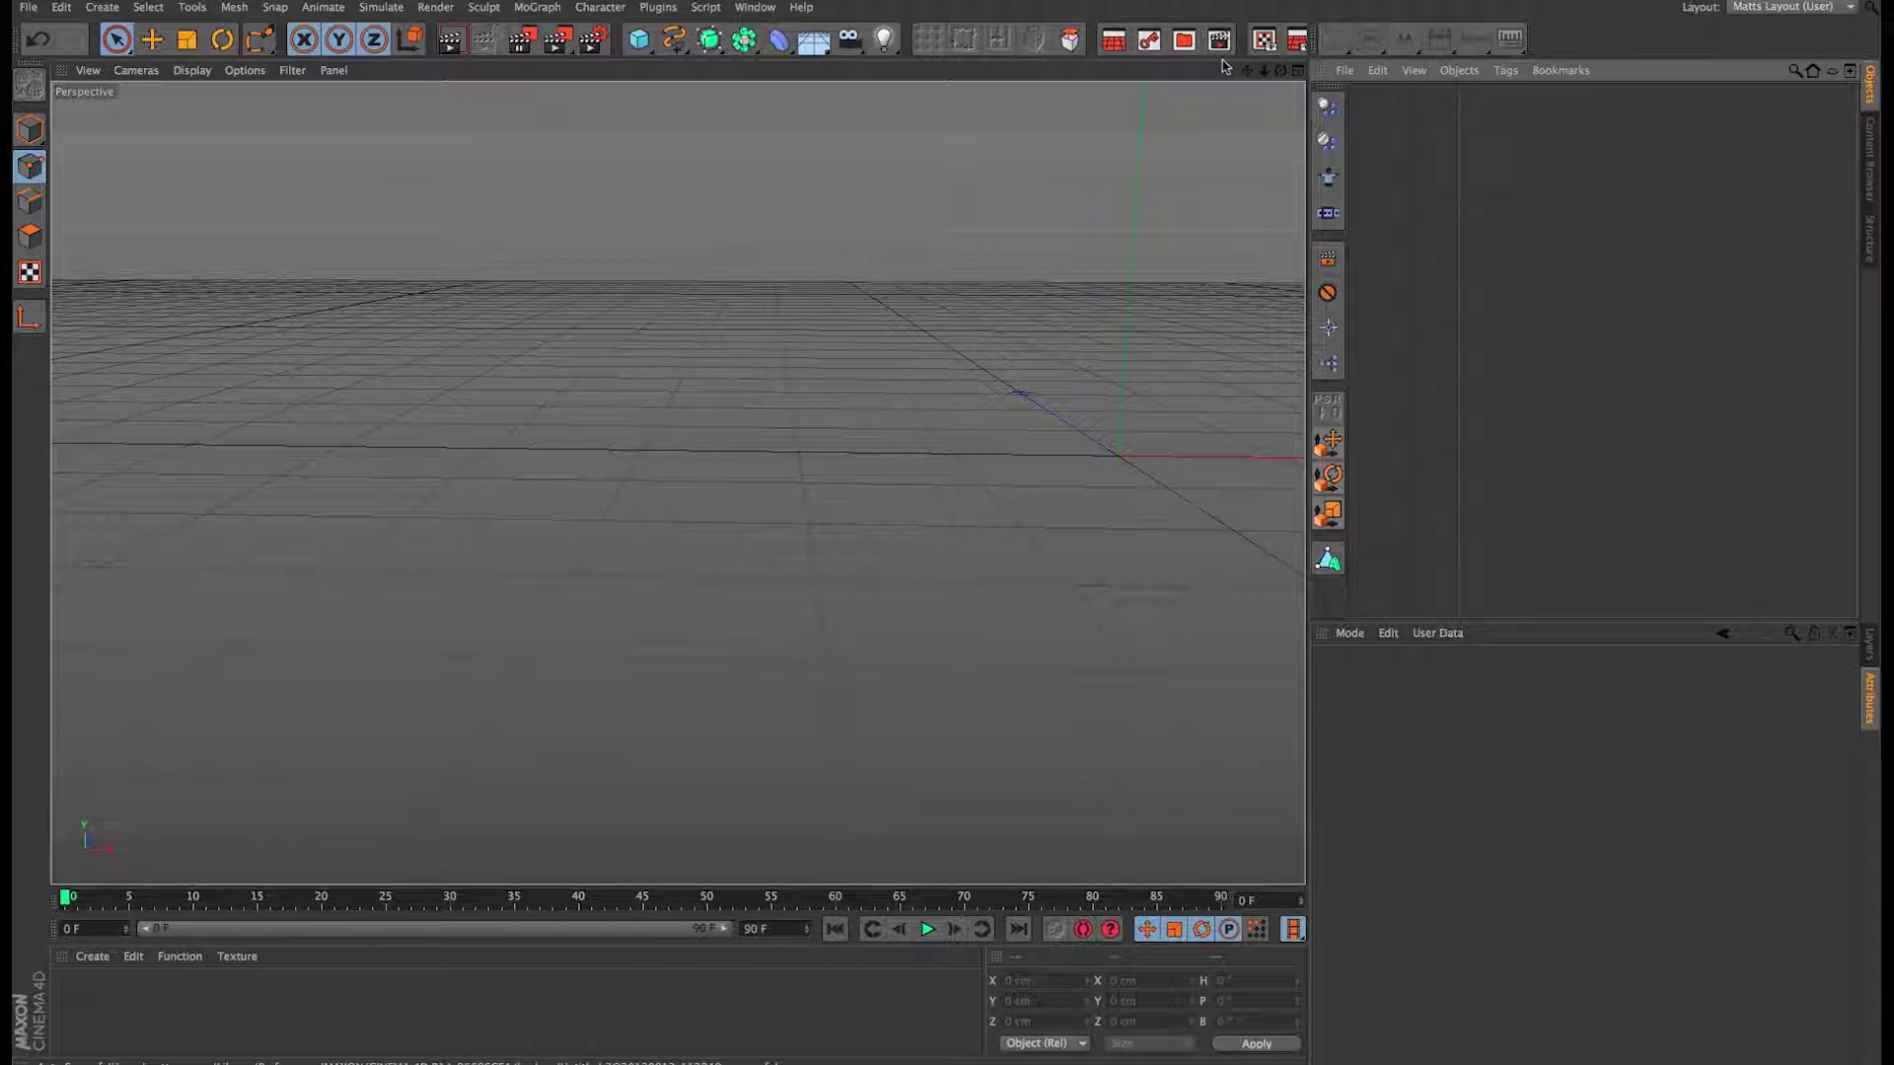
Step: Draw a five-point W-shaped cubic spline to the left of the origin in the Front view
click(1298, 70)
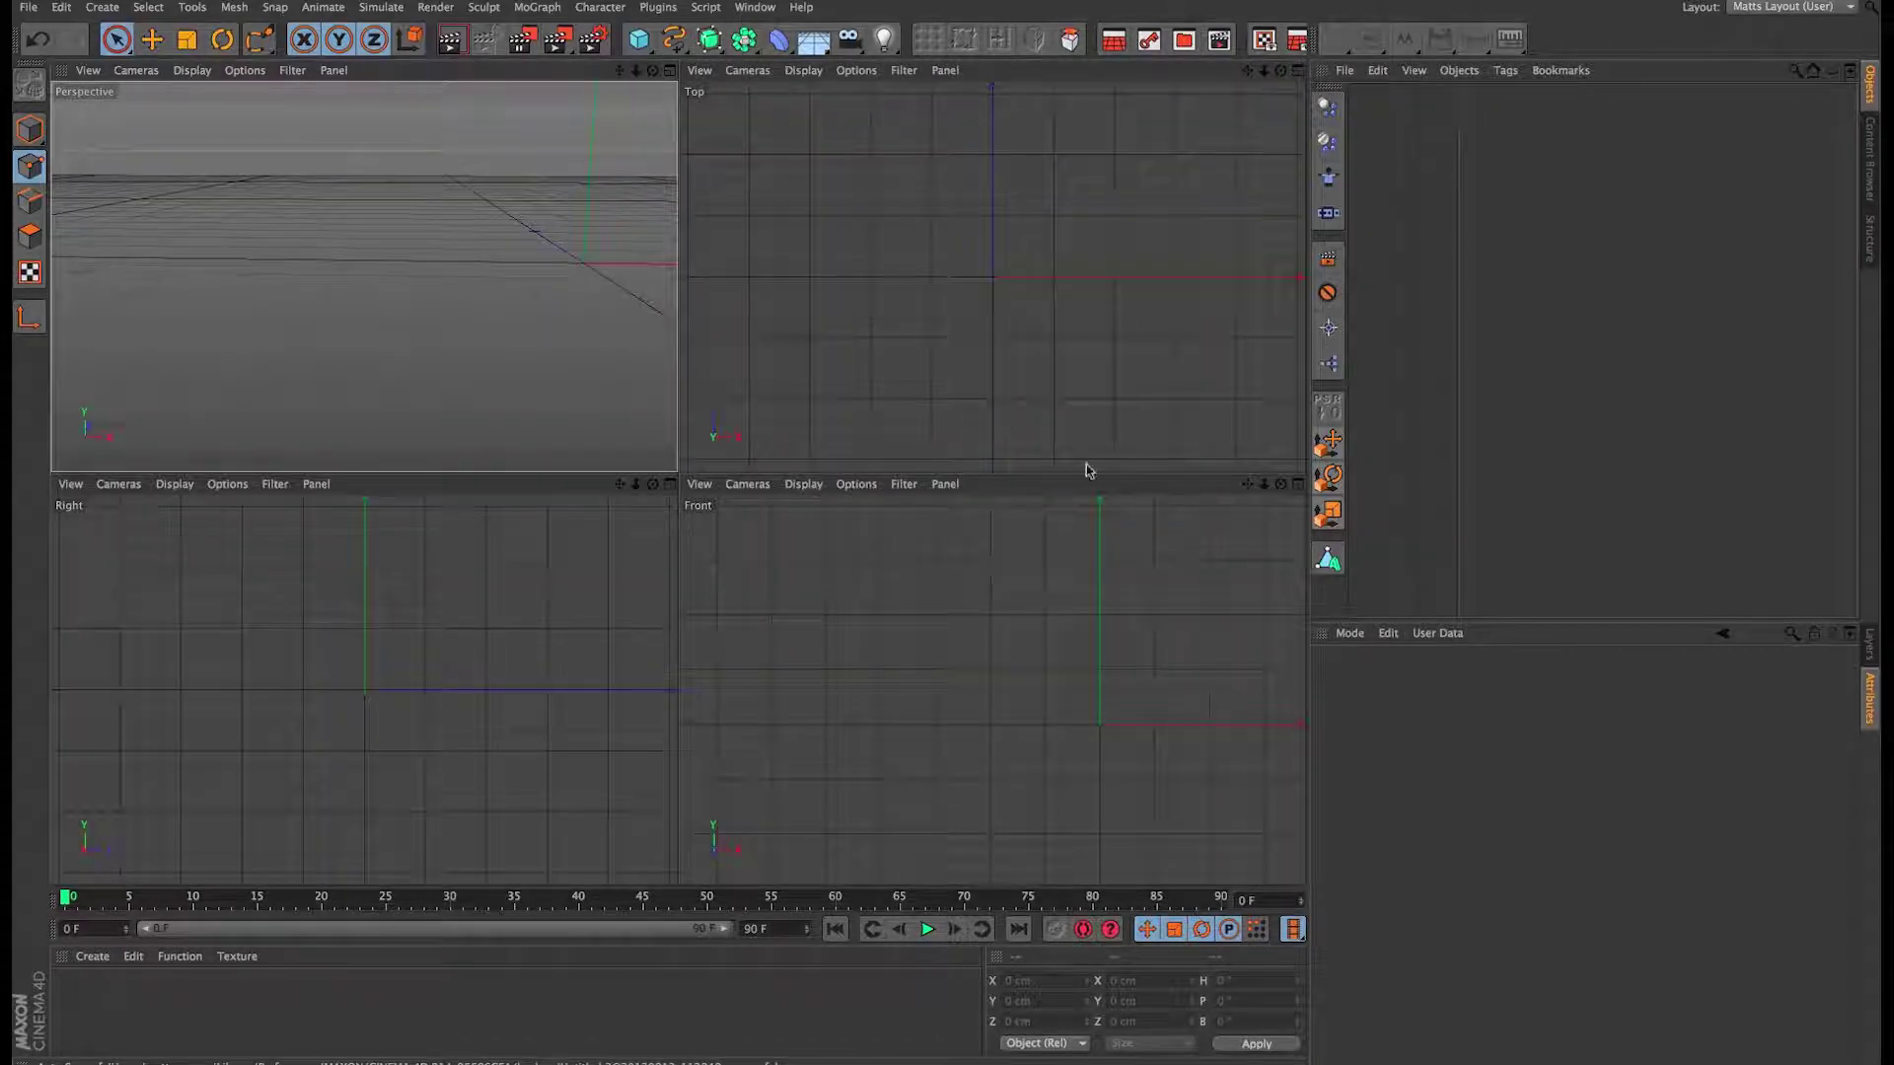
click(1297, 484)
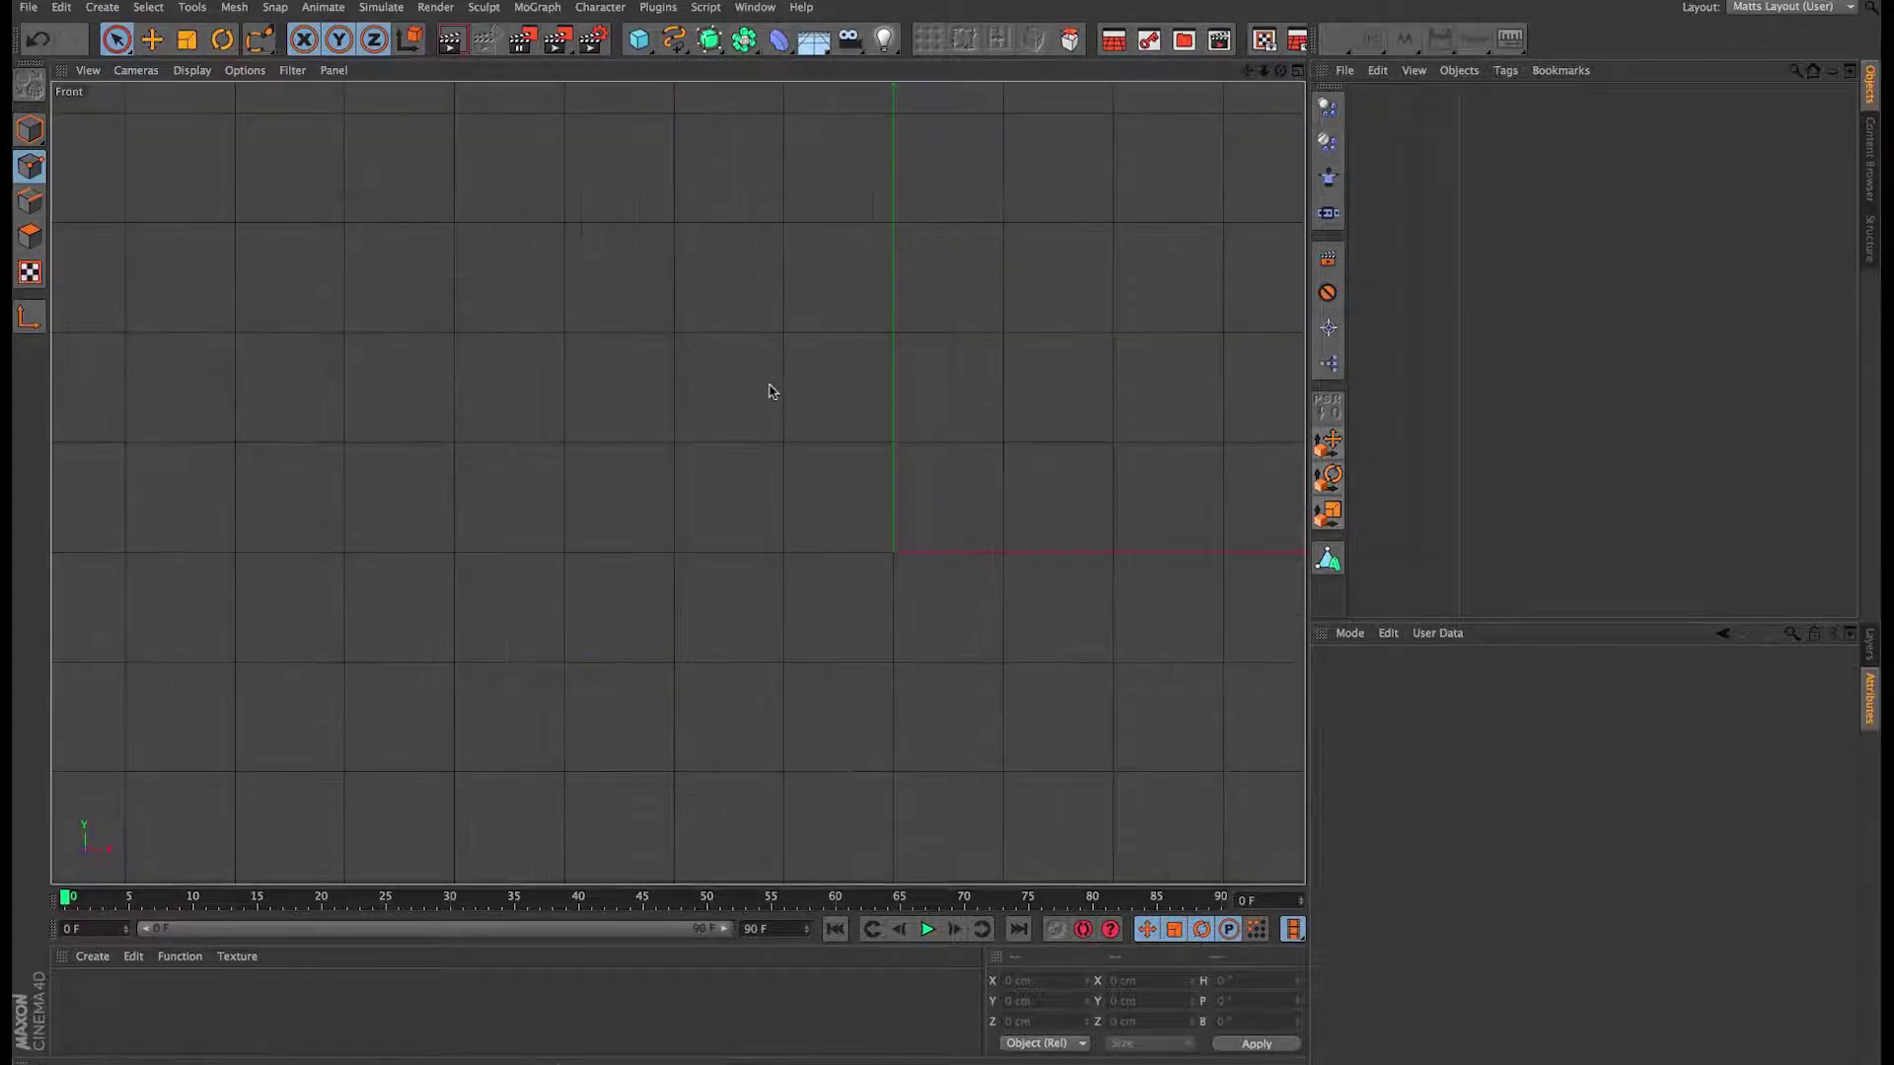
alt+middle_drag(917, 550, 708, 482)
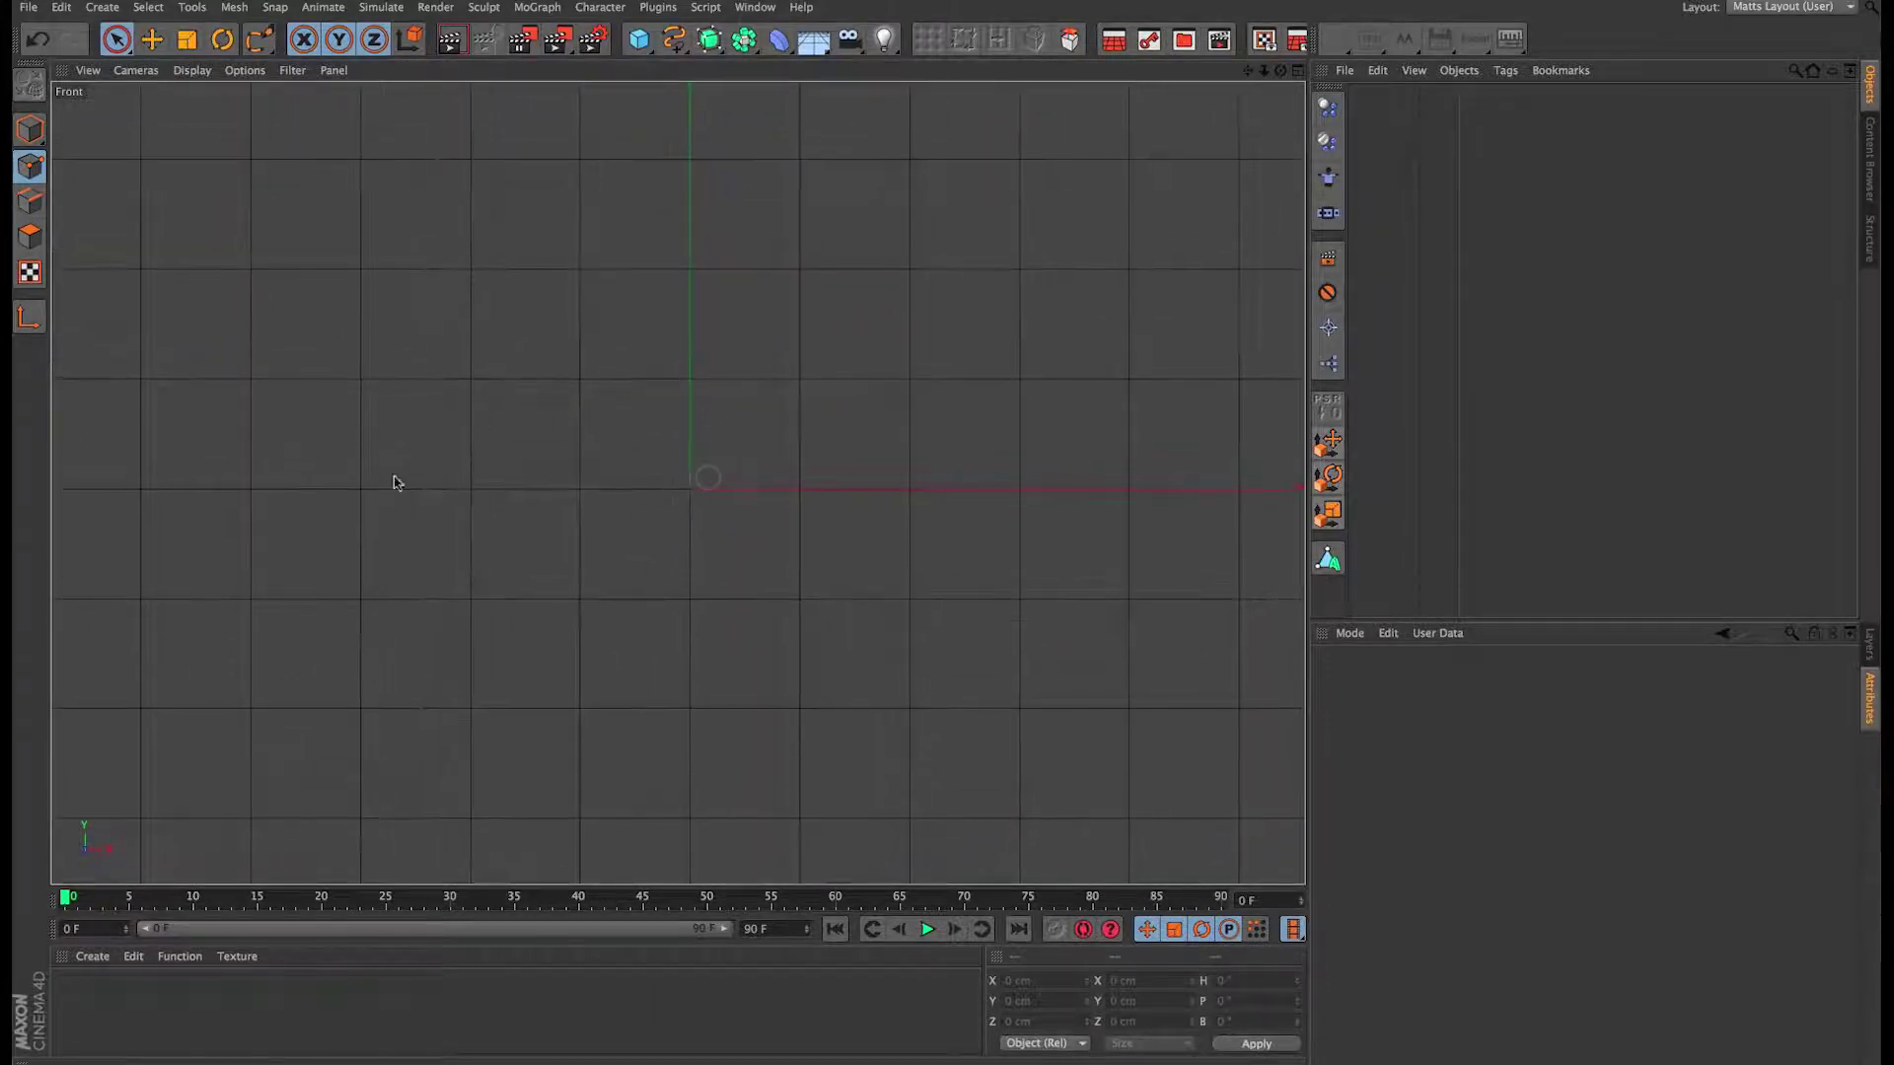
drag(673, 40, 823, 109)
alt+middle_drag(617, 418, 629, 346)
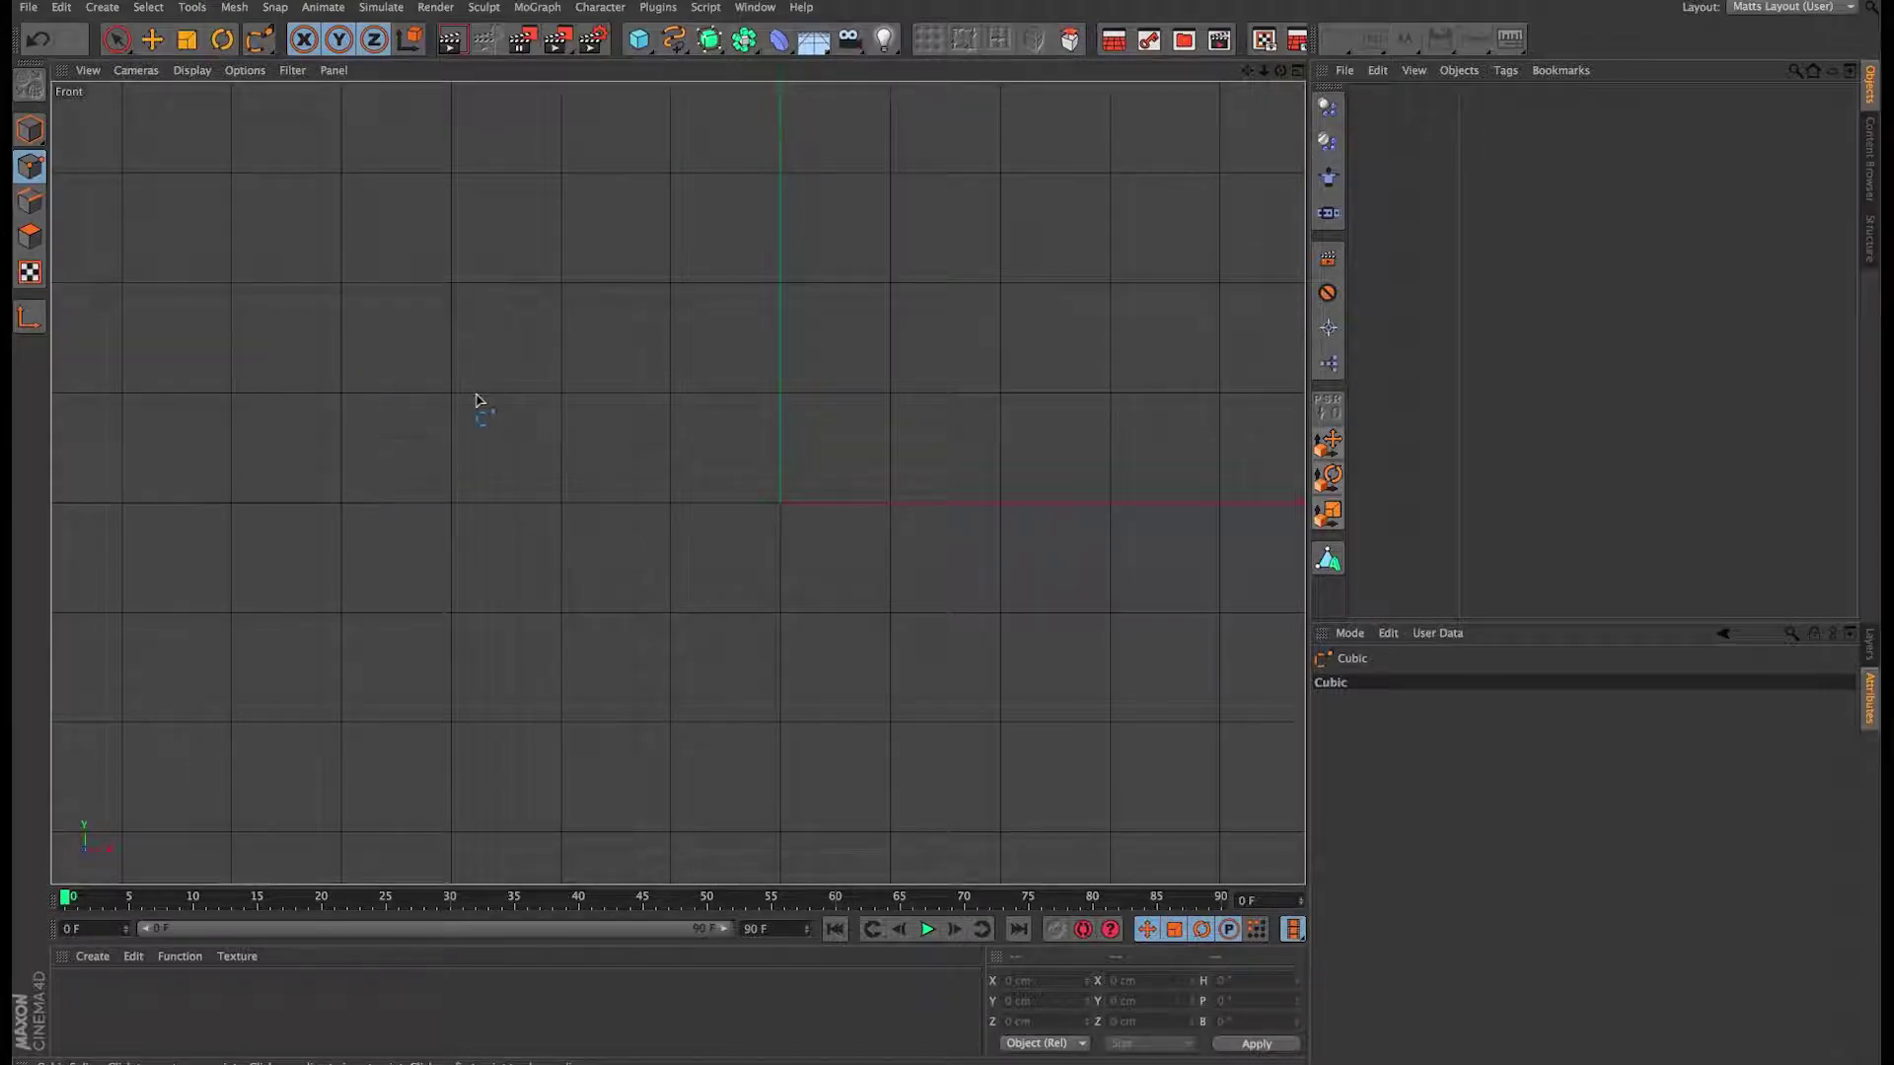
click(342, 395)
click(410, 613)
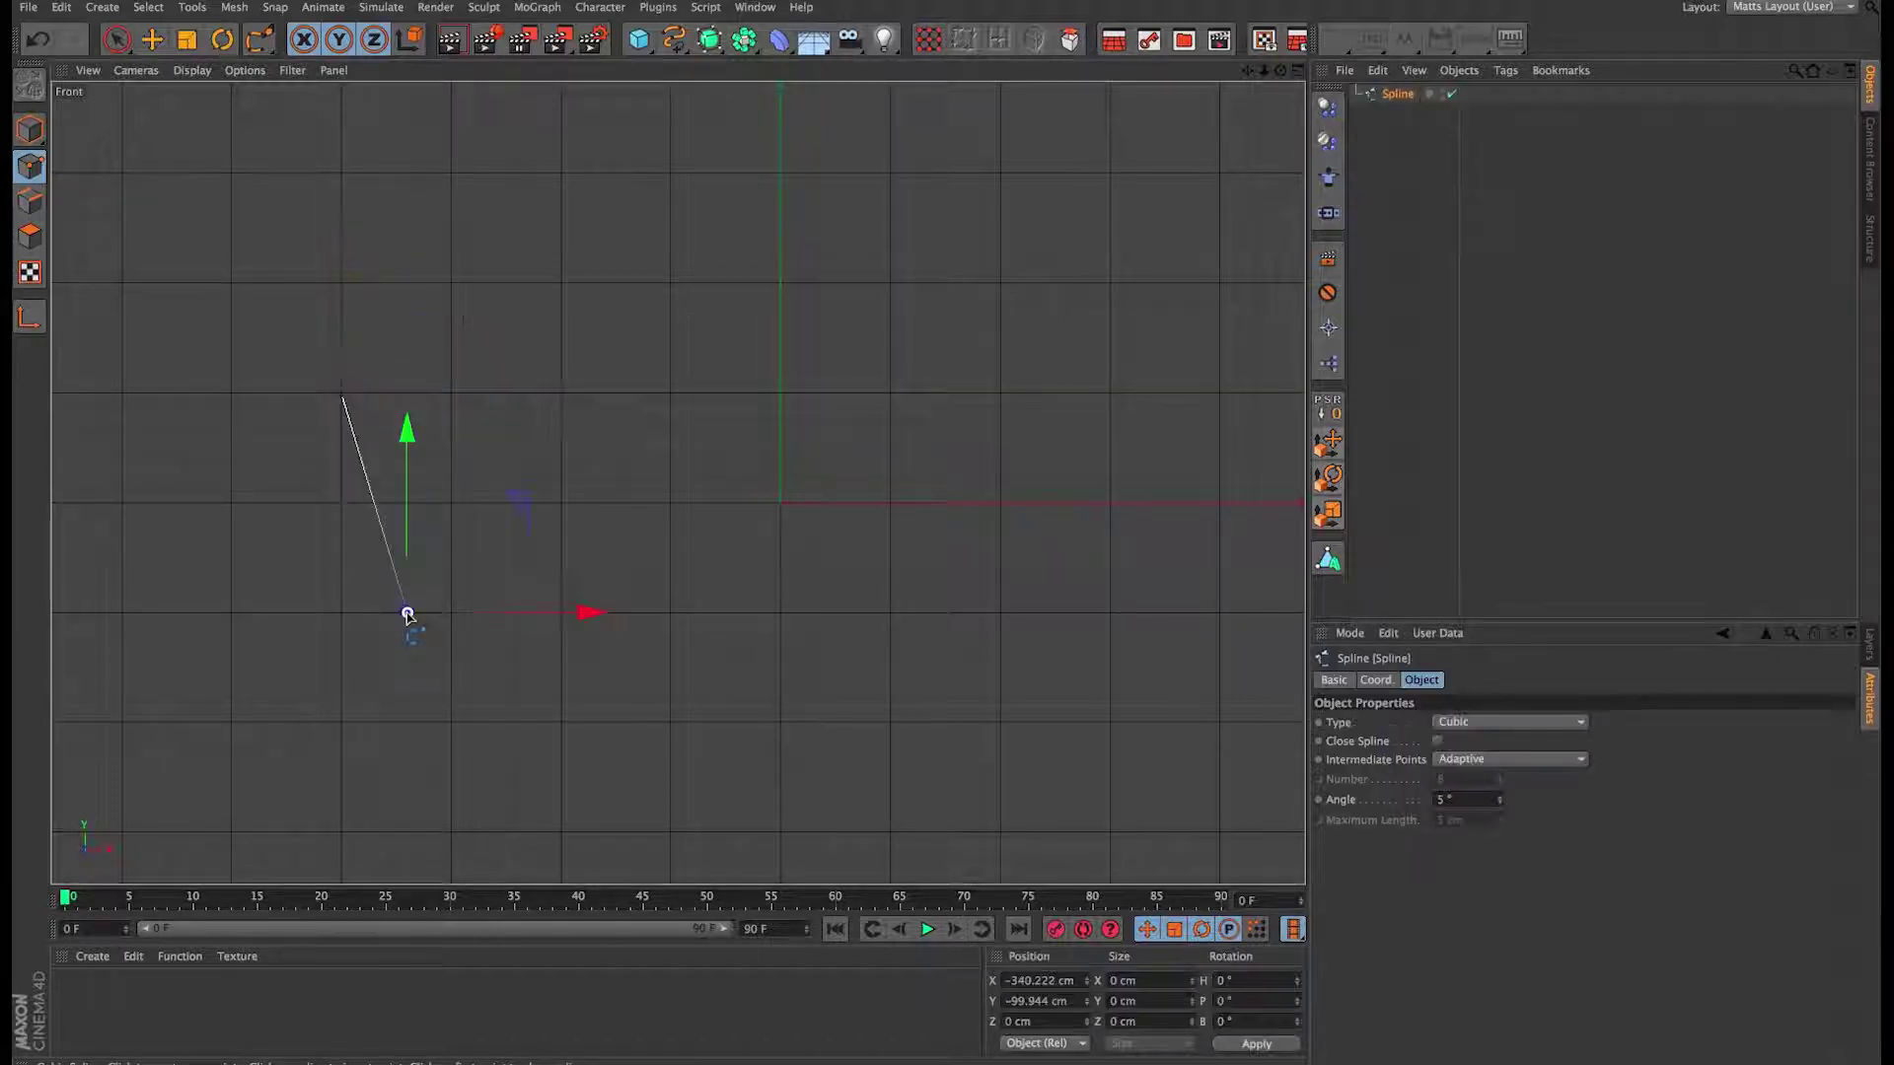
click(490, 580)
click(554, 616)
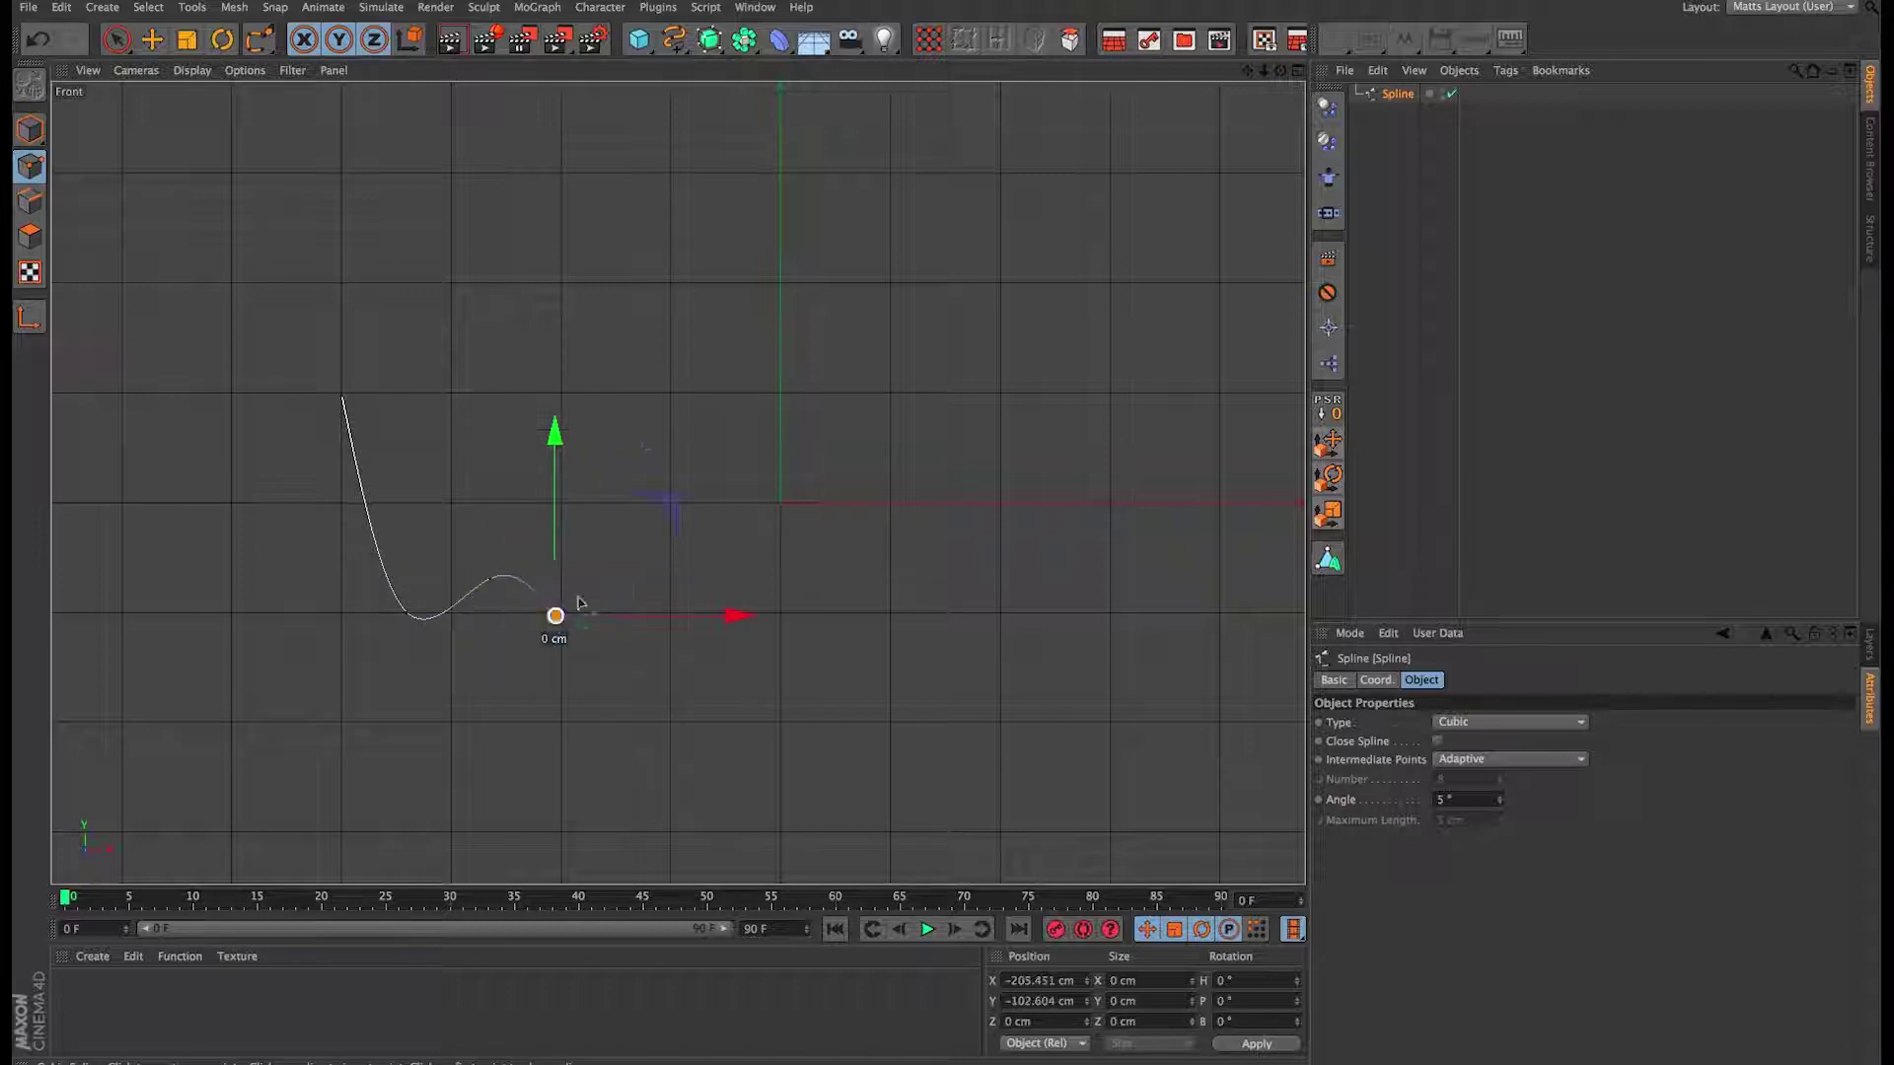
click(646, 398)
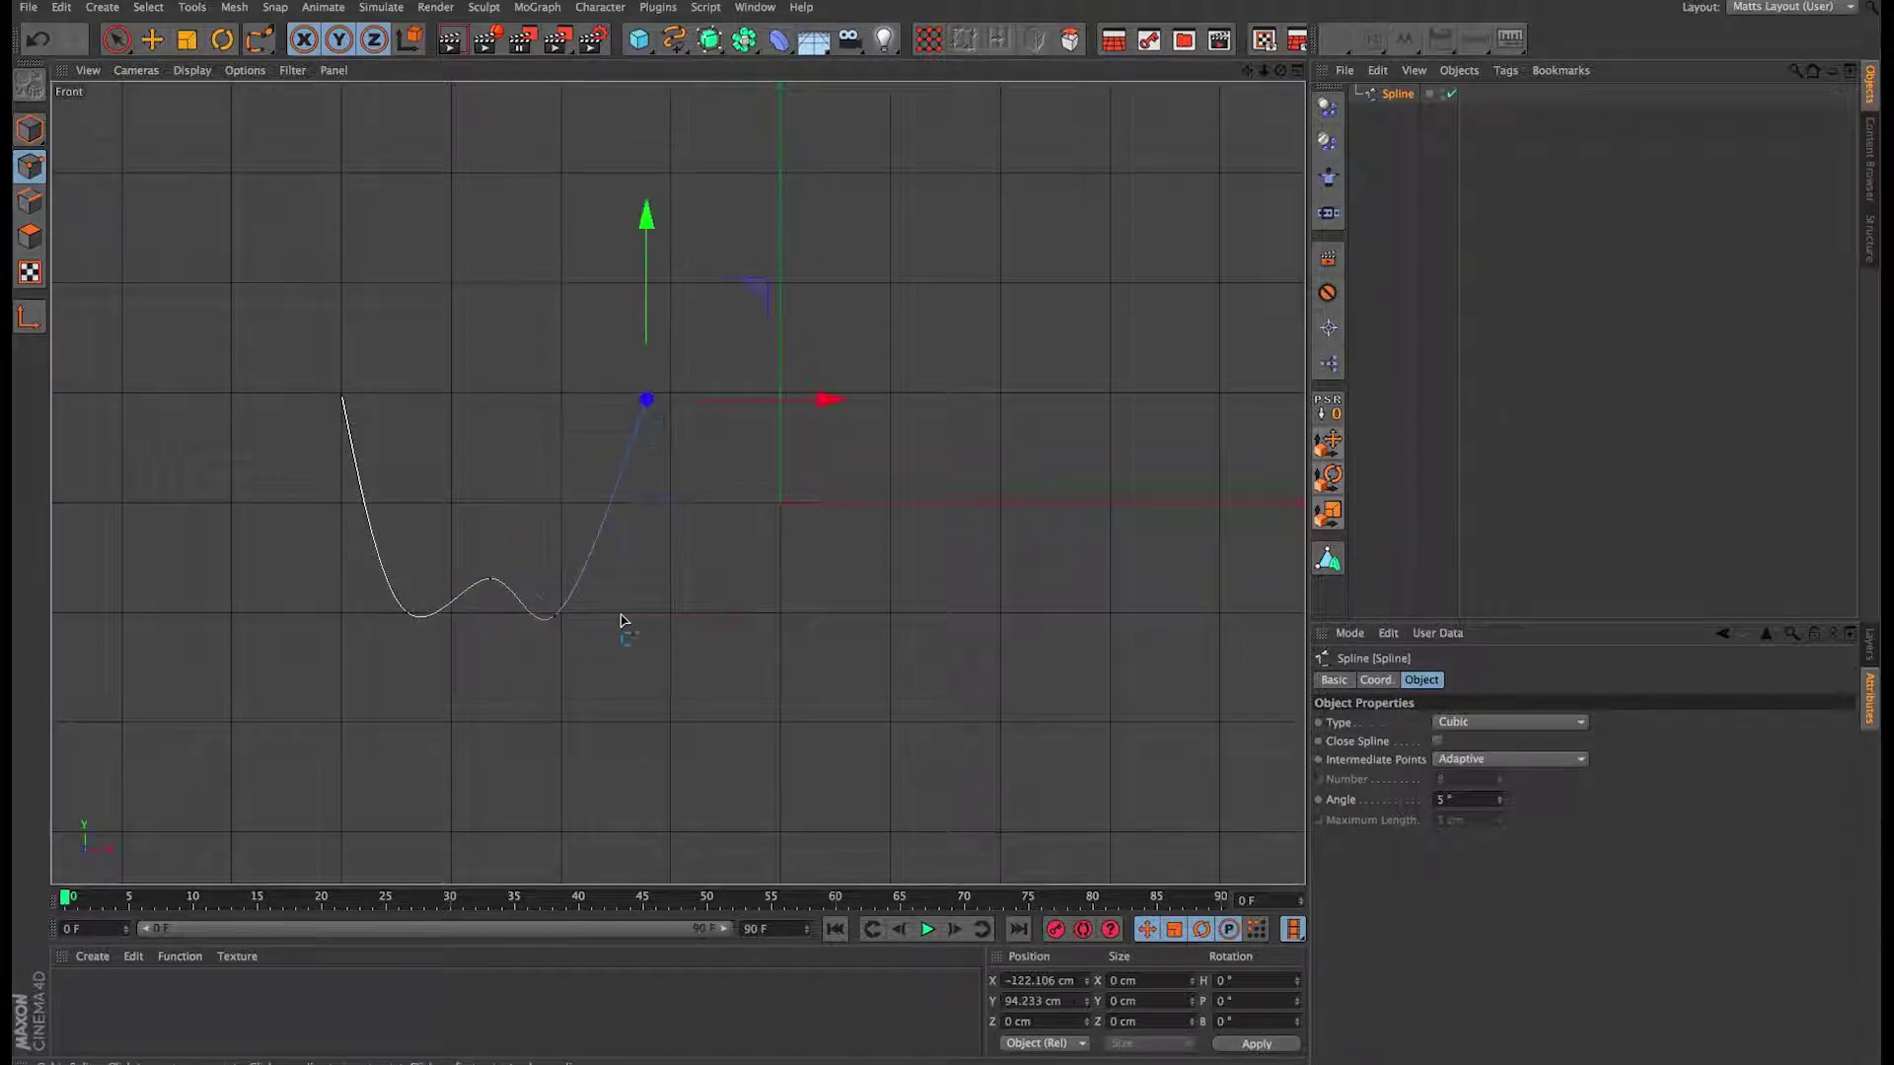
Step: Move the spline's fourth point, the lower right bend of the W, to about X -191 cm using Live Selection
click(102, 8)
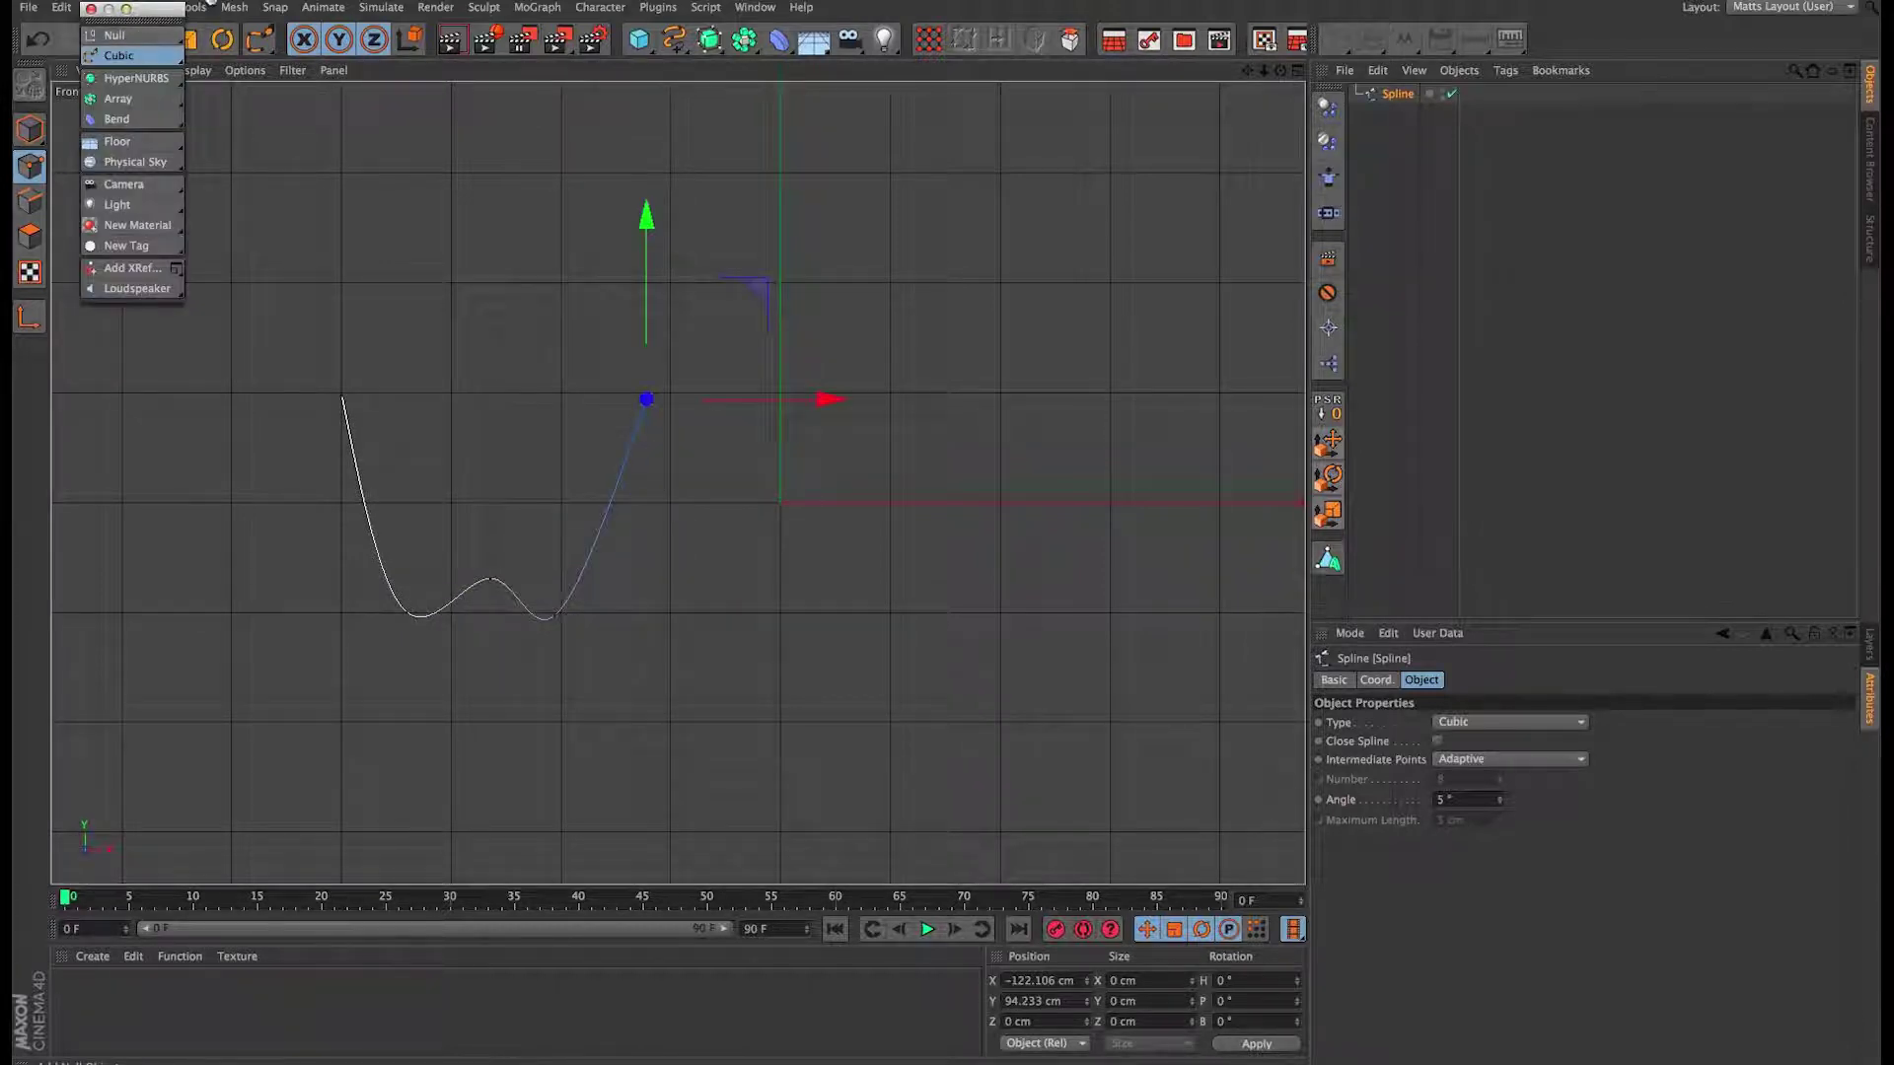
click(99, 10)
click(116, 39)
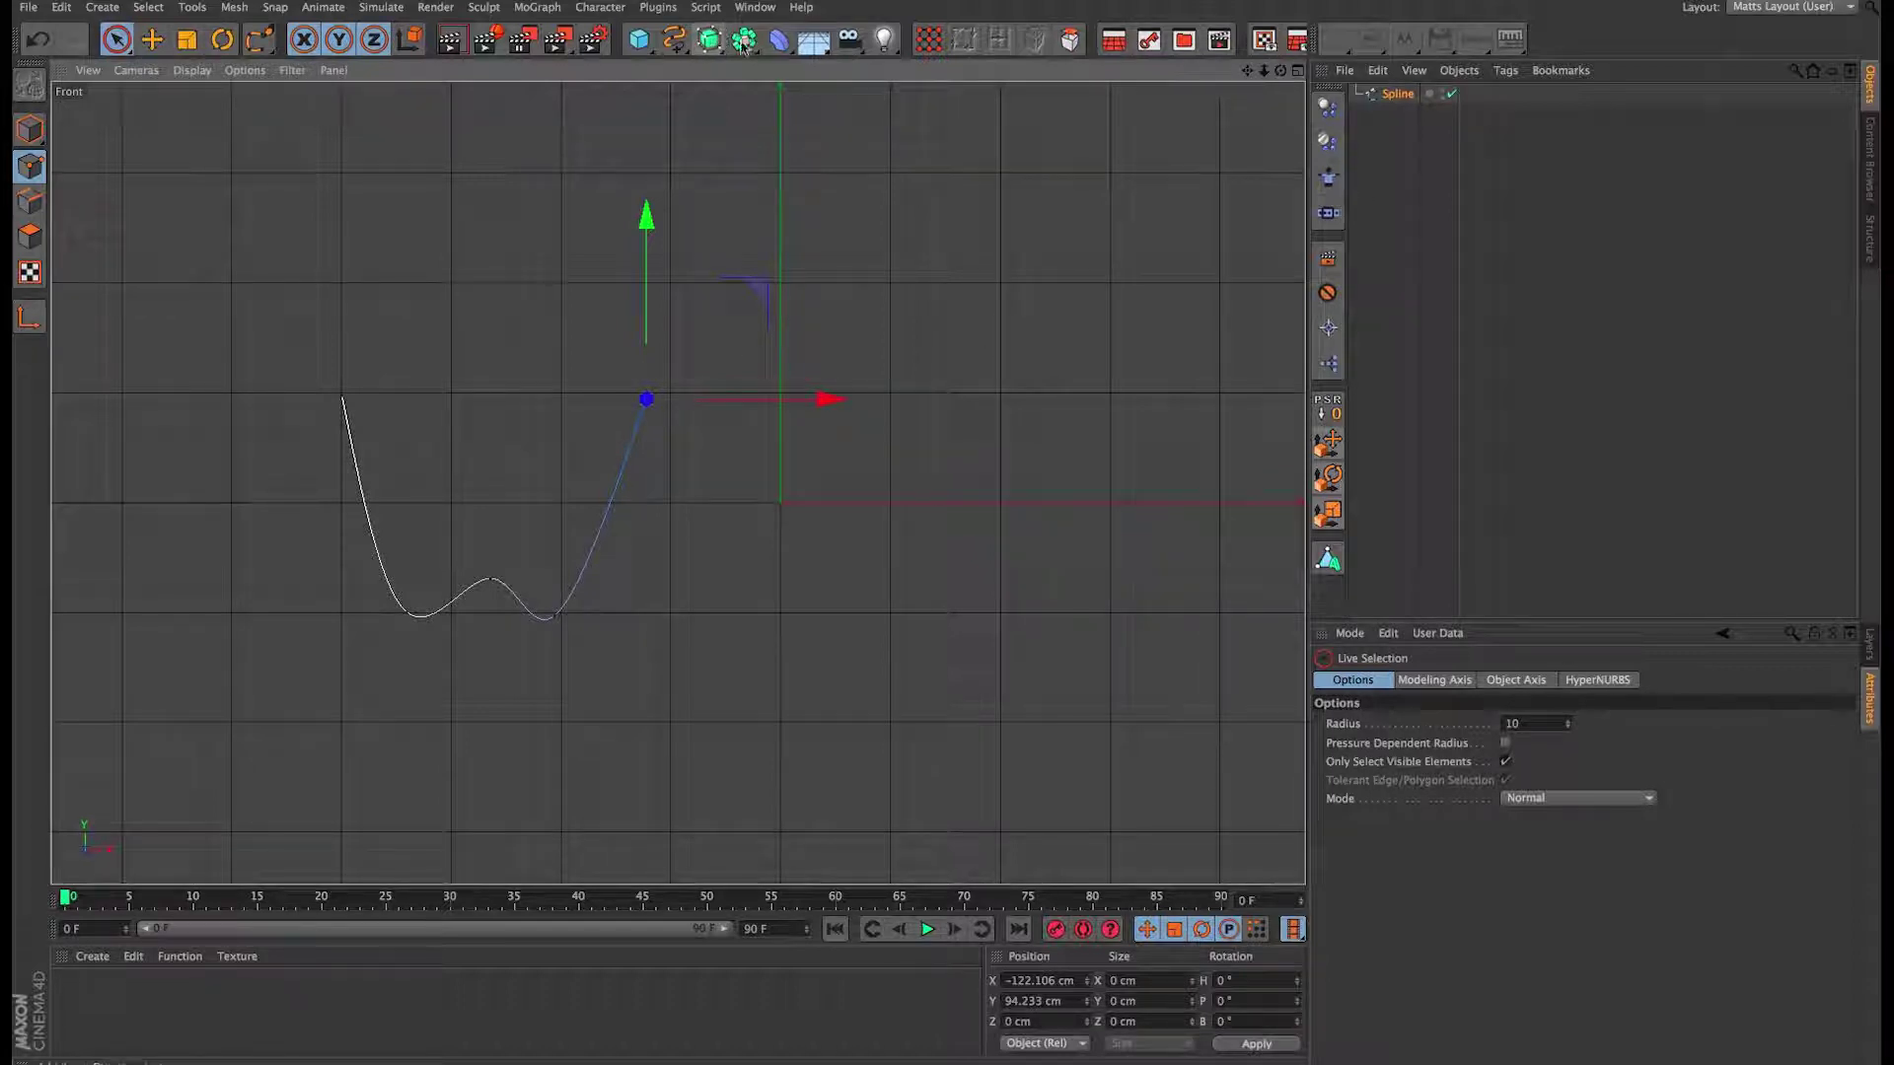
click(555, 617)
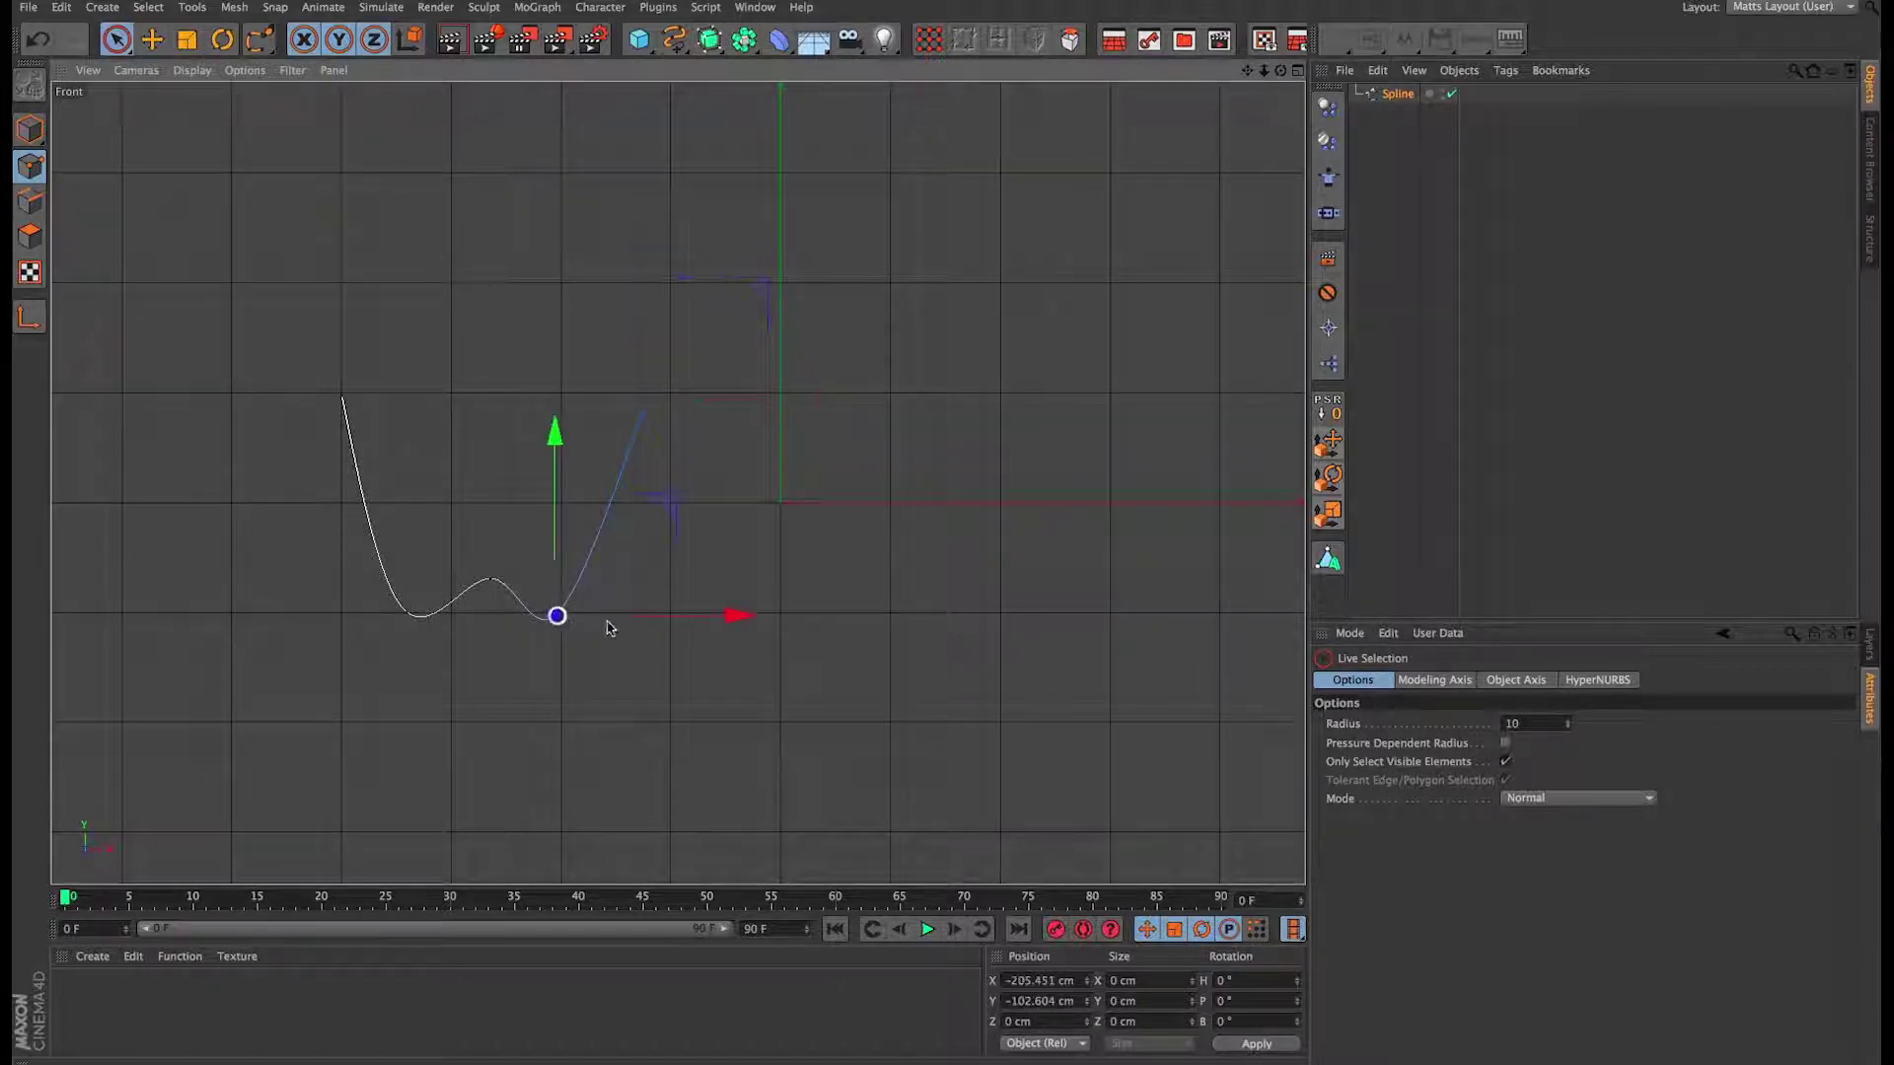
drag(604, 619, 639, 609)
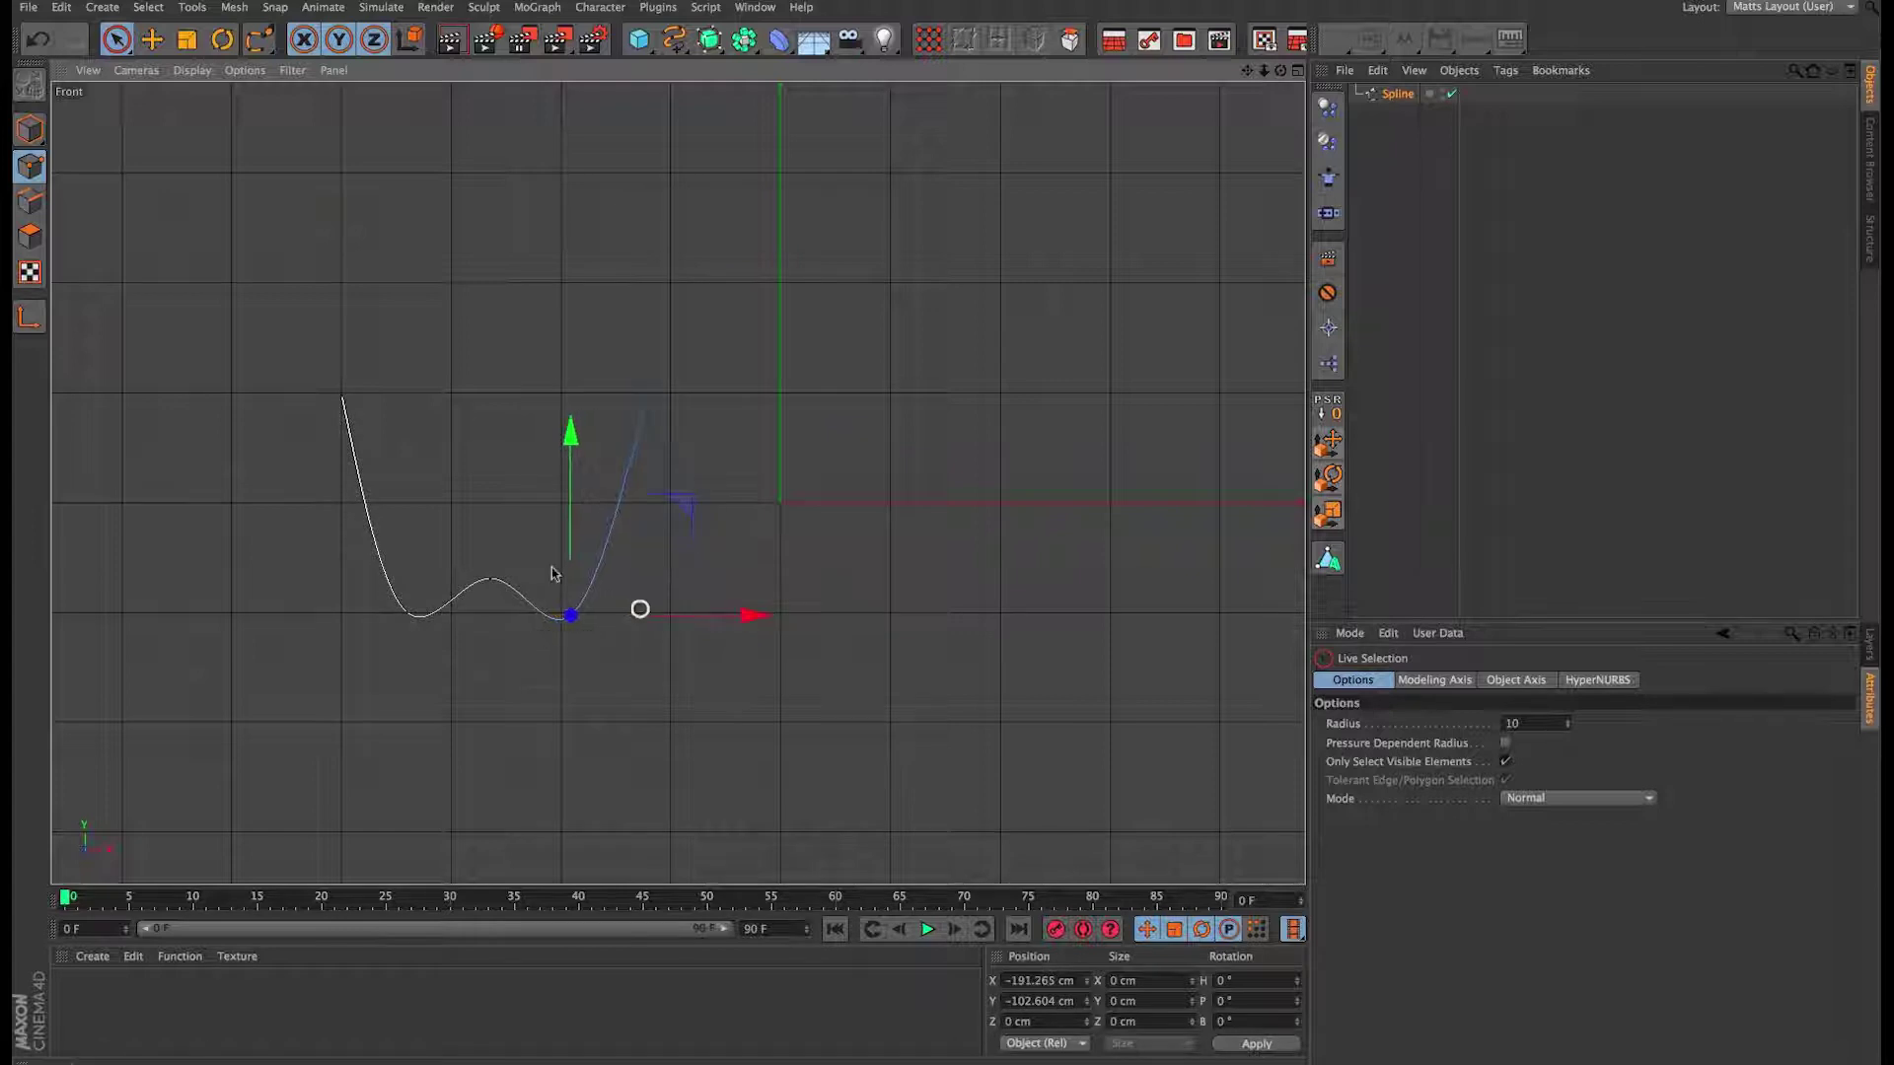
click(563, 540)
click(570, 618)
Step: Shift the spline's end point to about X -114 cm and fine-tune the fourth point to about X -190 cm, Y -100 cm
click(646, 400)
drag(787, 398, 794, 399)
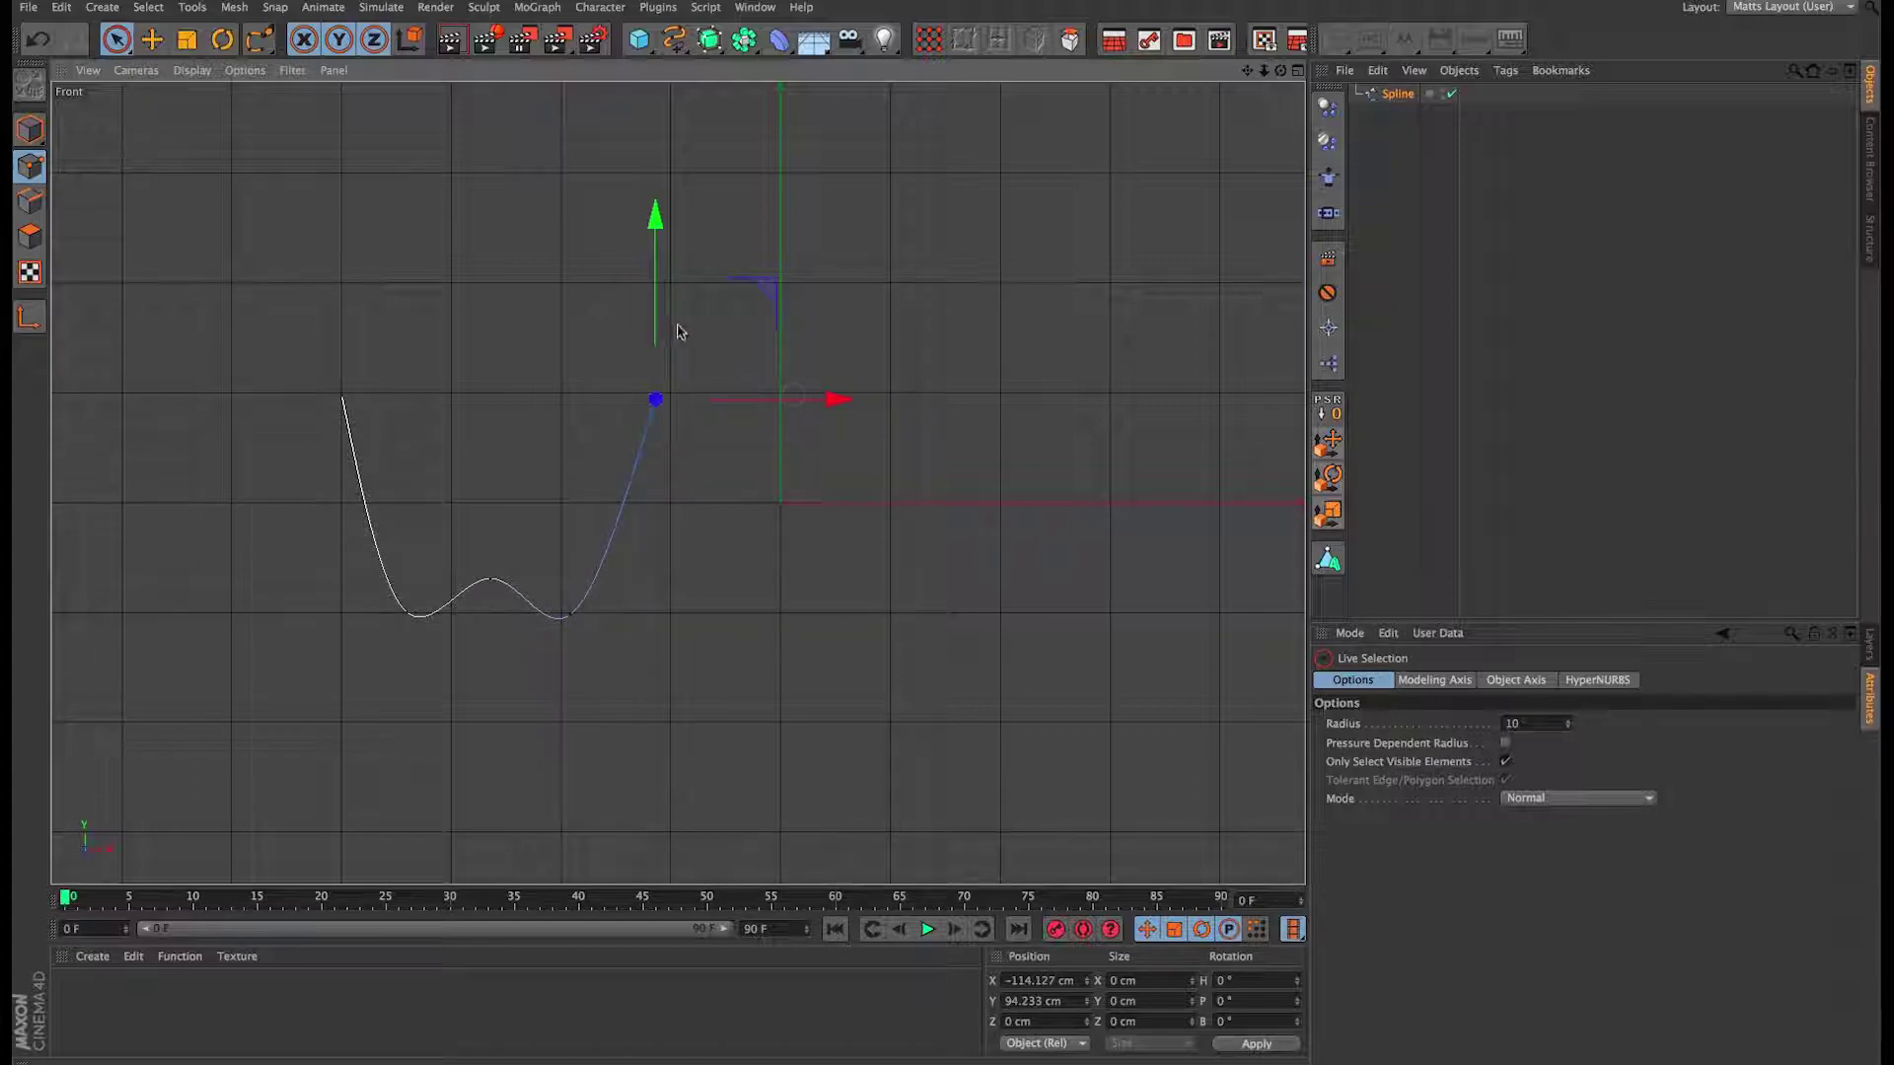
drag(657, 317, 657, 313)
click(491, 578)
click(566, 586)
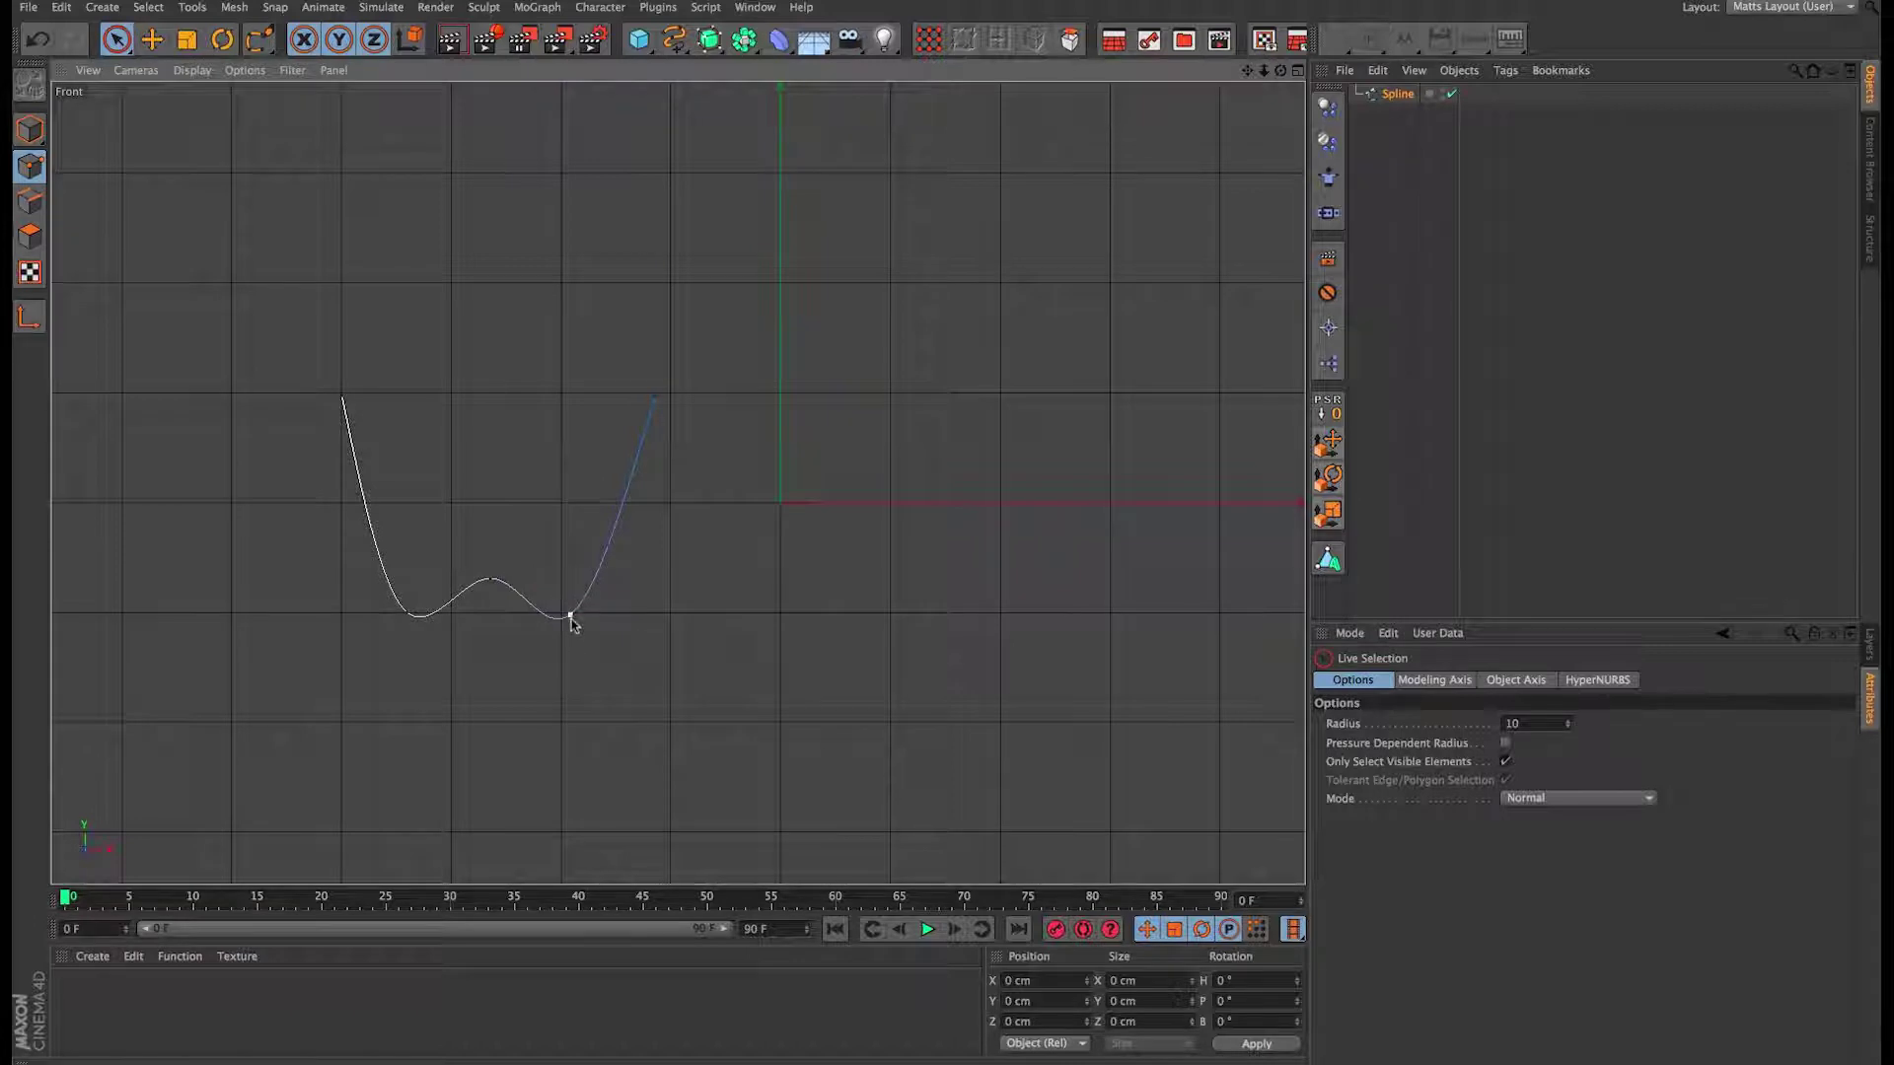
click(570, 613)
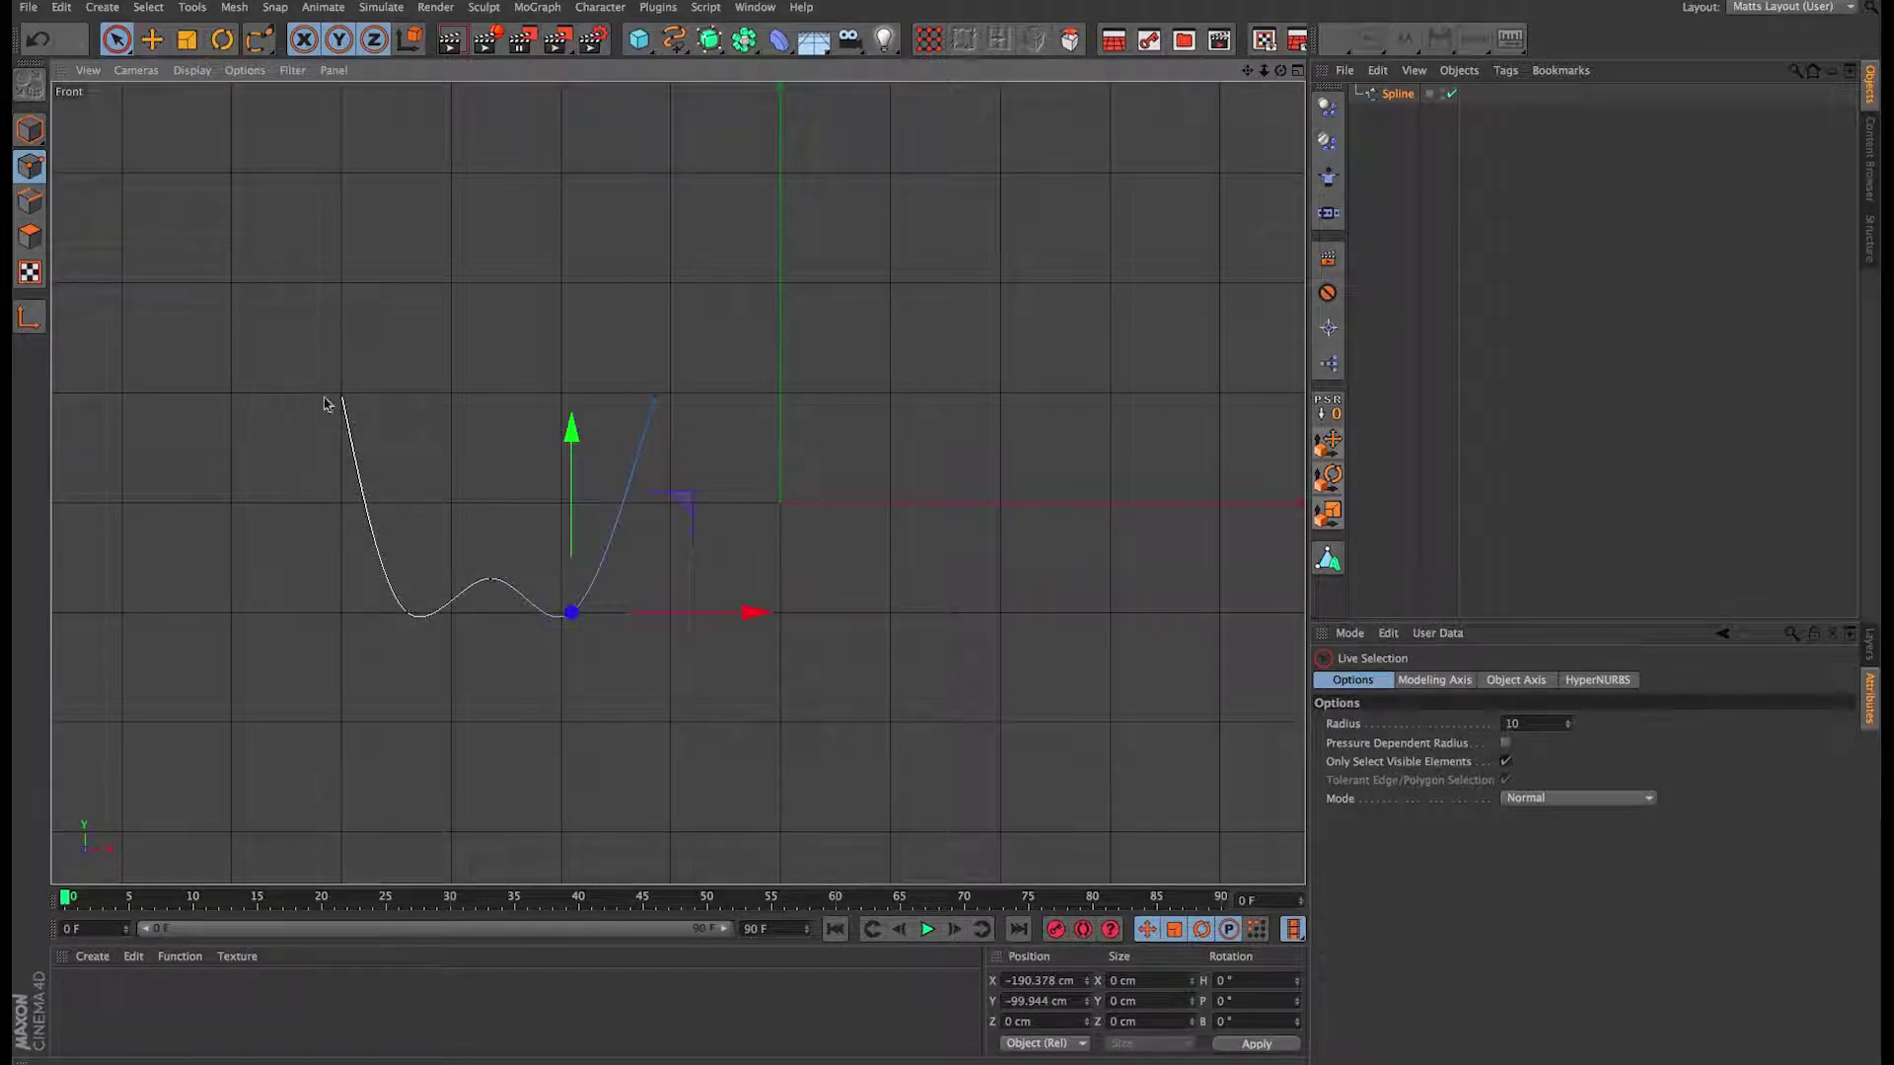
click(1407, 161)
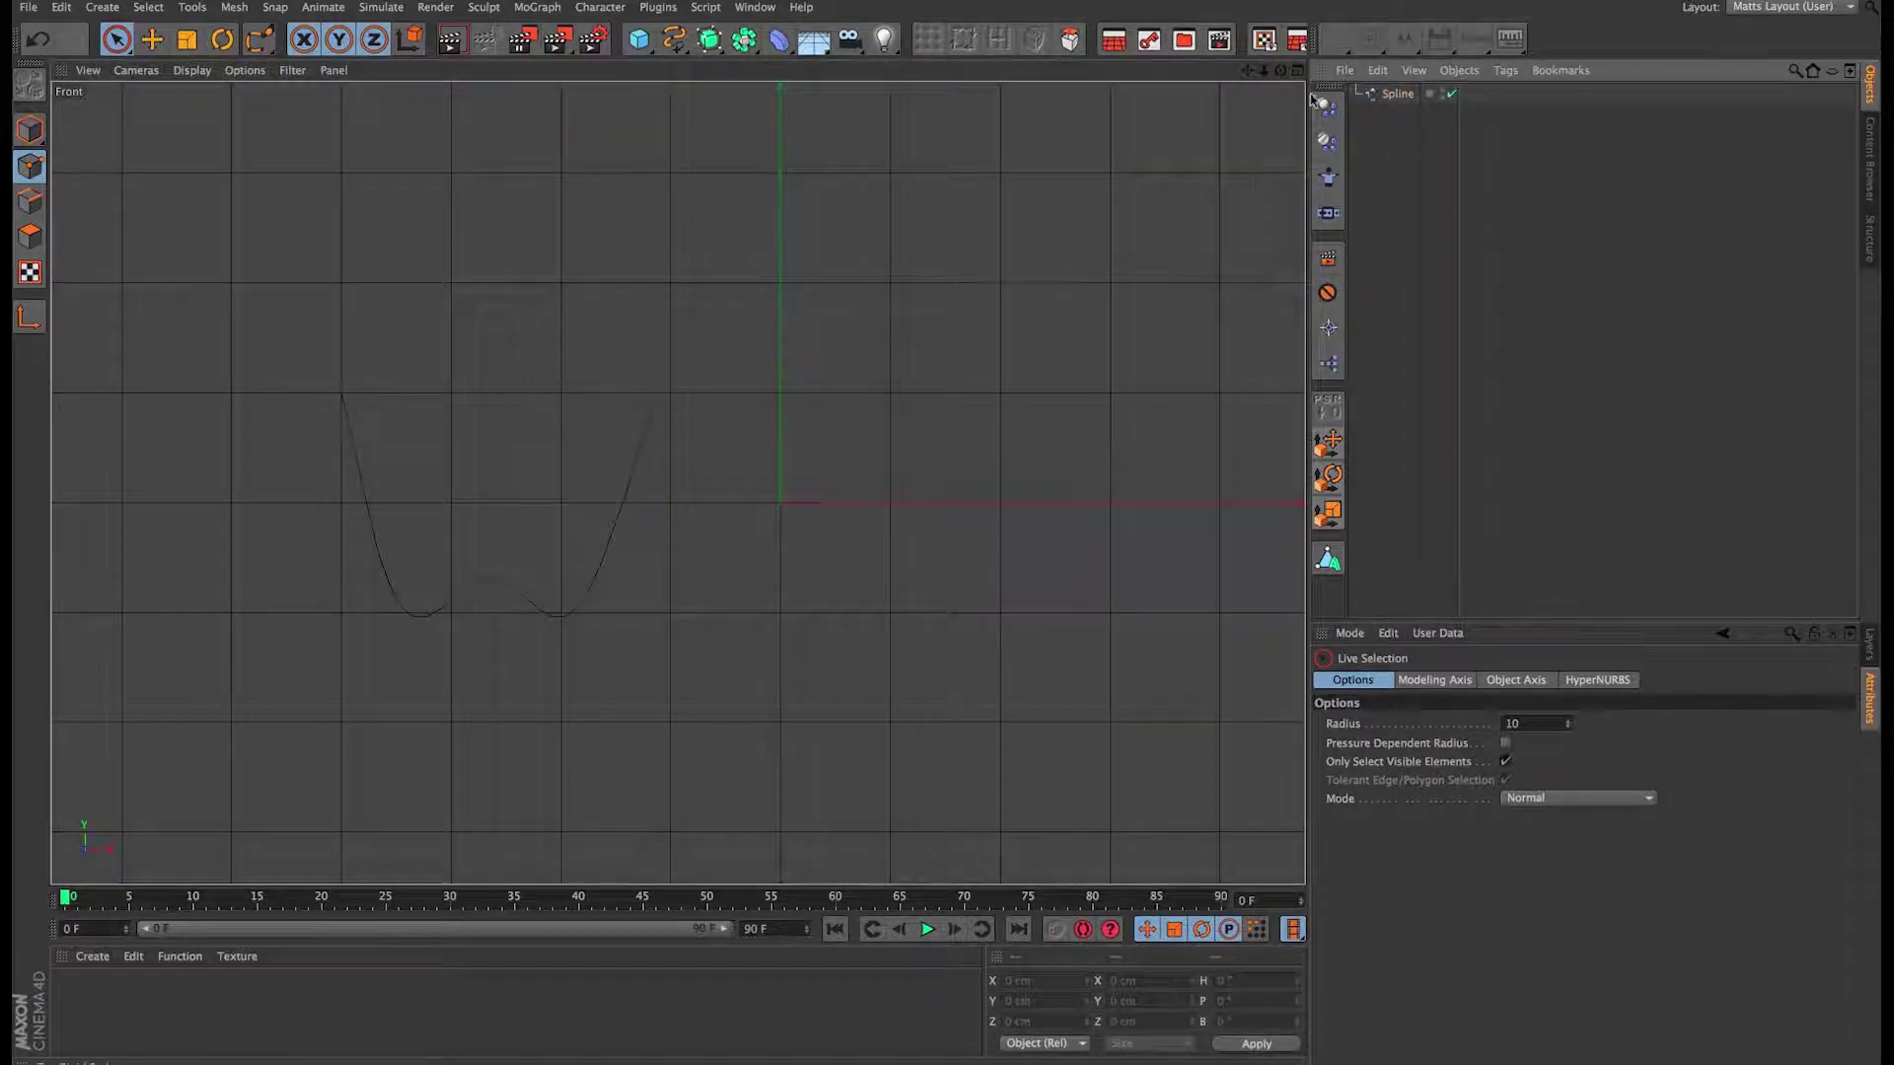
Step: Add a Sweep NURBS and a circle spline with a radius of 60 cm
click(709, 42)
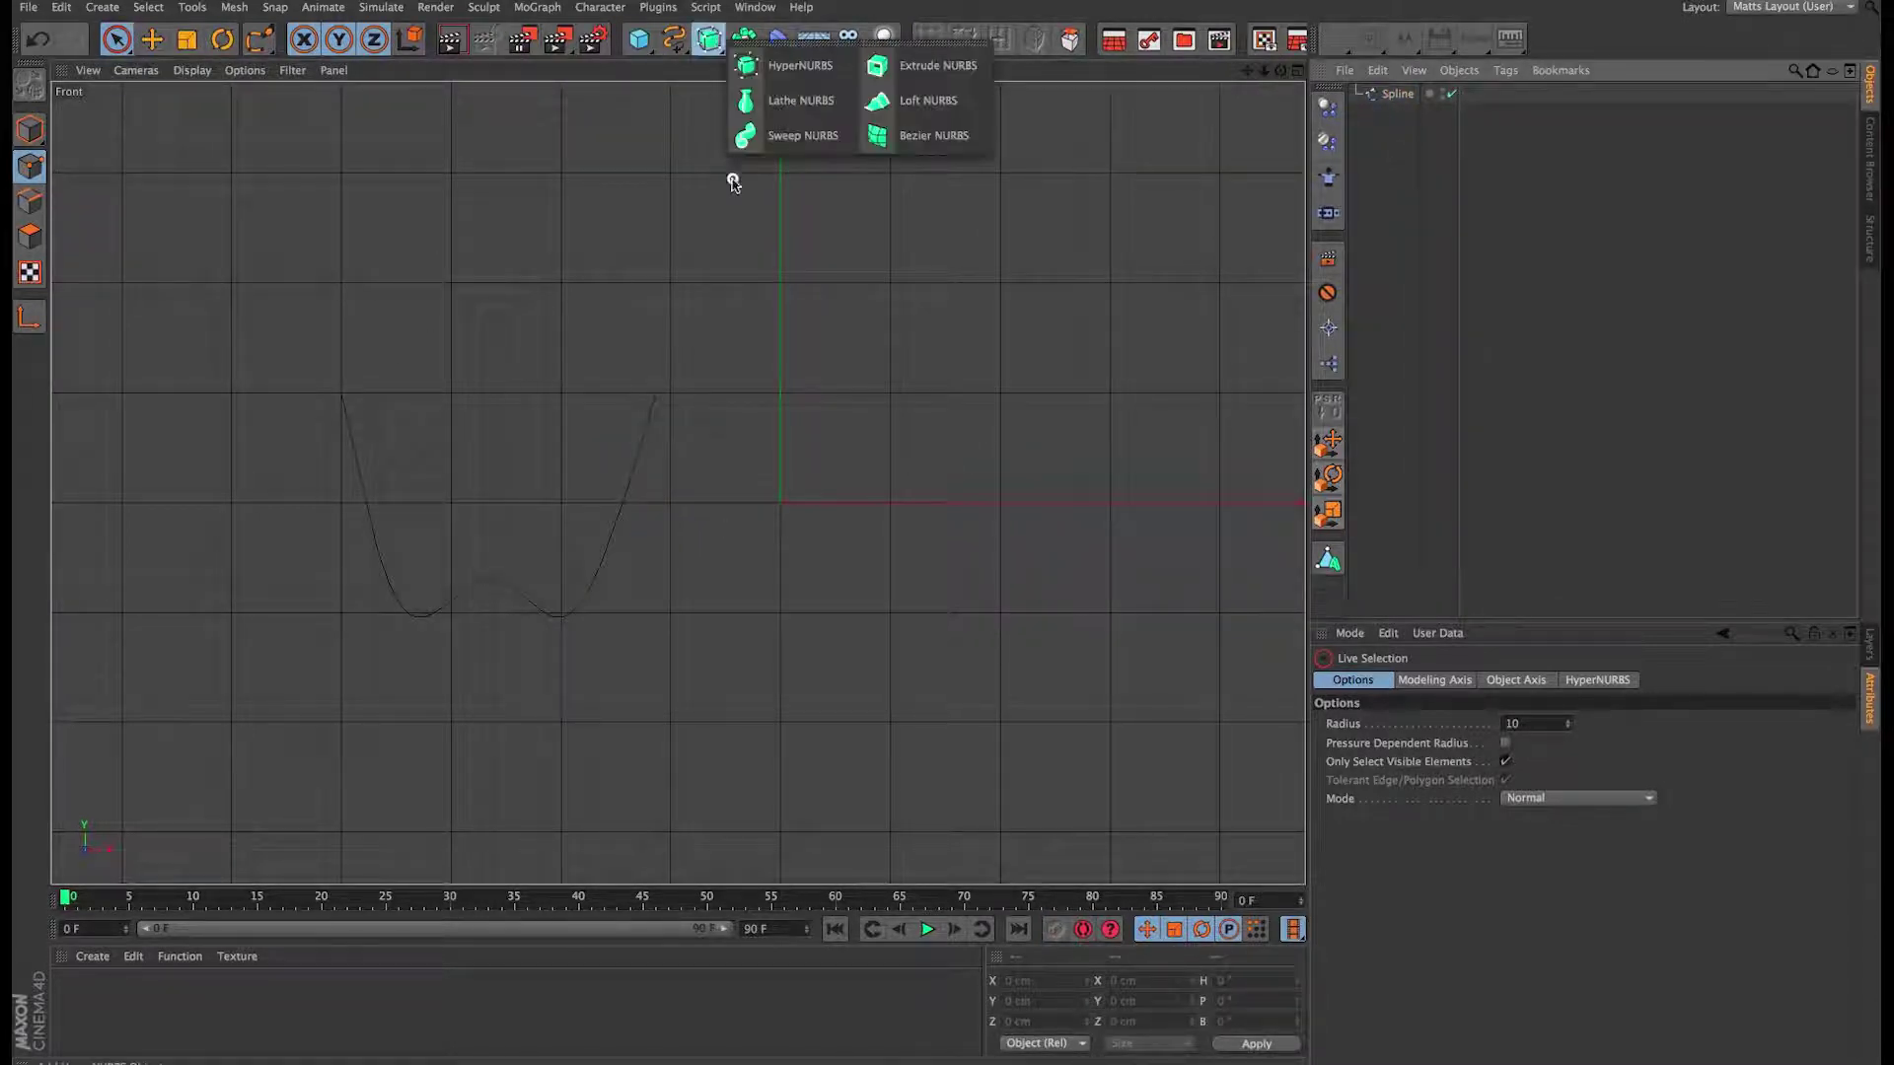
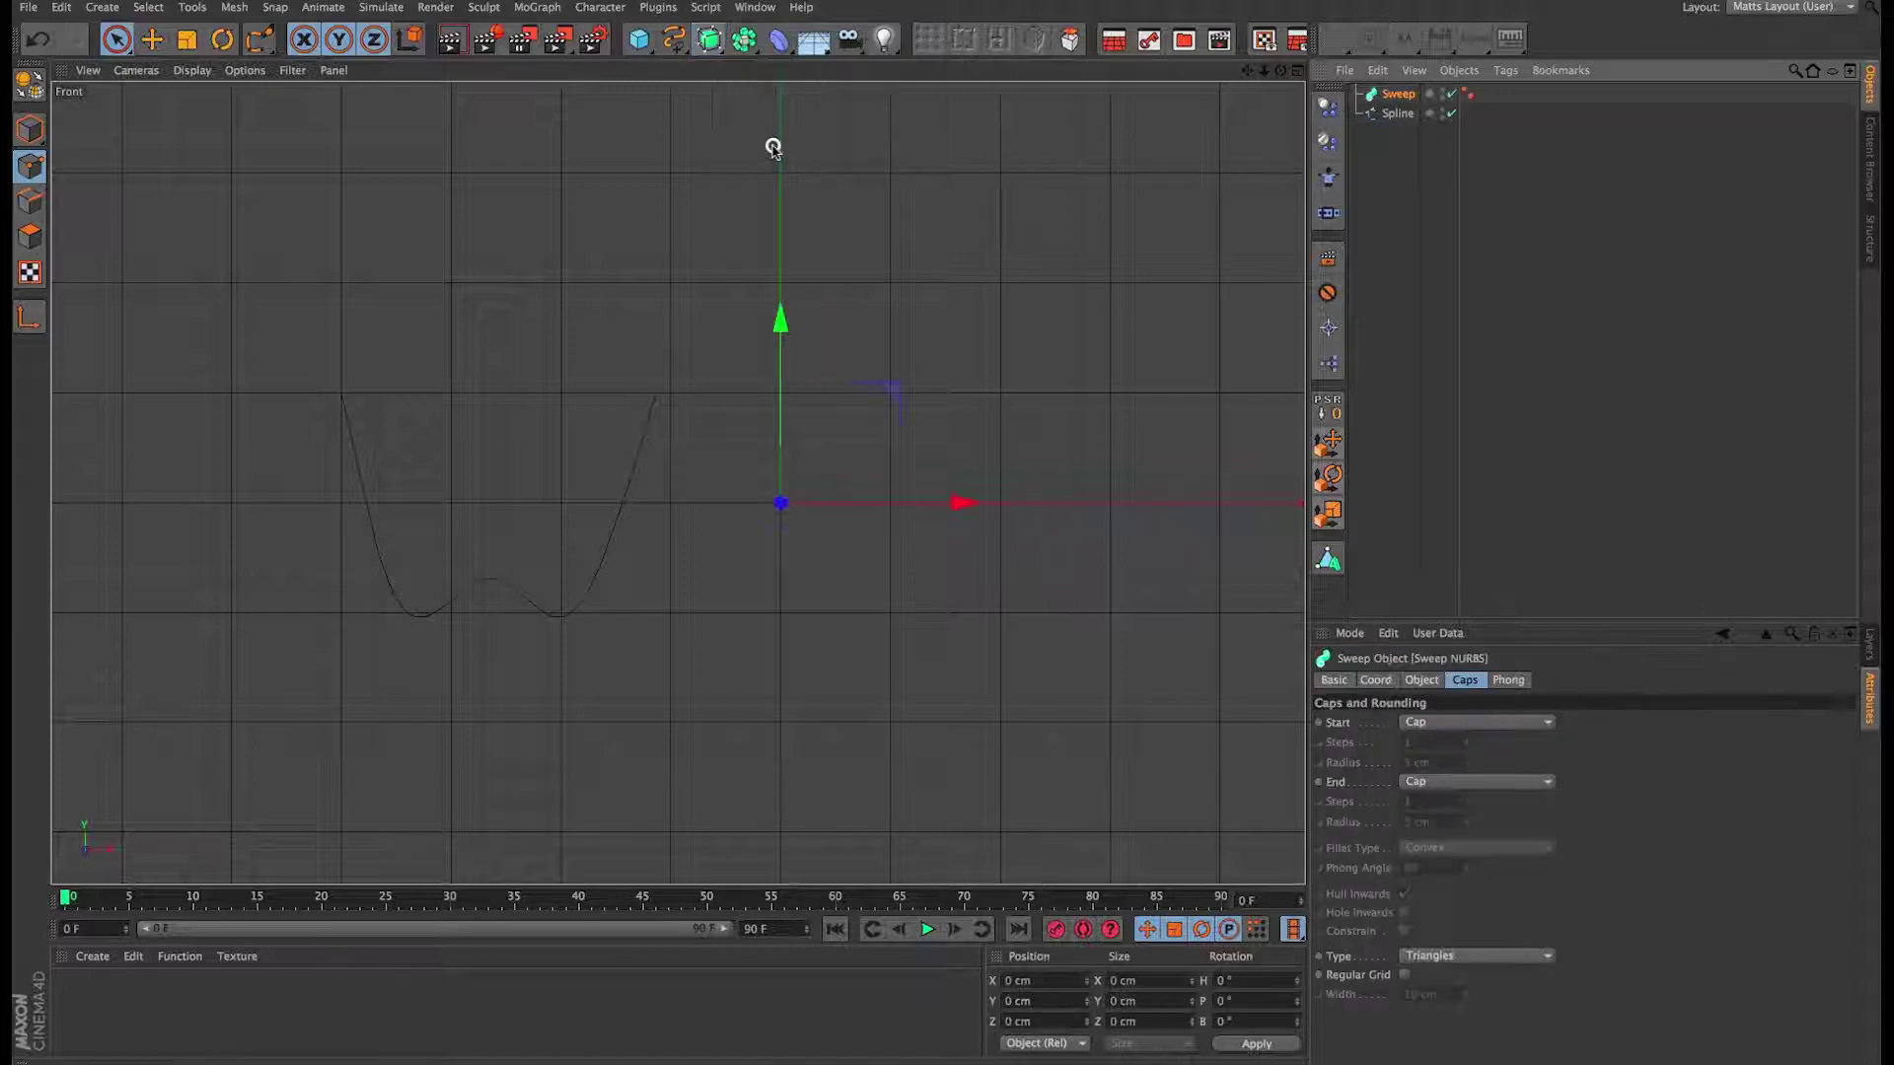
click(674, 40)
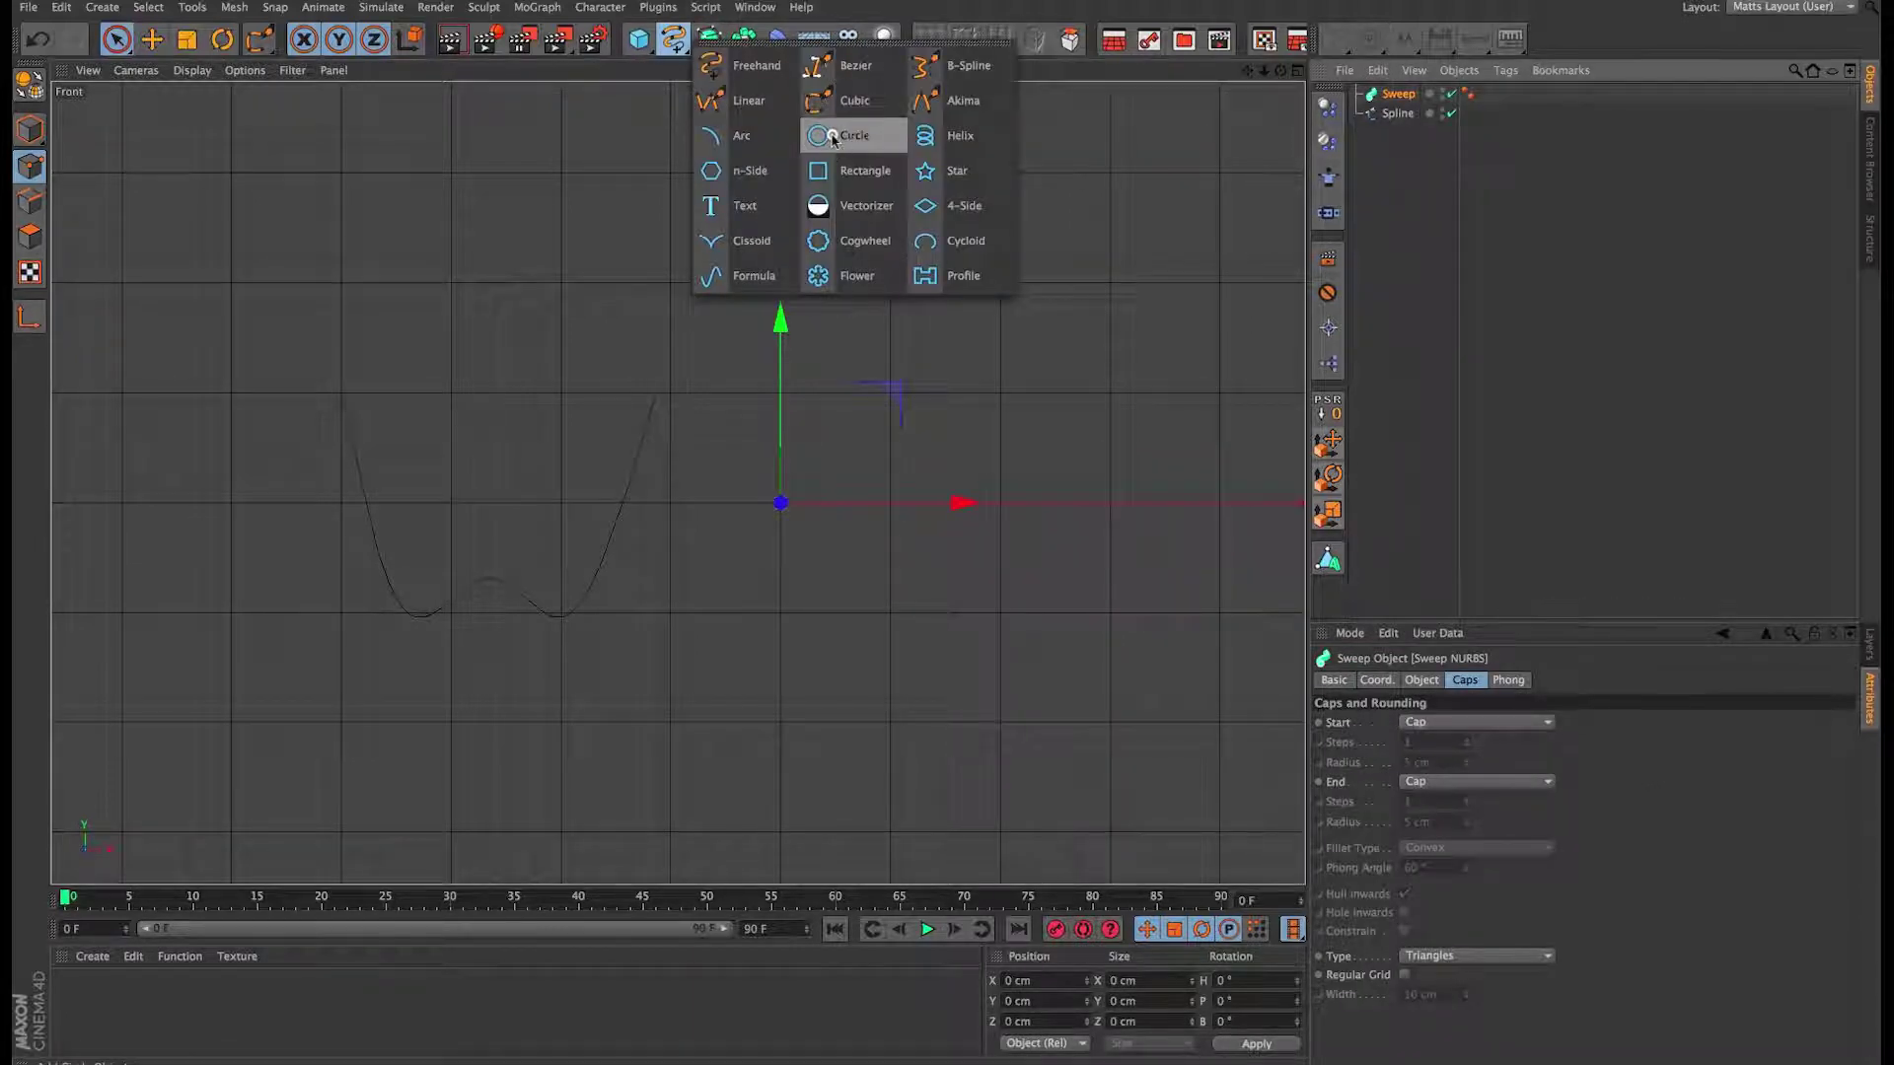
click(834, 138)
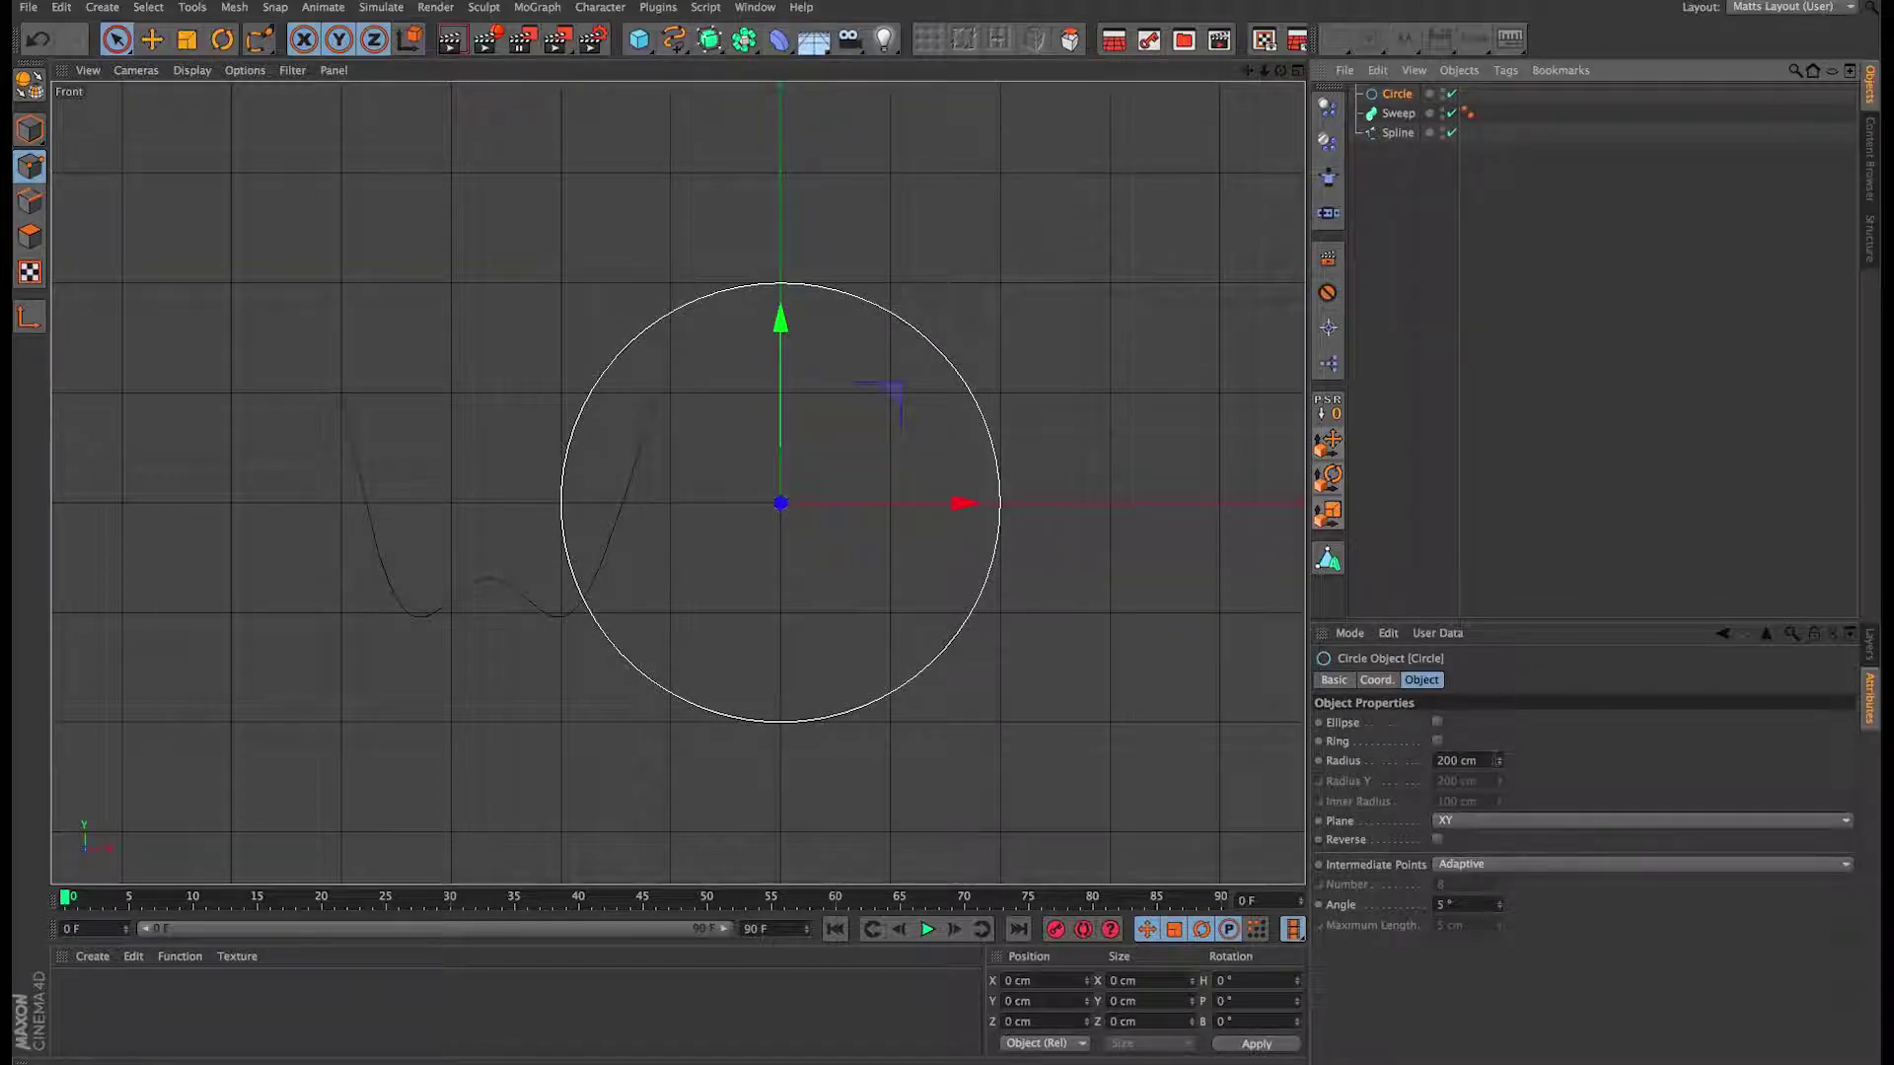
drag(1500, 769, 1498, 766)
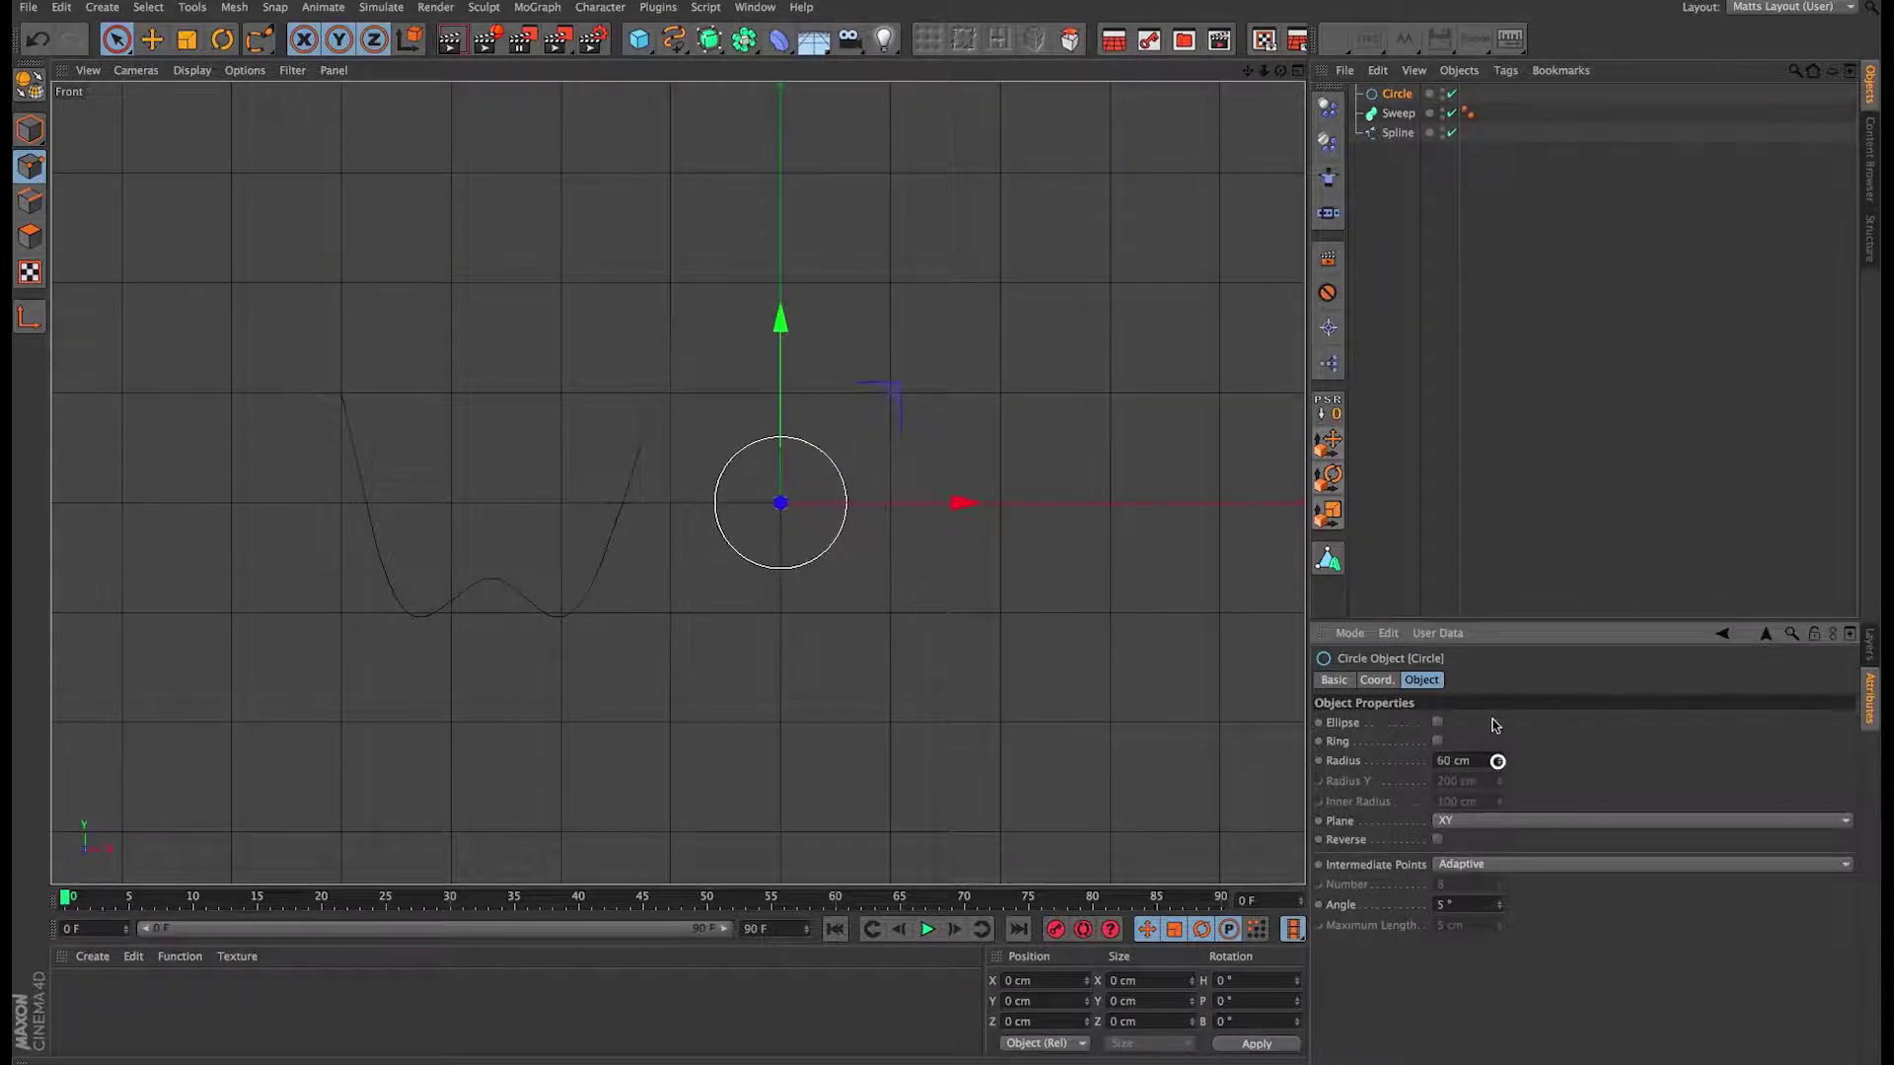
Step: Nest the circle and the W-shaped spline under the sweep, and reduce the circle's radius to 52 cm in the Perspective view
drag(1396, 132, 1399, 114)
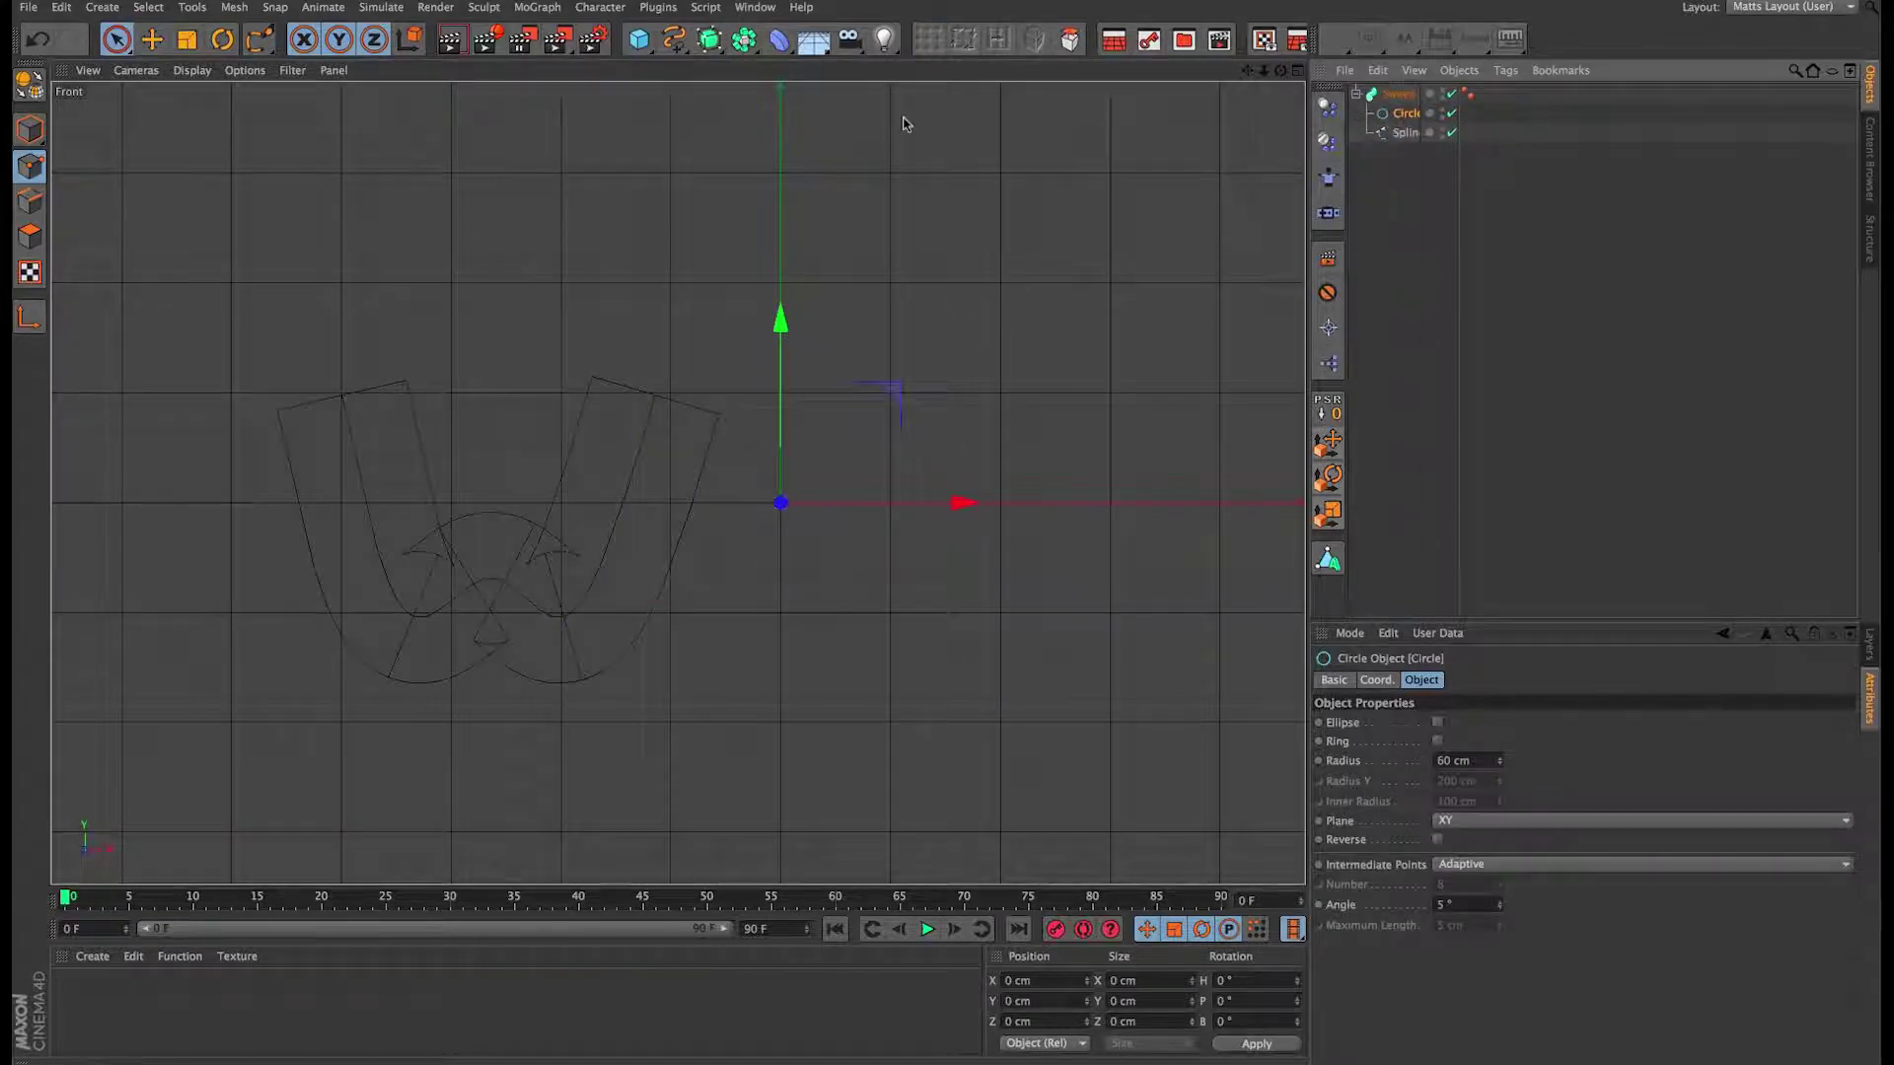
click(1298, 70)
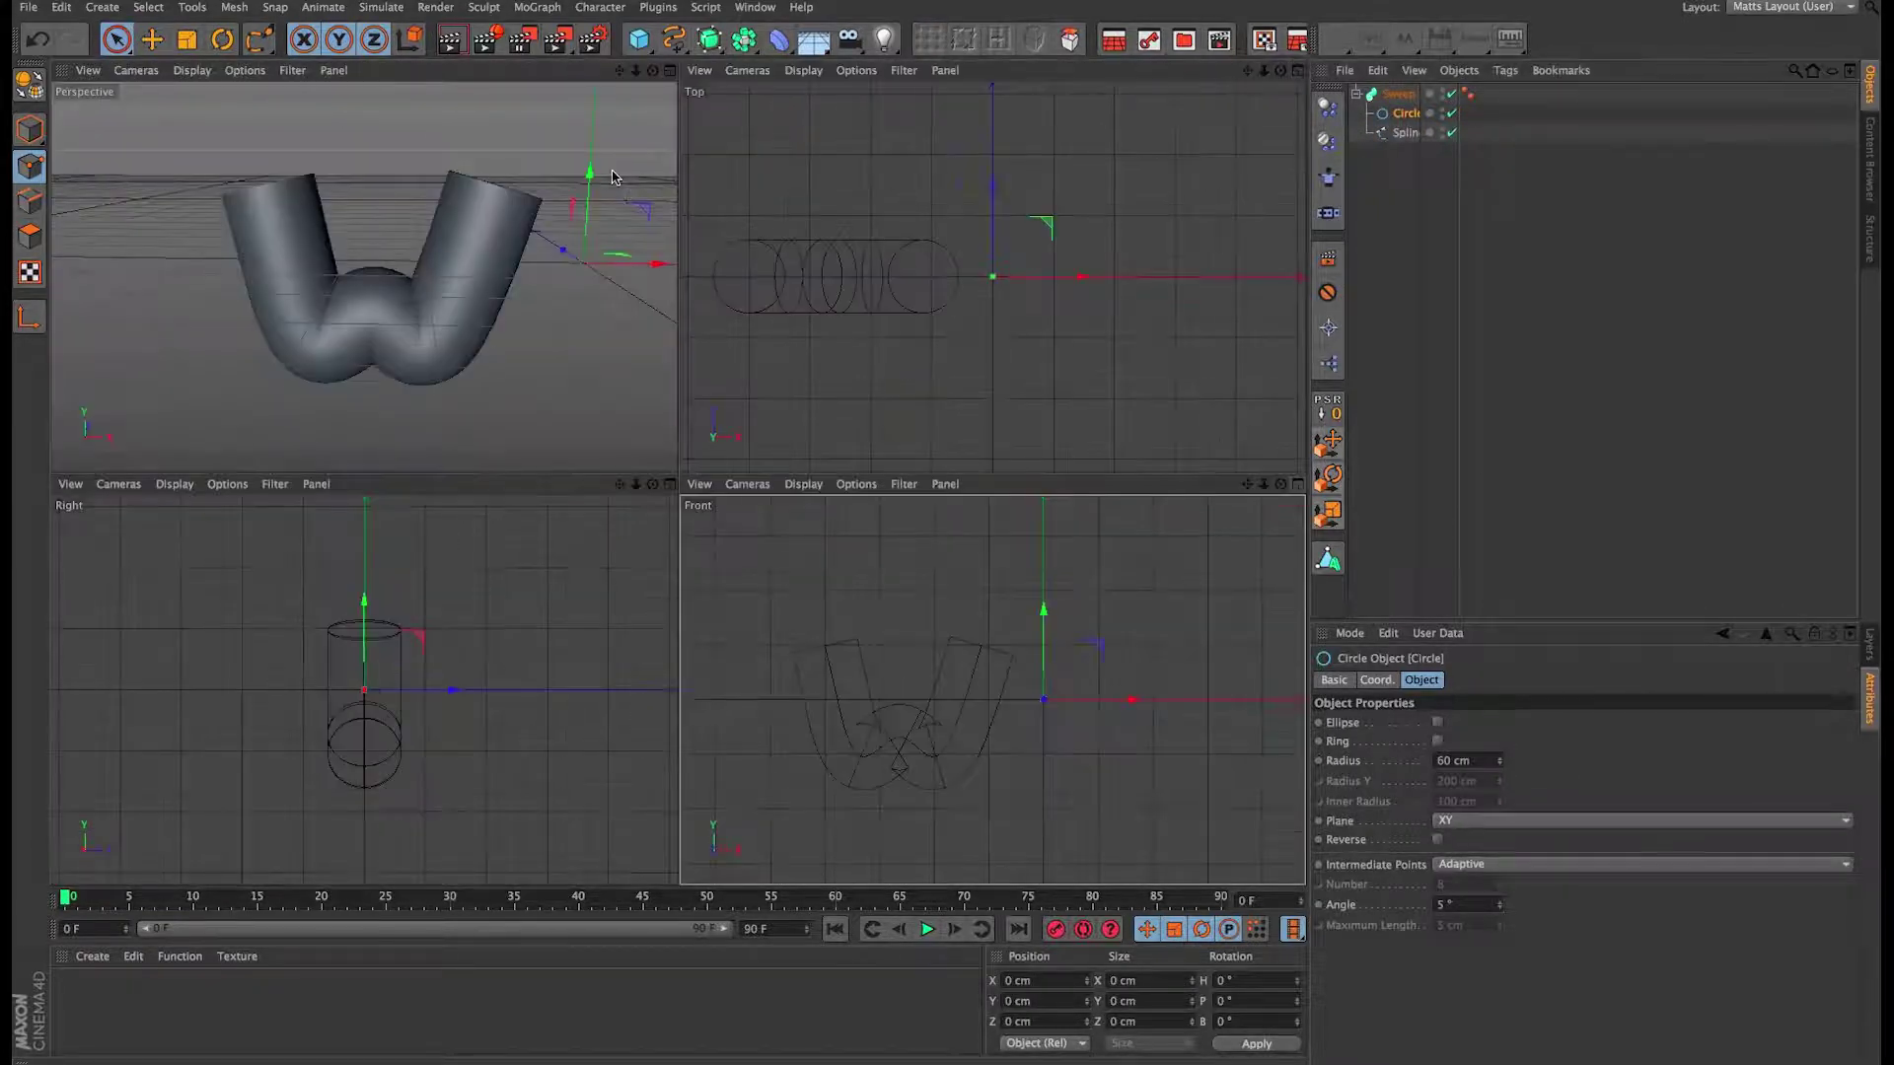
click(672, 71)
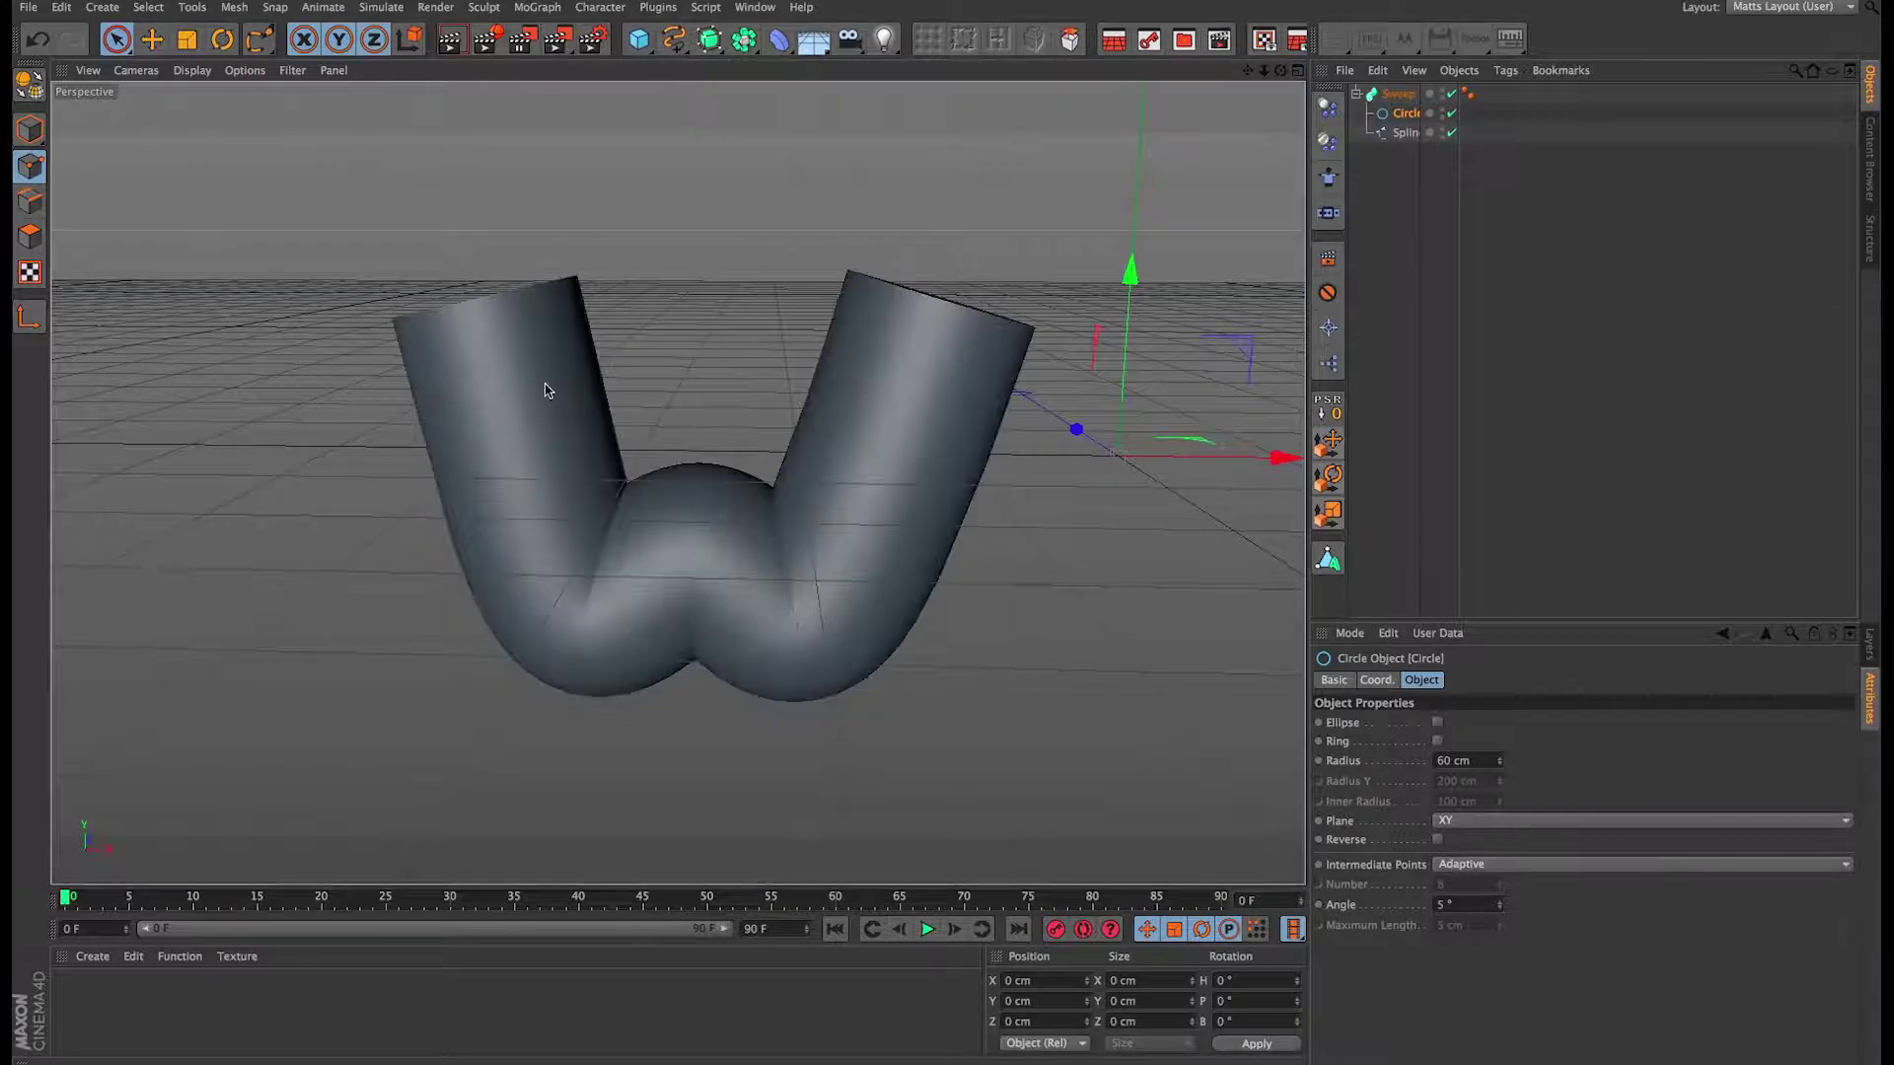
mouse_move(801, 585)
alt+mouse_down()
mouse_move(845, 582)
mouse_move(808, 554)
alt+mouse_up()
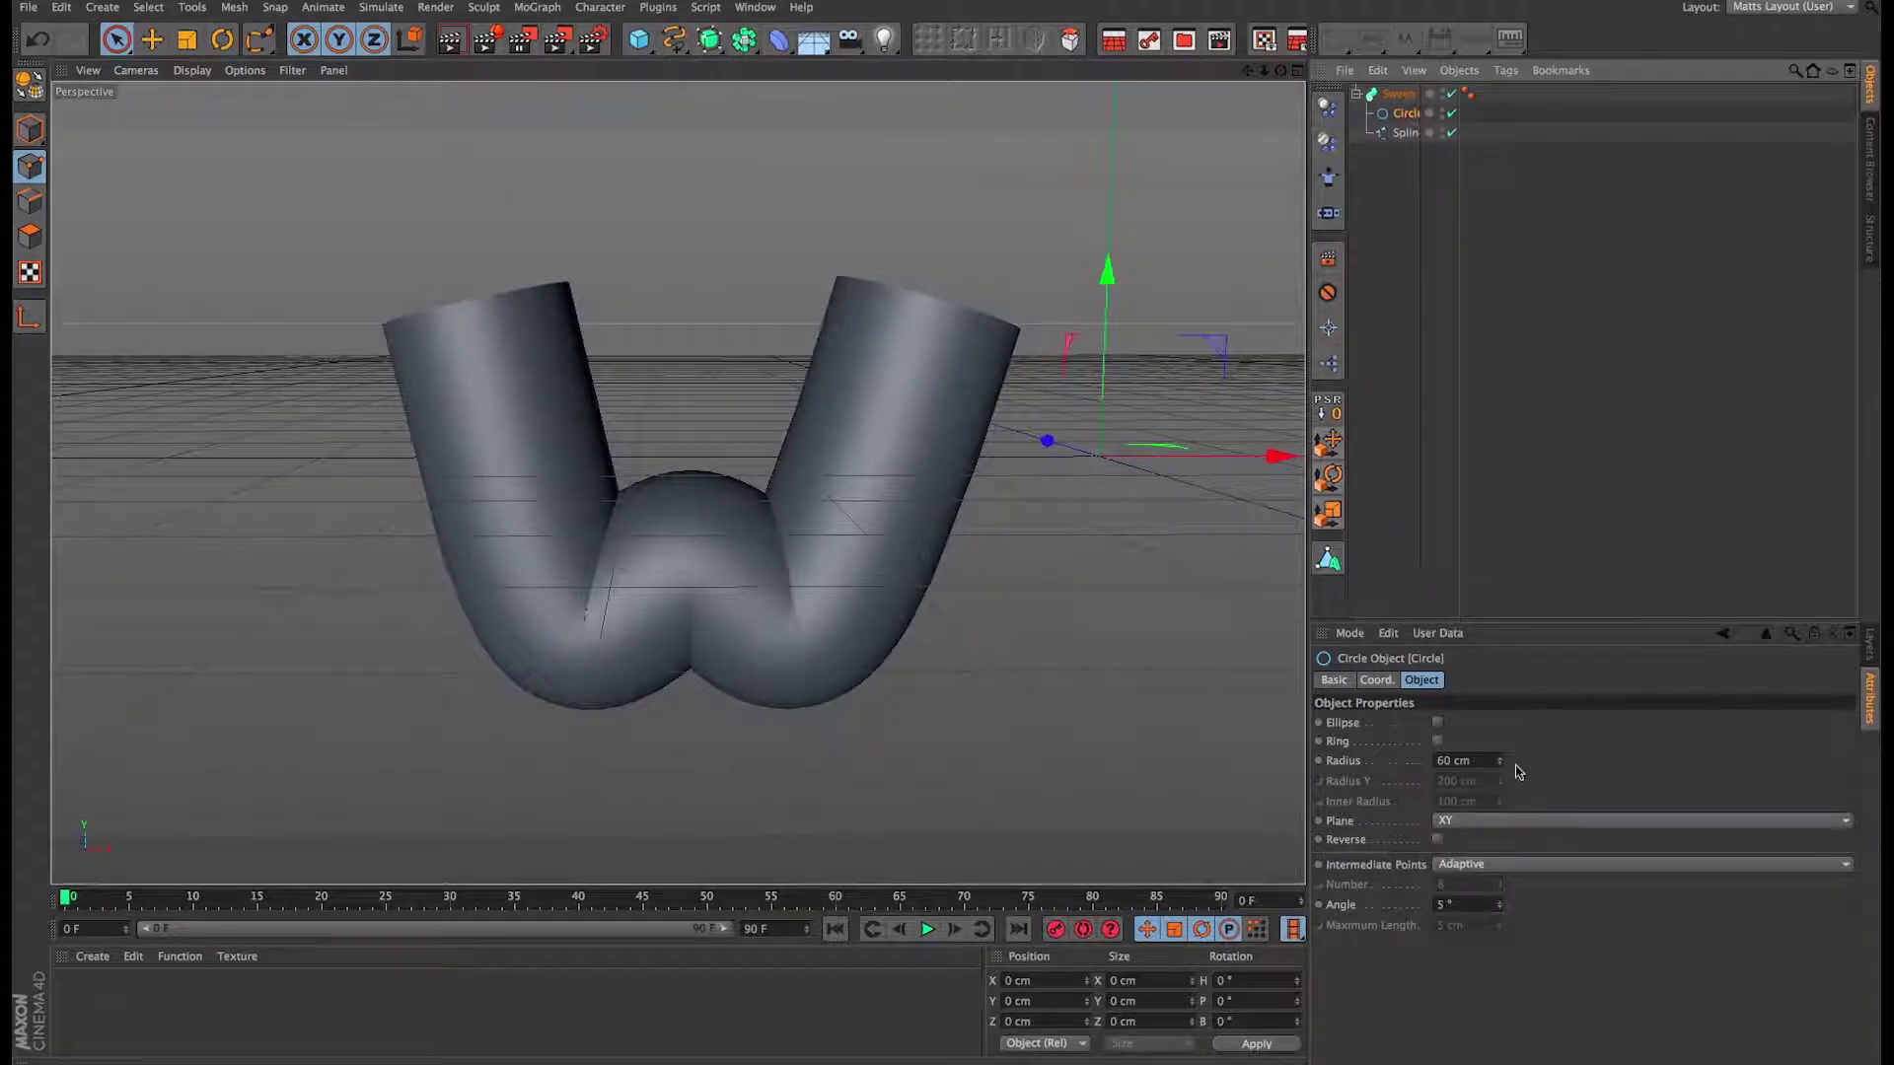
drag(1501, 767, 1503, 770)
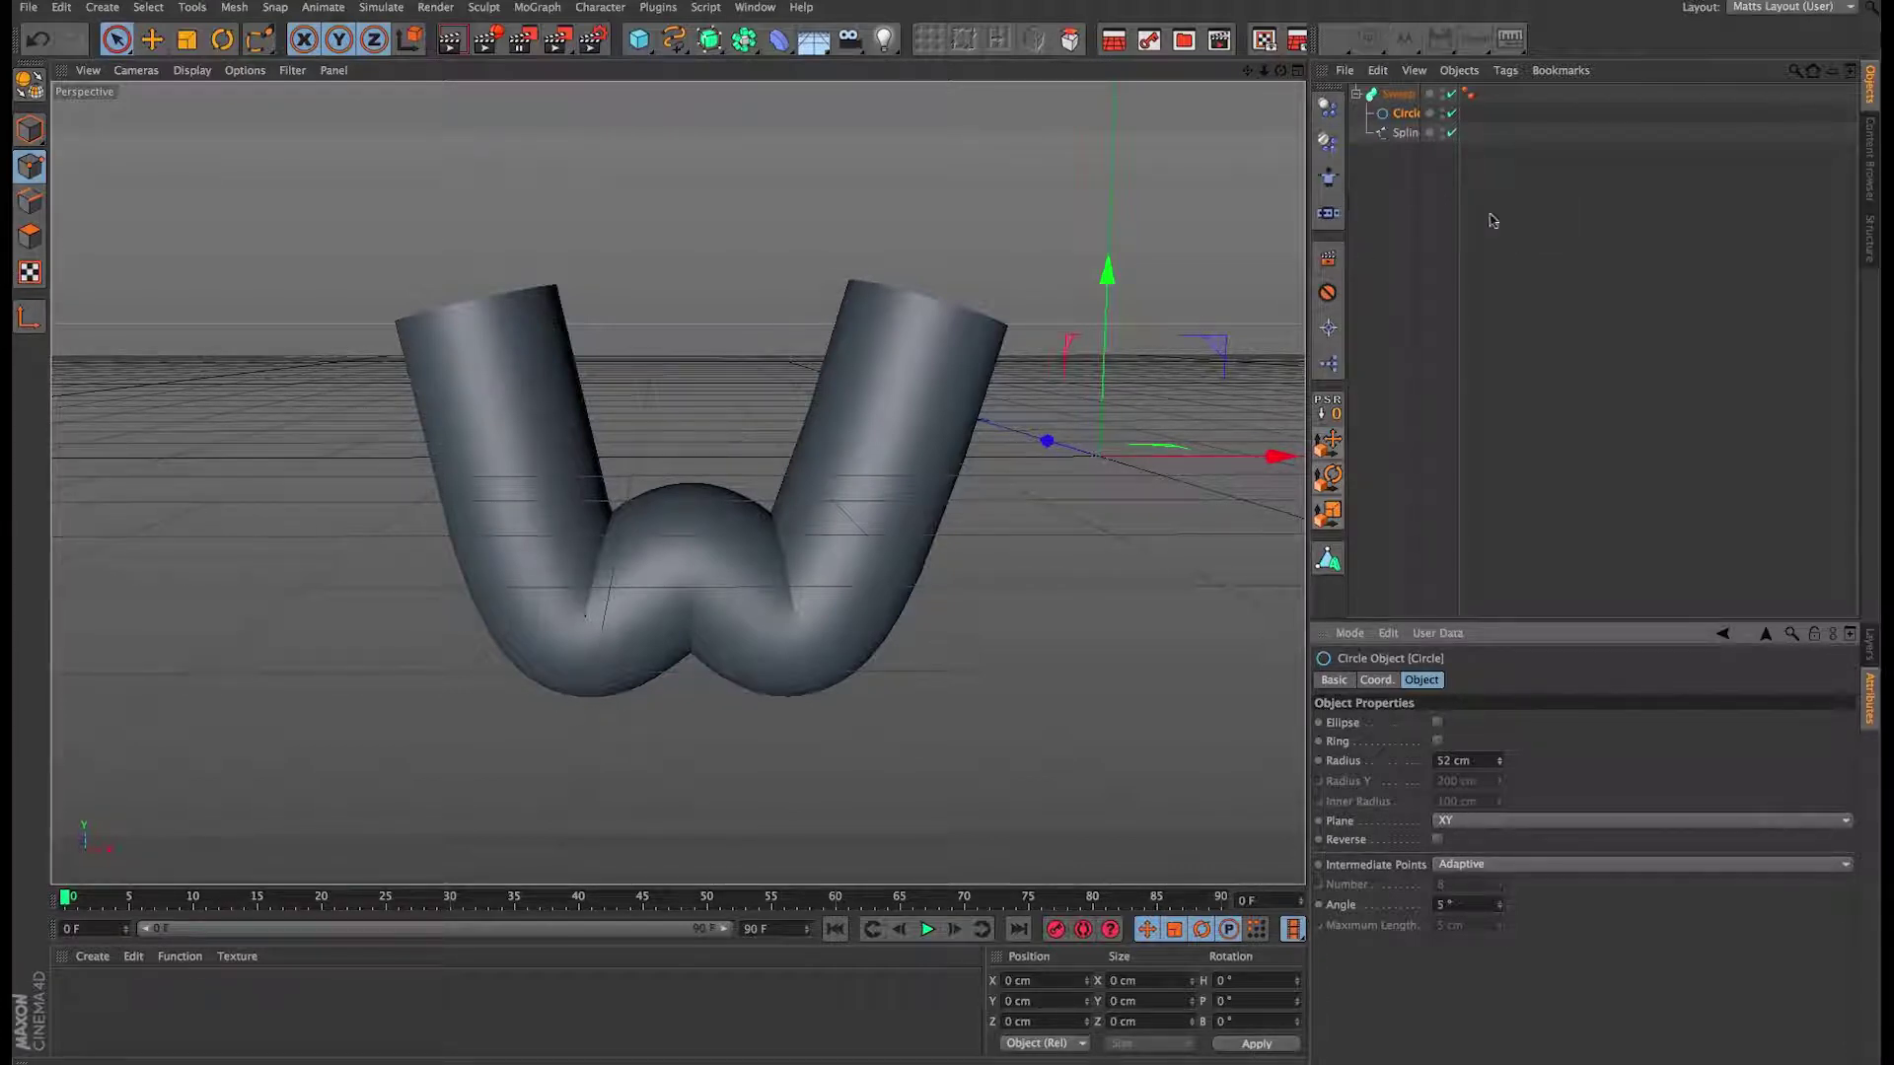
Step: Expand the Scale curve in the Sweep NURBS object details and show it in a separate window
click(1381, 94)
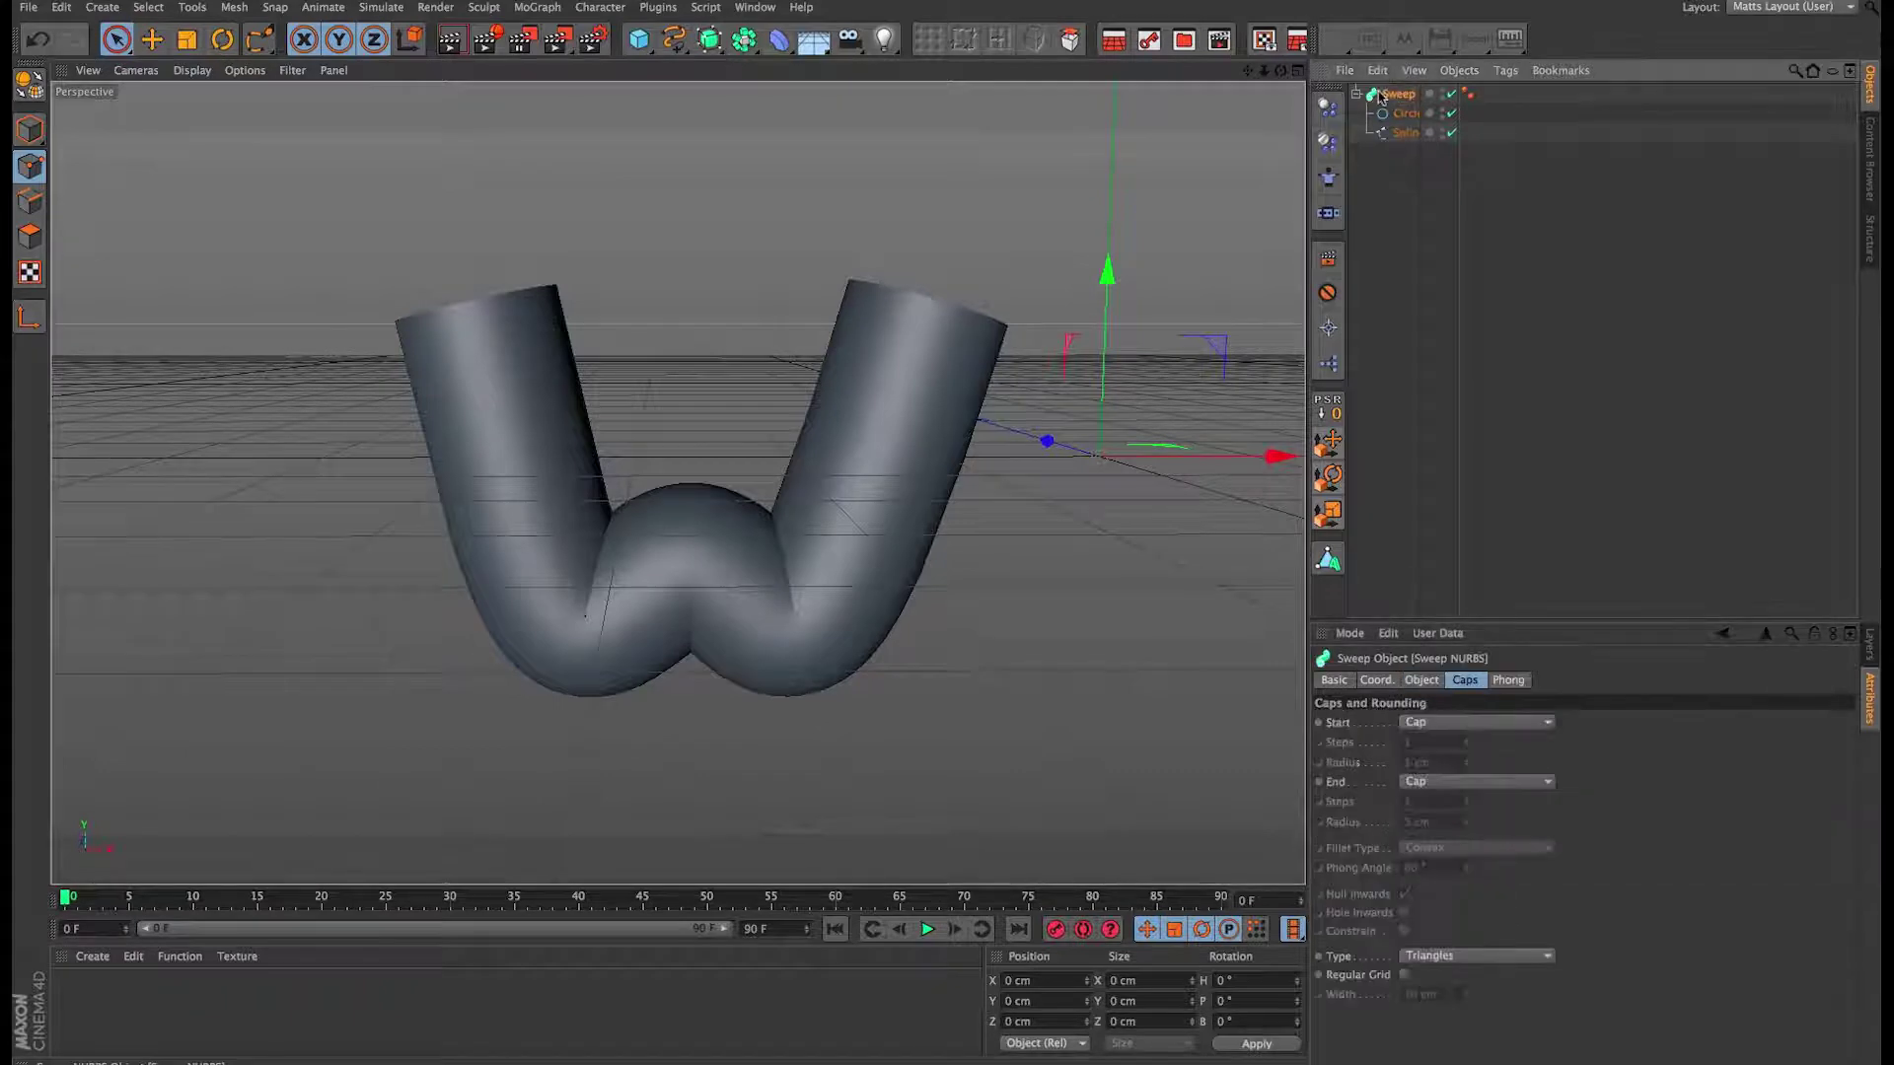
click(1420, 680)
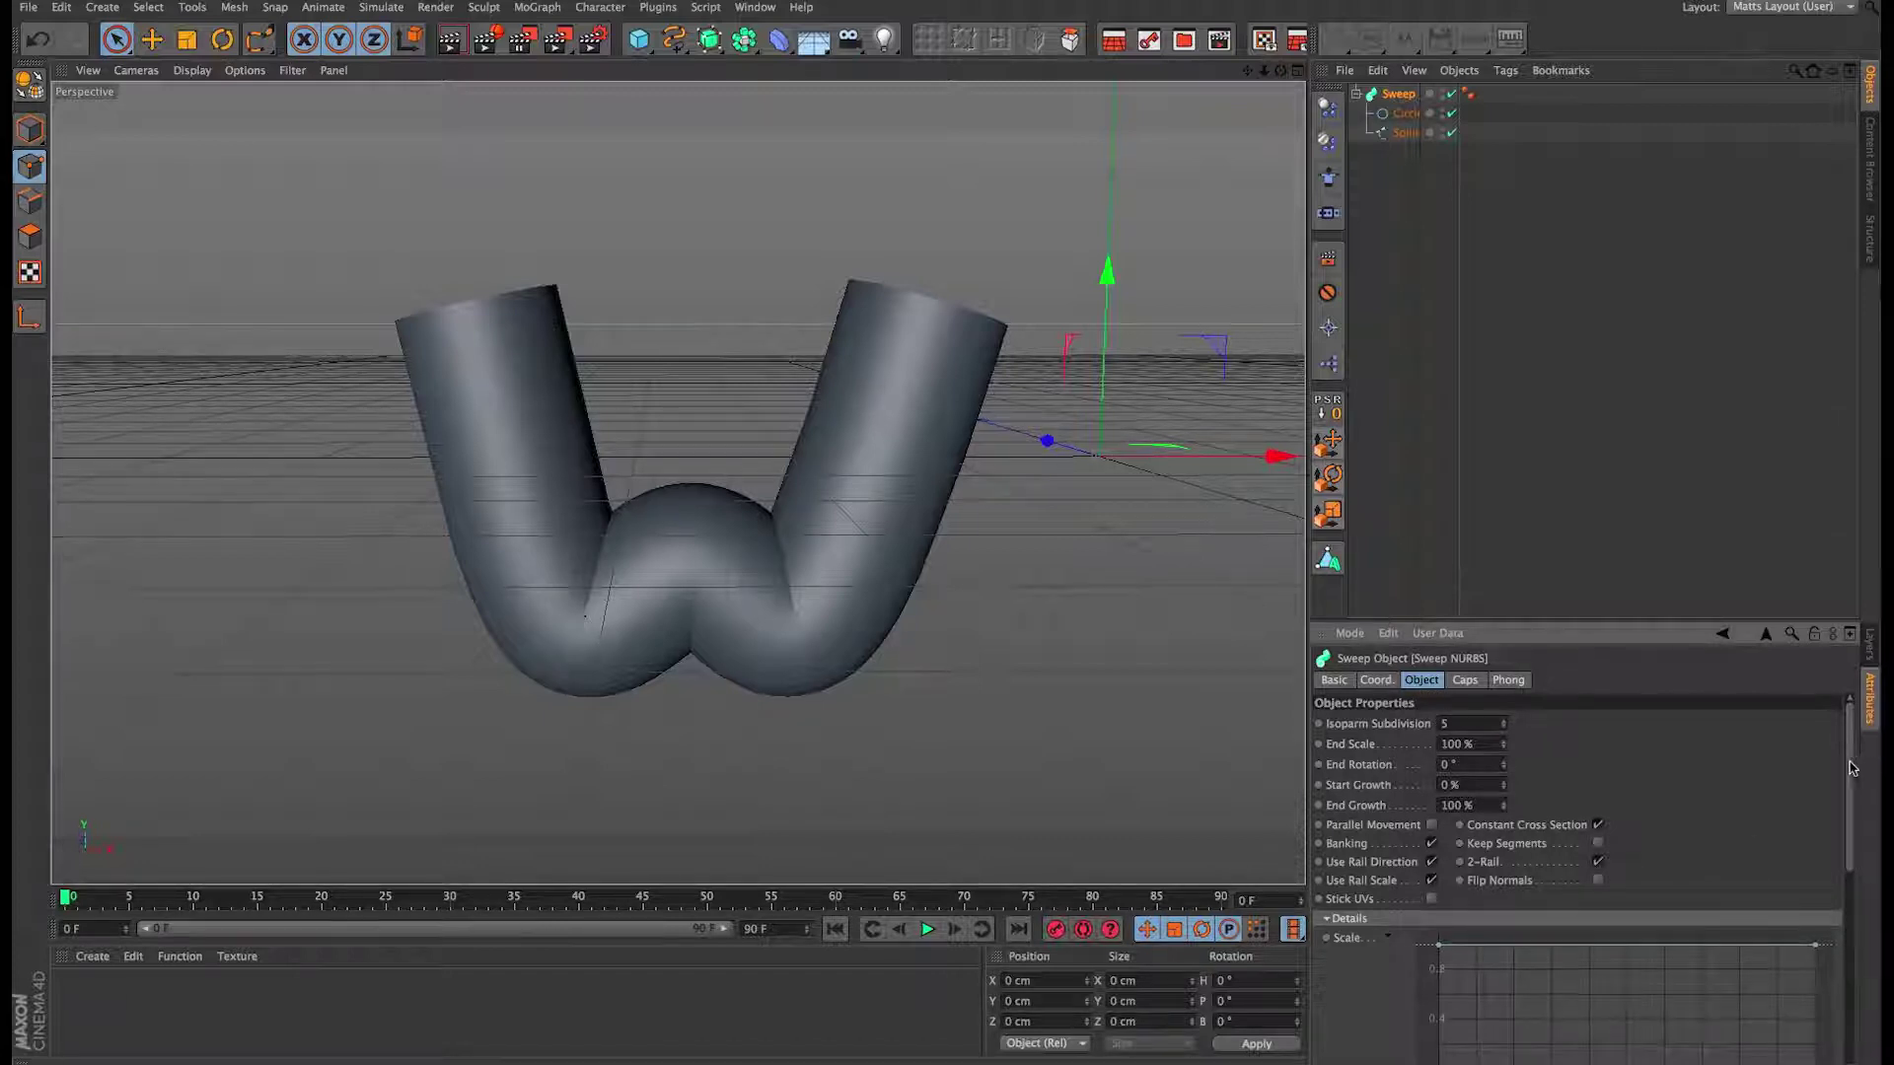
scroll(1859, 764, down, 4)
click(1386, 735)
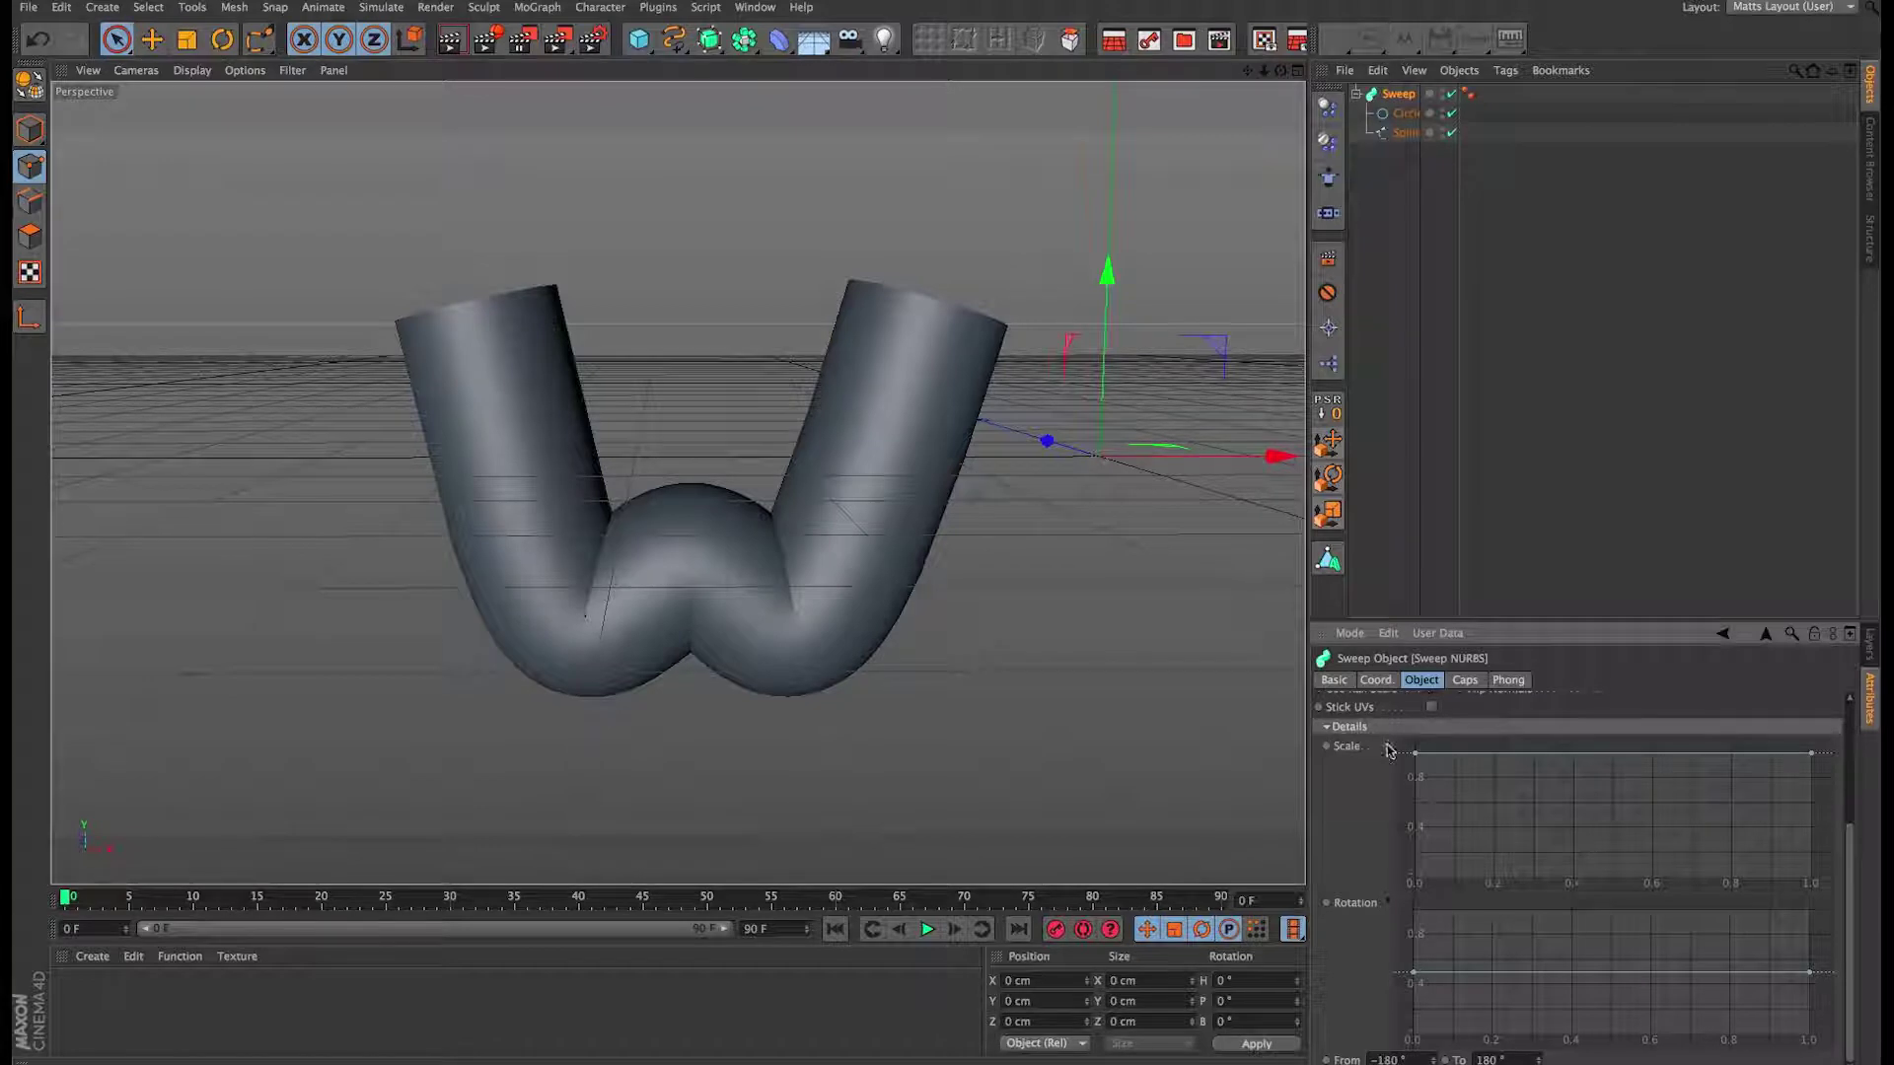
click(1386, 744)
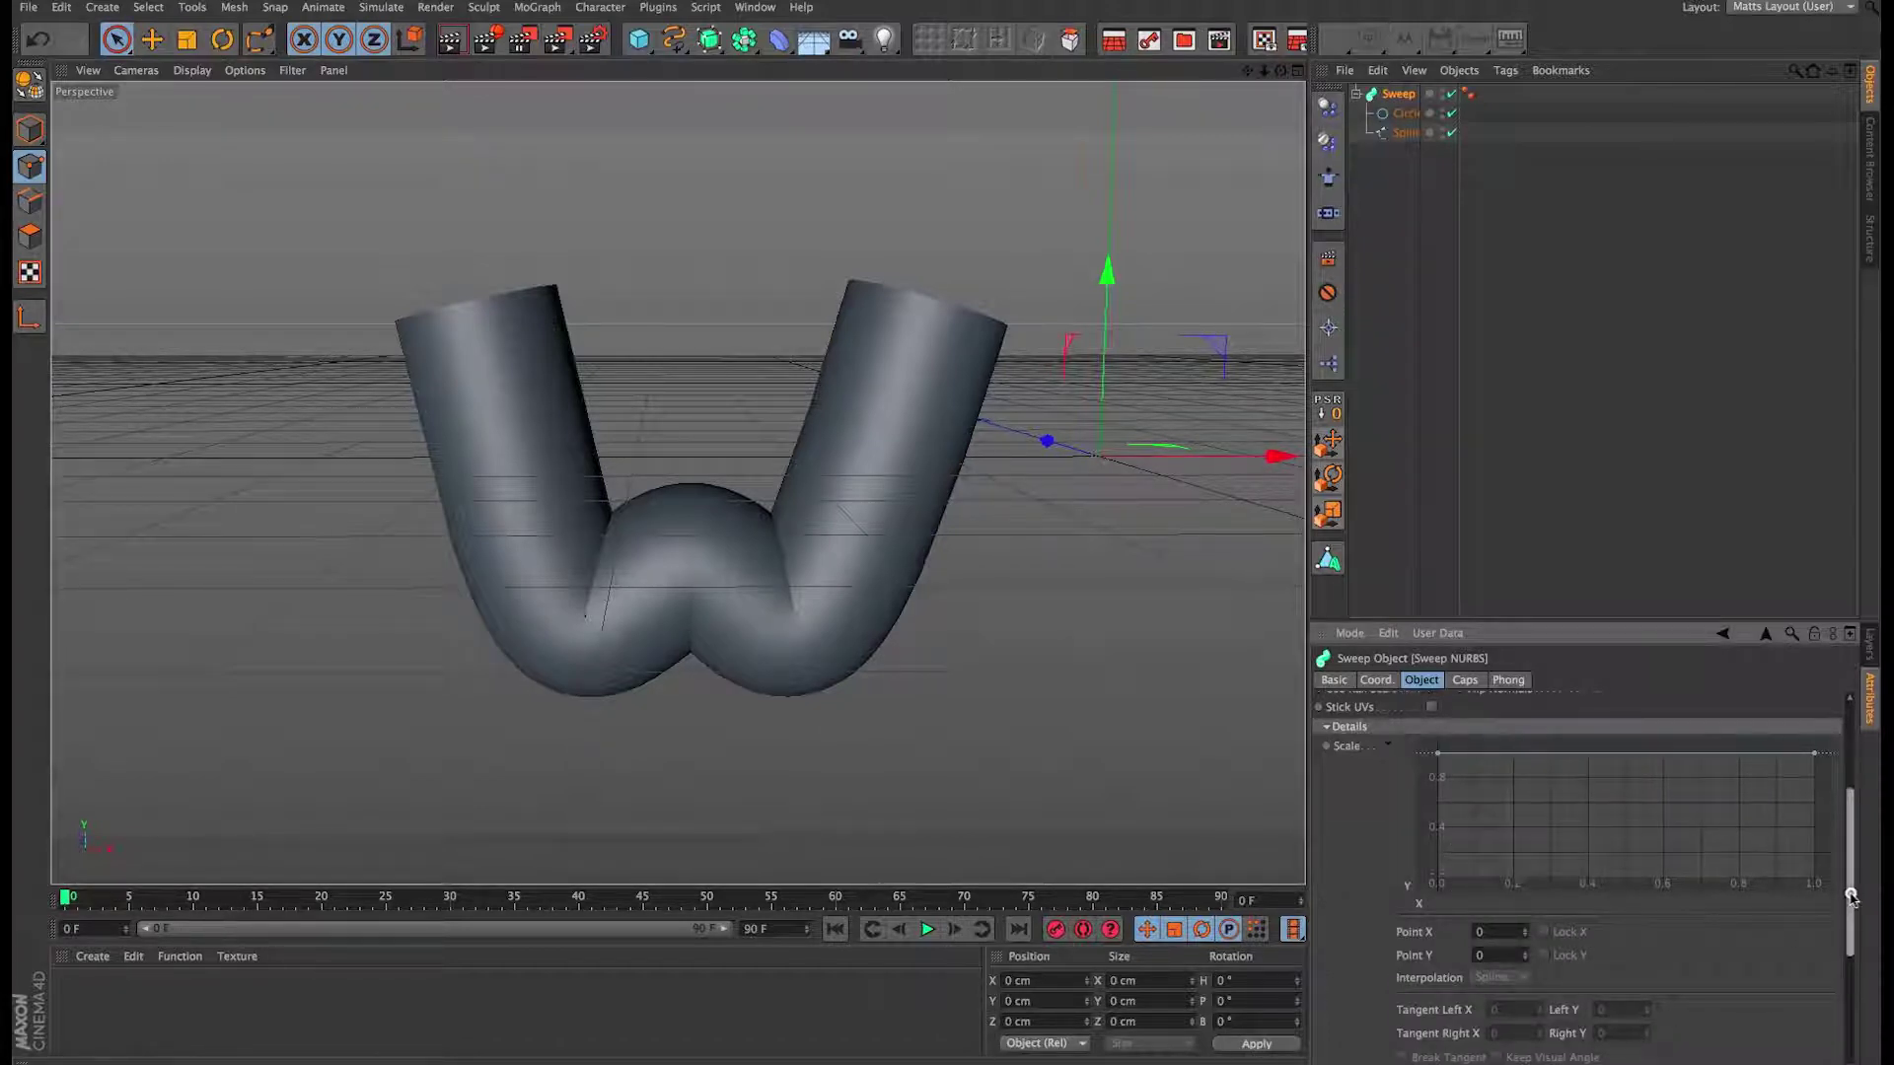
drag(1850, 902, 1853, 944)
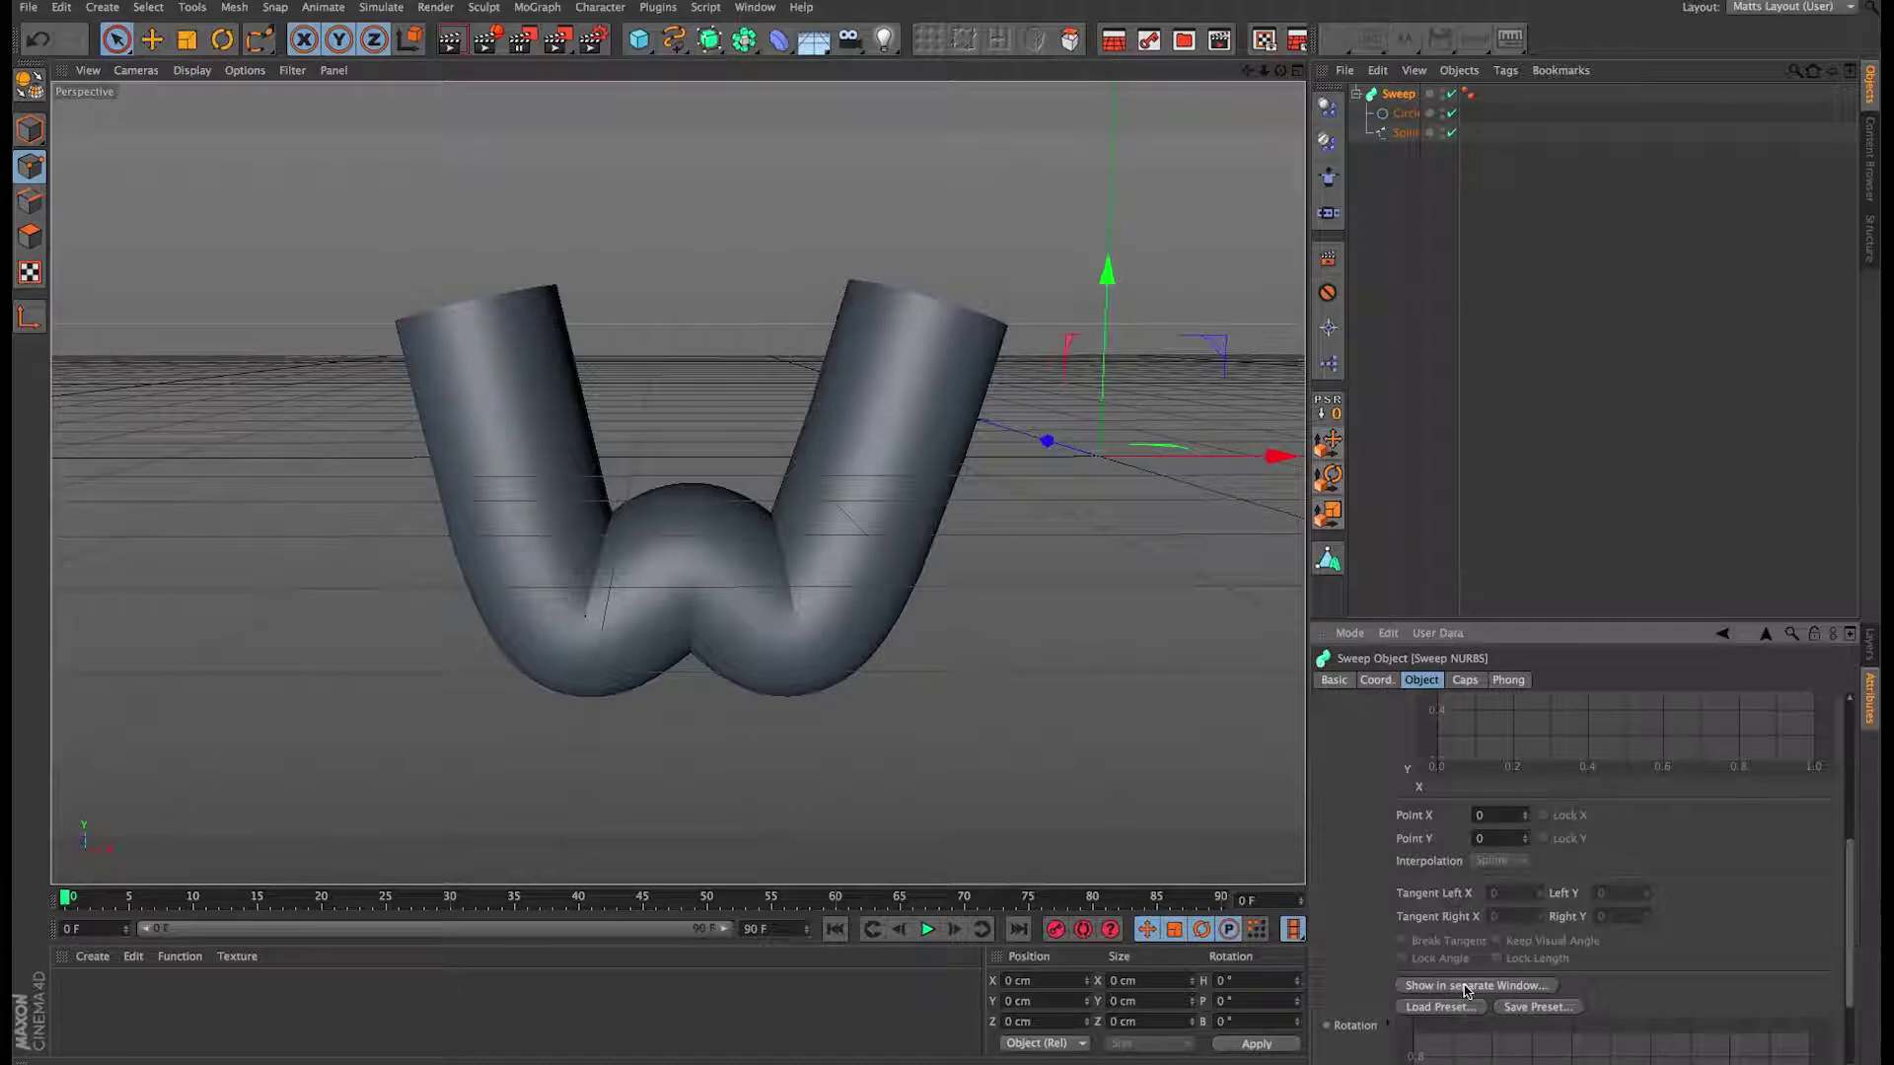
click(1465, 986)
Step: Dock the Scale spline window between the viewport and the timeline, and resize it to enlarge the graph
drag(168, 388, 119, 875)
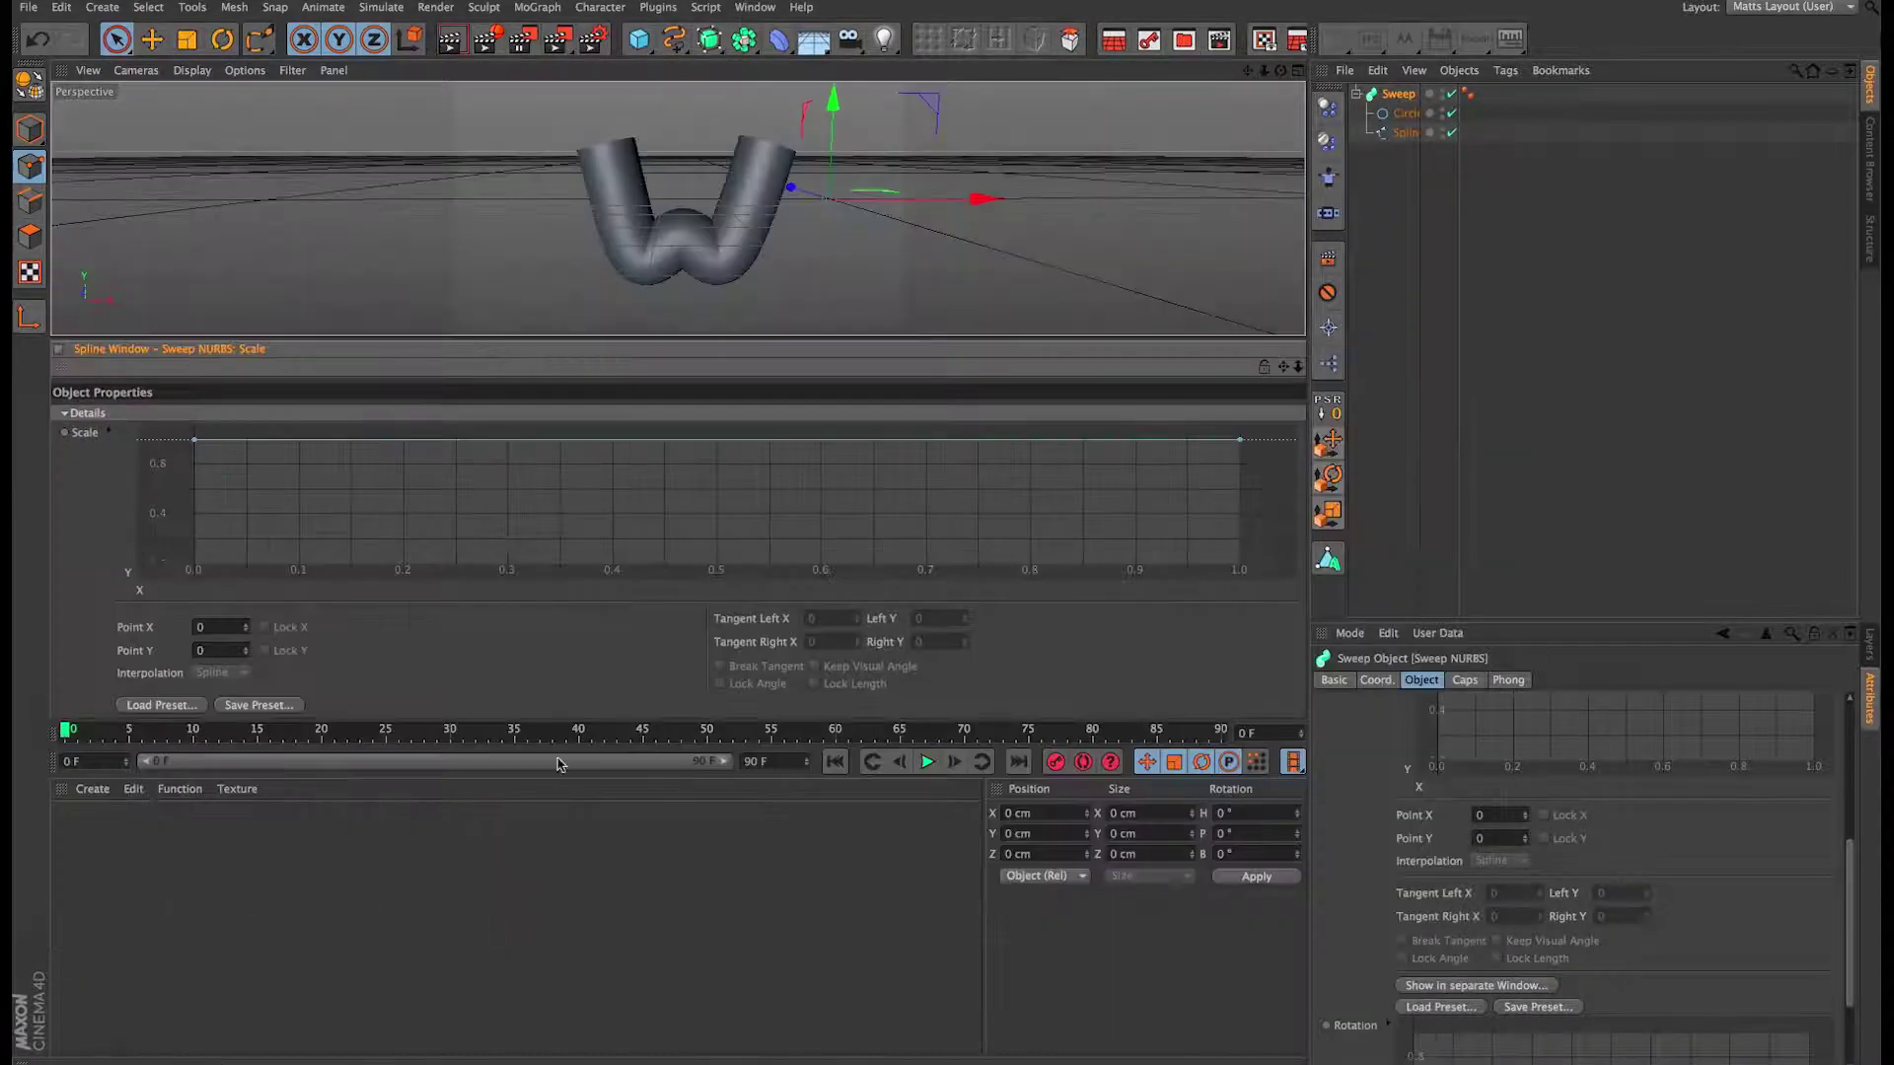
drag(579, 718, 609, 892)
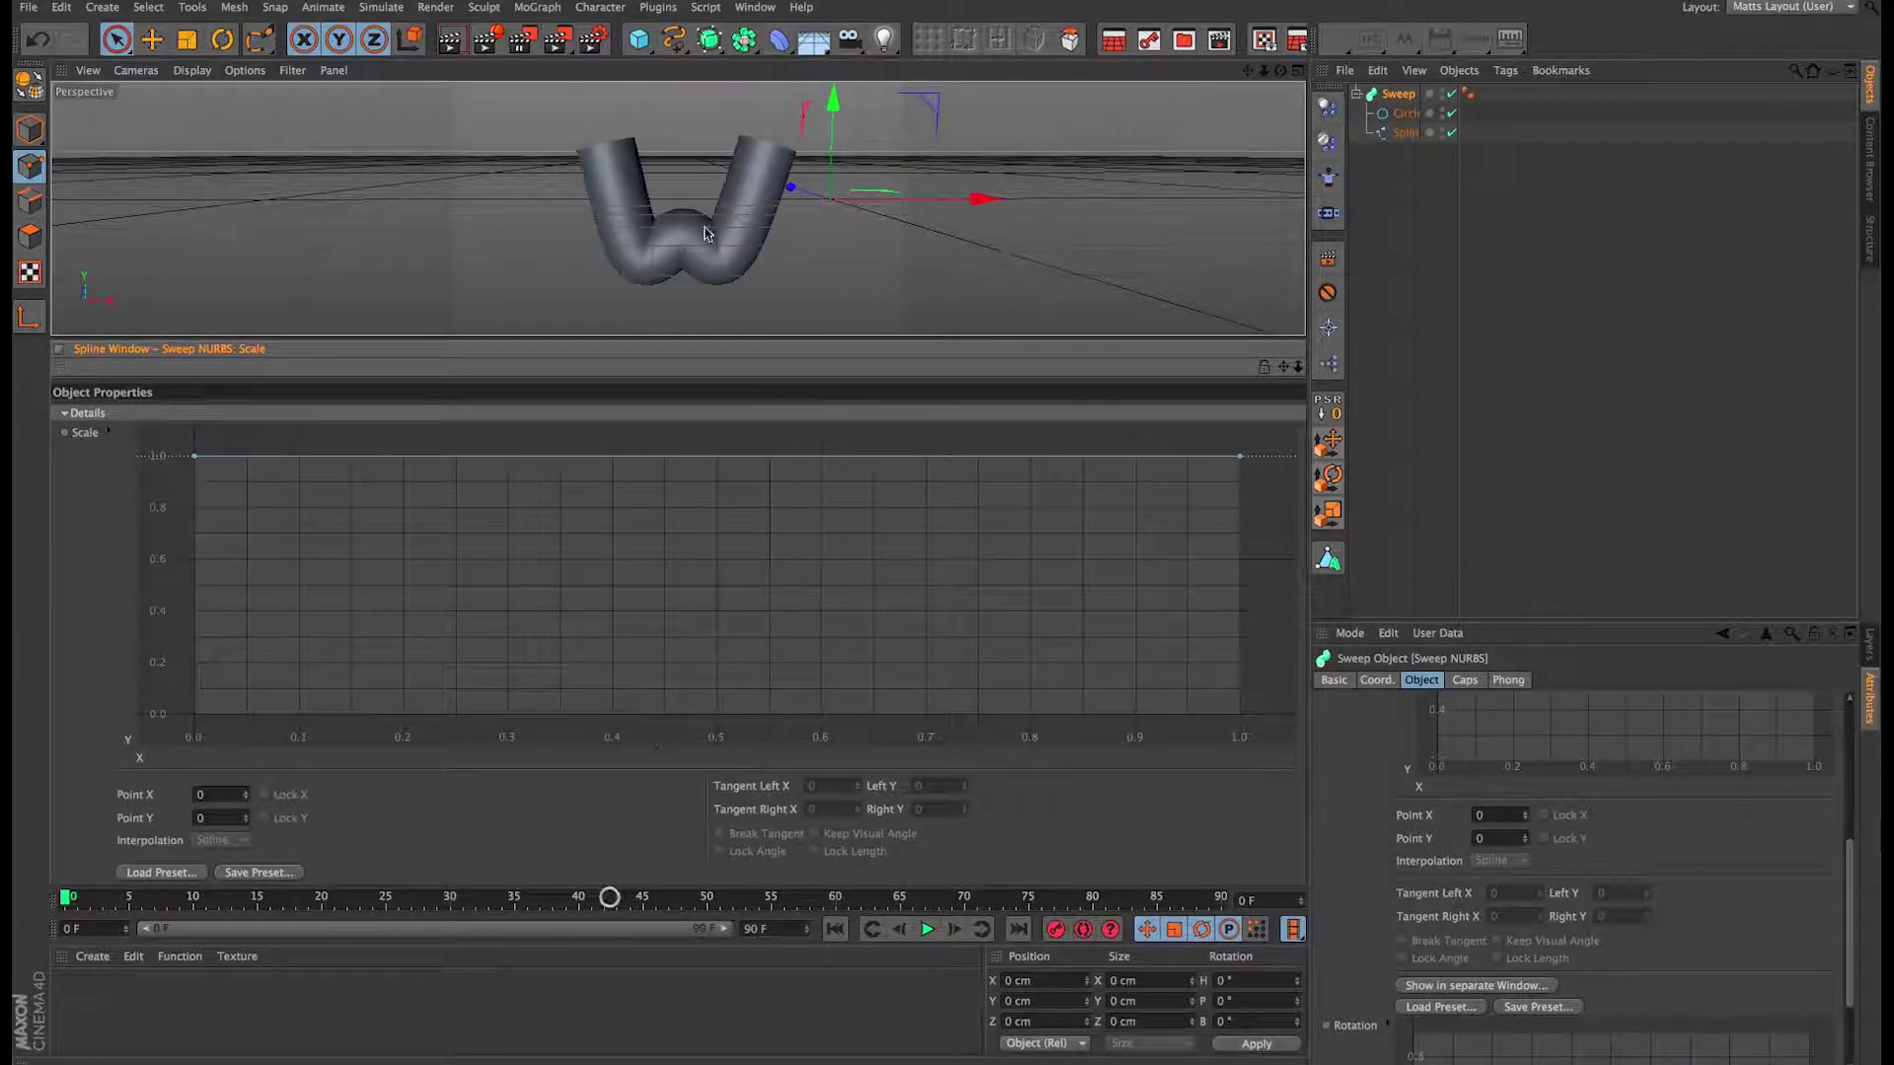
drag(715, 340, 714, 404)
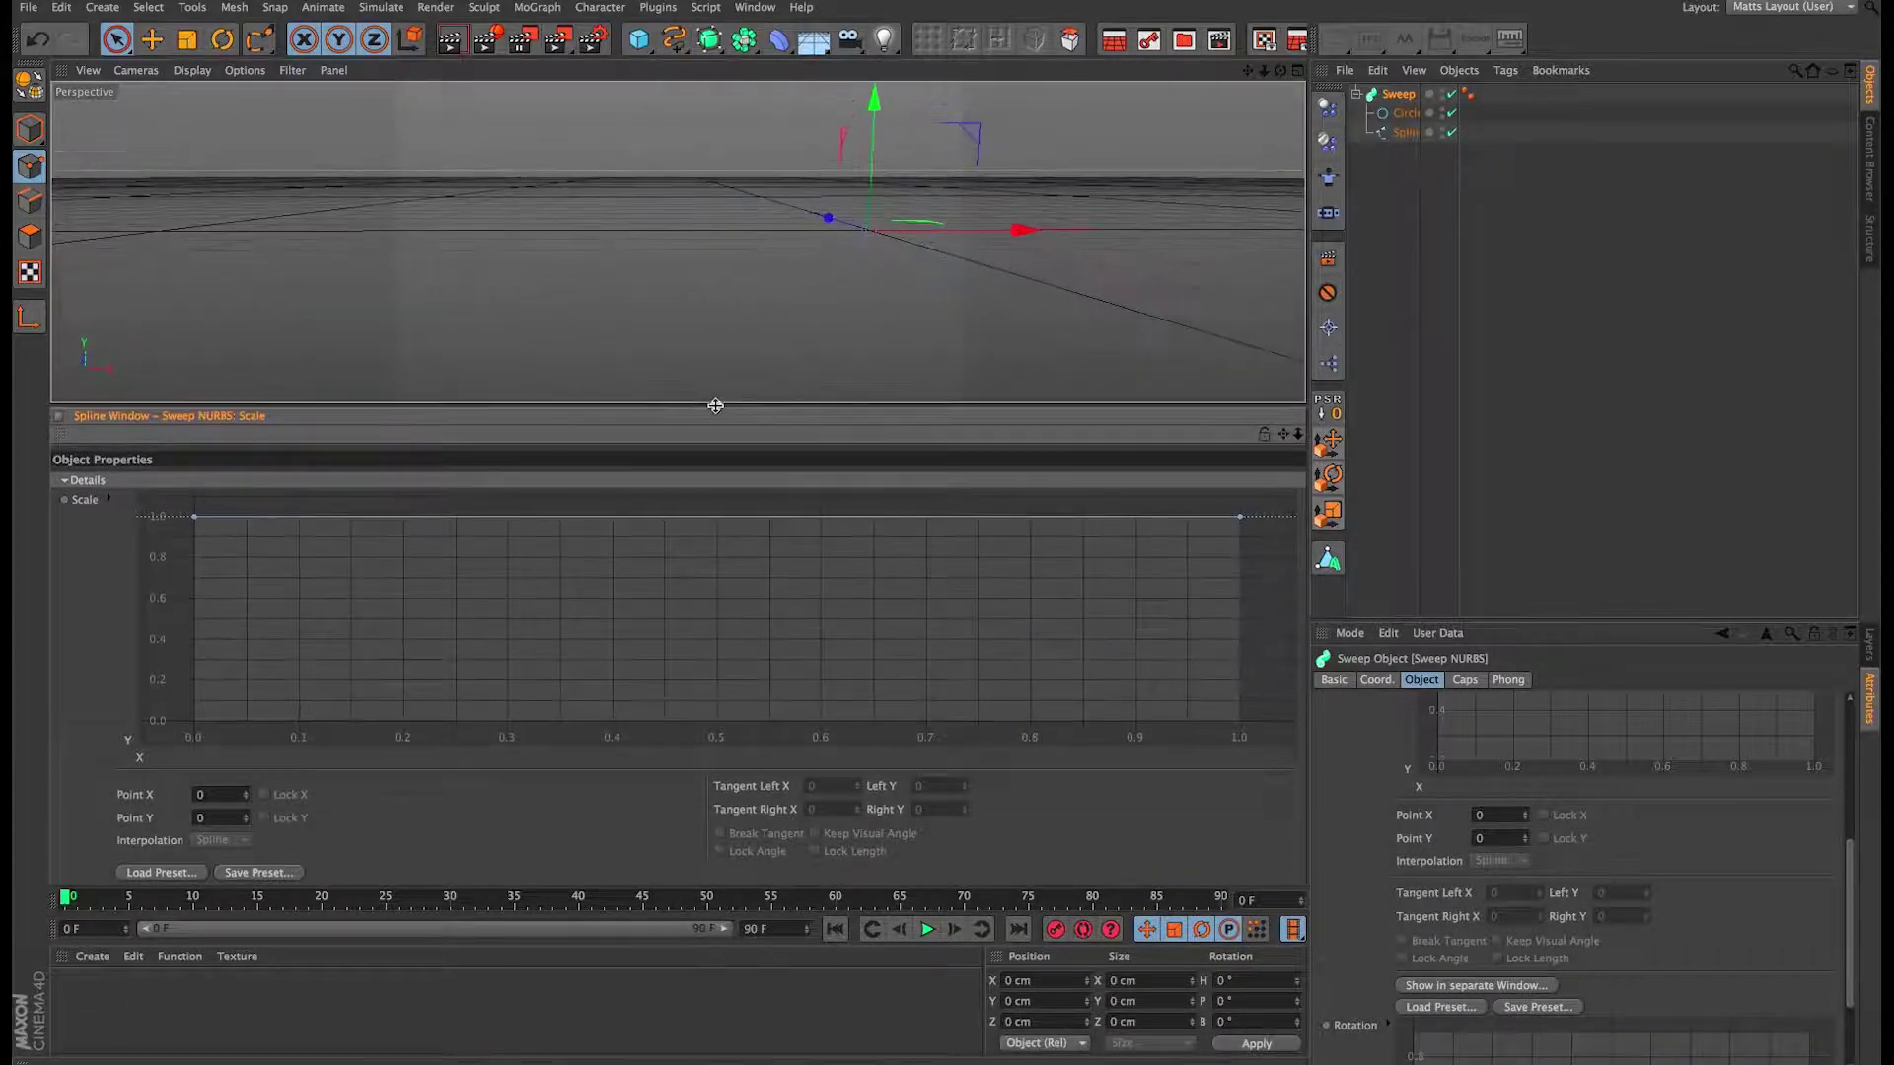
Step: Lower the start point of the sweep's Scale curve to a Y value of 0.3
scroll(609, 261, up, 5)
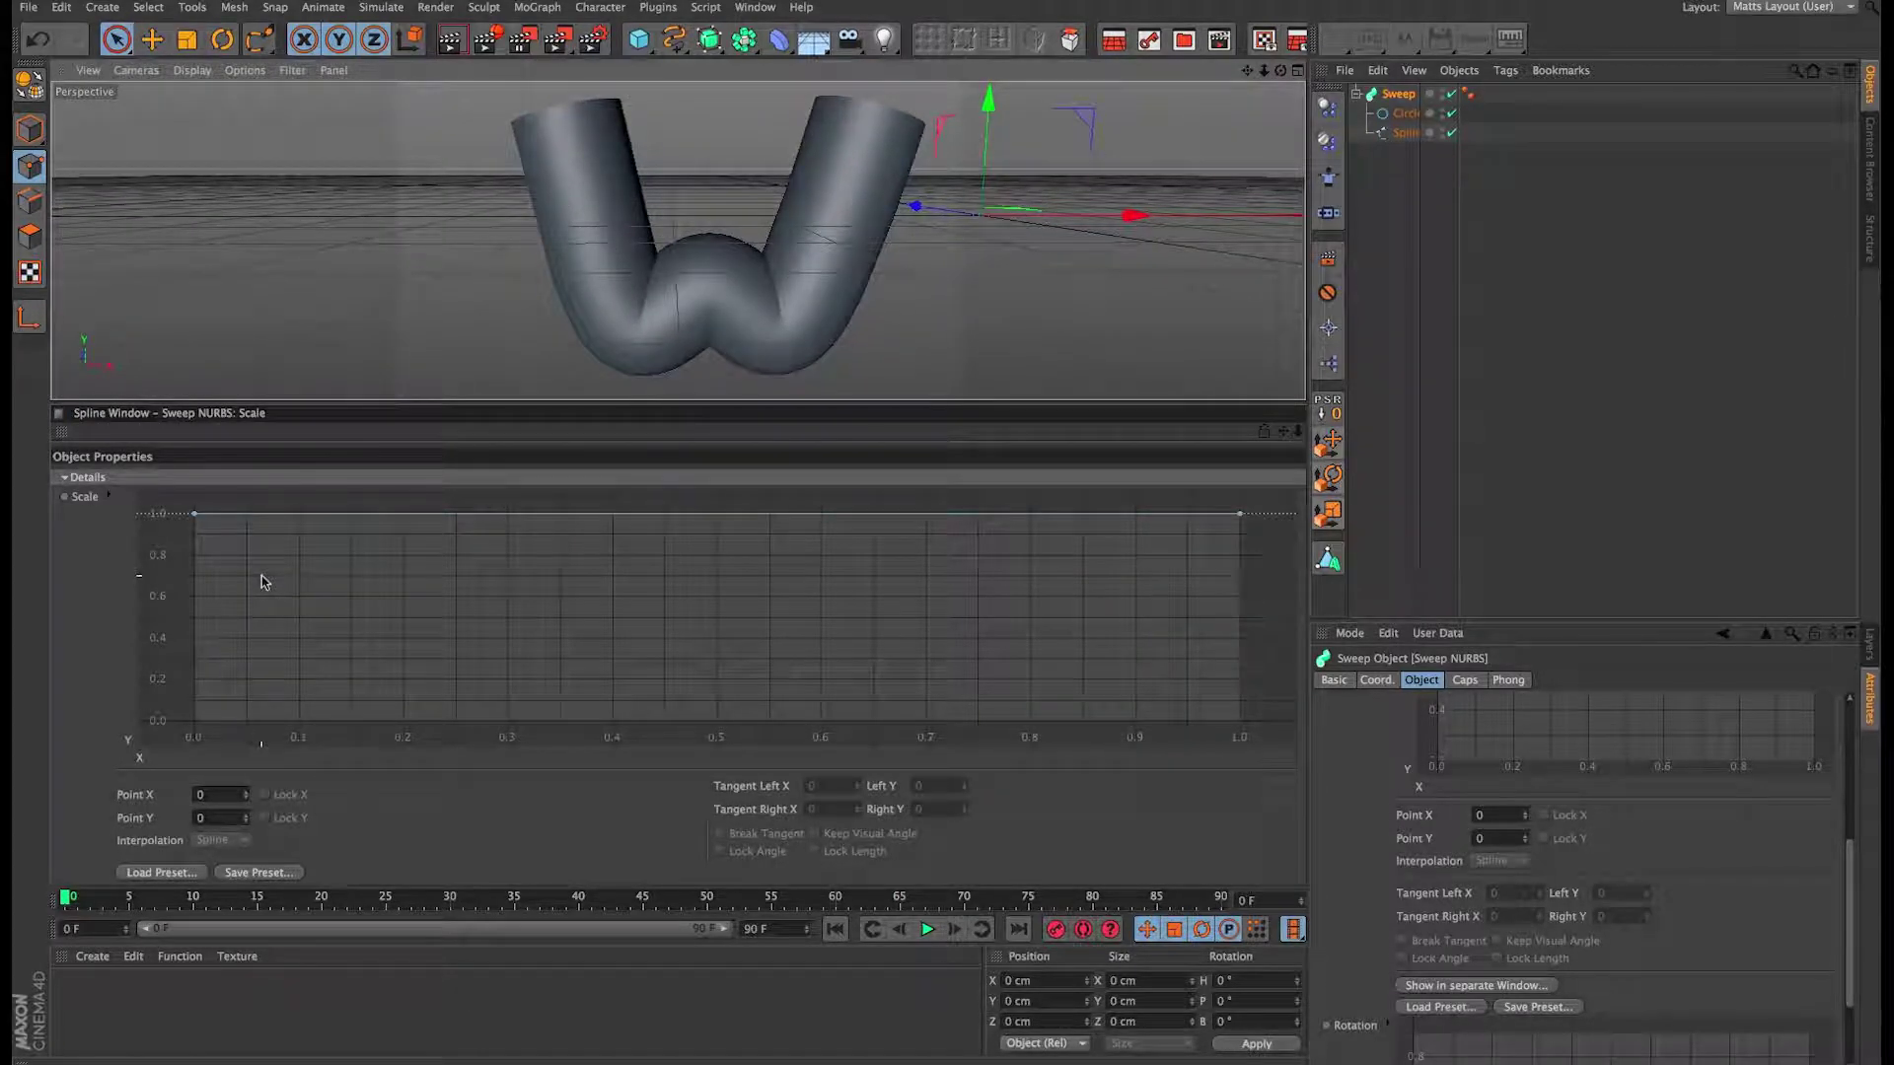
drag(194, 514, 187, 660)
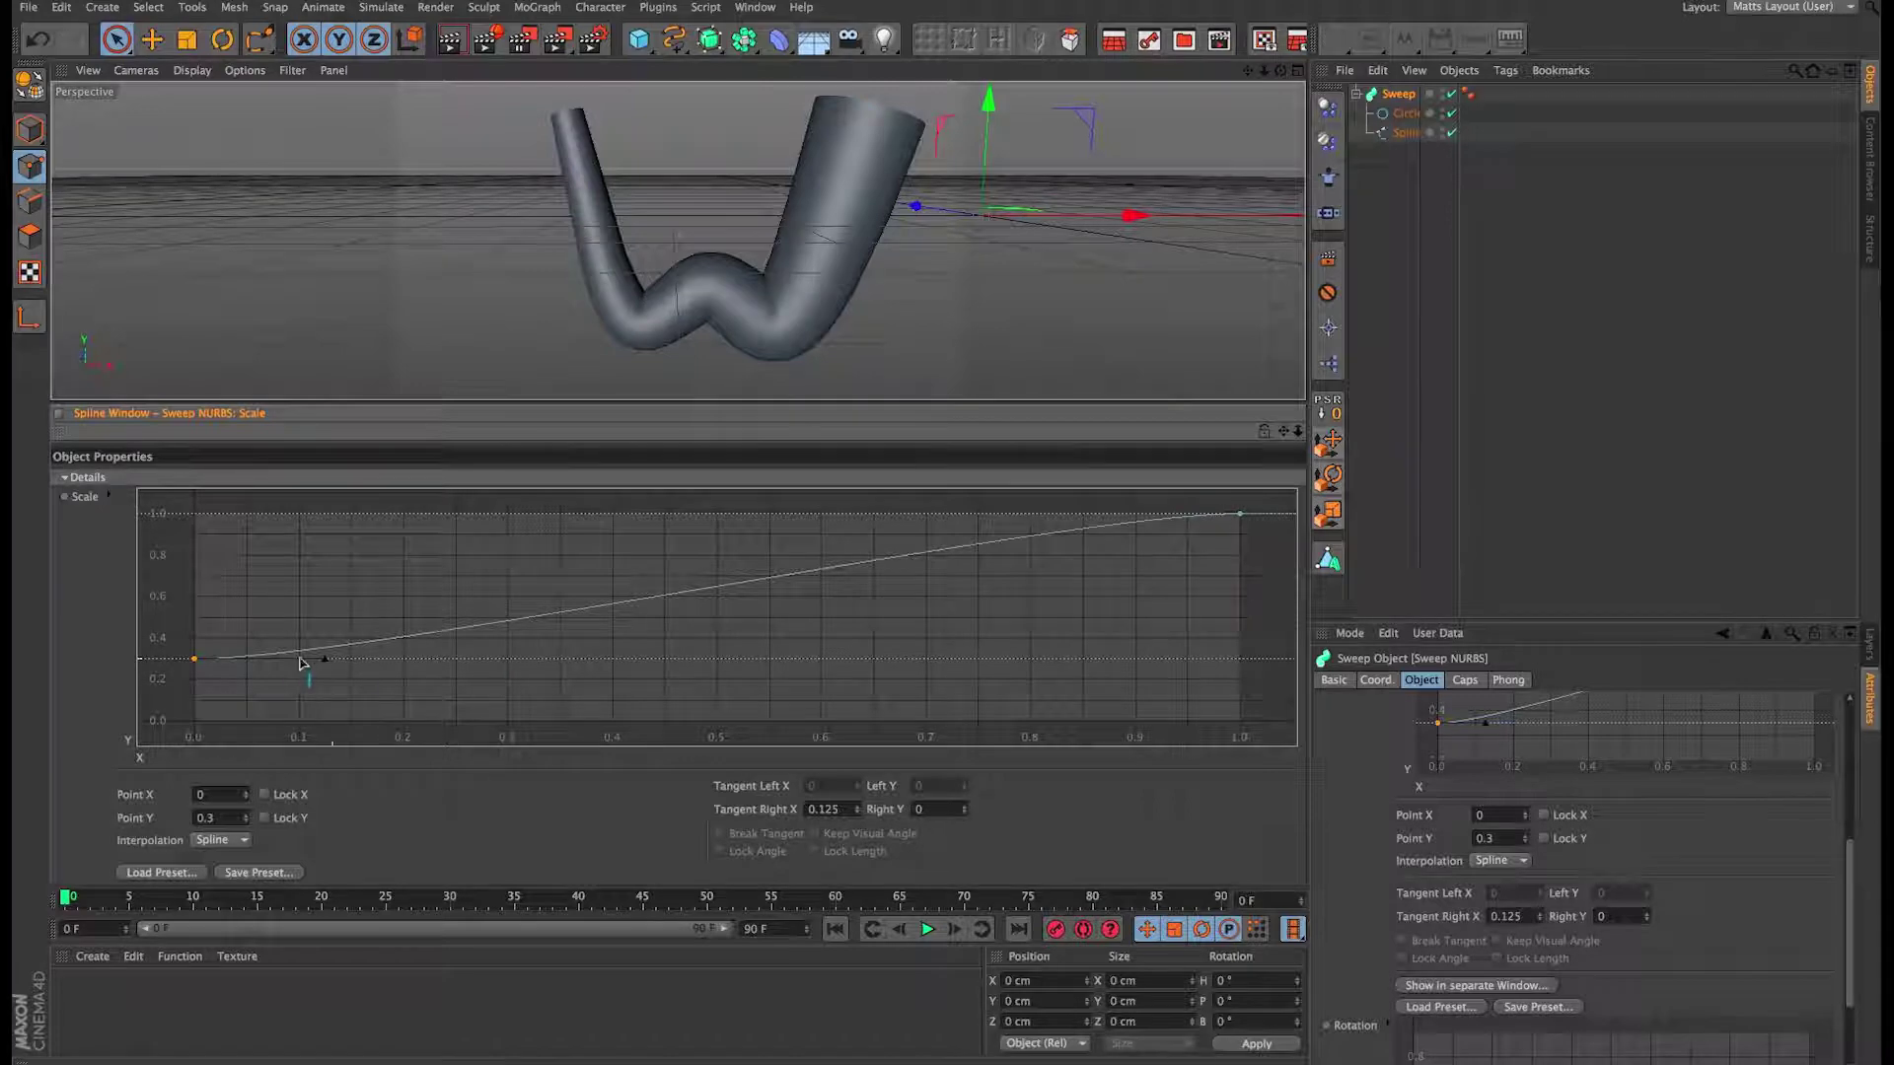
Step: Pull the right tangent of the Scale curve's start point straight up to X 0, Y 0.705
drag(318, 663, 153, 513)
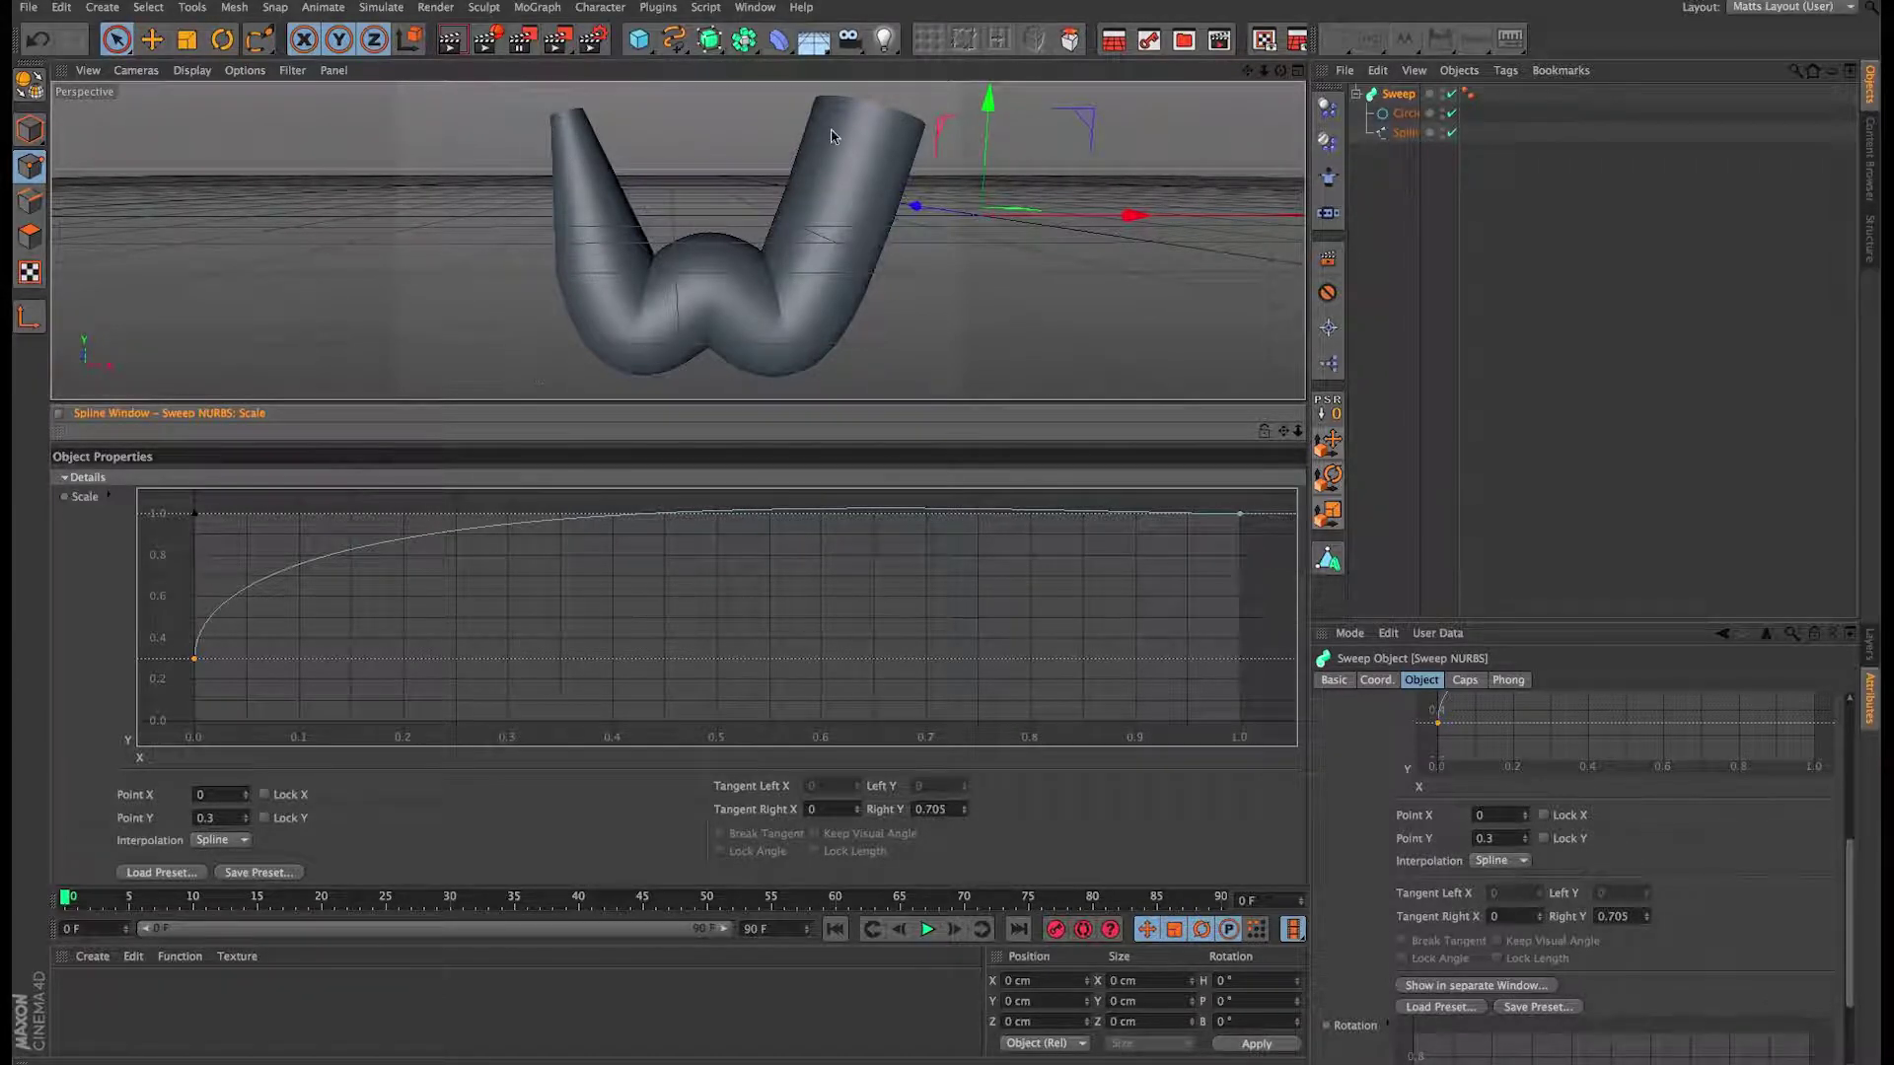
Step: Set the W-shaped spline's intermediate points to Uniform and their number to 26
click(1402, 138)
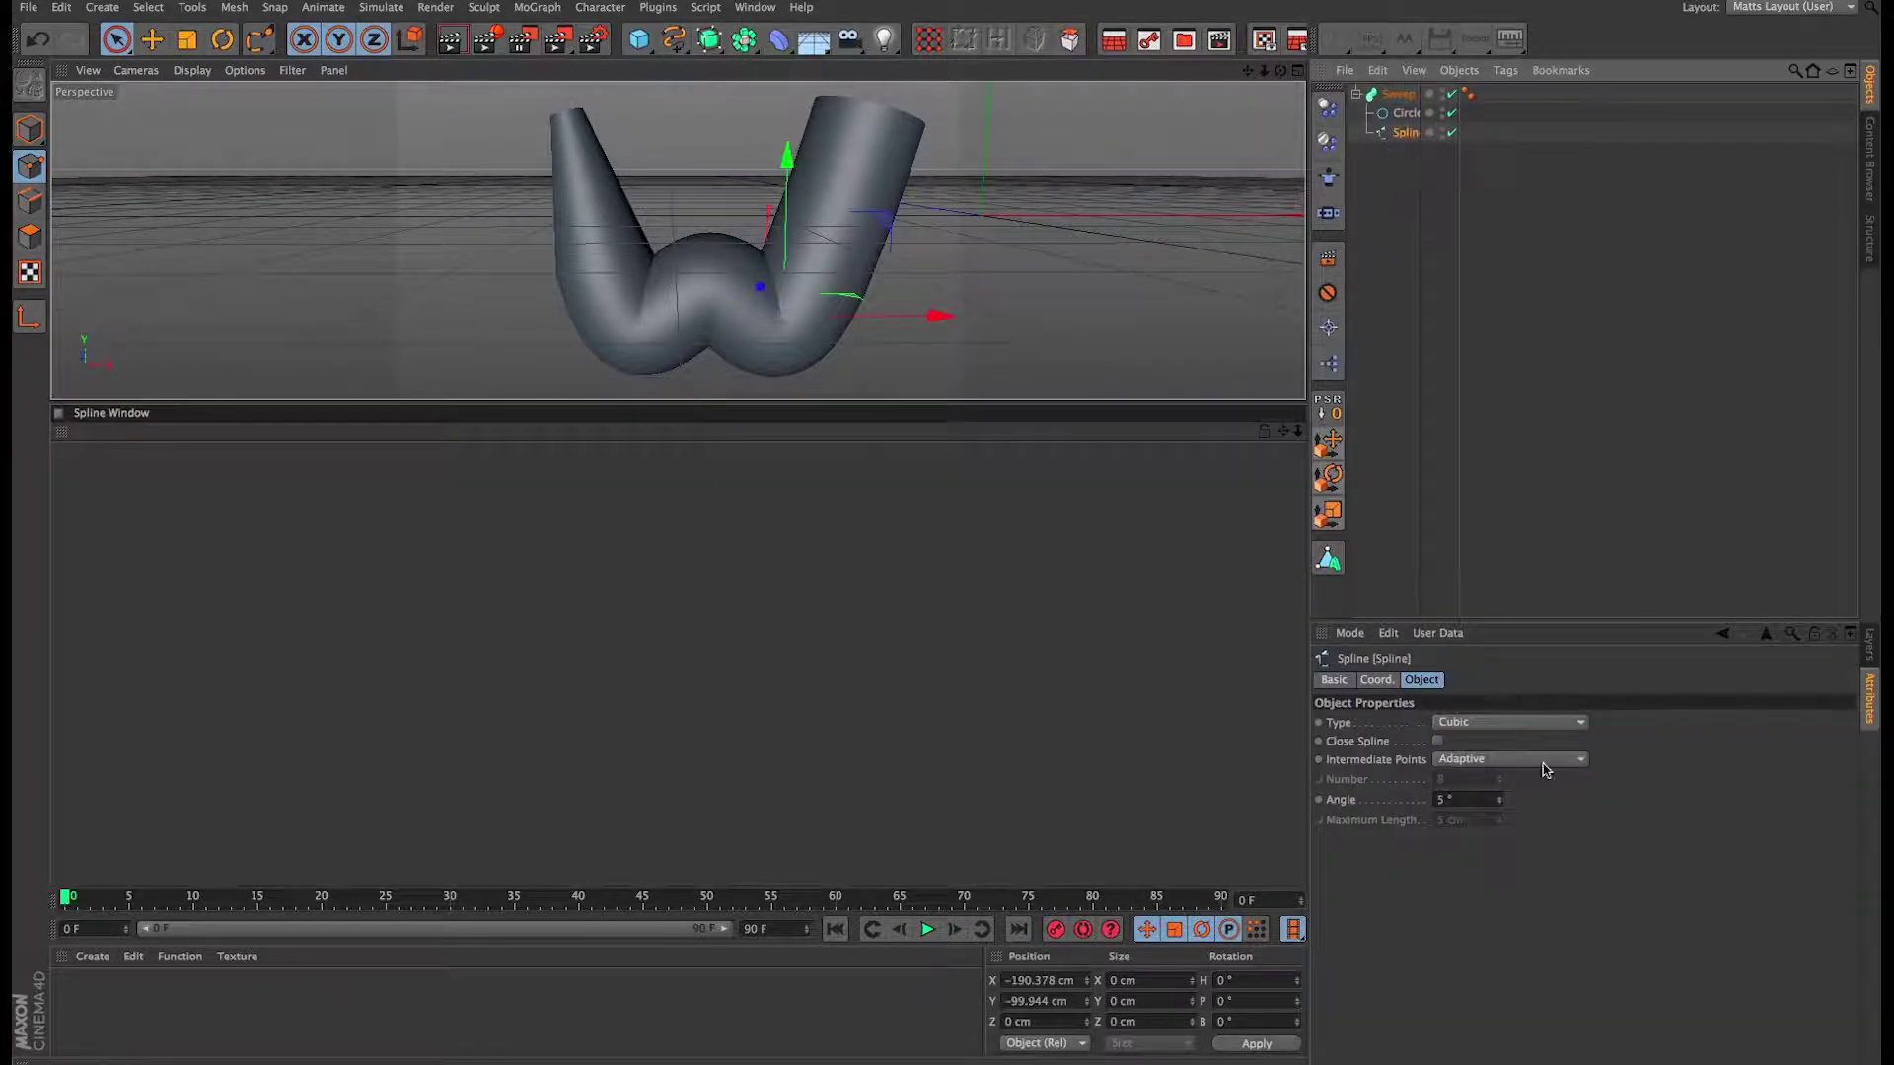
click(1511, 760)
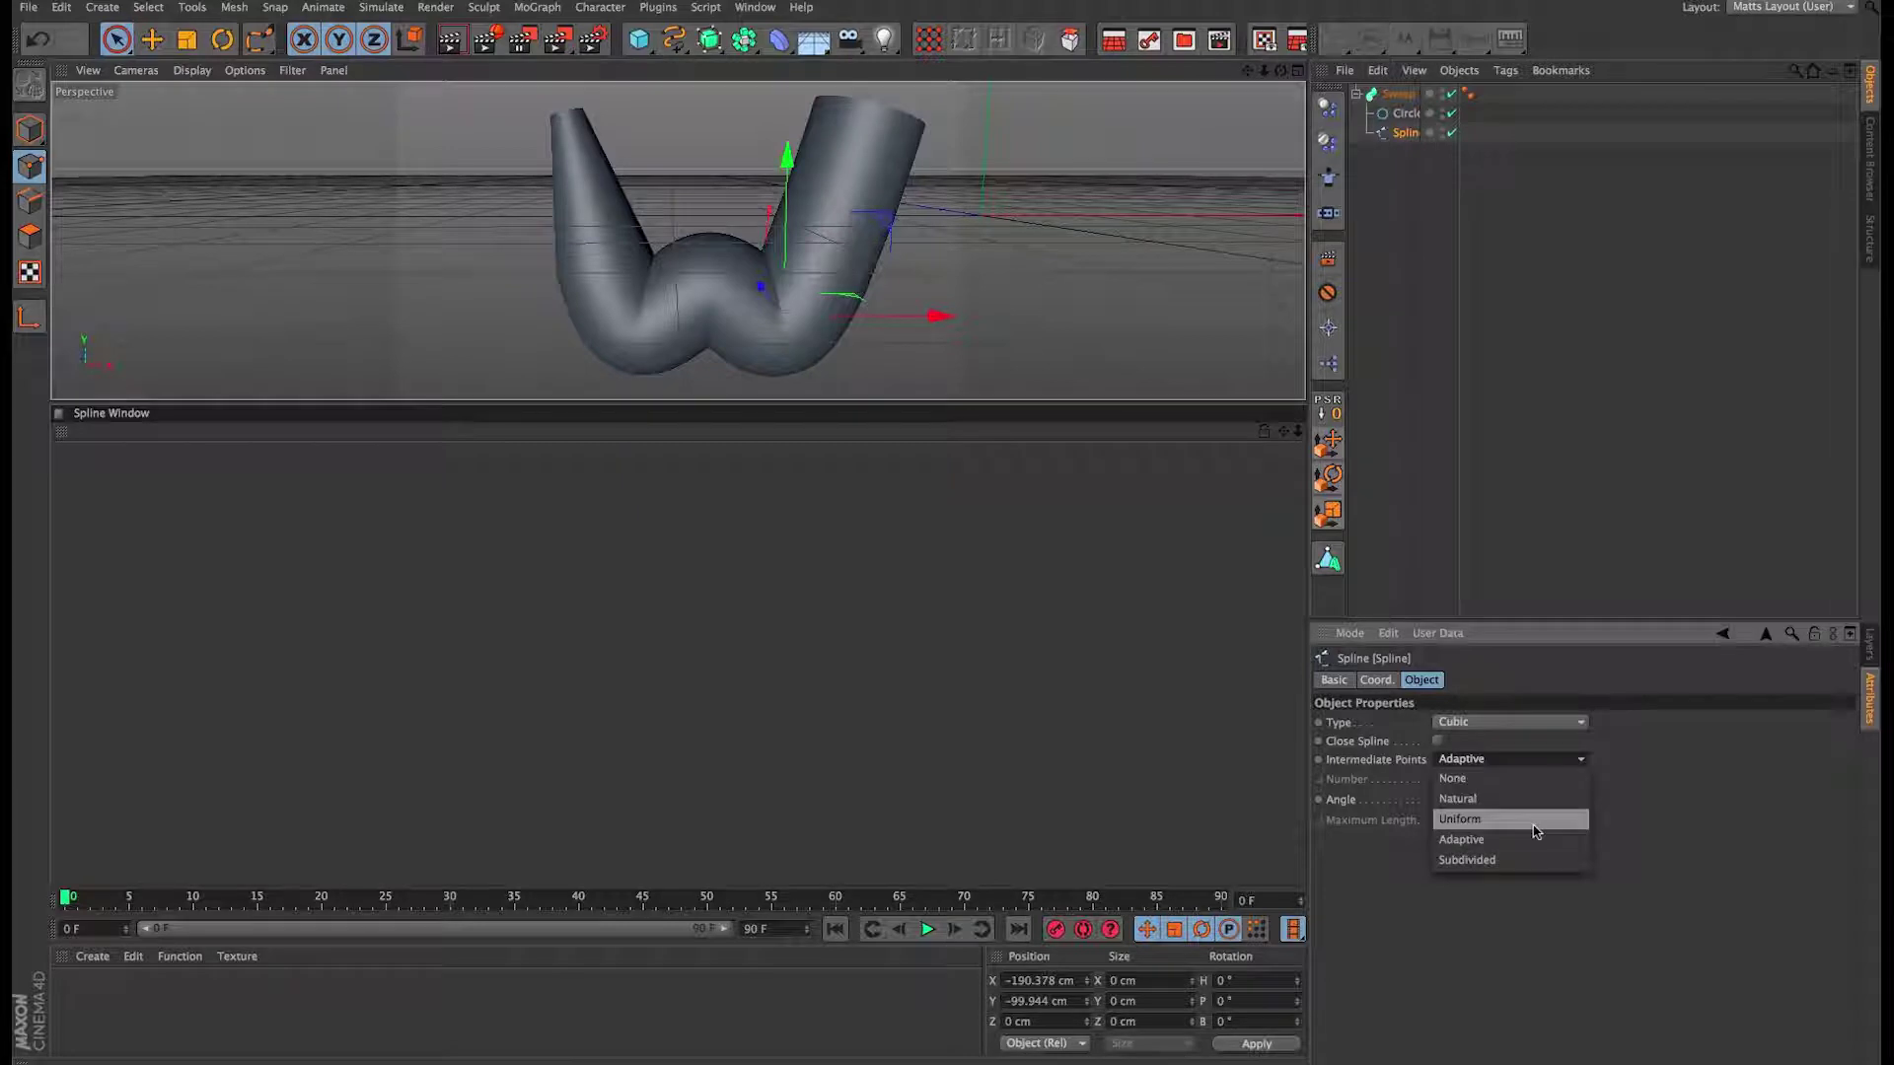
click(1534, 819)
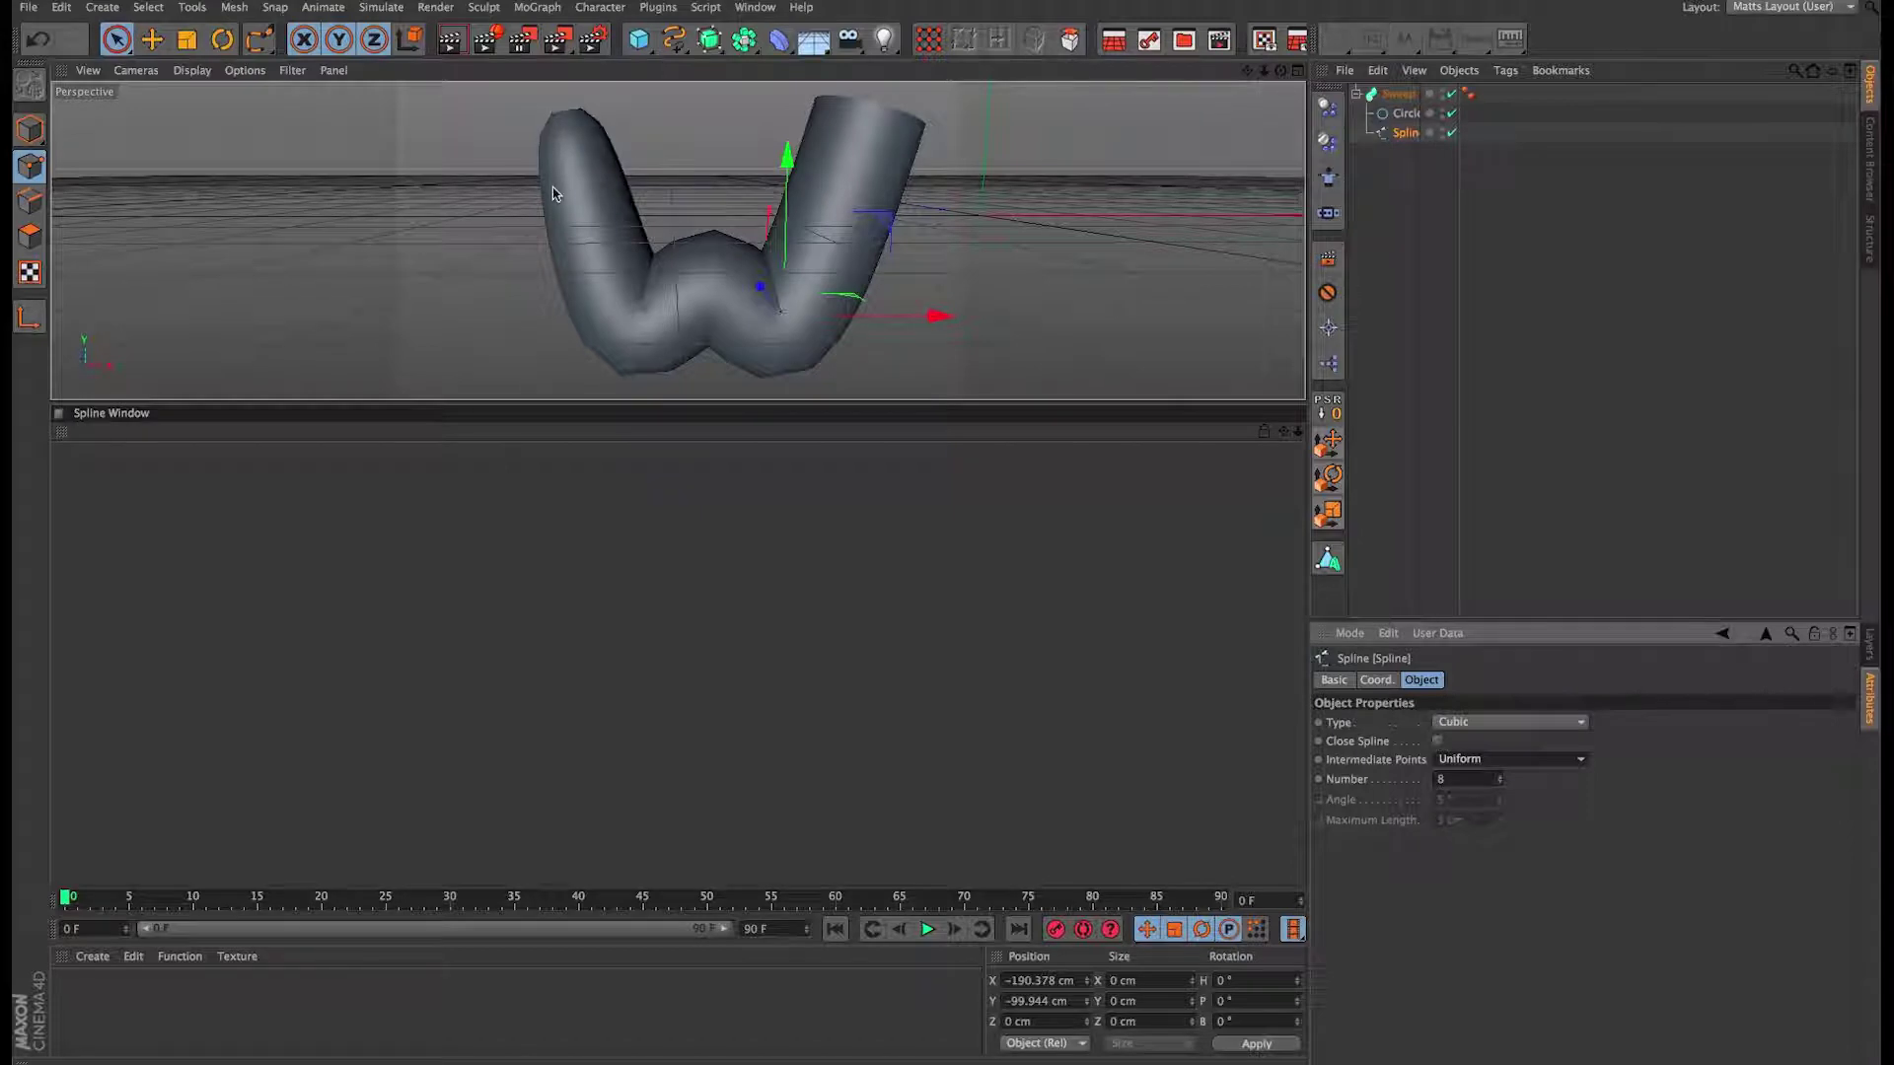
drag(1500, 782, 1499, 779)
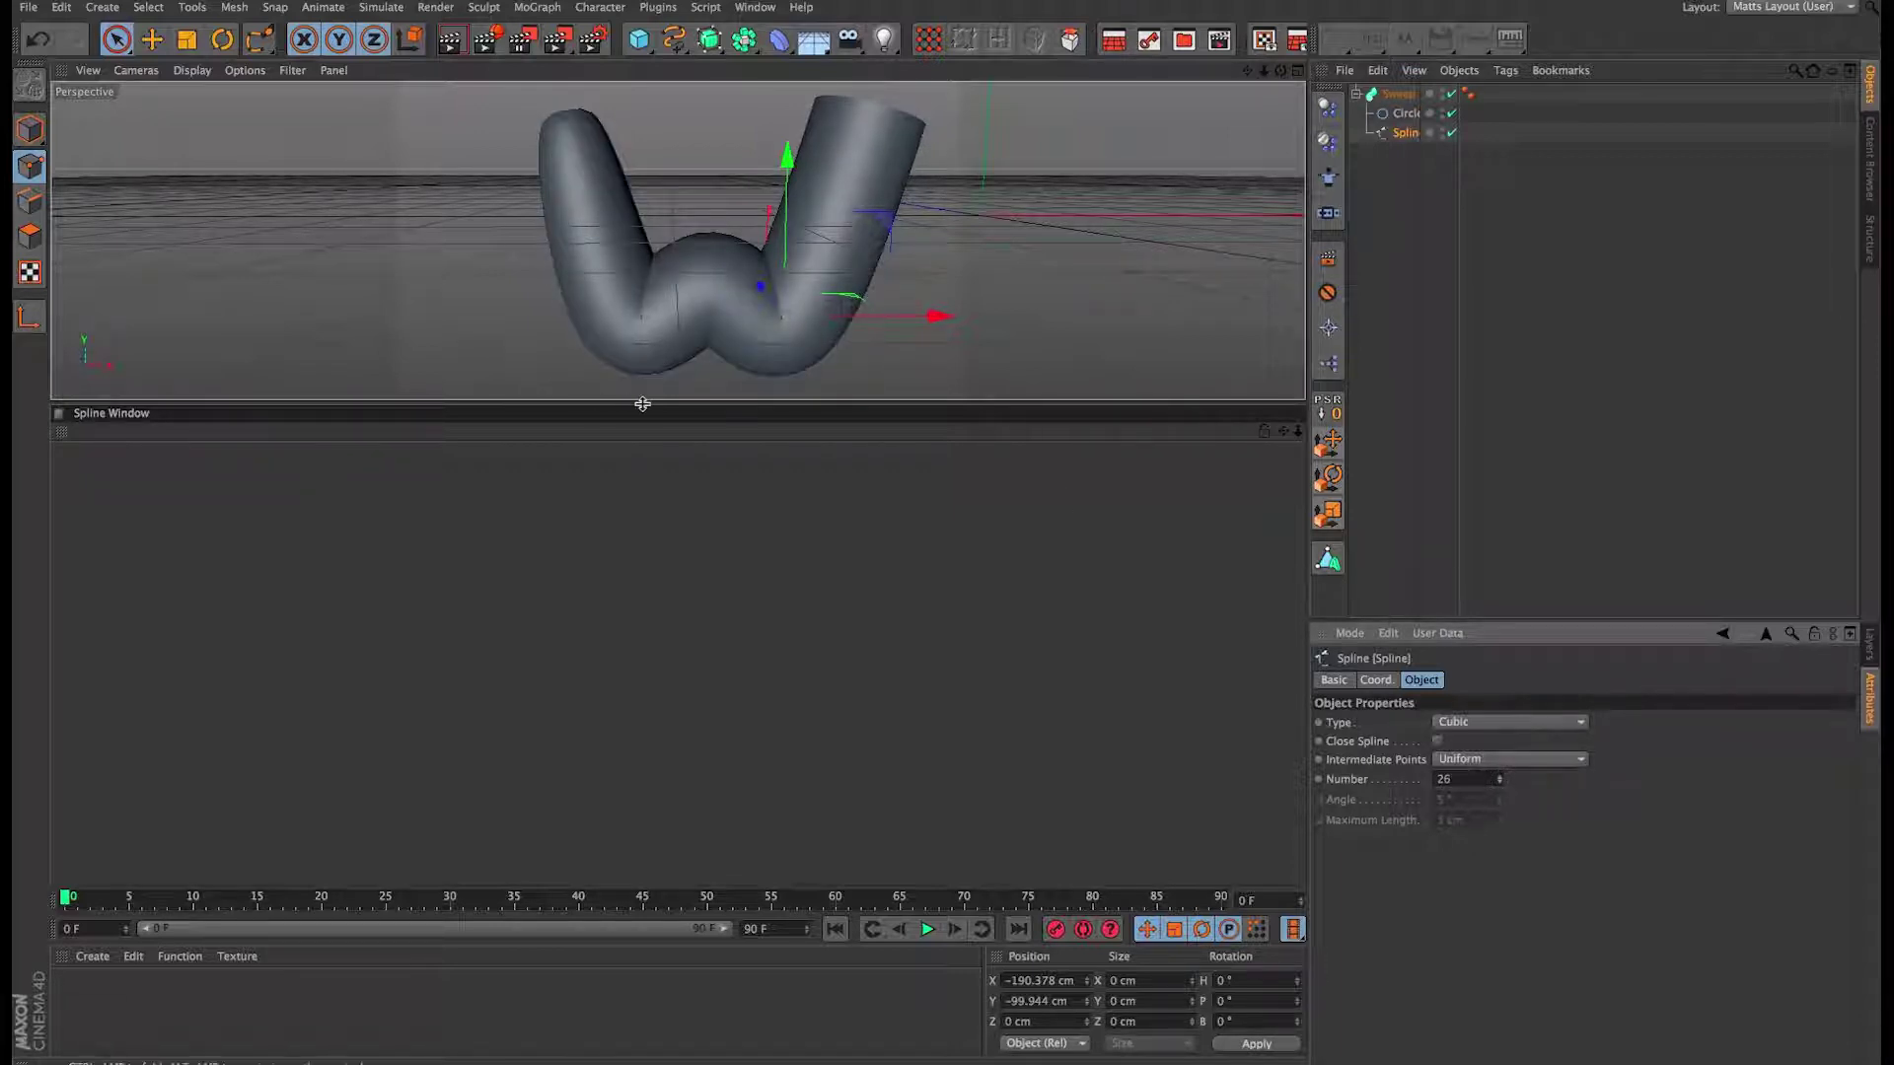
double_click(1455, 778)
key(Return)
Step: Raise the start point of the sweep's Scale curve to a Y value of 0.76
click(1398, 93)
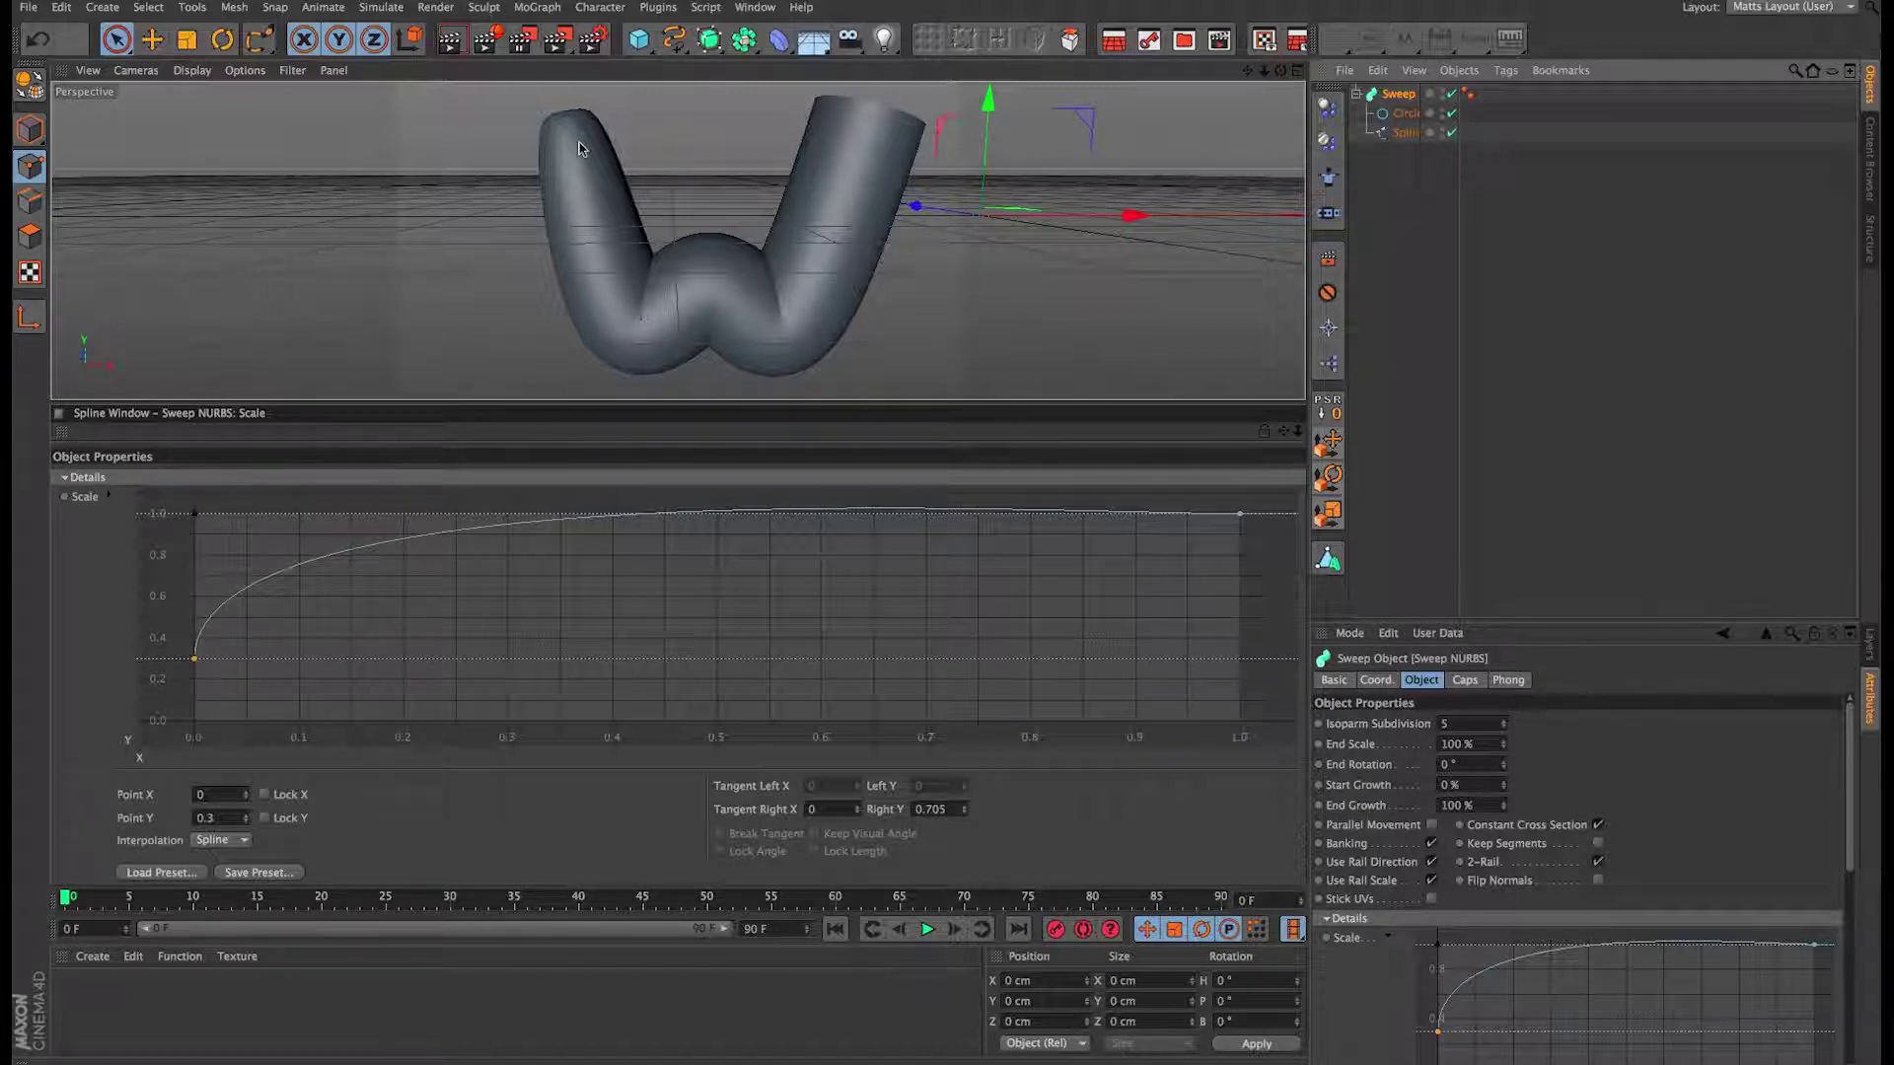
drag(194, 658, 143, 628)
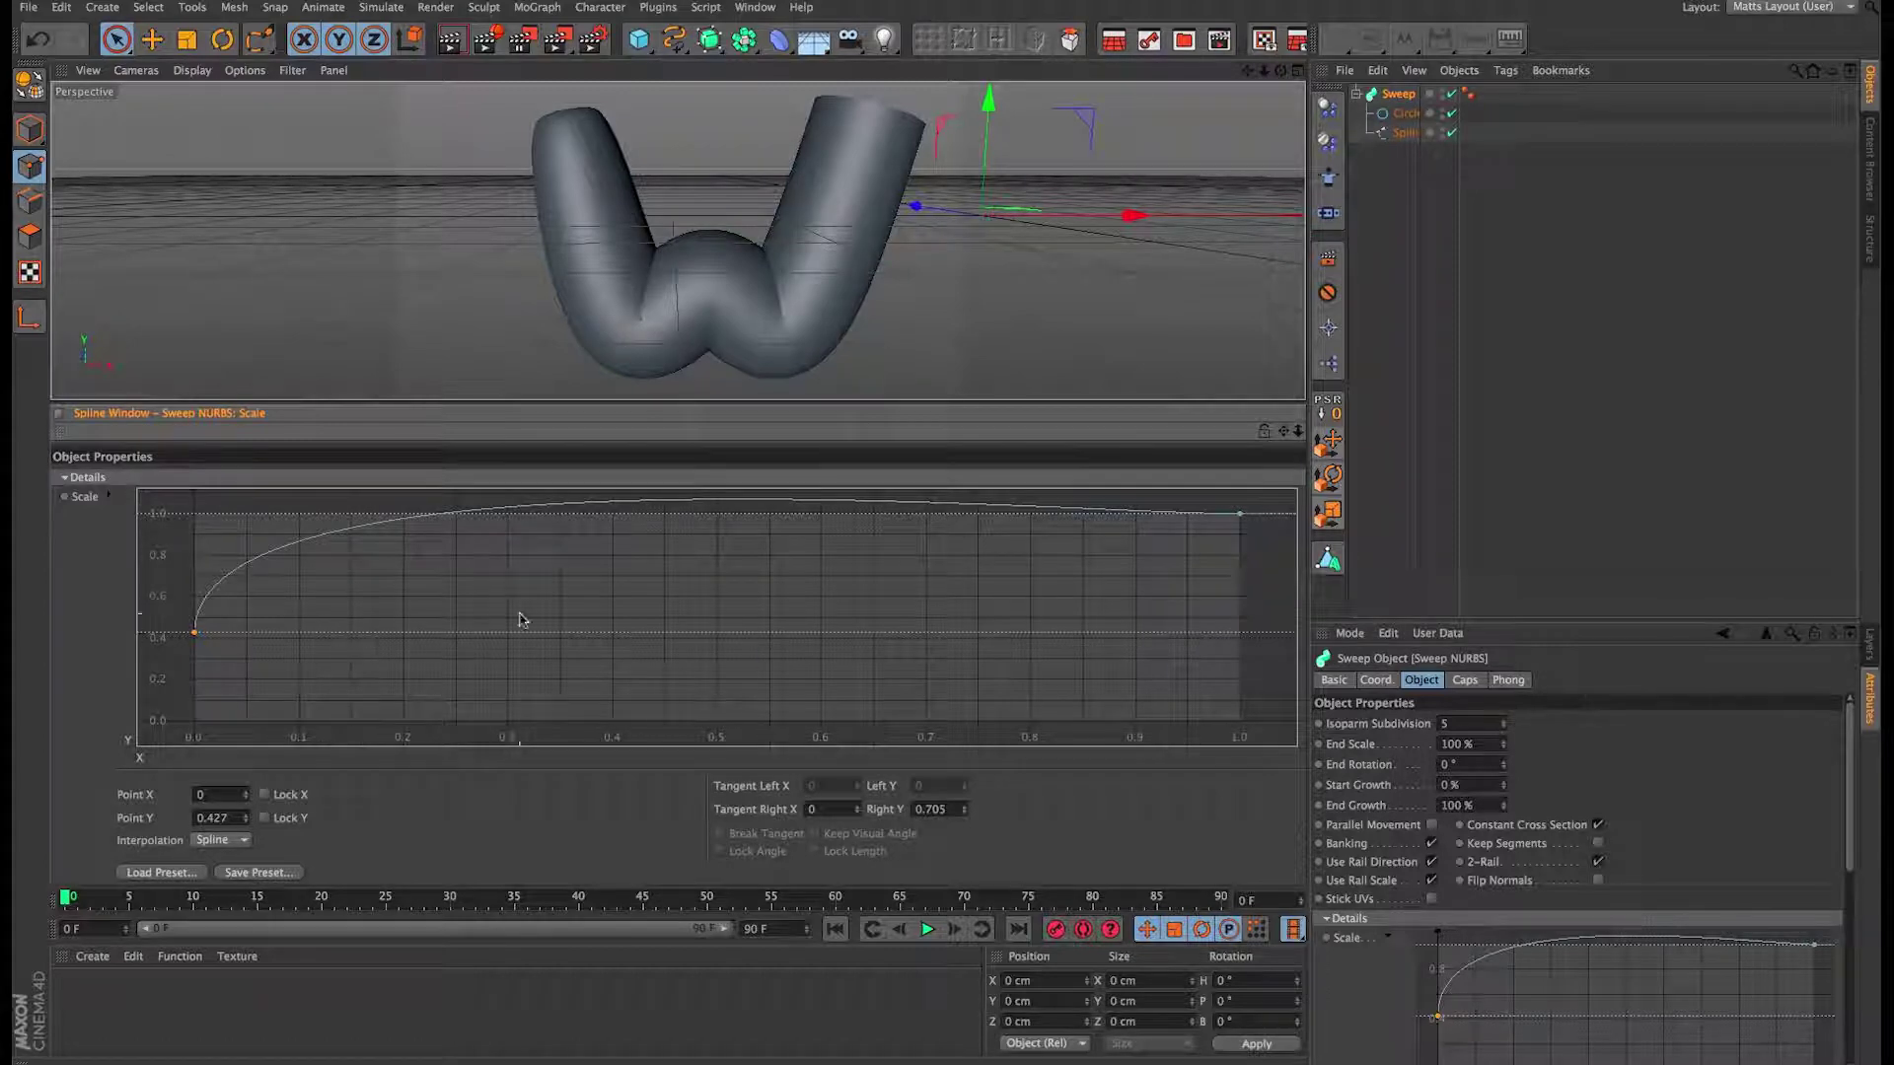
drag(194, 632, 187, 563)
Step: Zoom and pan the Scale graph to examine the part of the curve above 1.0
scroll(943, 528, down, 3)
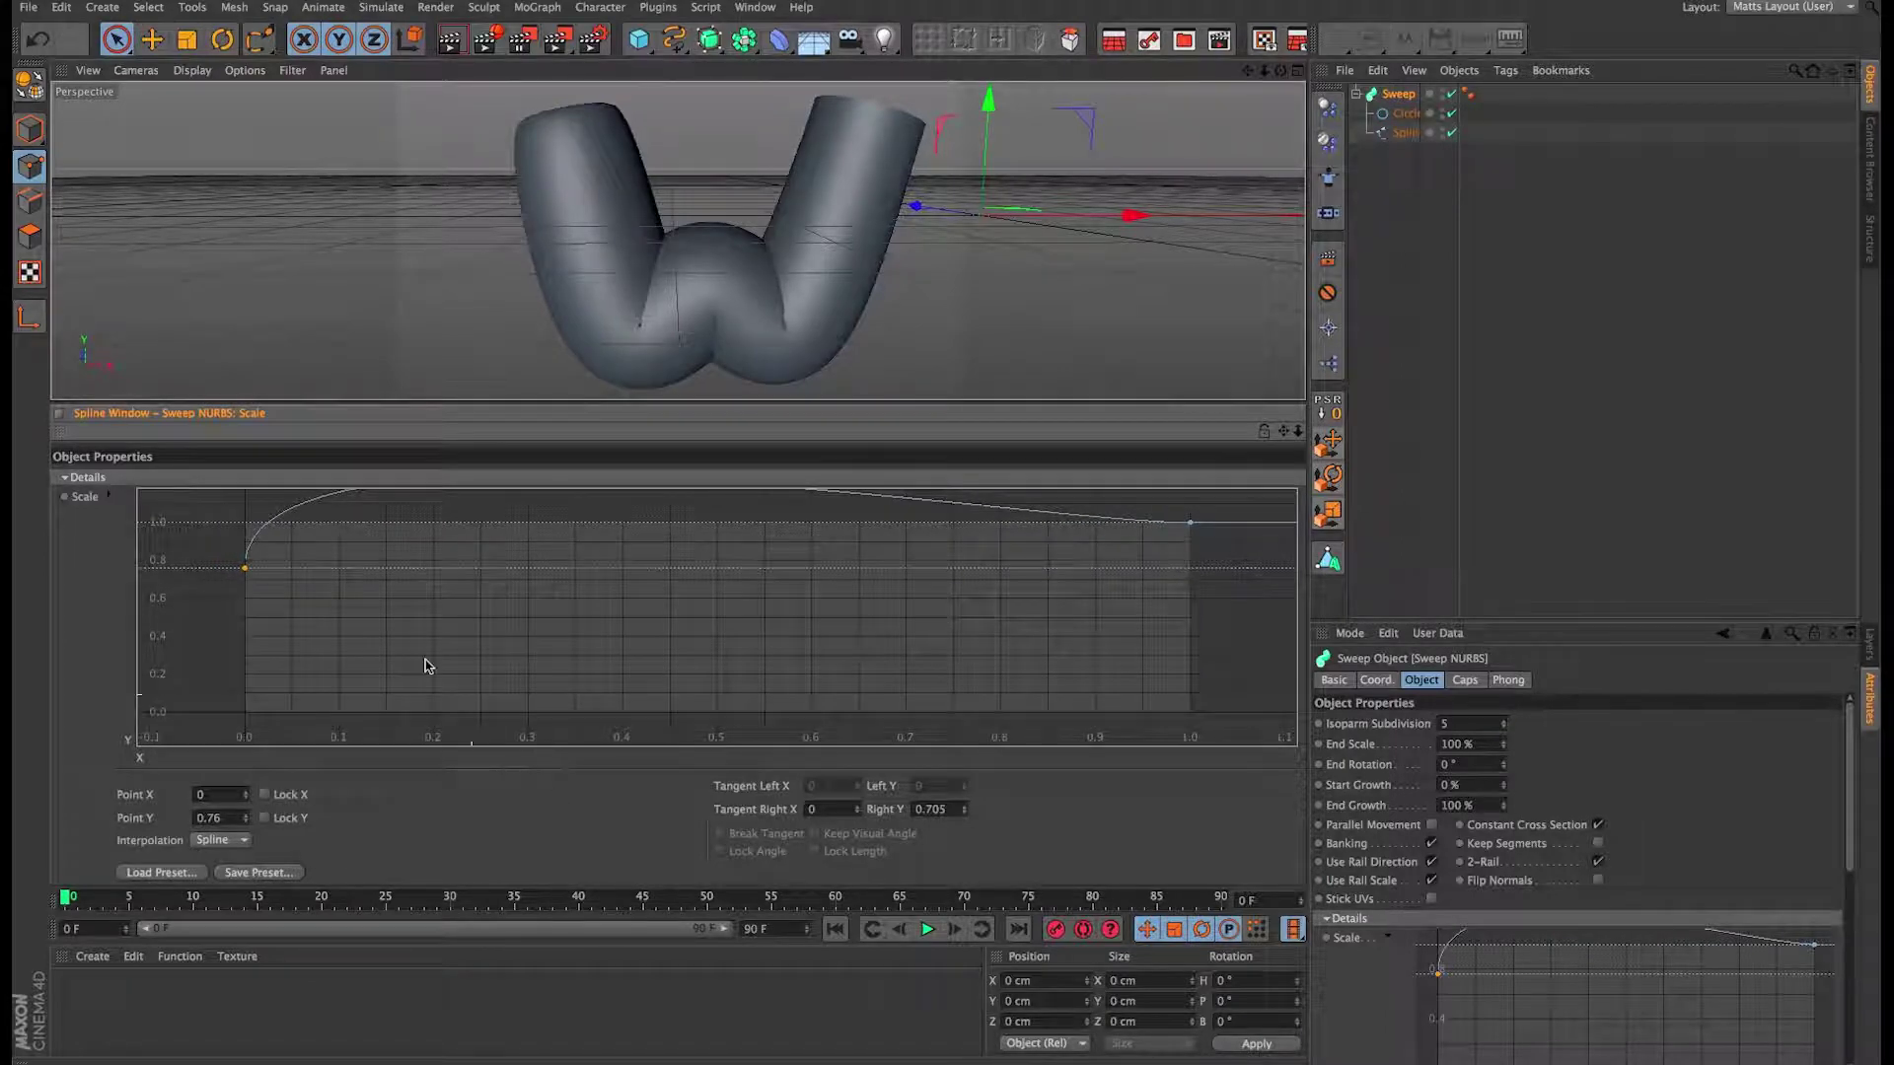
scroll(938, 524, up, 2)
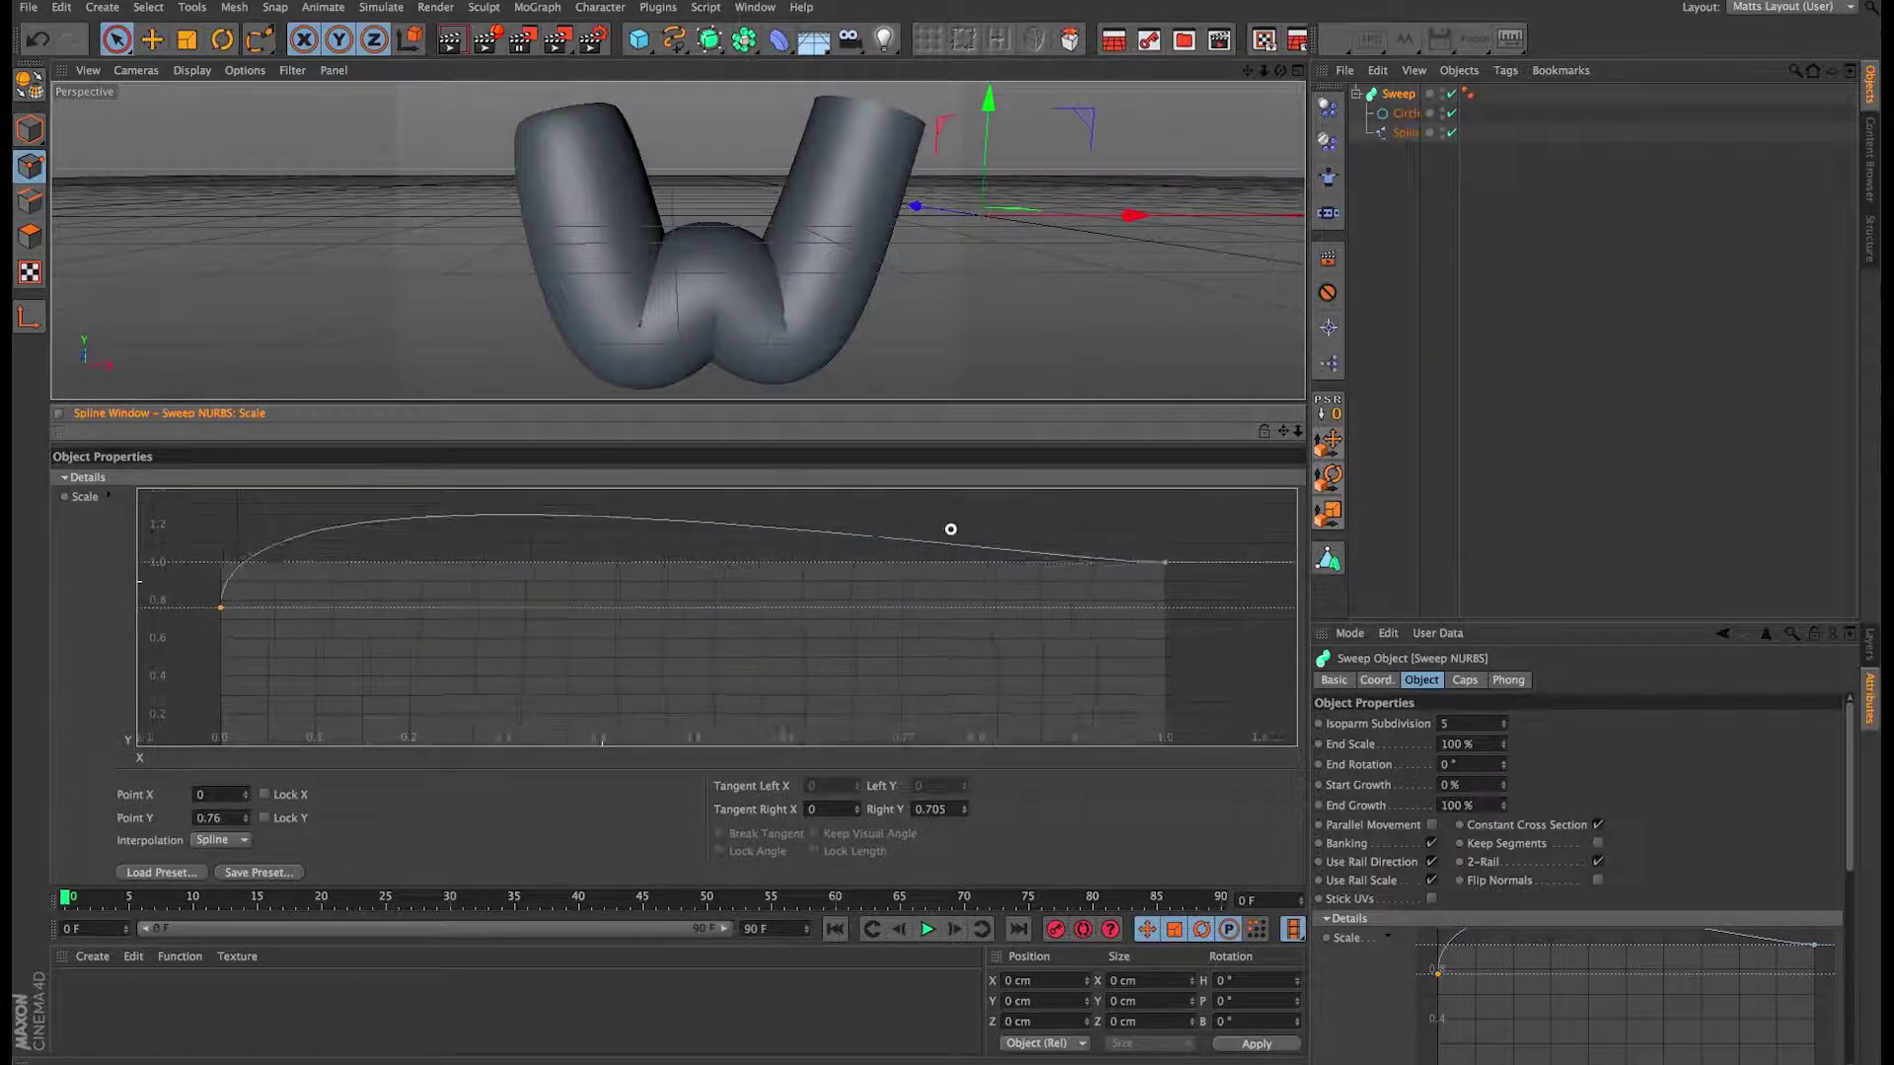
scroll(942, 523, down, 2)
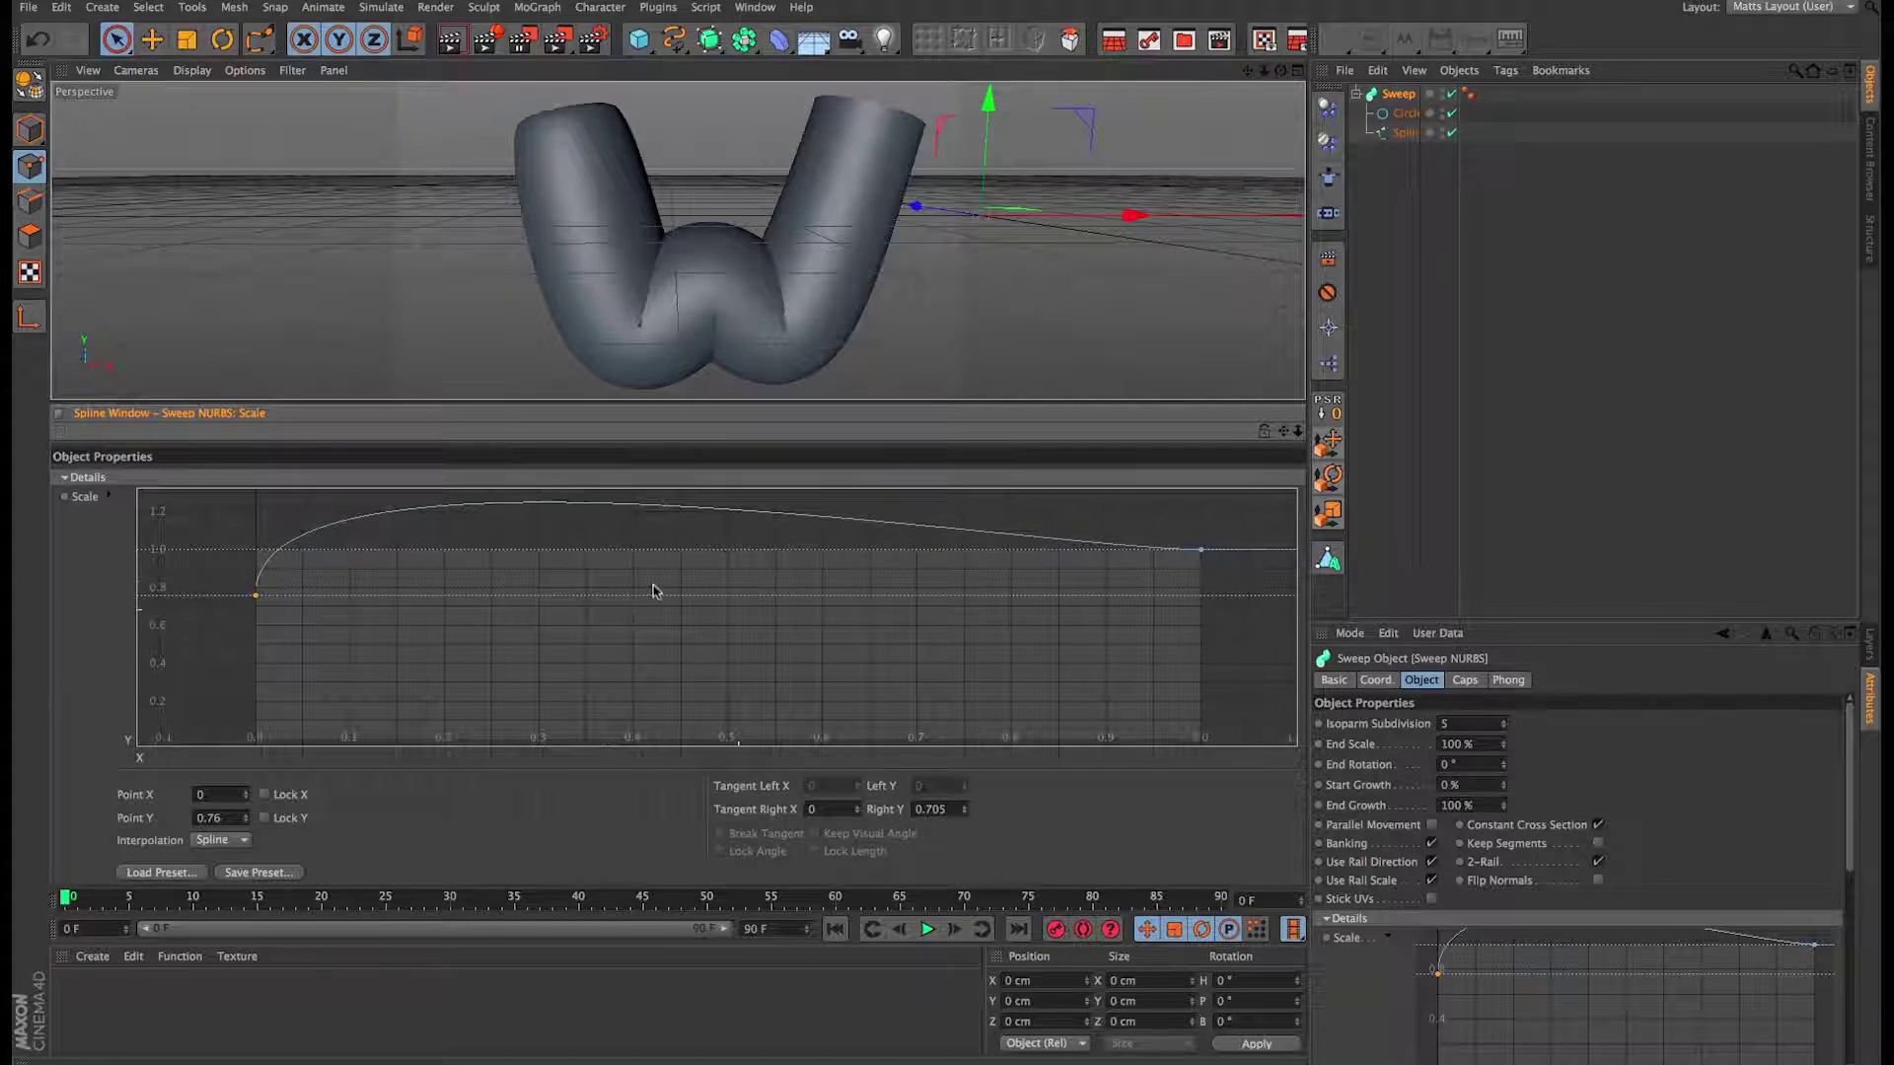
scroll(947, 493, down, 2)
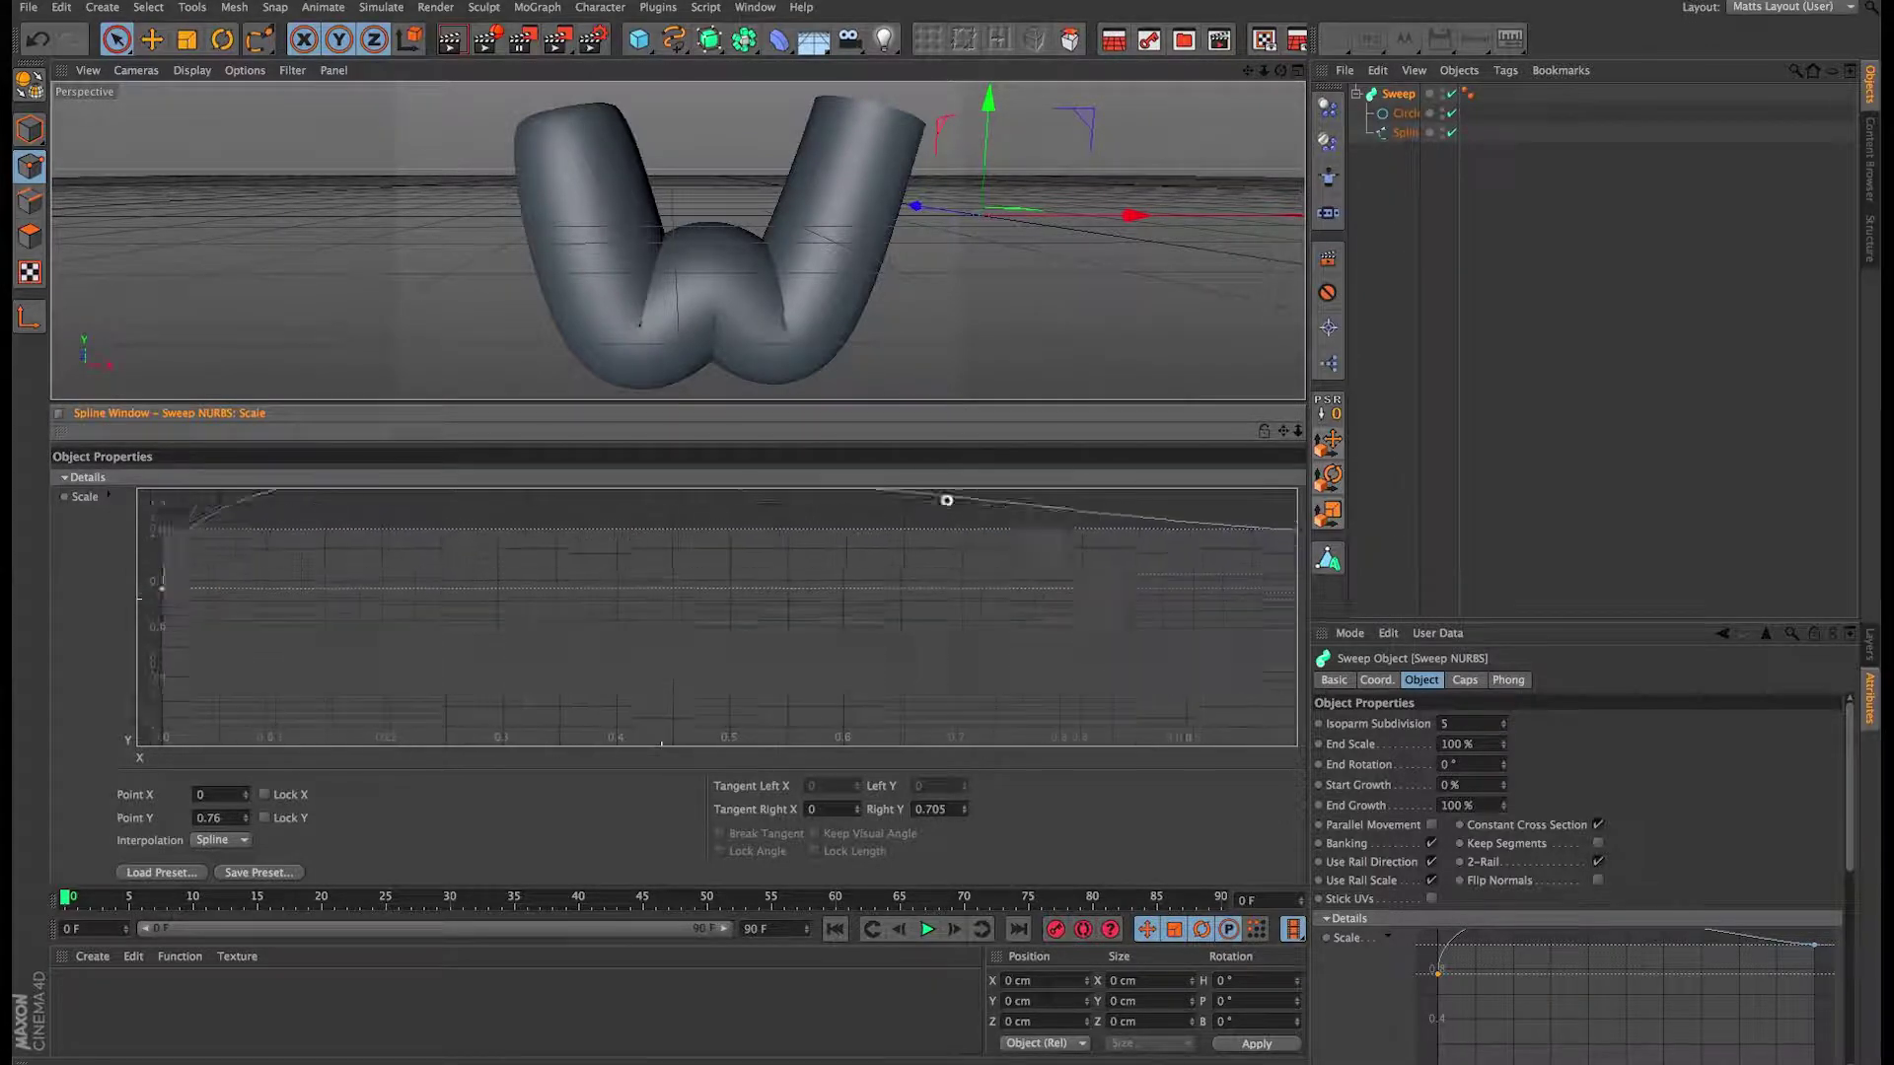
scroll(947, 513, up, 2)
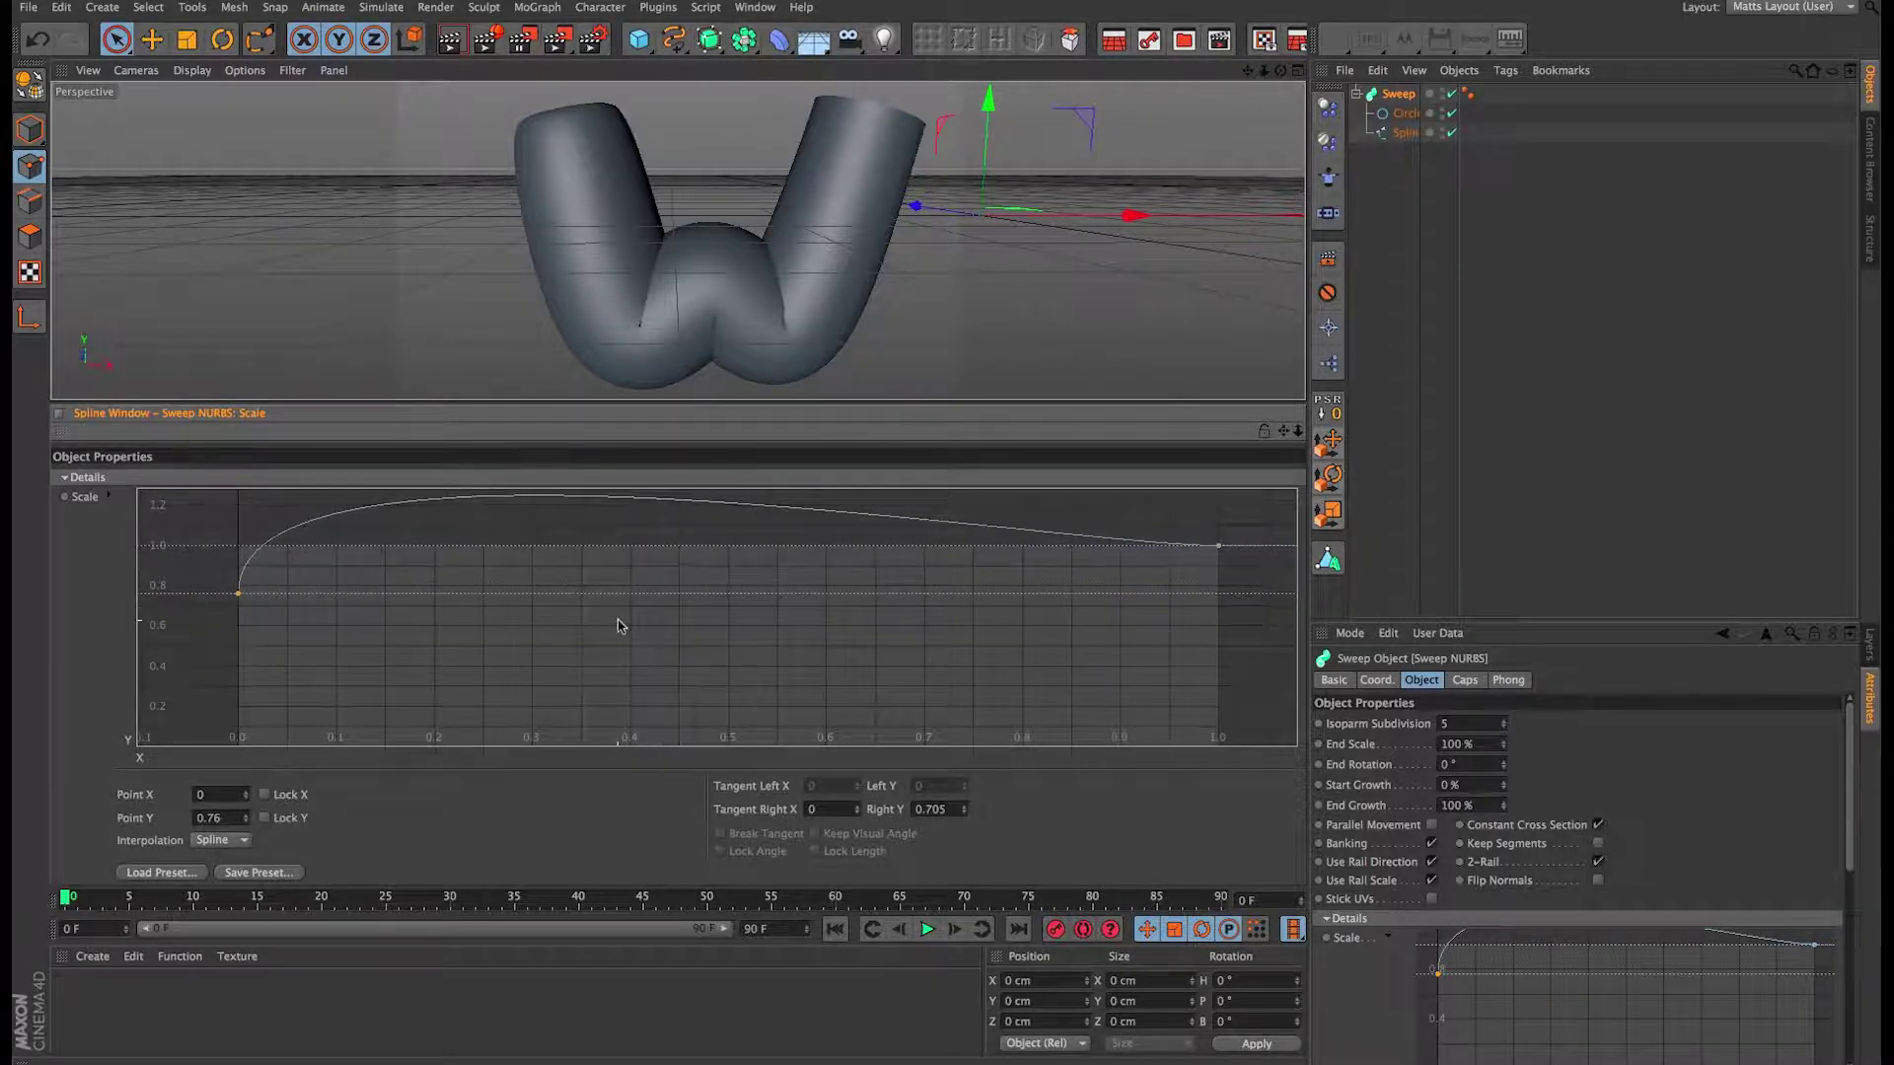
scroll(947, 533, down, 1)
scroll(947, 524, up, 1)
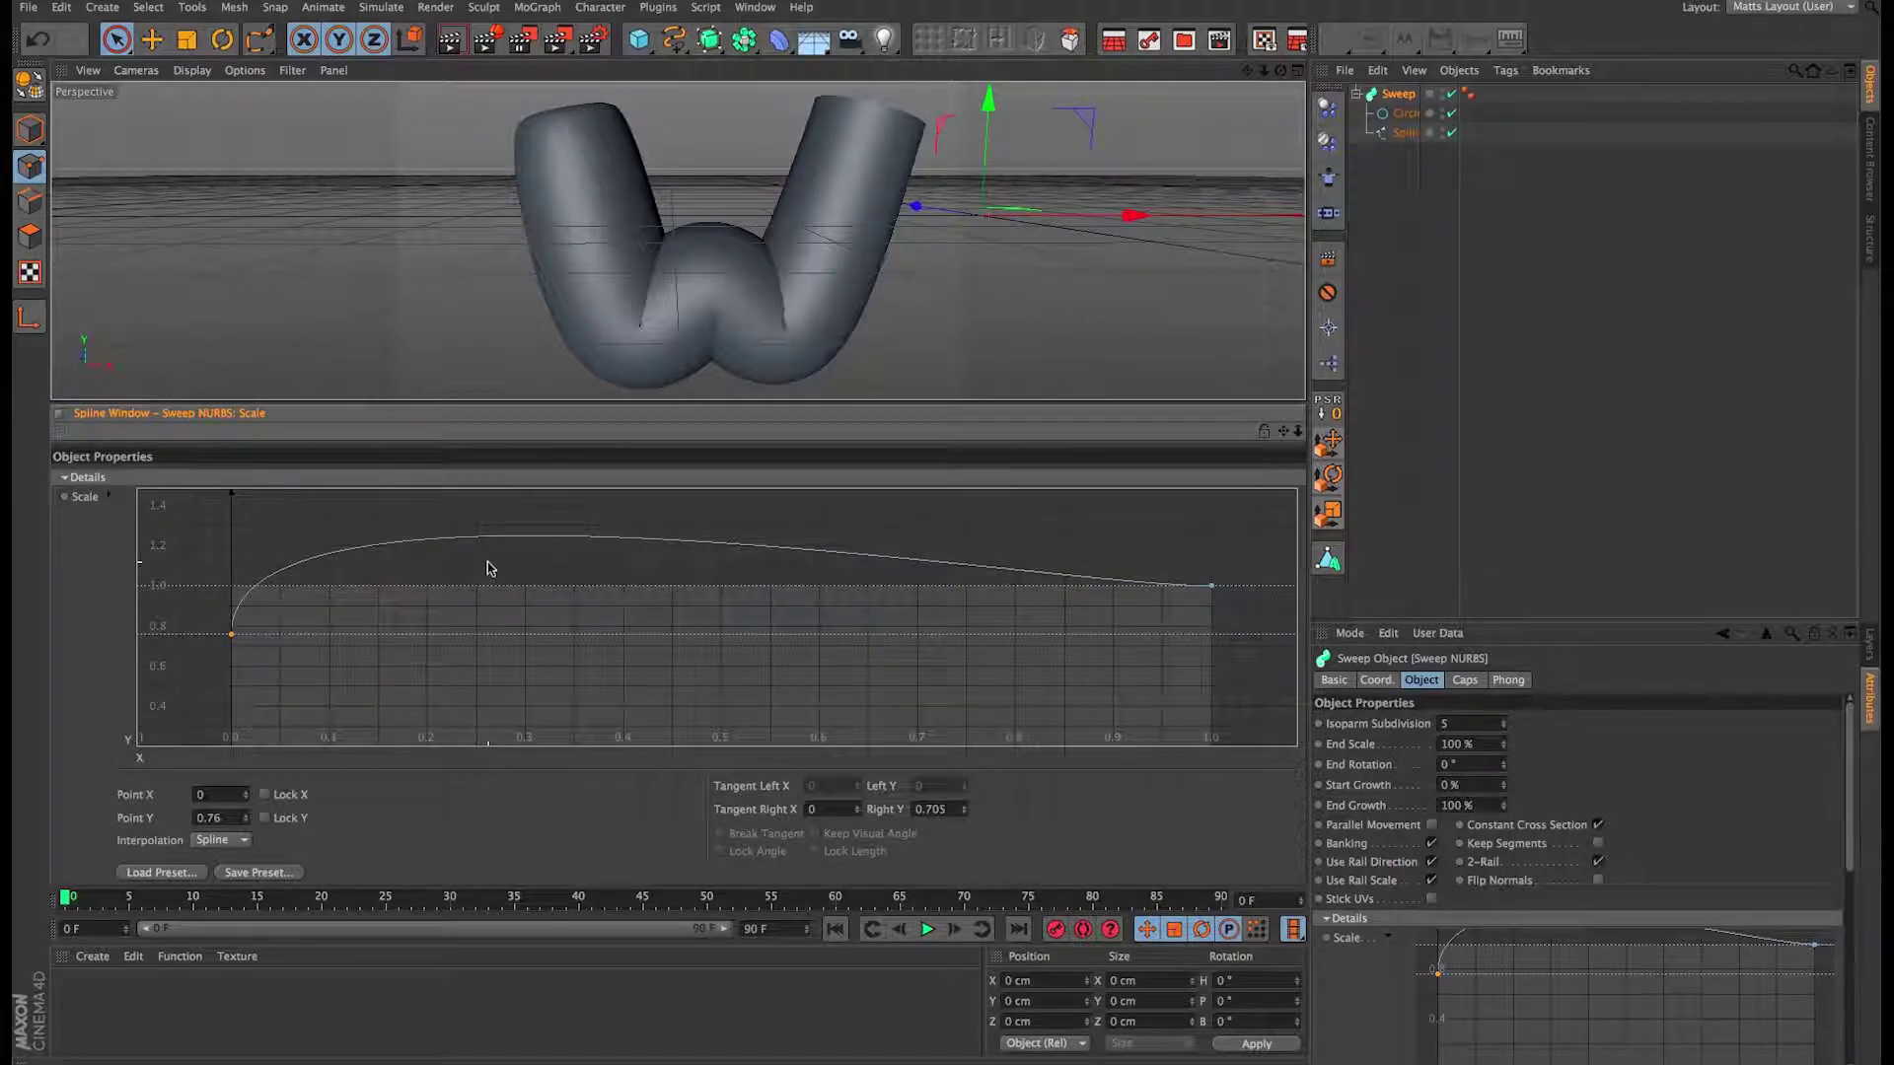
scroll(946, 522, down, 3)
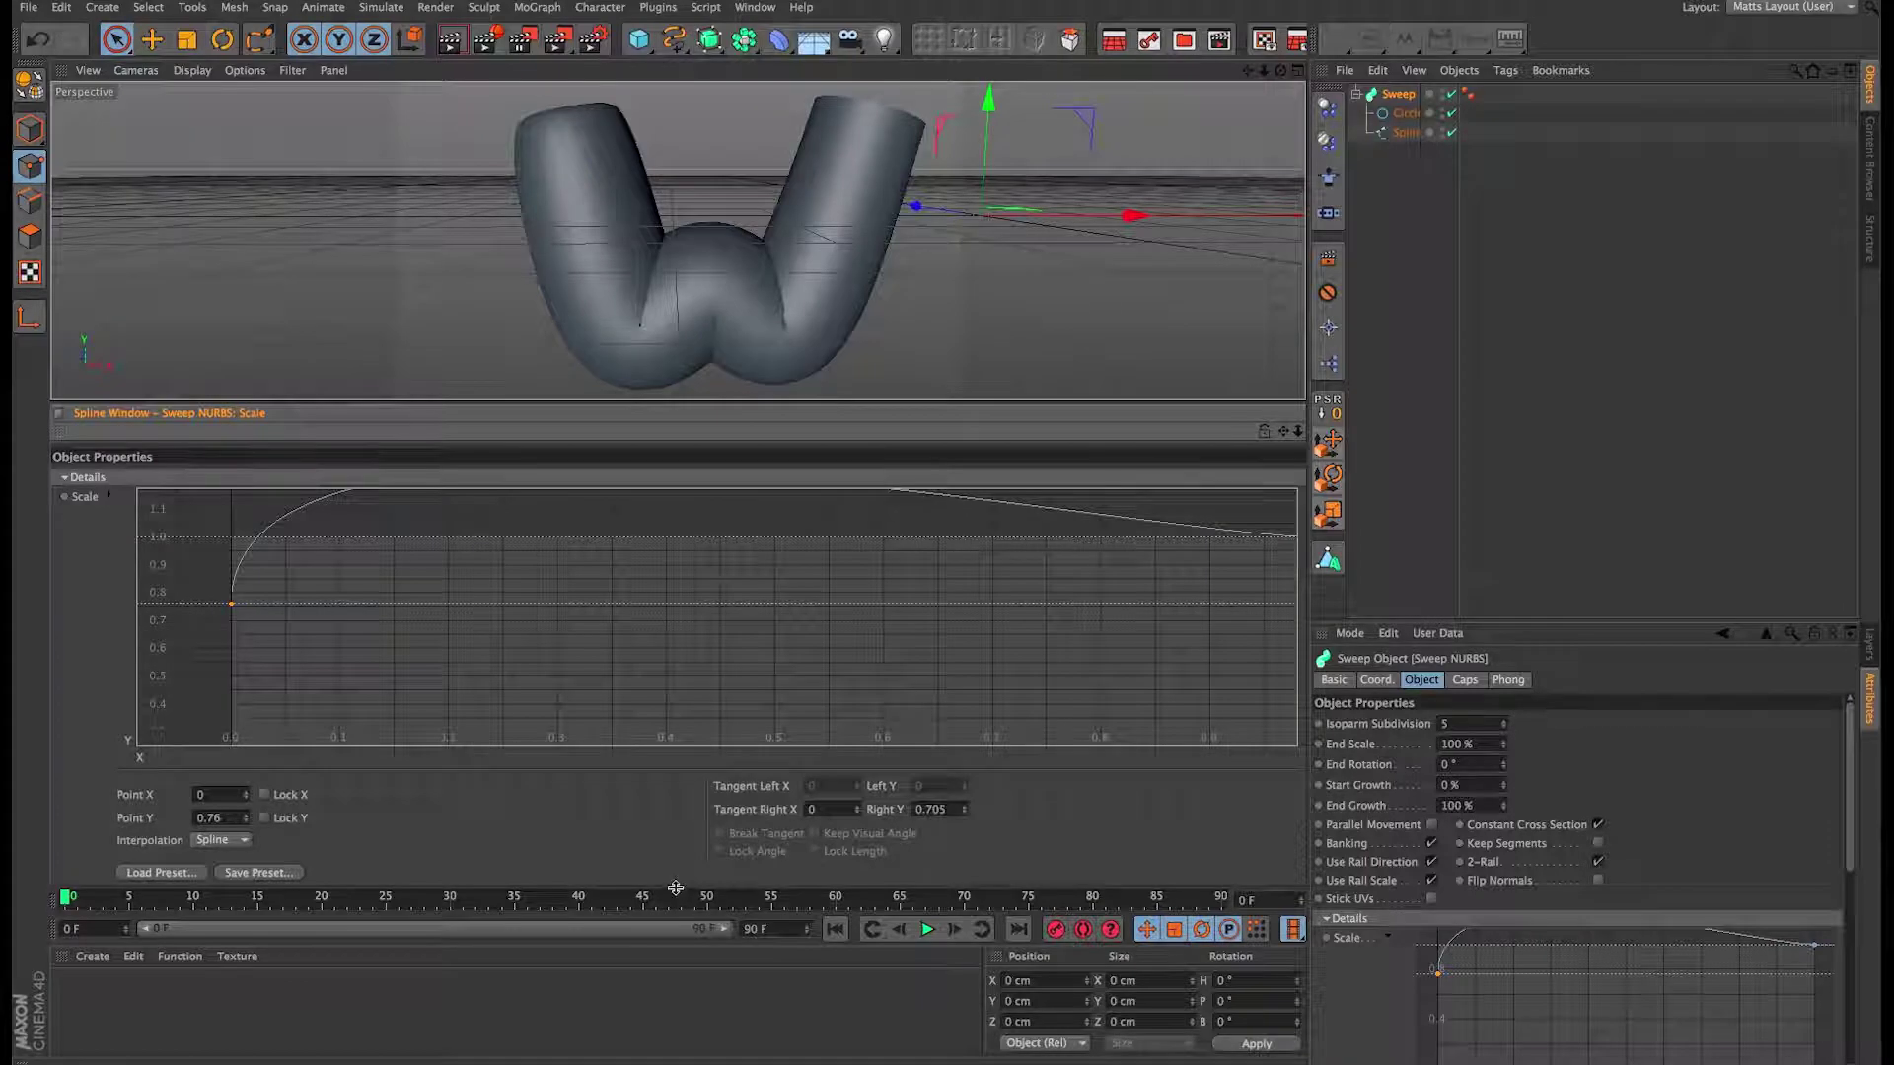
scroll(539, 655, up, 3)
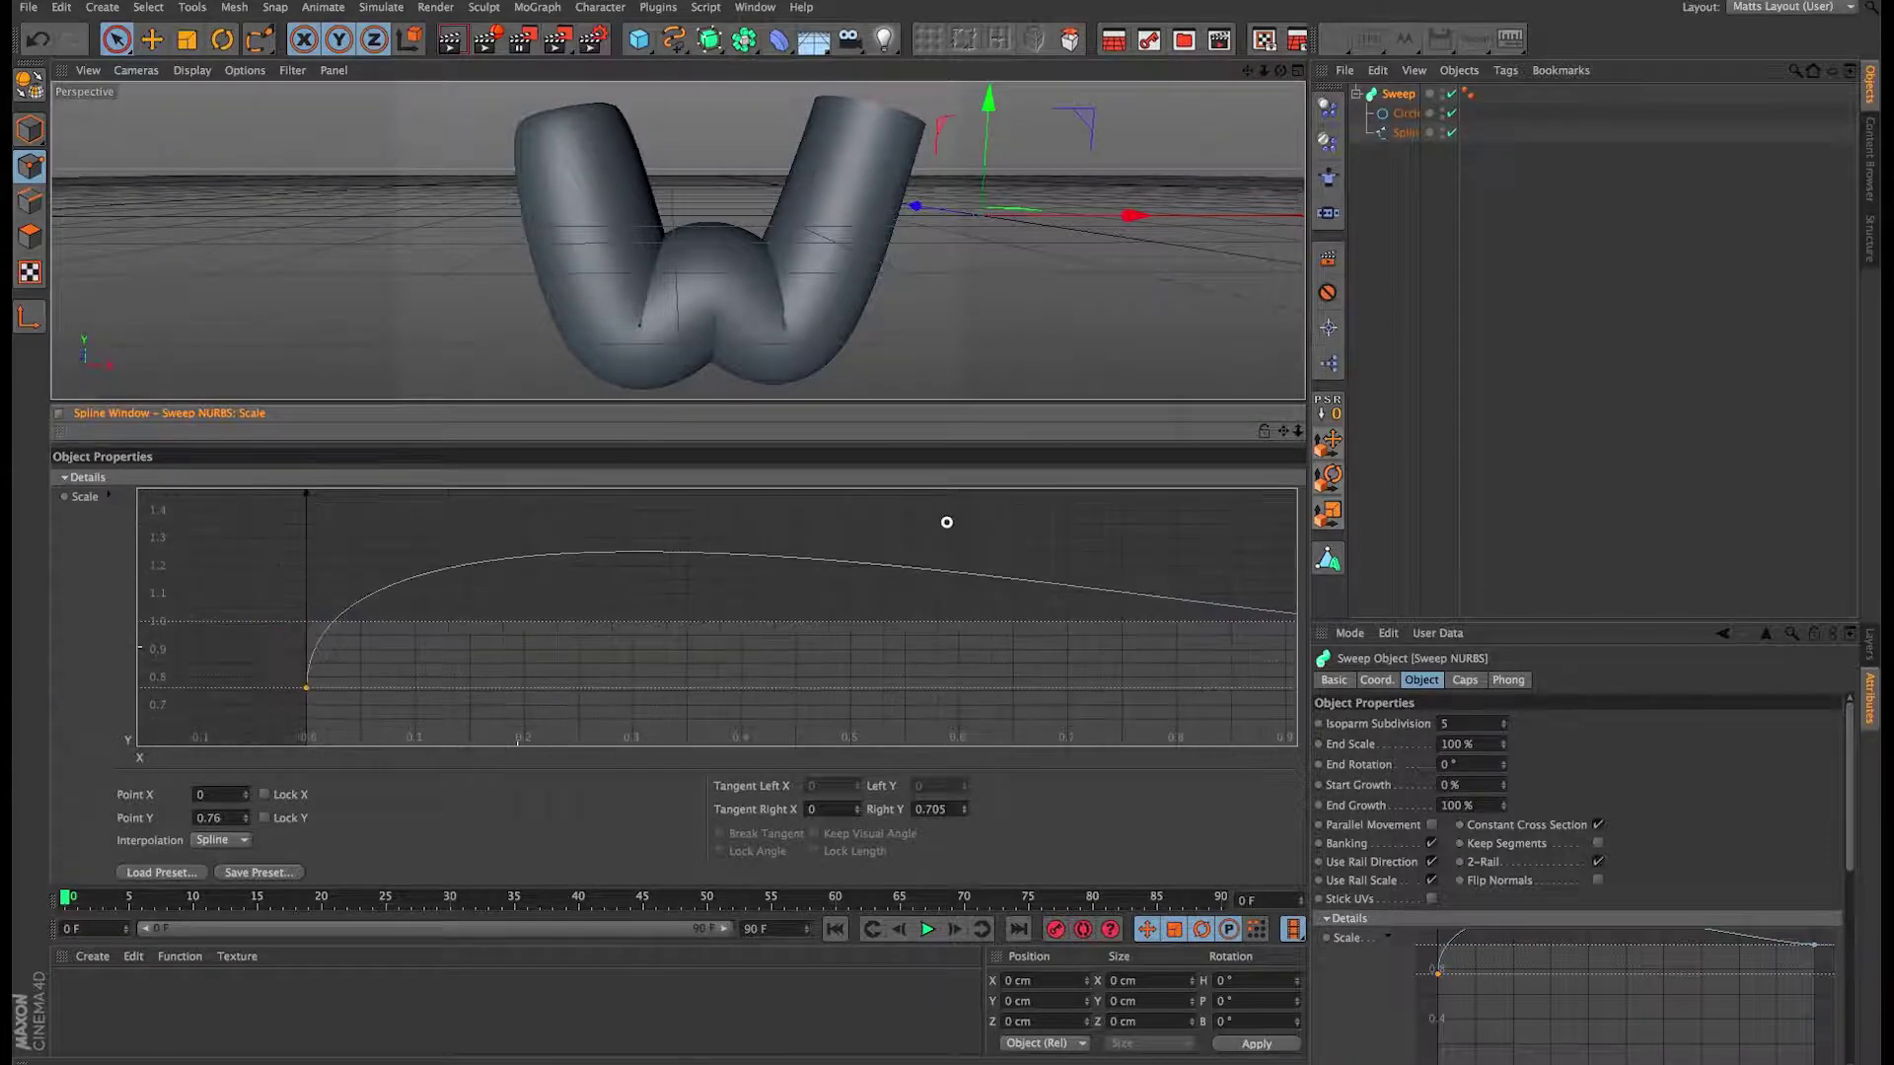
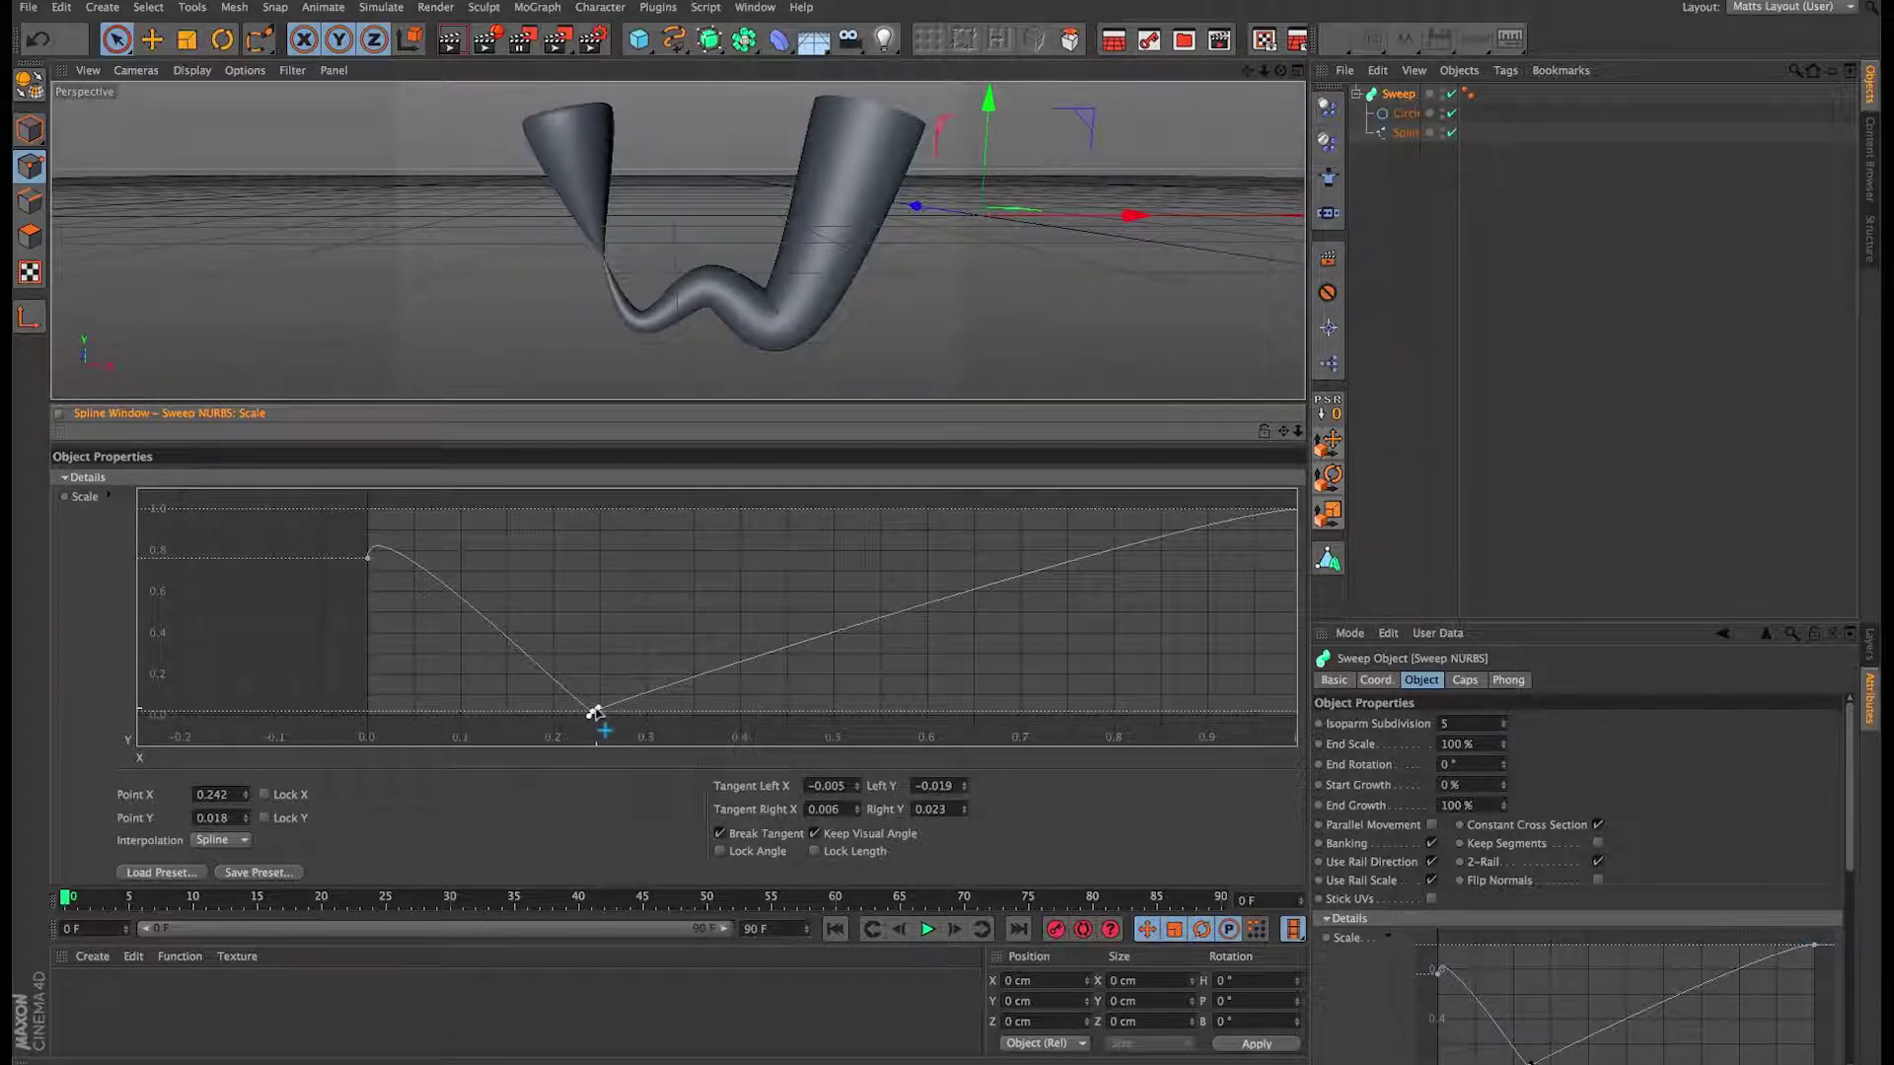
Step: Move the Scale curve's low middle point to about X 0.366, Y 0.817 and turn off Keep Visual Angle for it
drag(594, 712, 708, 714)
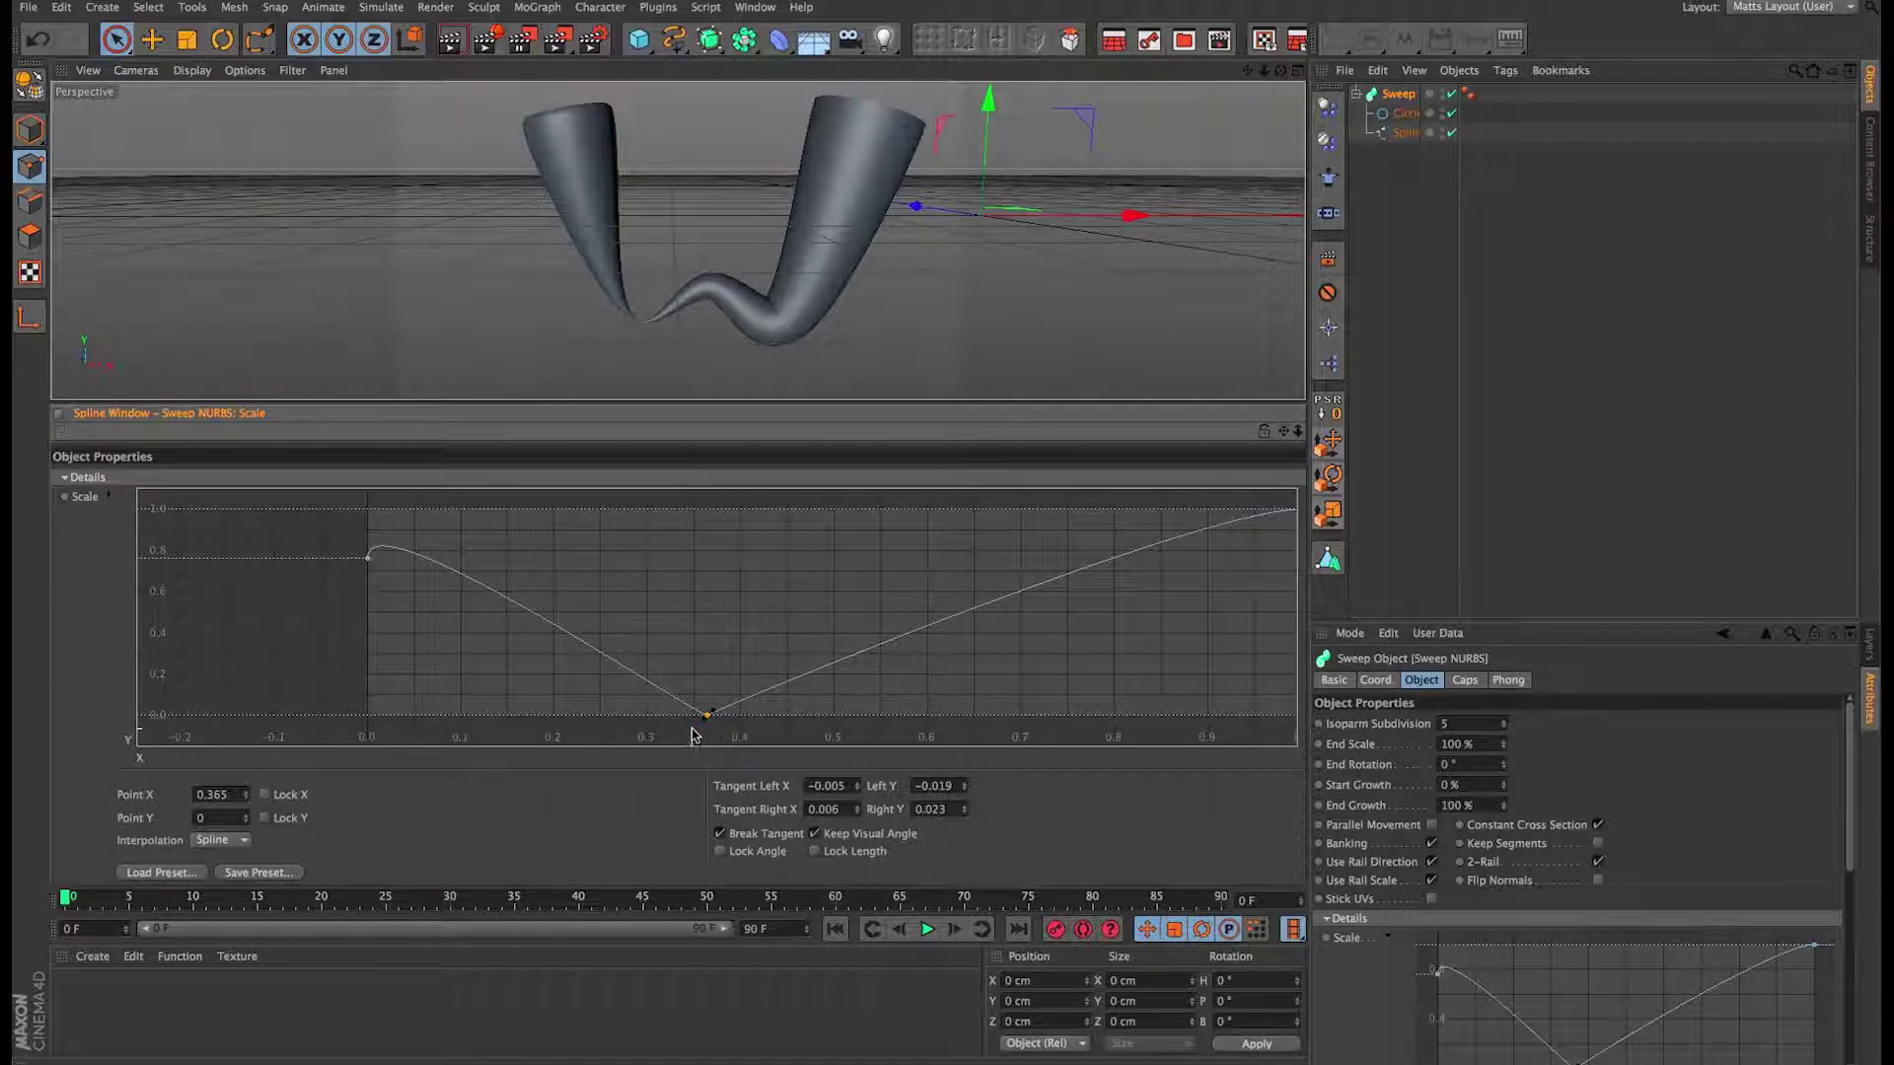
click(233, 792)
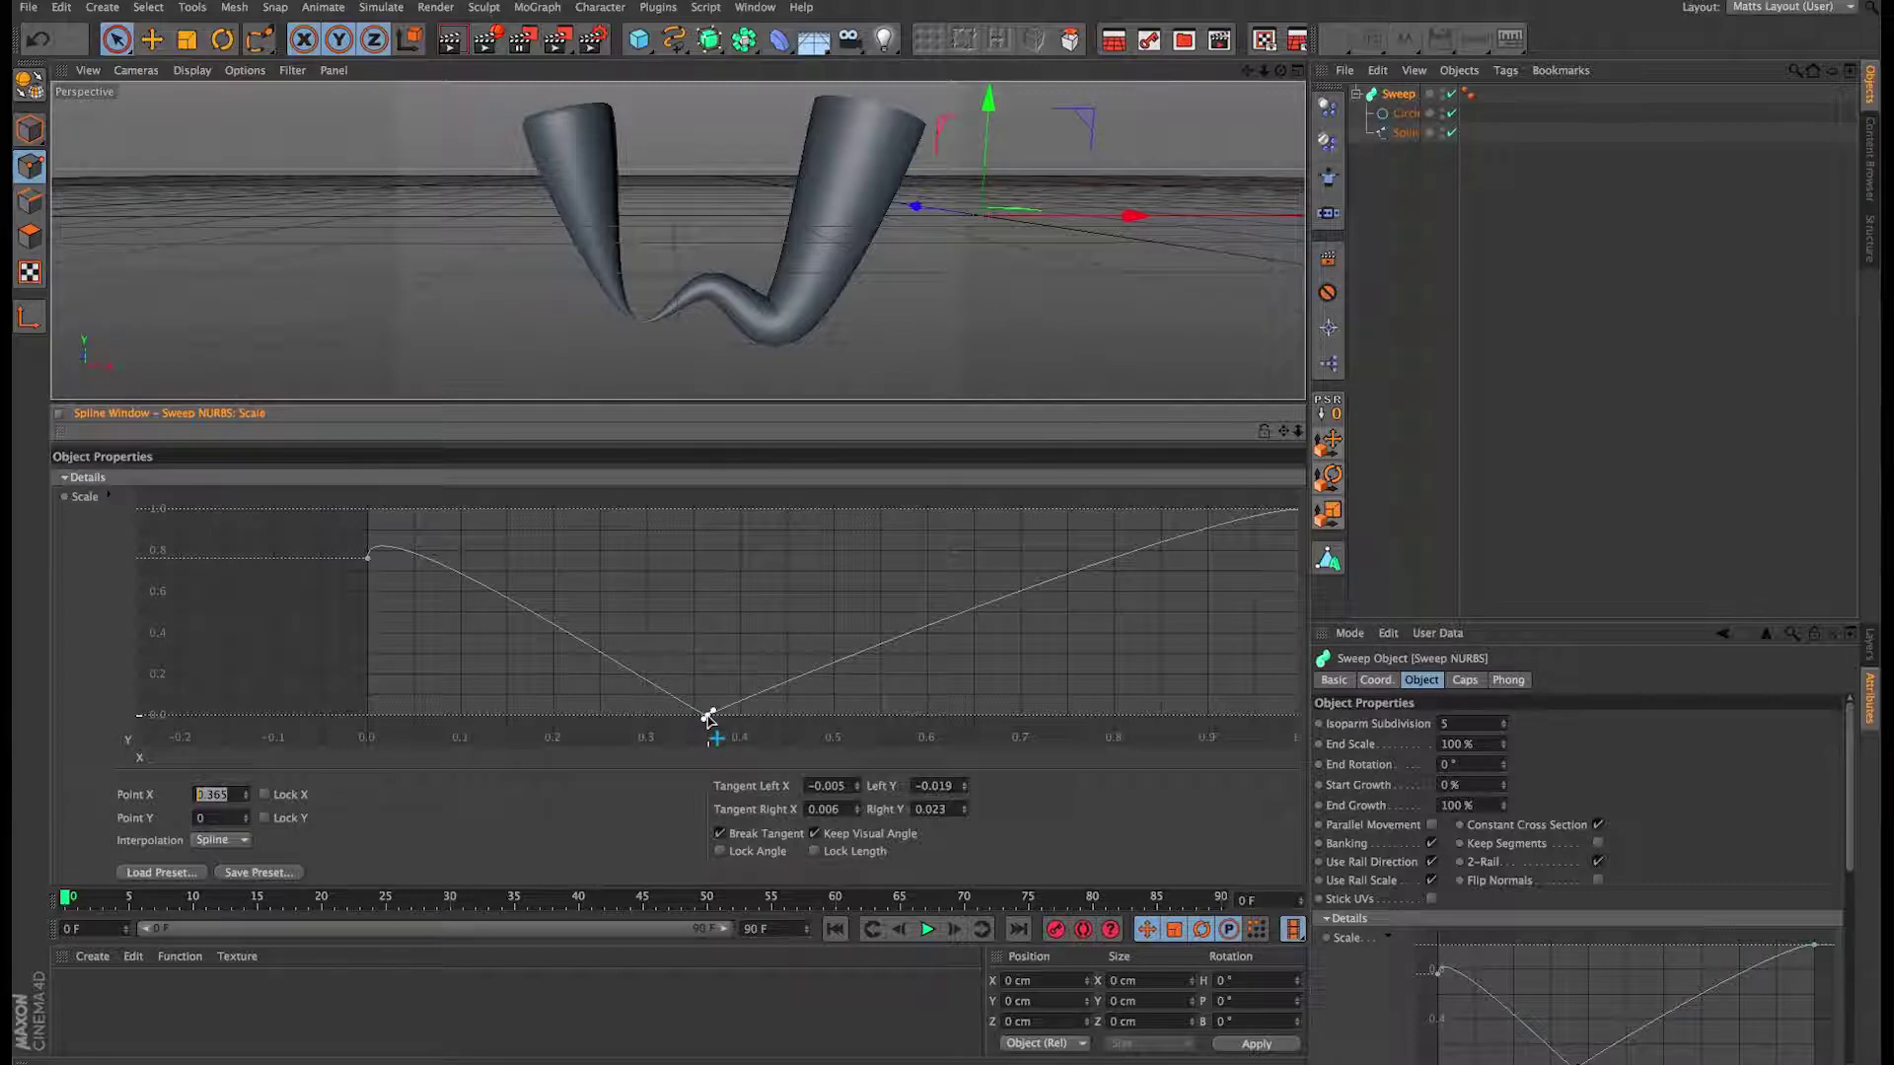
drag(709, 716, 671, 546)
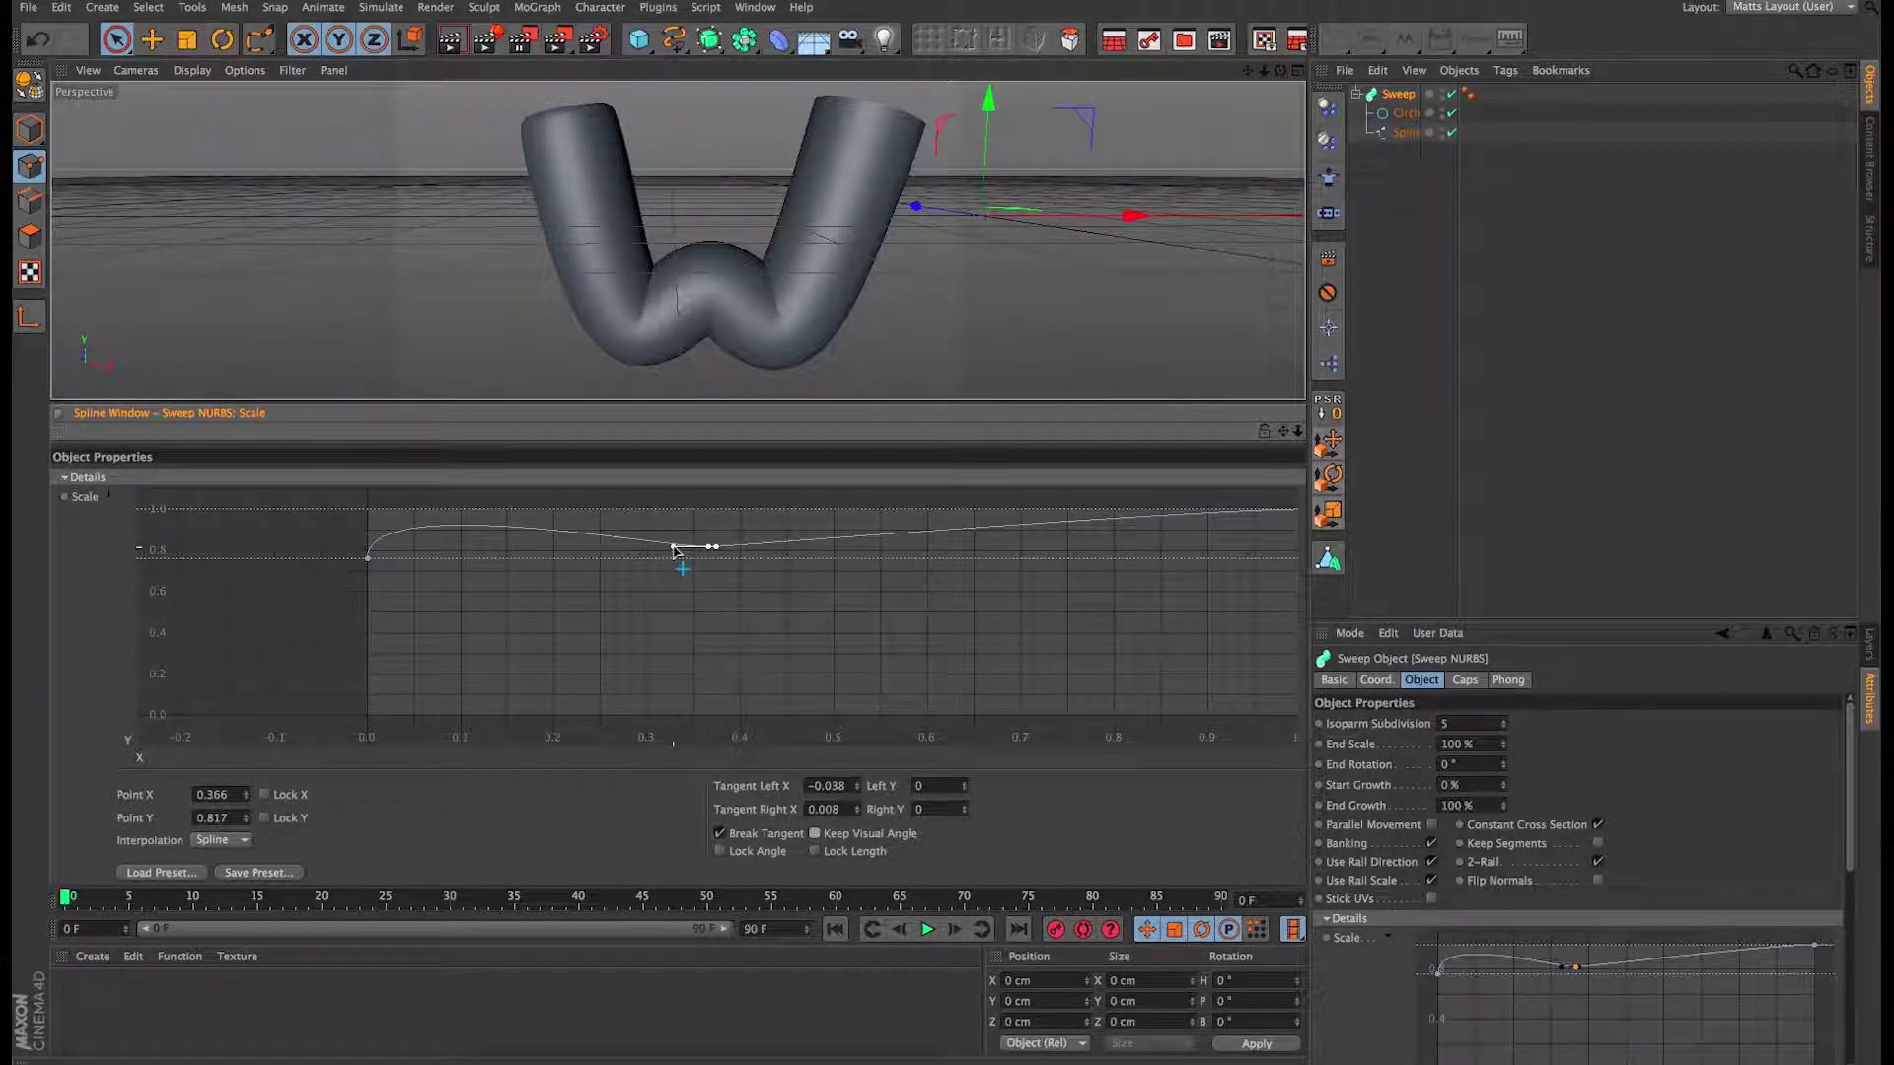
Step: Nudge the middle point to about X 0.363, Y 0.821, with its left tangent straight up at Y 0.231 and right tangent at X 0.129, Y -0.08
drag(675, 548, 828, 563)
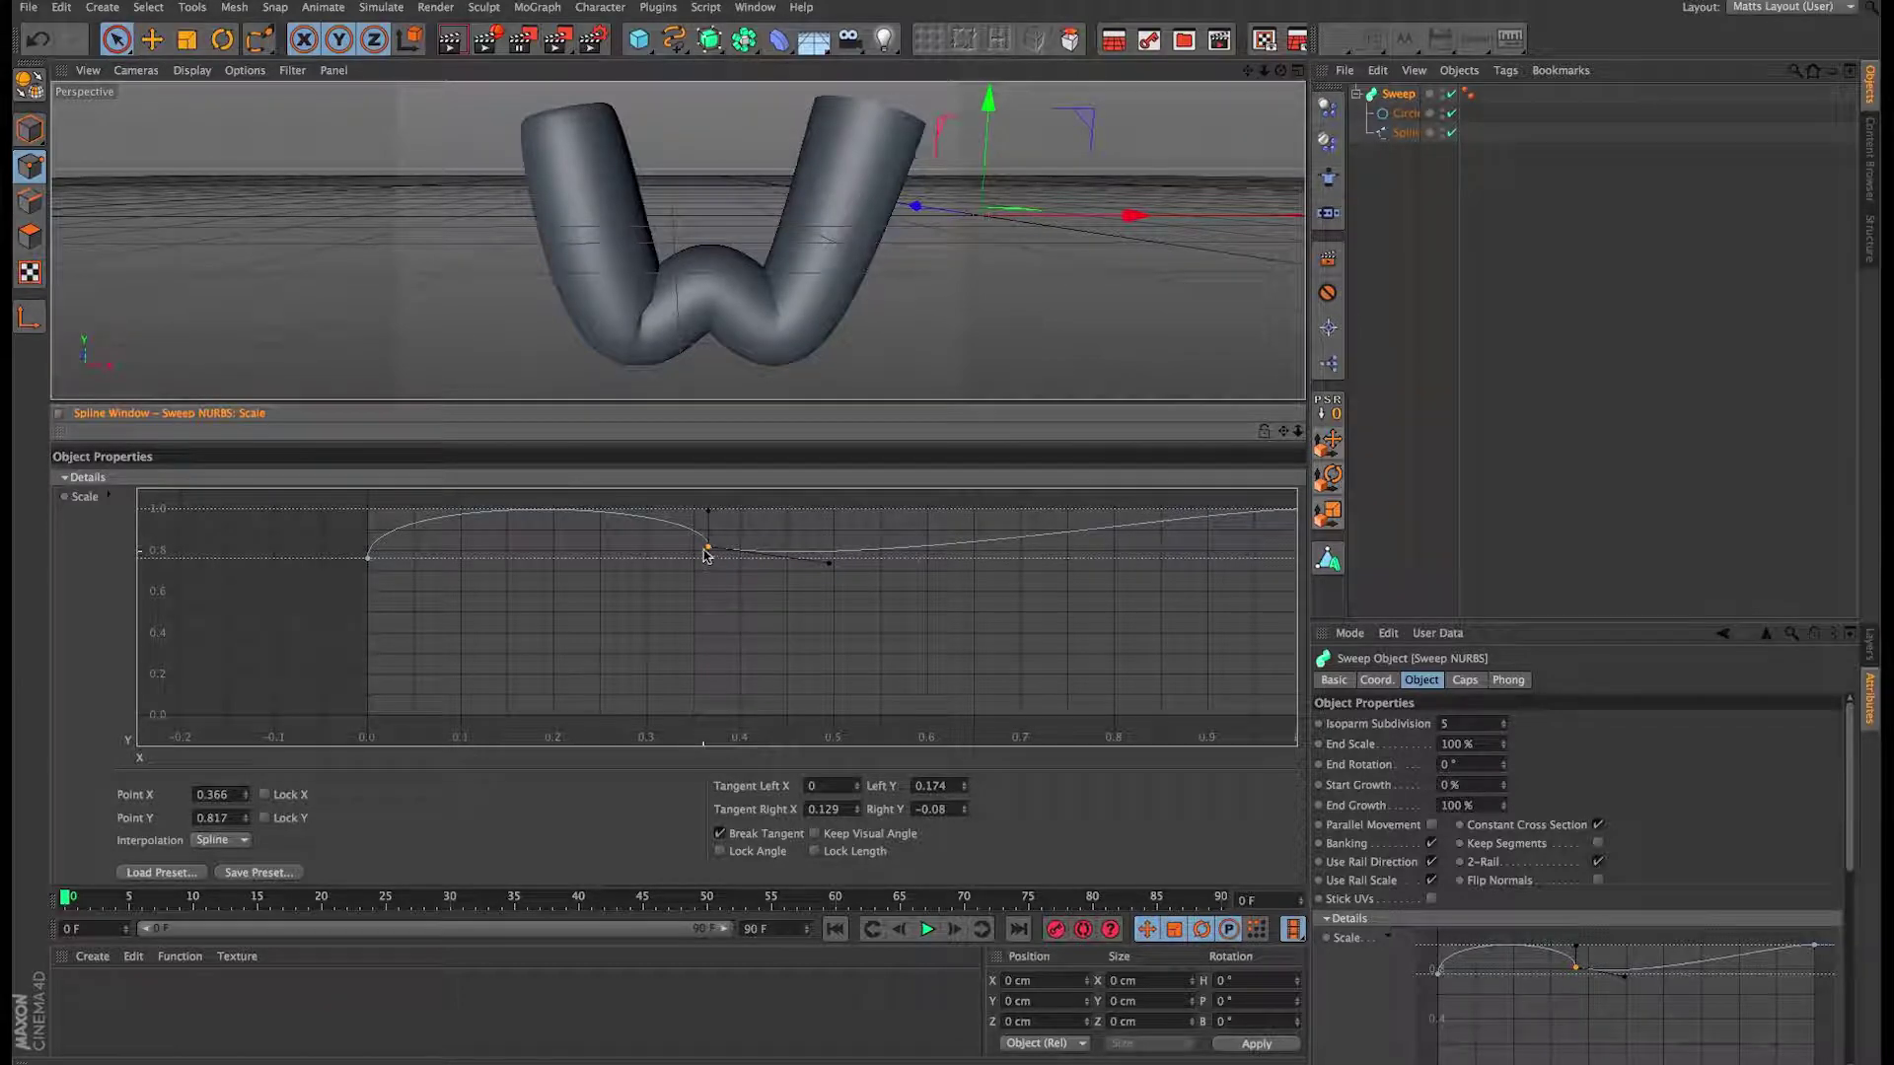
drag(710, 547, 708, 547)
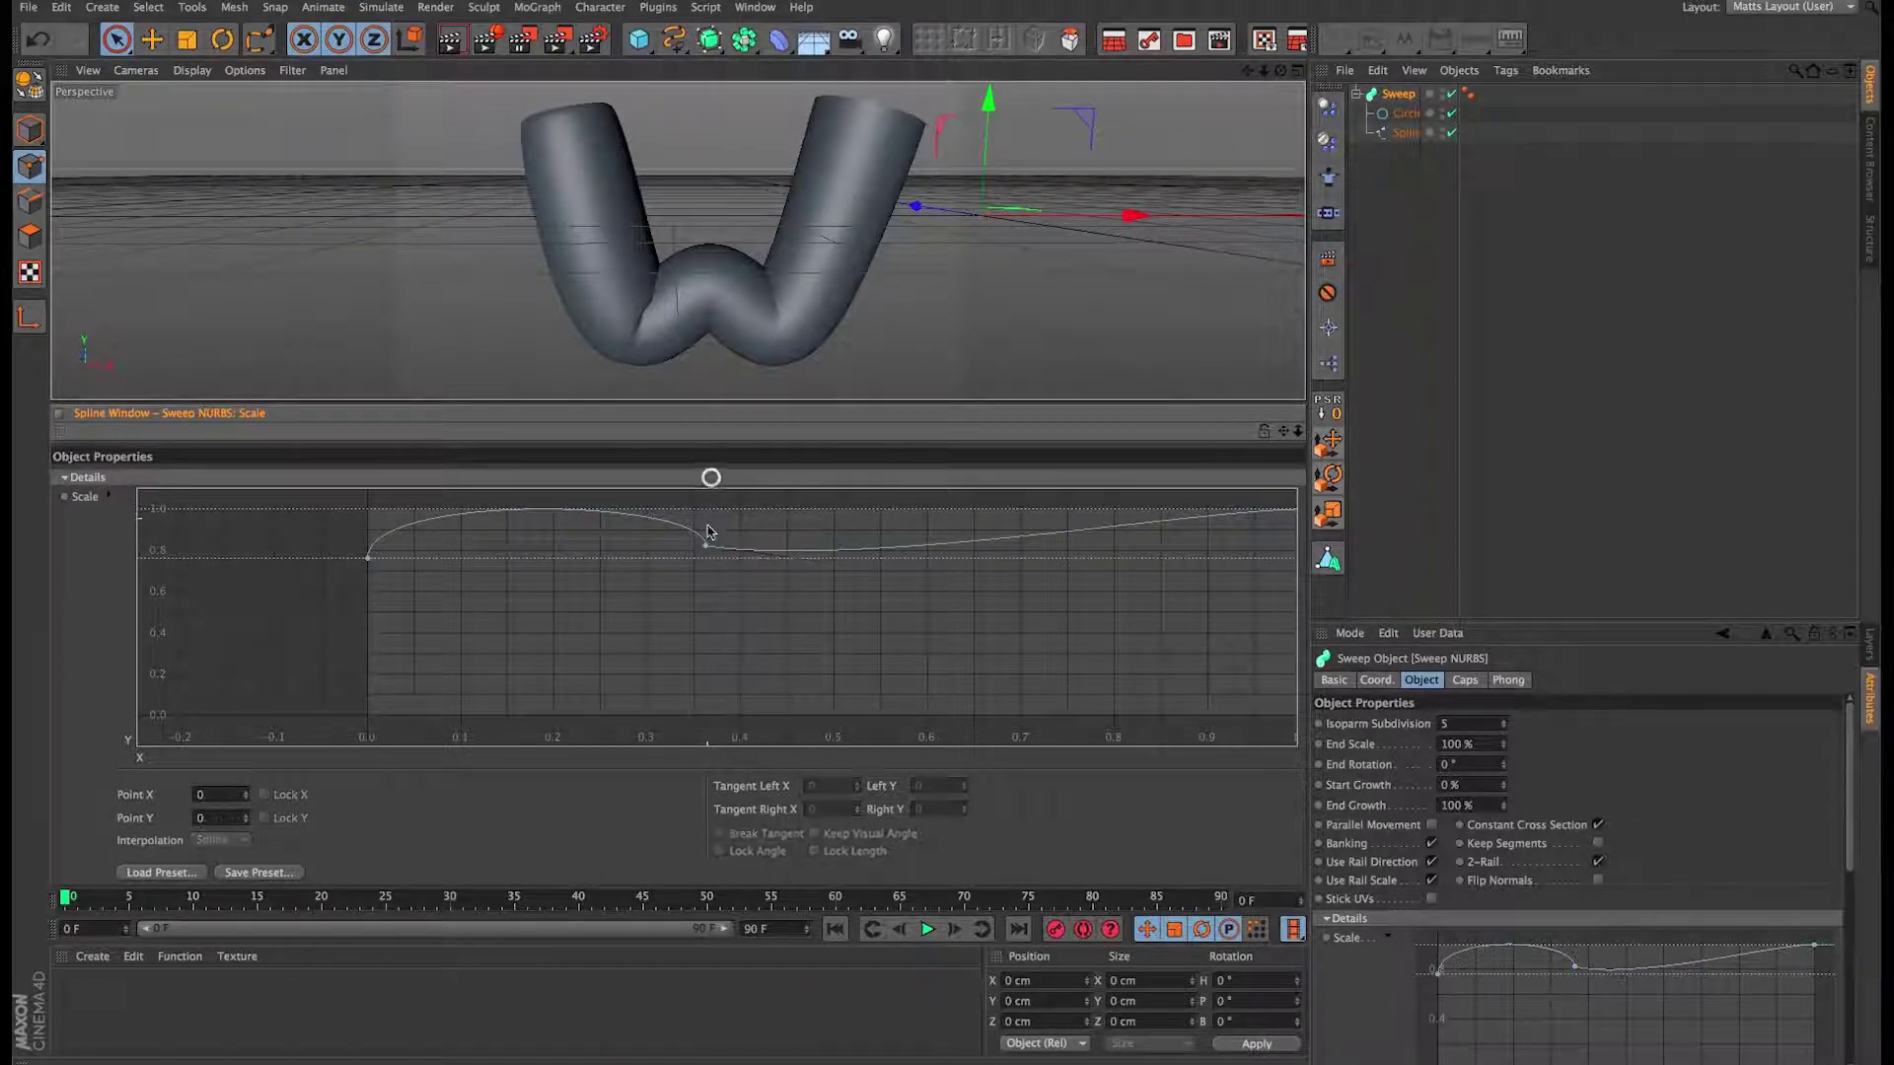
drag(707, 512, 706, 502)
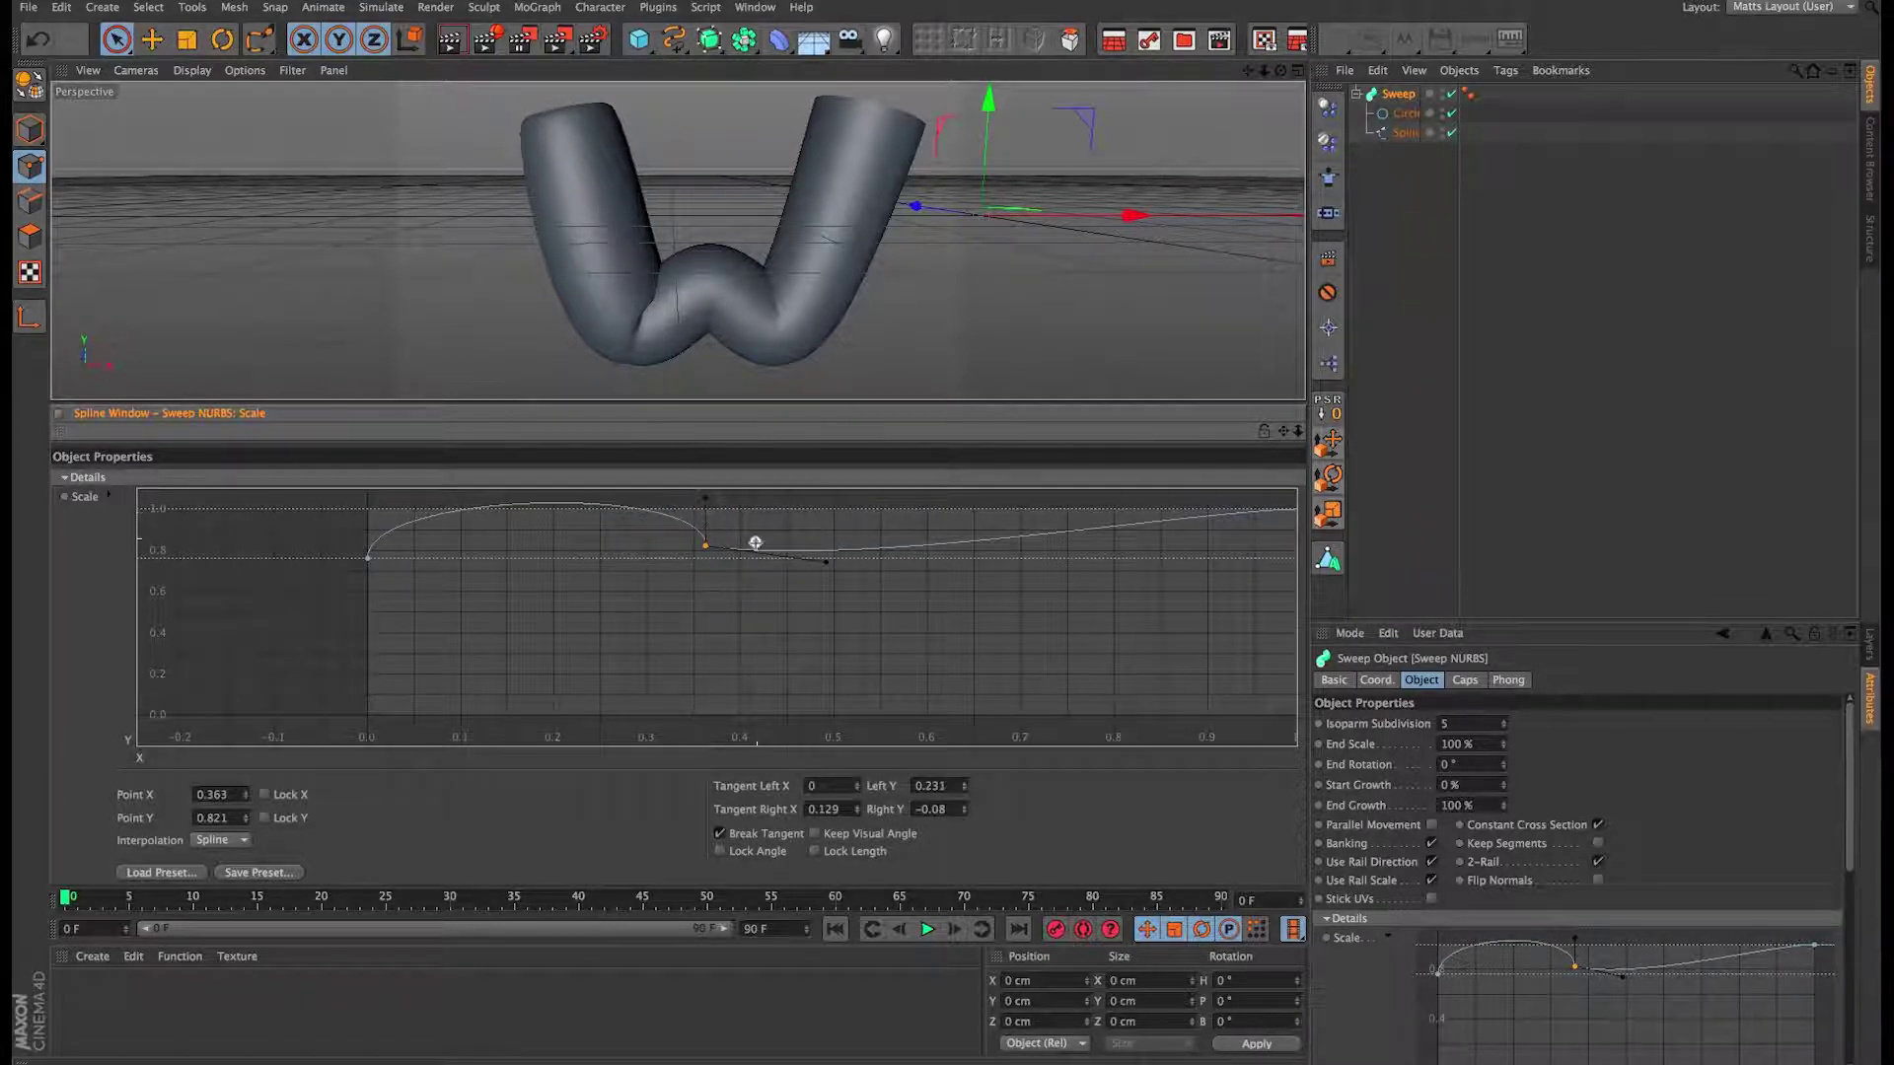
click(737, 592)
Step: Shape the middle point into a sharp crease by setting its left tangent to about X -0.01, Y 0.229 and its right to X 0, Y 0.224
scroll(949, 526, up, 5)
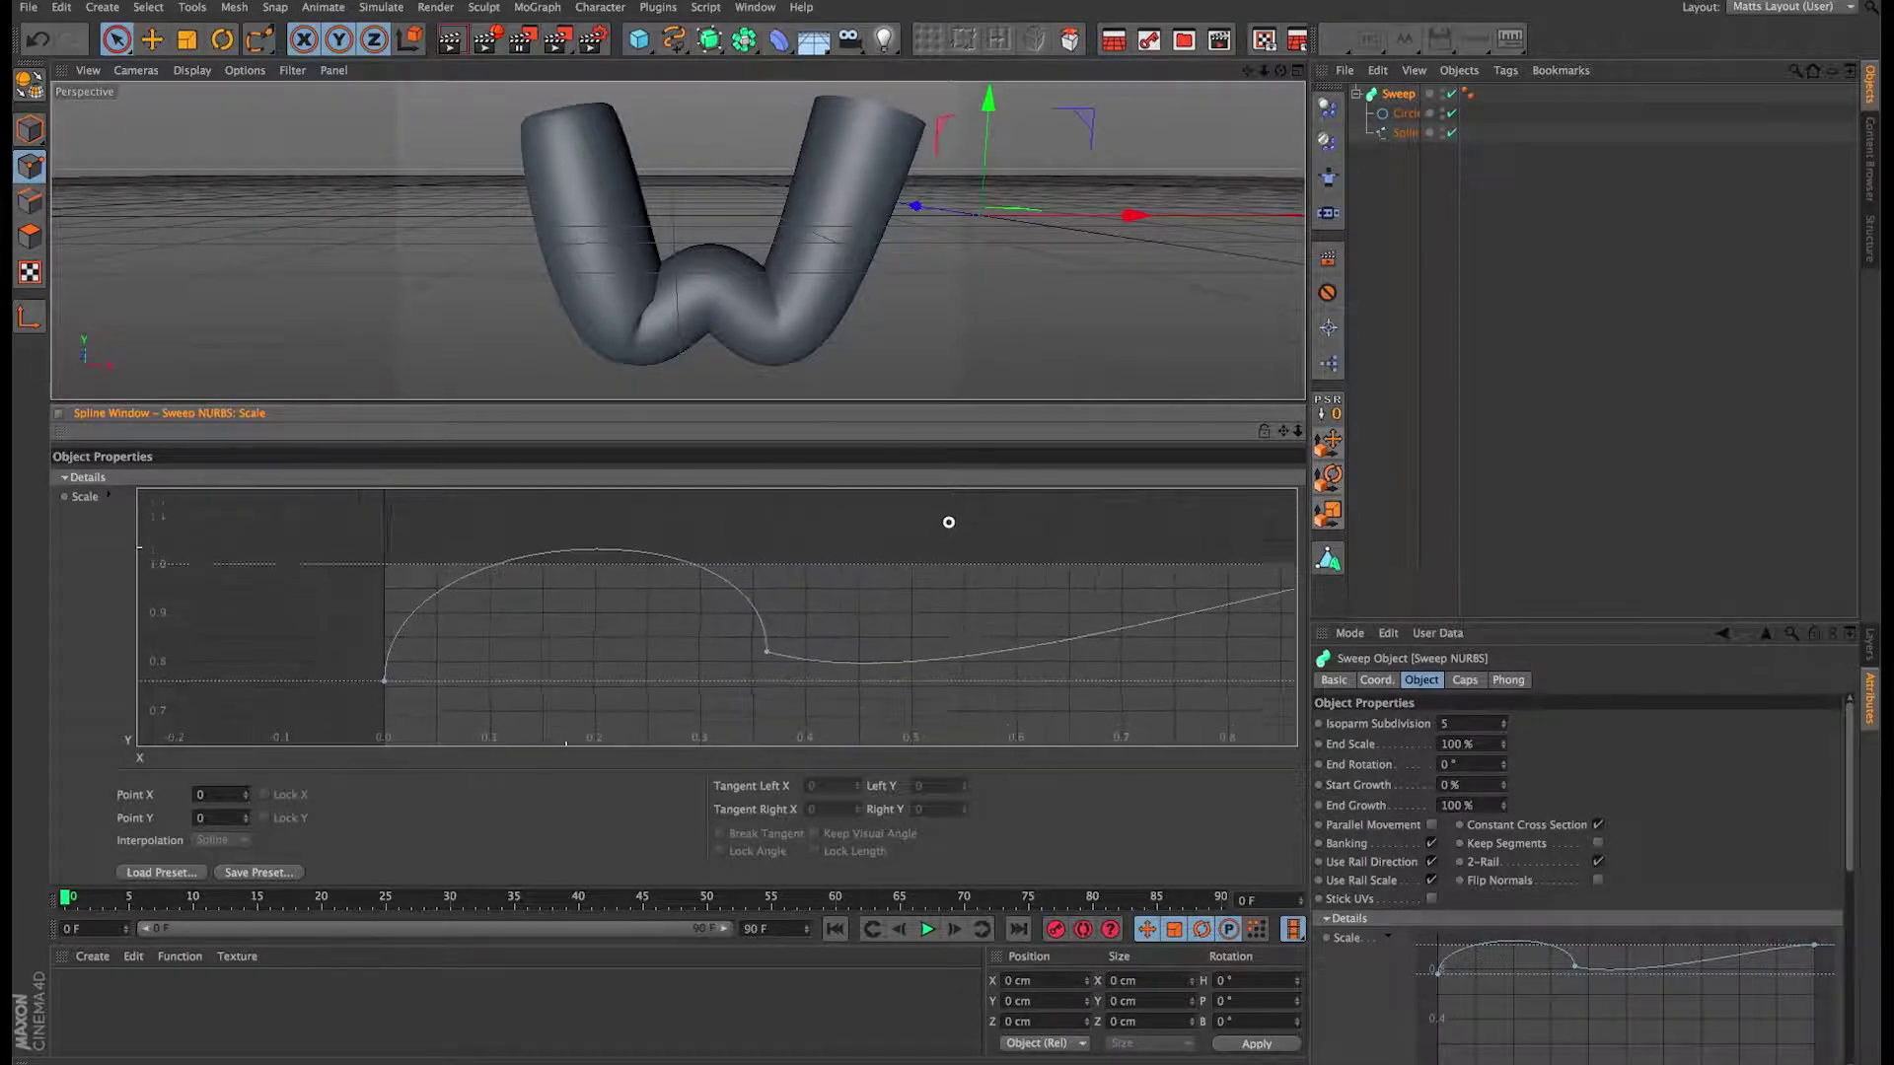
click(770, 642)
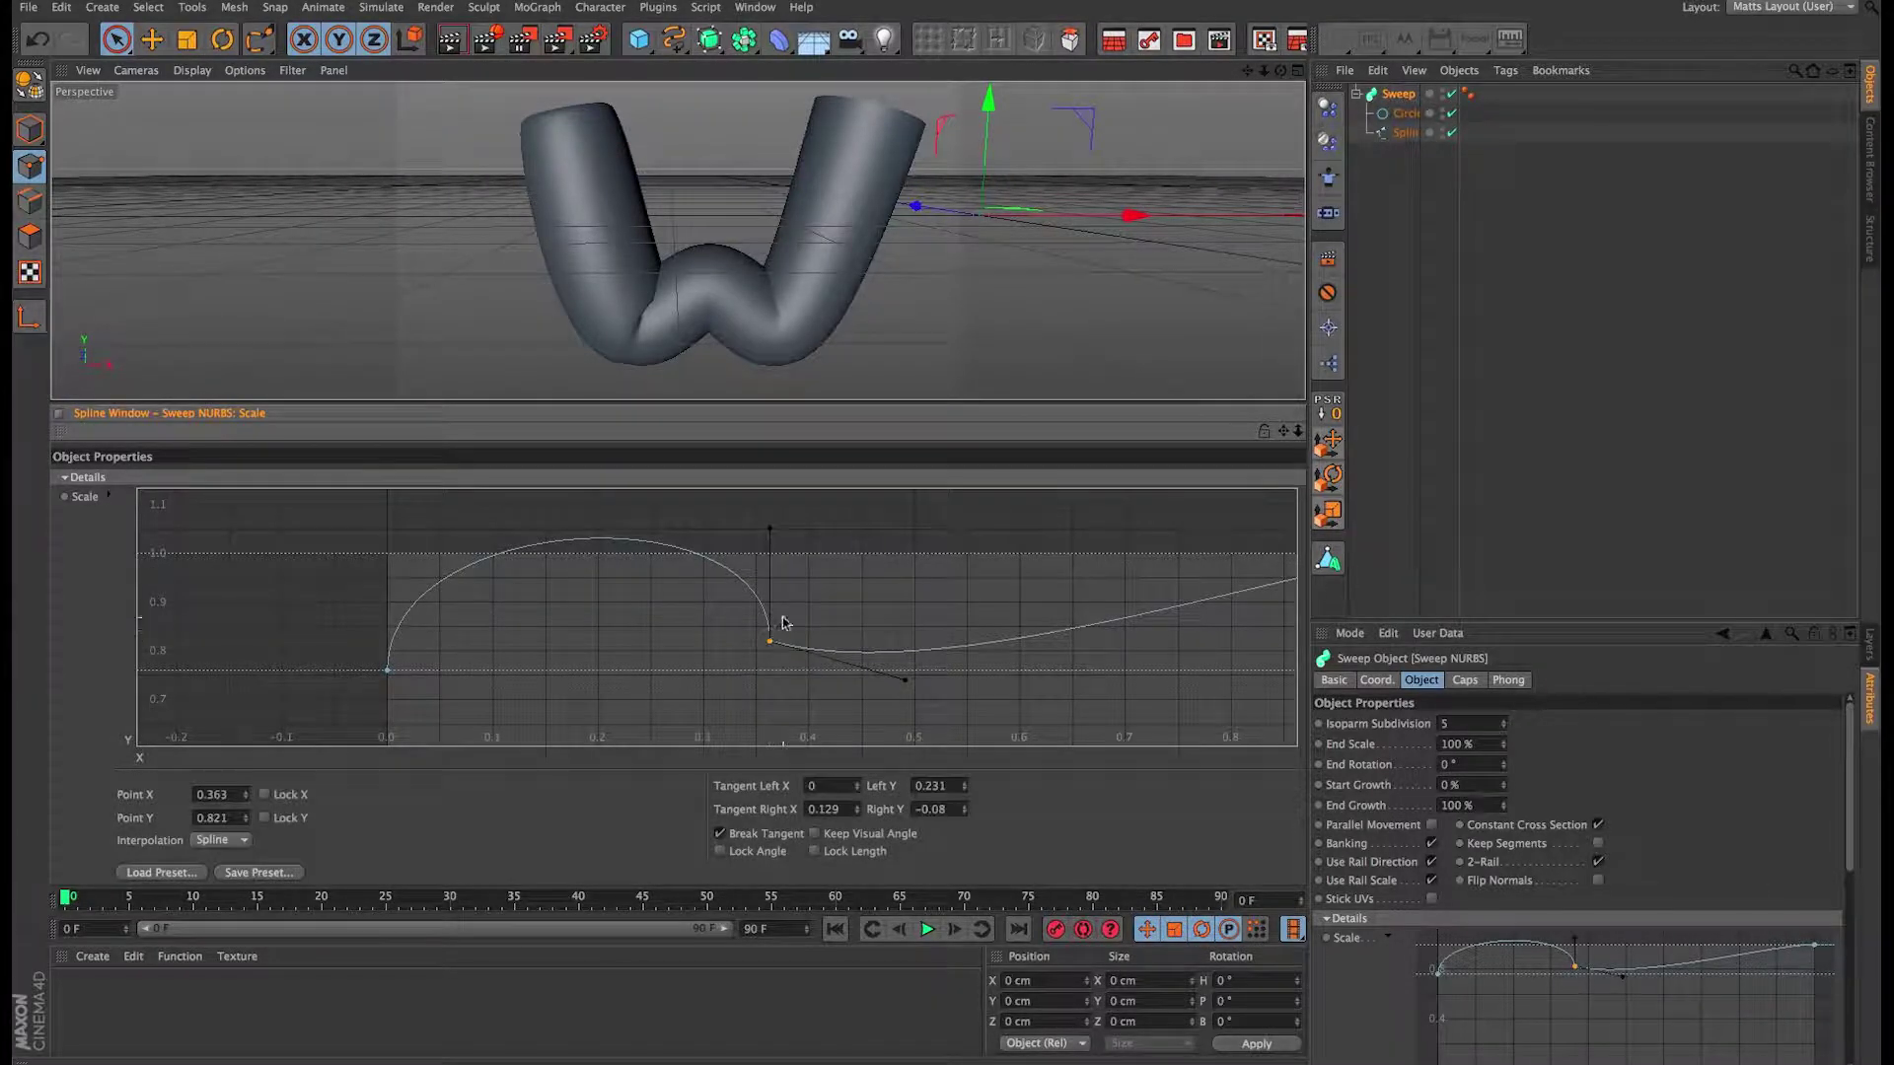
mouse_move(771, 545)
mouse_down()
mouse_move(791, 503)
mouse_move(779, 364)
mouse_move(765, 659)
mouse_move(782, 504)
mouse_move(734, 528)
mouse_move(758, 529)
mouse_up()
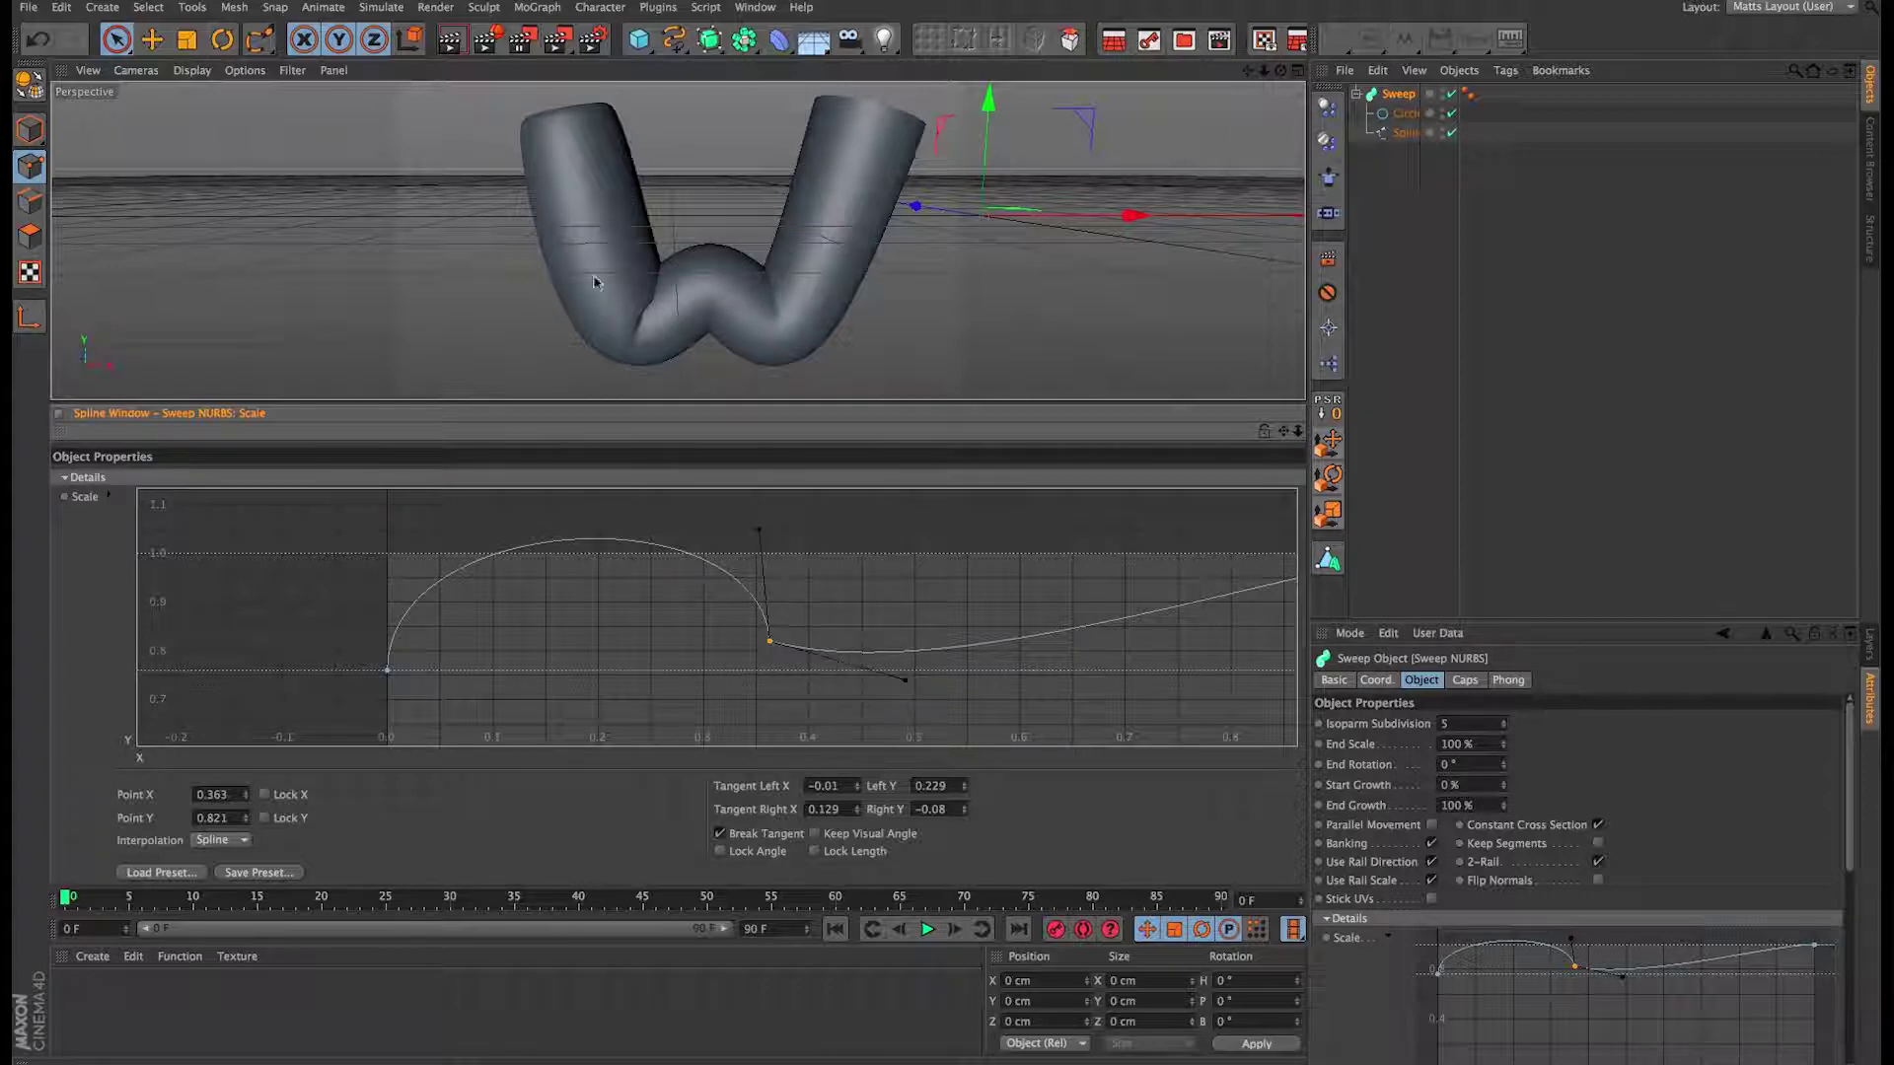
drag(899, 679, 768, 533)
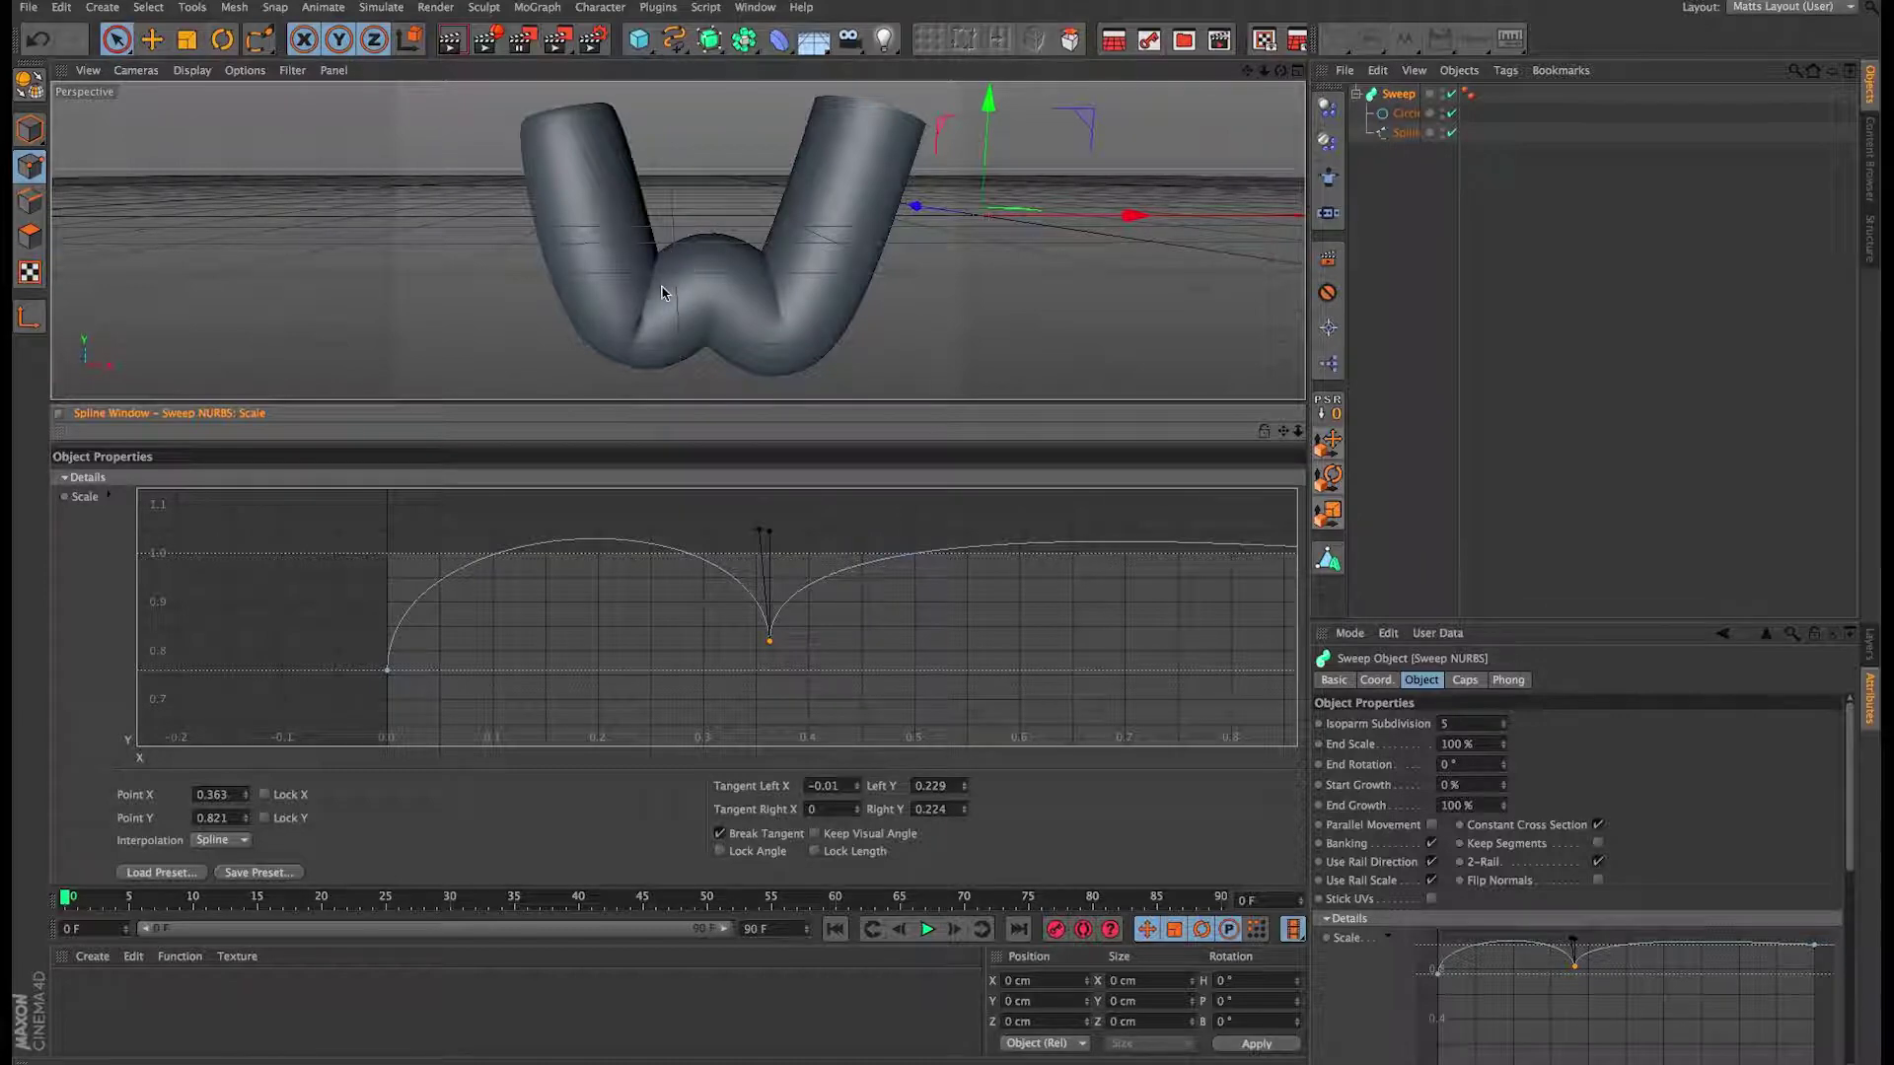
Step: Add another point to the Scale curve between the crease and the end point, and place it at about X 0.642, Y 0.822
scroll(938, 523, right, 5)
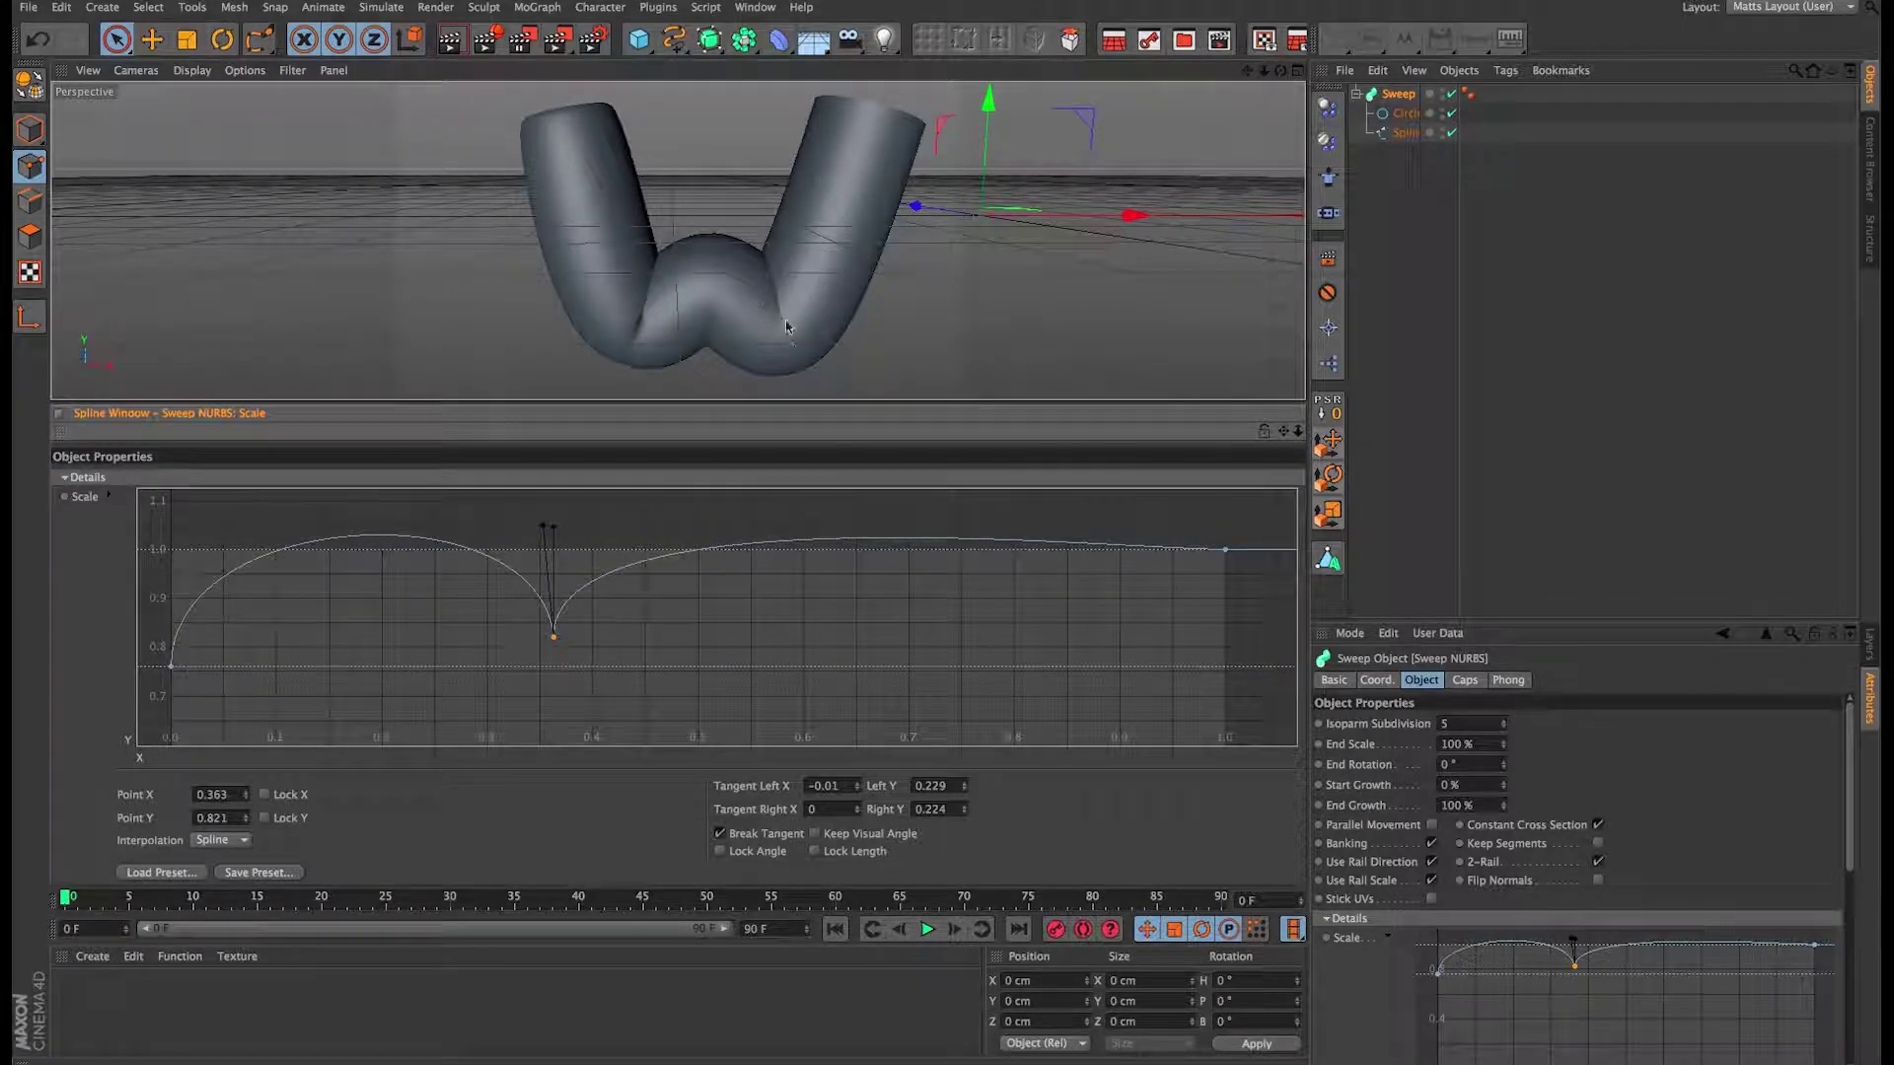
ctrl+click(897, 538)
drag(896, 543, 893, 564)
drag(773, 569, 907, 767)
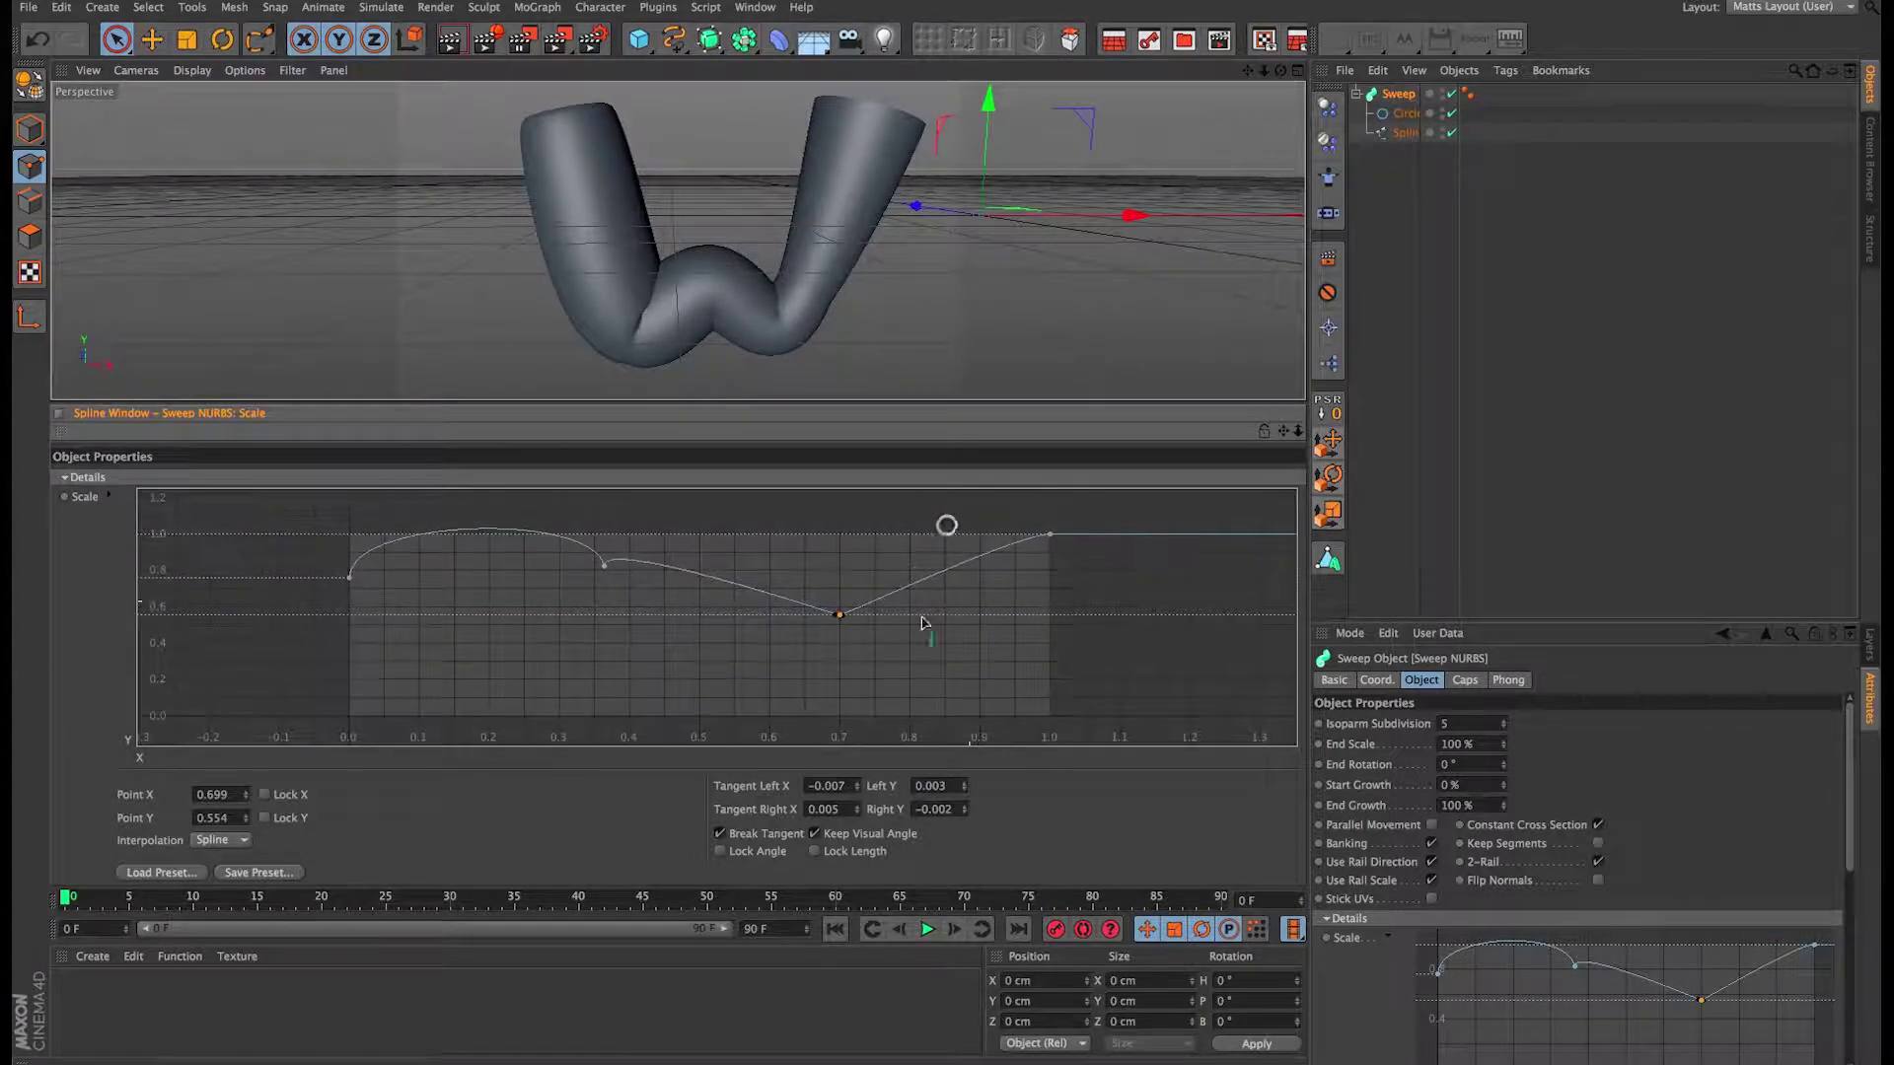
drag(839, 623, 799, 567)
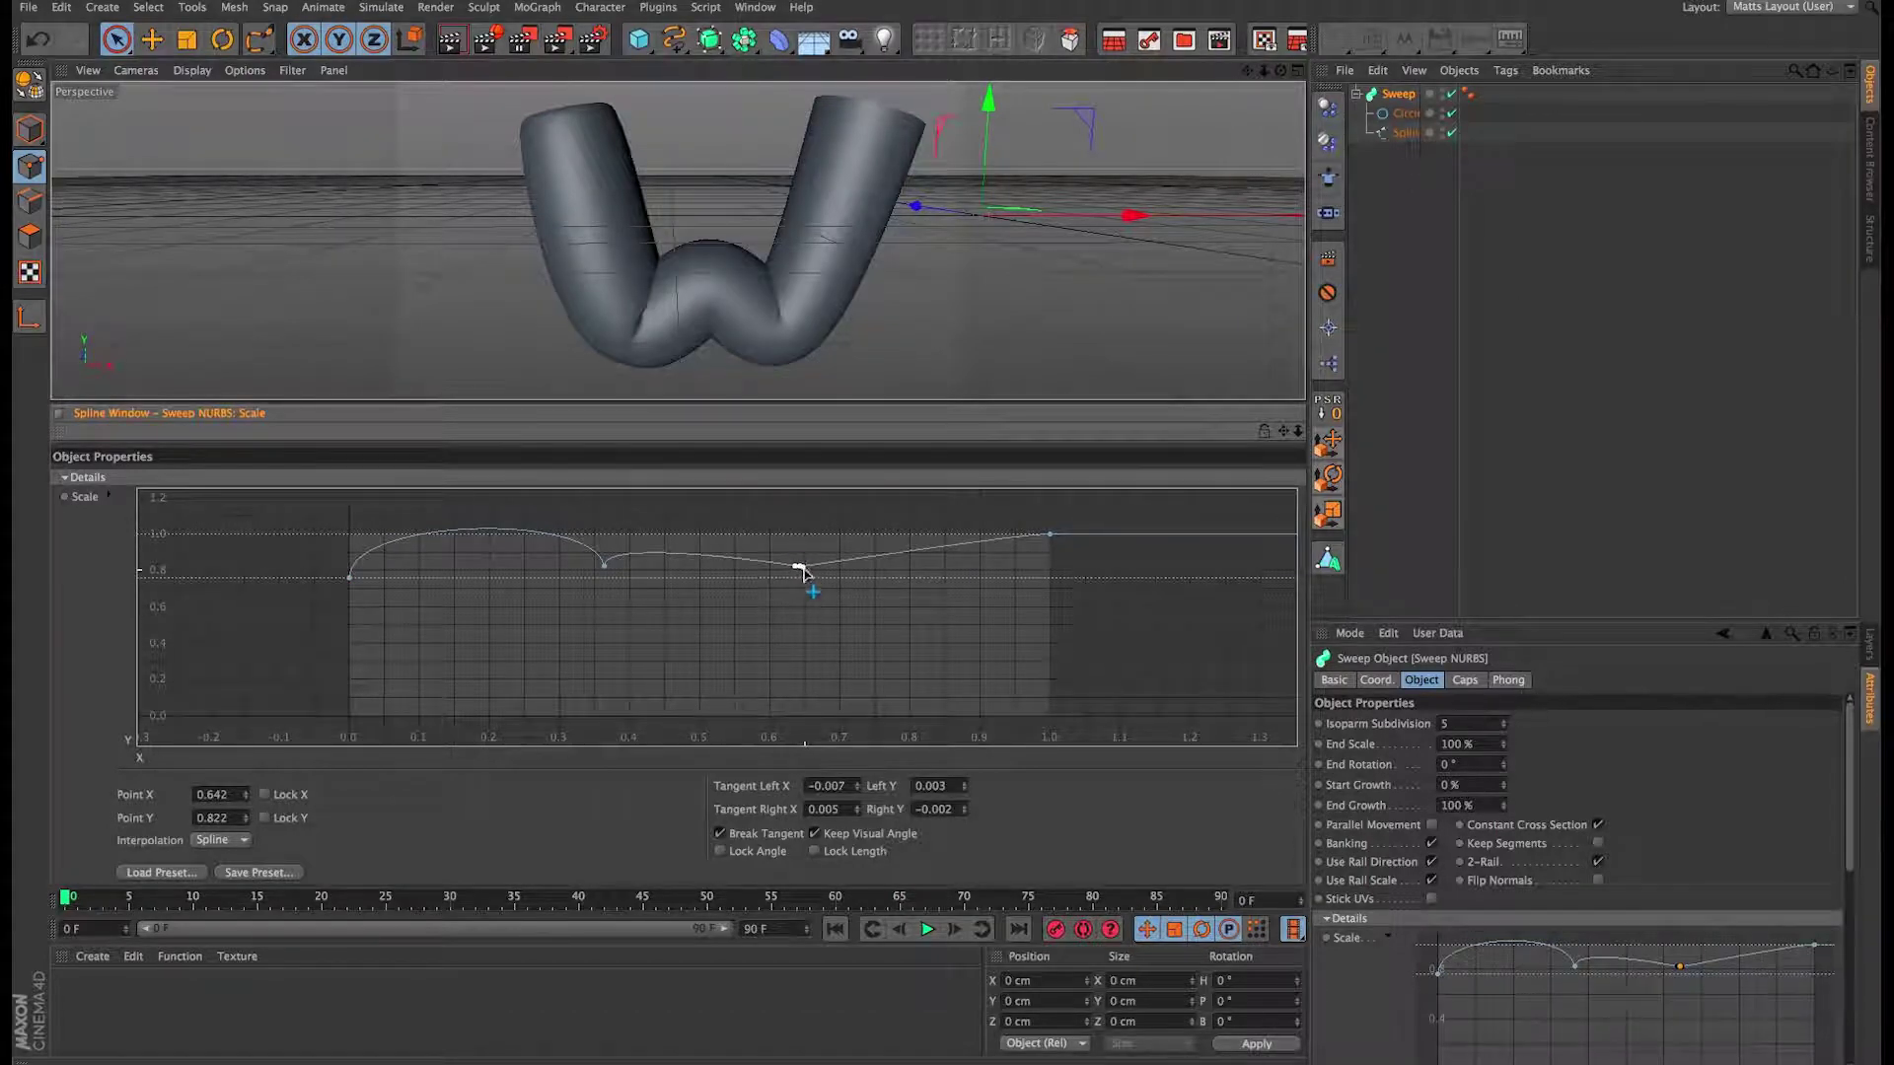
Step: Turn off Keep Visual Angle for the new point and pull its tangents straight up, the right to about Y 0.186 and the left to 0.136
click(815, 833)
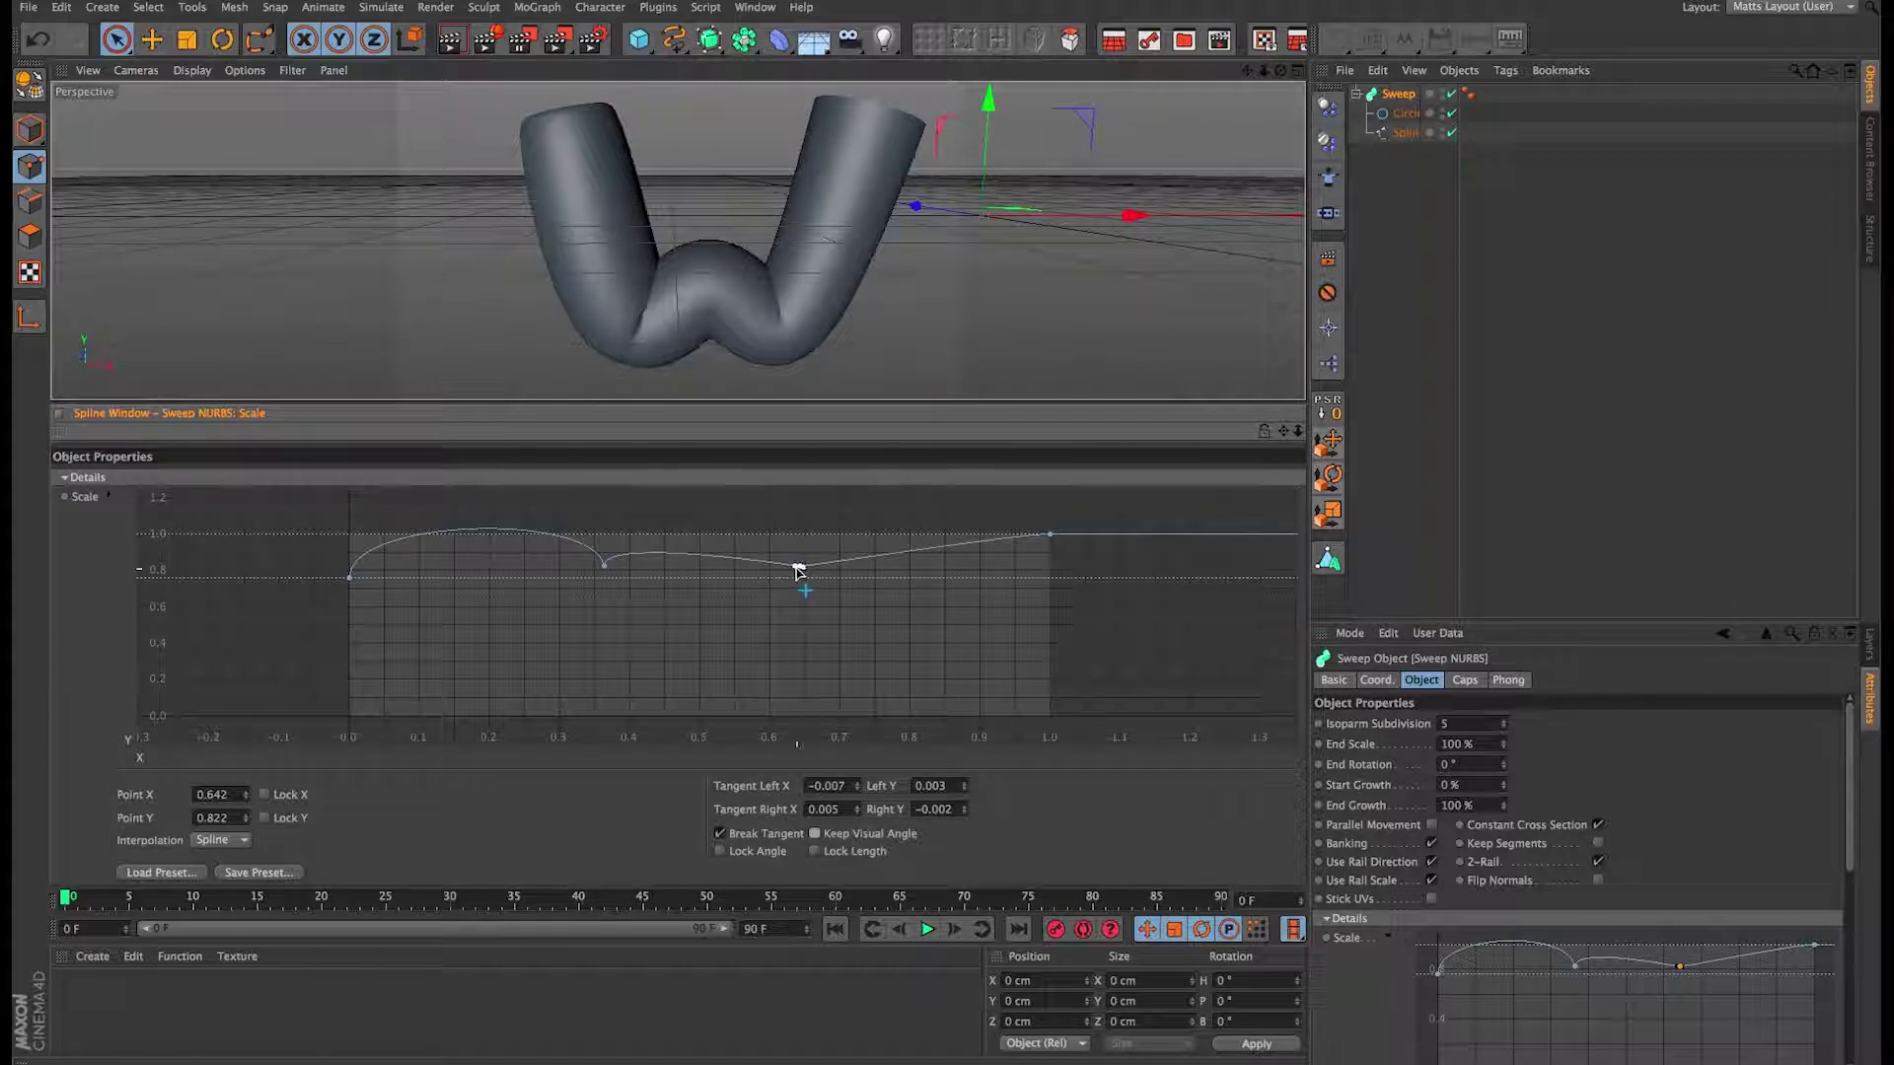
drag(799, 569, 807, 548)
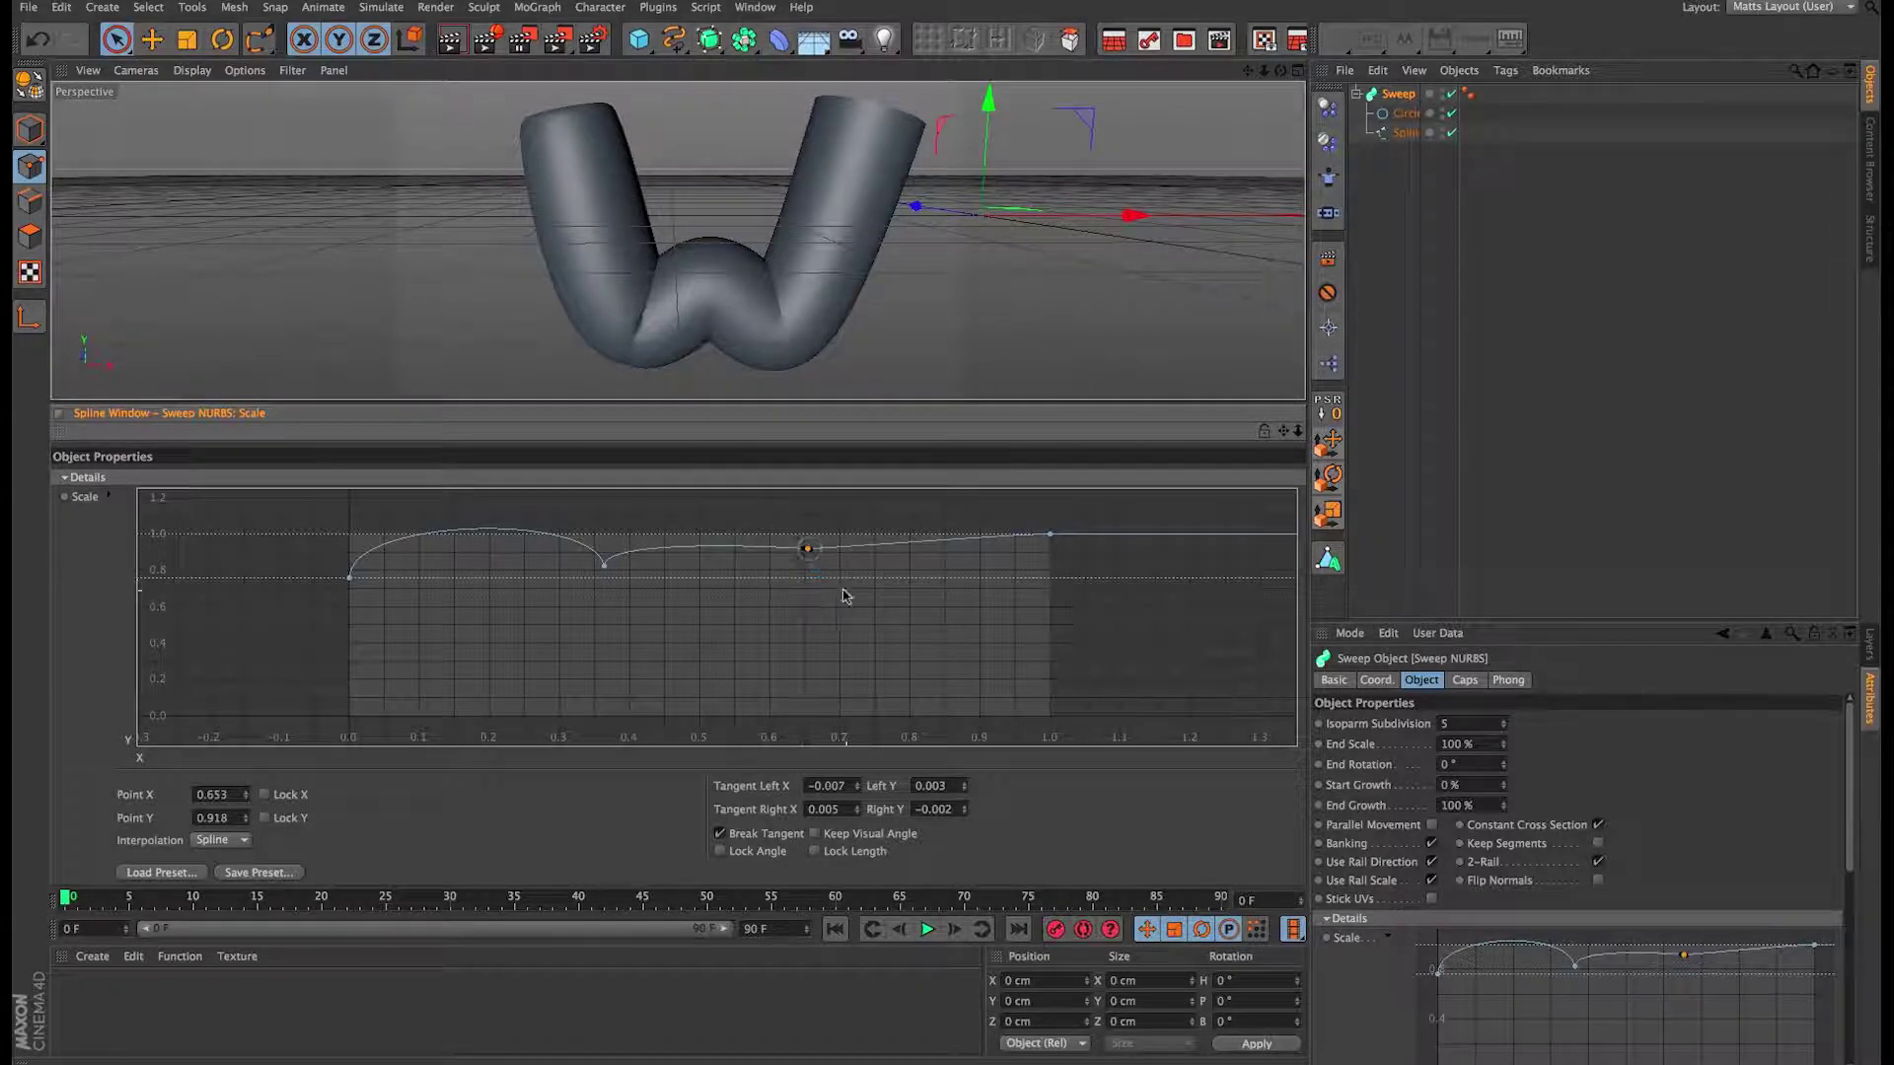
key(ctrl+z)
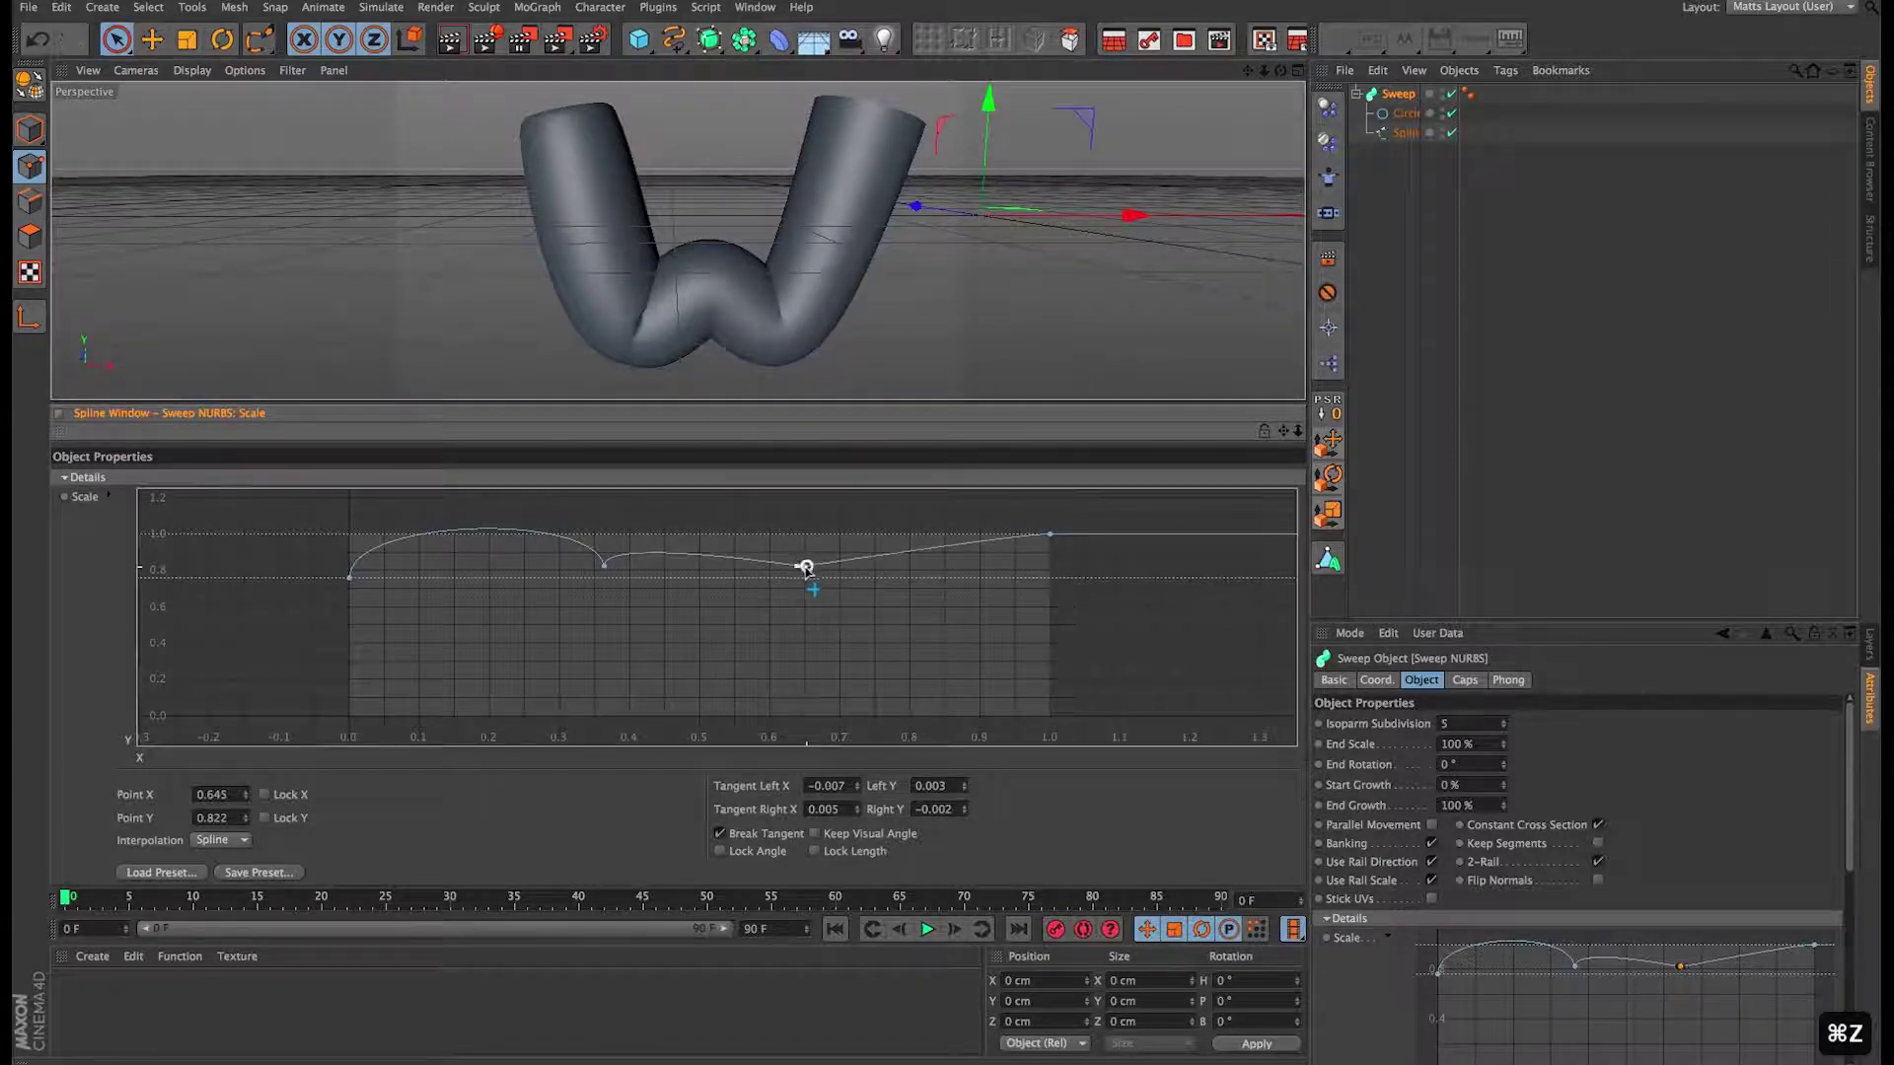
alt+right_drag(799, 579, 946, 524)
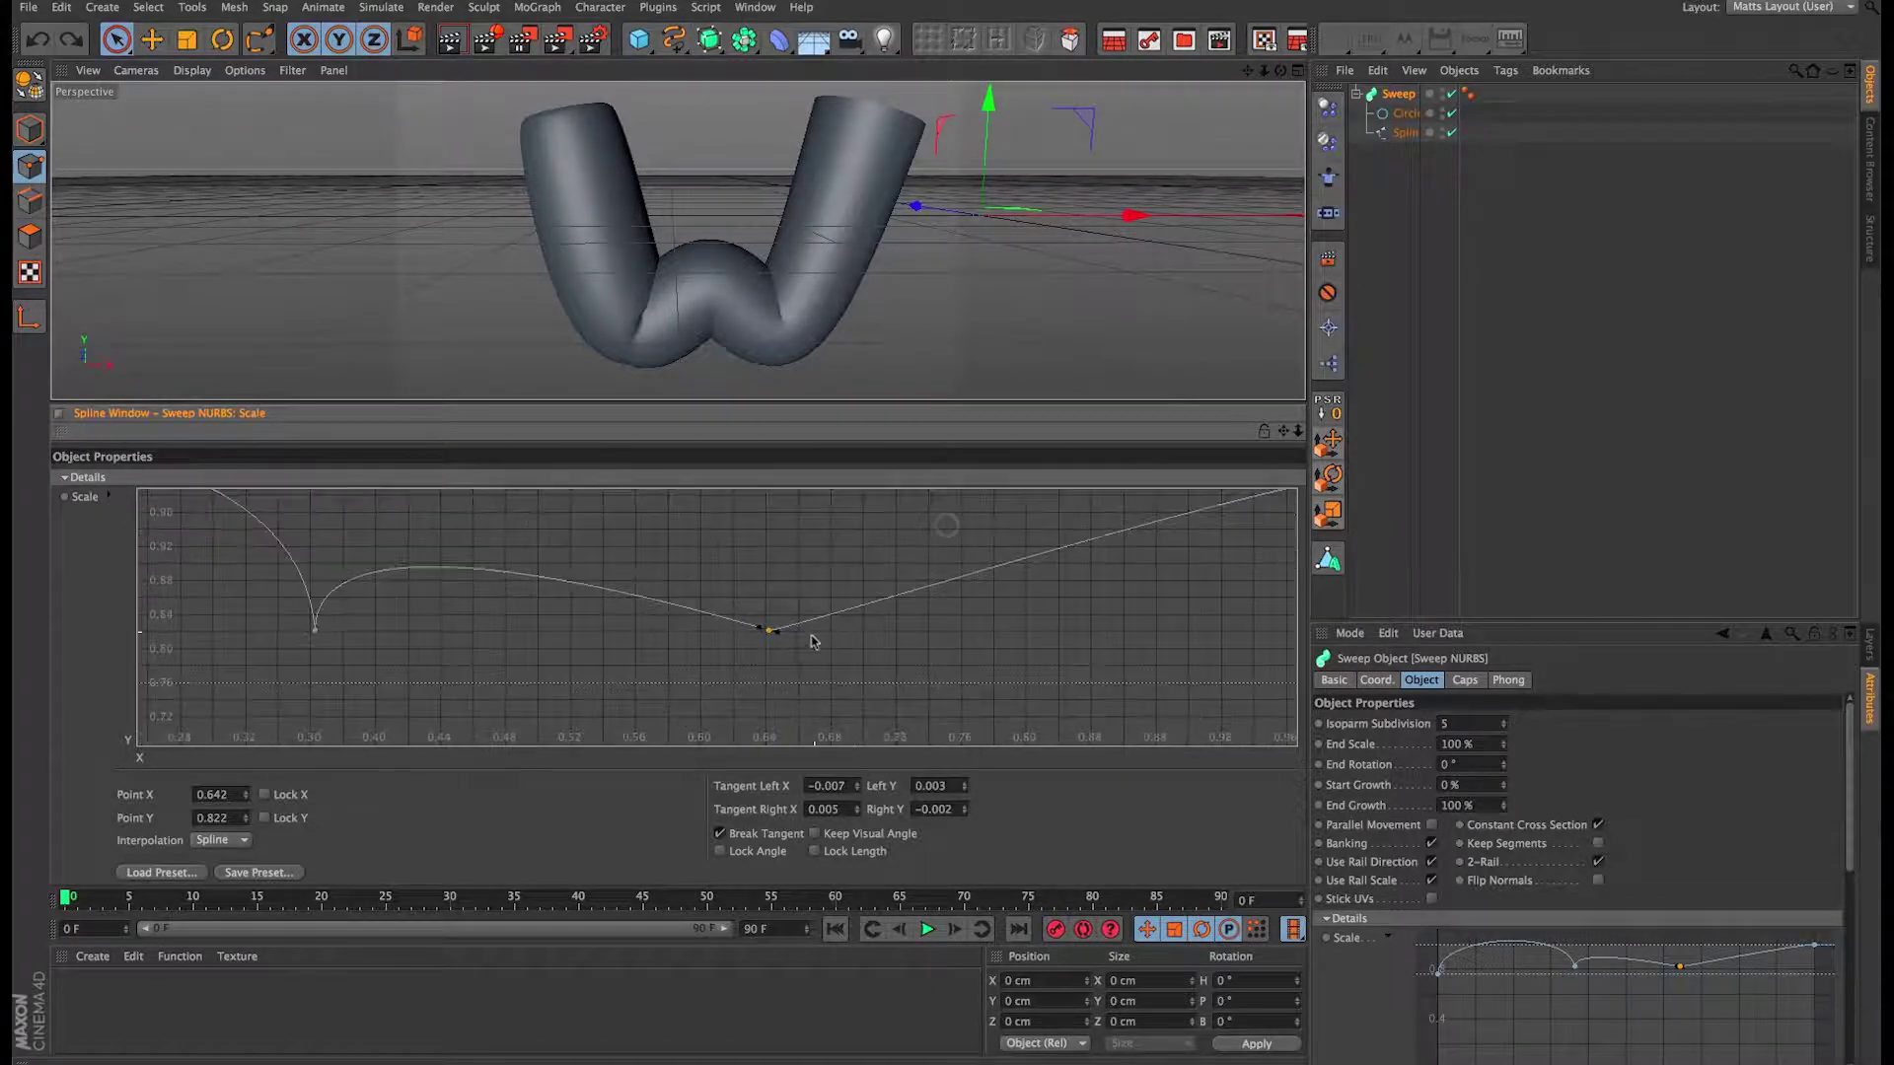
drag(777, 632, 768, 469)
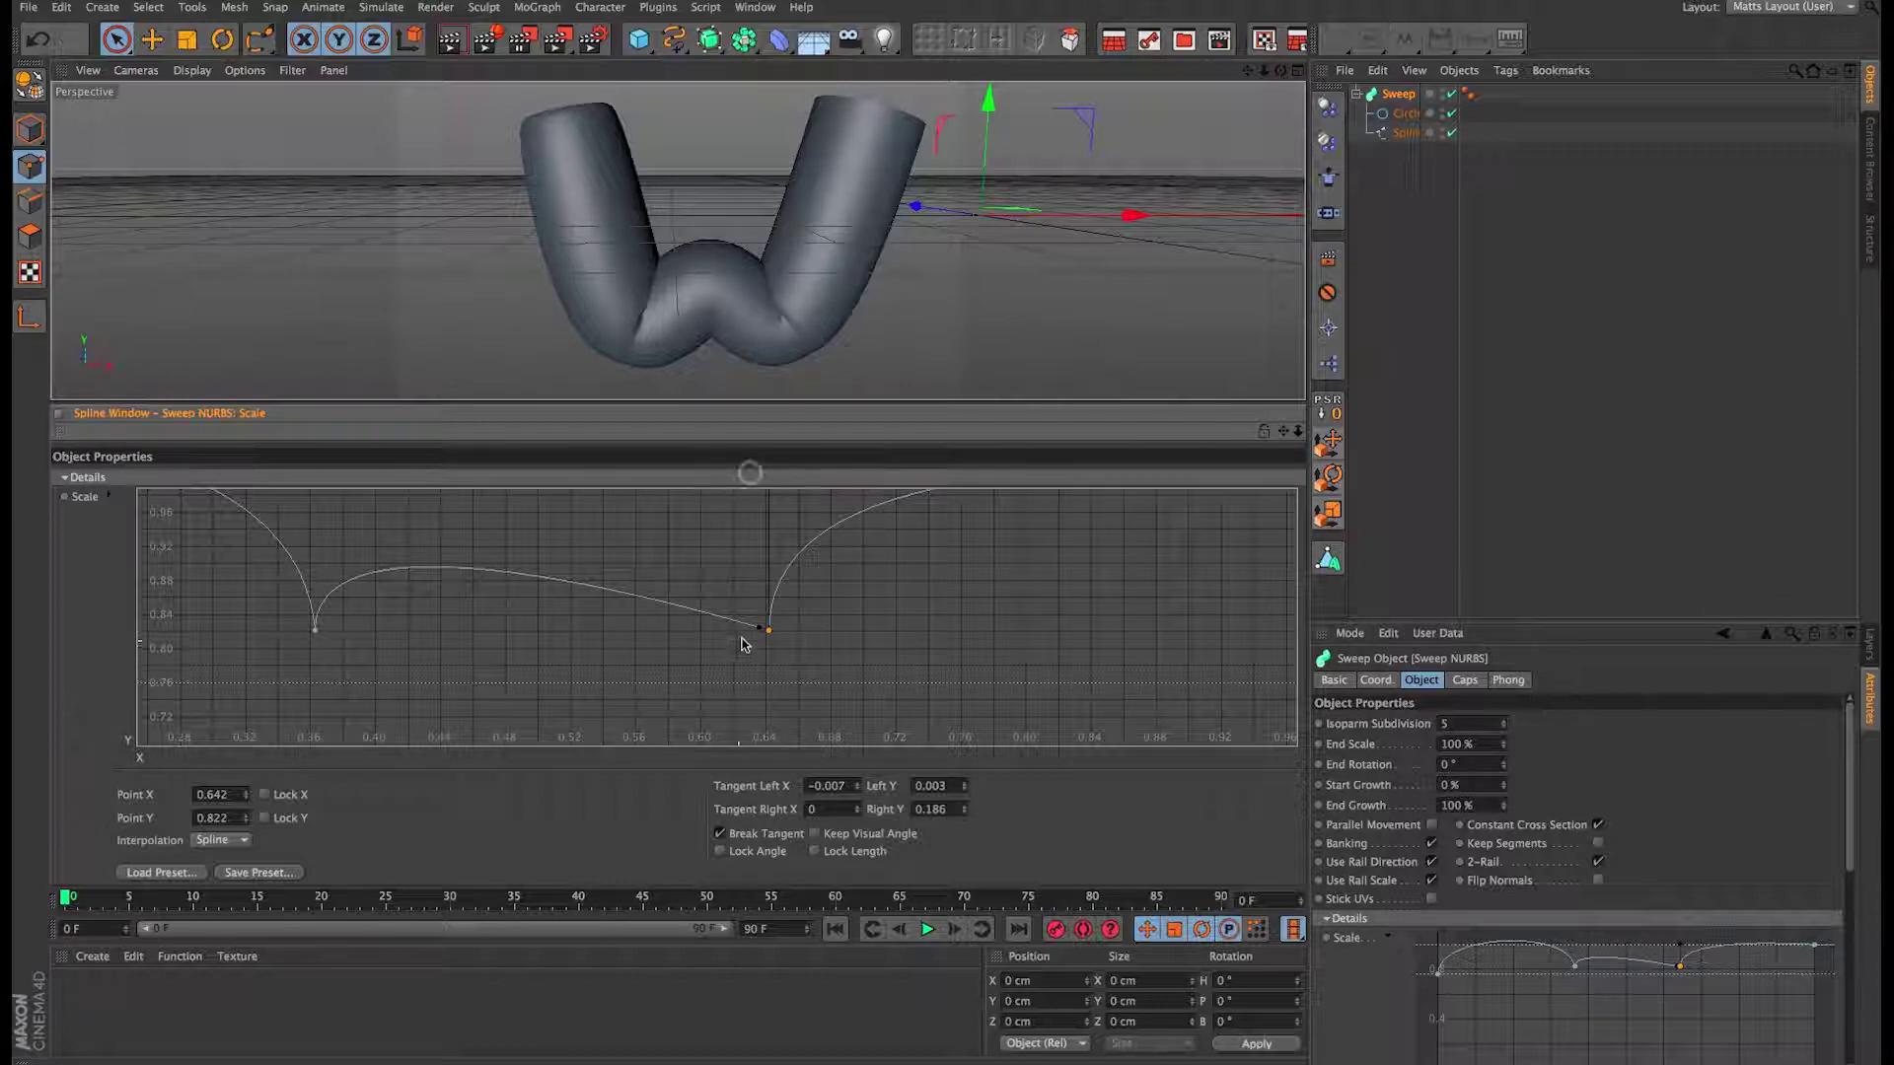
drag(760, 629, 774, 519)
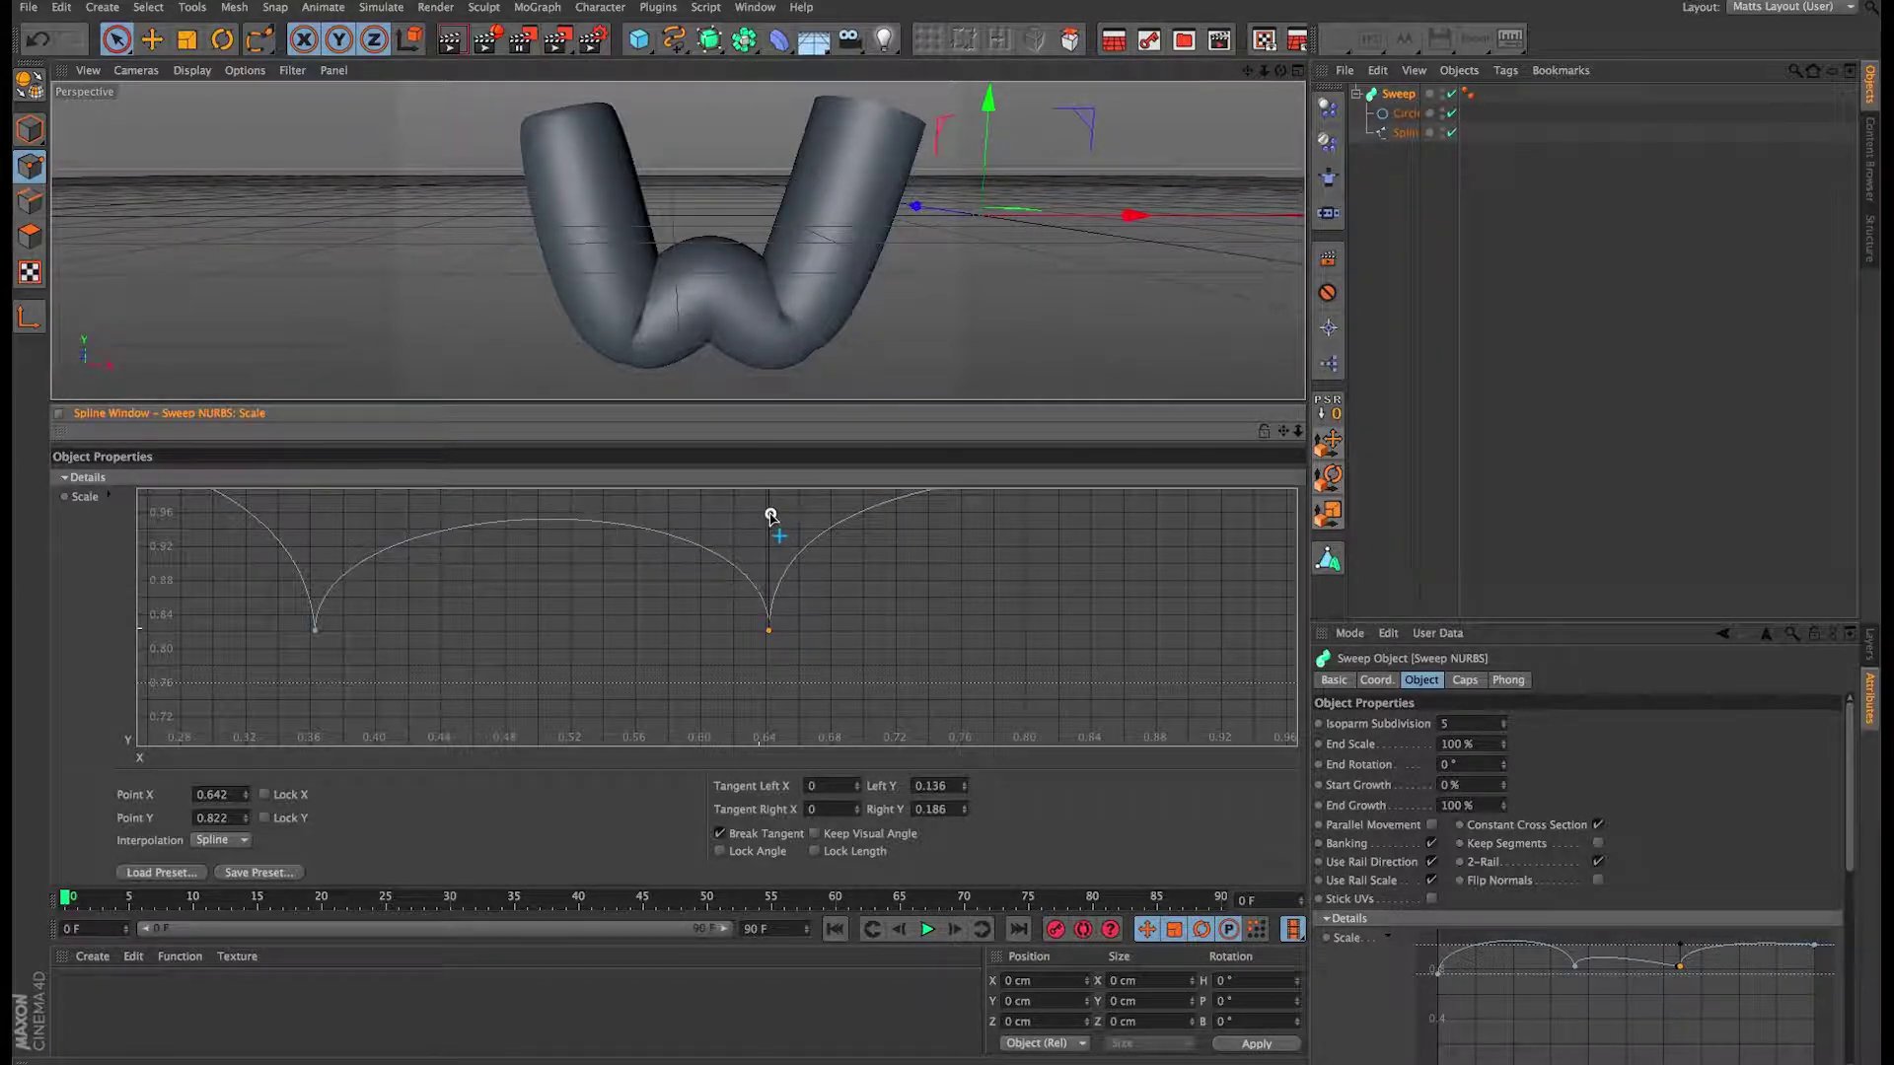
Step: Move the second crease point to about X 0.629, Y 0.813 and lengthen its vertical tangents to about Y 0.196 left and Y 0.221 right
alt+right_drag(945, 530, 946, 525)
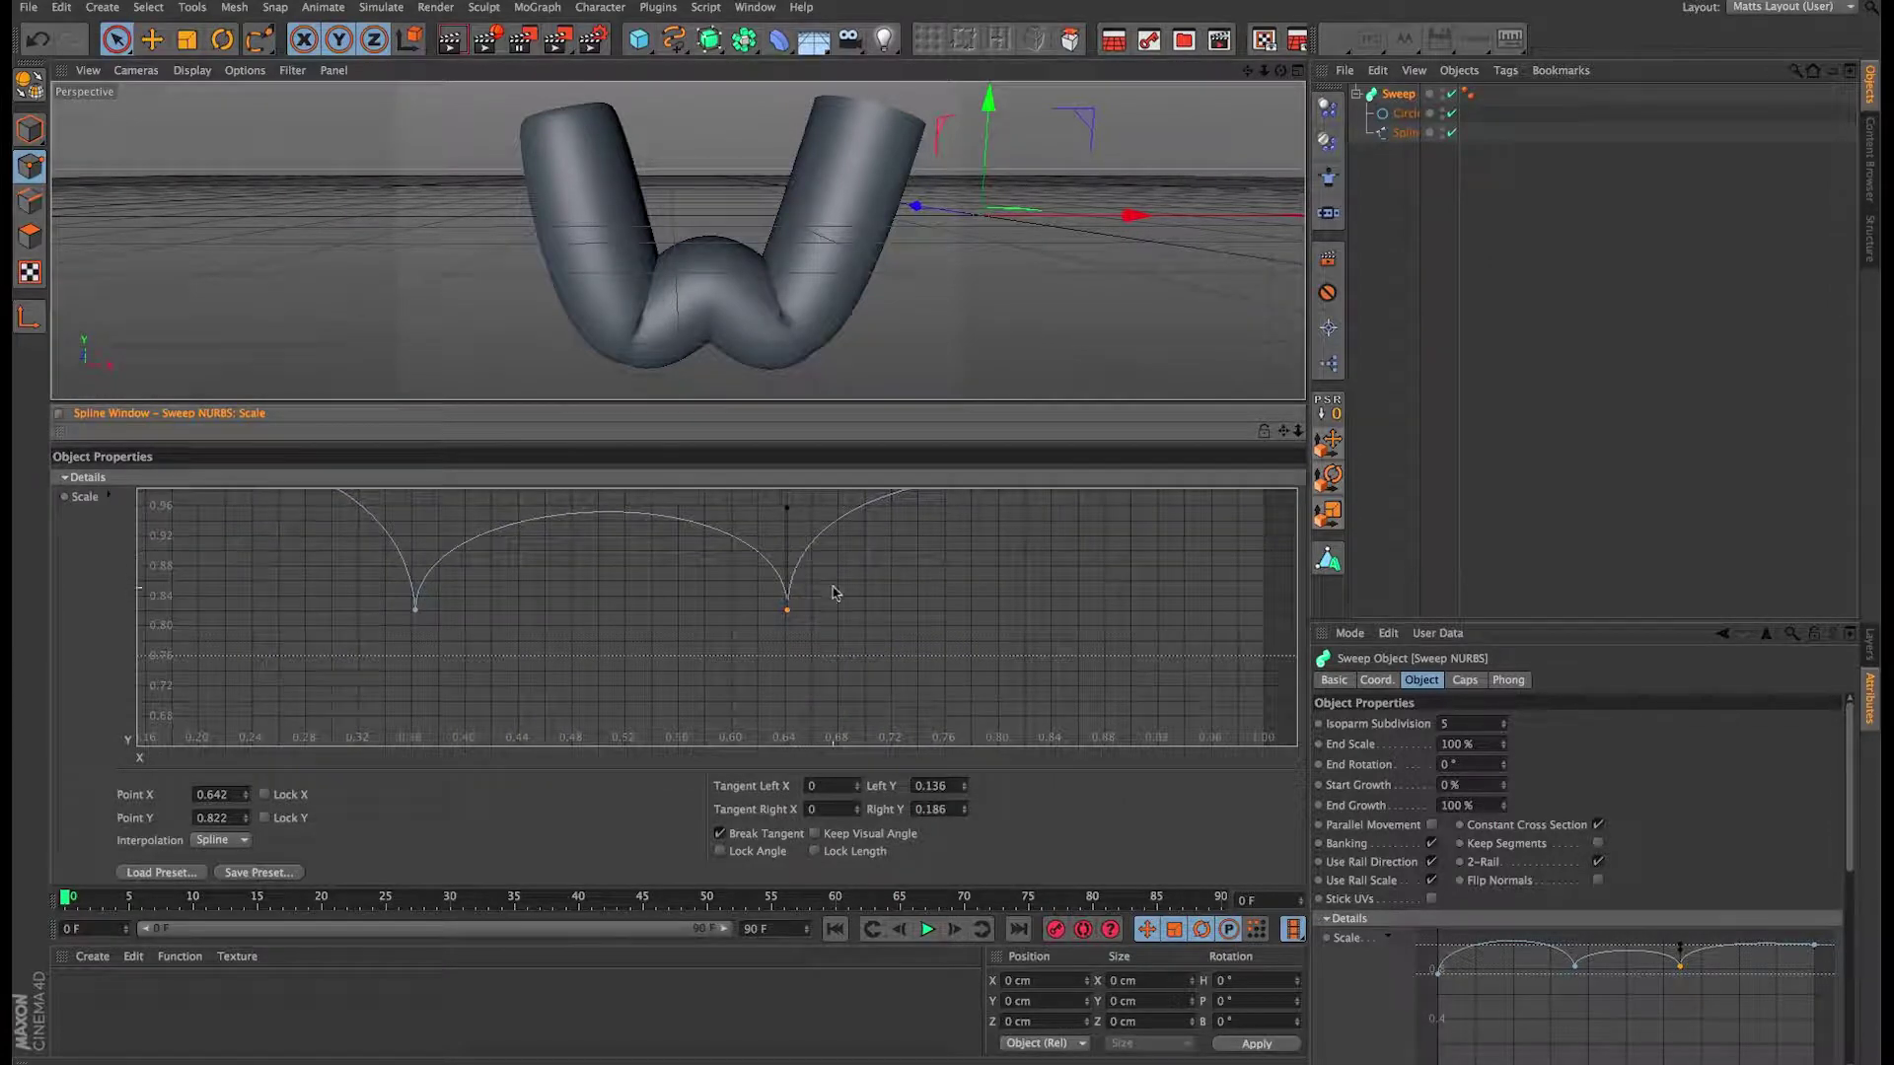
alt+middle_drag(947, 525, 927, 557)
mouse_move(768, 543)
mouse_down()
mouse_move(782, 532)
mouse_move(726, 536)
mouse_move(795, 541)
mouse_move(782, 524)
mouse_up()
drag(767, 646, 749, 651)
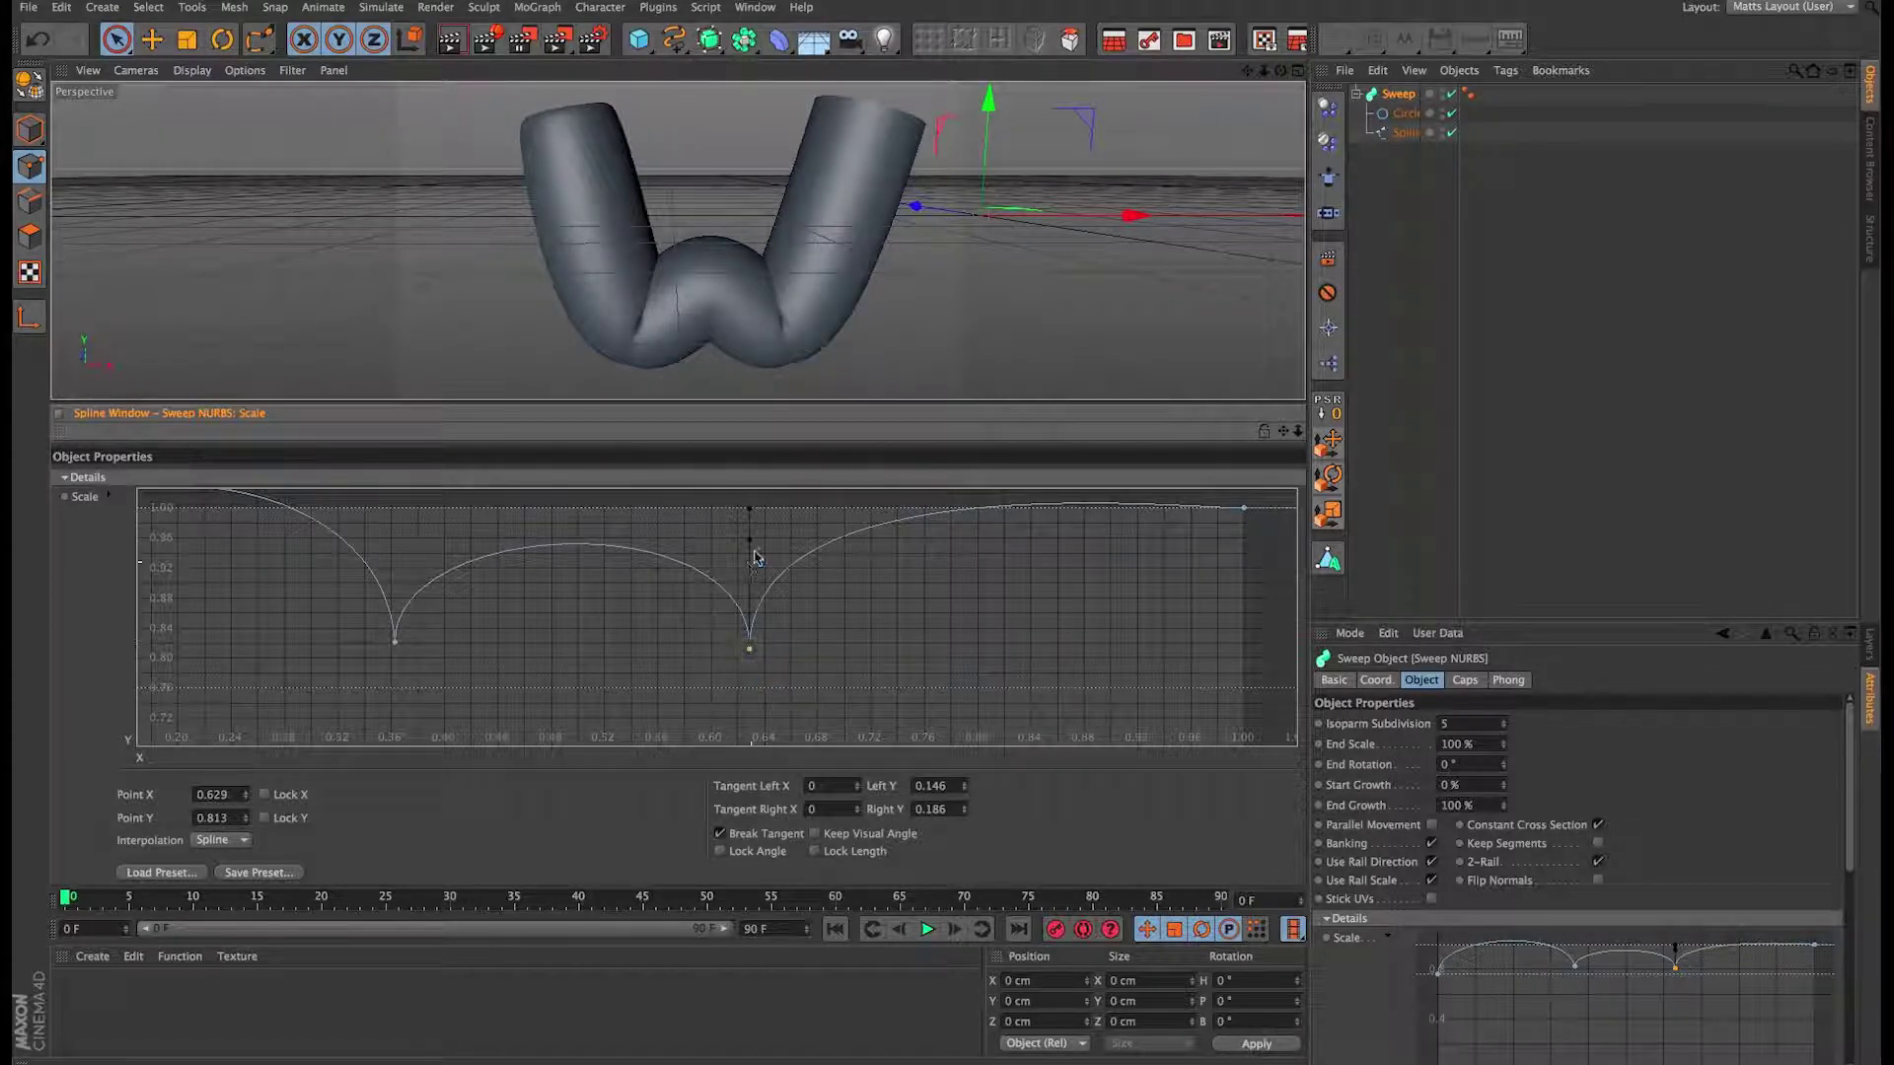
drag(752, 539, 735, 477)
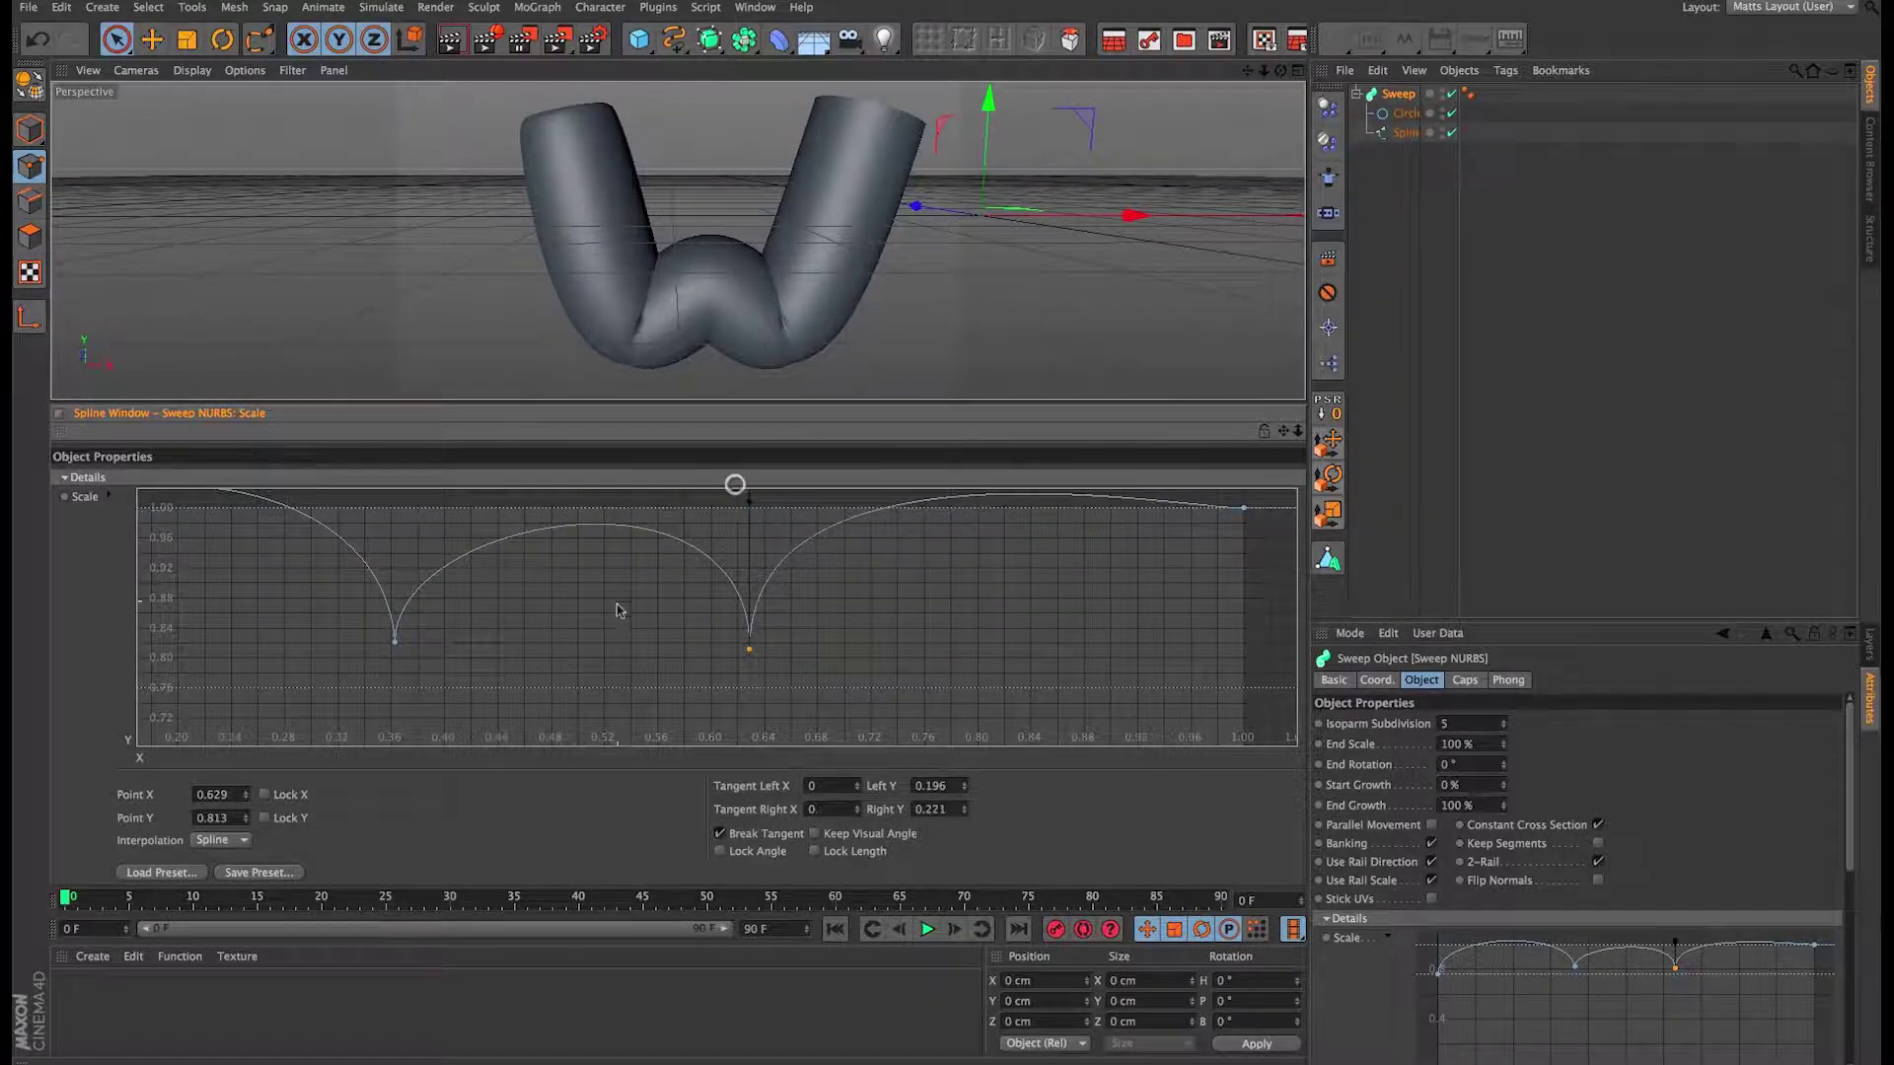
Step: Lower the Scale curve's end point to Y 0.76 and pull its left tangent up to about X -0.032, Y 0.257
scroll(943, 529, down, 2)
scroll(945, 525, down, 1)
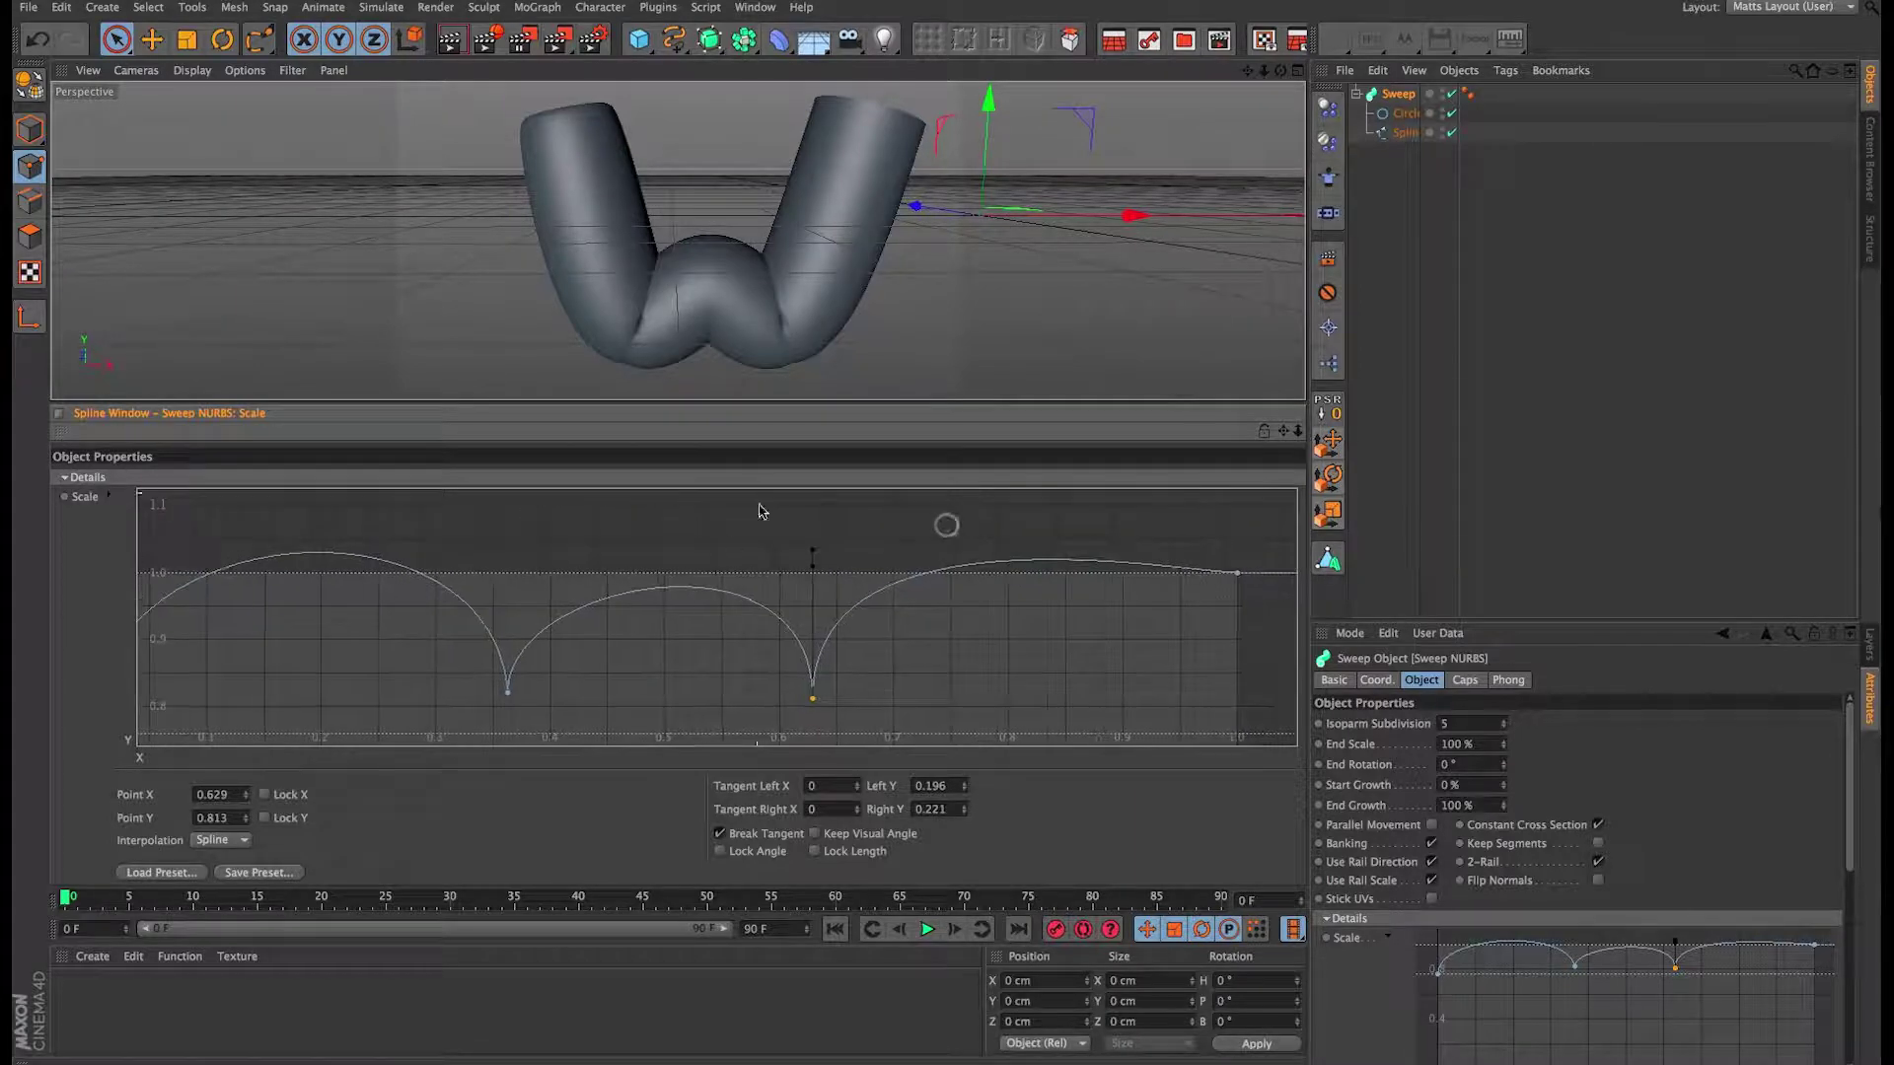
scroll(944, 524, down, 1)
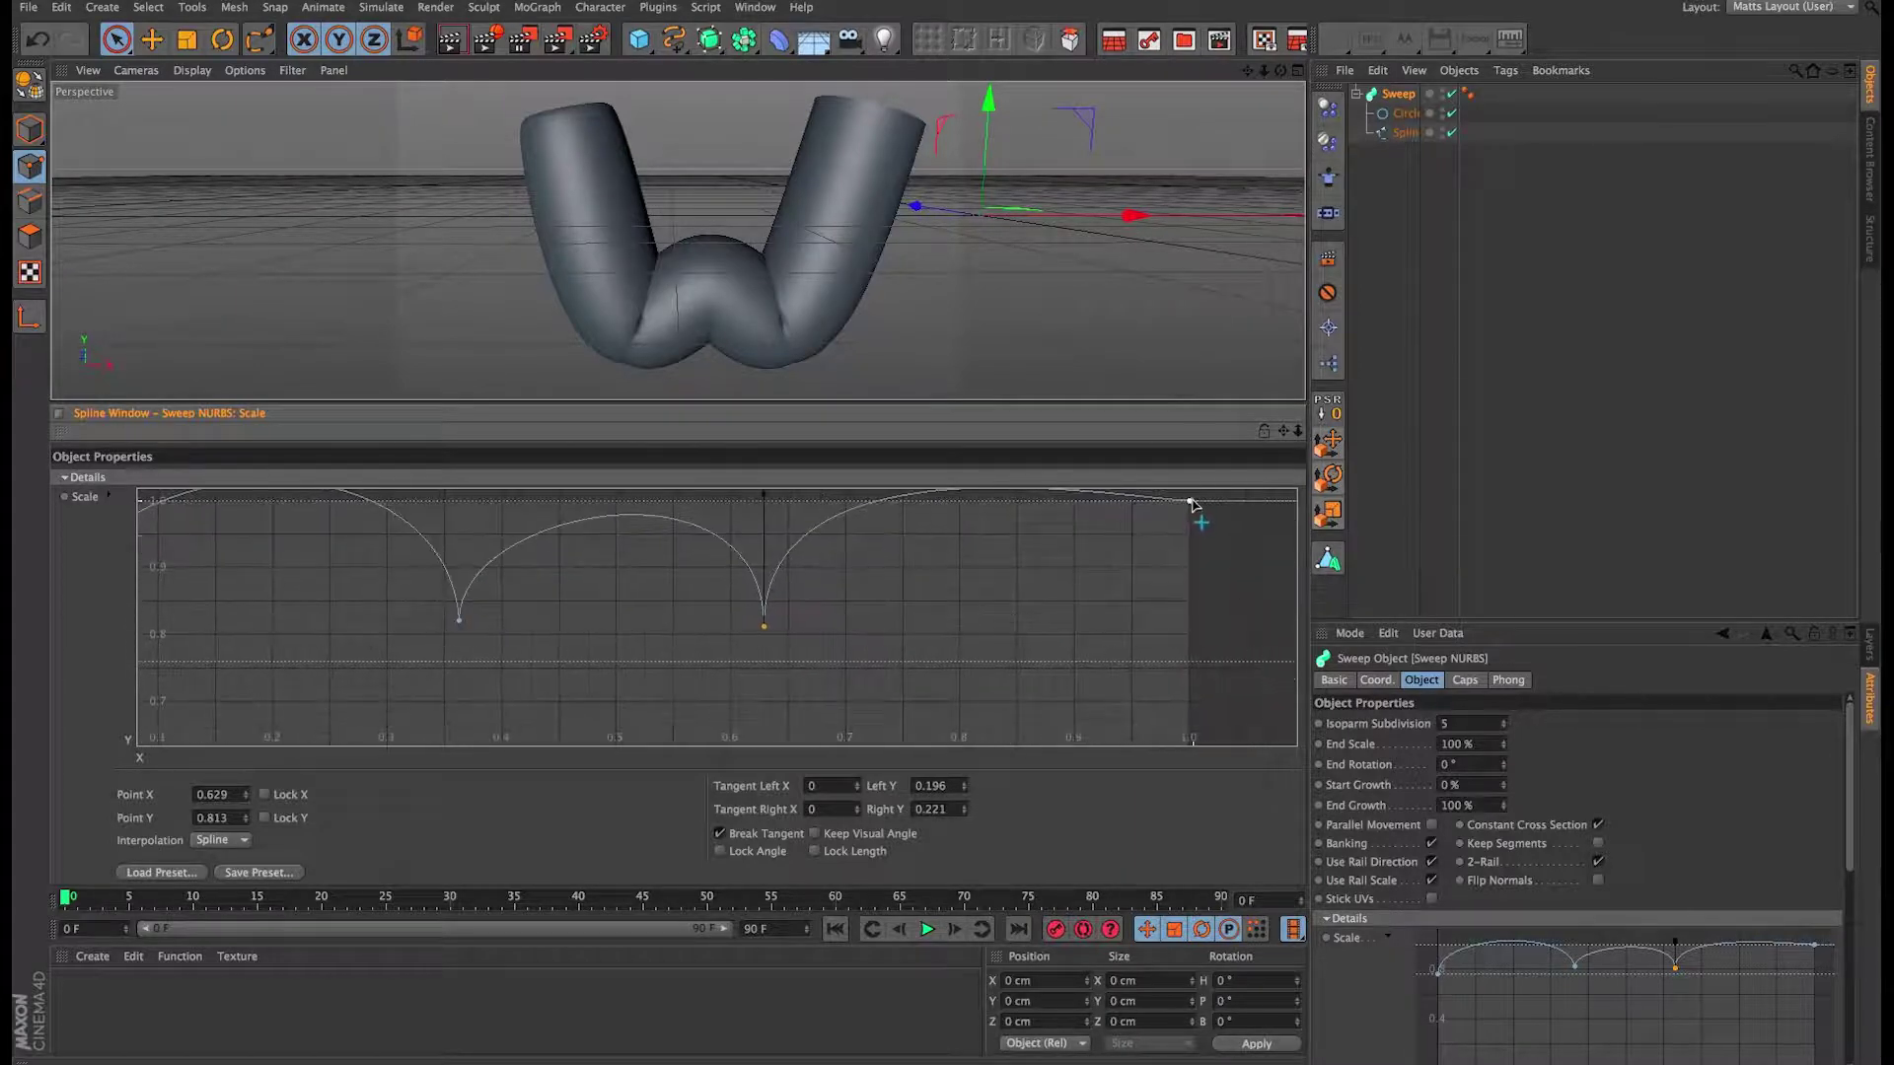
drag(1190, 502, 1228, 632)
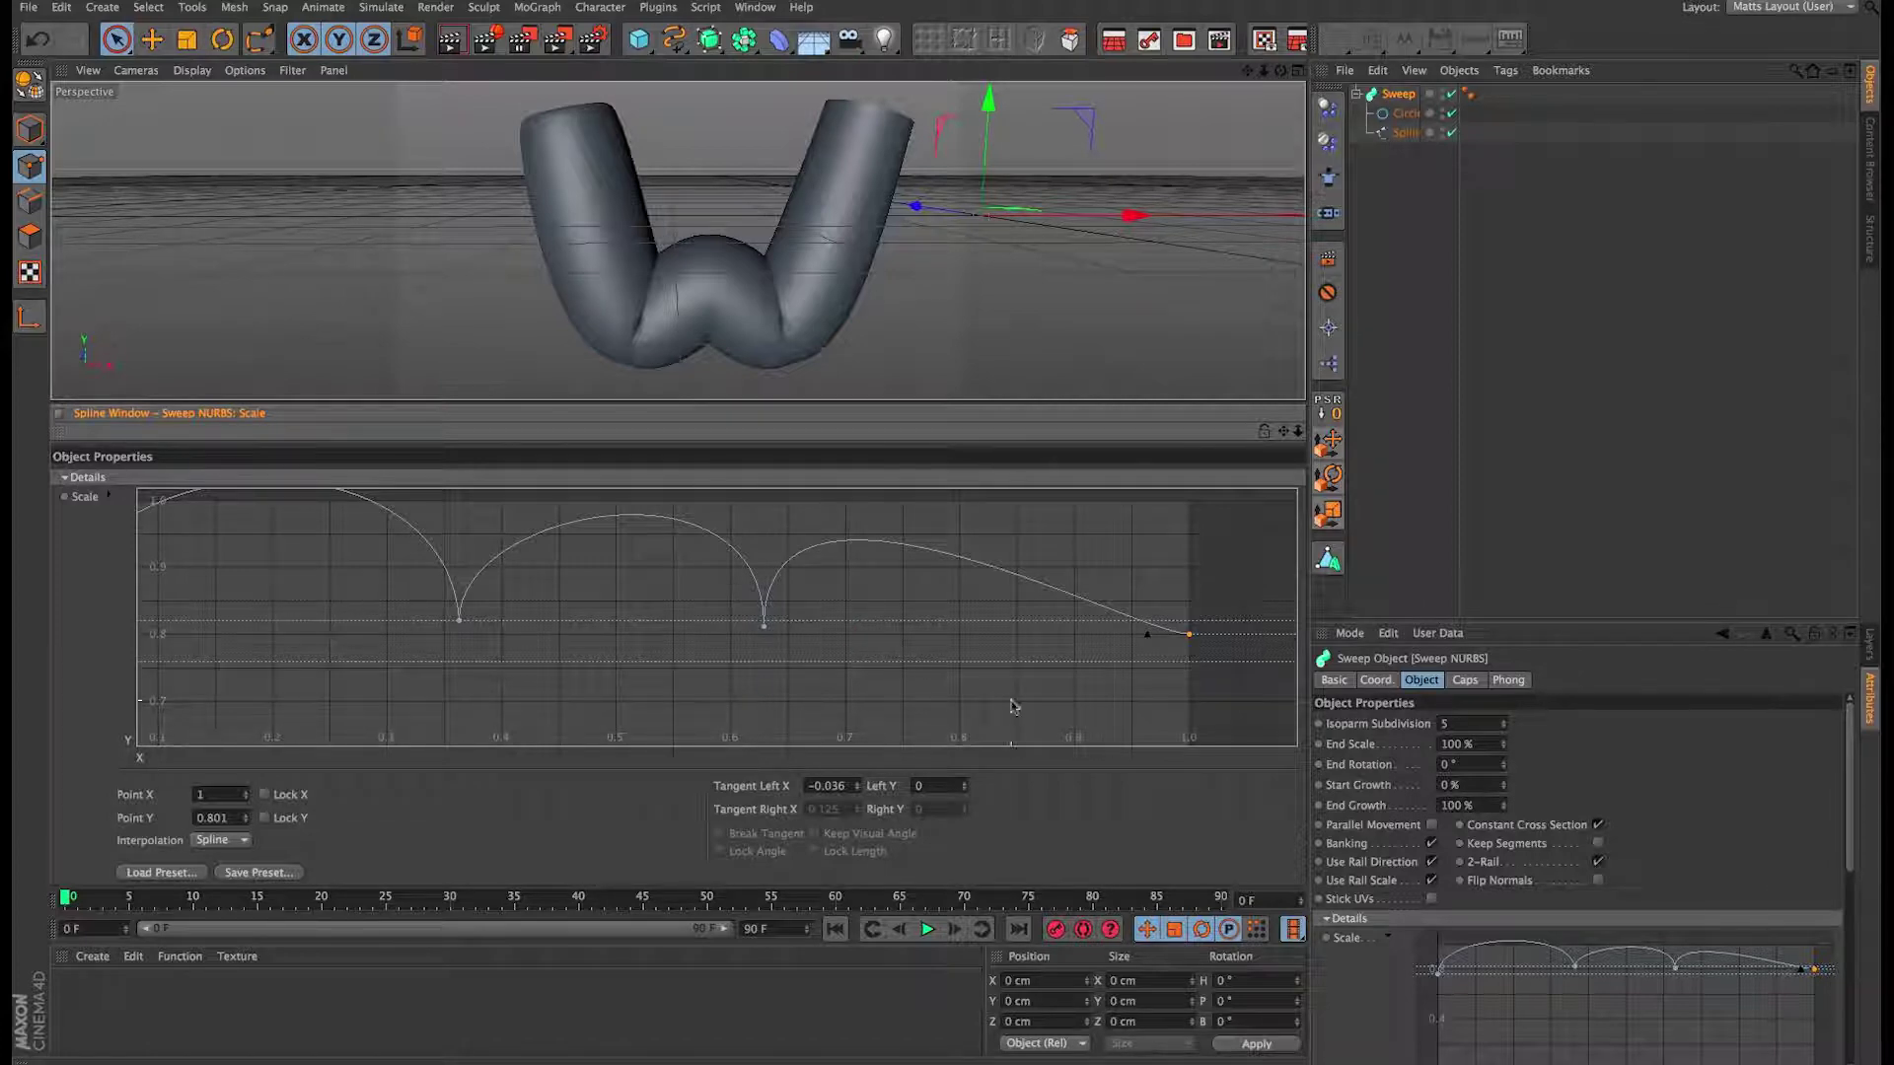
drag(1189, 634, 1139, 530)
mouse_move(1143, 525)
mouse_down()
mouse_move(1171, 514)
mouse_move(1153, 491)
mouse_up()
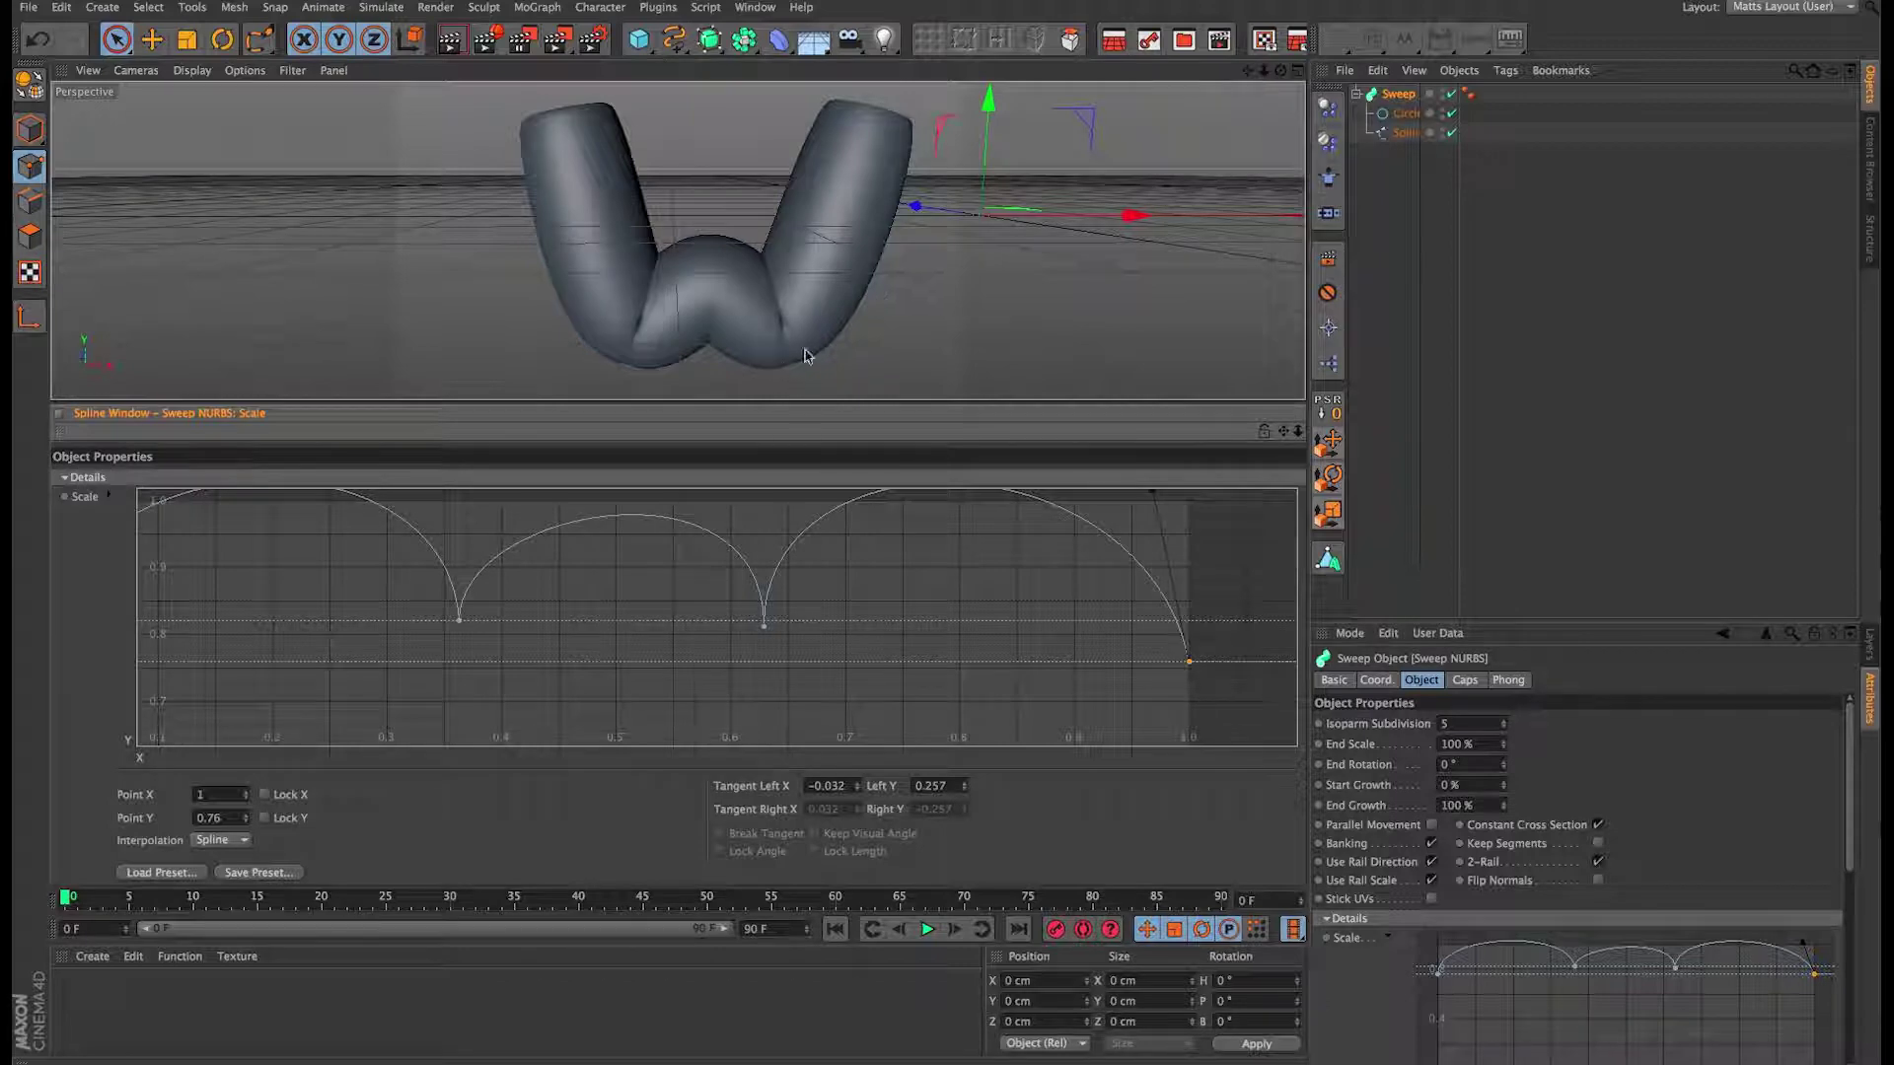
Step: Lengthen the first crease point's right tangent to about Y 0.147
alt+drag(805, 355, 763, 315)
scroll(852, 612, down, 5)
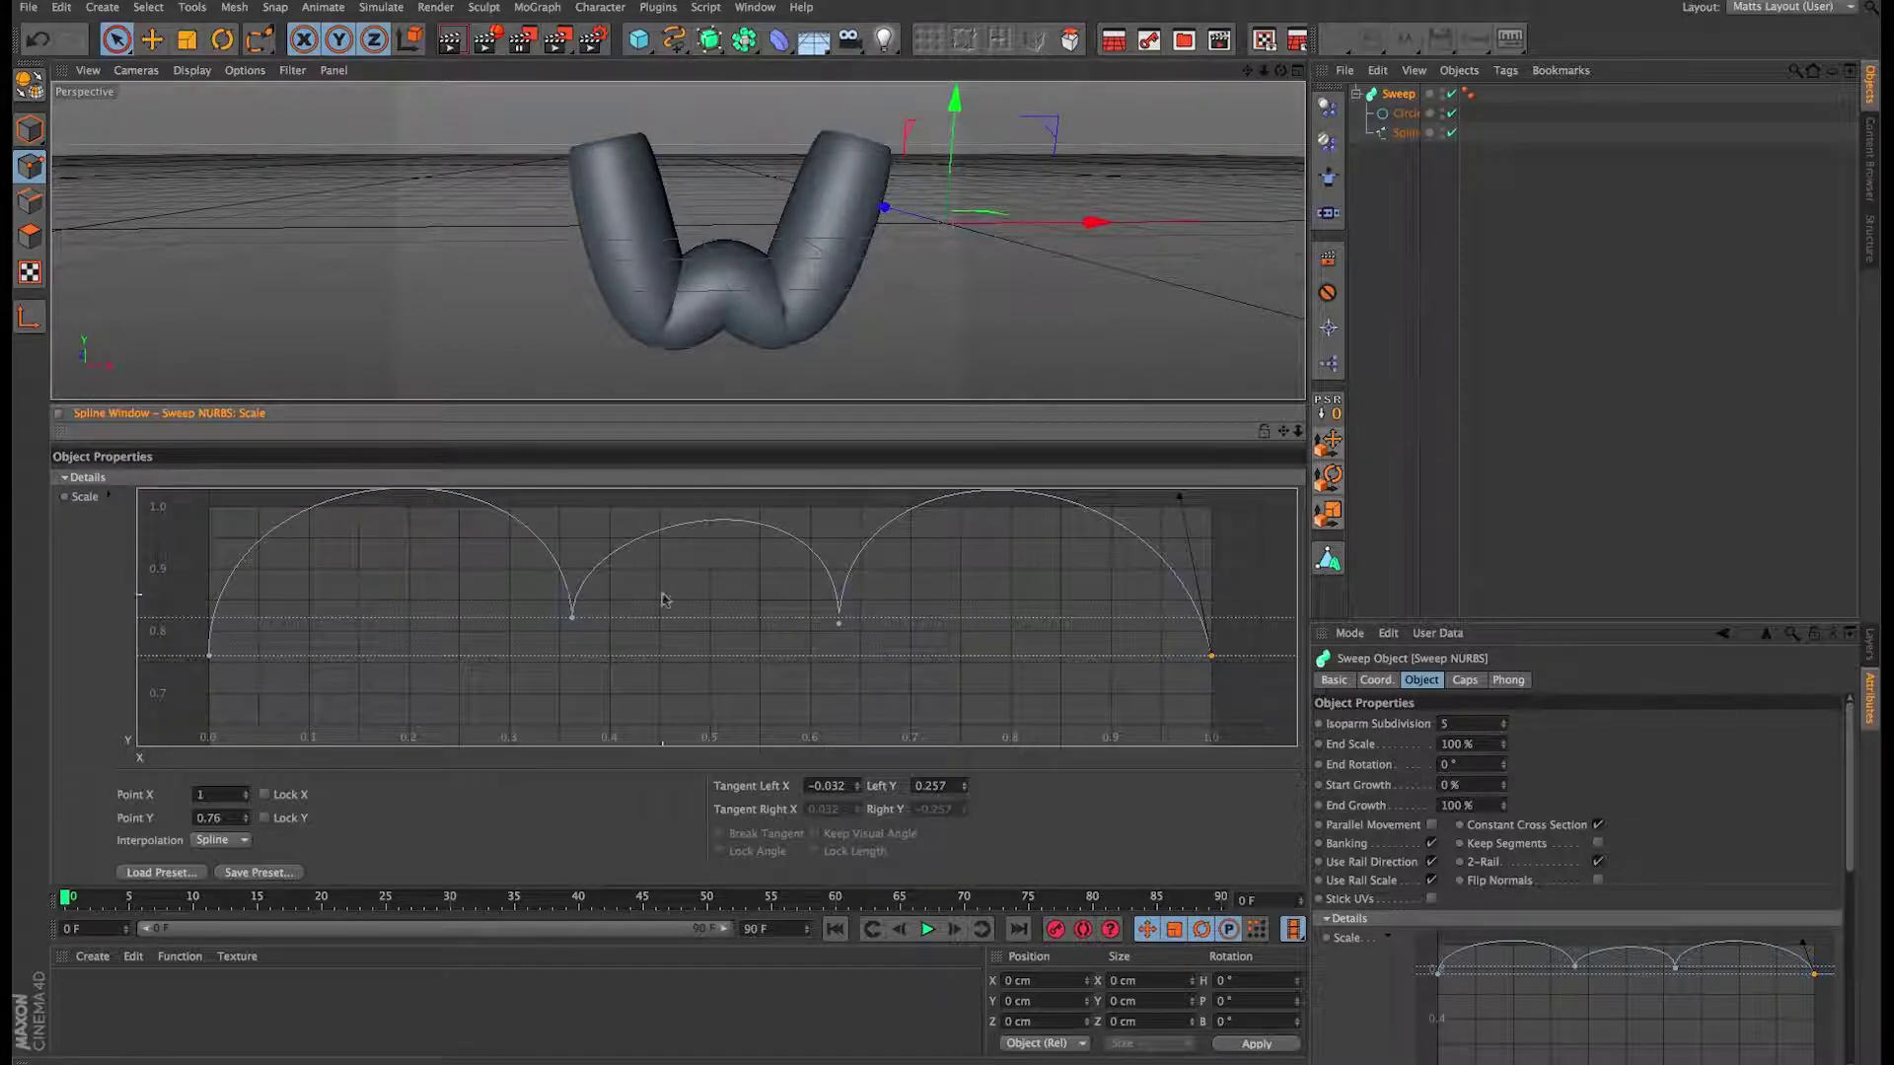
click(839, 623)
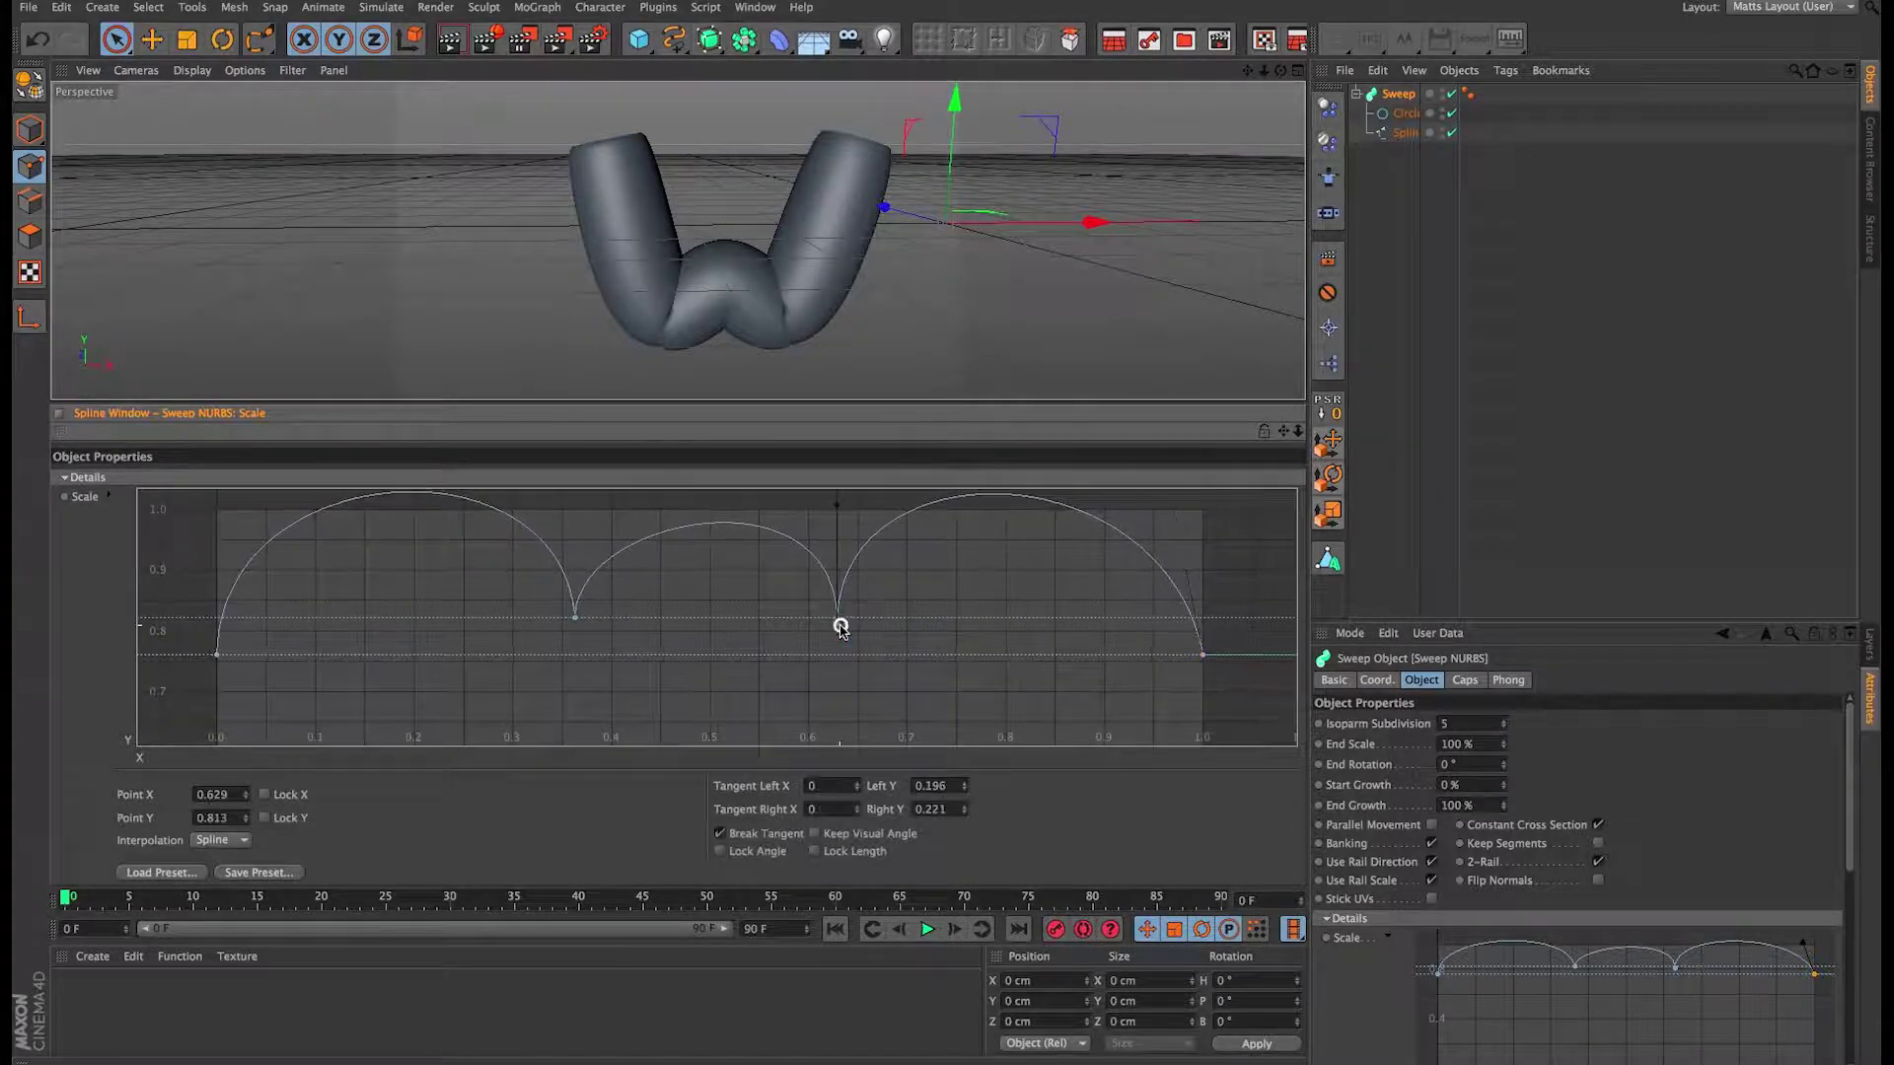
click(574, 617)
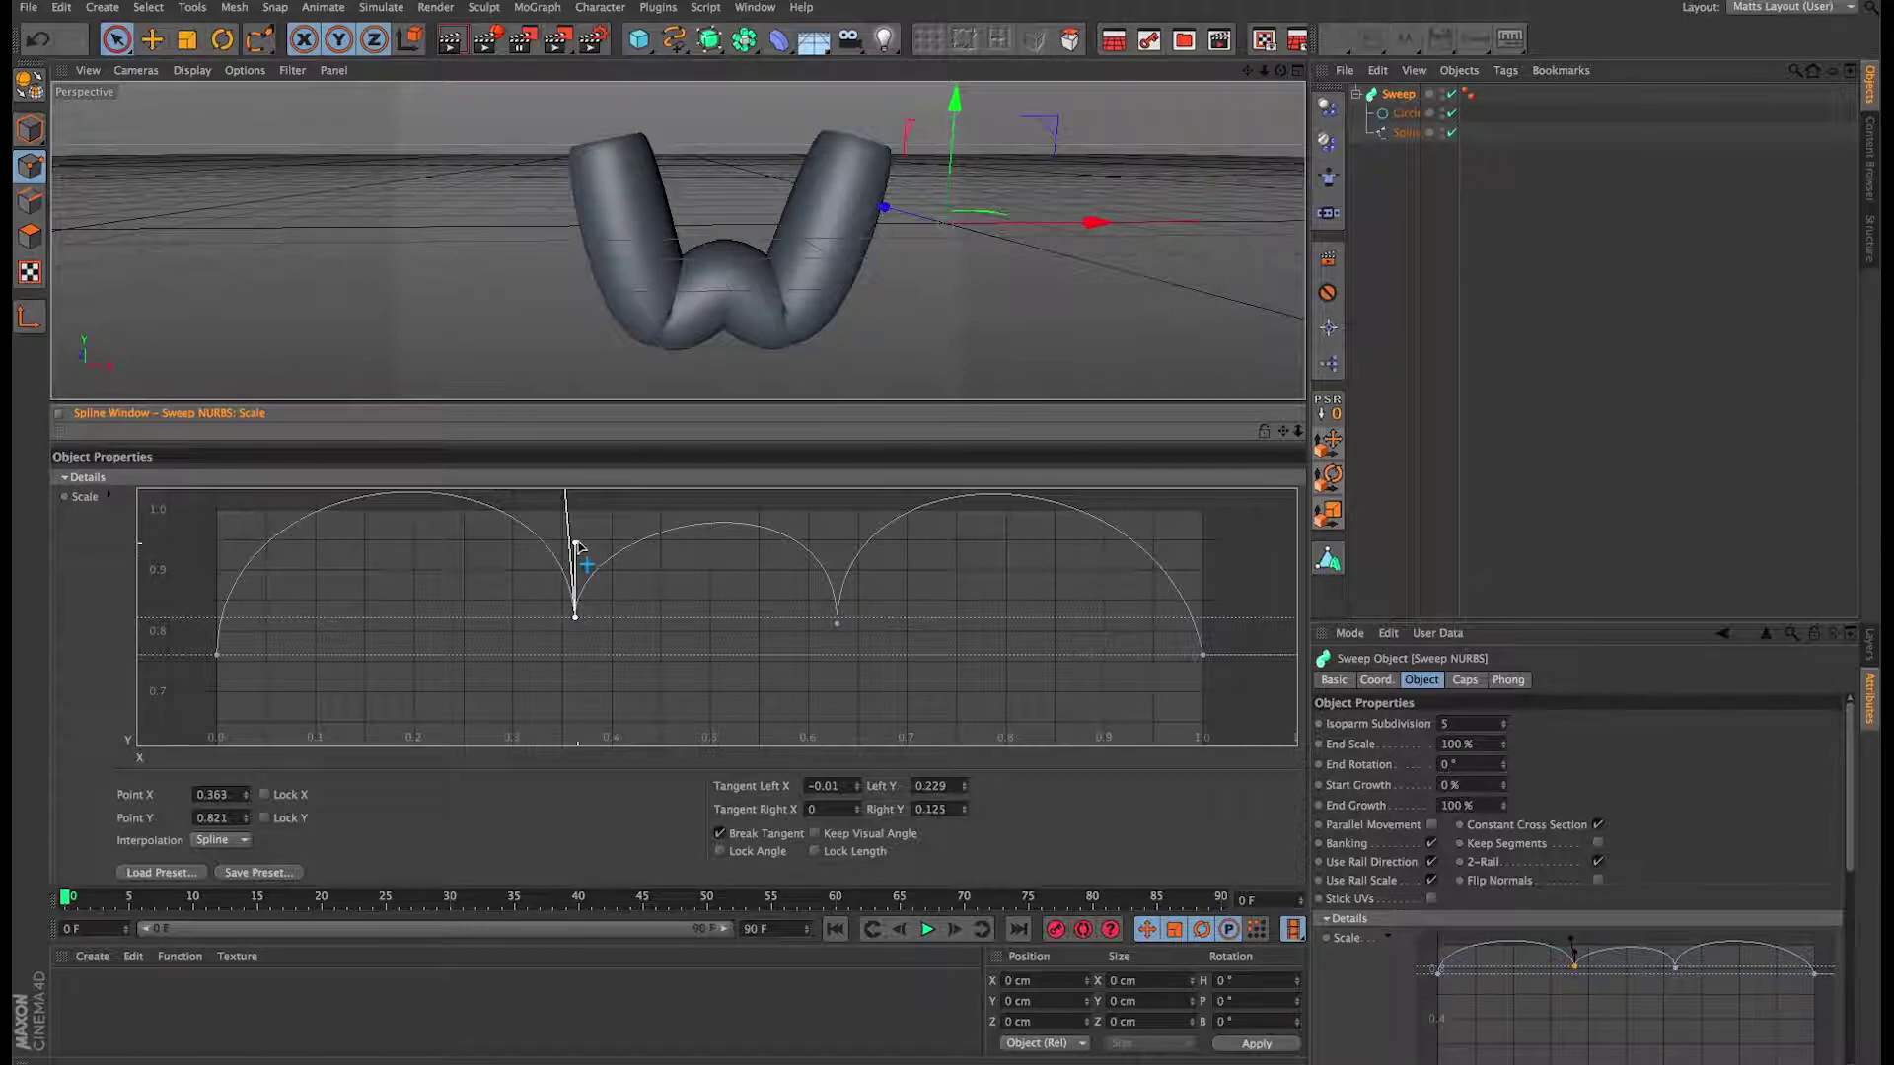
drag(569, 538, 562, 524)
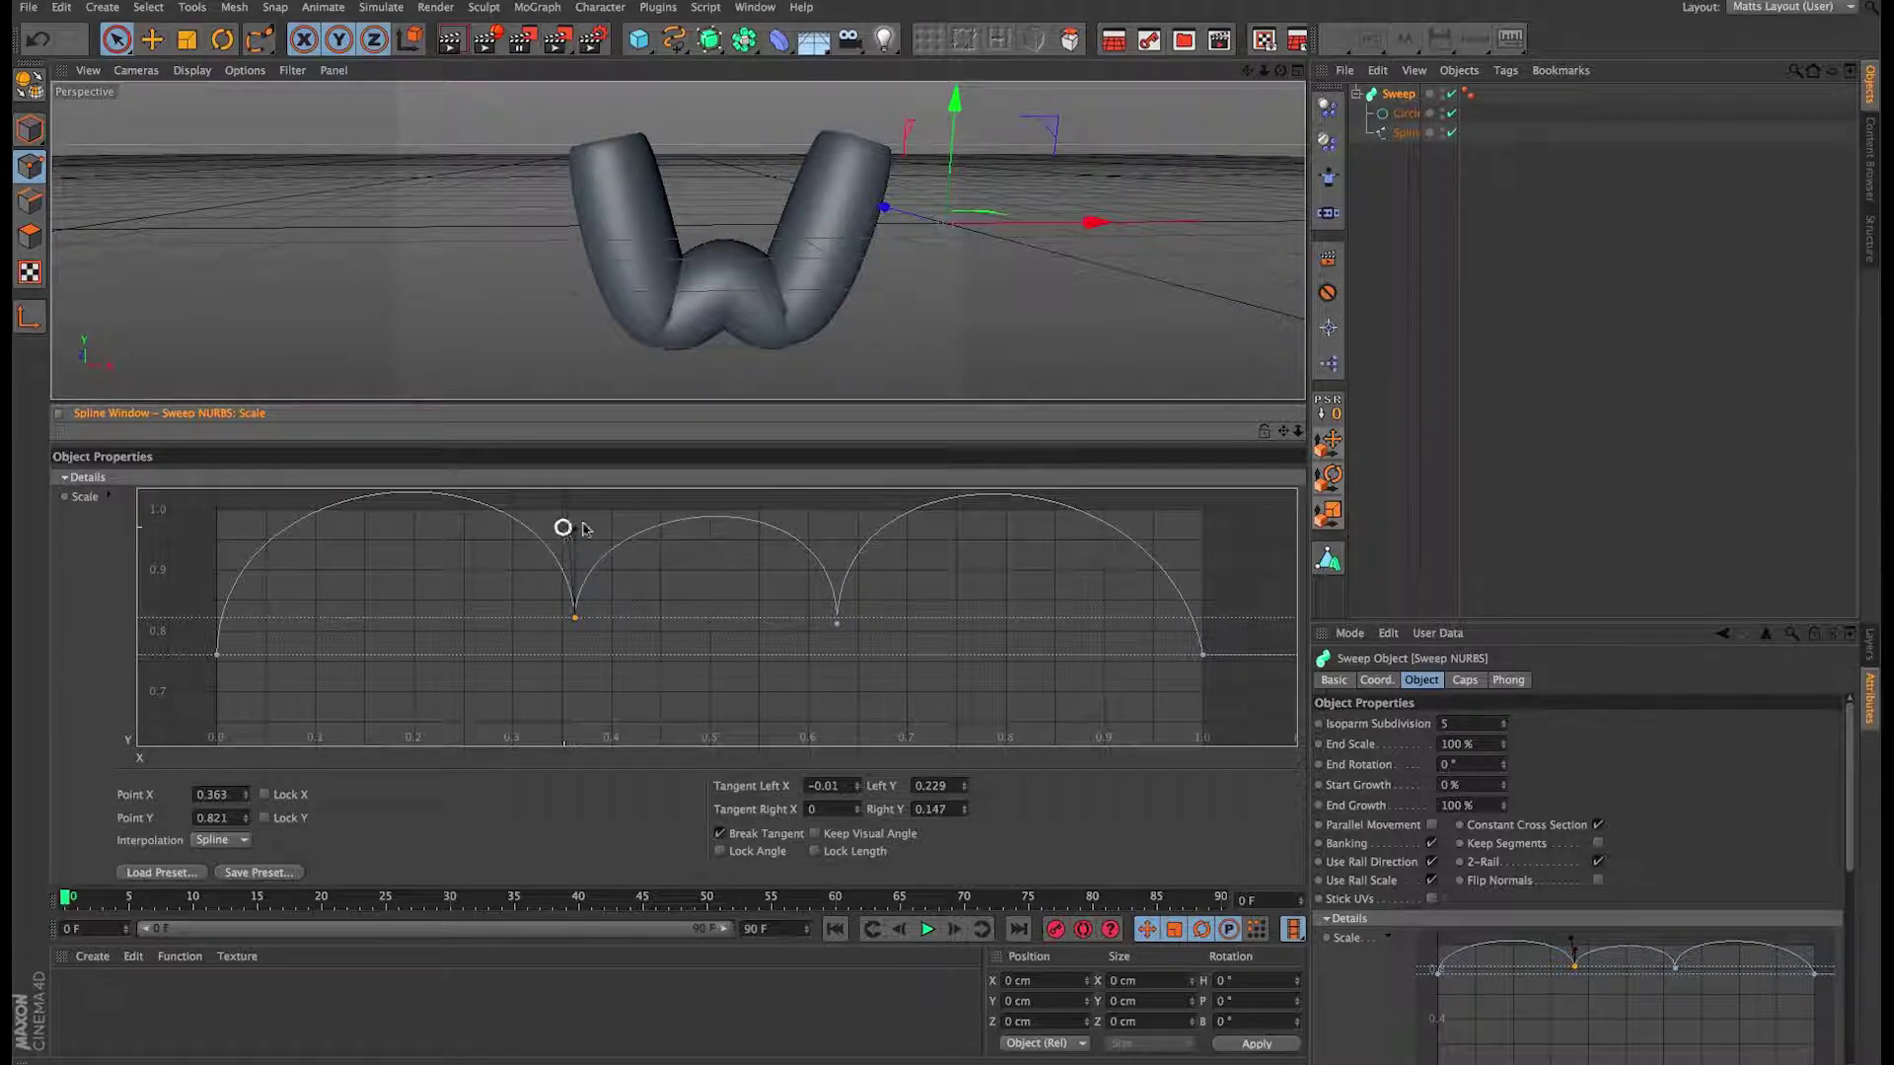
Step: Change both the start and end caps of the Sweep NURBS to Fillet Cap
alt+drag(783, 254, 760, 198)
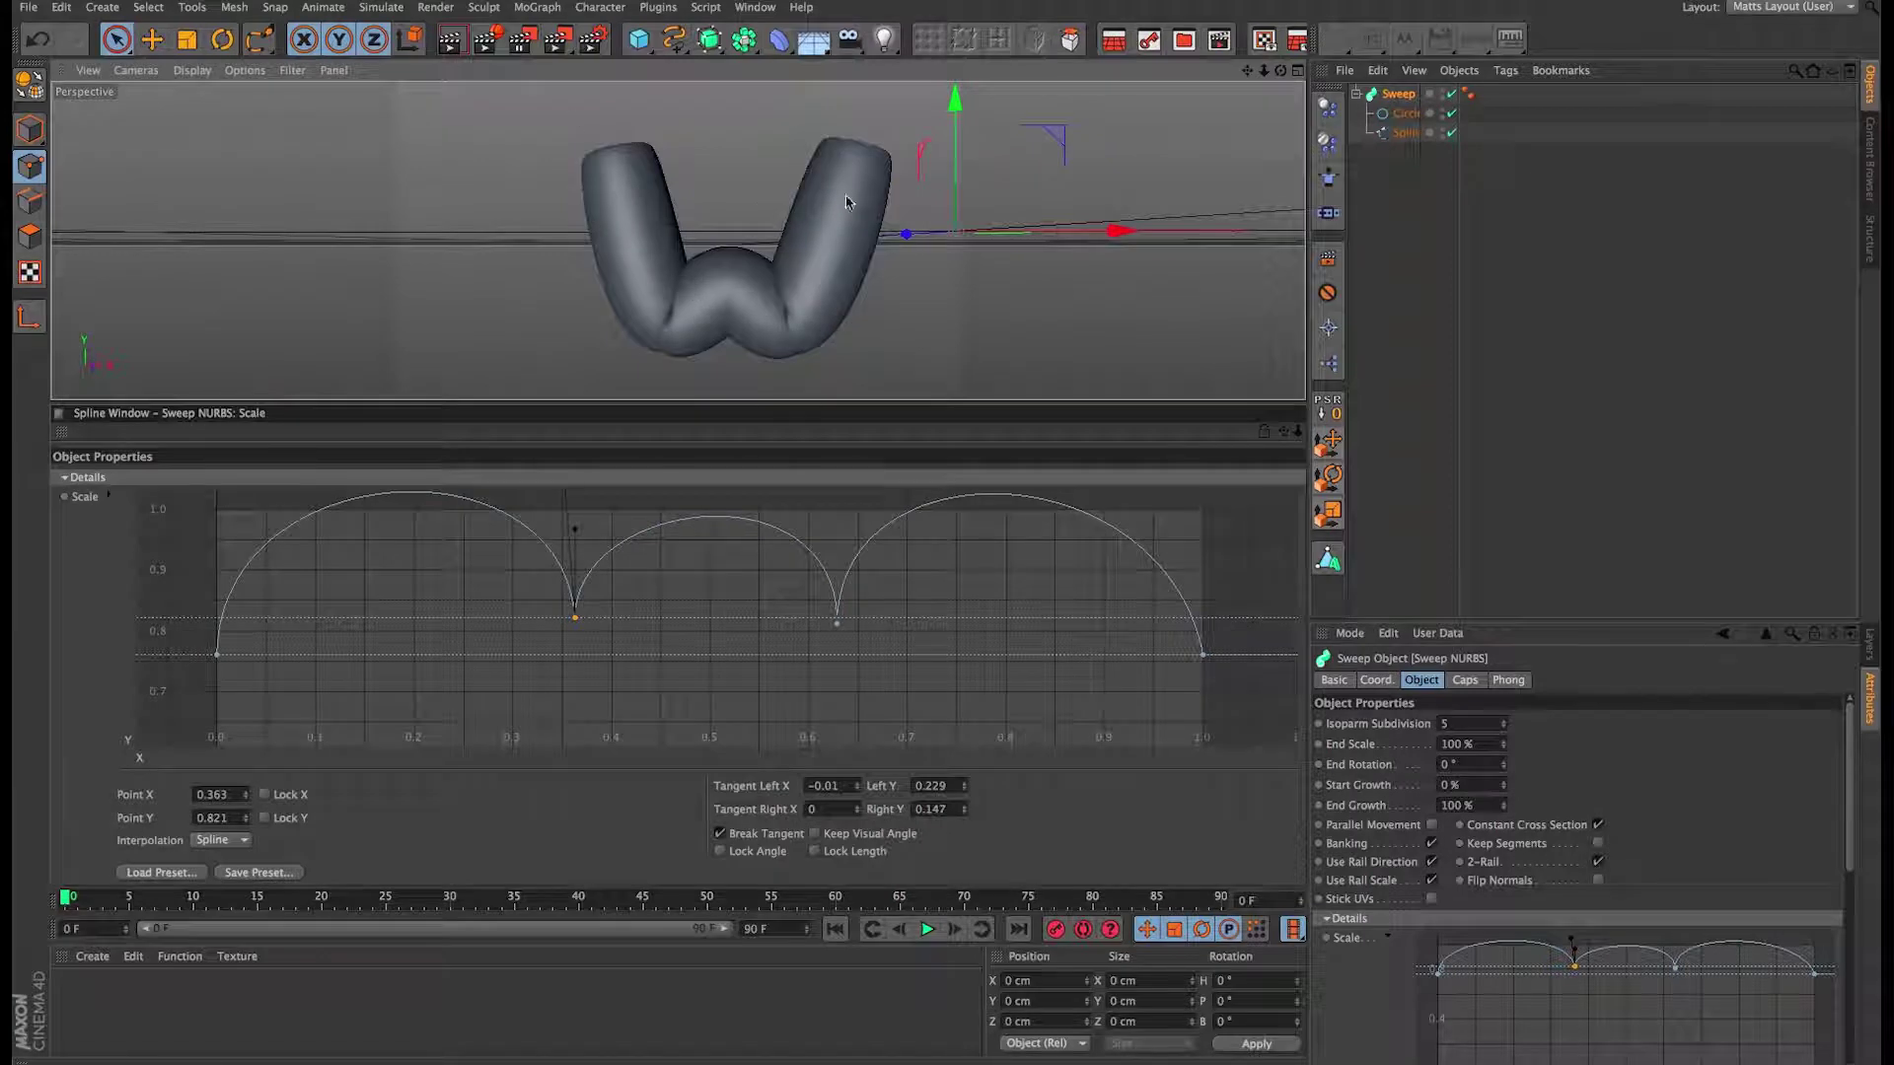
alt+drag(842, 278, 873, 311)
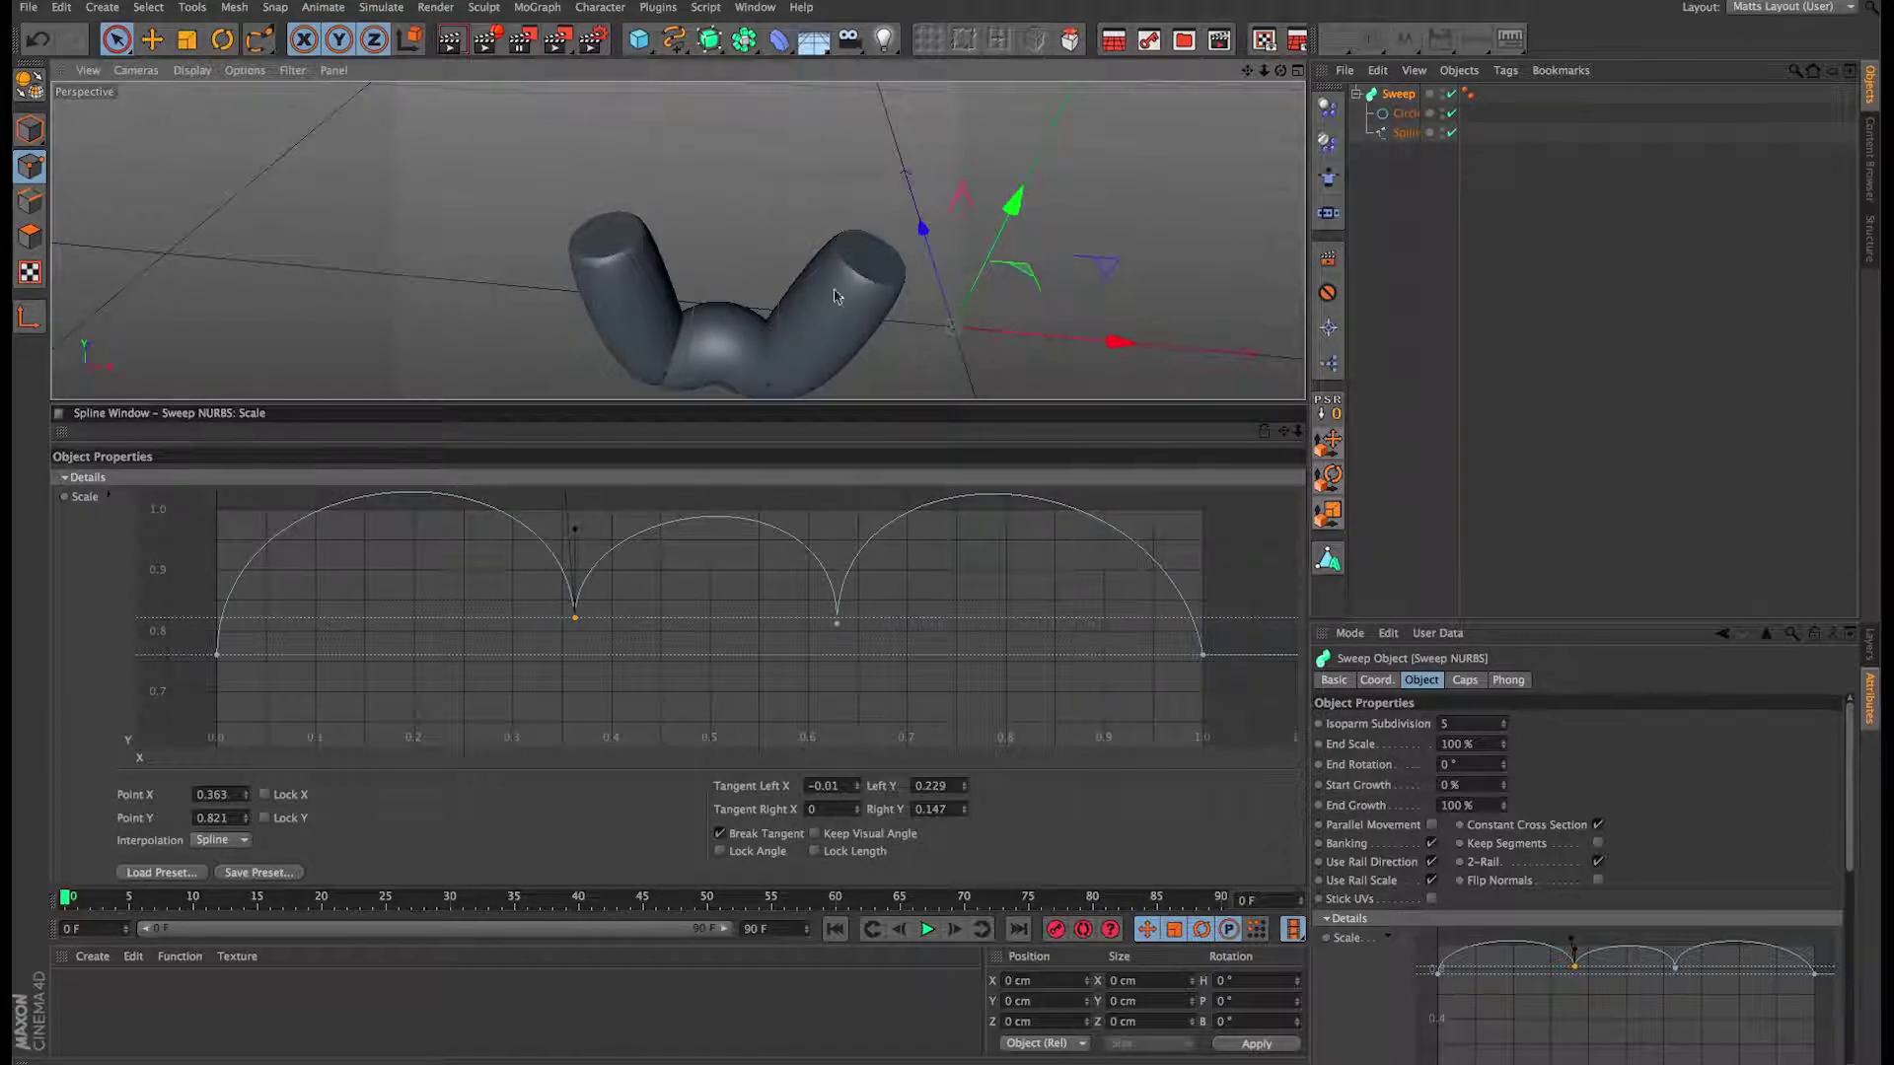
alt+drag(878, 294, 885, 253)
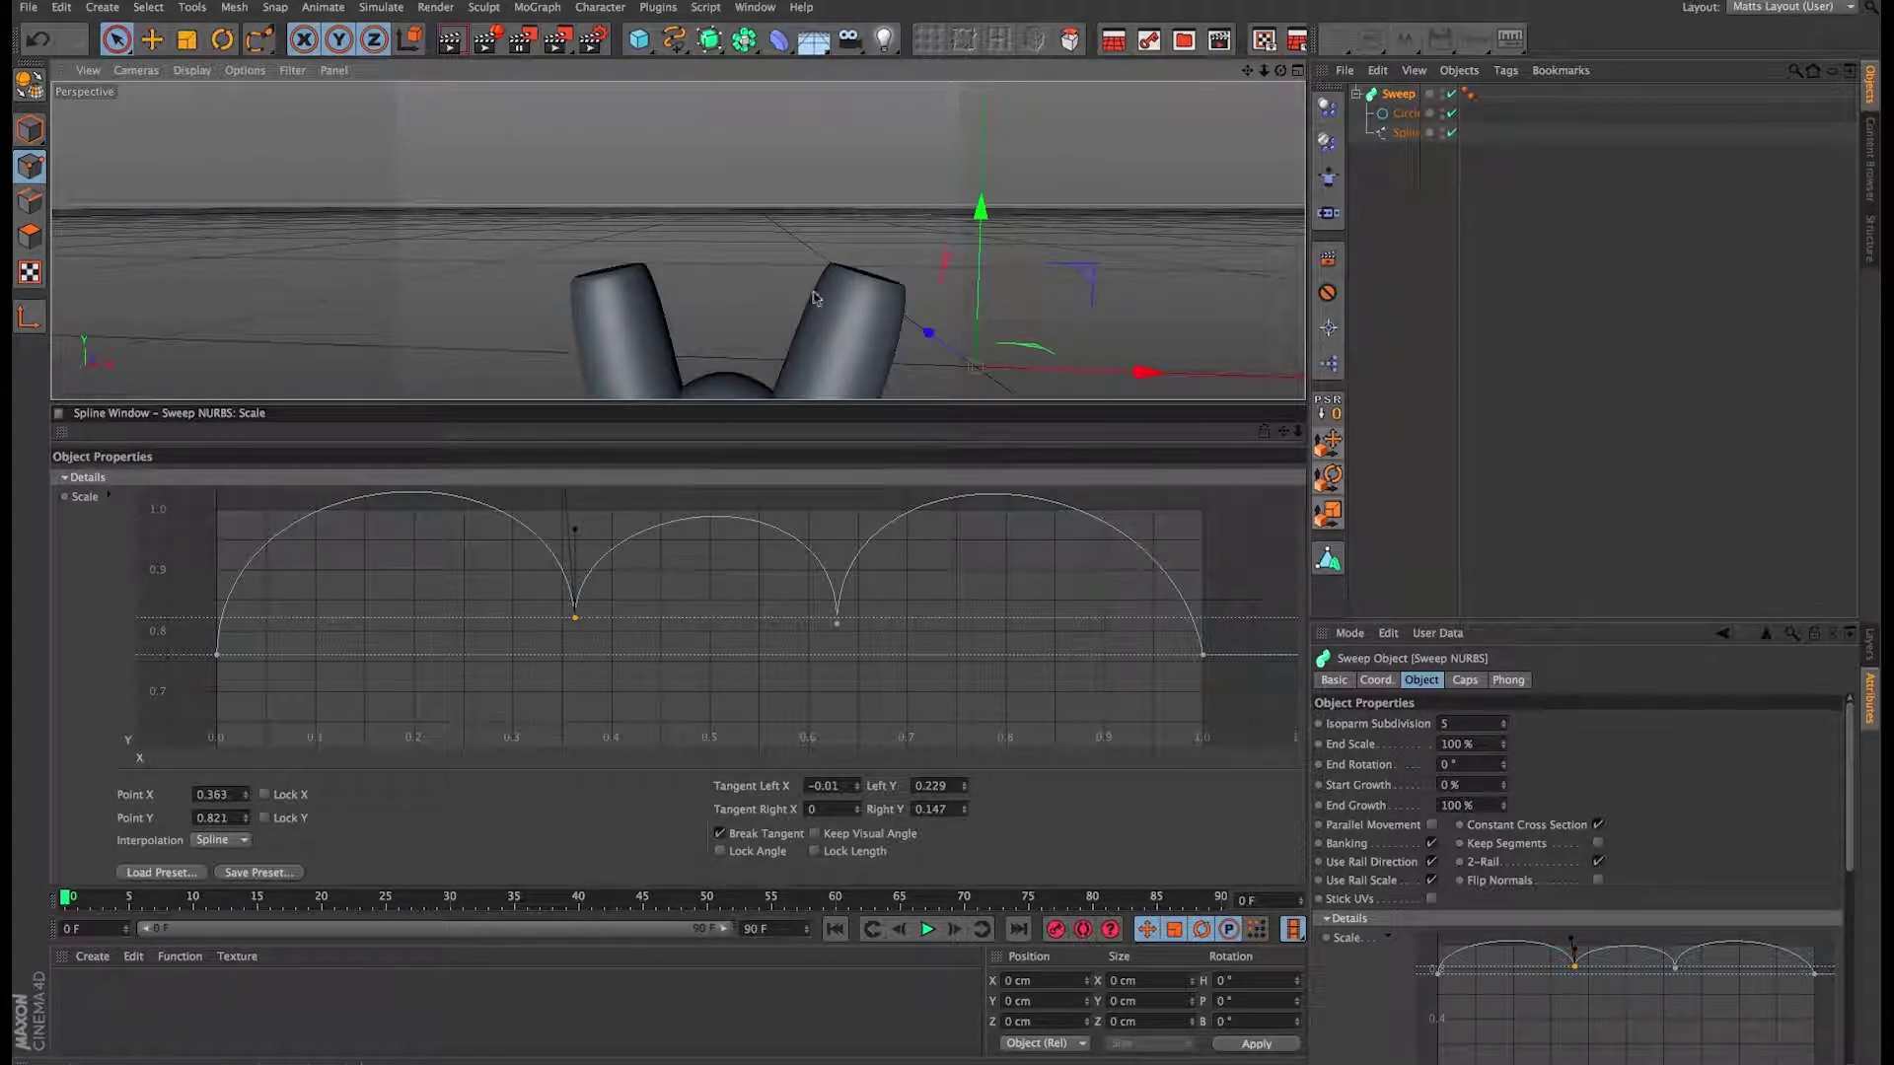
click(217, 656)
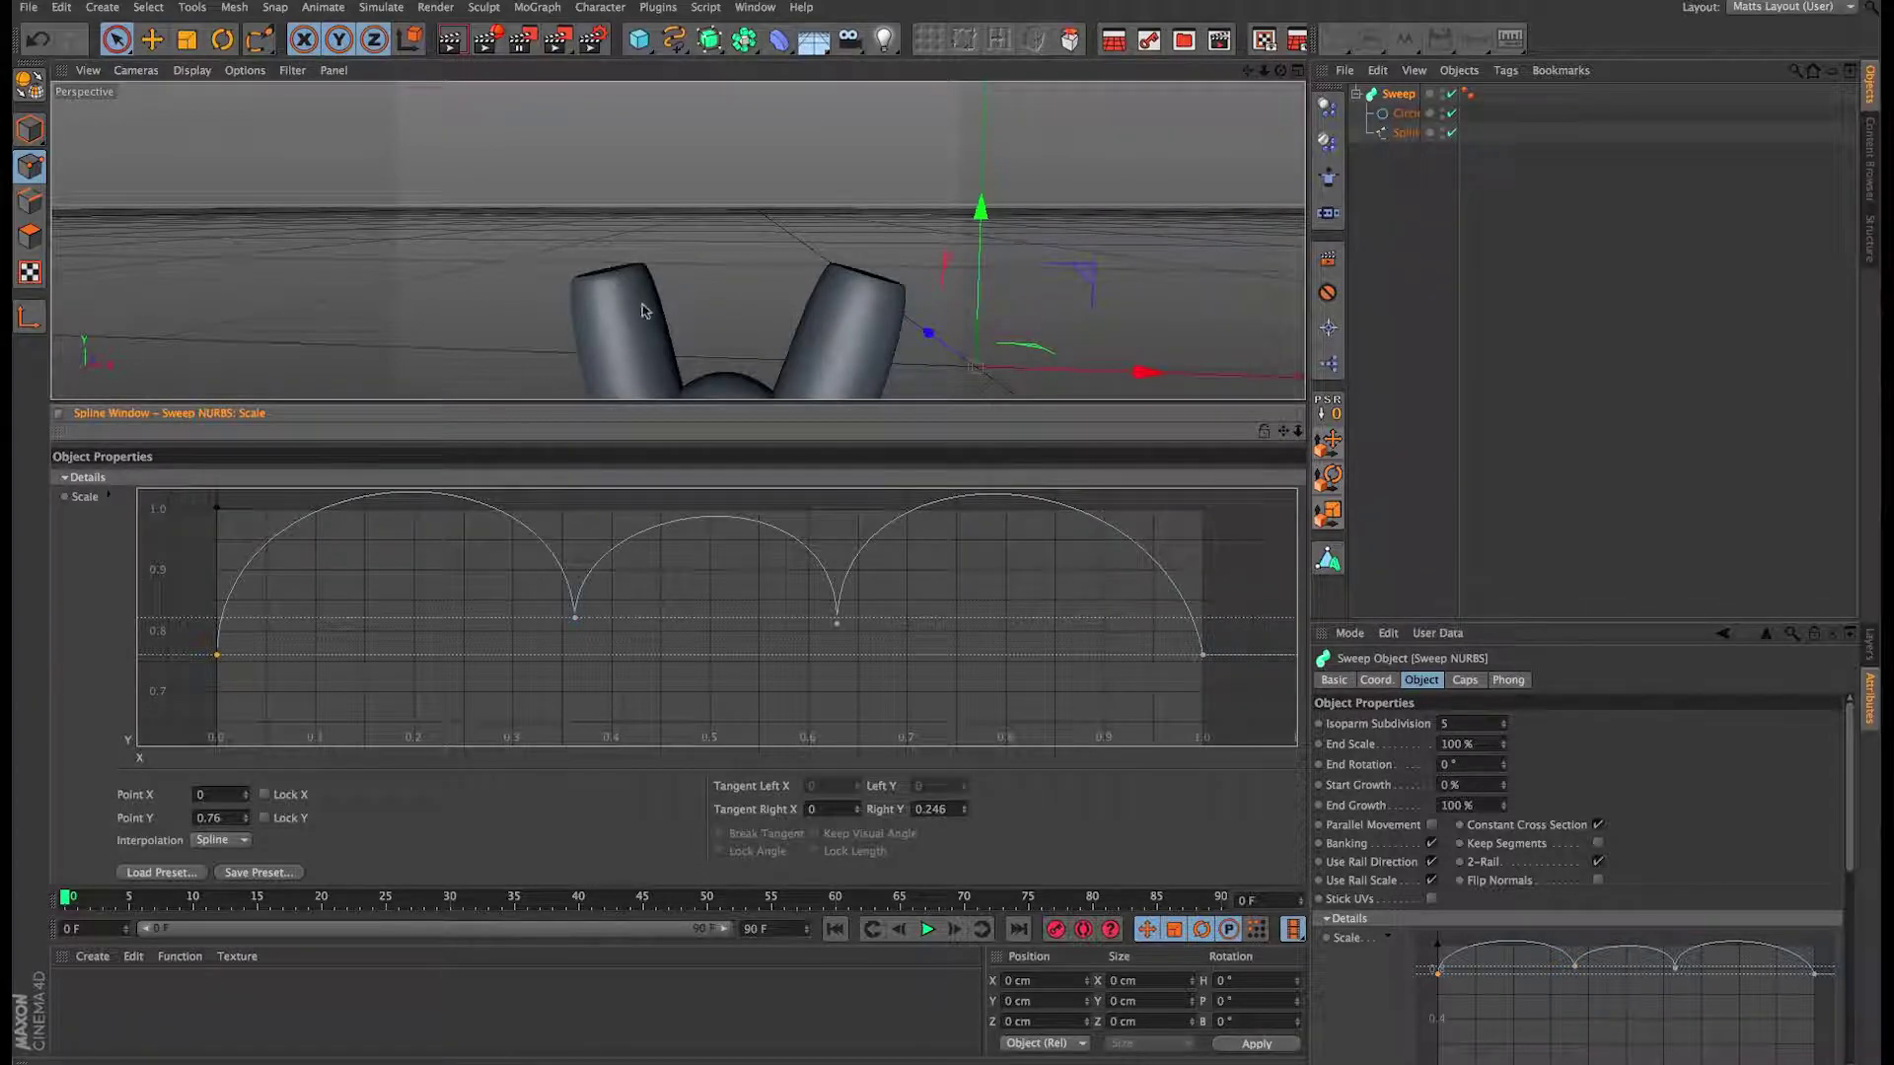
alt+drag(621, 277, 729, 316)
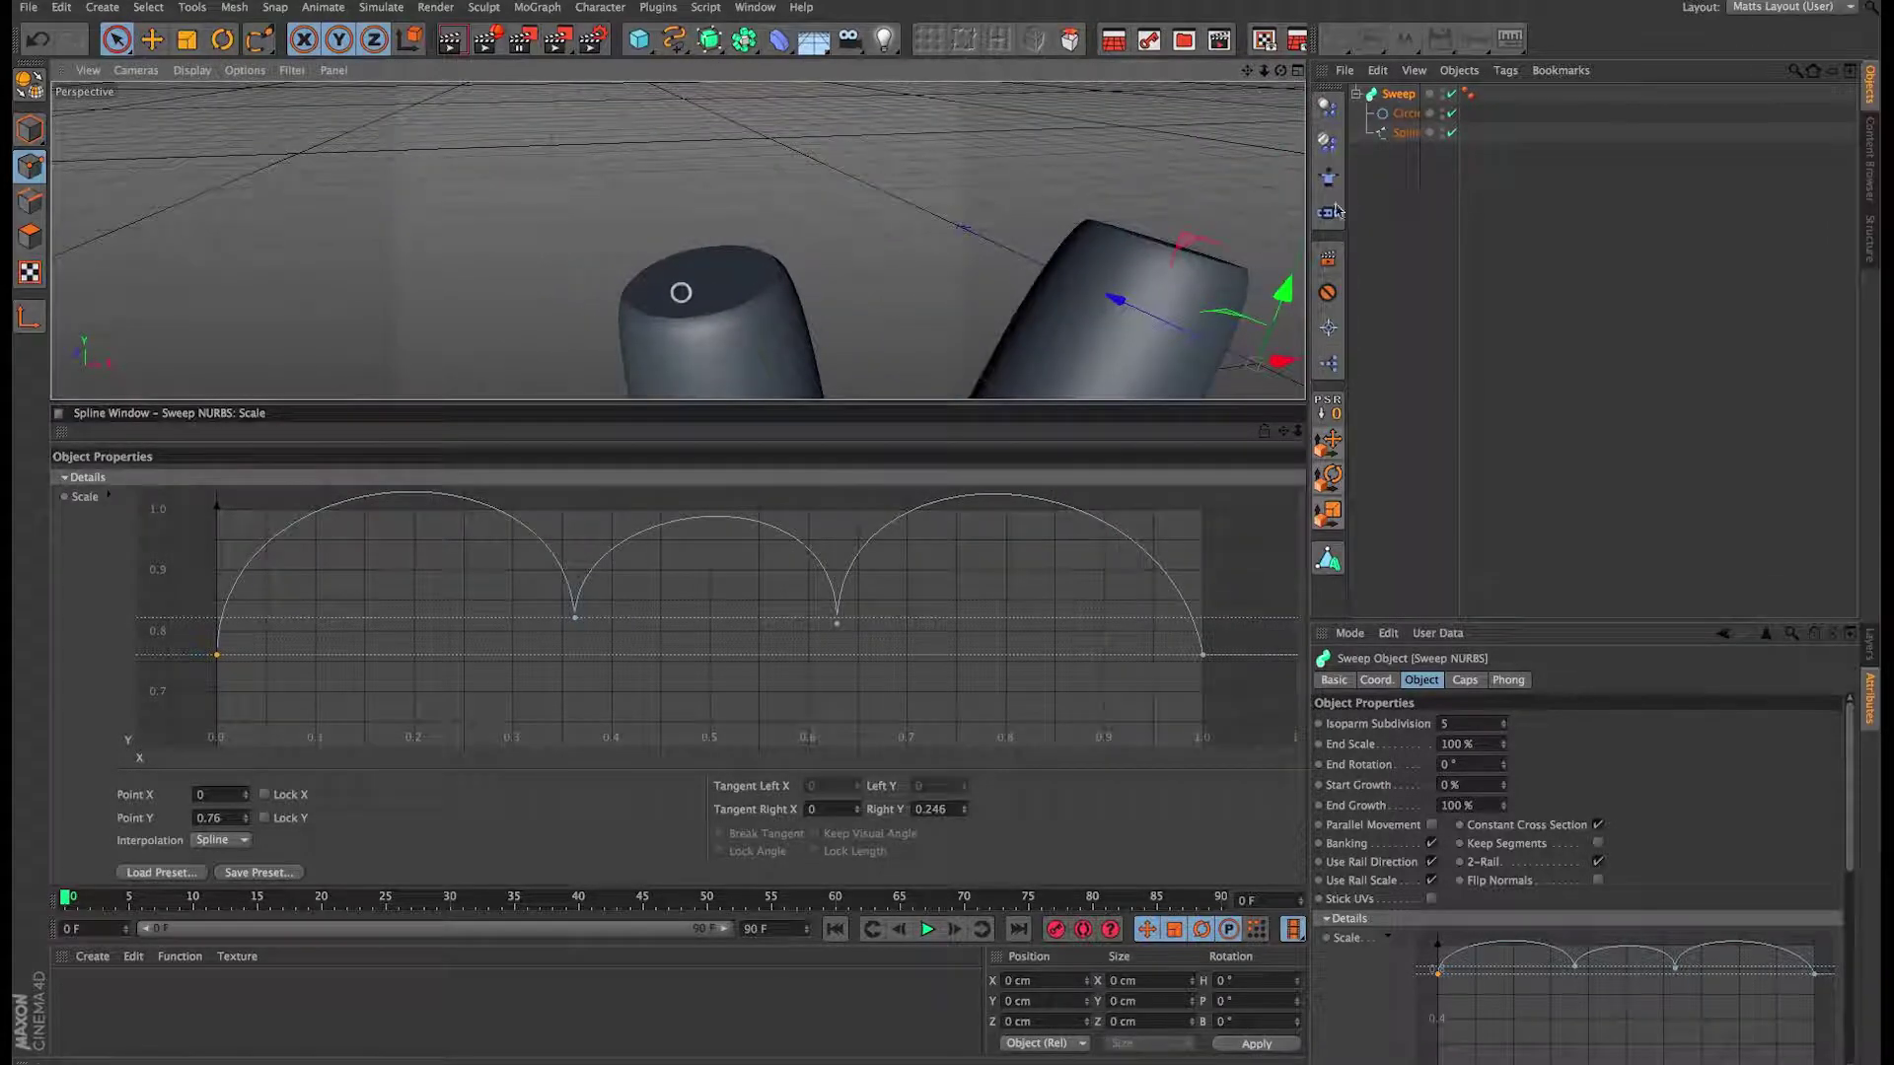
click(1464, 680)
click(1479, 725)
click(1479, 802)
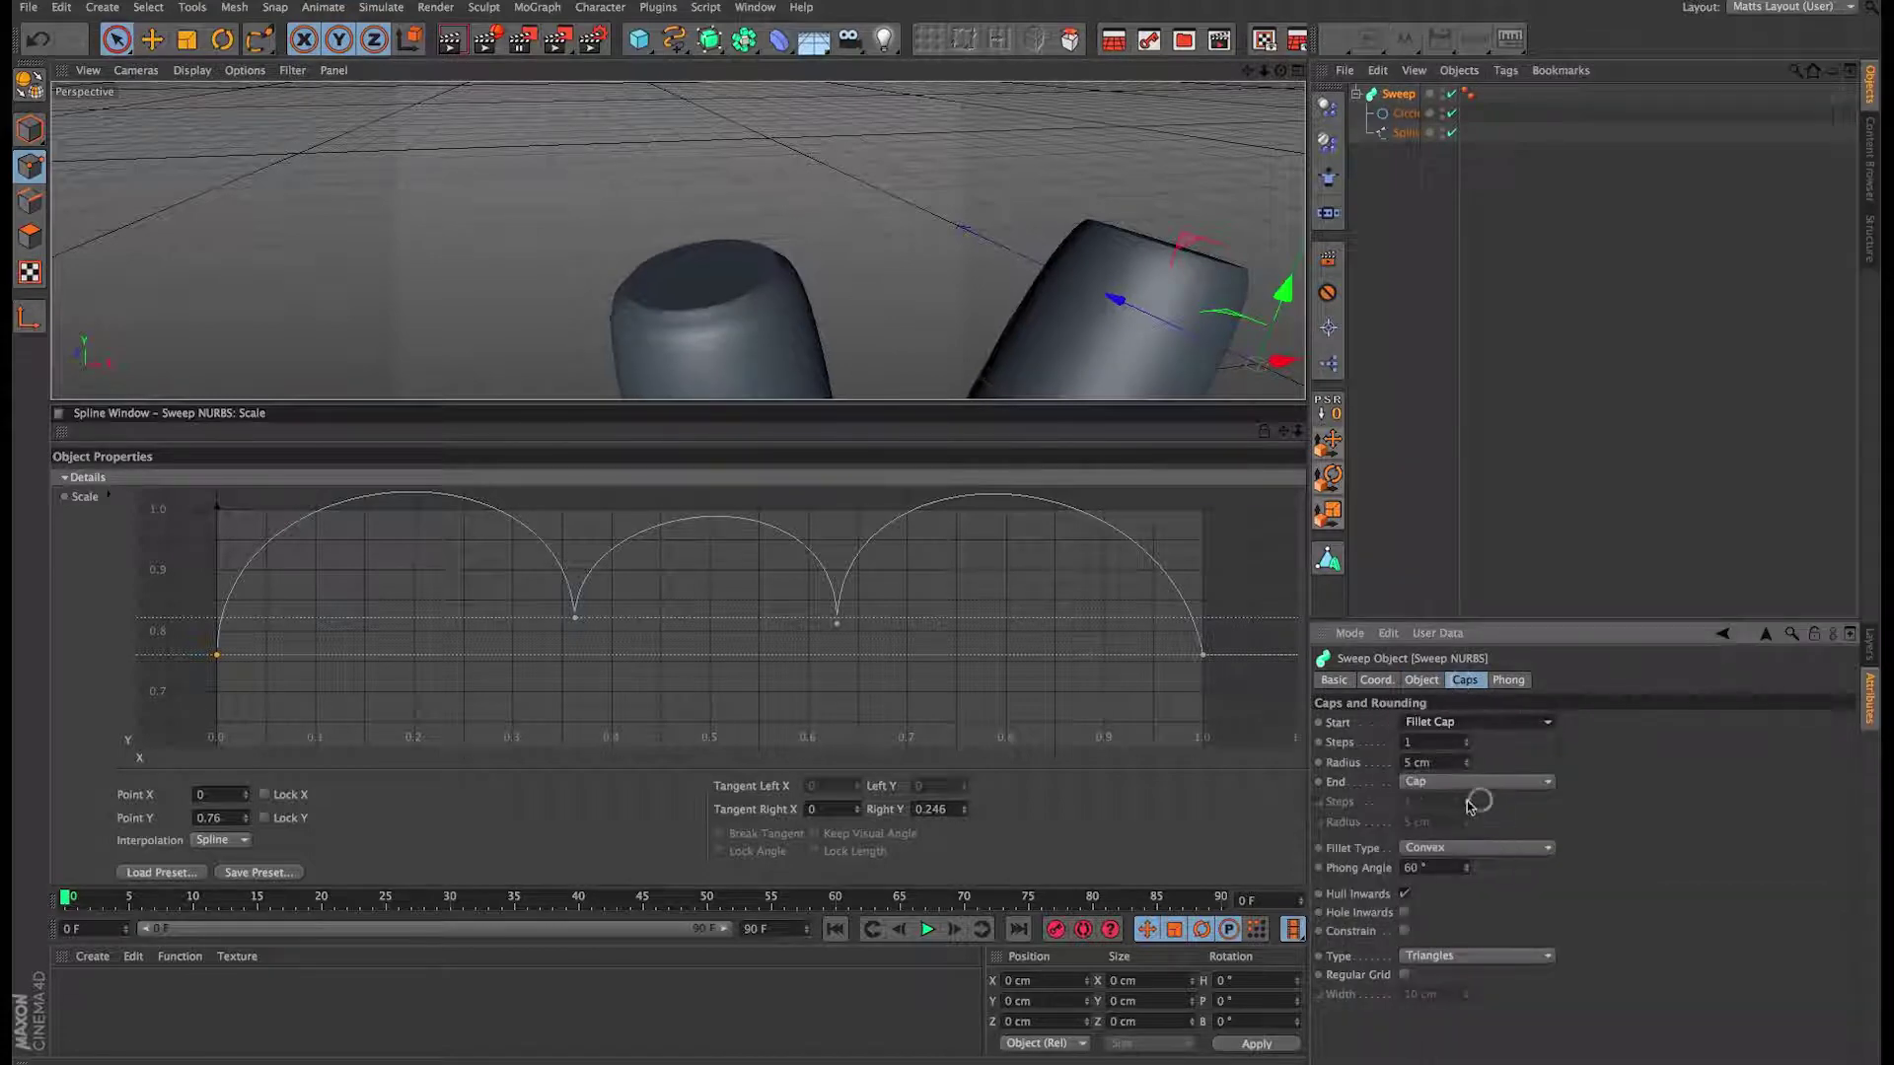
click(1476, 784)
click(1480, 862)
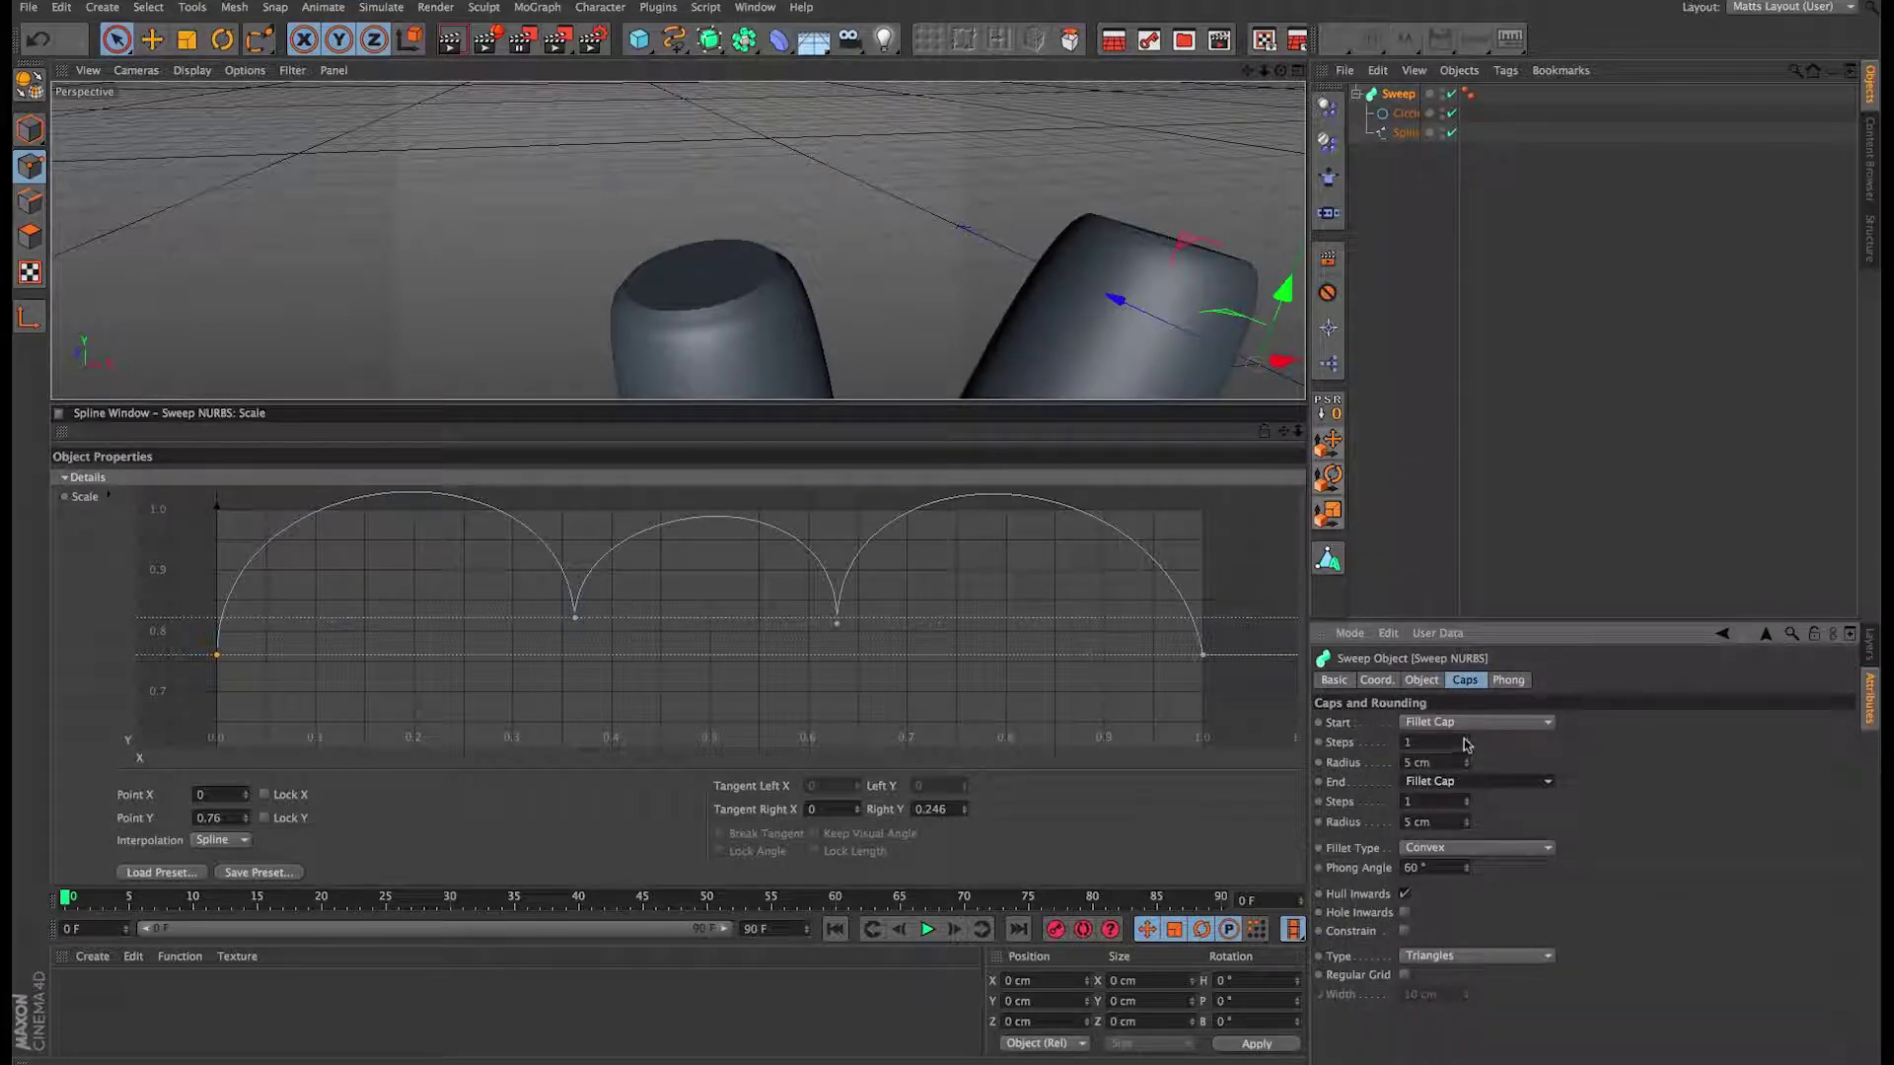
Step: Give the start and end fillet caps 10 steps and an 18 cm radius each, and turn on Constrain
click(1454, 742)
text(10)
key(Tab)
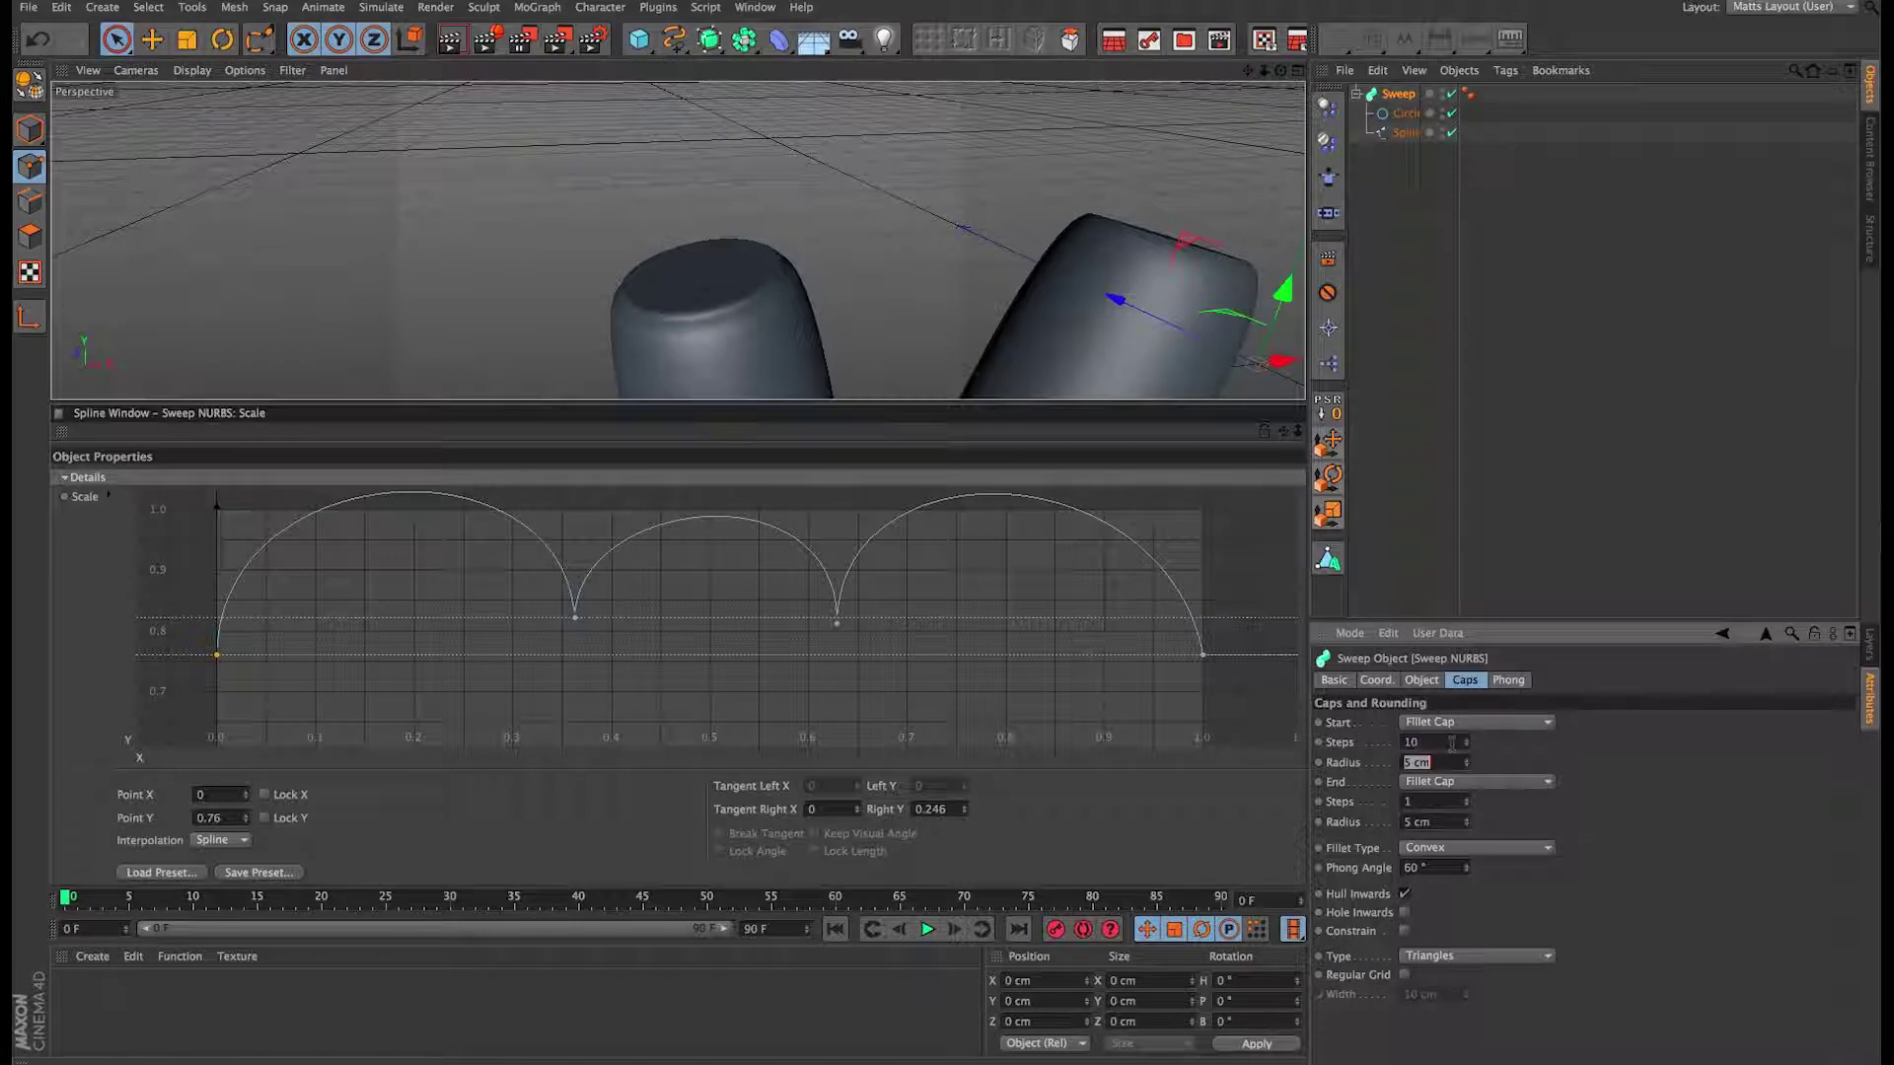
click(1456, 800)
text(10)
key(Tab)
drag(1463, 769, 1466, 759)
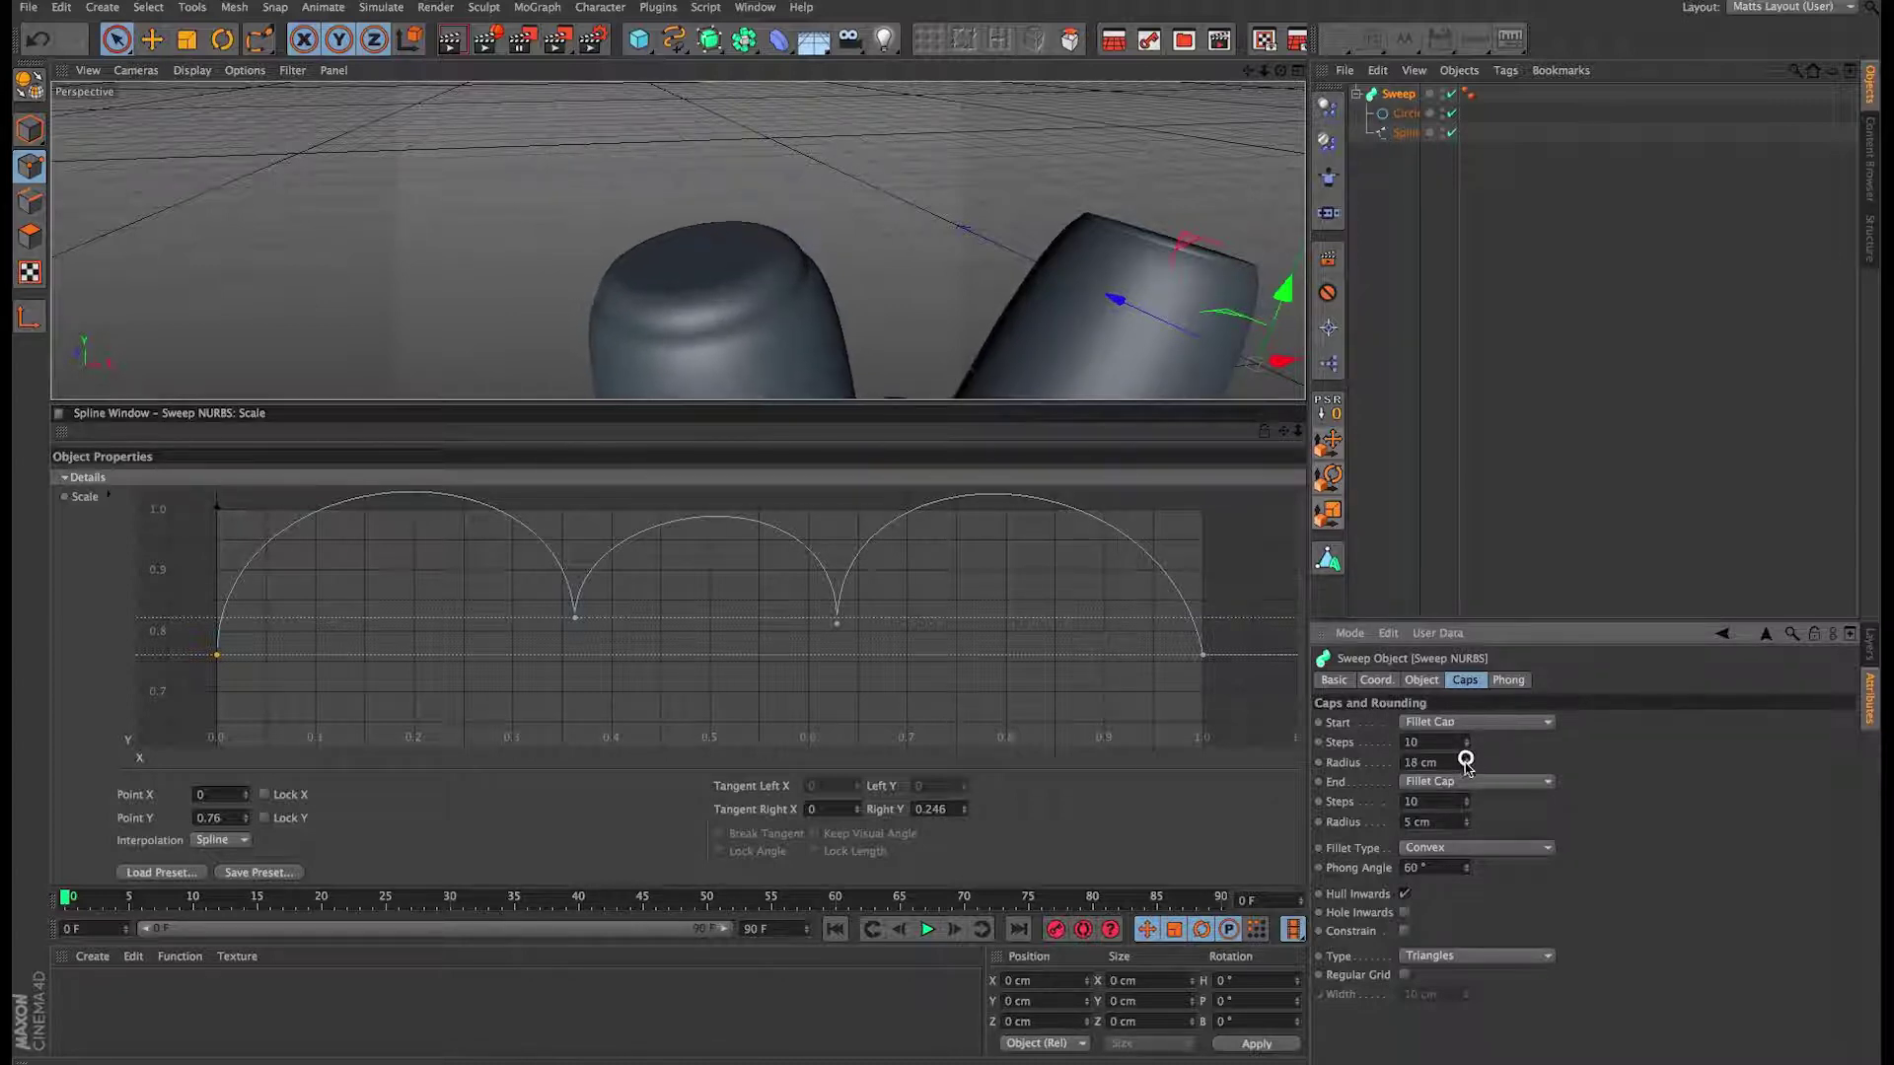
click(1448, 821)
text(18)
key(Return)
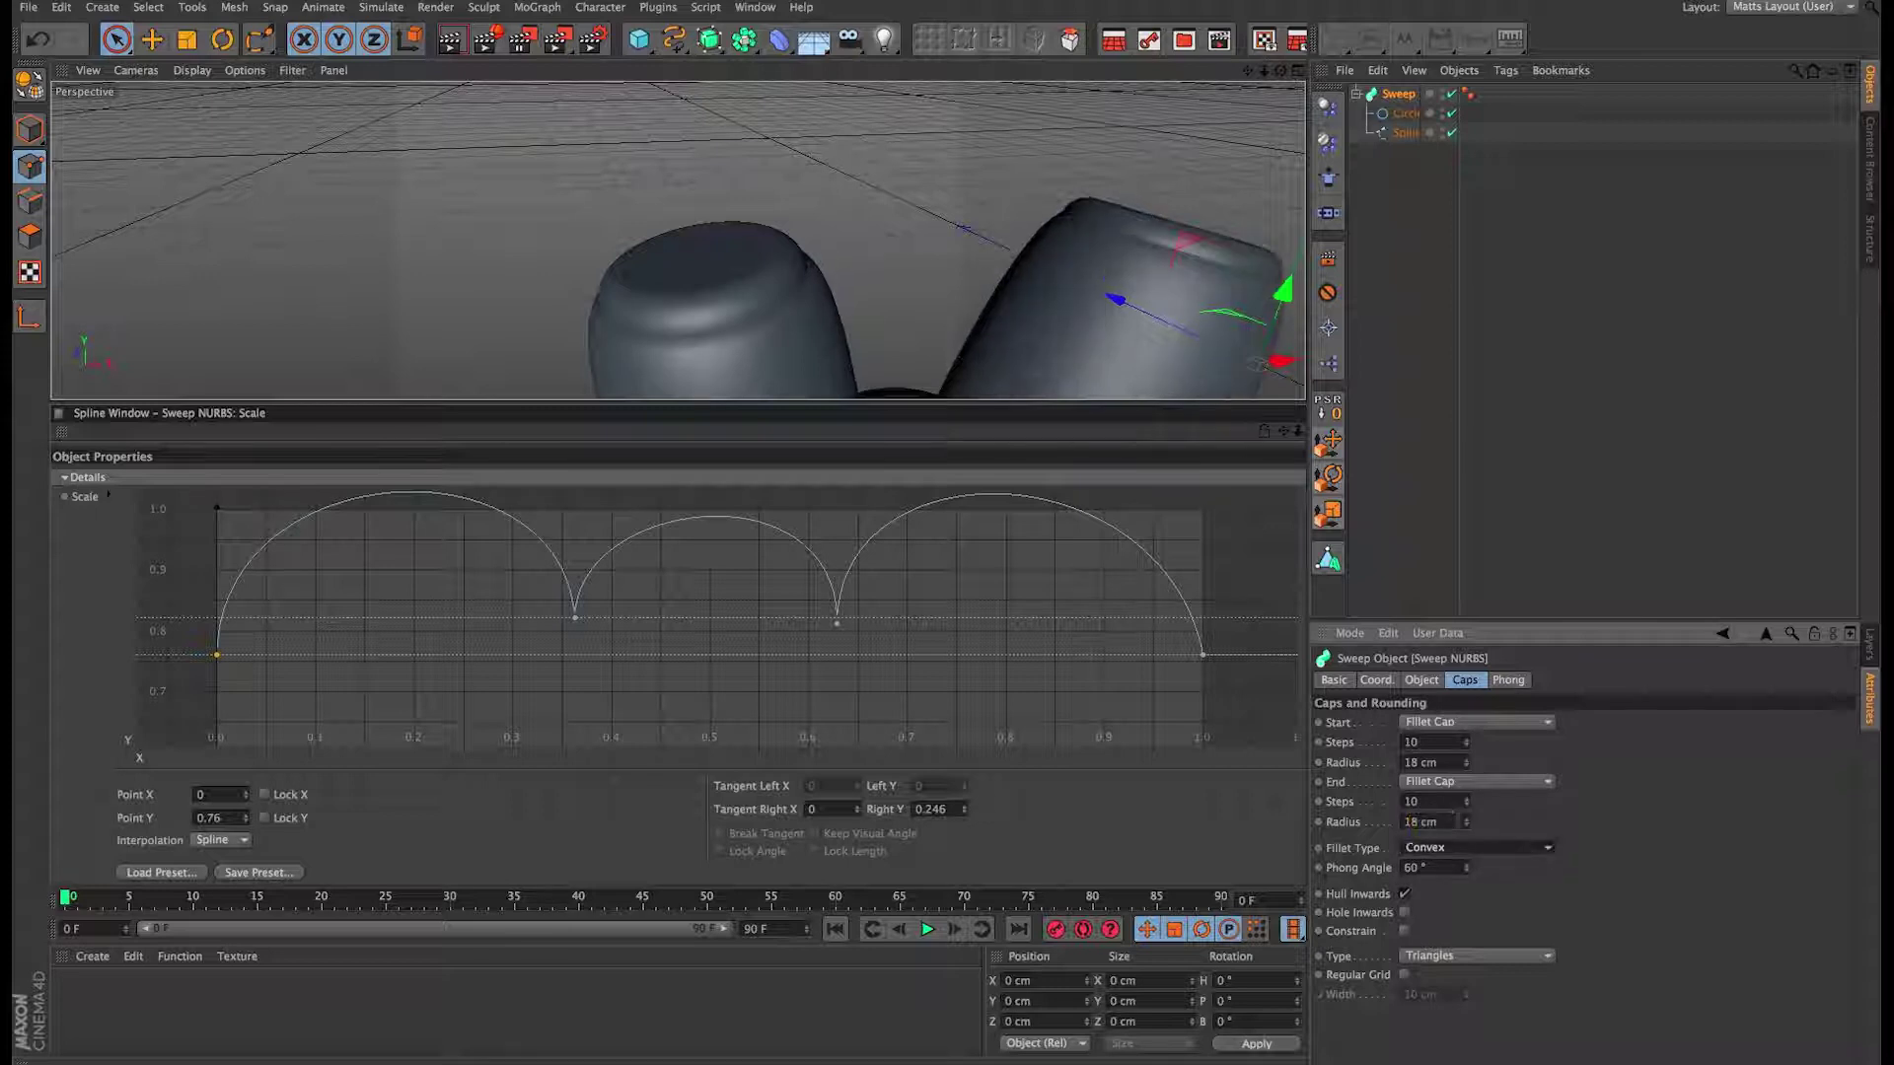
click(1404, 931)
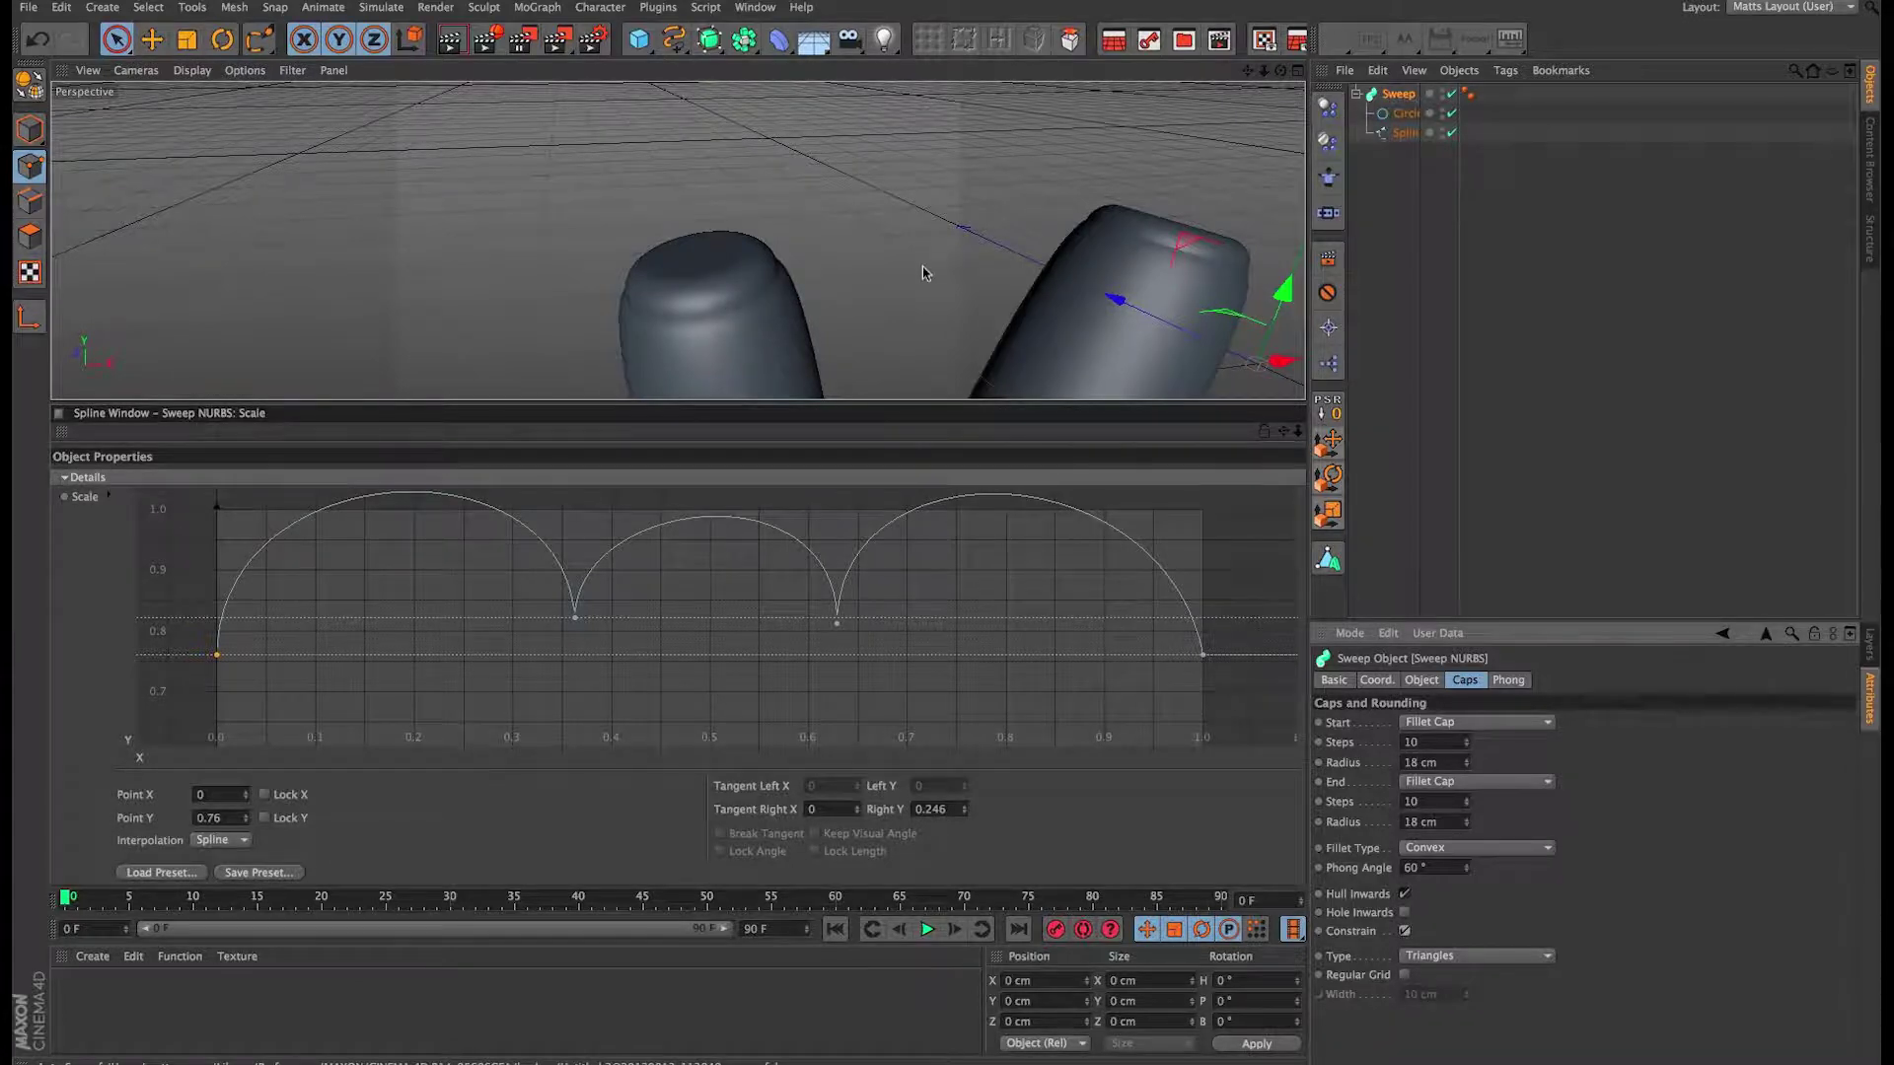
Step: Slant the right tangent of the Scale curve's start point to about X 0.163, Y 0.288 to smooth the tube's start cap
alt+drag(921, 266, 1002, 148)
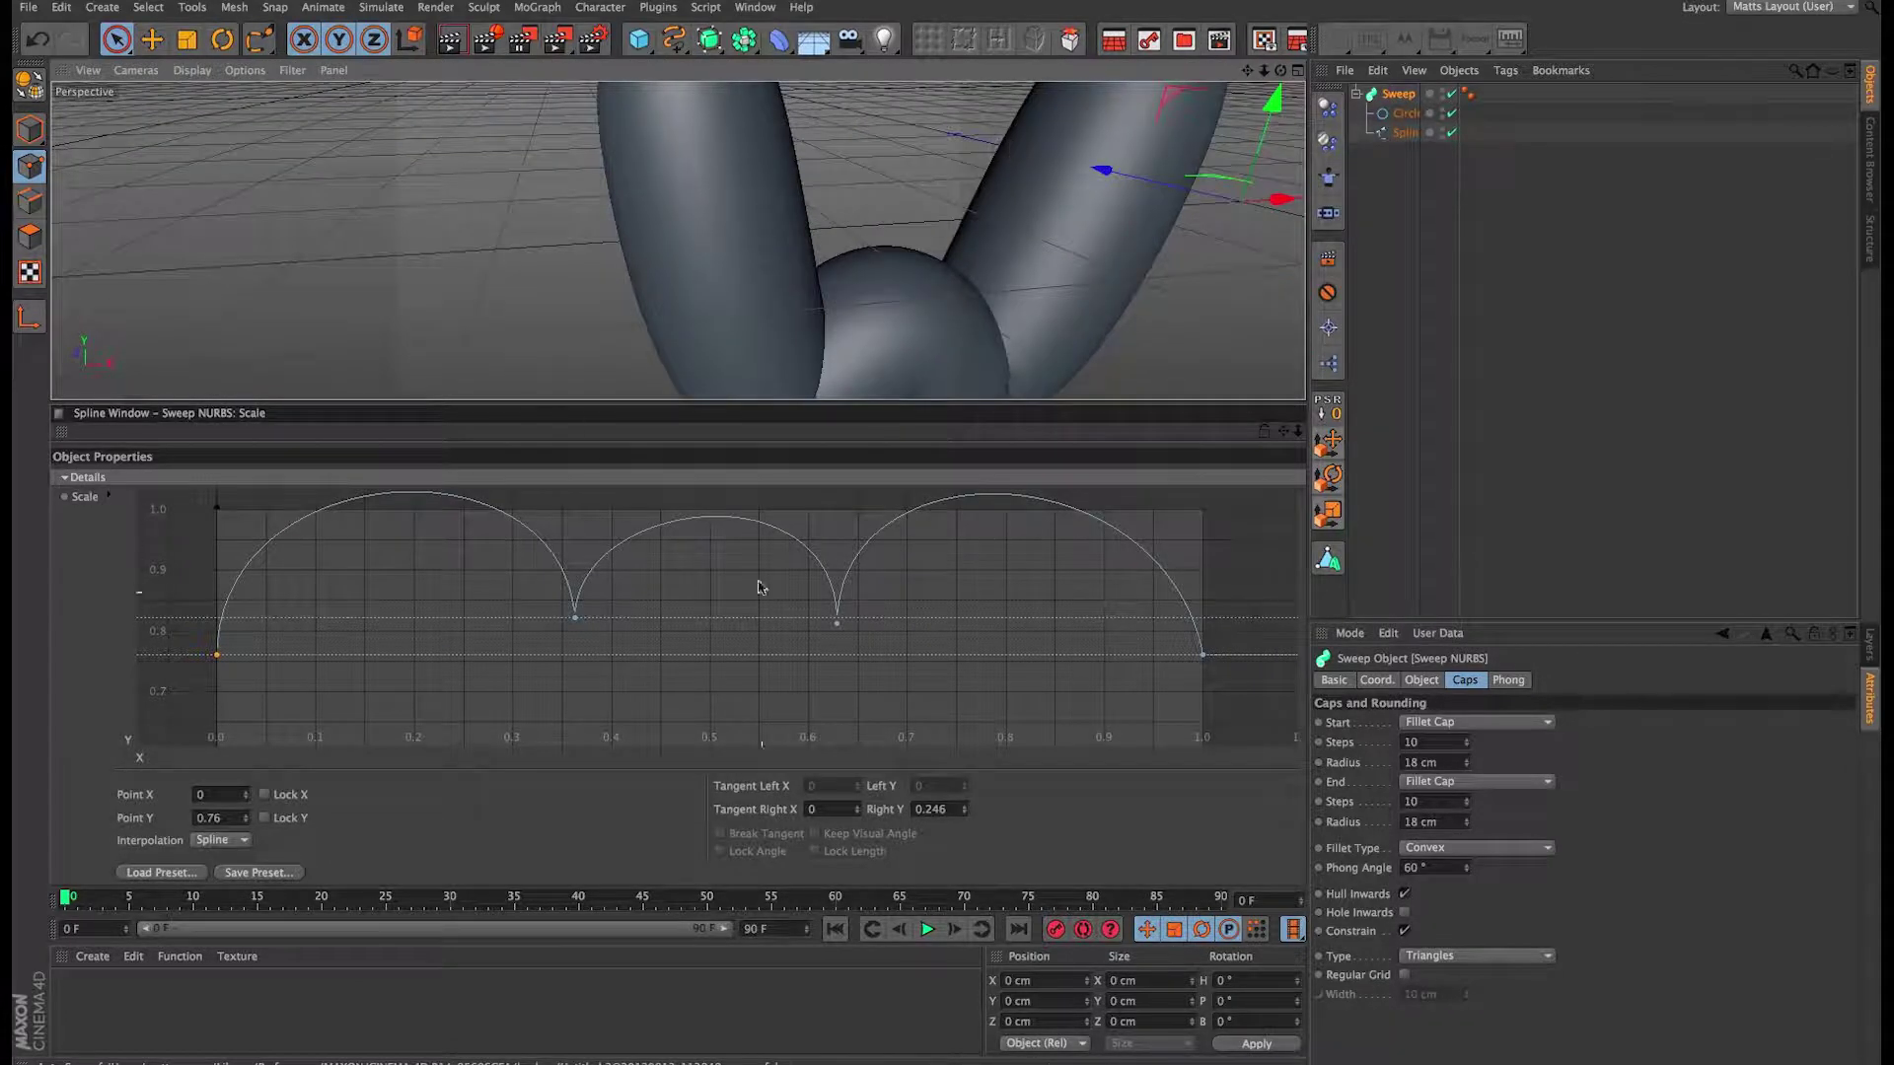
alt+right_drag(693, 336, 727, 372)
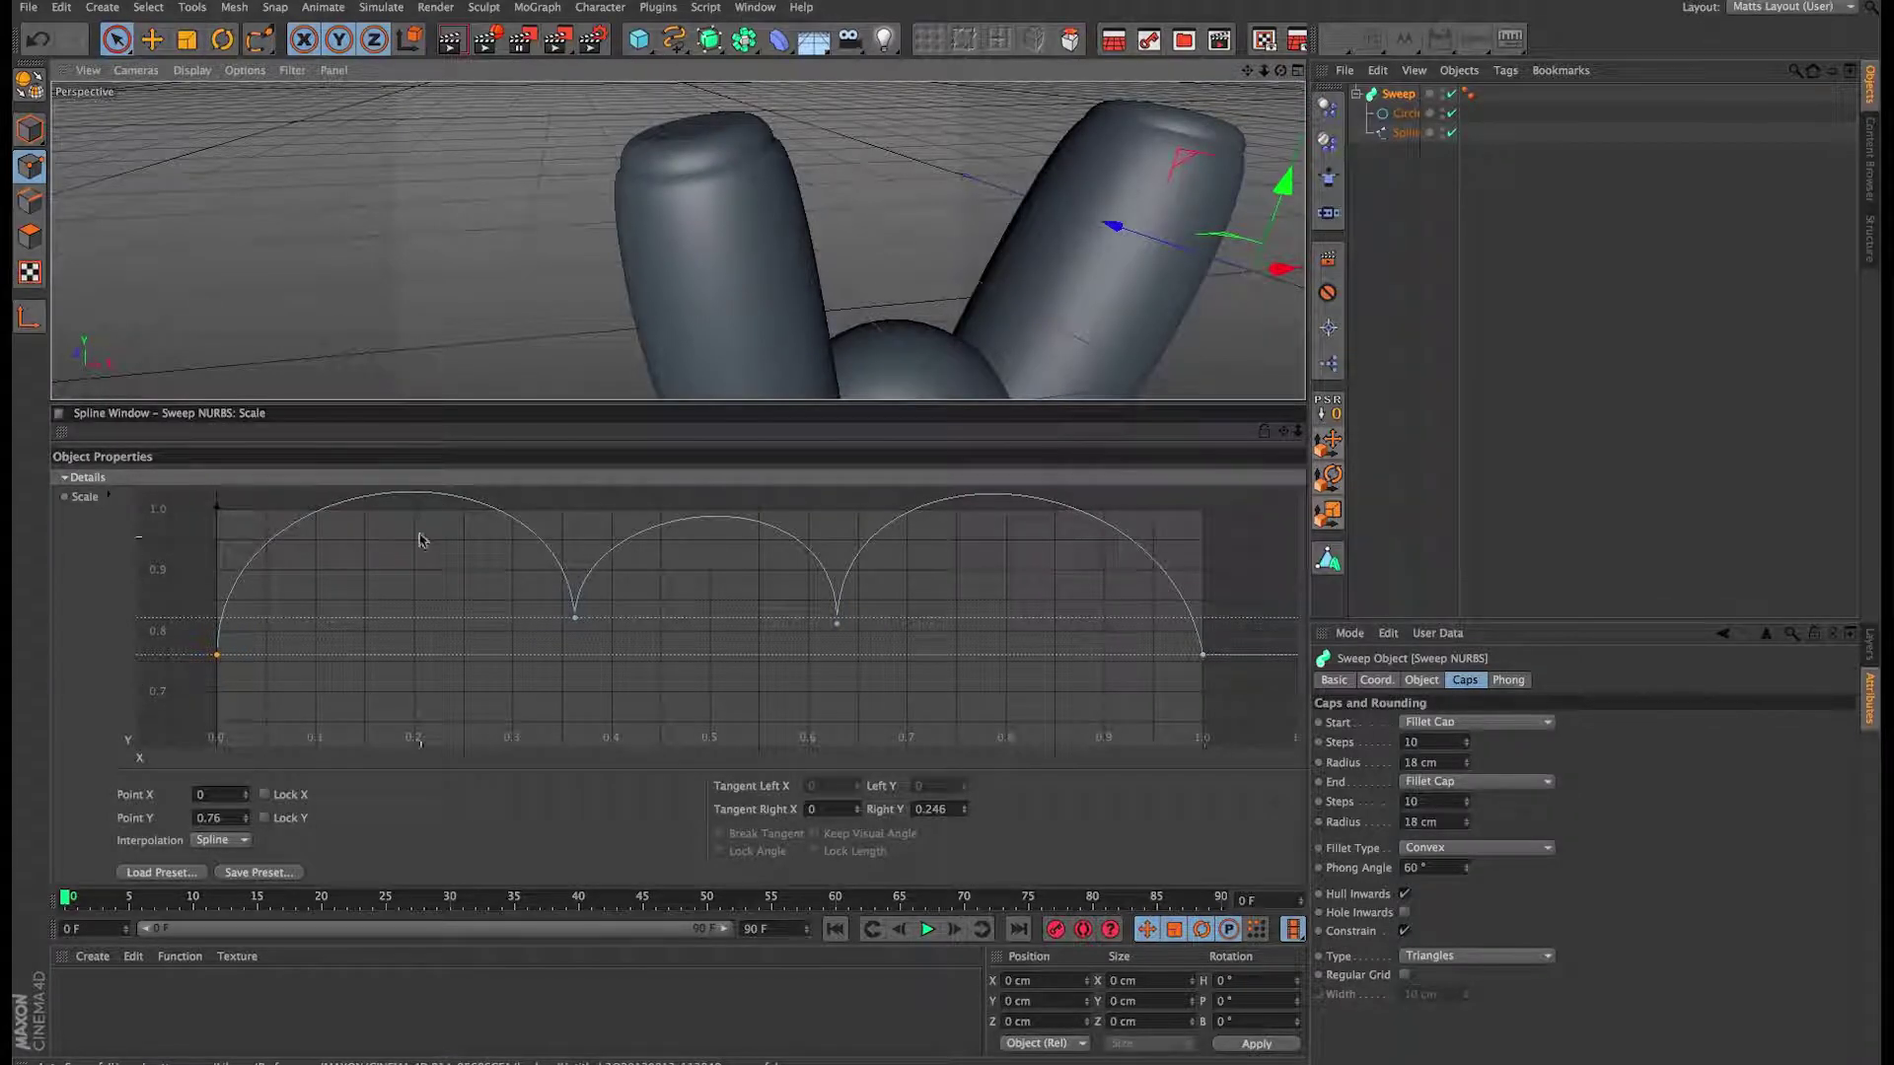
alt+right_drag(633, 170, 706, 190)
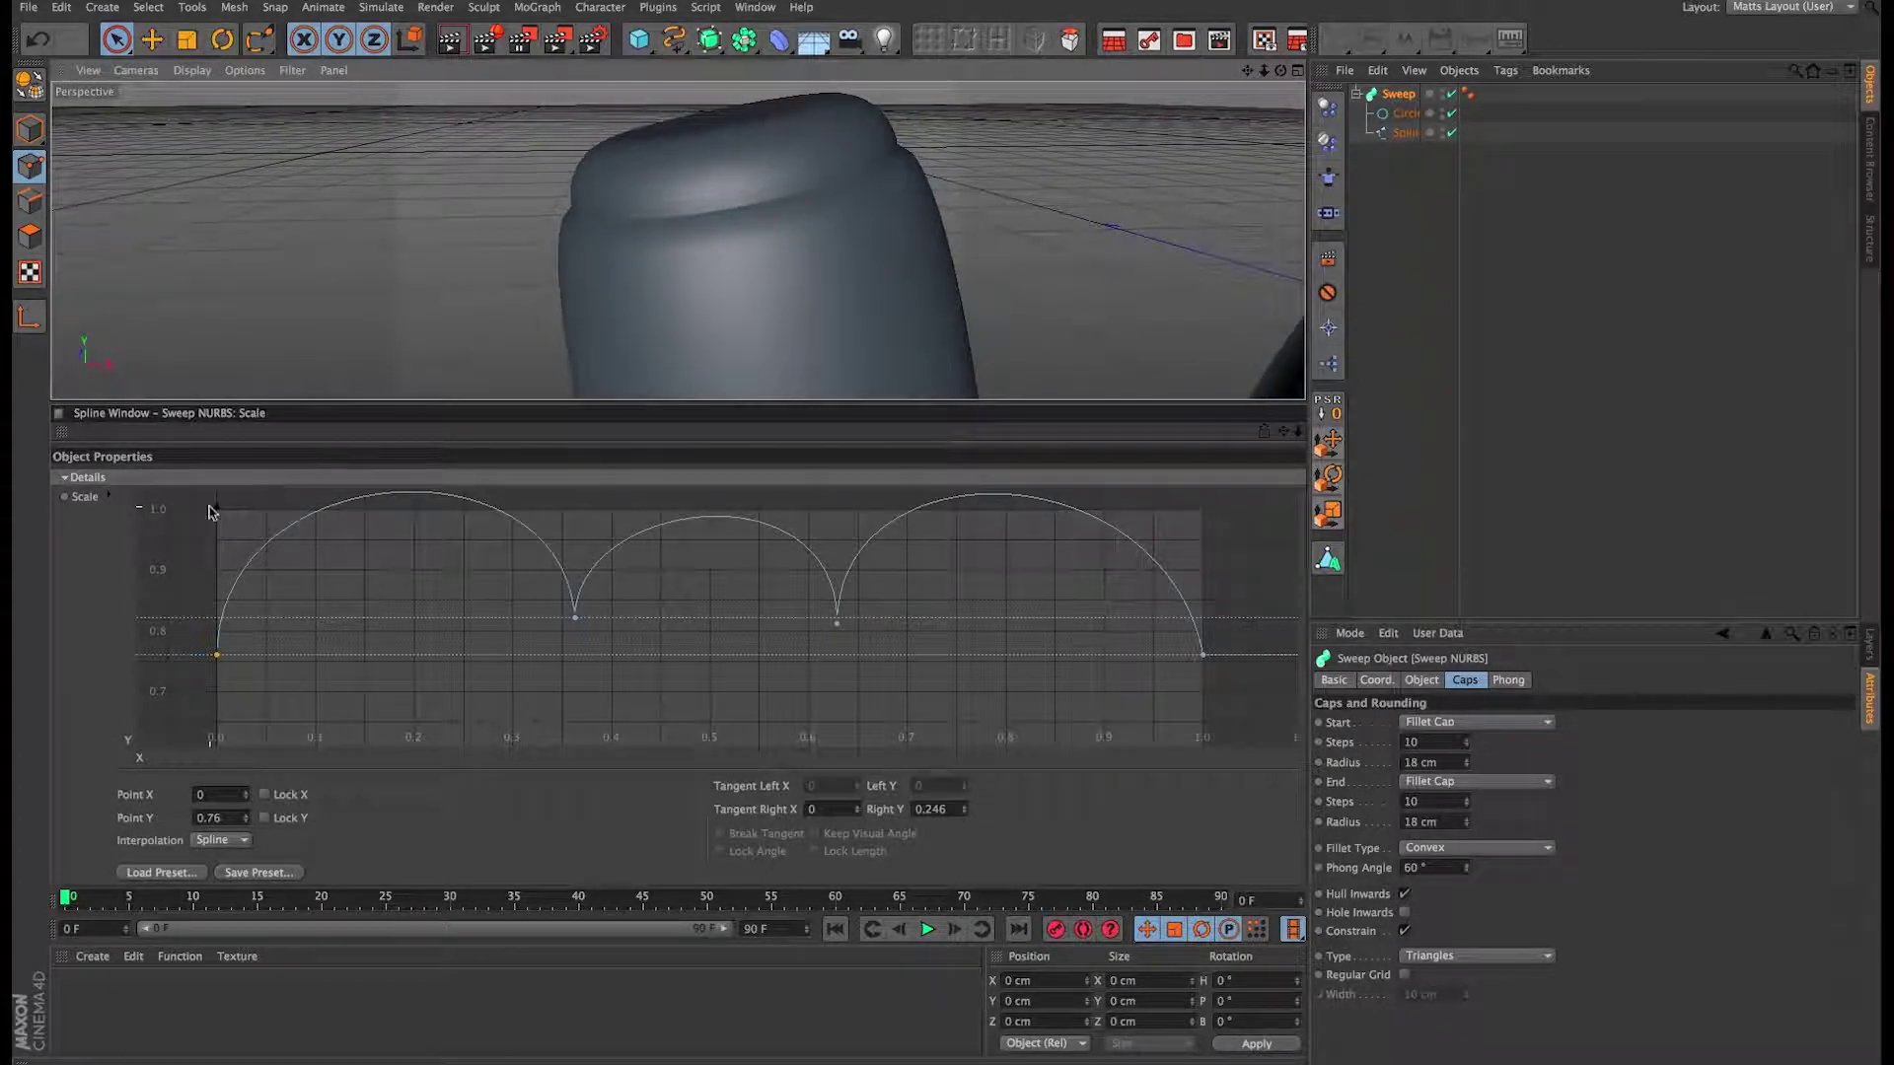
drag(218, 508, 262, 500)
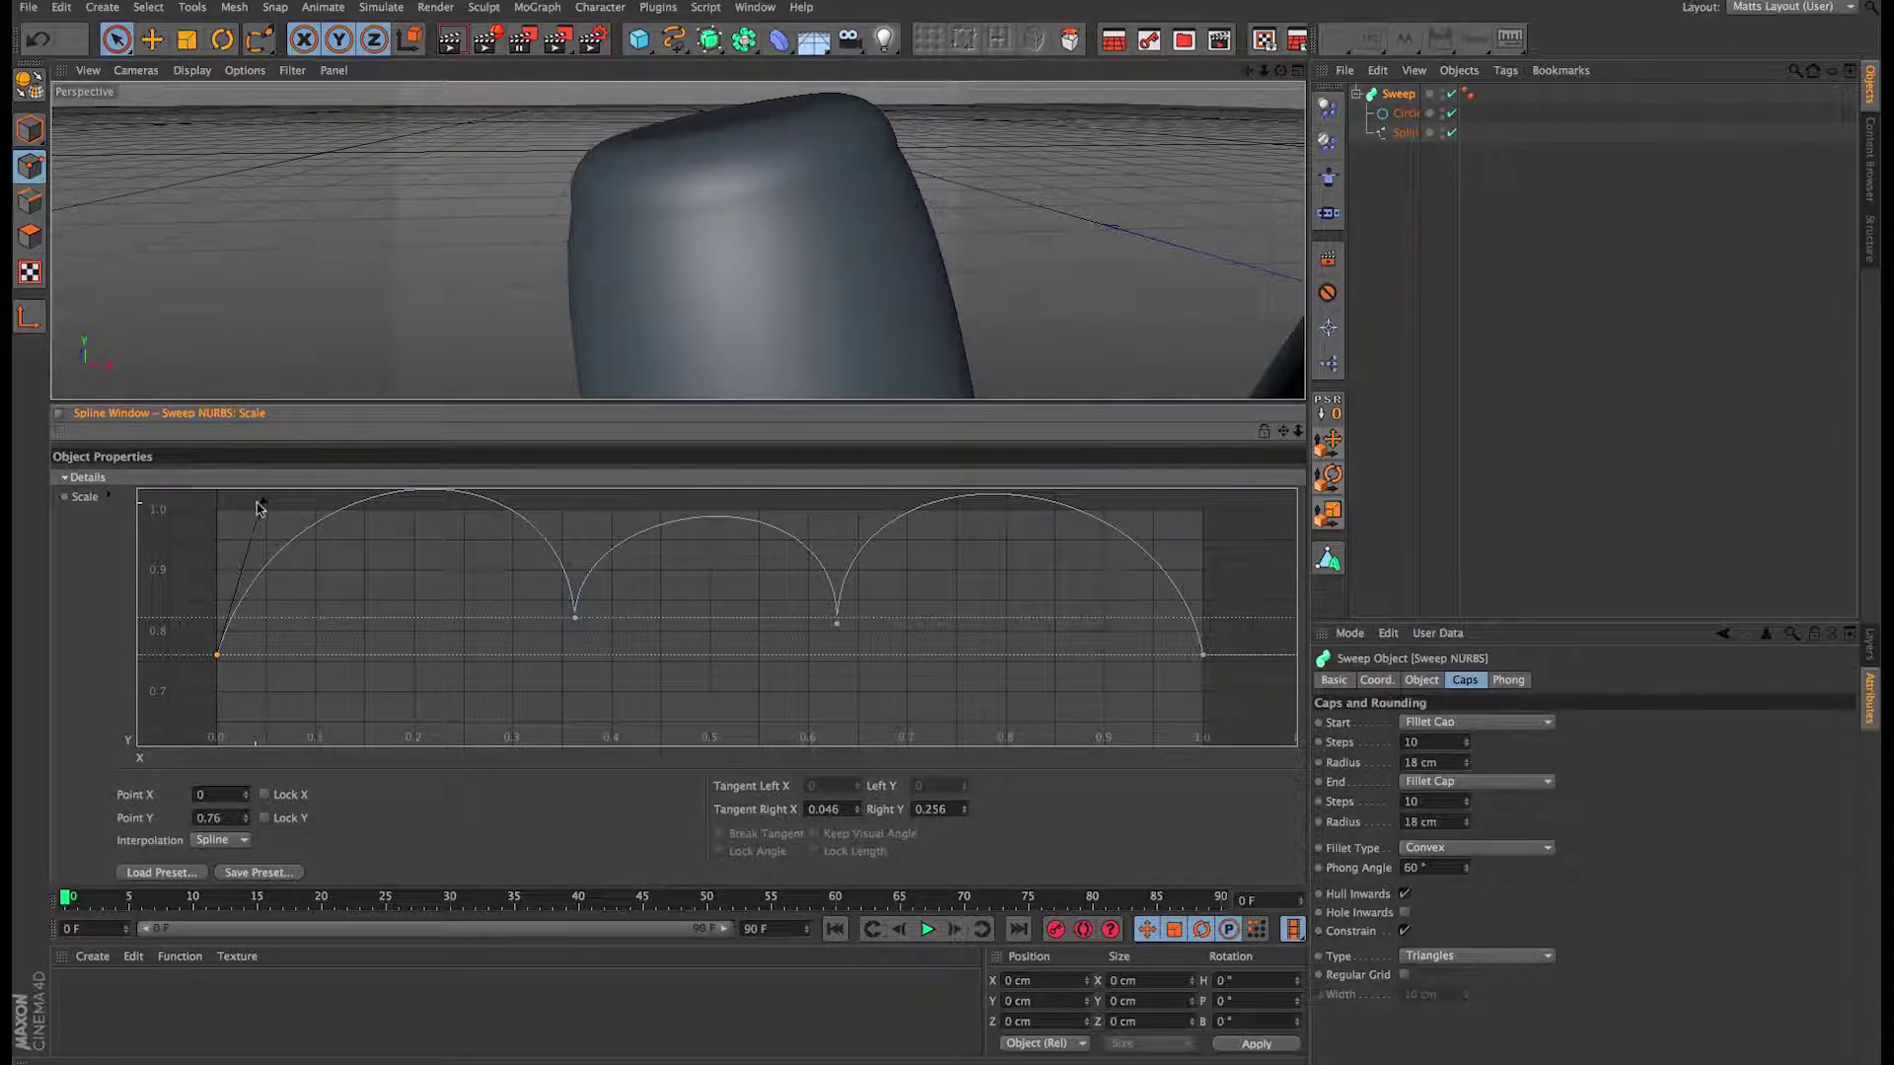
drag(258, 508, 338, 486)
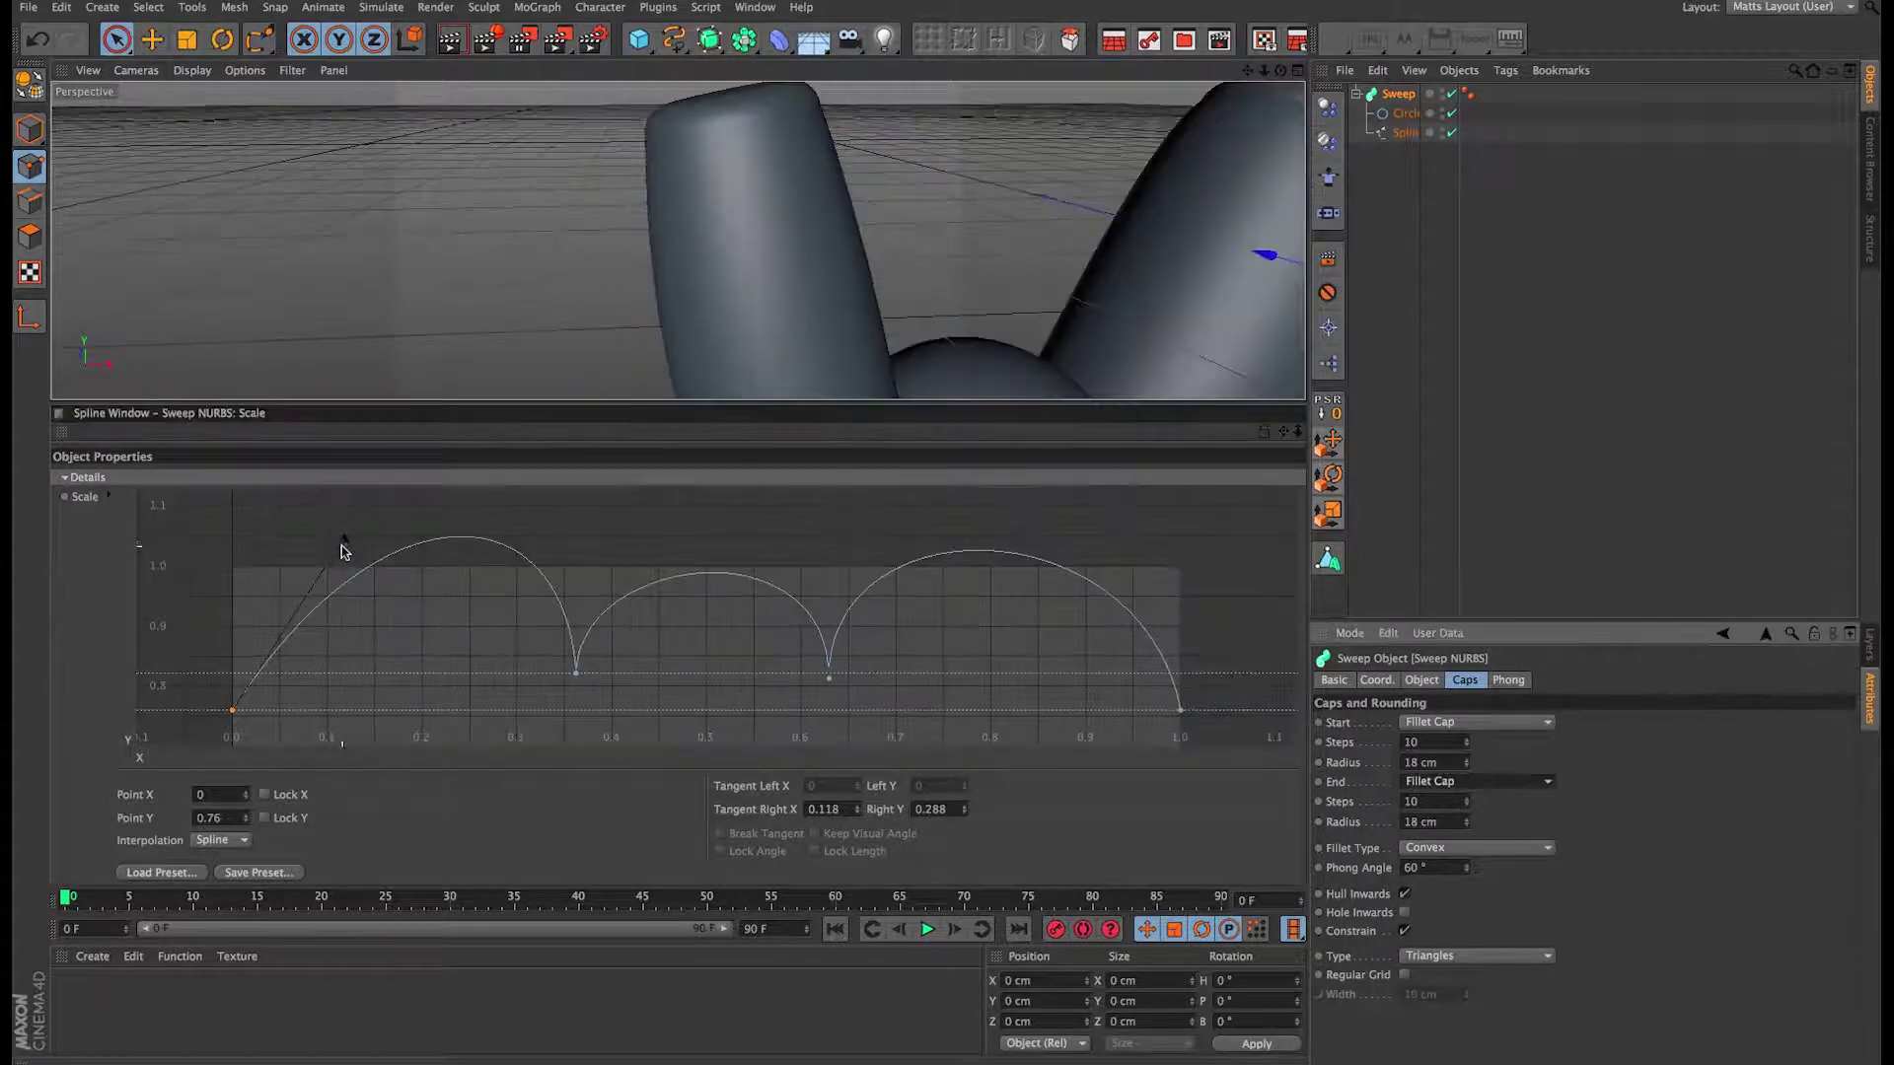
drag(345, 550, 387, 539)
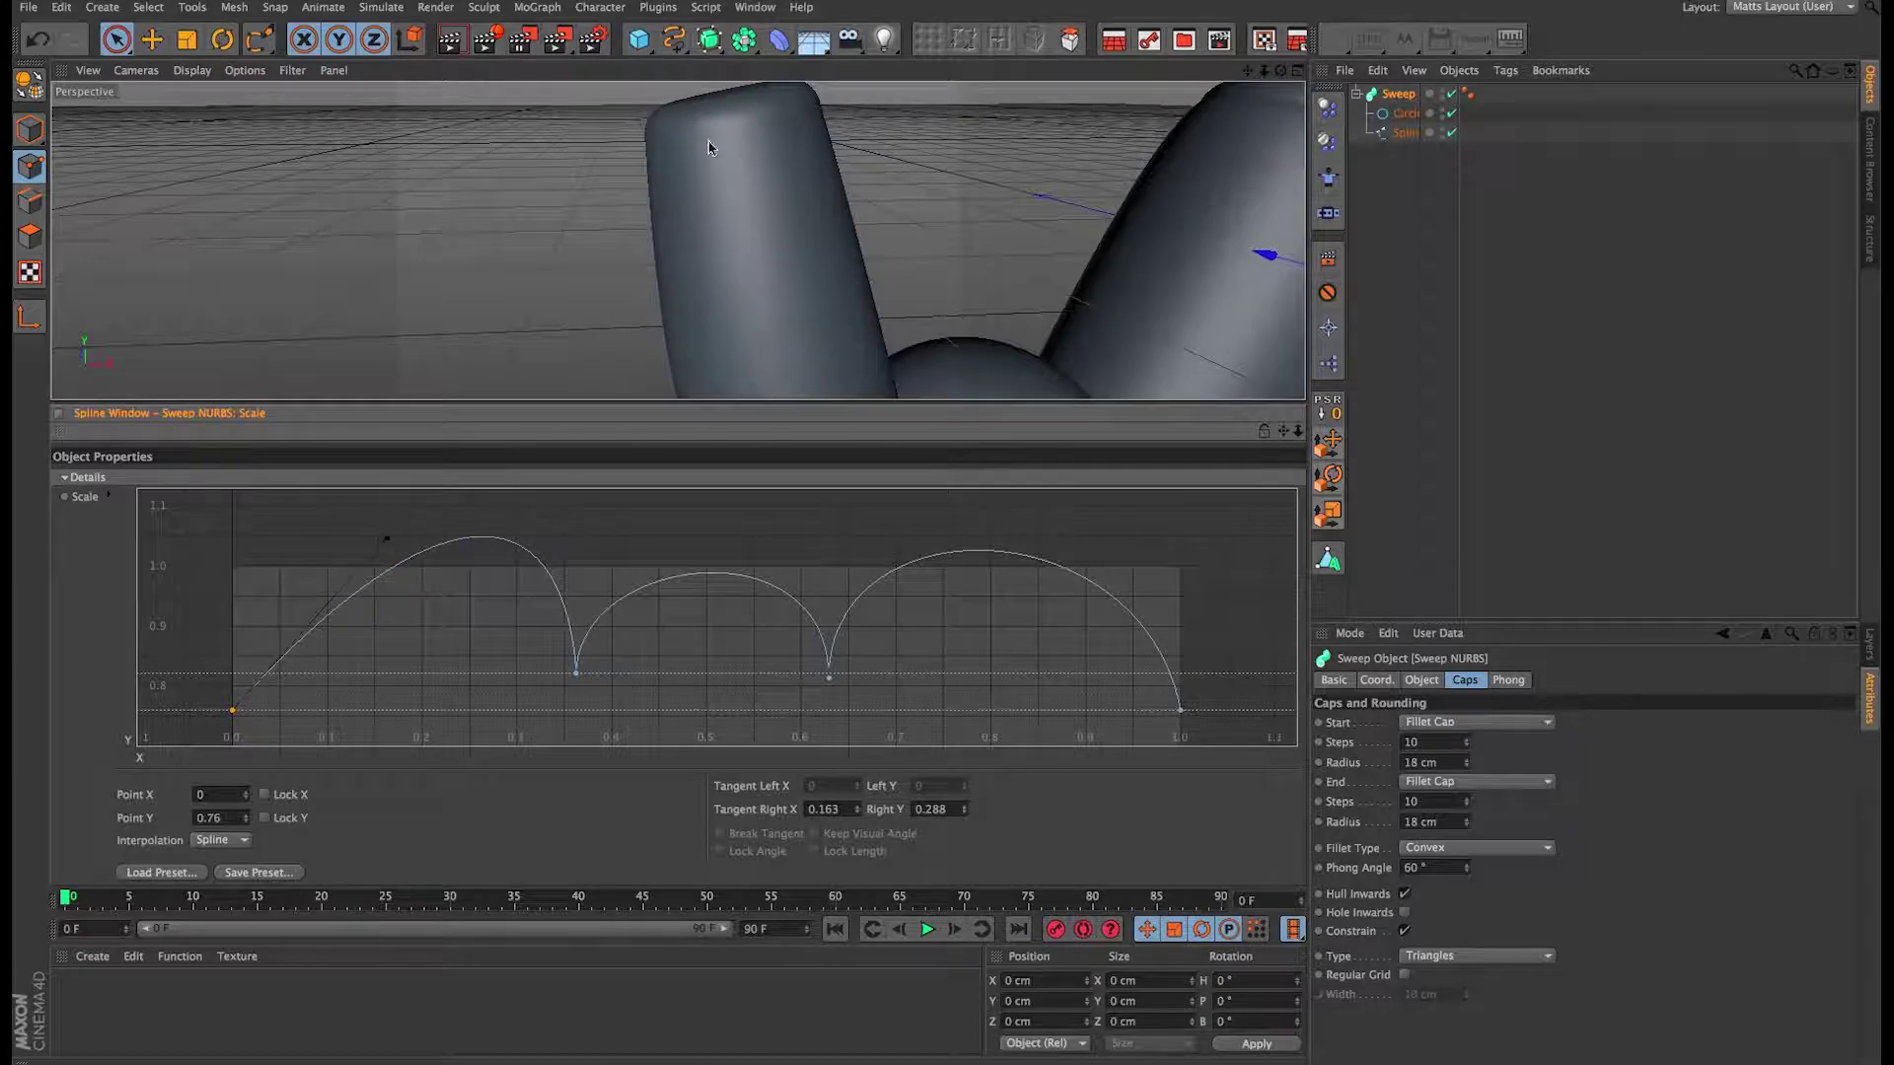
Step: Shorten the start point's right tangent to about X 0.072, Y 0.192 and raise the point to about Y 0.806
mouse_move(708, 148)
alt+right_down()
mouse_move(744, 139)
mouse_move(756, 240)
mouse_move(778, 198)
mouse_move(844, 204)
mouse_move(782, 245)
mouse_move(562, 228)
mouse_move(385, 245)
mouse_move(491, 297)
mouse_move(829, 211)
alt+right_up()
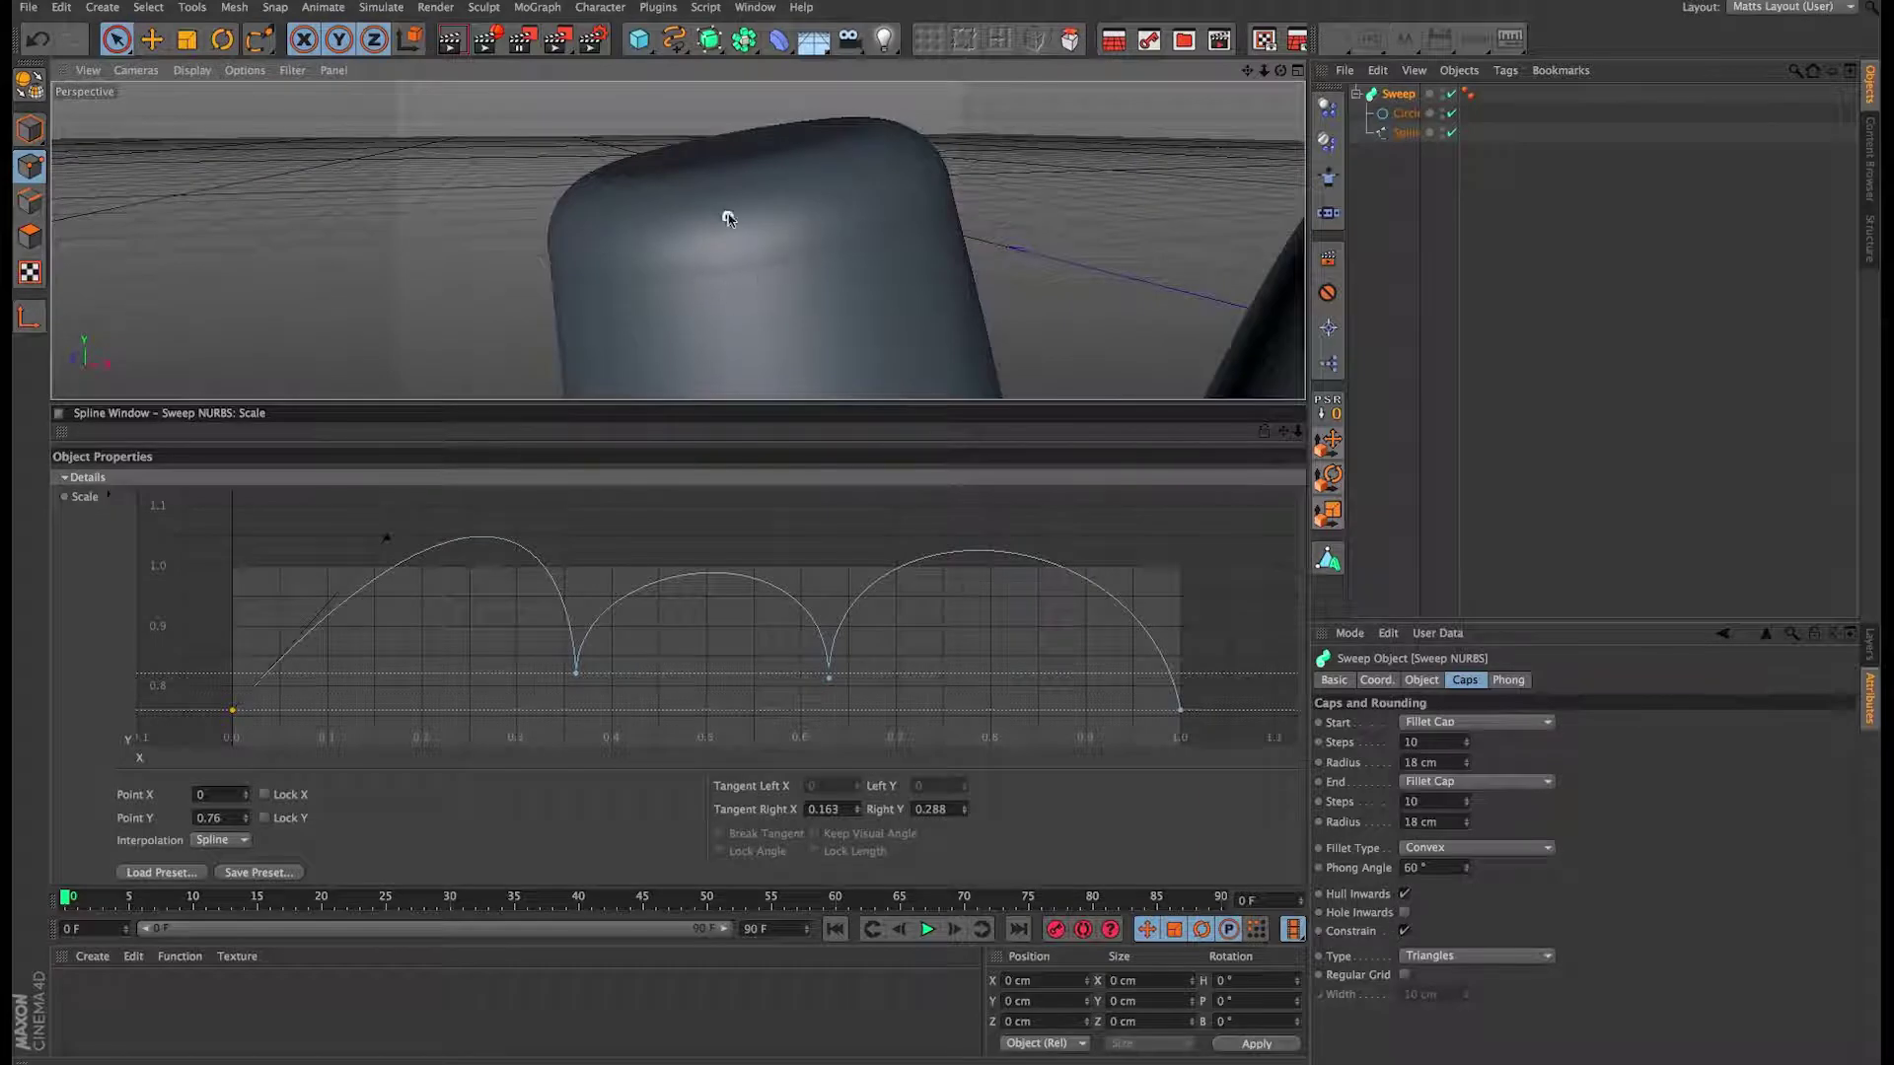
alt+drag(605, 263, 691, 337)
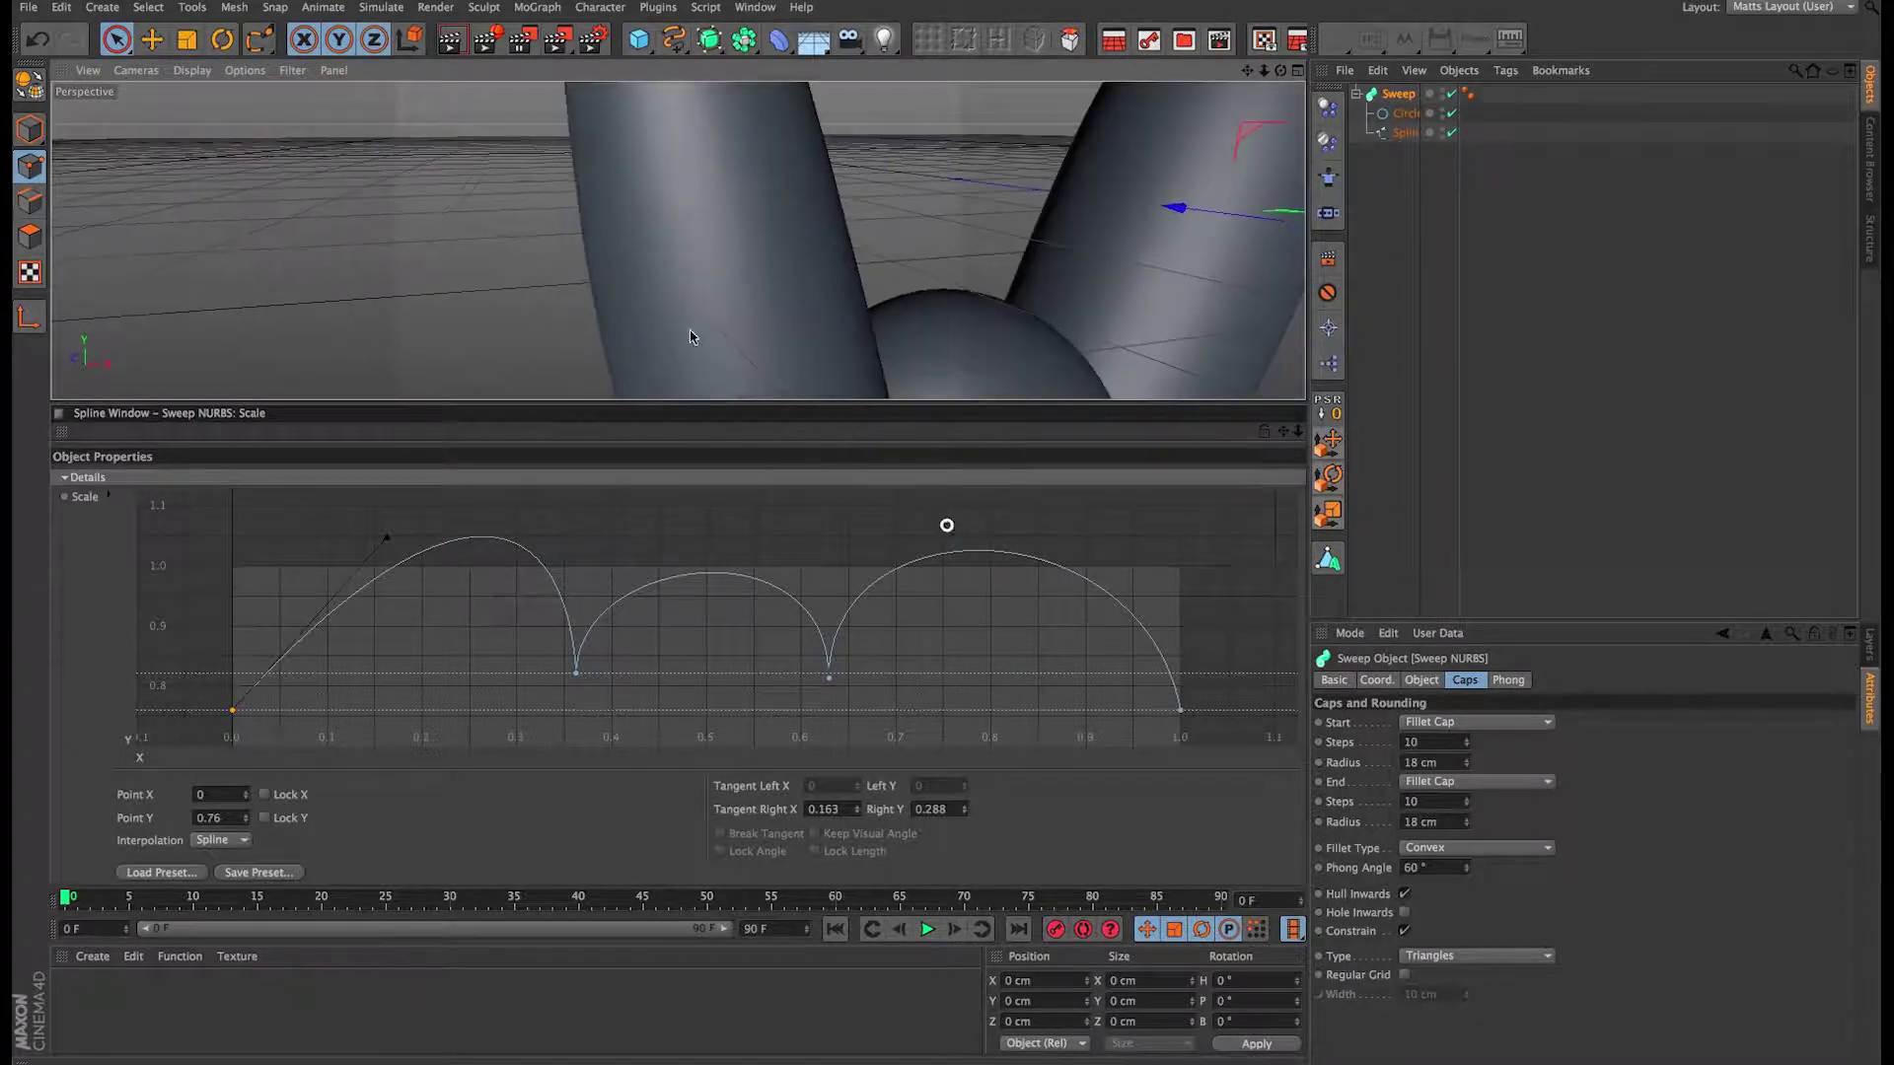
alt+right_drag(783, 329, 634, 347)
alt+drag(634, 346, 773, 308)
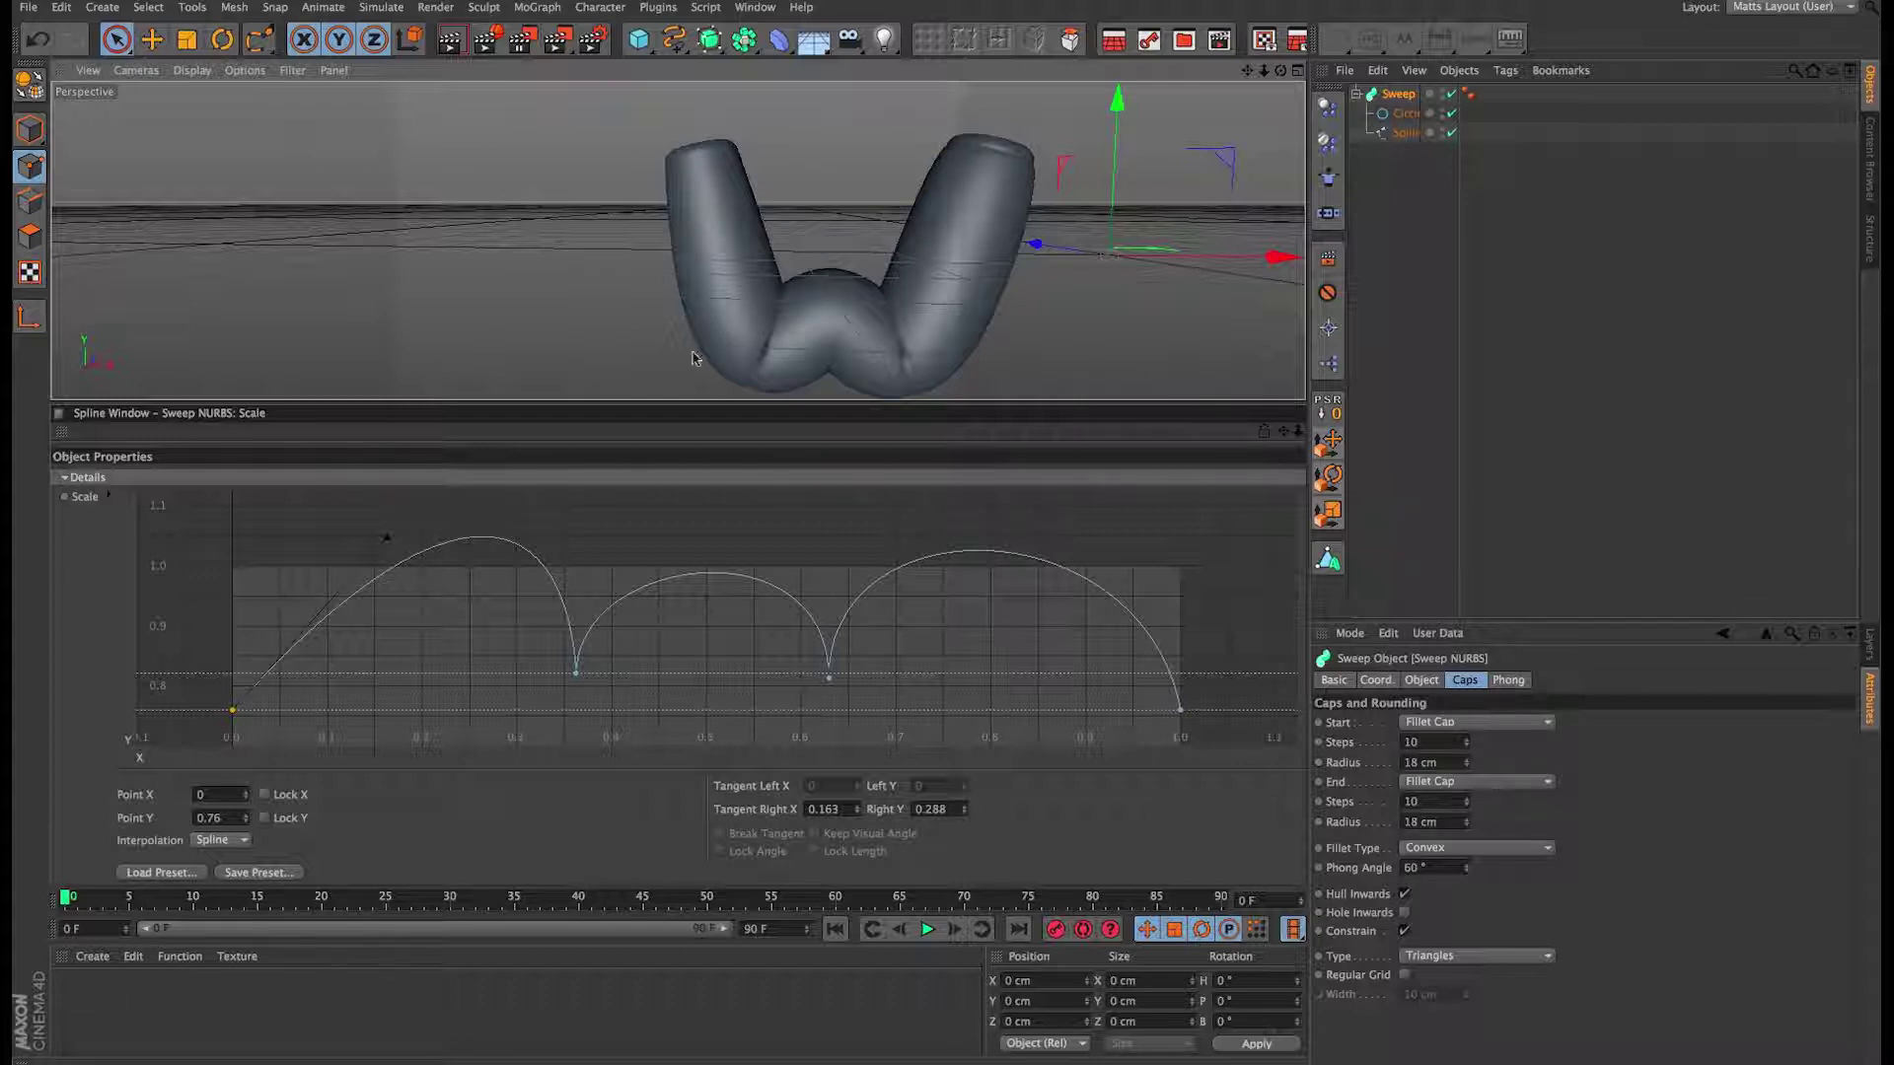
drag(384, 542, 300, 594)
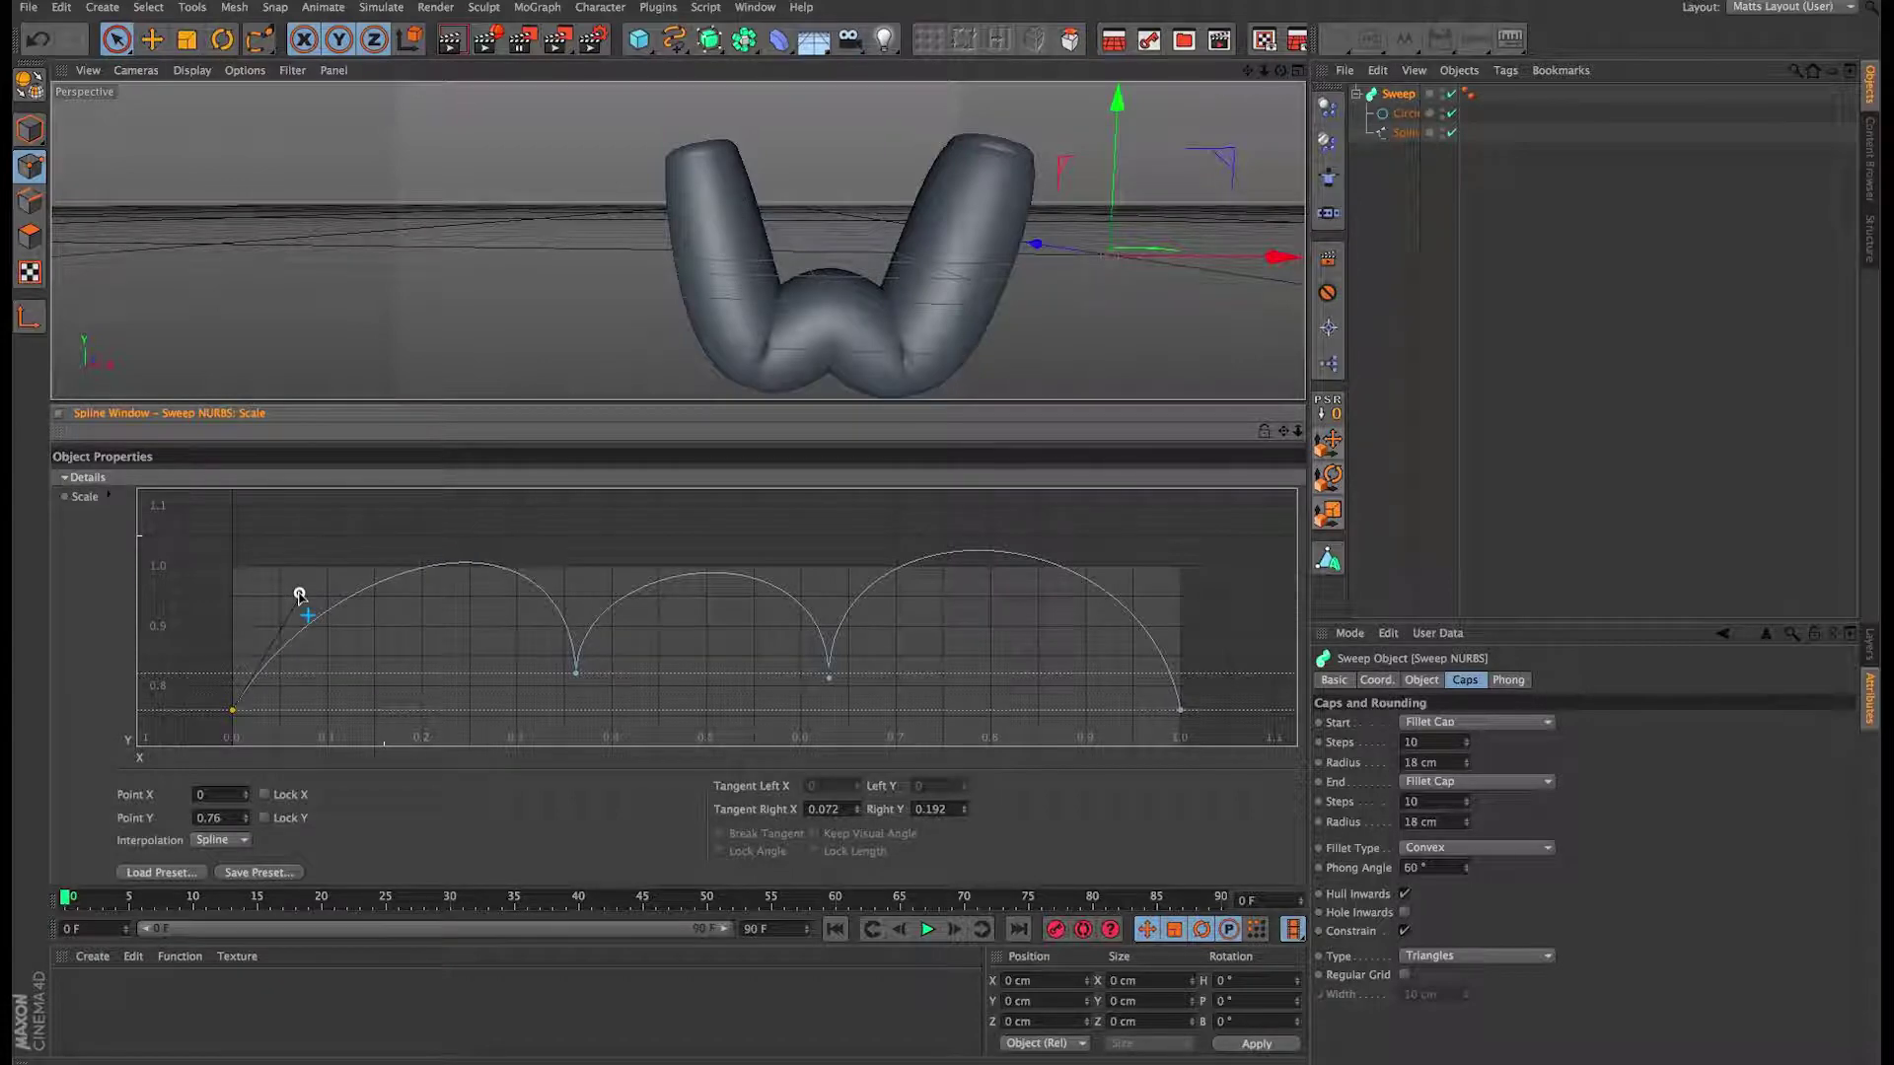
drag(232, 710, 231, 682)
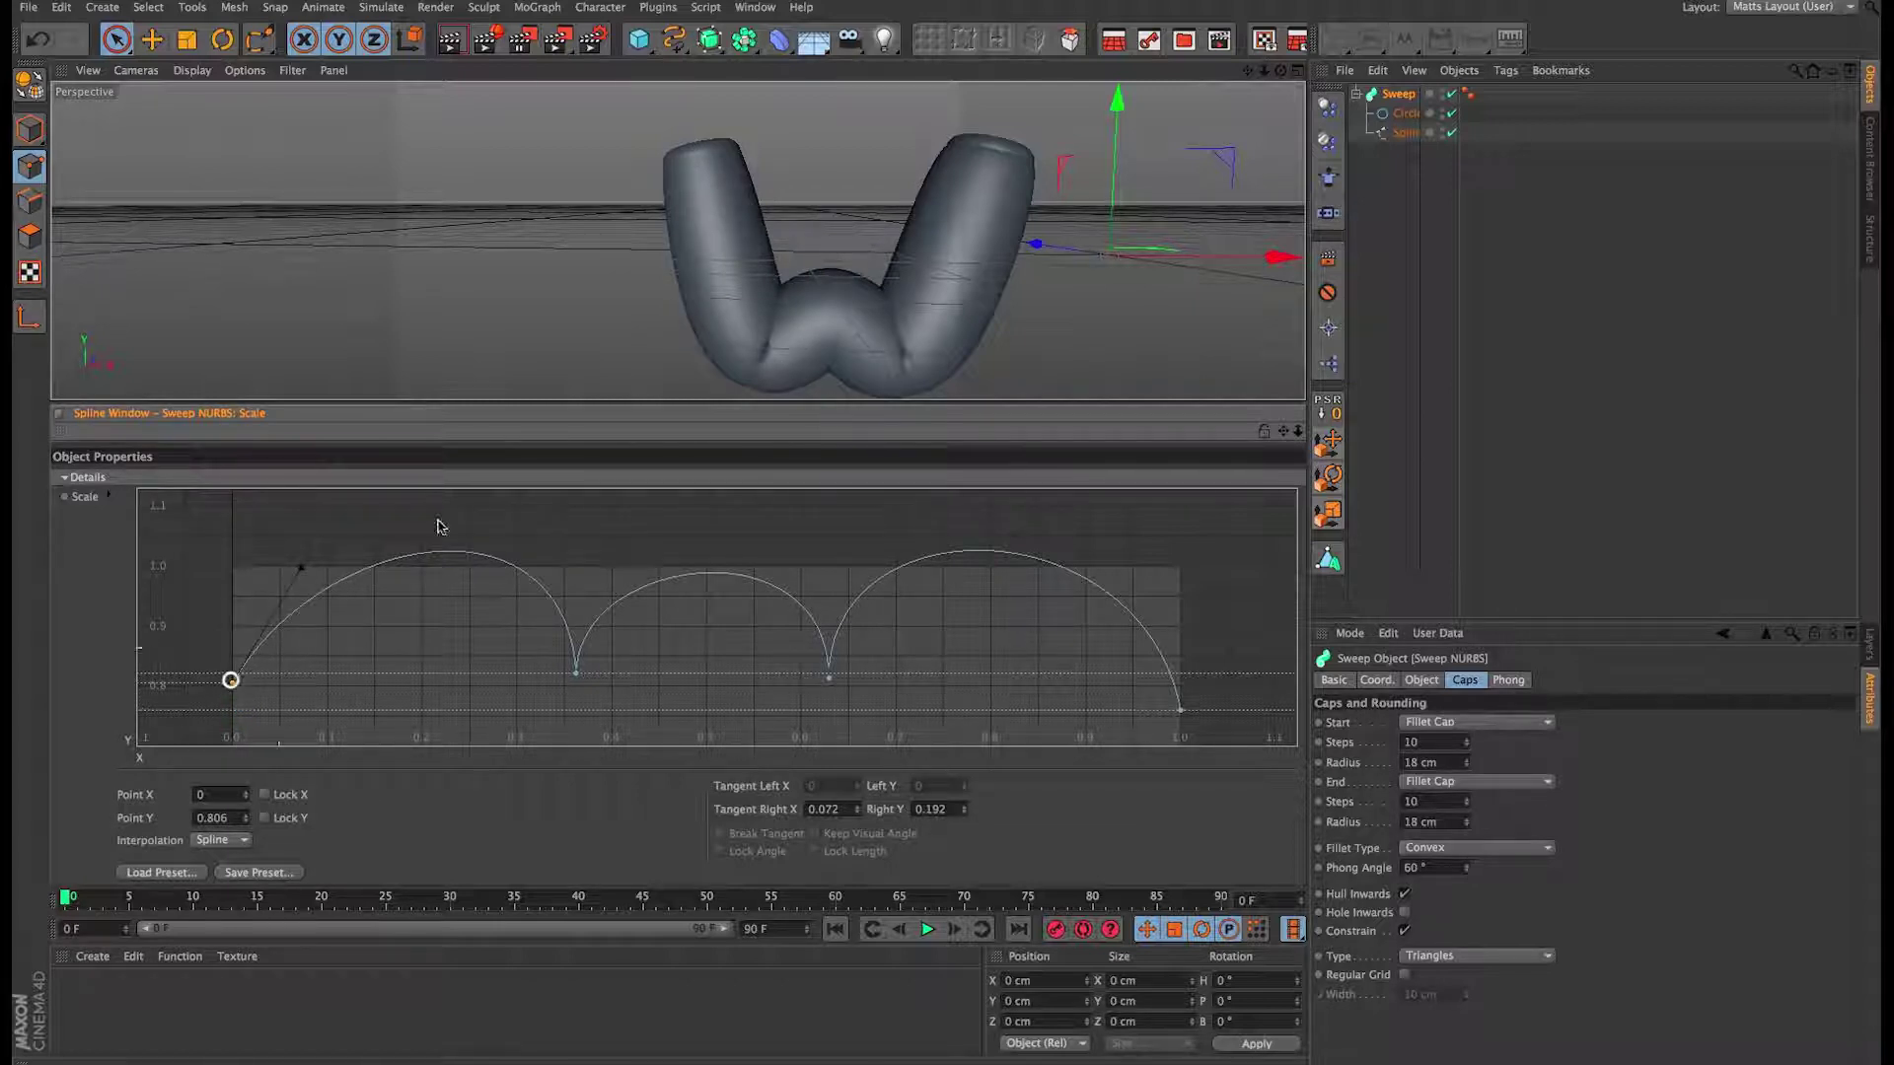
Step: Copy the Y value of the Scale curve's start point to its end point, setting Point Y to 0.806
alt+drag(726, 154, 968, 253)
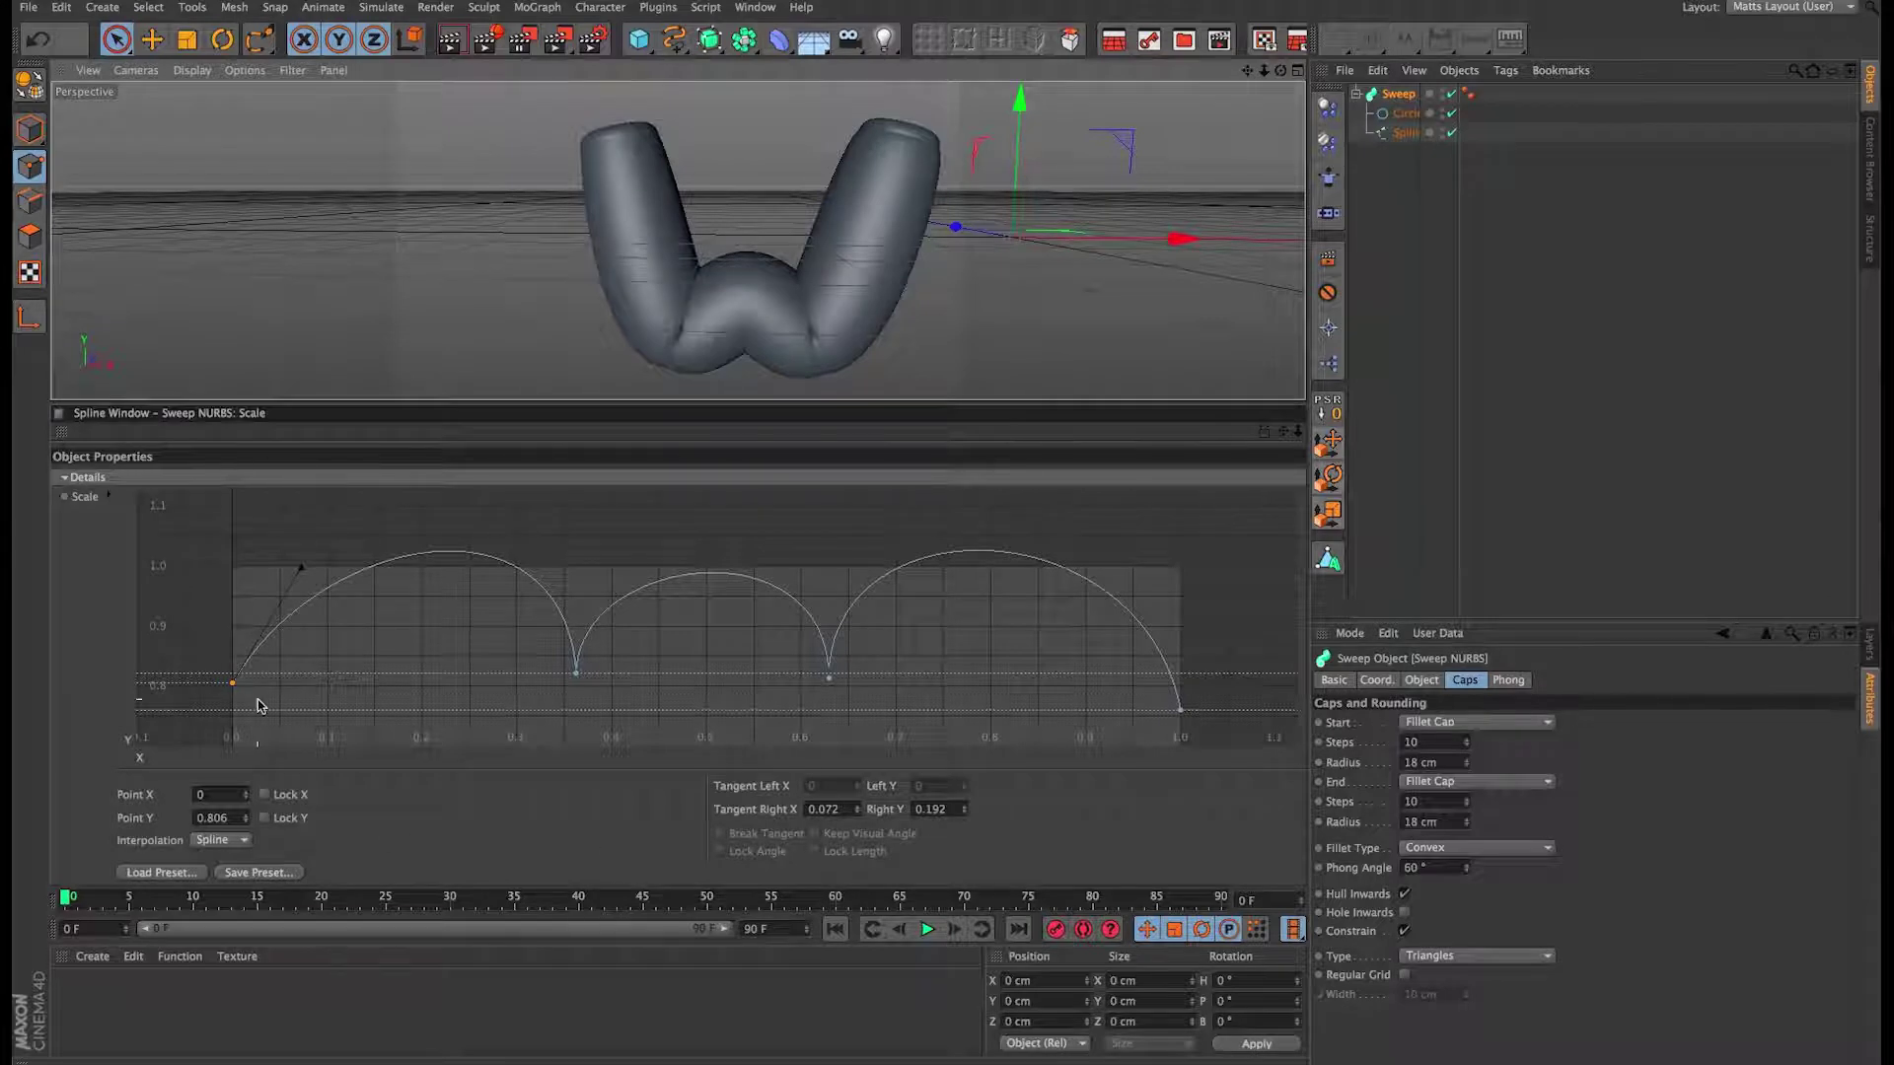
double_click(211, 818)
key(super+c)
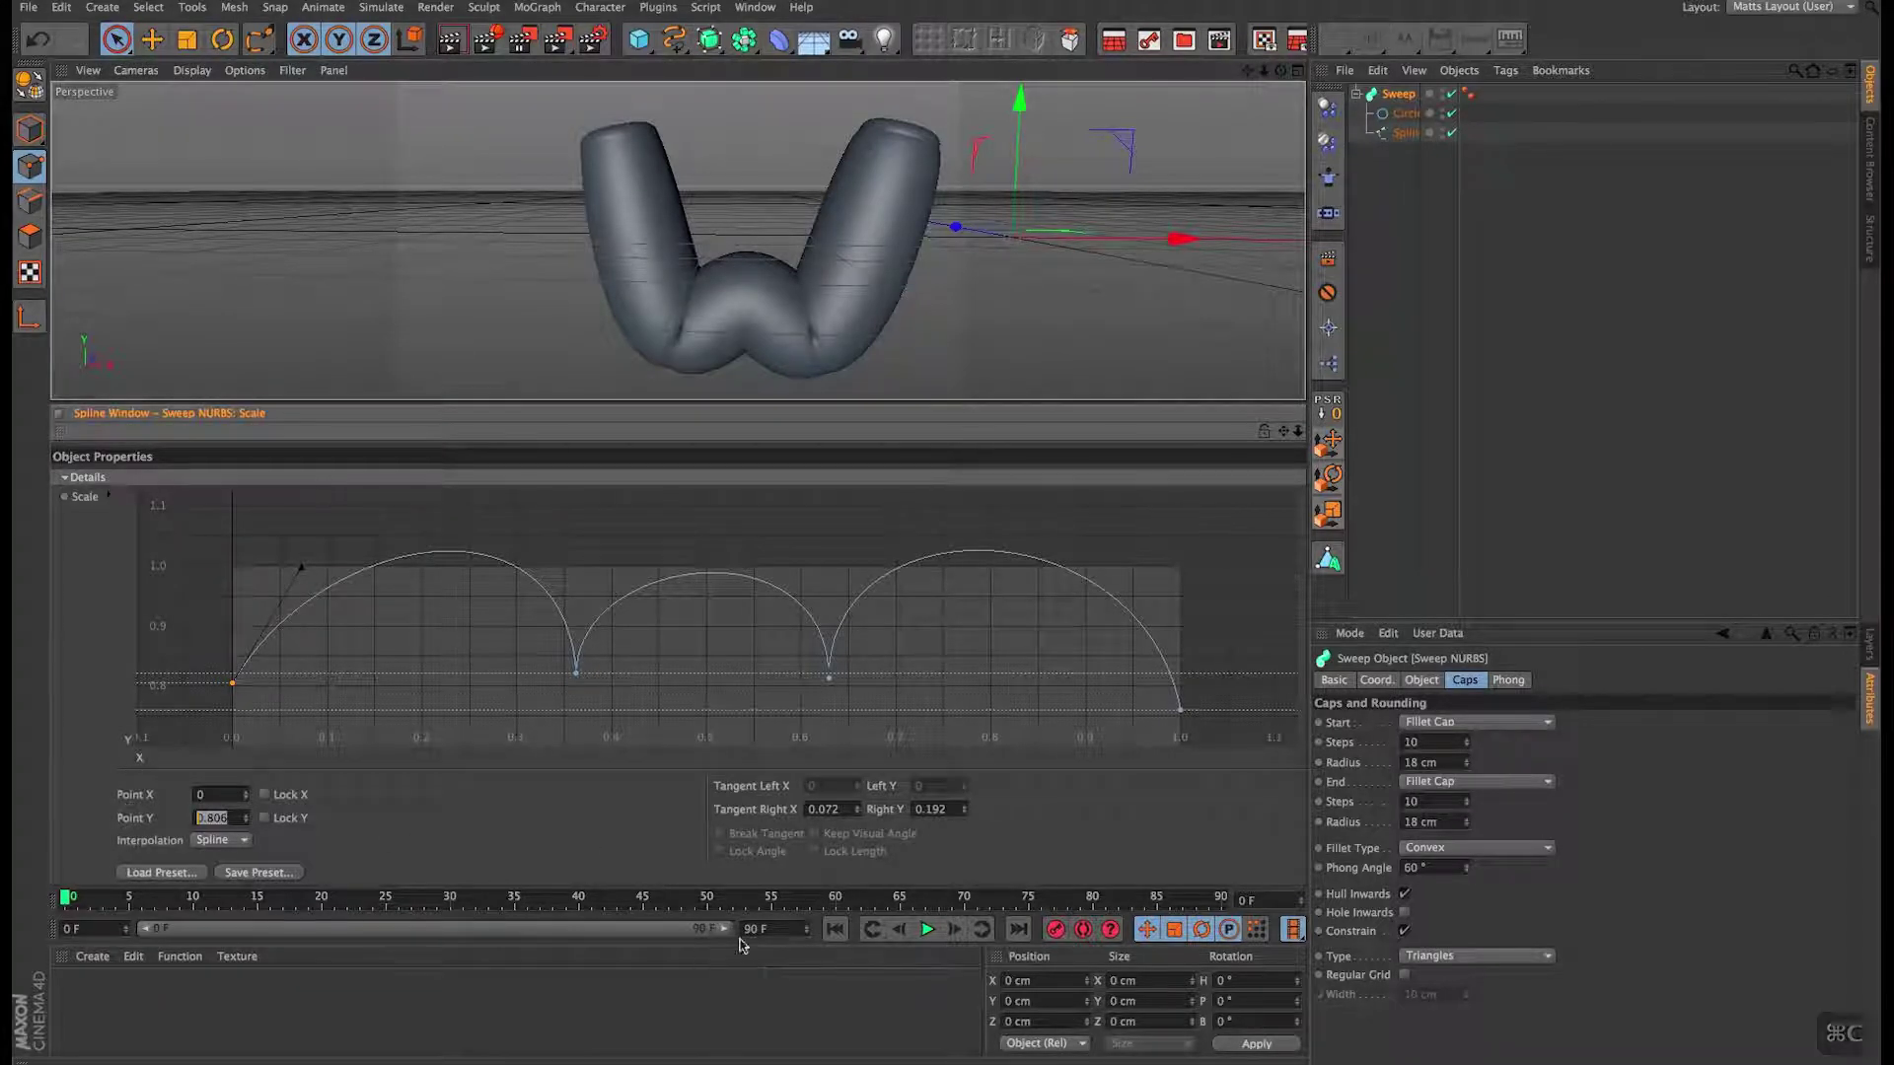
click(1181, 711)
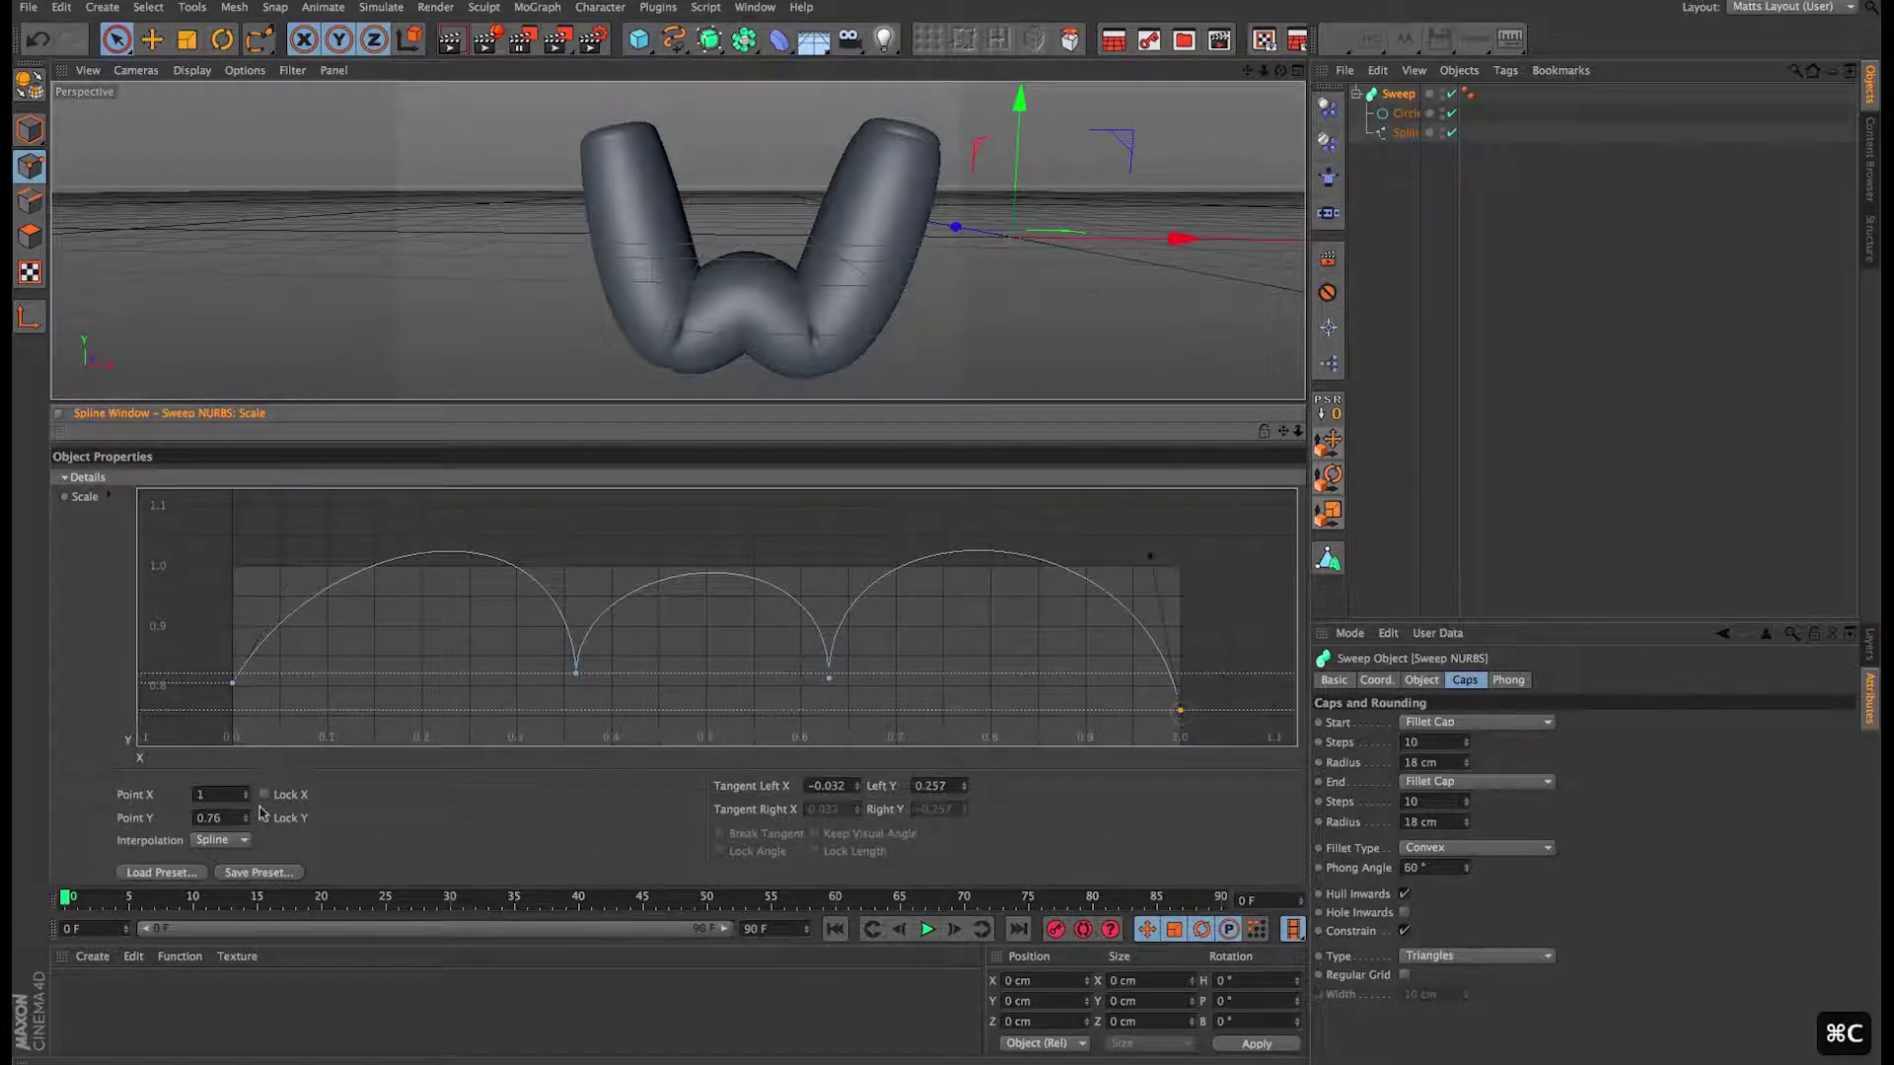
double_click(209, 818)
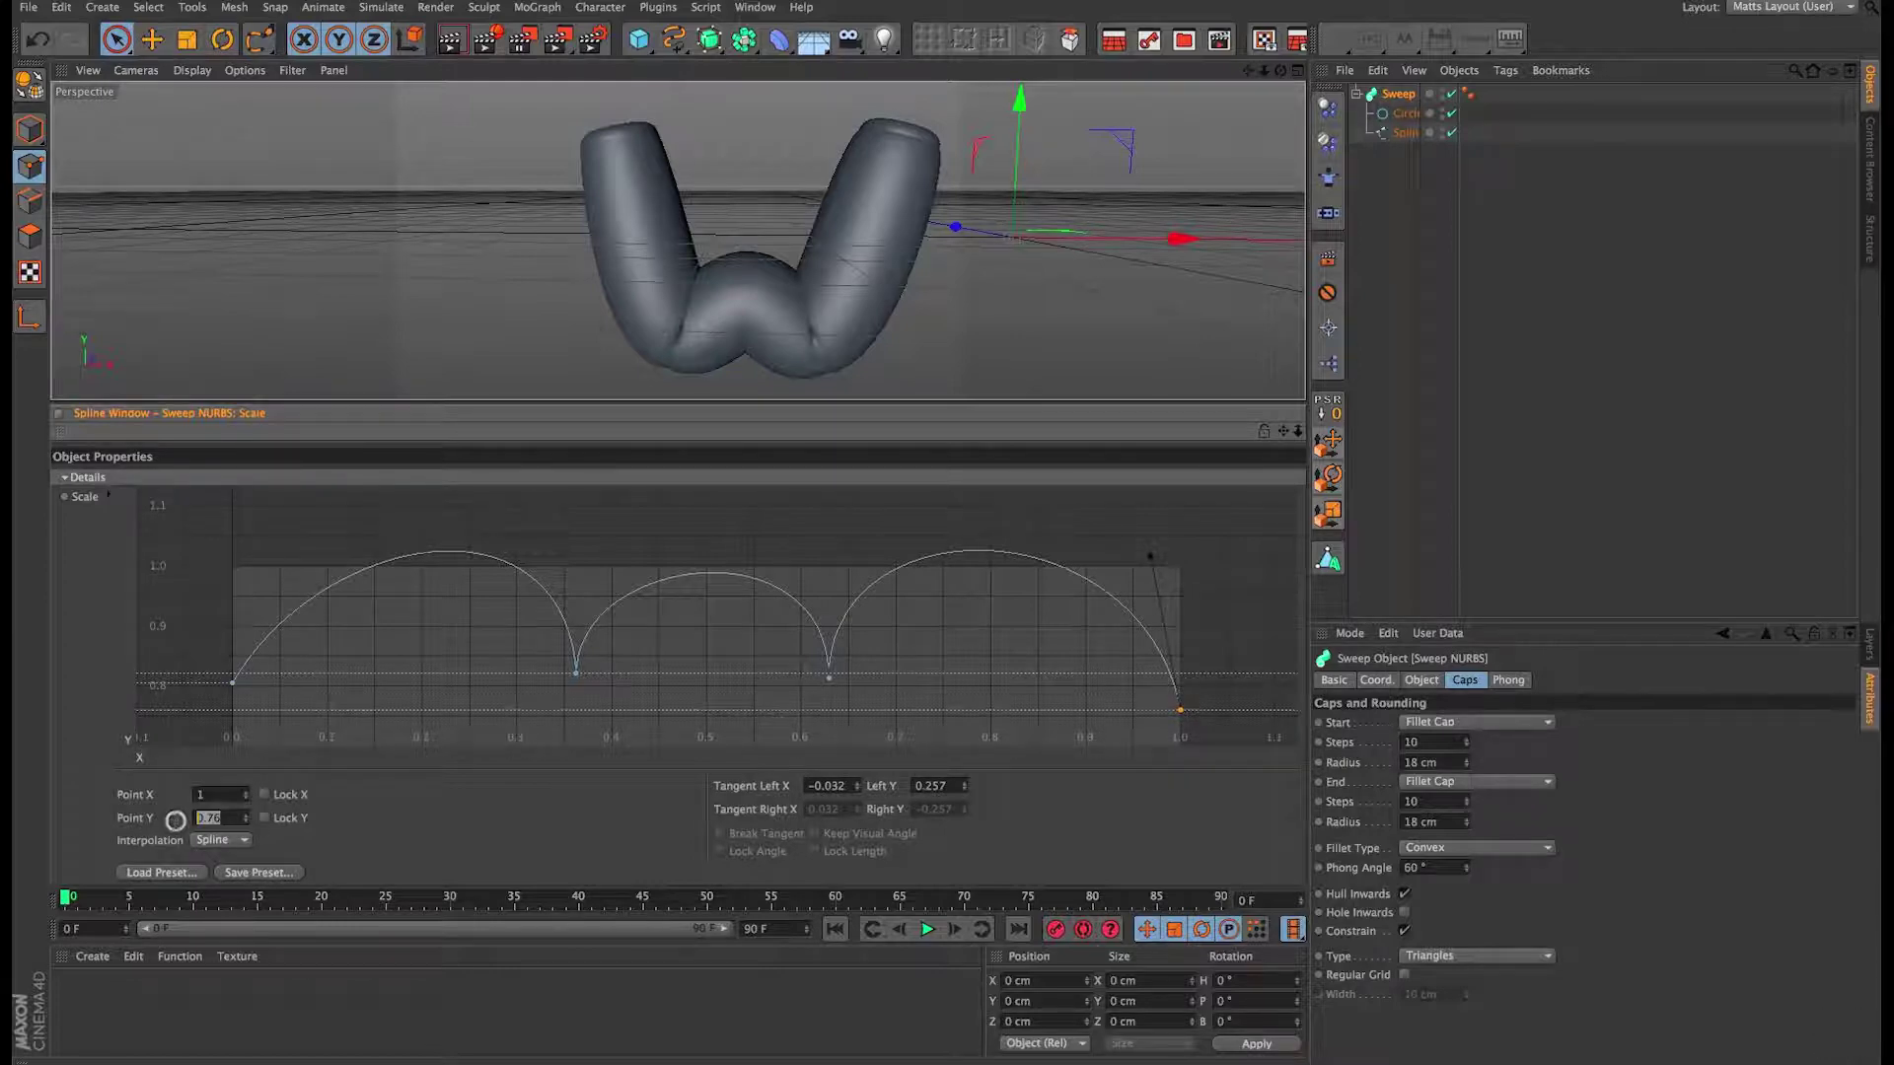
key(super+v)
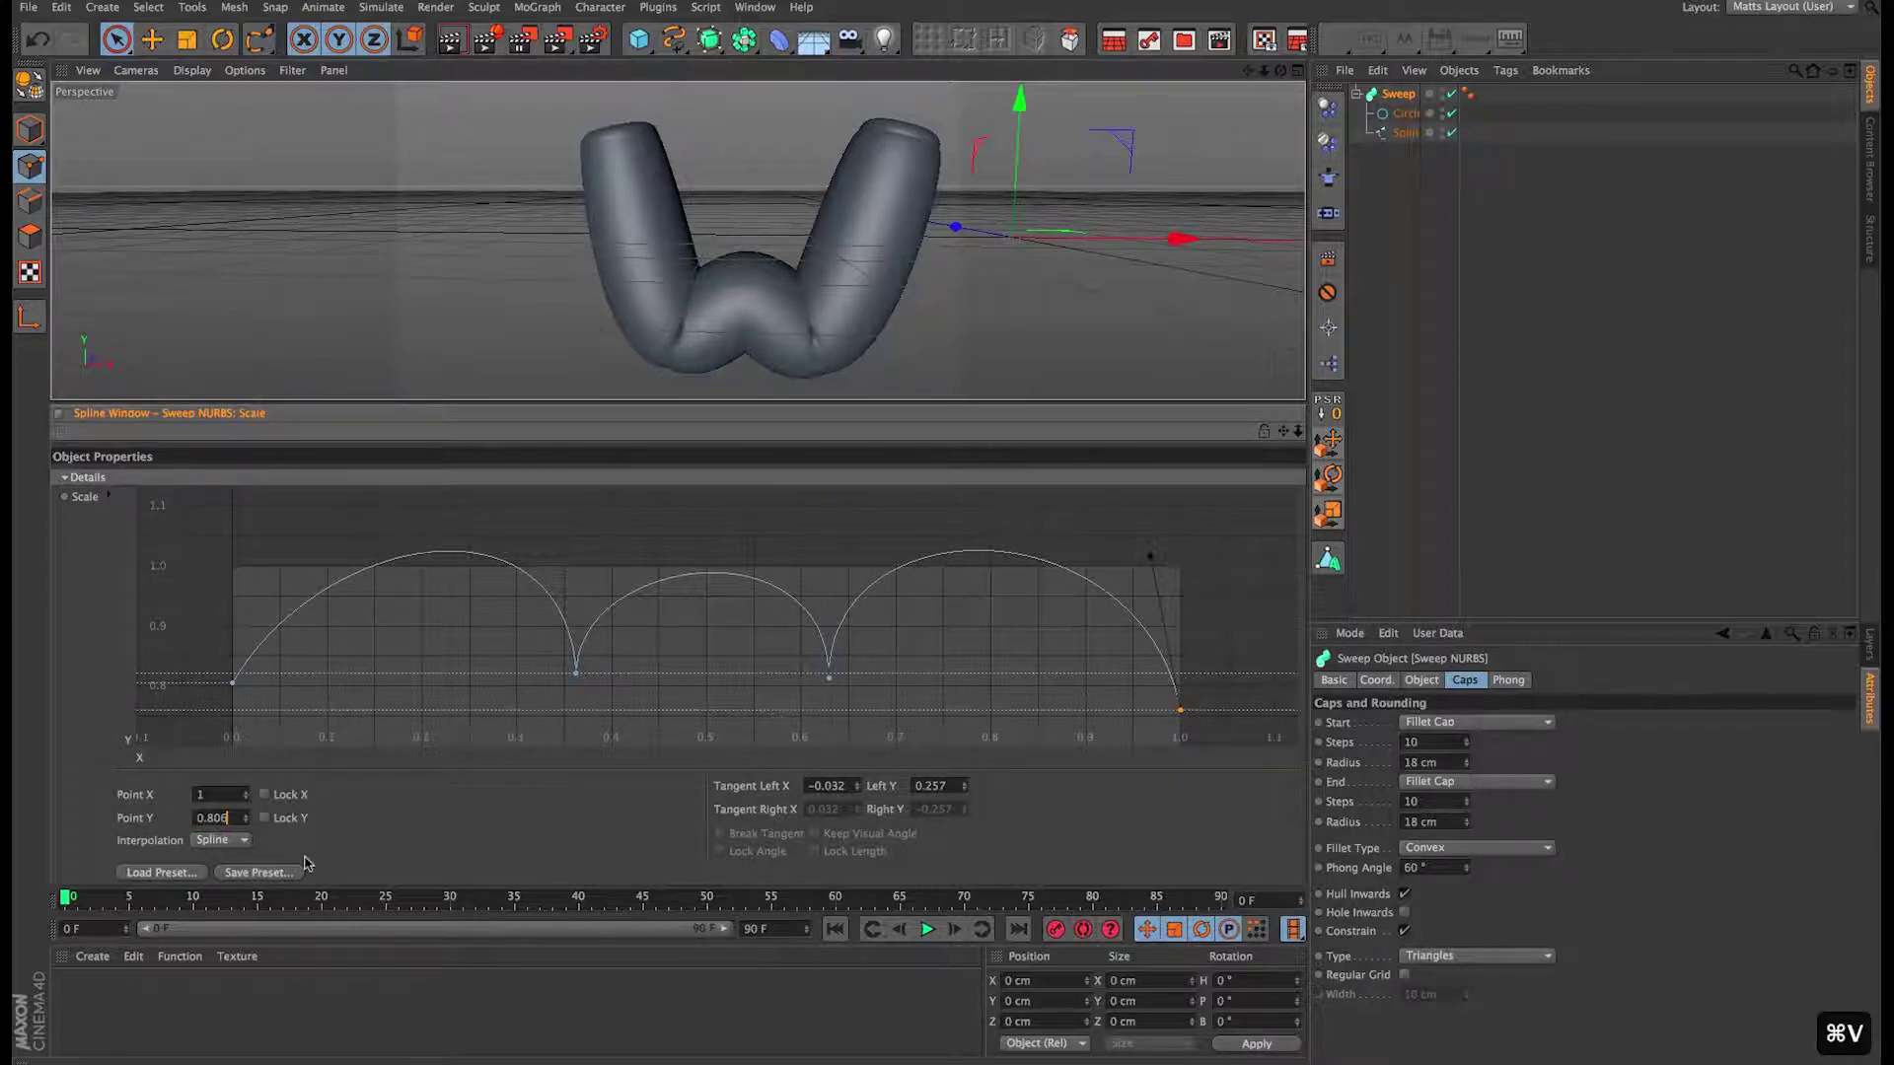
key(Return)
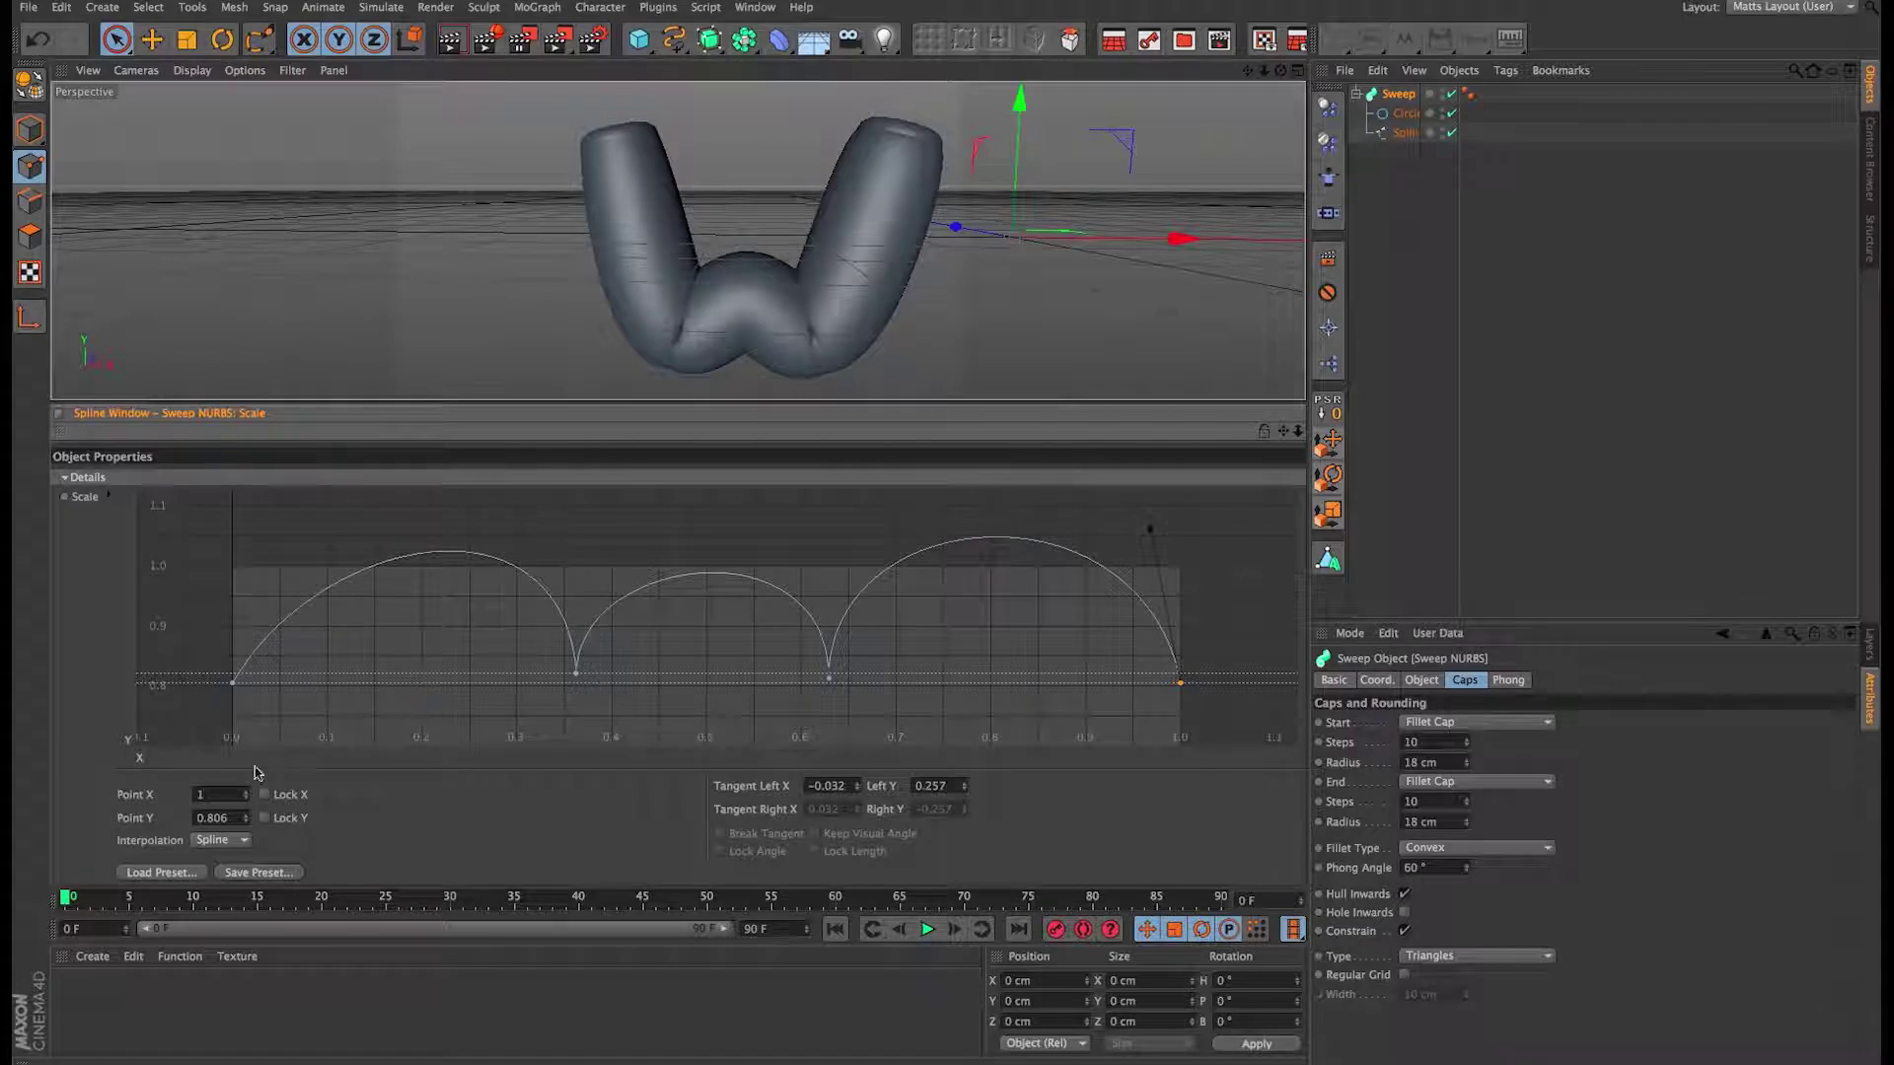
Step: Mirror the start point's tangent X on the Scale curve's end point, setting its Tangent Left X to -0.072
click(232, 683)
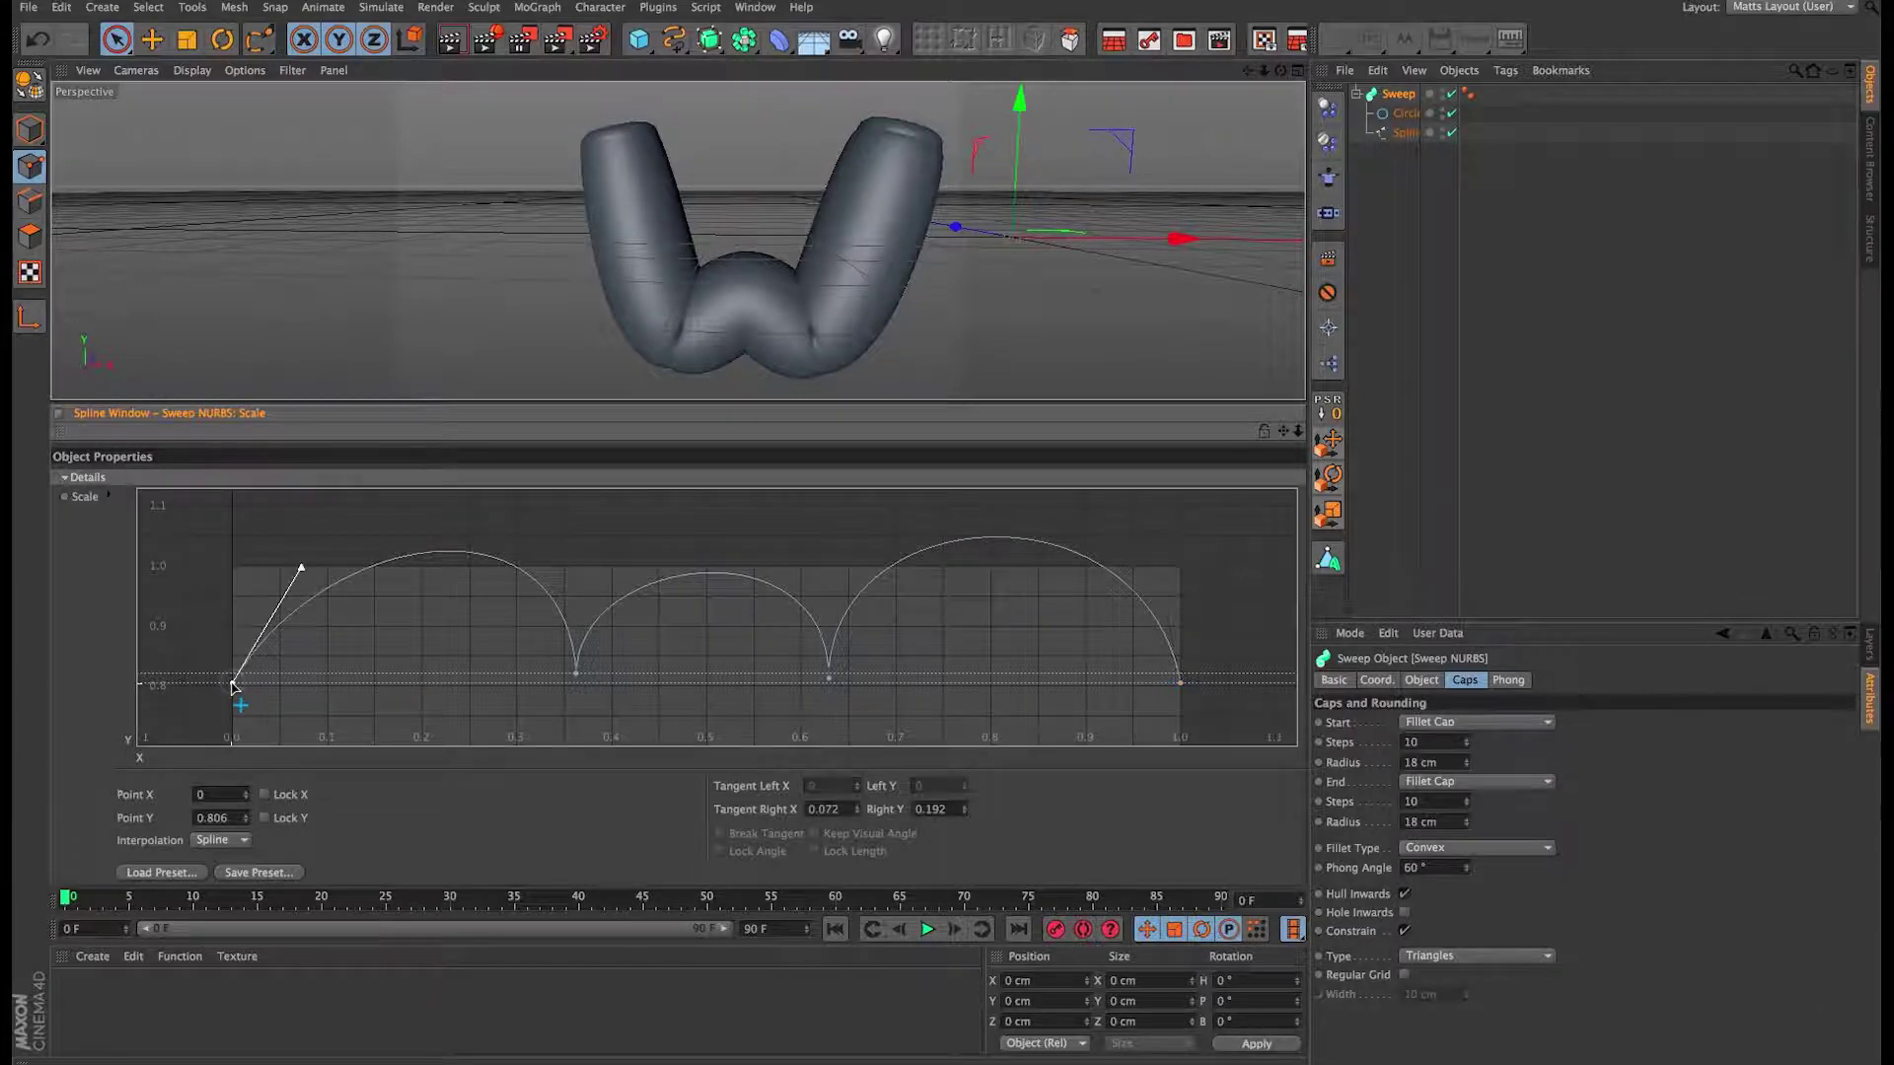
click(1180, 683)
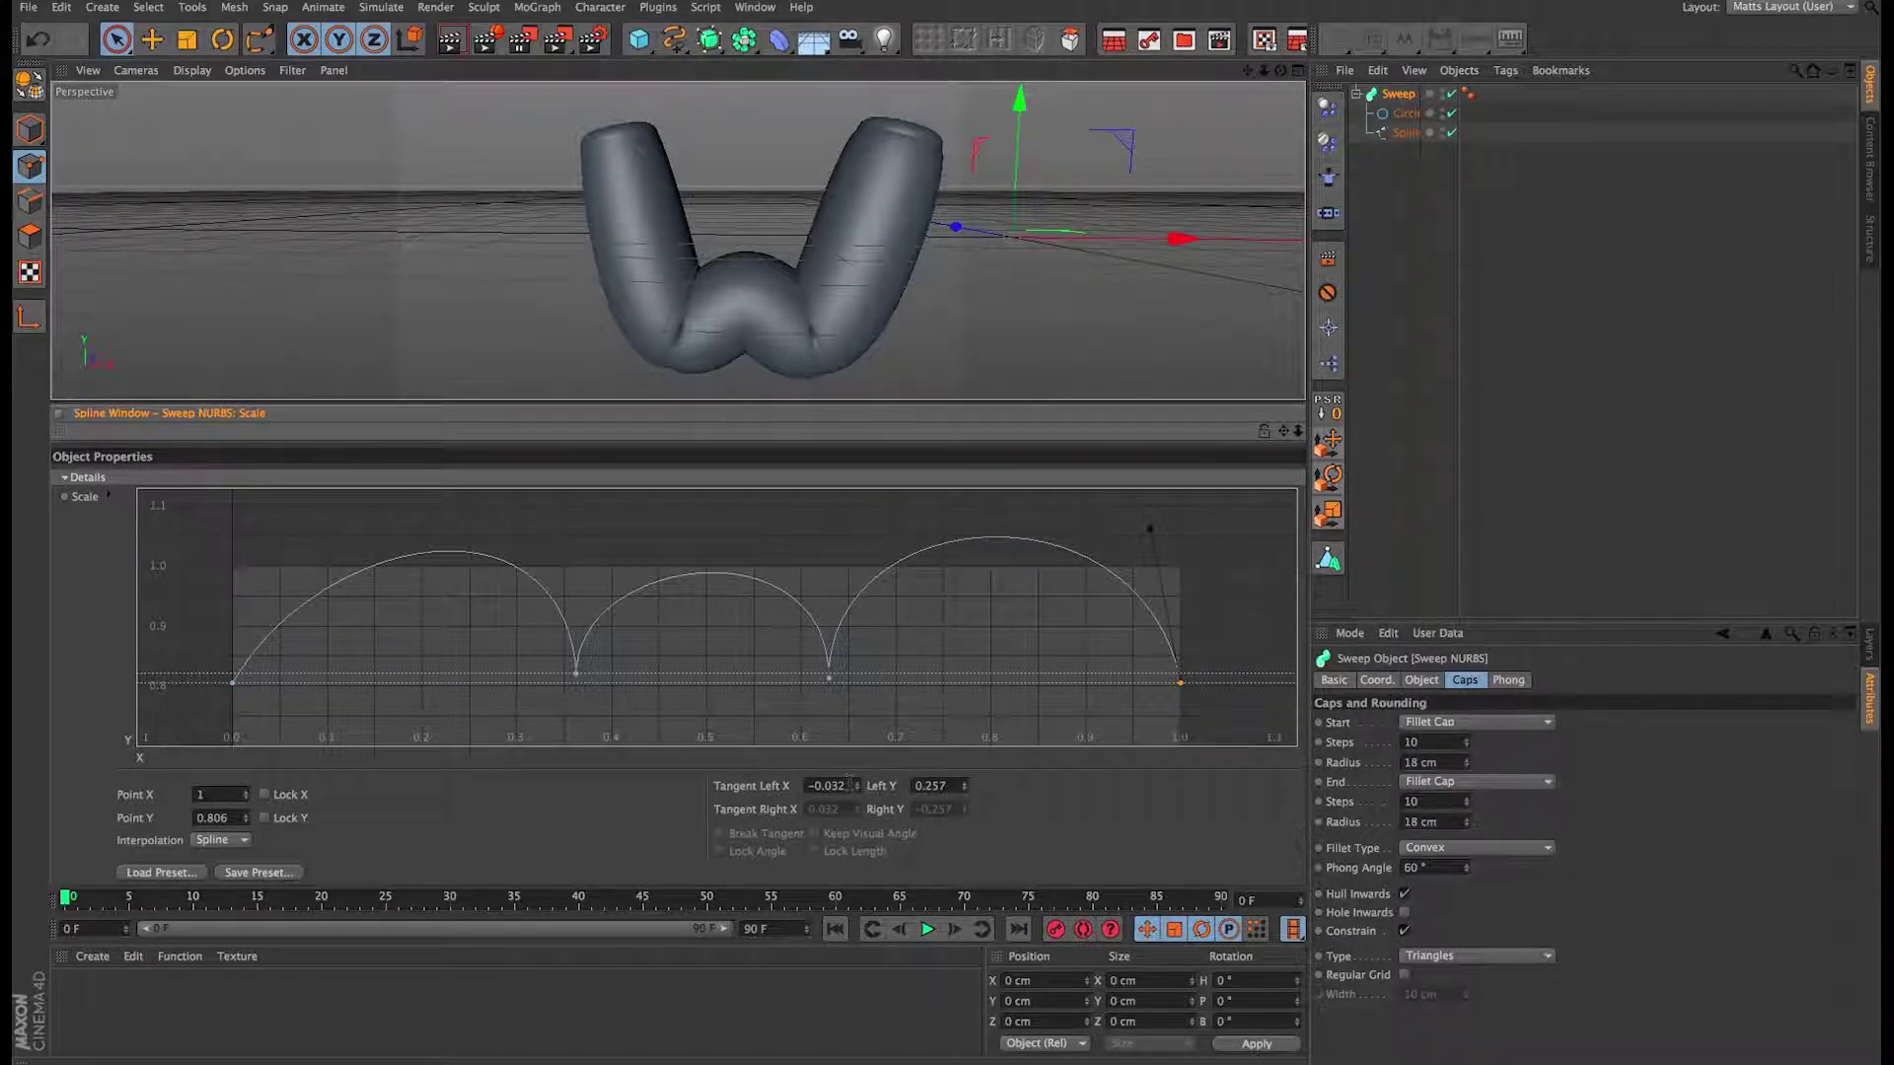
click(846, 785)
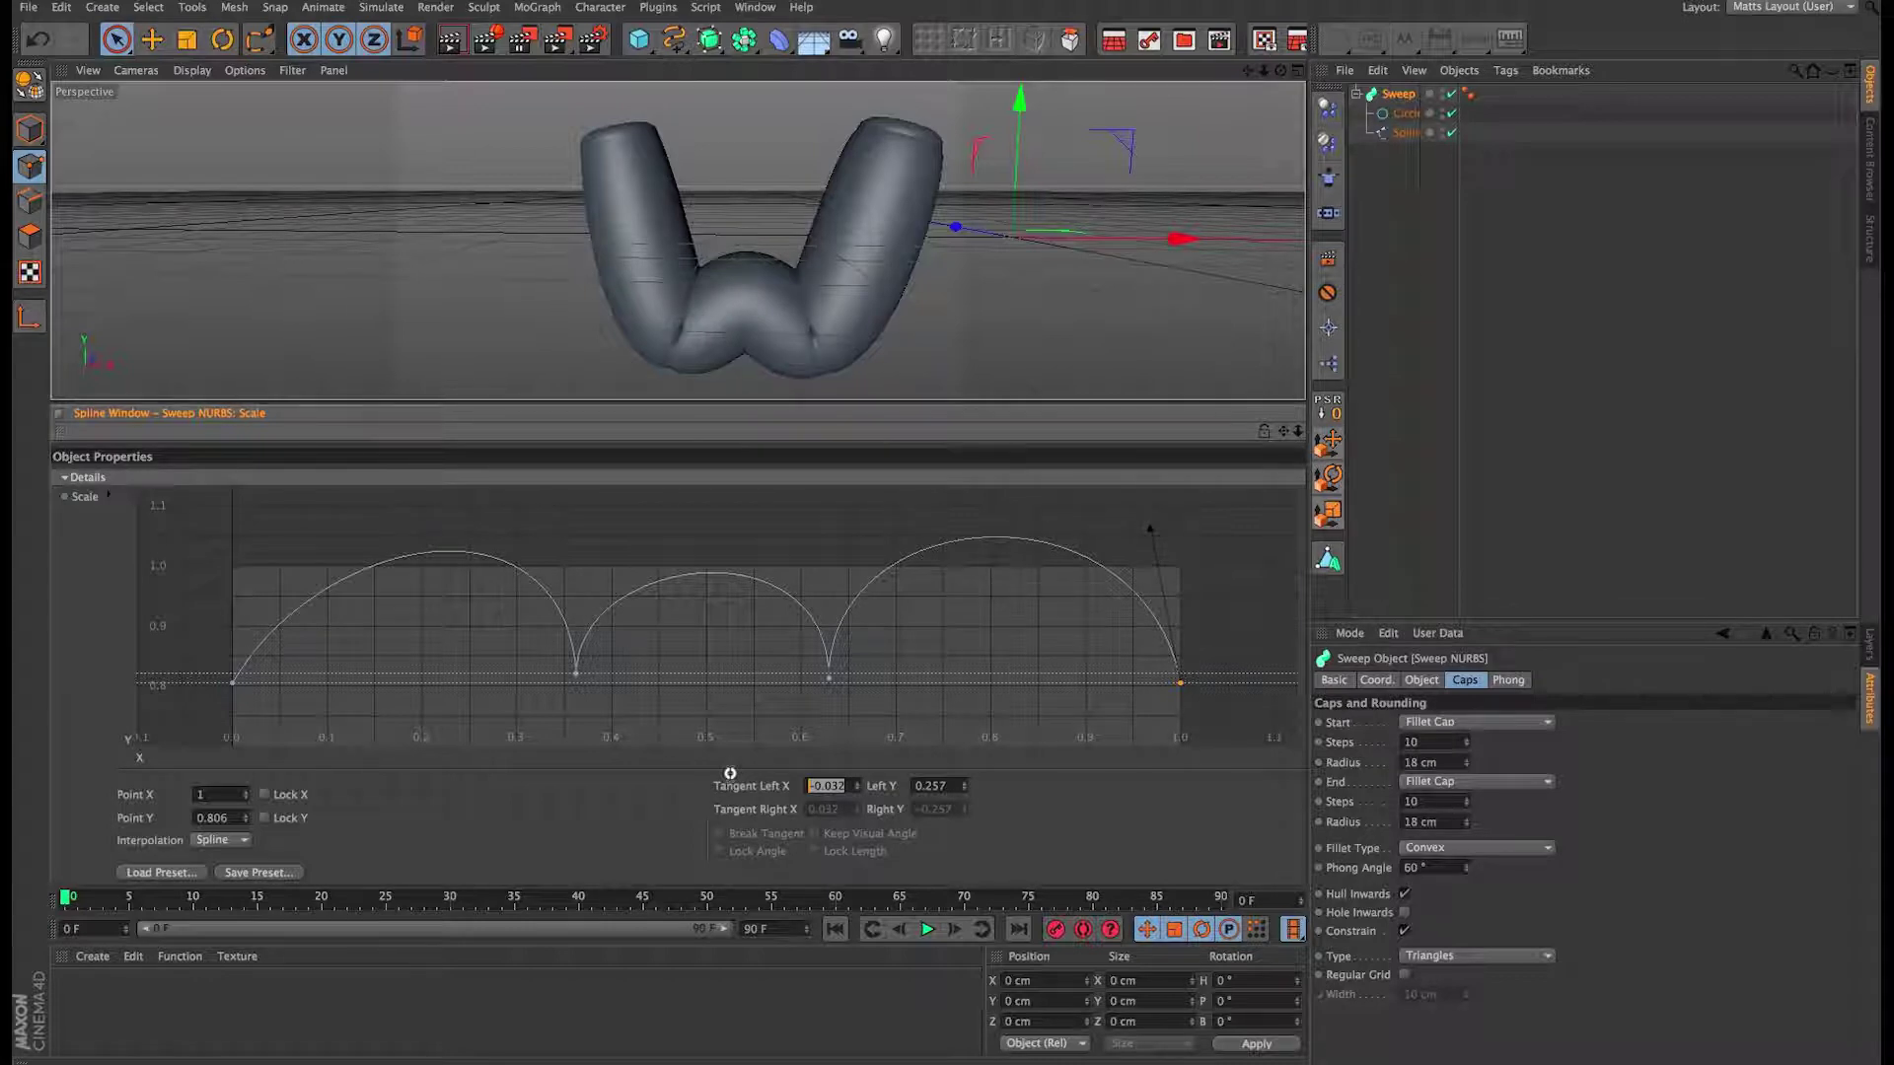
text(-0.0)
key(Return)
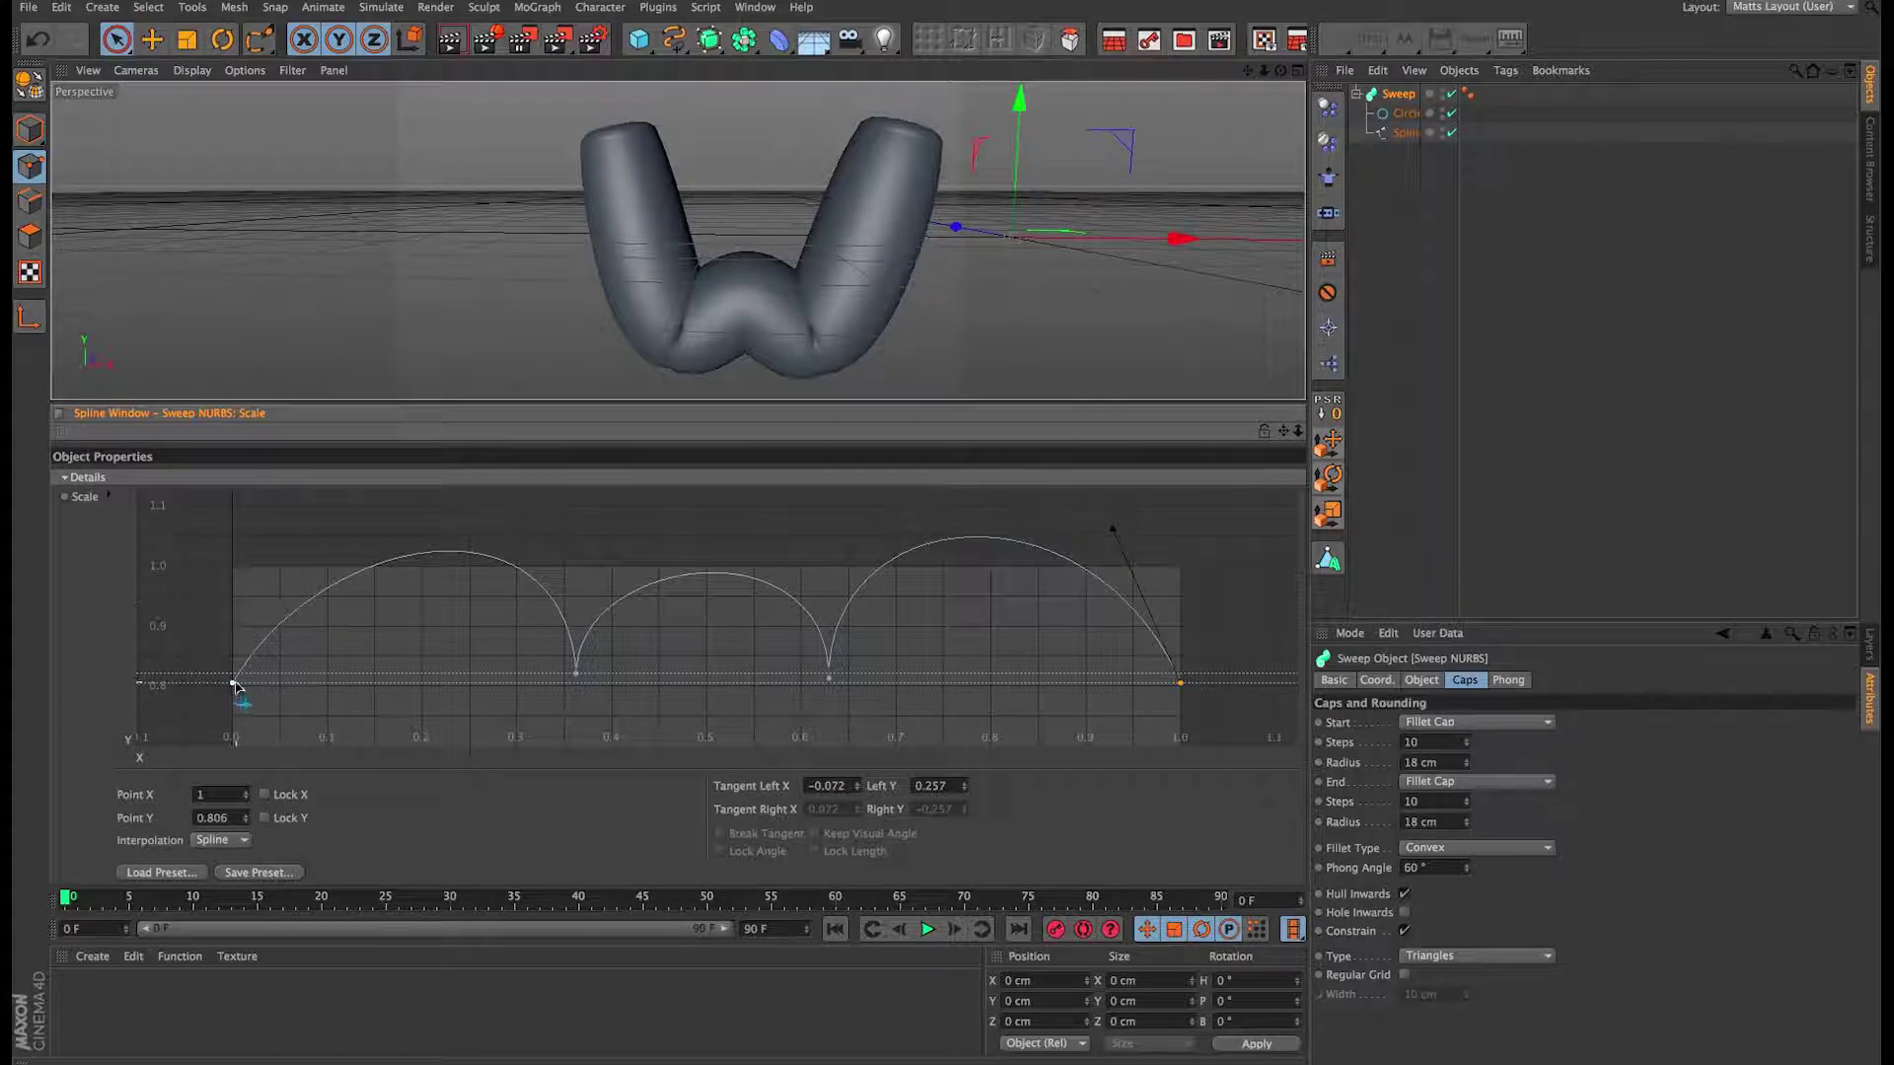
Step: Set the Left Y tangent of the Scale curve's end point to 0.192 to match the start point
click(233, 683)
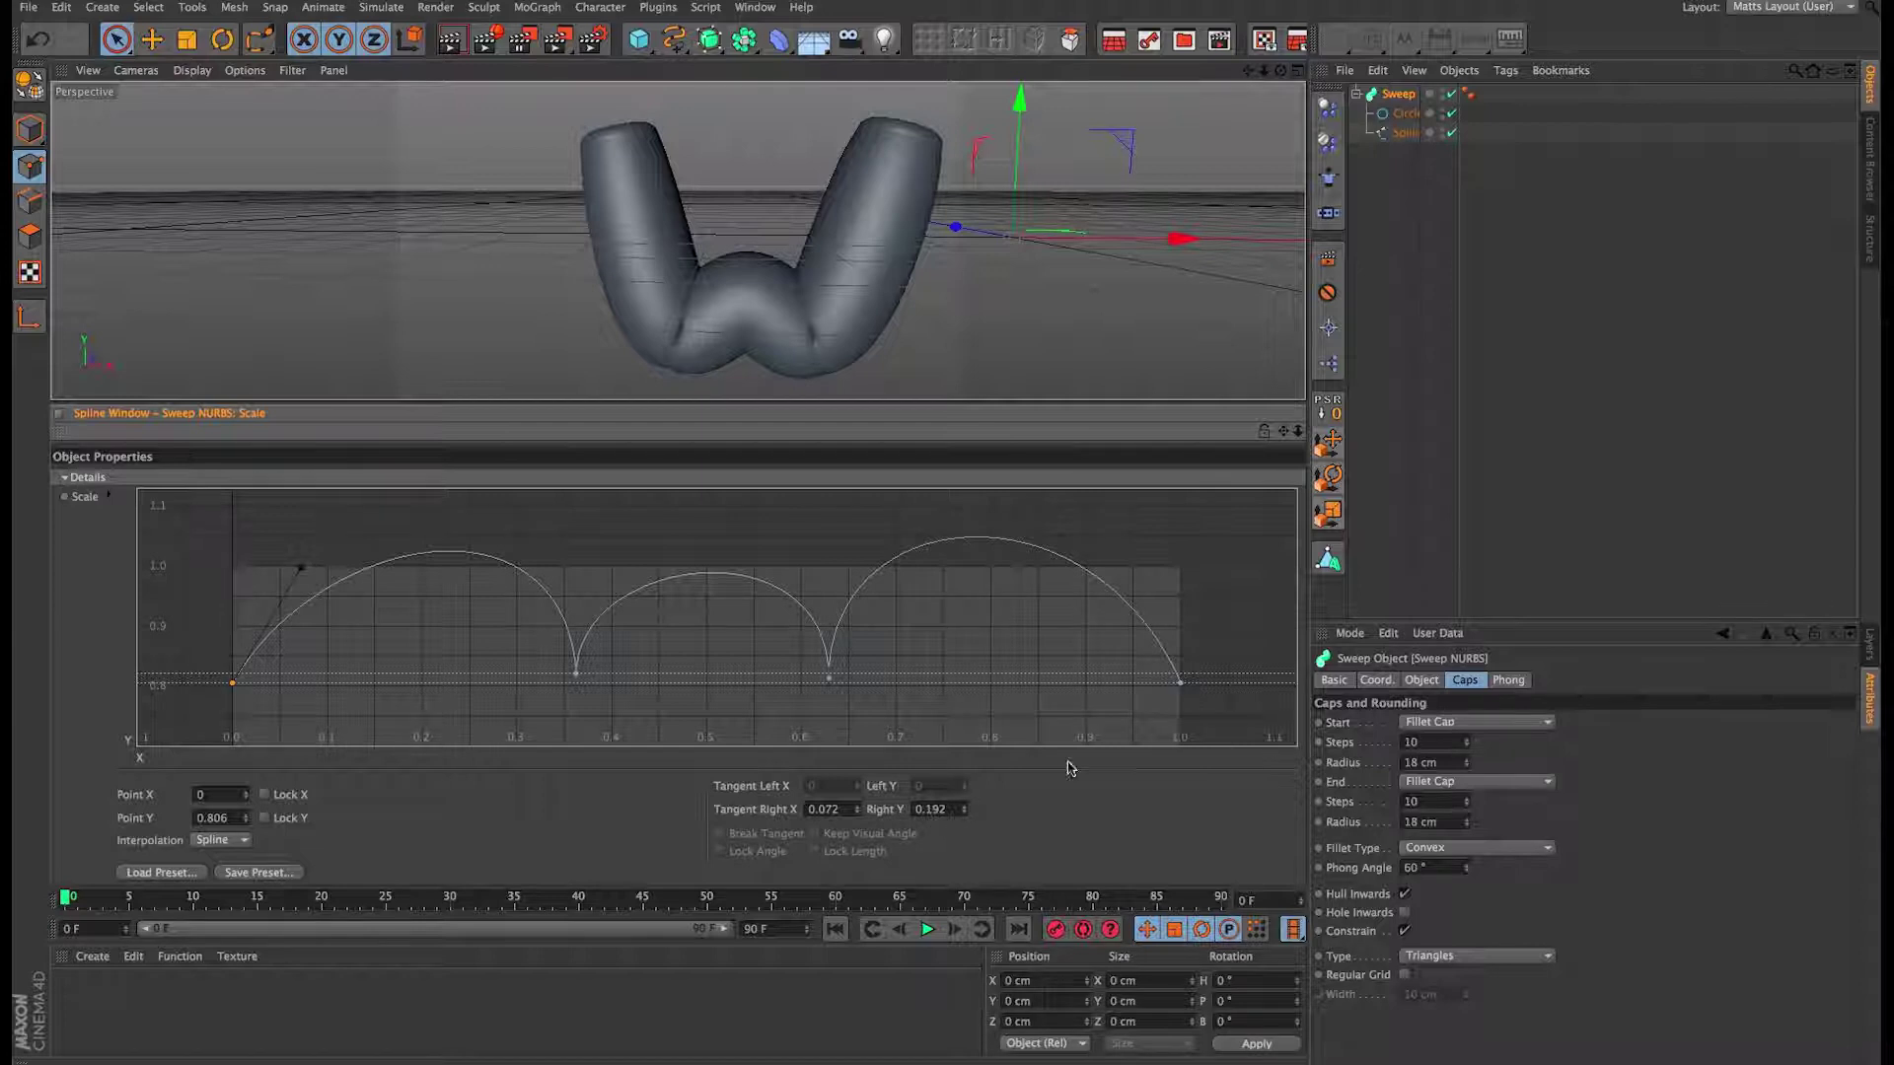
click(1181, 682)
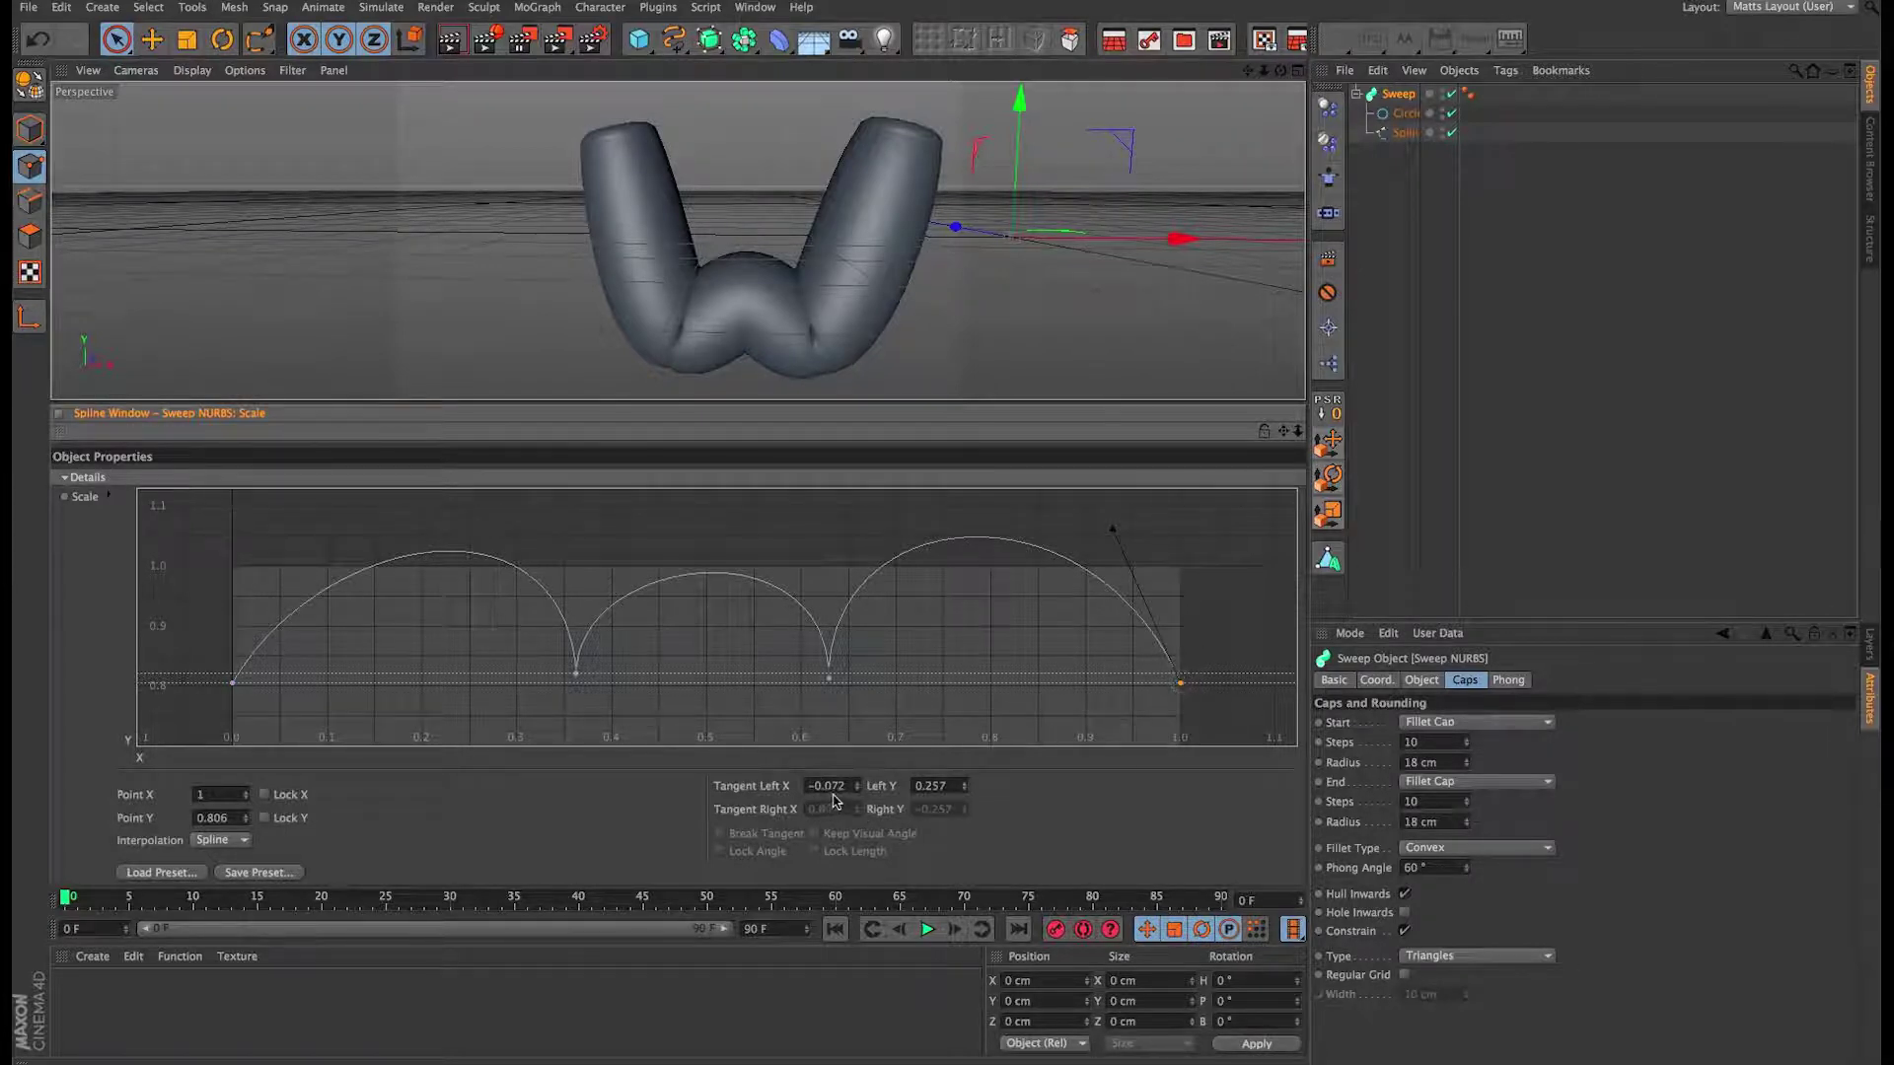
click(233, 683)
click(1180, 682)
text(.1)
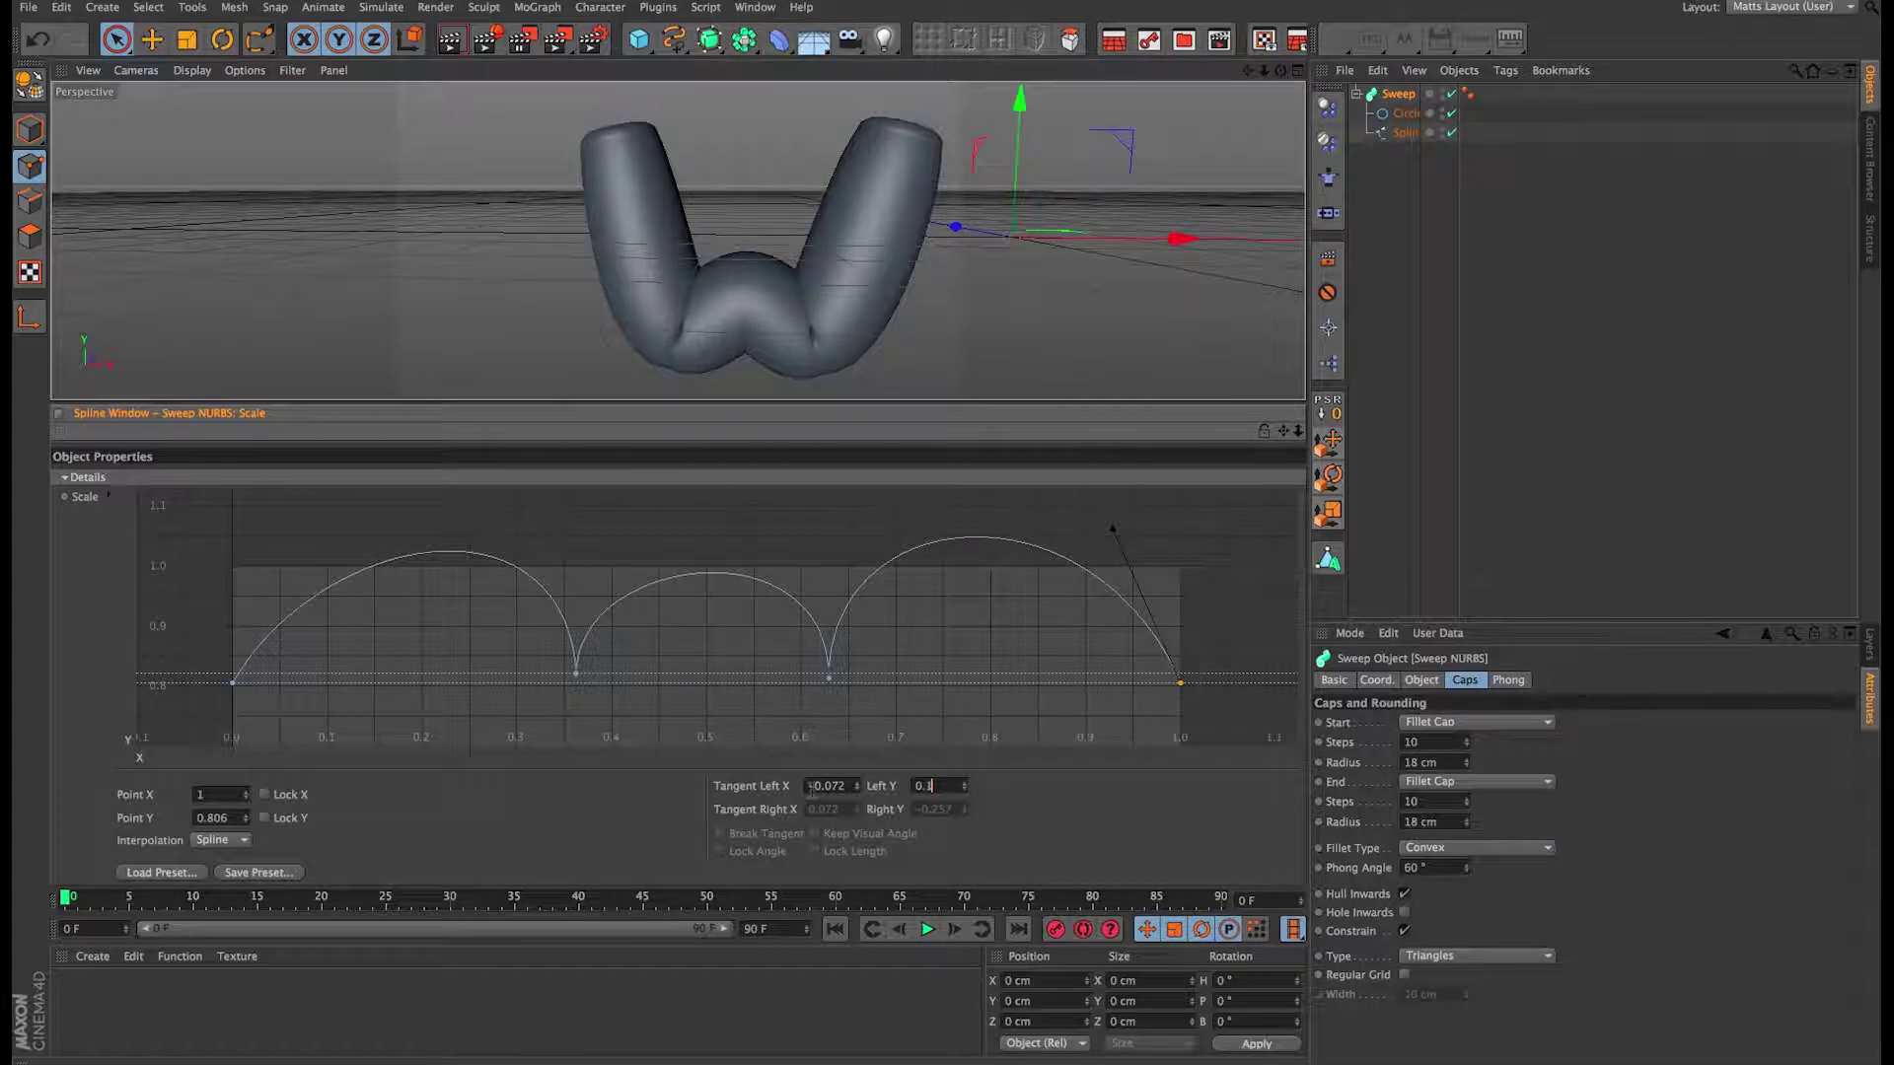
text(92)
key(Return)
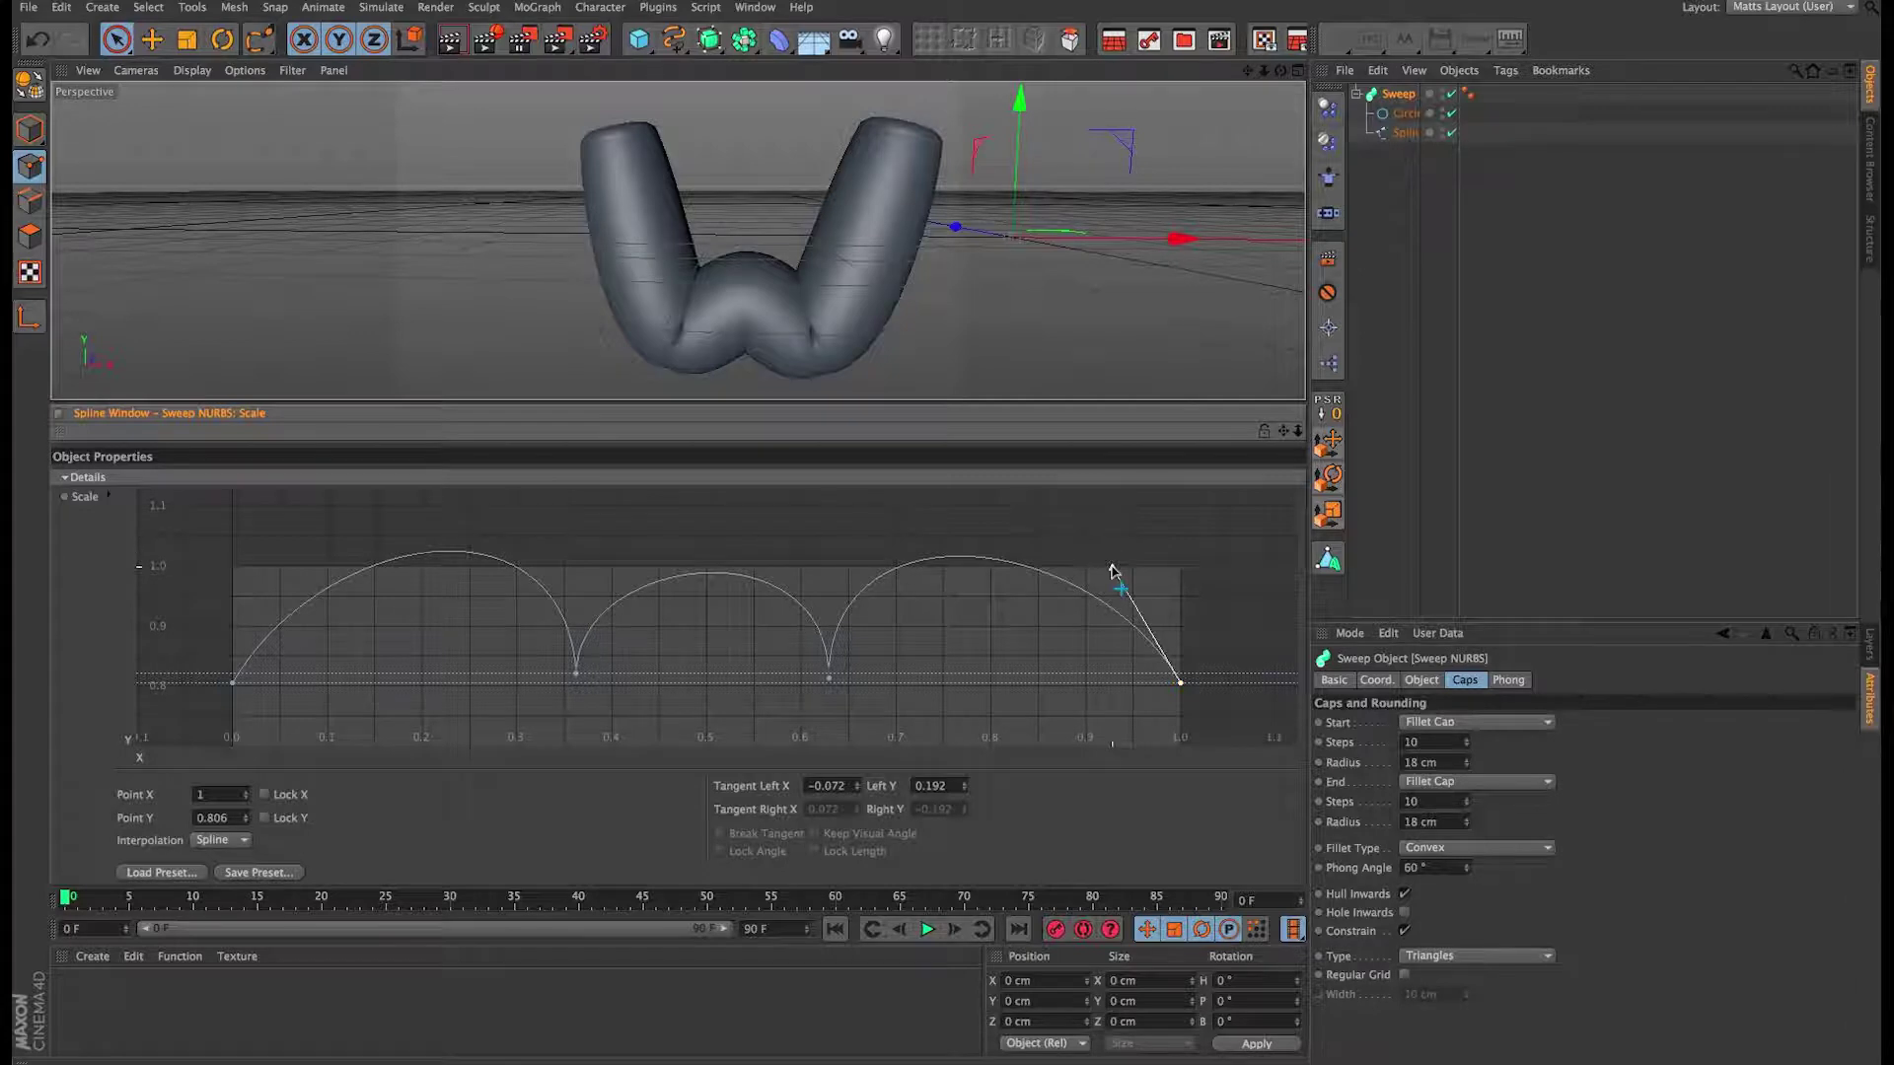
Step: Lengthen the end point's left tangent slightly to about X -0.075, Y 0.203 and check both tube ends
drag(1111, 570, 1108, 560)
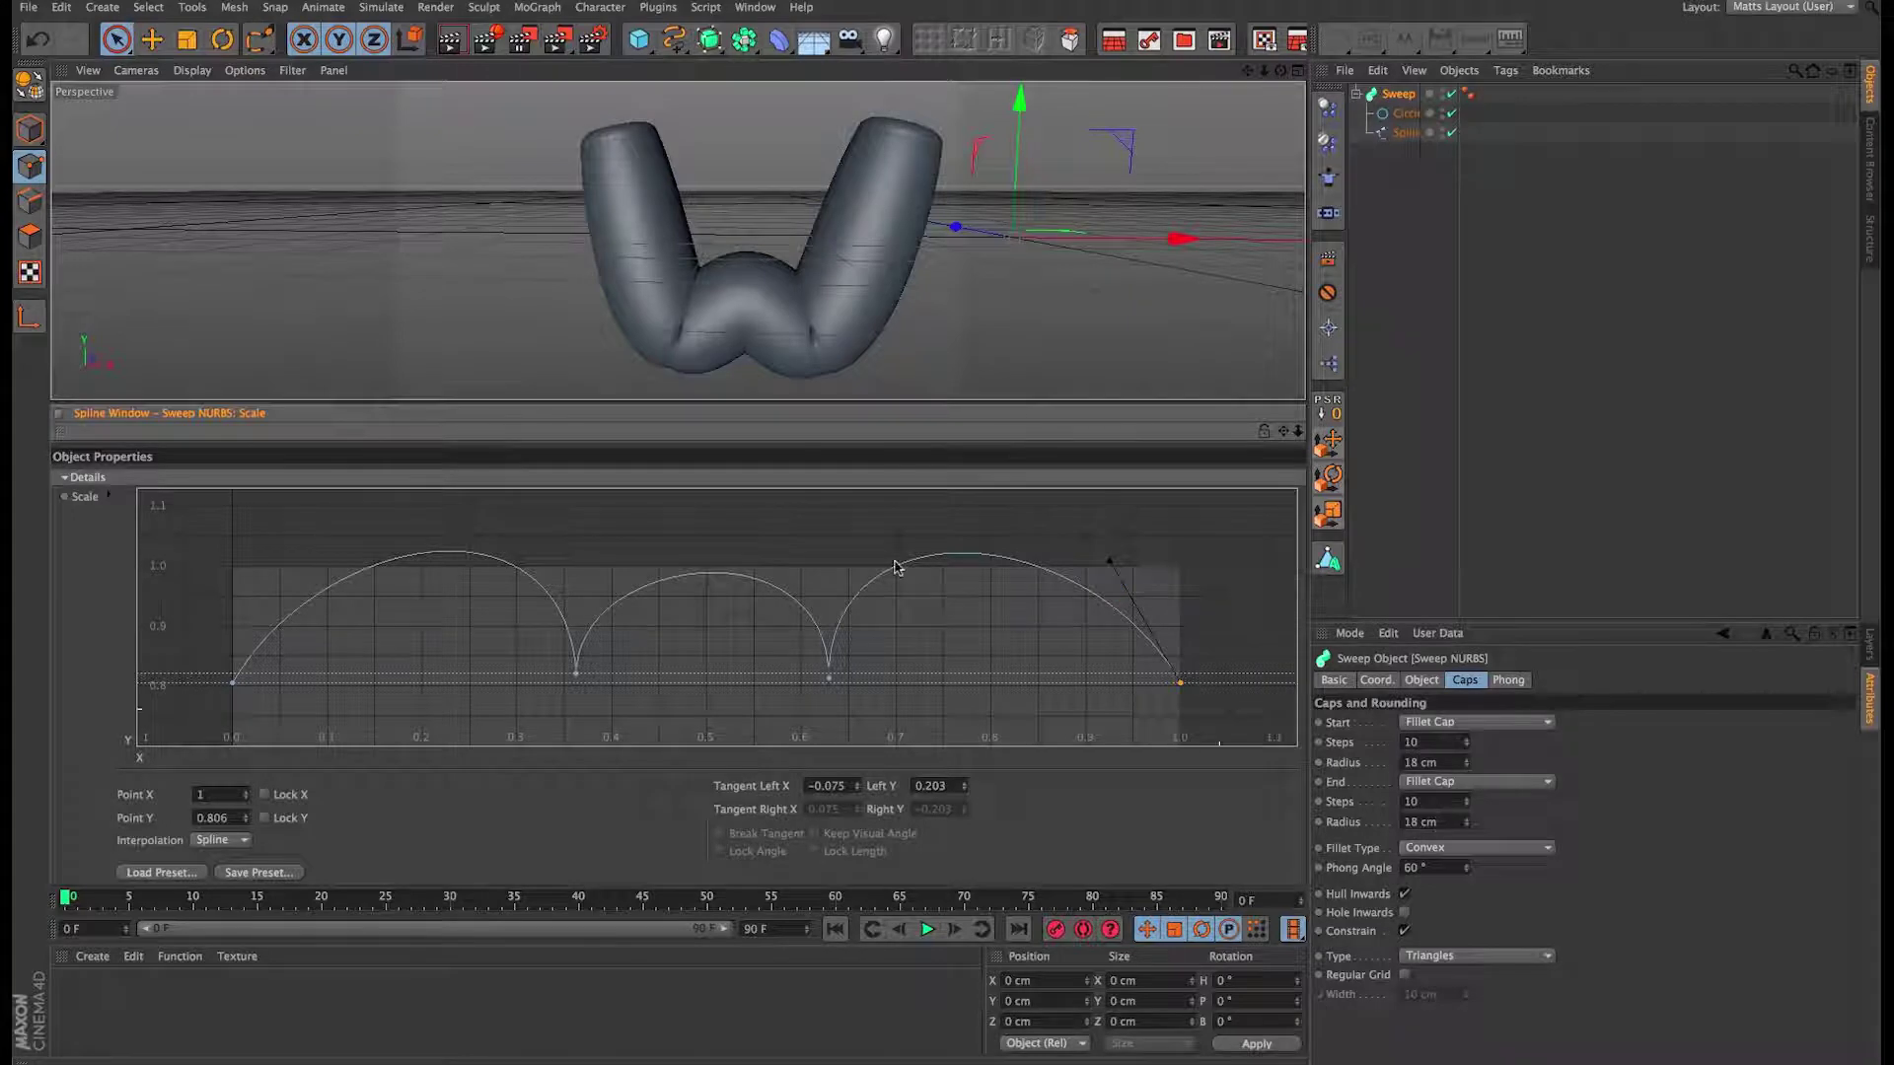
alt+right_drag(867, 173, 953, 227)
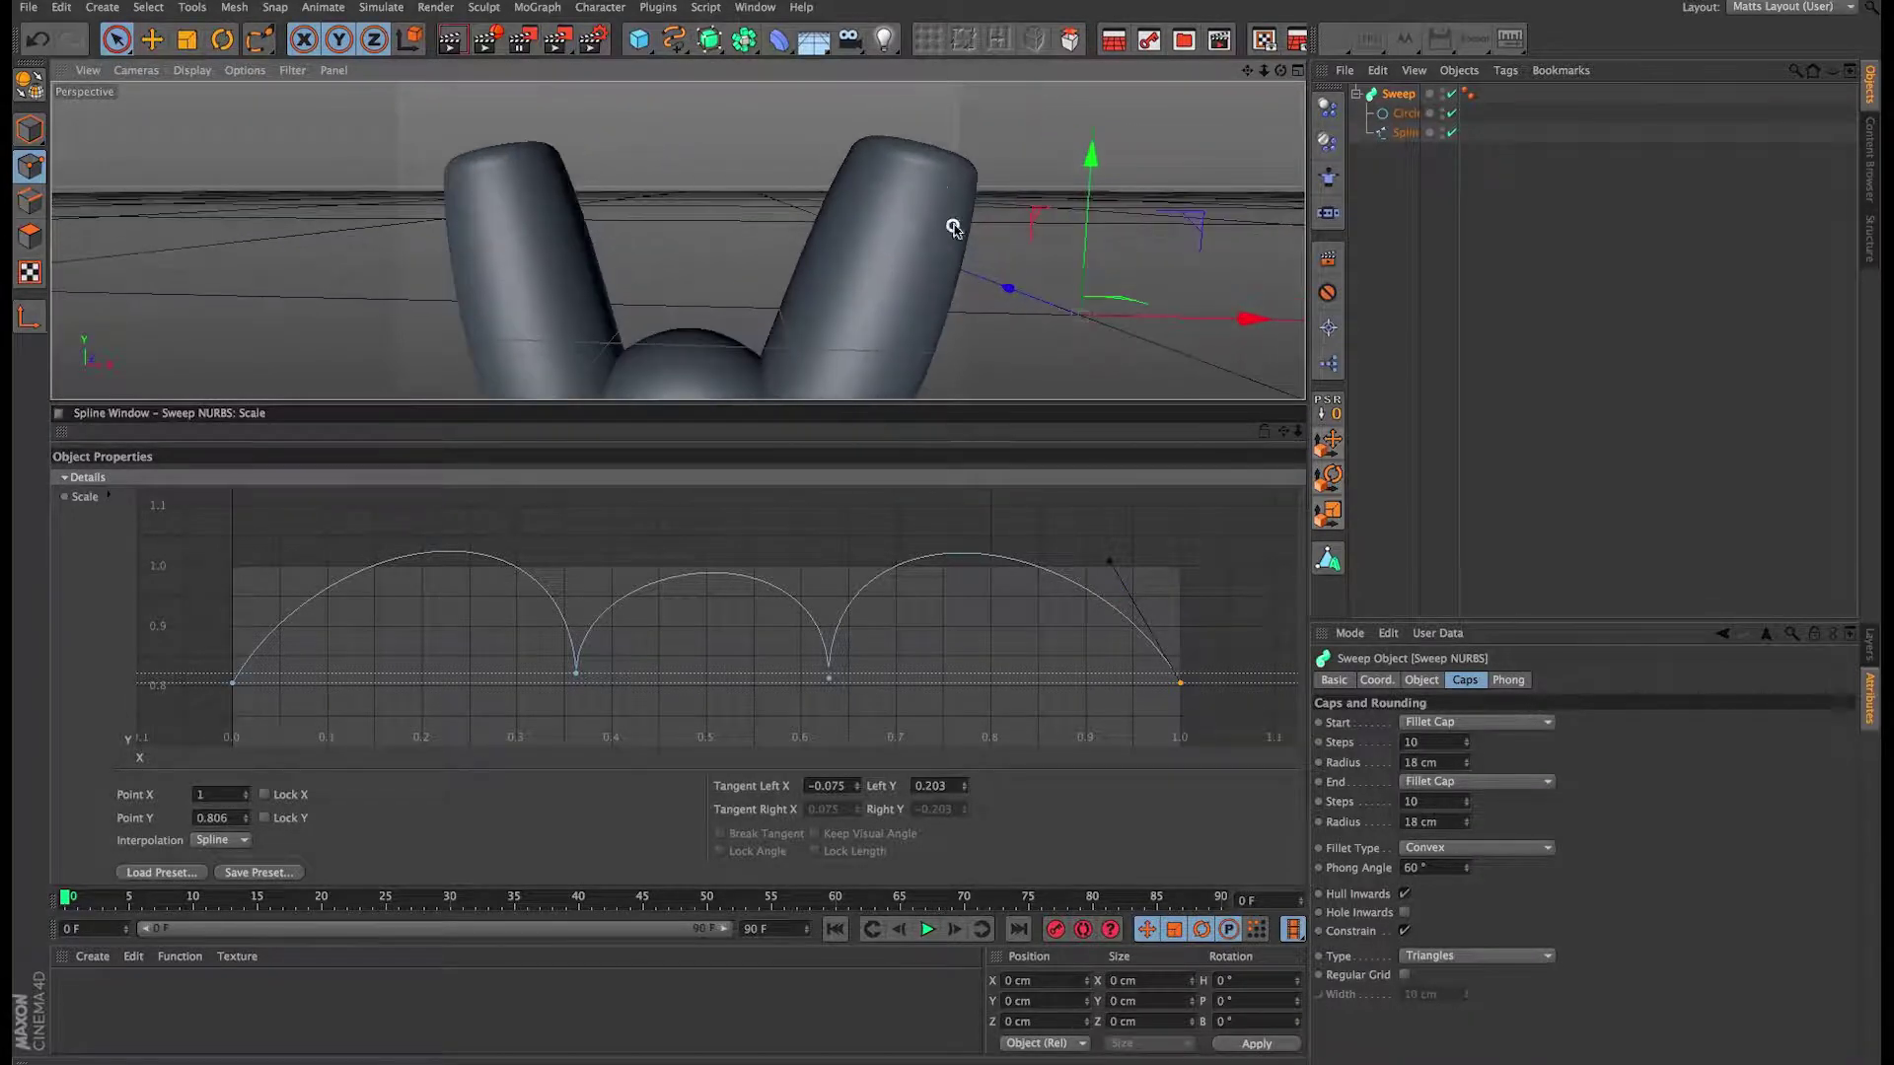
alt+drag(953, 227, 855, 293)
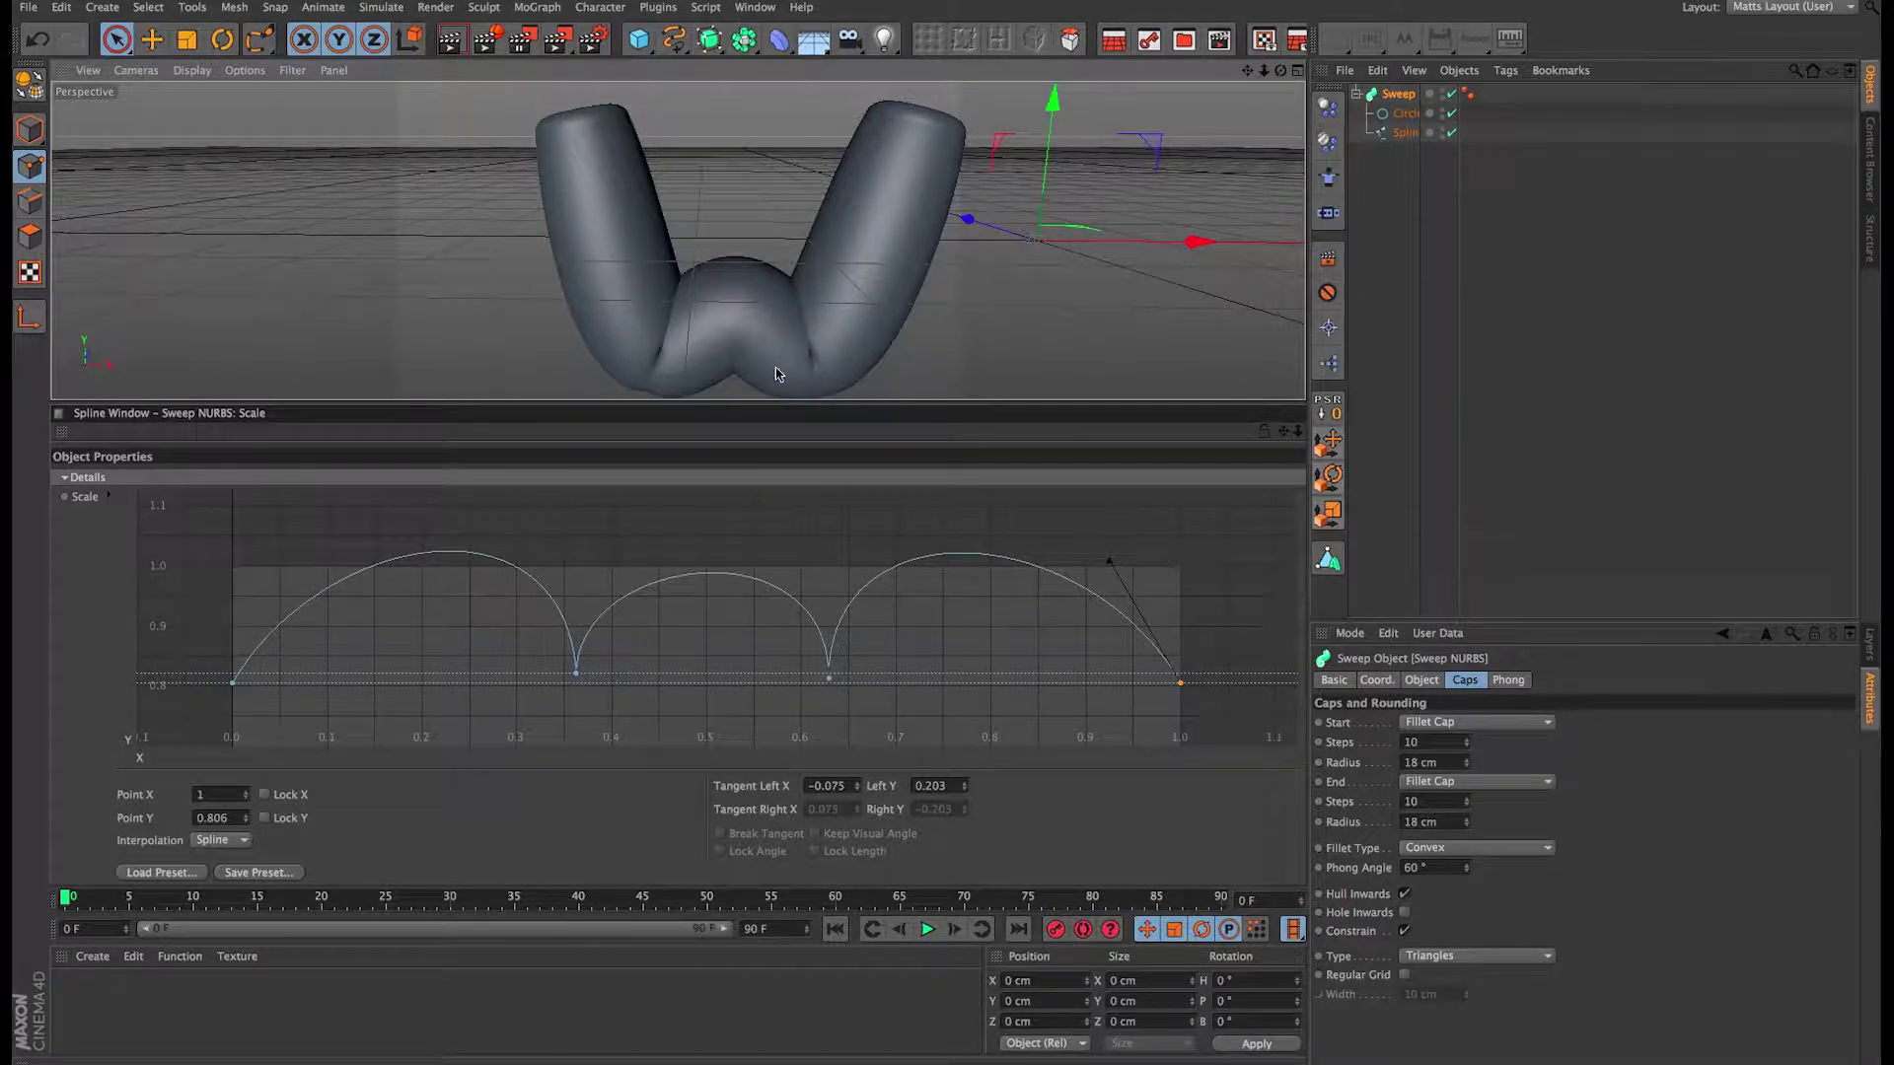
alt+drag(916, 221, 914, 221)
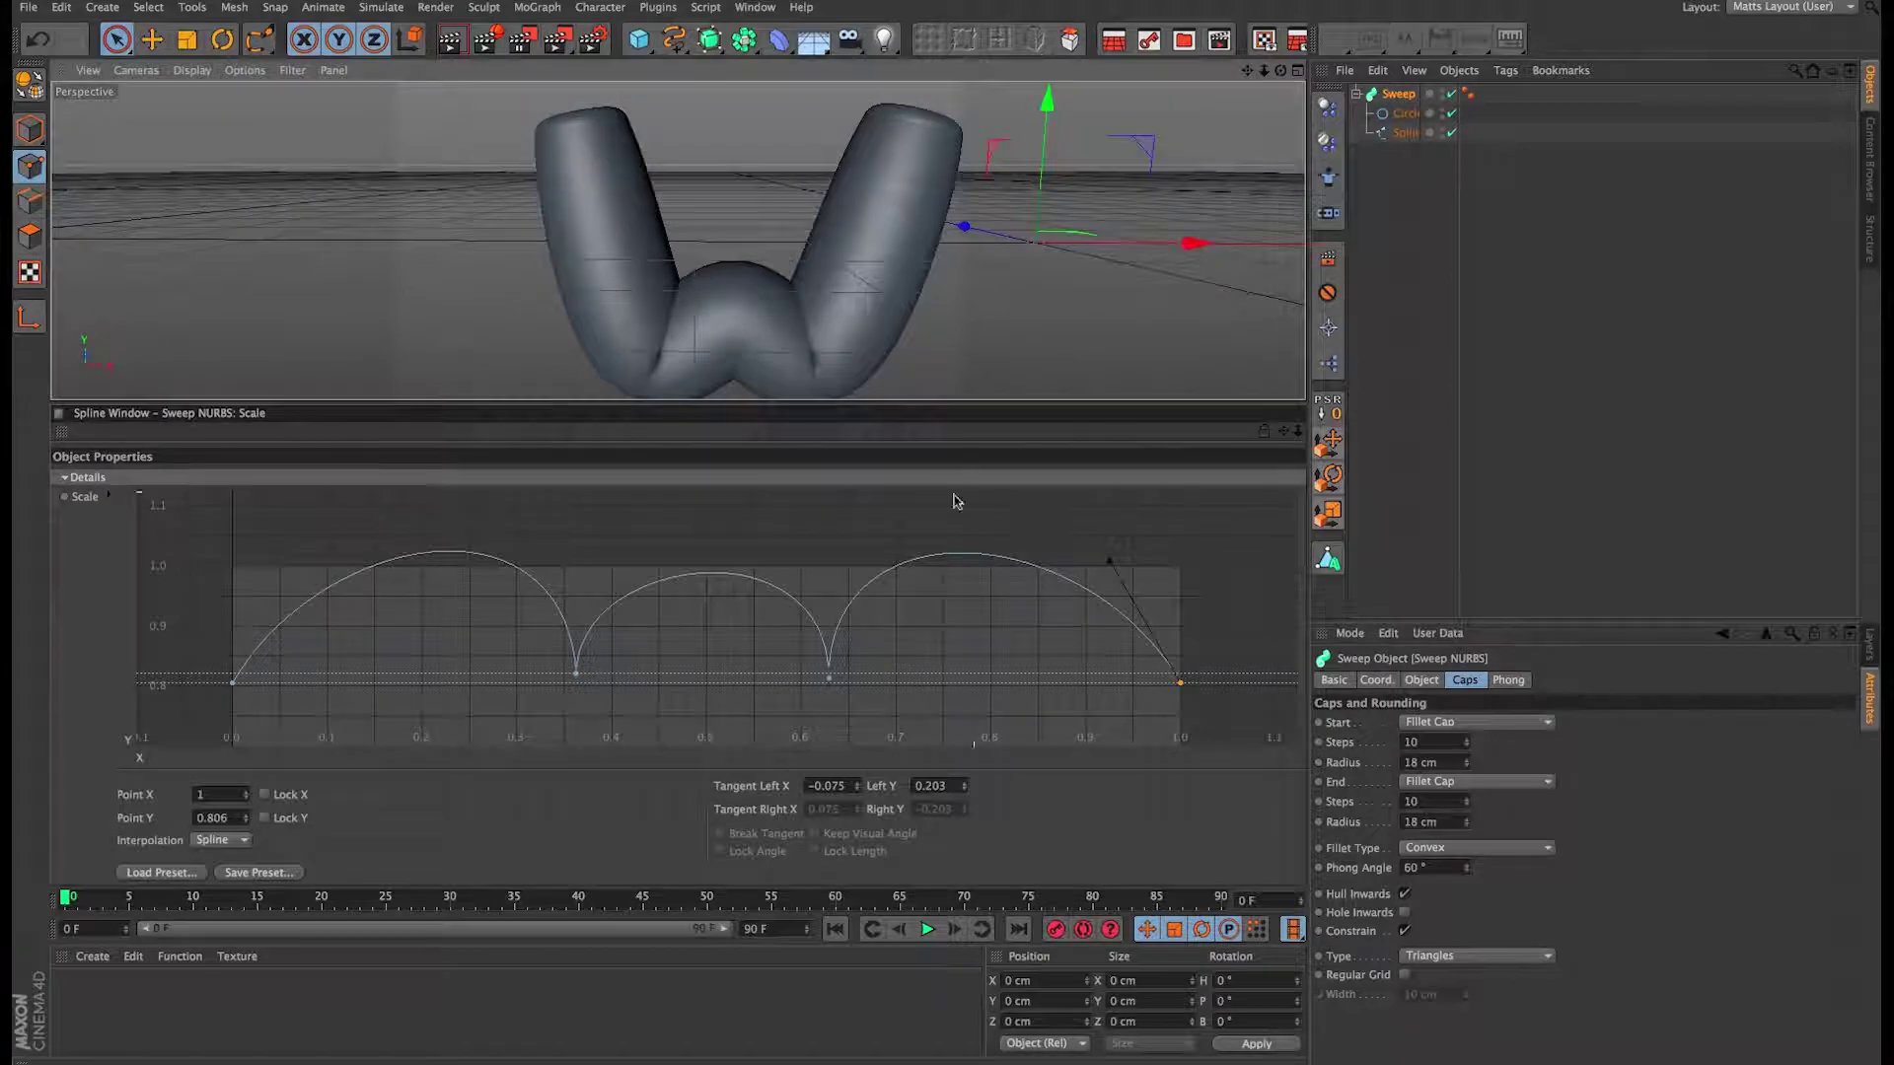
Step: Close the Spline Window and enlarge the perspective viewport to show the whole tube
click(58, 412)
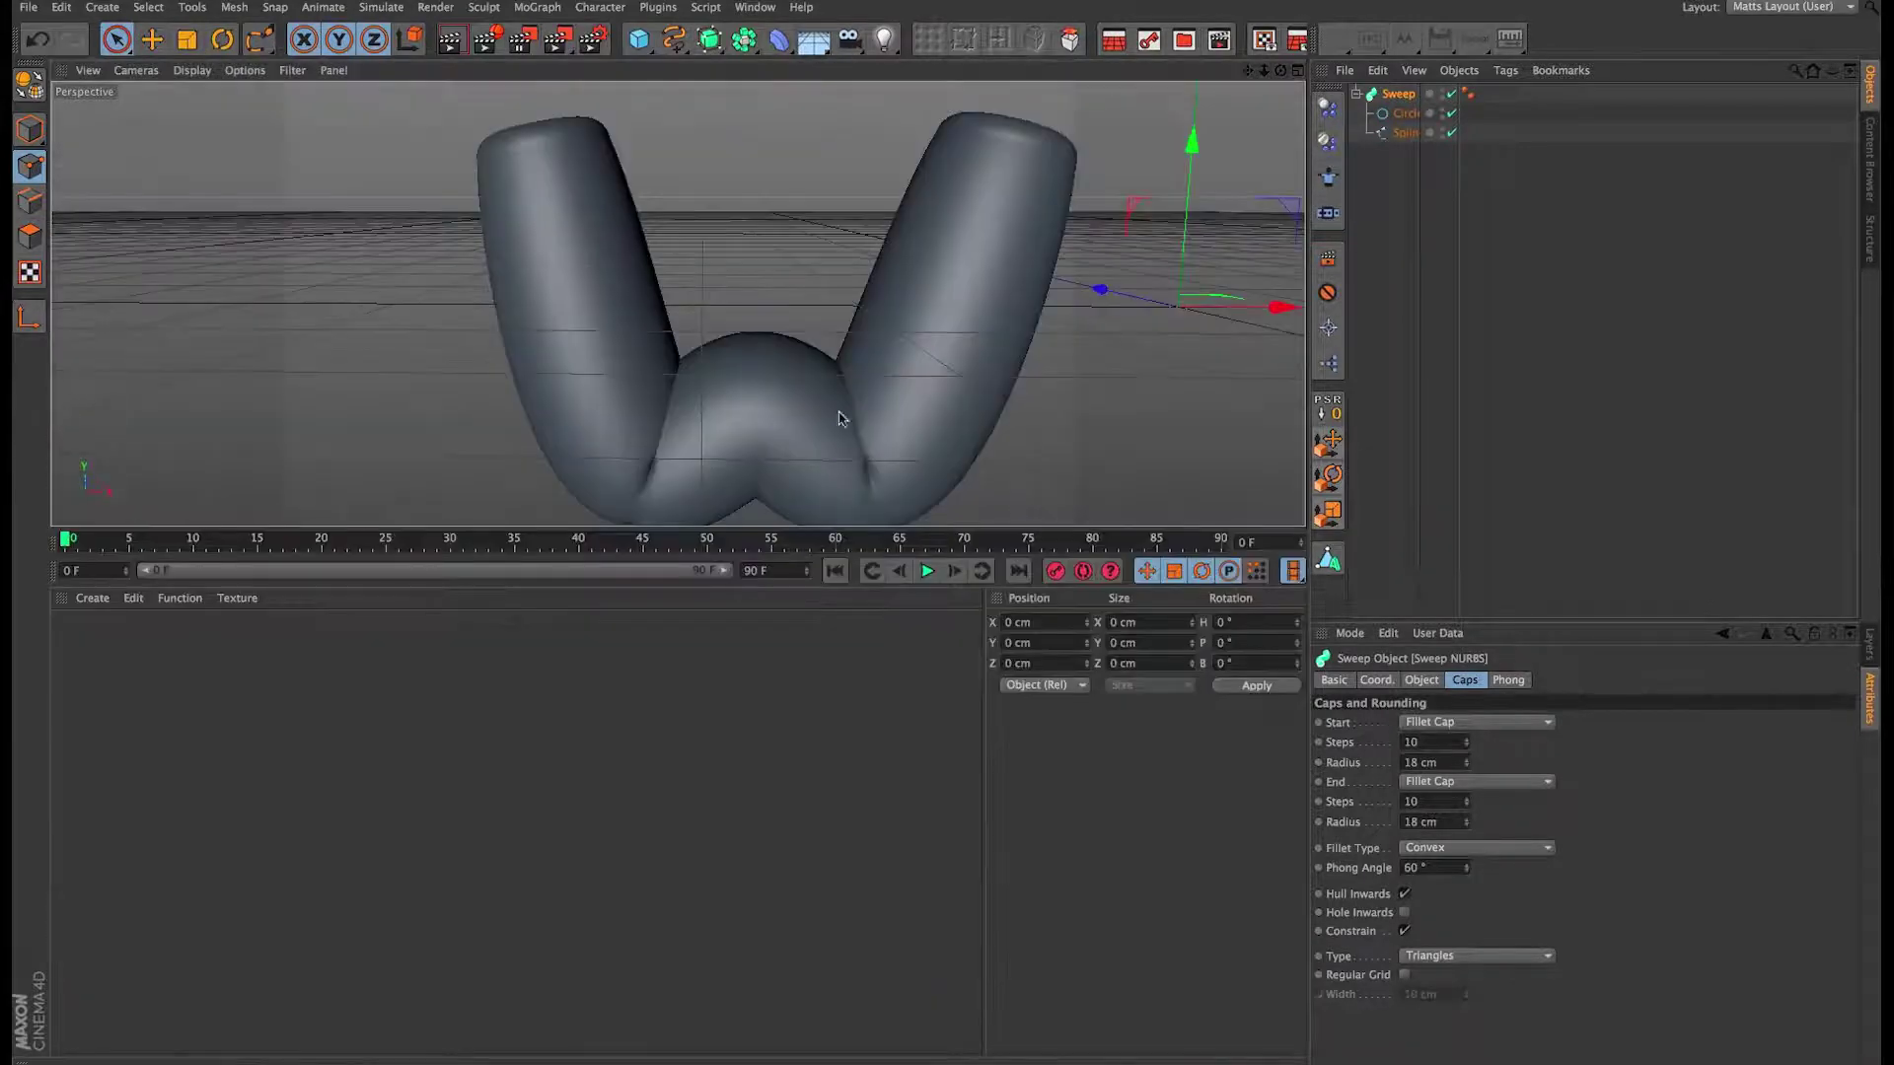
drag(719, 530, 773, 964)
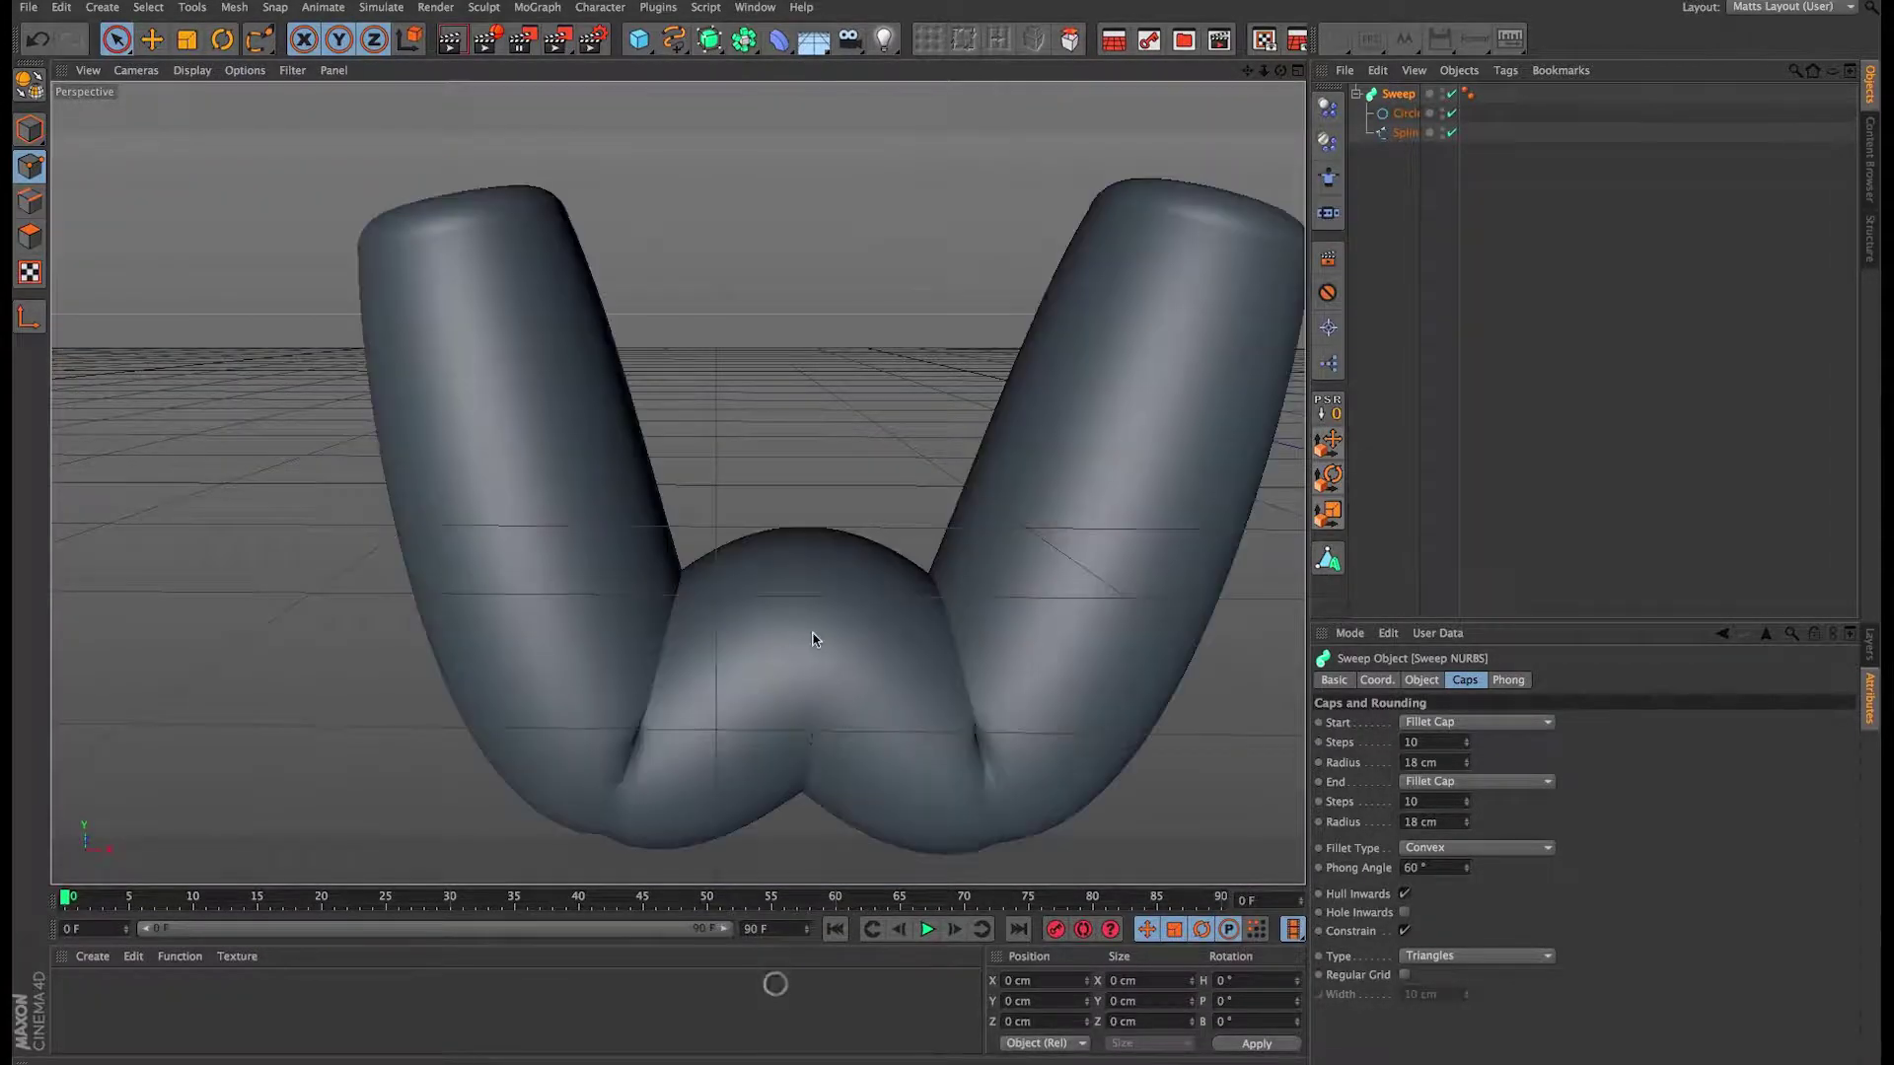
alt+drag(756, 493, 973, 529)
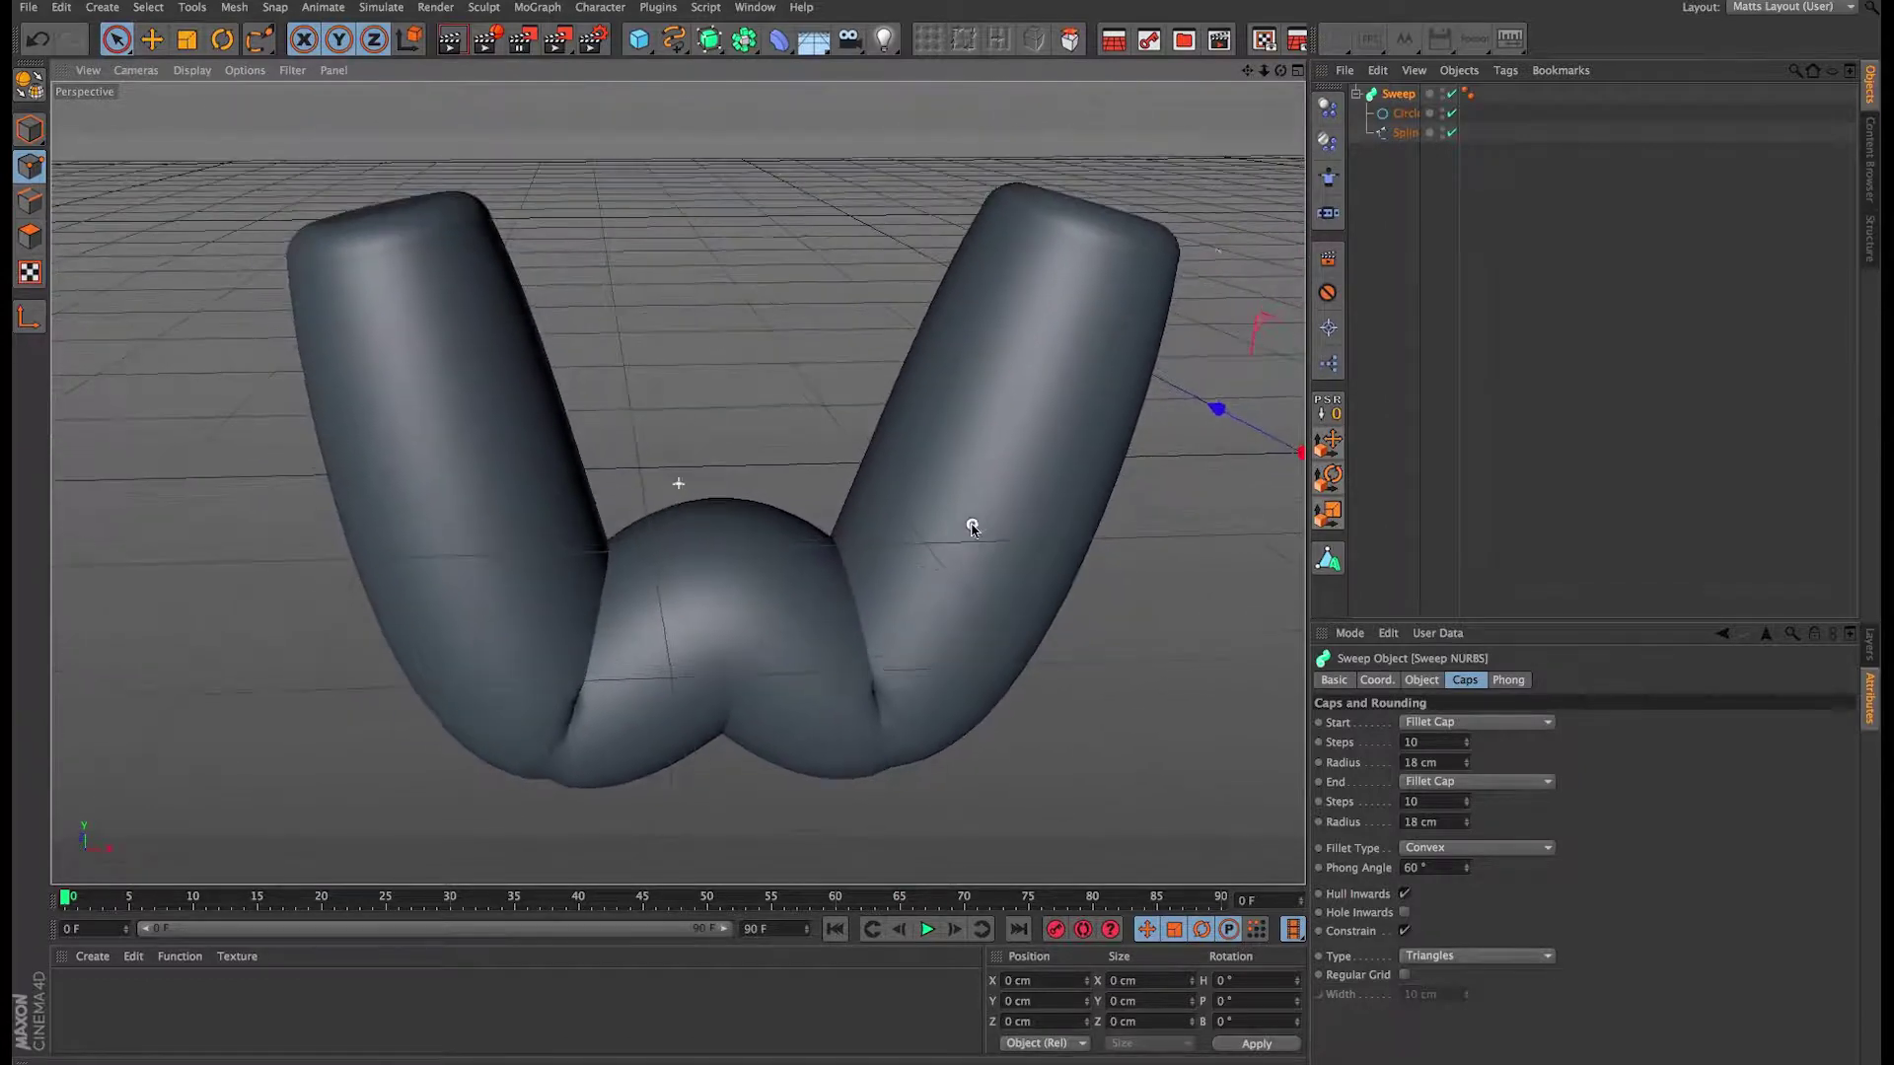
Step: Collapse the Sweep hierarchy, switch to the Move tool in model mode and select the Sweep object
click(1357, 94)
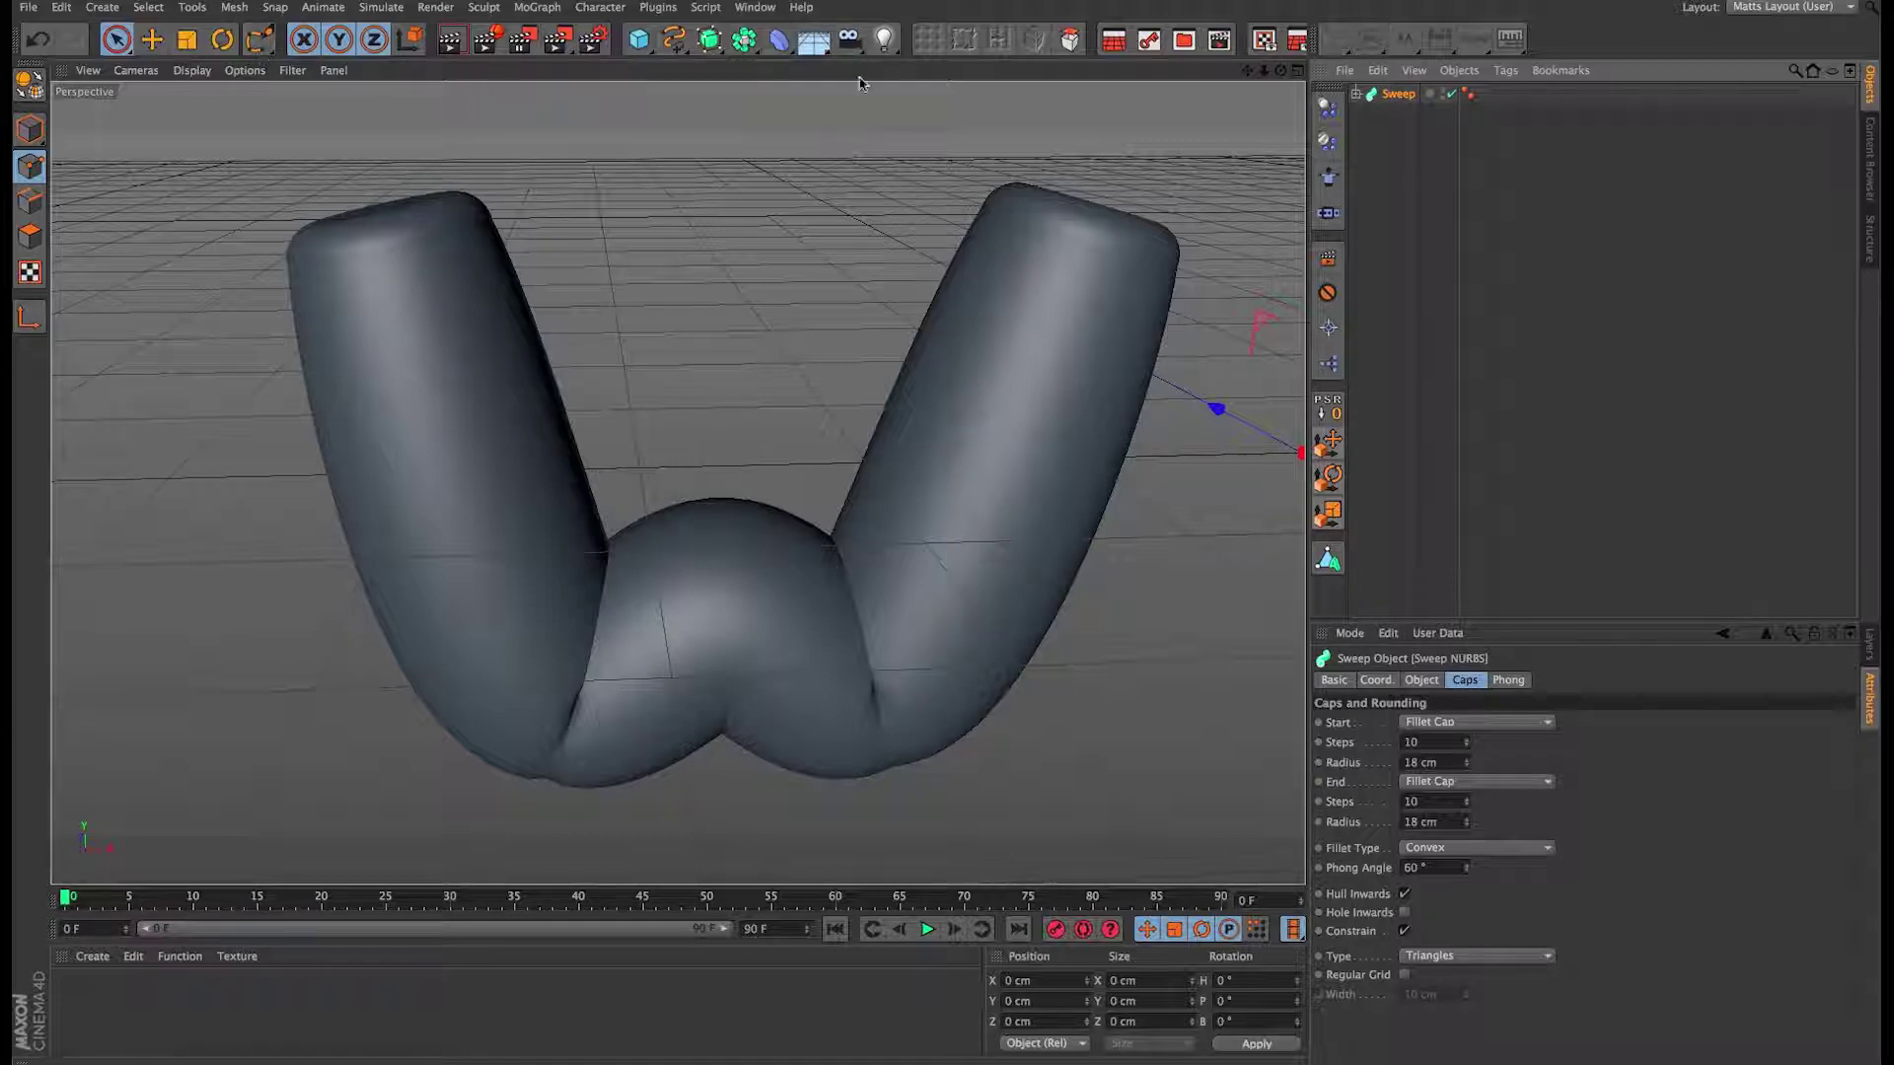
click(150, 39)
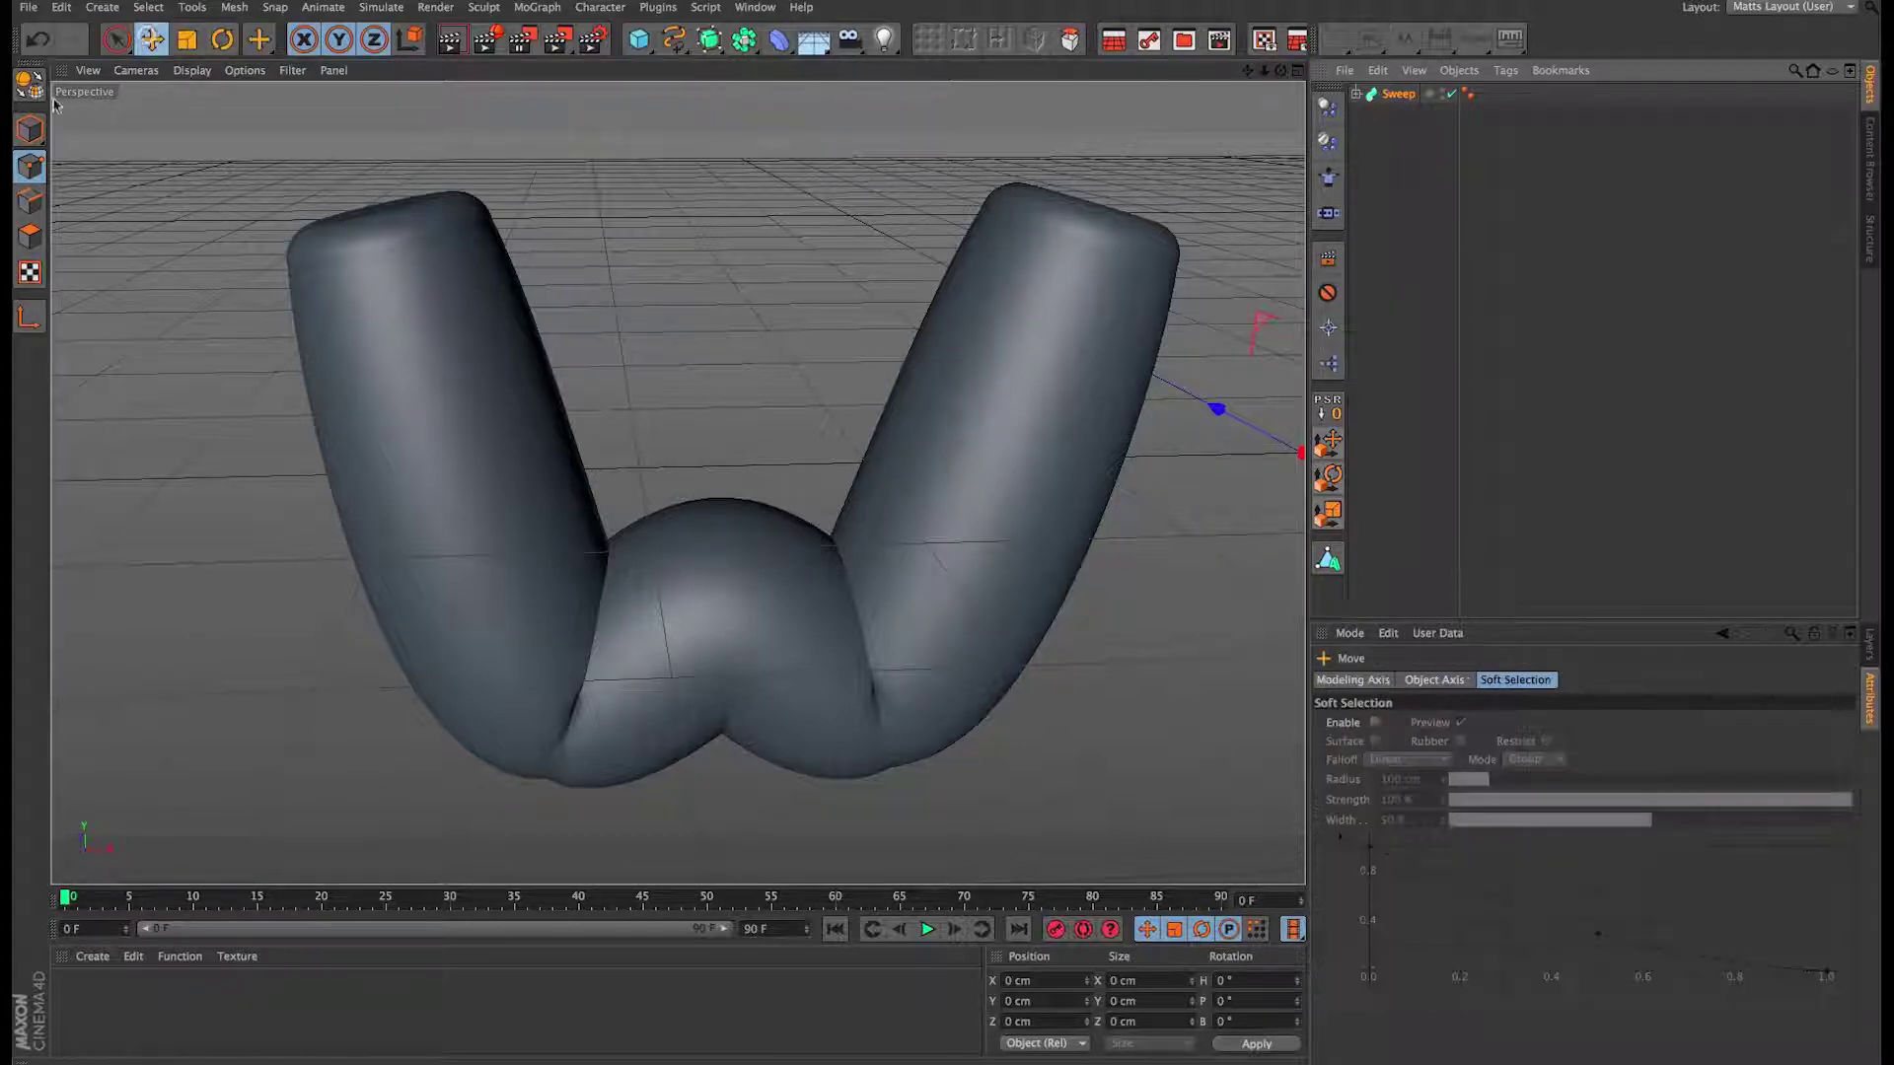
click(29, 130)
click(1392, 95)
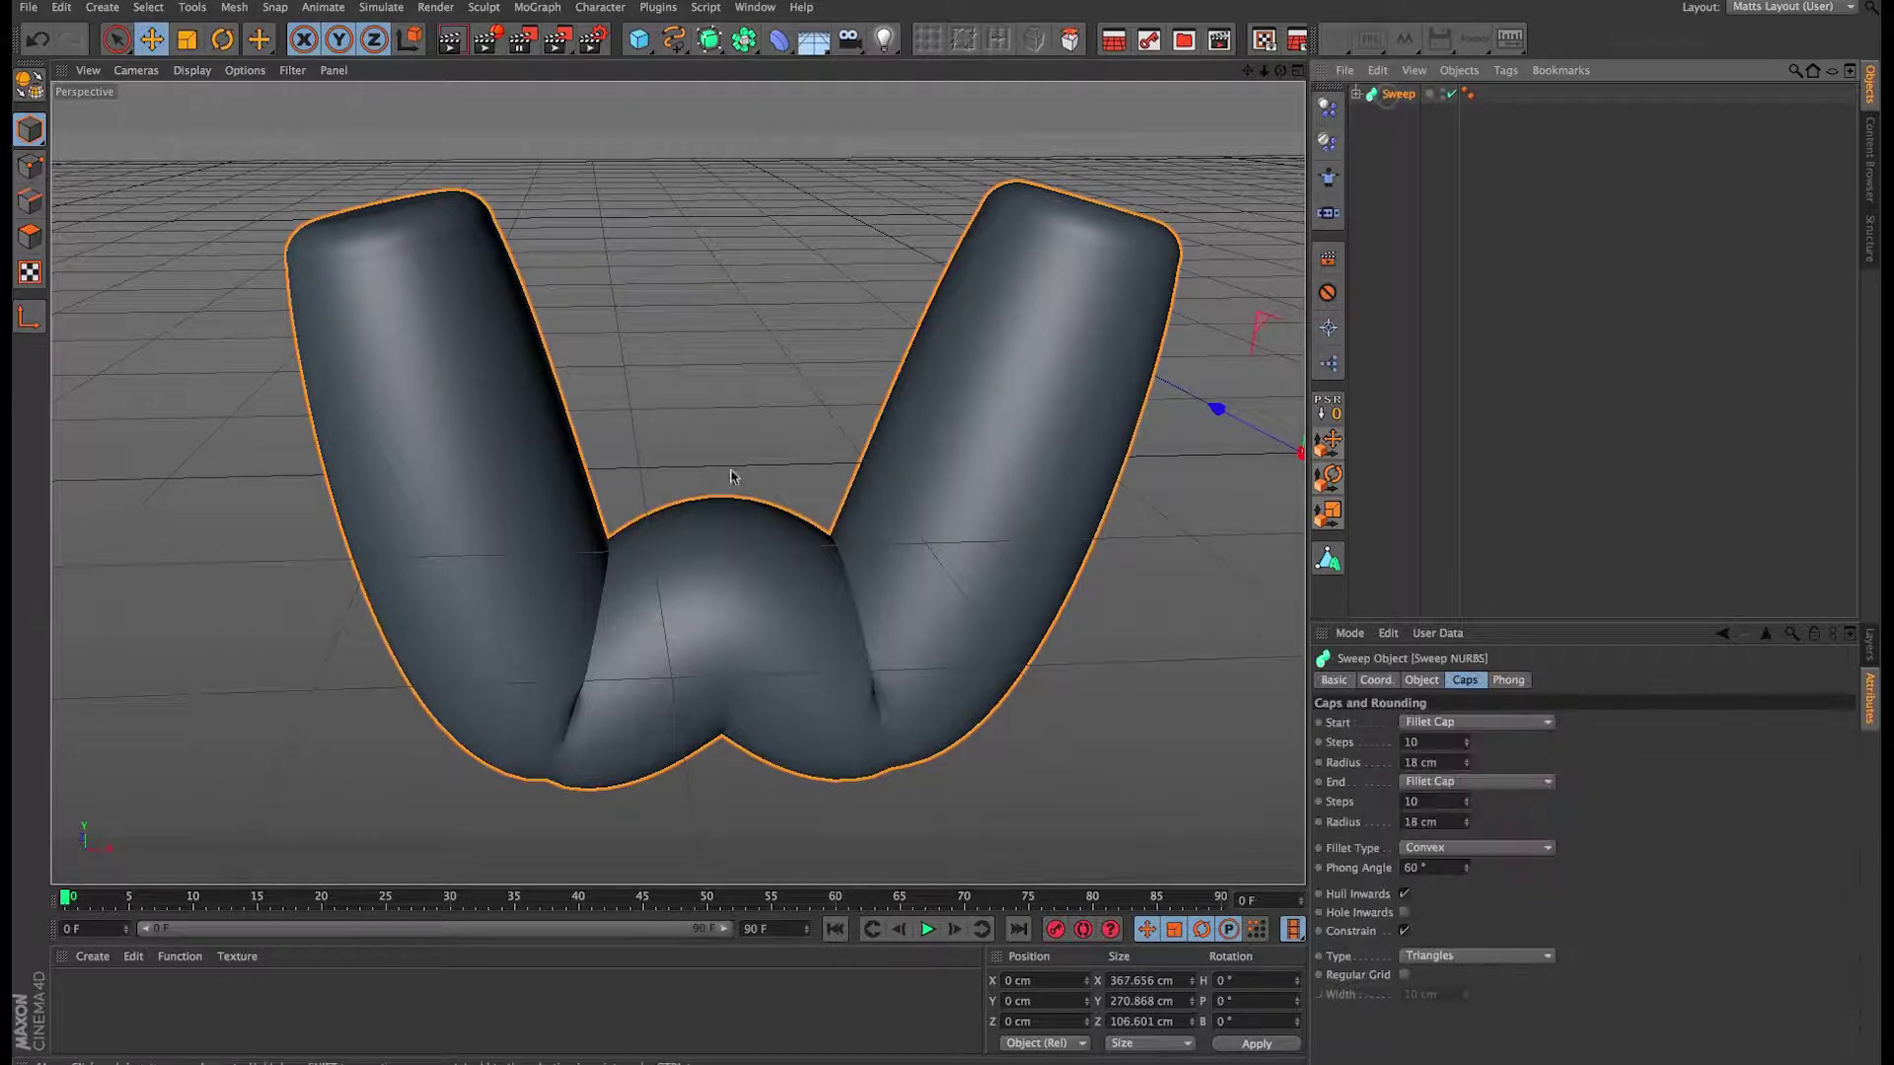
scroll(624, 614, down, 5)
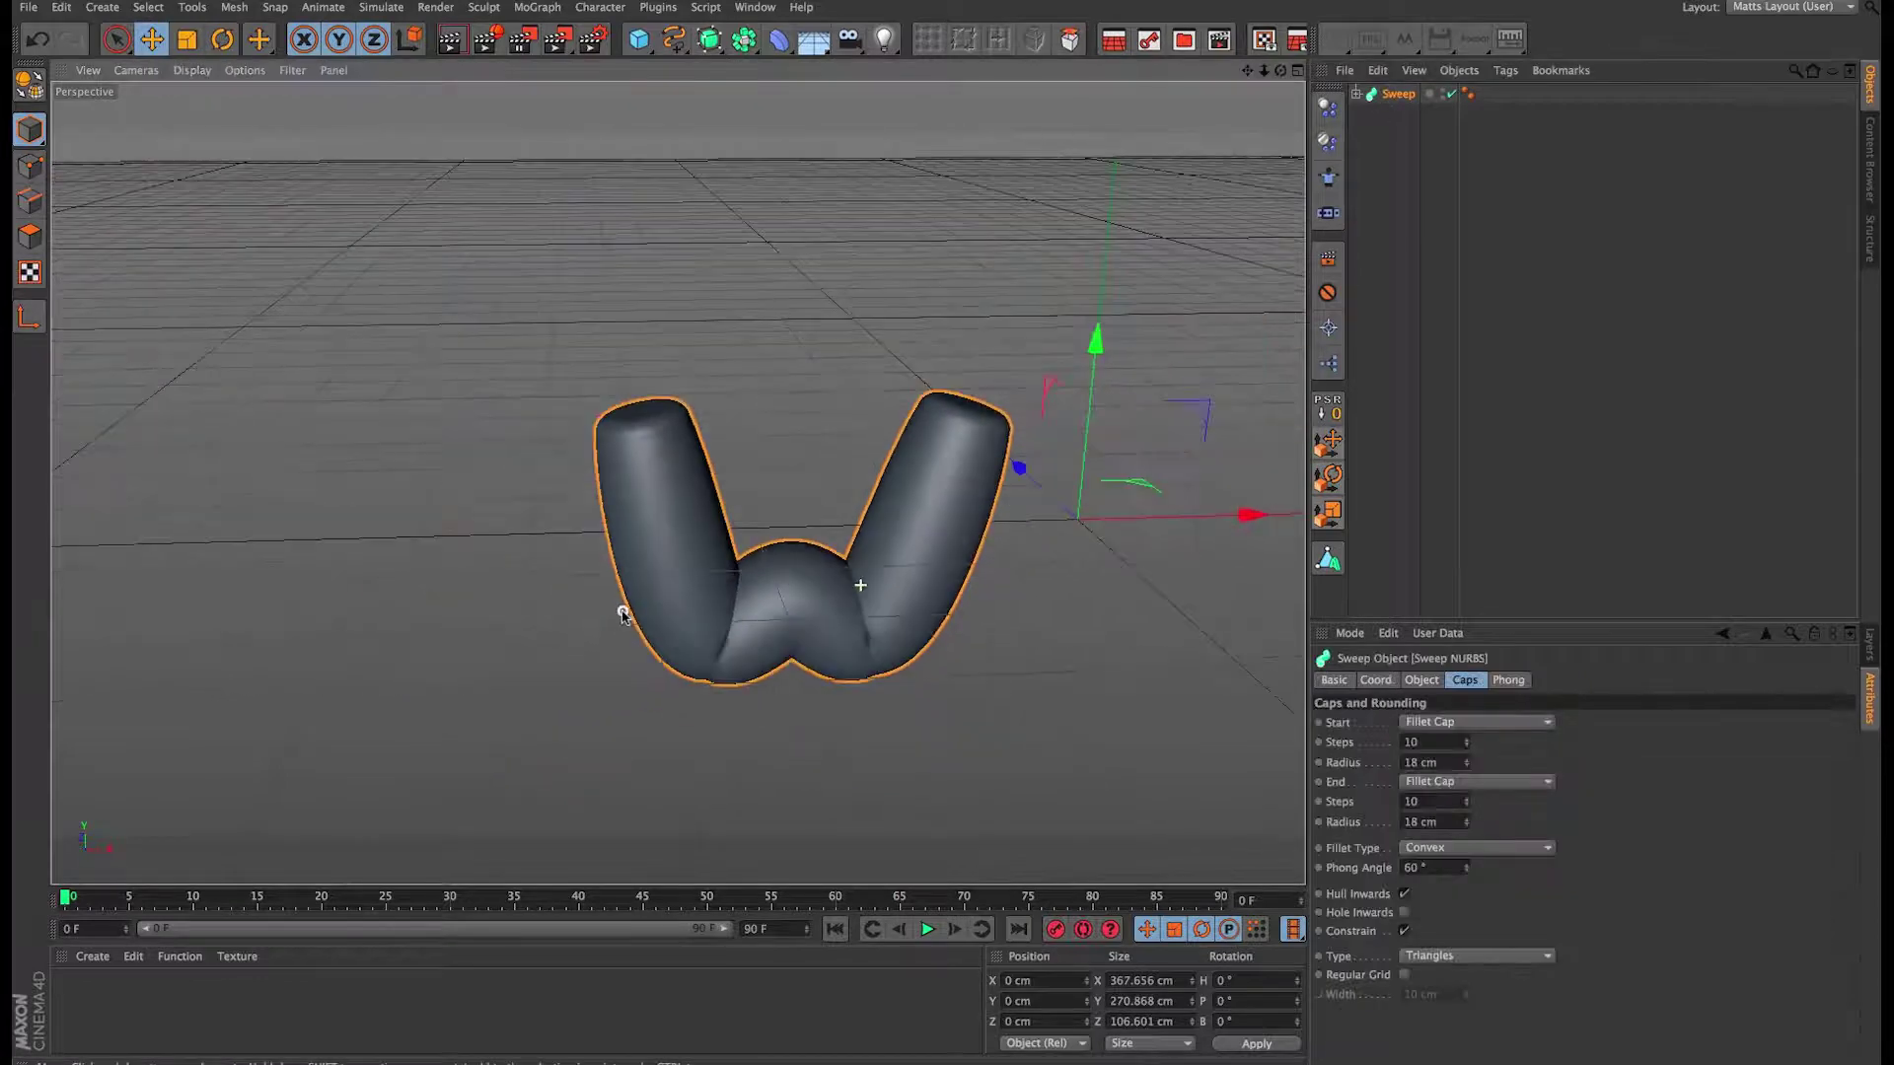
Step: Turn on axis editing, move the Sweep's axis along X to about -257 cm in the middle of the W, and turn axis editing off
click(276, 7)
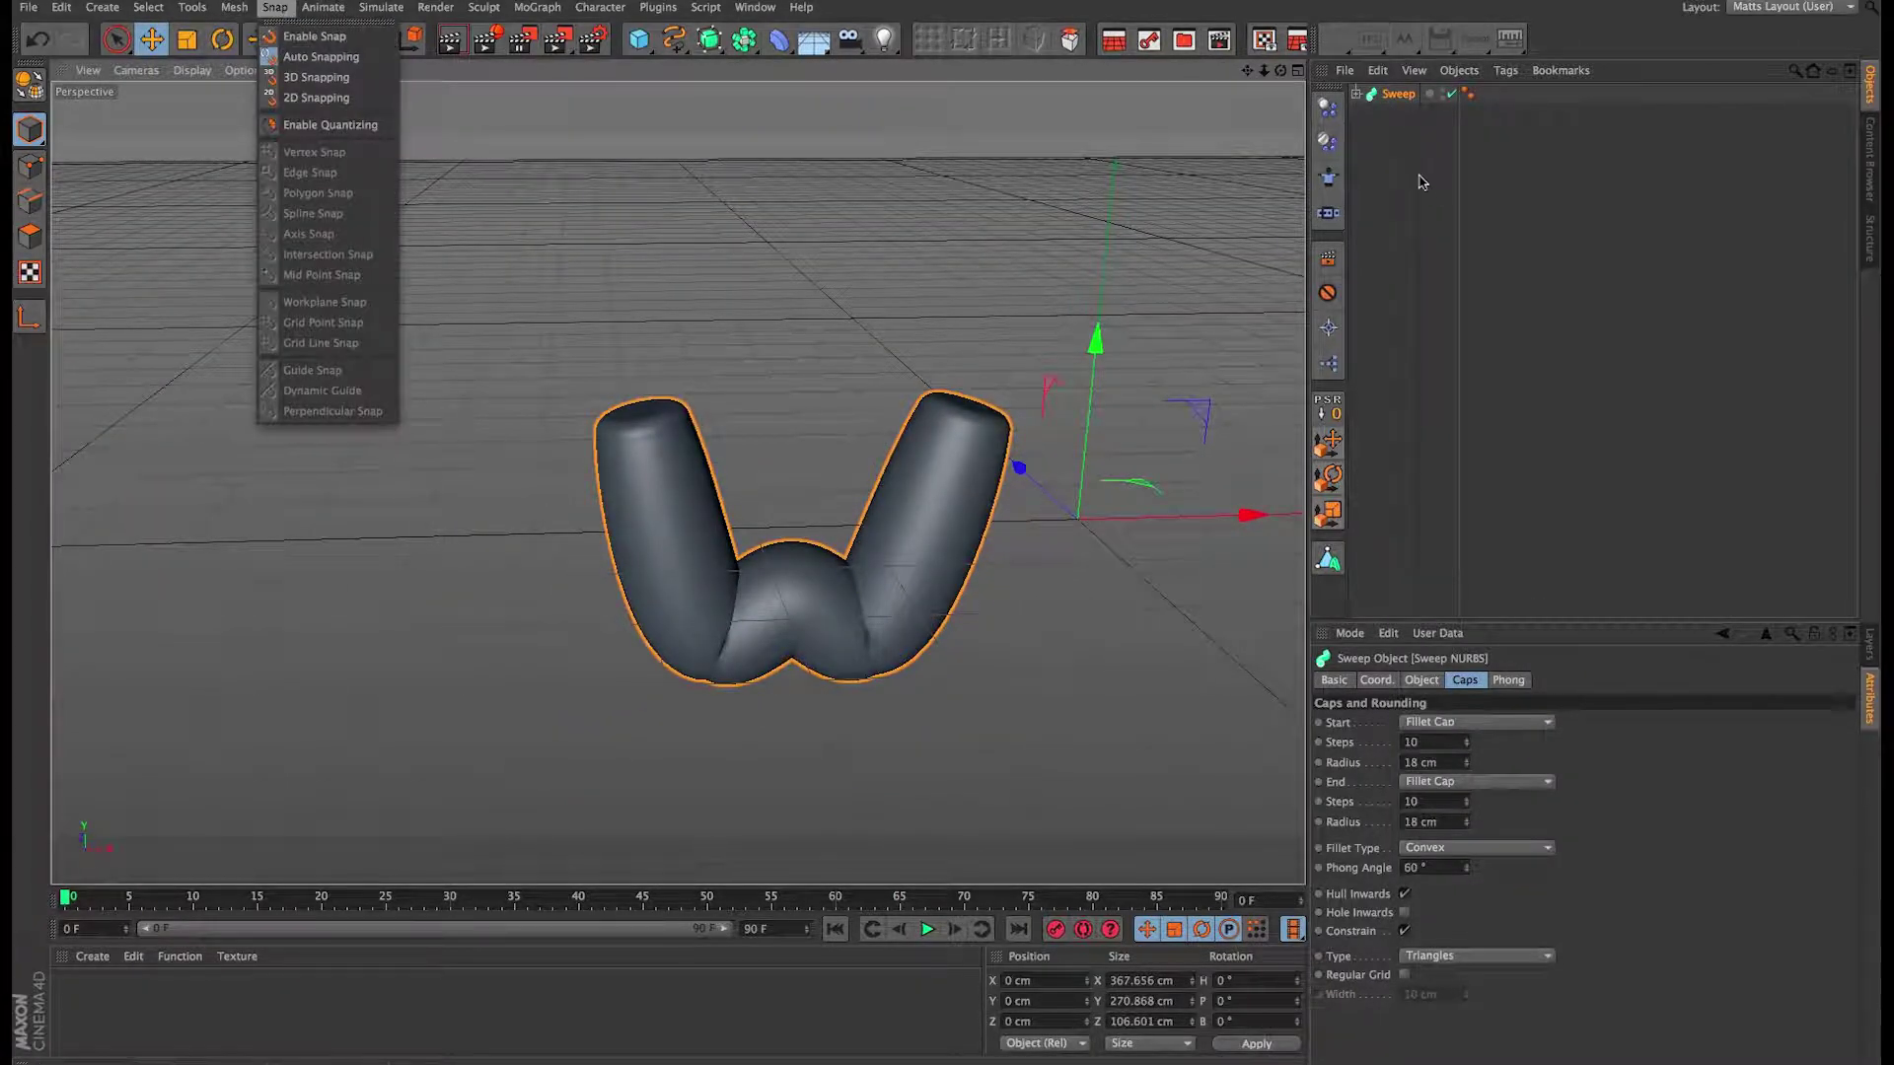
click(1374, 139)
click(1398, 94)
key(l)
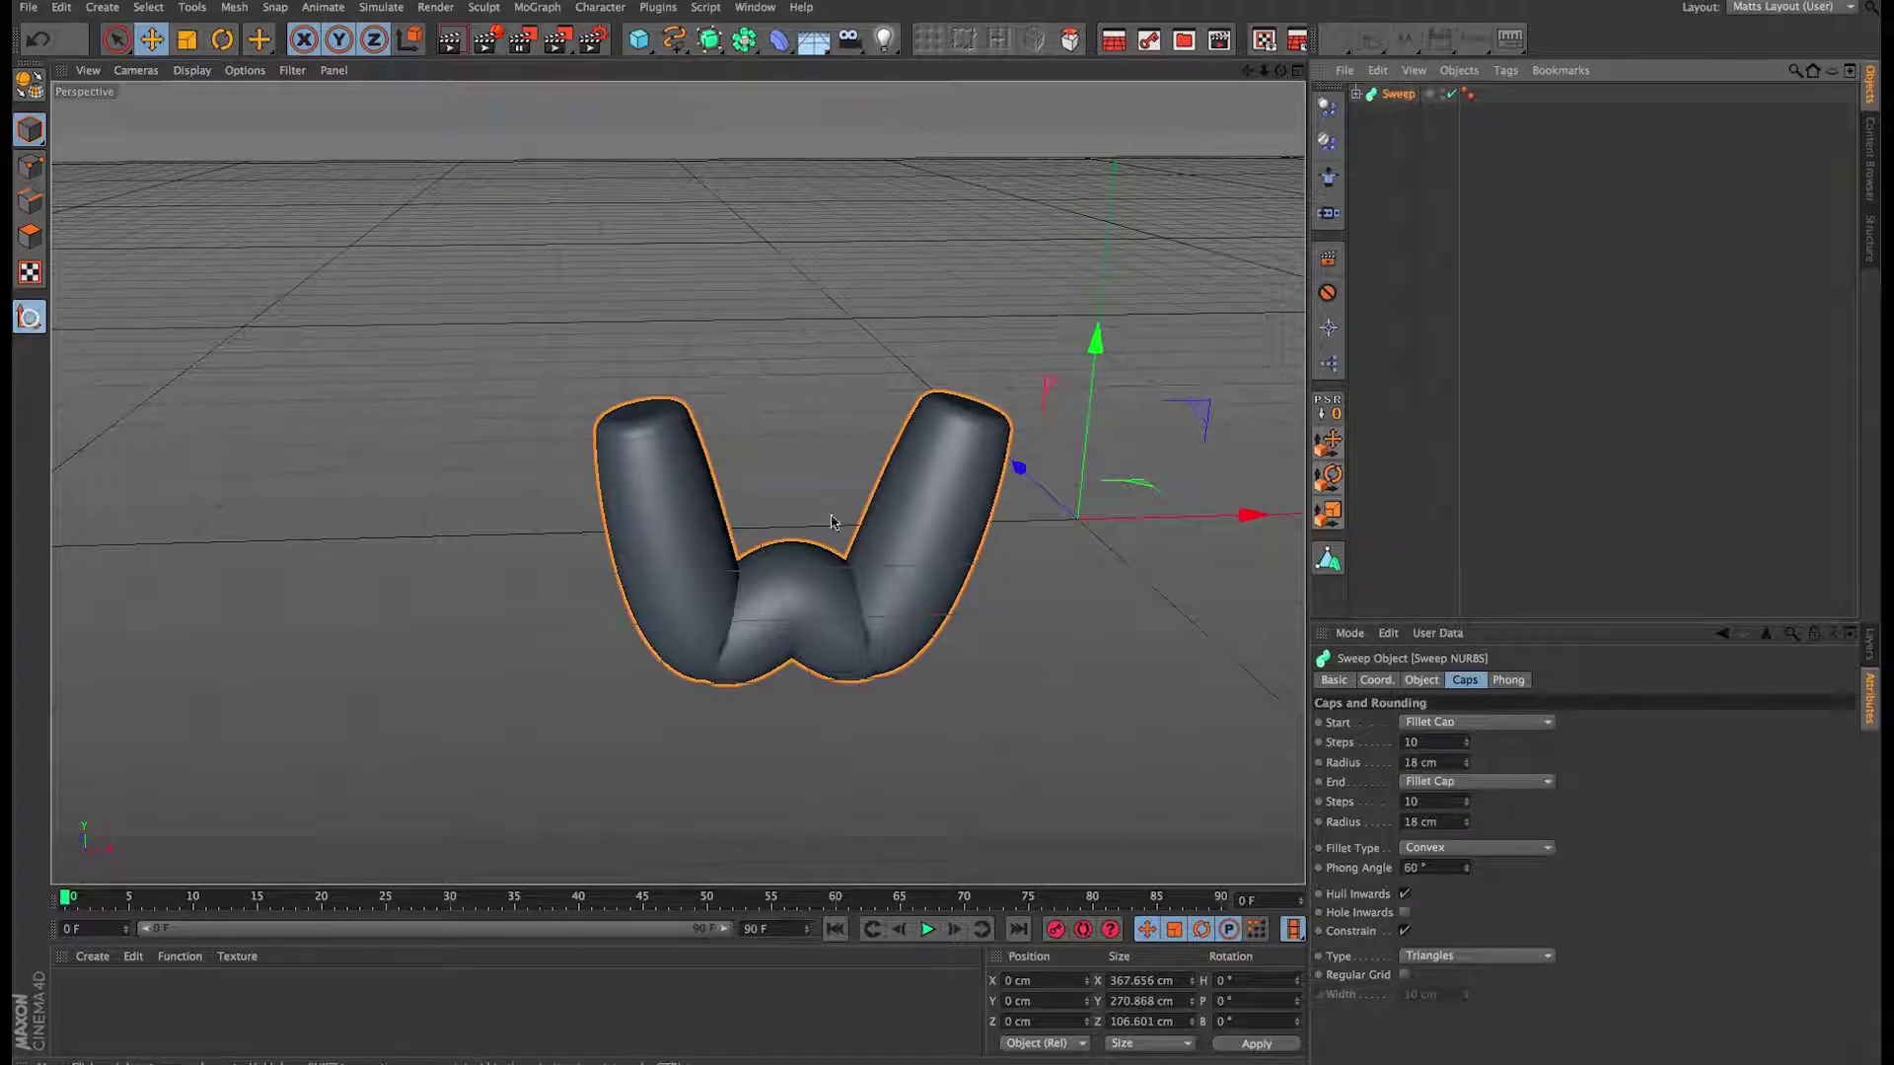
drag(1159, 520, 1154, 512)
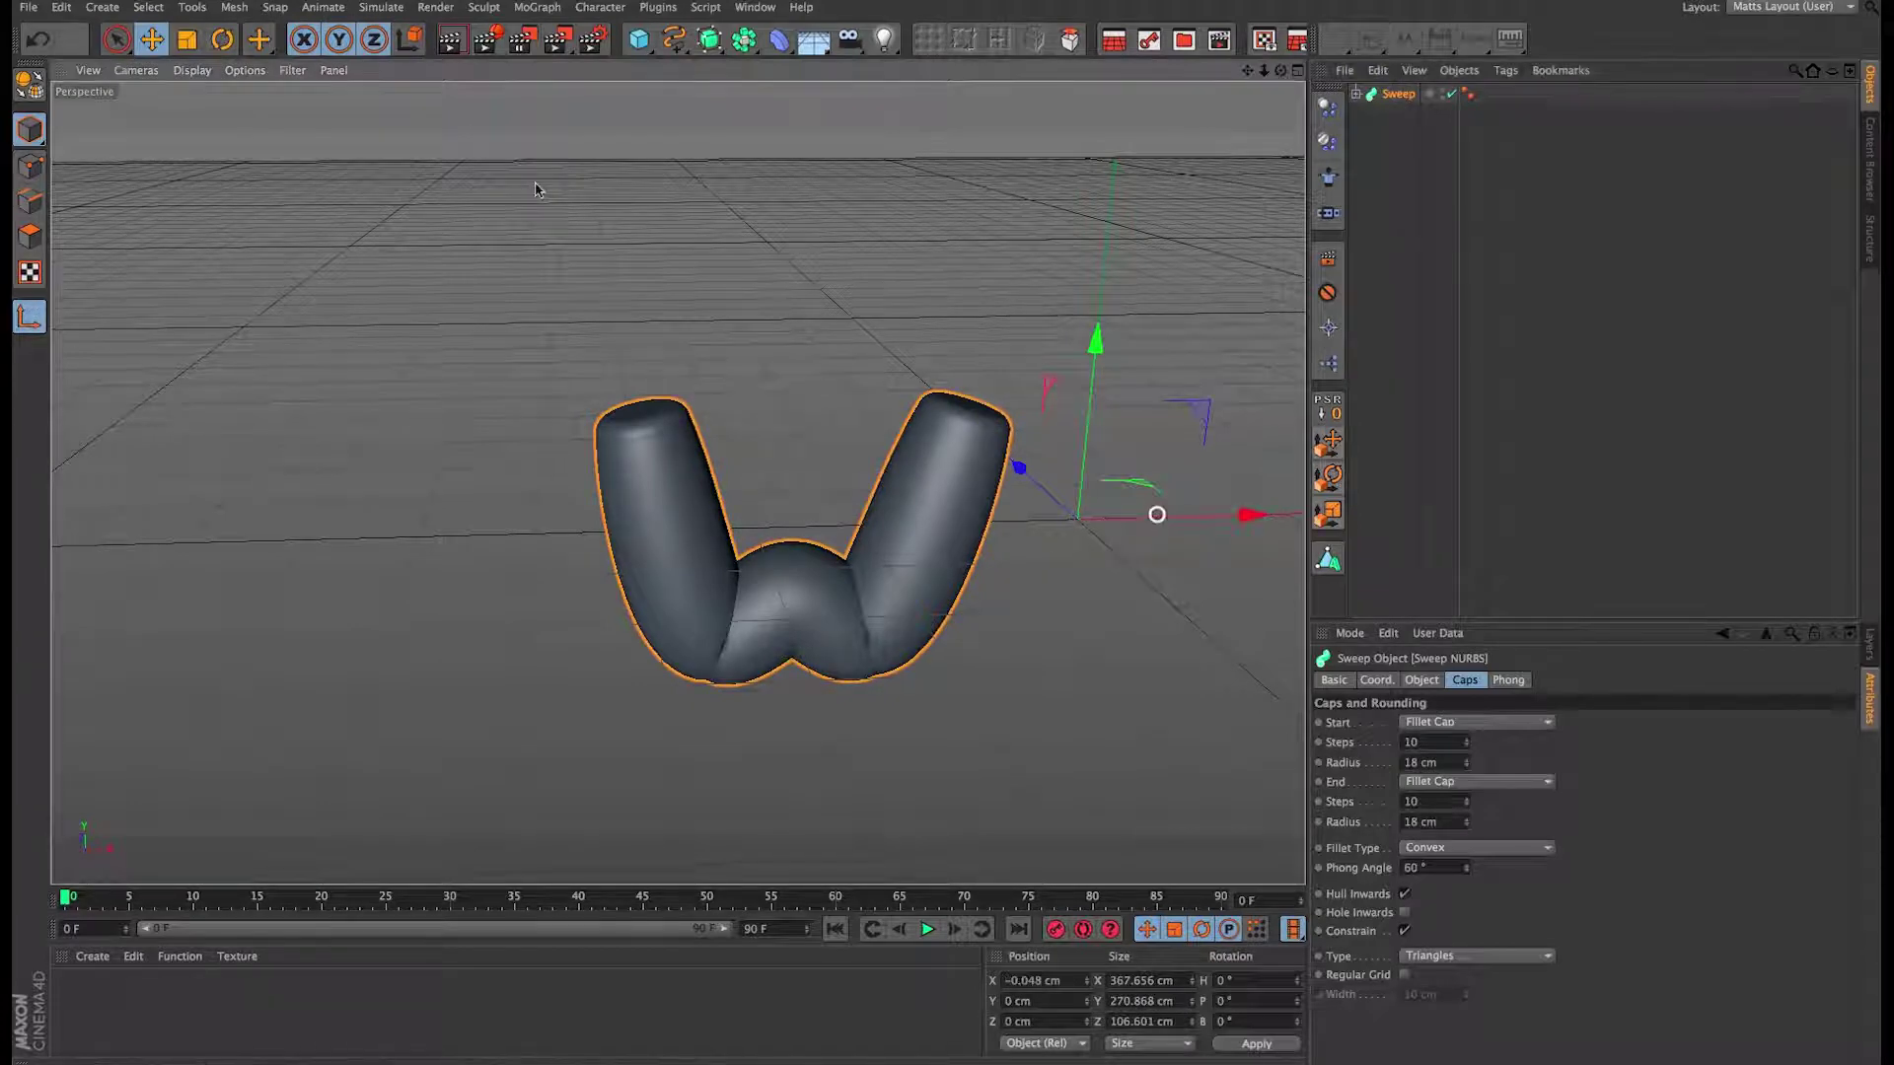
click(234, 7)
mouse_move(292, 193)
click(415, 227)
drag(1255, 513, 841, 628)
click(30, 317)
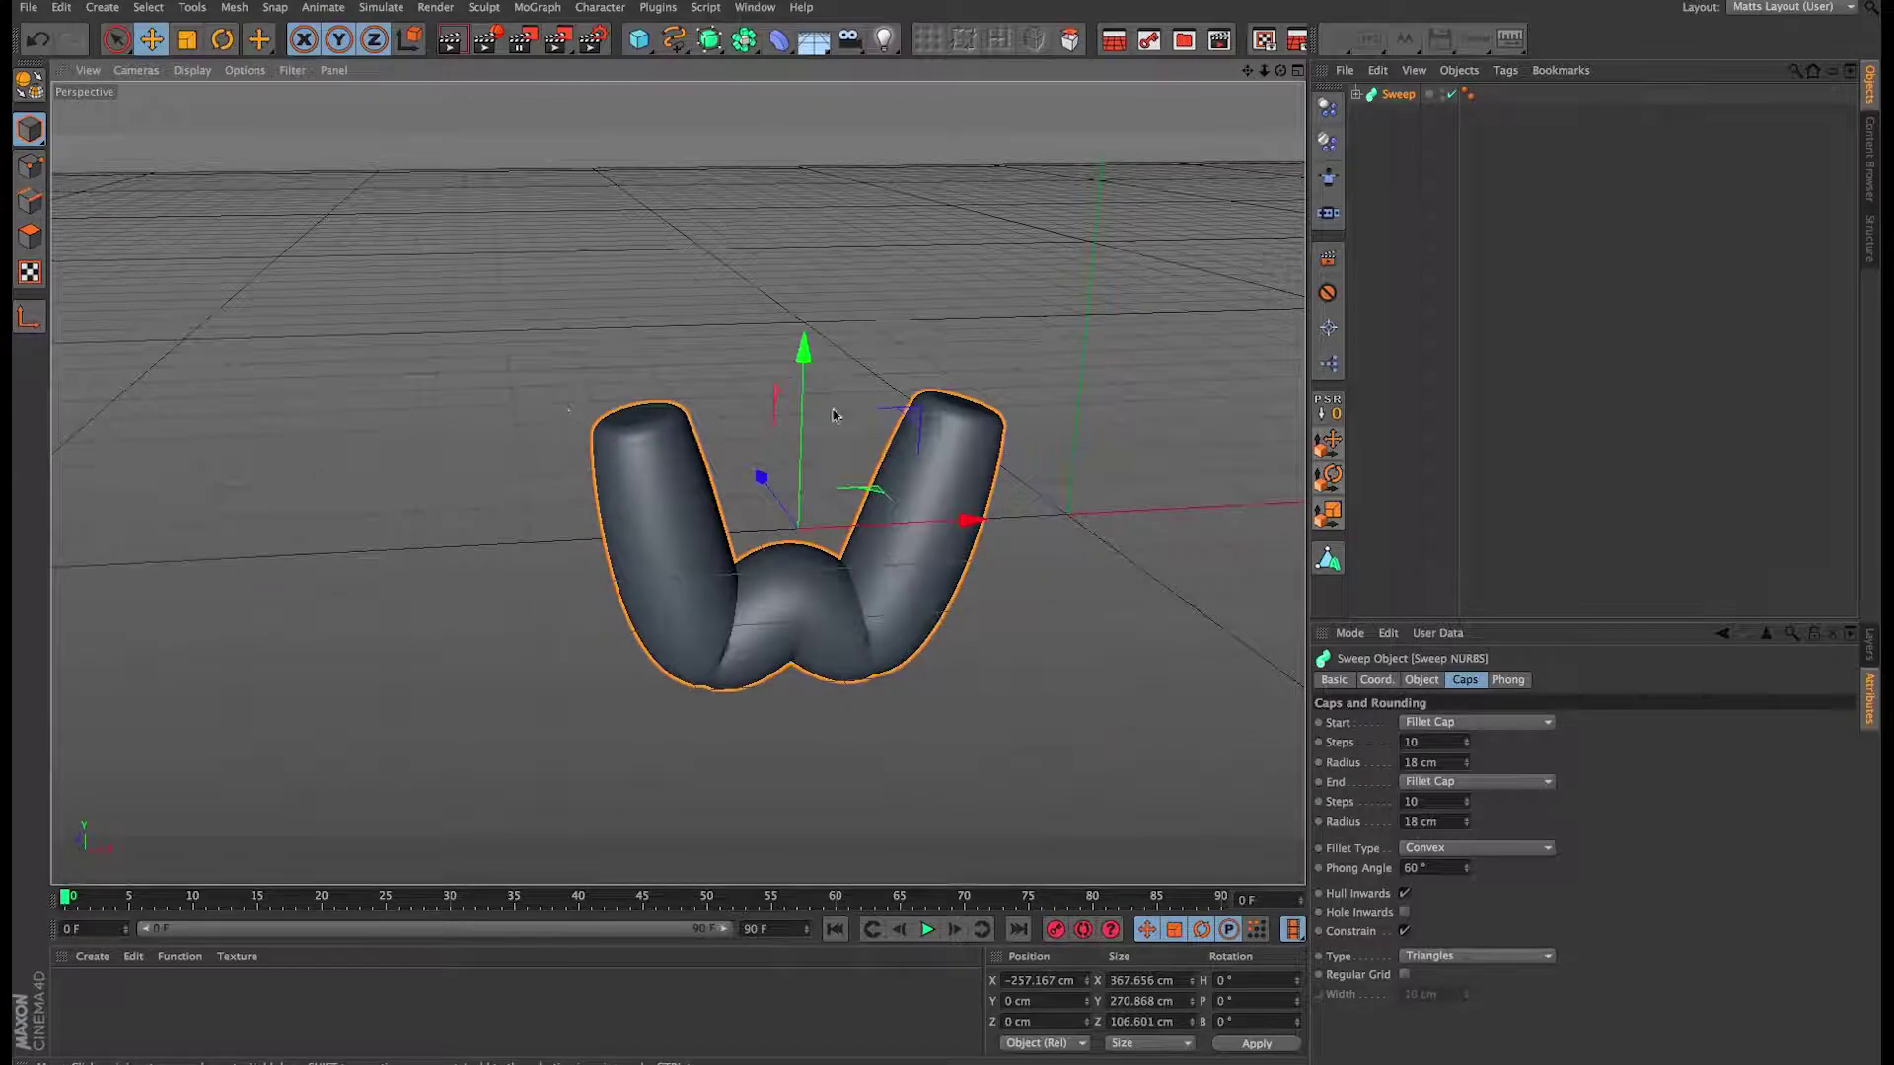
Step: Raise the W-shaped tube along Y to about 205 cm
drag(802, 397, 838, 486)
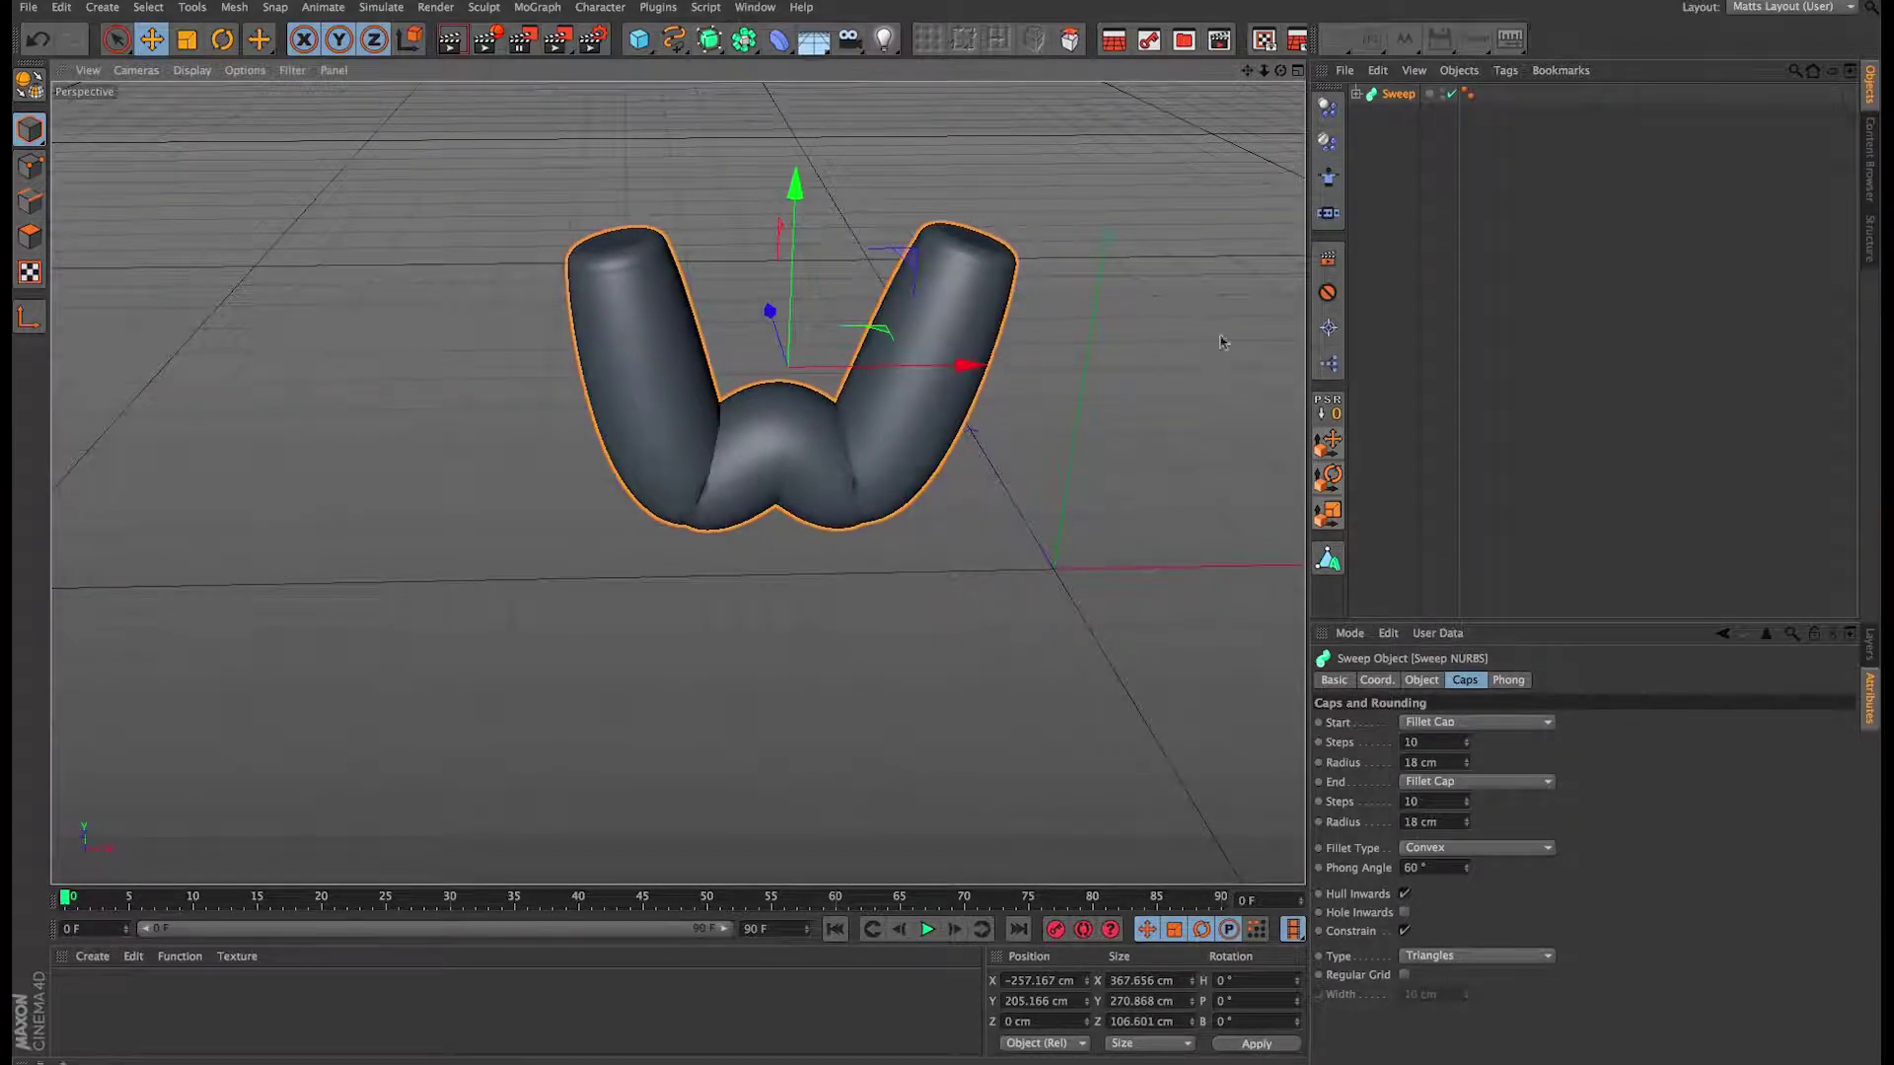
alt+right_drag(835, 435, 878, 449)
drag(878, 450, 875, 392)
key(super+z)
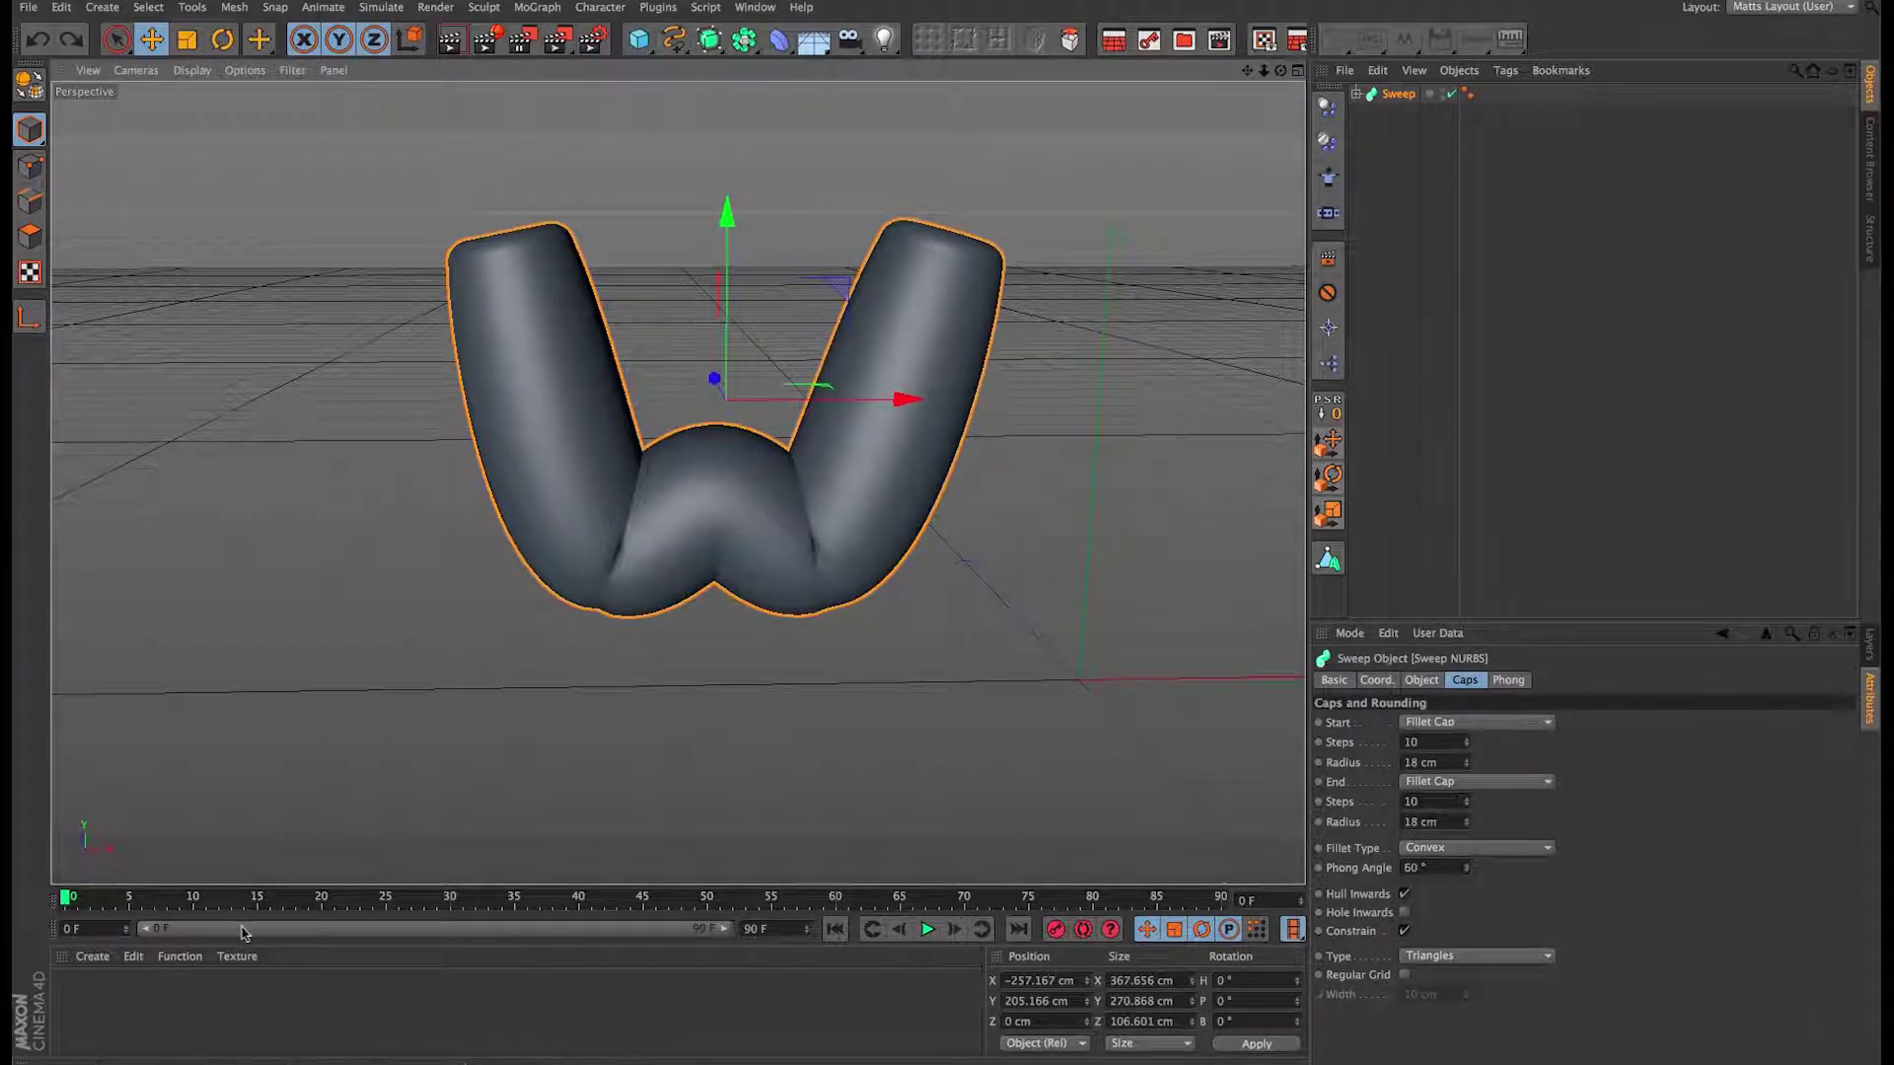
Step: Create a new material and open it in the Material Editor, placed beside the tube
double_click(192, 996)
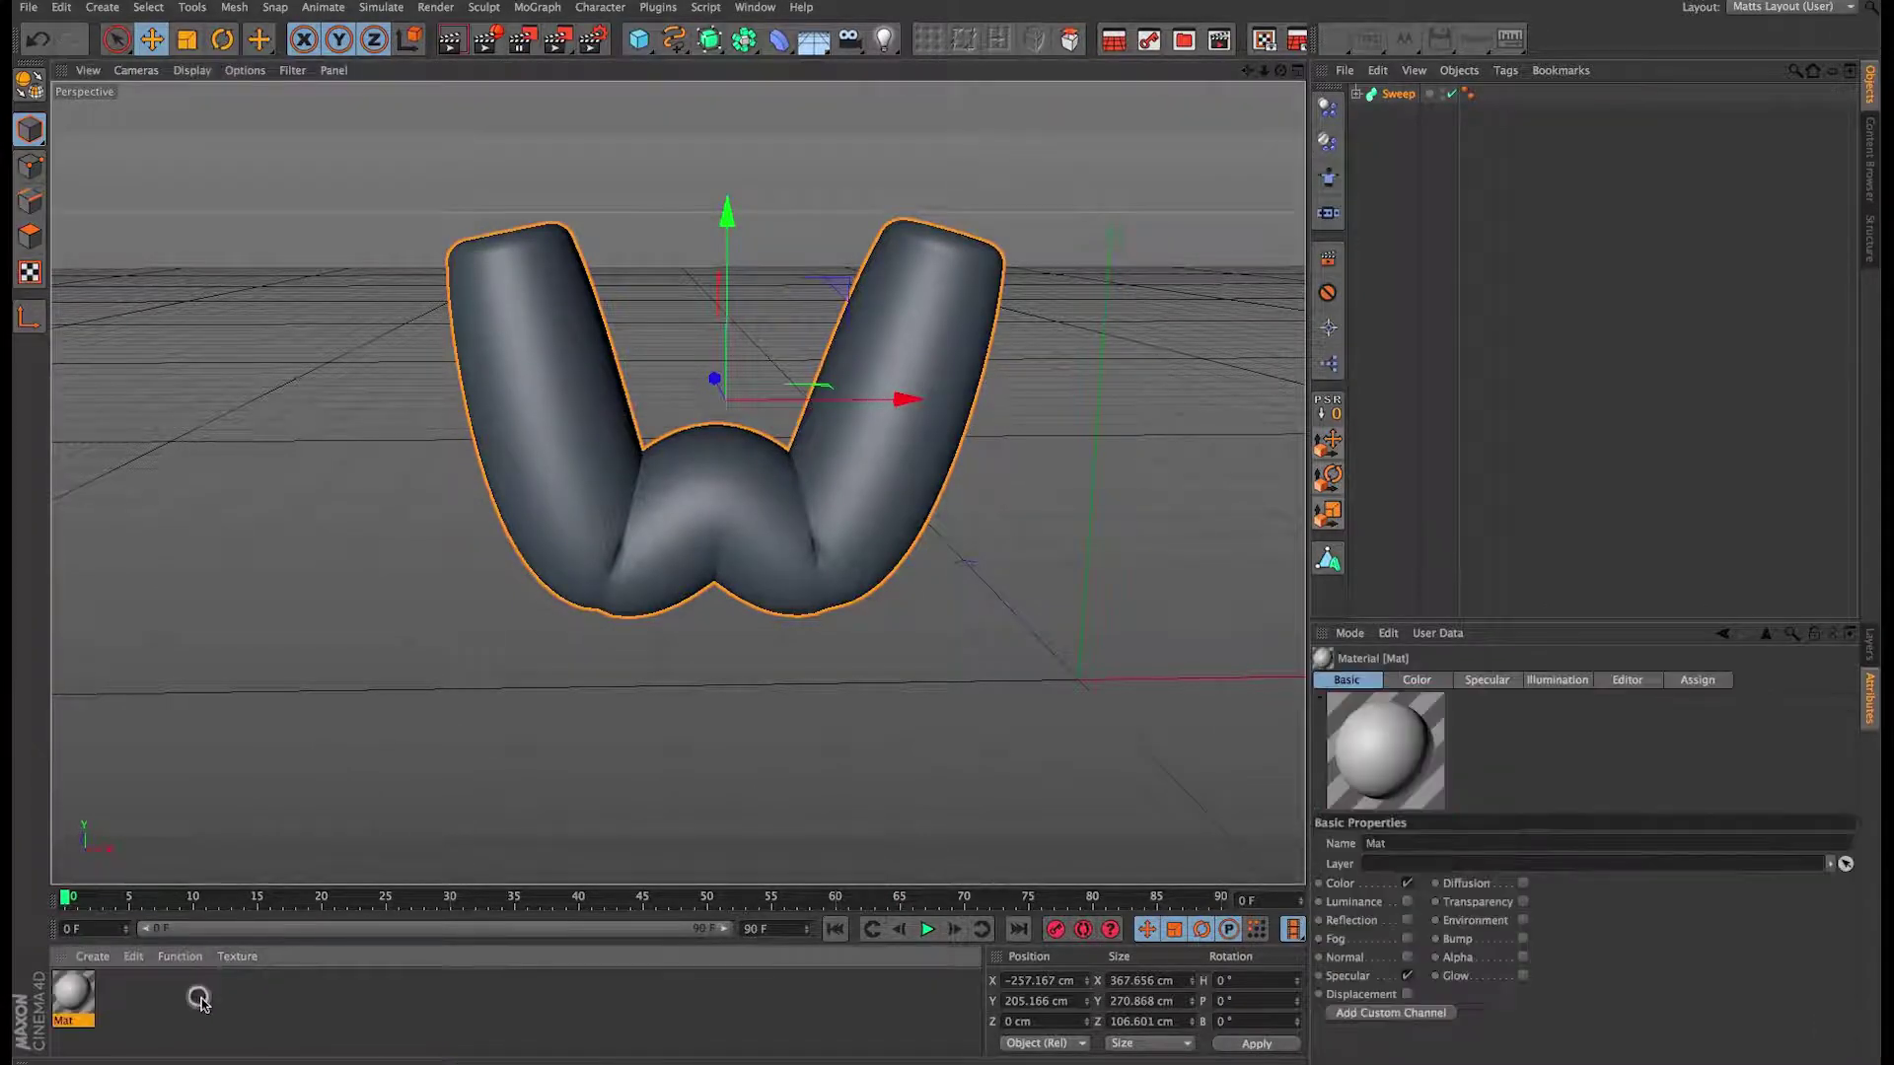
double_click(71, 996)
drag(570, 79, 1365, 343)
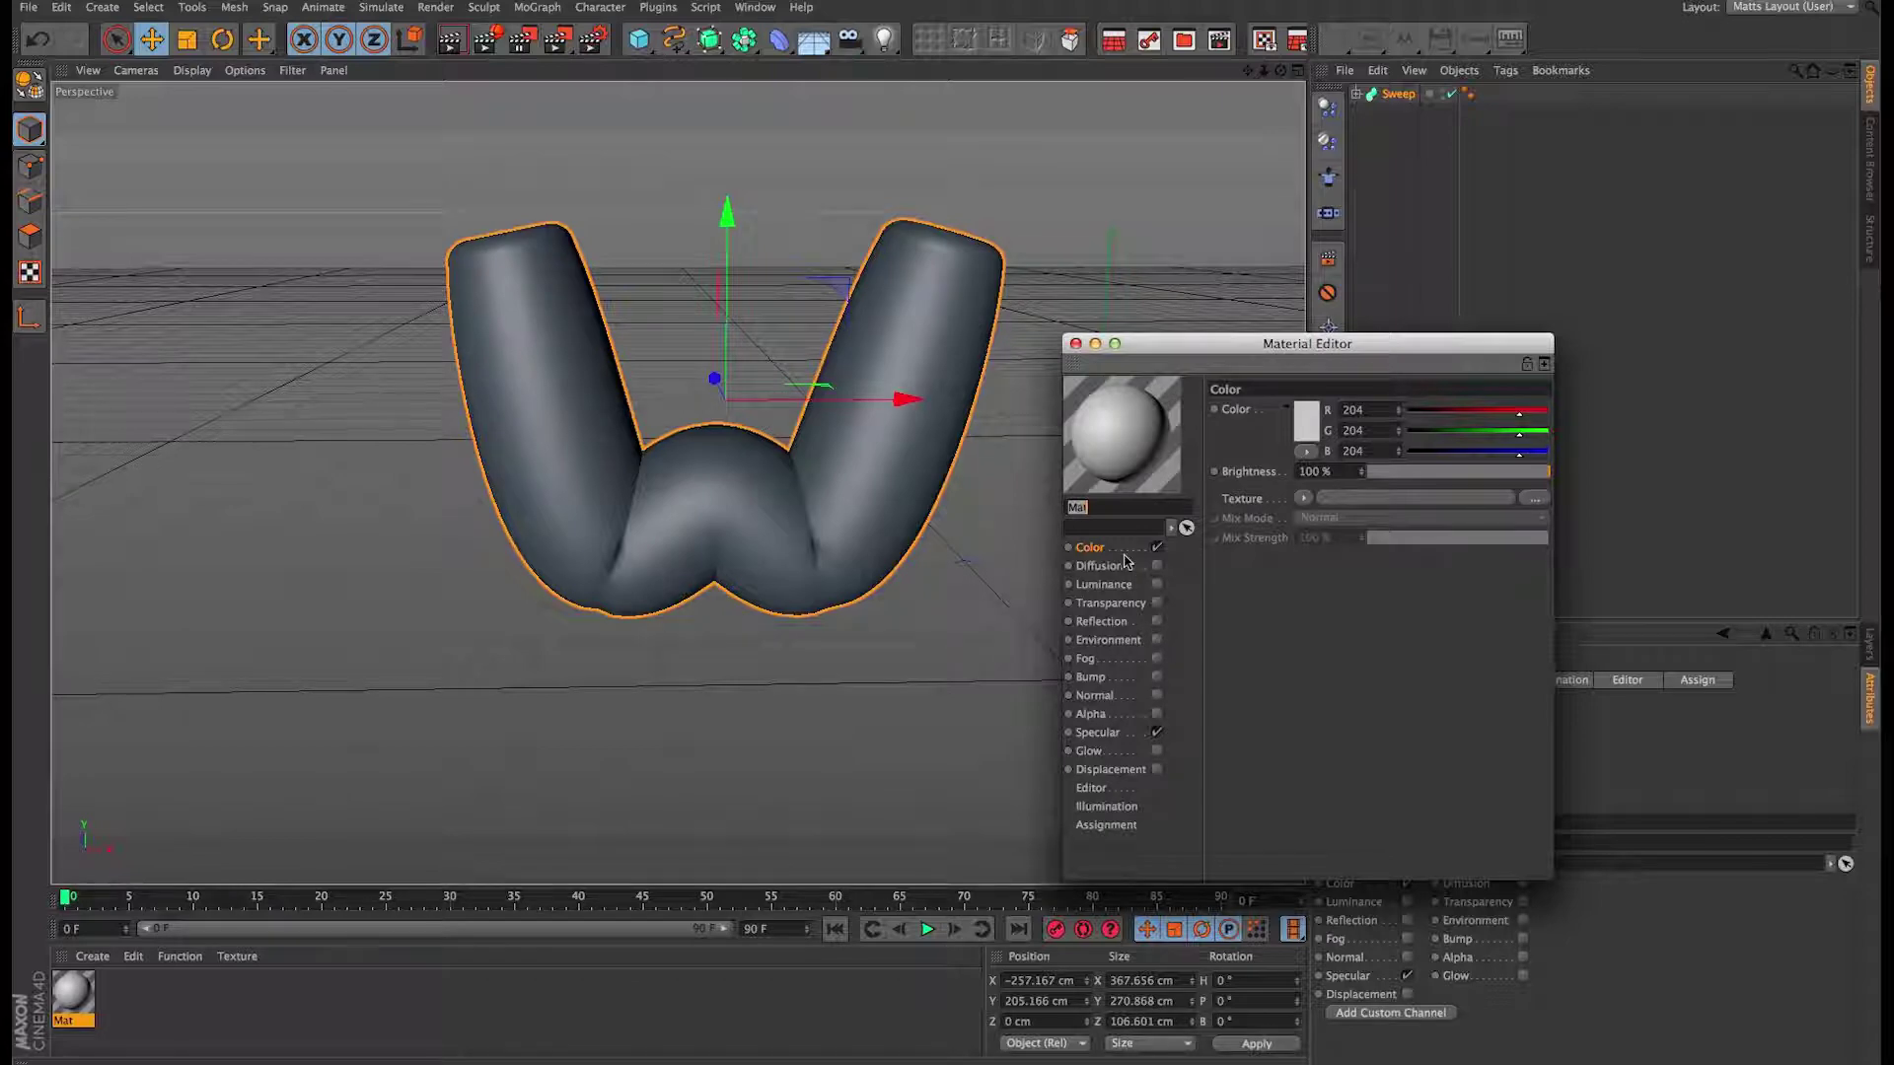
Step: Load the w image from the Textures folder as the material's color texture and disable its Specular channel
click(1533, 499)
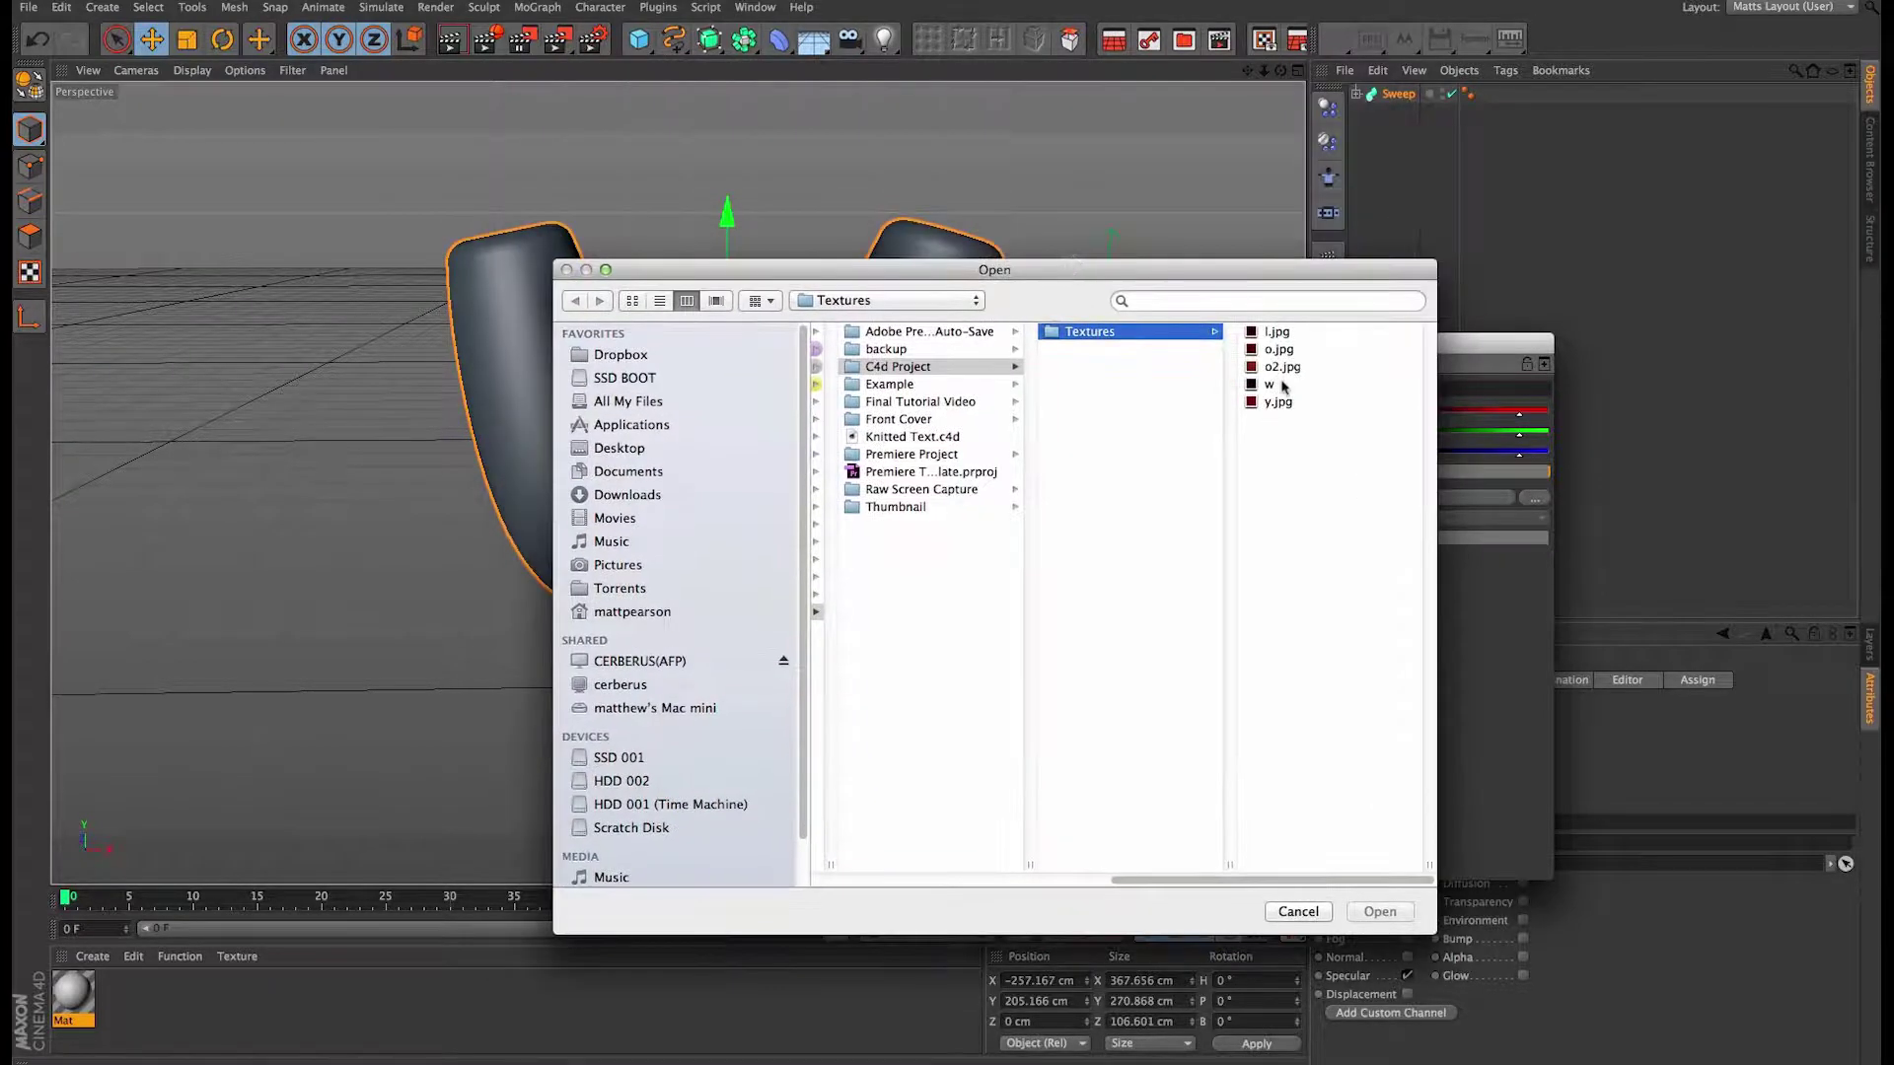
click(1272, 384)
click(1378, 911)
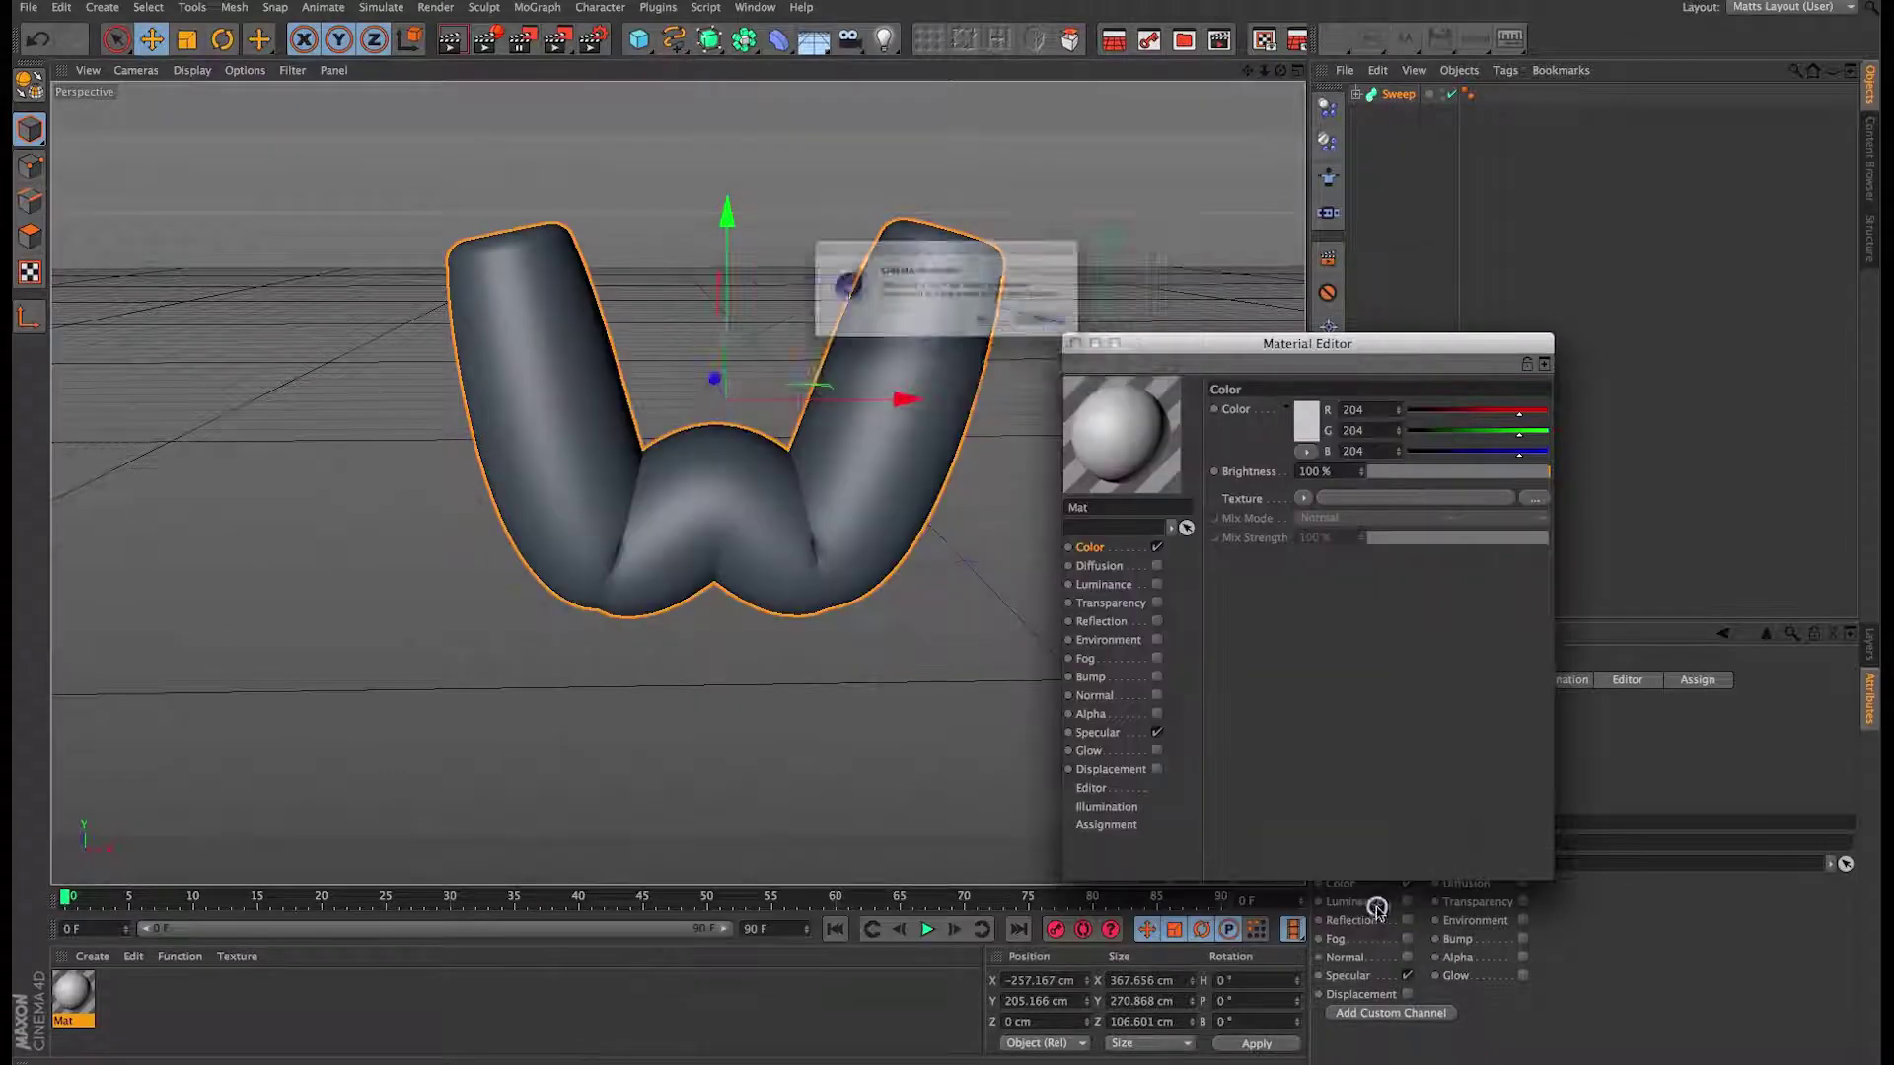
key(Return)
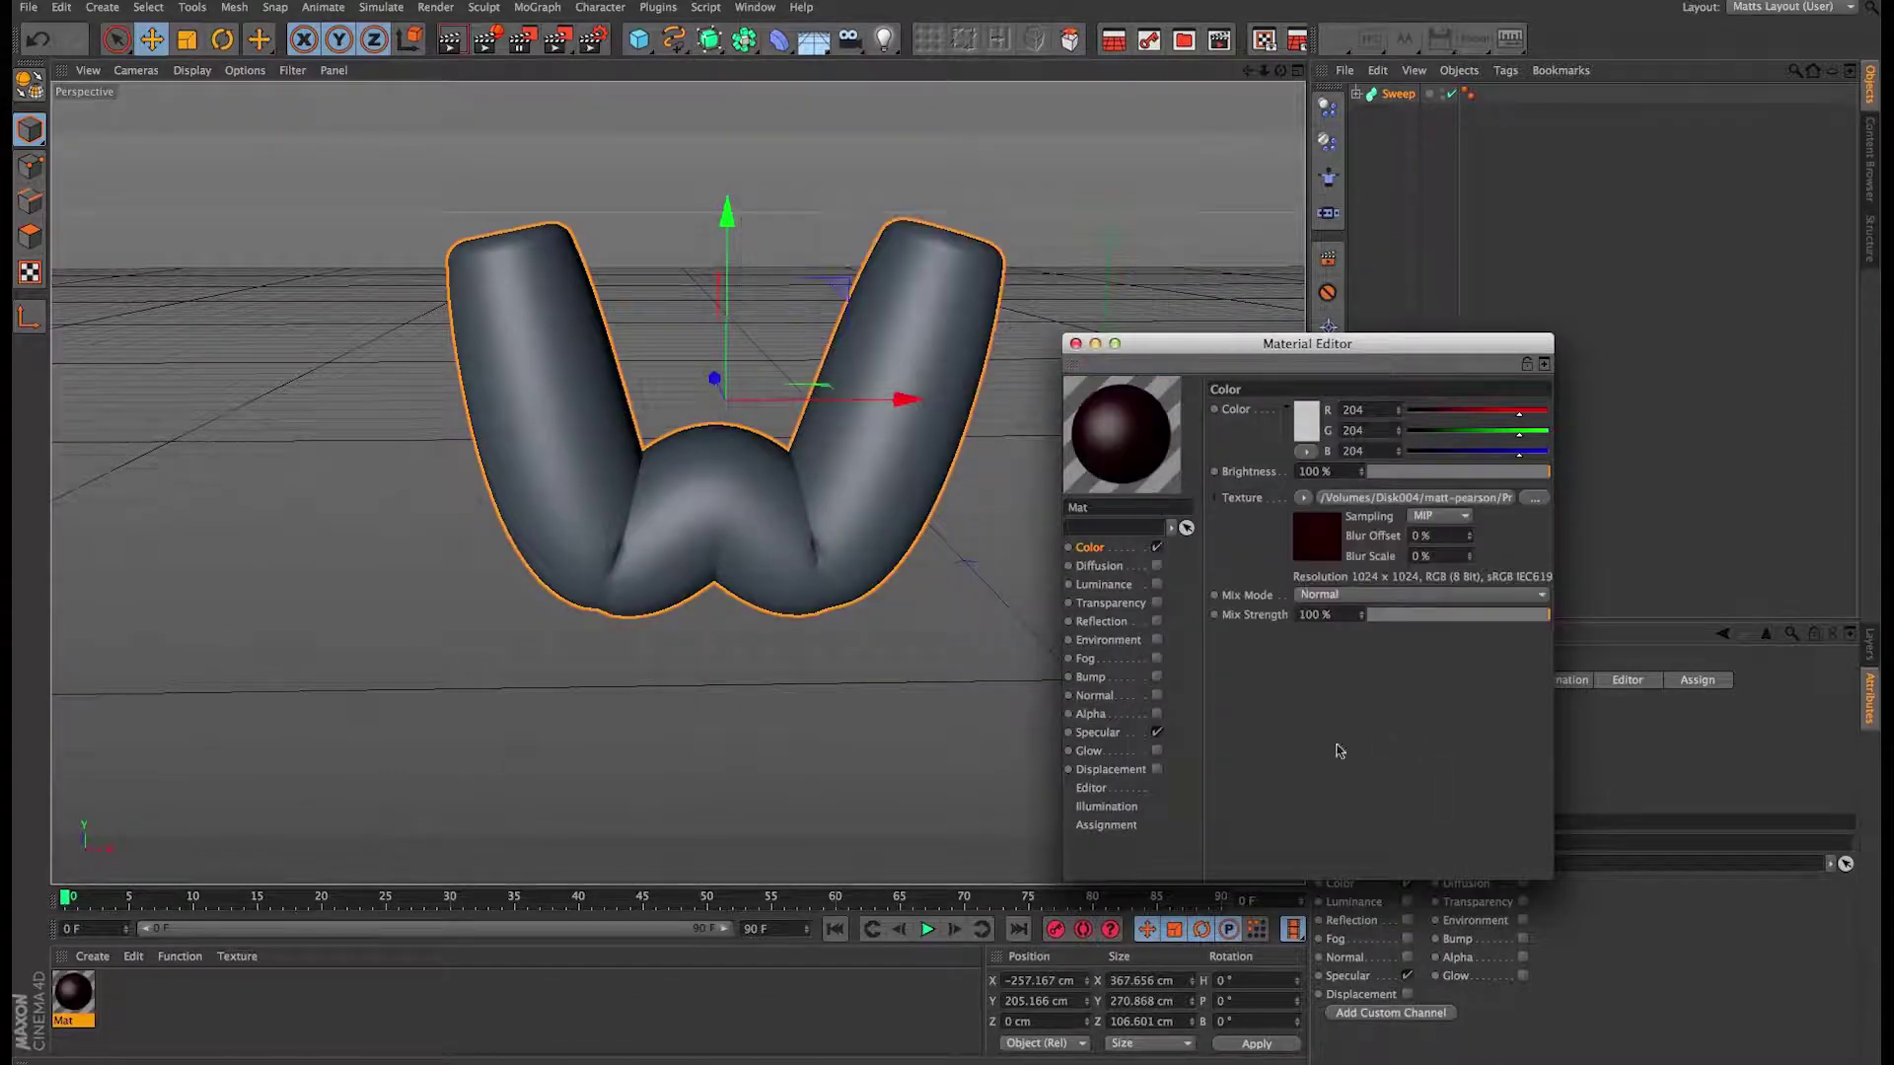
click(1156, 735)
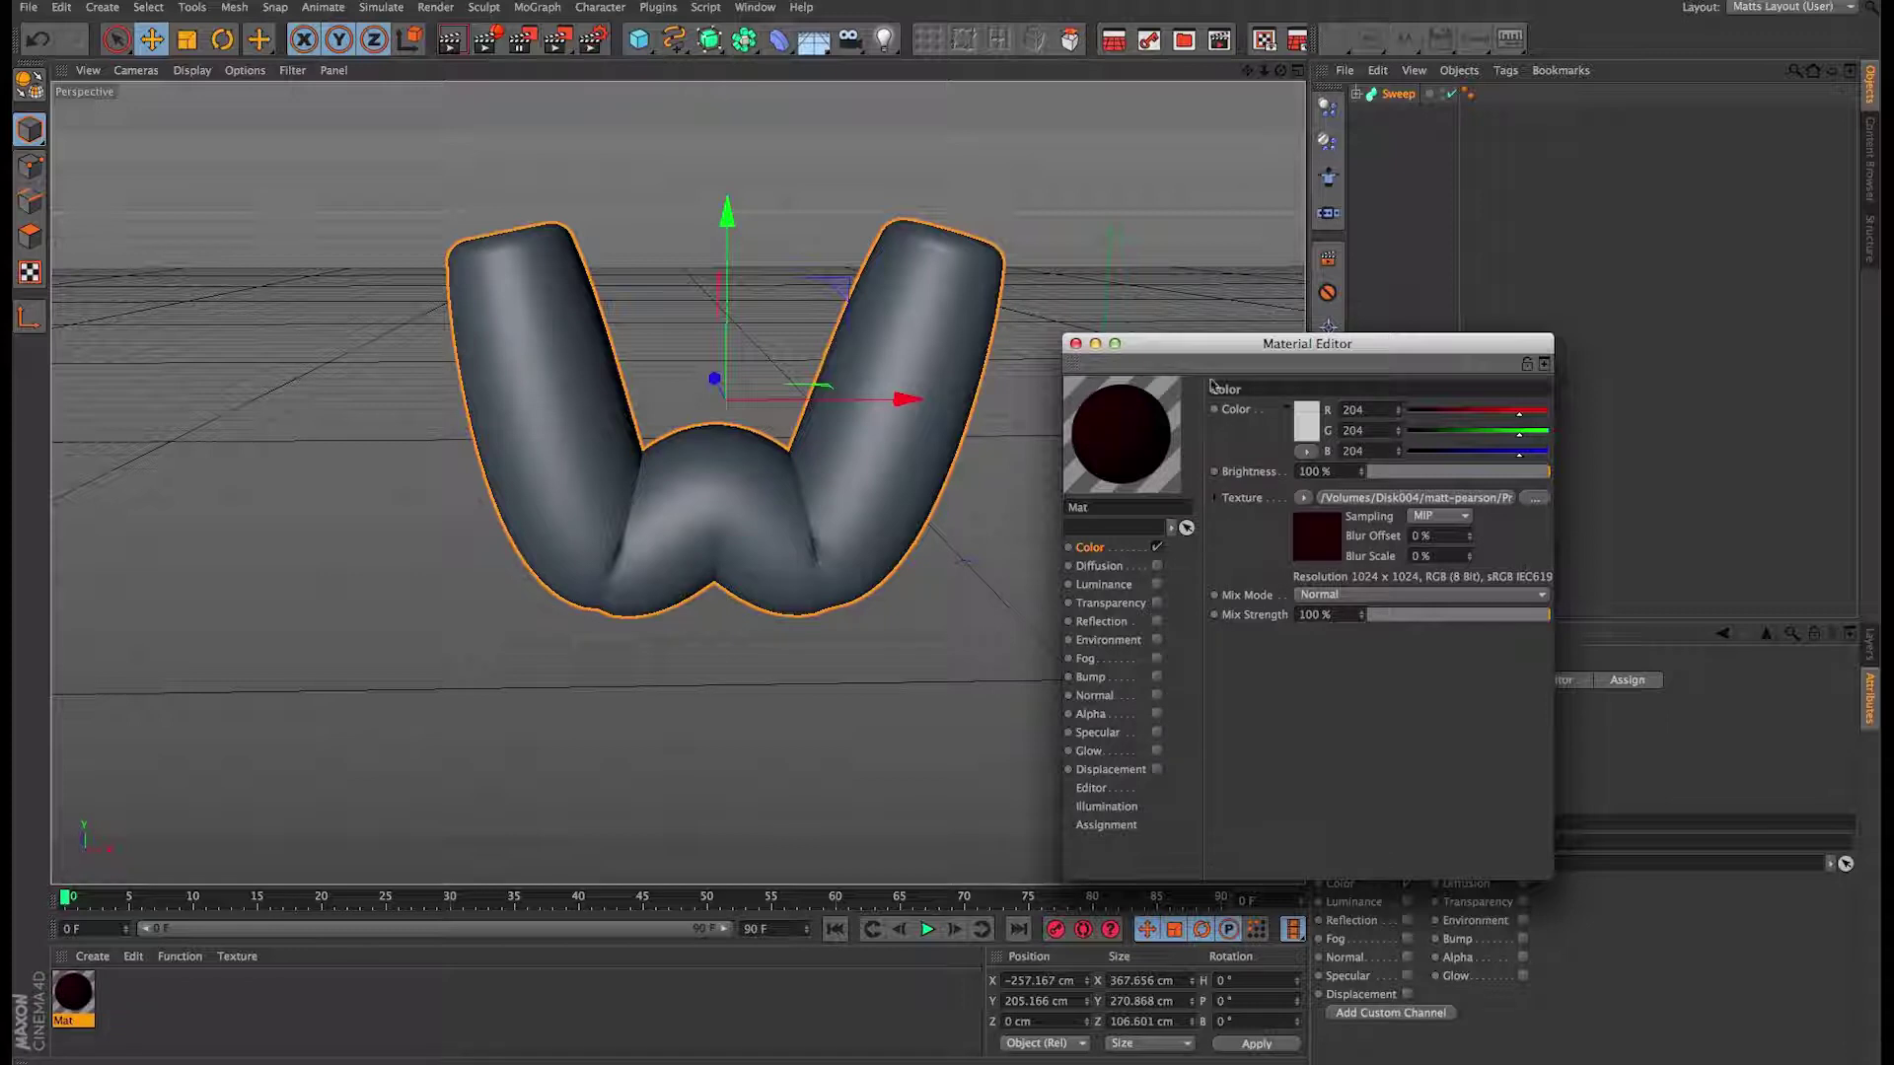
Step: Apply the material to the W-shaped tube and close the Material Editor
drag(1193, 359, 1152, 347)
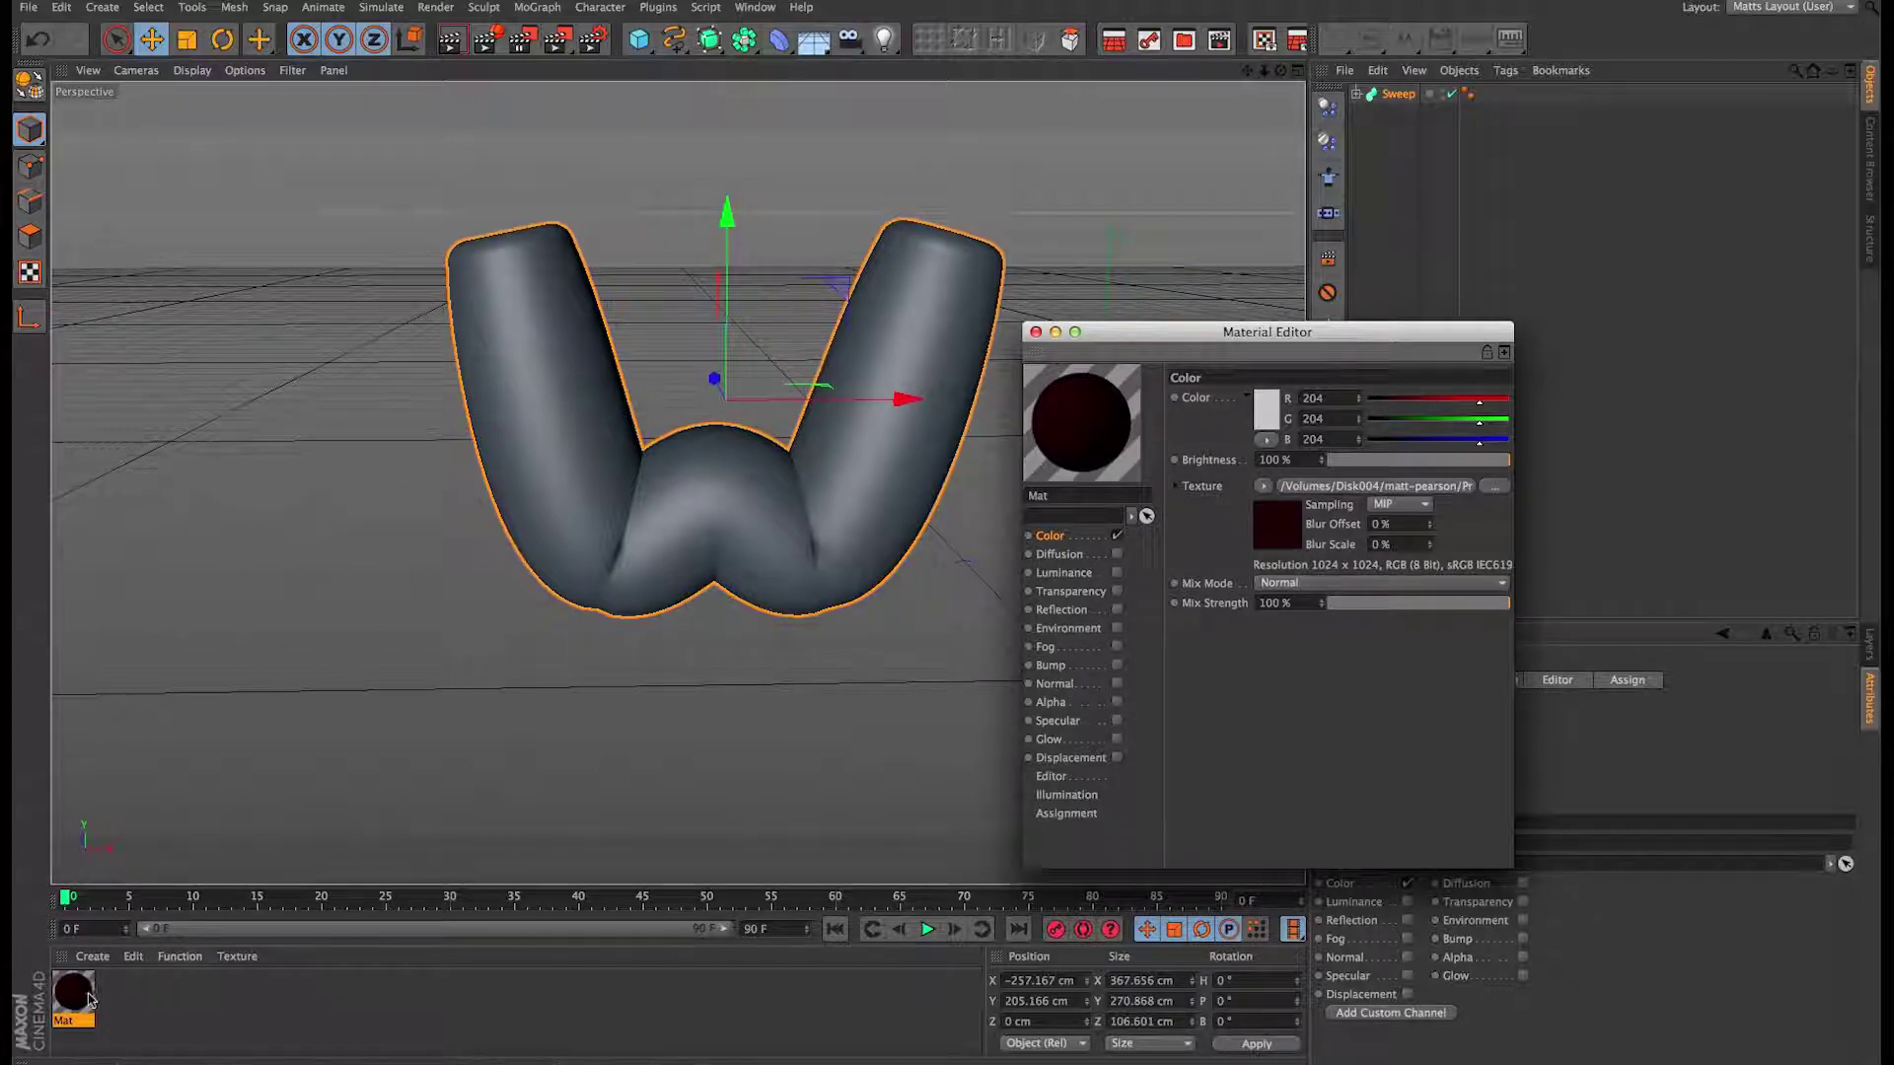
drag(79, 991, 507, 459)
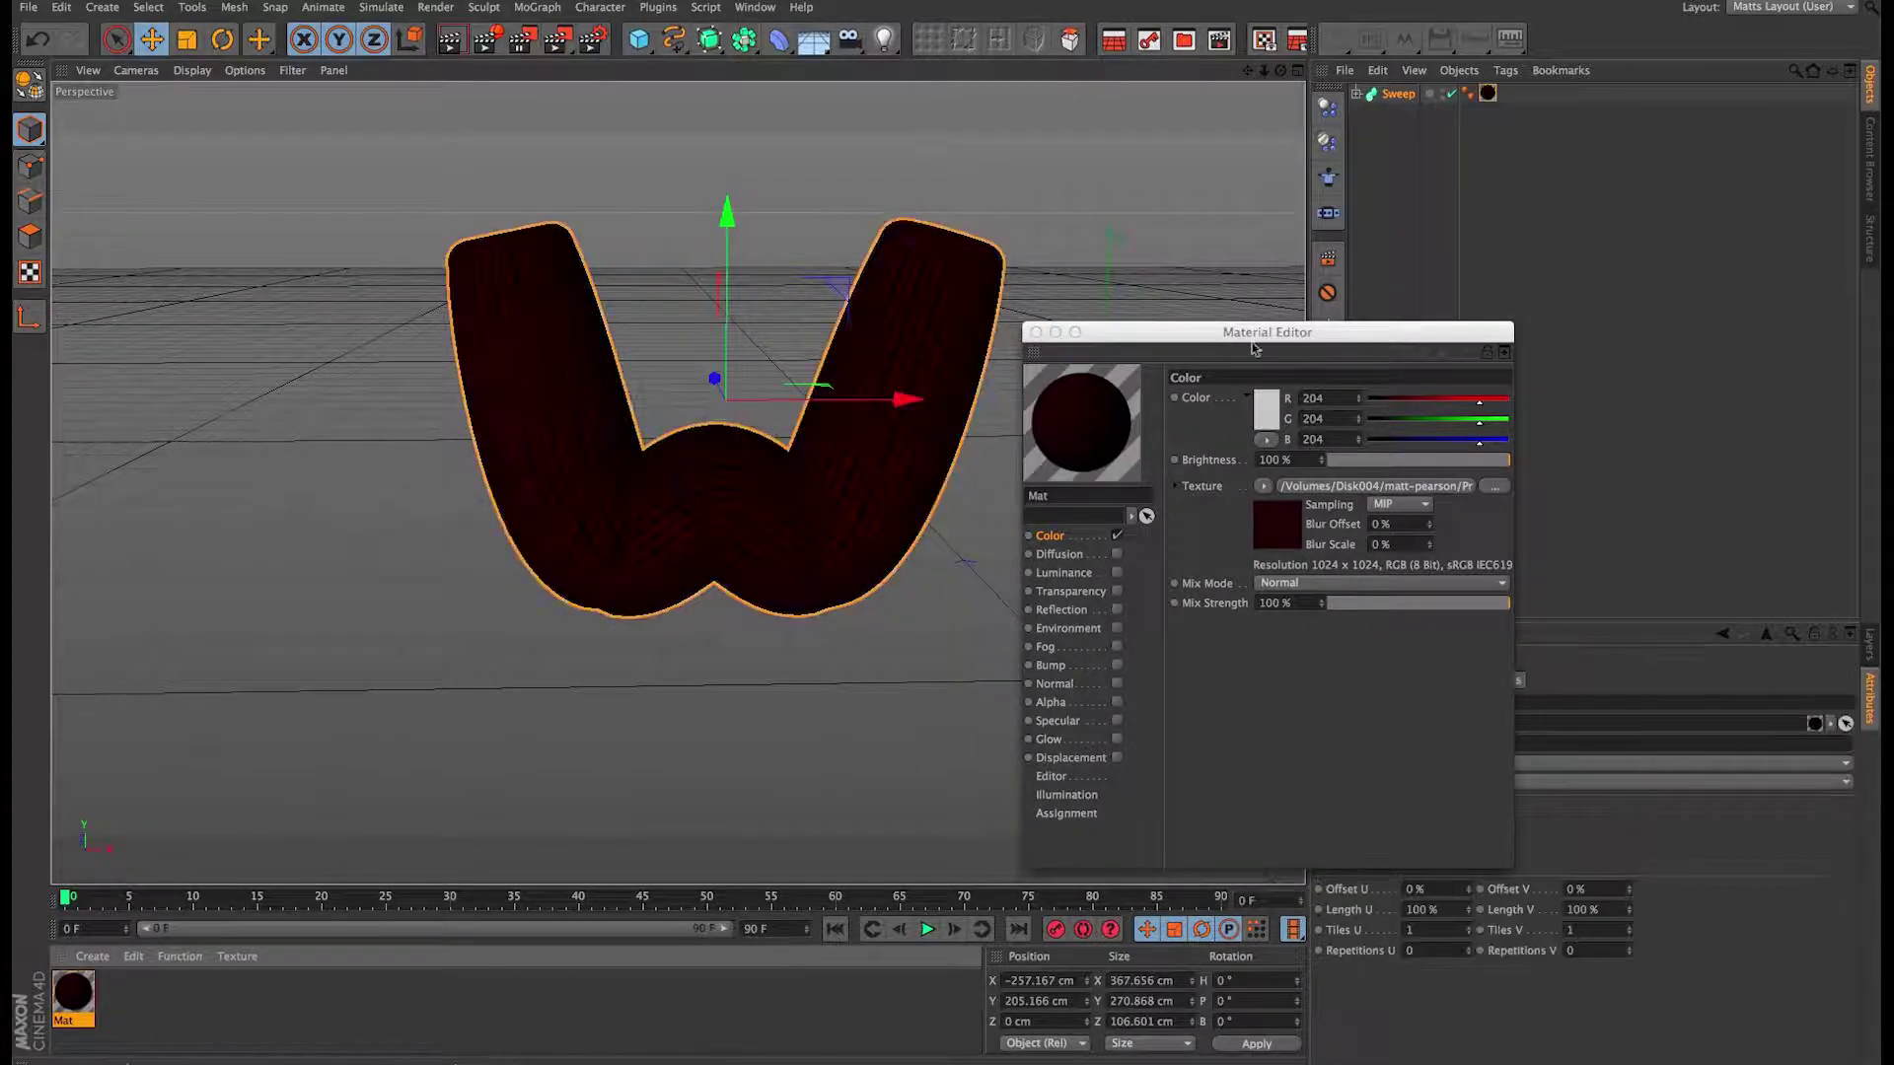
click(1035, 332)
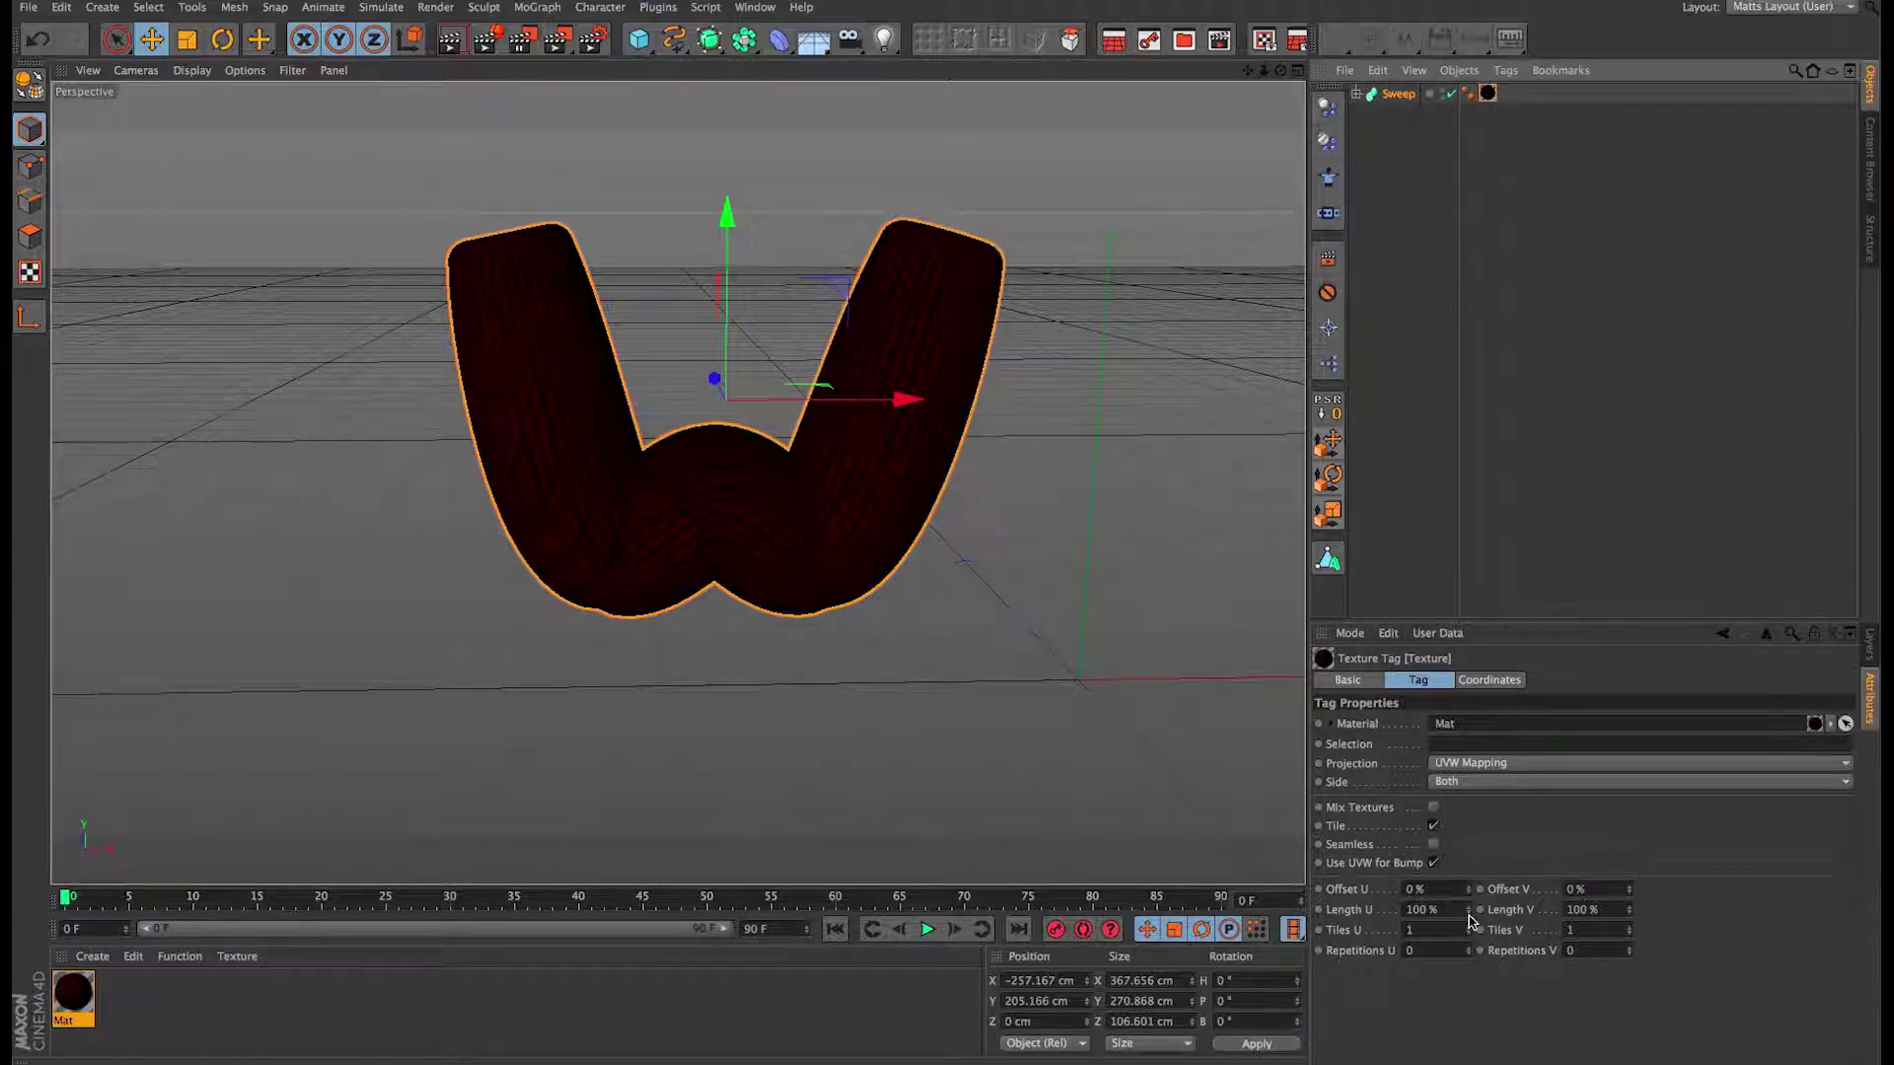
drag(1468, 911, 1468, 915)
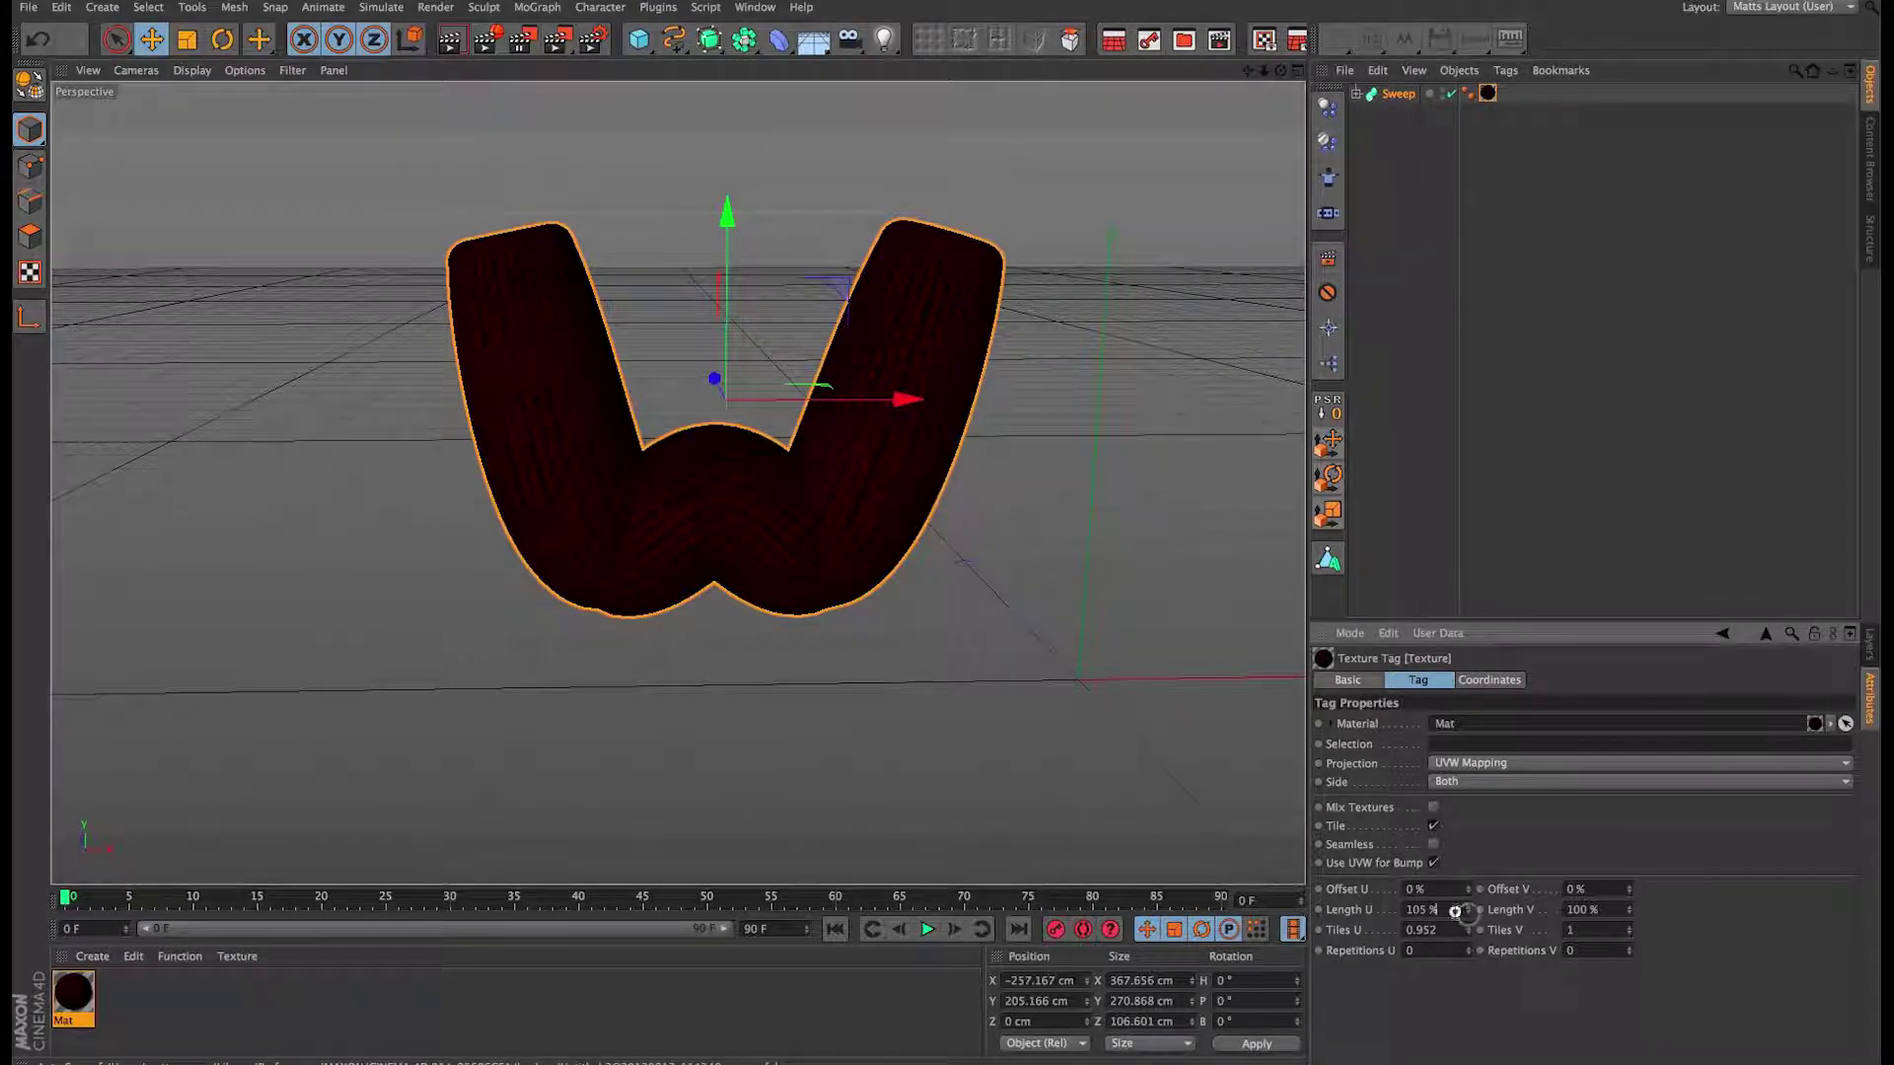
double_click(1430, 909)
text(100)
key(Tab)
Step: Set the texture tag's Length V to 74% on the W-shaped tube
drag(1630, 910, 1628, 912)
alt+drag(1030, 513, 885, 404)
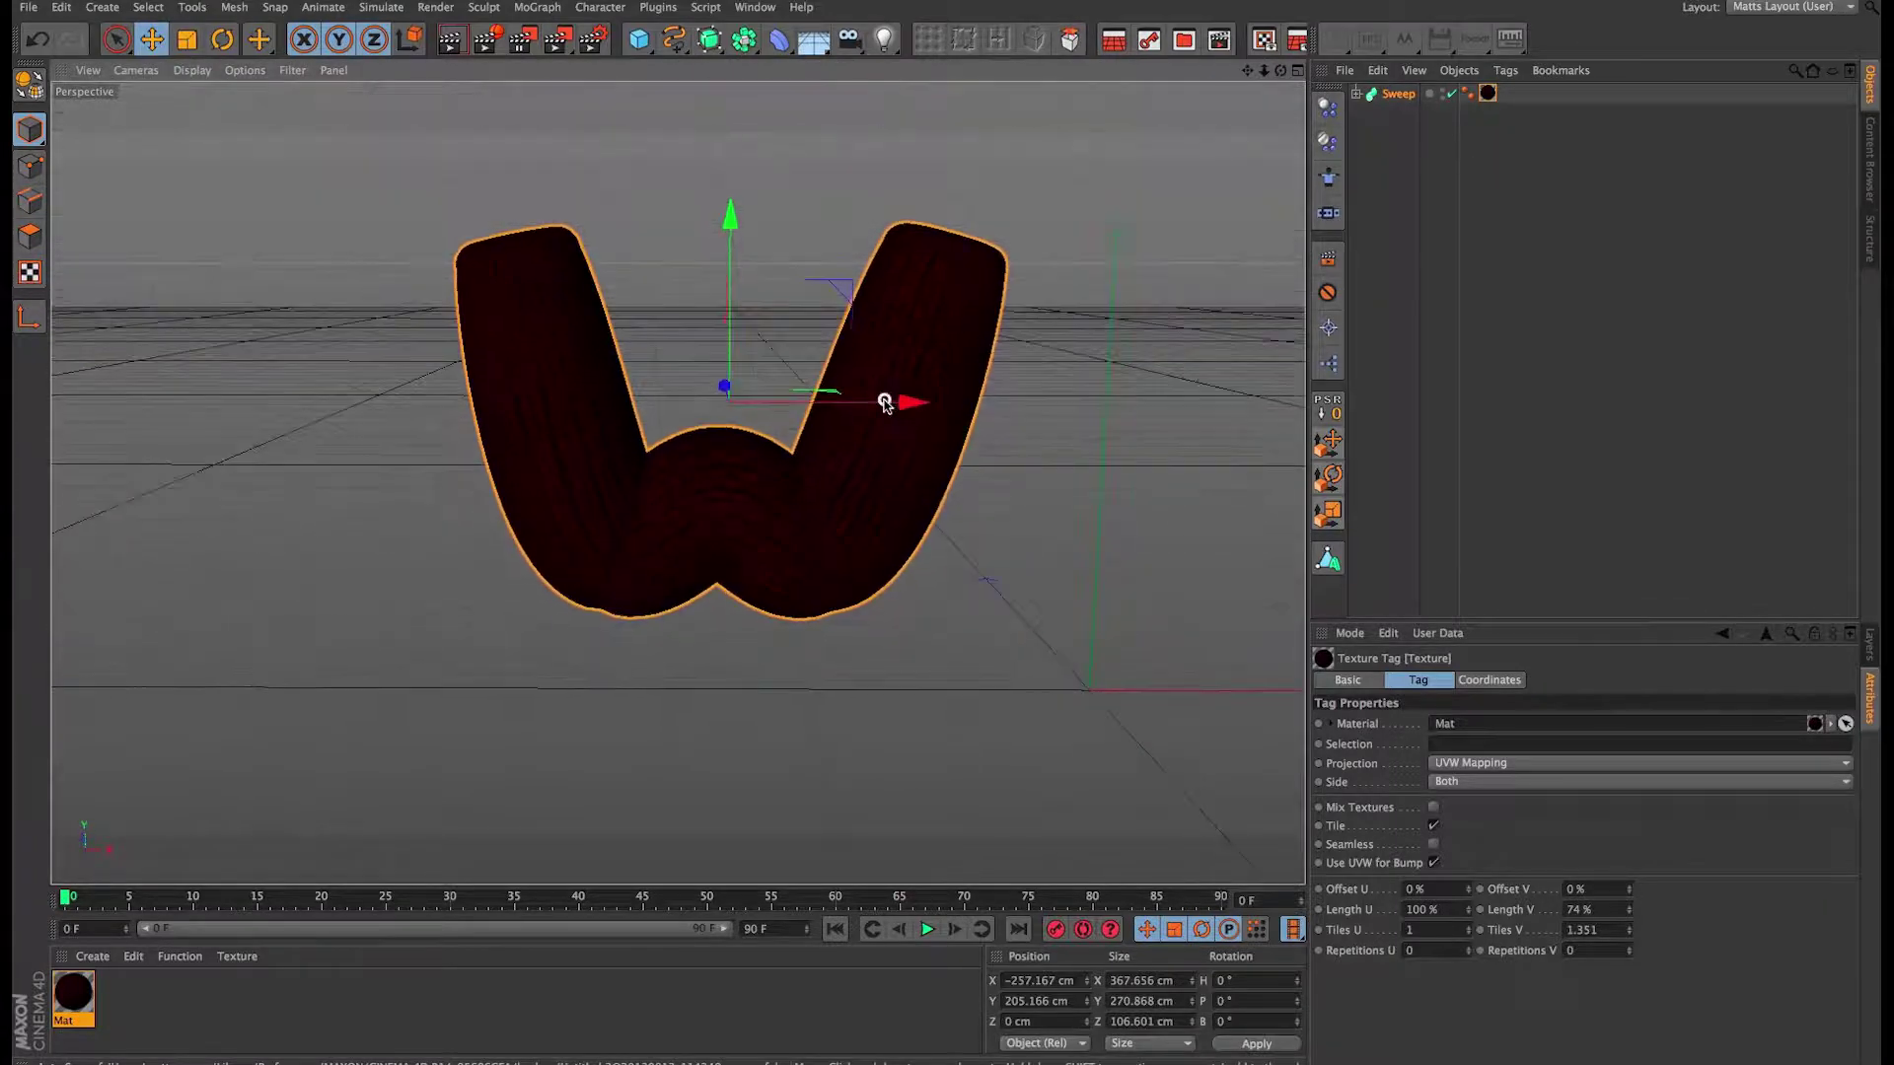
alt+middle_drag(996, 379, 605, 388)
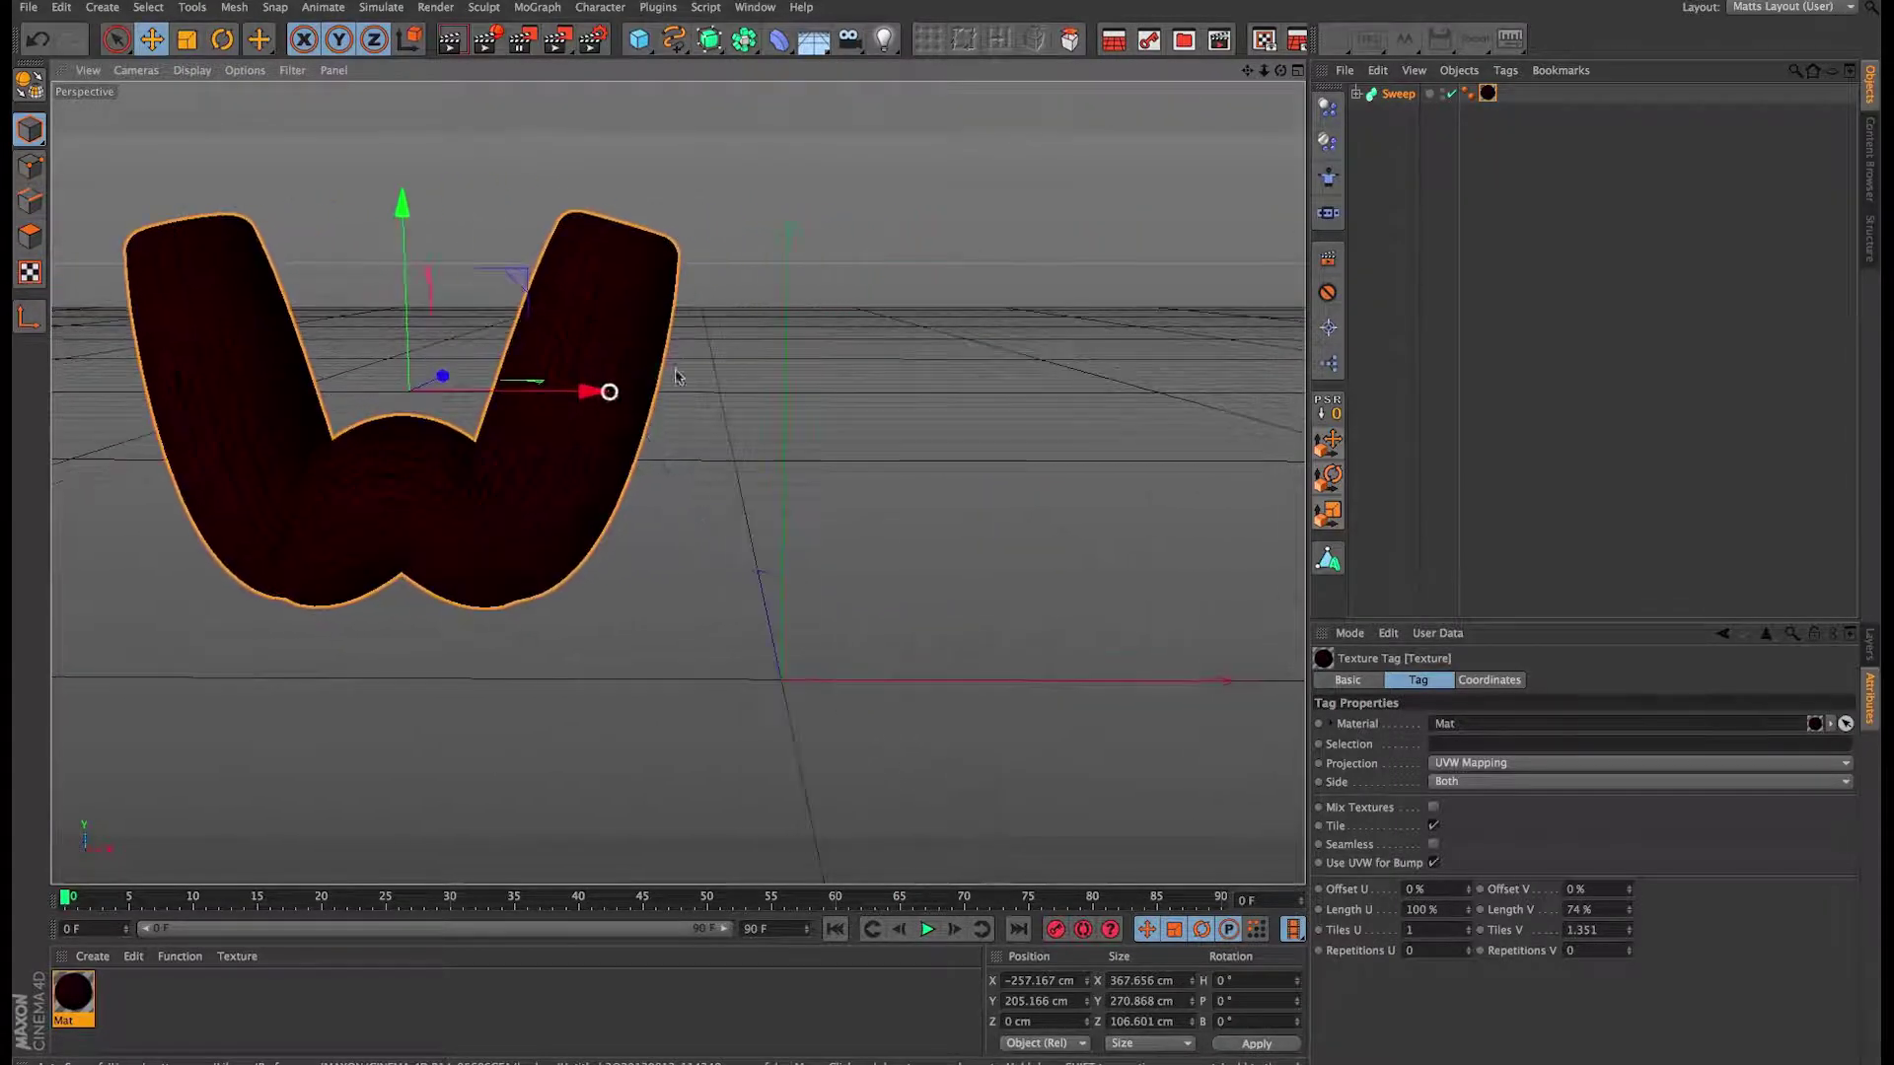
Step: Show only the Front view, with empty space beside the W for the next letter
click(1295, 72)
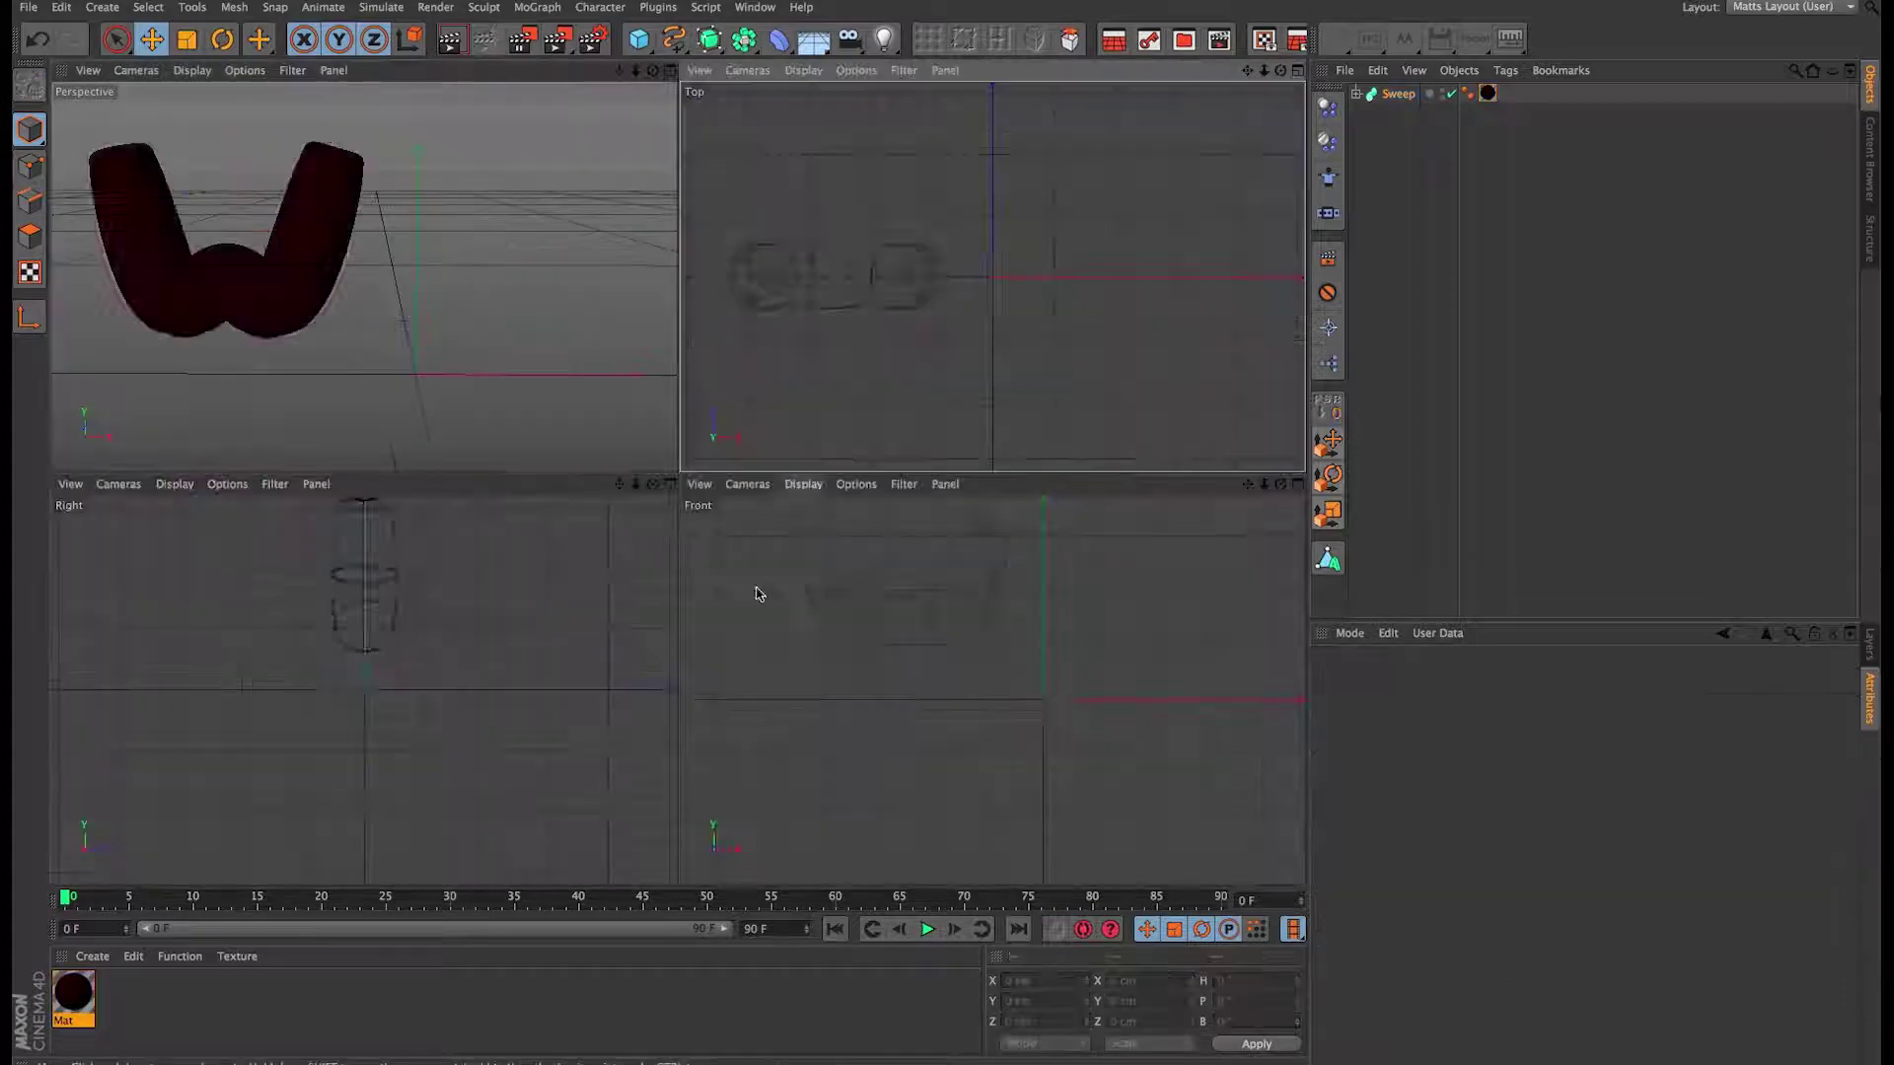
click(1298, 484)
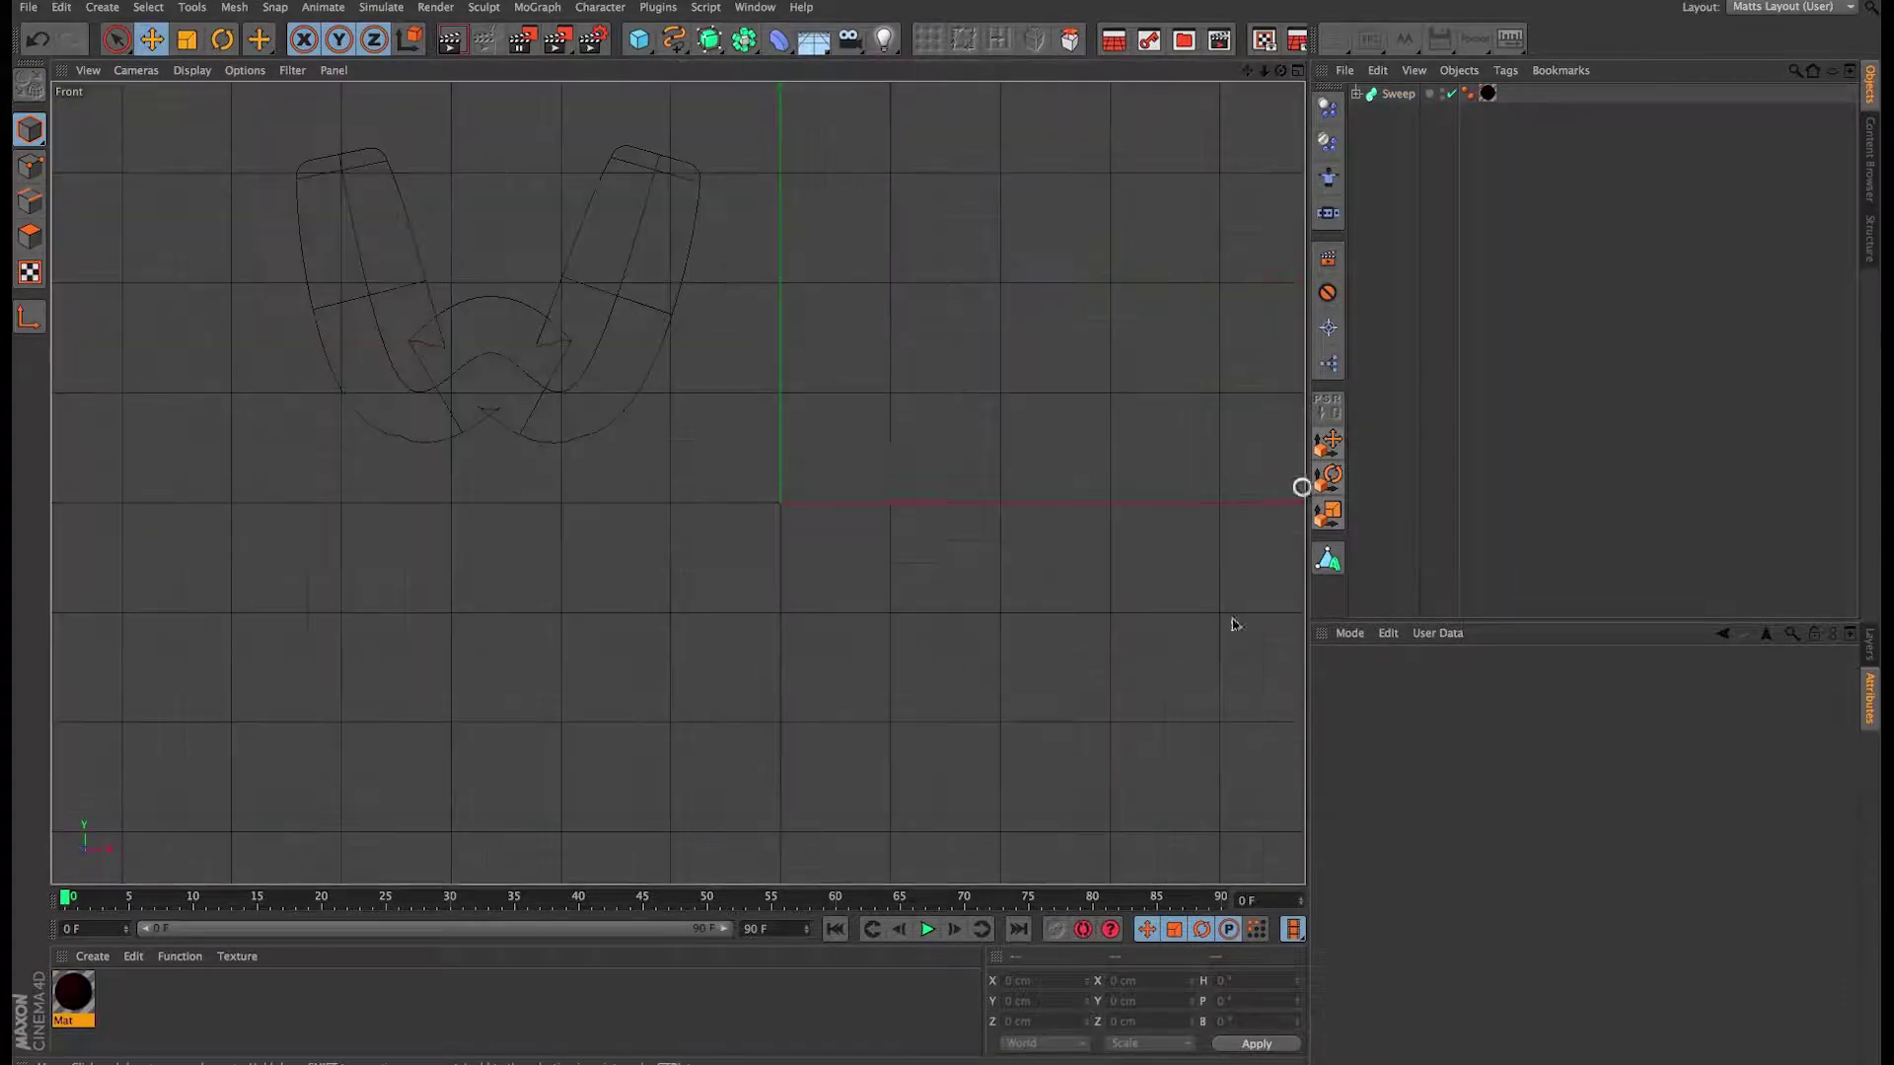
alt+right_drag(679, 483, 625, 611)
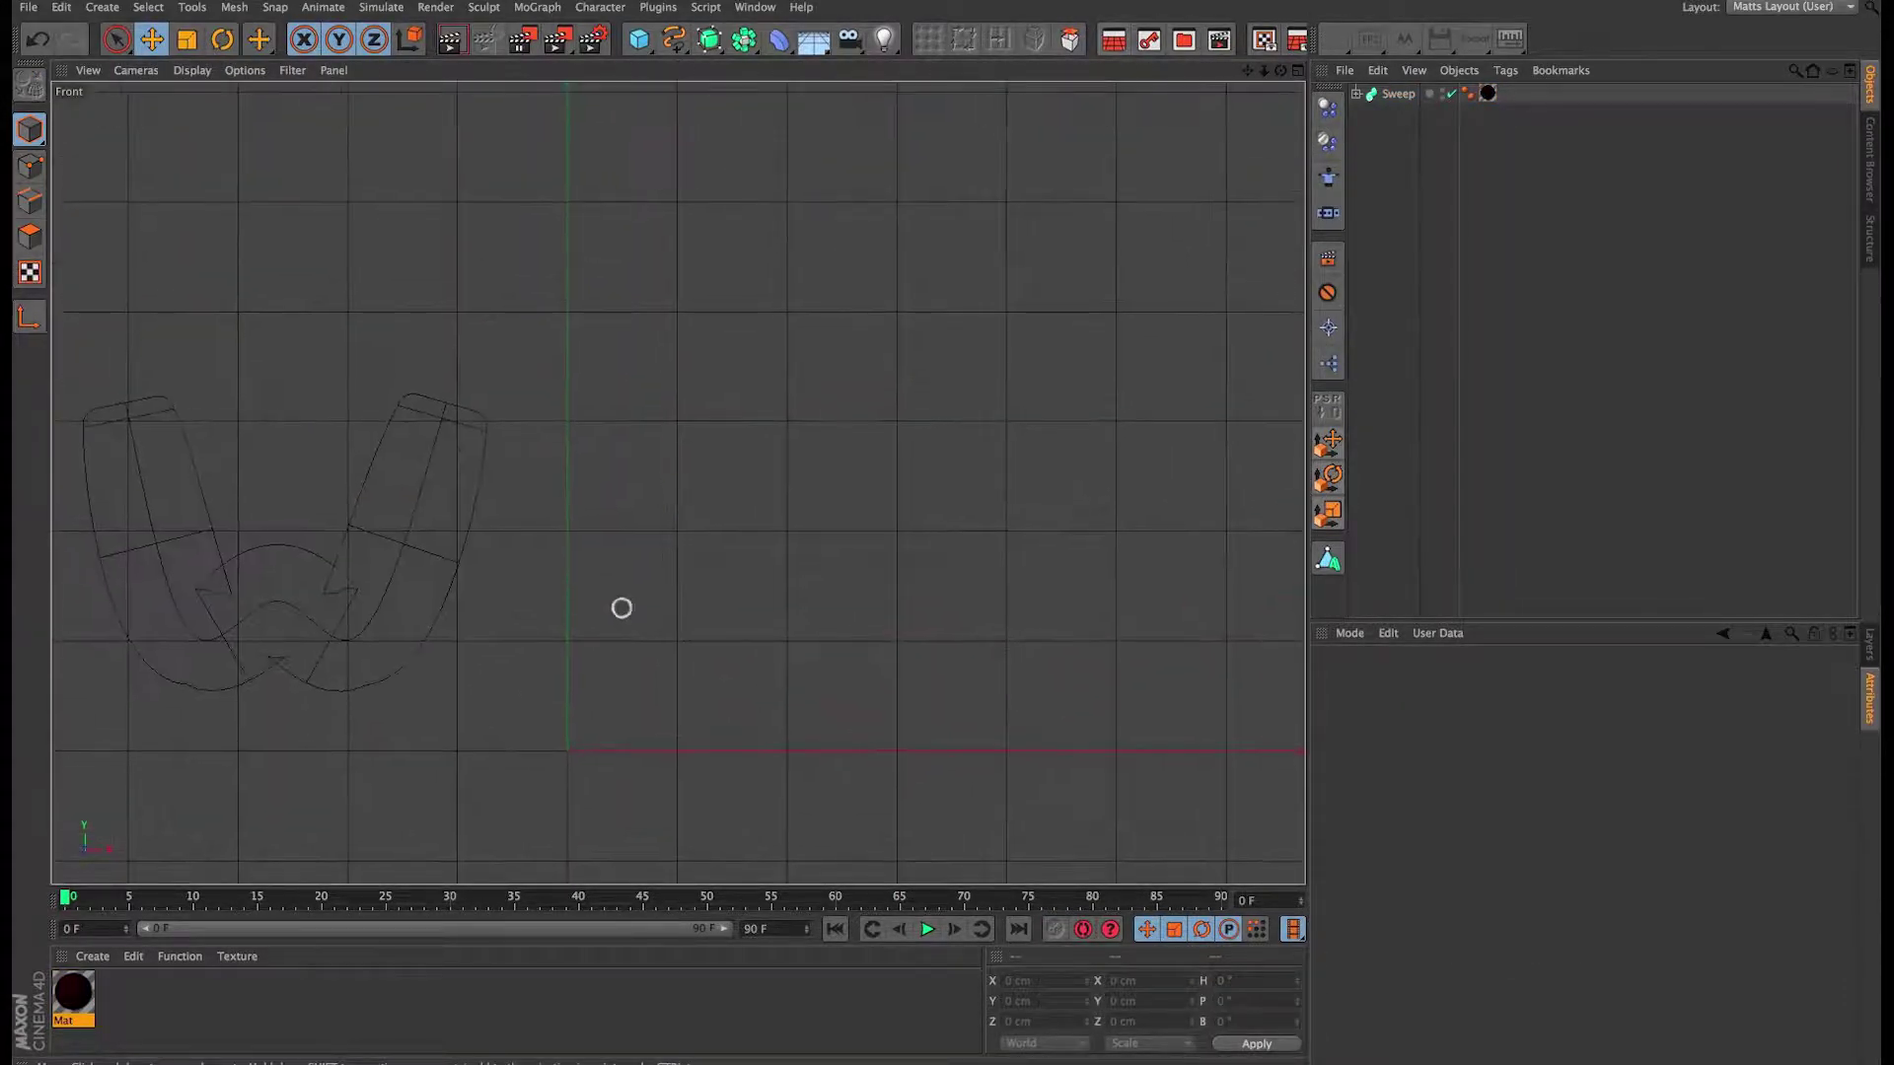
click(672, 39)
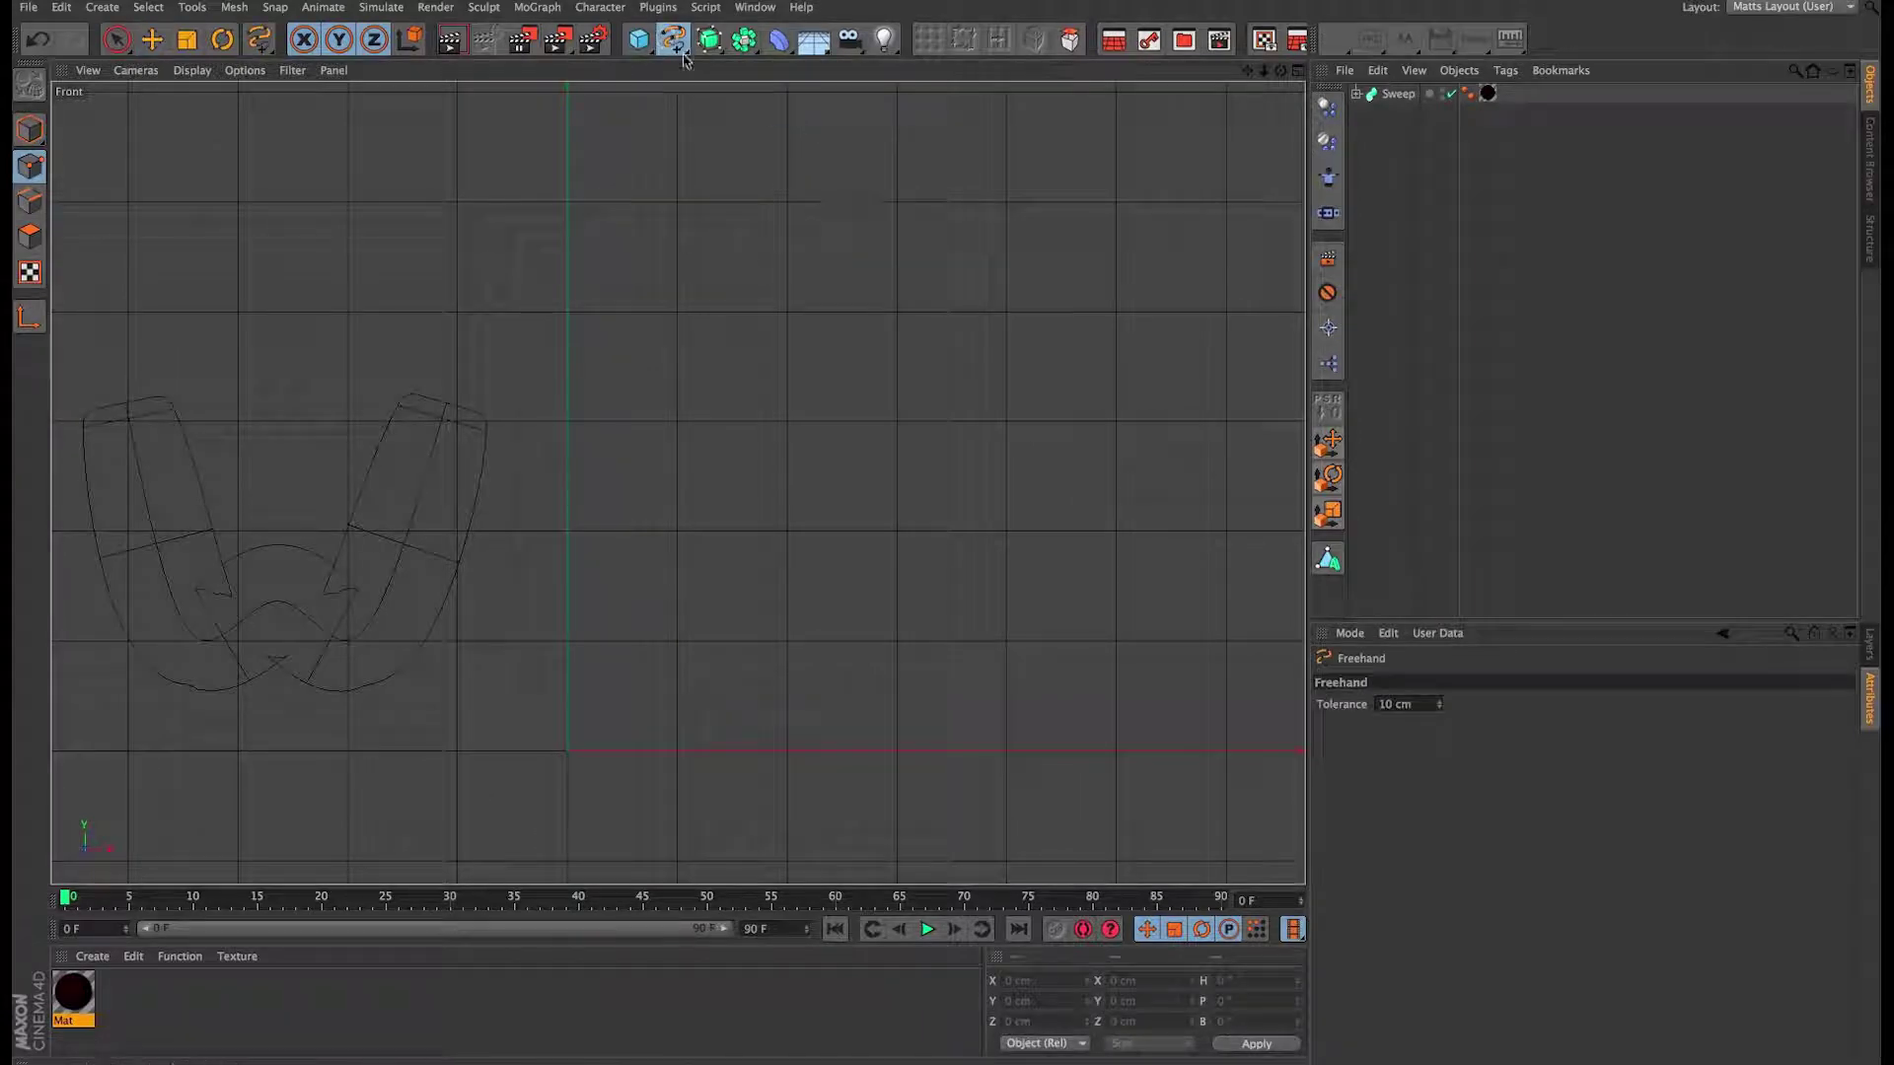
click(740, 372)
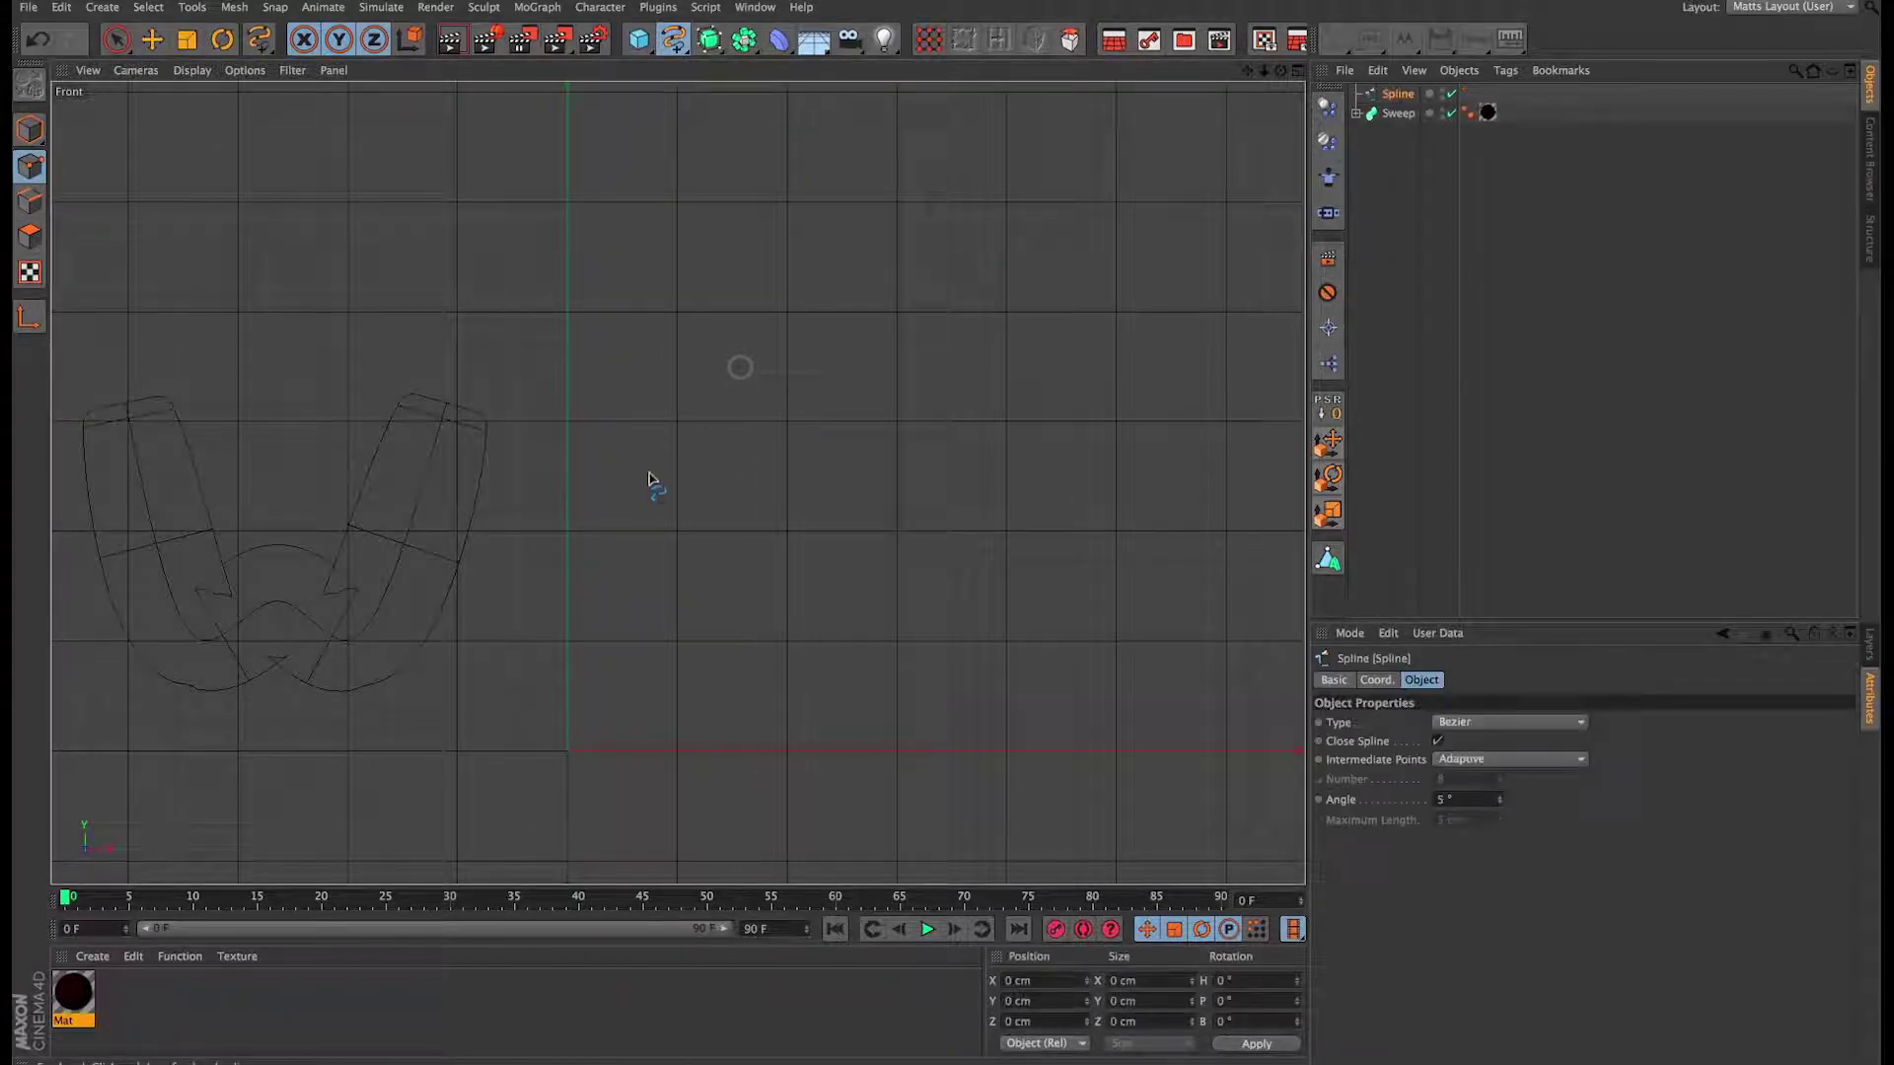
click(655, 450)
key(super+z)
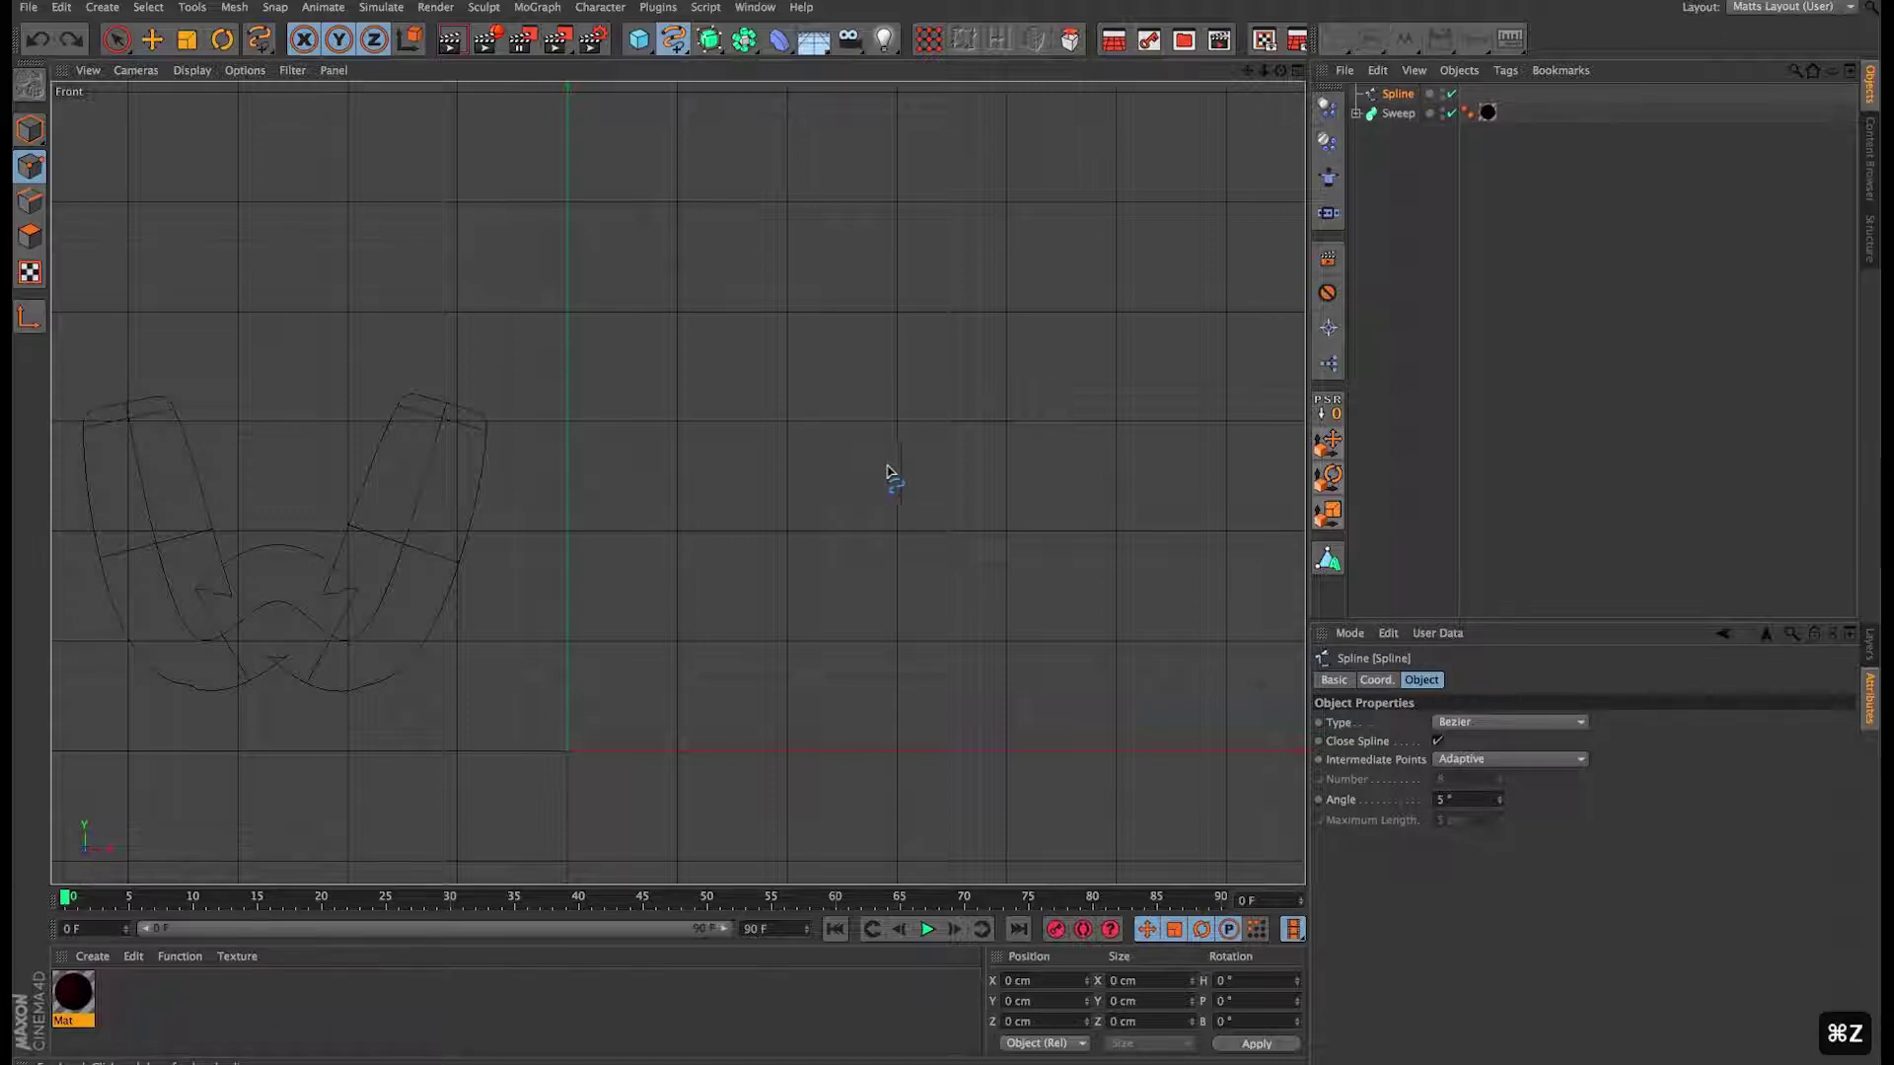
key(super+z)
Step: Draw a closed eight-point Cubic spline beside the W as a rounded square, about 335 cm wide and 315 cm high
drag(674, 39, 848, 108)
click(695, 416)
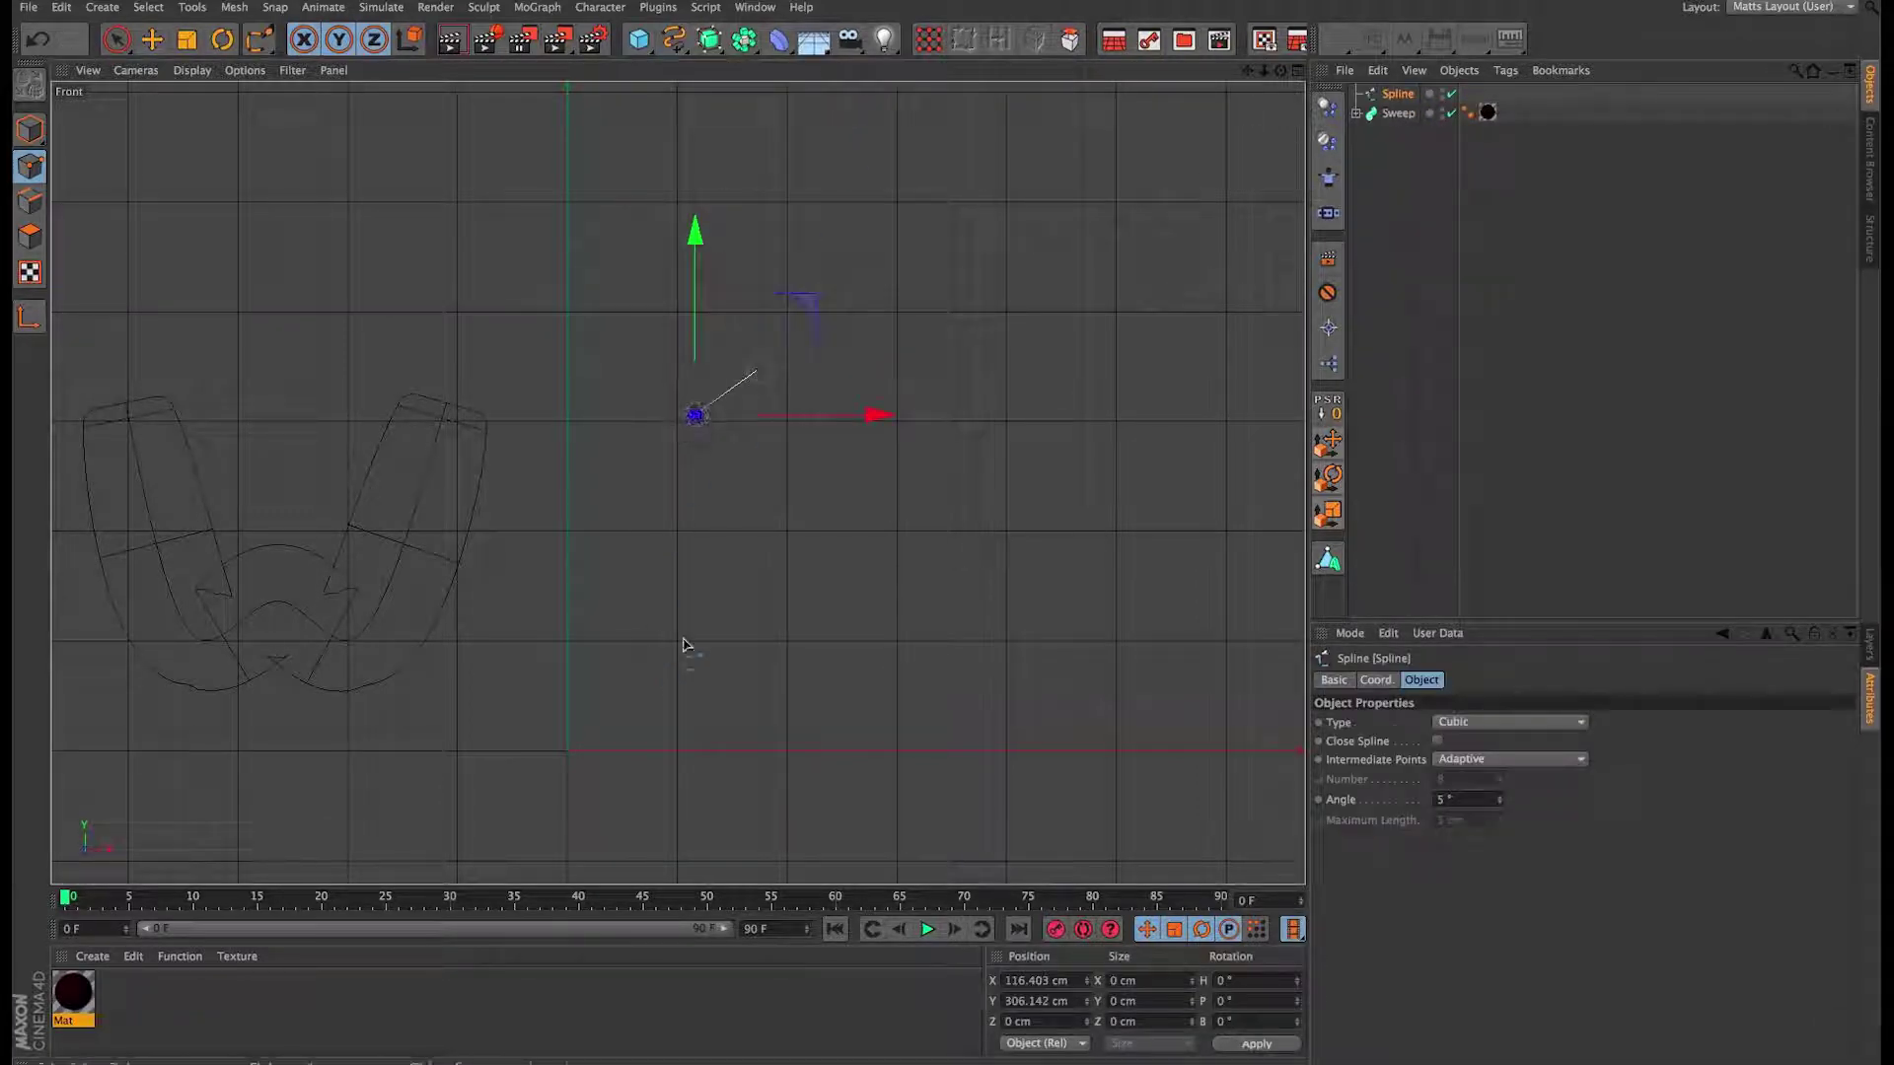
click(680, 634)
click(720, 706)
click(978, 713)
click(1051, 655)
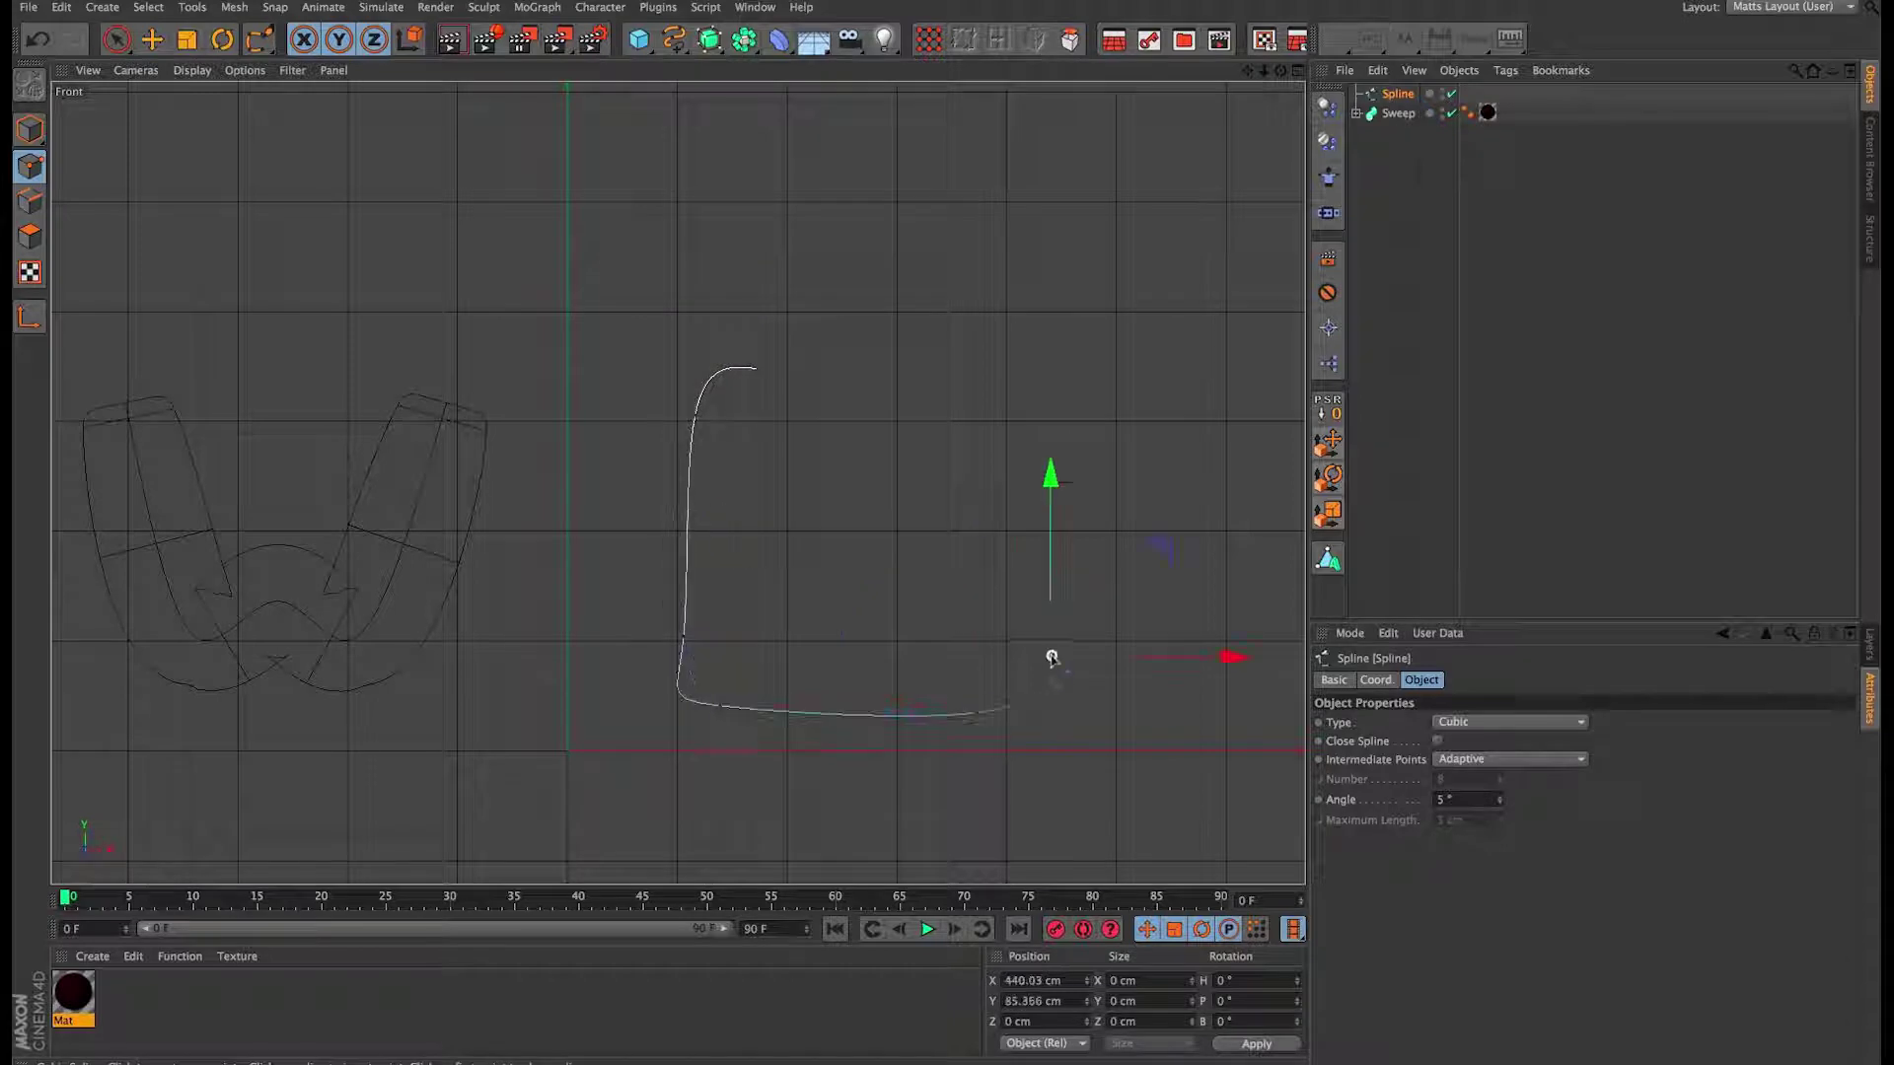
click(1036, 424)
click(980, 367)
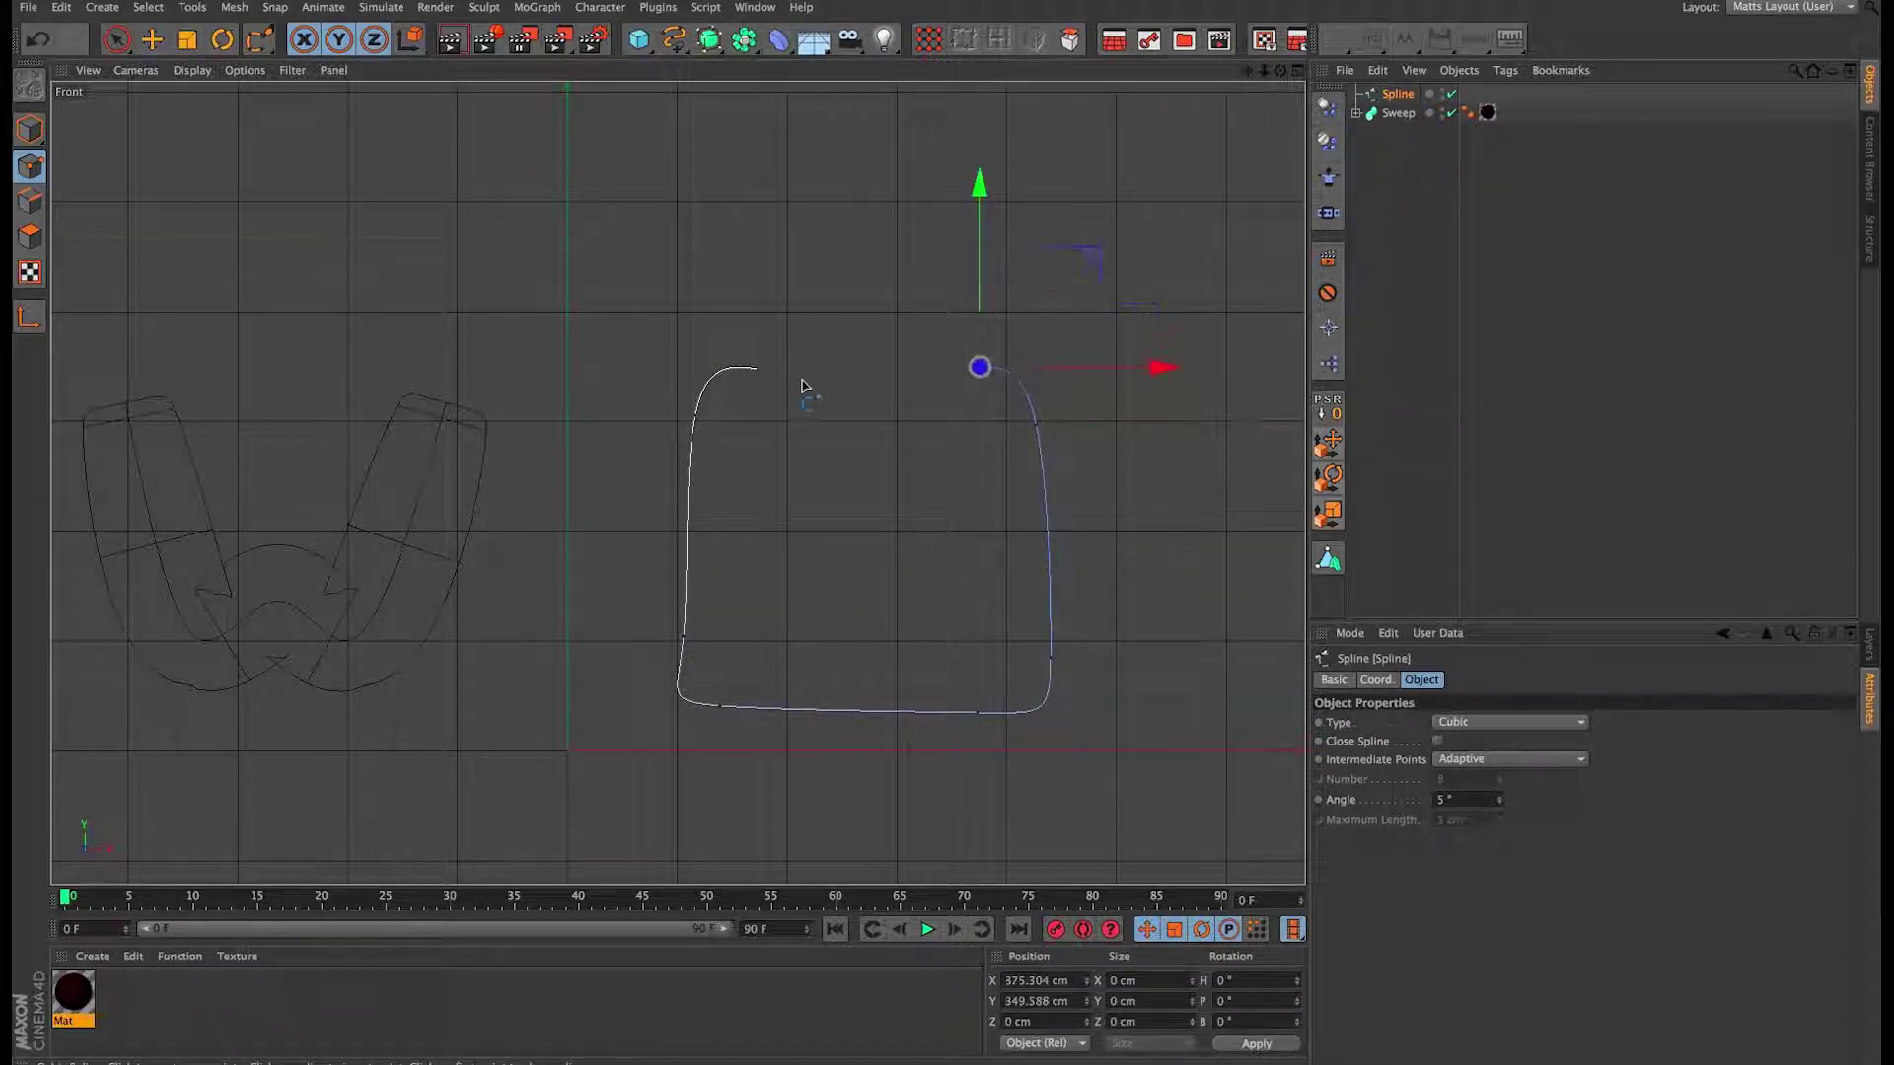
click(756, 372)
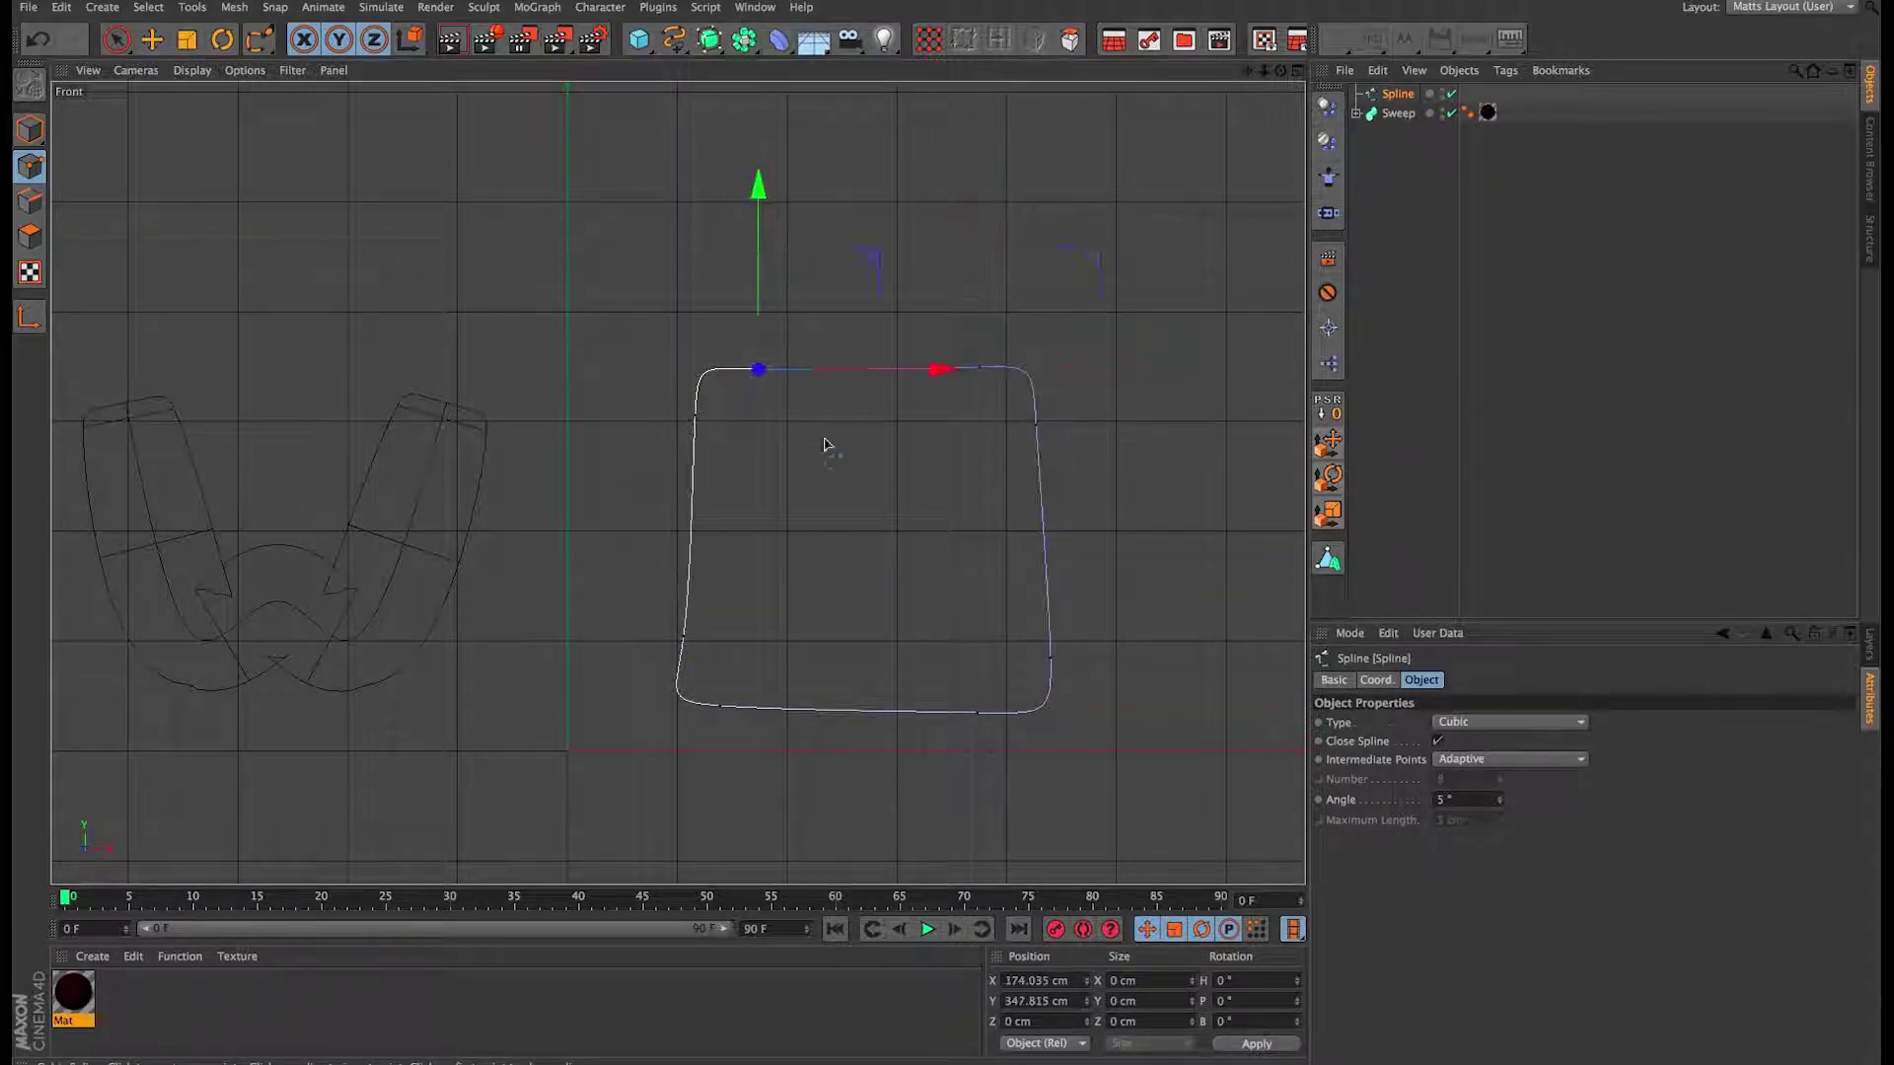
Step: Move the four points on the spline's left side inwards with Live Selection to make that side rounder
middle_drag(829, 439, 831, 483)
click(115, 39)
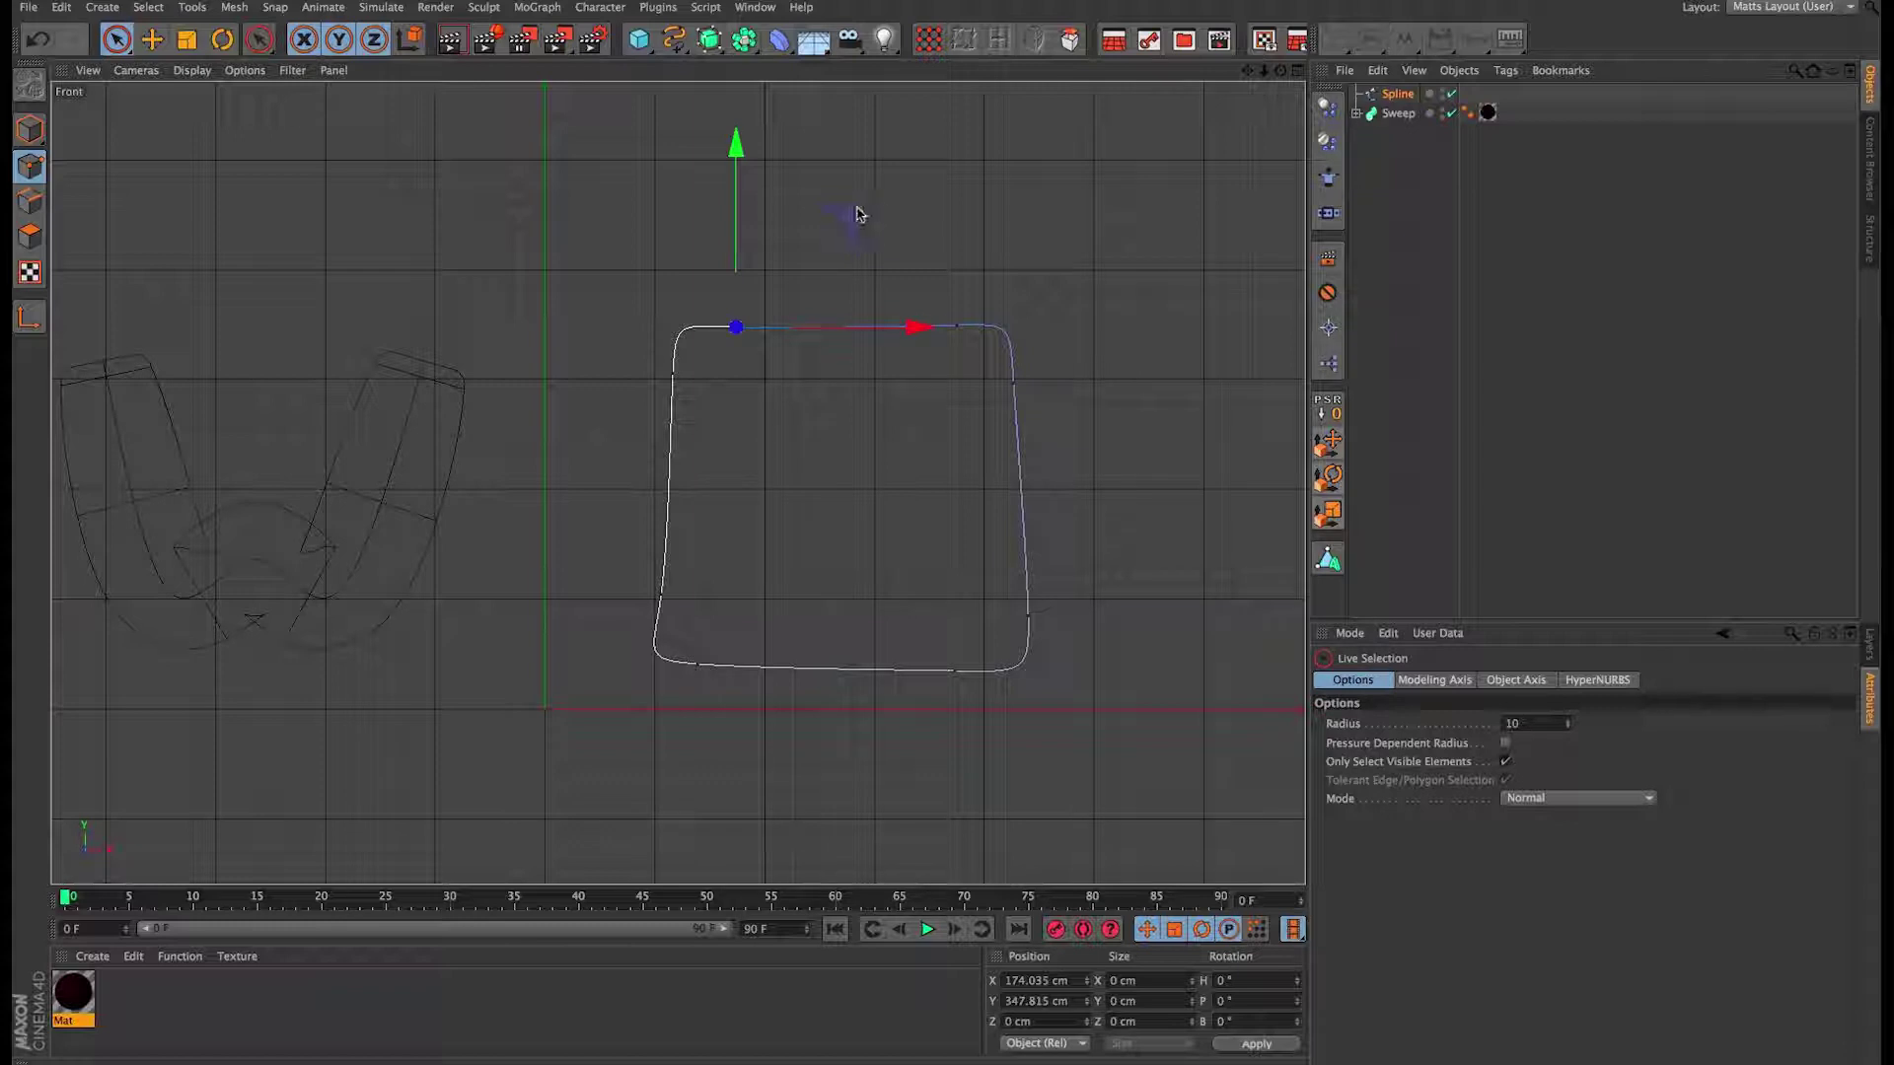
drag(856, 214, 790, 357)
click(673, 378)
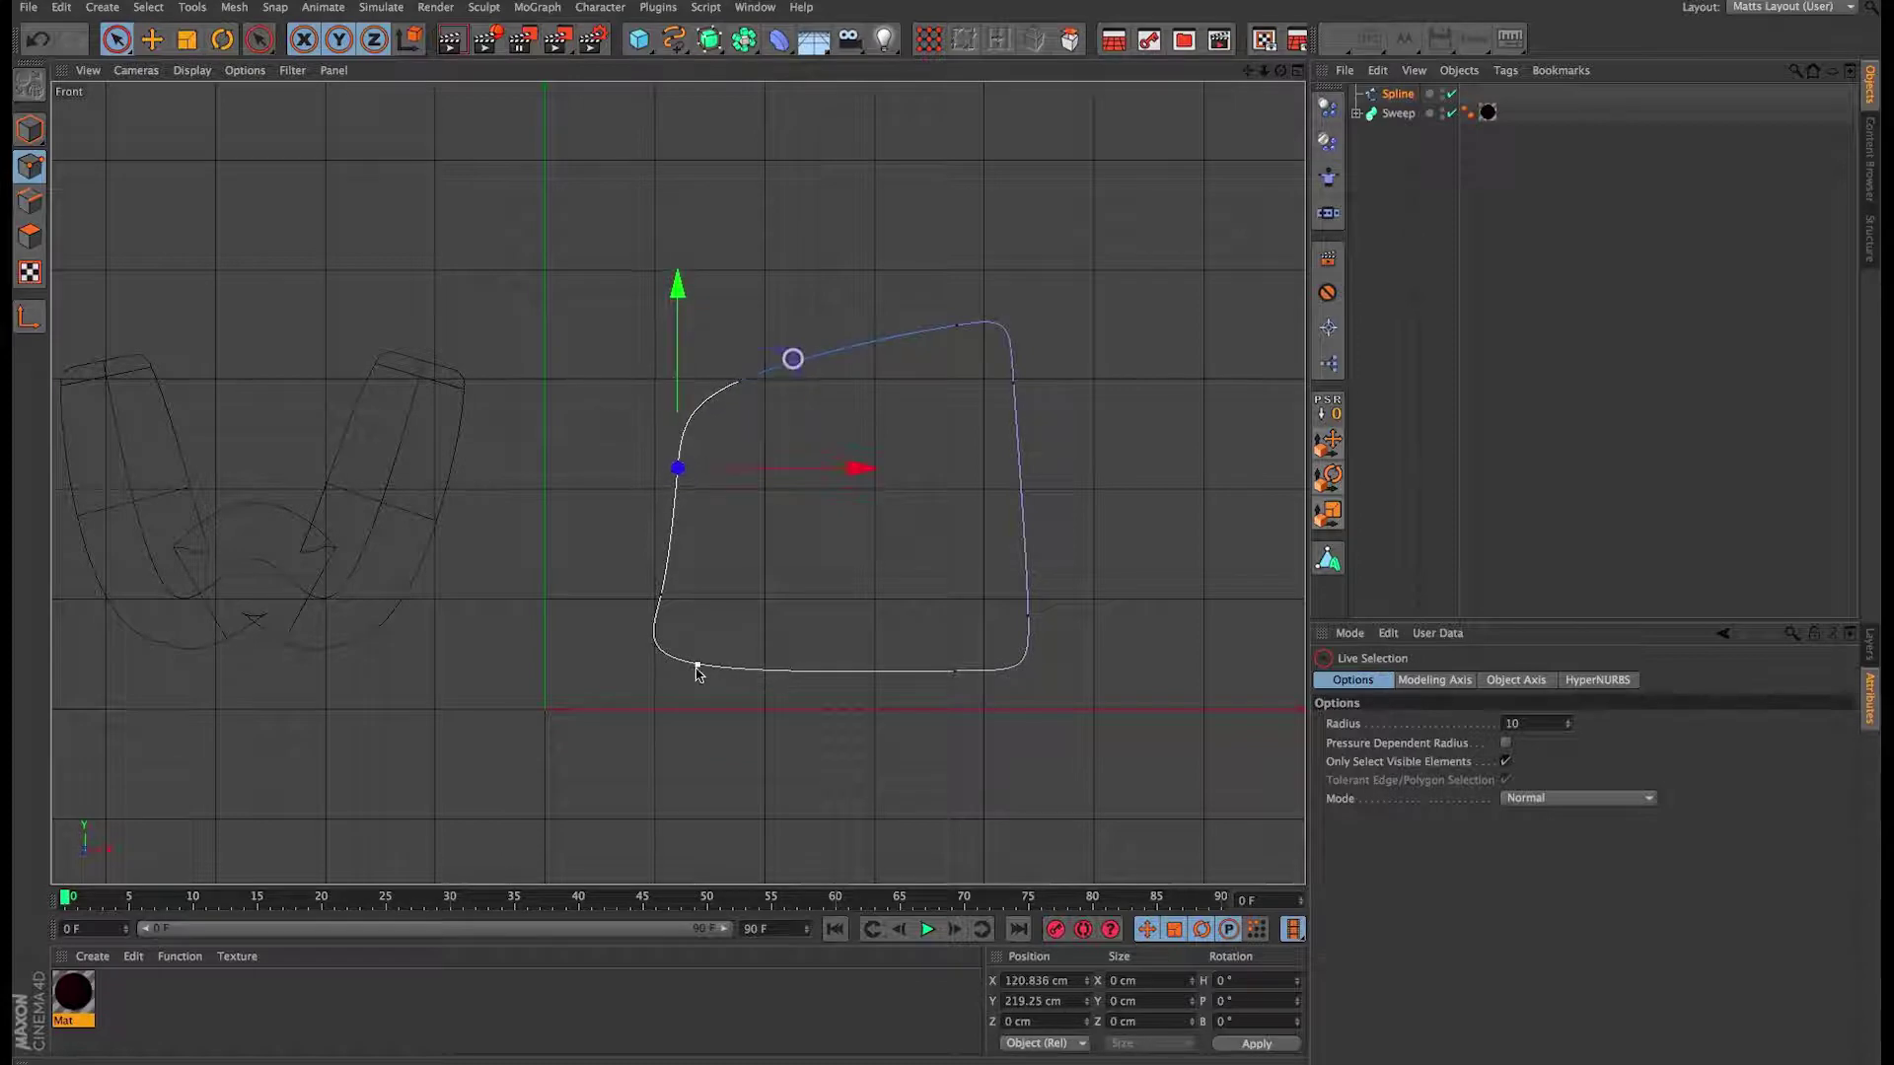
click(660, 592)
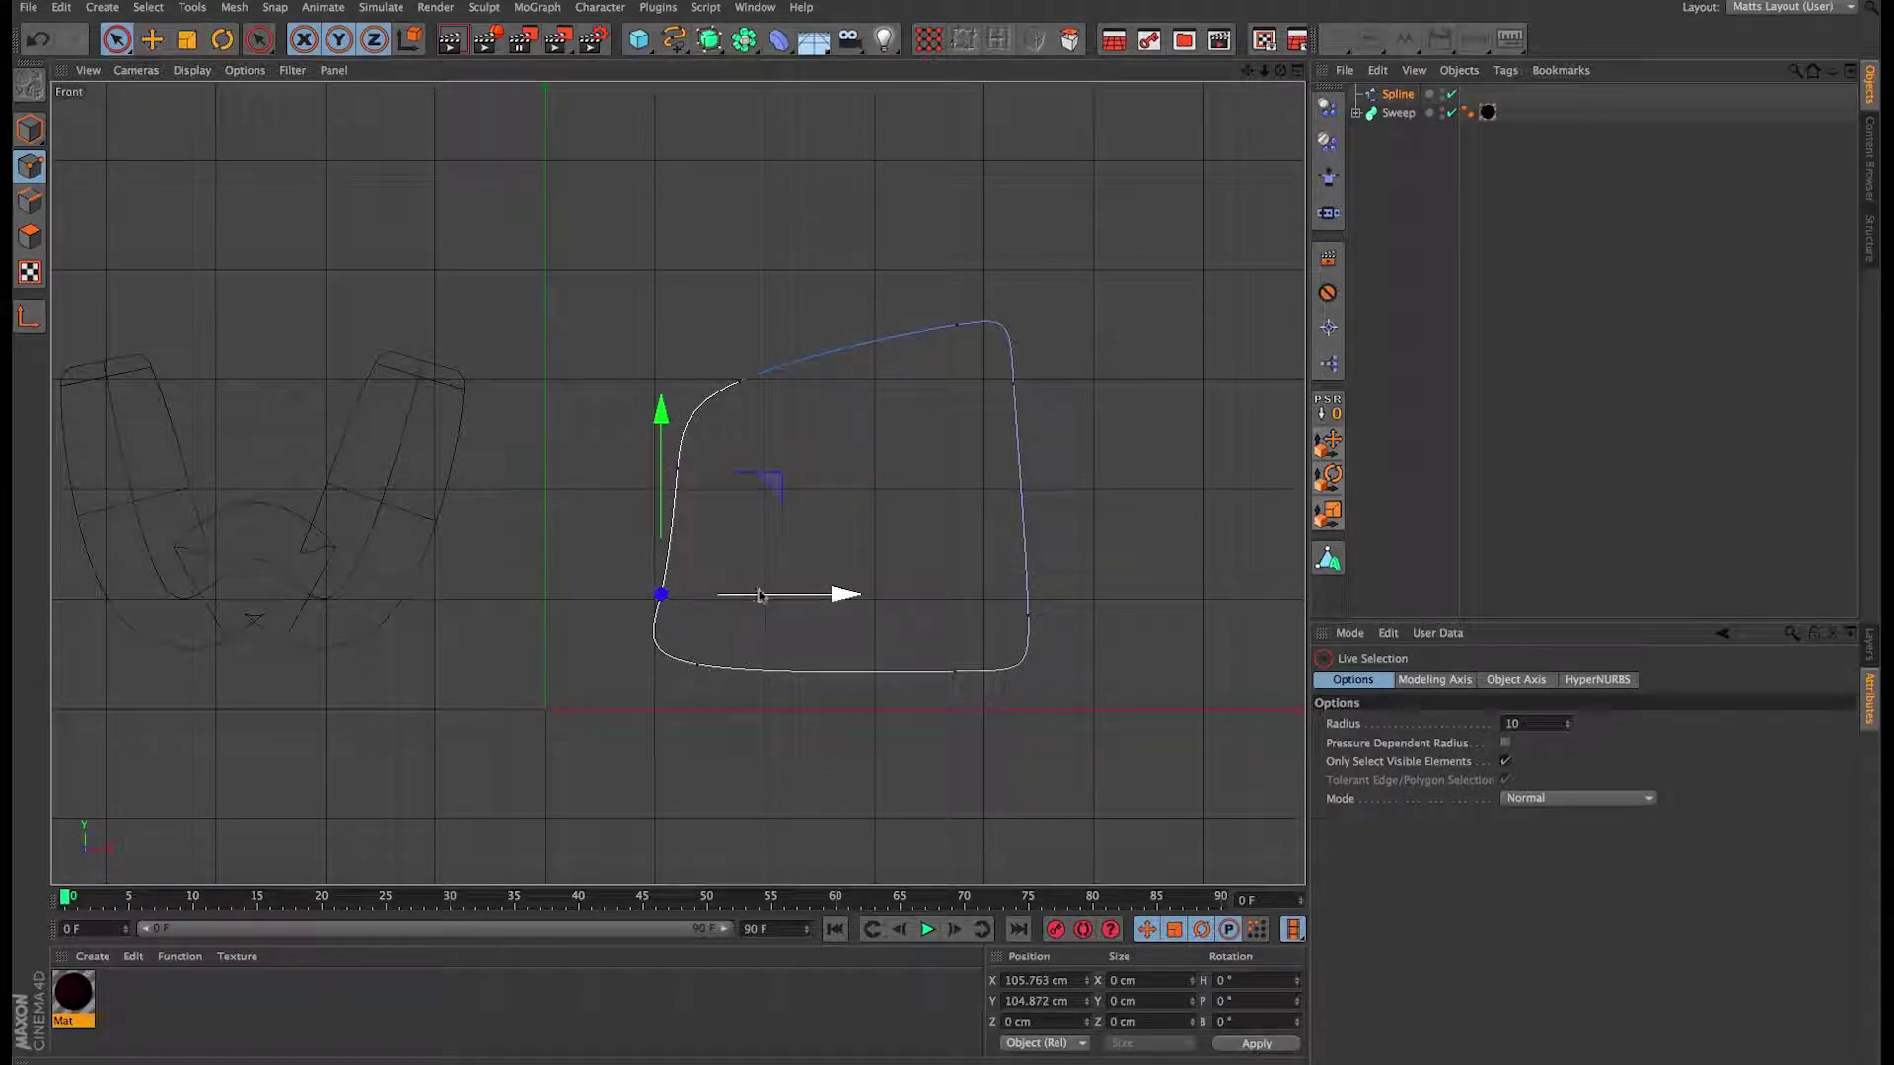
drag(759, 595, 849, 562)
click(700, 666)
Step: Round the spline's lower-right corner by moving its two points inwards, the upper one to about X 414, Y 108 cm
click(954, 670)
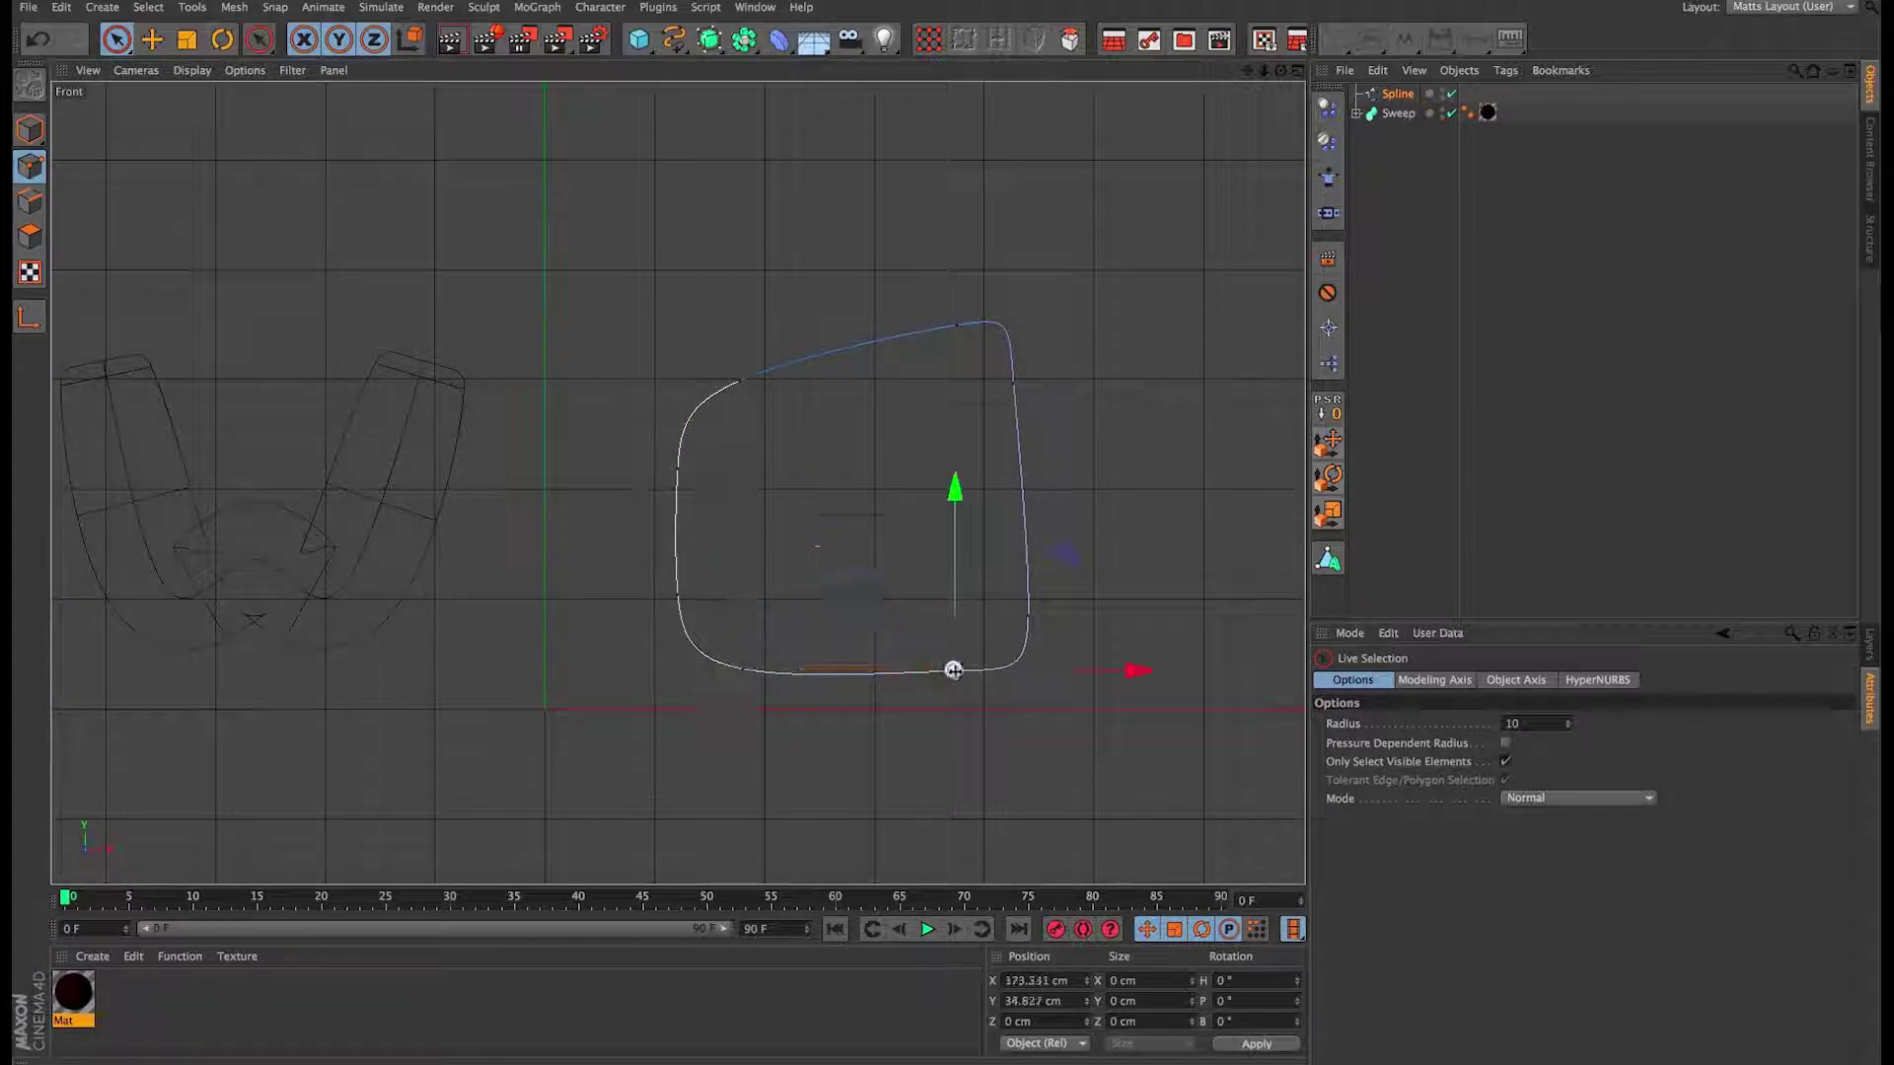
drag(1059, 558, 1017, 564)
click(1031, 615)
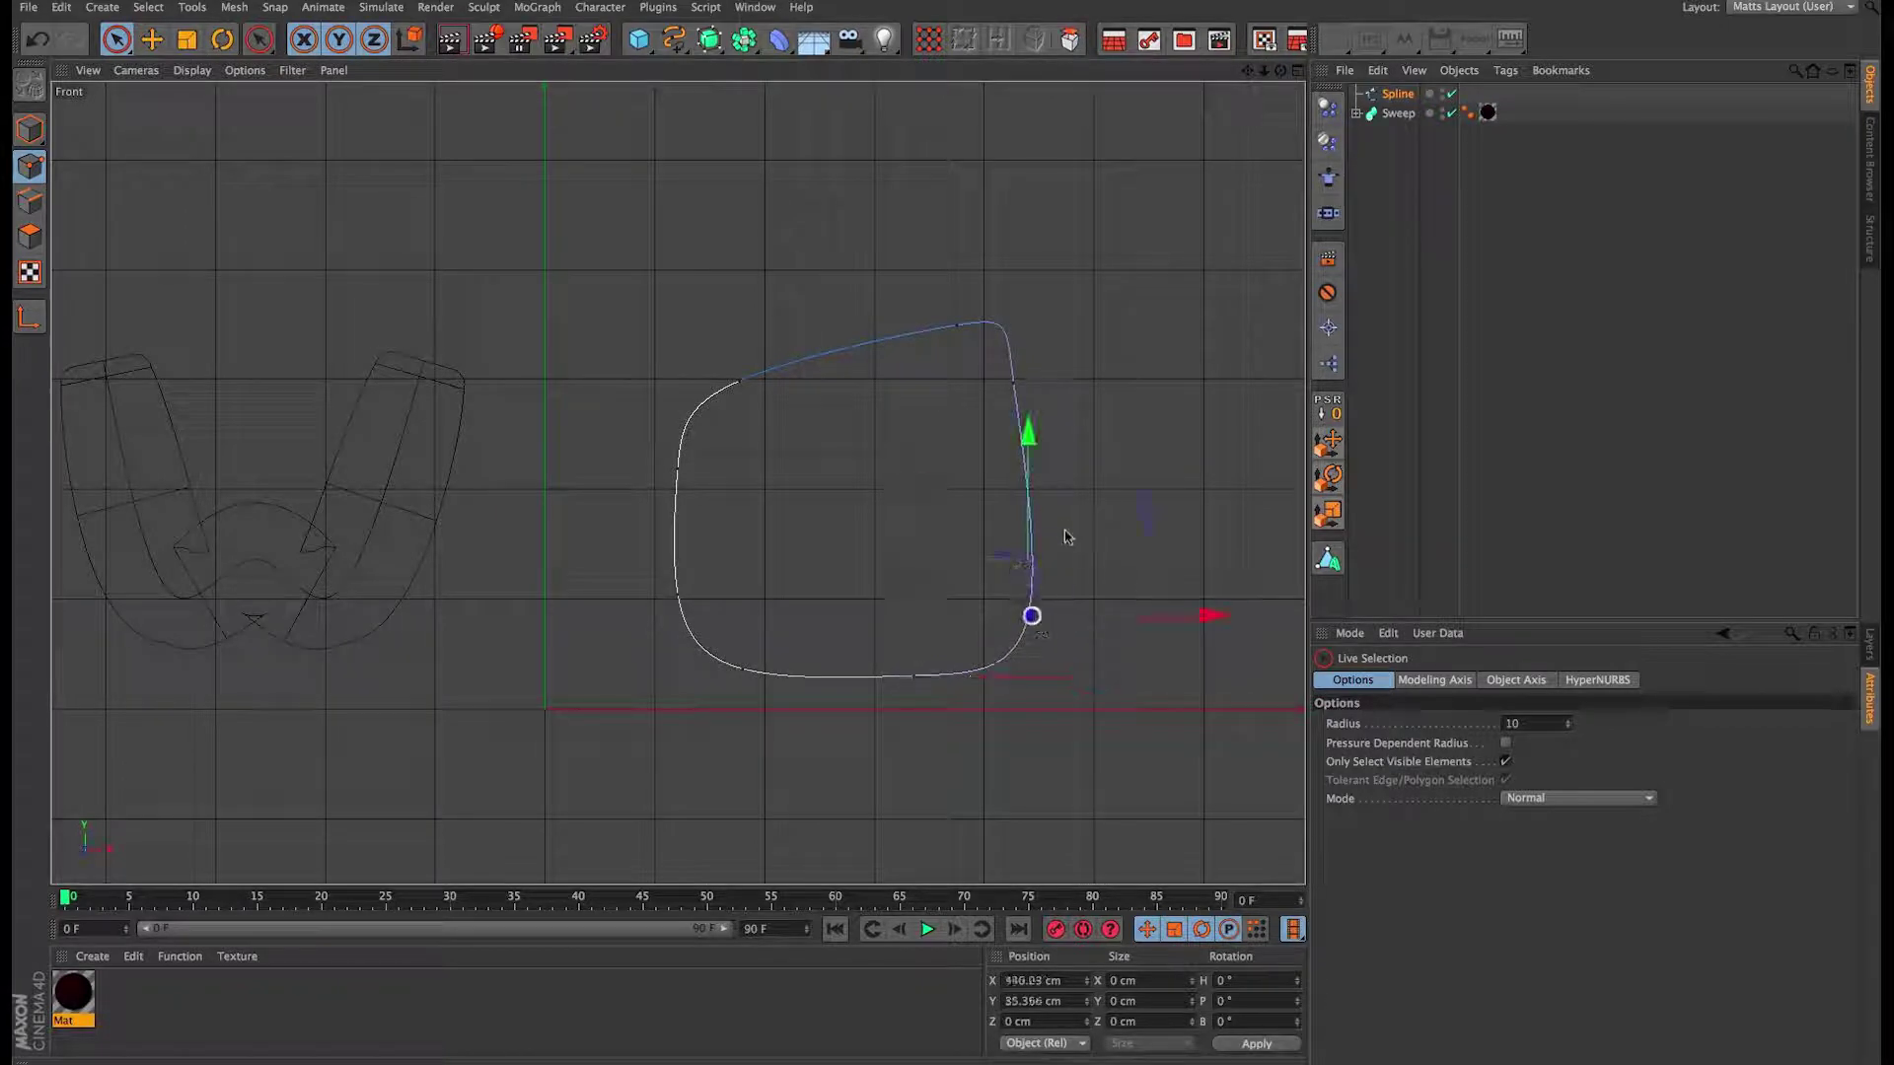
drag(1129, 507, 1099, 474)
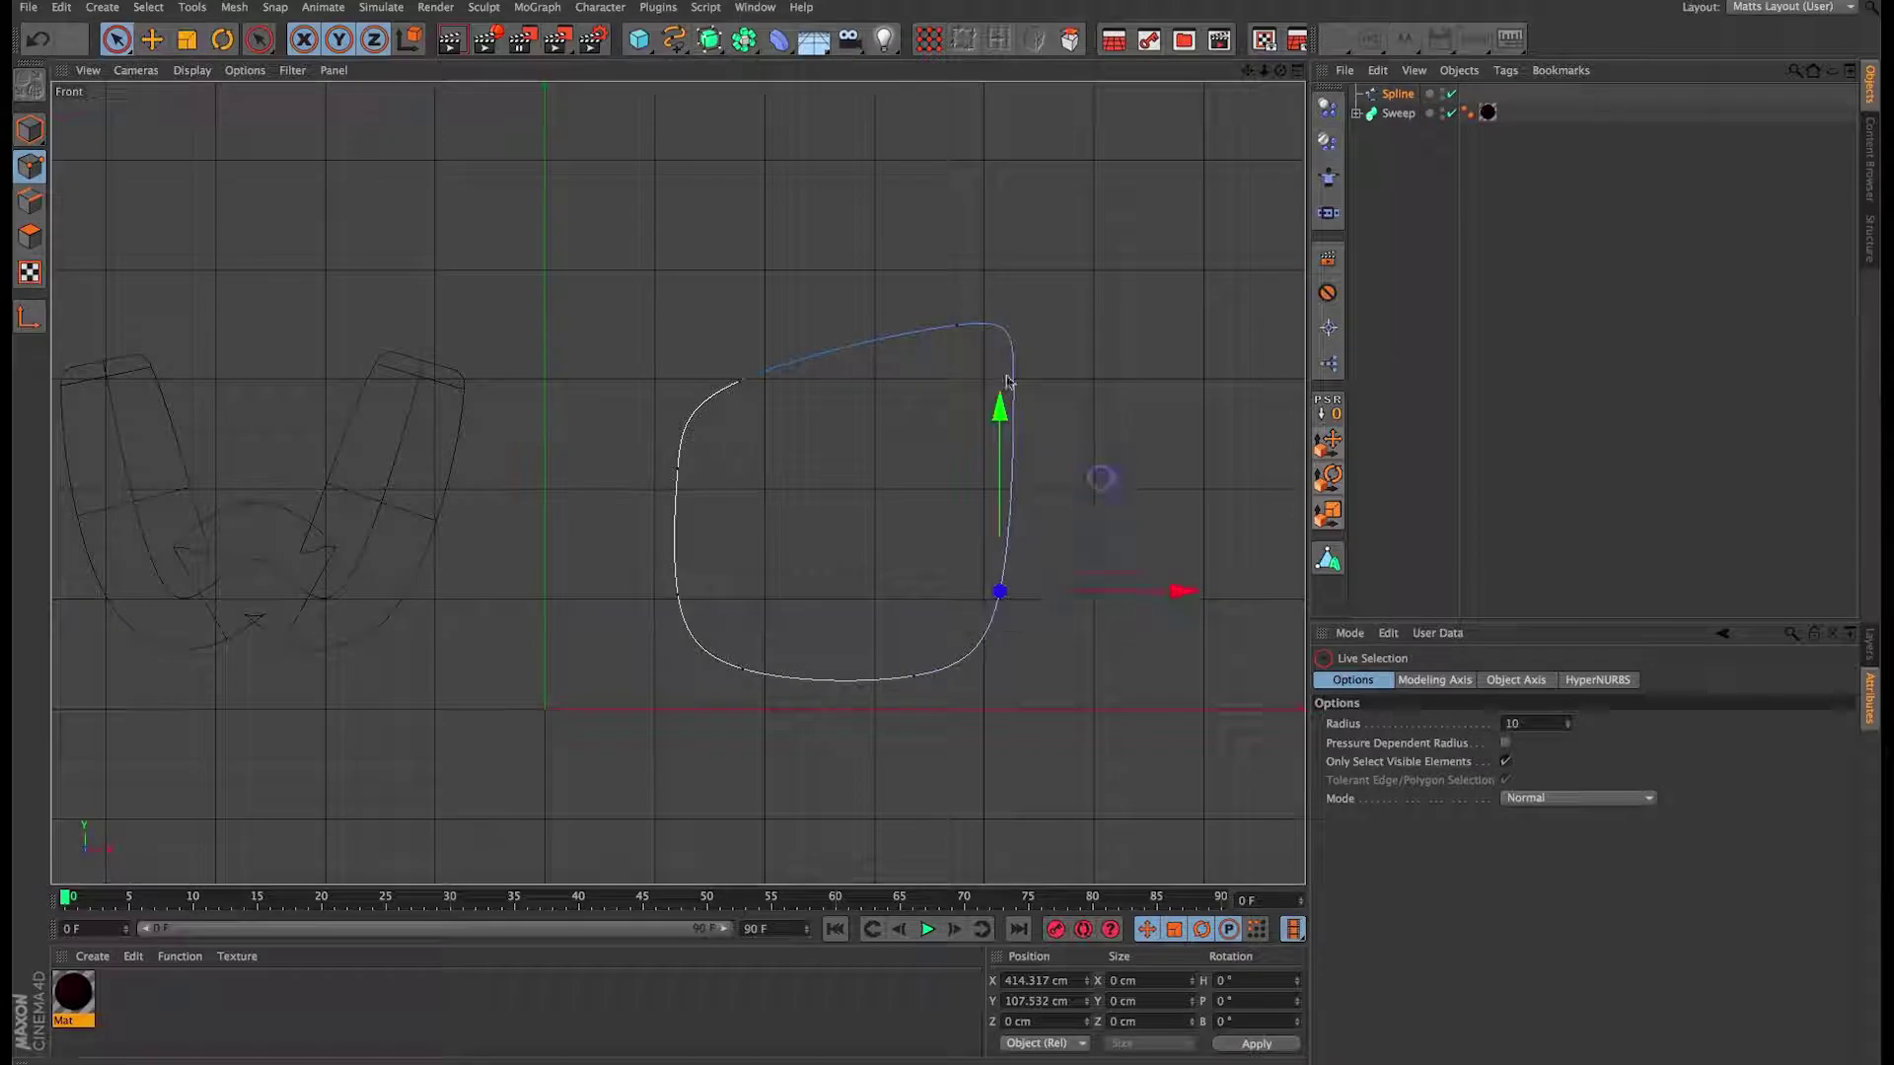
Step: Round the spline's upper-right corner by lowering its side point to about Y 219 cm and its top point to about X 369, Y 301 cm
click(1013, 382)
click(1012, 376)
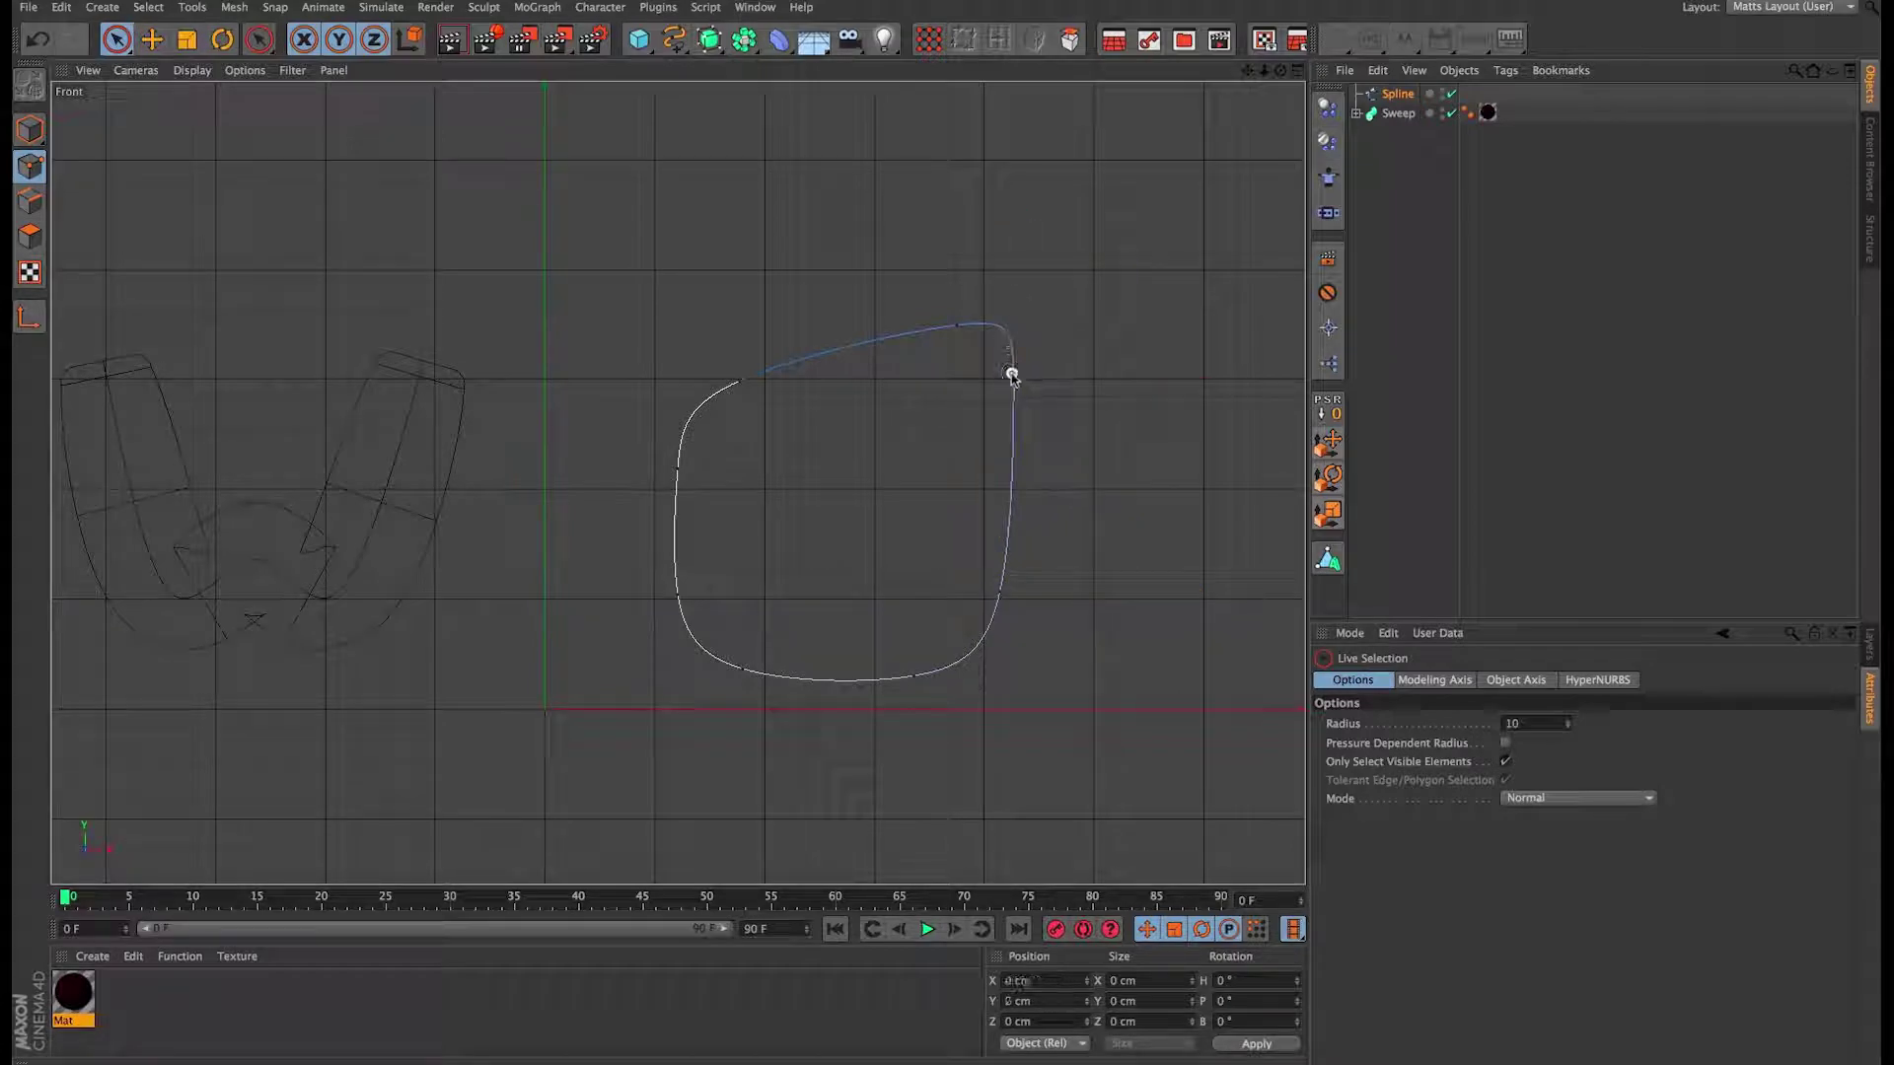
click(1012, 382)
drag(1014, 279, 1018, 360)
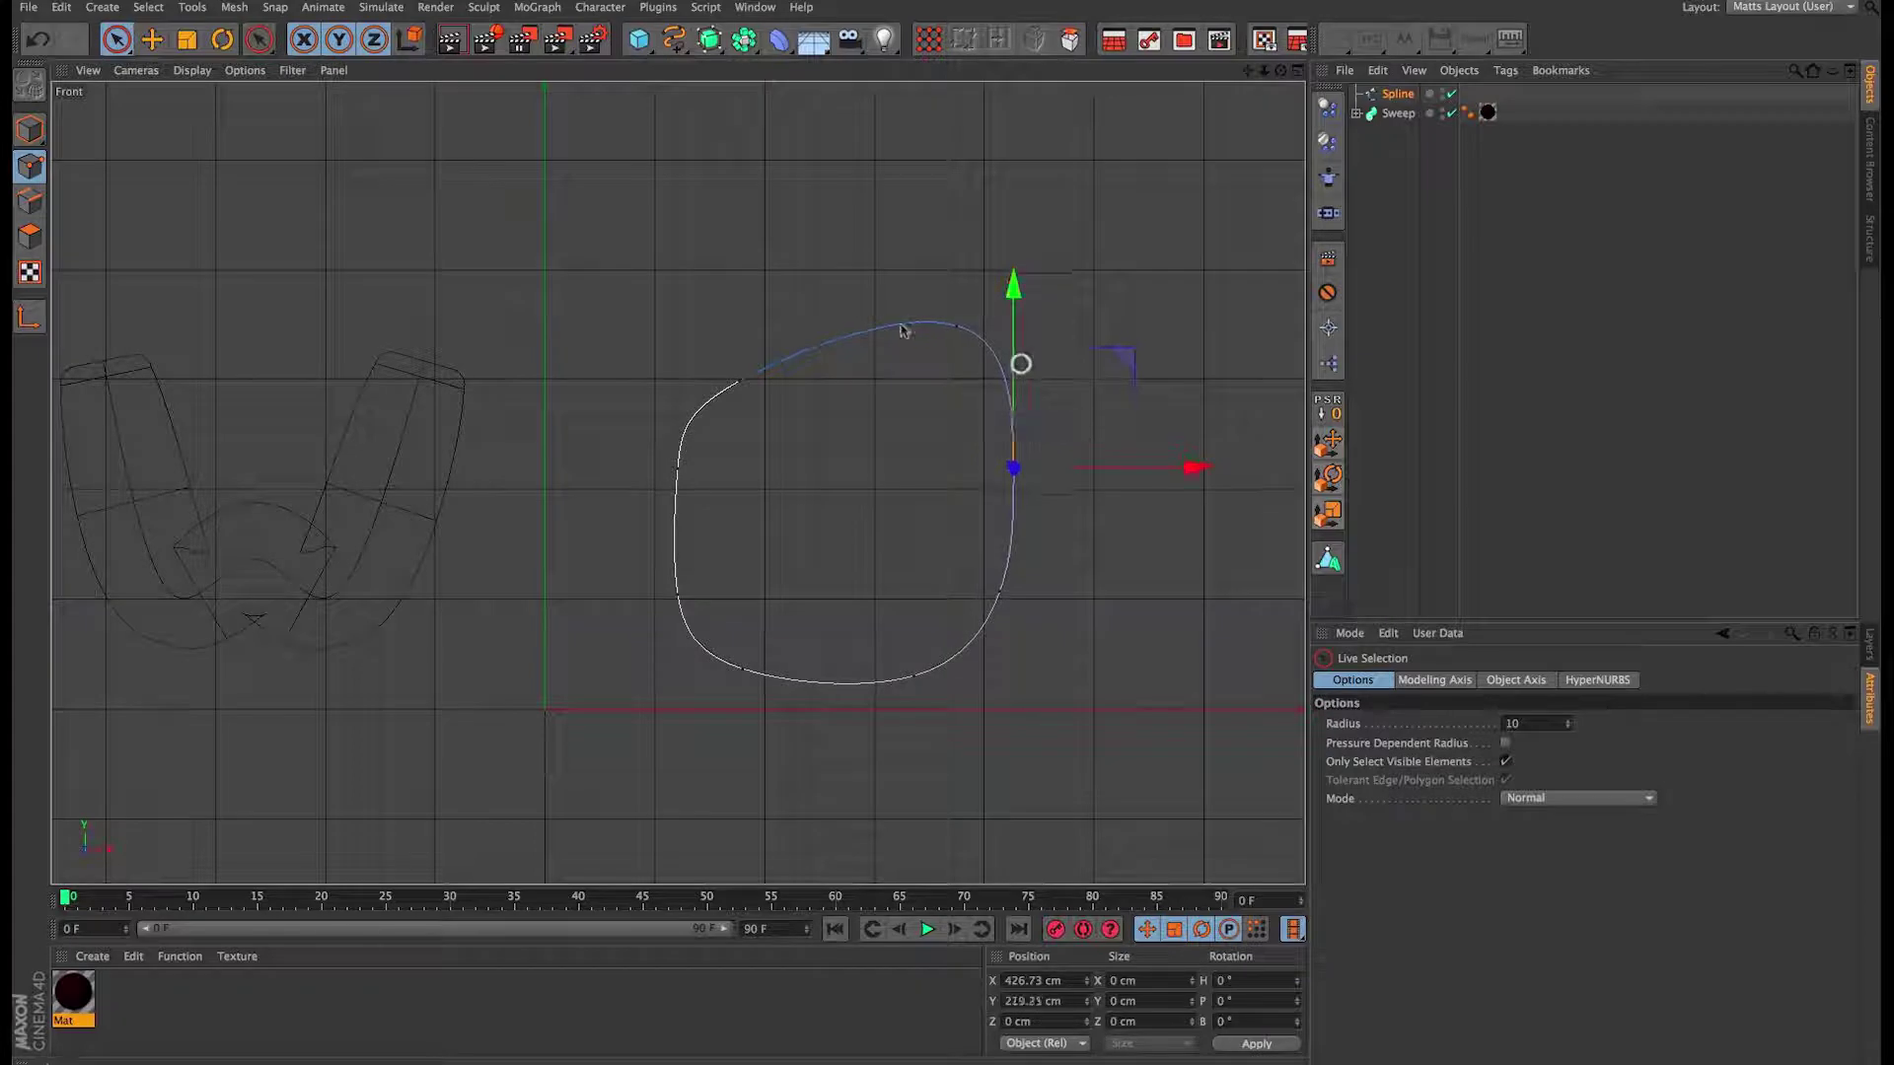
click(952, 326)
mouse_move(958, 259)
mouse_down()
mouse_move(958, 301)
mouse_move(956, 281)
mouse_up()
drag(1057, 377, 1050, 378)
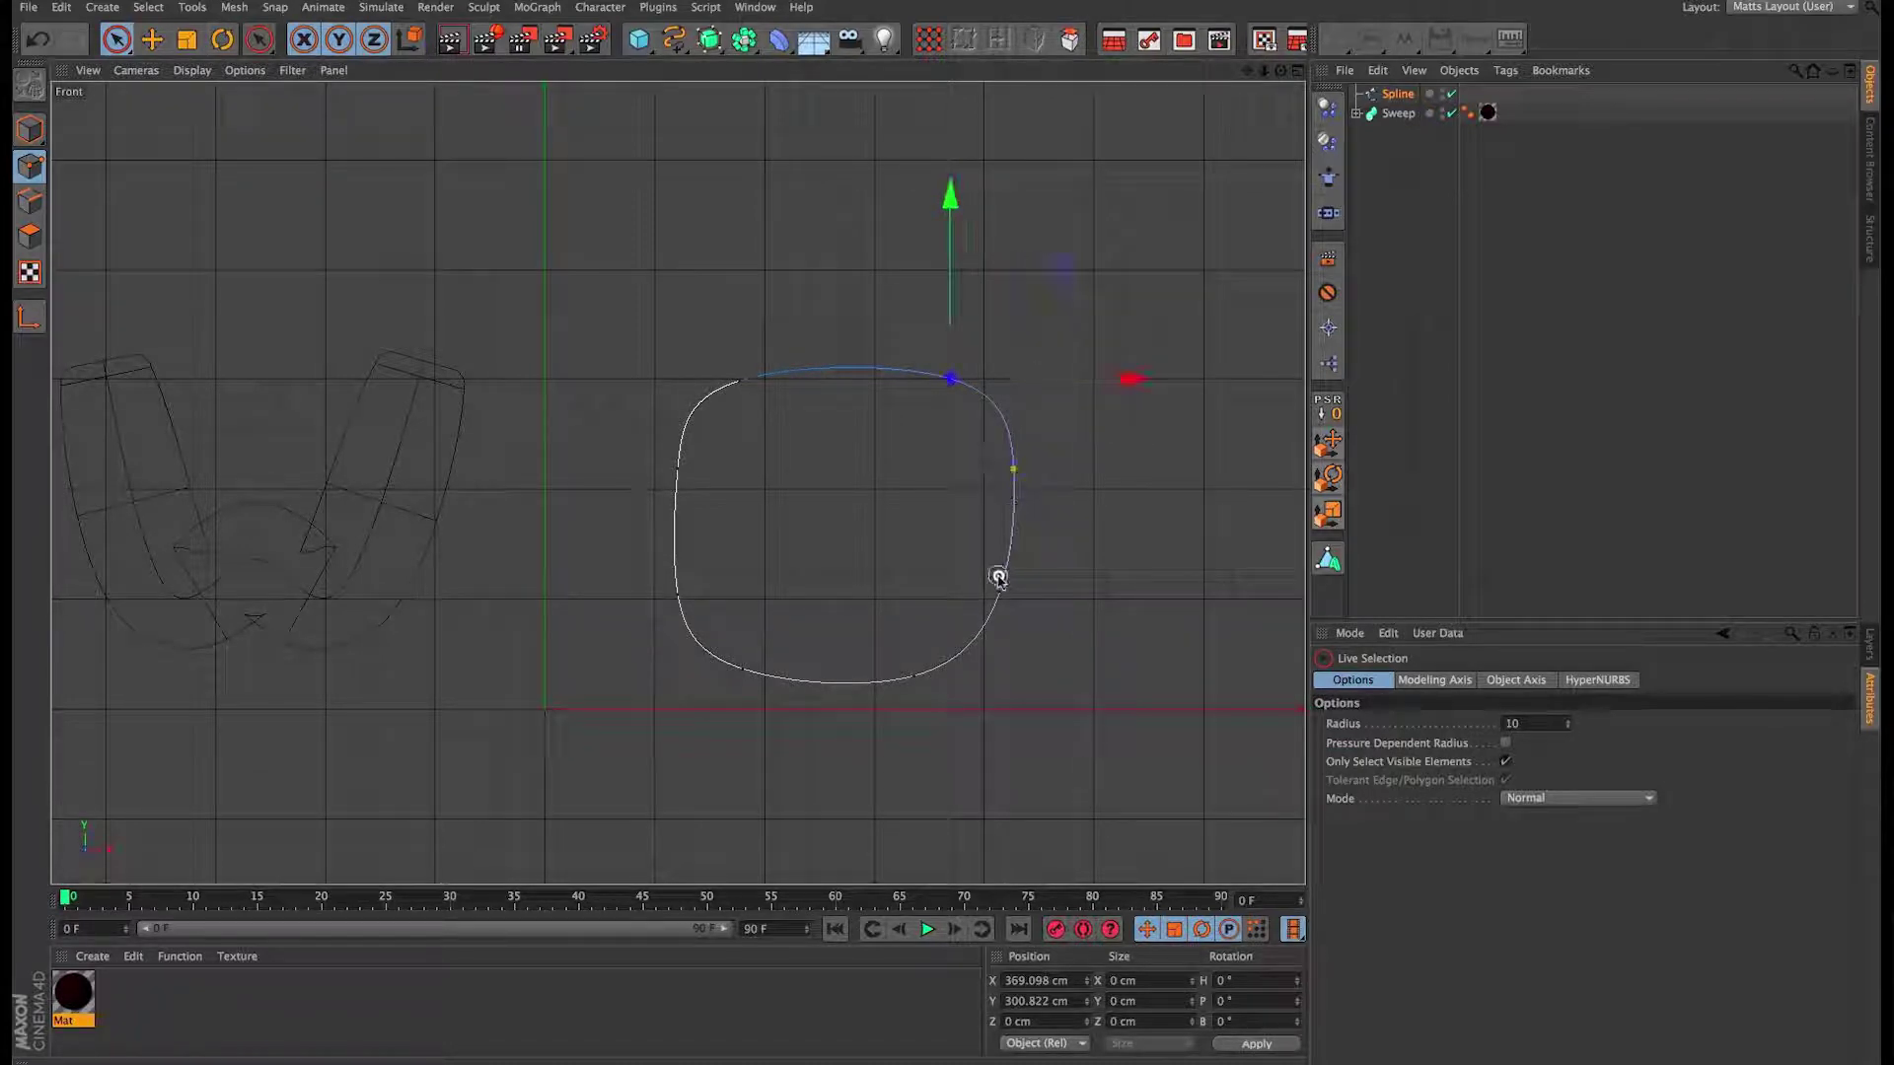
Step: Shift the two right-side points inwards about 12 cm and adjust the lower one to about X 415, Y 104 cm
click(1012, 530)
drag(1098, 532, 1090, 528)
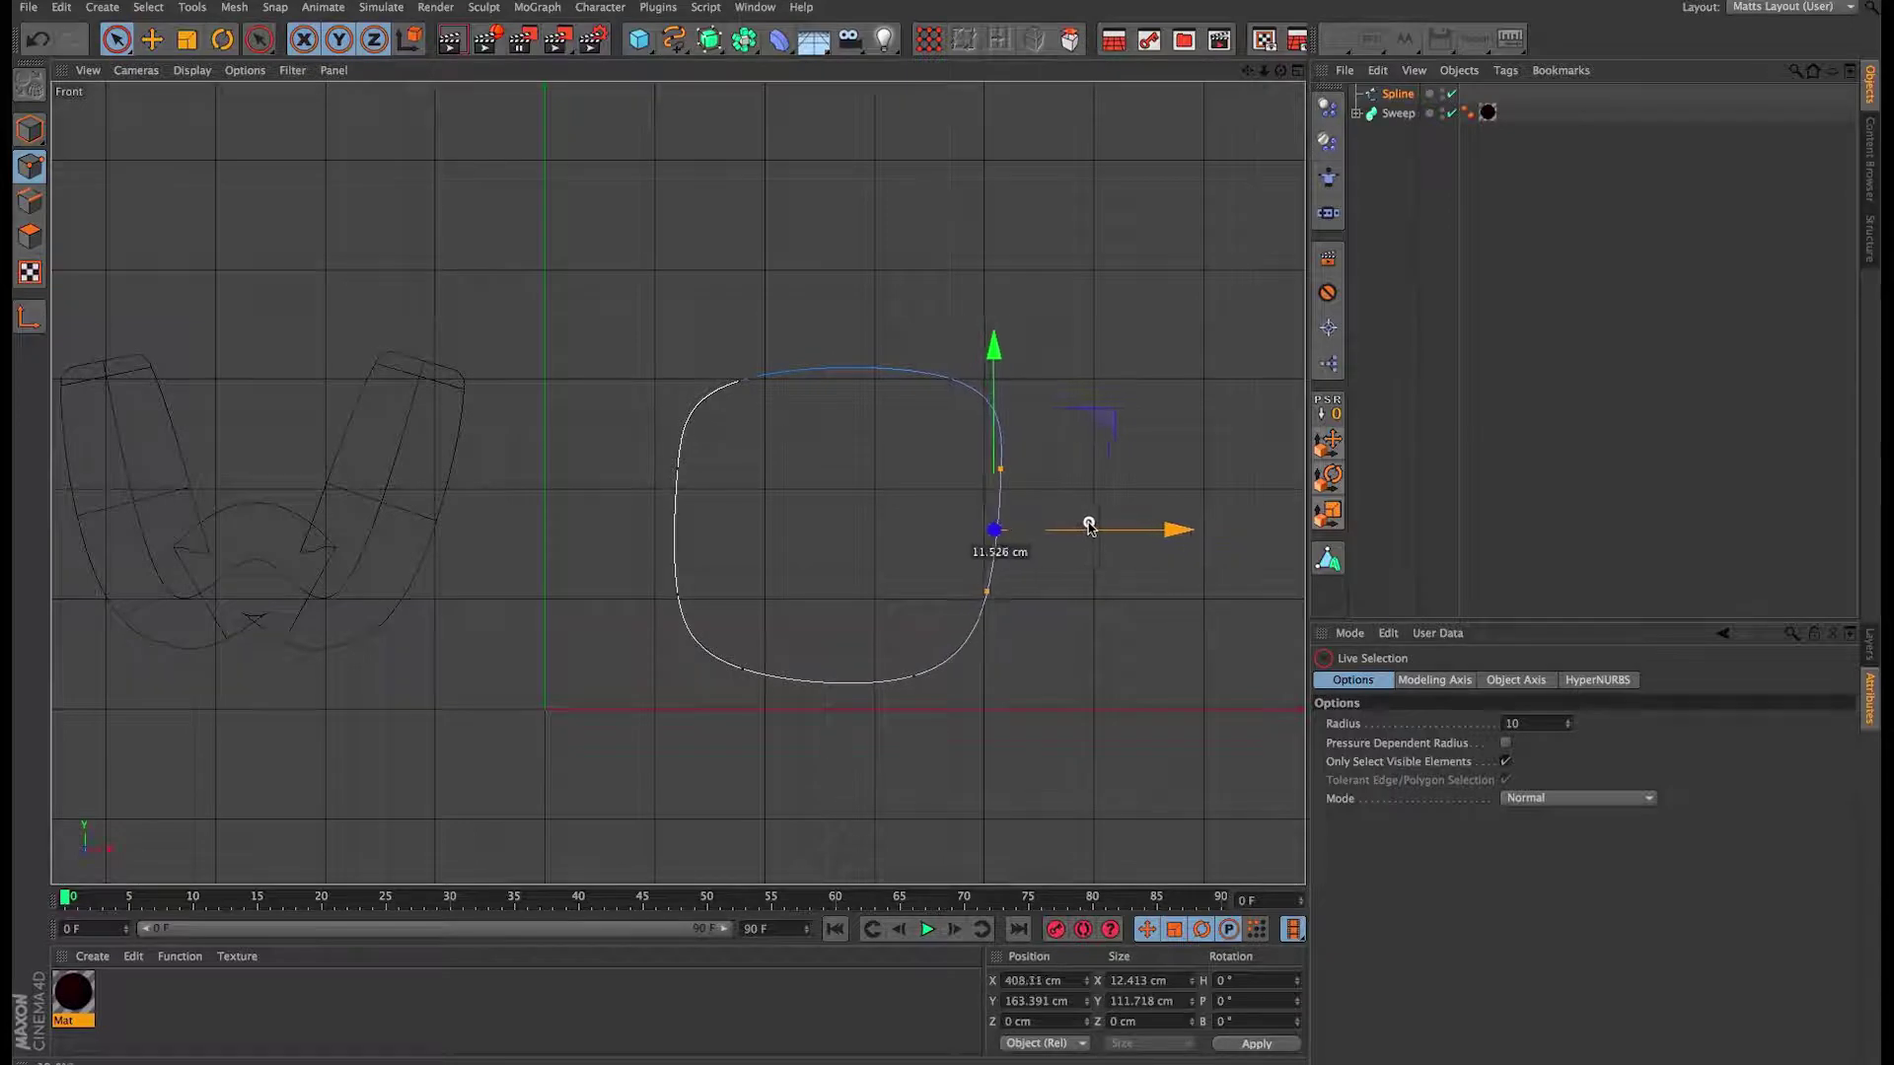
click(1026, 684)
click(986, 591)
drag(1064, 592, 1080, 593)
drag(1001, 498, 999, 514)
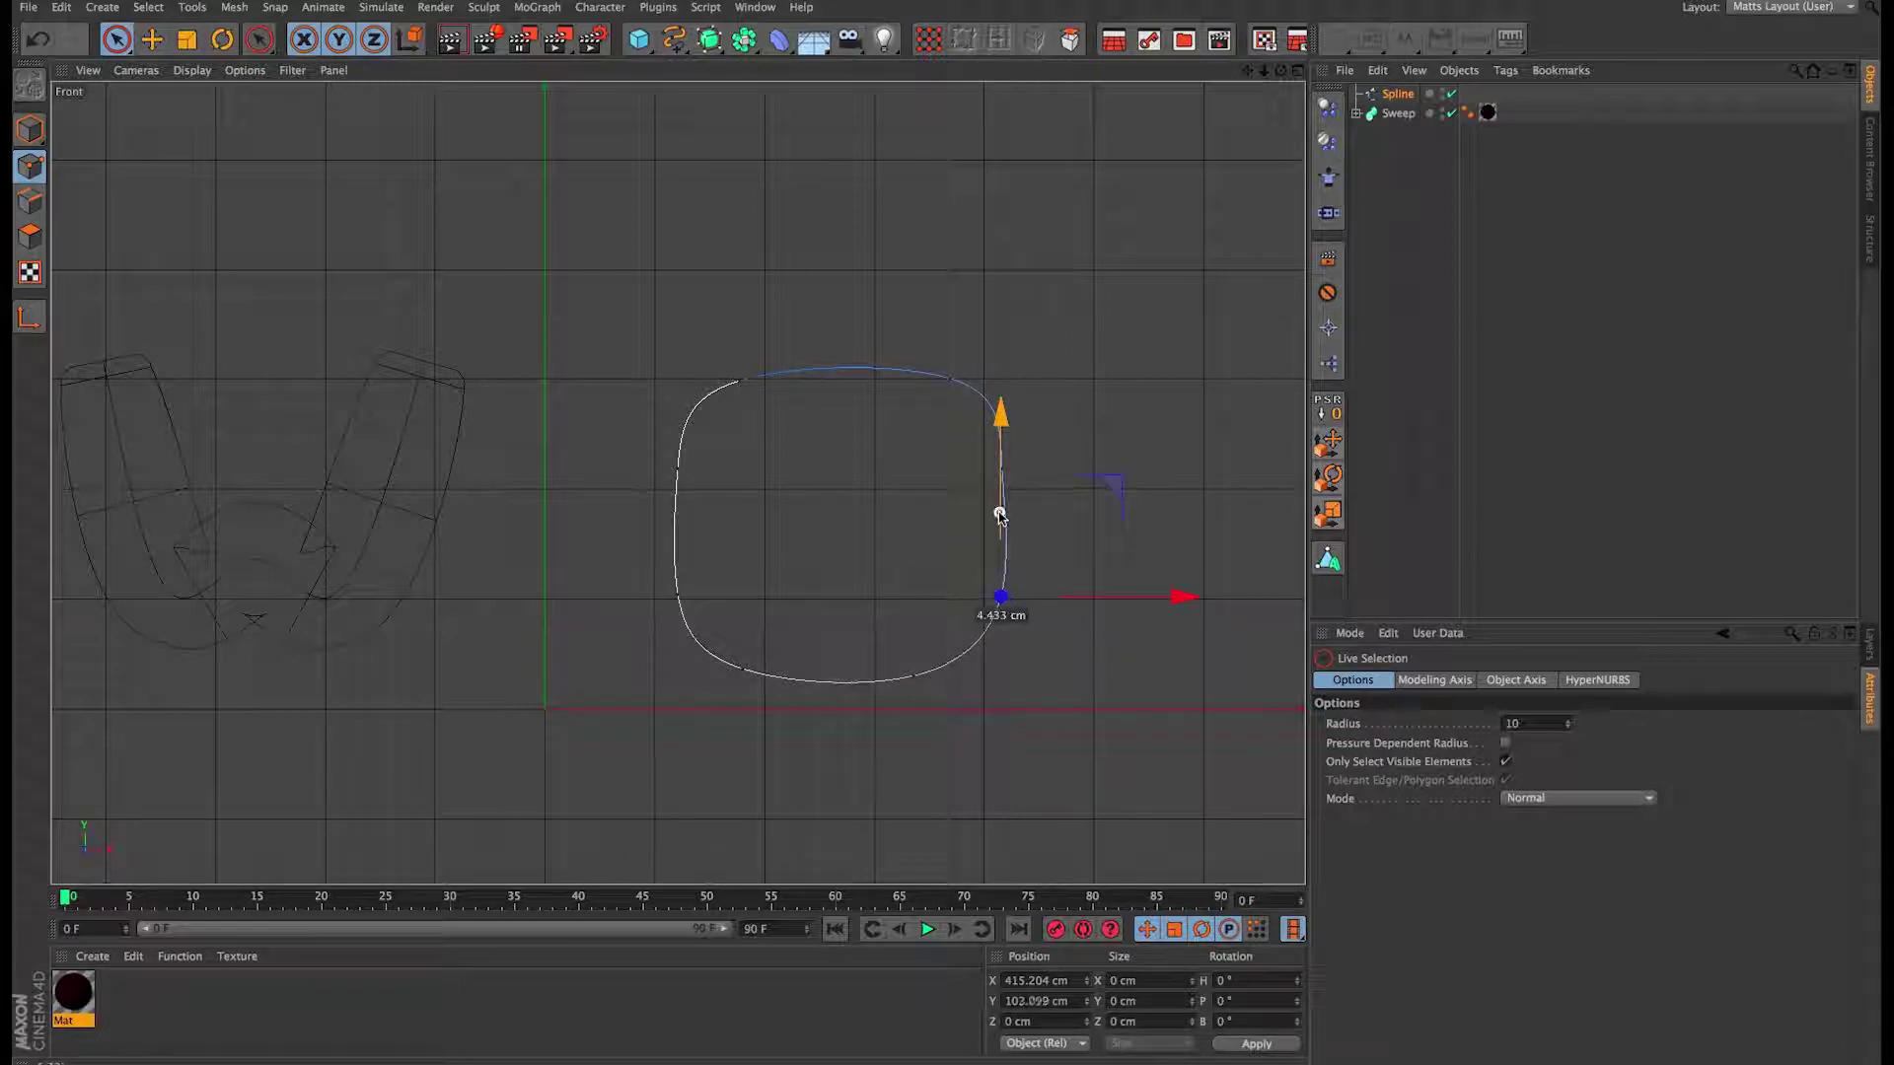
Step: Refine the spline's right corners by raising the bottom point to about Y 35 cm and moving the top one to about X 358 cm
click(914, 670)
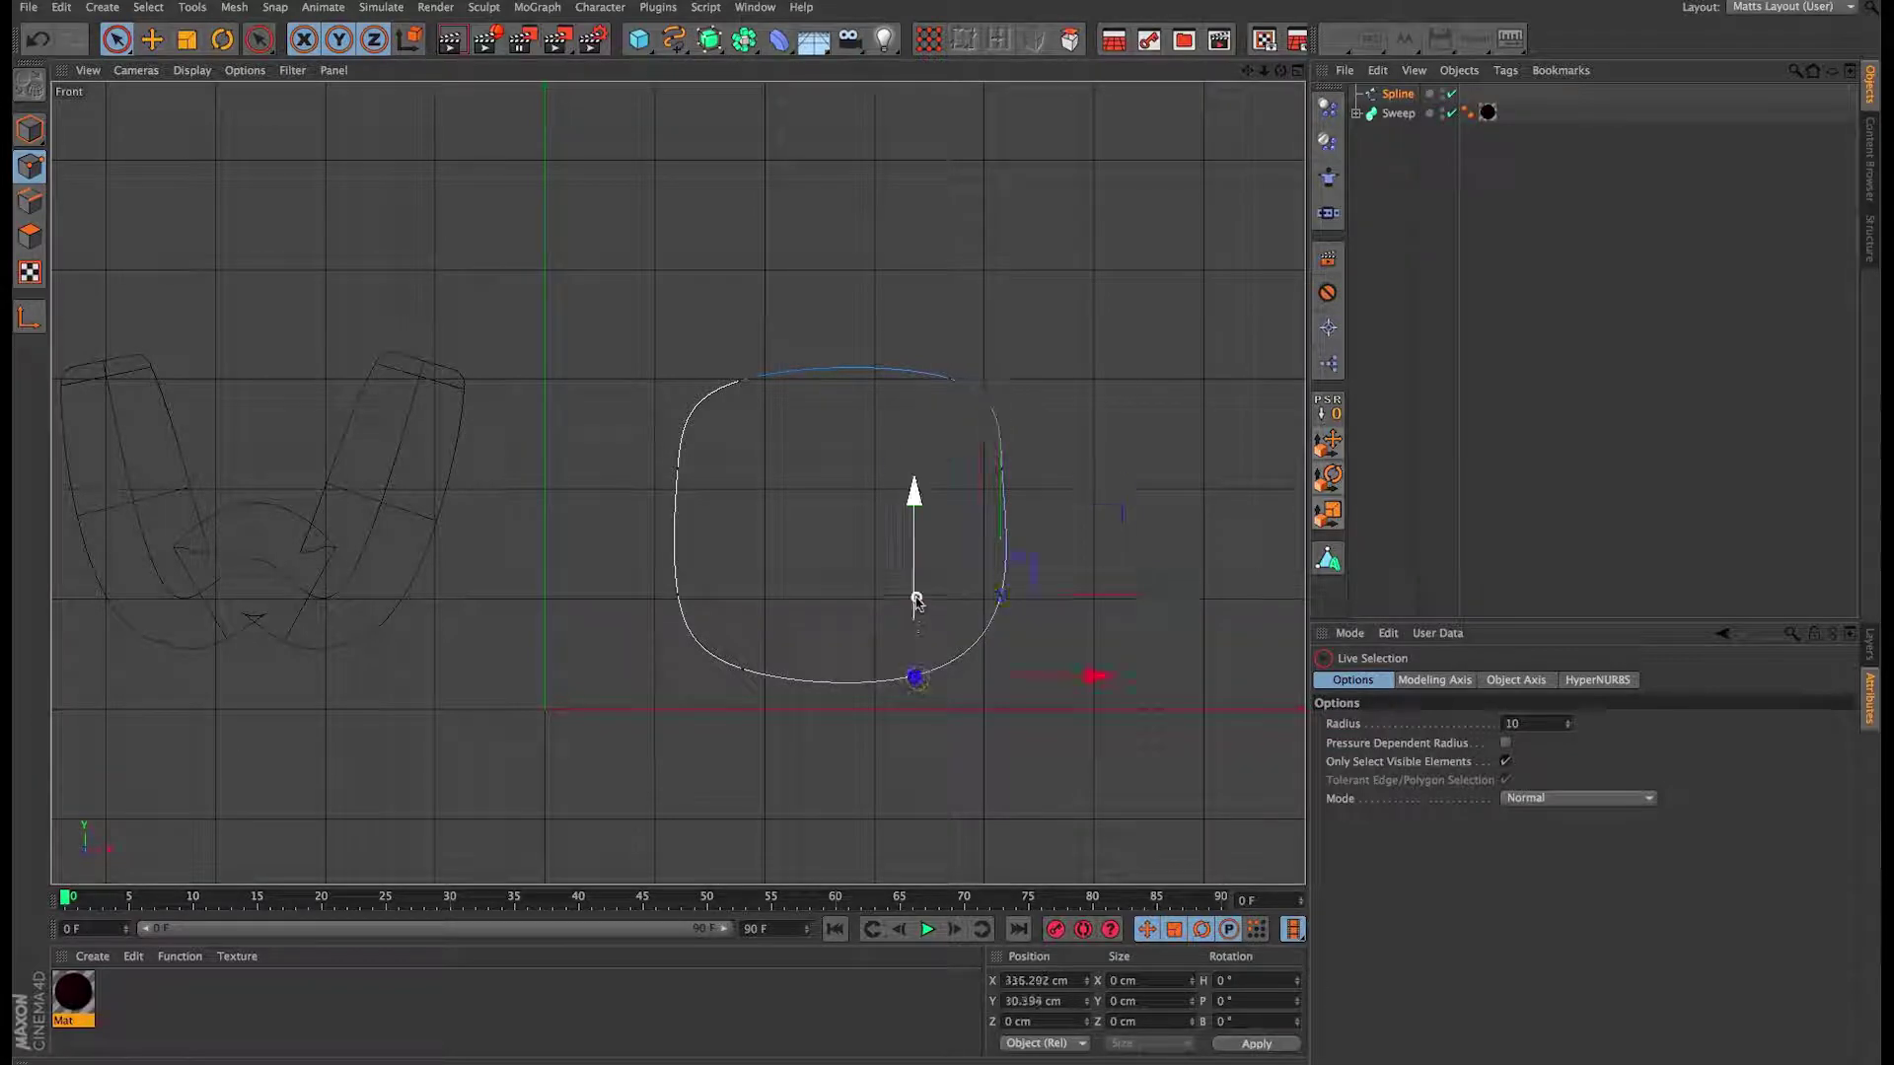
click(1002, 597)
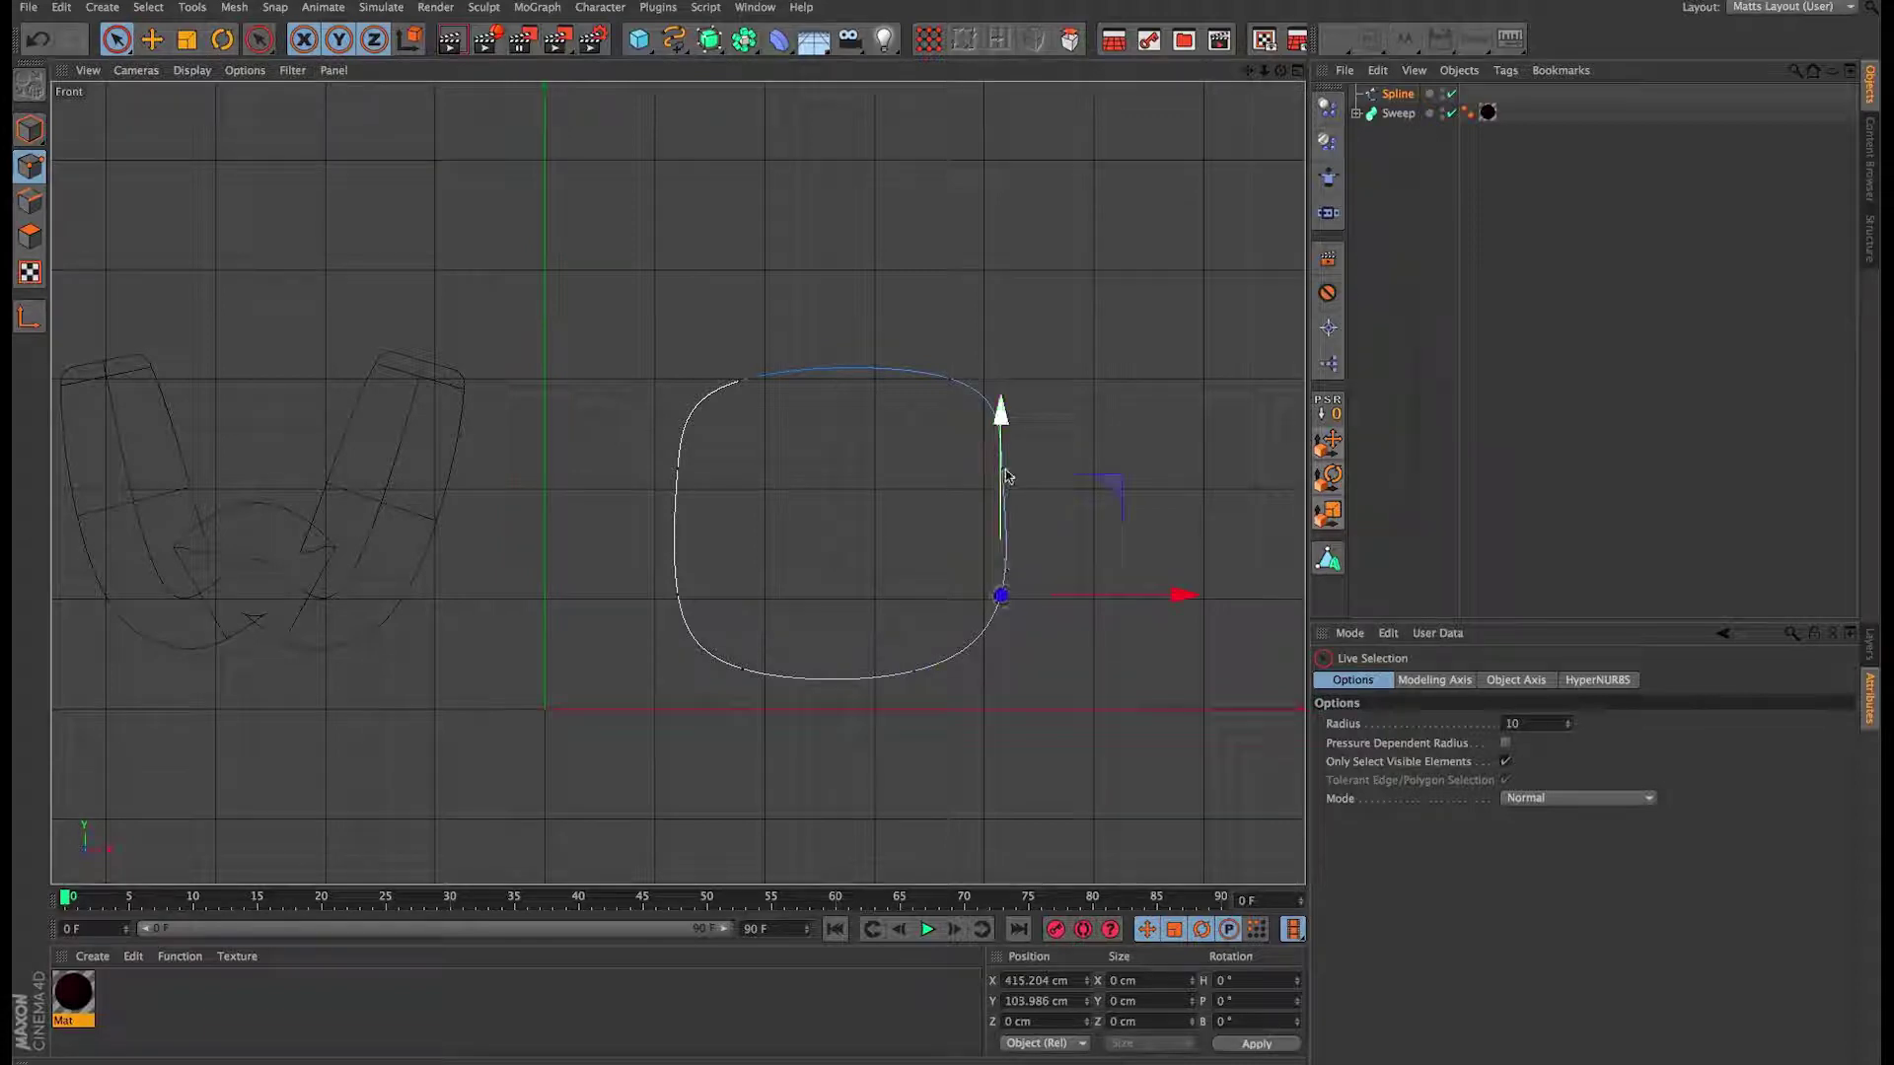
click(937, 379)
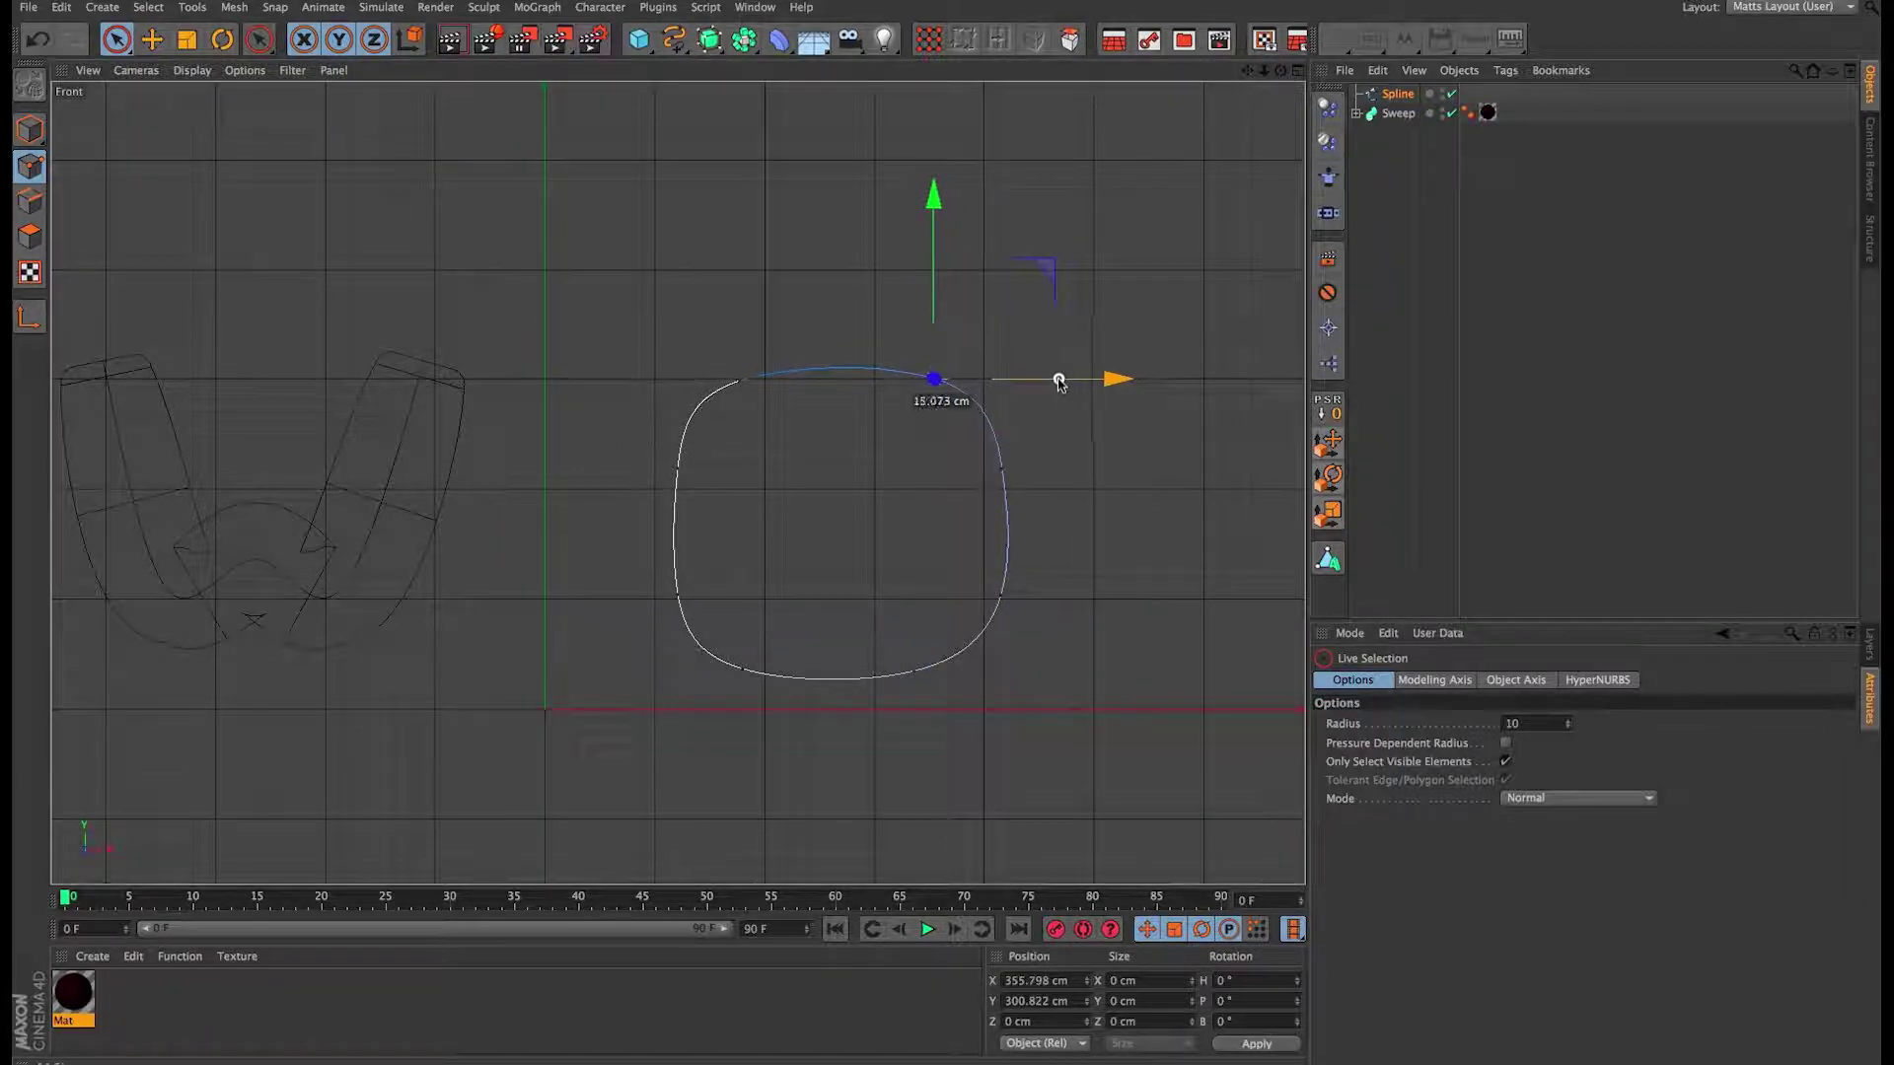
drag(1058, 383, 1062, 383)
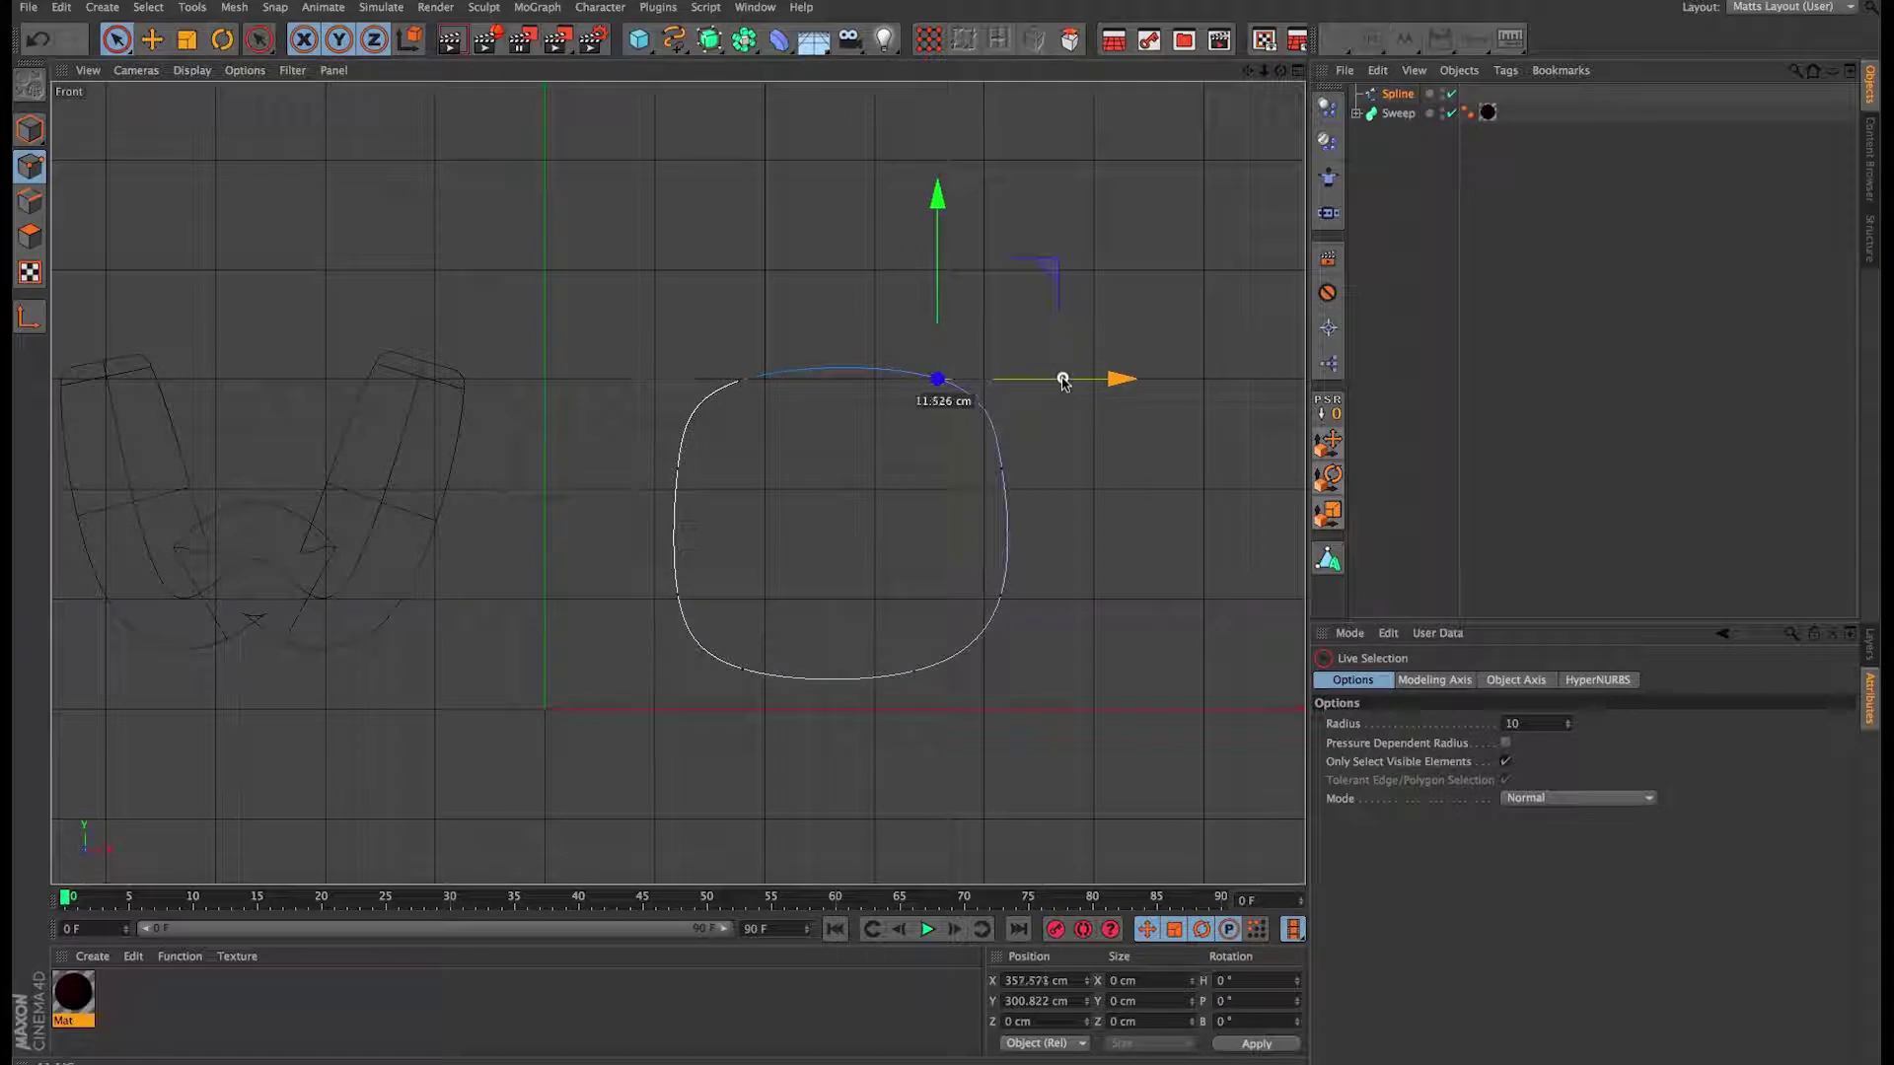
click(1057, 629)
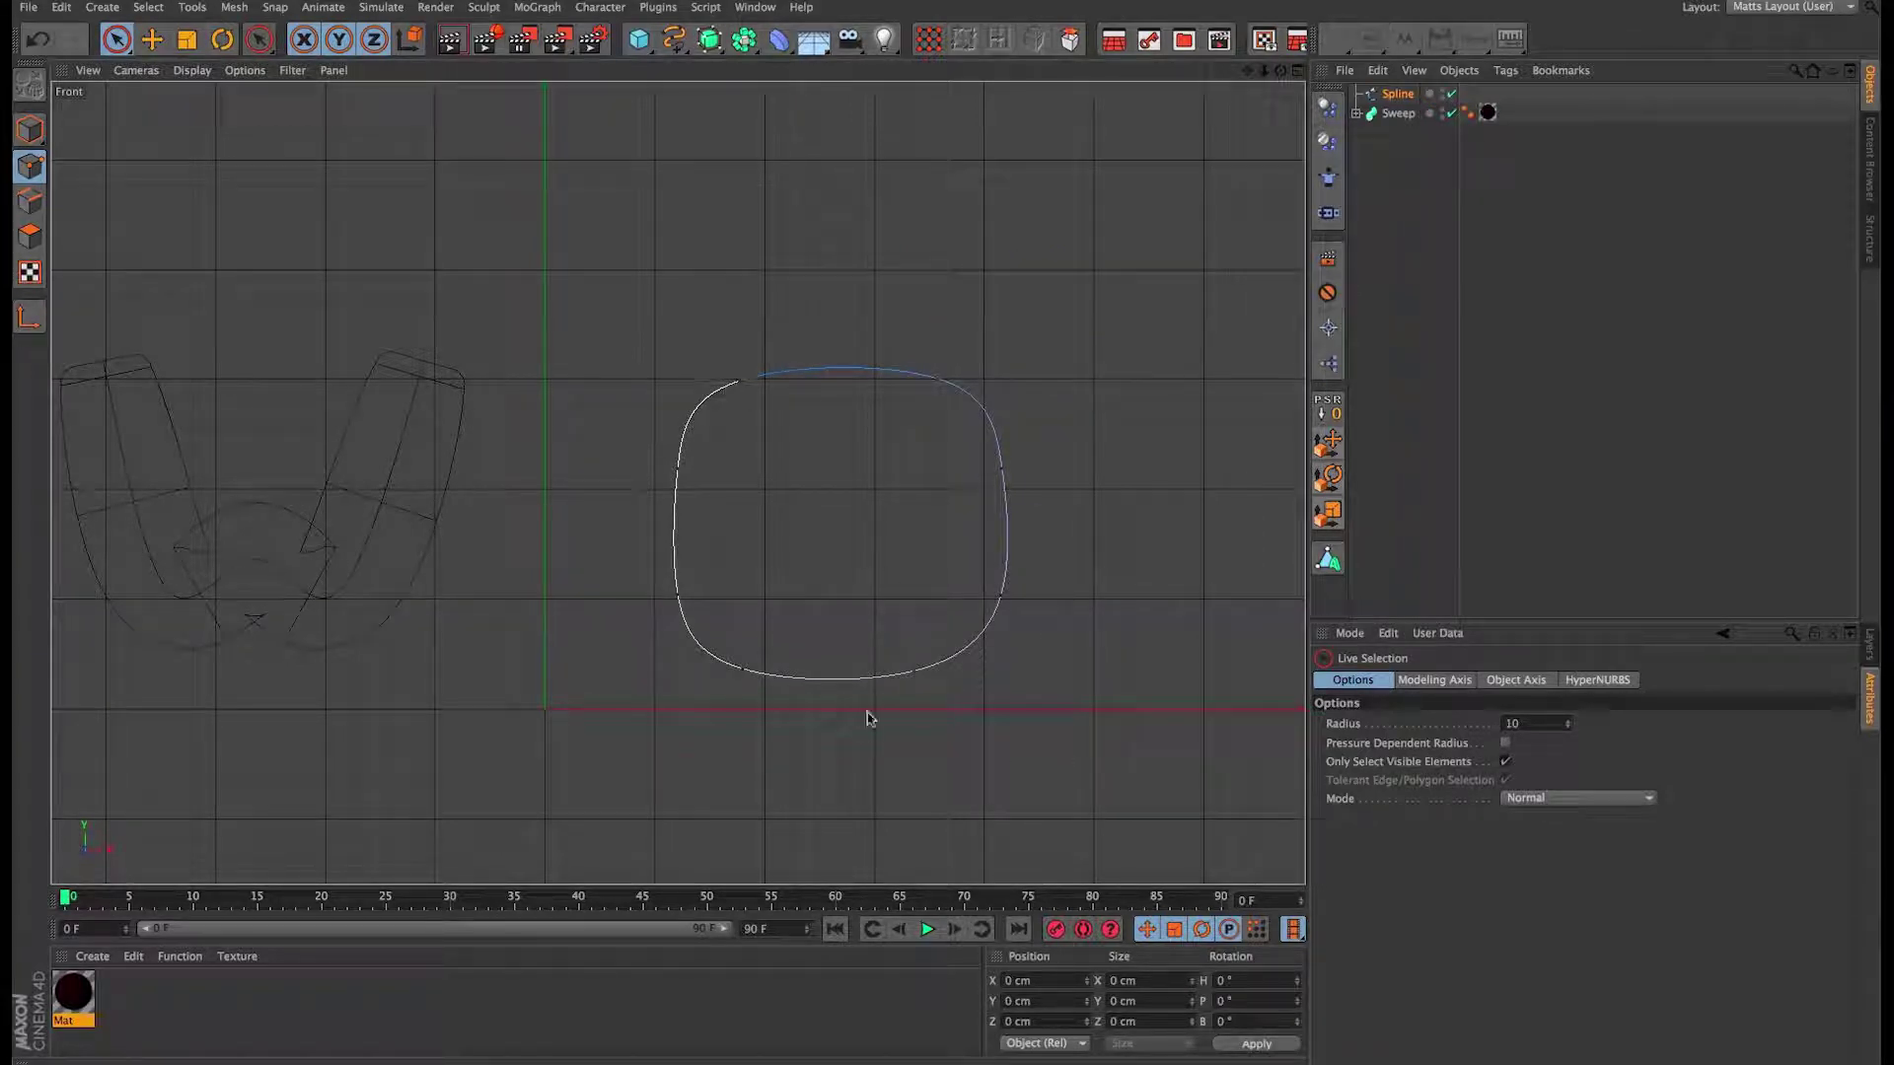
click(917, 671)
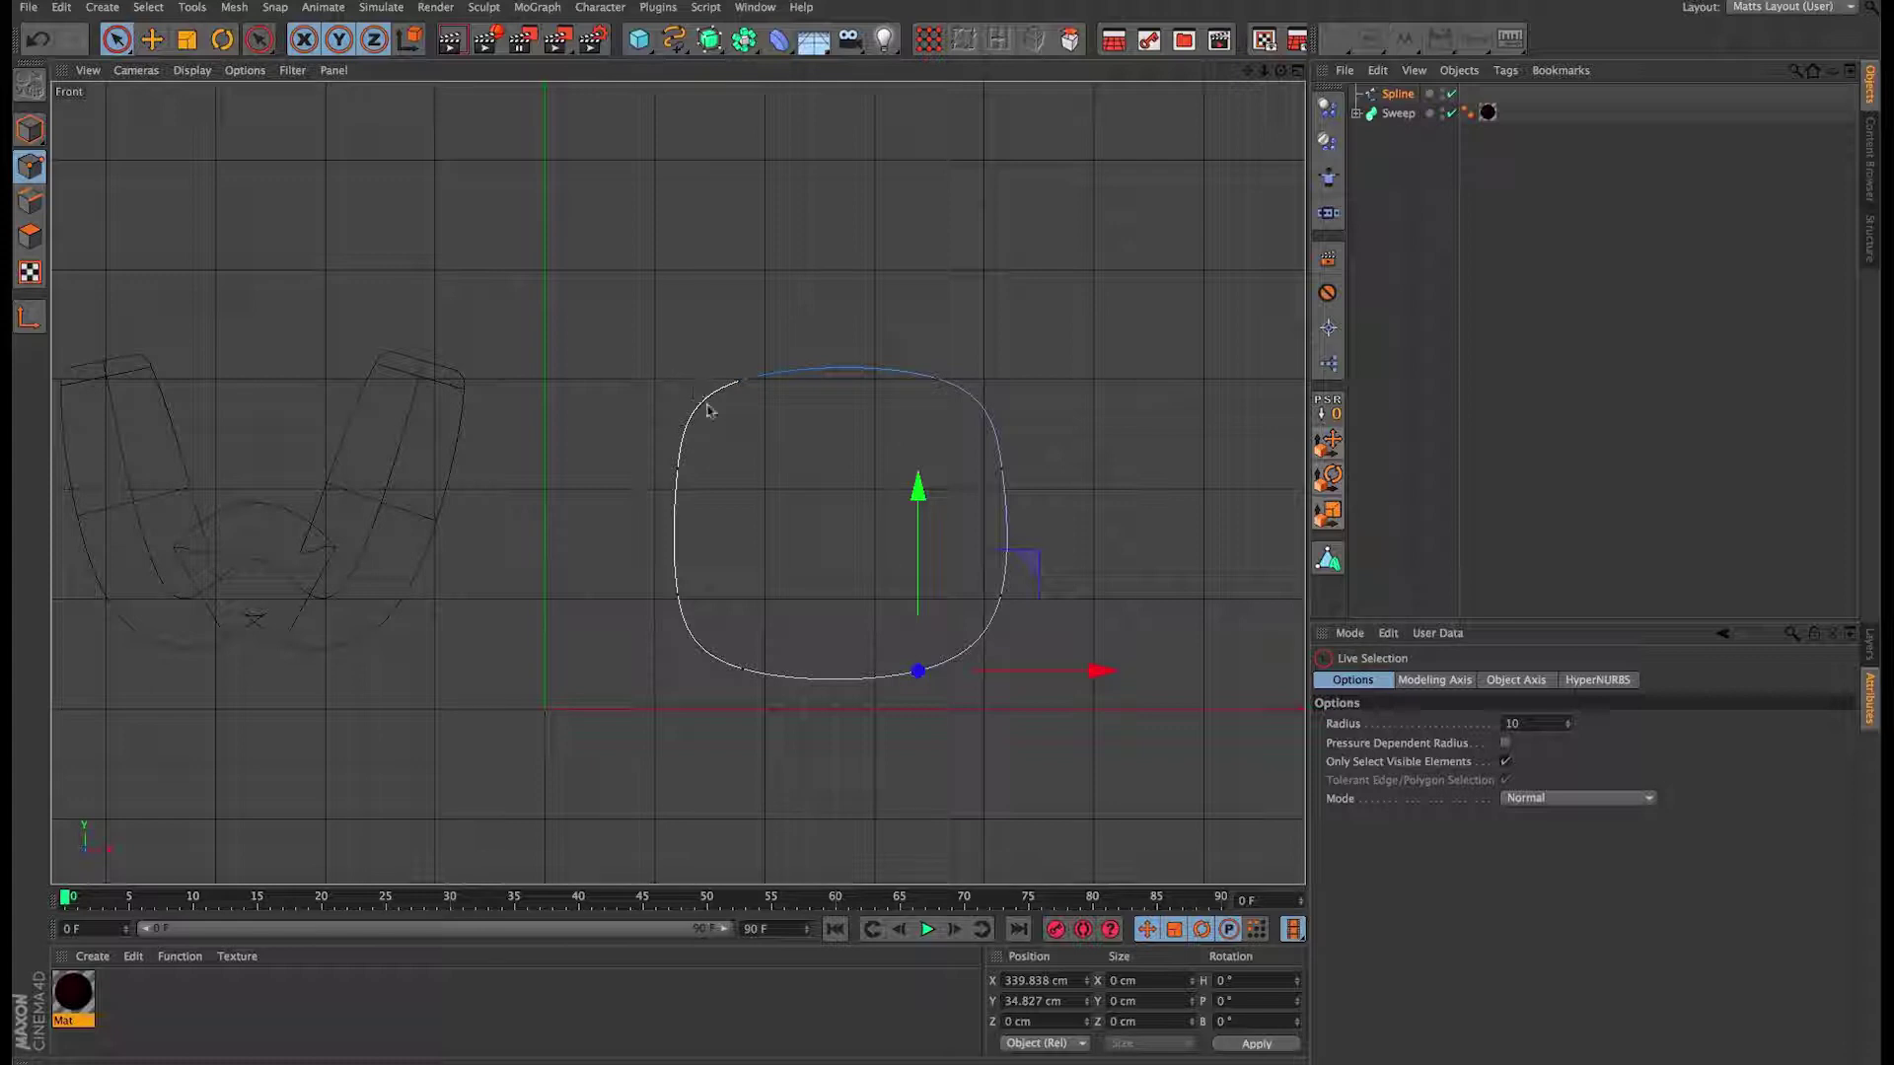
click(729, 639)
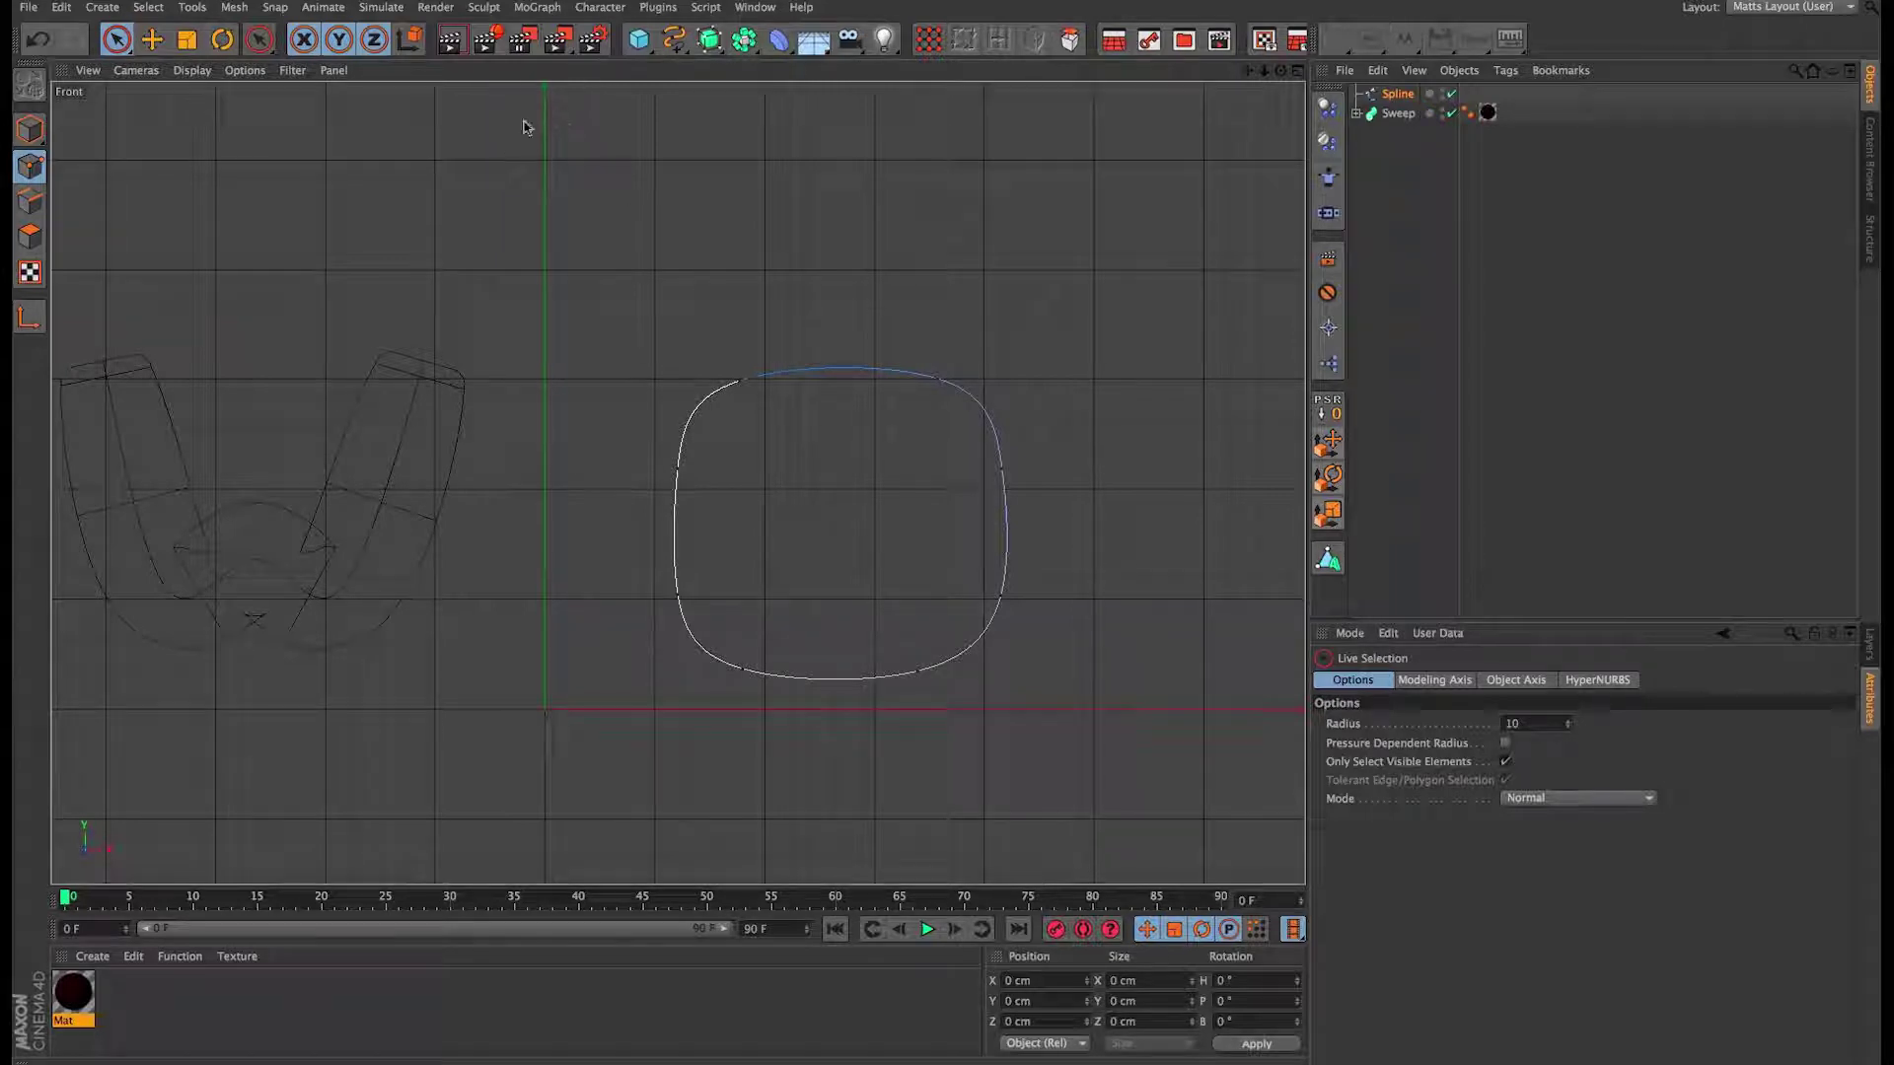
Step: Insert an extra point on the spline's upper-left corner with Create Point, at about X 136, Y 271 cm
right_click(678, 412)
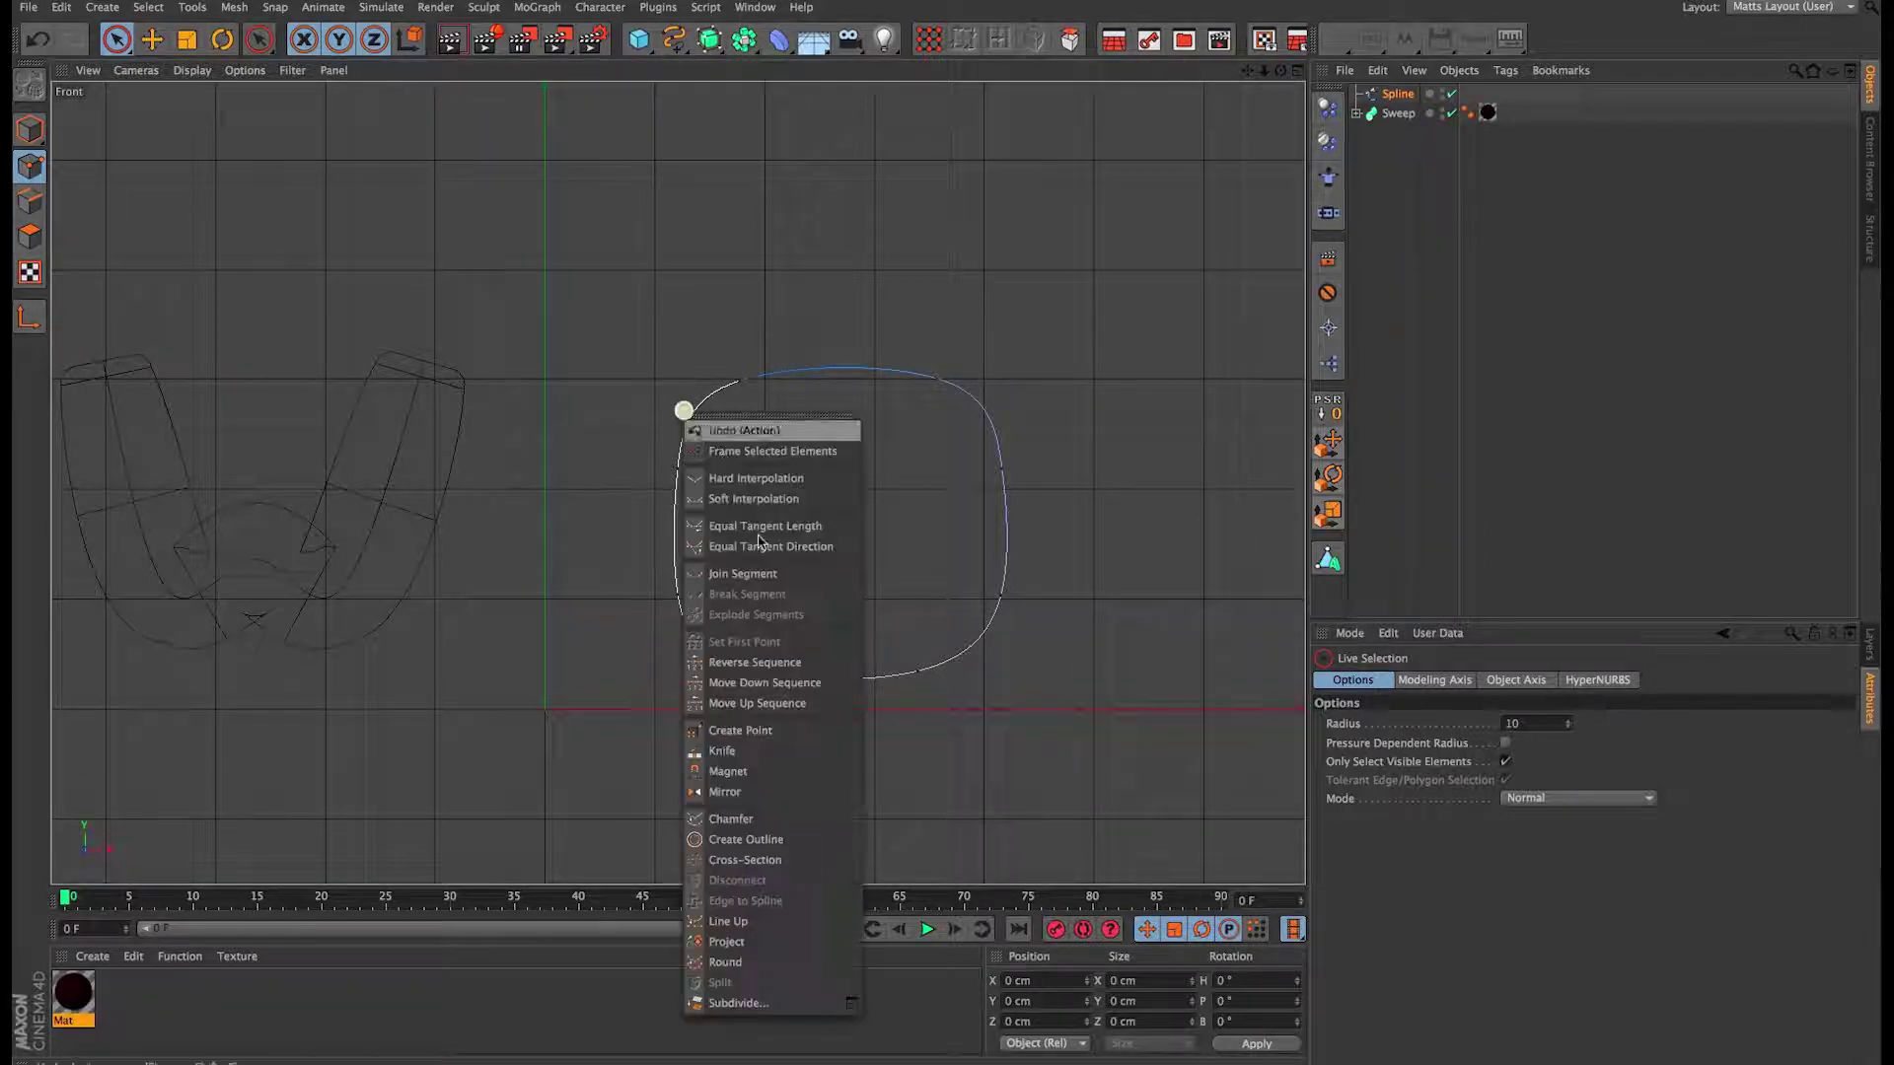
click(729, 770)
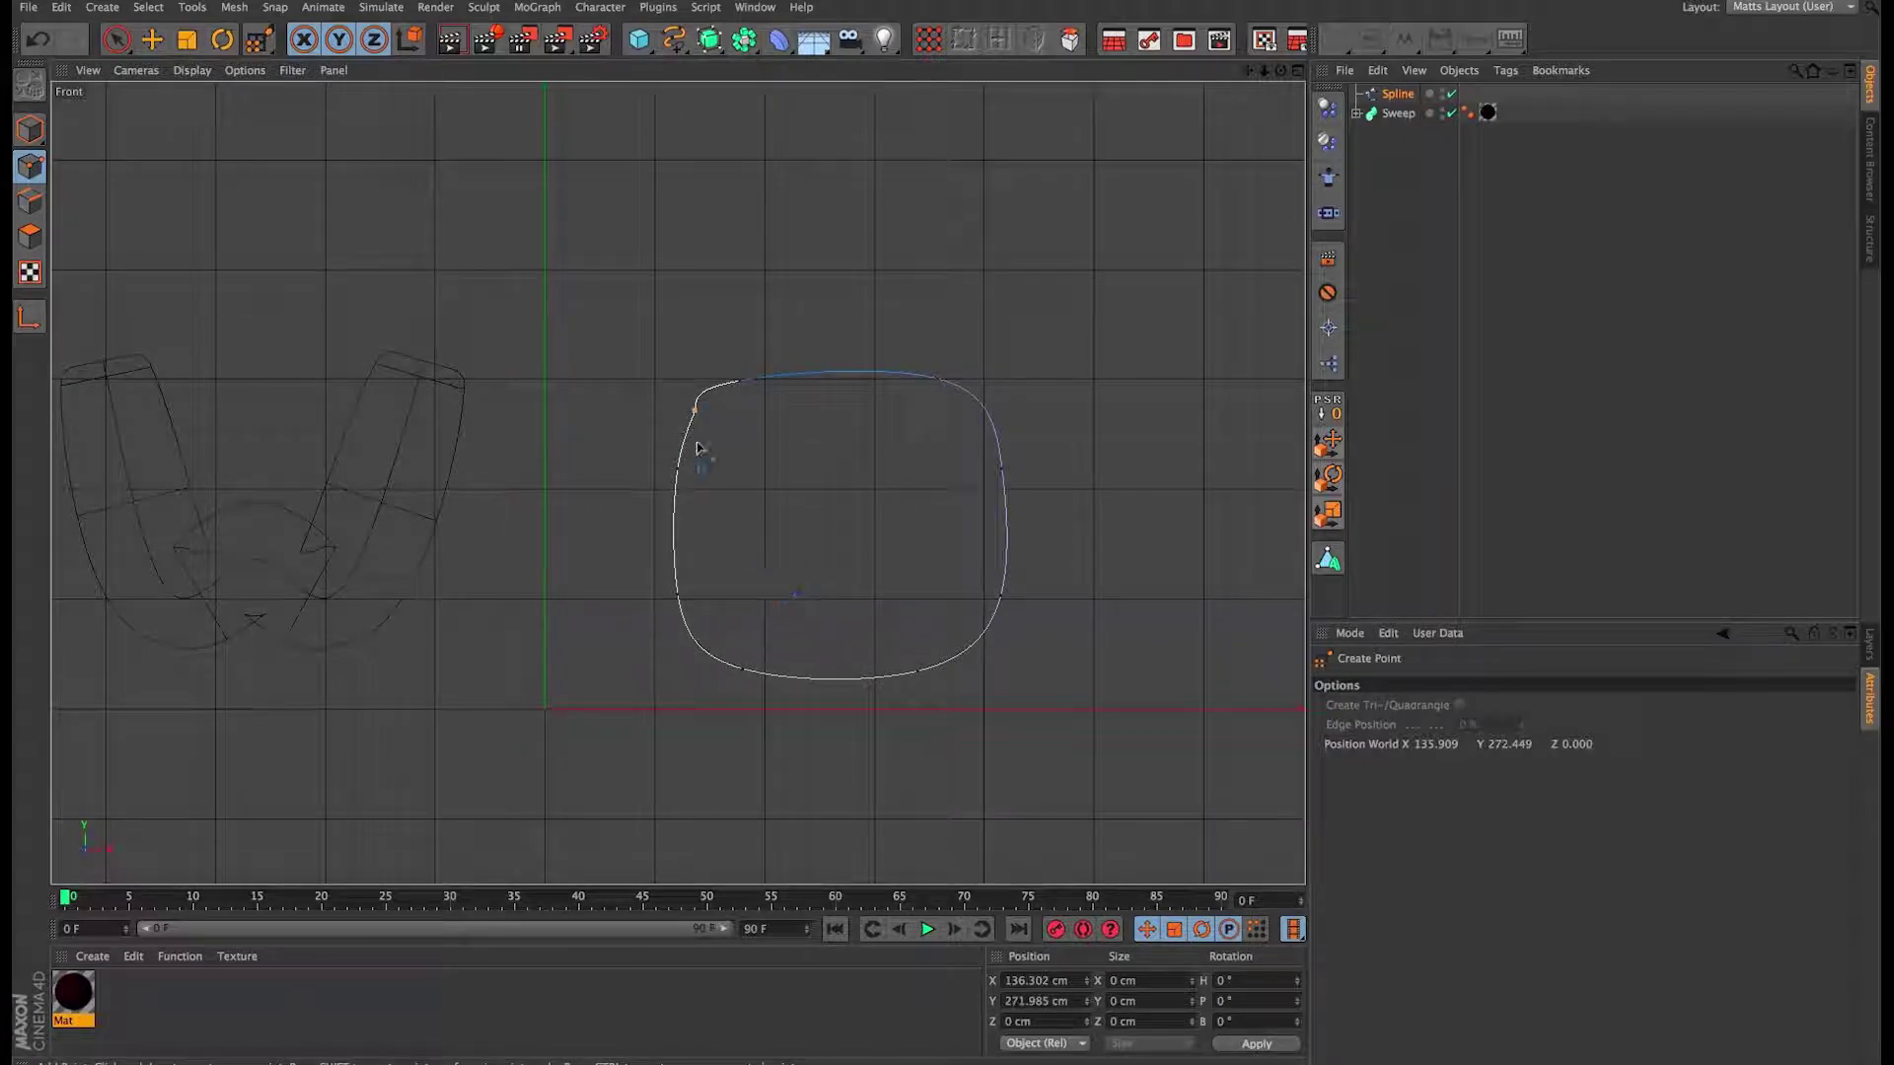
click(688, 409)
key(w)
scroll(698, 417, up, 8)
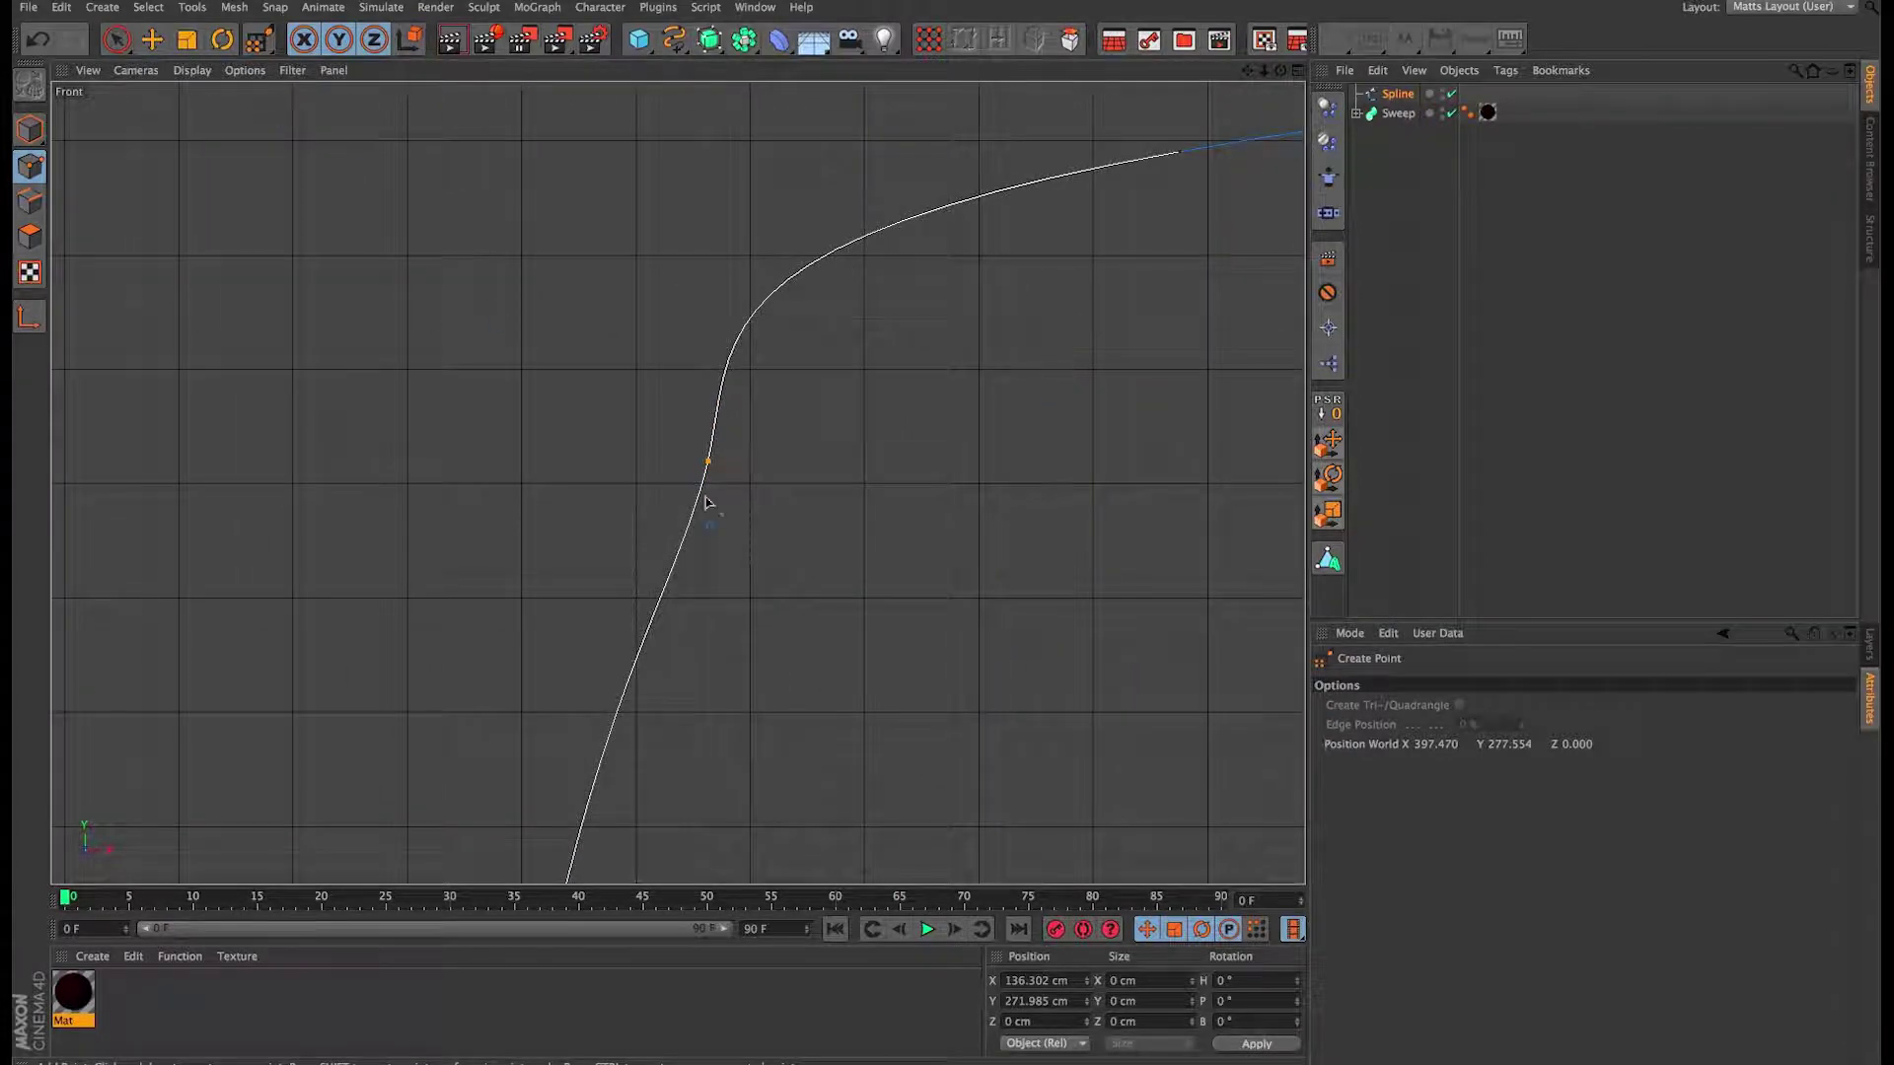
key(super+z)
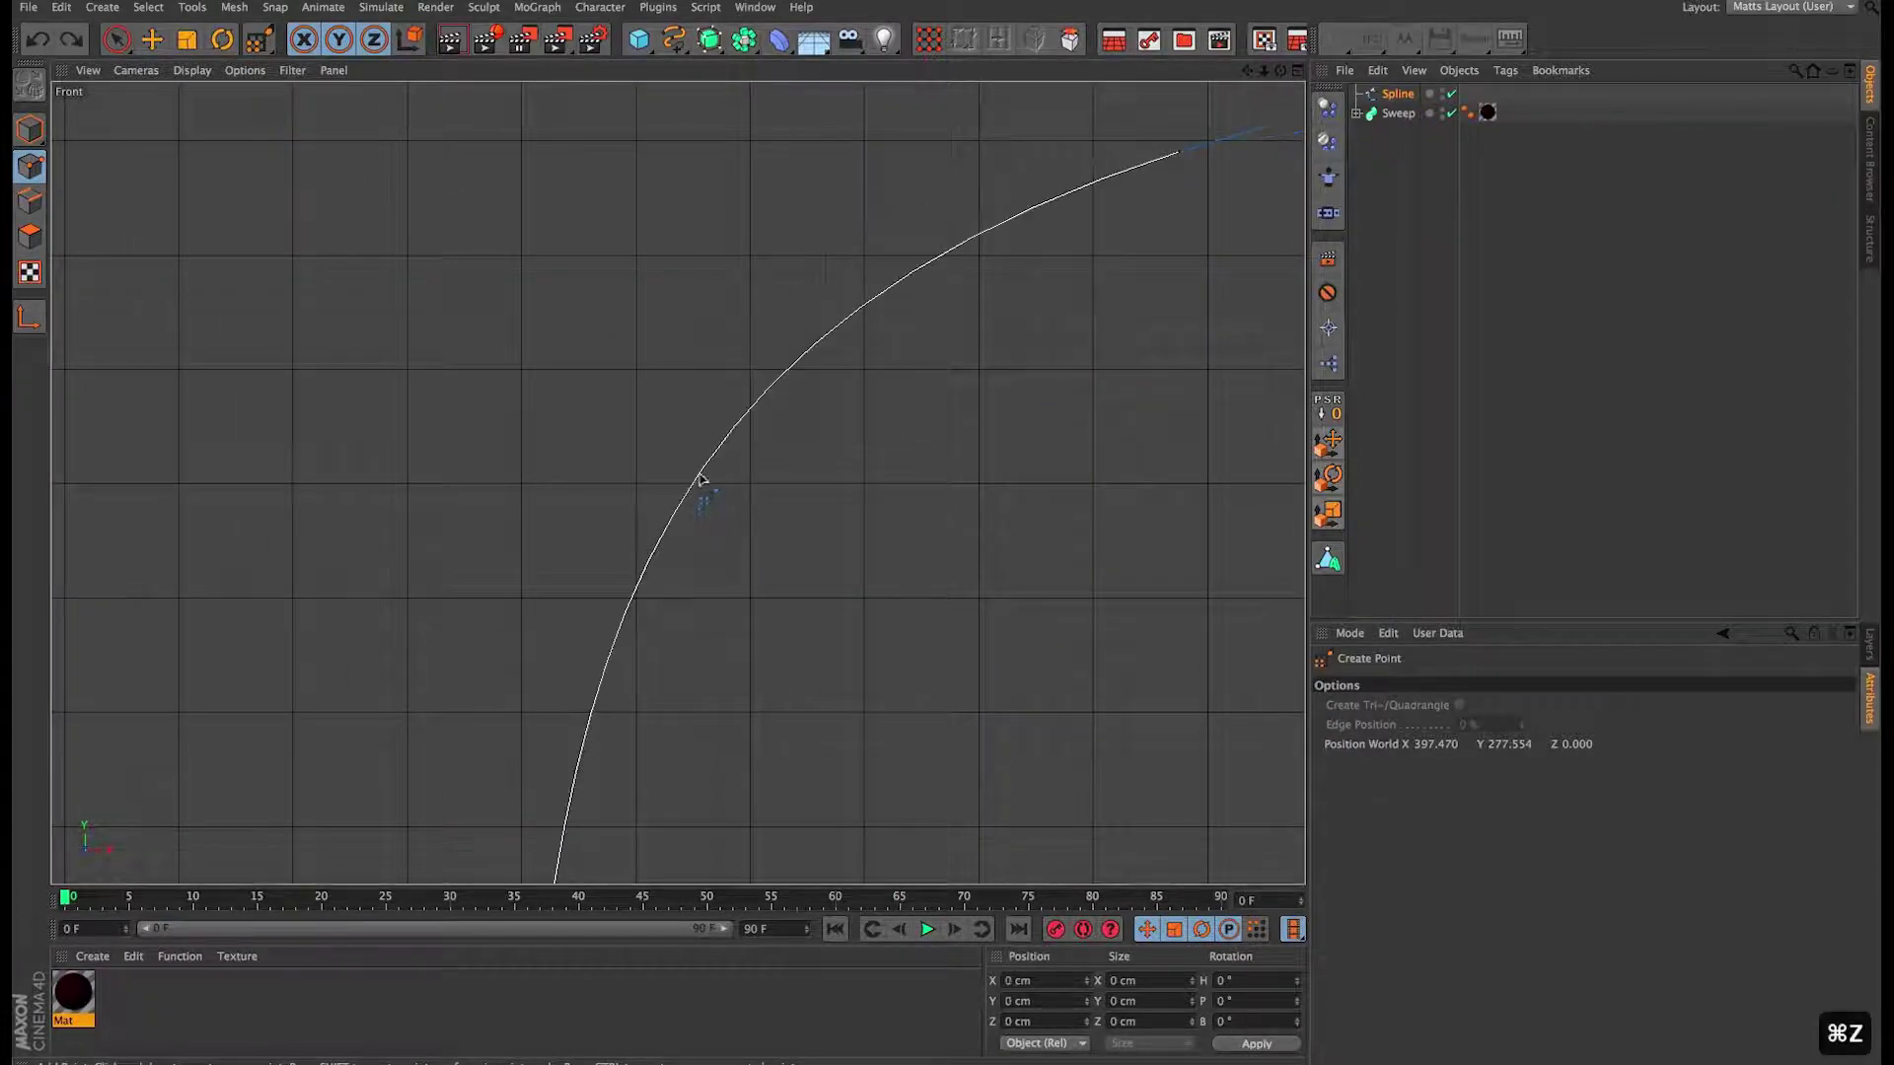
scroll(690, 475, down, 4)
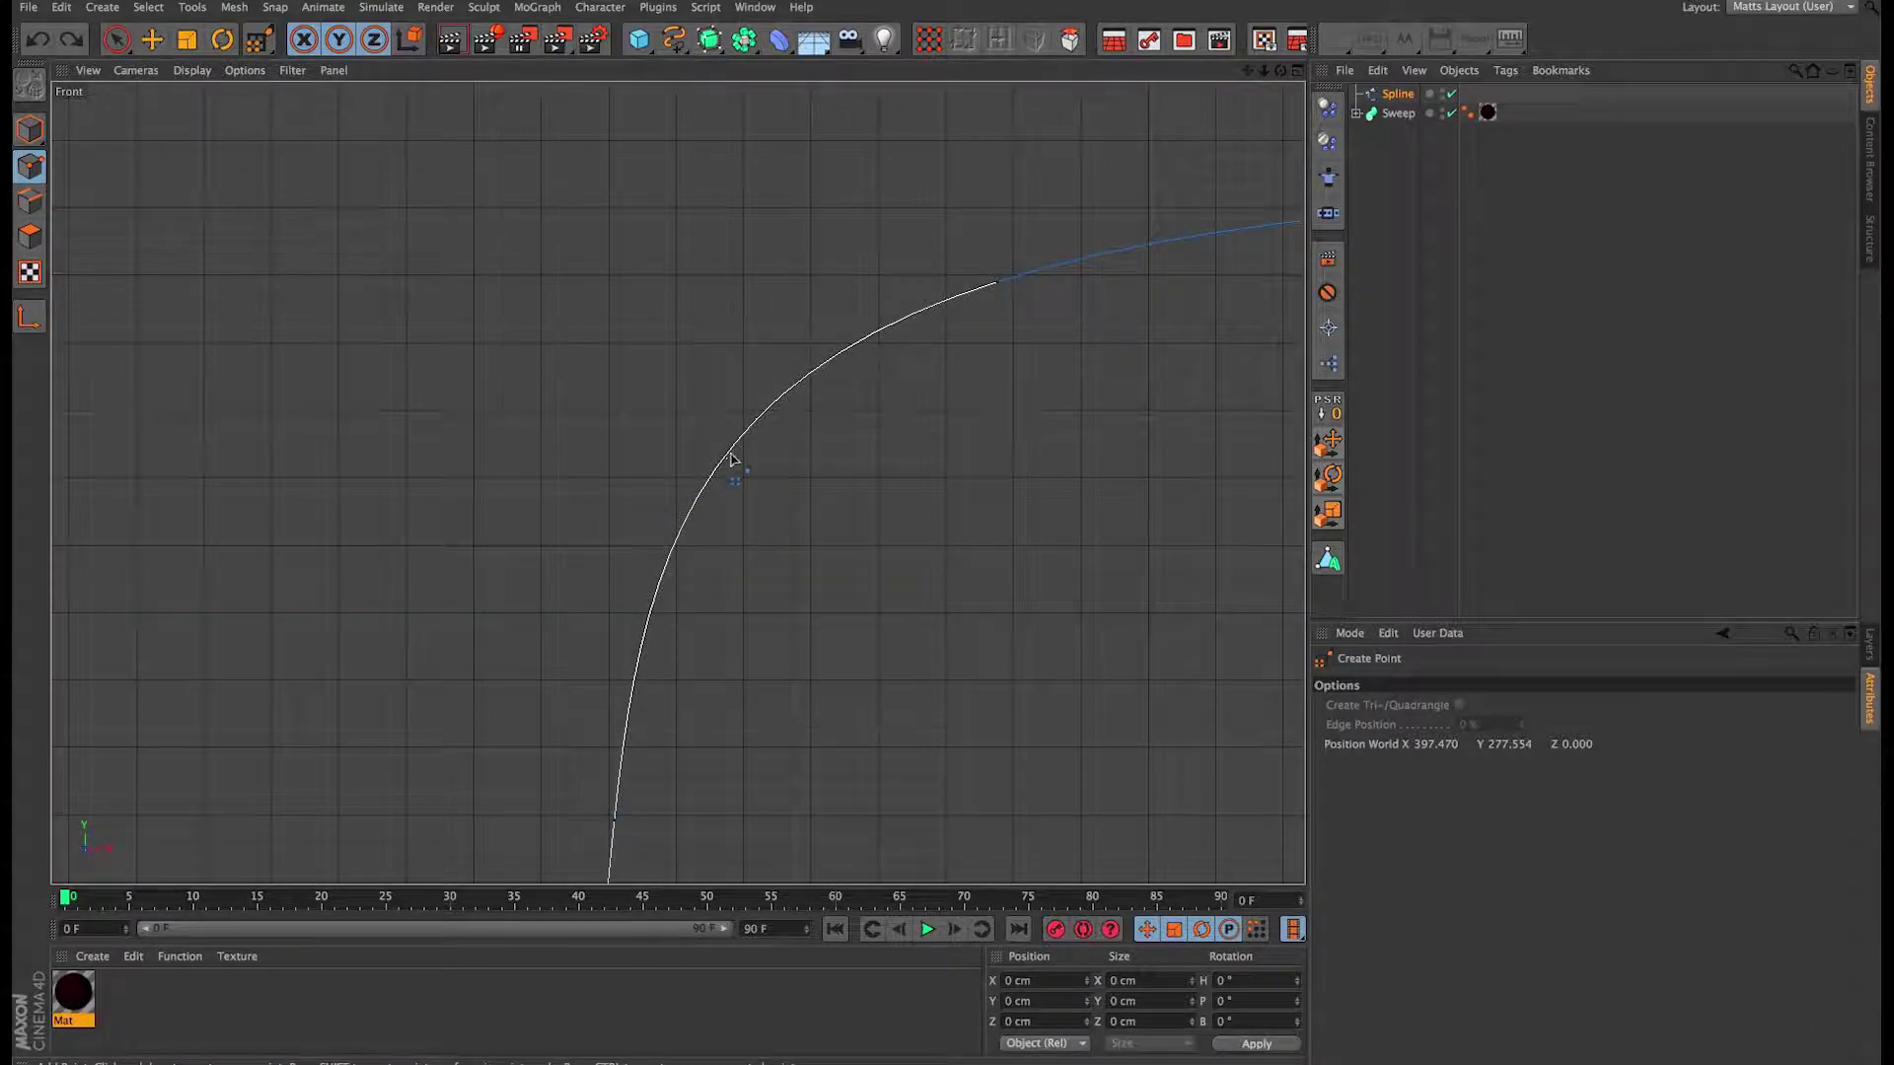
drag(721, 468, 738, 401)
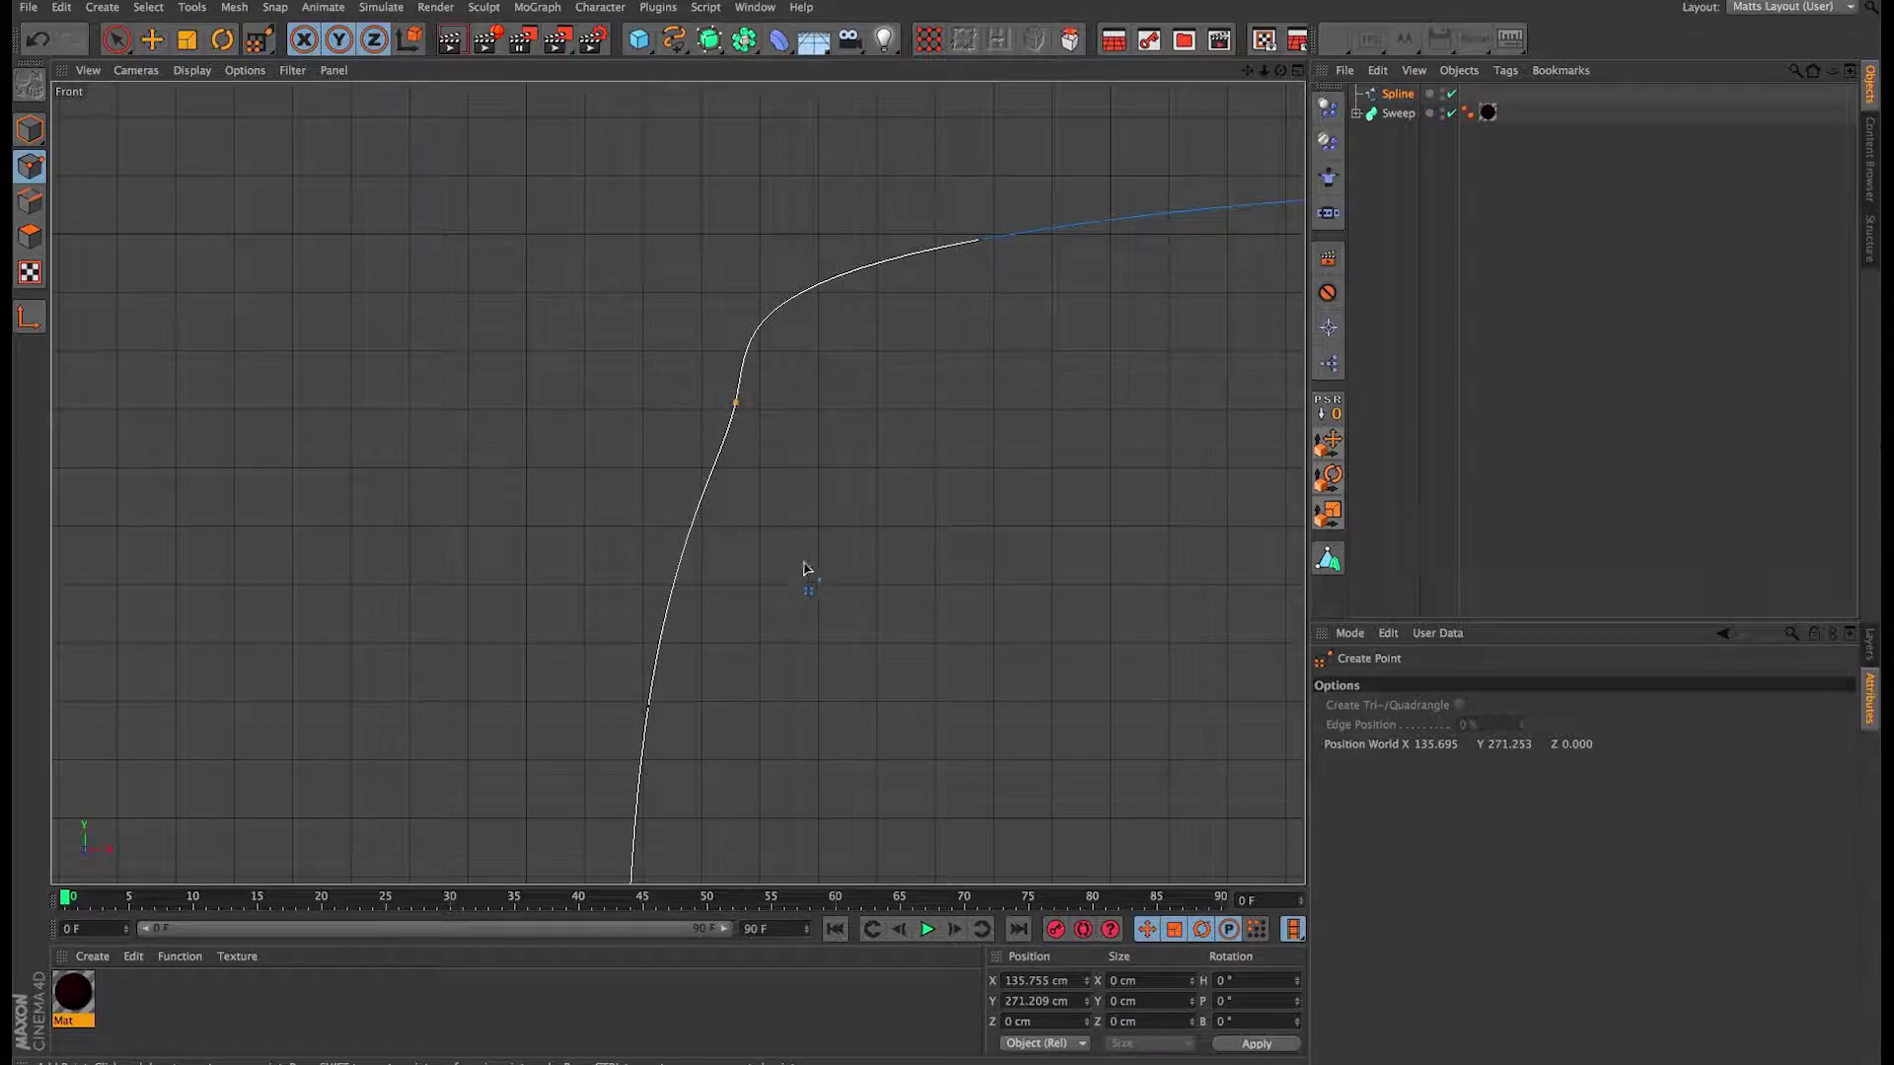
Step: Try hard interpolation on the new upper-left point and switch it to soft interpolation
right_click(742, 406)
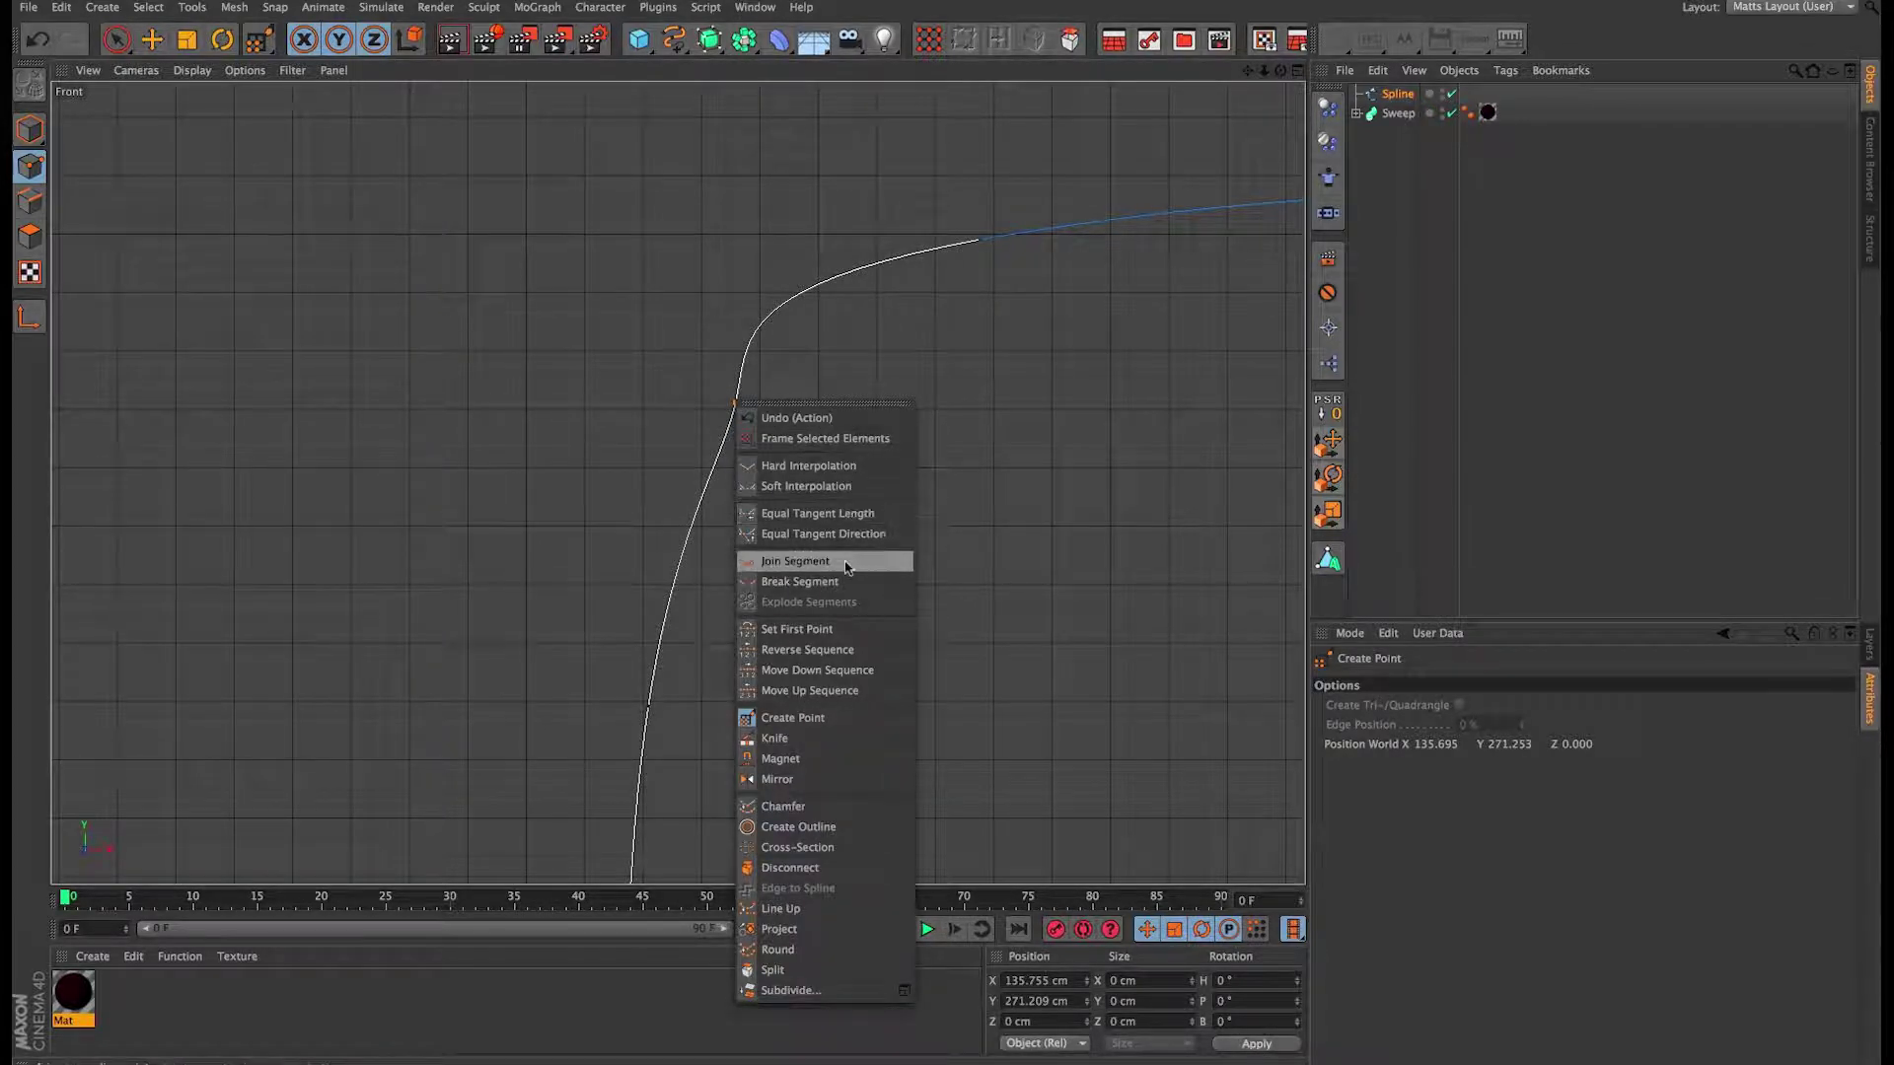
click(860, 469)
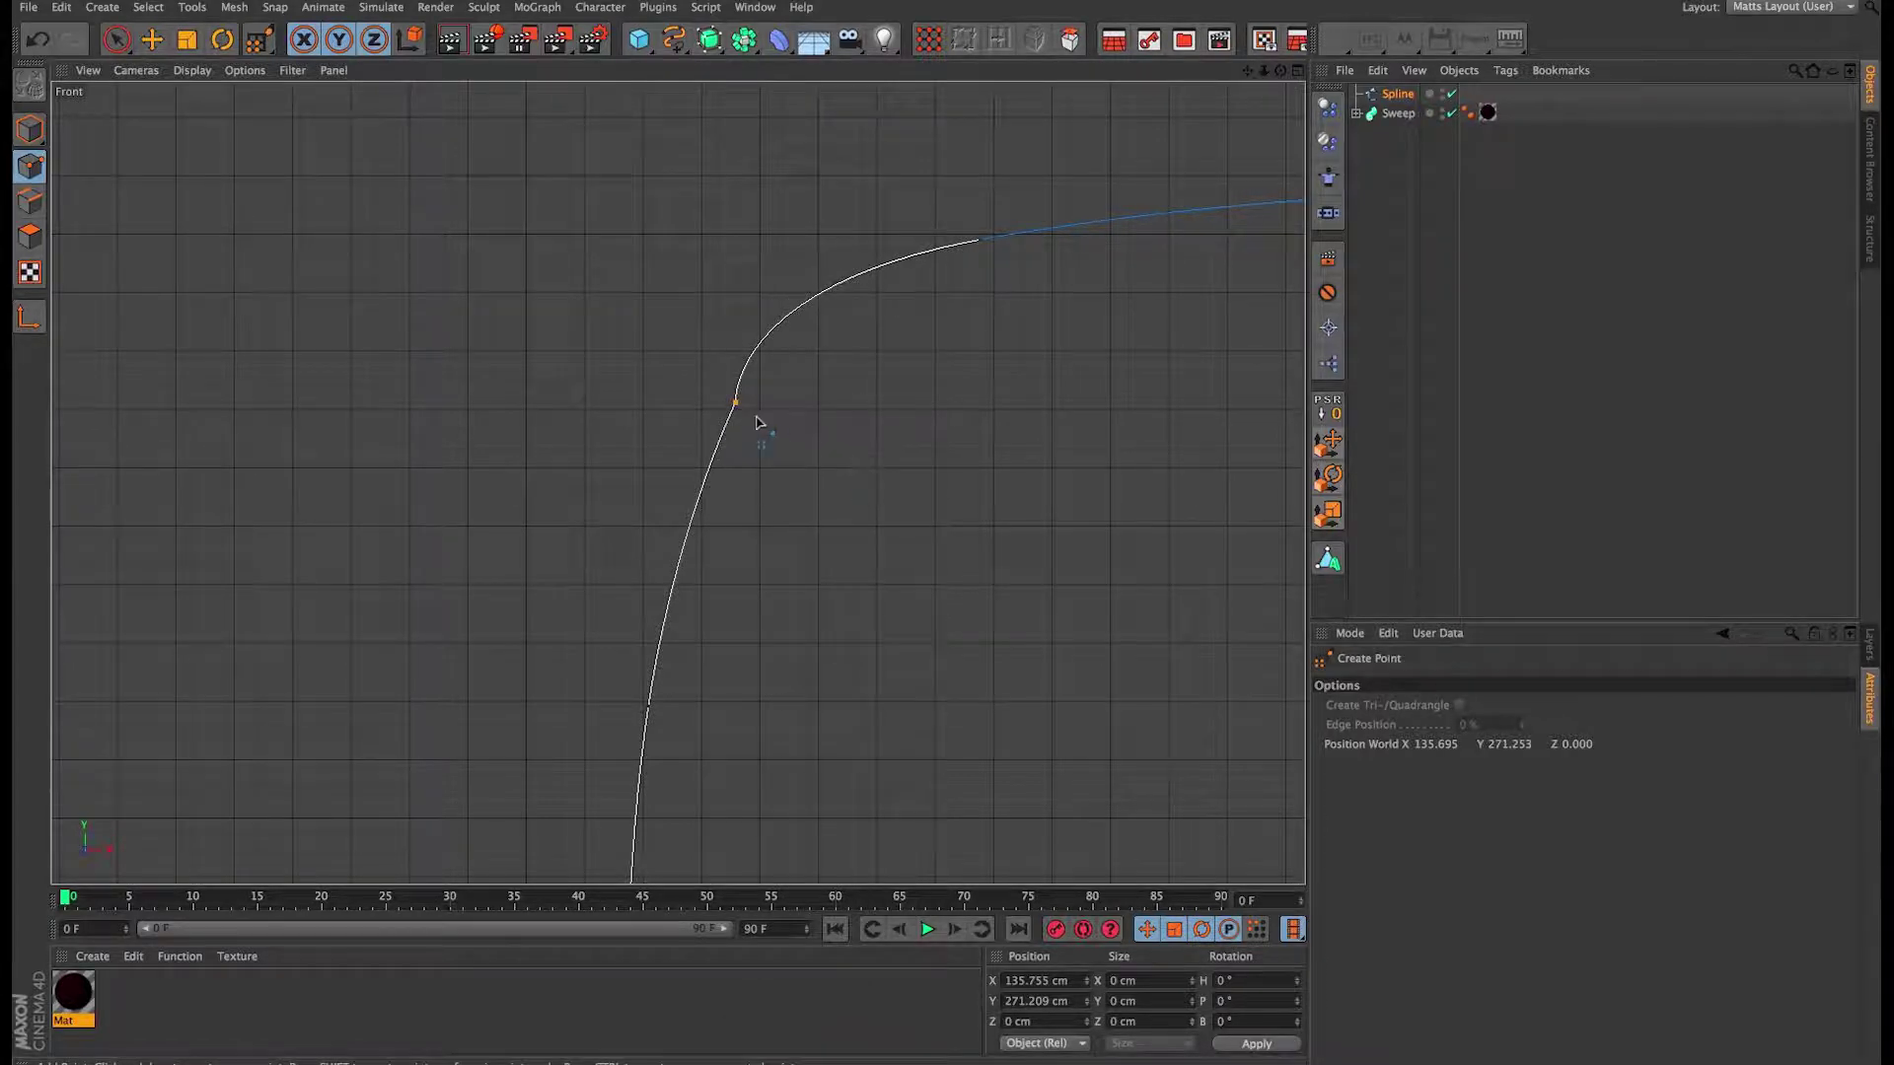
scroll(1222, 401, up, 2)
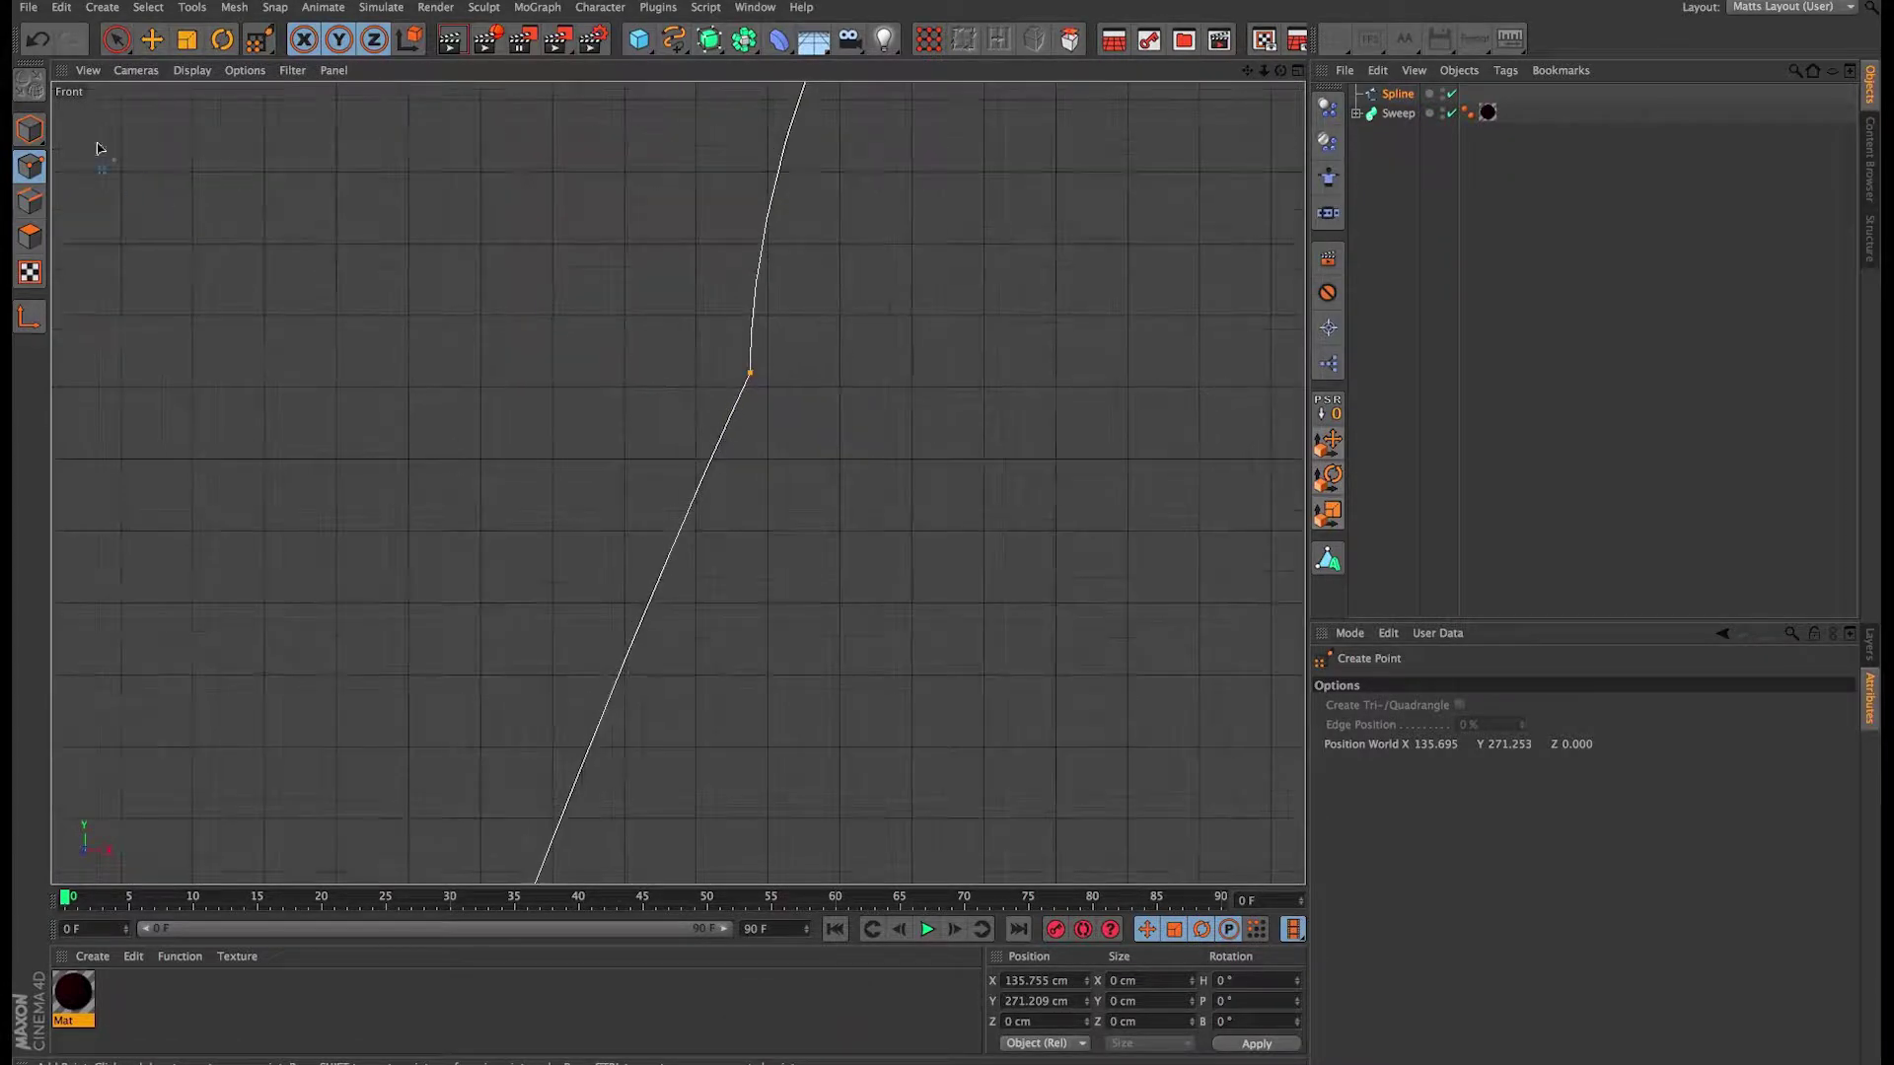
click(151, 39)
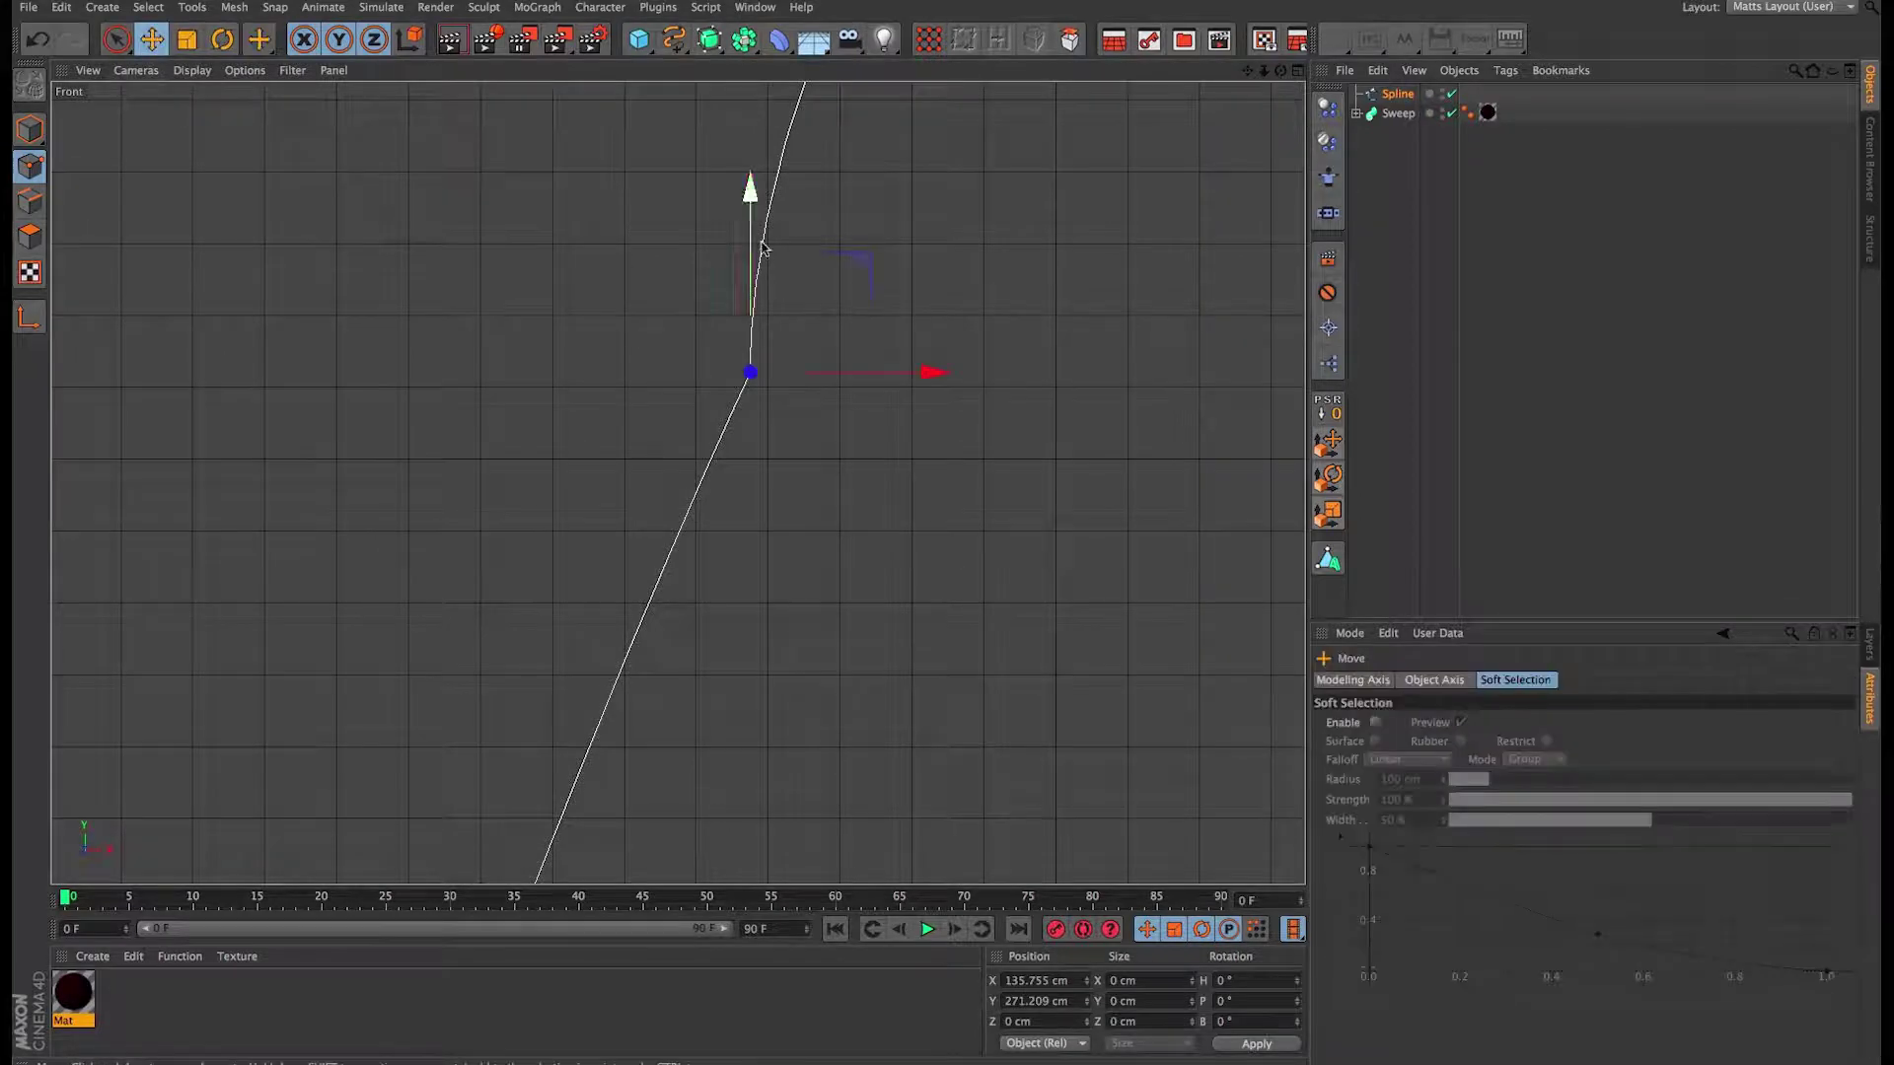
right_click(752, 372)
click(676, 346)
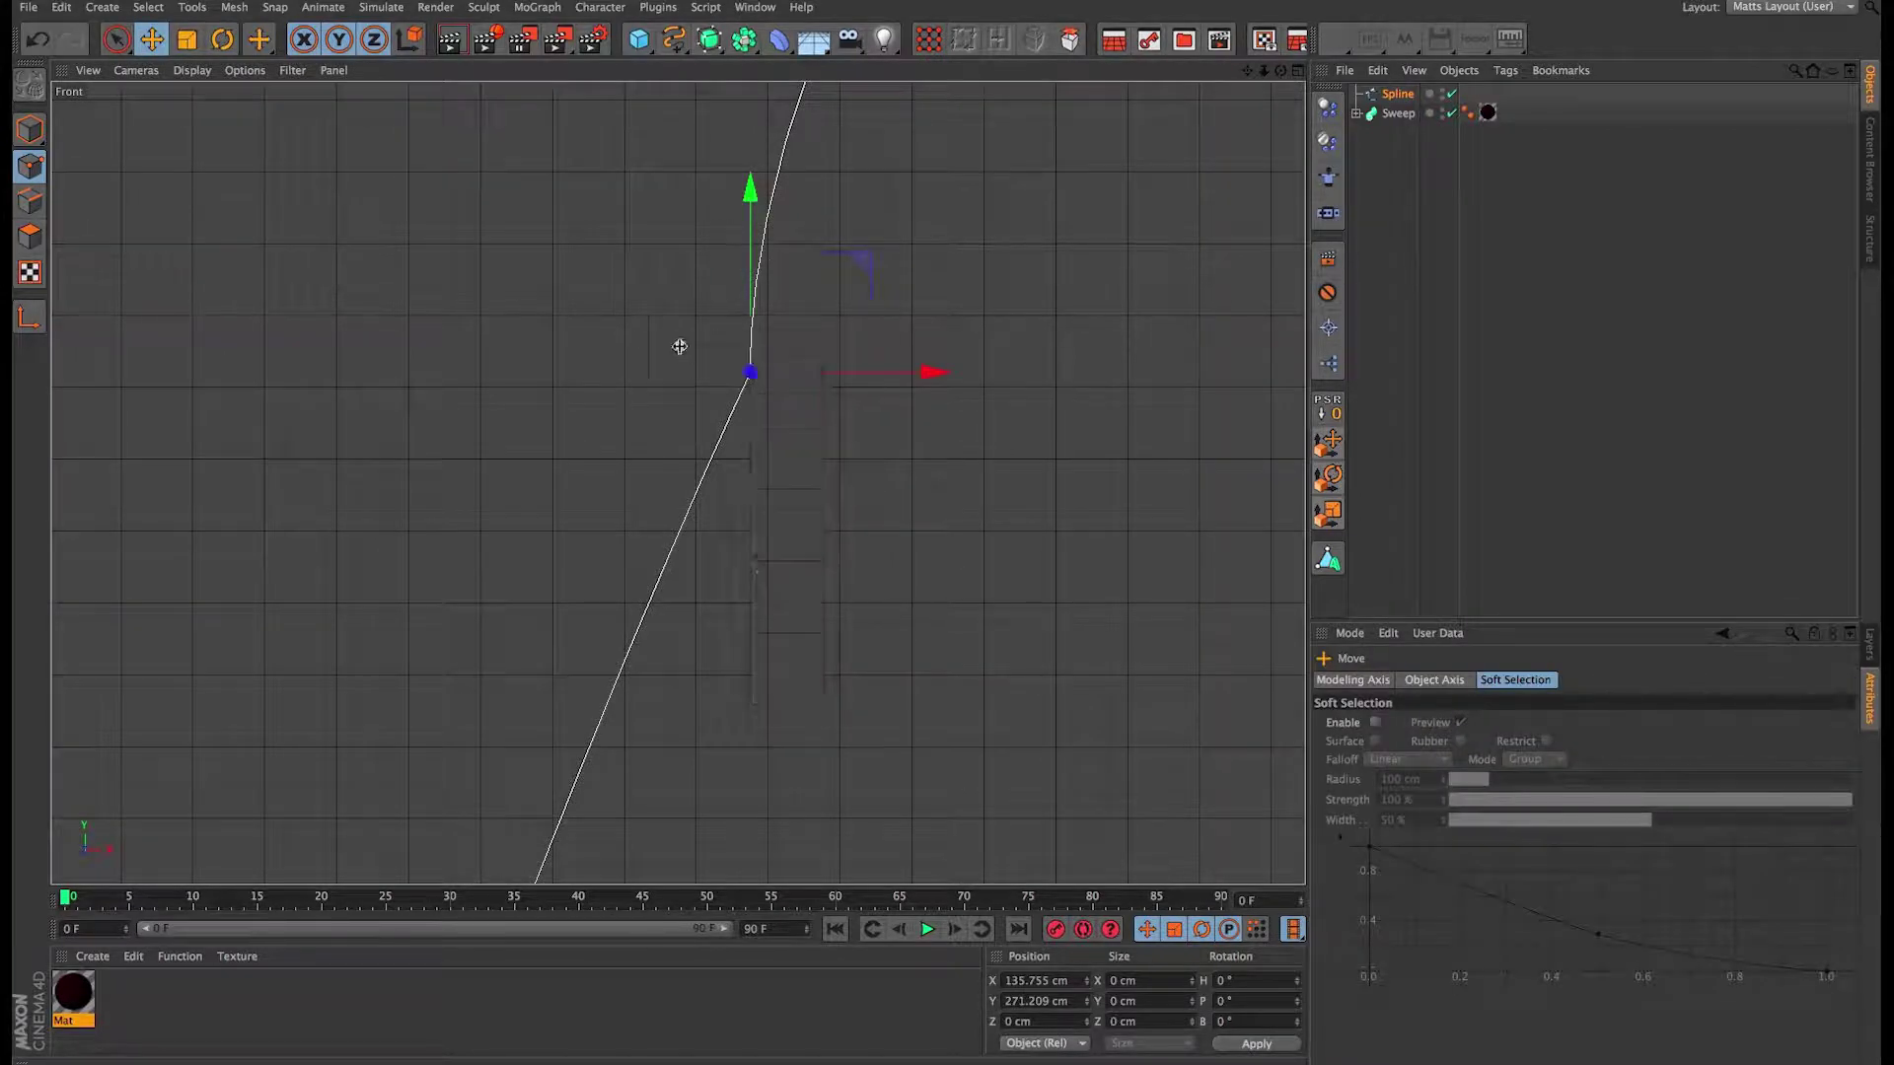
right_click(680, 348)
click(761, 434)
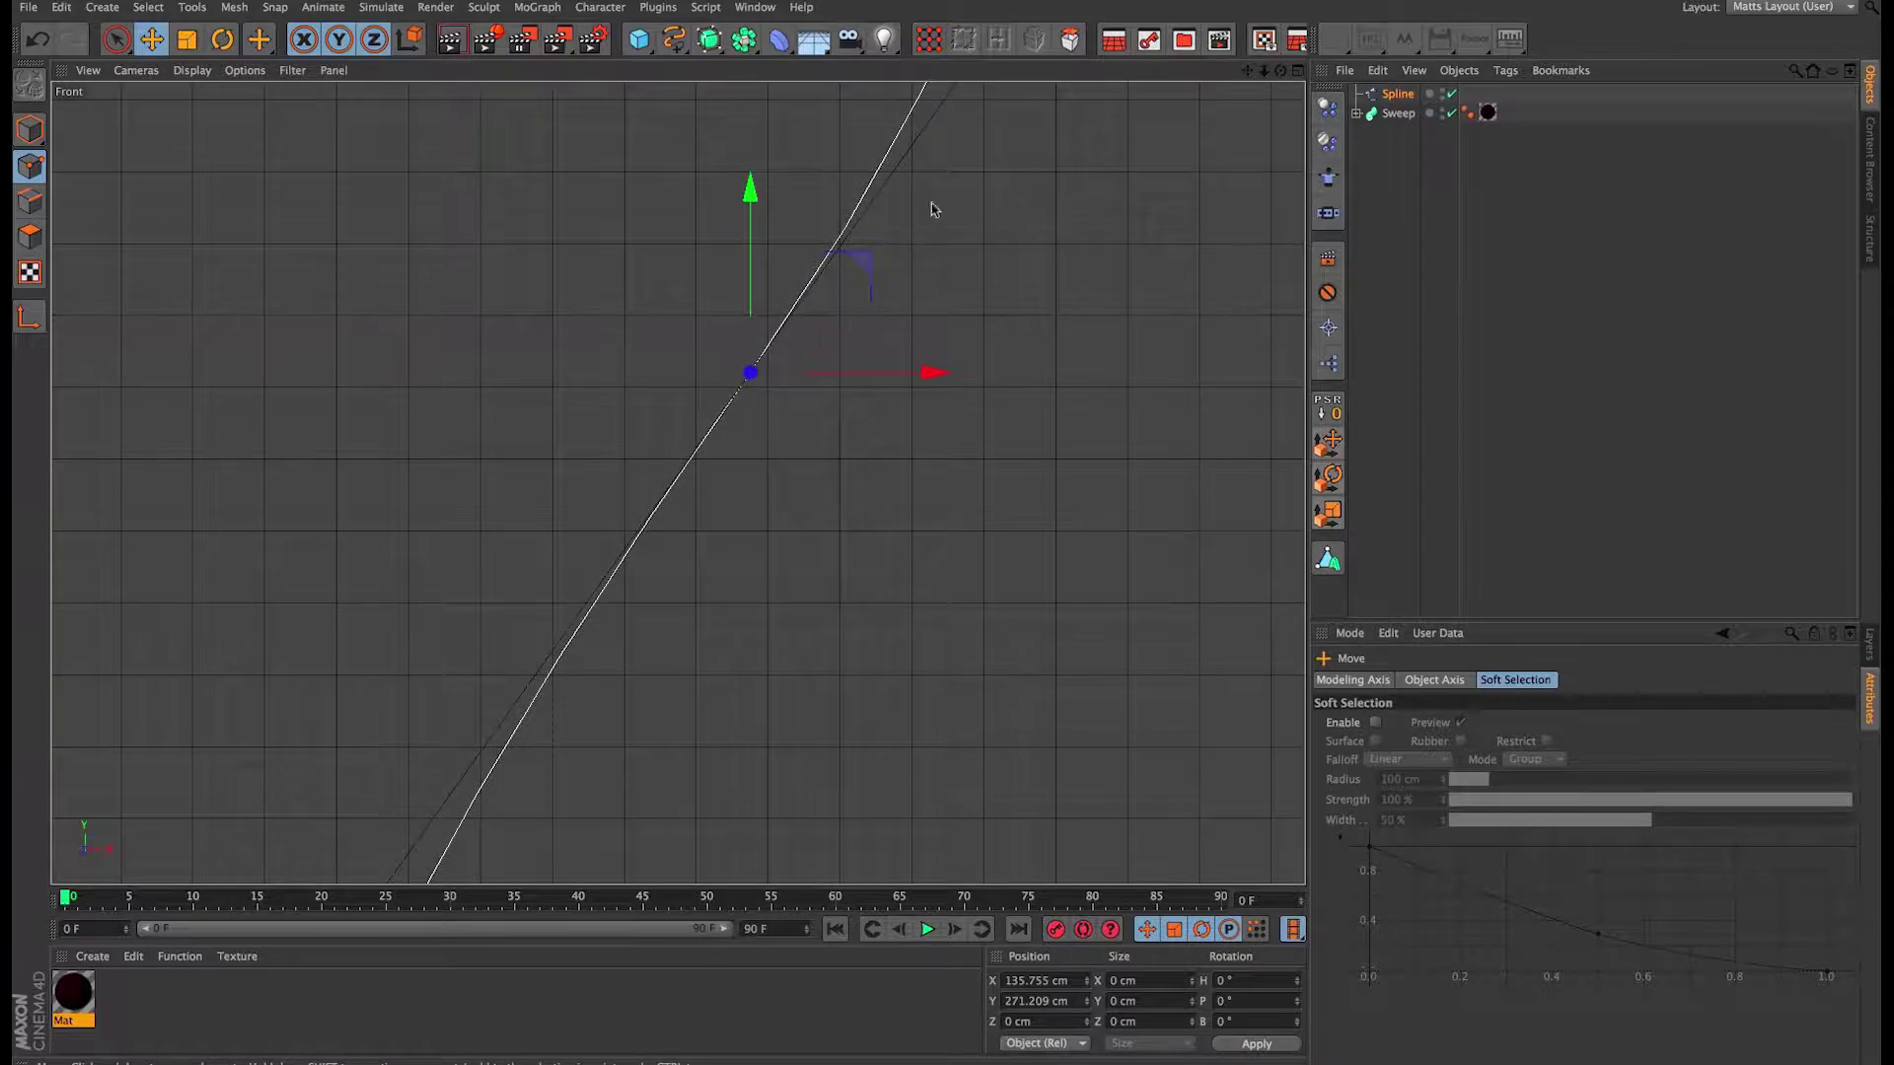
Step: Shorten the tangent handles of the new upper-left corner point symmetrically
scroll(779, 318, up, 3)
scroll(780, 318, down, 5)
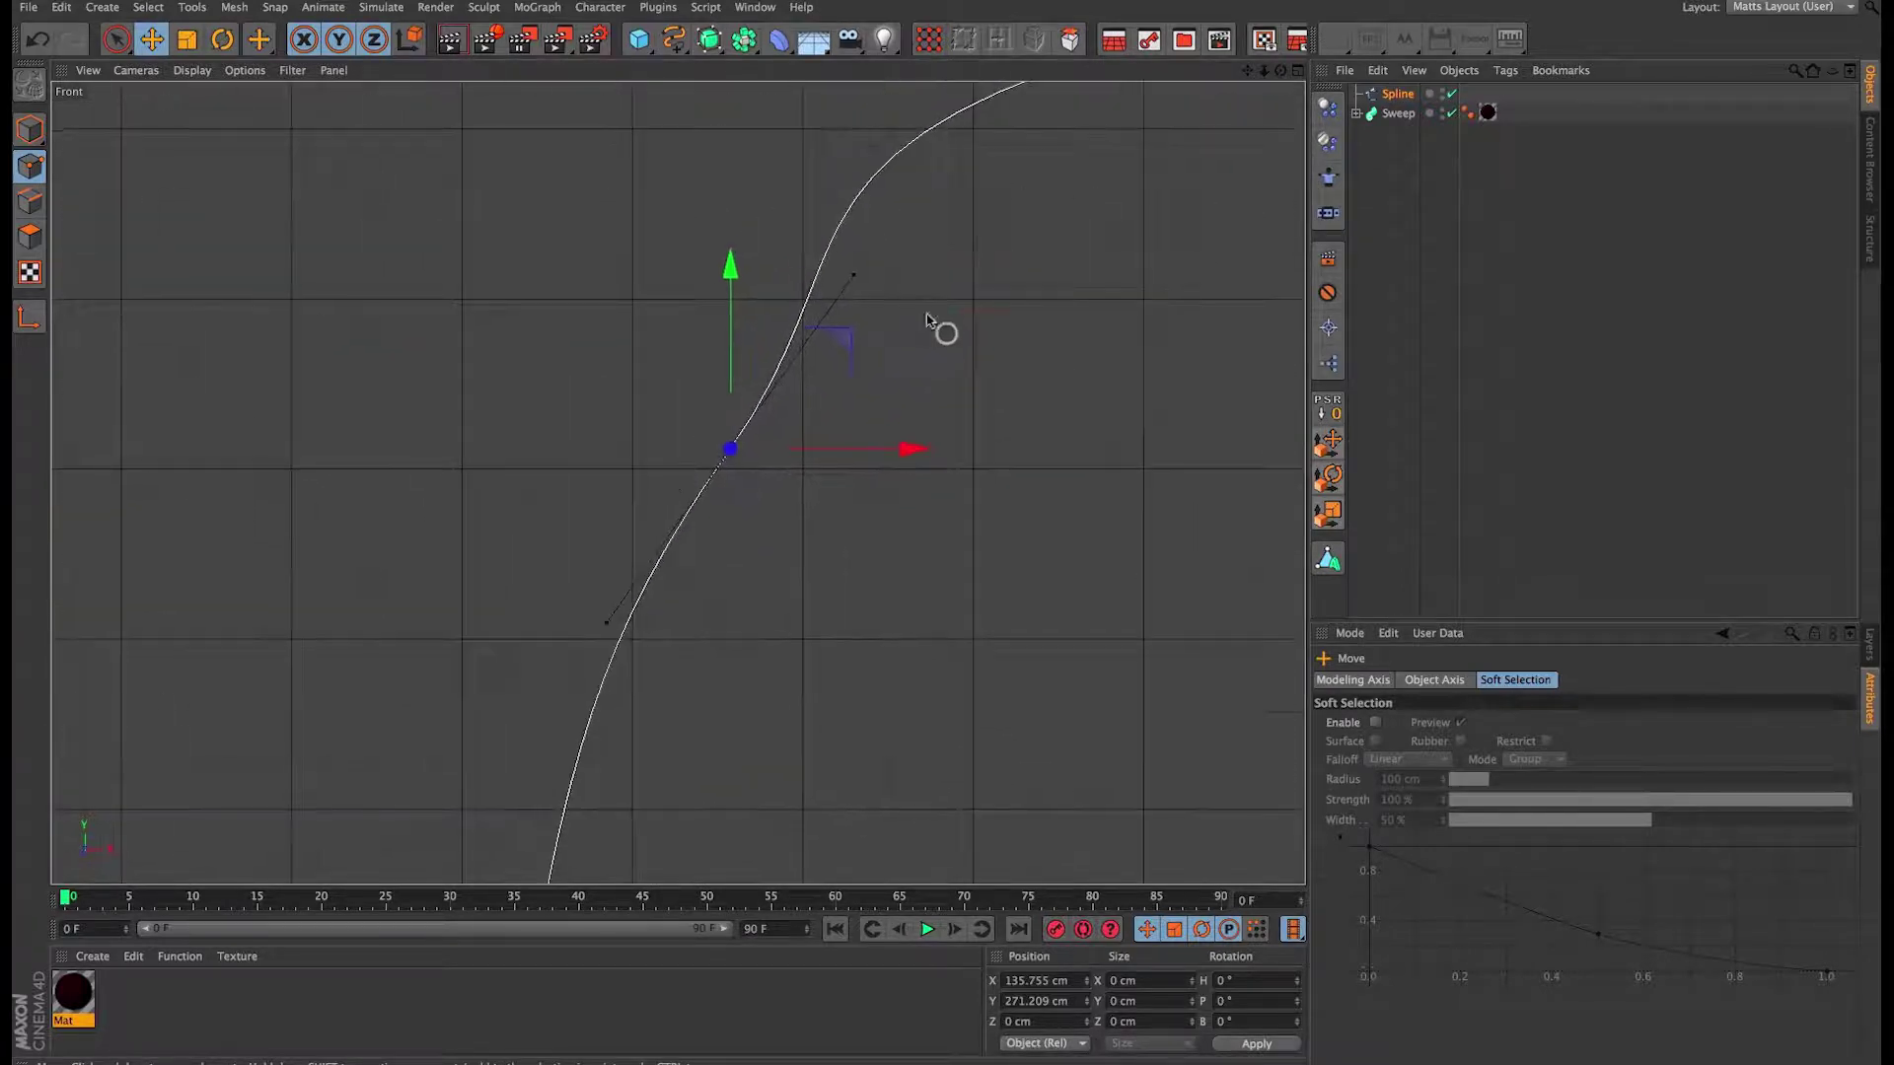
scroll(848, 350, up, 1)
drag(908, 296, 882, 330)
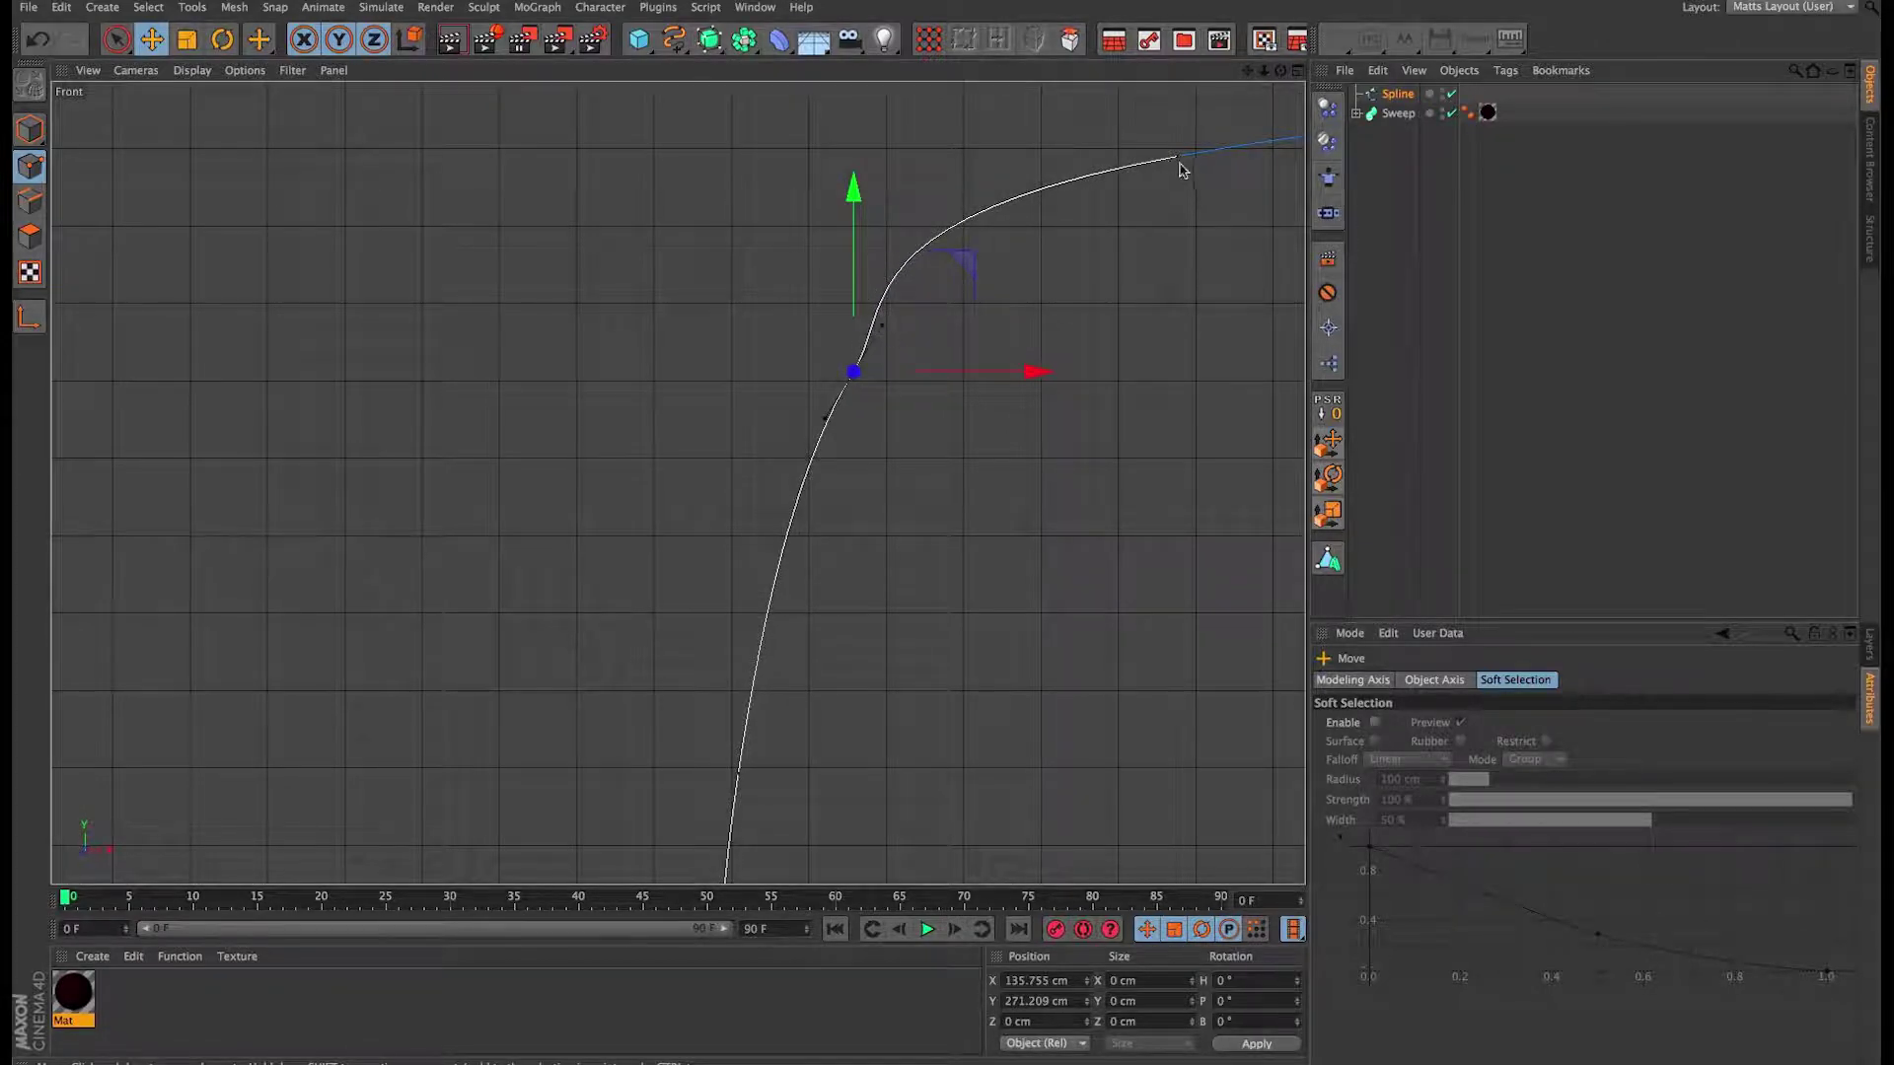
Step: Shorten the tangent of the adjacent top point at about X 178 cm to smooth the upper-left curve
click(1176, 156)
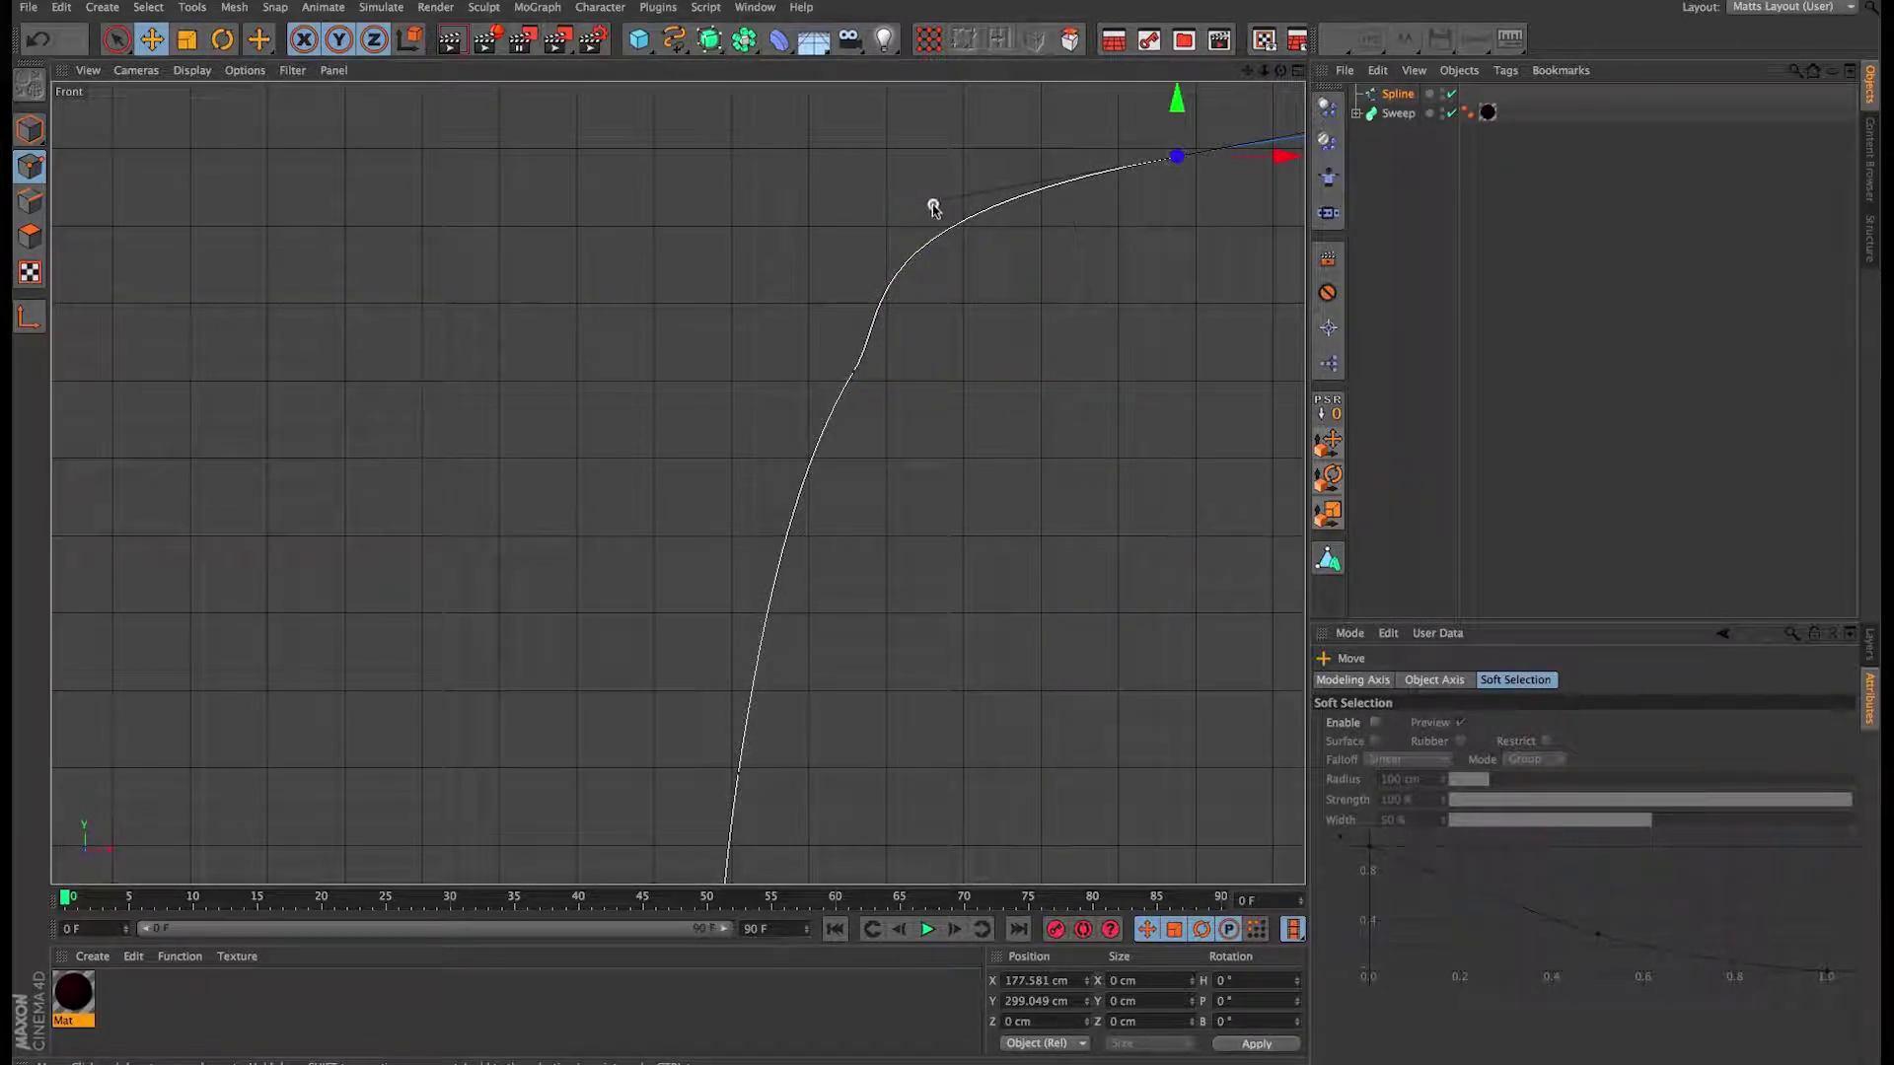
drag(933, 207, 1027, 191)
scroll(938, 372, down, 5)
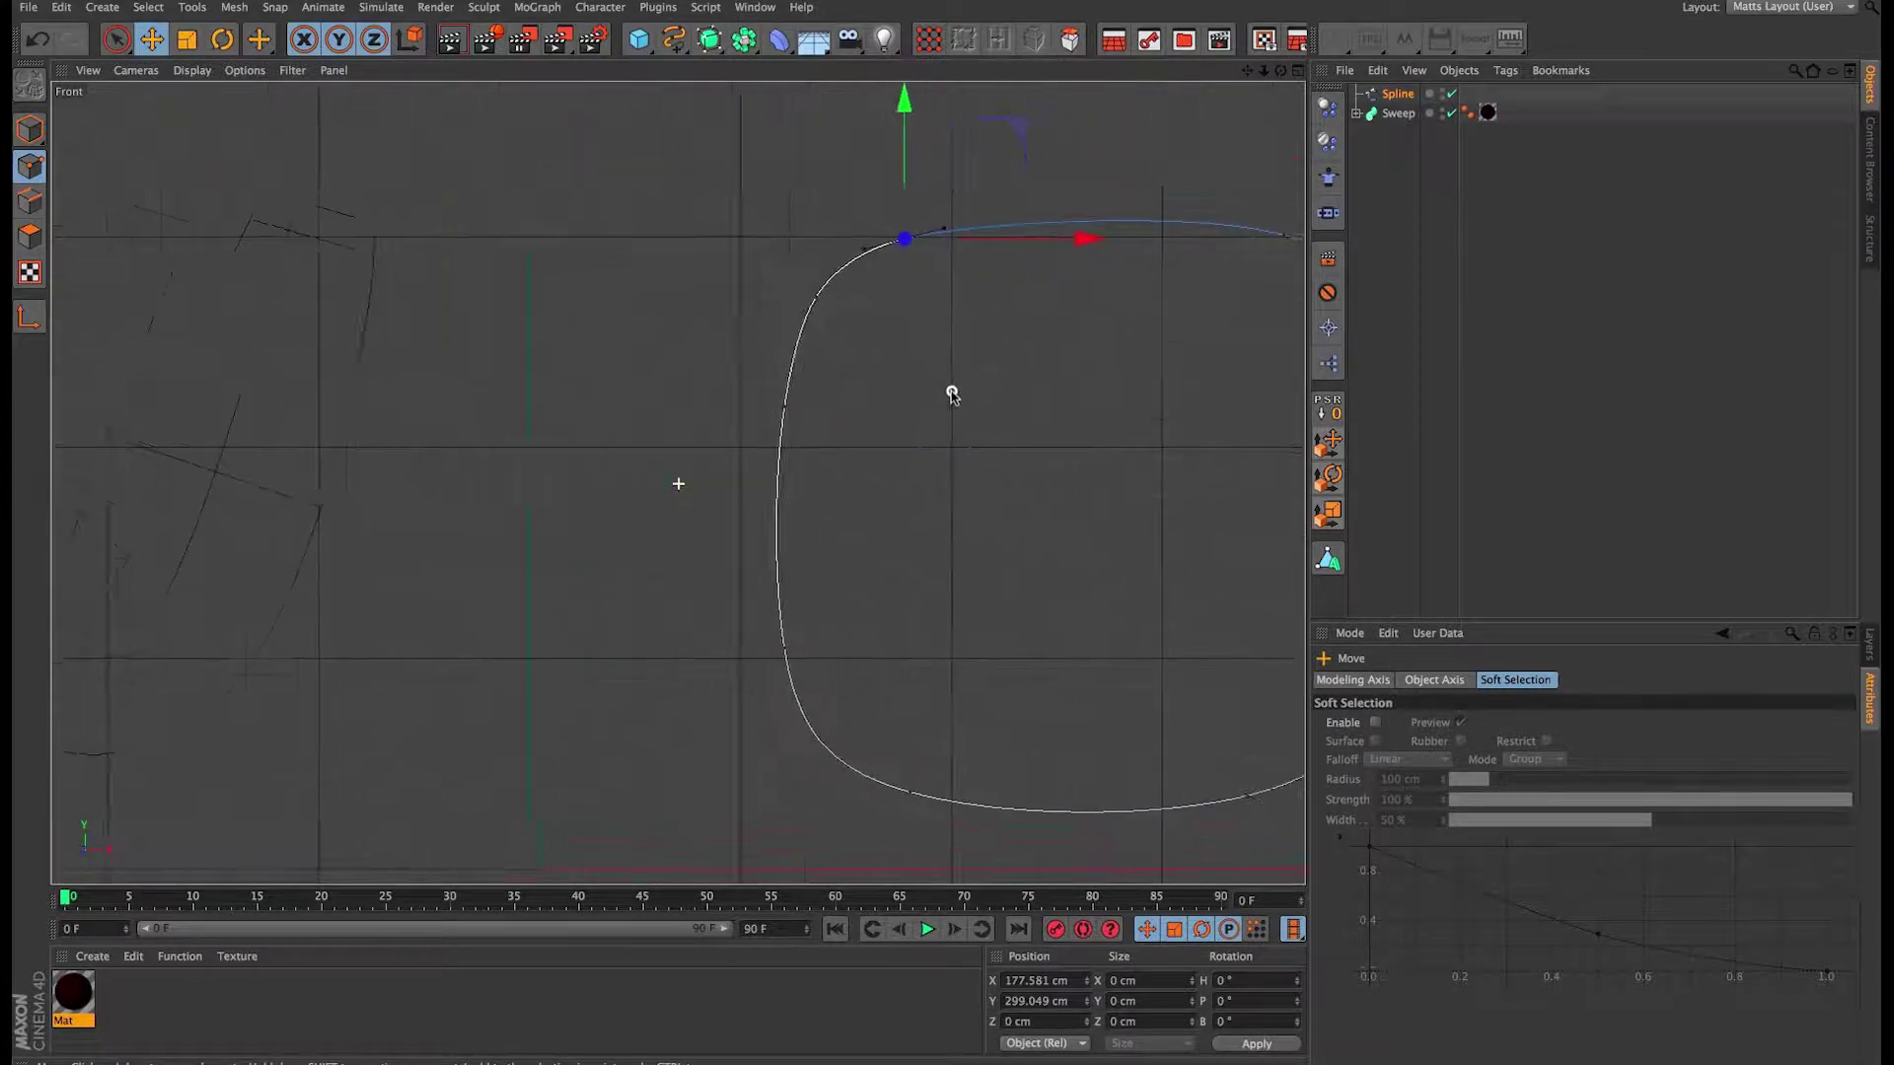
Step: Nudge the upper-left corner point inwards to about X 138, Y 271 cm
scroll(837, 275, up, 5)
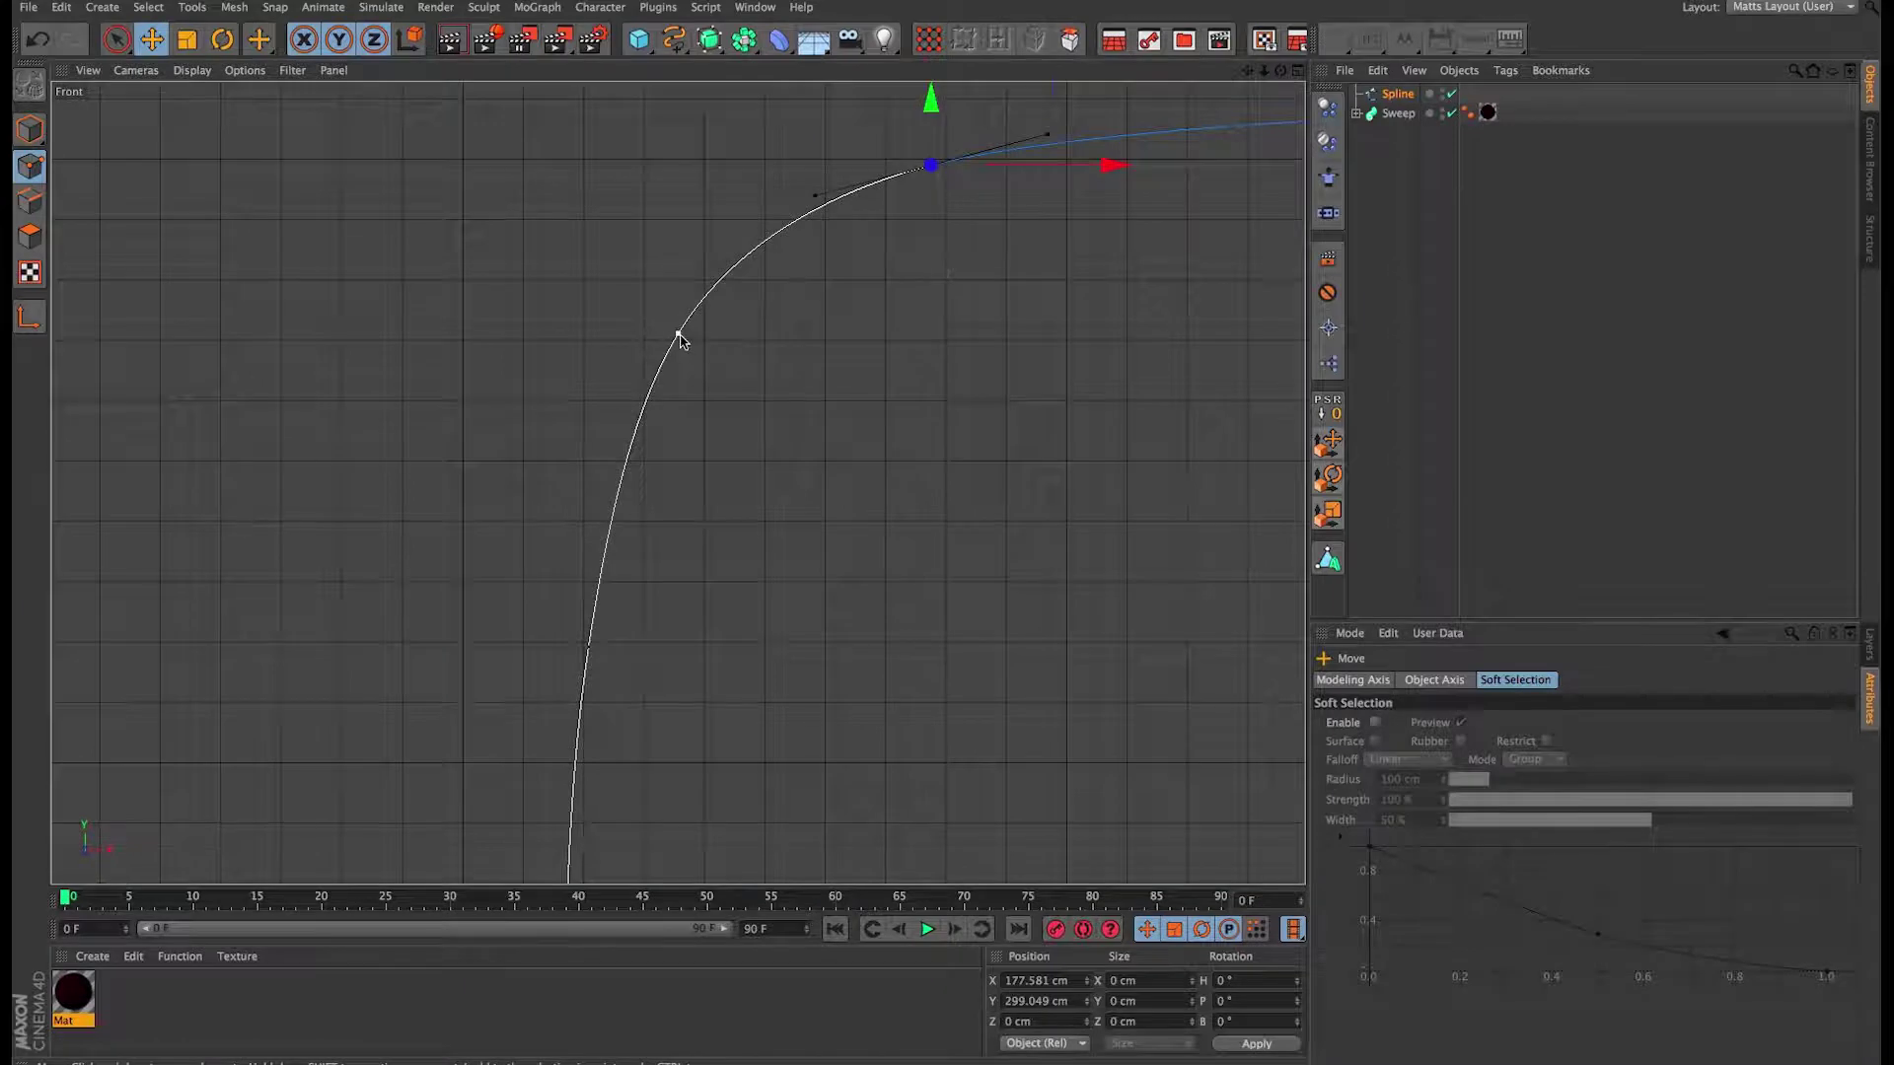
click(678, 335)
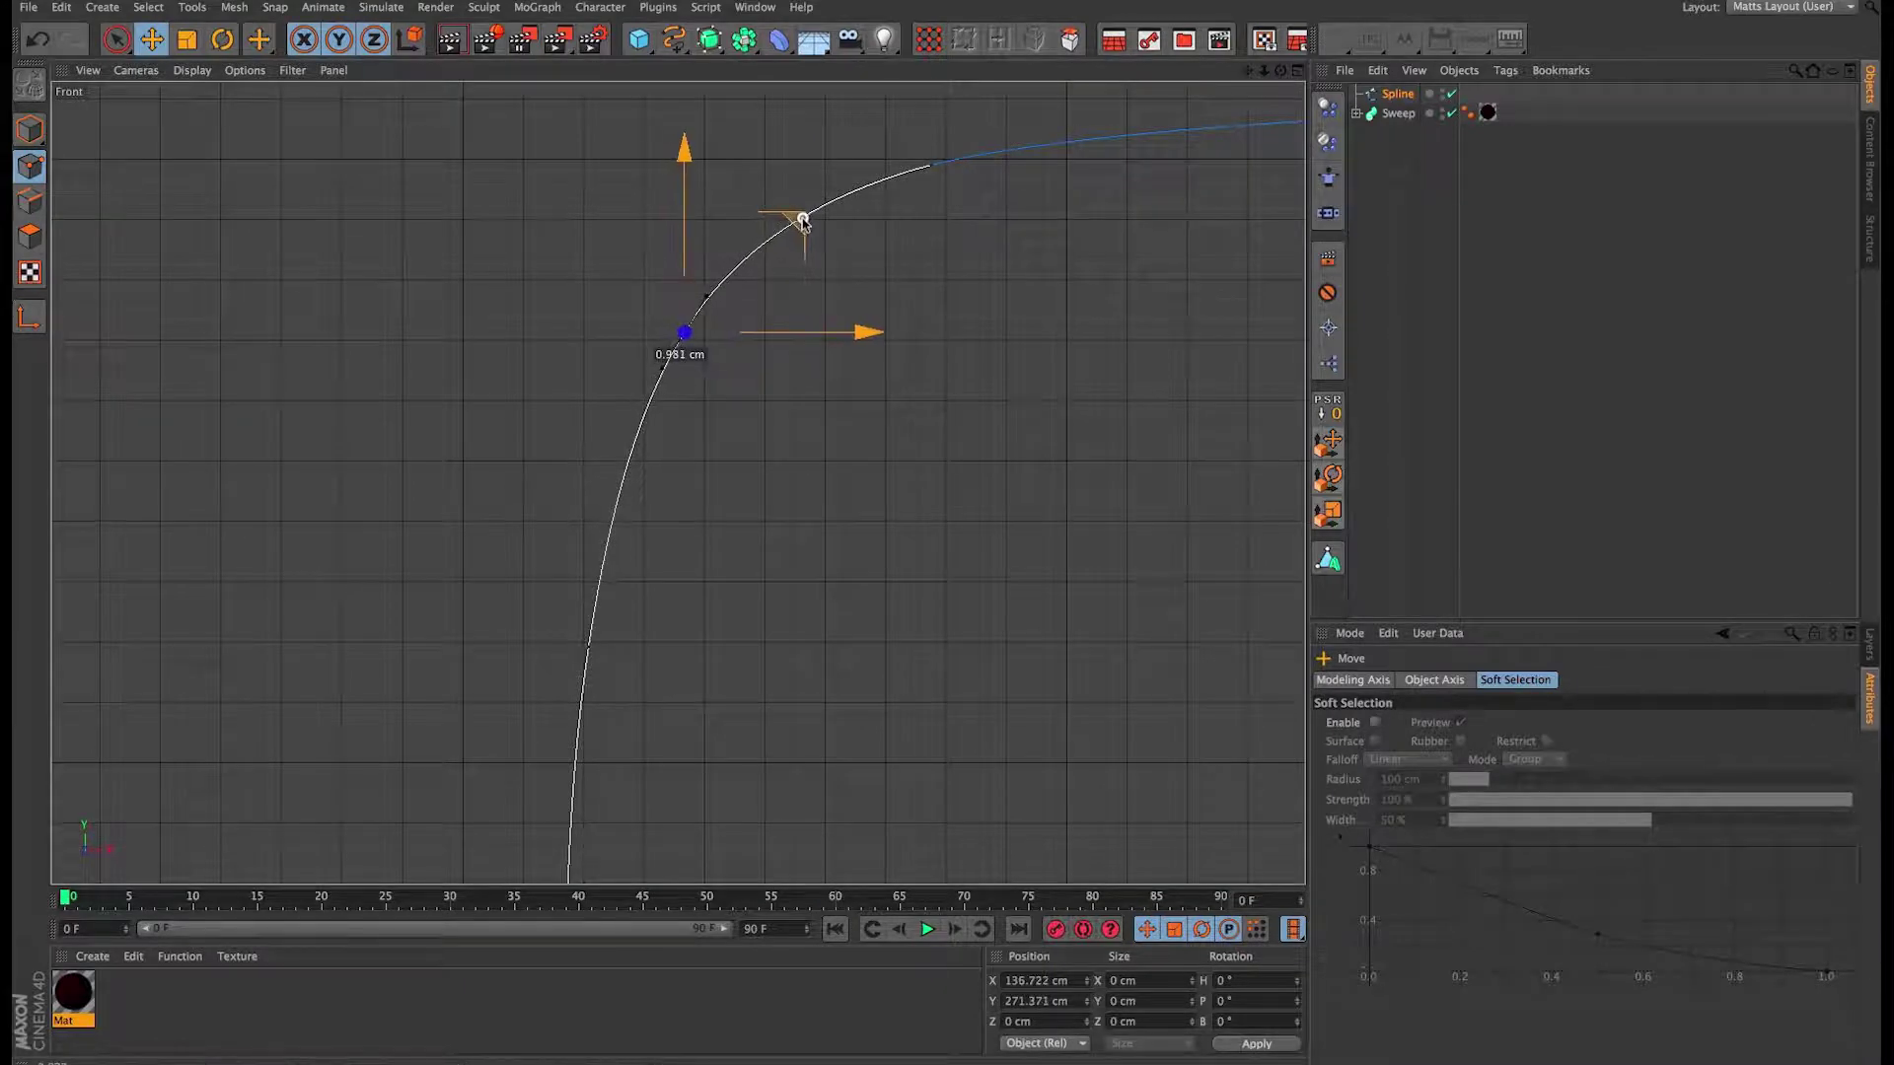
drag(802, 219, 807, 219)
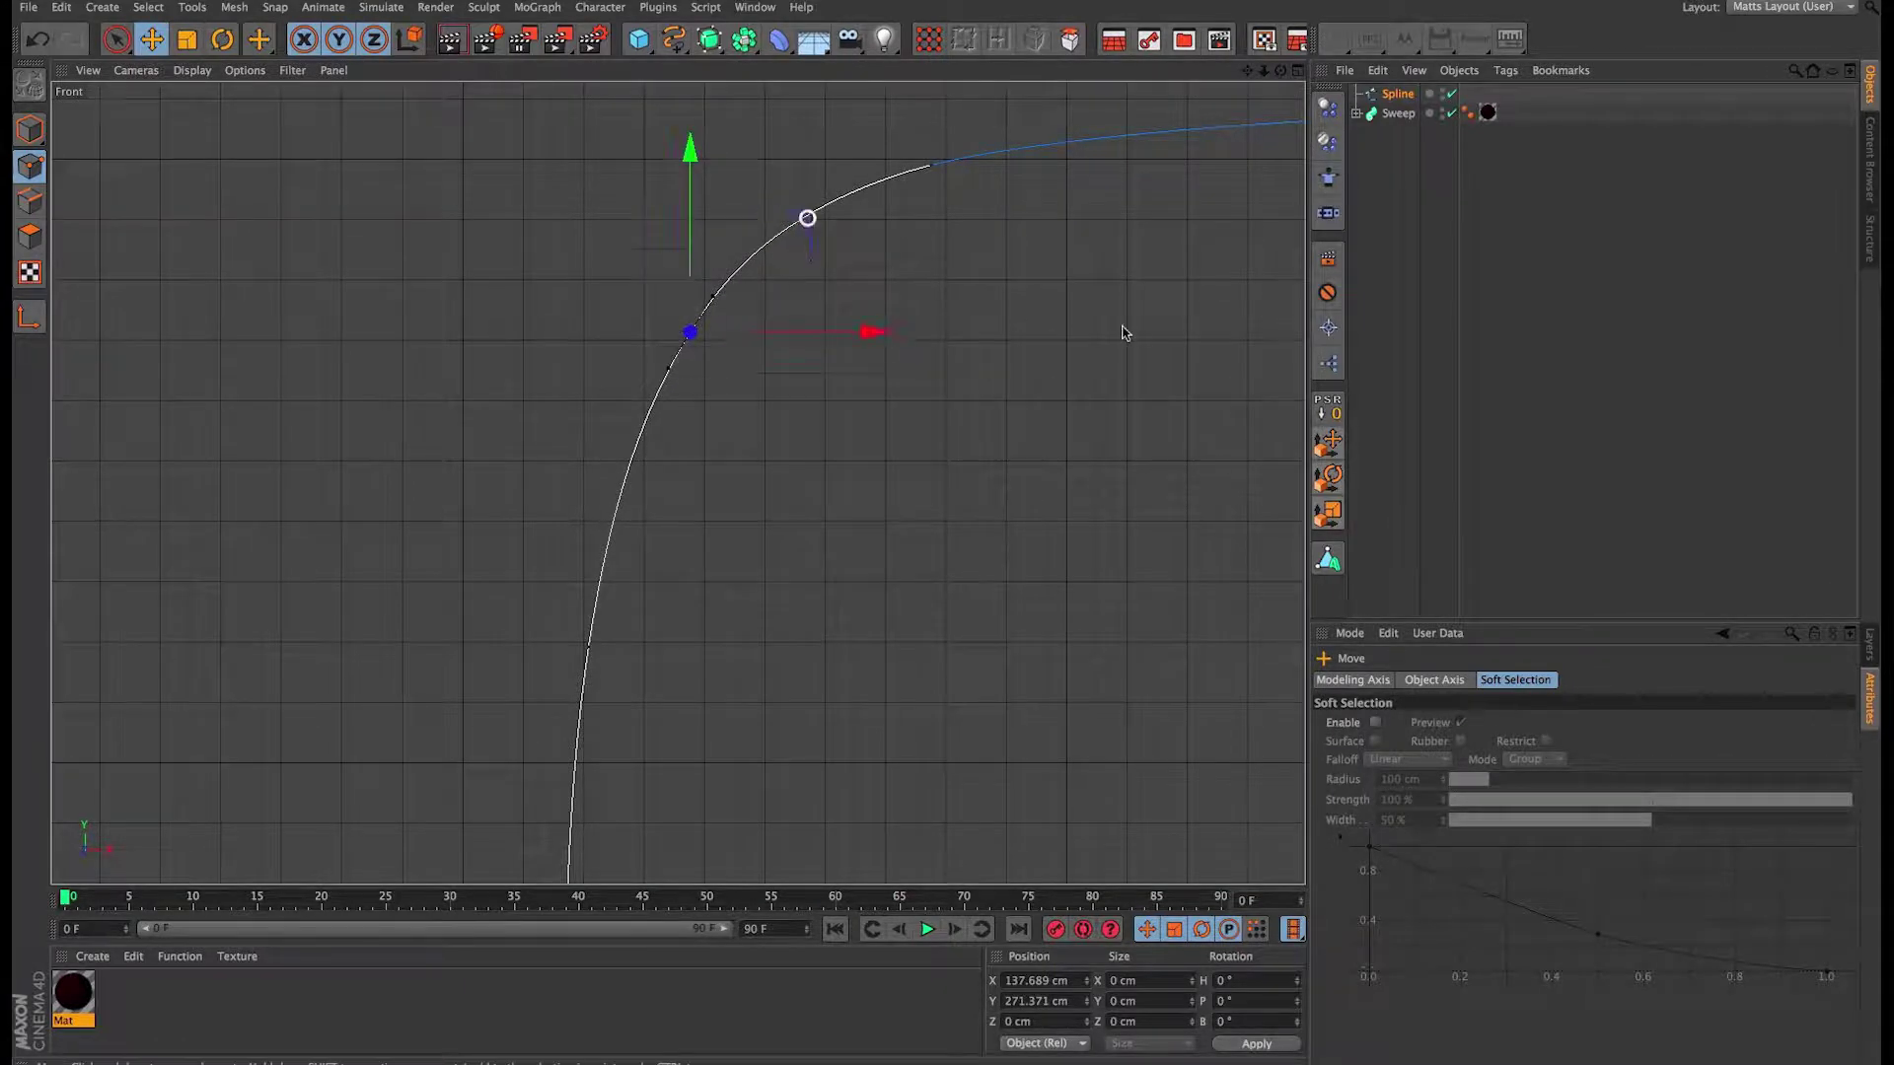
Step: Make the selected upper-left corner point the first point of the spline
scroll(1125, 329, down, 6)
alt+middle_drag(657, 353, 886, 440)
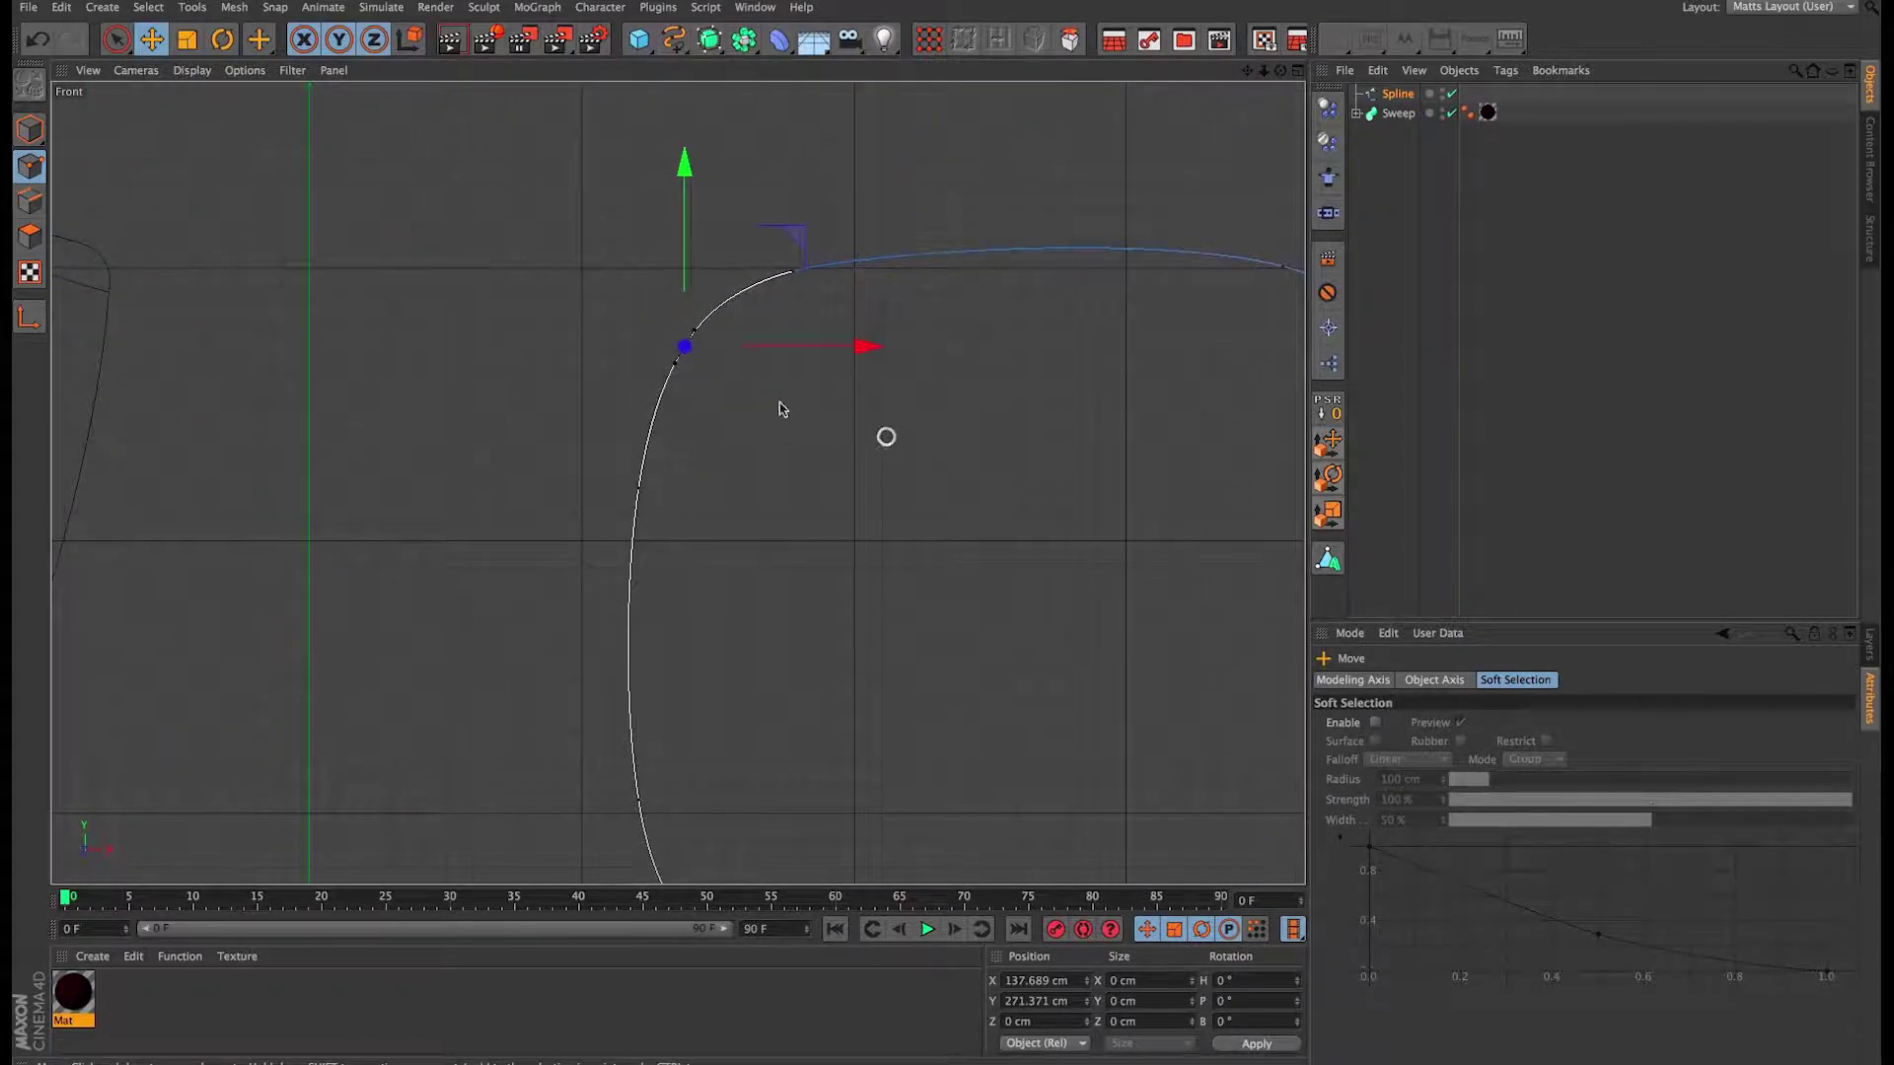
scroll(684, 355, up, 3)
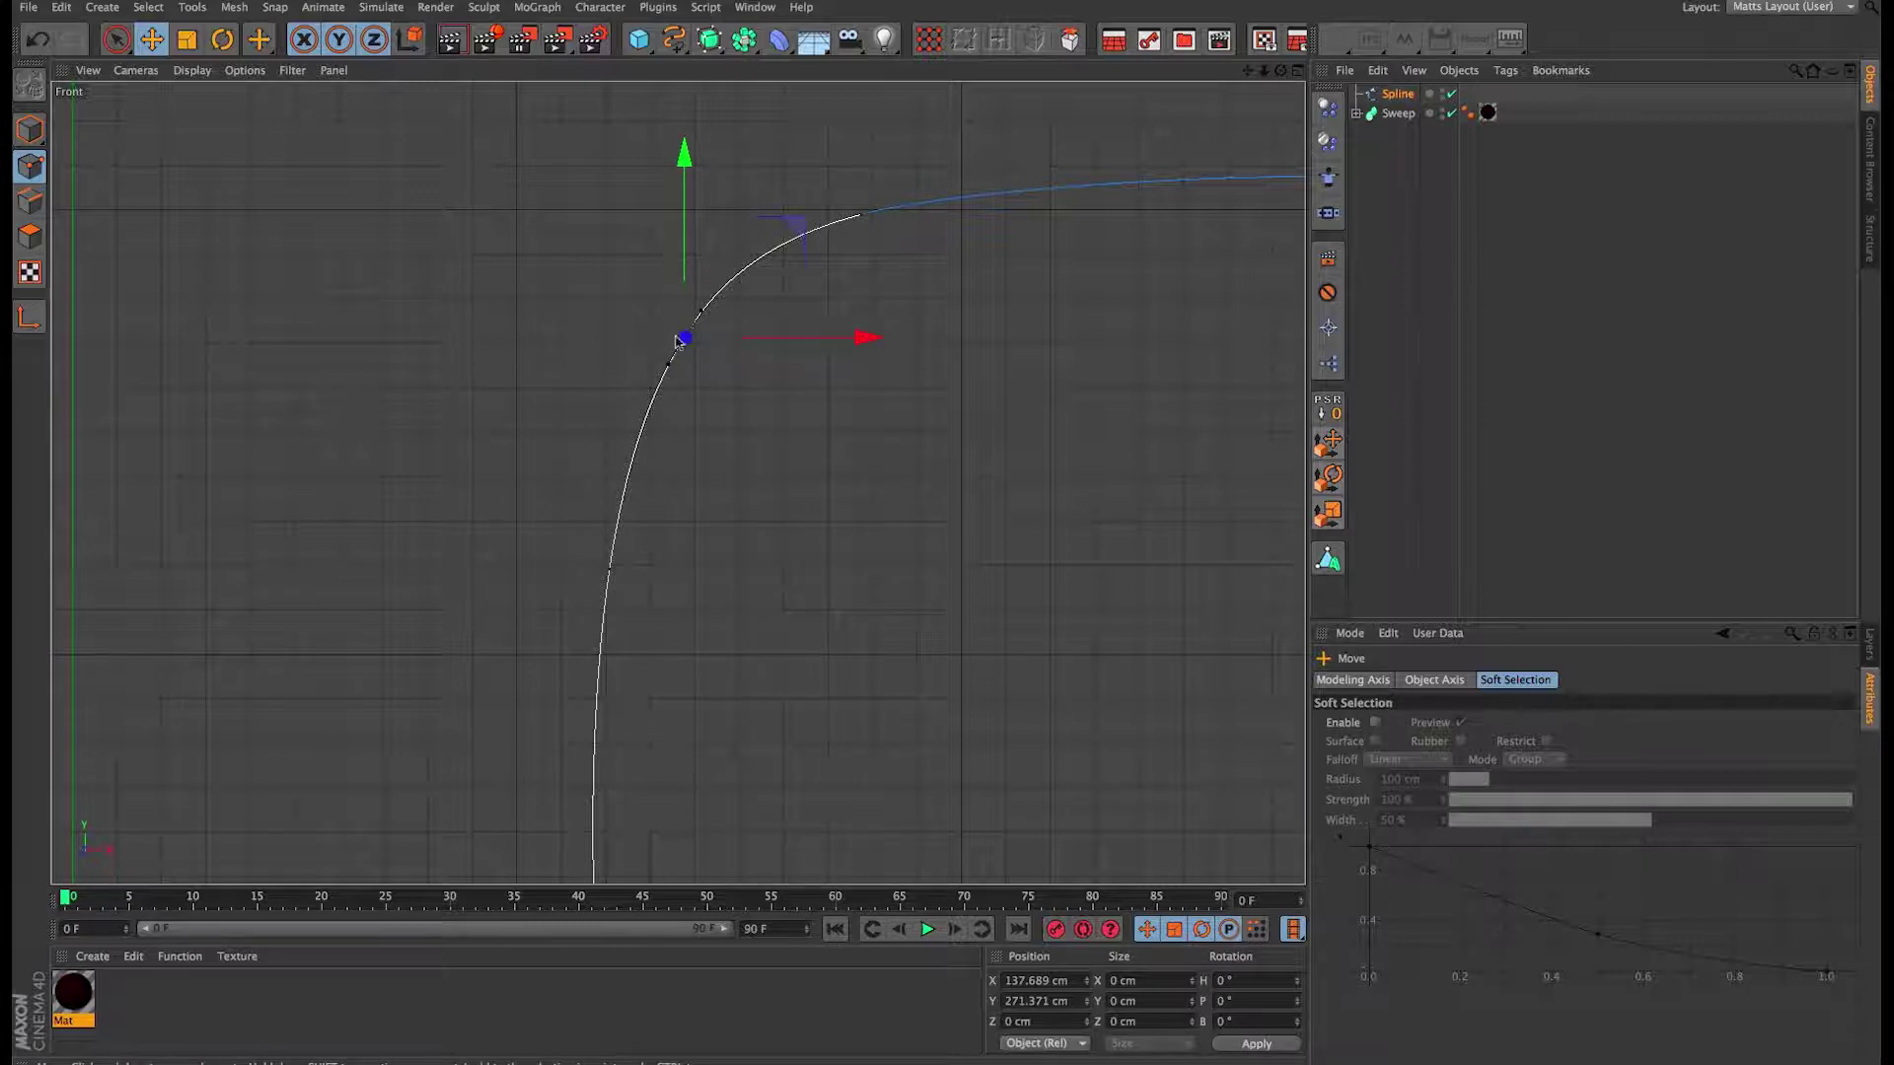
right_click(682, 338)
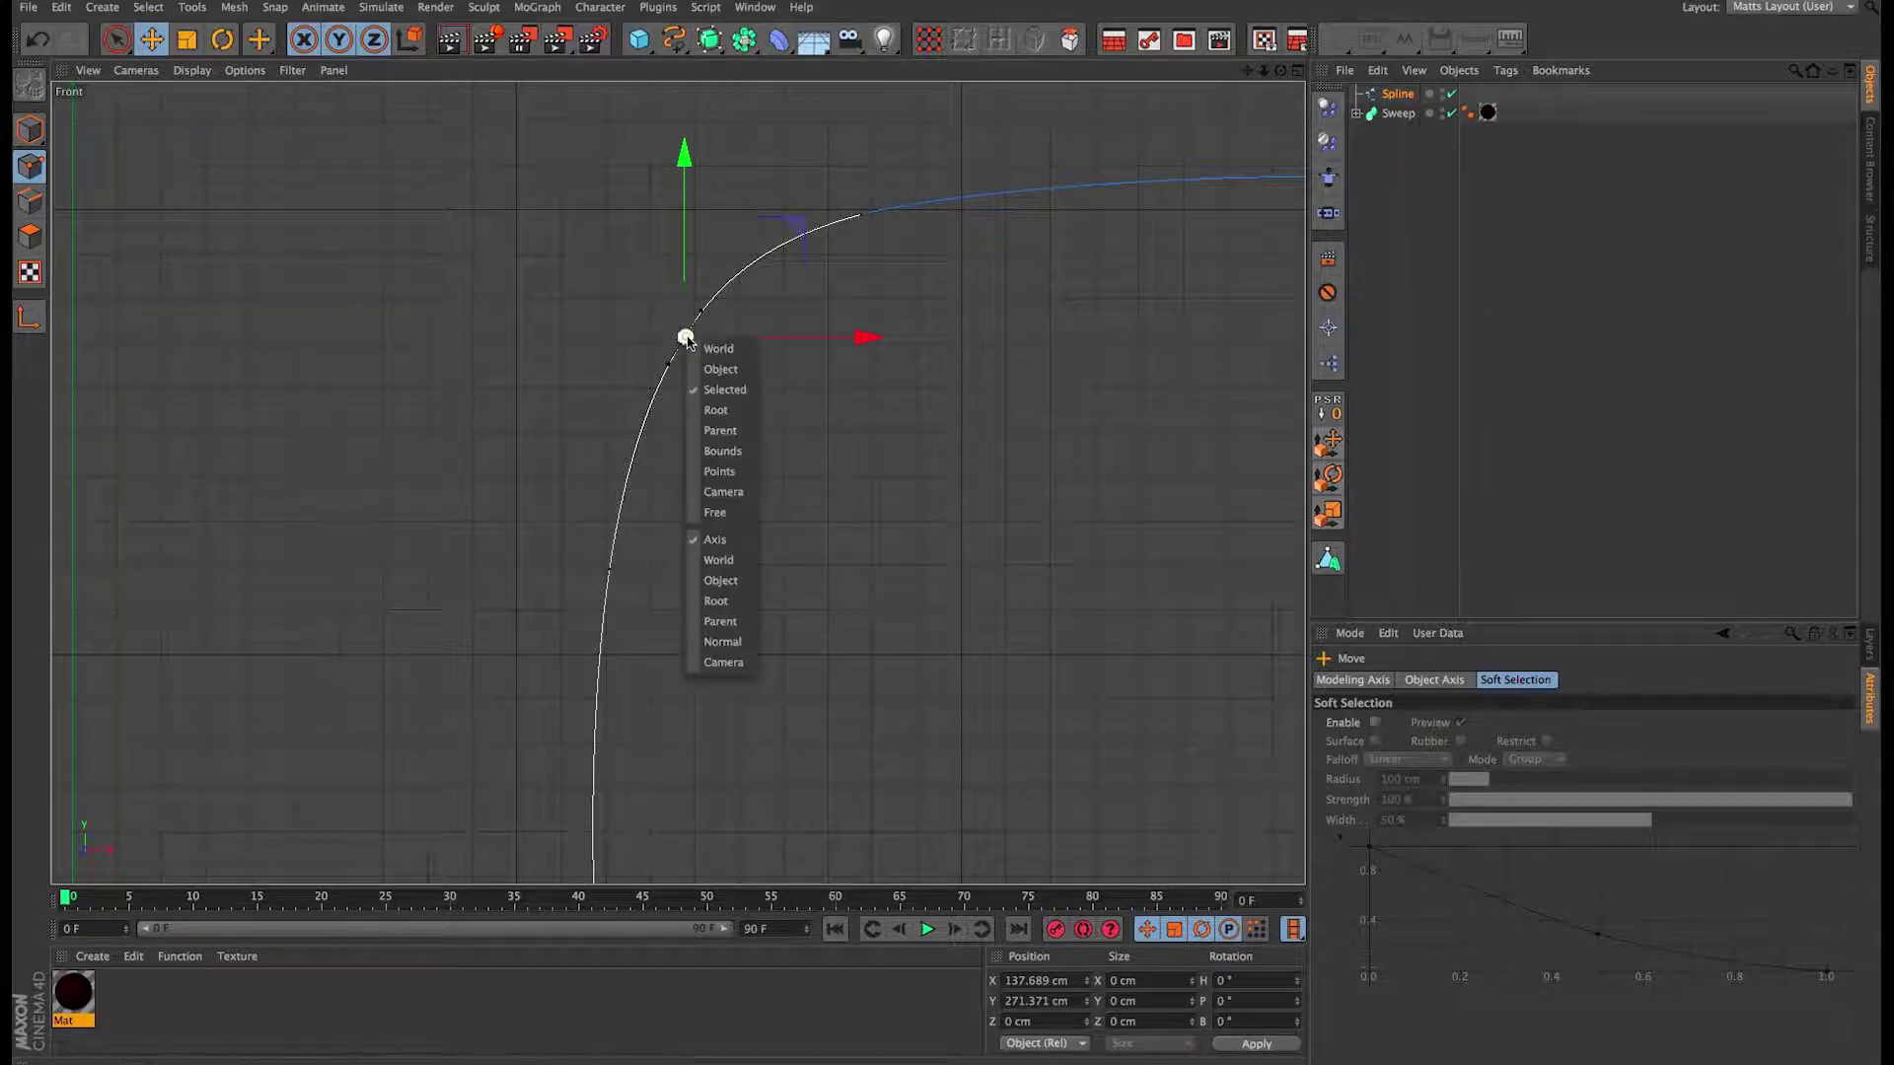
click(908, 394)
right_click(723, 381)
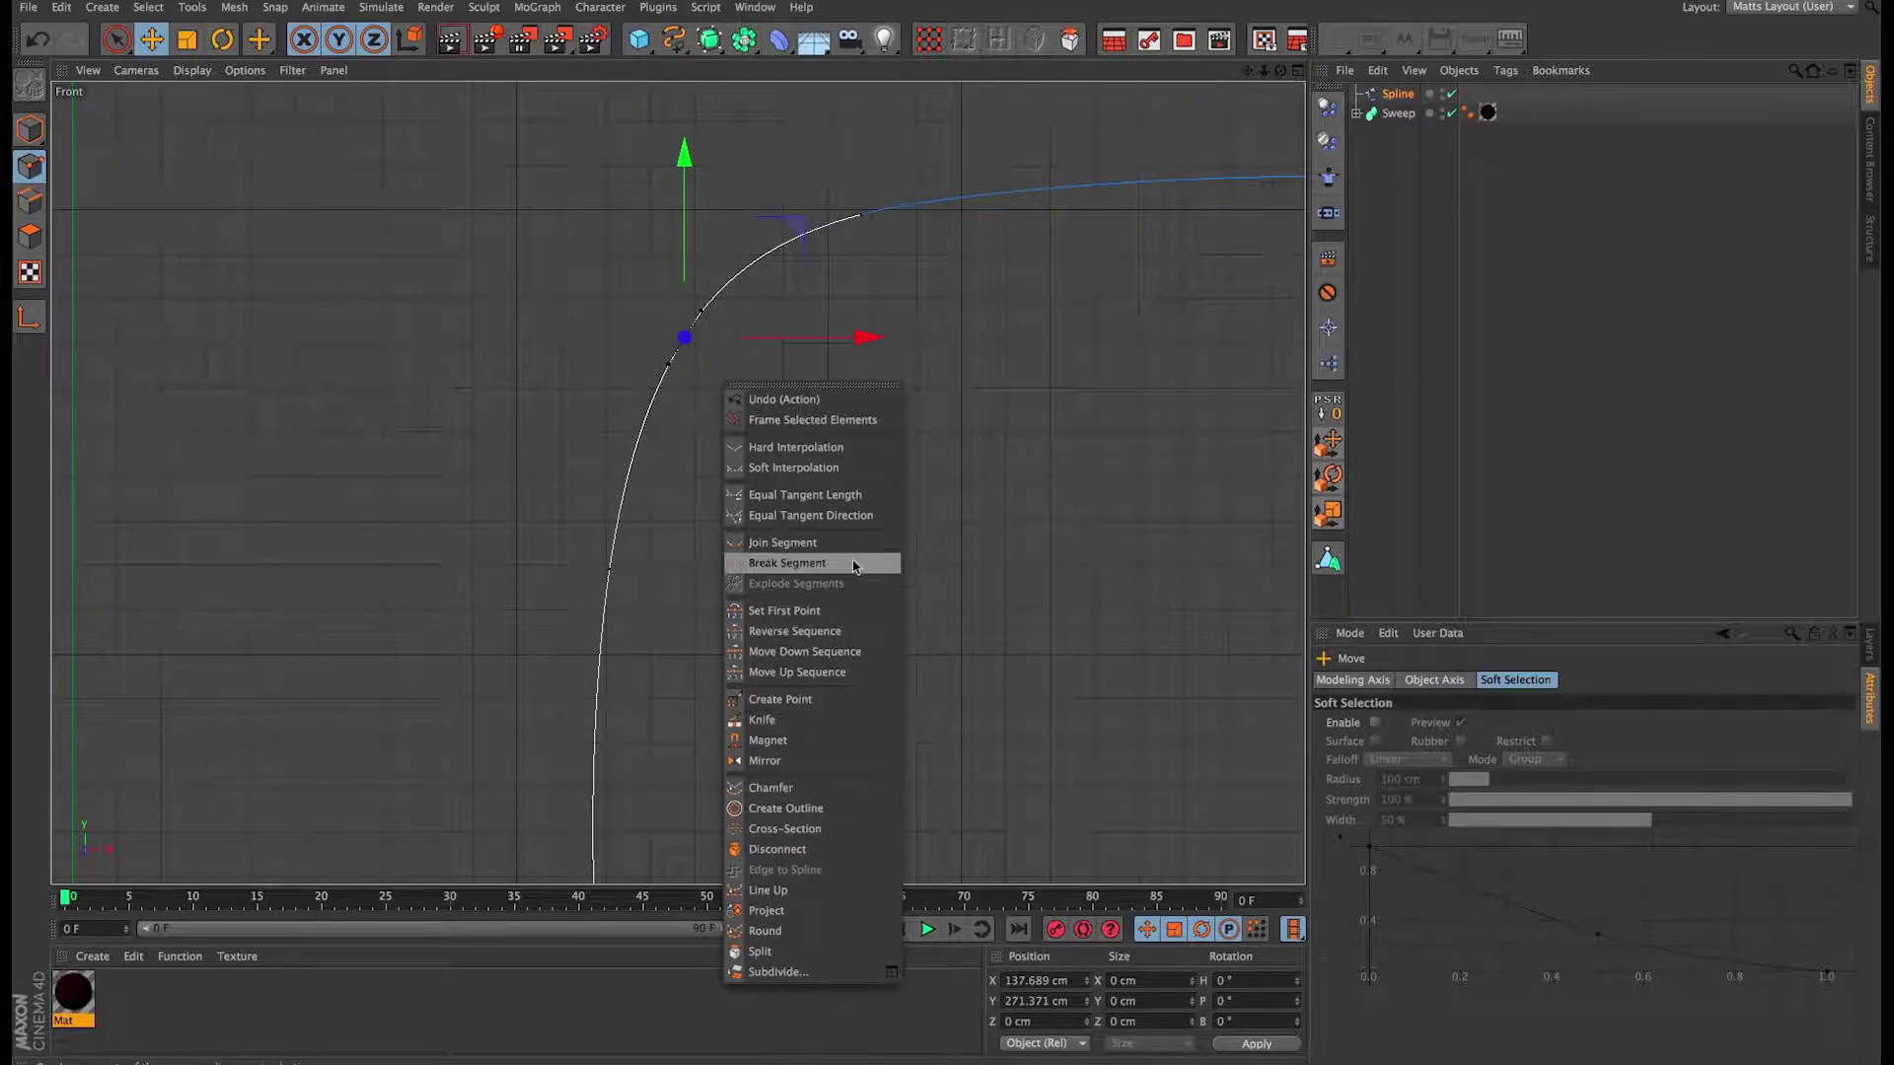
click(802, 613)
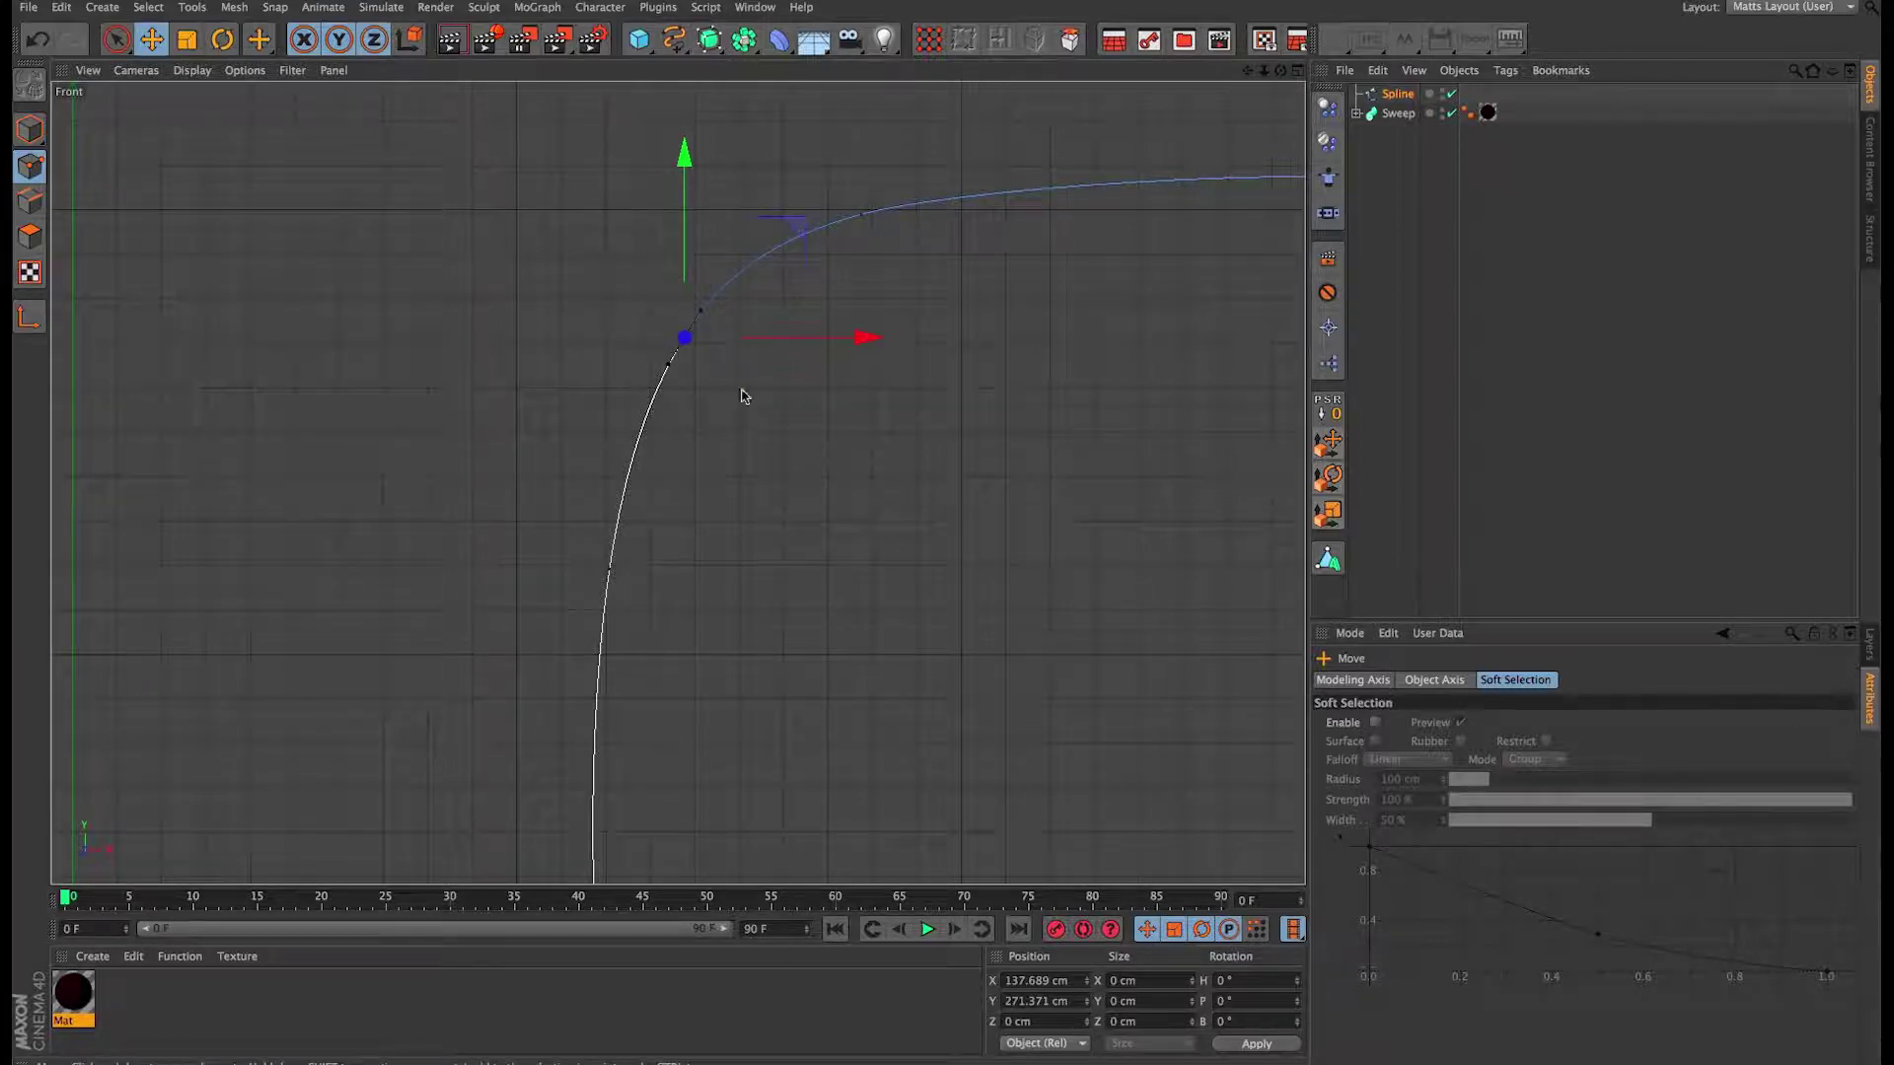
Step: Create a Sweep NURBS for the O from its rounded spline and a copy of the W tube's circle profile
scroll(900, 507, down, 6)
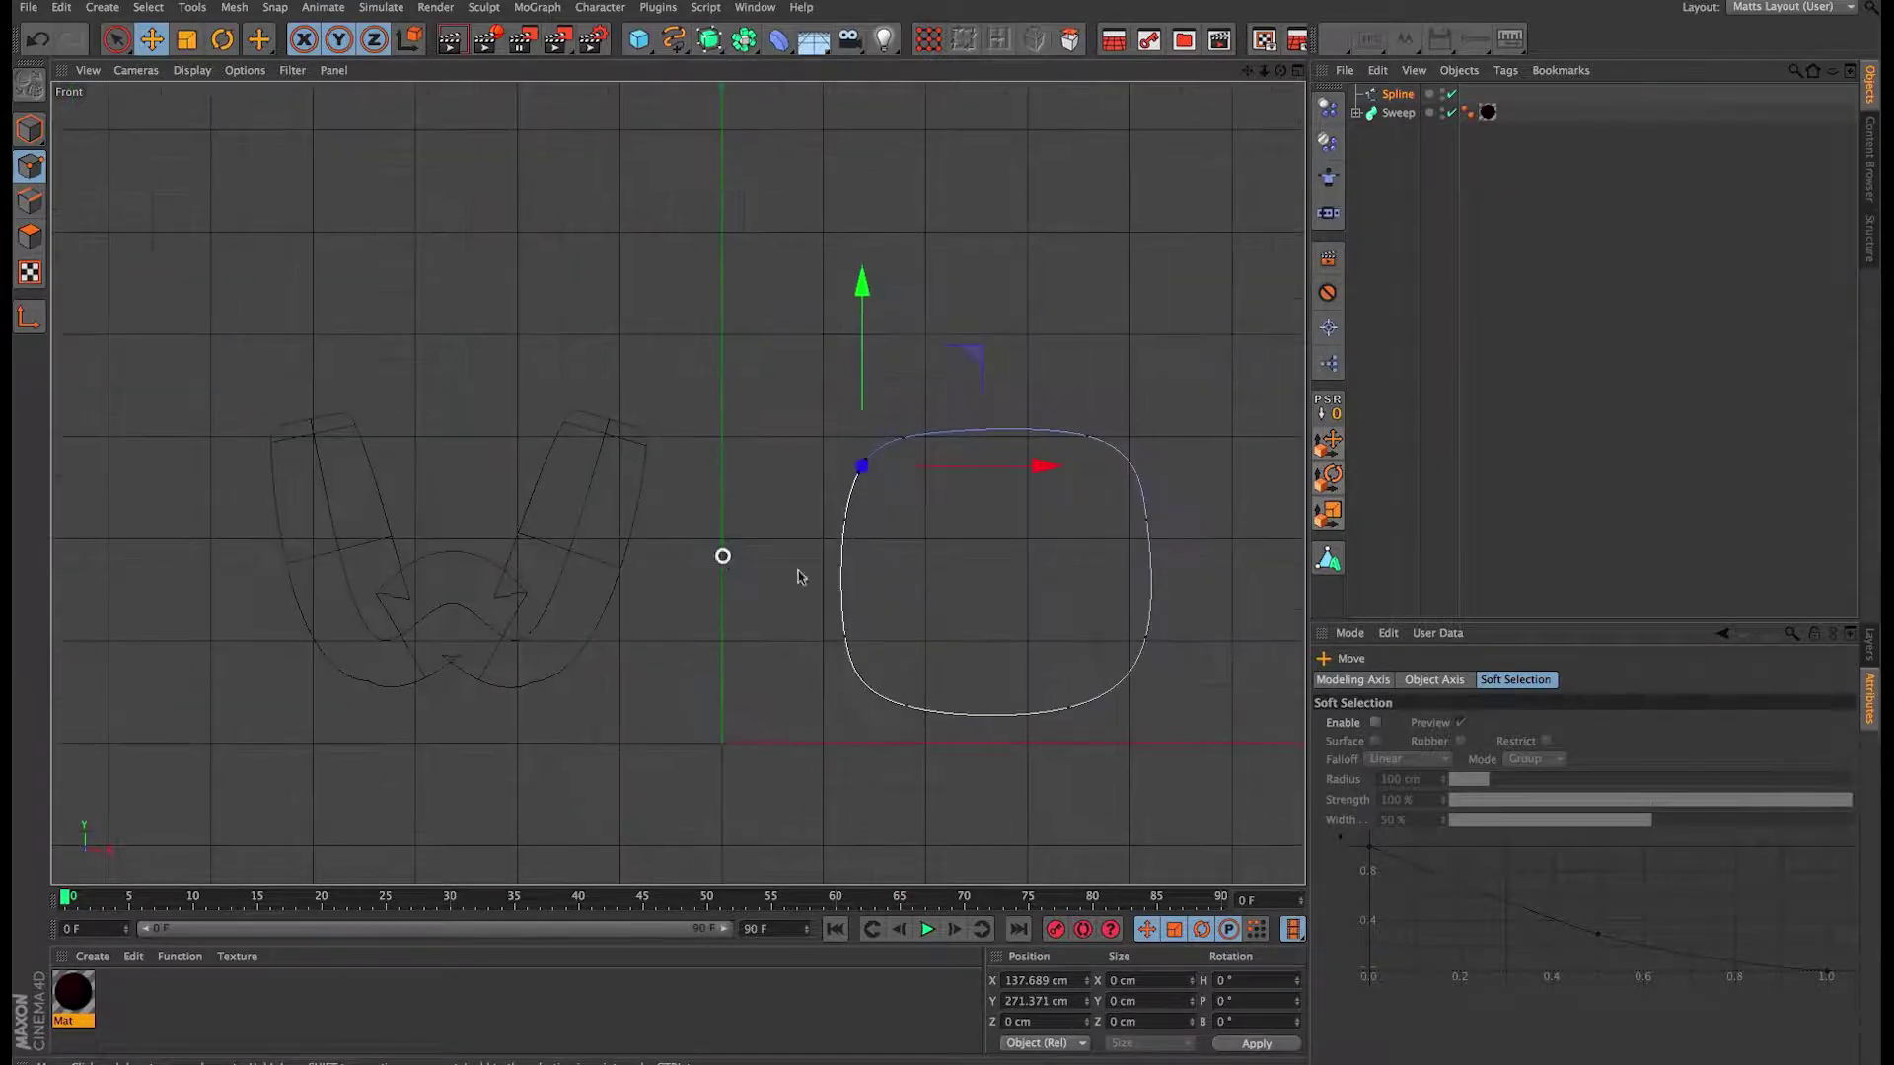
click(1410, 169)
click(709, 39)
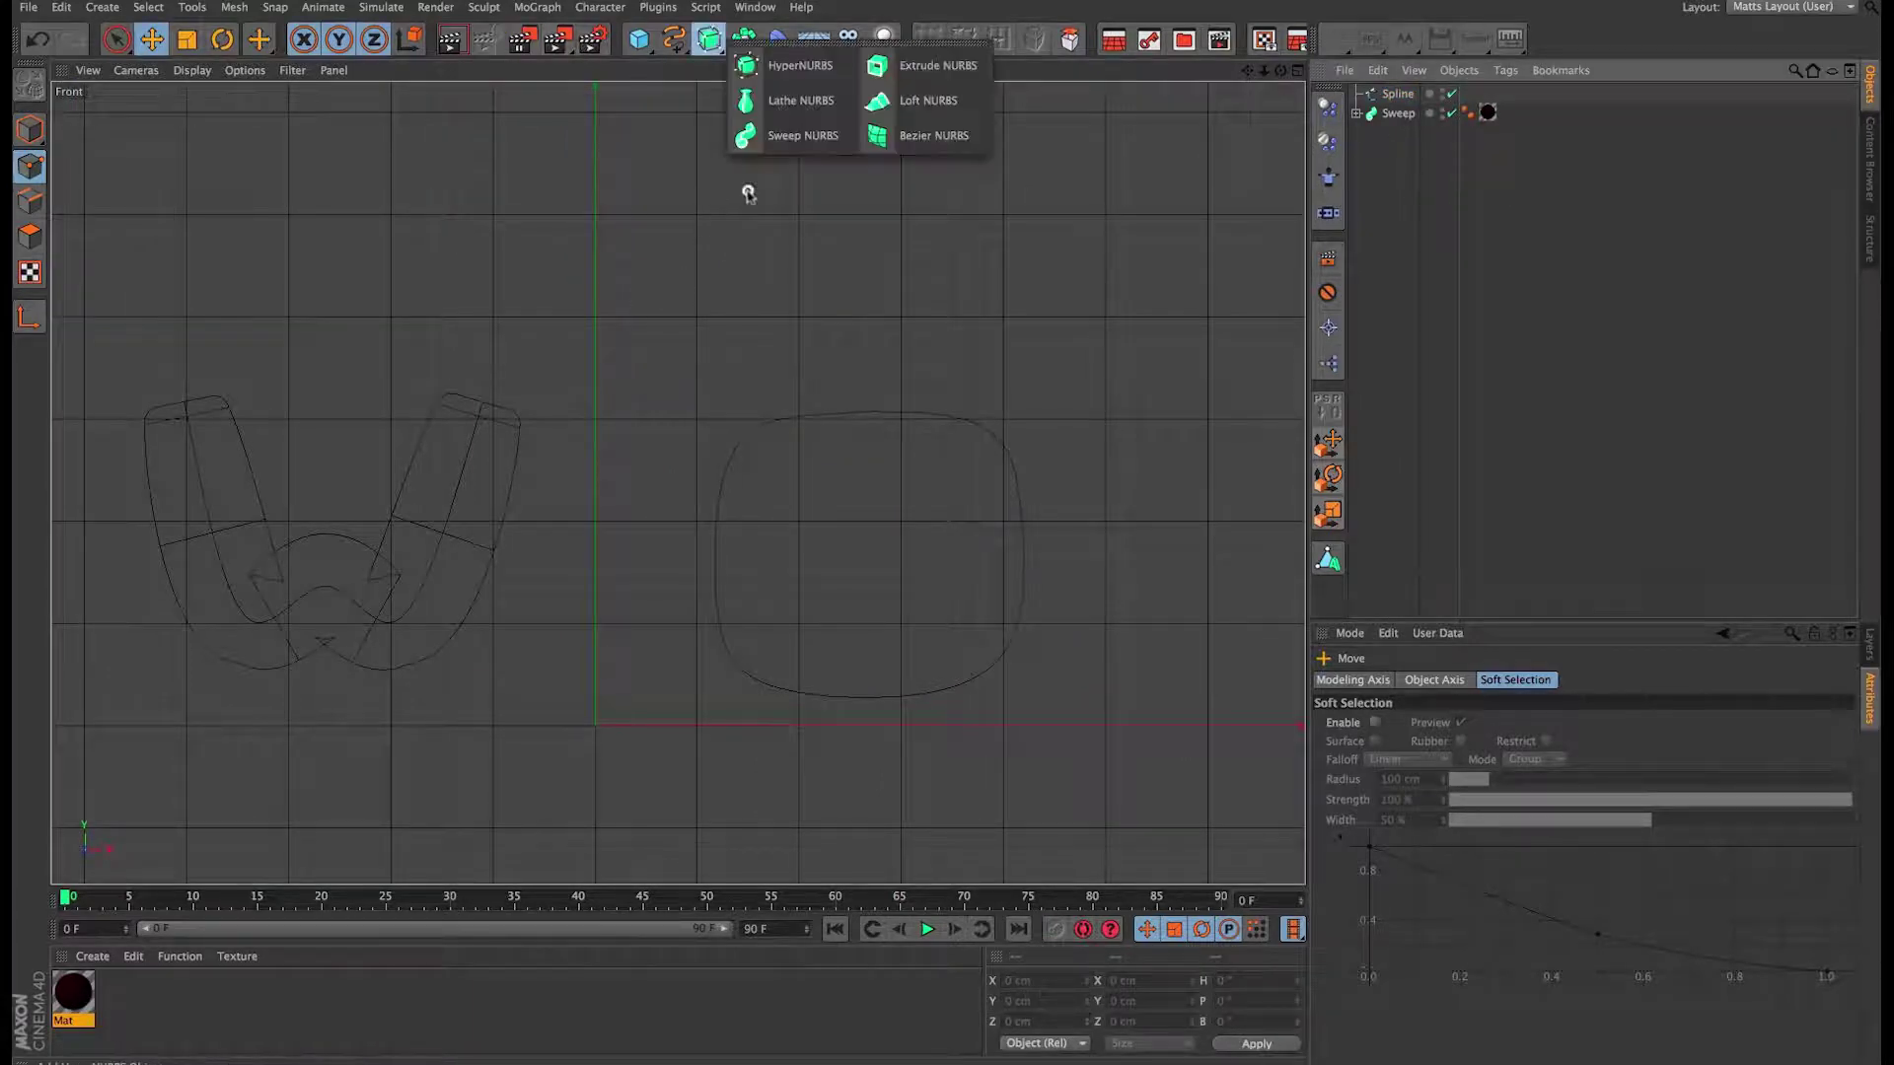
click(789, 136)
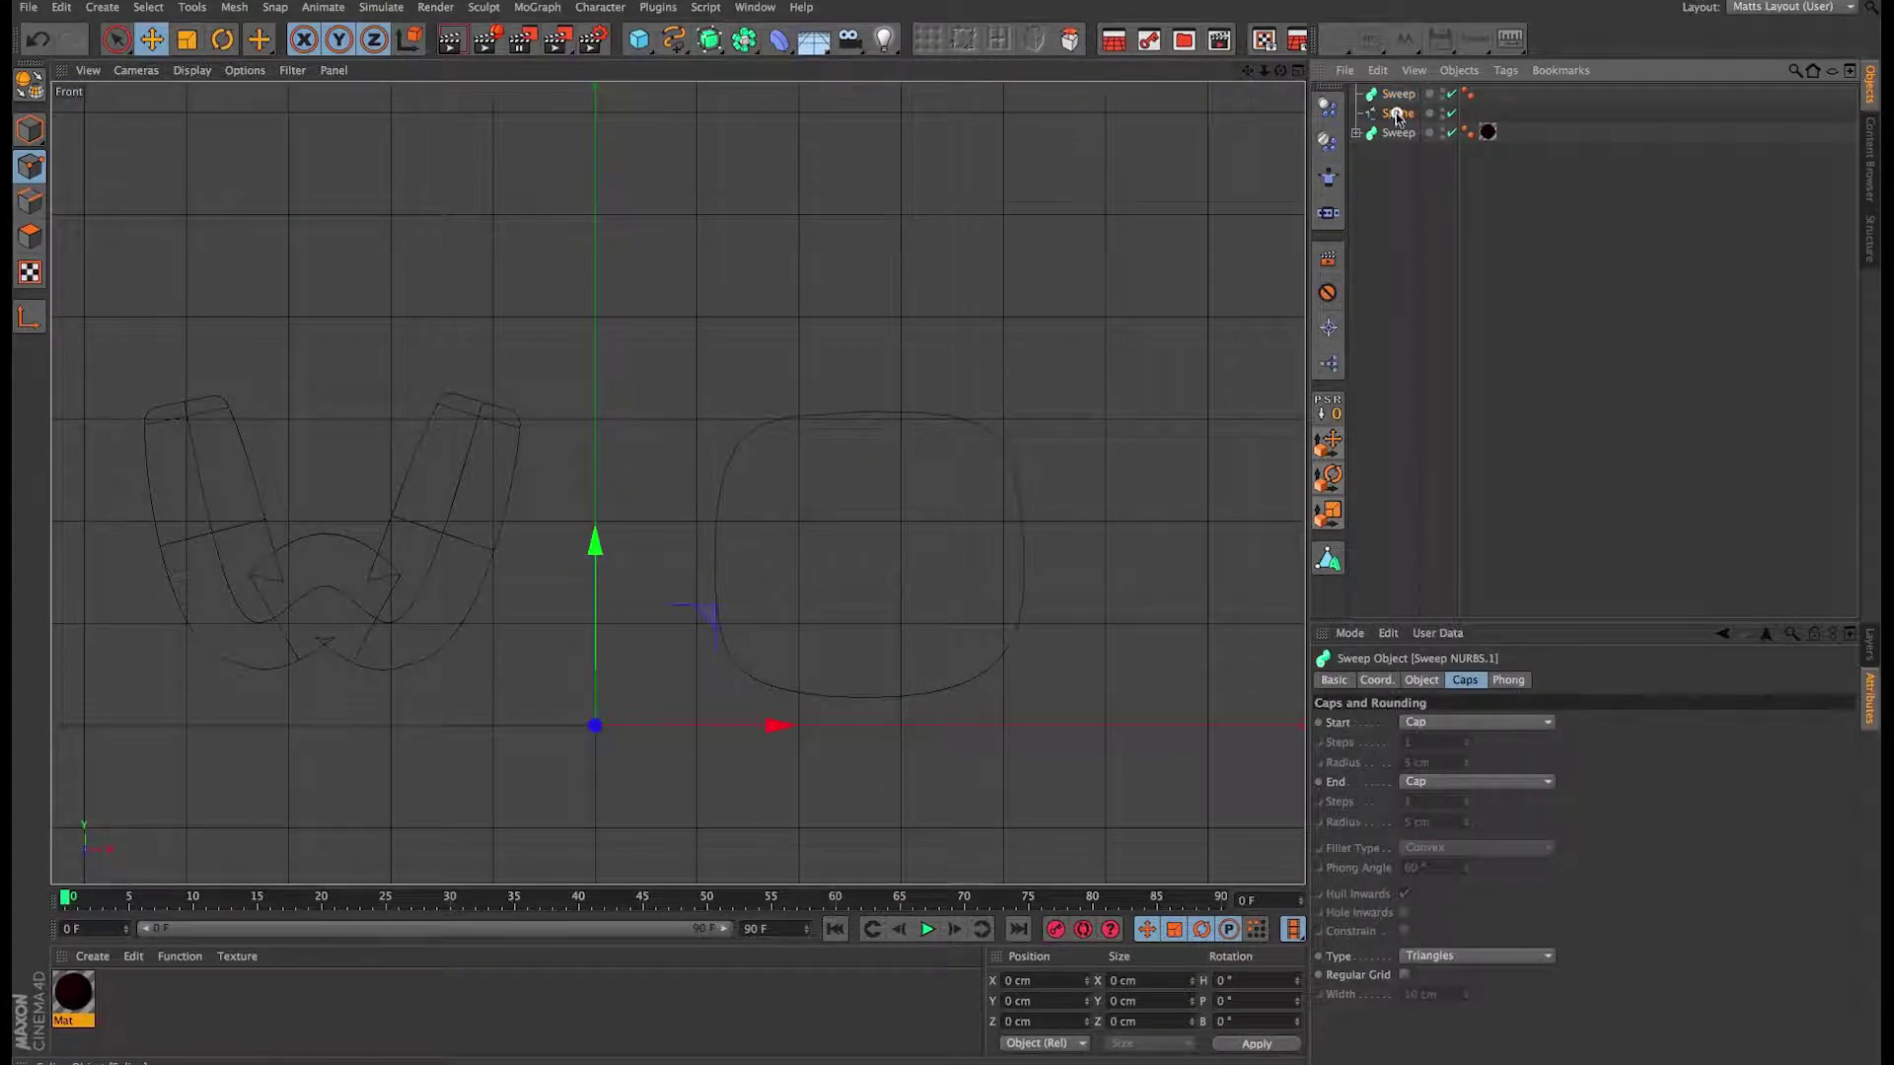
mouse_move(1396, 114)
mouse_down()
mouse_move(1399, 94)
mouse_move(1405, 150)
mouse_move(1398, 103)
mouse_up()
click(1356, 132)
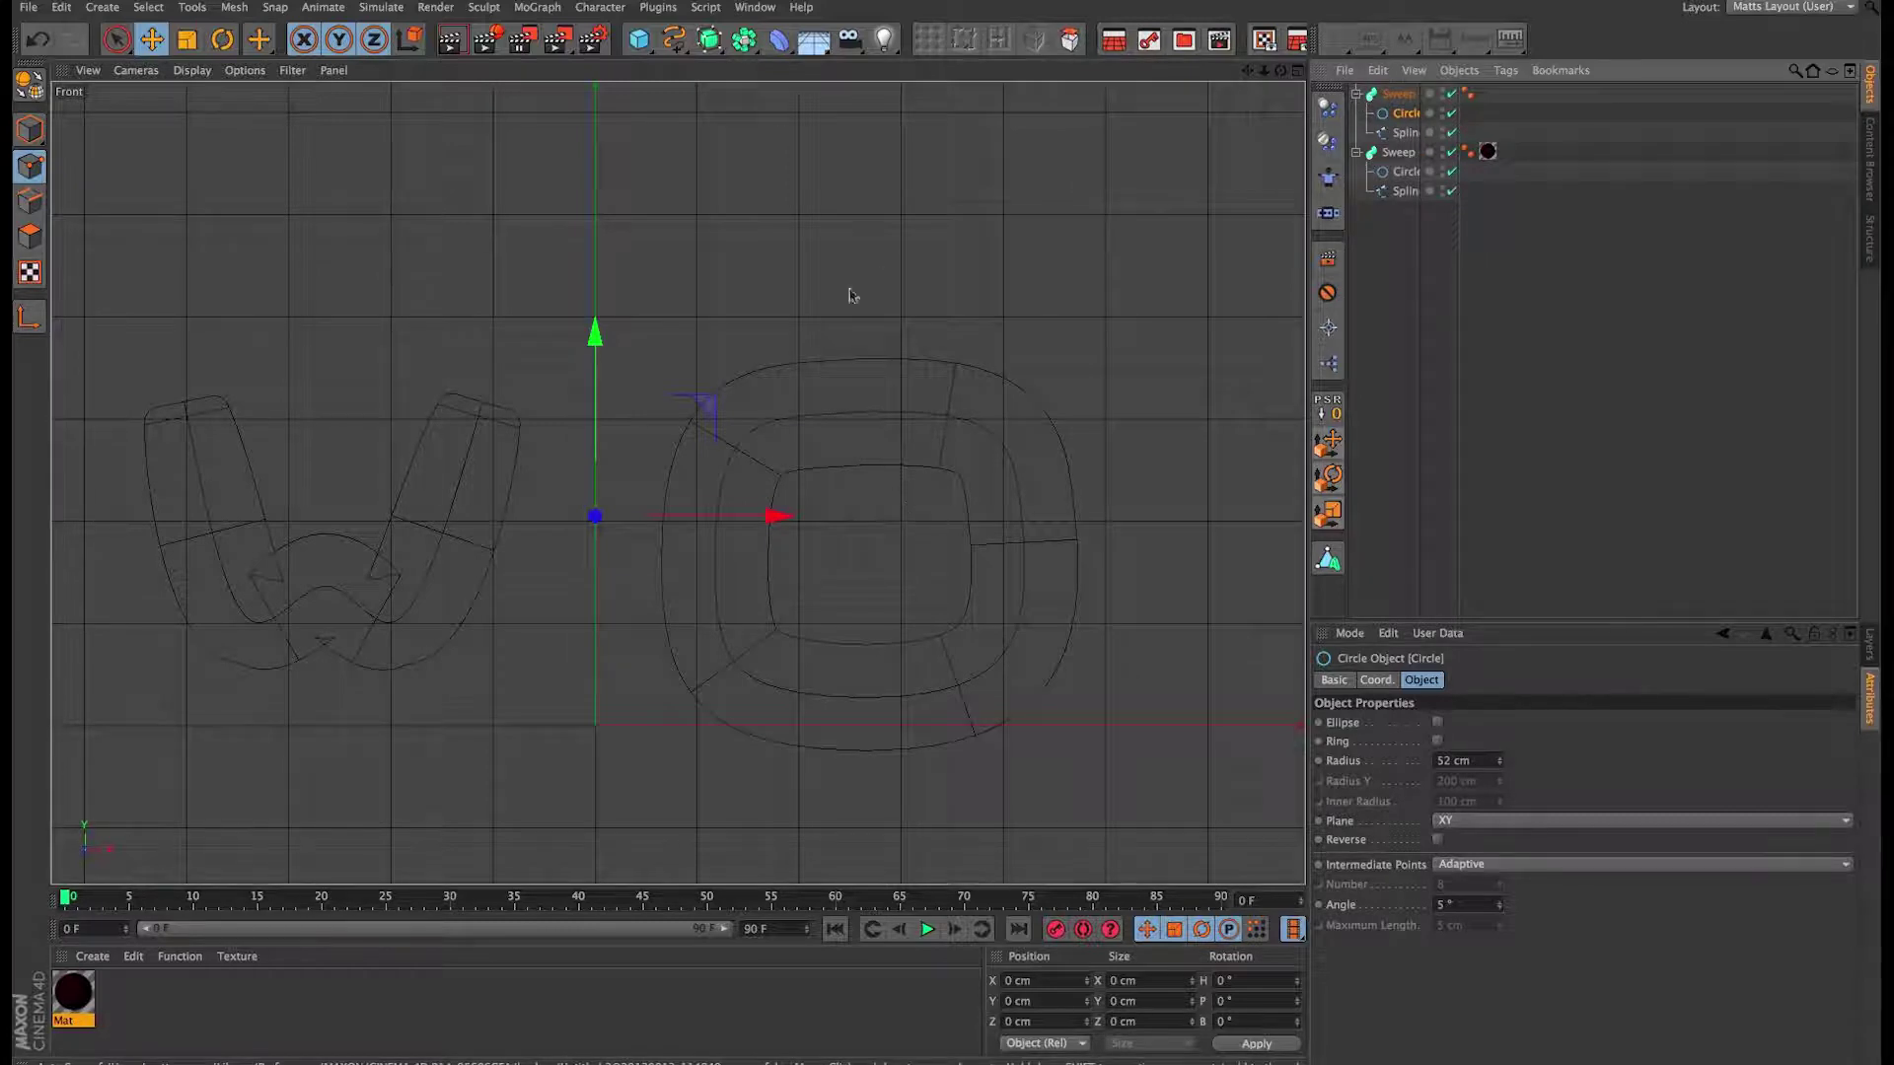
Step: Show all four views and prepare the O's path spline for scaling
click(1297, 70)
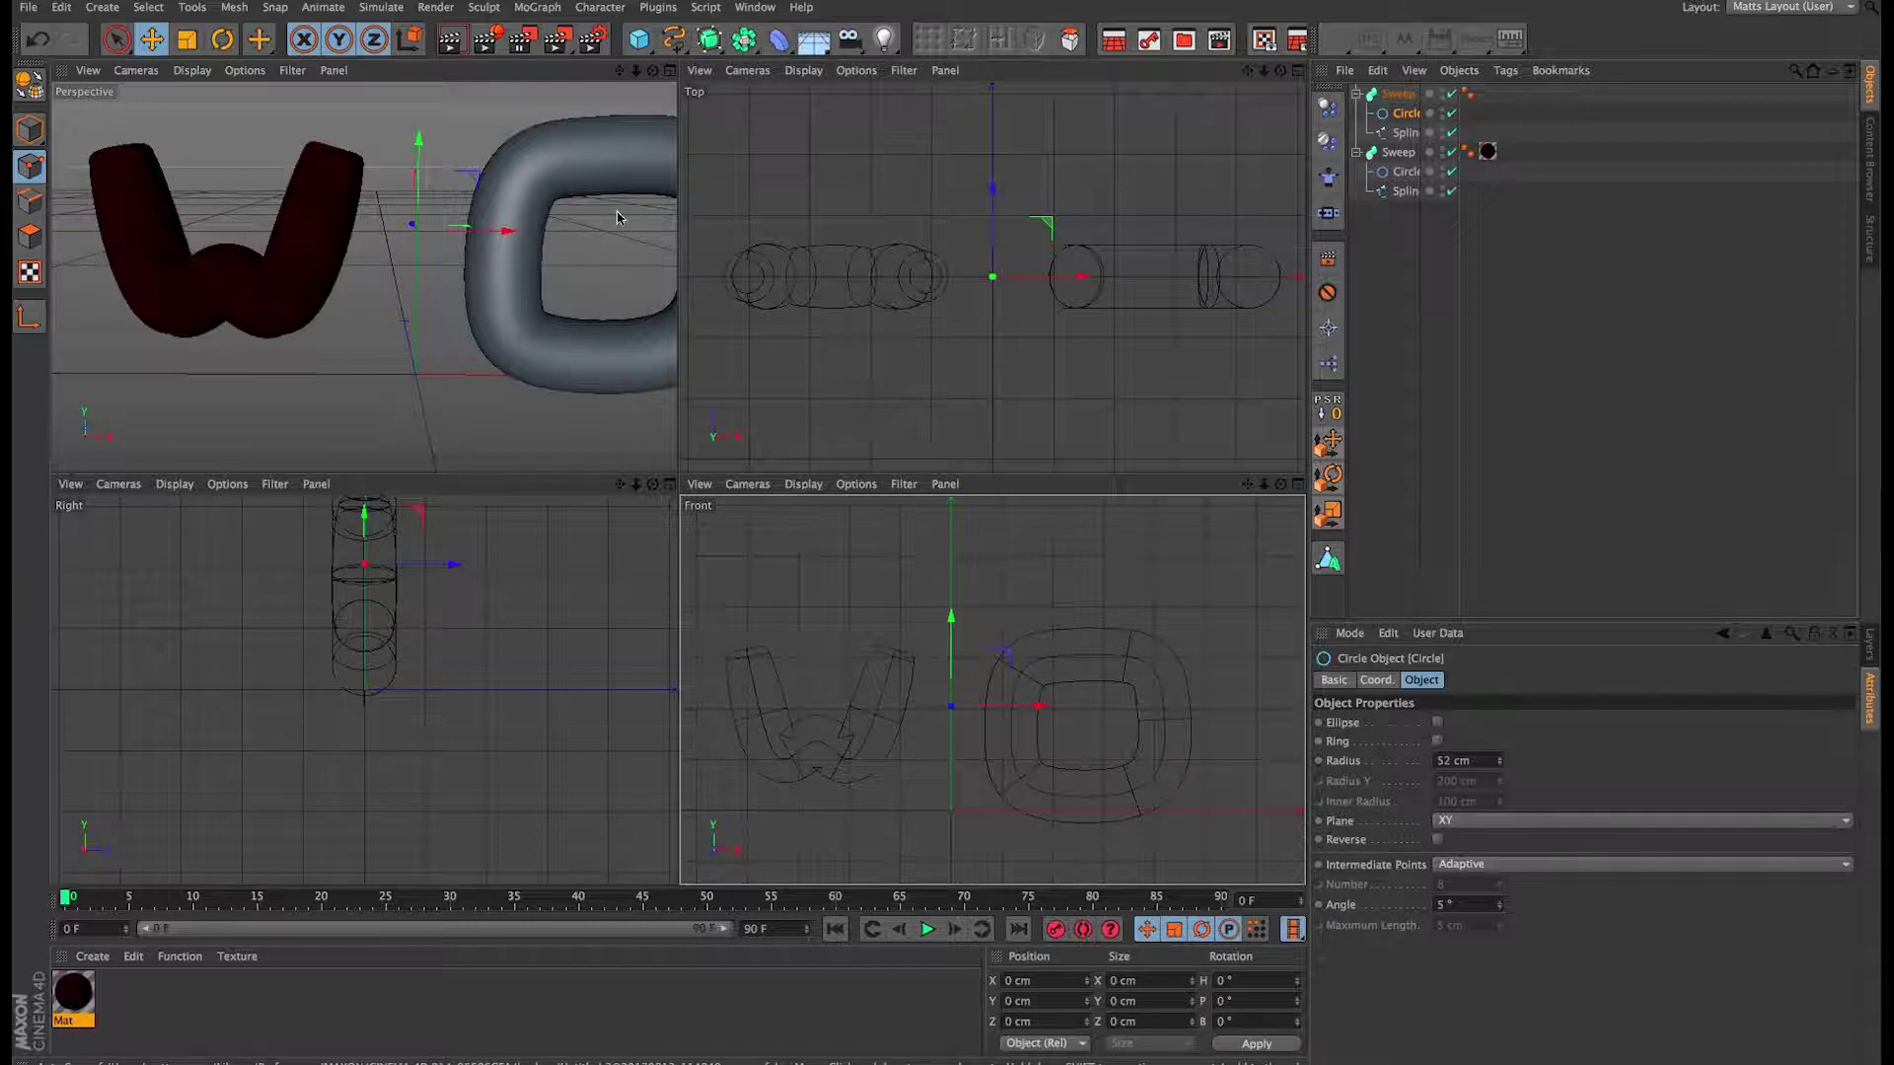
click(1396, 94)
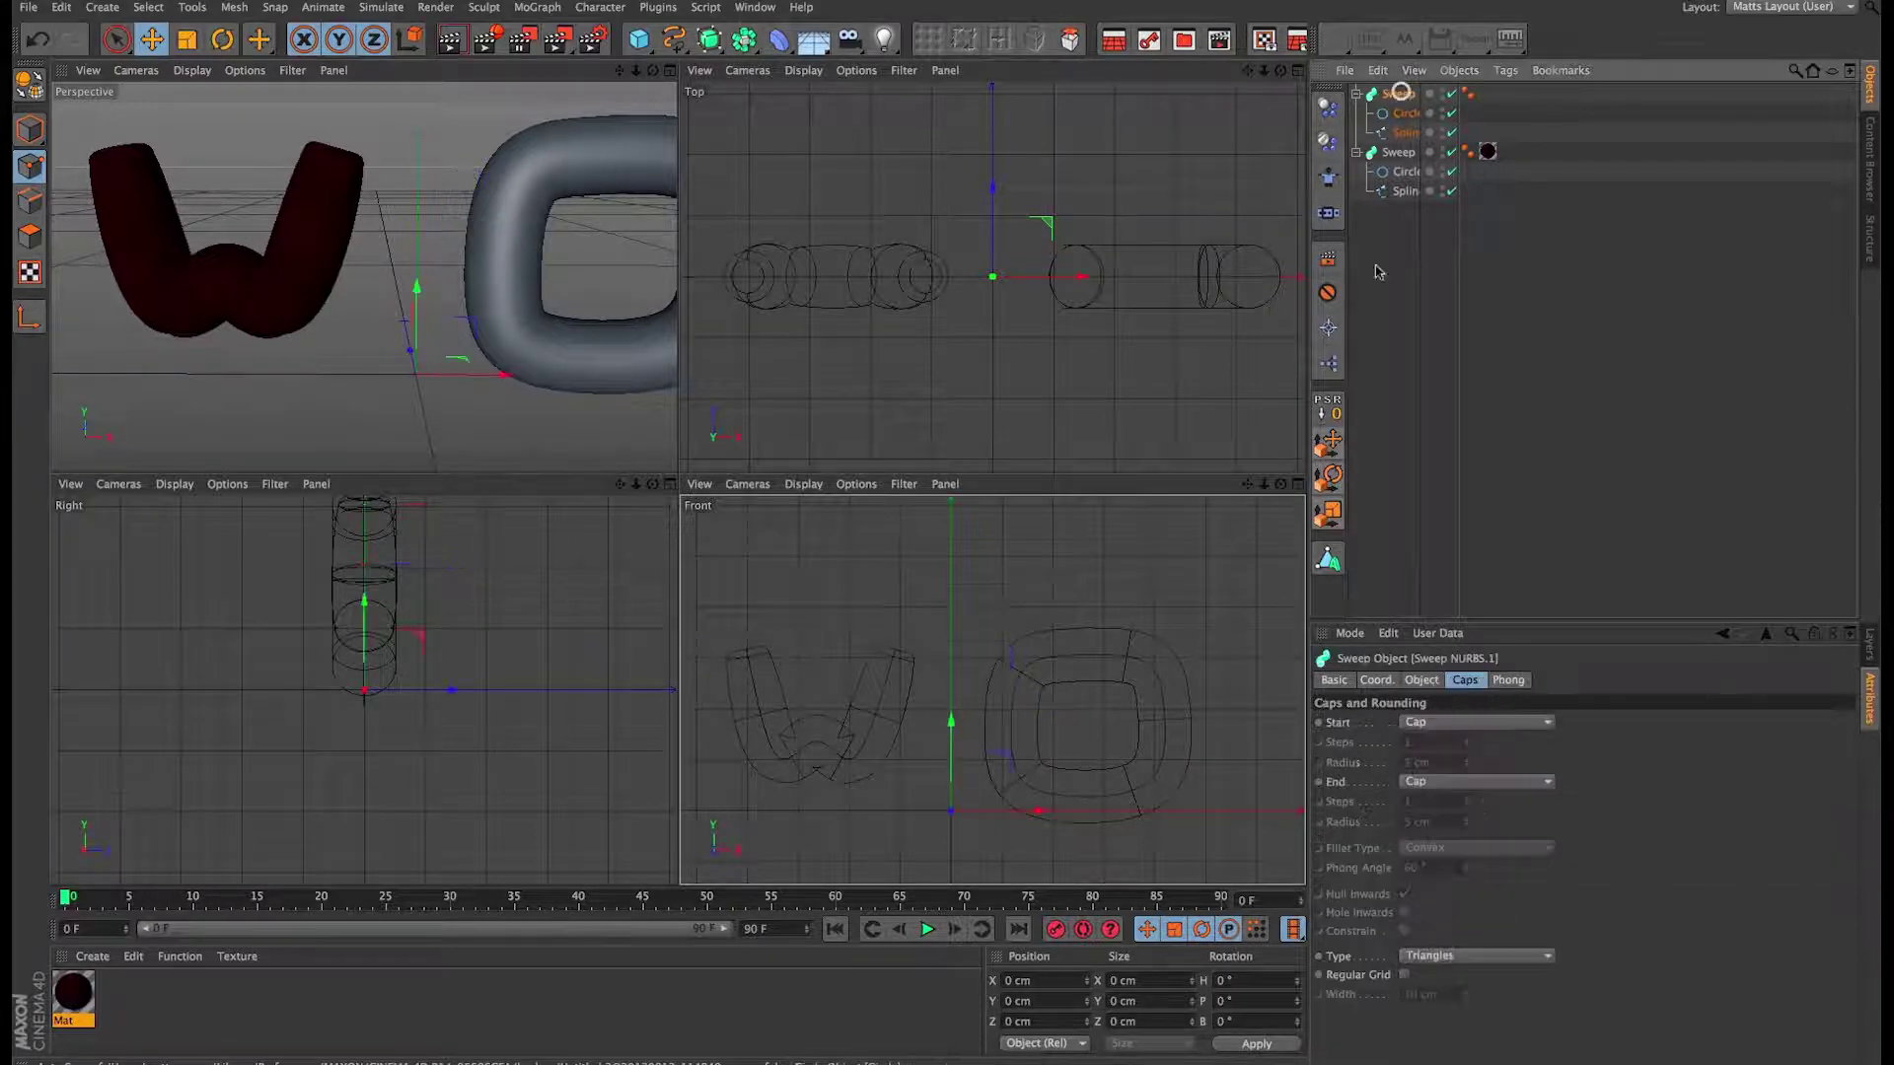
click(1406, 133)
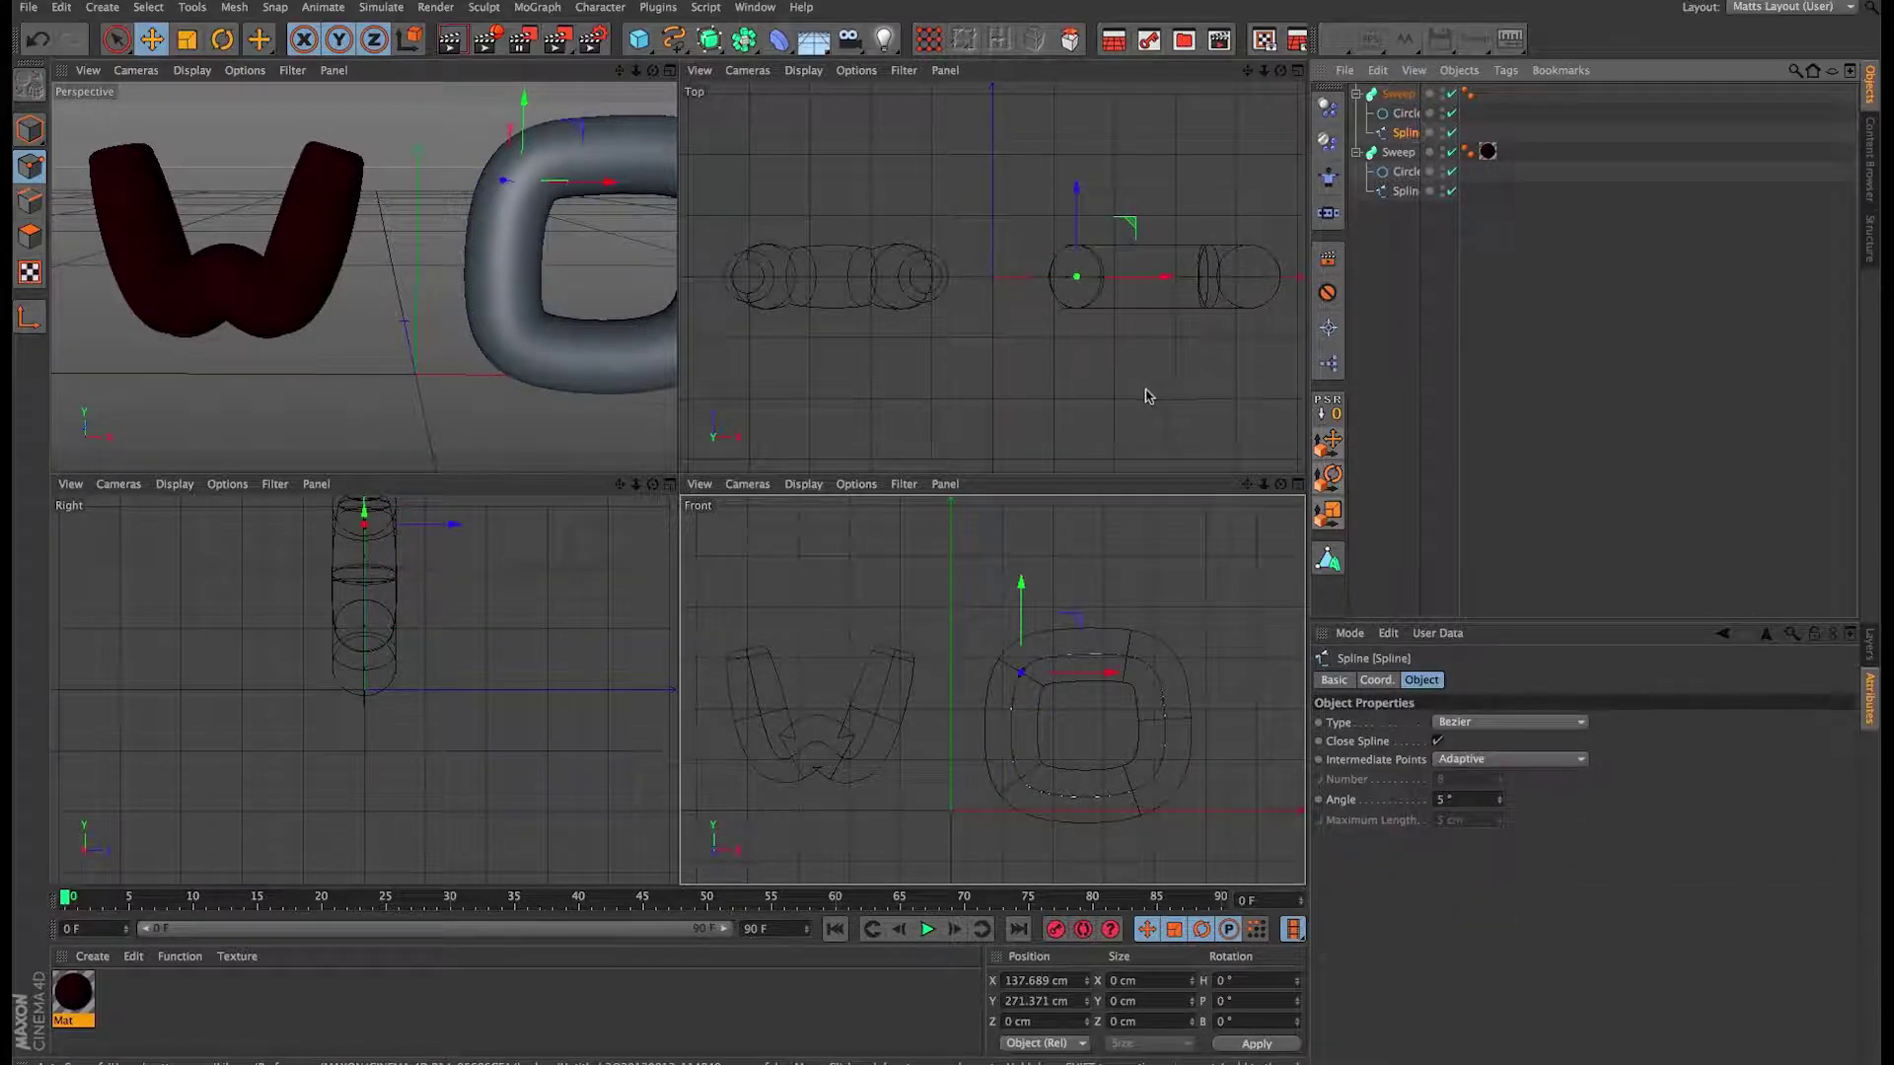
key(t)
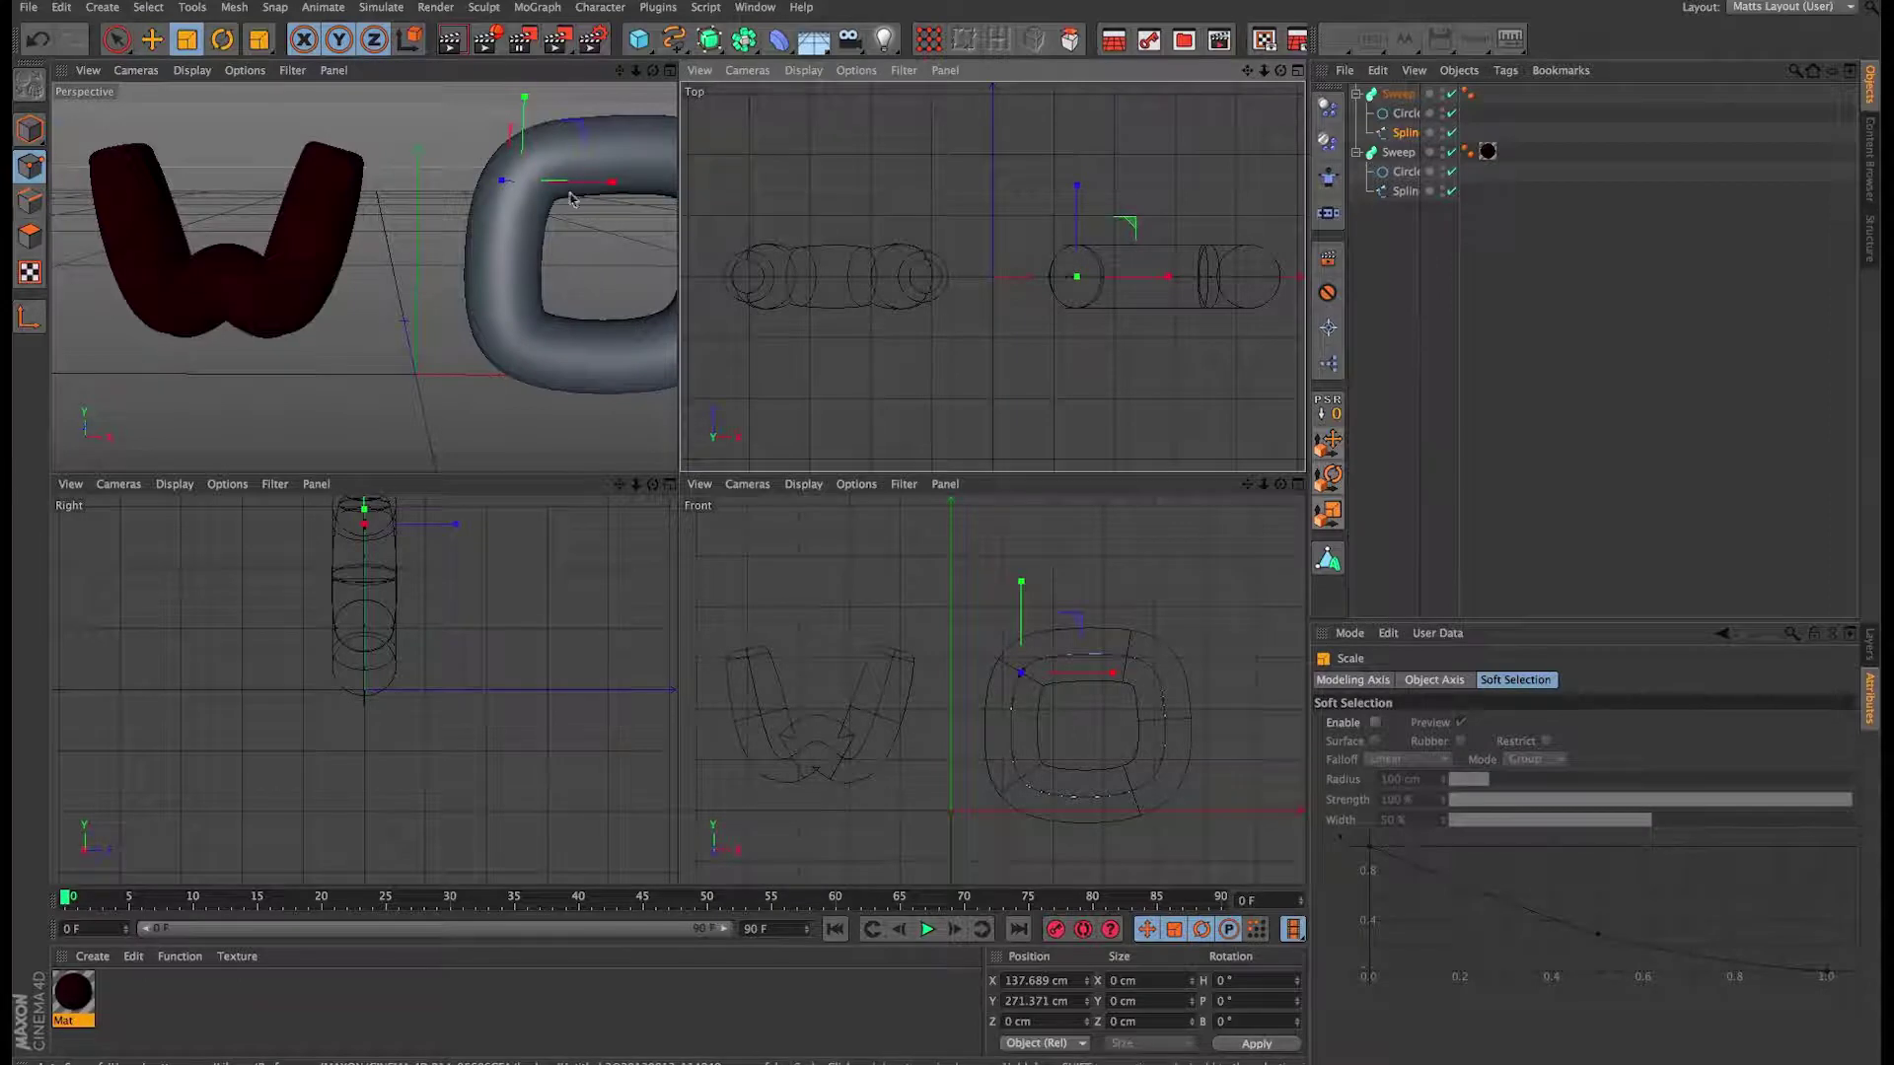
alt+drag(493, 328, 941, 525)
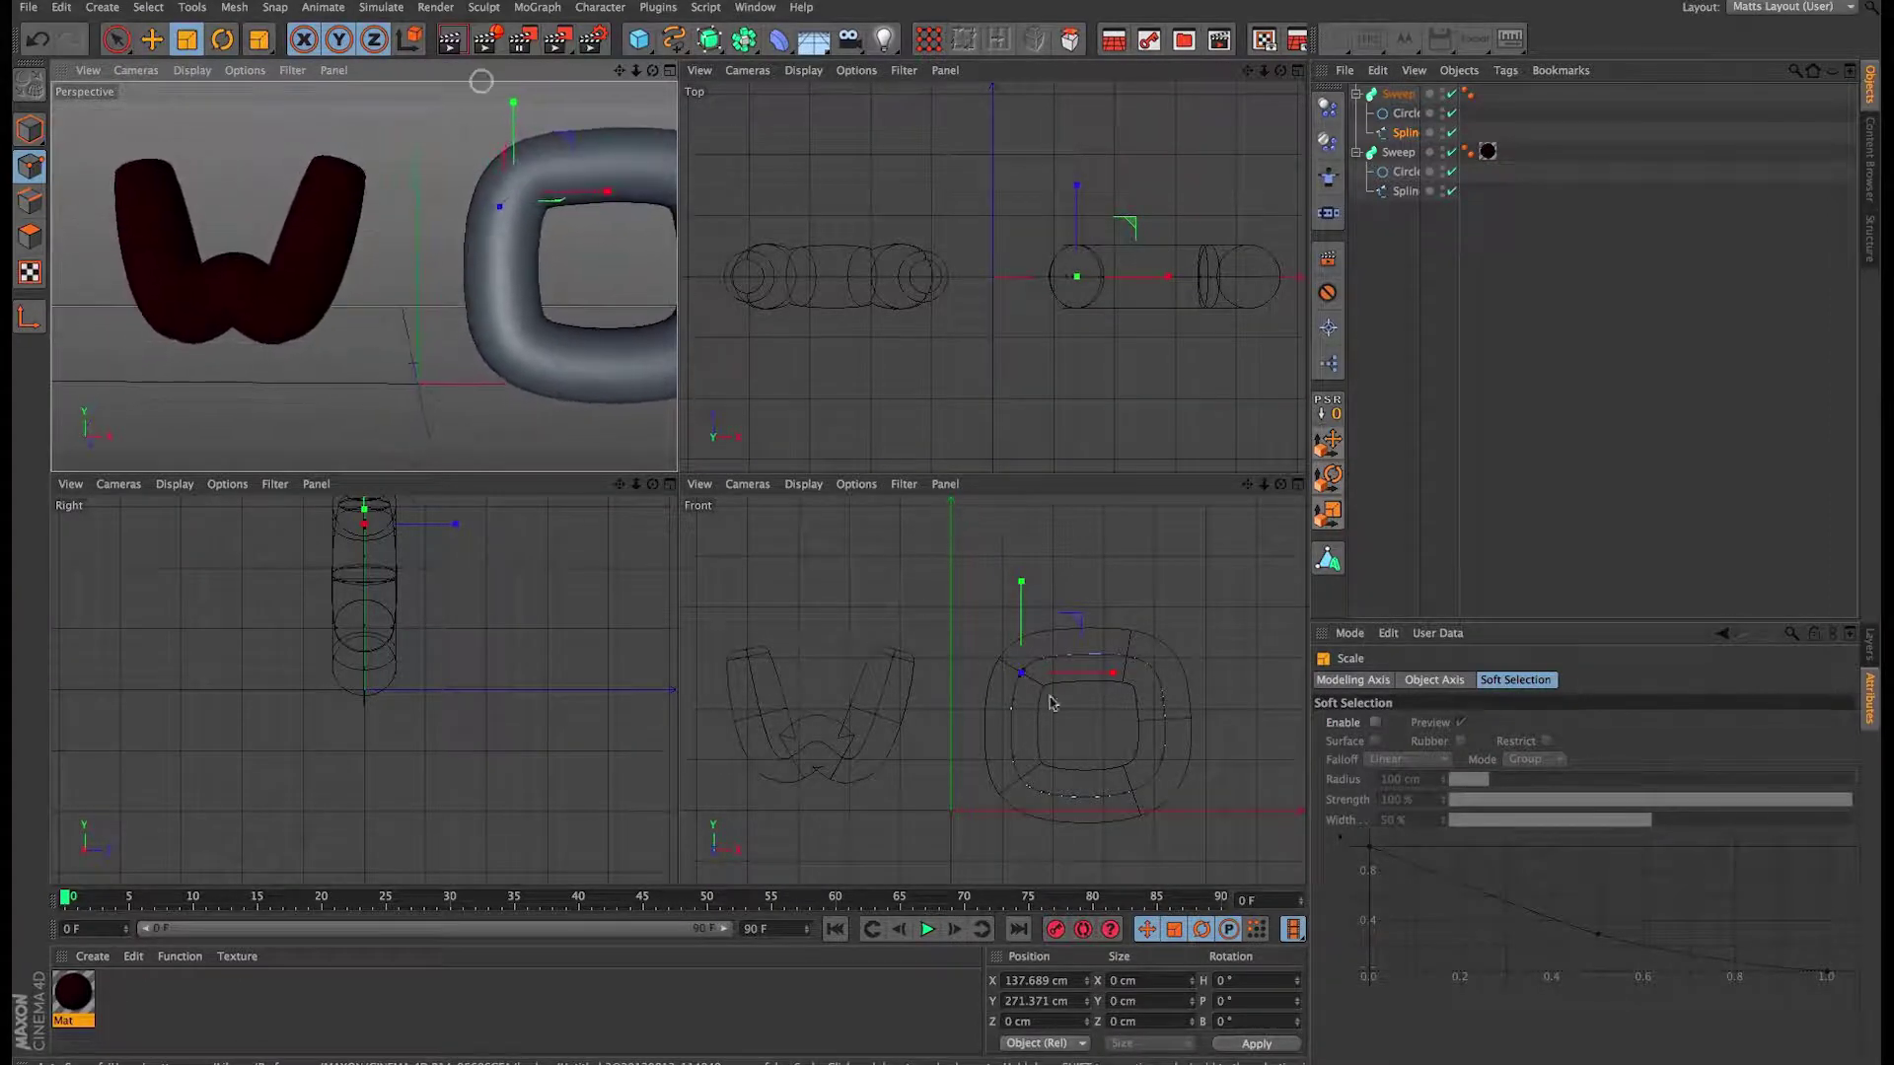
alt+drag(1049, 680, 1059, 588)
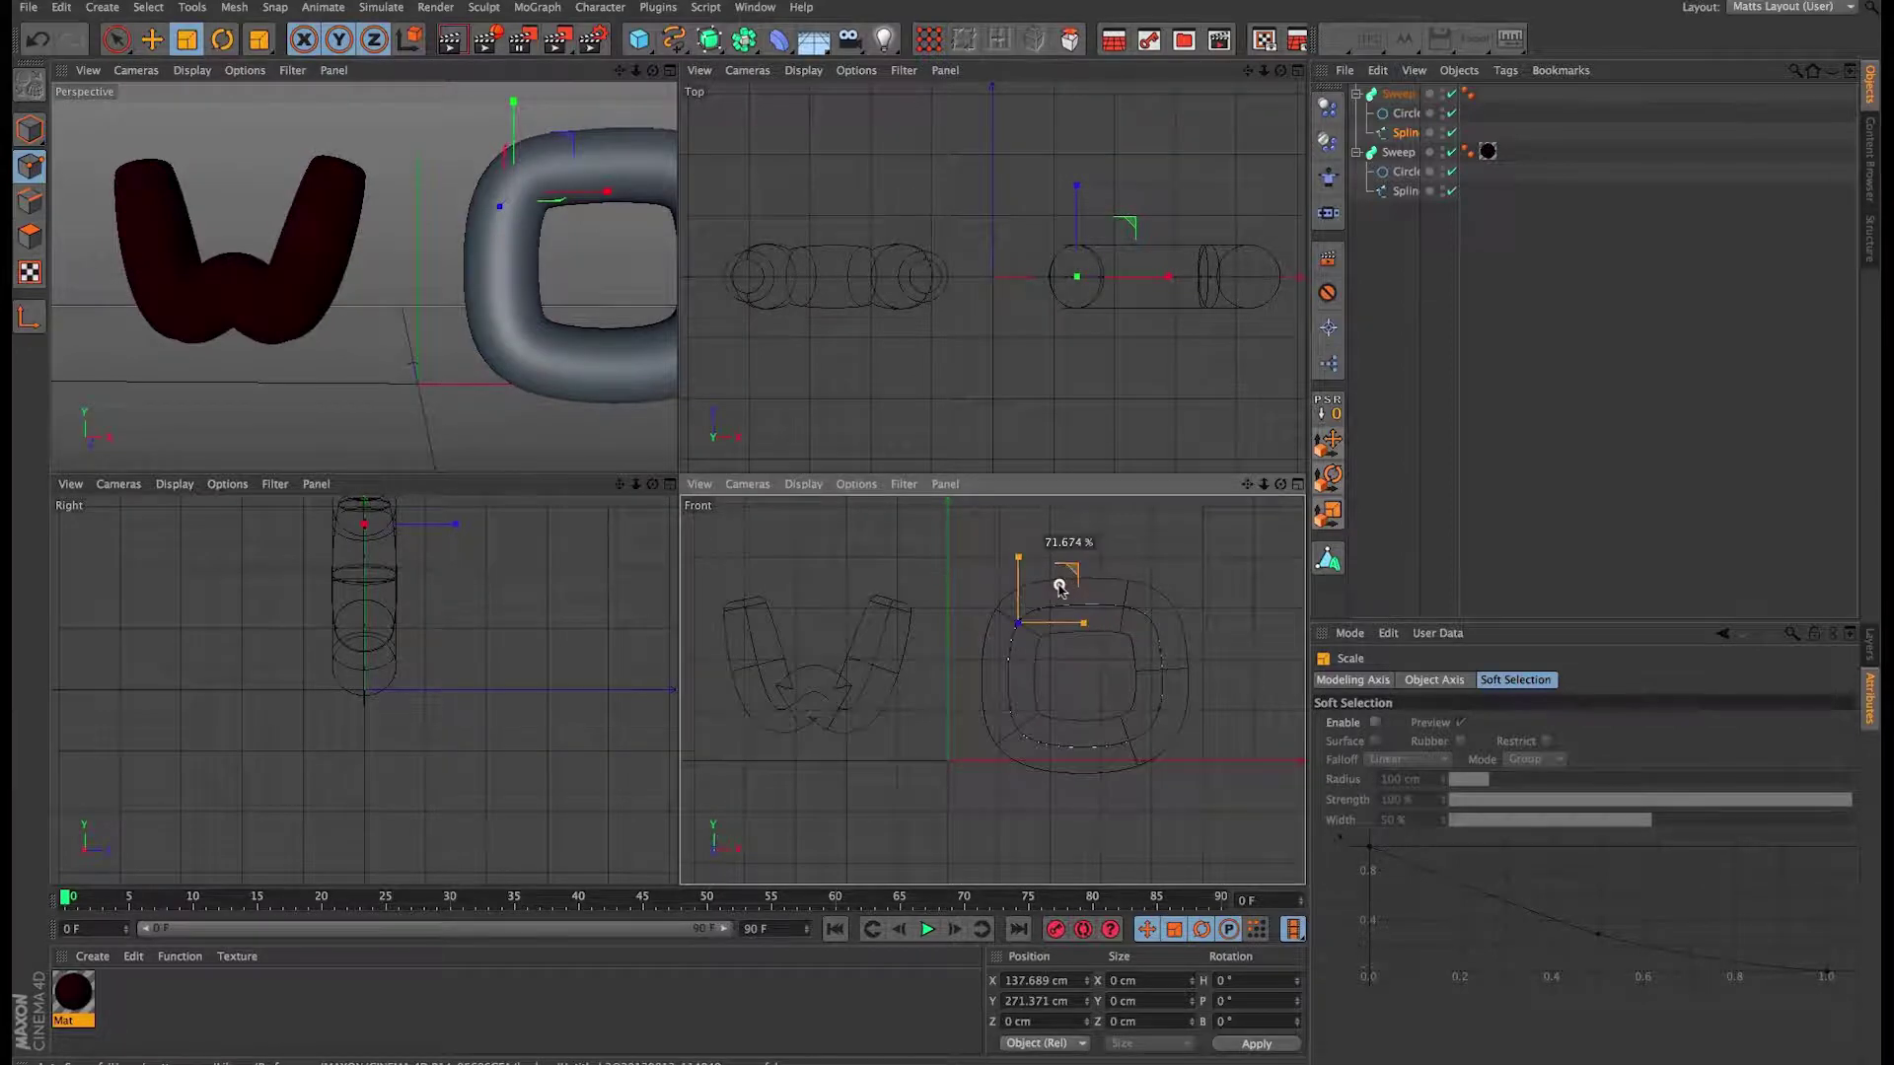
key(super+z)
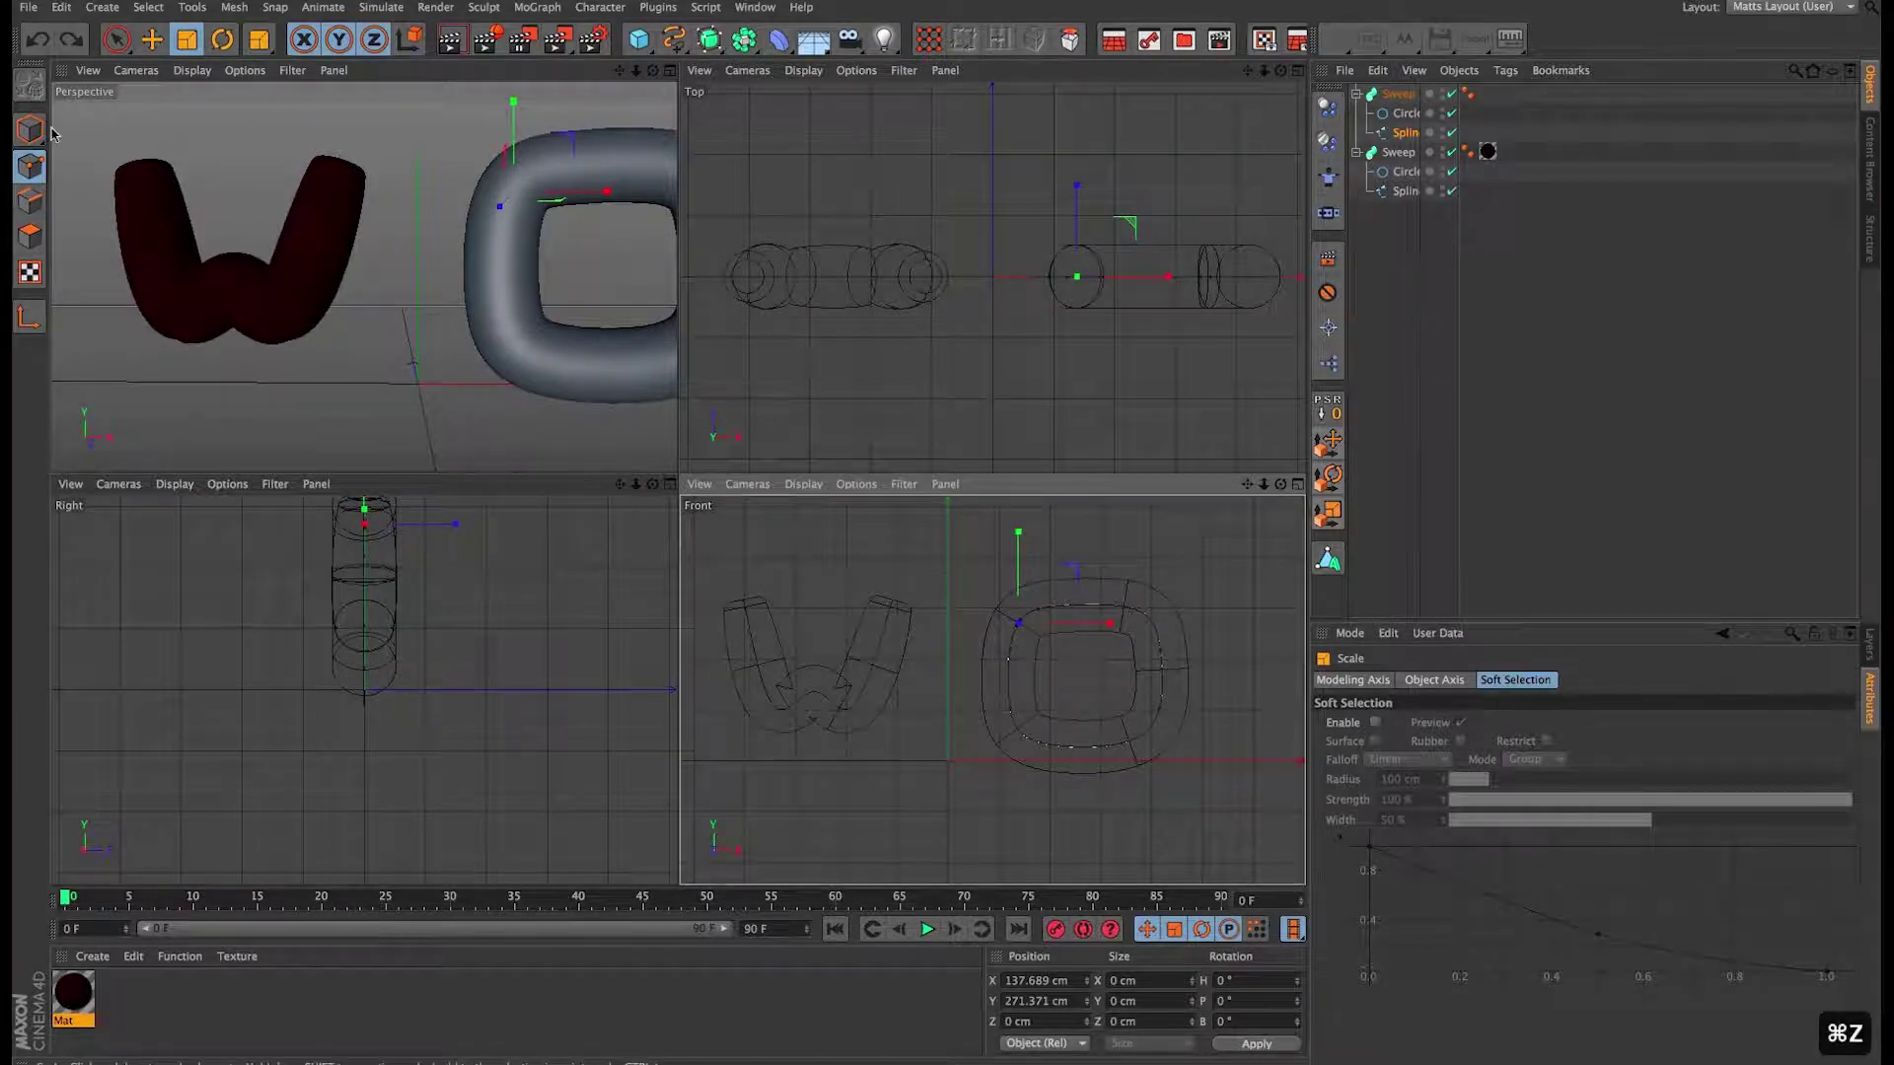
Step: Scale the whole O spline down to about 203 by 189 cm and position it beside the W at about X -111, Y 71 cm
click(29, 129)
drag(991, 713, 949, 671)
key(e)
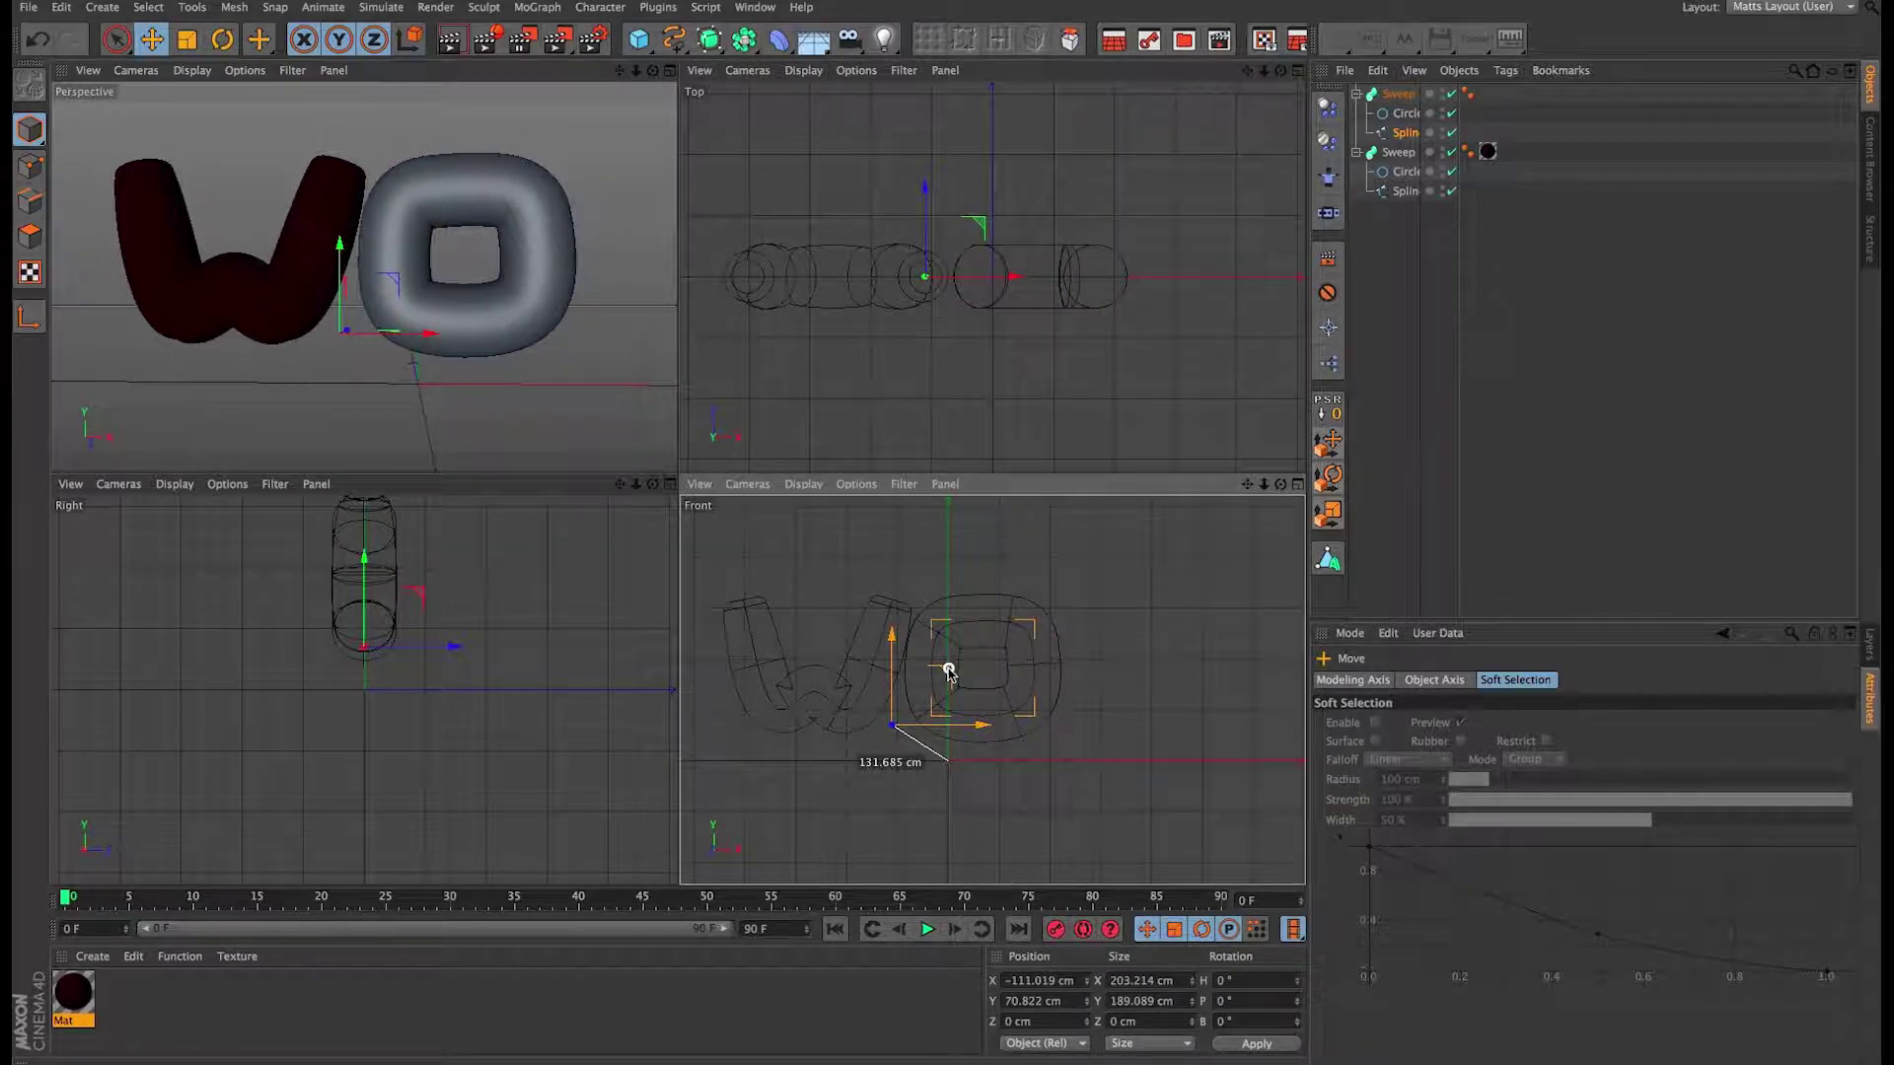
drag(949, 672, 949, 672)
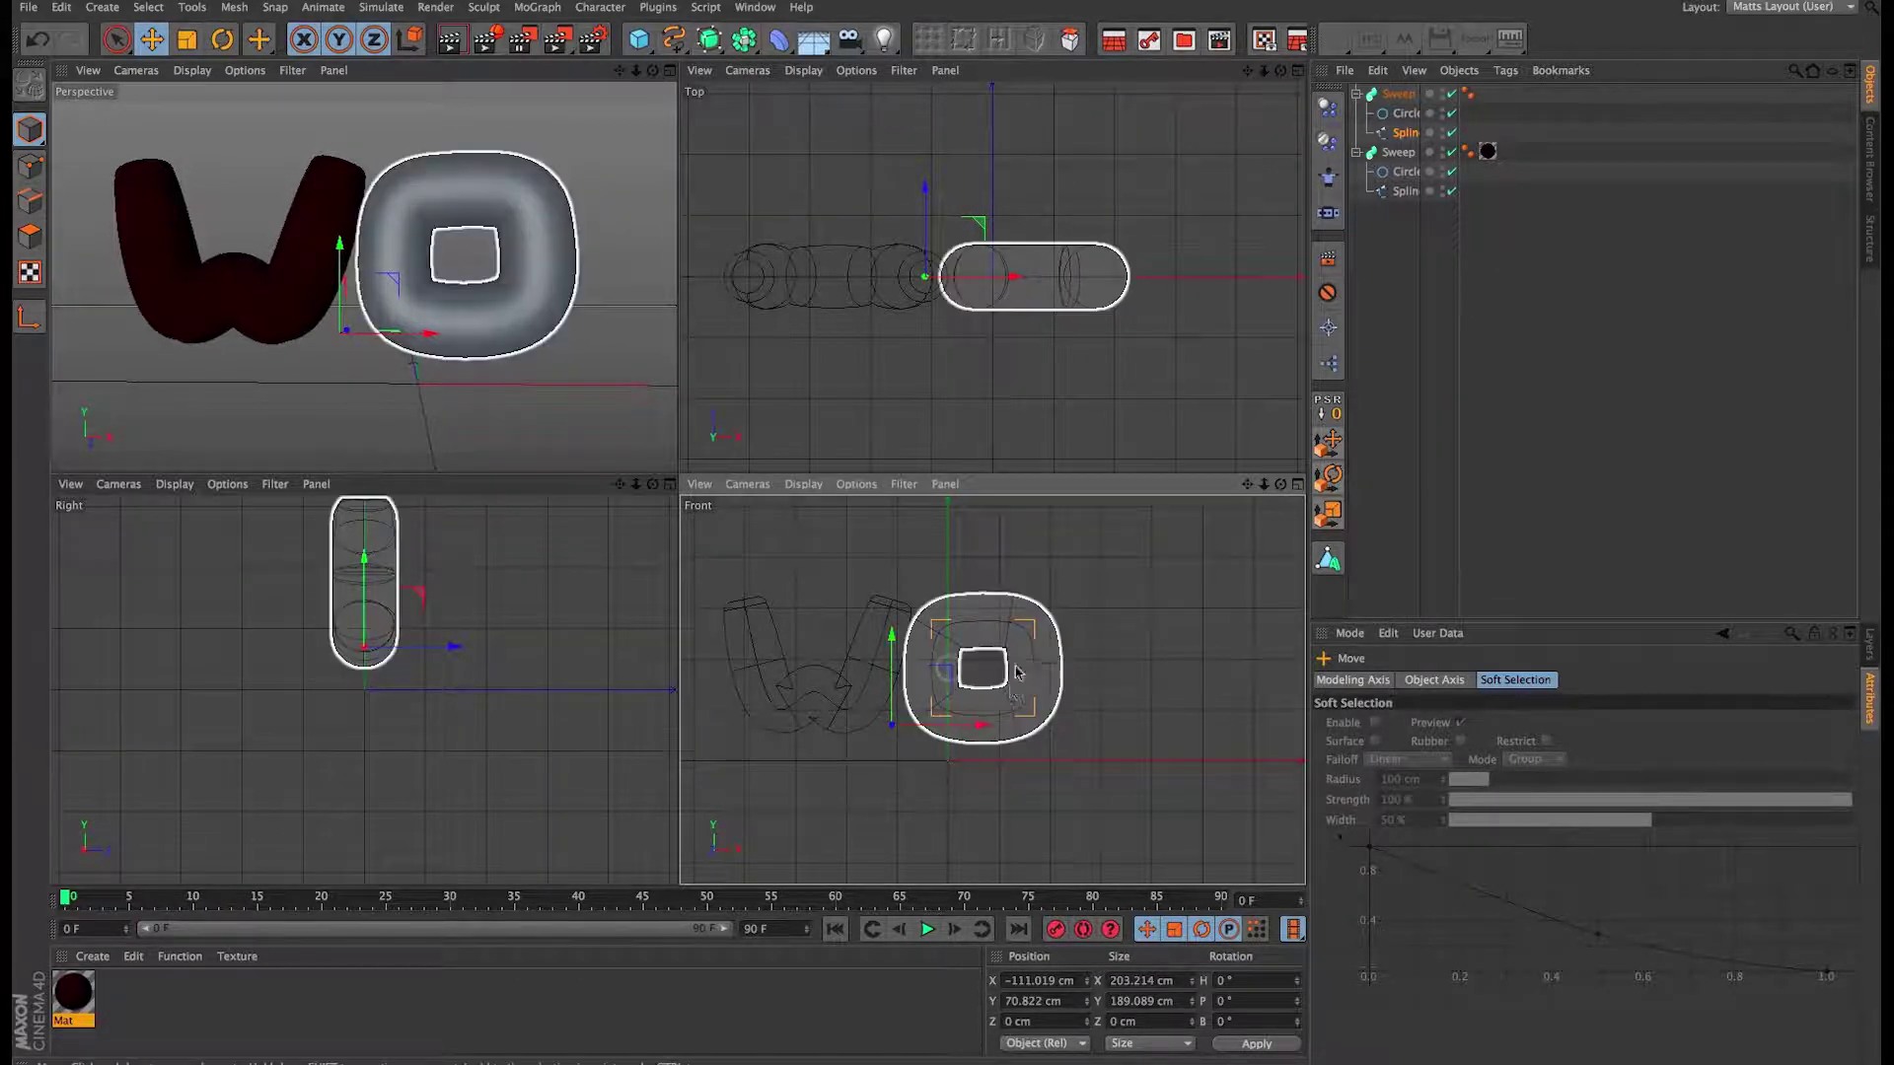
Step: Set the O spline's intermediate points to Uniform with a number of 50
click(1406, 132)
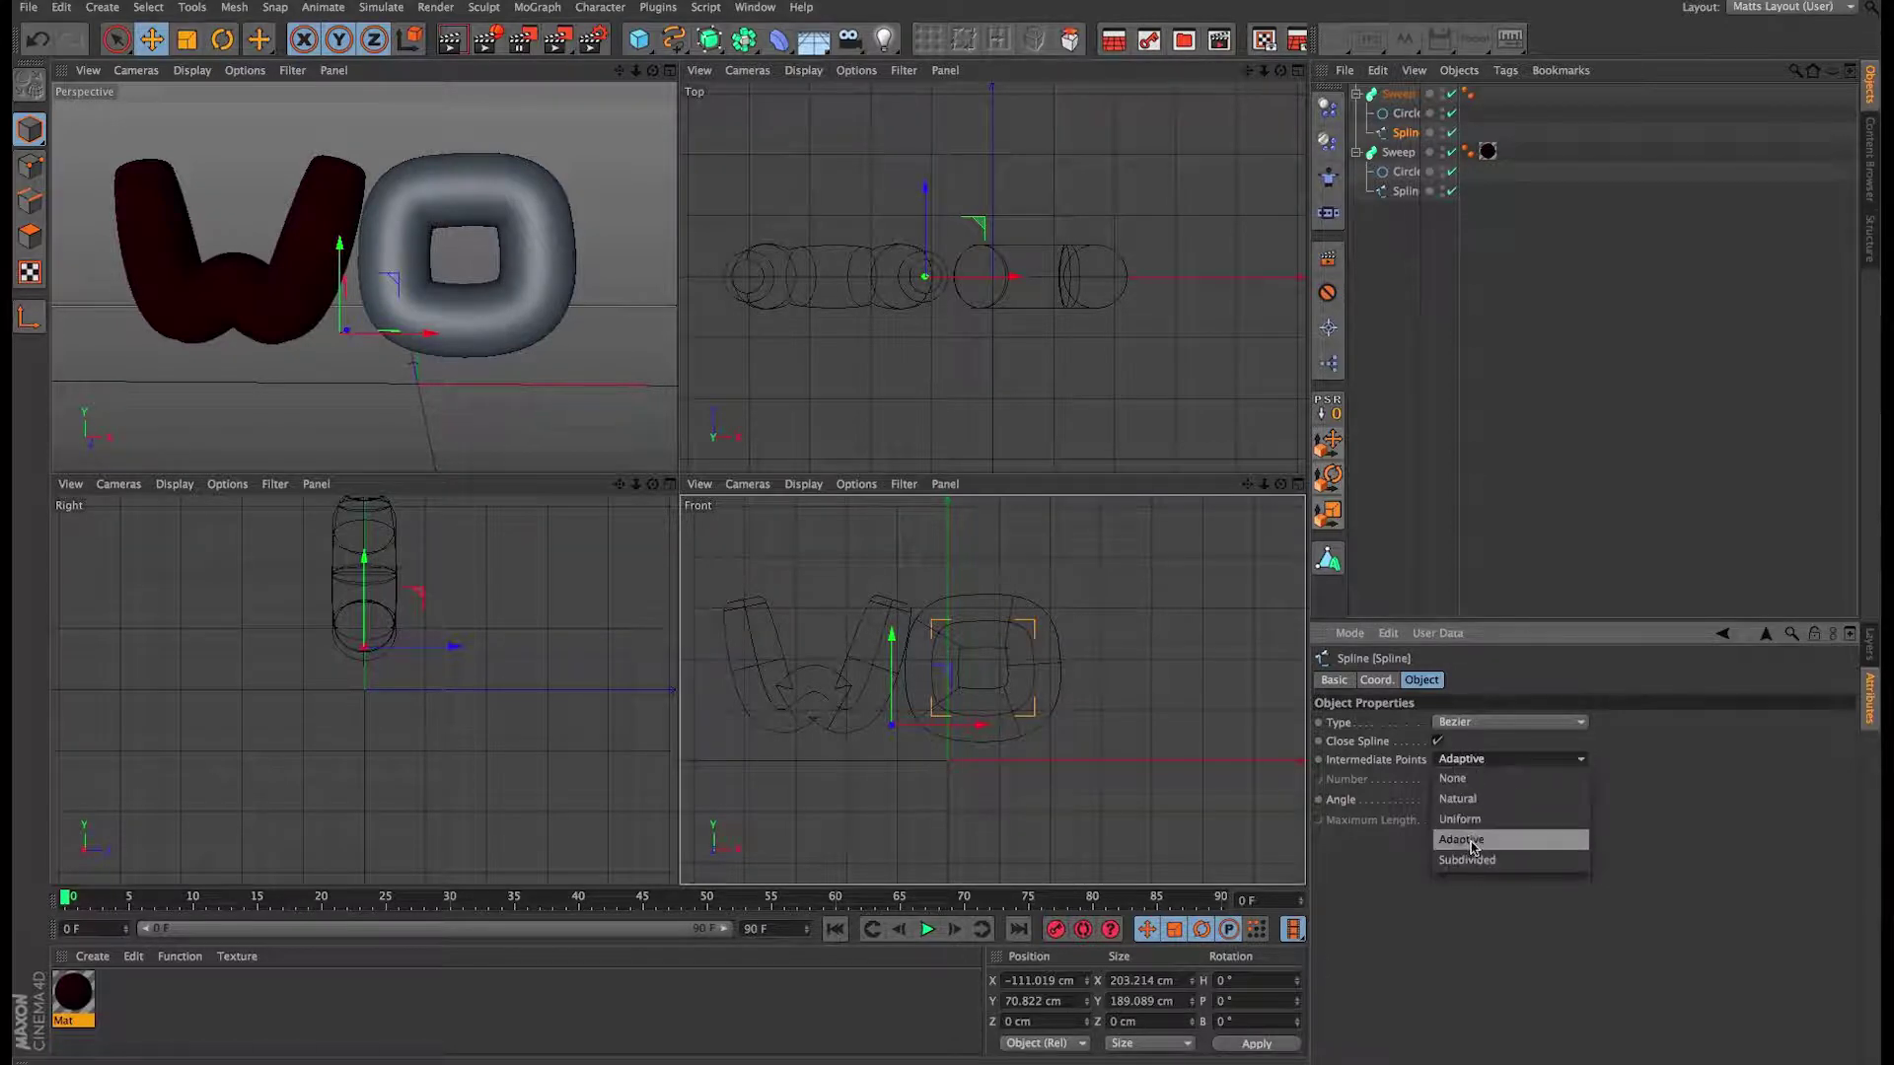
click(1468, 819)
click(1477, 782)
text(50)
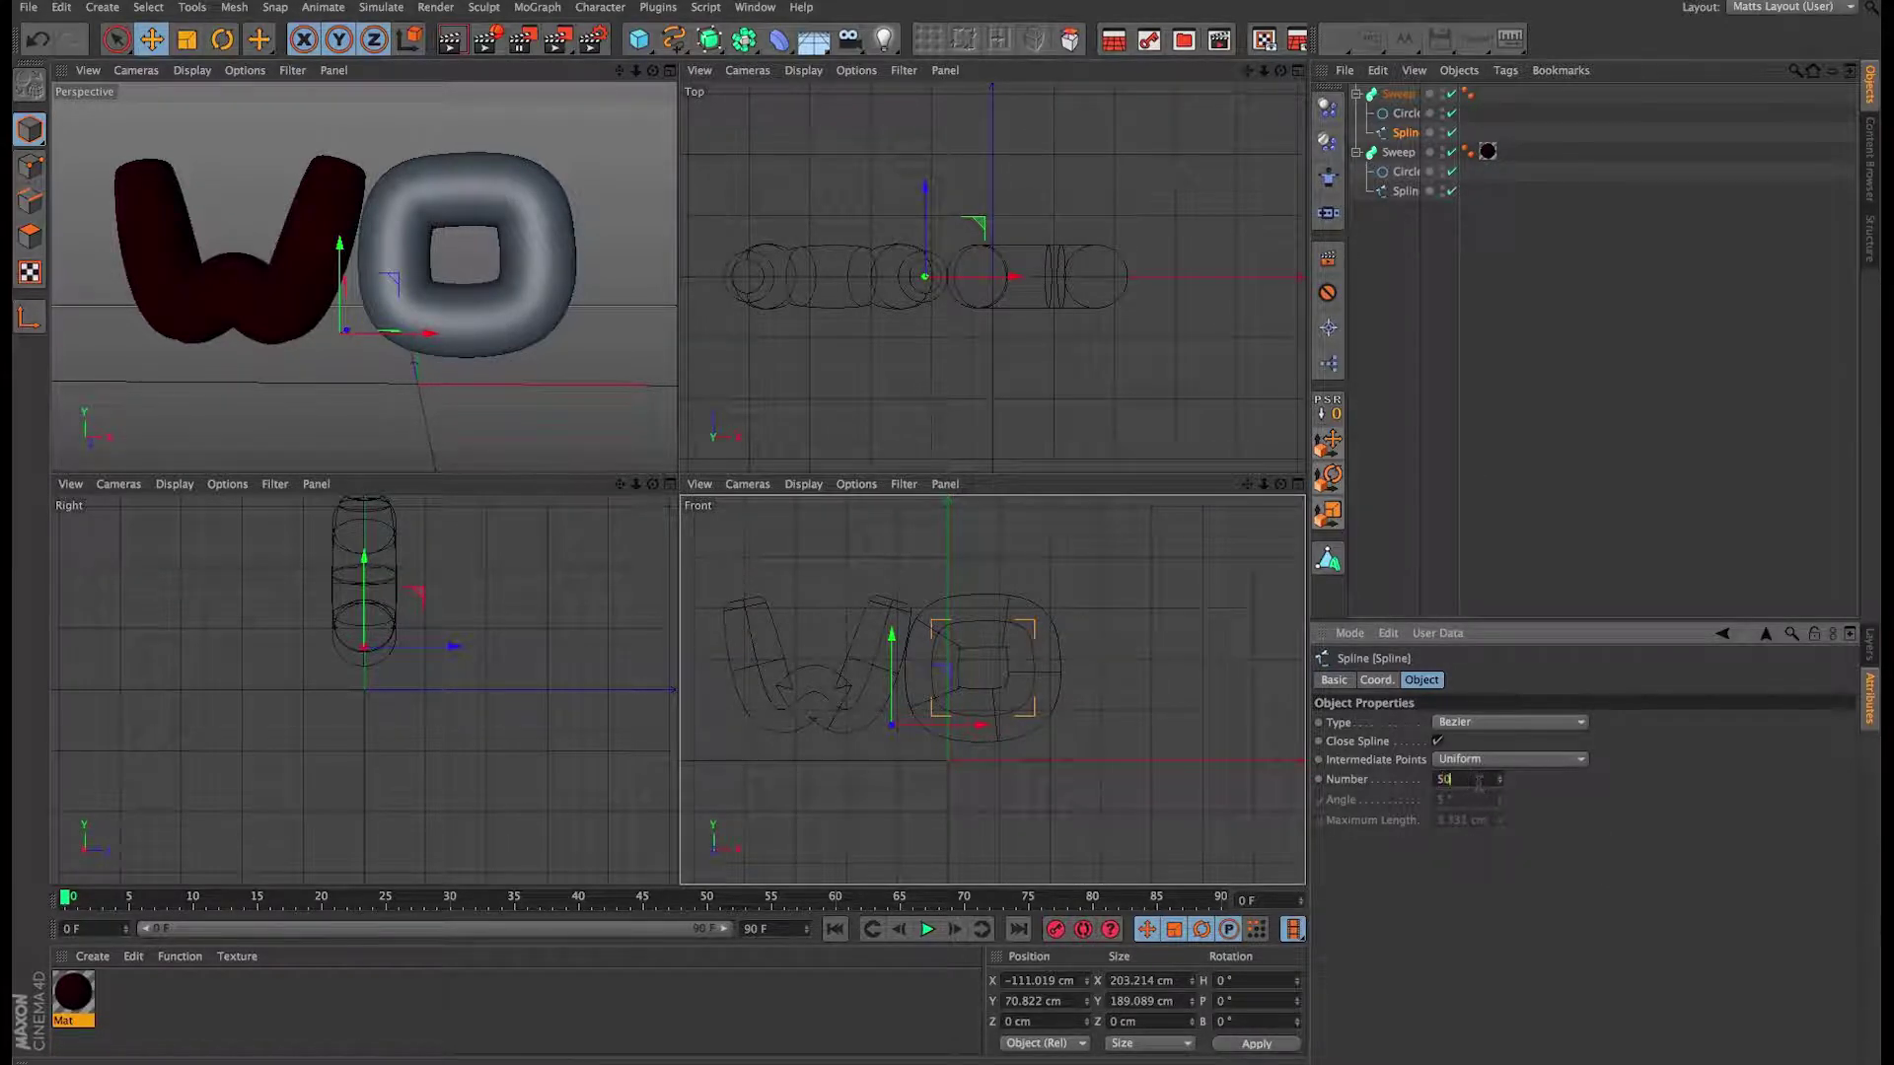
key(Return)
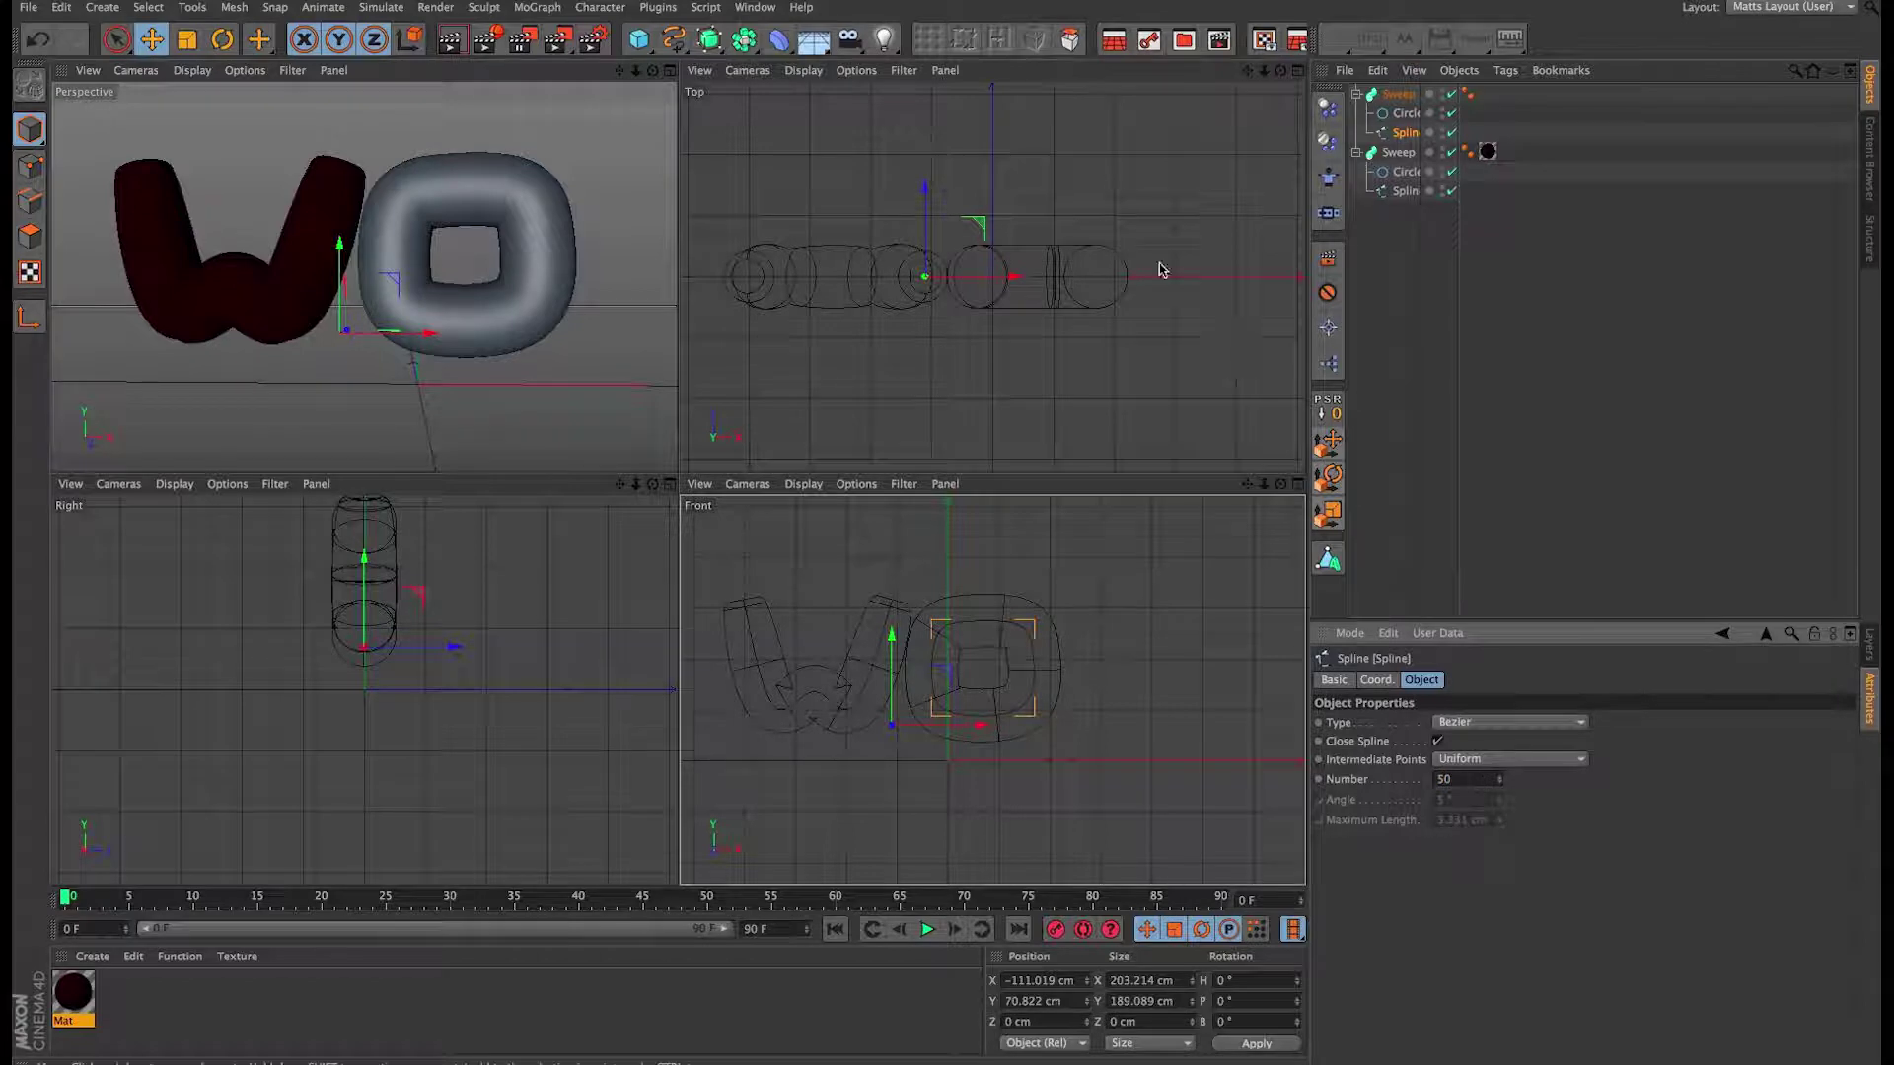
Step: Open the O Sweep's Scale detail curve in a separate window and place it below the perspective view
click(1398, 94)
click(1465, 679)
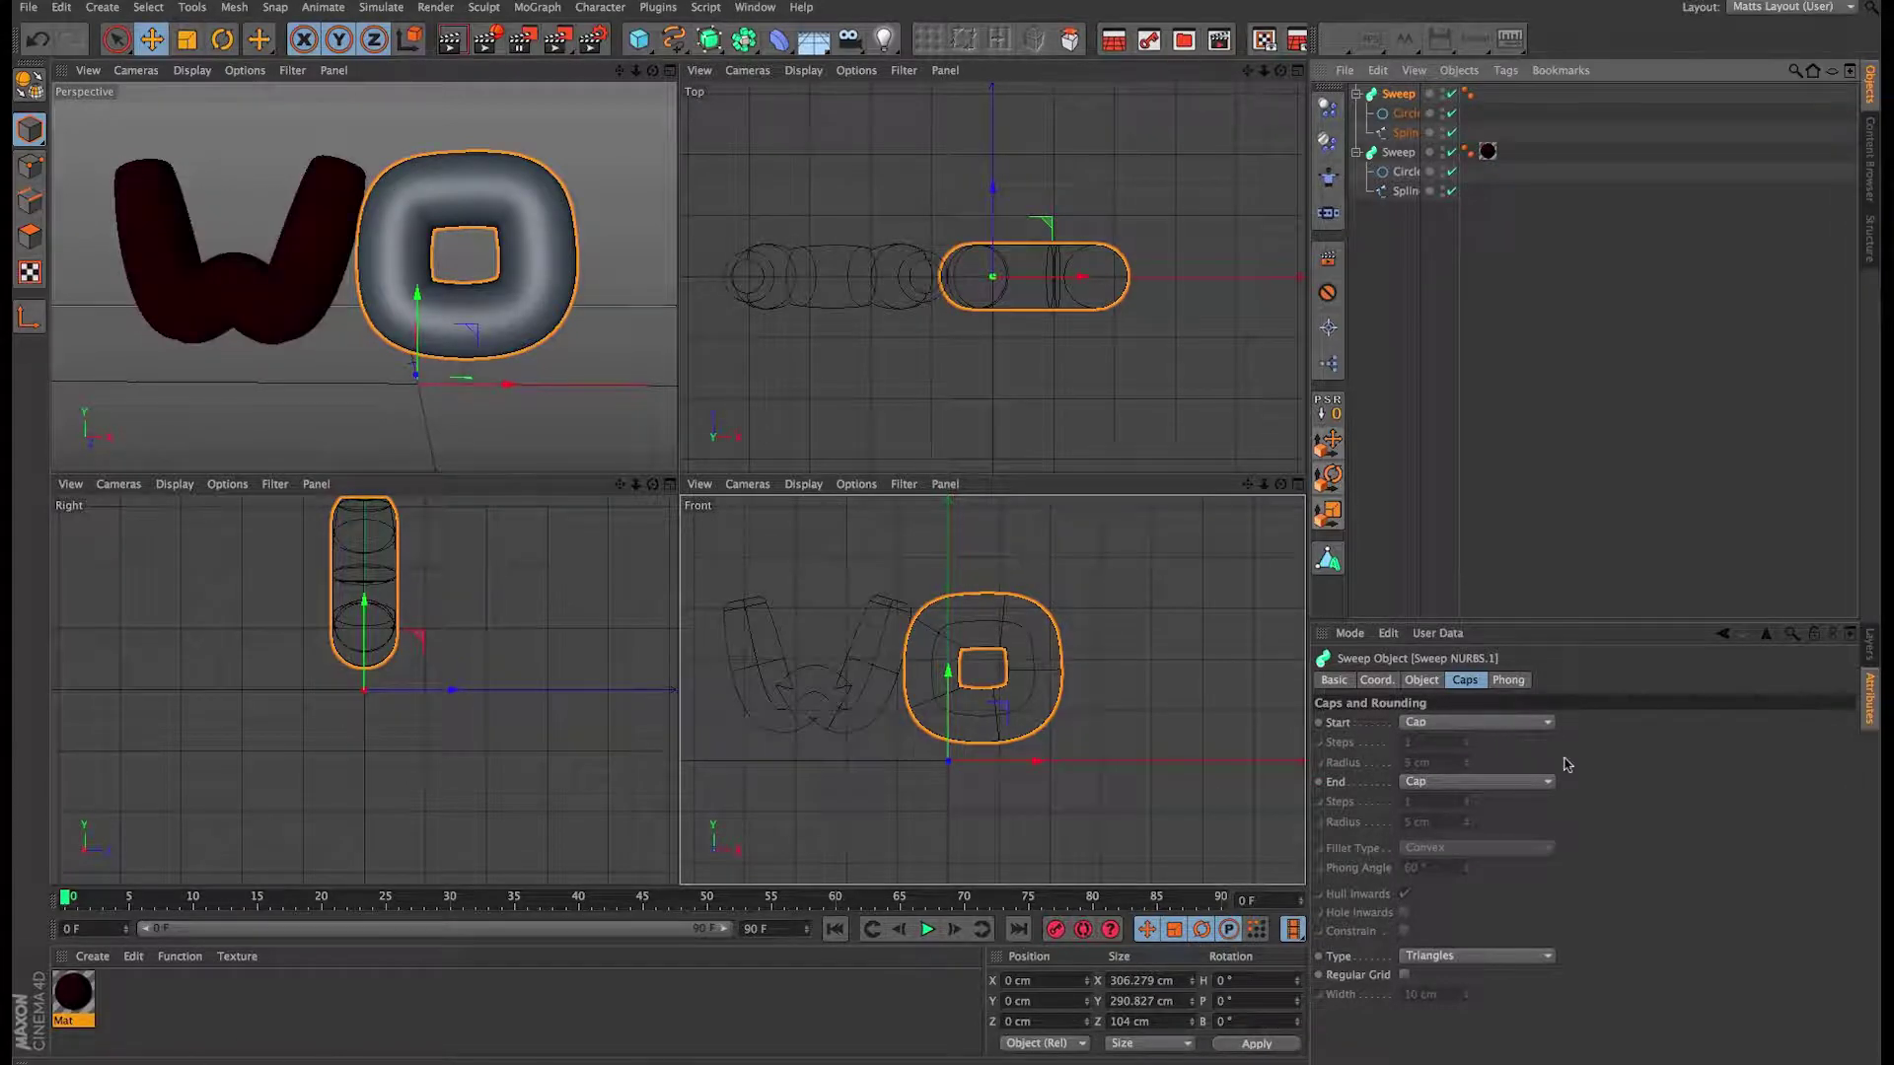
click(1421, 679)
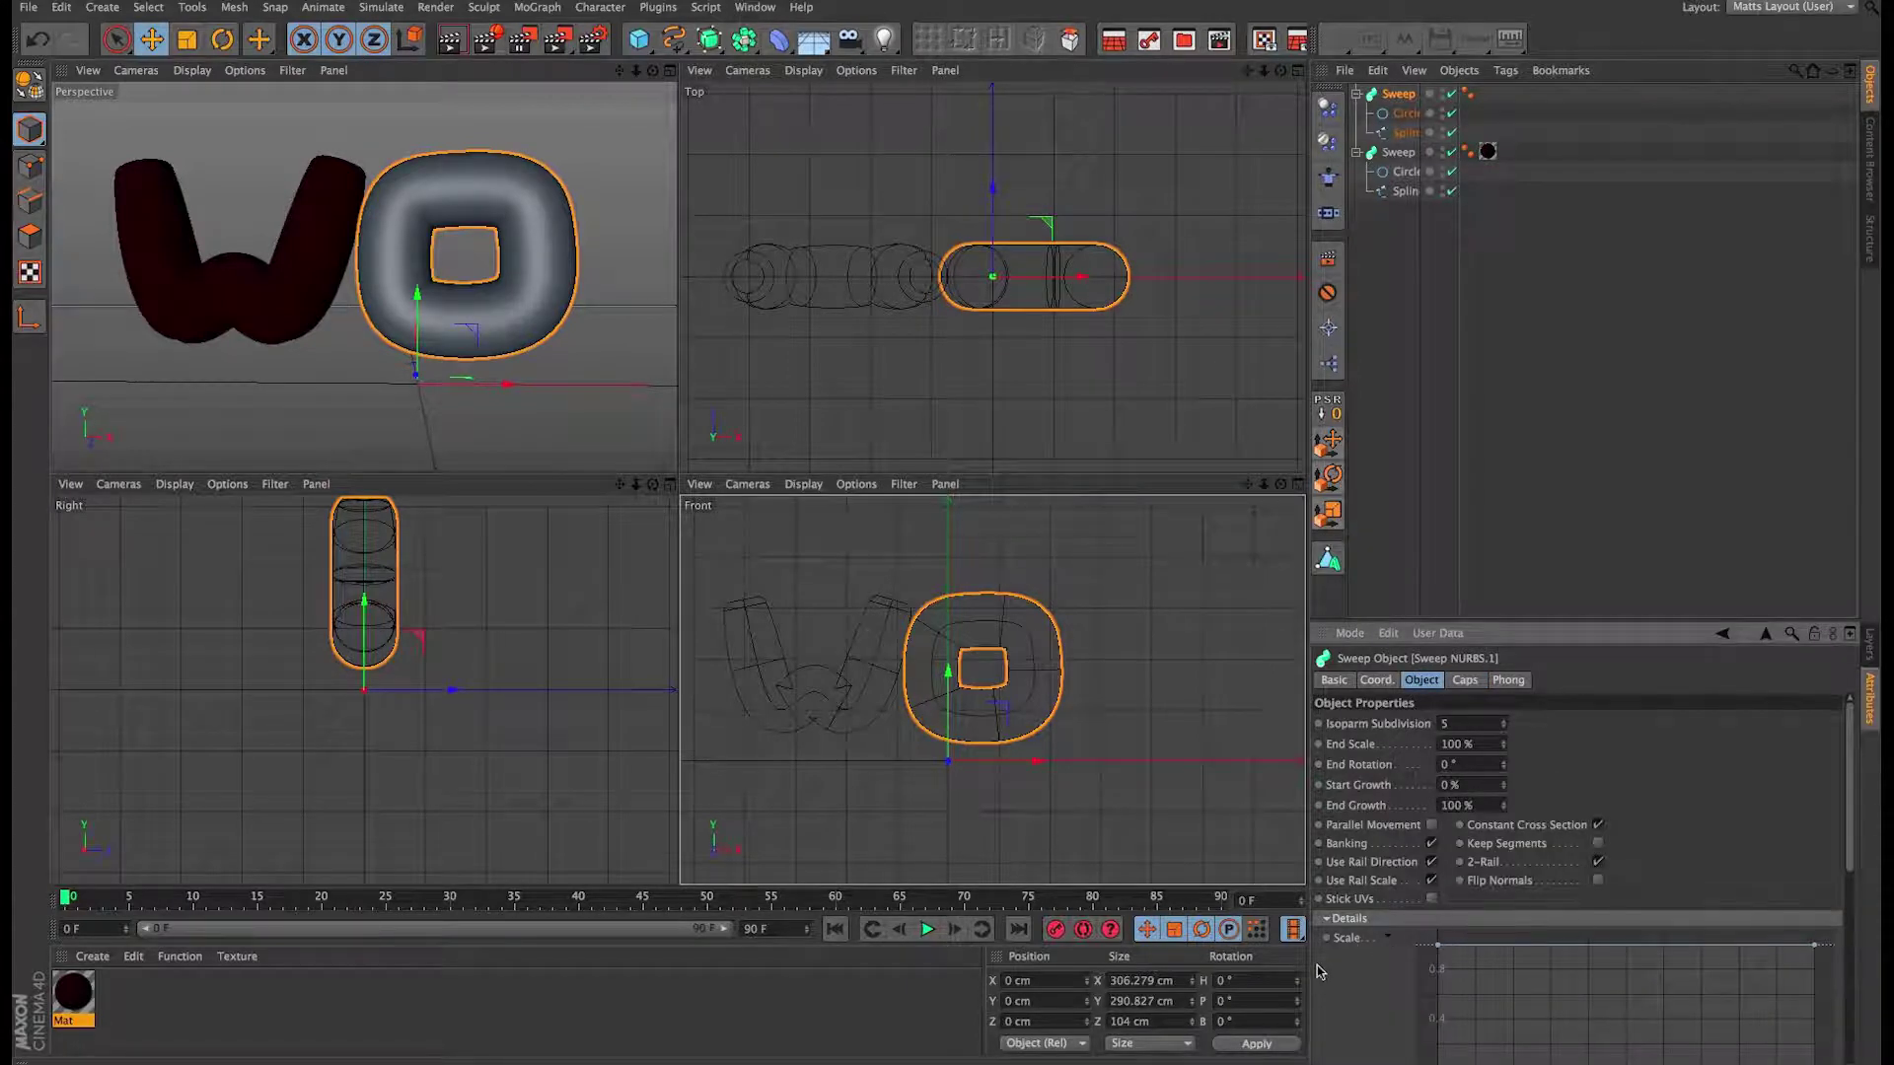
drag(1850, 802, 1850, 917)
click(1494, 1028)
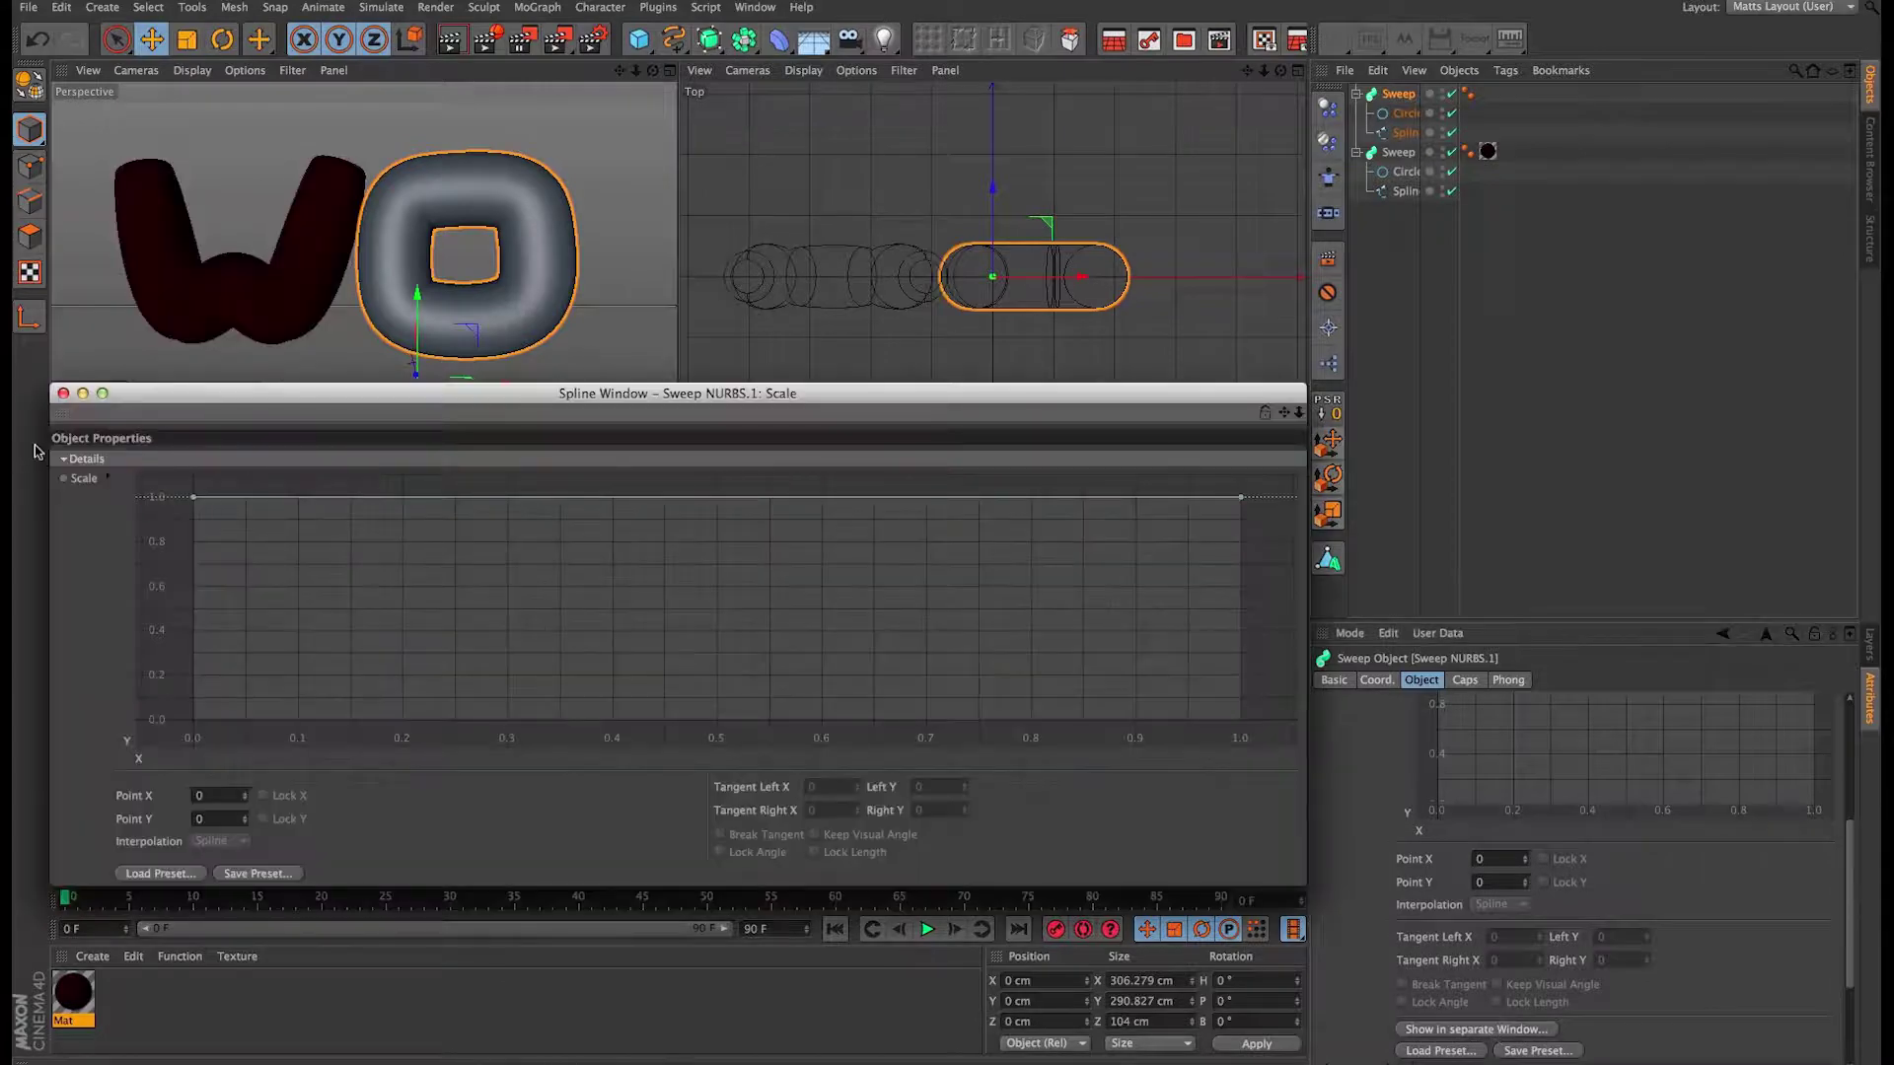
drag(404, 392, 408, 480)
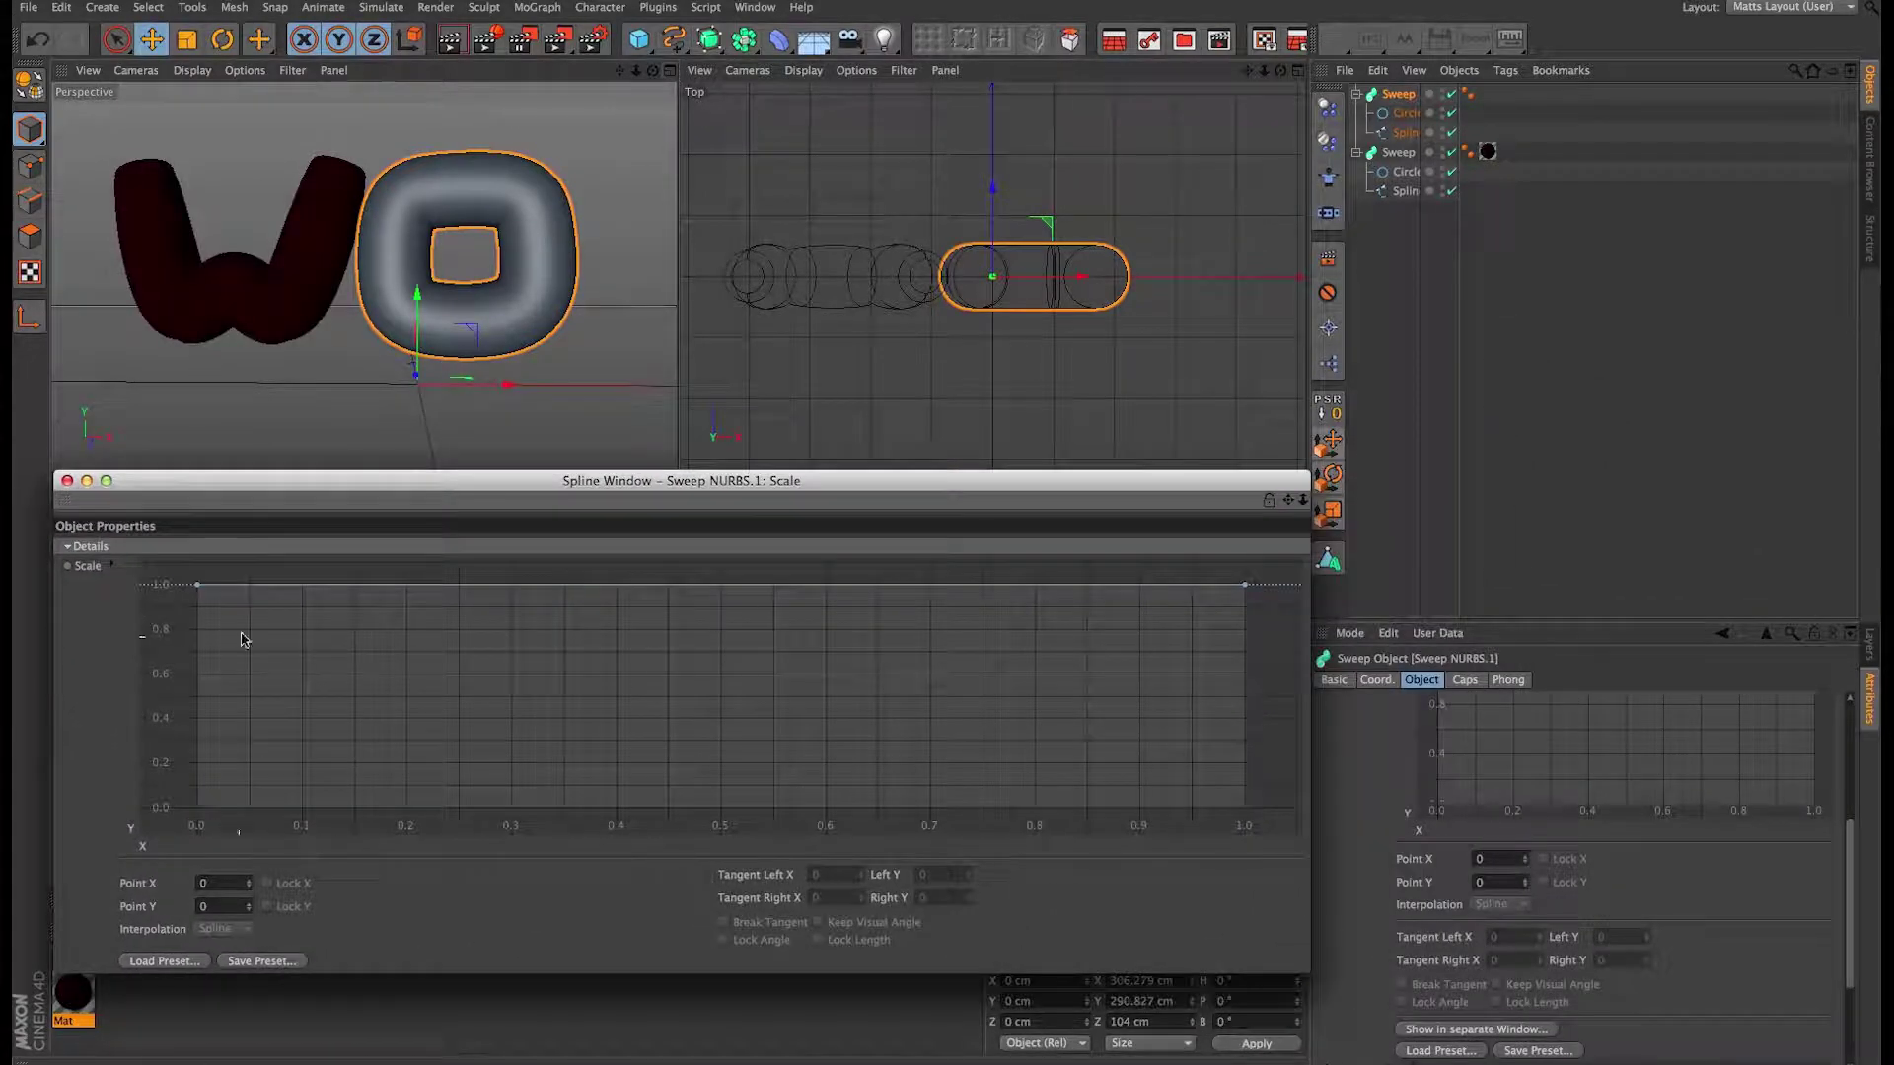
Step: Set the Scale curve's start point to X 0, Y 0.8 and pull its tangent upwards to about 0.293
mouse_move(198, 587)
mouse_down()
mouse_move(197, 739)
mouse_move(204, 619)
mouse_up()
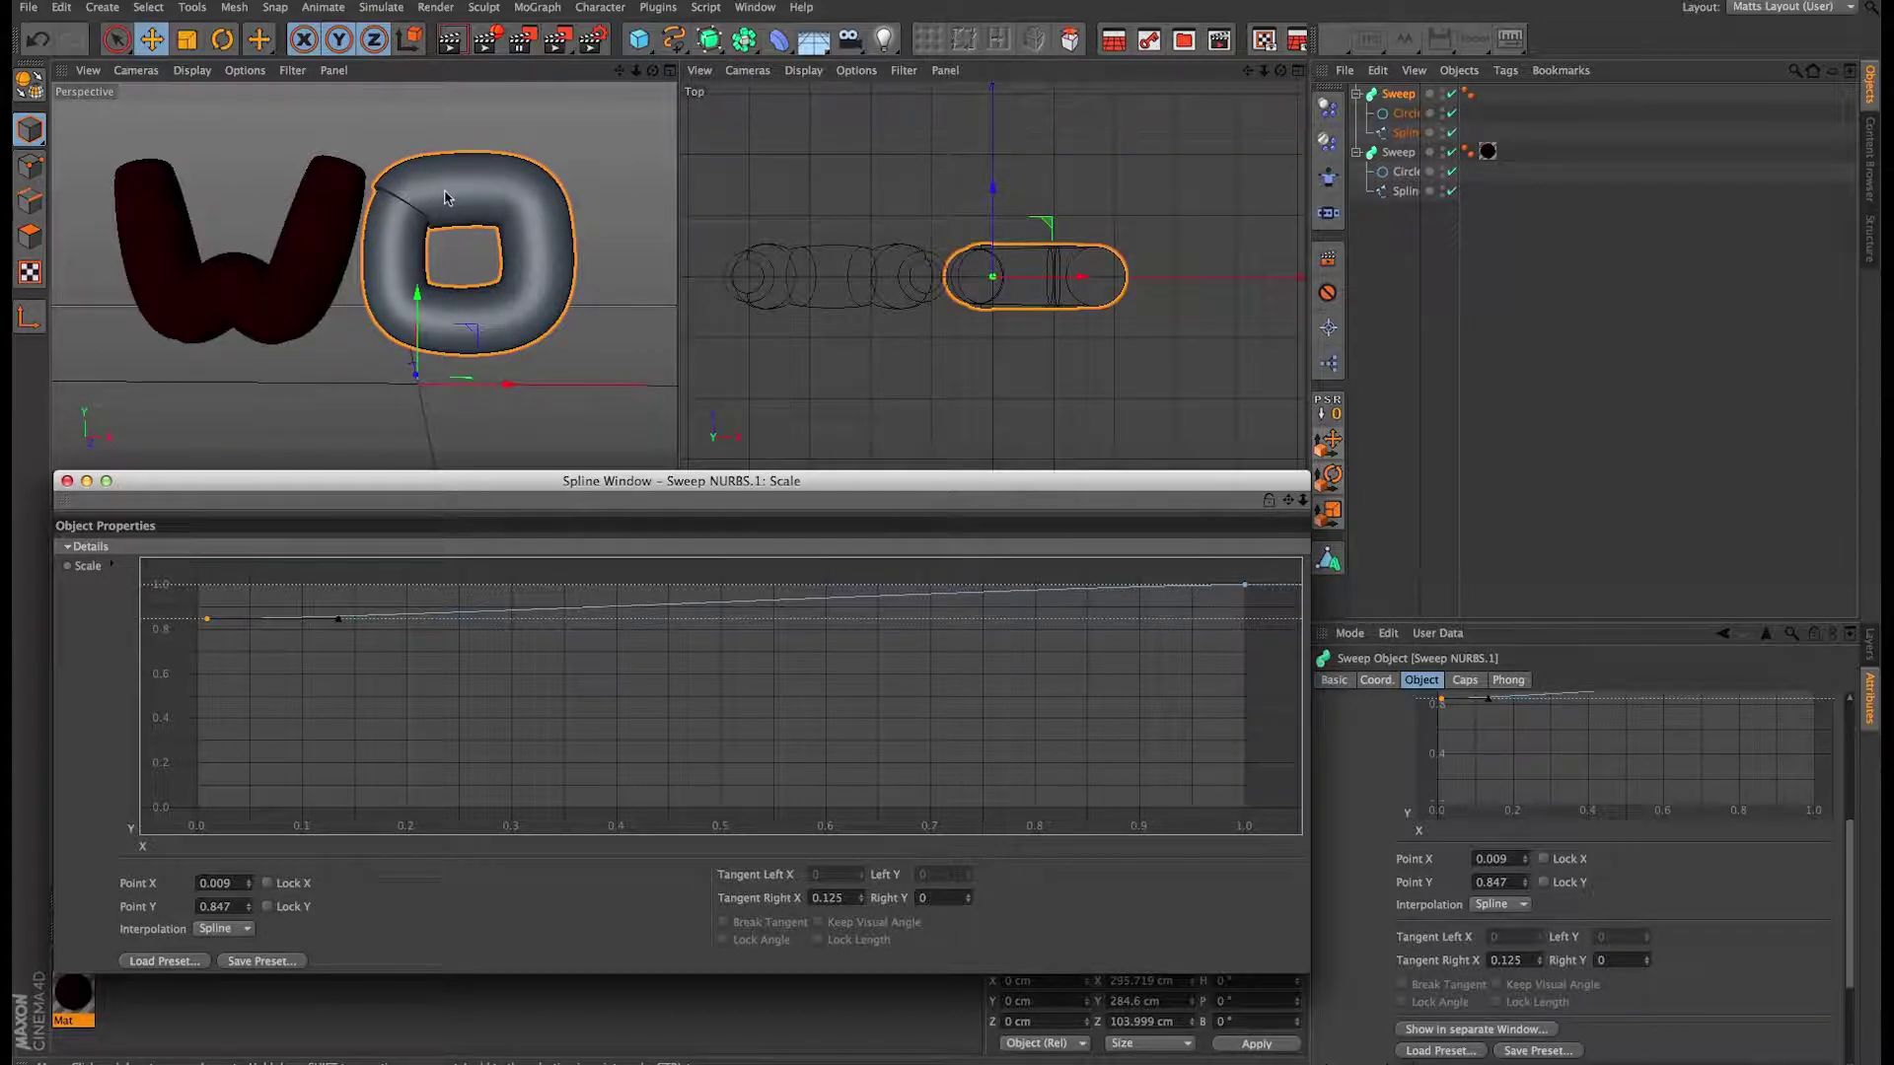
drag(337, 621, 98, 554)
mouse_move(205, 620)
mouse_down()
mouse_move(162, 642)
mouse_move(196, 634)
mouse_up()
double_click(219, 906)
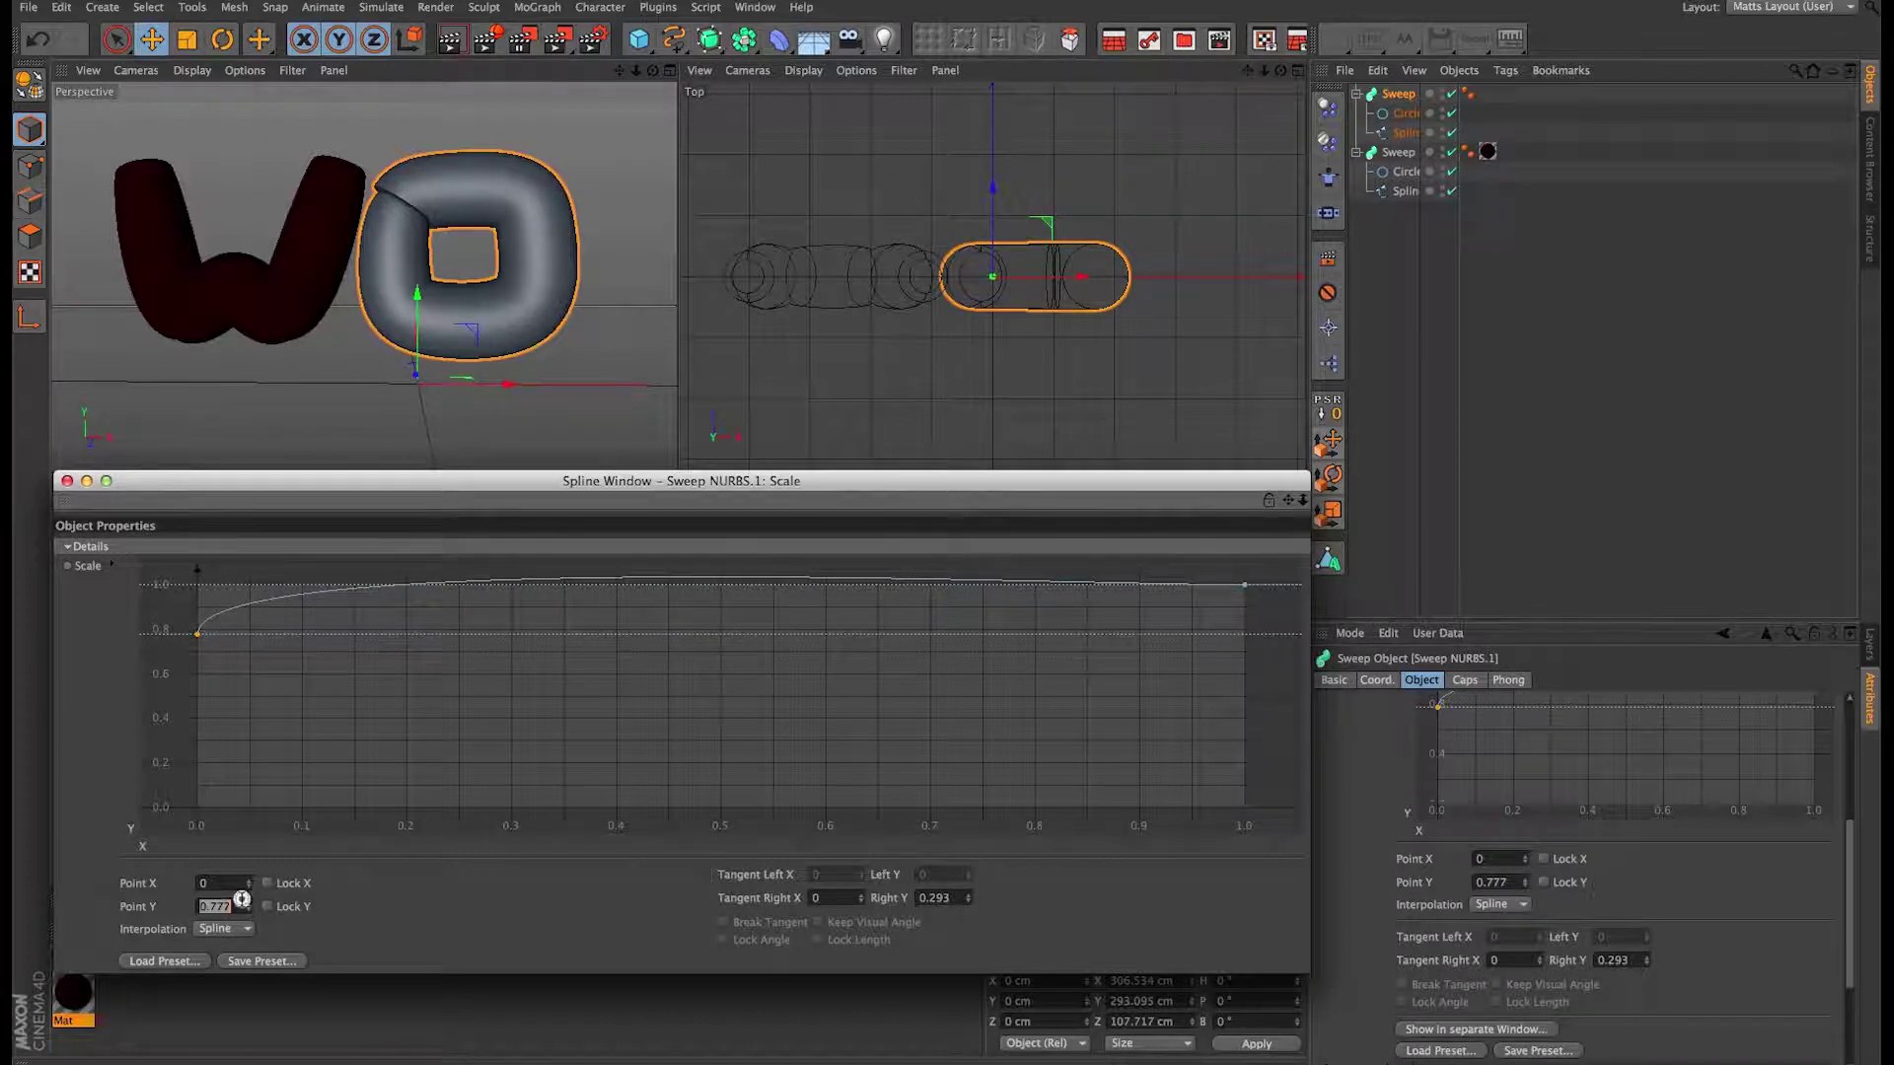
text(0.8)
key(Return)
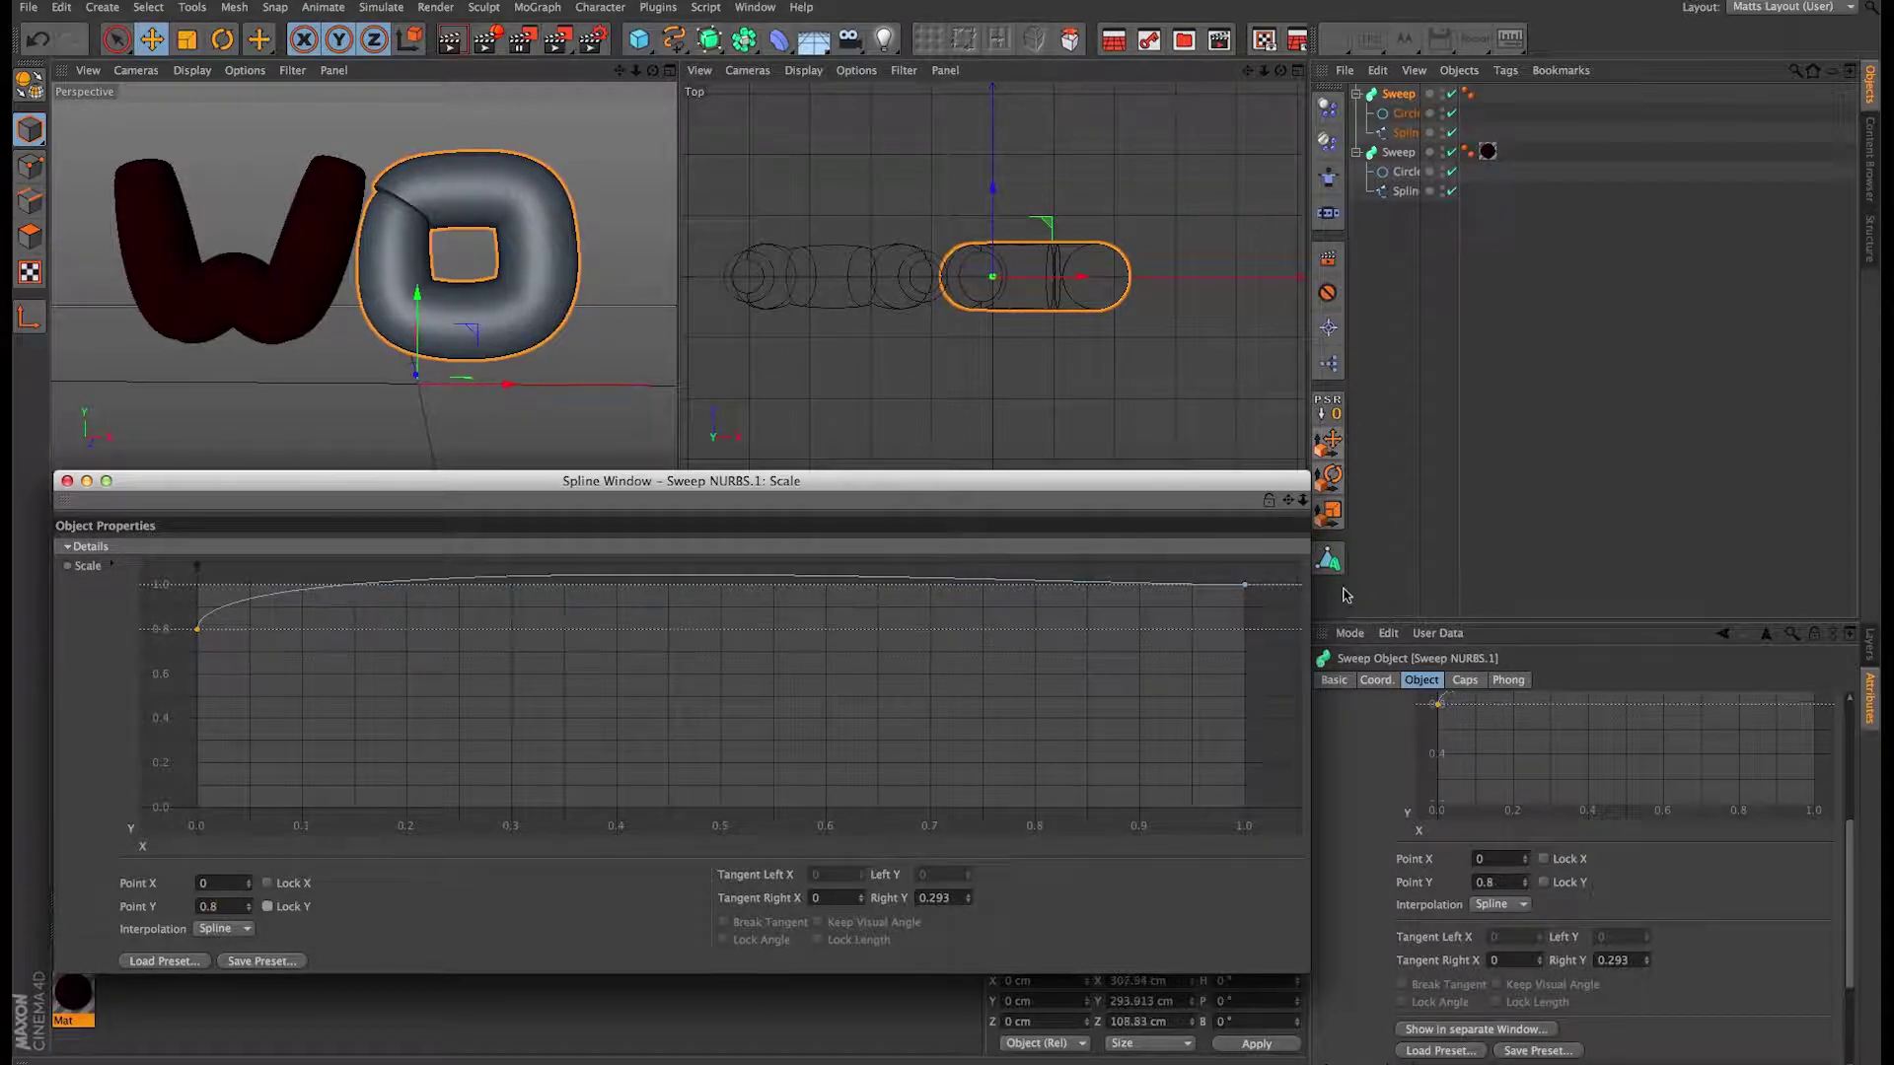
Step: Set the Y value of the Scale curve's end point to 0.8
click(1243, 584)
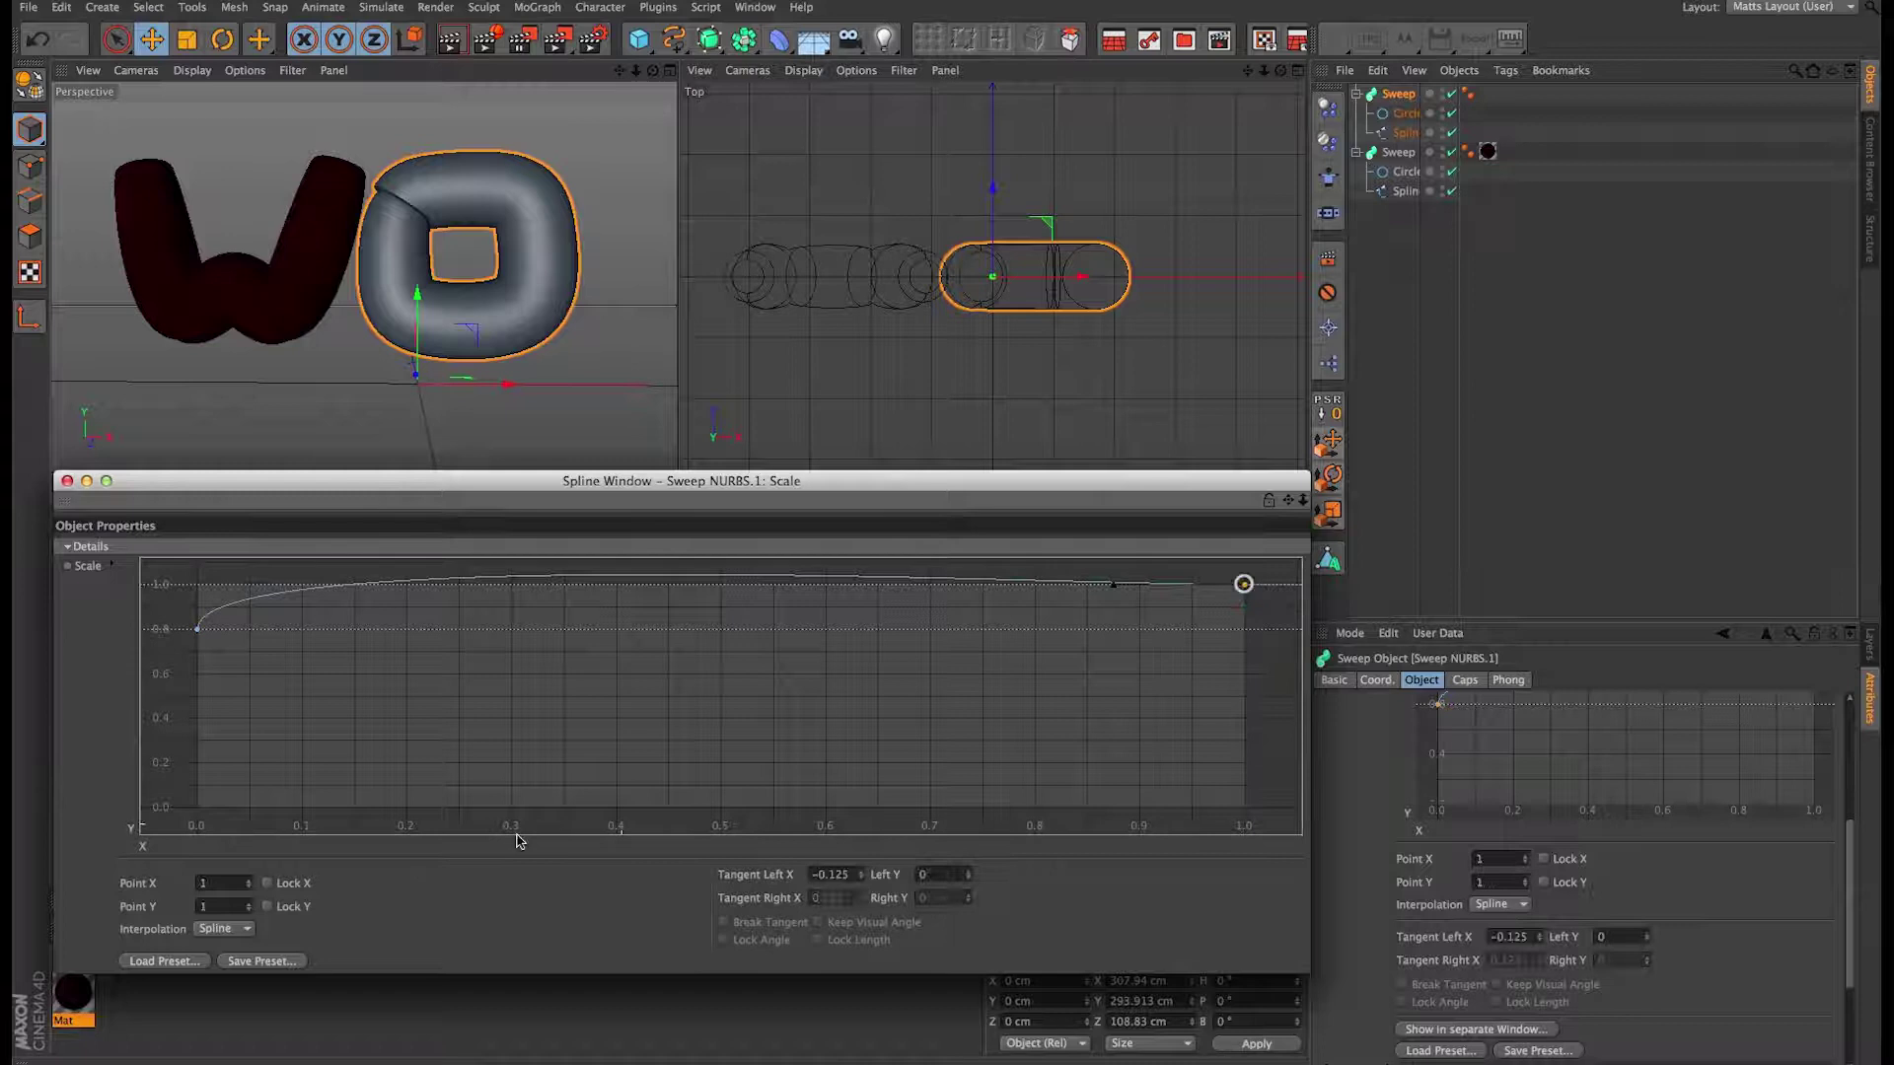
double_click(203, 906)
text(0.8)
key(Return)
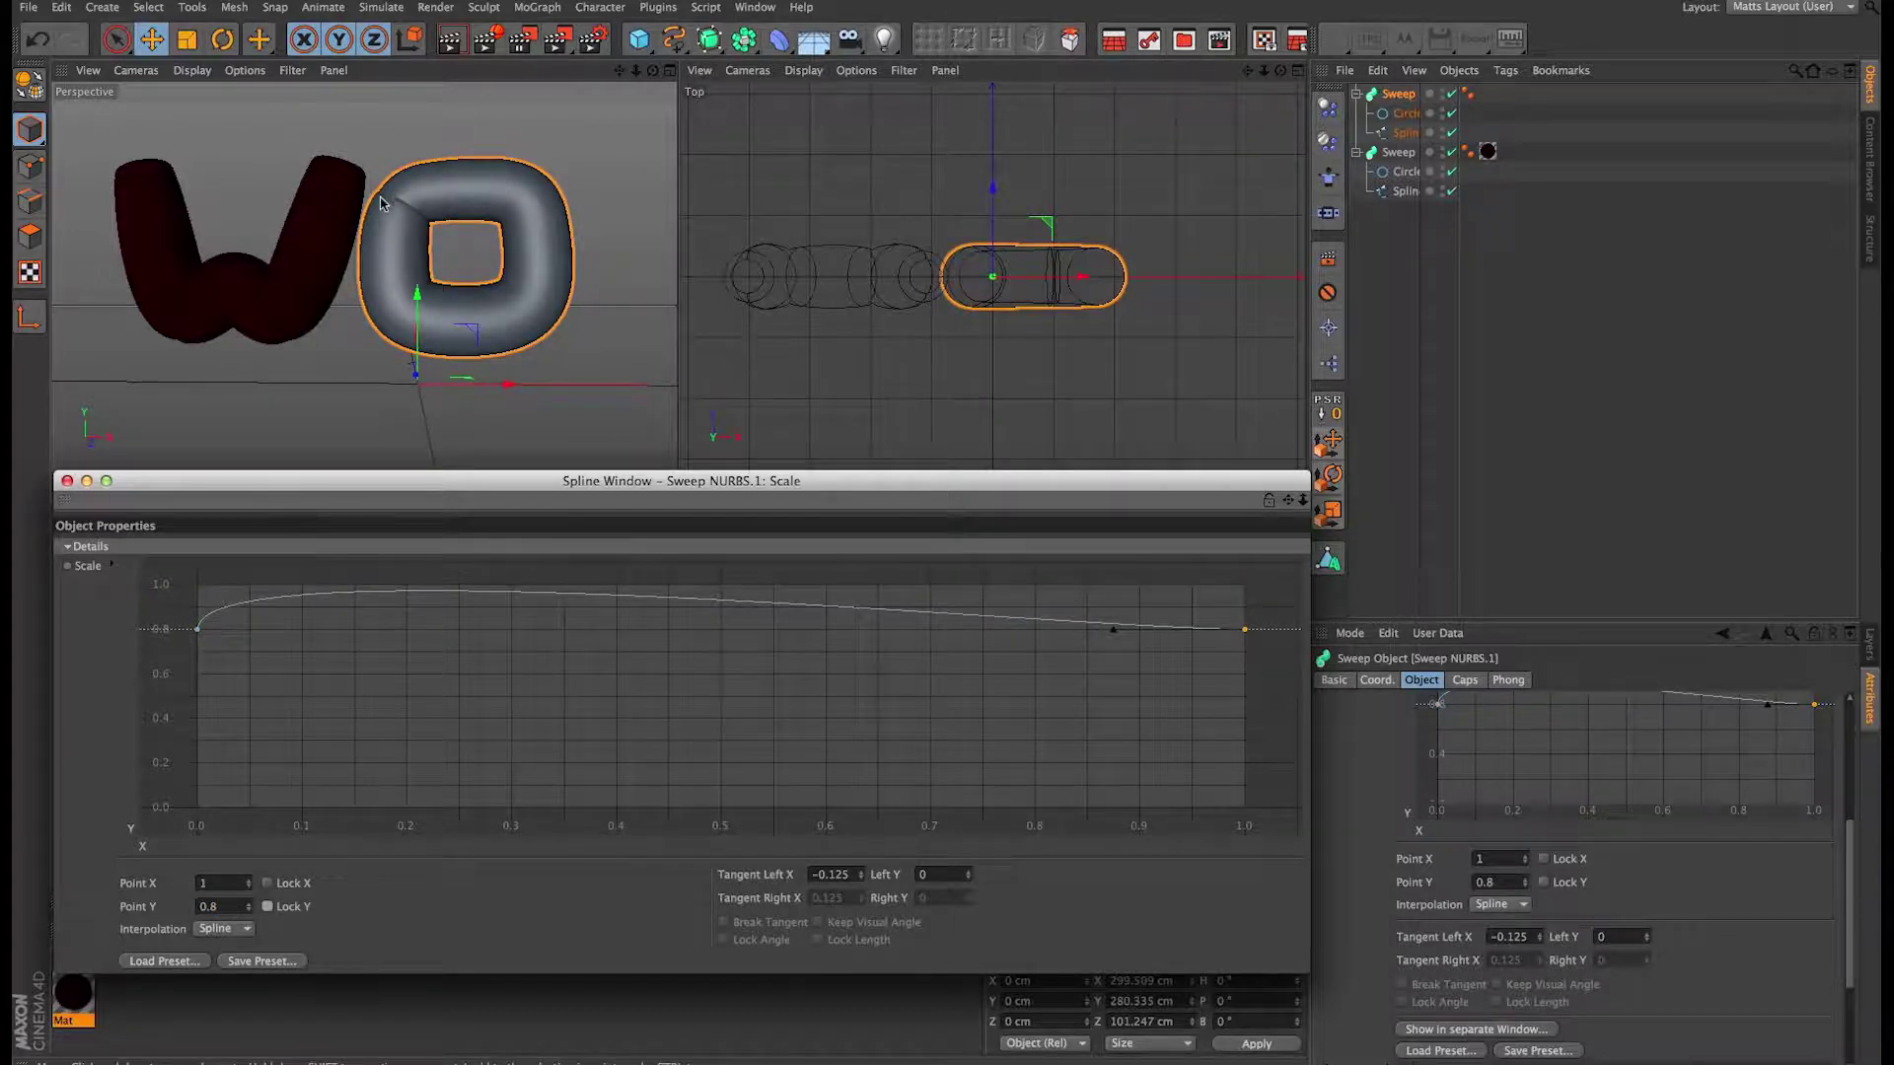
Step: Adjust the Scale curve's start tangent to about X 0.016, Y 0.297 while checking the O's seam up close
scroll(414, 222, up, 5)
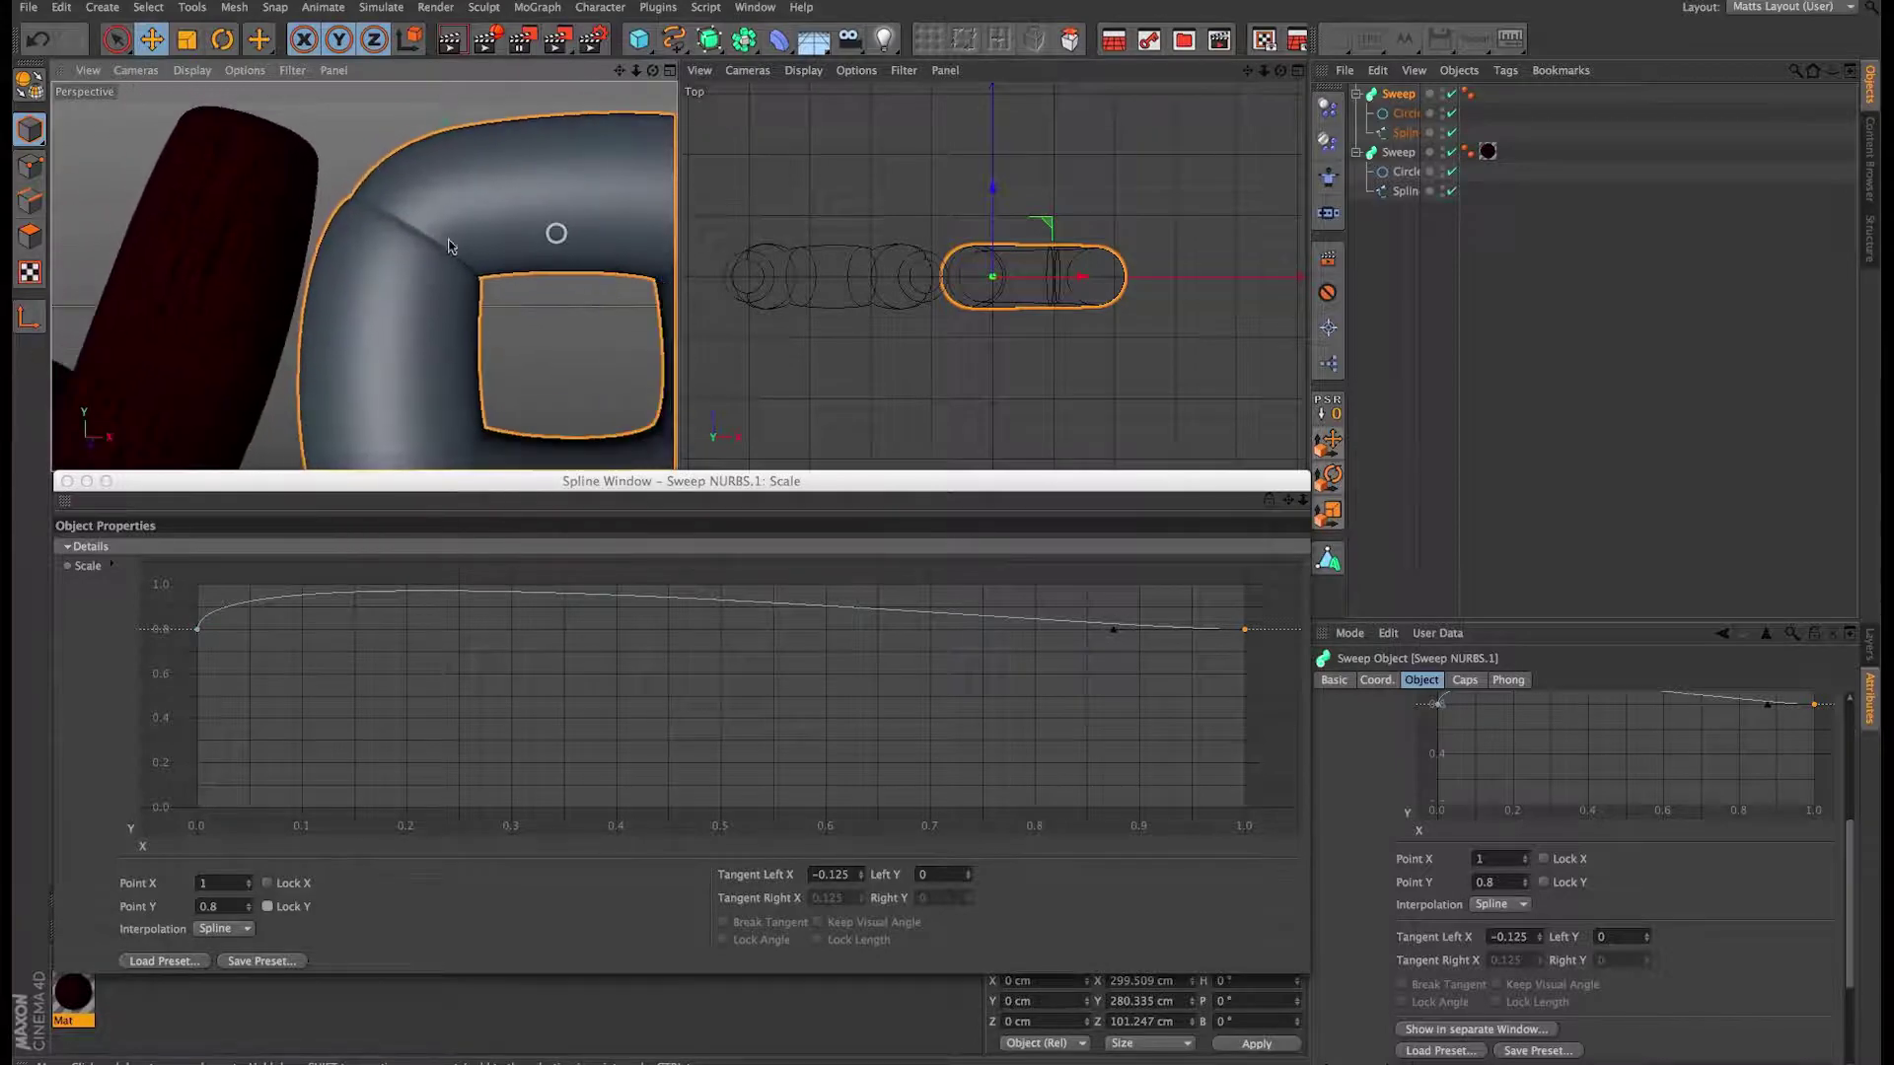
alt+drag(448, 245, 491, 364)
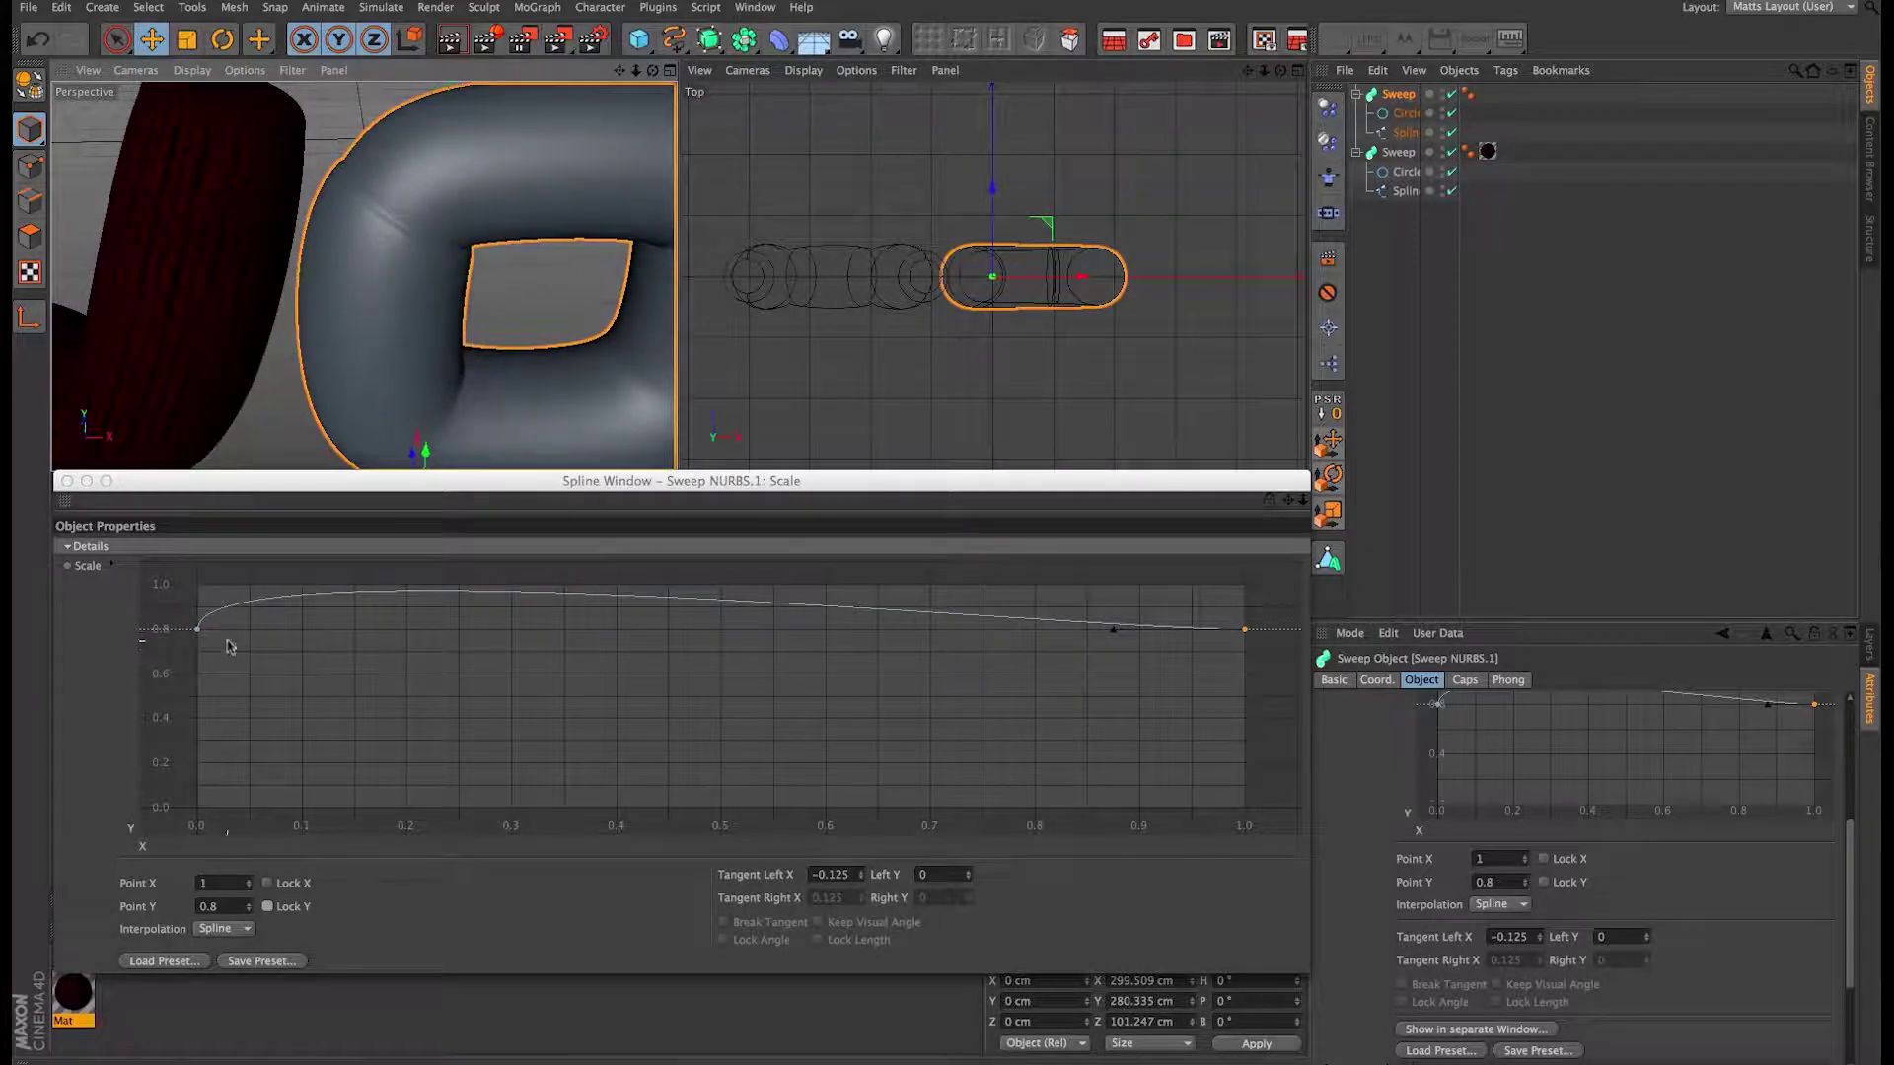
click(197, 628)
drag(199, 564, 212, 568)
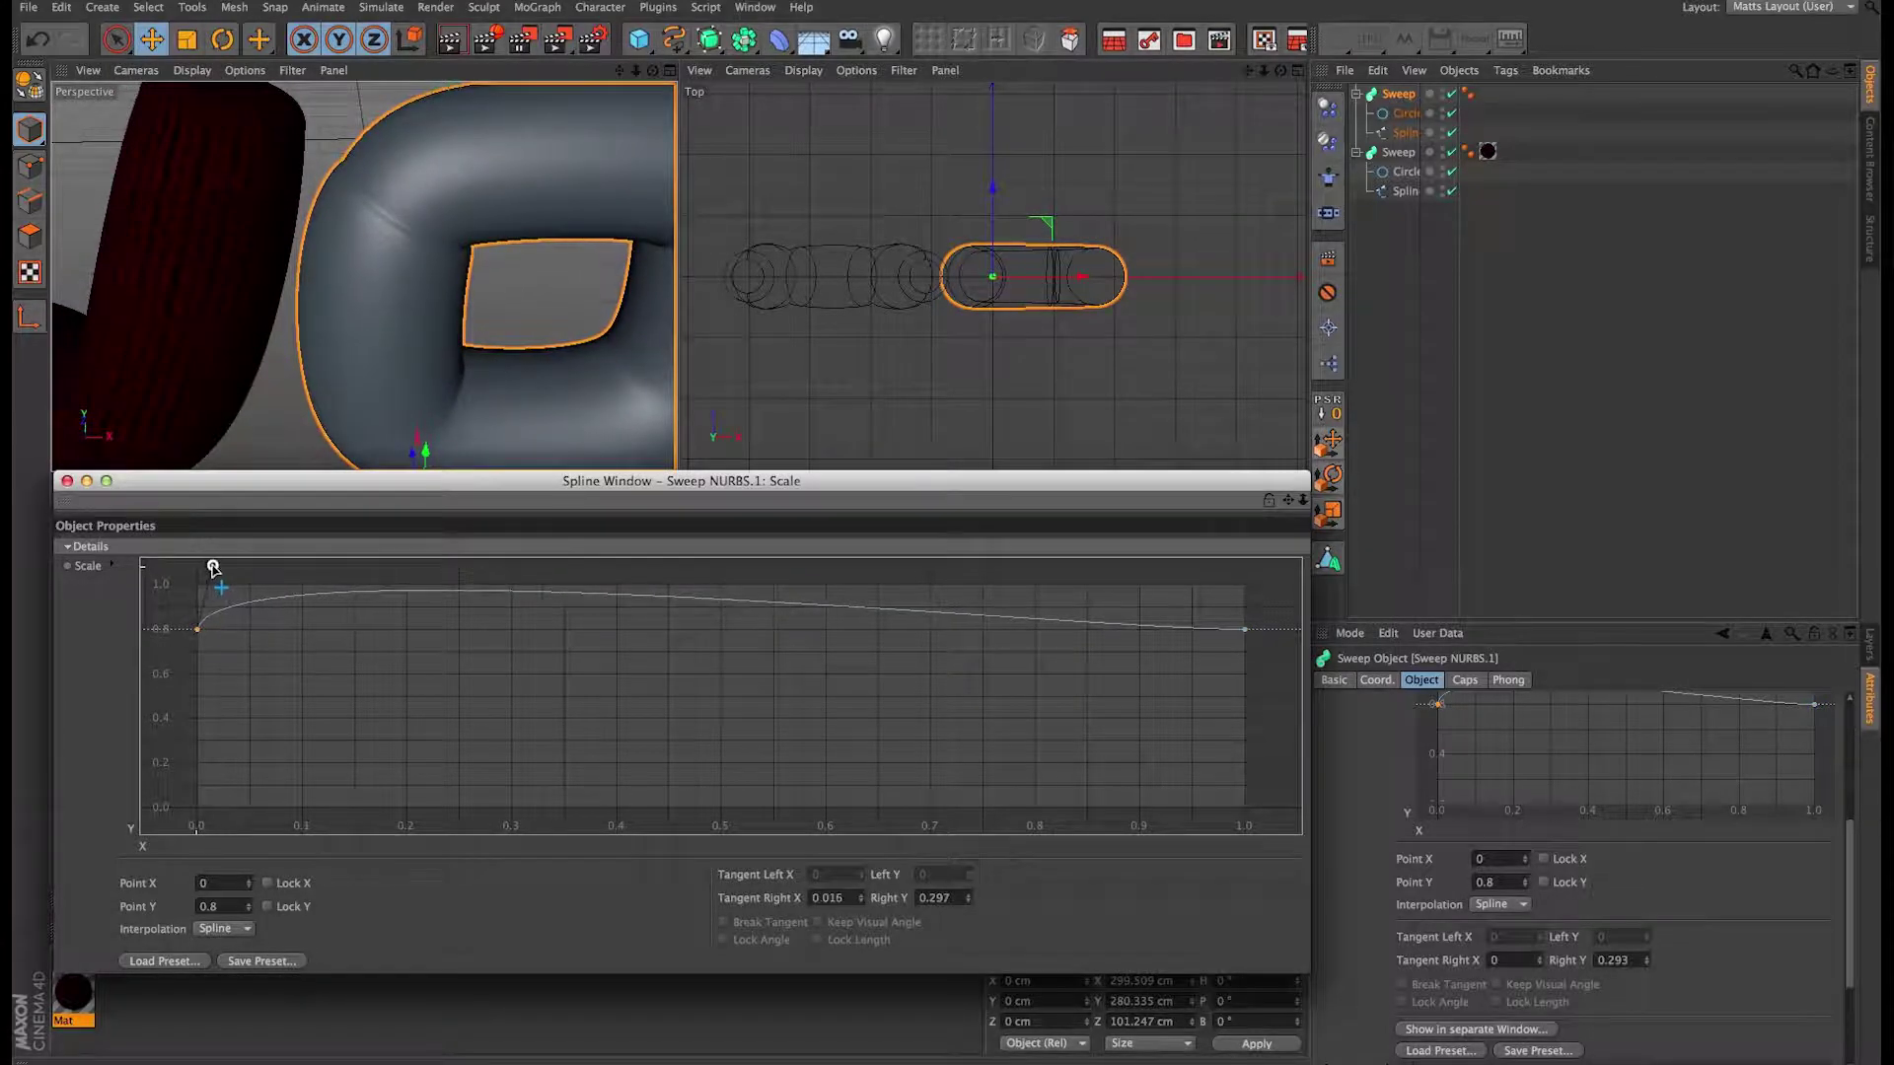
click(213, 570)
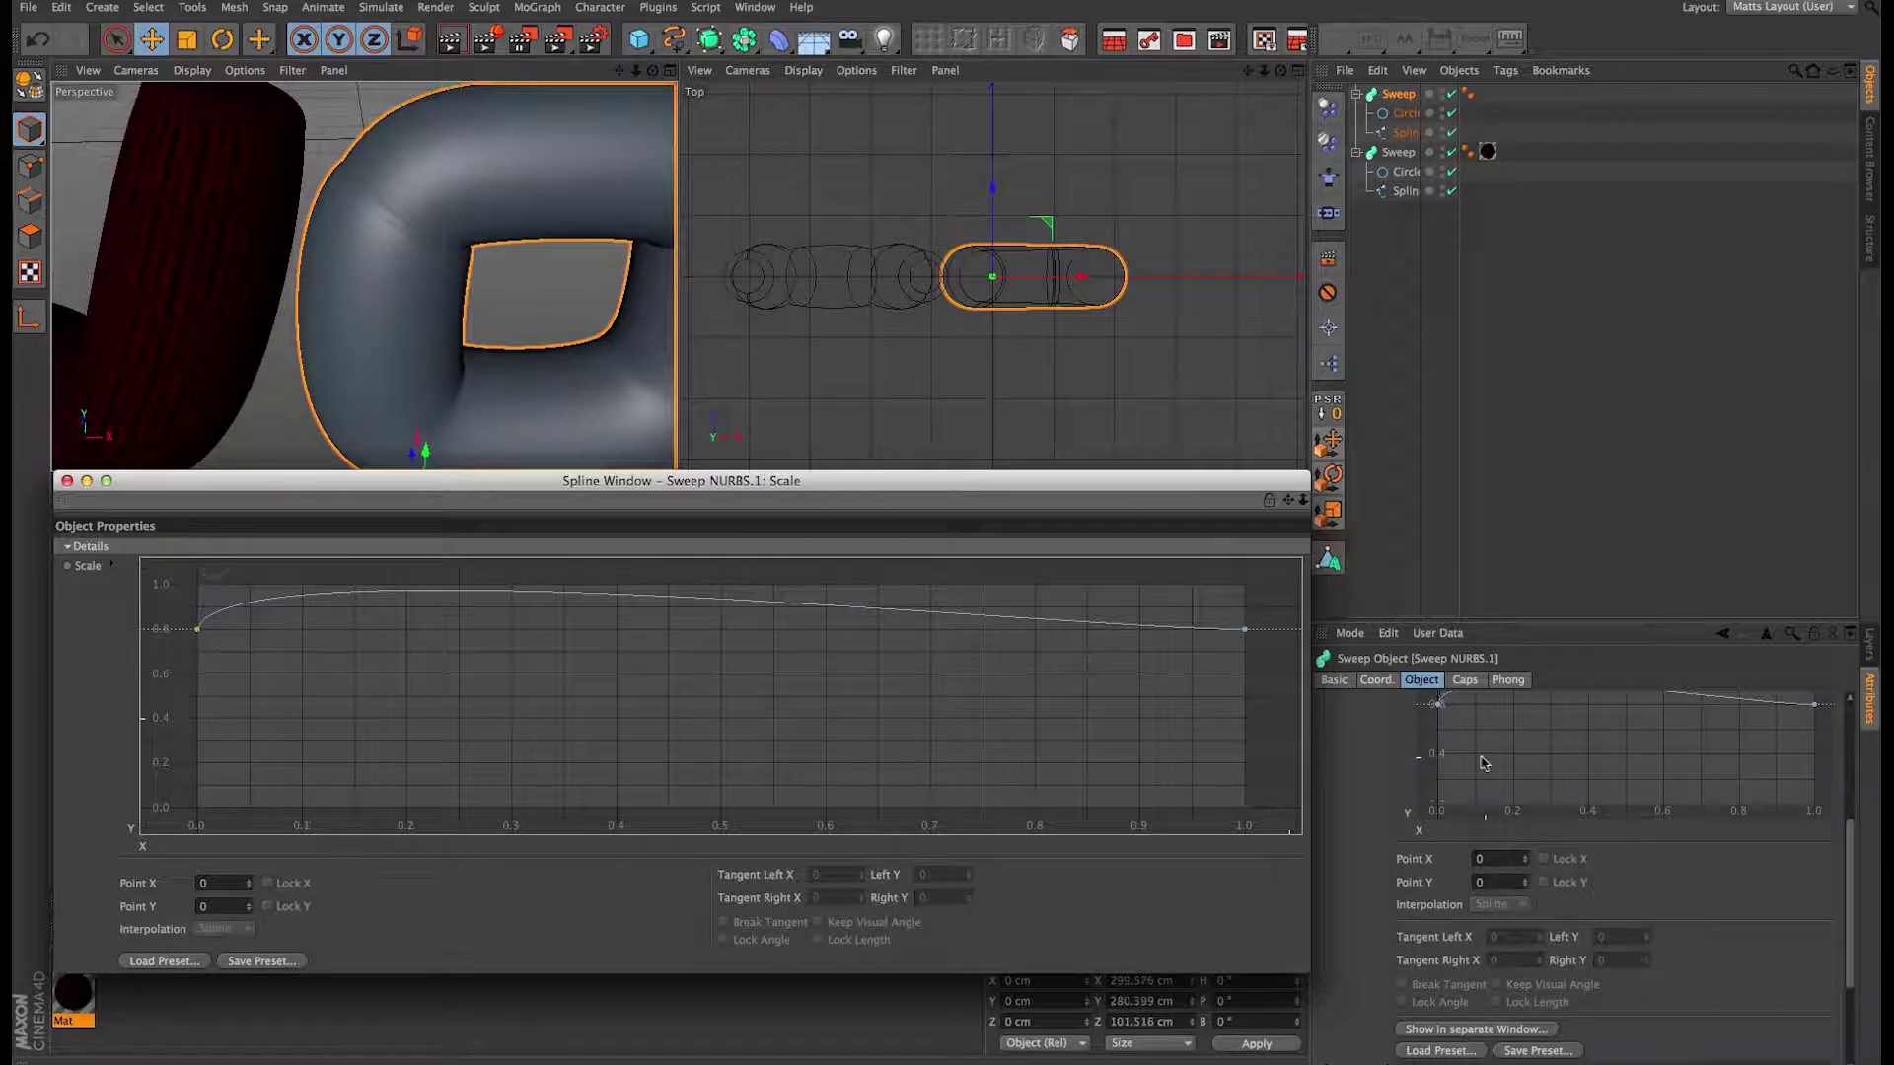
Step: Pull the Scale curve's end tangent up to about X -0.023, Y 0.245 to mirror the start of the curve
click(1245, 628)
drag(1114, 634, 1239, 579)
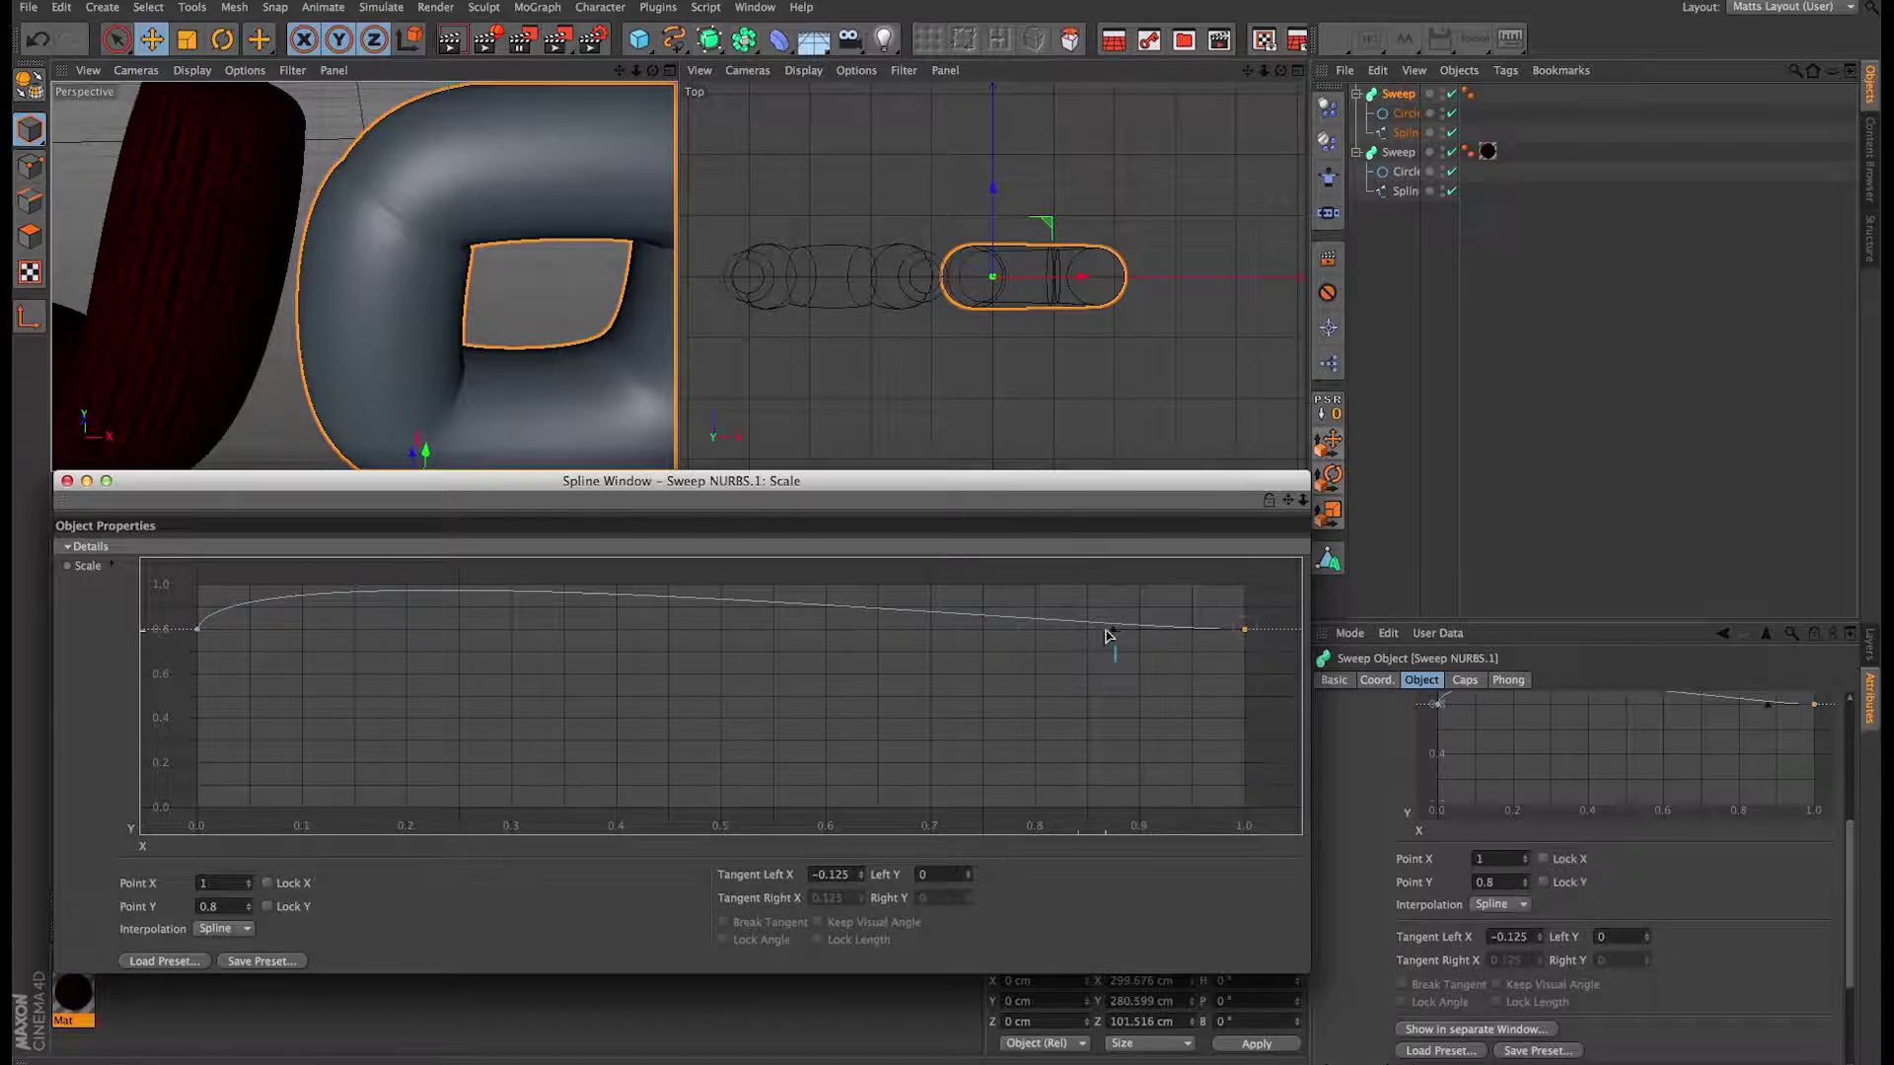
drag(1108, 631, 1220, 576)
alt+drag(452, 317, 586, 288)
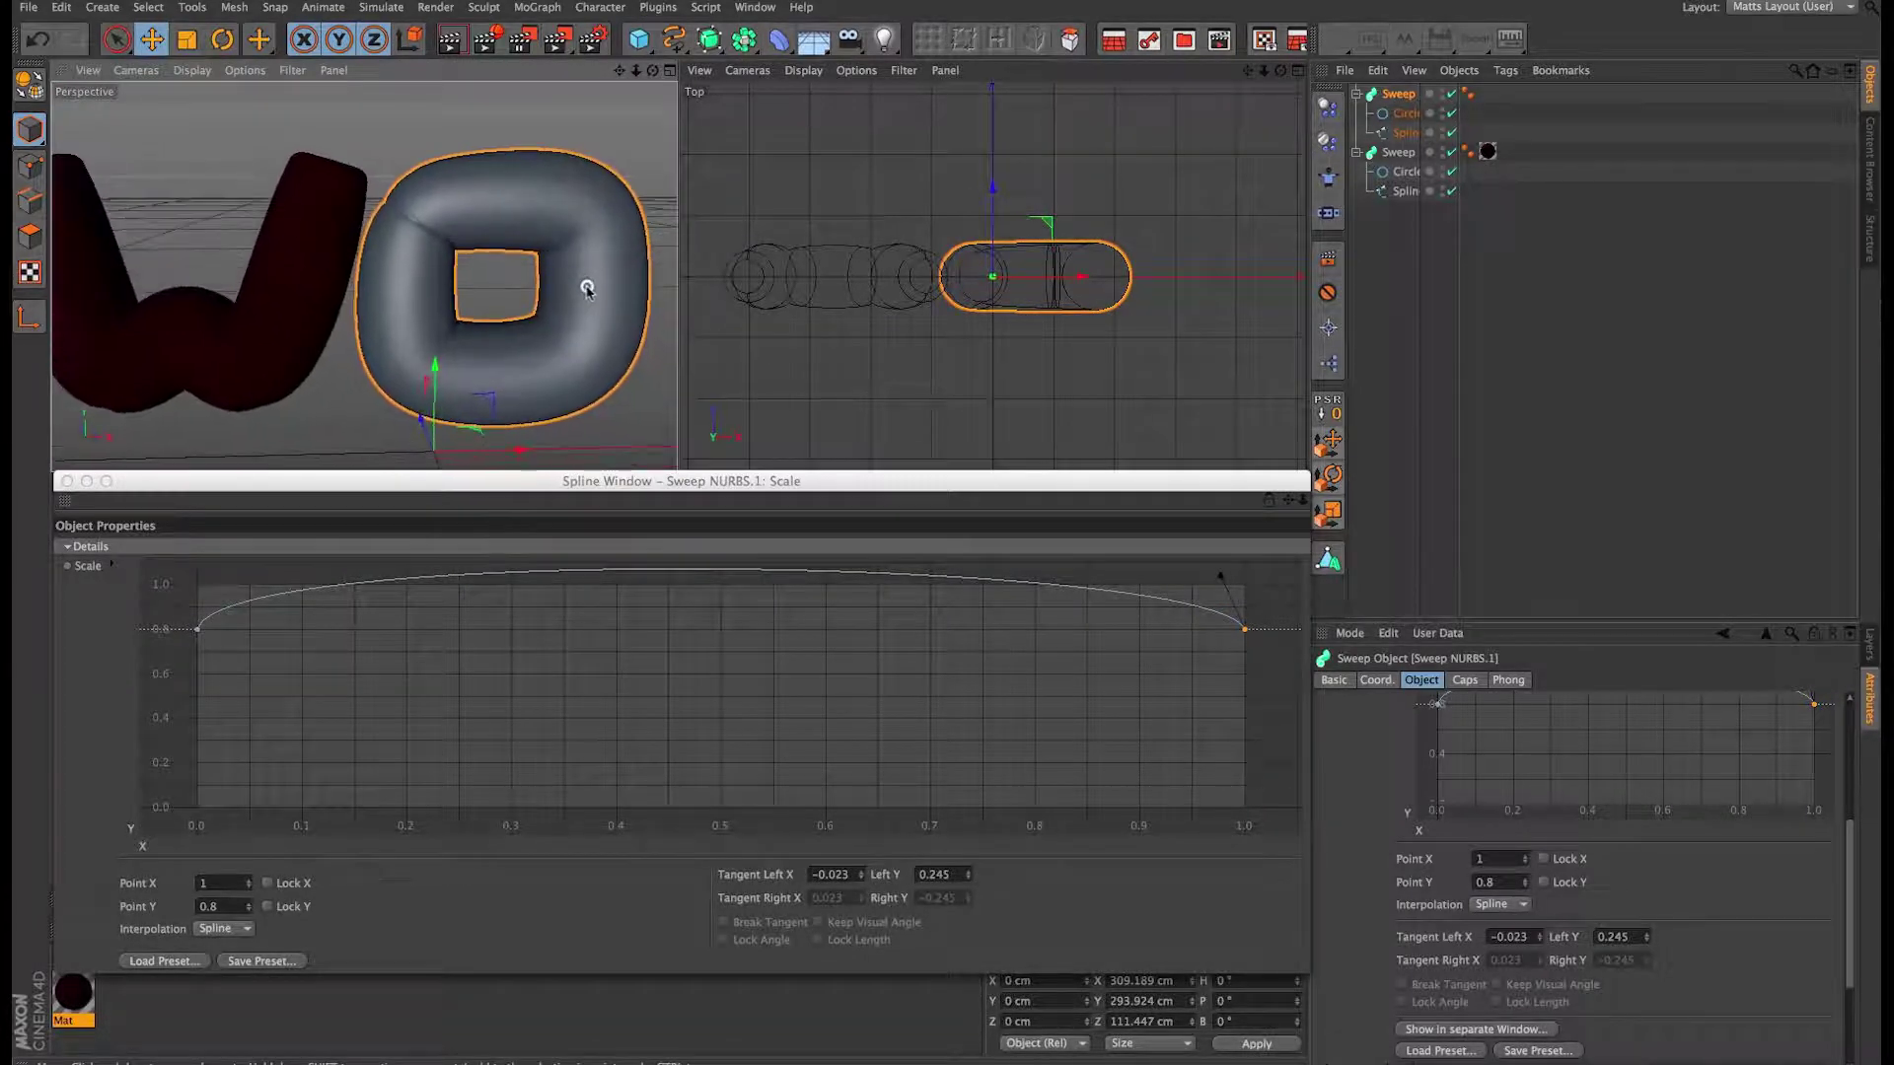
Step: Inspect the O's seam up close and raise the Scale curve's end tangent to about X -0.024, Y 0.31
scroll(434, 197, up, 10)
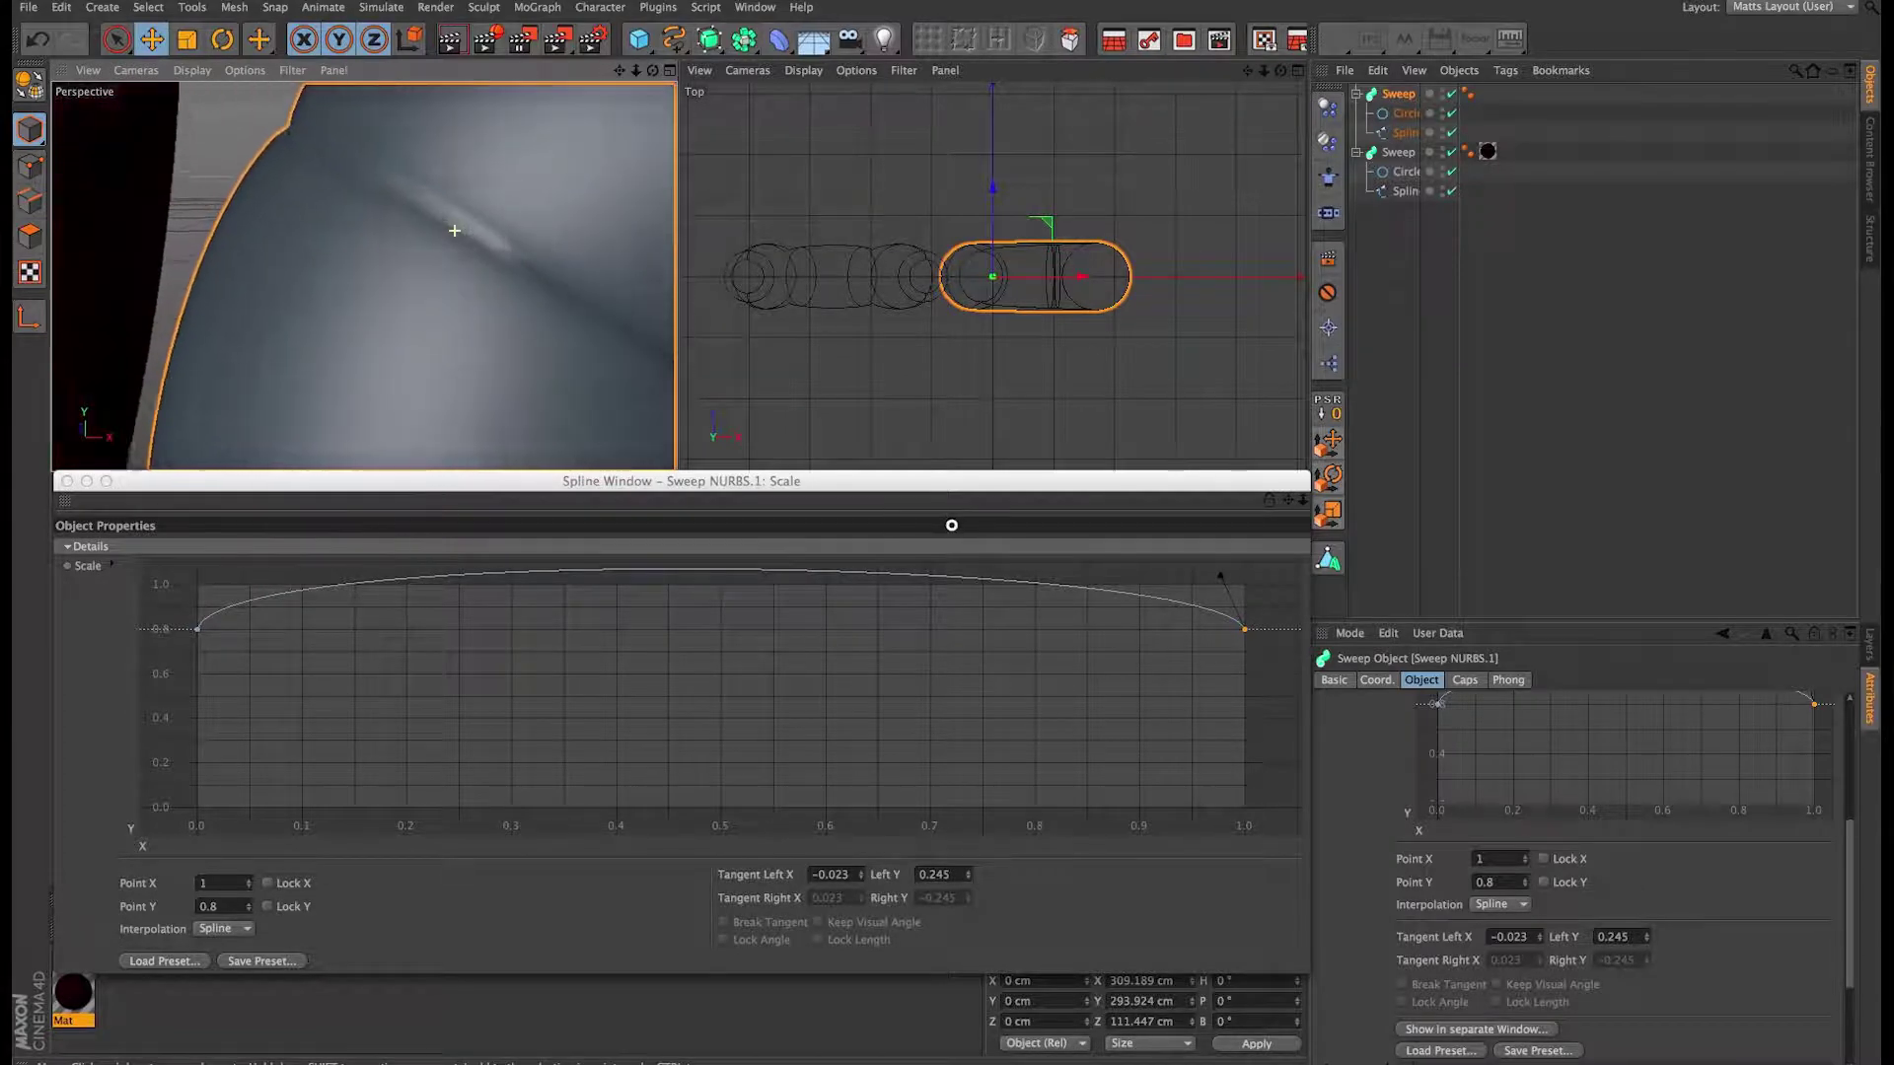
scroll(454, 230, up, 2)
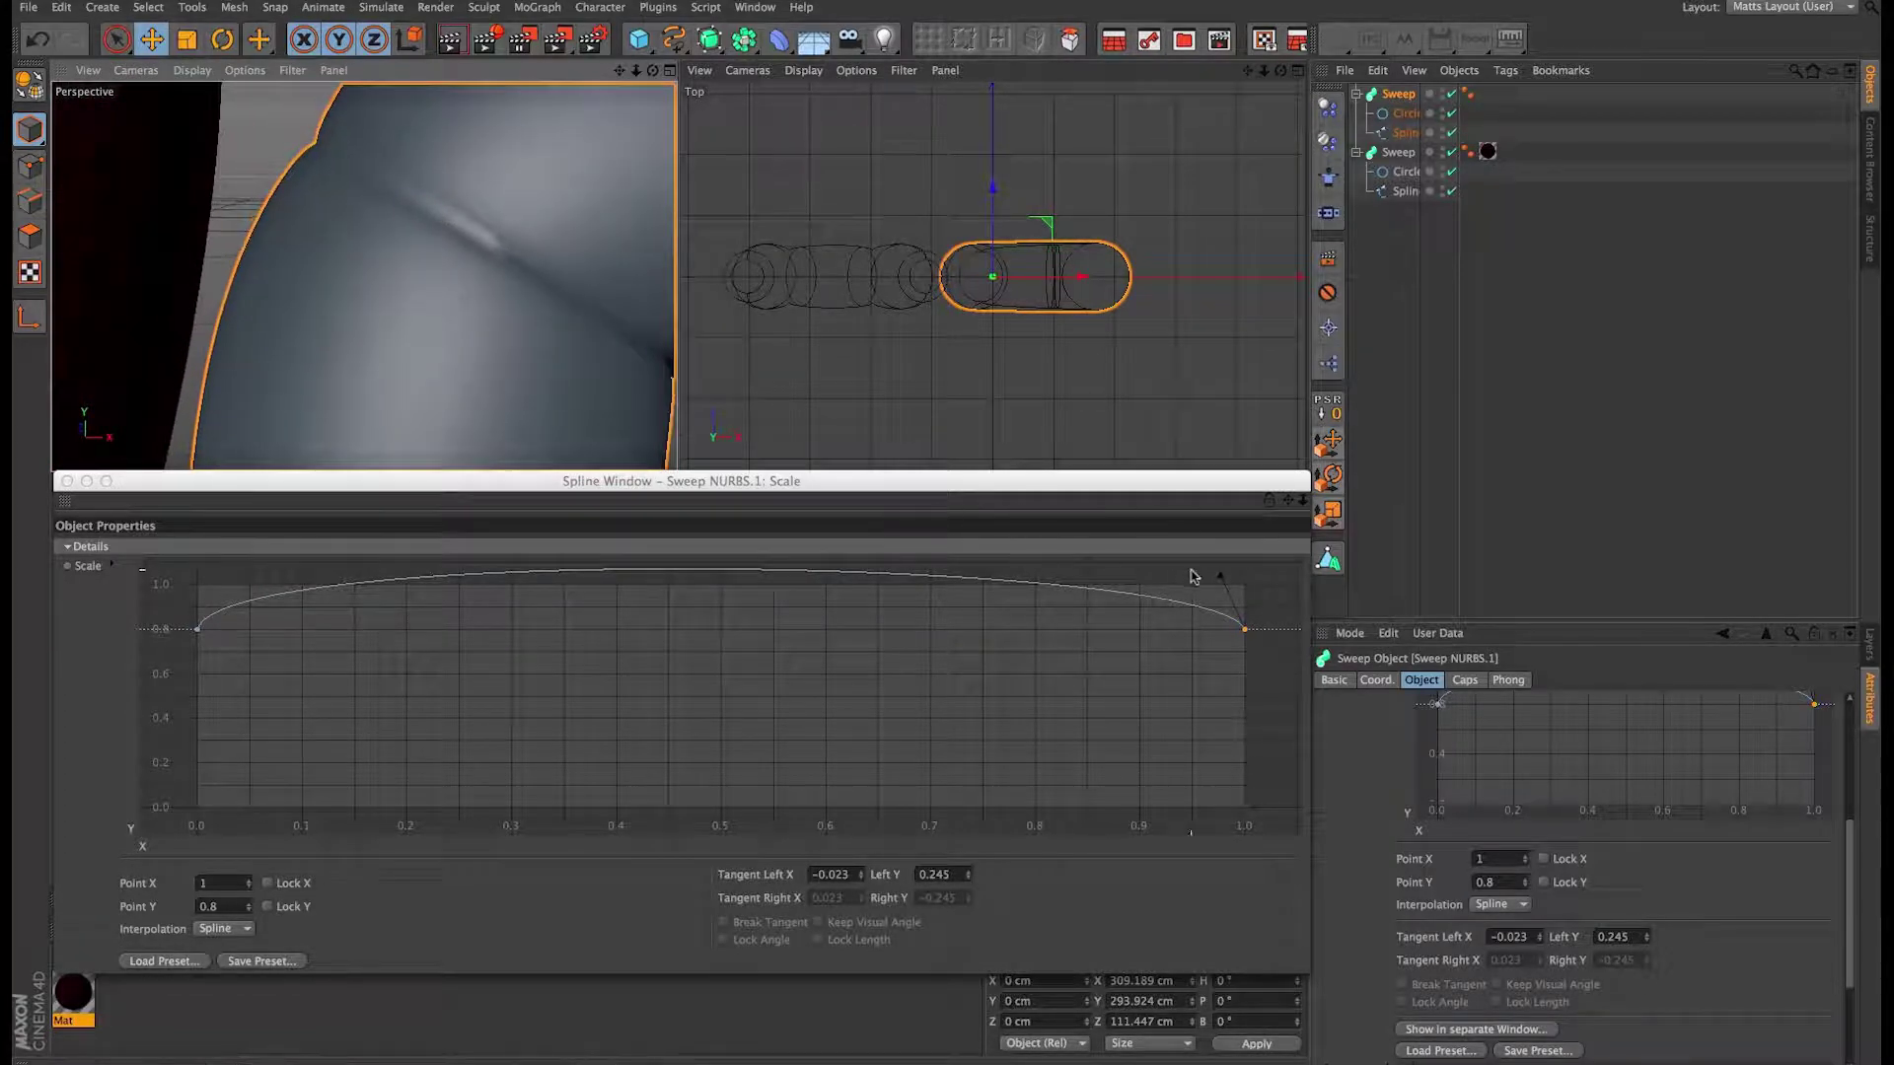
mouse_move(1219, 578)
mouse_down()
mouse_move(1260, 571)
mouse_move(1220, 560)
mouse_up()
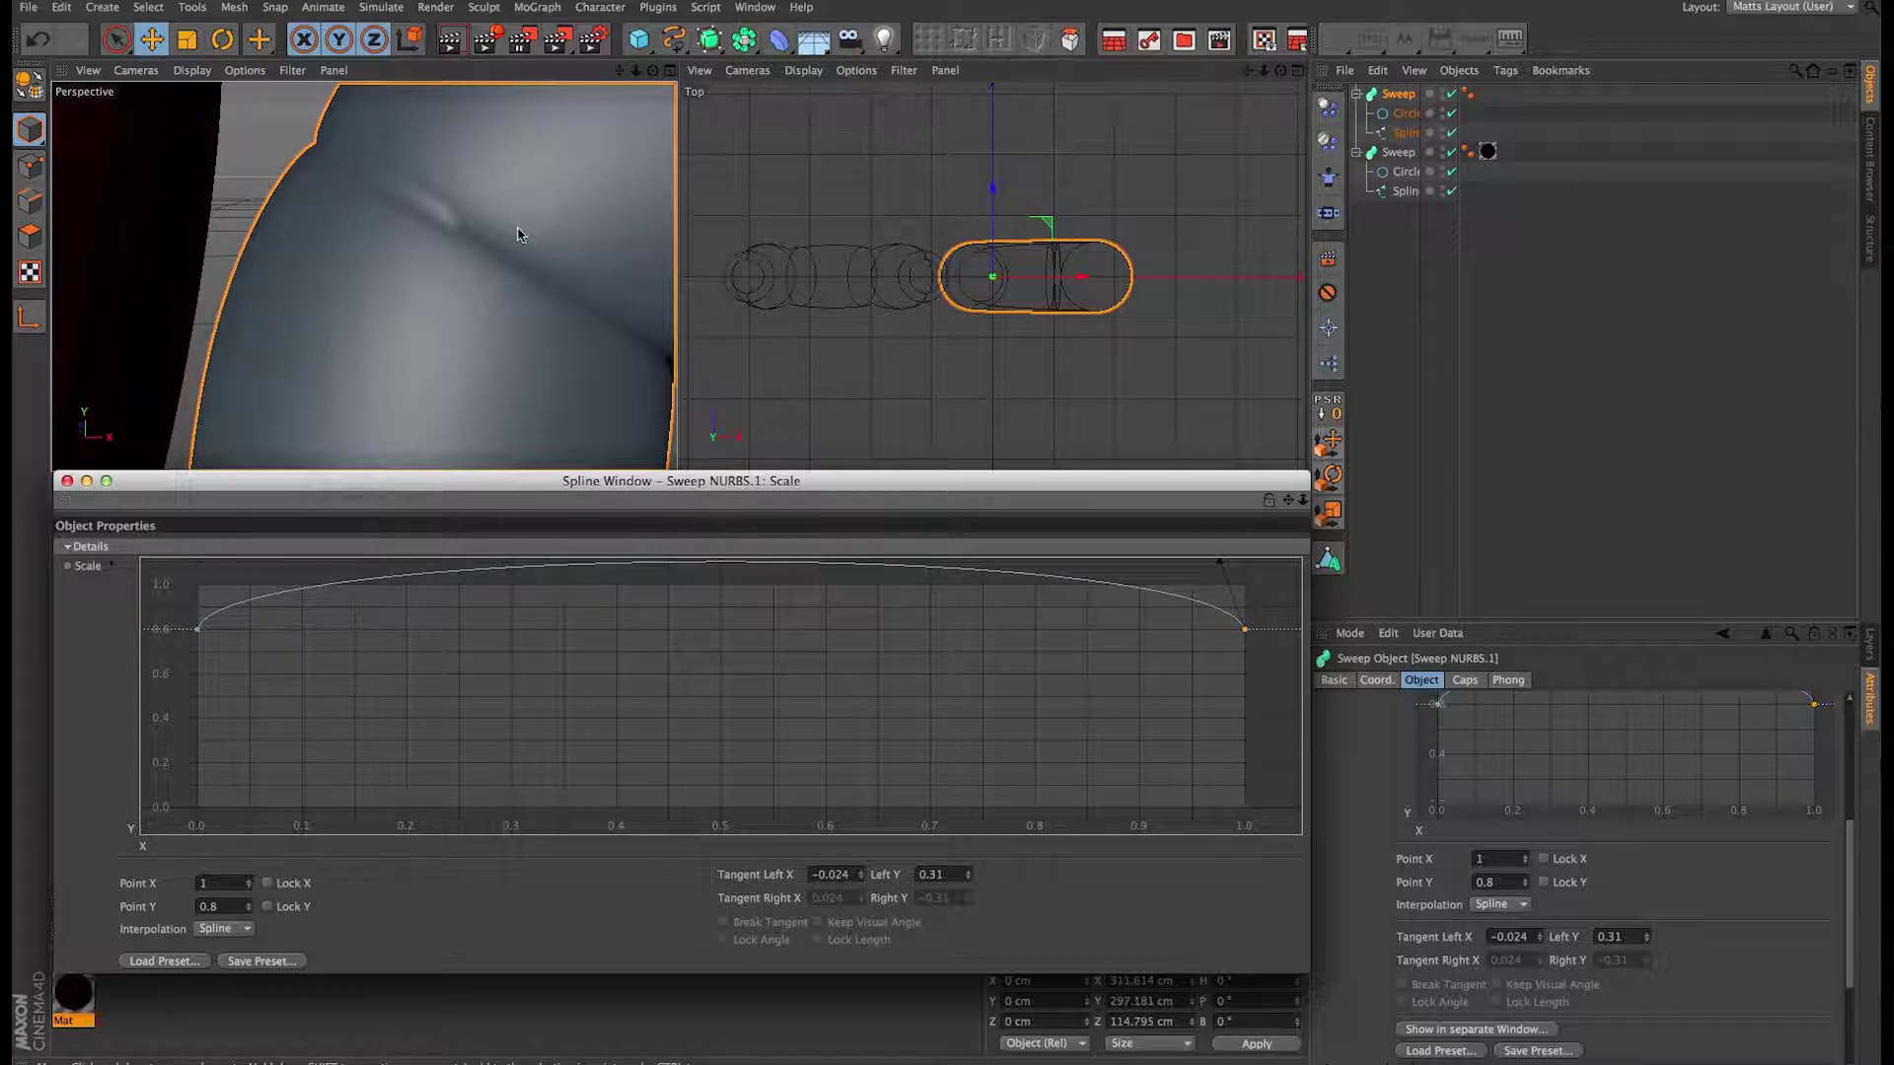
Step: Increase the O spline's number of uniform intermediate points to 120
click(1402, 132)
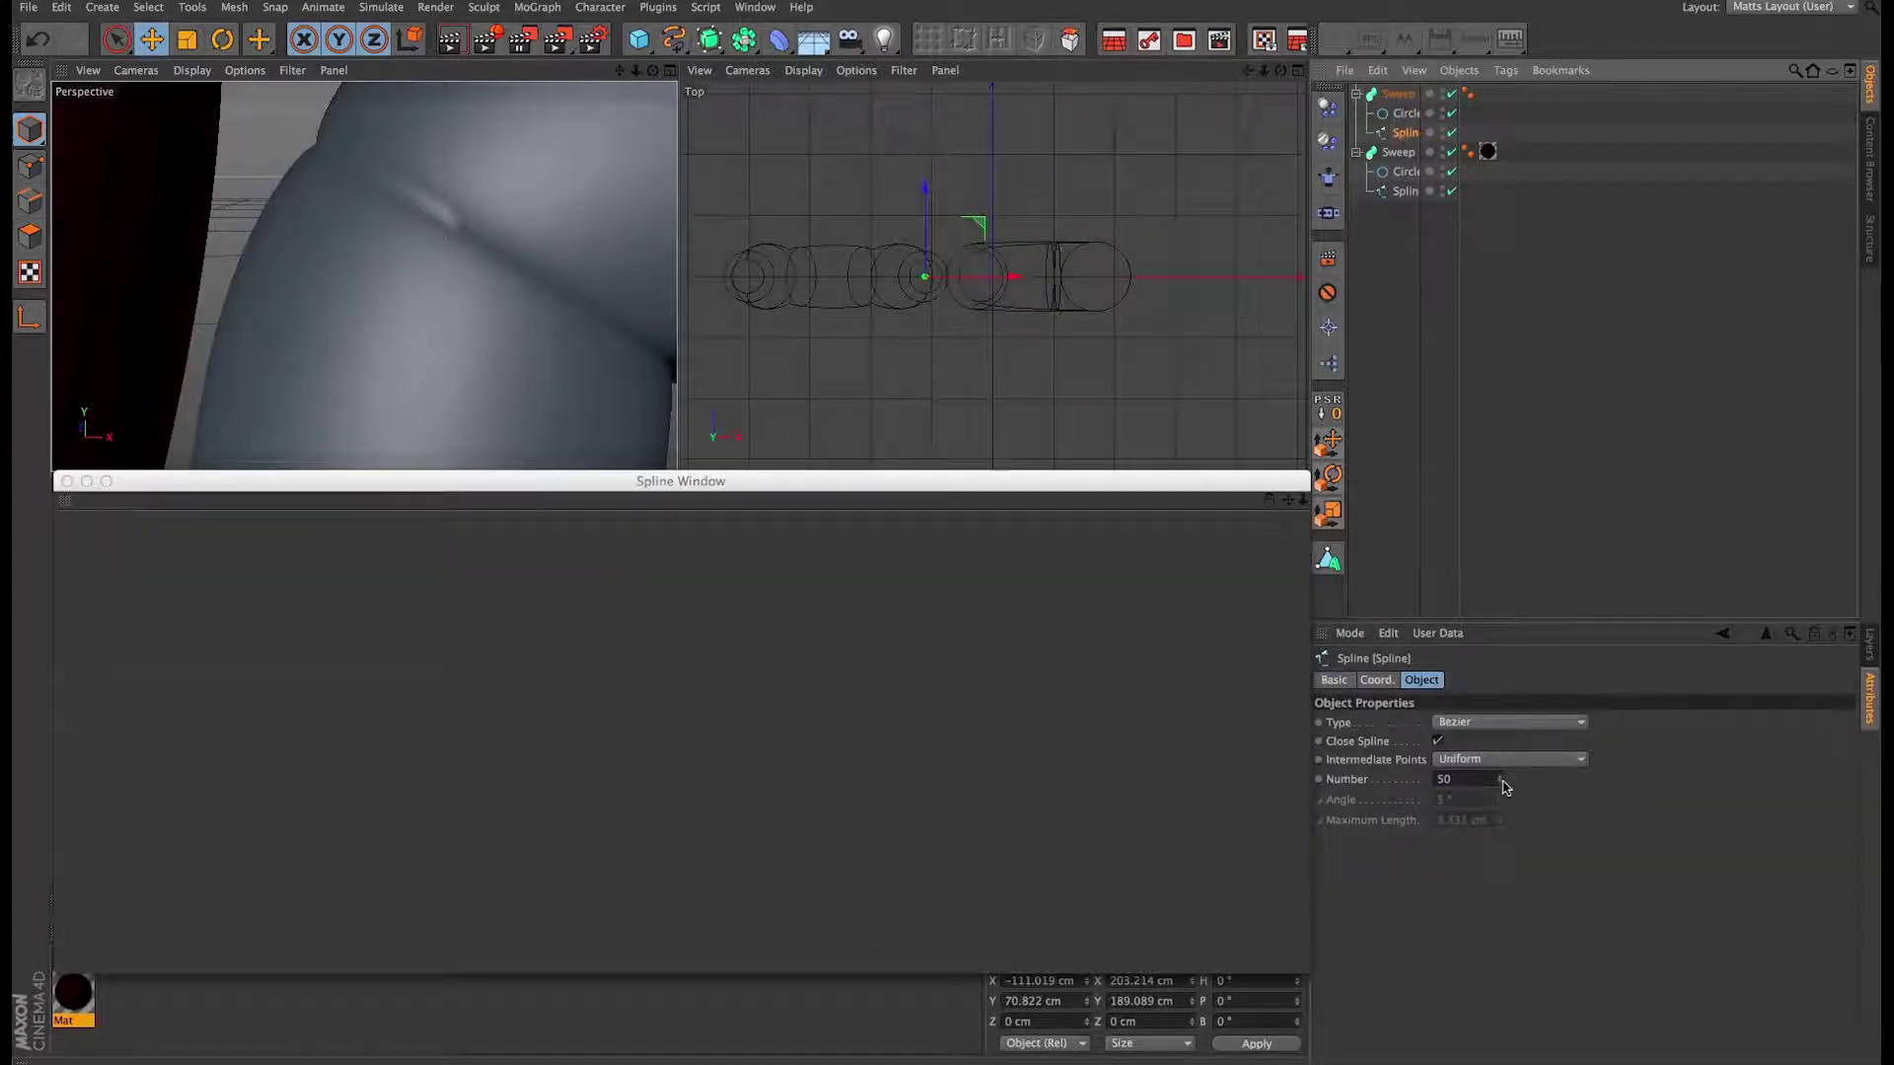
drag(1500, 779, 1500, 774)
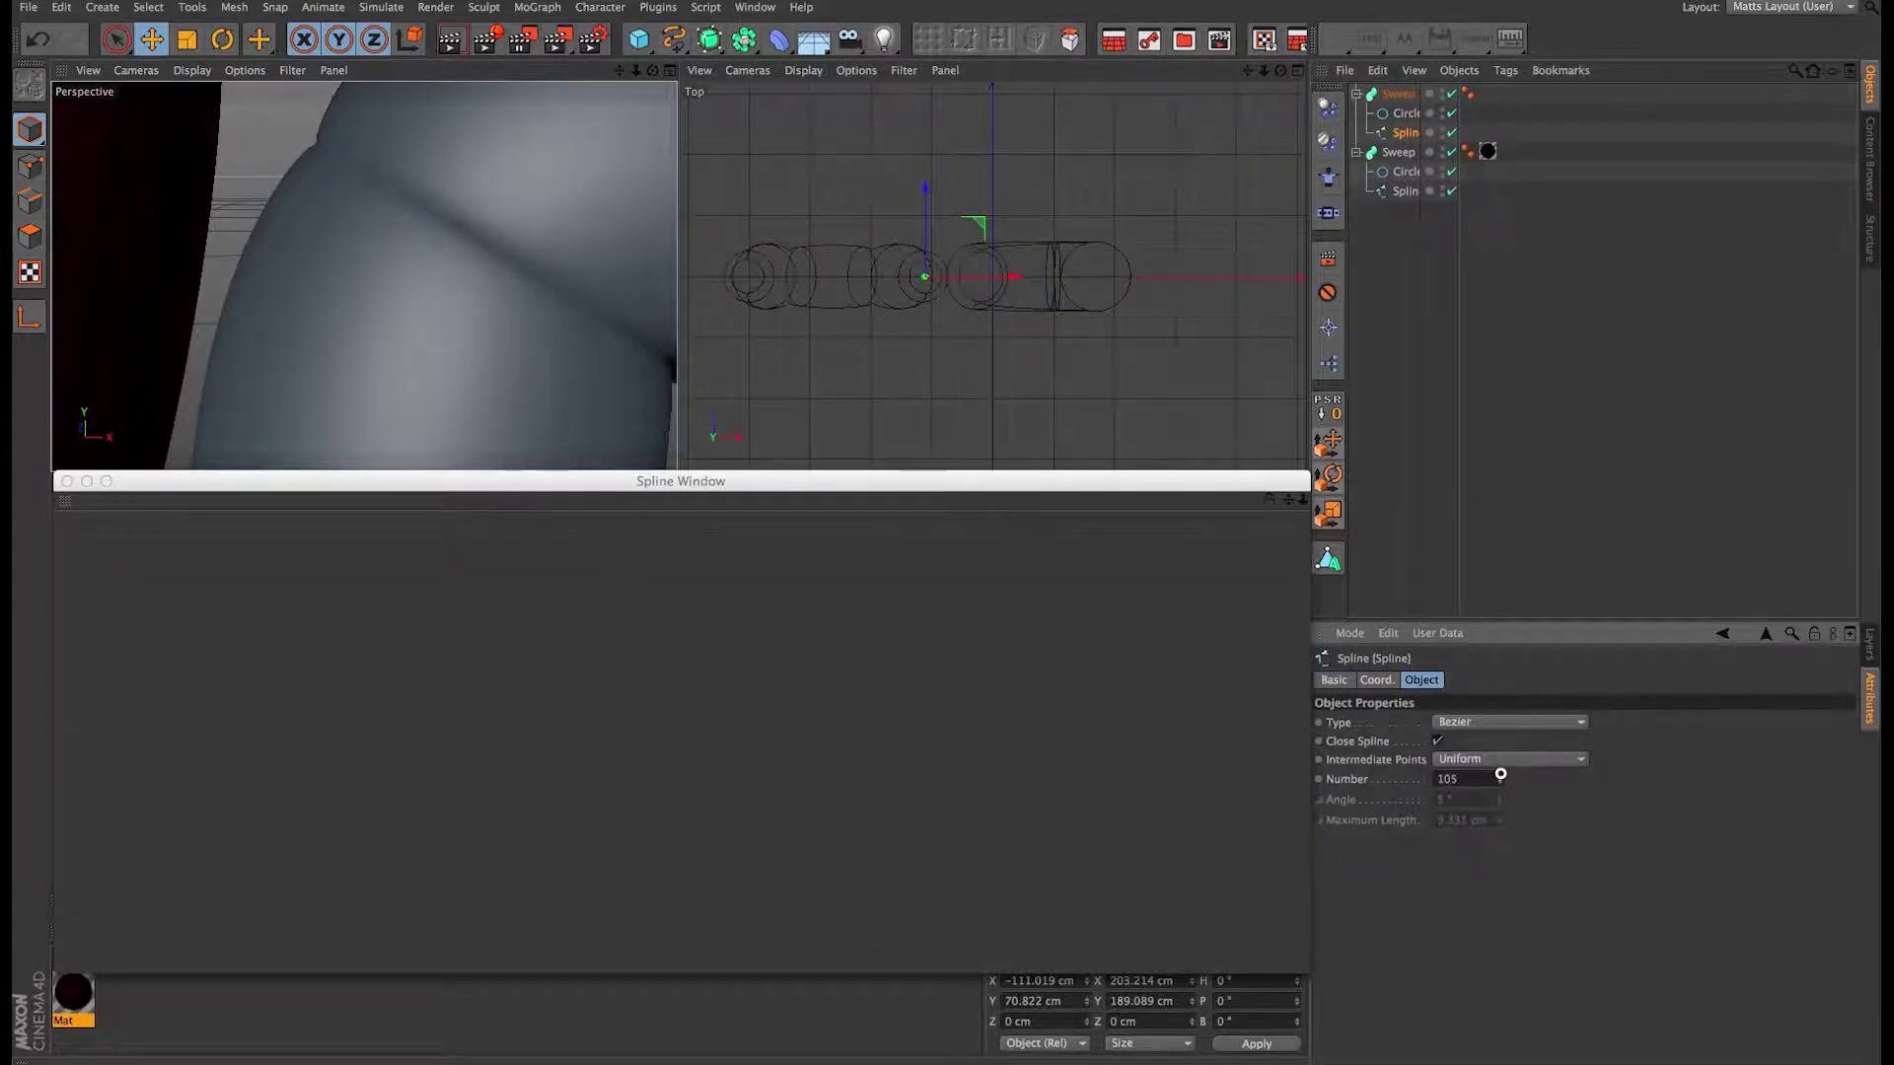
double_click(1476, 779)
text(120)
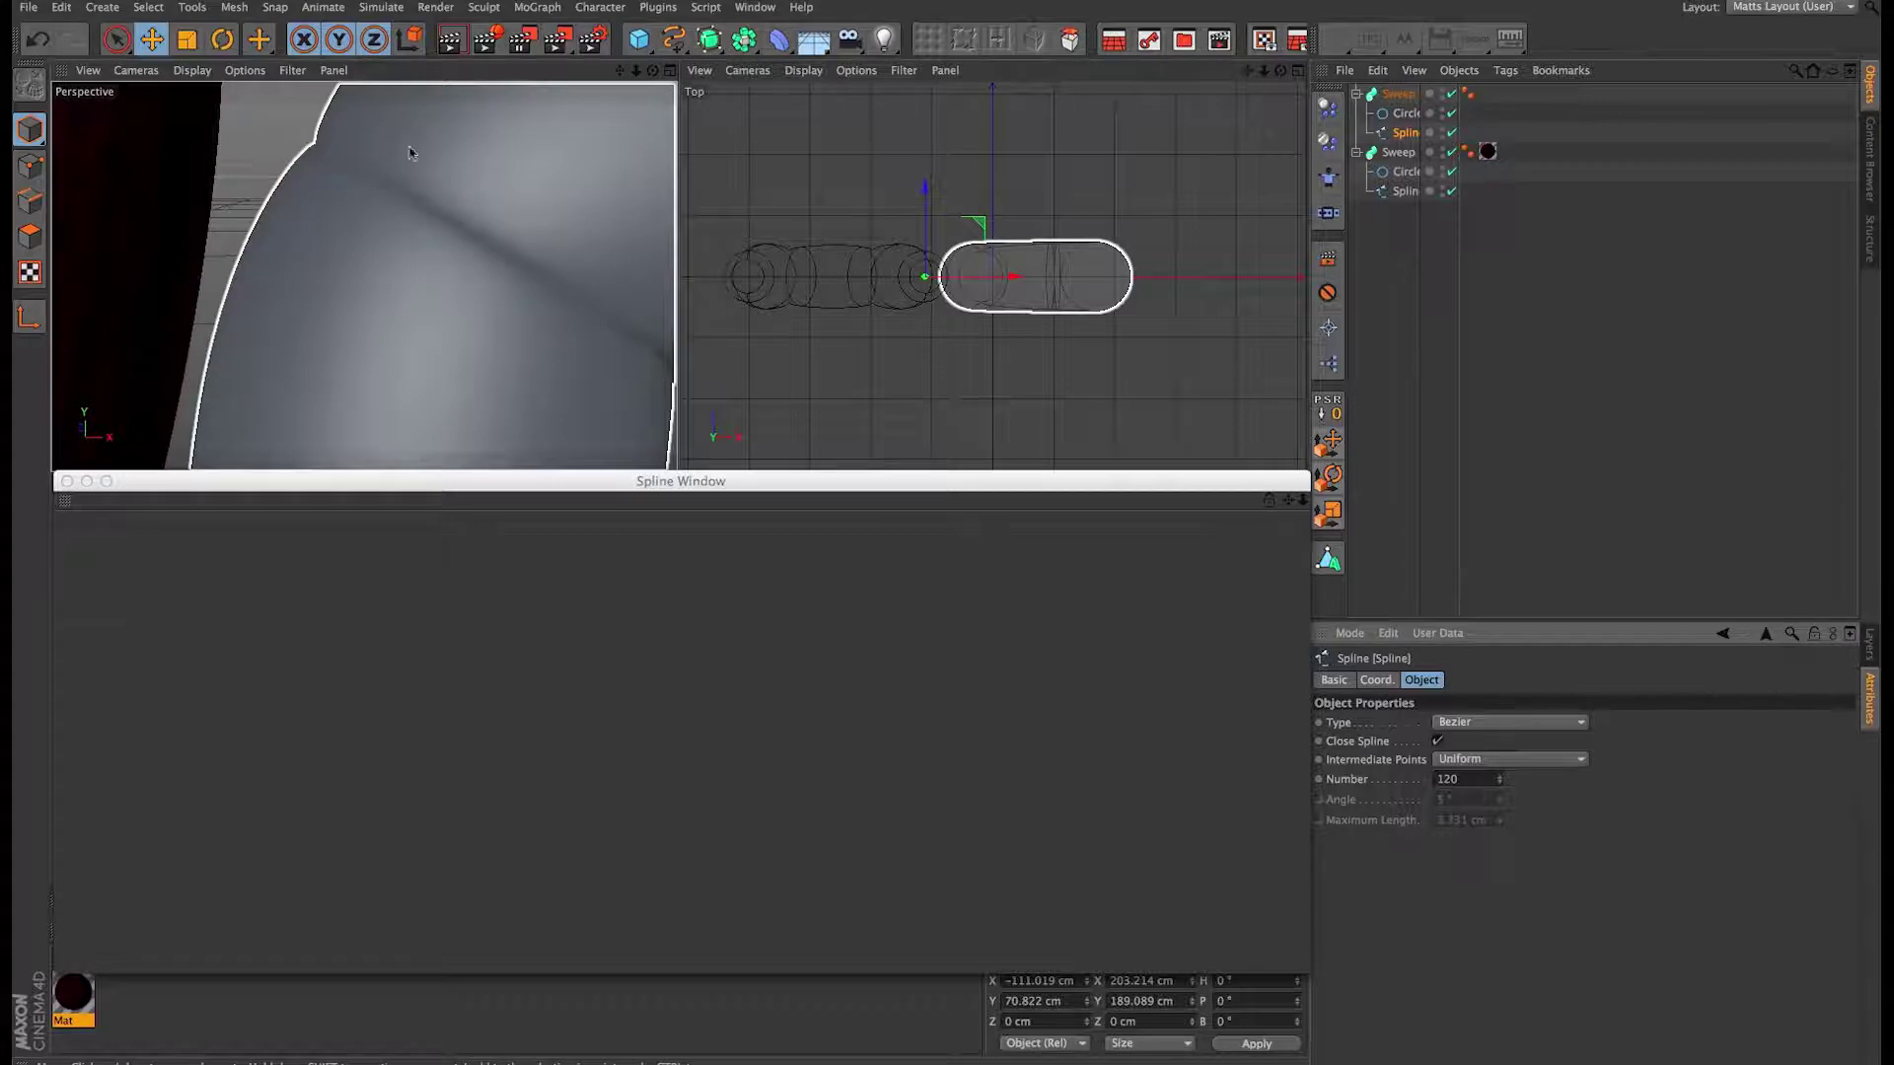
Step: Return to the O Sweep's Scale curve and lower its end tangent to about X -0.029, Y 0.262
click(584, 483)
click(1397, 93)
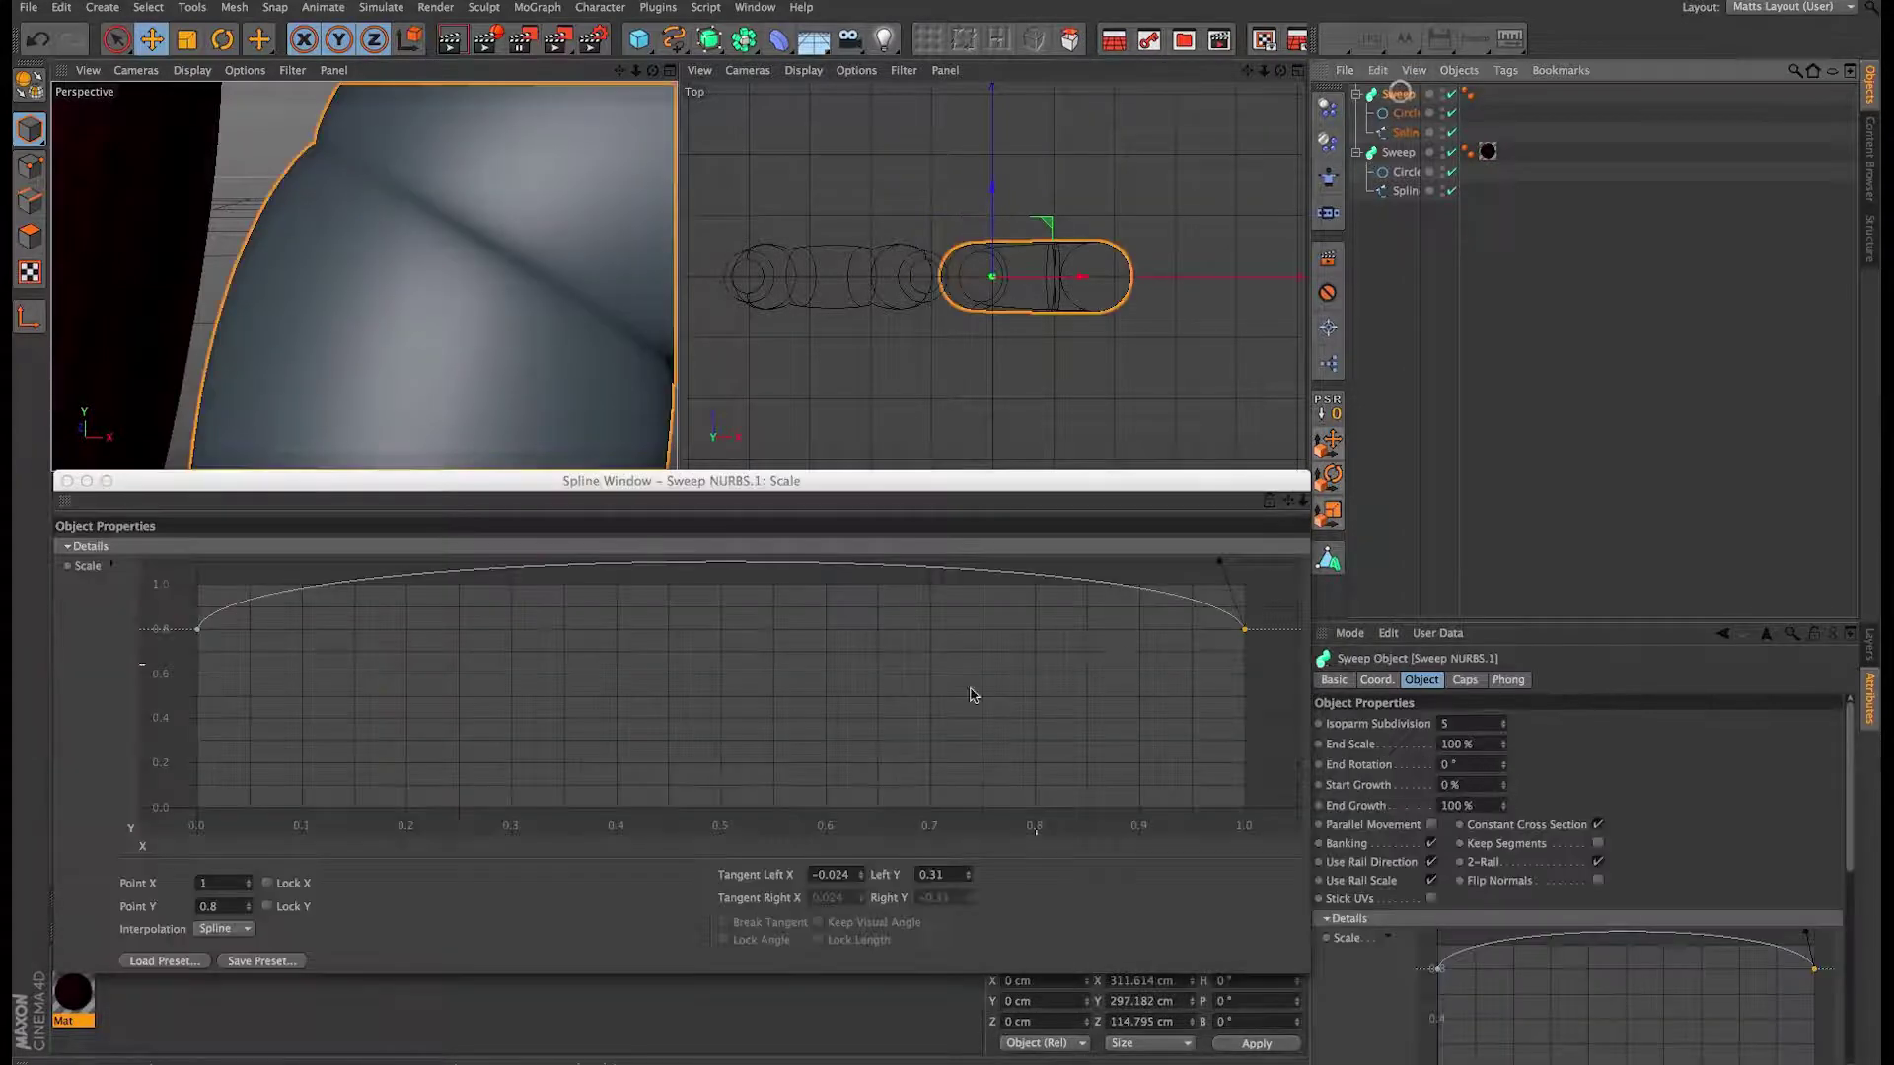
drag(1220, 570, 1213, 564)
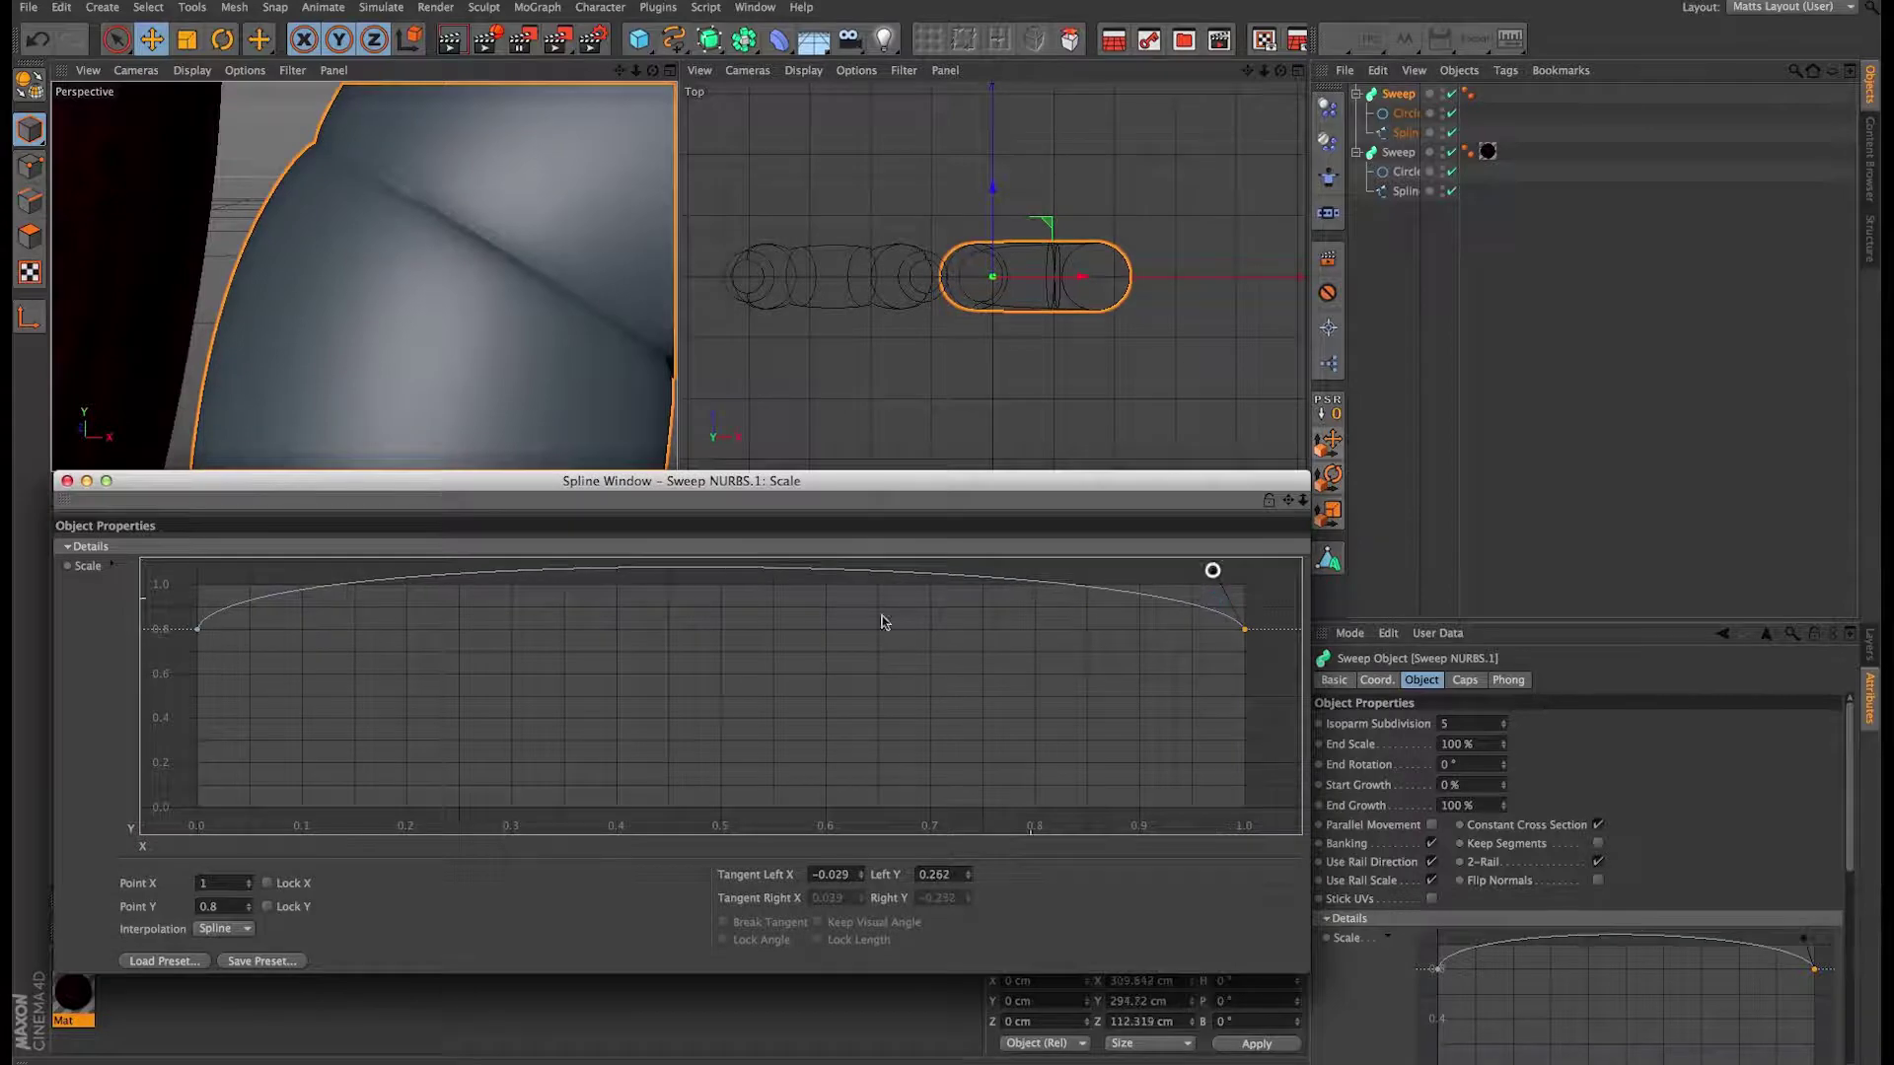
Step: Set the Scale curve's start tangent to about X 0.03, Y 0.284 and check the whole O
click(196, 632)
drag(227, 571, 230, 569)
alt+right_drag(486, 275, 434, 279)
mouse_move(435, 279)
alt+mouse_down()
mouse_move(473, 269)
mouse_move(423, 279)
alt+mouse_up()
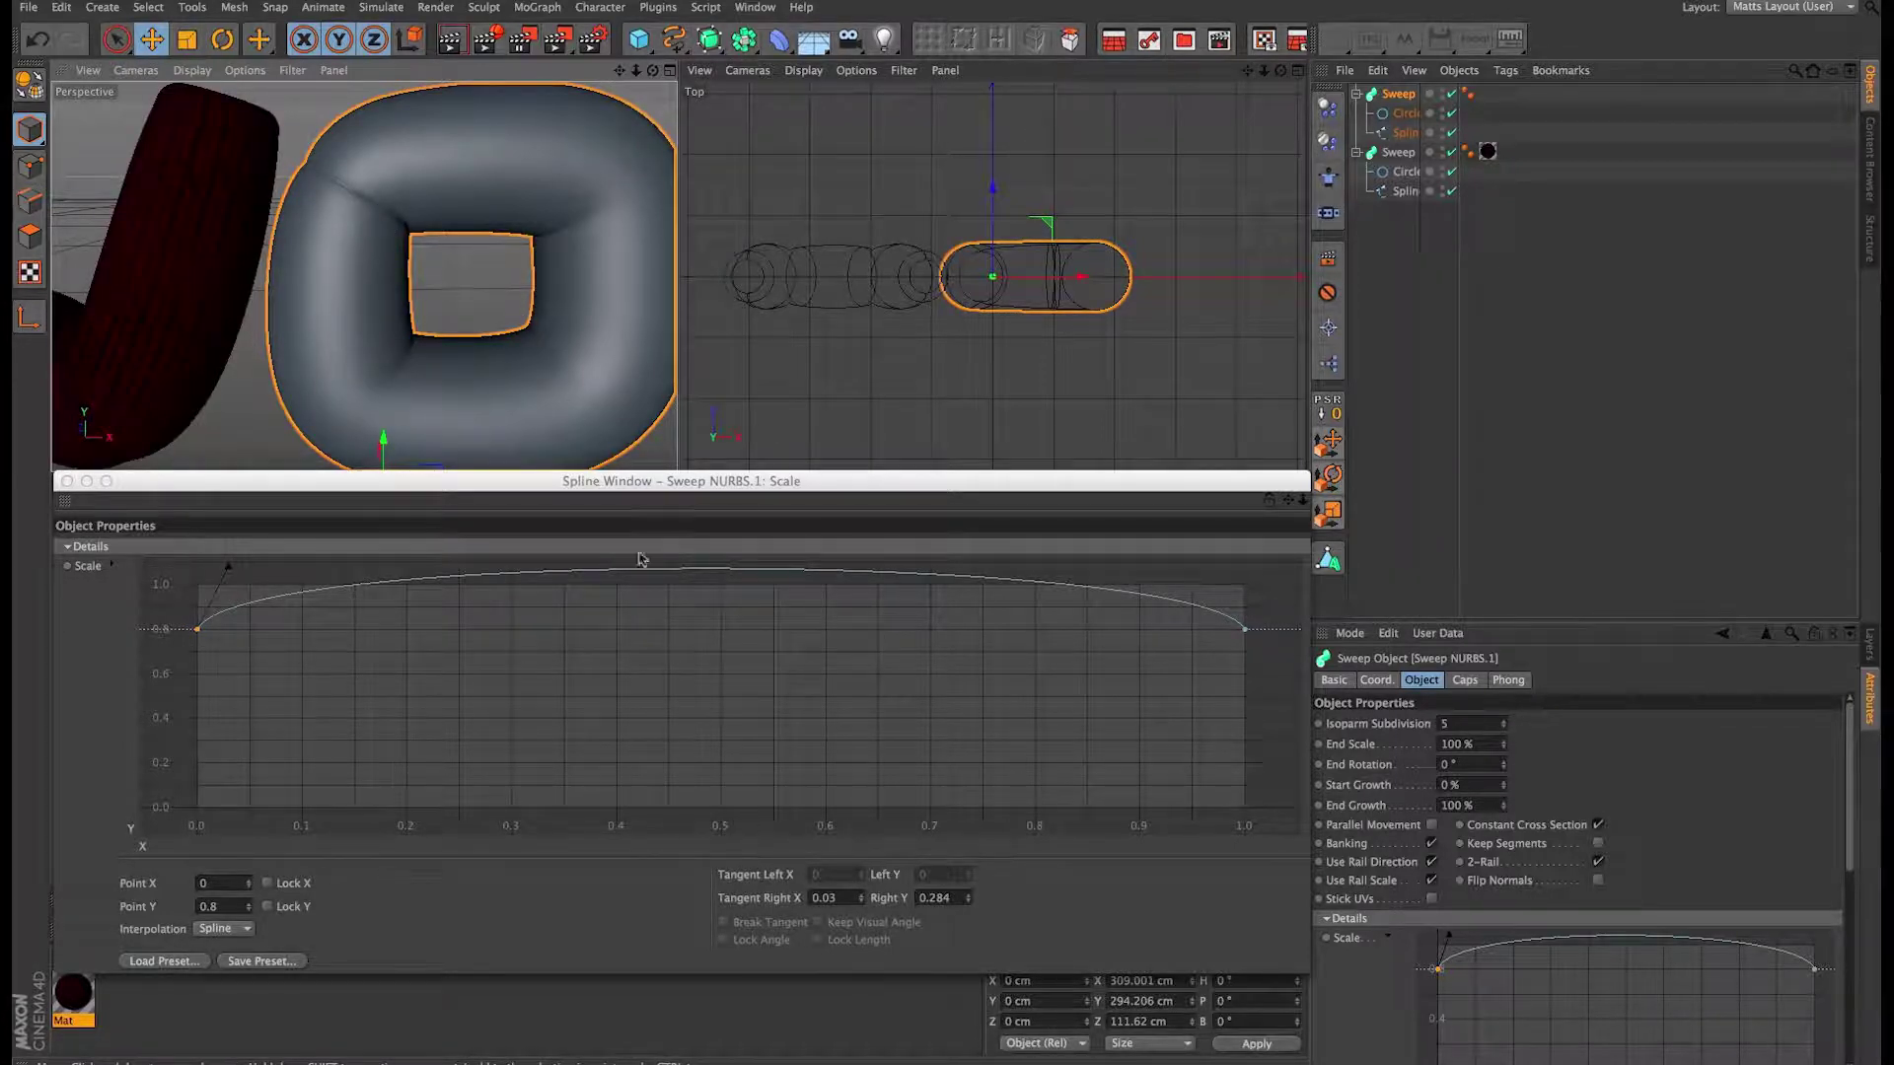
Step: Add a Scale curve point at about X 0.2, adjust its tangents, and pull it down to about X 0.235, Y 0.01
ctrl+click(408, 582)
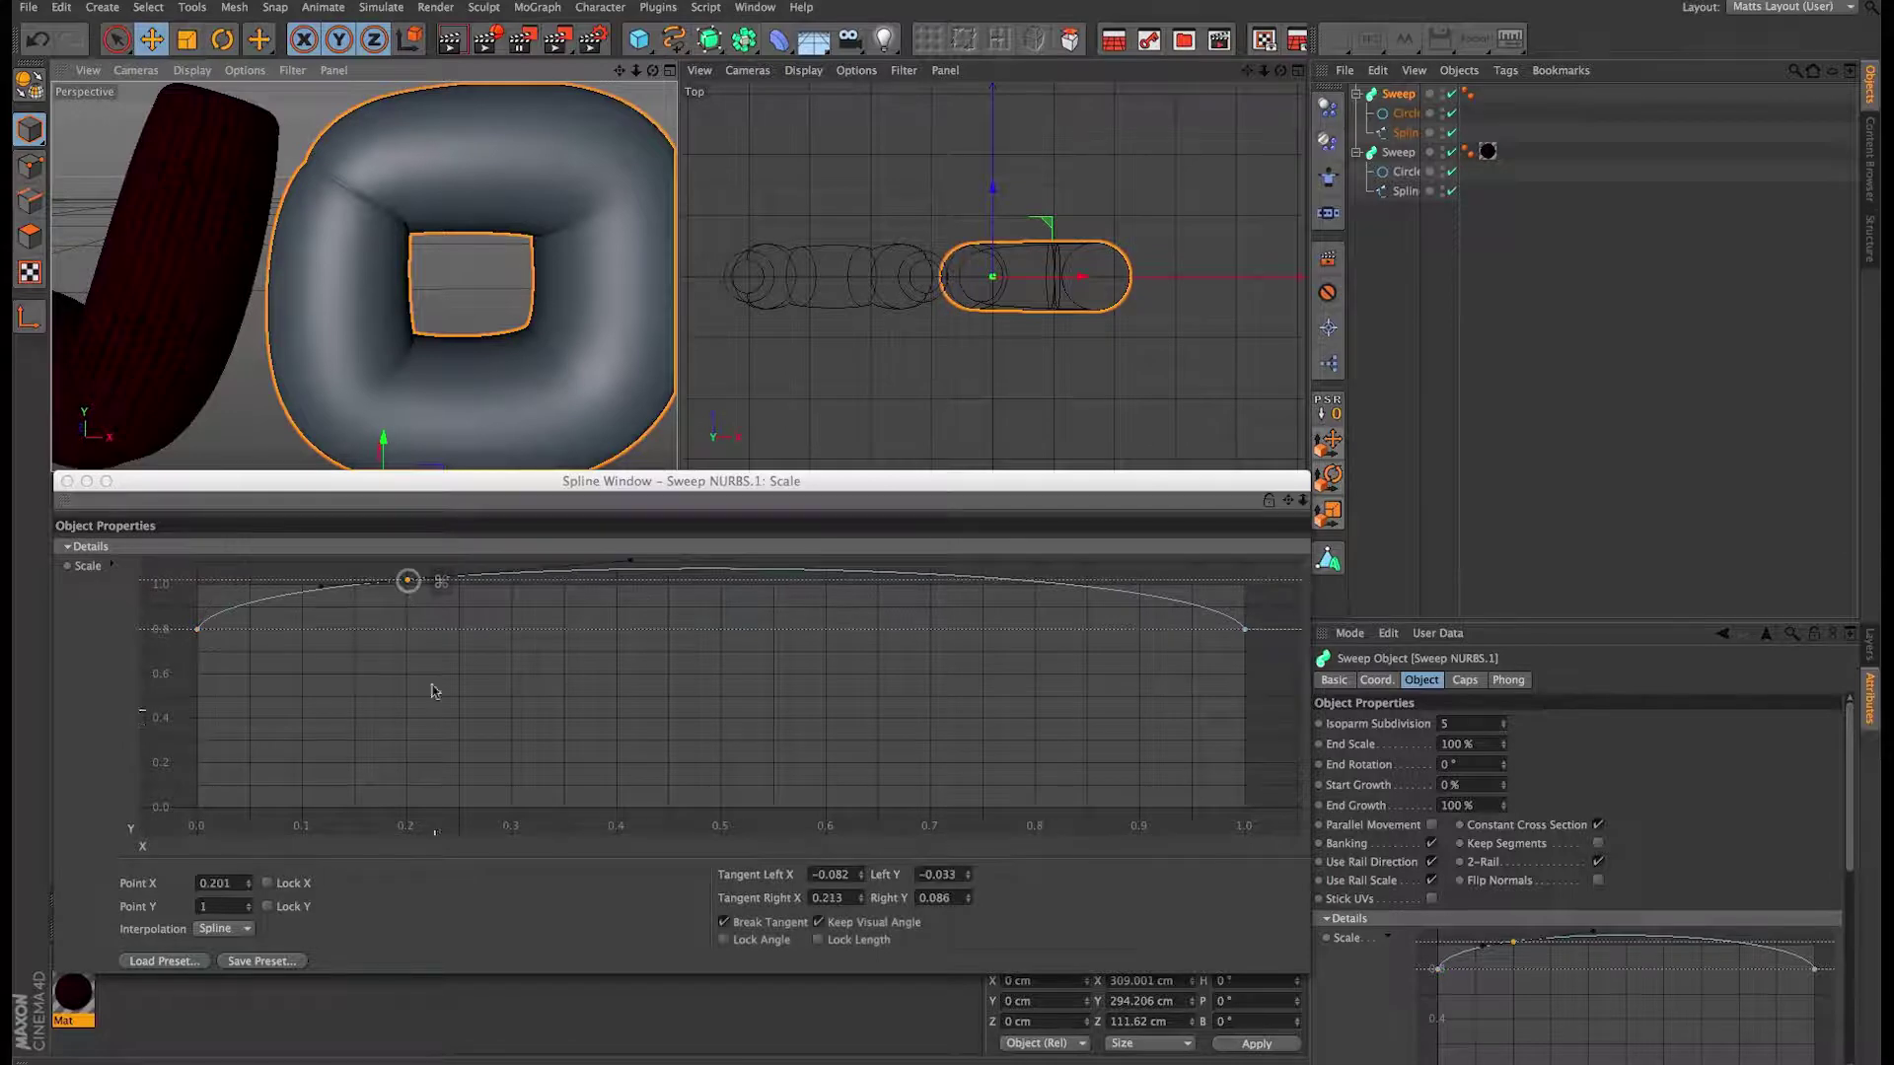
drag(634, 571, 317, 577)
click(322, 573)
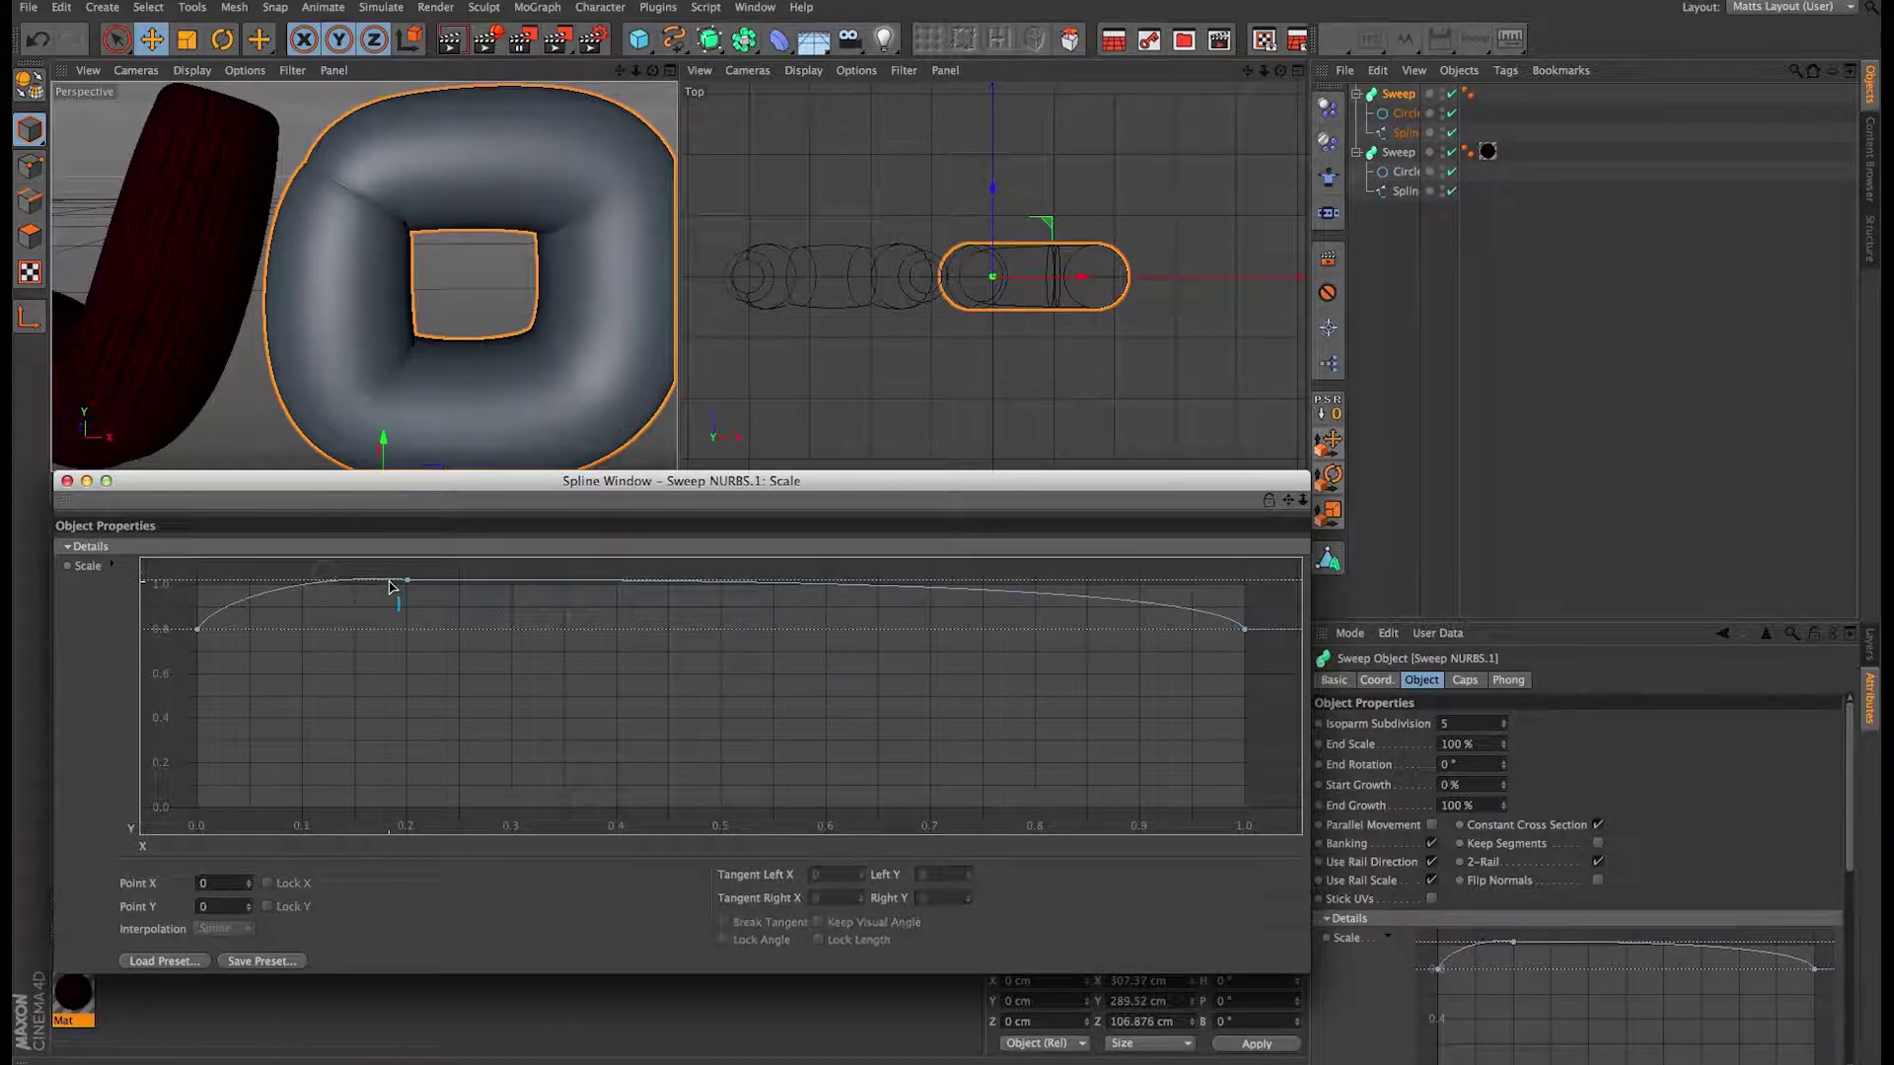
click(407, 579)
click(320, 576)
click(408, 580)
drag(320, 578, 441, 804)
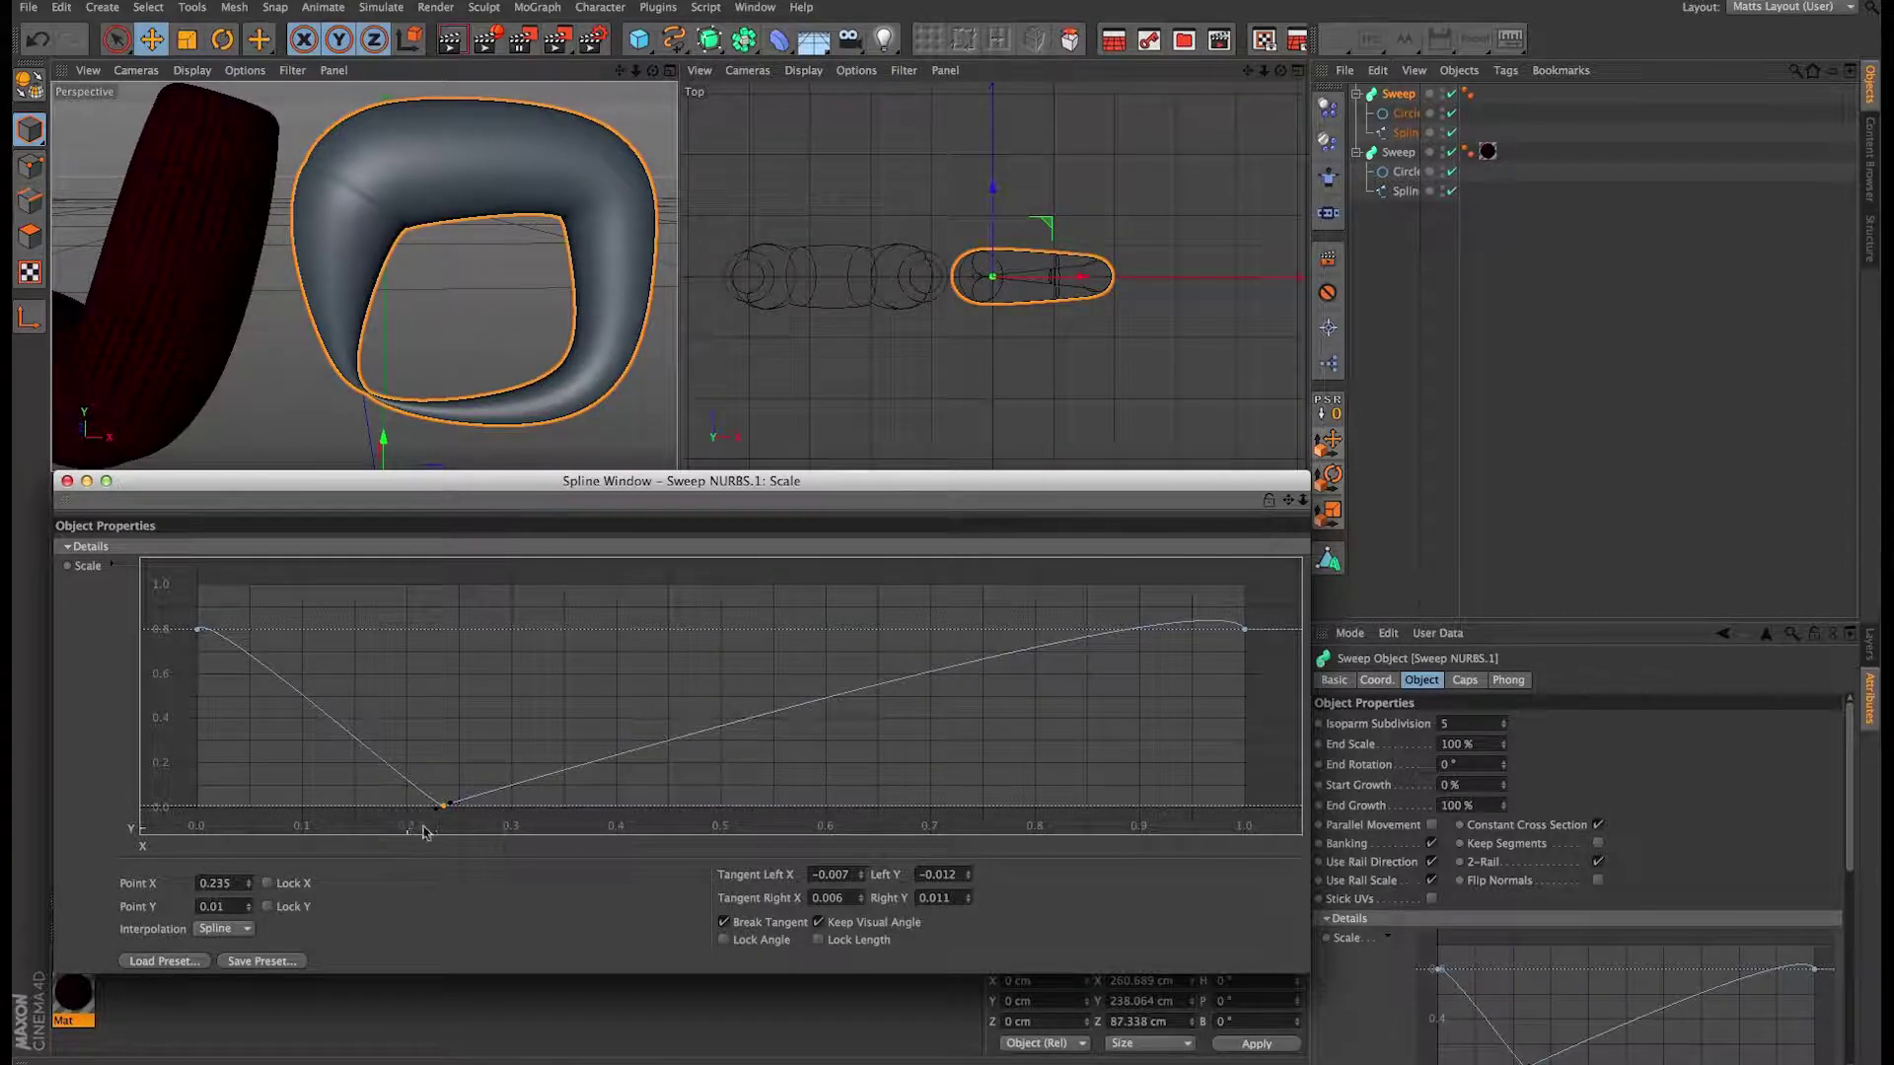
Step: Raise the added Scale curve point to about X 0.238 and set its Y to exactly 0.8
shift+drag(443, 805, 449, 633)
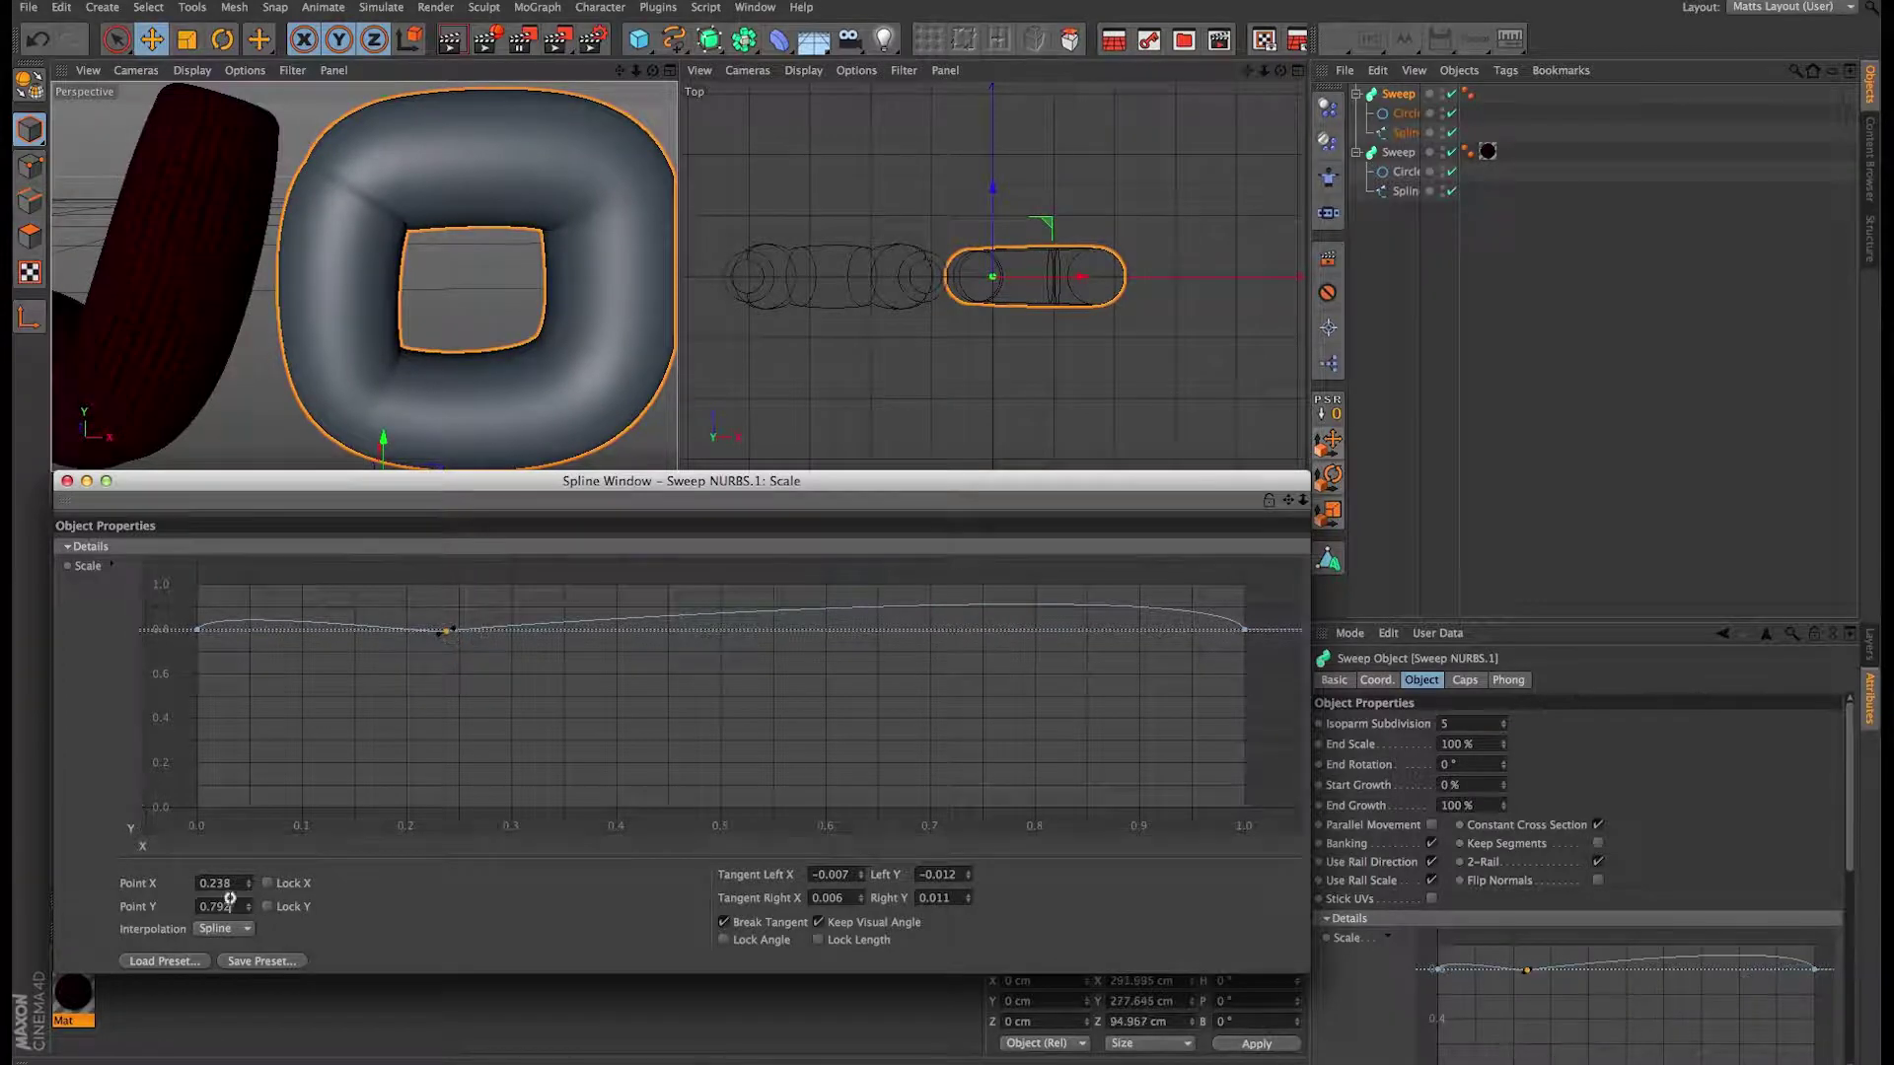
click(230, 900)
text(0.8)
key(Return)
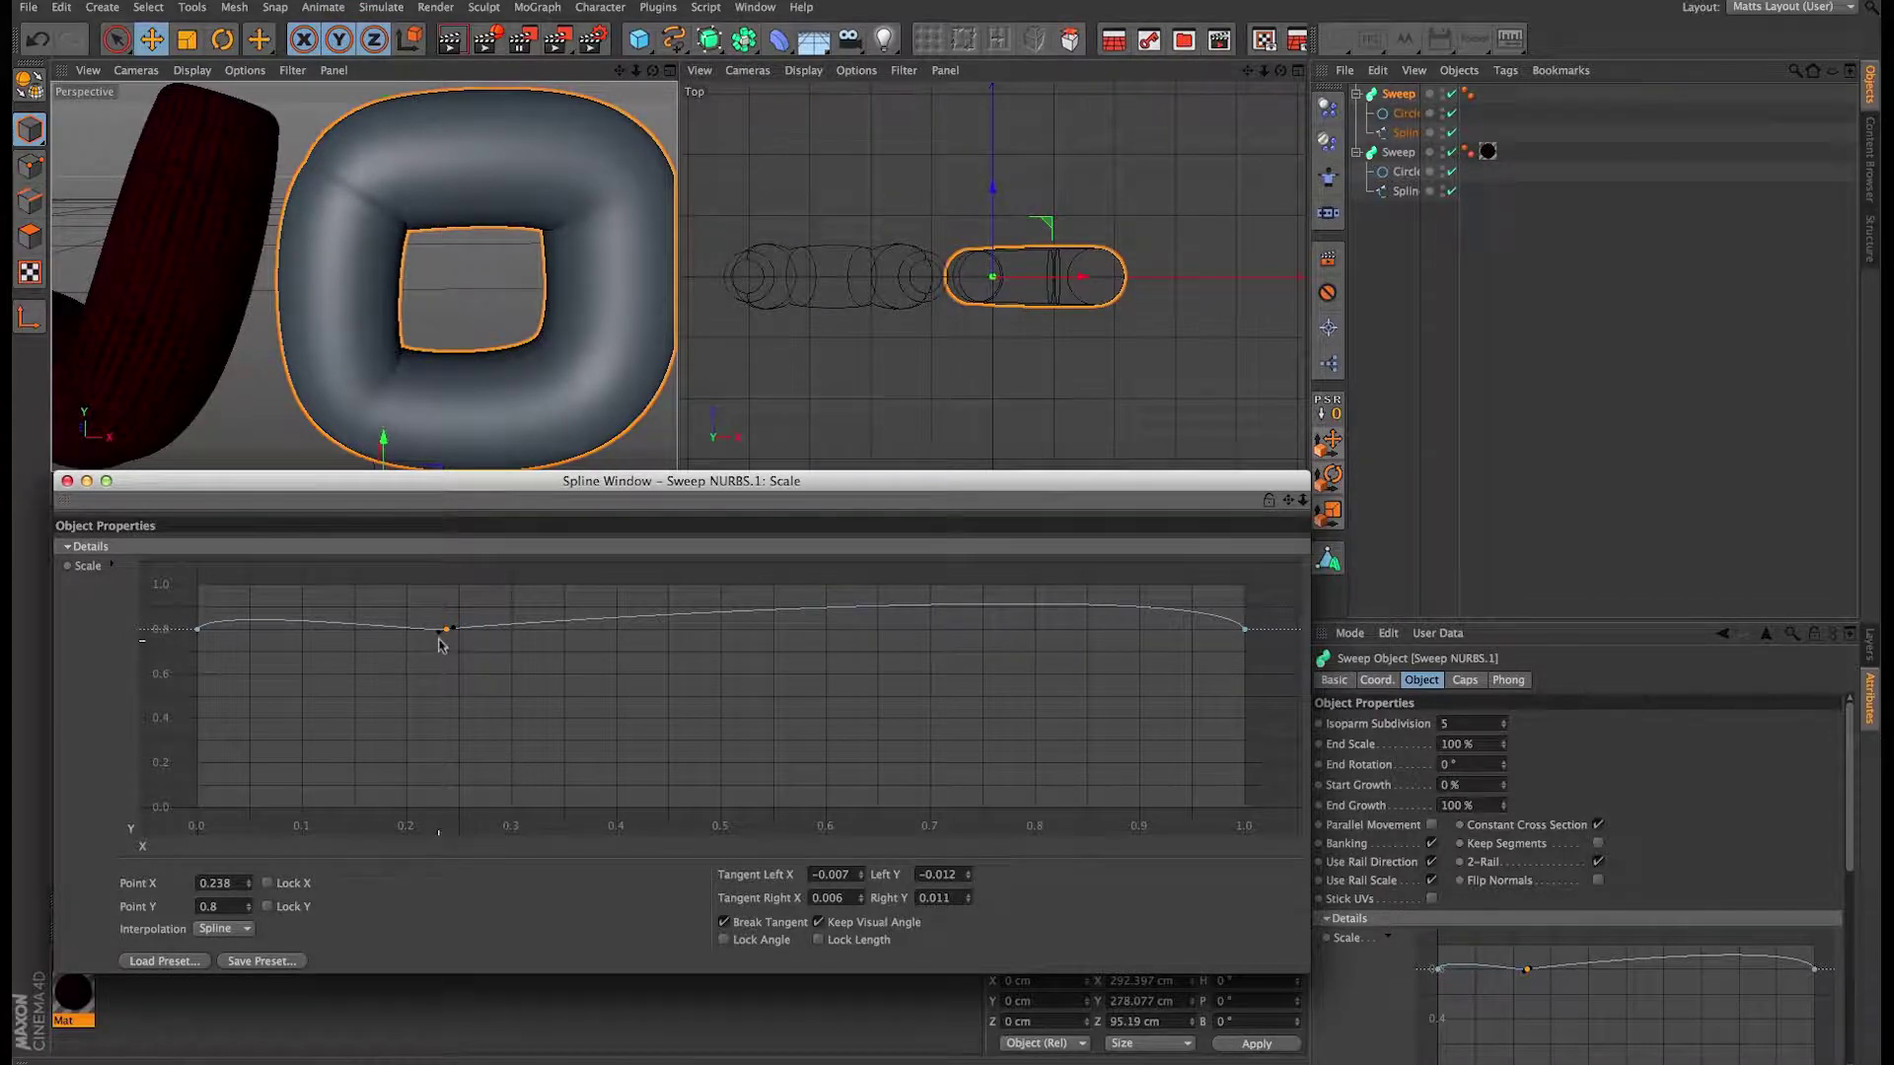
Step: Turn off Keep Visual Angle for the point at X 0.238 and raise its left tangent to about X -0.068, Y 0.263
drag(441, 639, 376, 569)
click(864, 927)
drag(452, 637, 452, 634)
drag(586, 636, 688, 628)
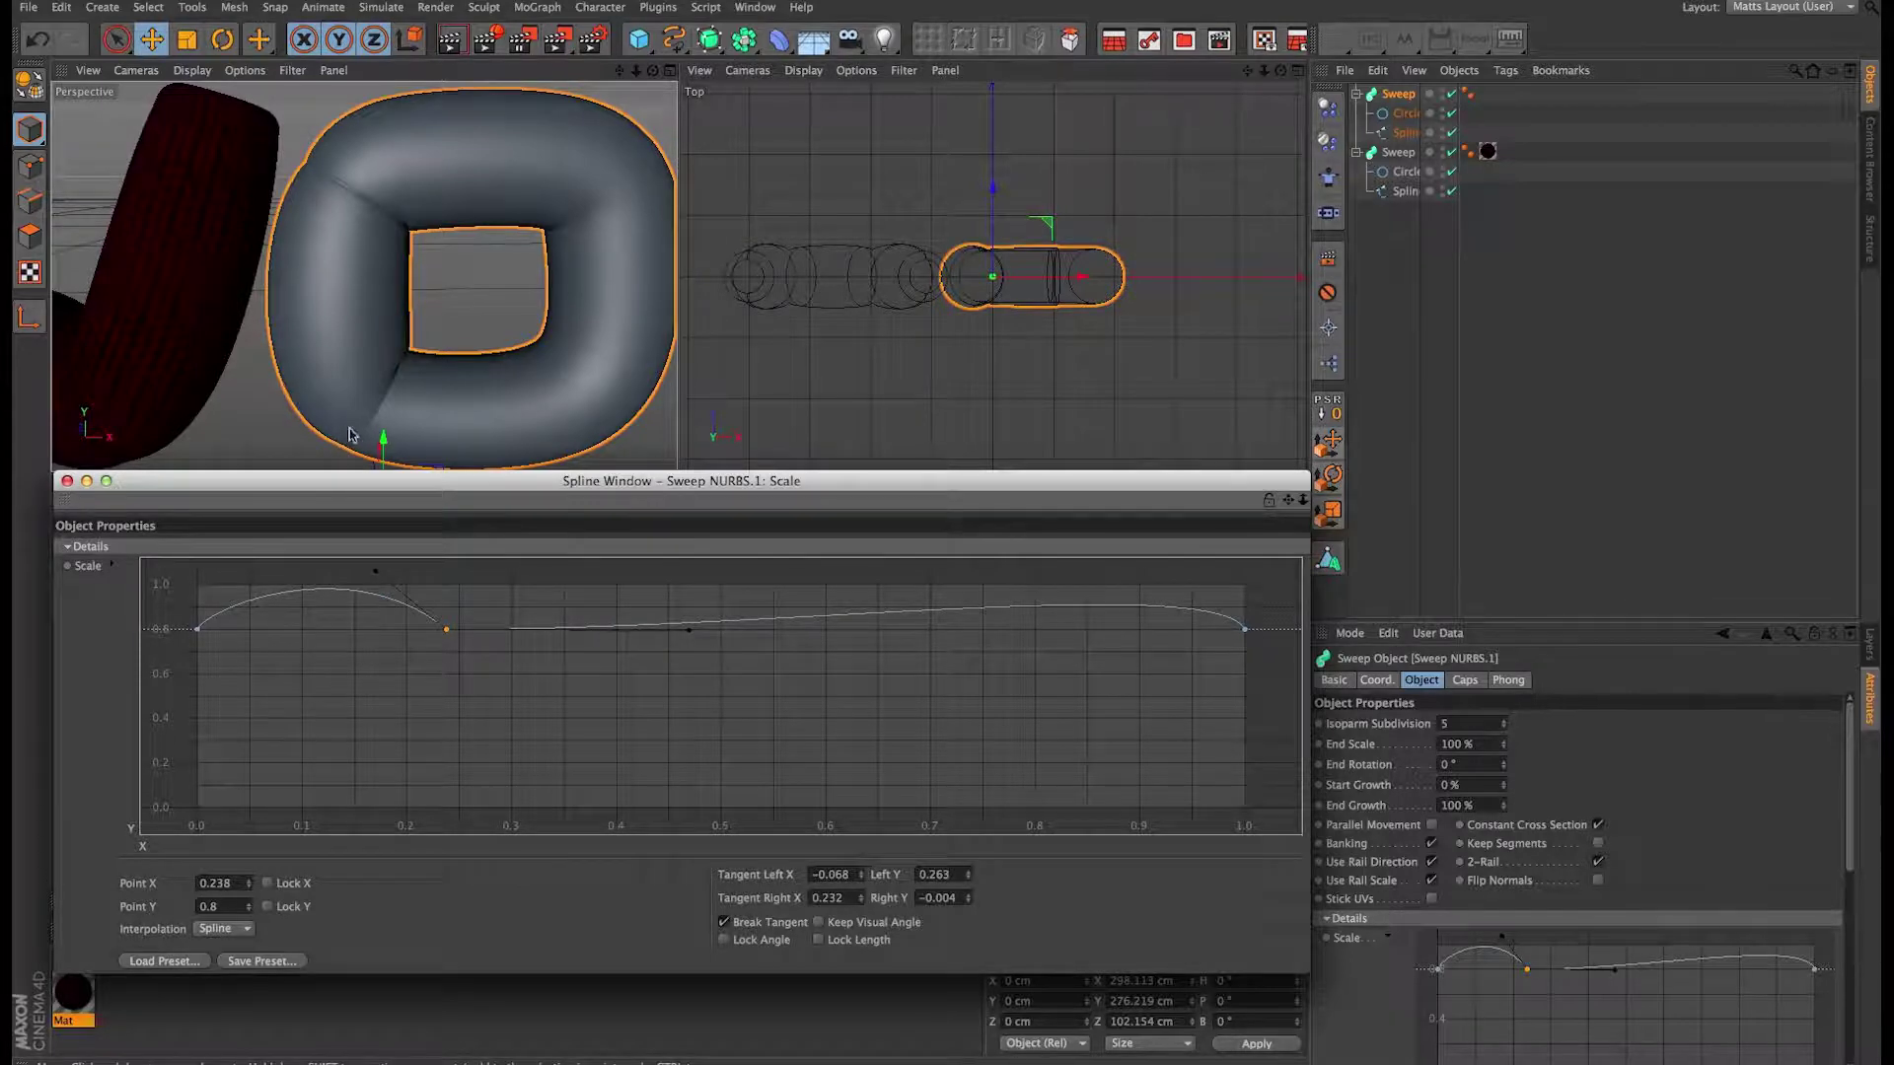
Step: Add a Scale curve point at about X 0.53 and raise the previous point's right tangent to about X 0.059, Y 0.261
ctrl+click(753, 627)
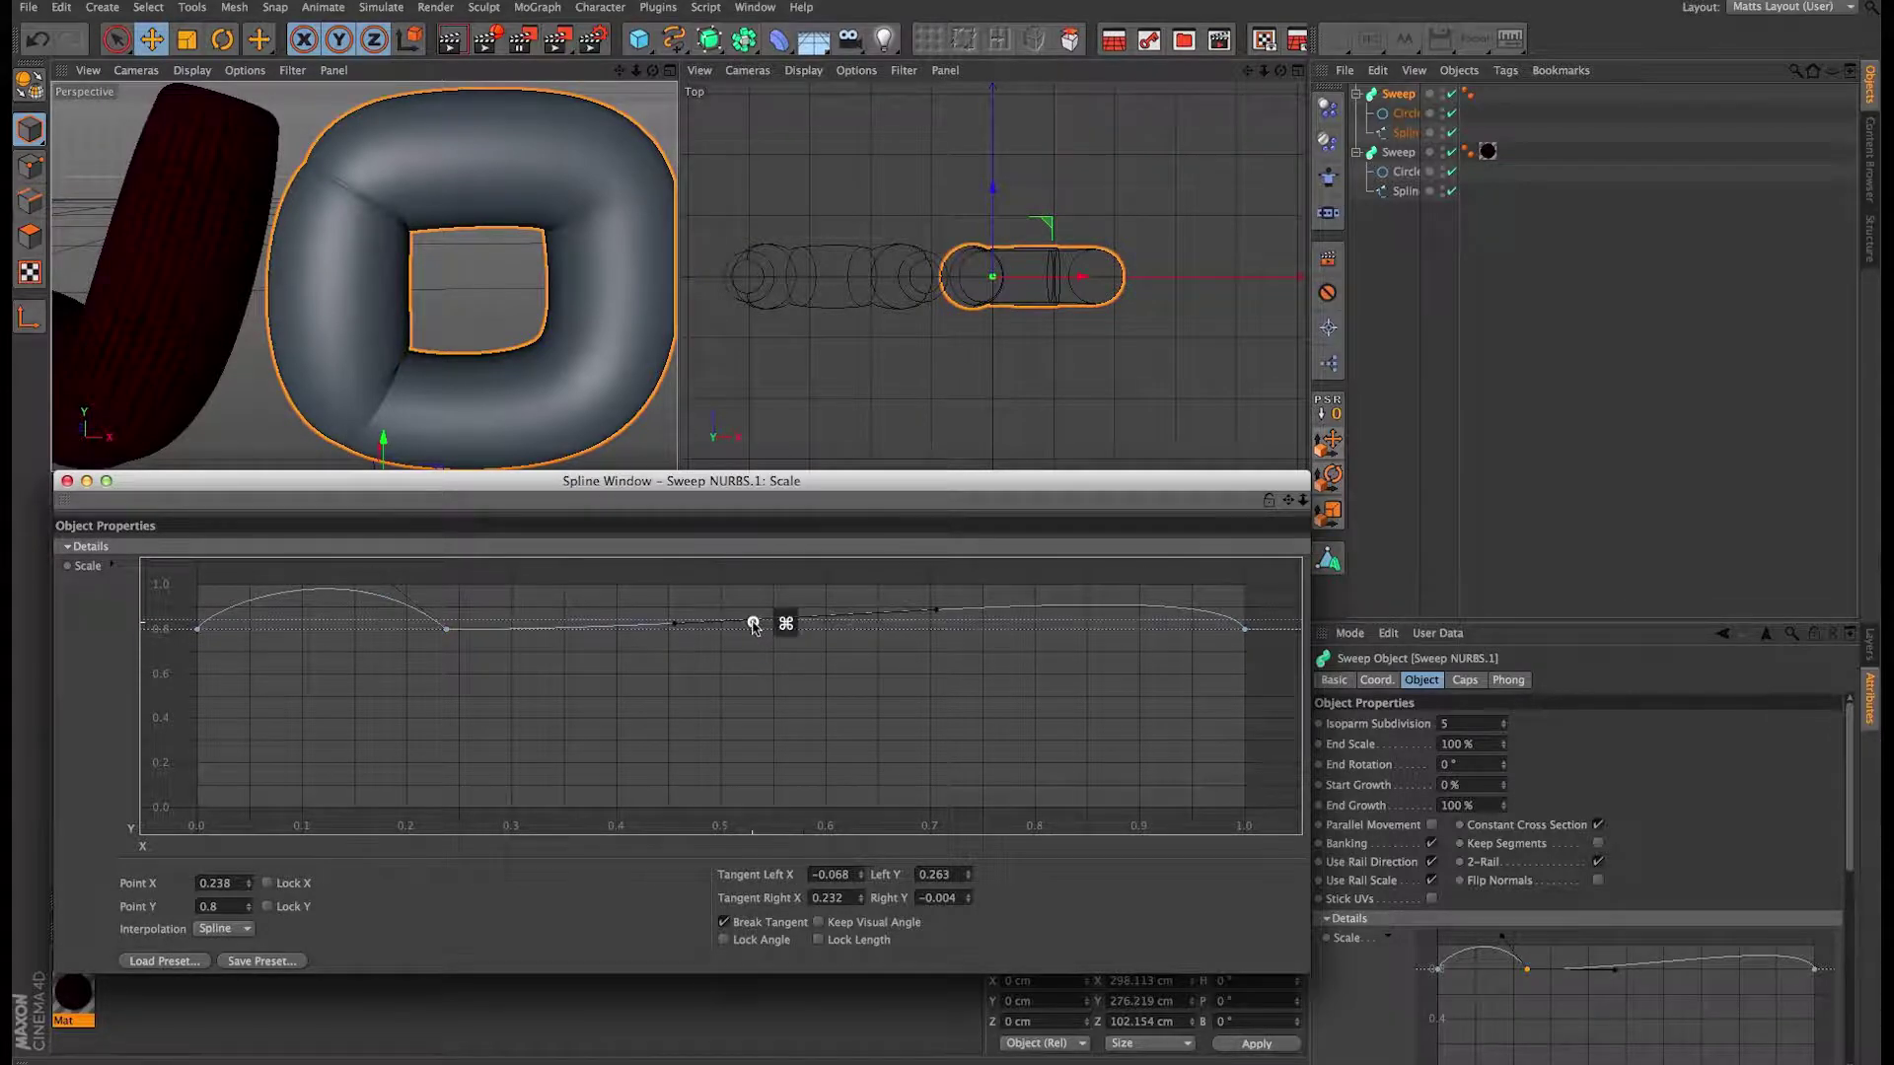
click(446, 630)
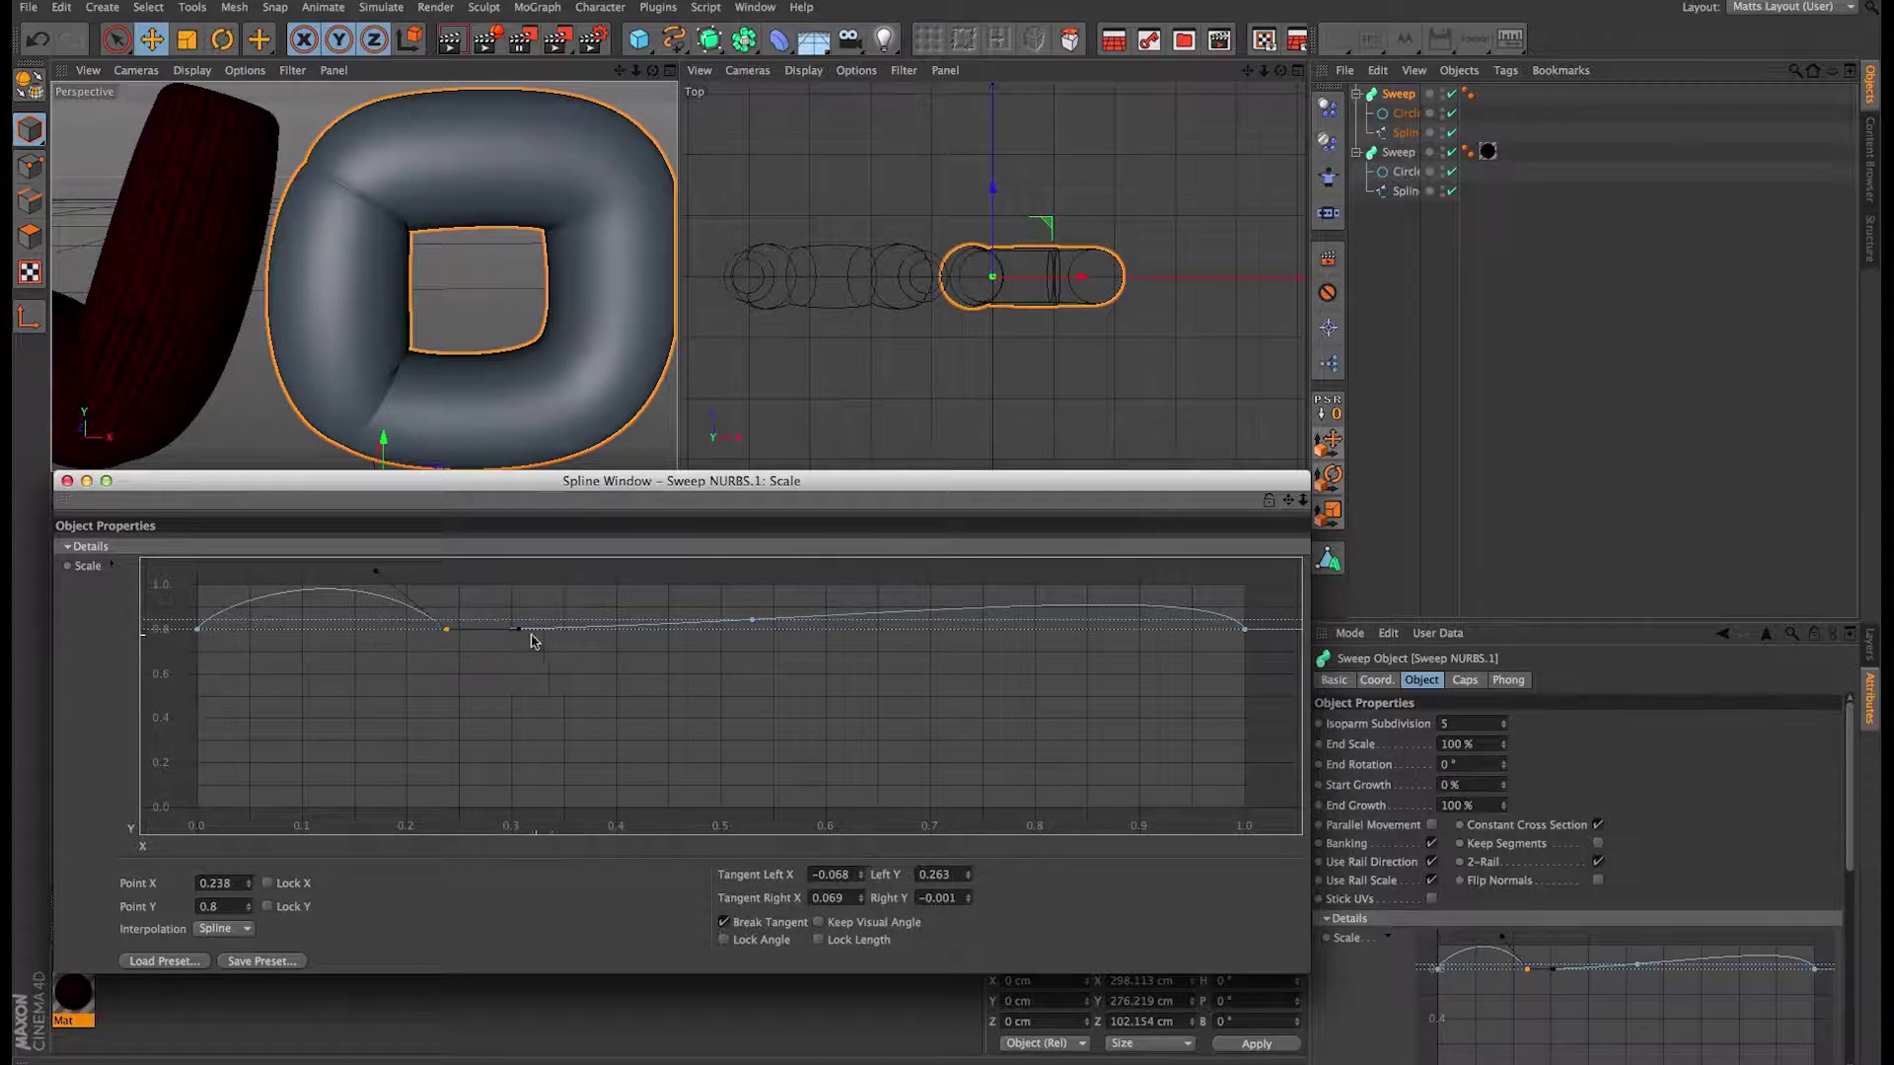
drag(519, 634, 512, 572)
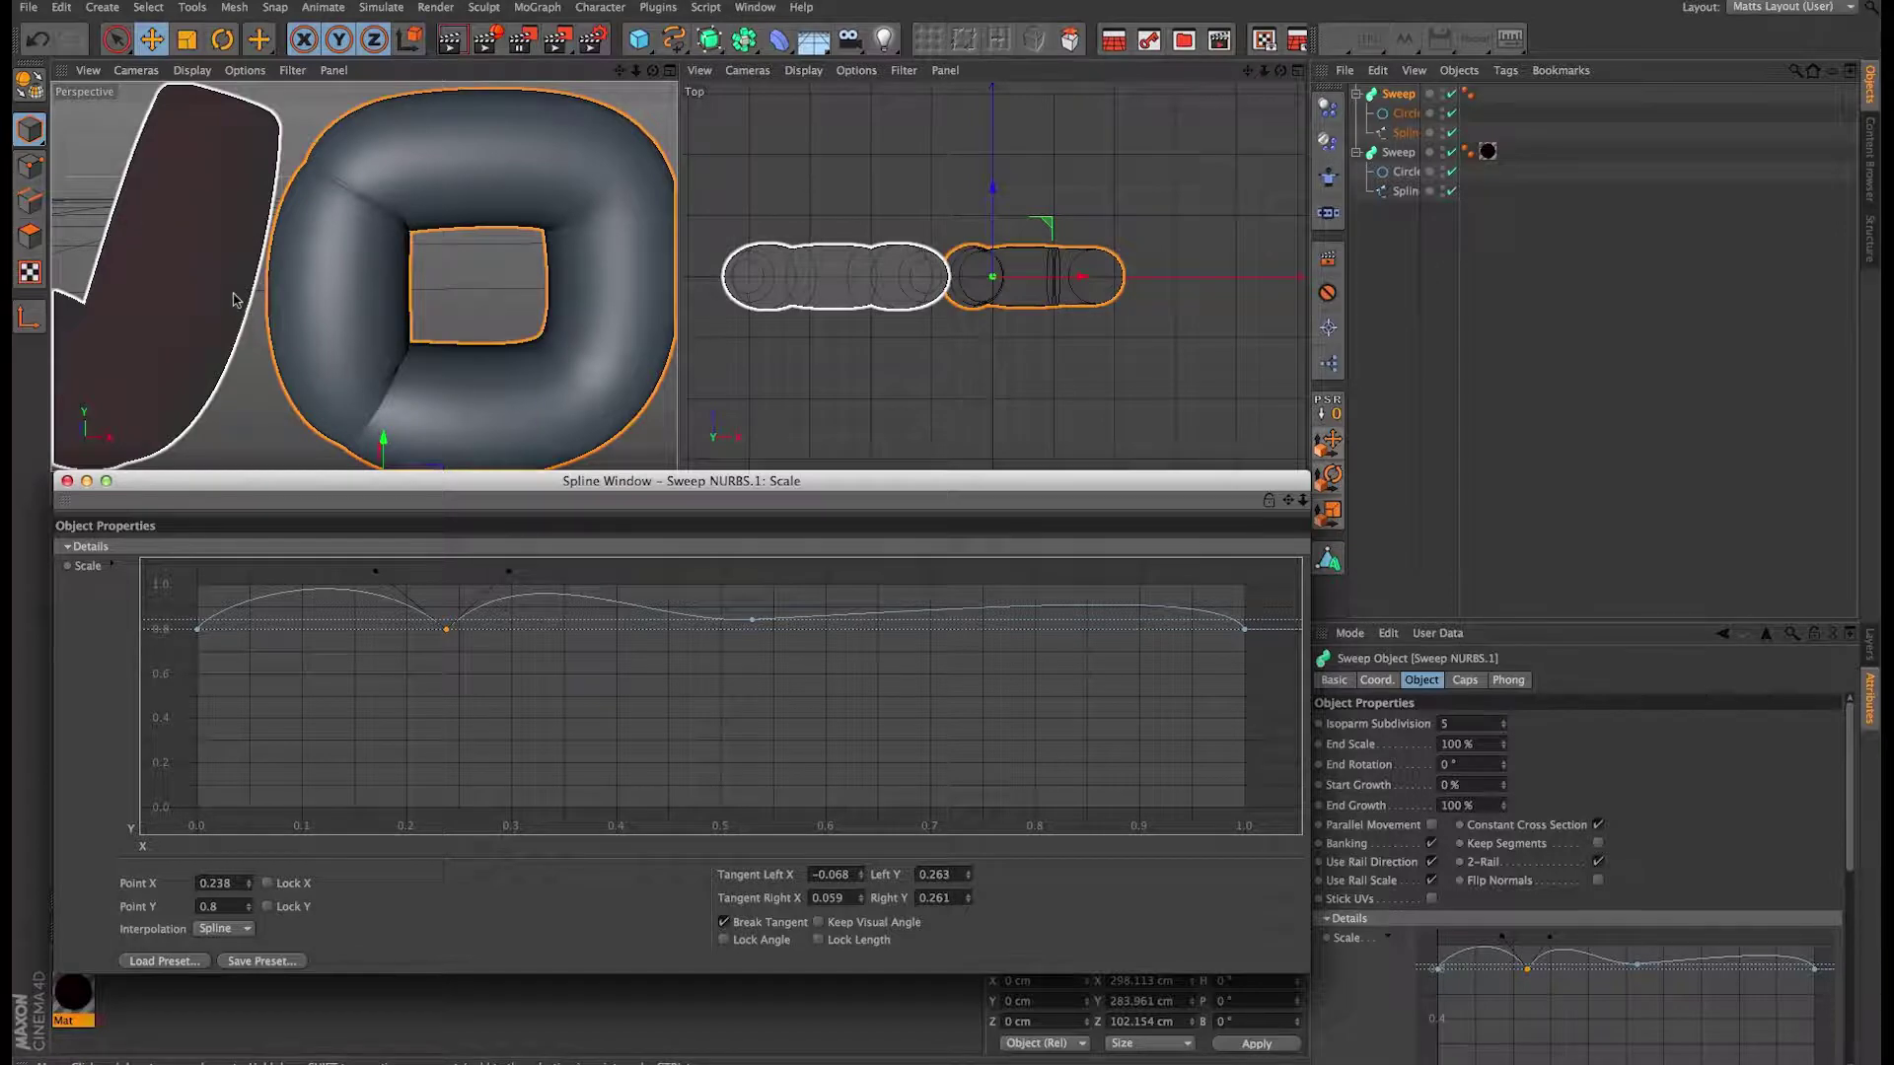
Step: Compare the O with the W, and set the Y of the Scale curve point at X 0.53 to 0.8
alt+right_drag(235, 299, 428, 313)
scroll(428, 313, down, 5)
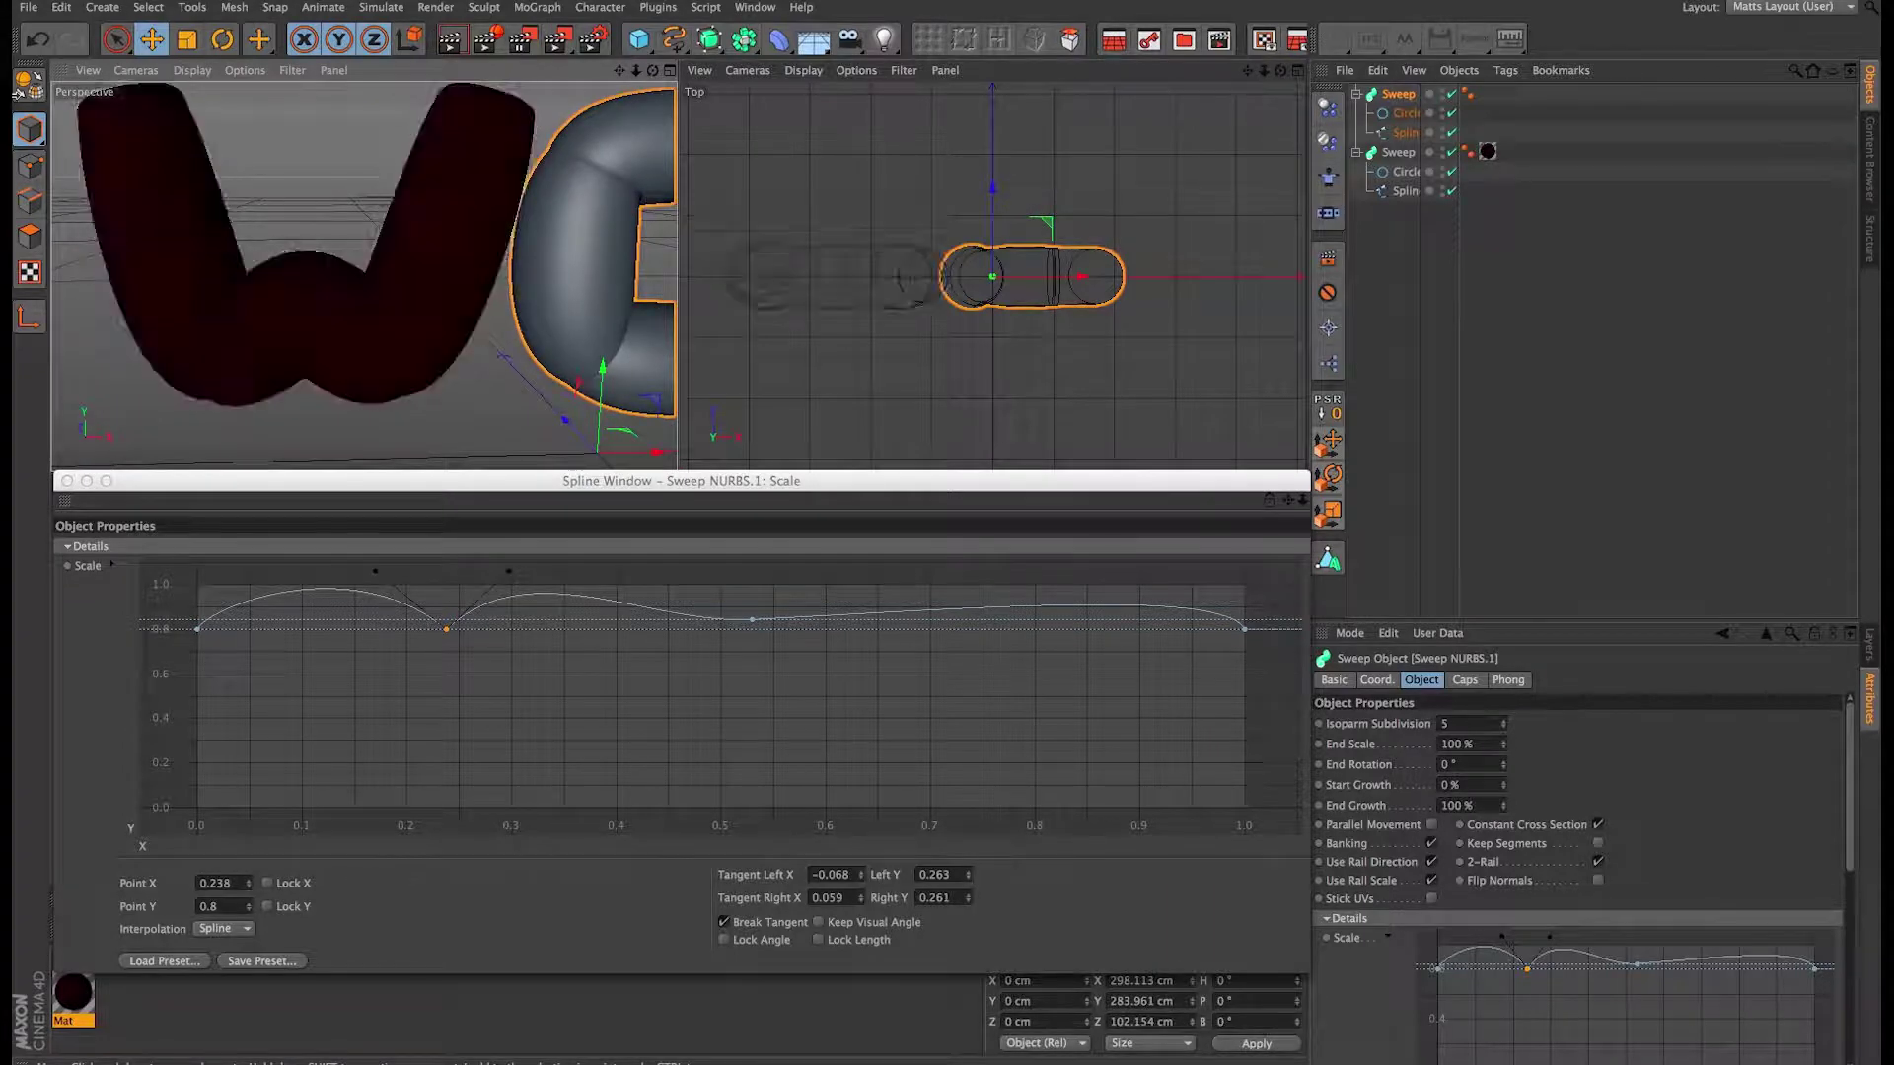
alt+middle_drag(439, 253, 168, 248)
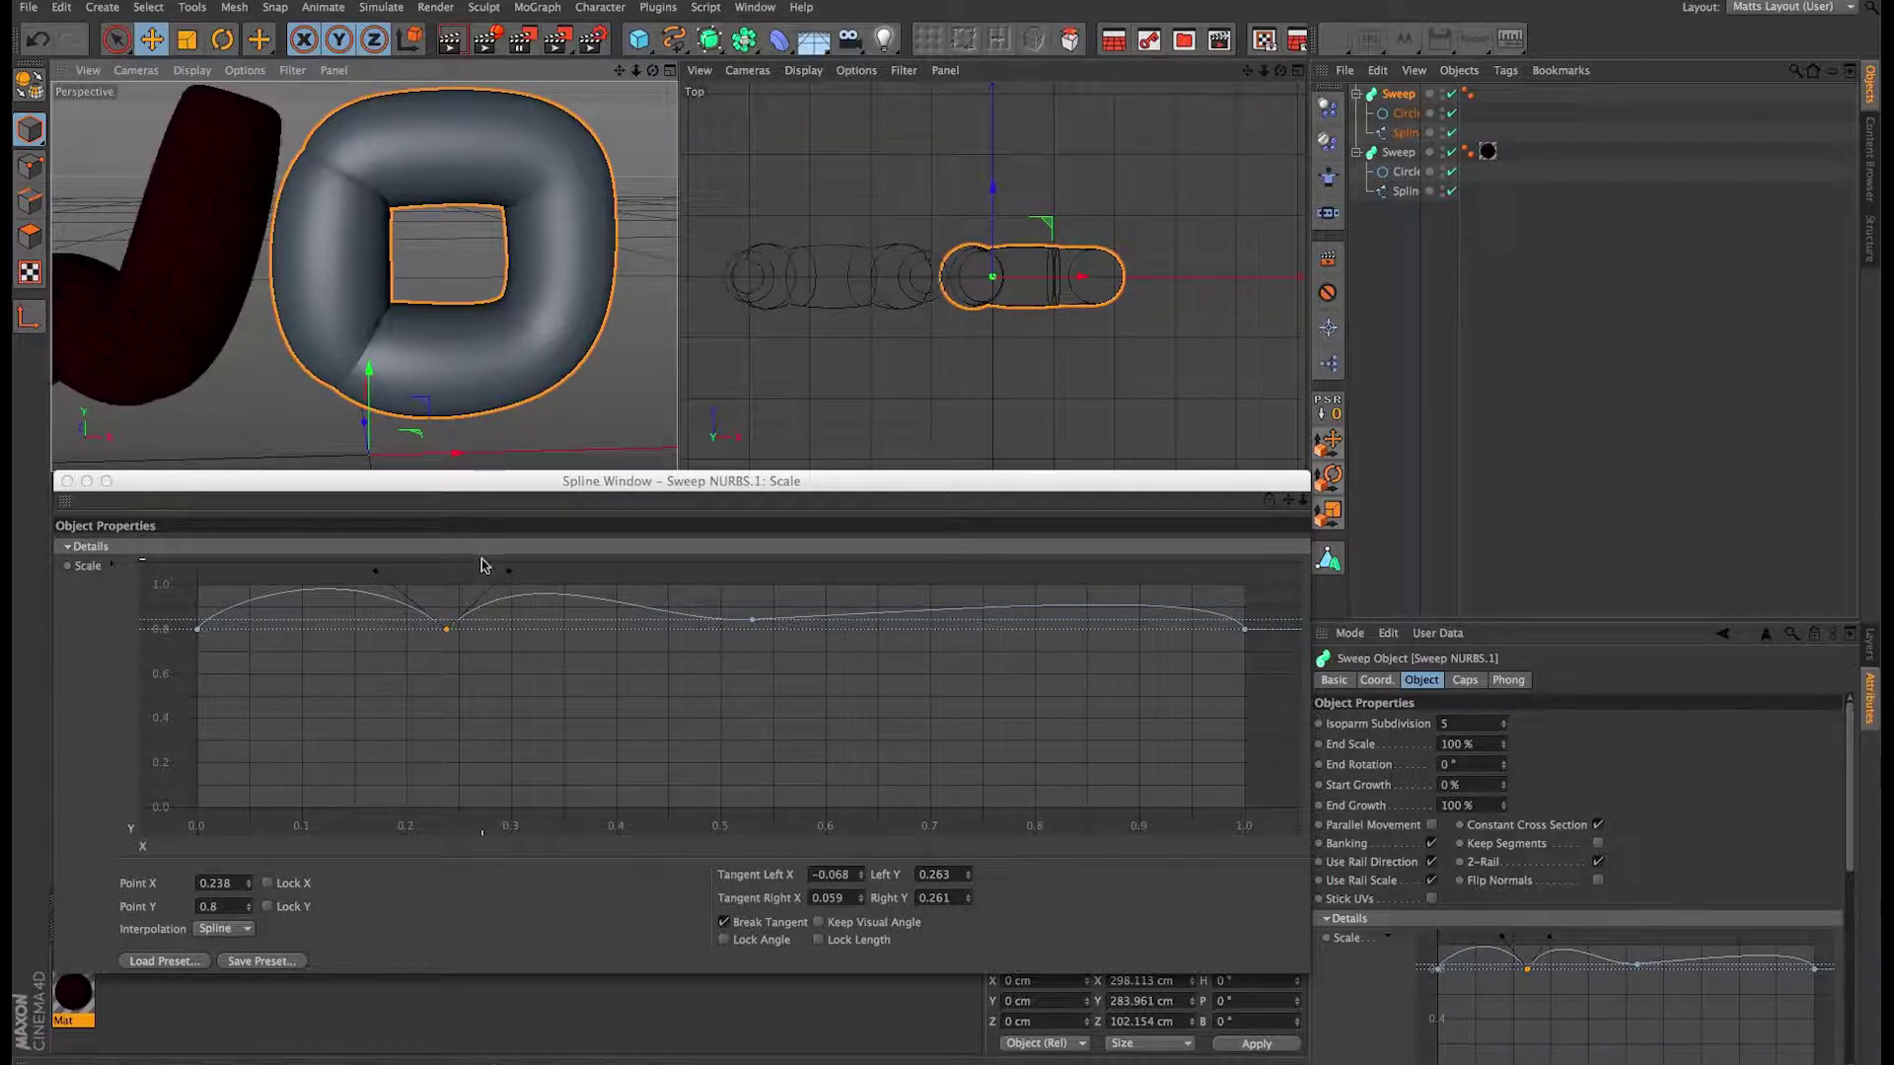
click(752, 623)
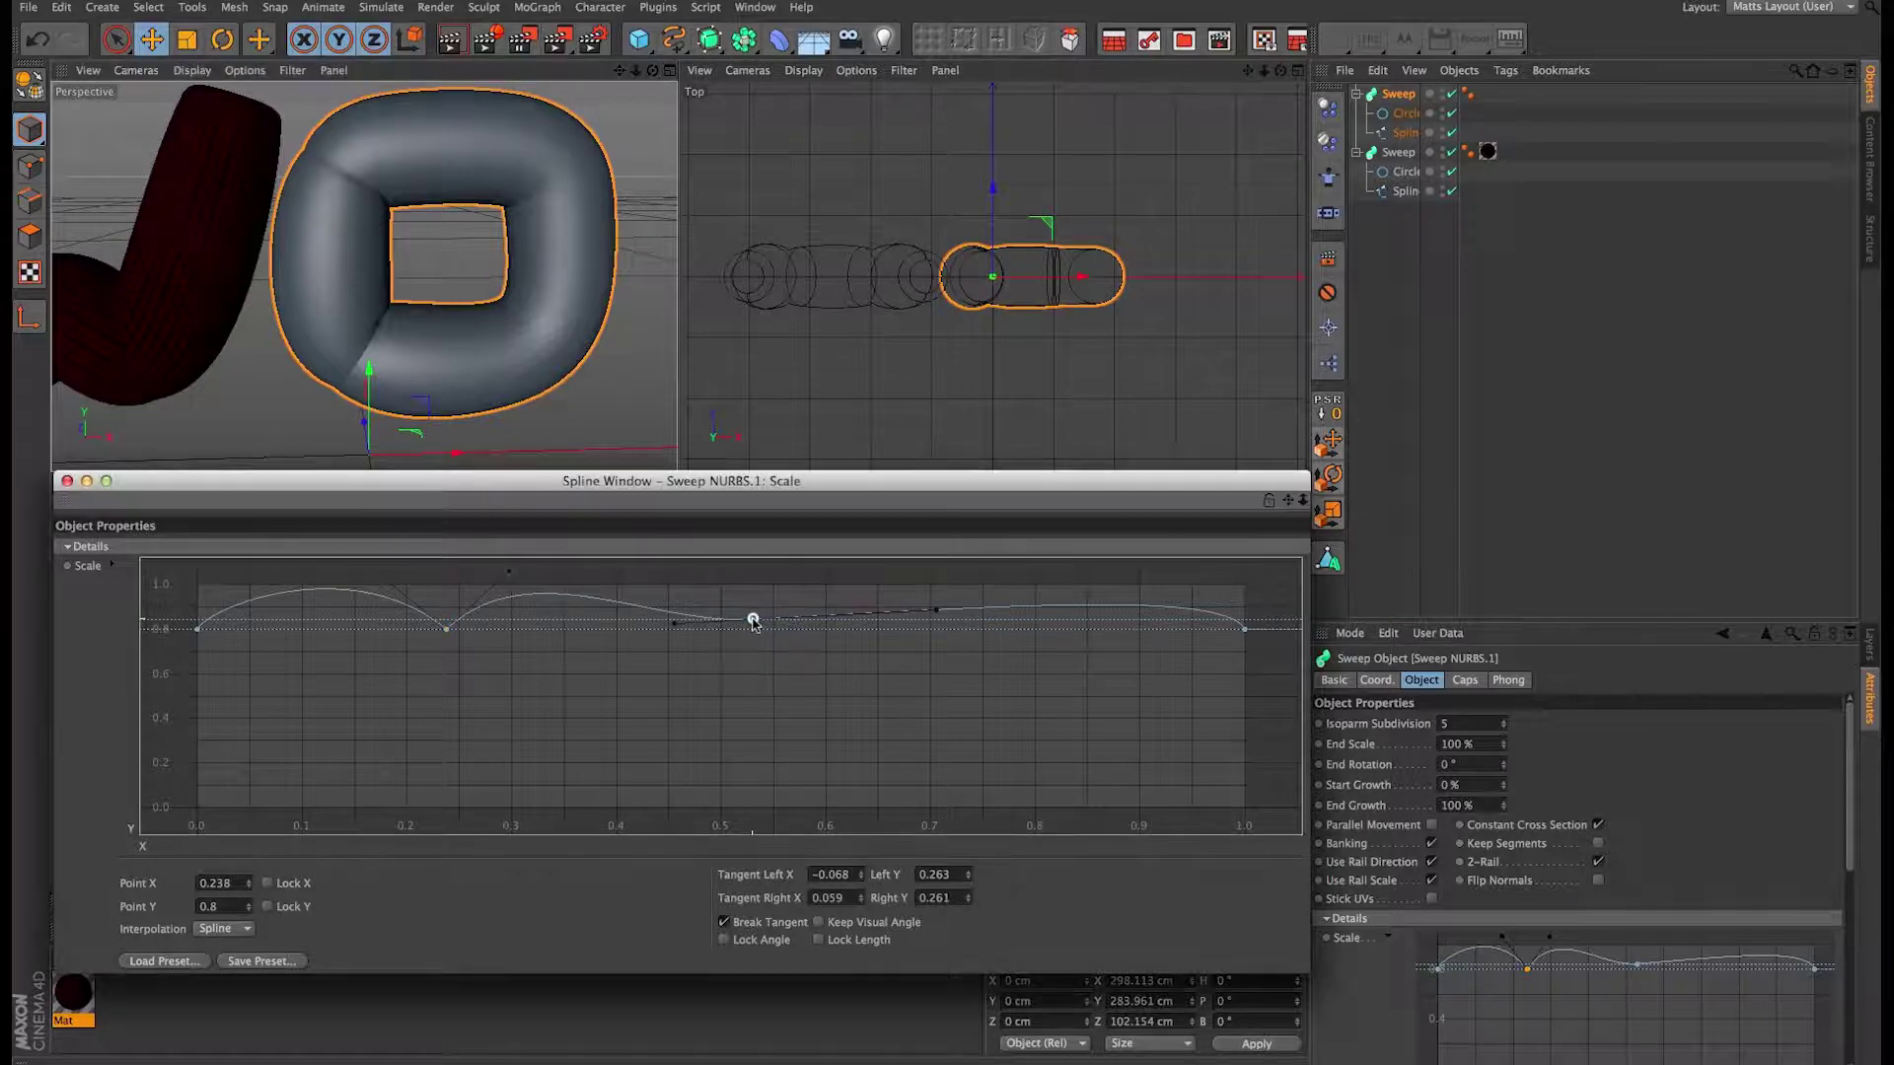
ctrl+click(753, 627)
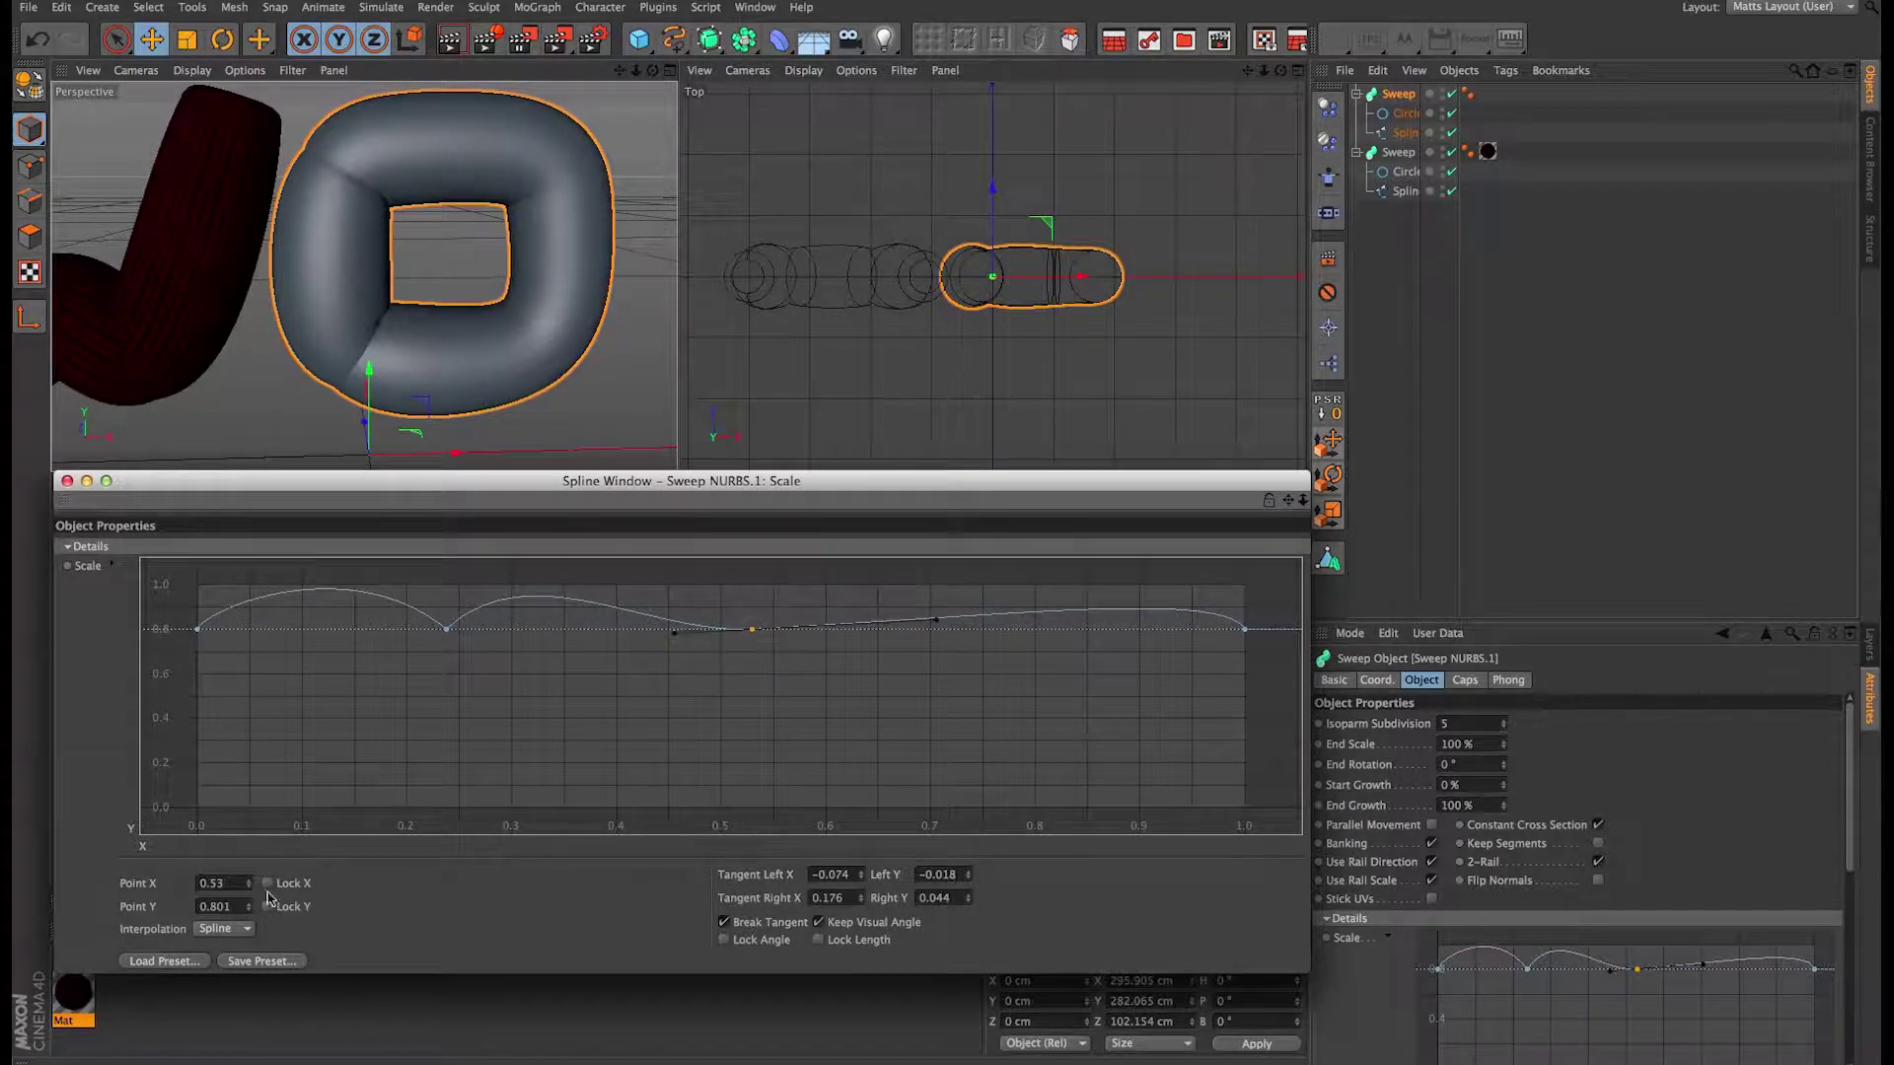
double_click(233, 907)
text(0.8)
key(Return)
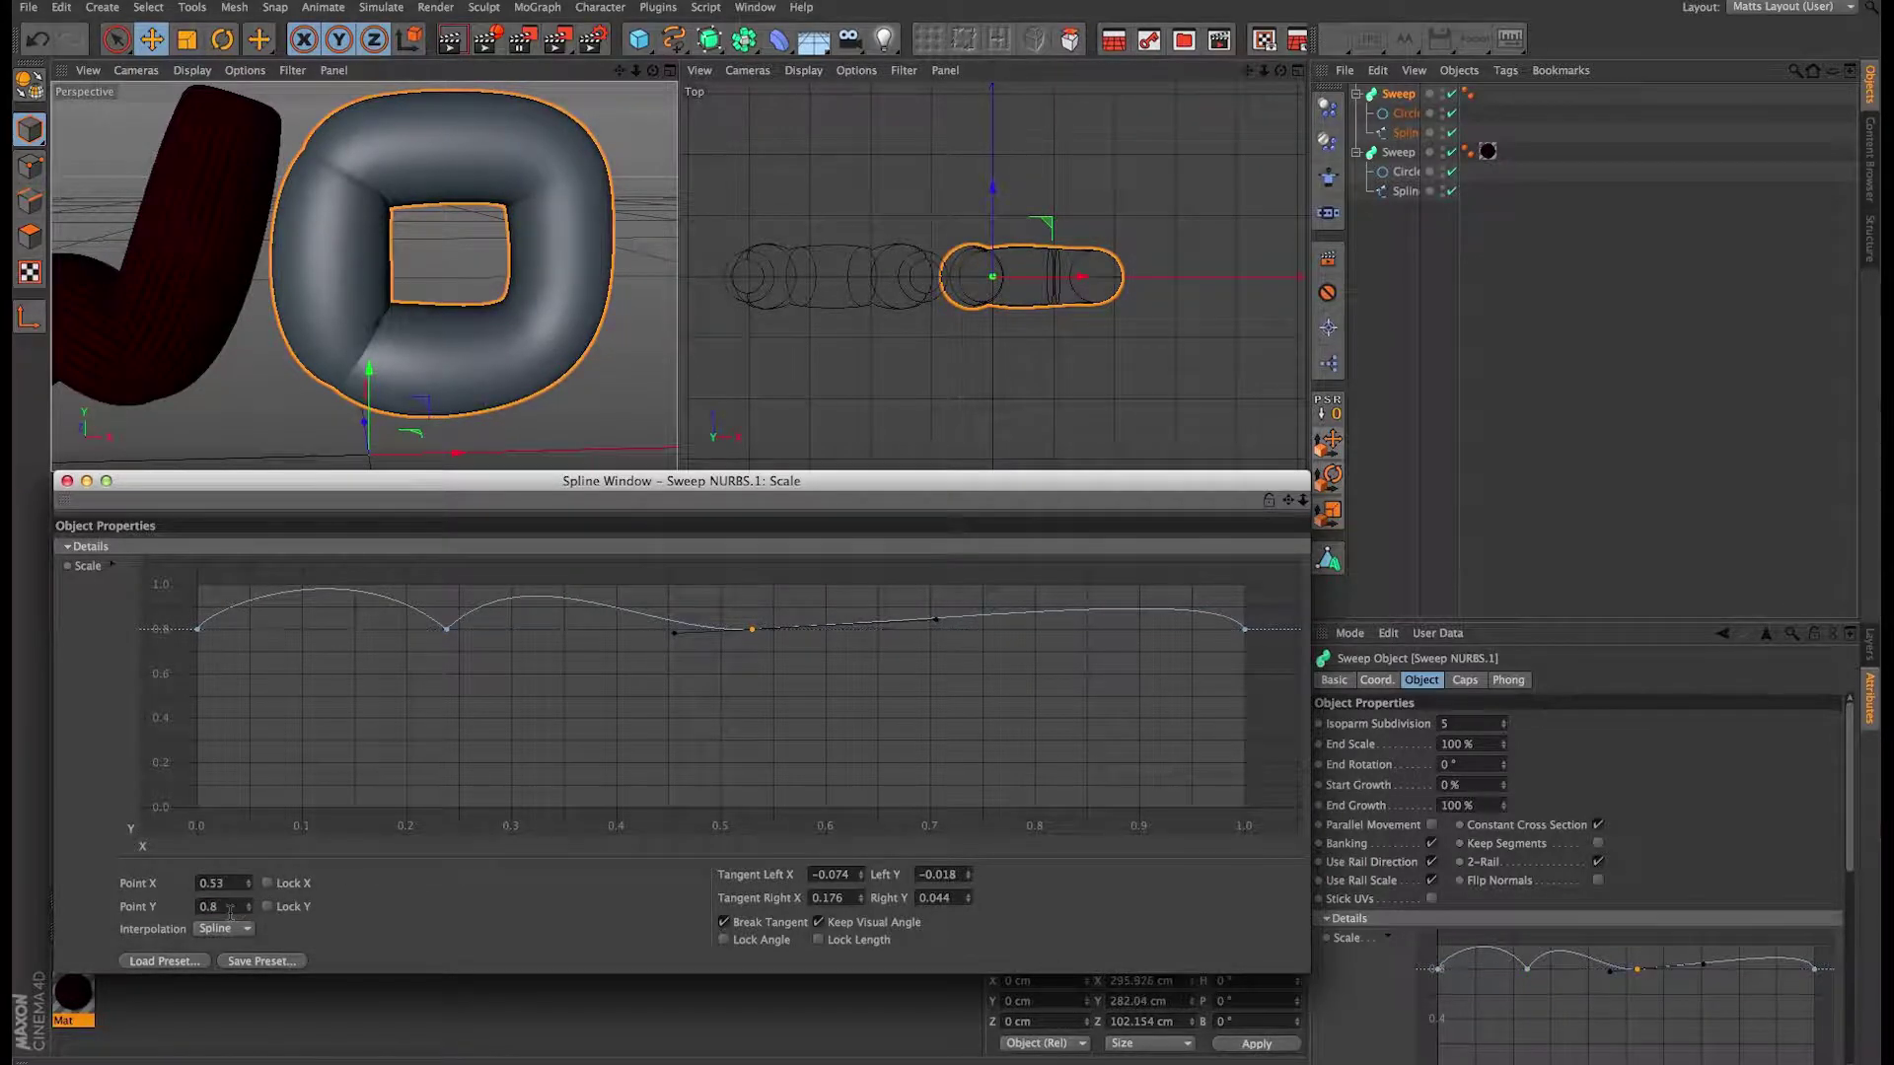
Step: Shift the third pinch point to X 0.486 without Keep Visual Angle and shape its tangents, the right one about X 0.052, Y 0.238
mouse_move(677, 634)
mouse_down()
mouse_move(701, 579)
mouse_move(739, 605)
mouse_move(705, 628)
mouse_up()
click(829, 922)
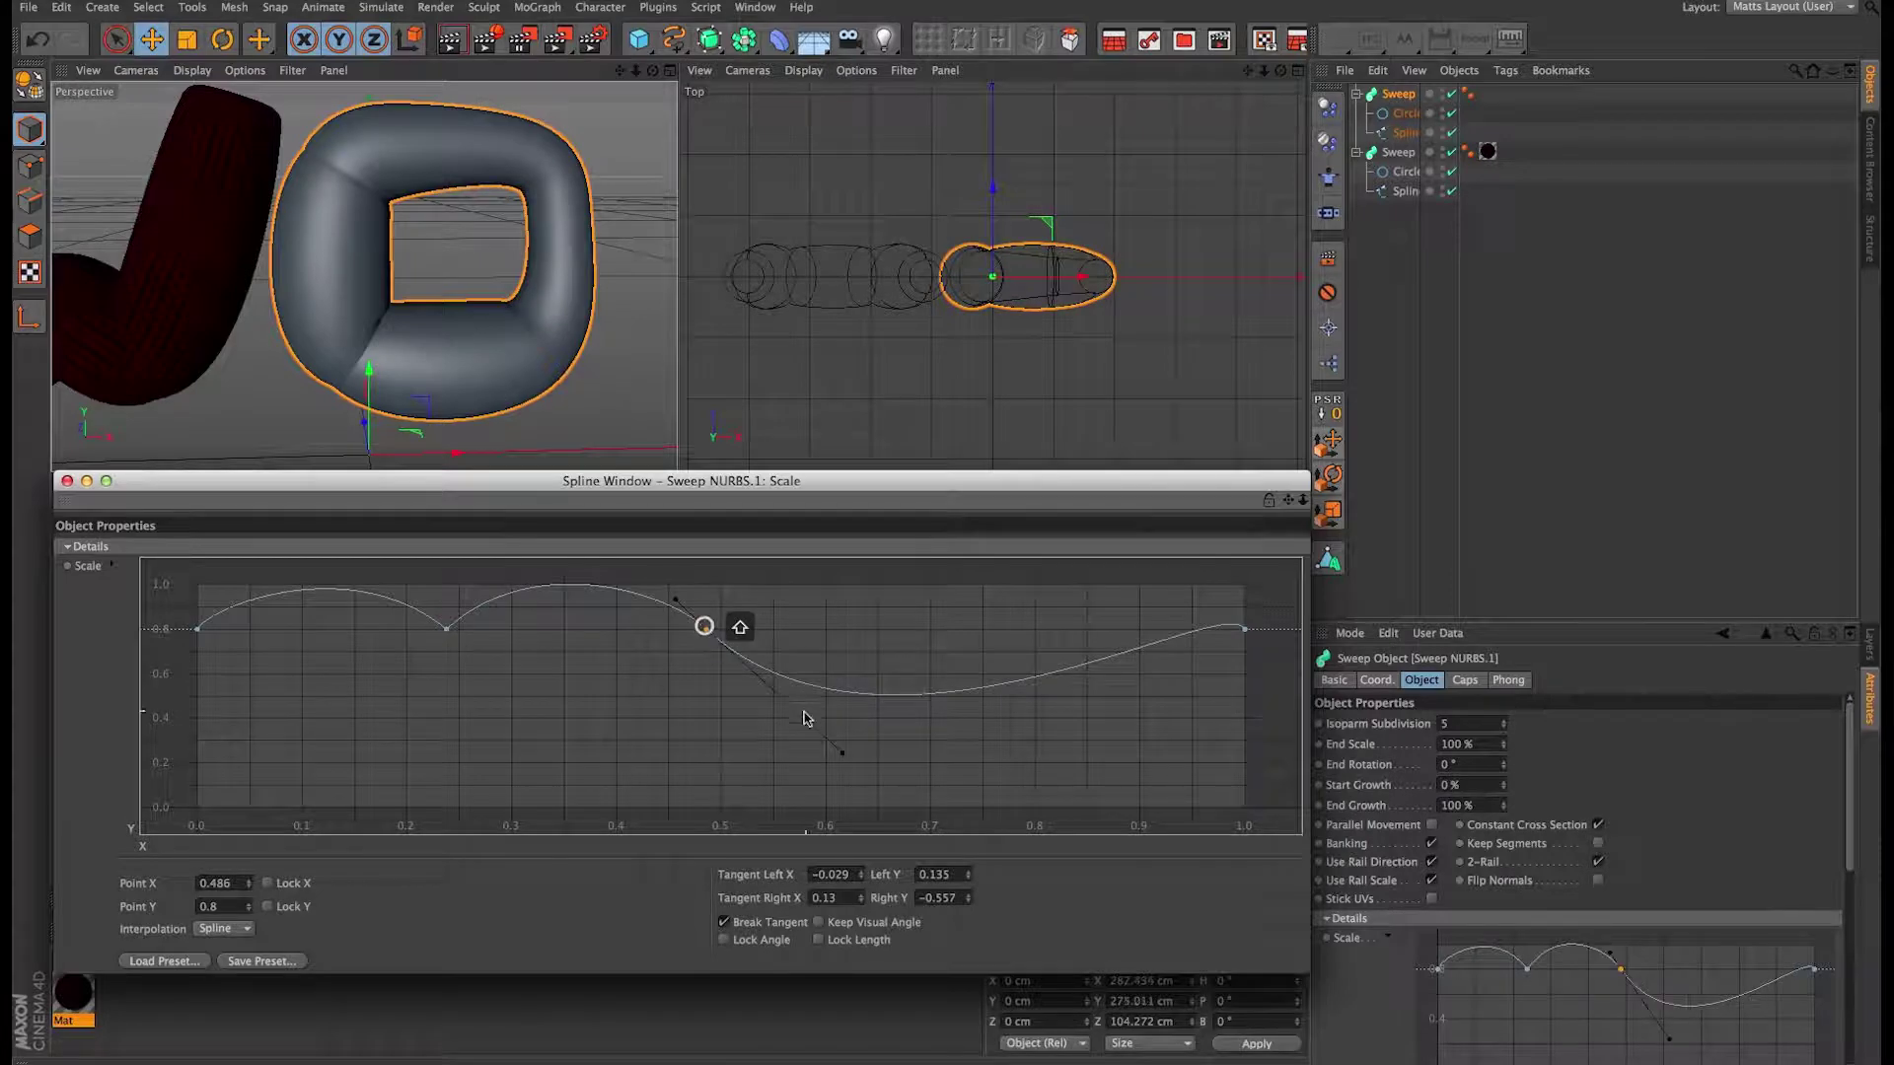
drag(844, 757, 762, 581)
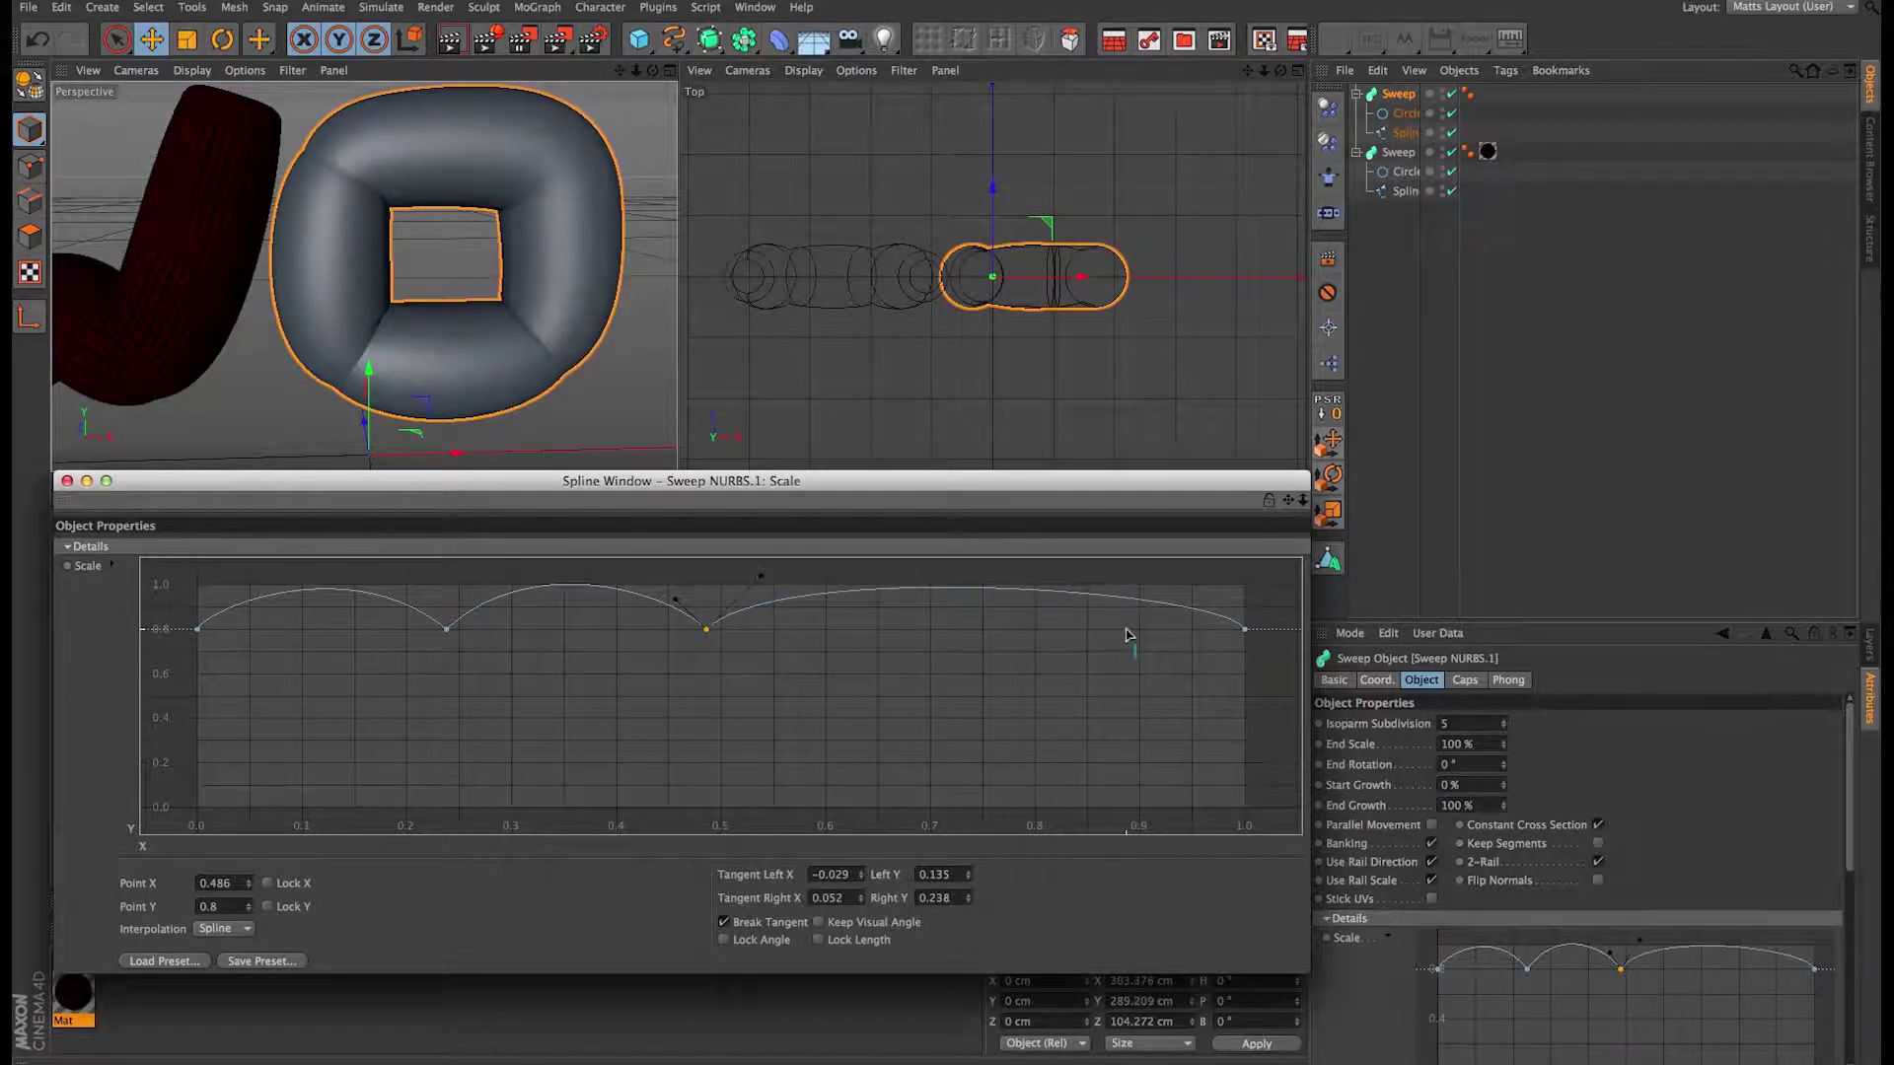
Step: Add a fourth pinch point to the Scale curve at about X 0.748 and set its Y to 0.8
ctrl+drag(982, 595, 980, 629)
double_click(233, 908)
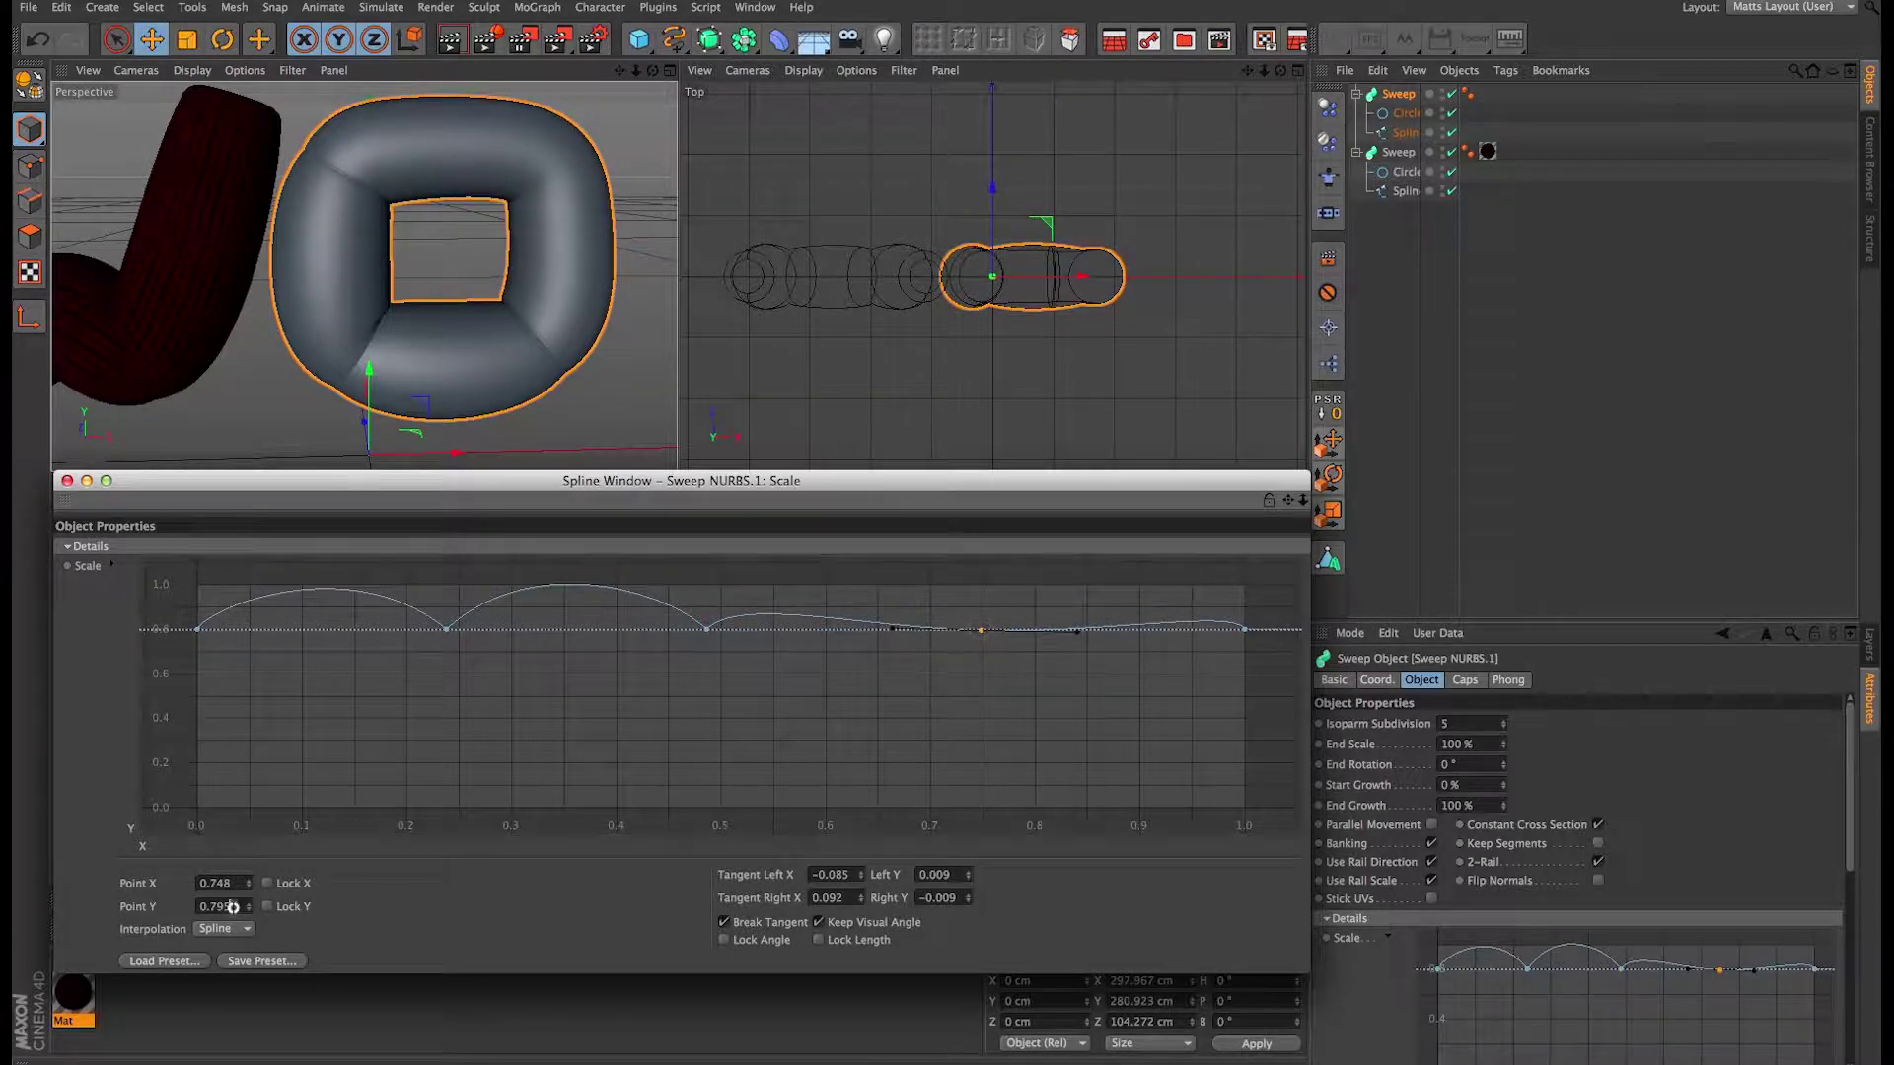
text(0.8)
key(Return)
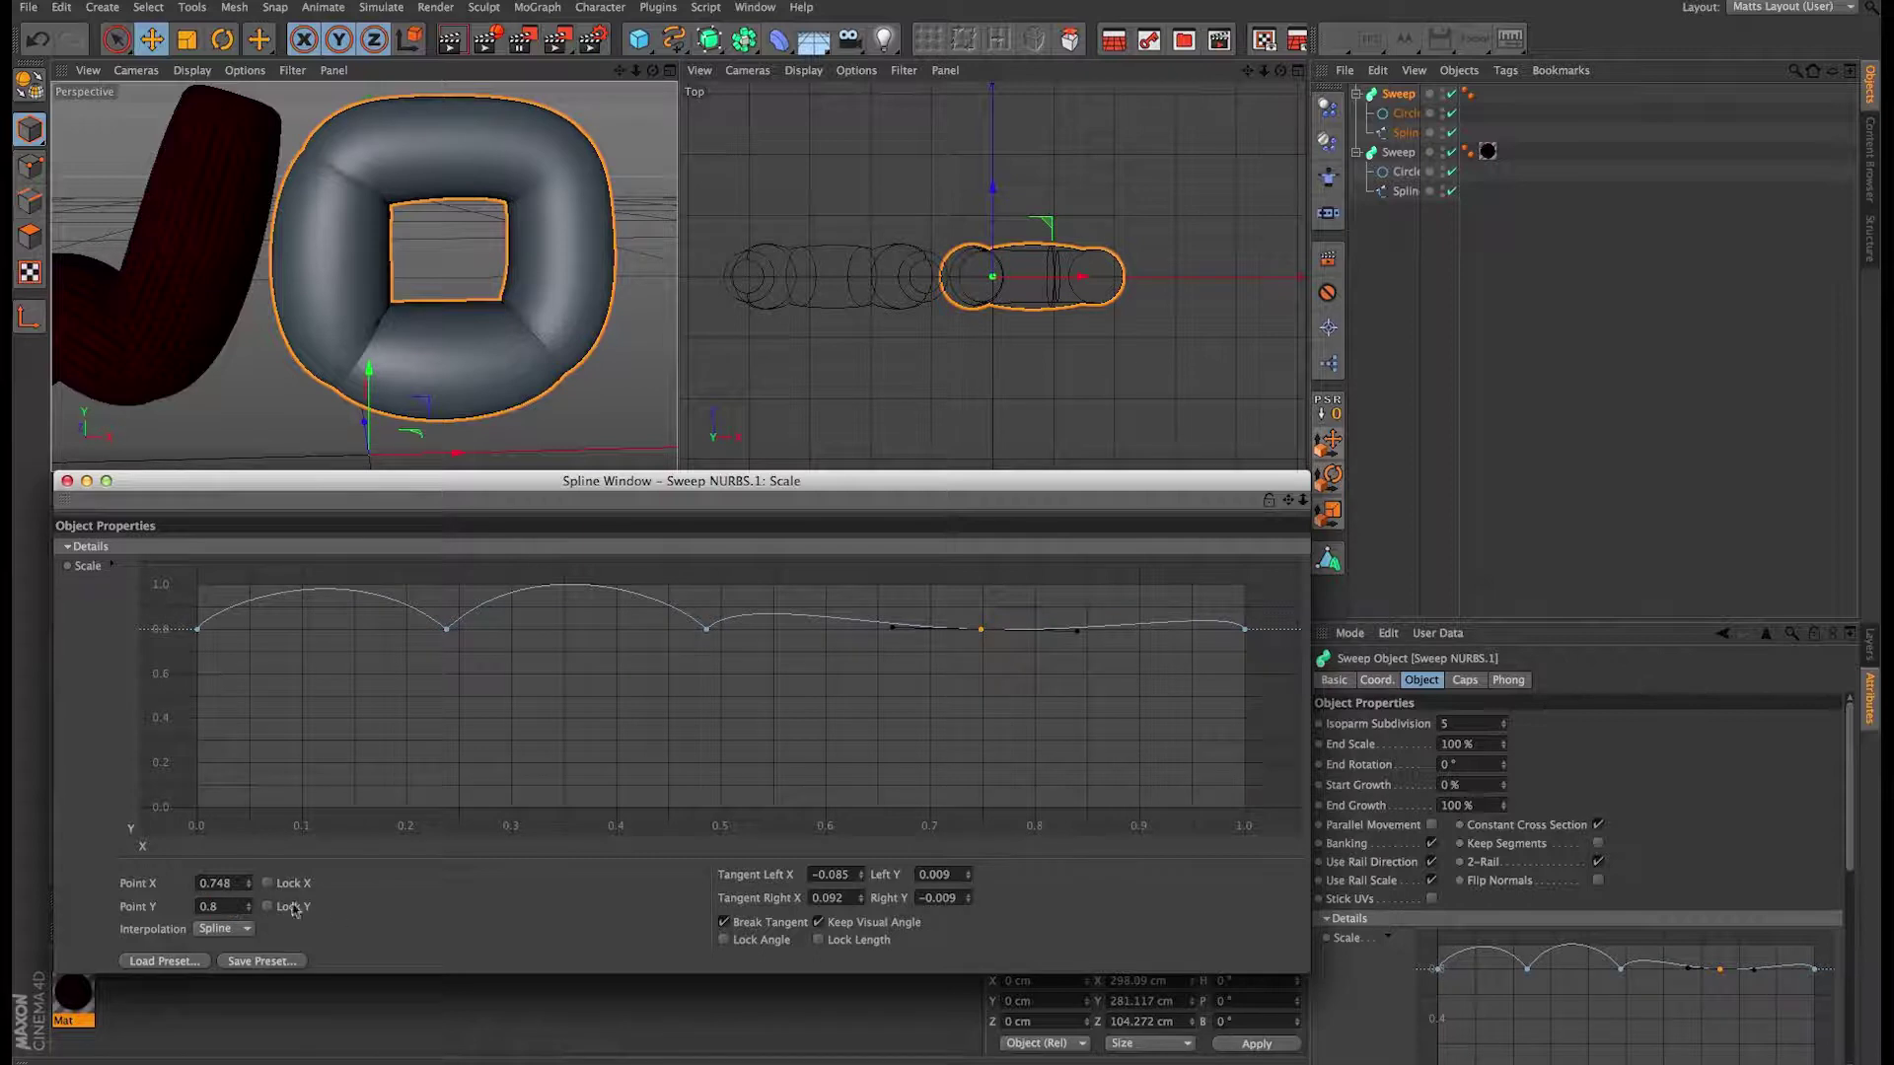
Step: Lock the Y value of all the Scale curve's points
click(268, 906)
click(707, 630)
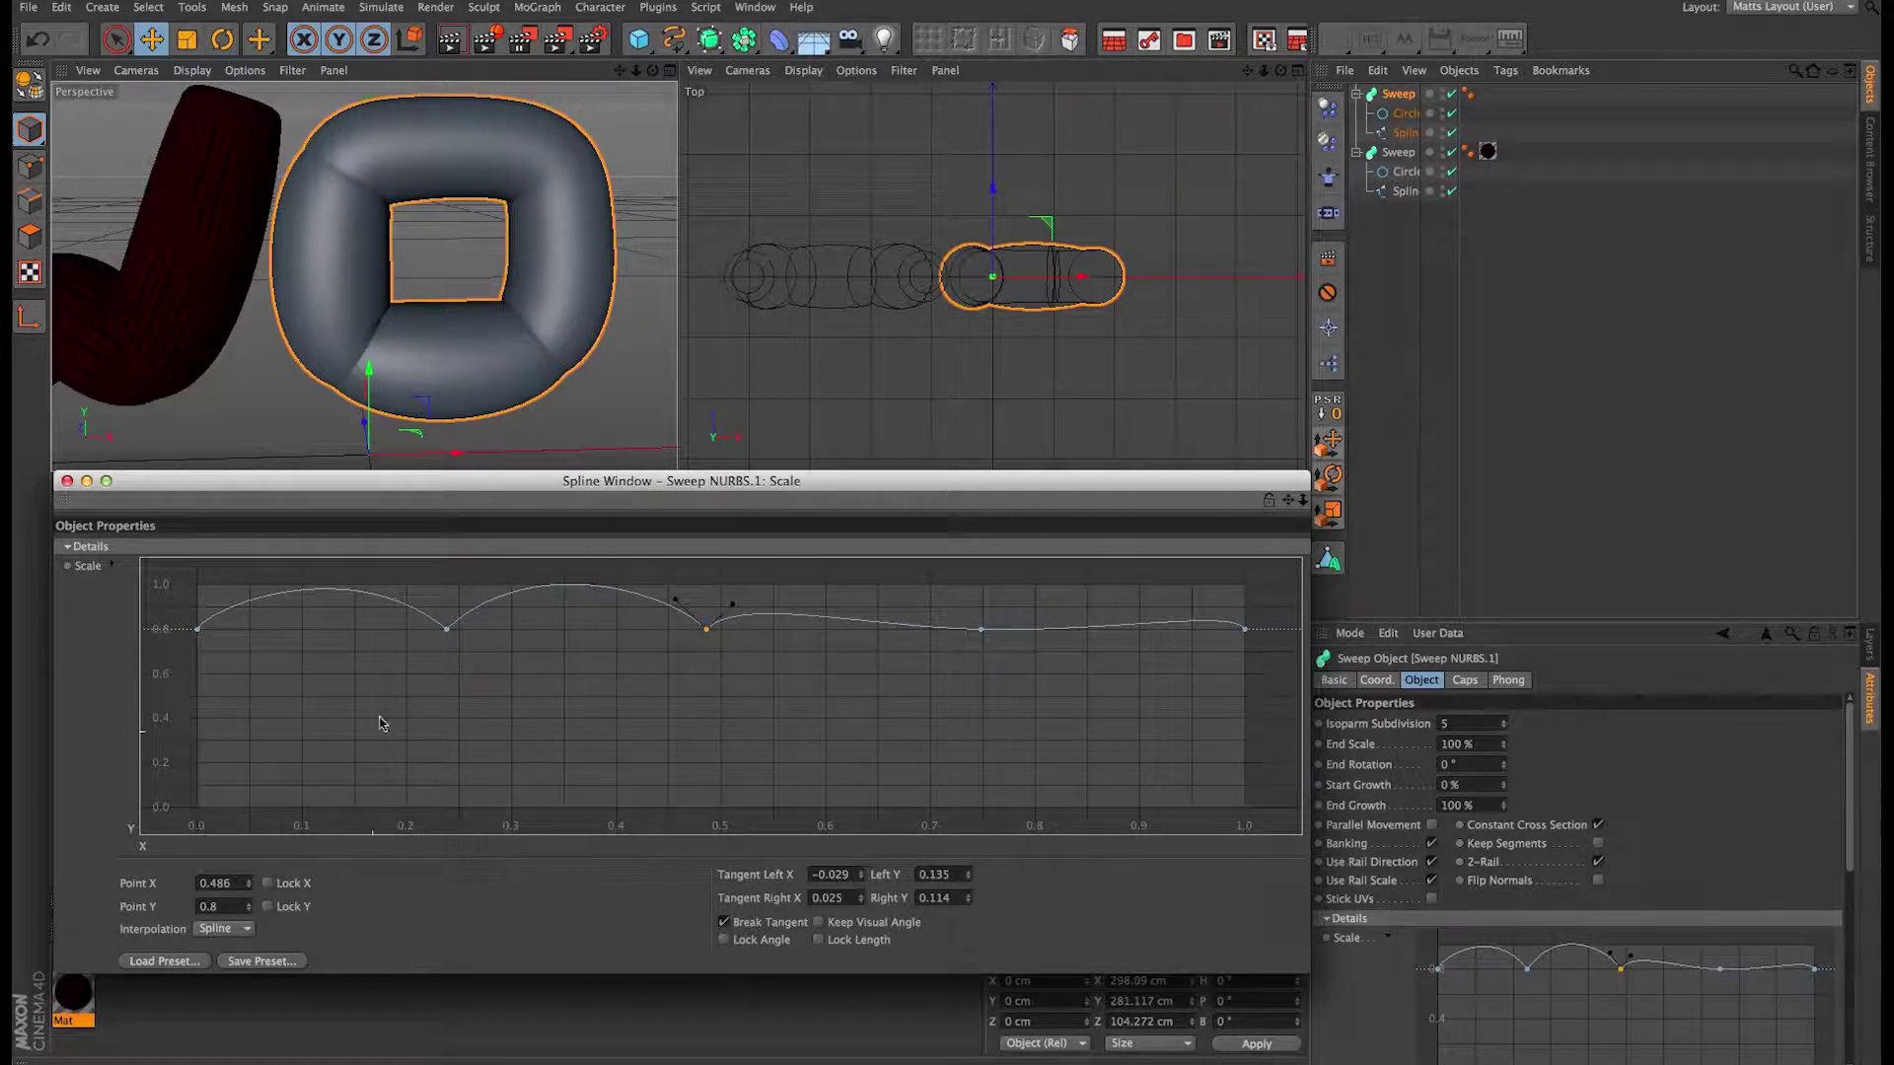
click(444, 629)
drag(1280, 674, 163, 605)
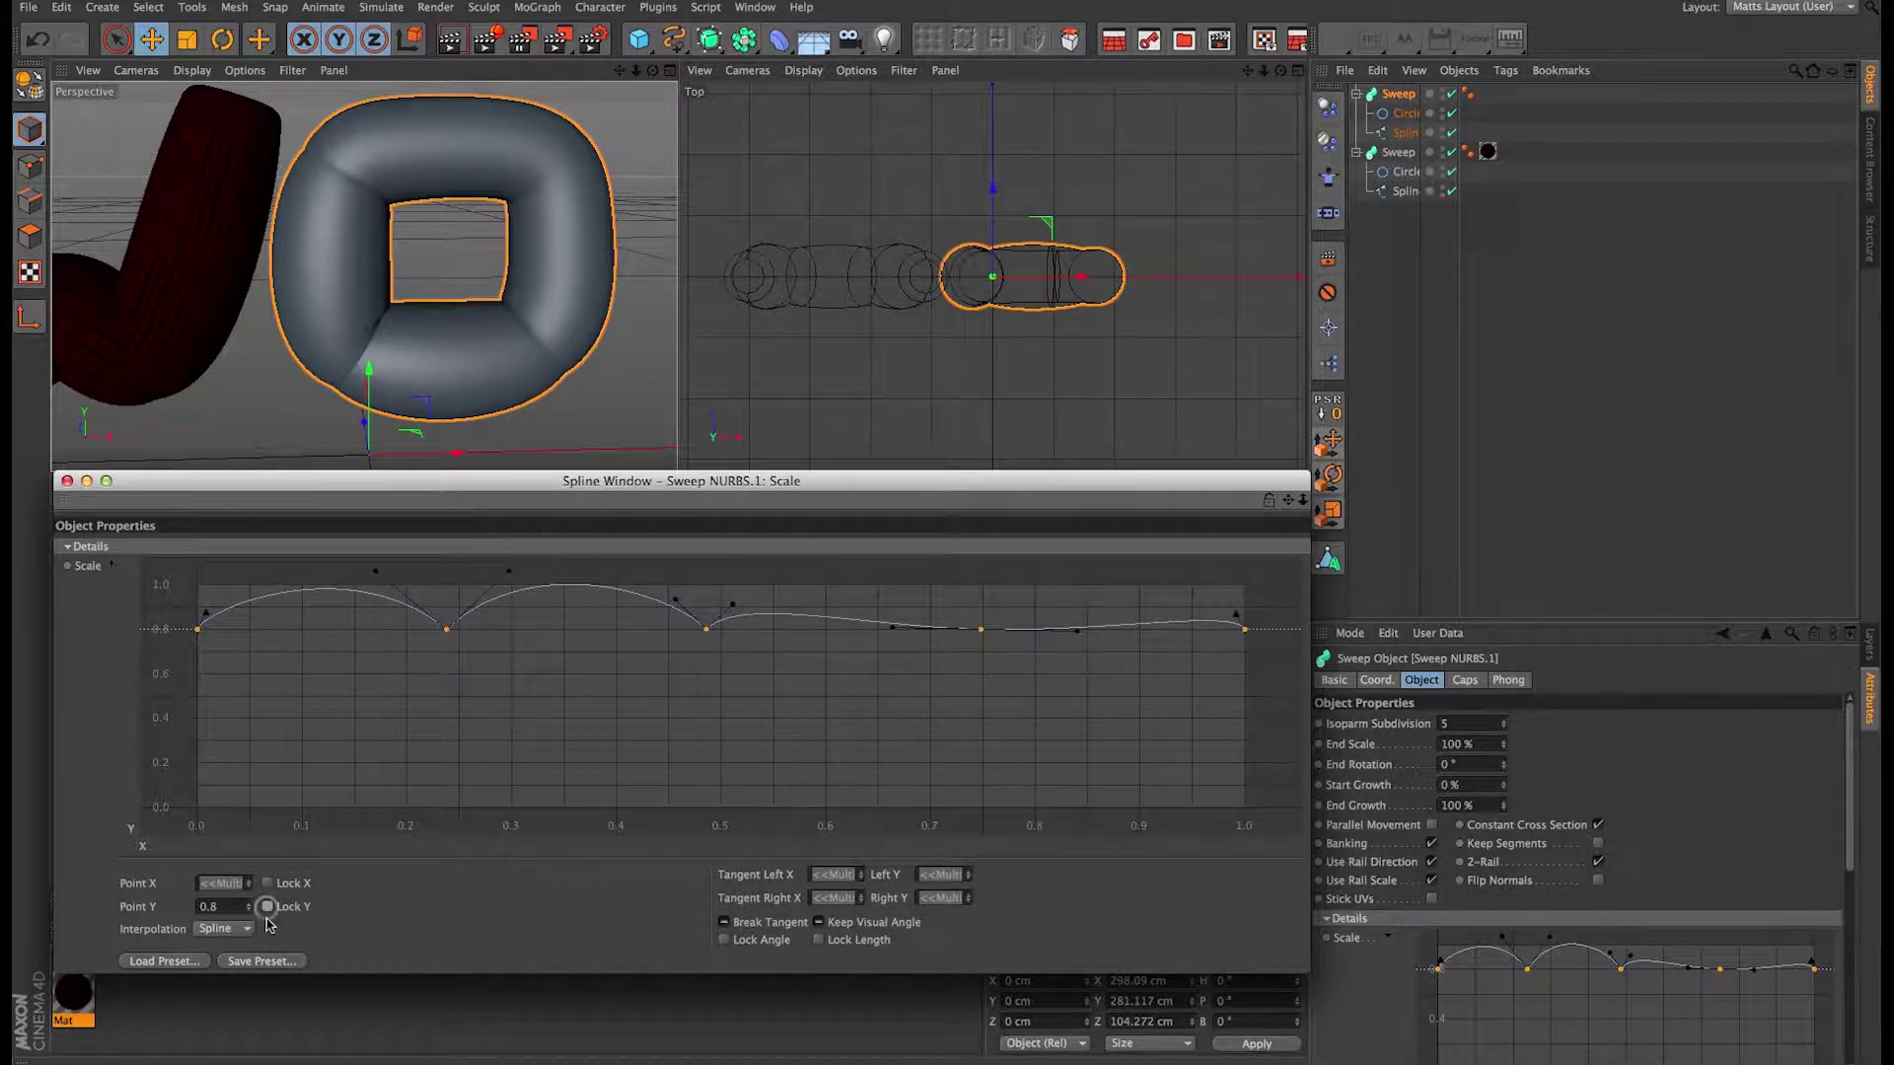
click(595, 743)
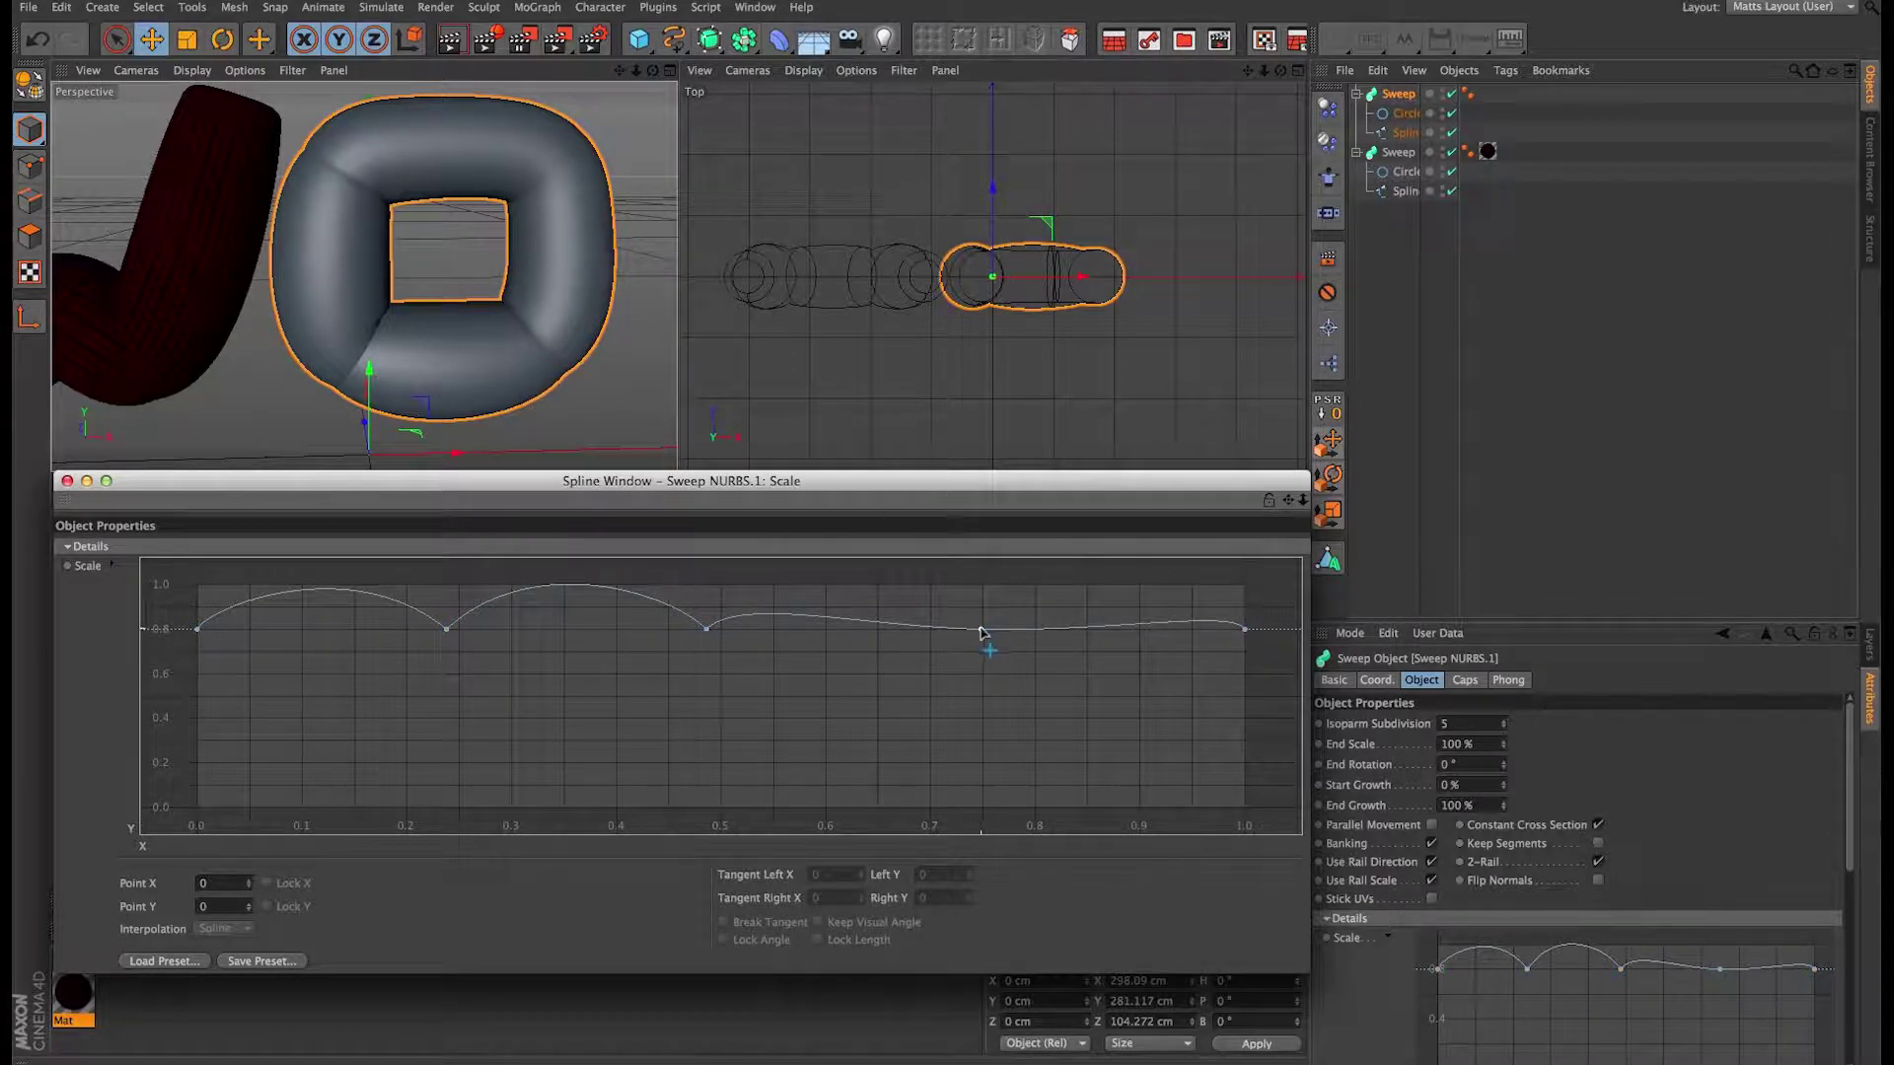
Step: Shift the fourth pinch point to X 0.75, turn off Keep Visual Angle, and raise both tangents to Y 0.275 at X -0.064 and 0.072
ctrl+drag(981, 629, 992, 738)
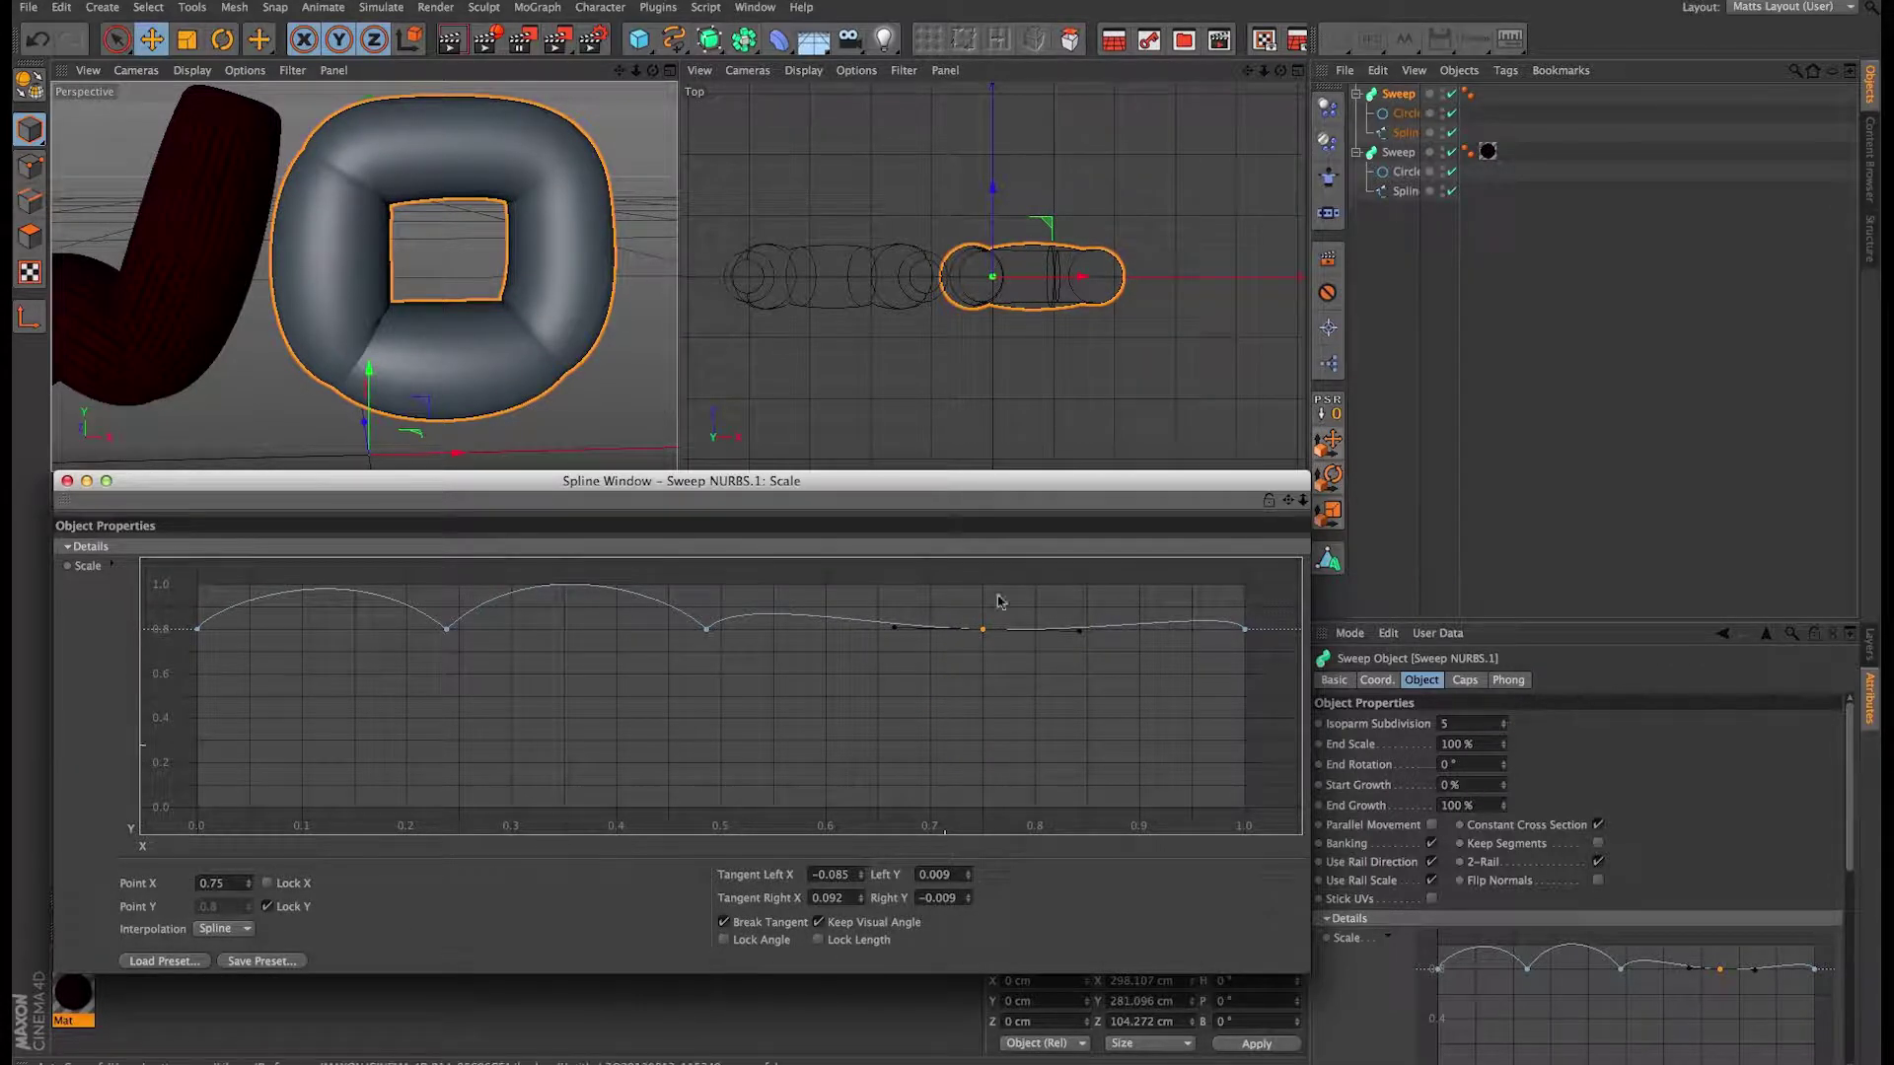
click(904, 925)
drag(895, 627, 924, 574)
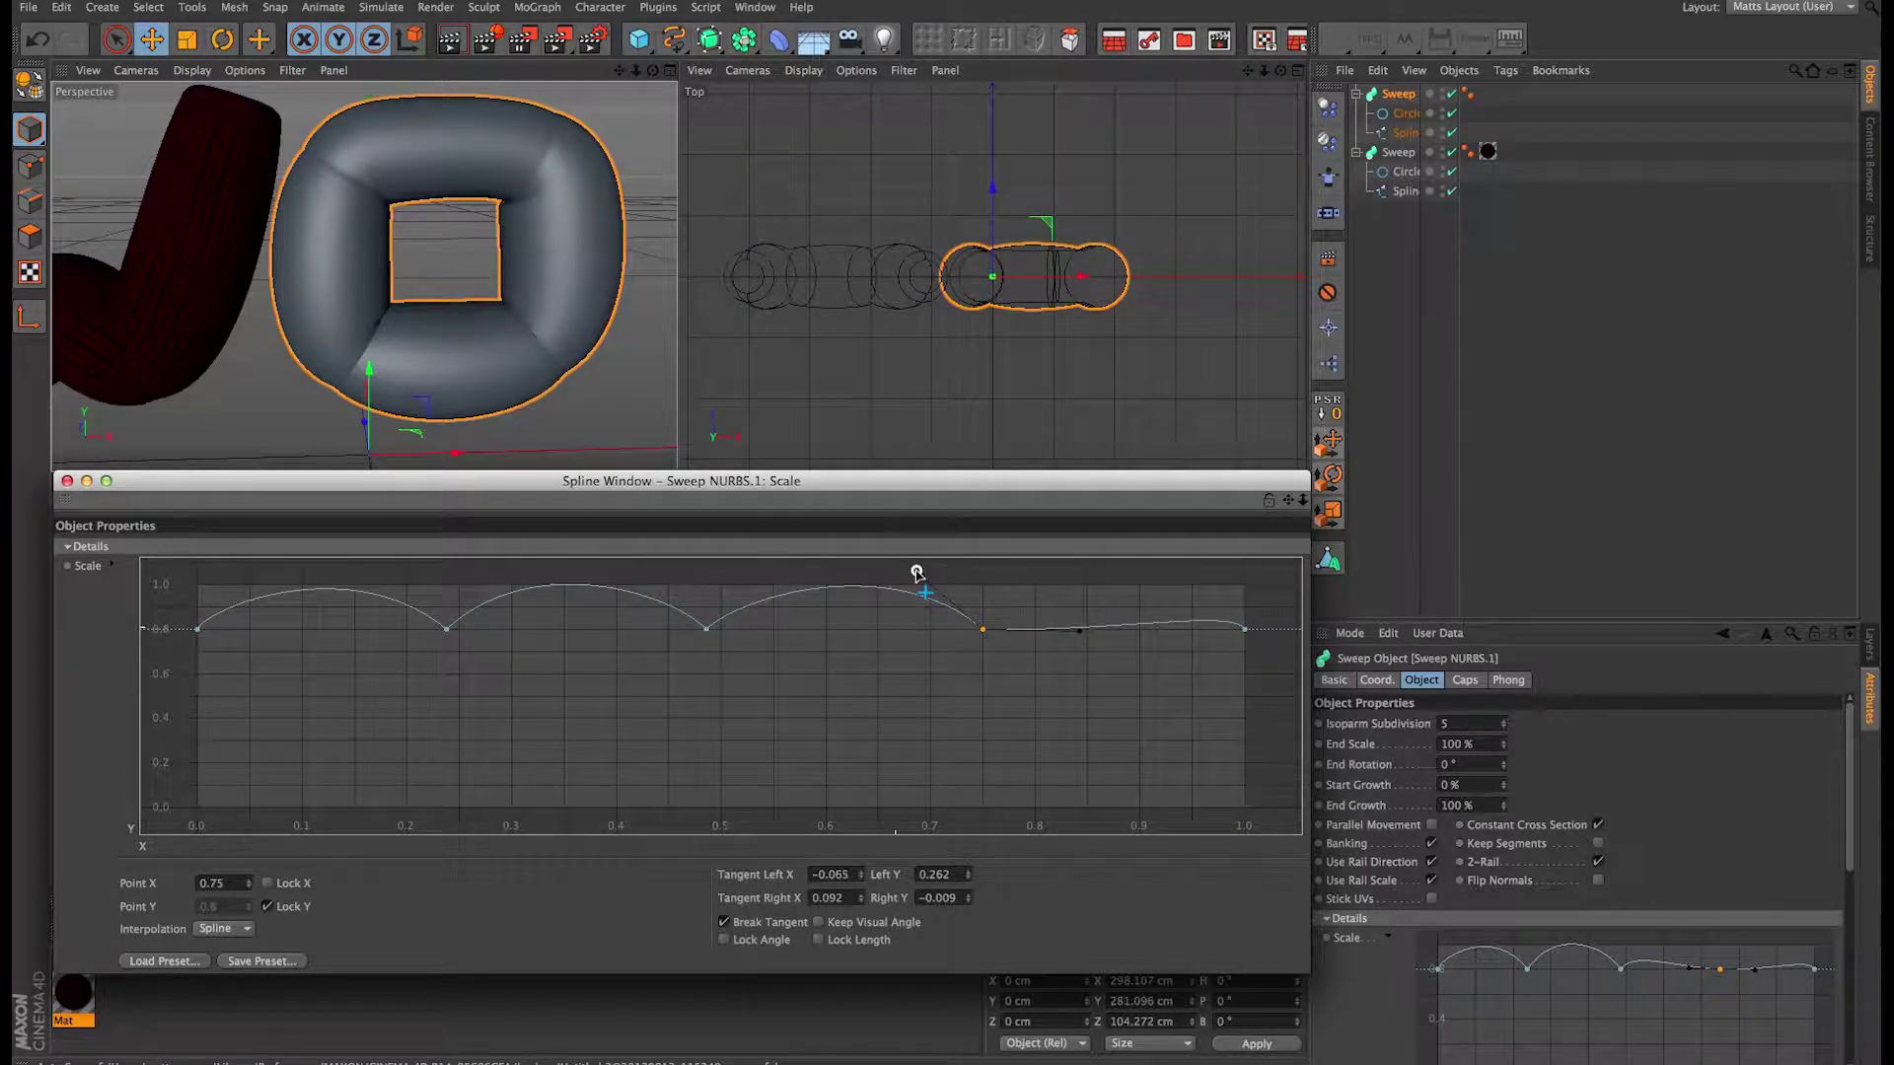
drag(1071, 613, 1058, 569)
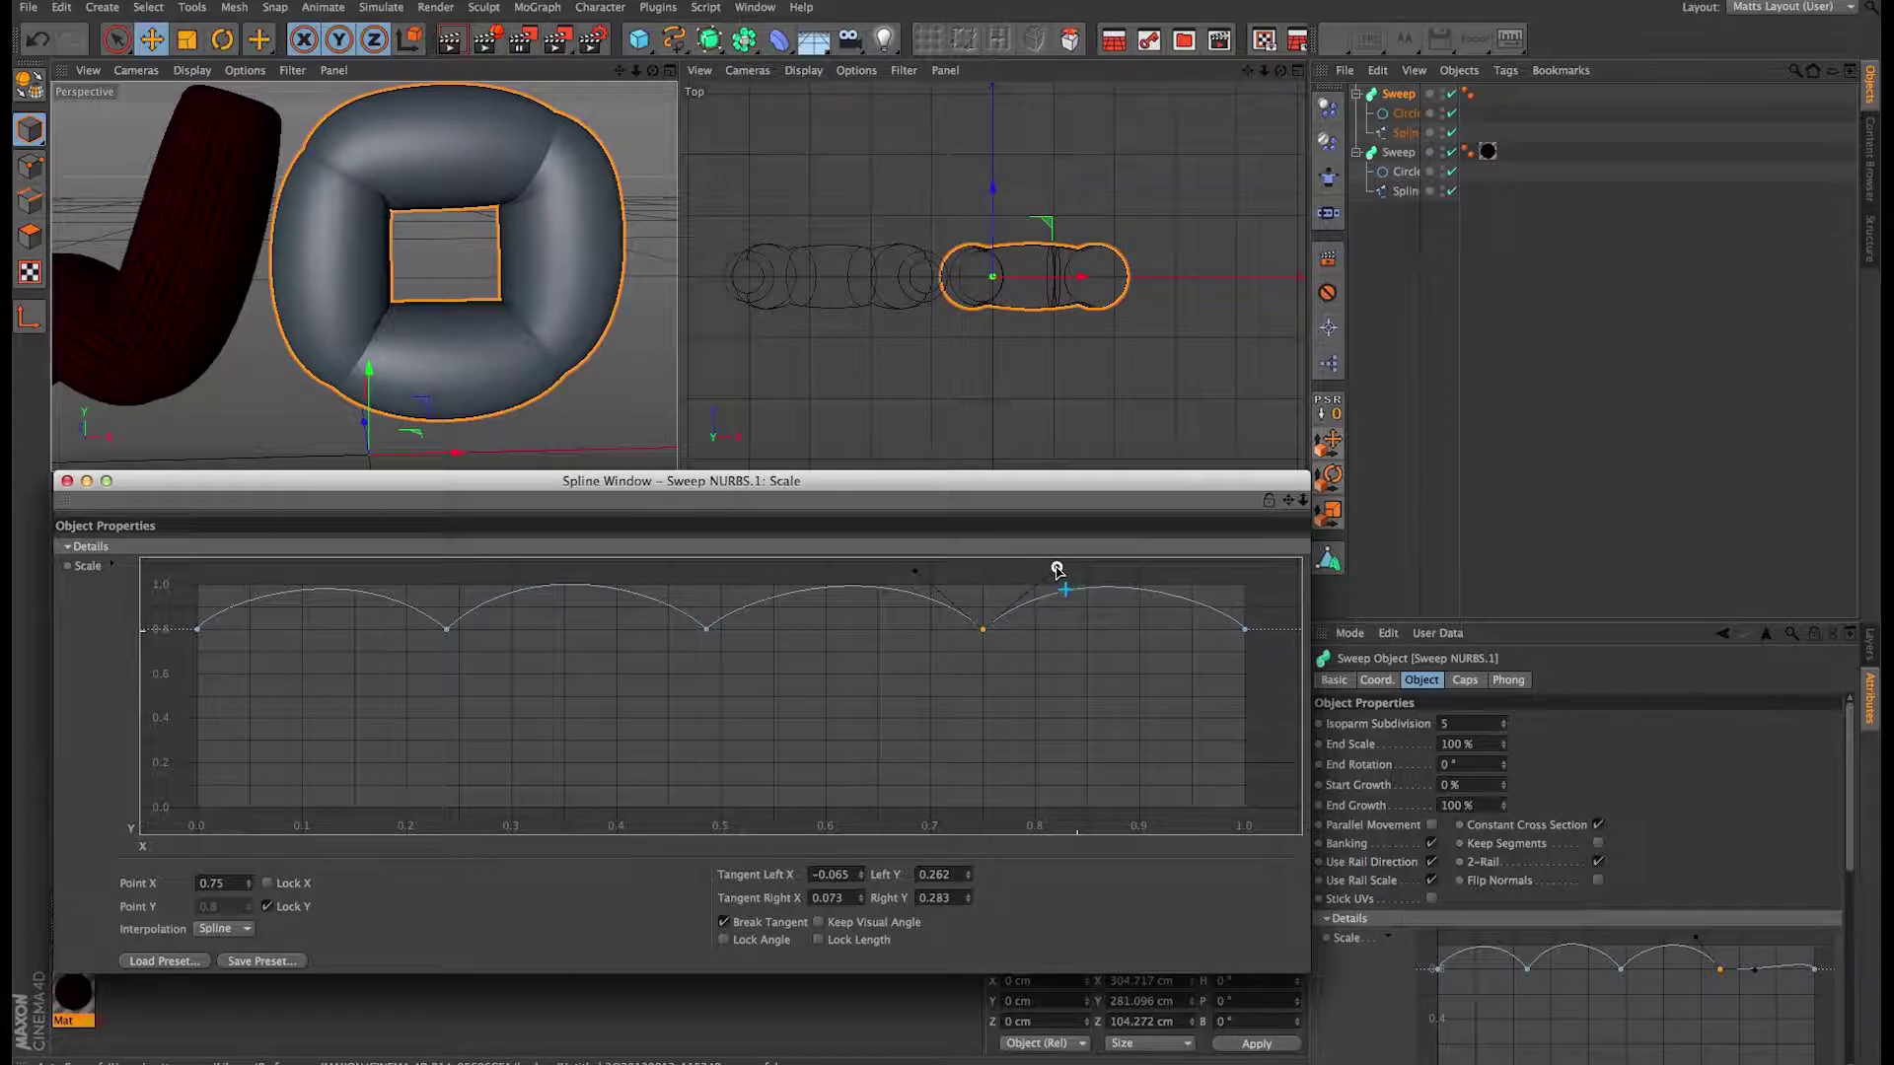
drag(915, 570, 916, 571)
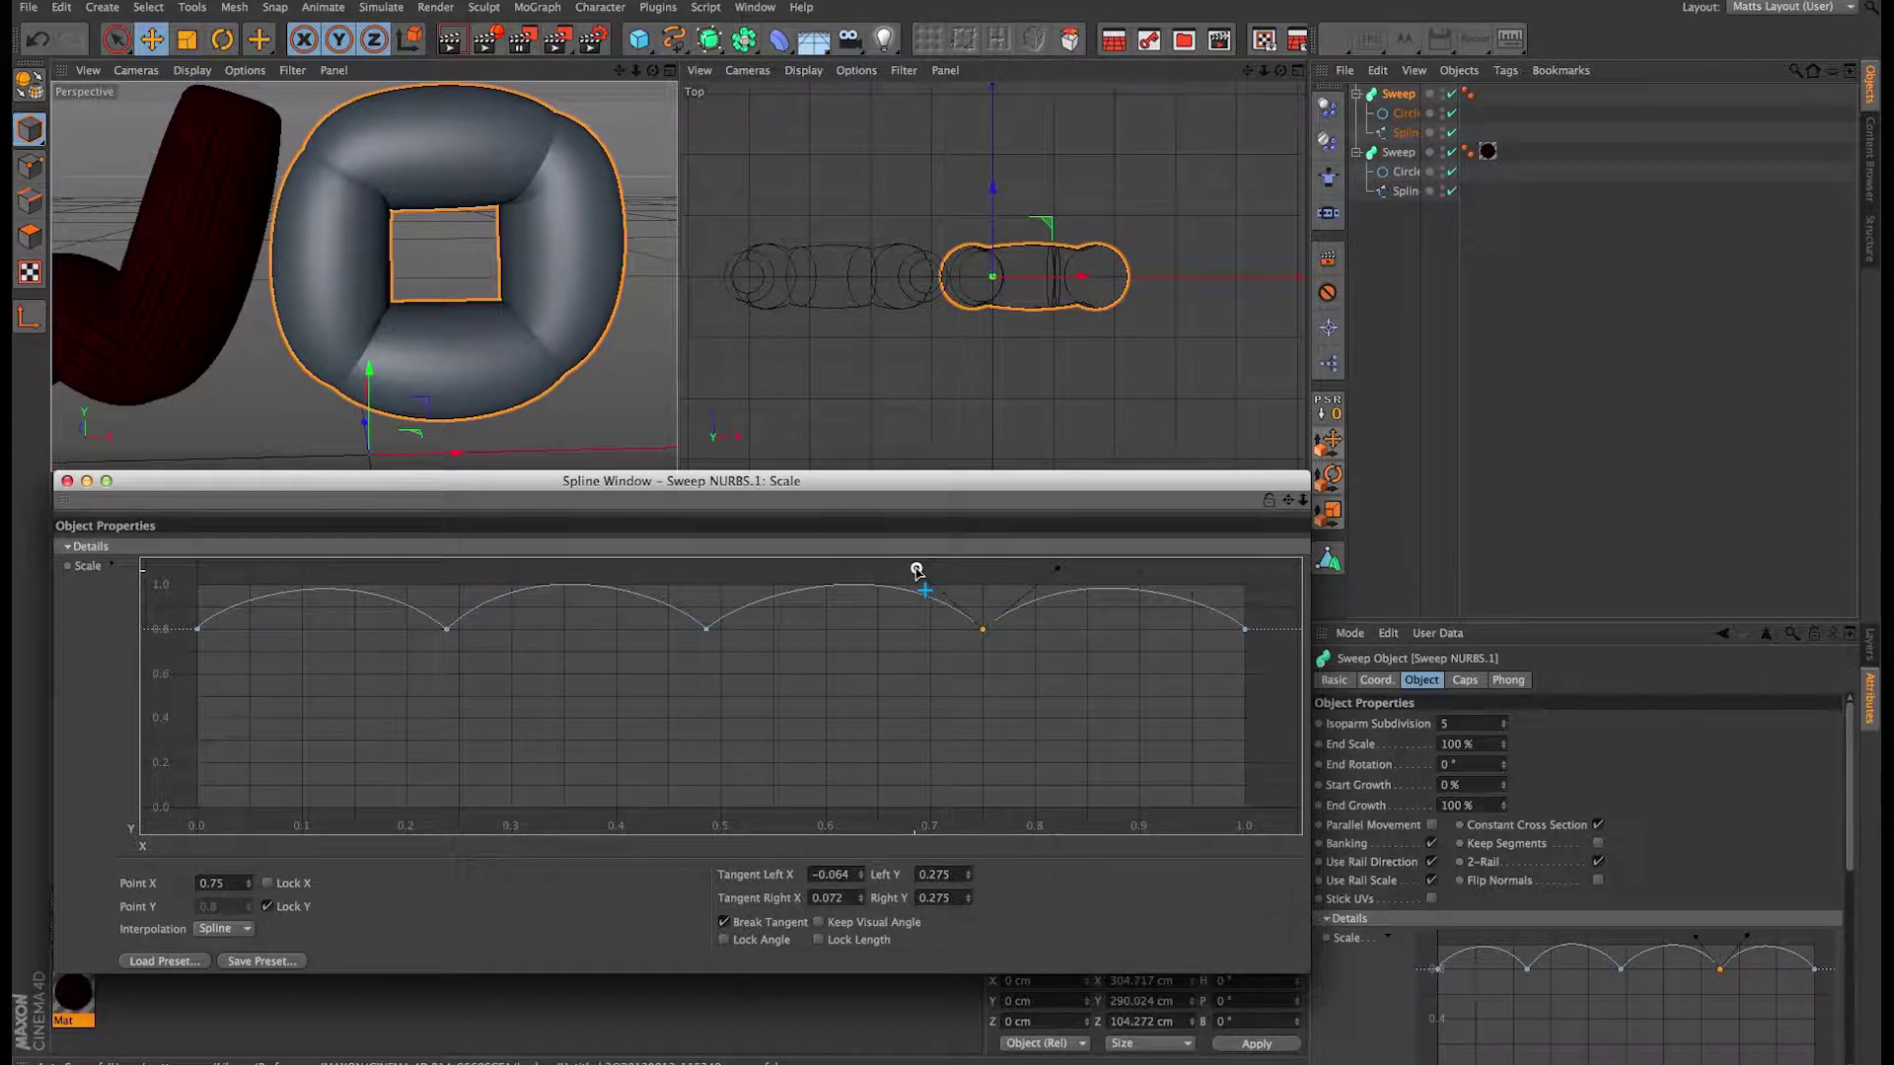
Step: Inspect the O's corner creases and slide the fourth pinch point along the Scale curve to X 0.73
alt+drag(575, 262, 513, 291)
click(984, 637)
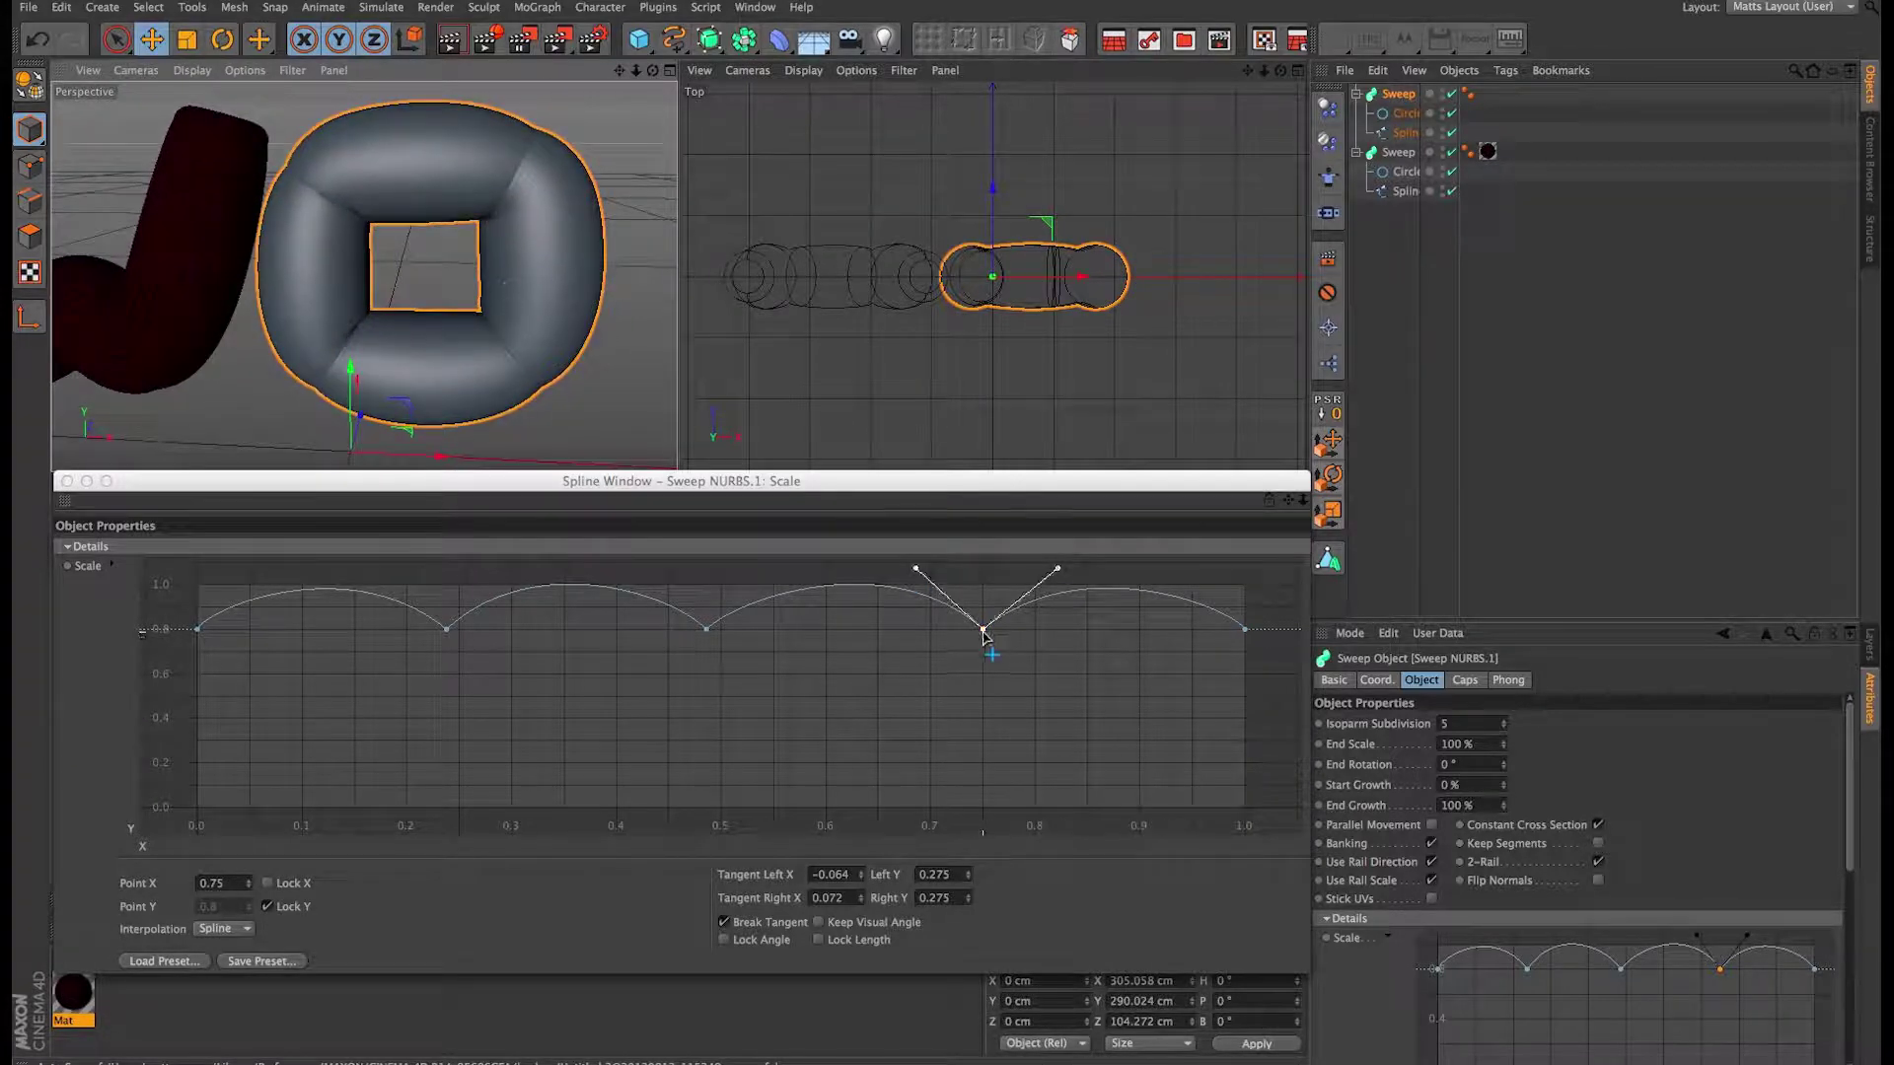
drag(984, 636, 964, 634)
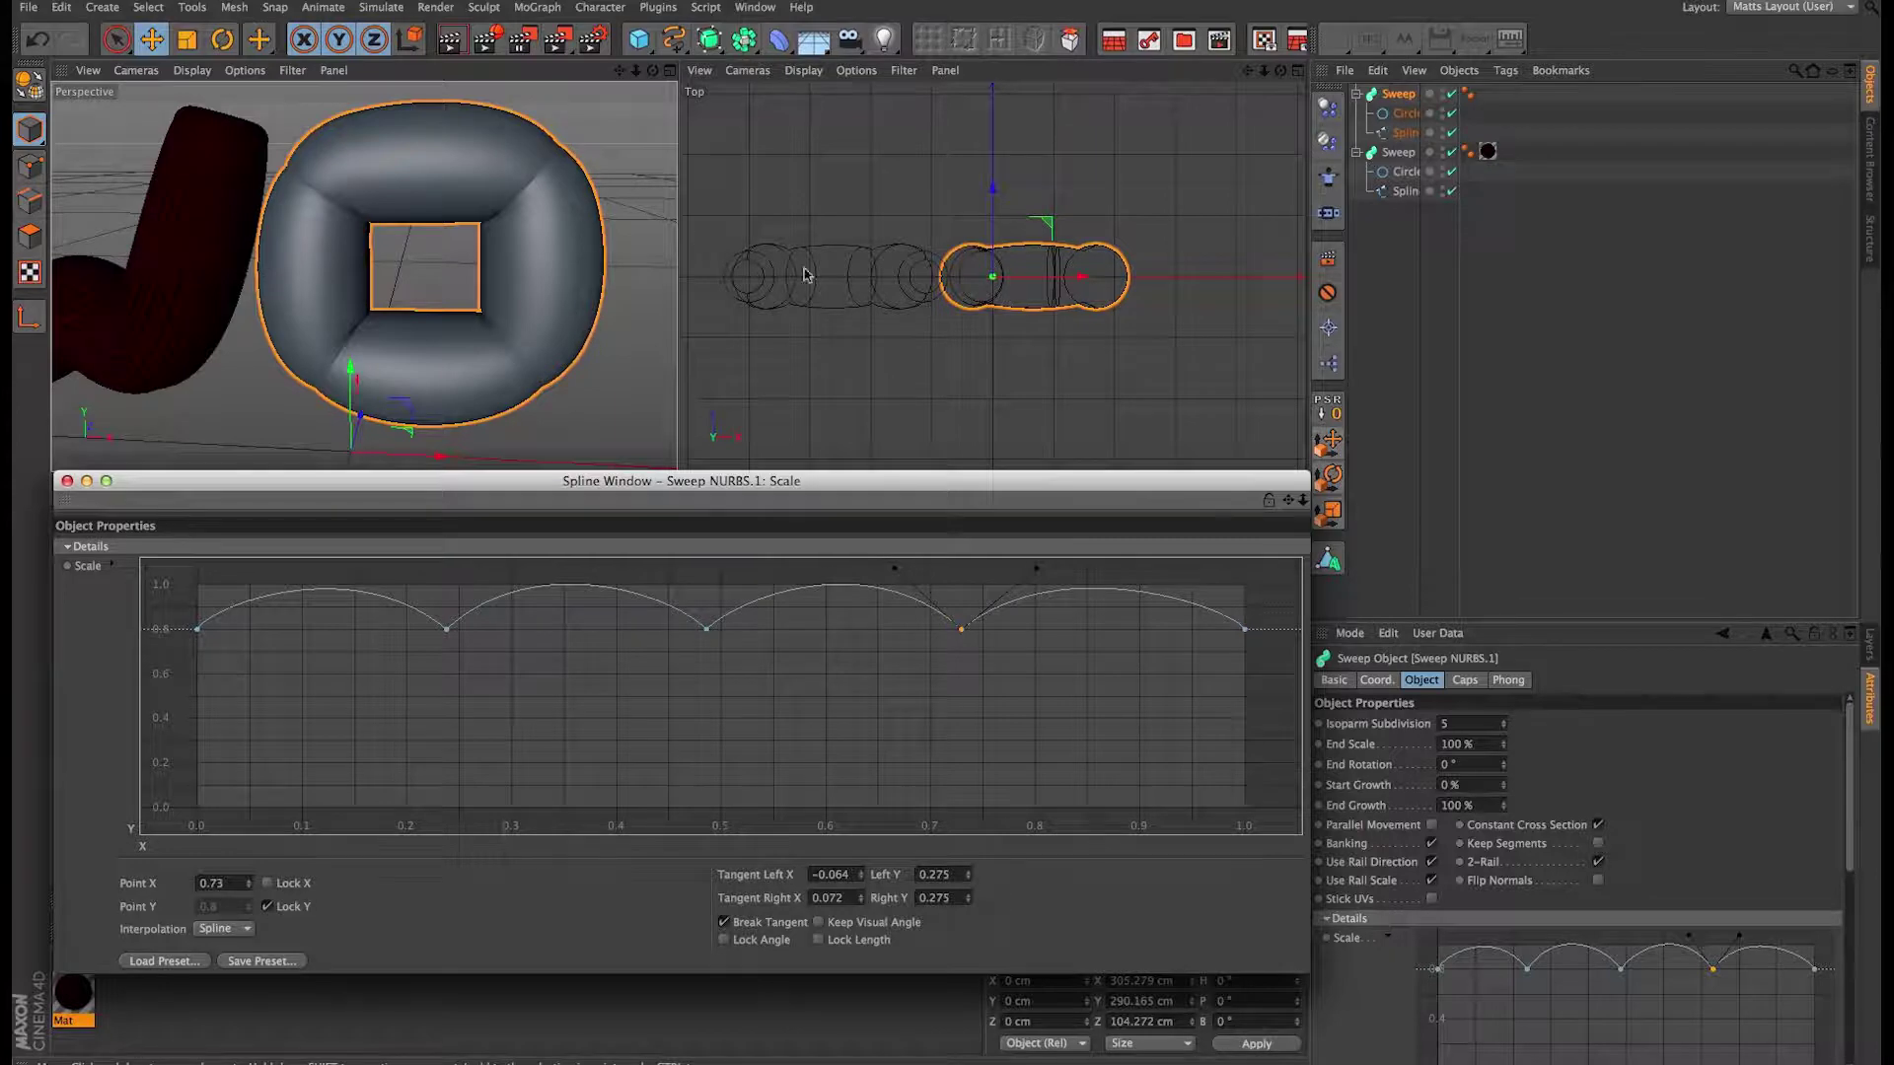
Step: Move the Spline Window aside, take the O's spline out of its Sweep, and switch to point editing
drag(901, 488, 383, 618)
click(1405, 133)
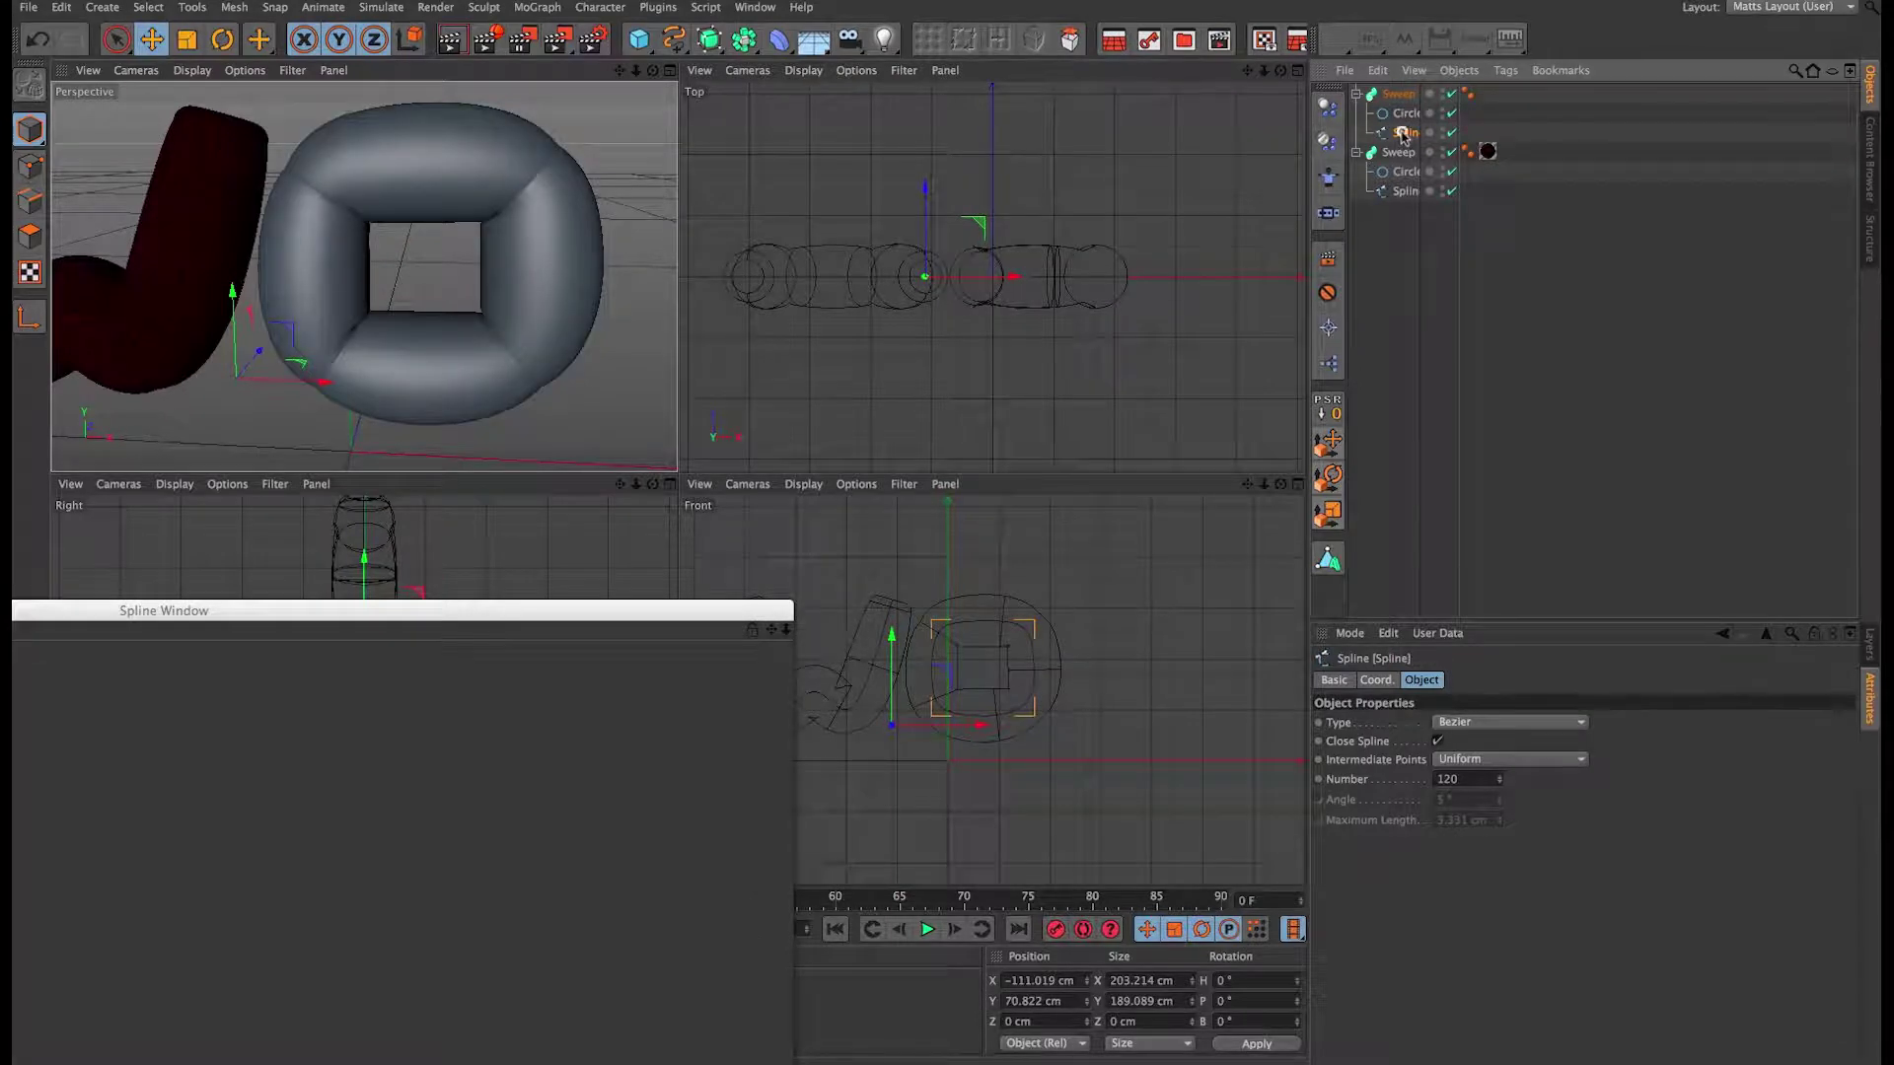
drag(1402, 135, 1392, 144)
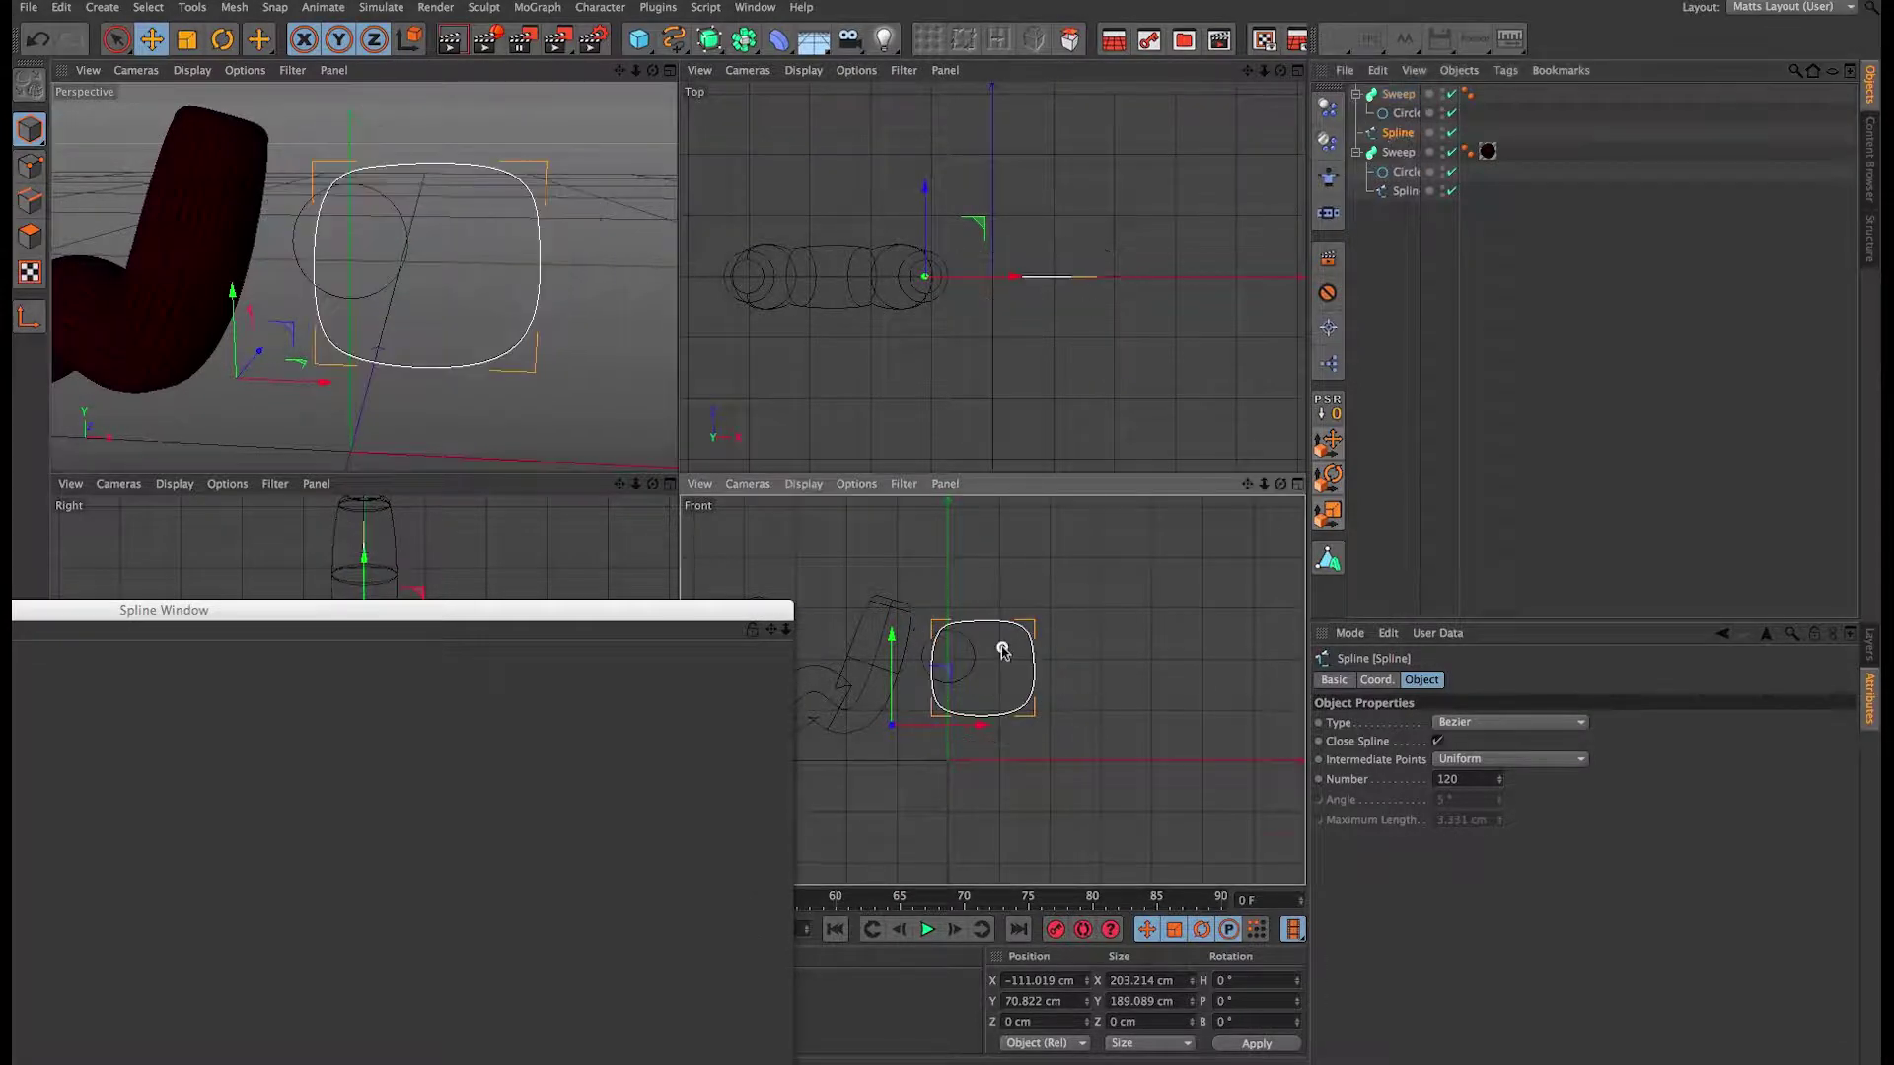
scroll(1002, 651, up, 5)
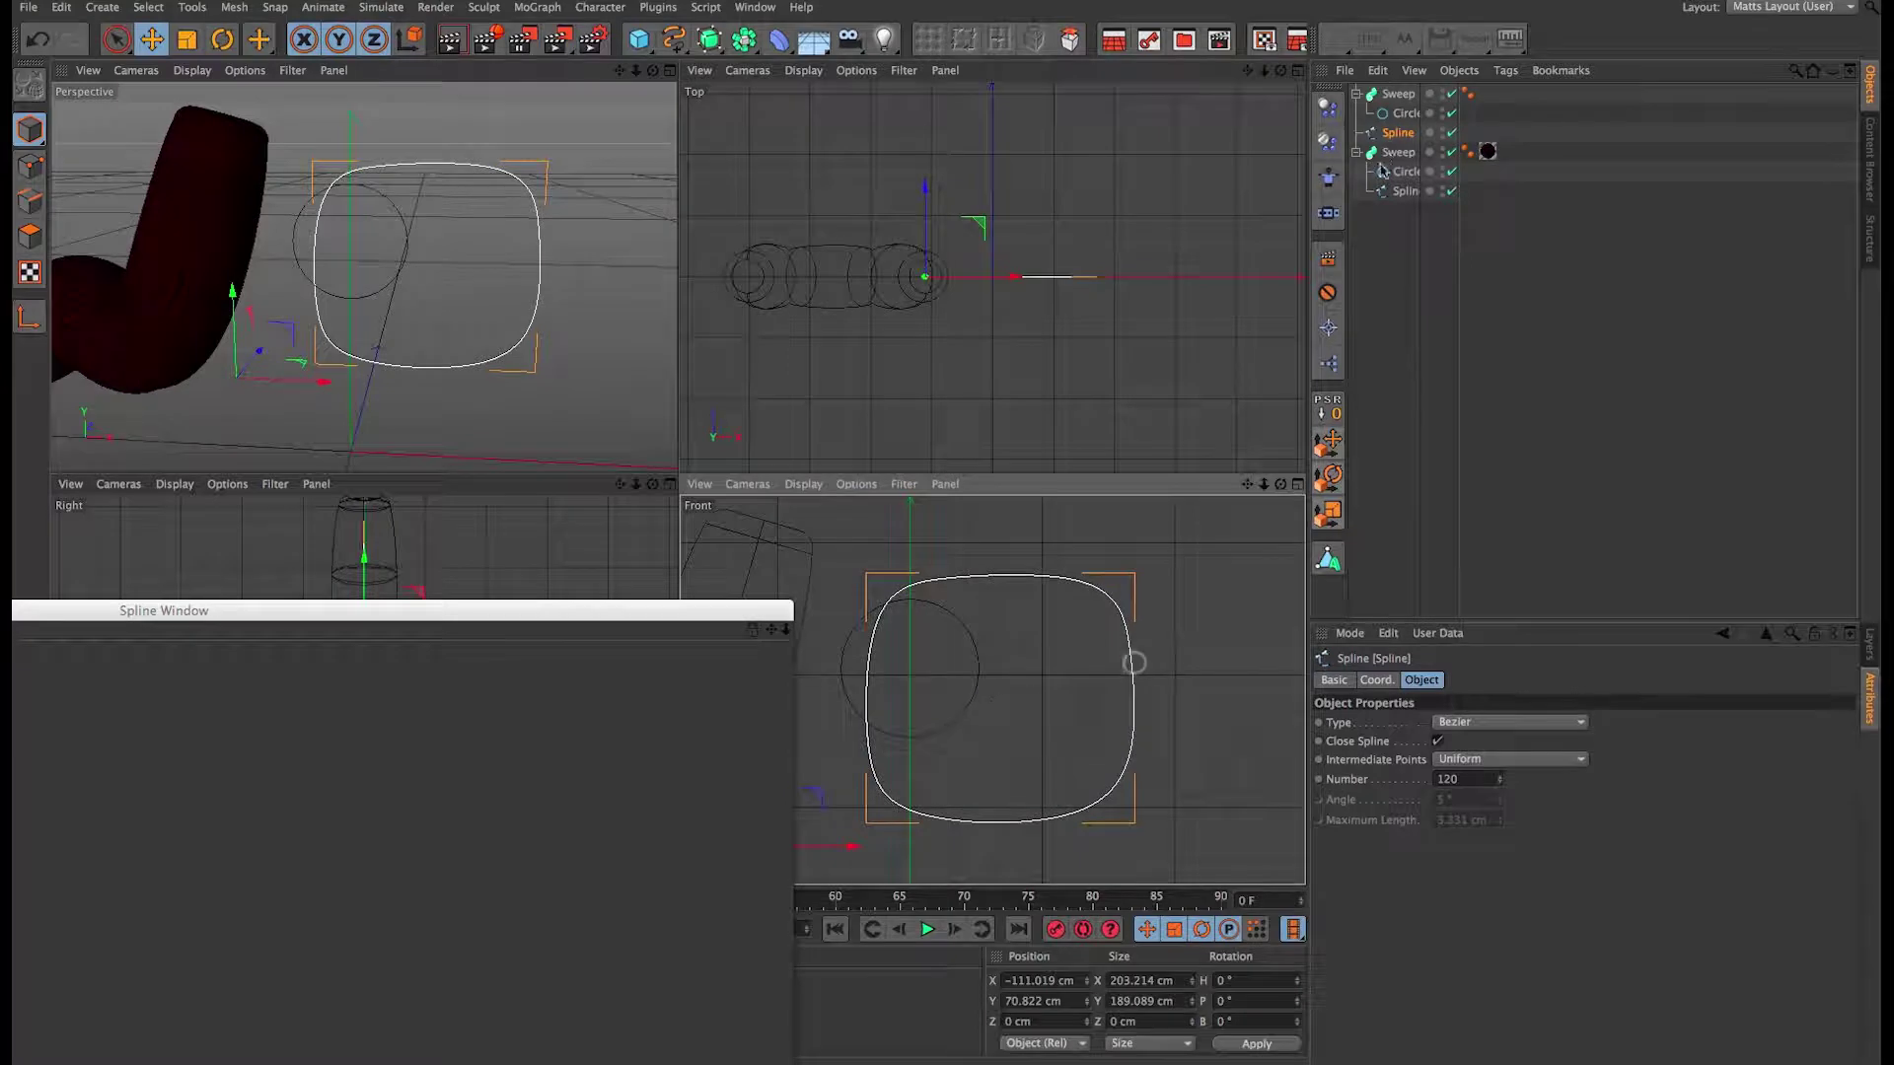
click(26, 164)
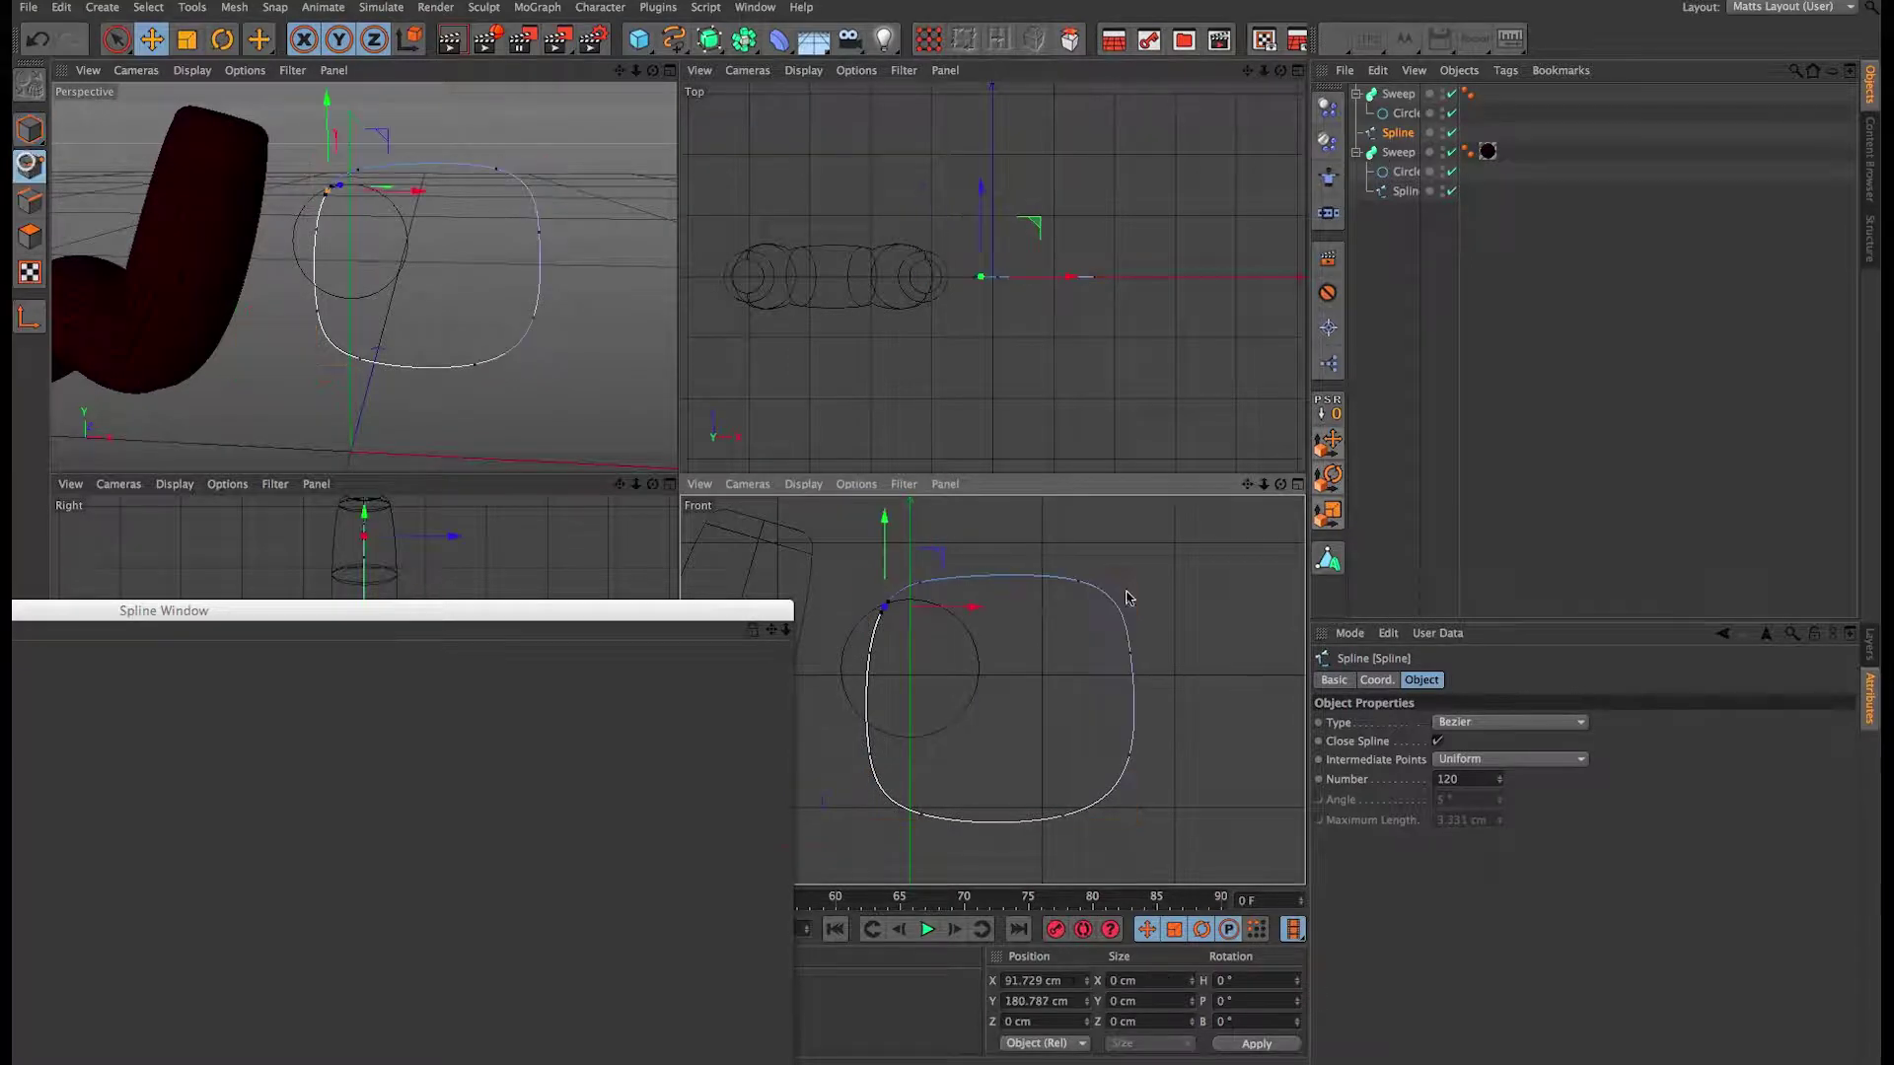
Step: Nudge the O spline's right-side points slightly inward, with the upper-right one at about X 236, Y 201 cm and the lower at X 273, Y 69 cm
click(1129, 652)
drag(1194, 655, 1189, 654)
click(1079, 583)
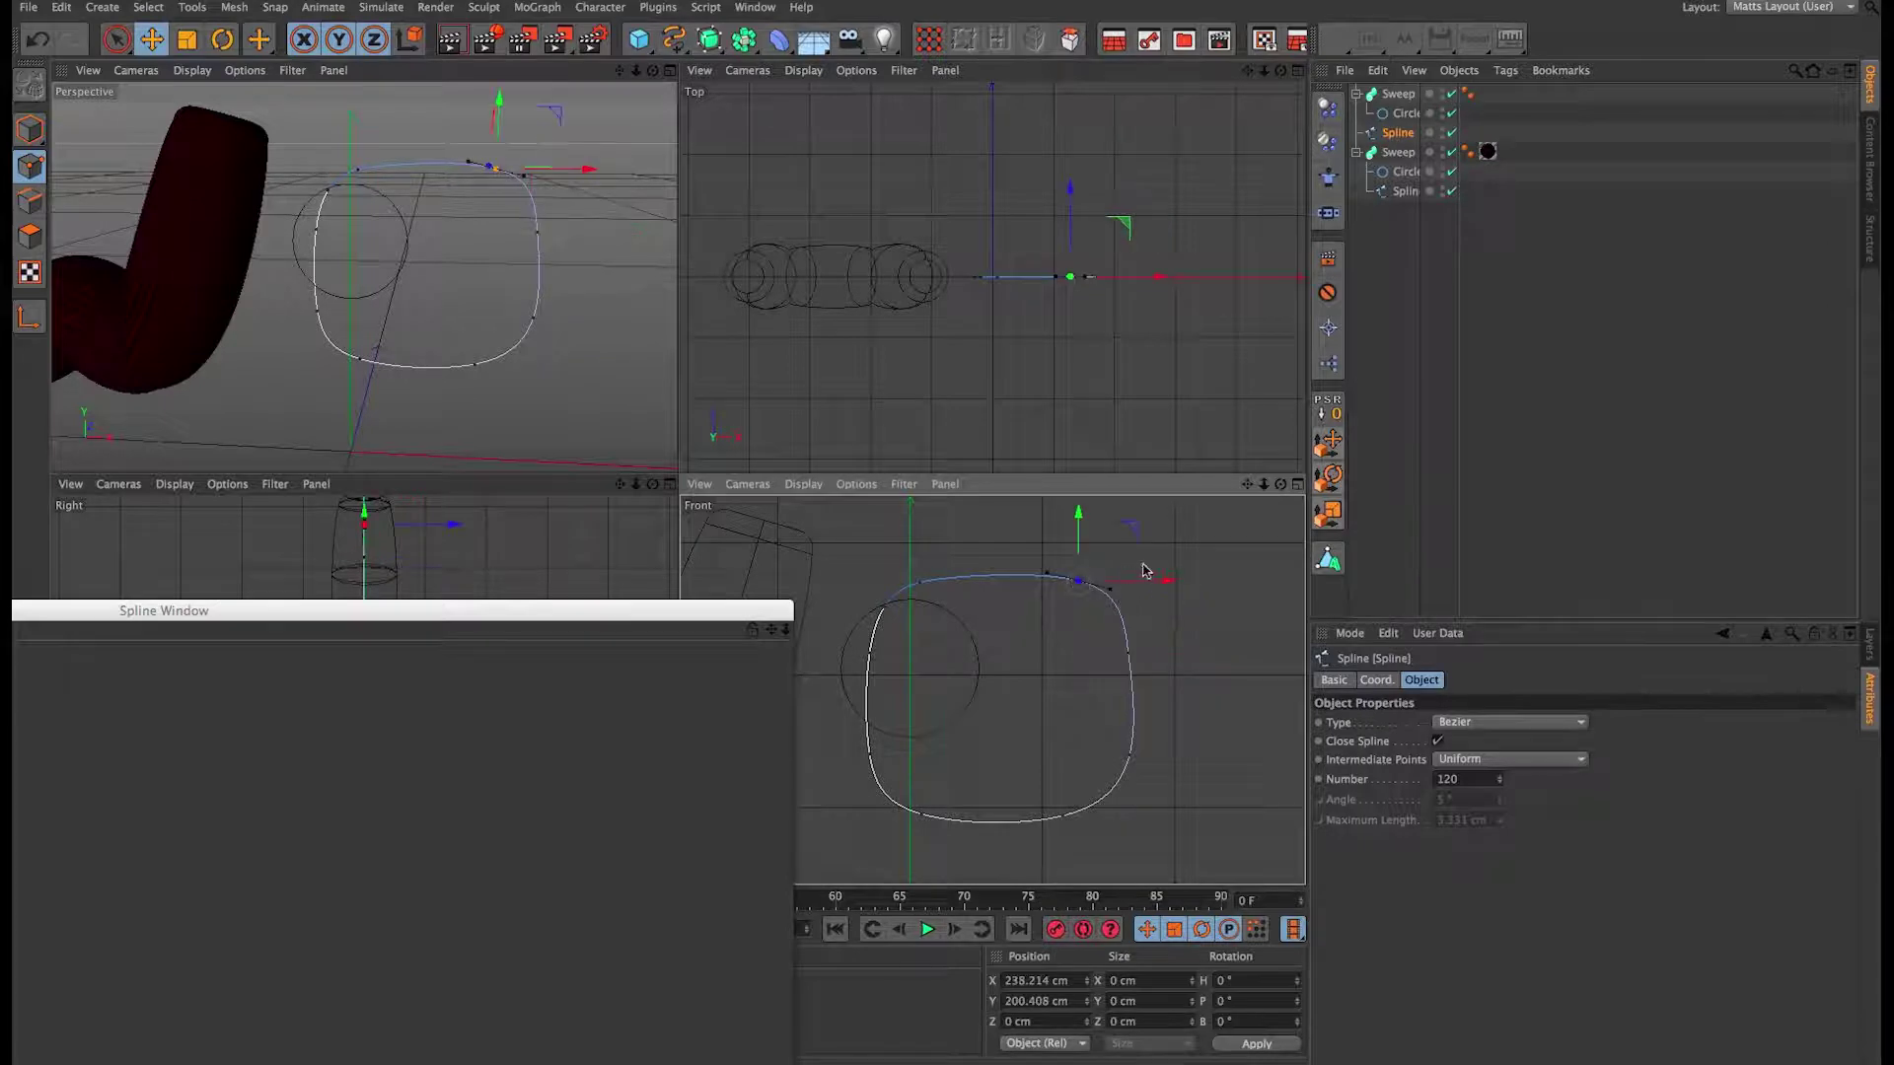
drag(1137, 532, 1133, 524)
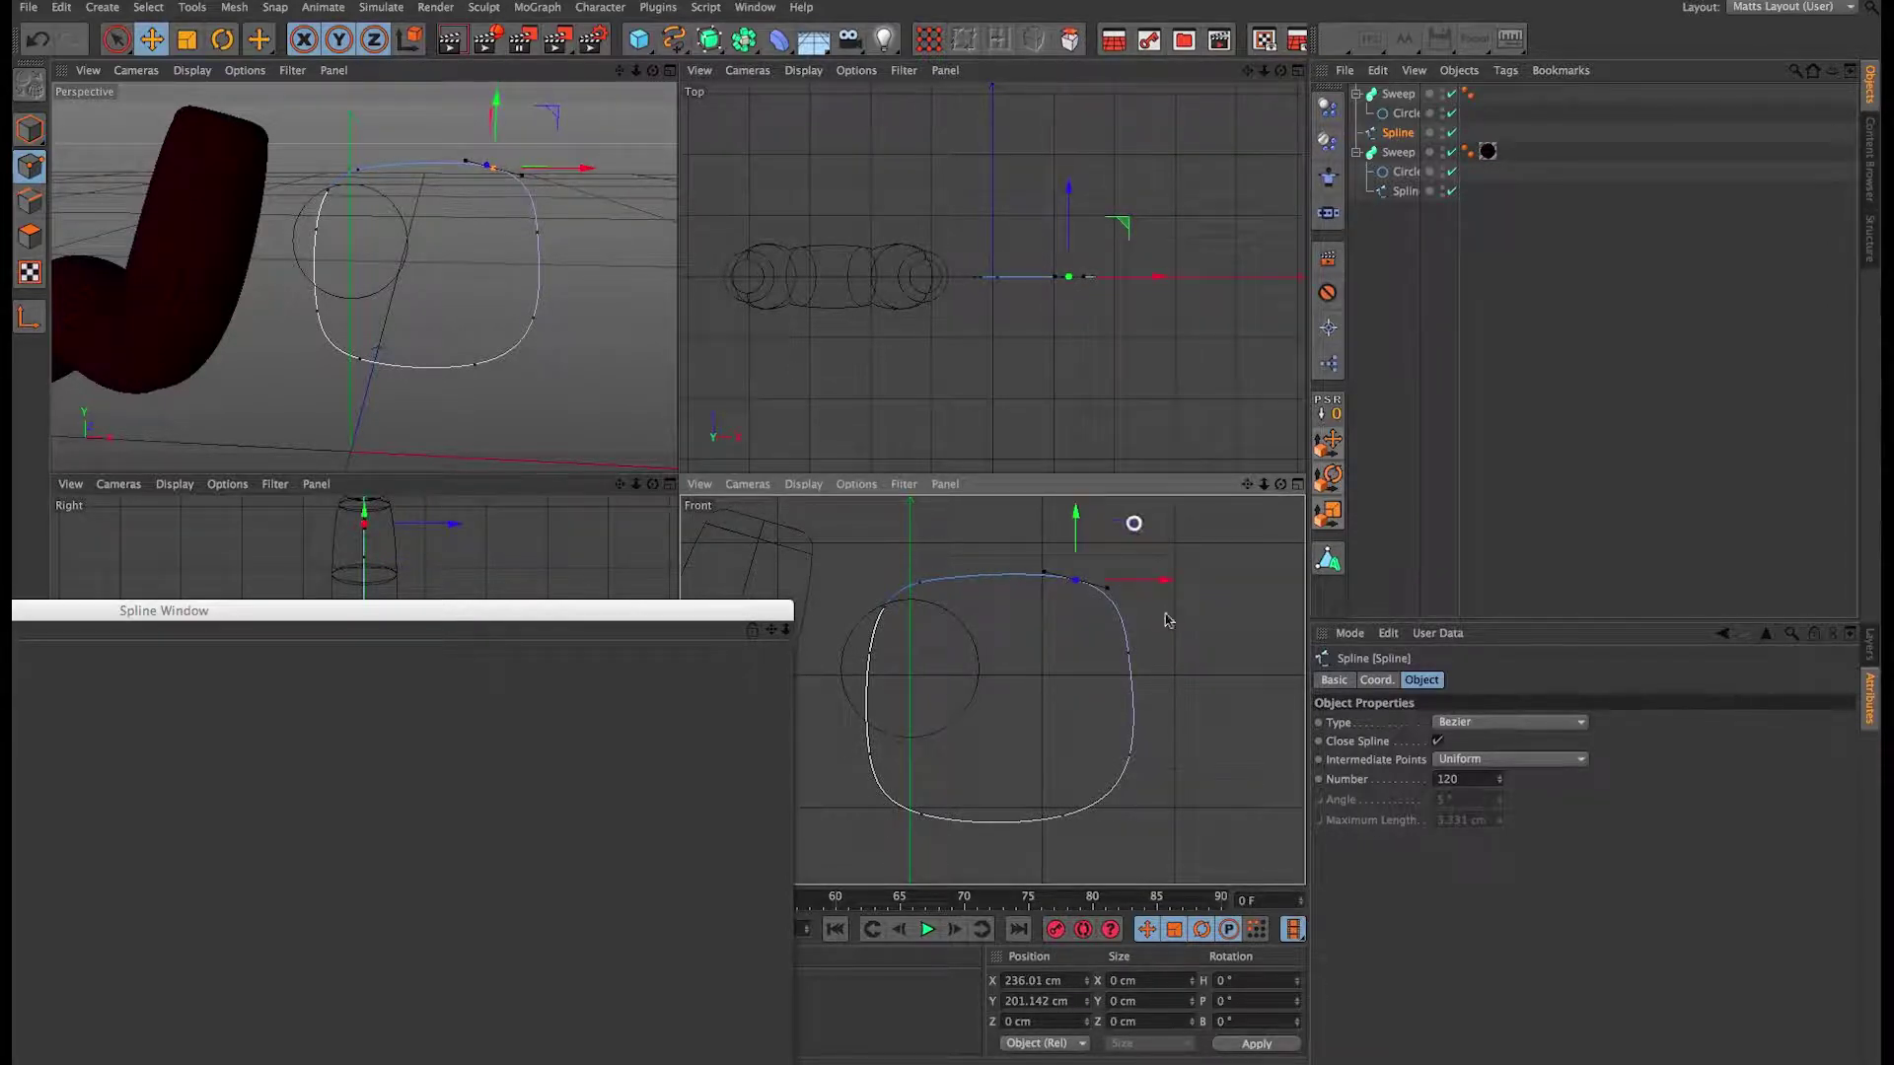
click(1131, 754)
drag(1194, 757, 1190, 758)
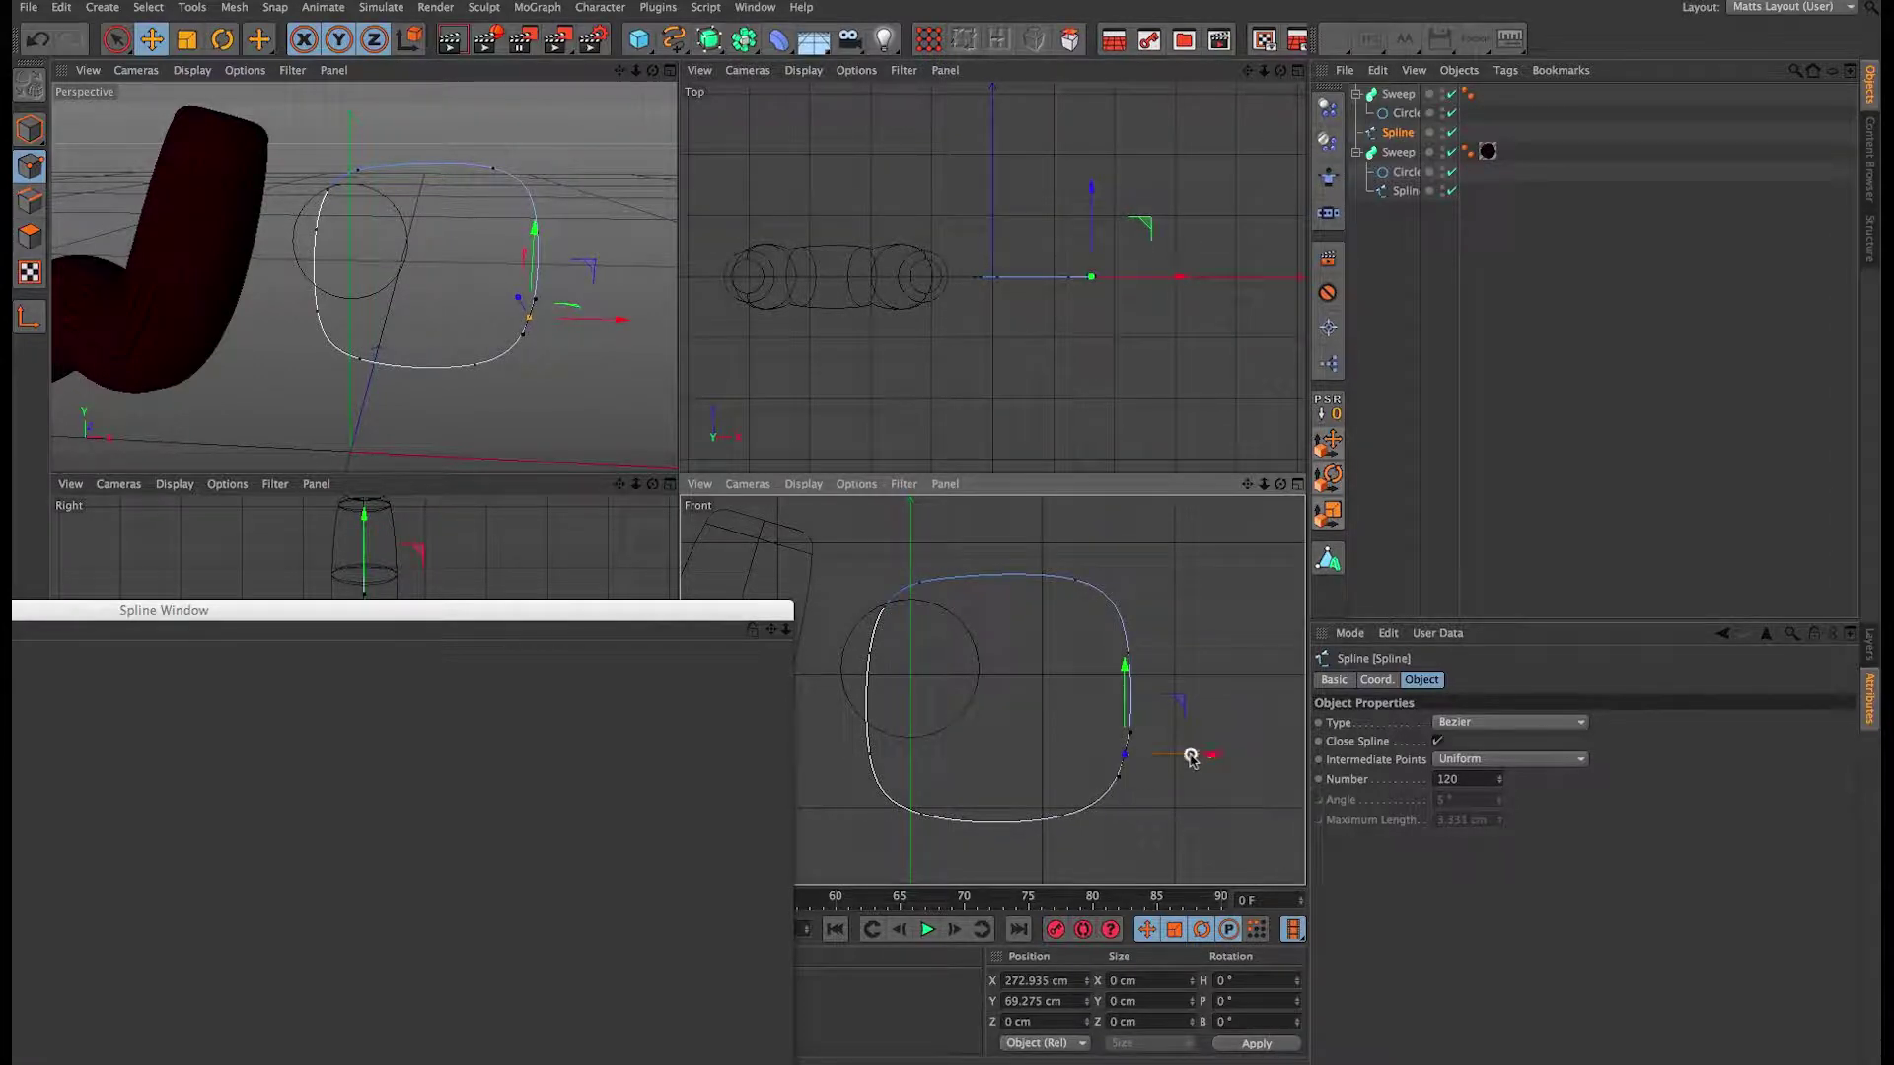
Step: Place the O spline's two right-side points at about Y 150 cm and Y 67 cm, and put the spline back into its Sweep
click(869, 653)
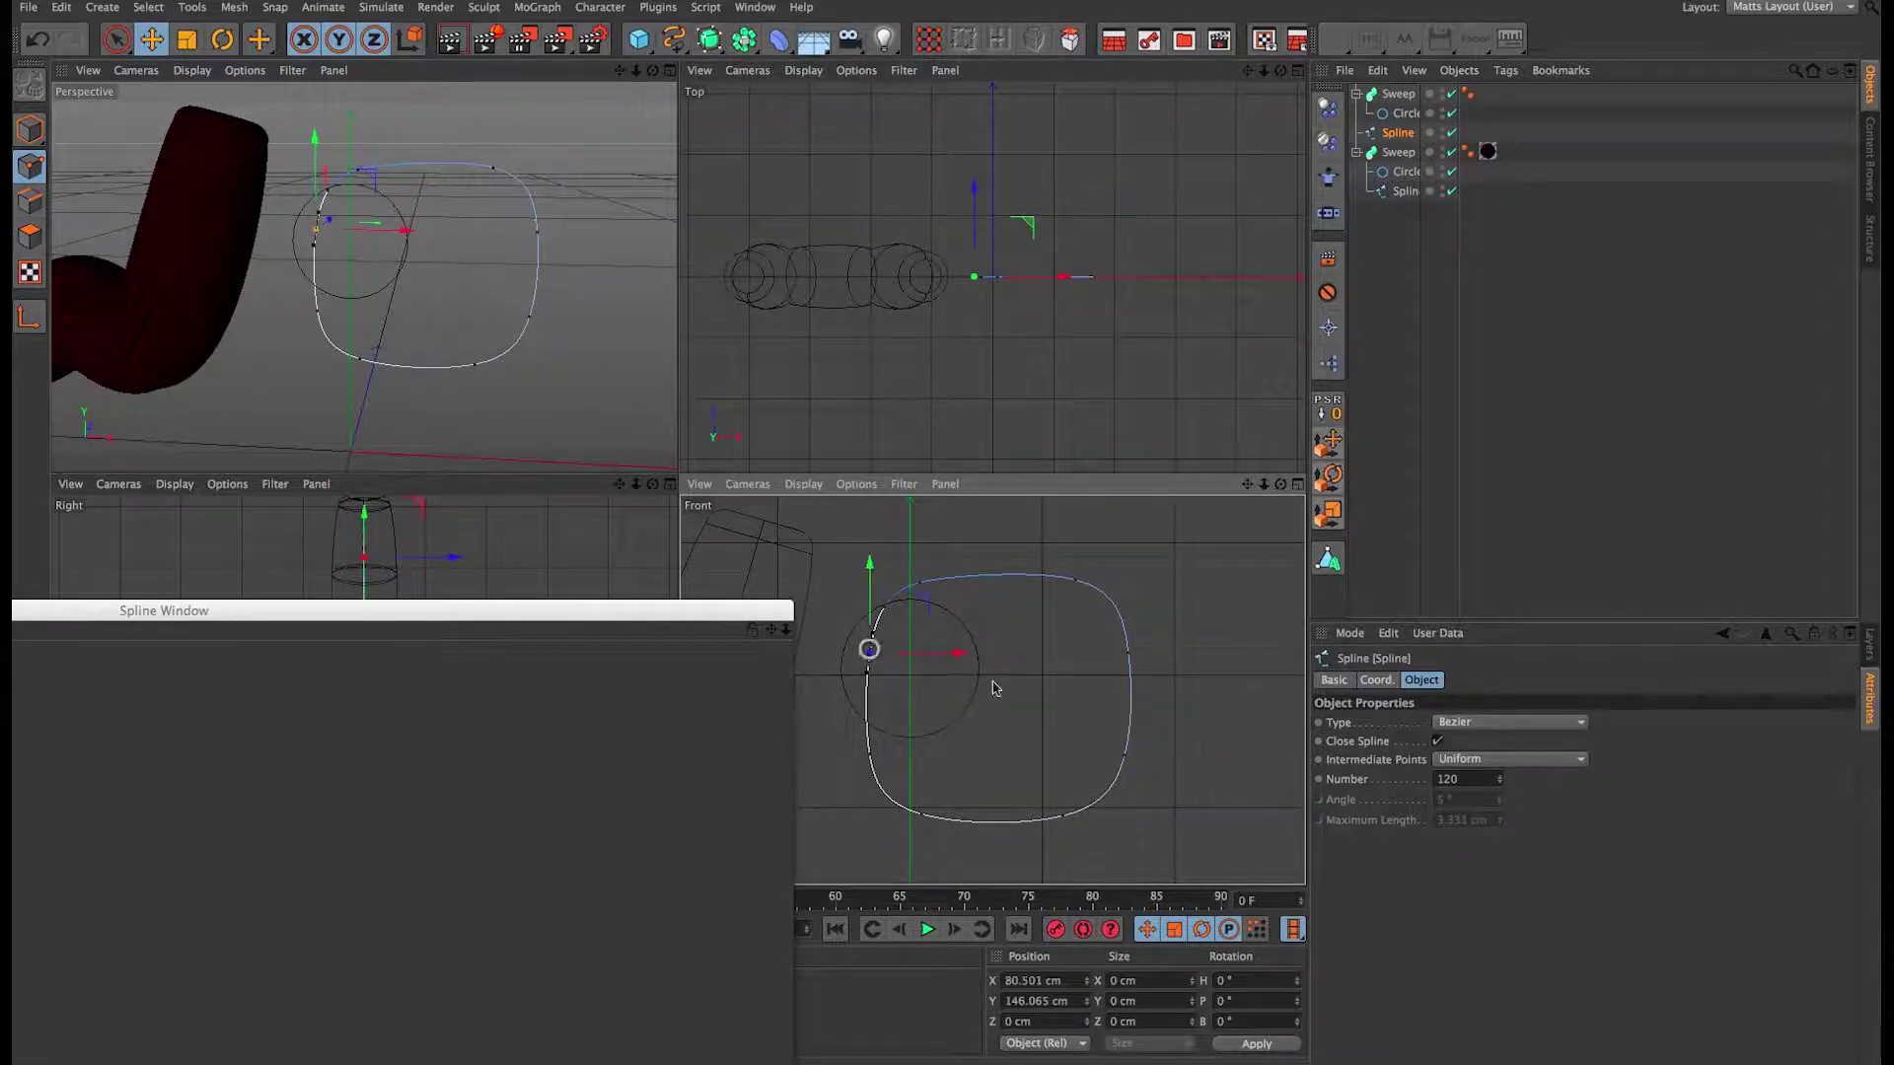
click(1127, 649)
drag(1131, 595, 1131, 595)
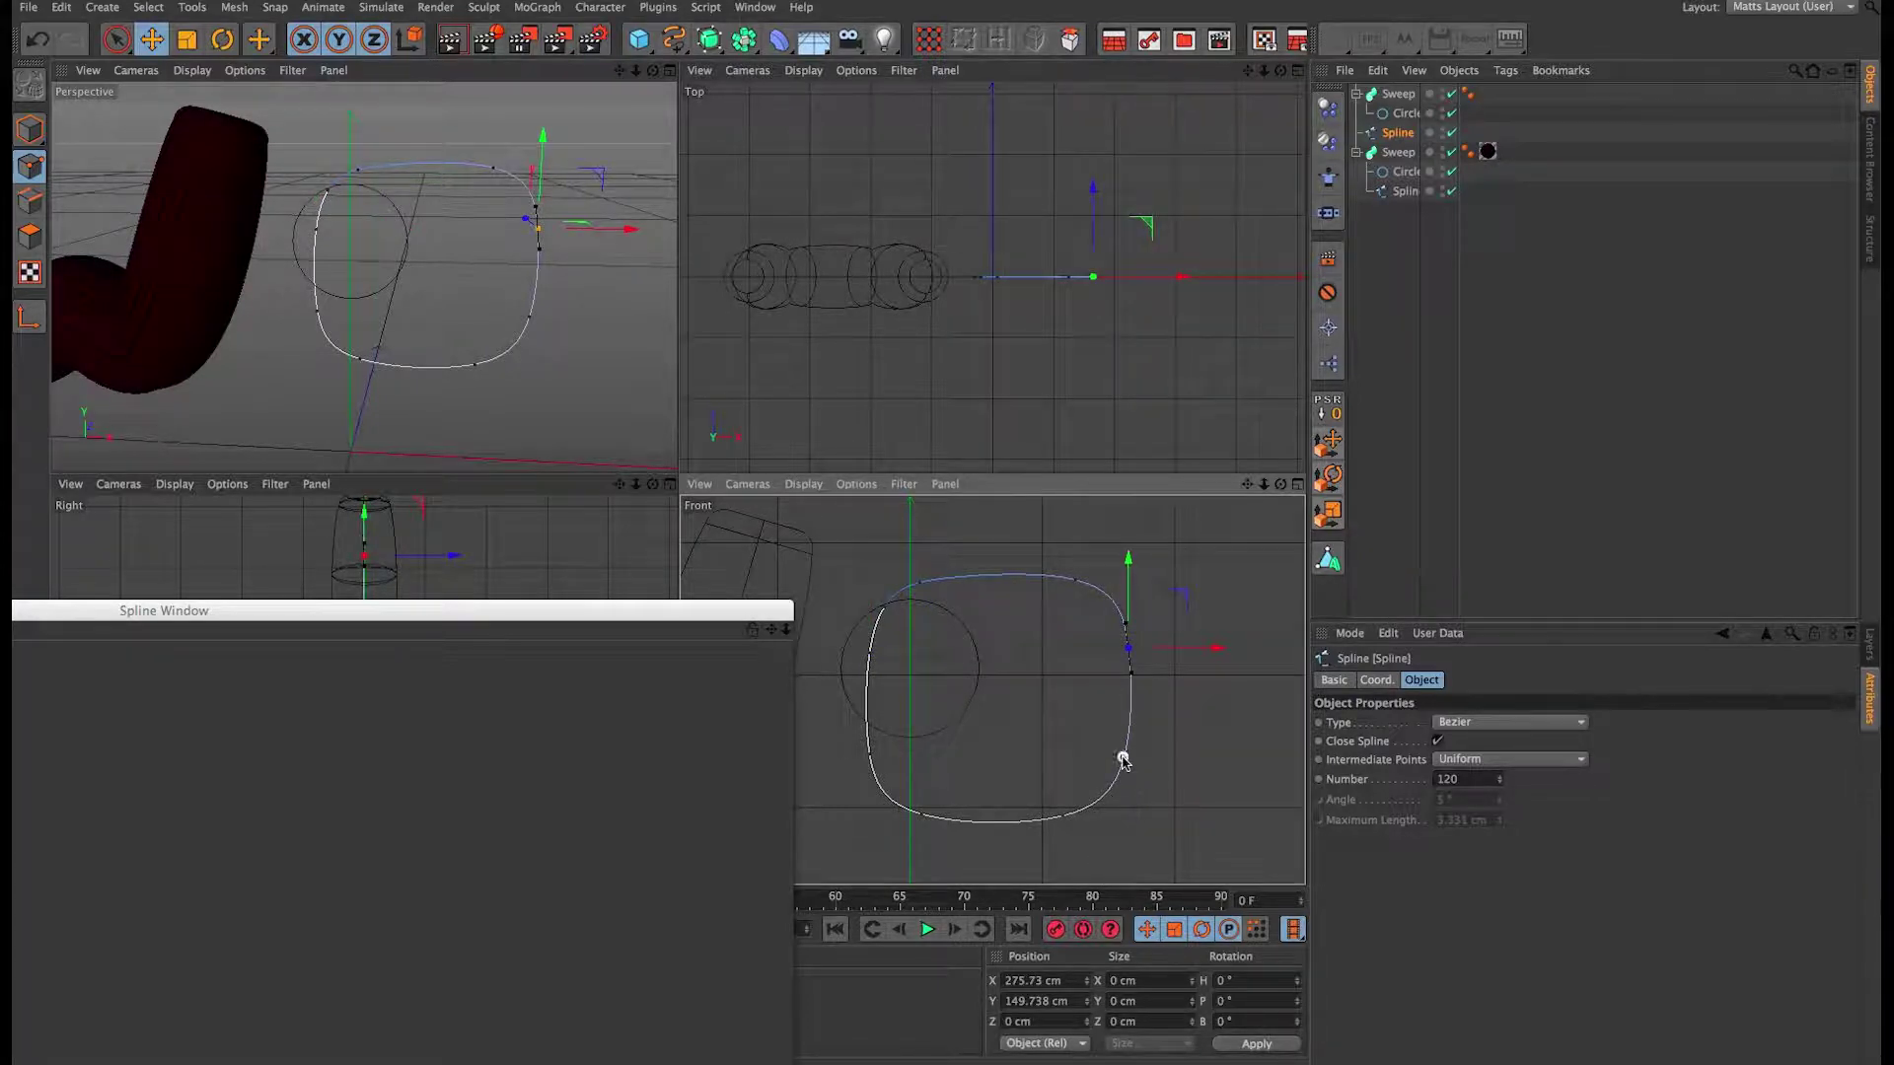
click(1124, 759)
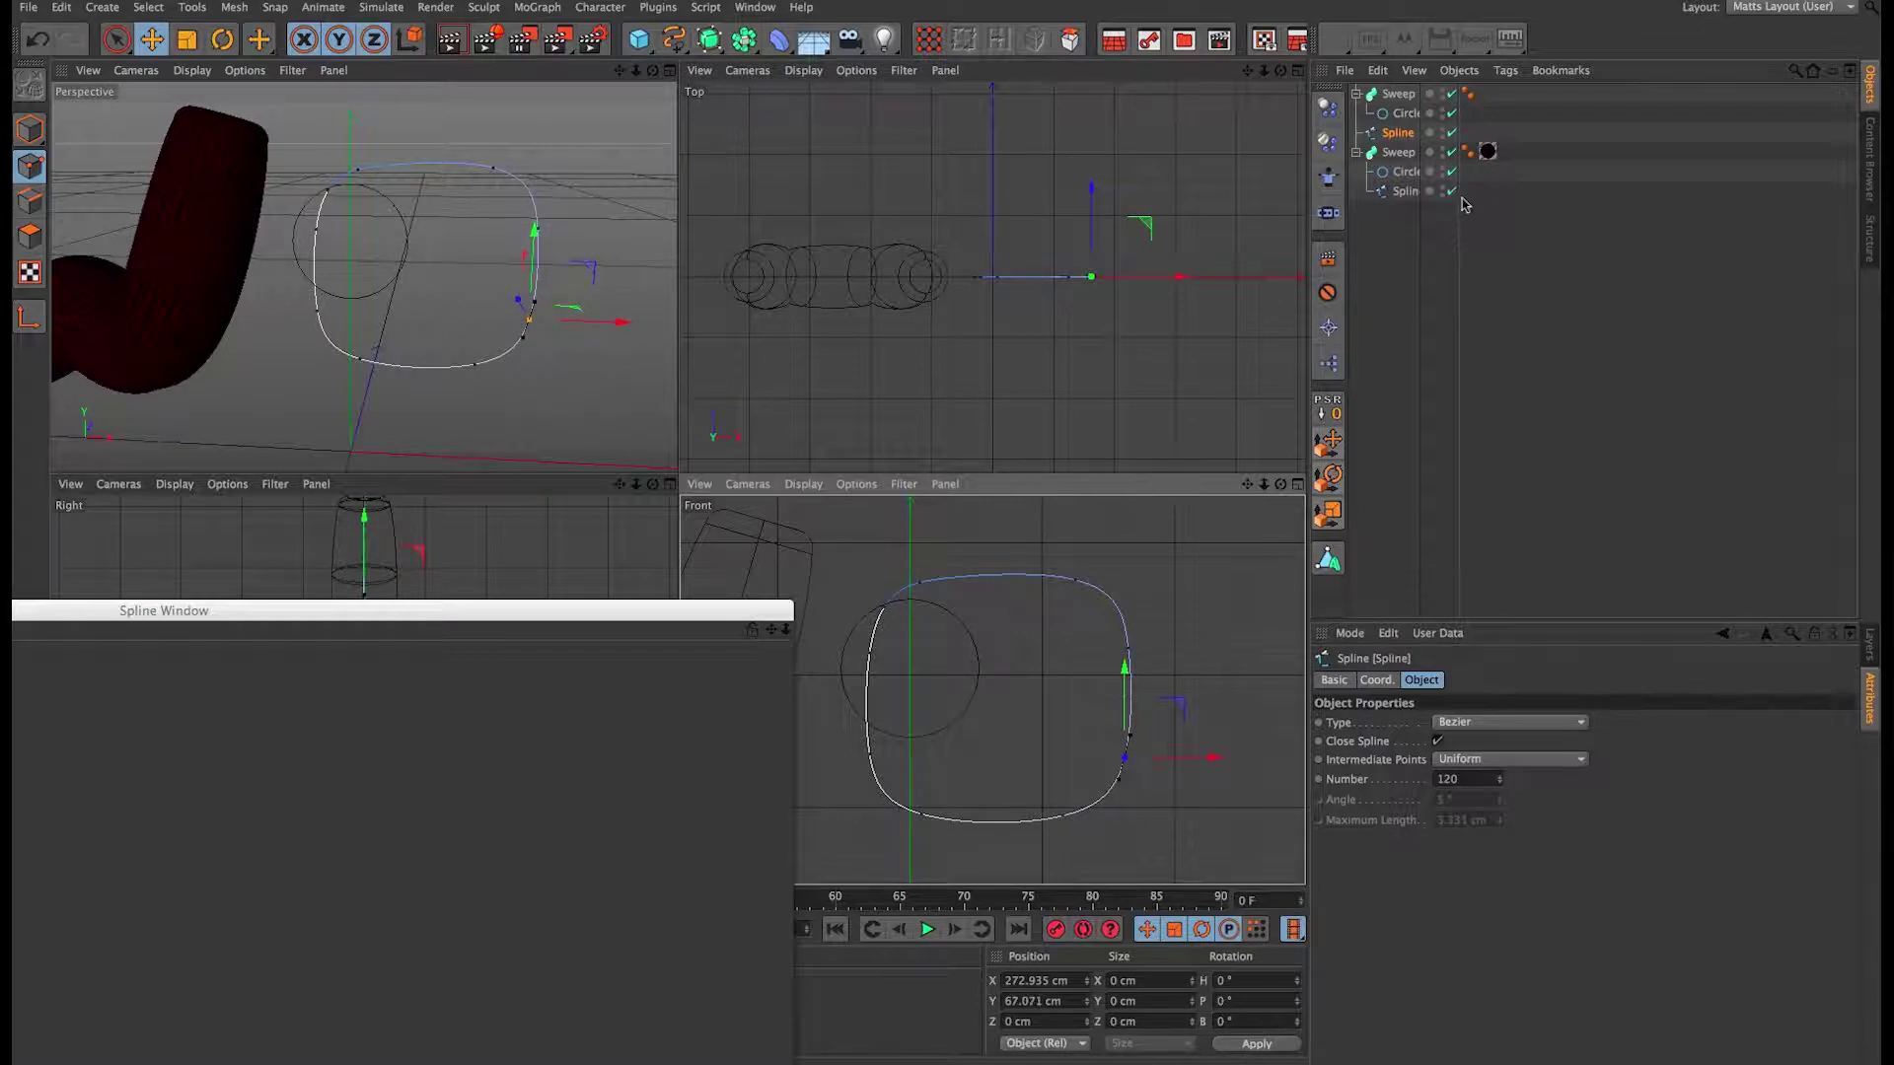
drag(1408, 139, 1409, 125)
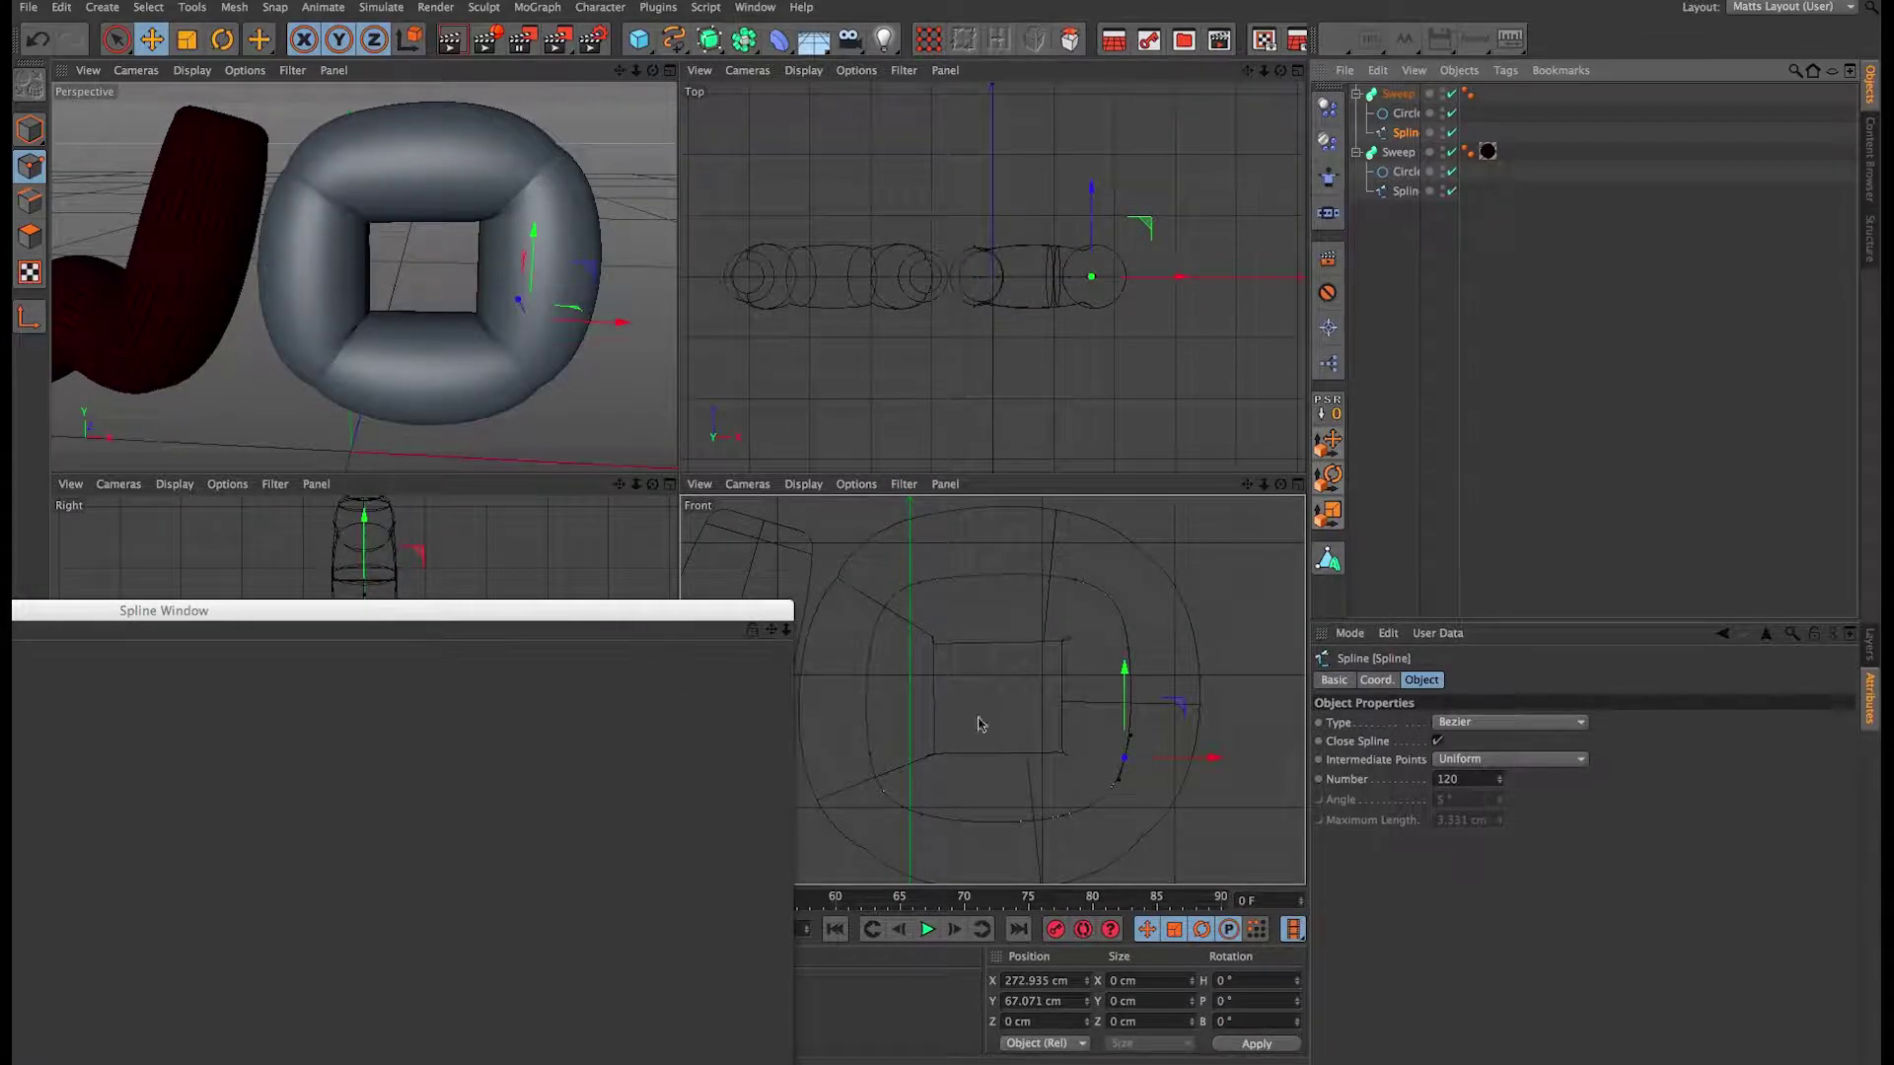
Step: Bring the Spline Window fully back into view and show the Scale curve of the O's Sweep in it
double_click(498, 611)
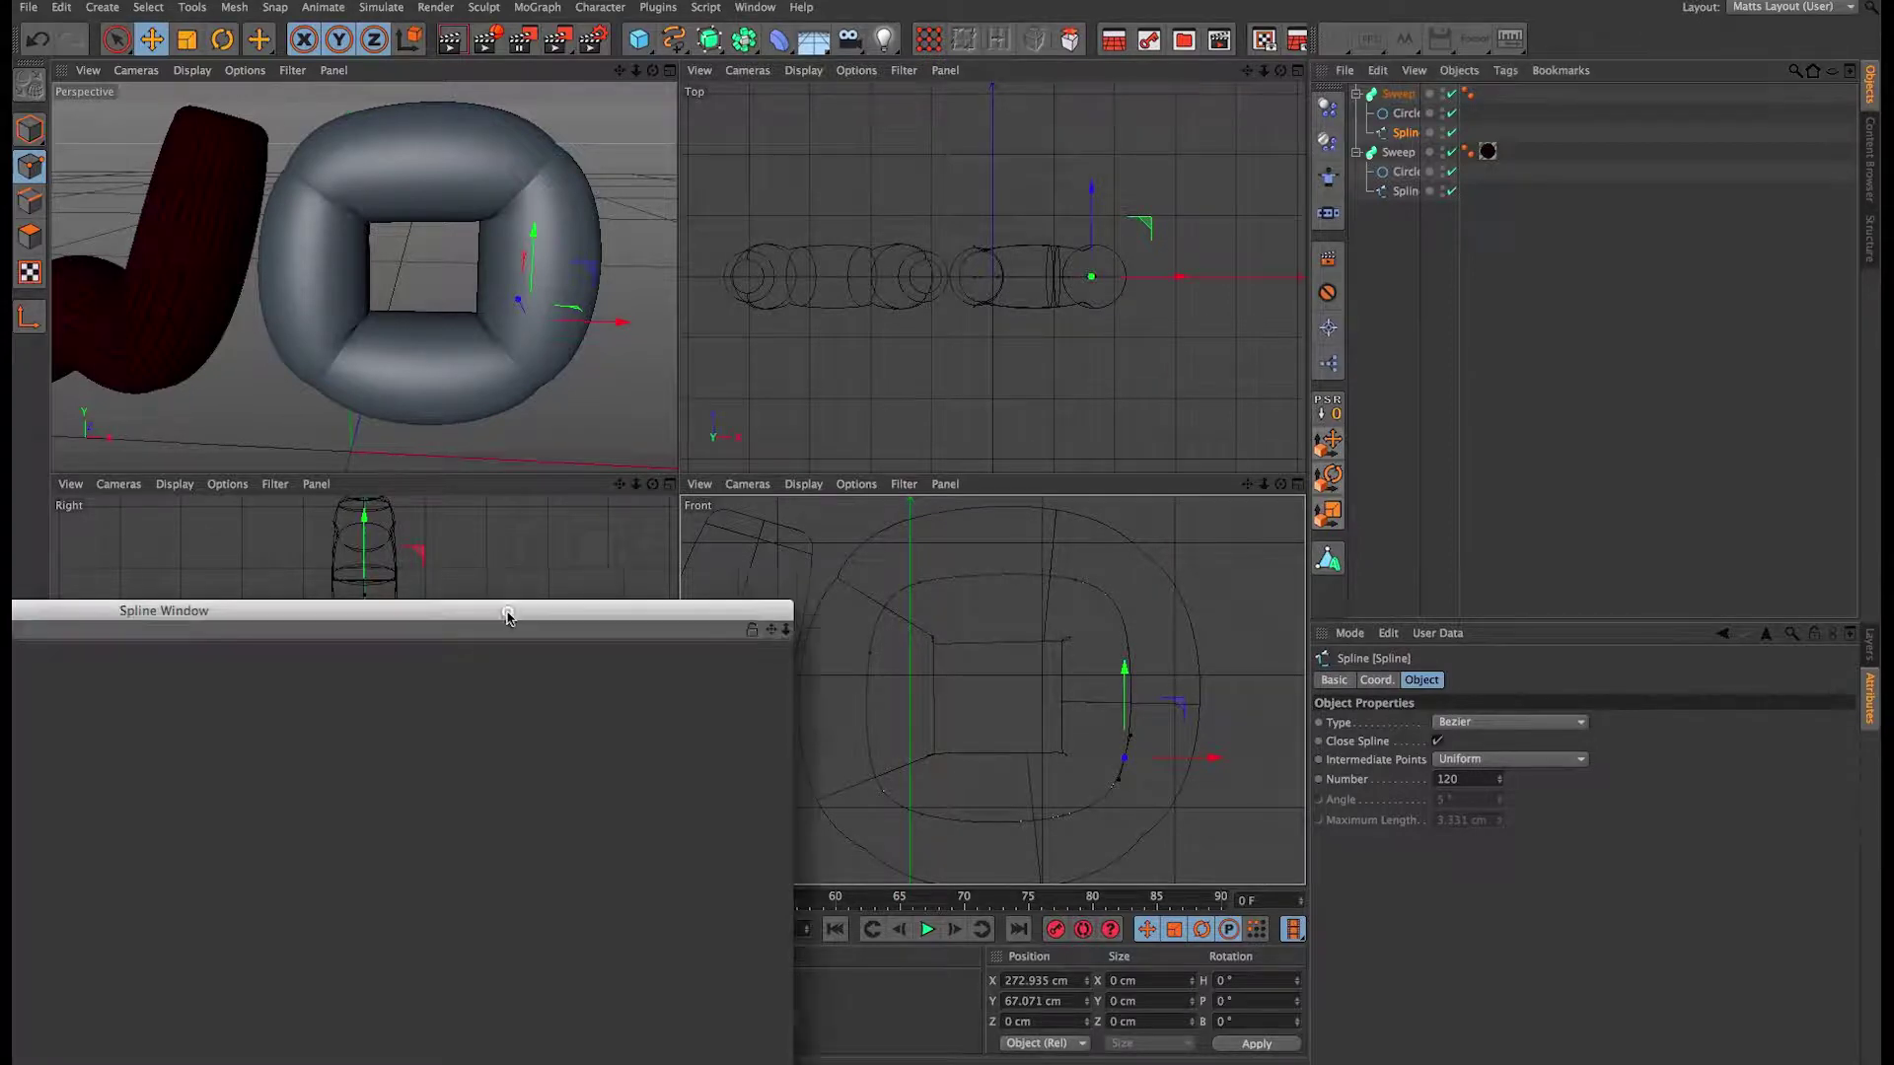
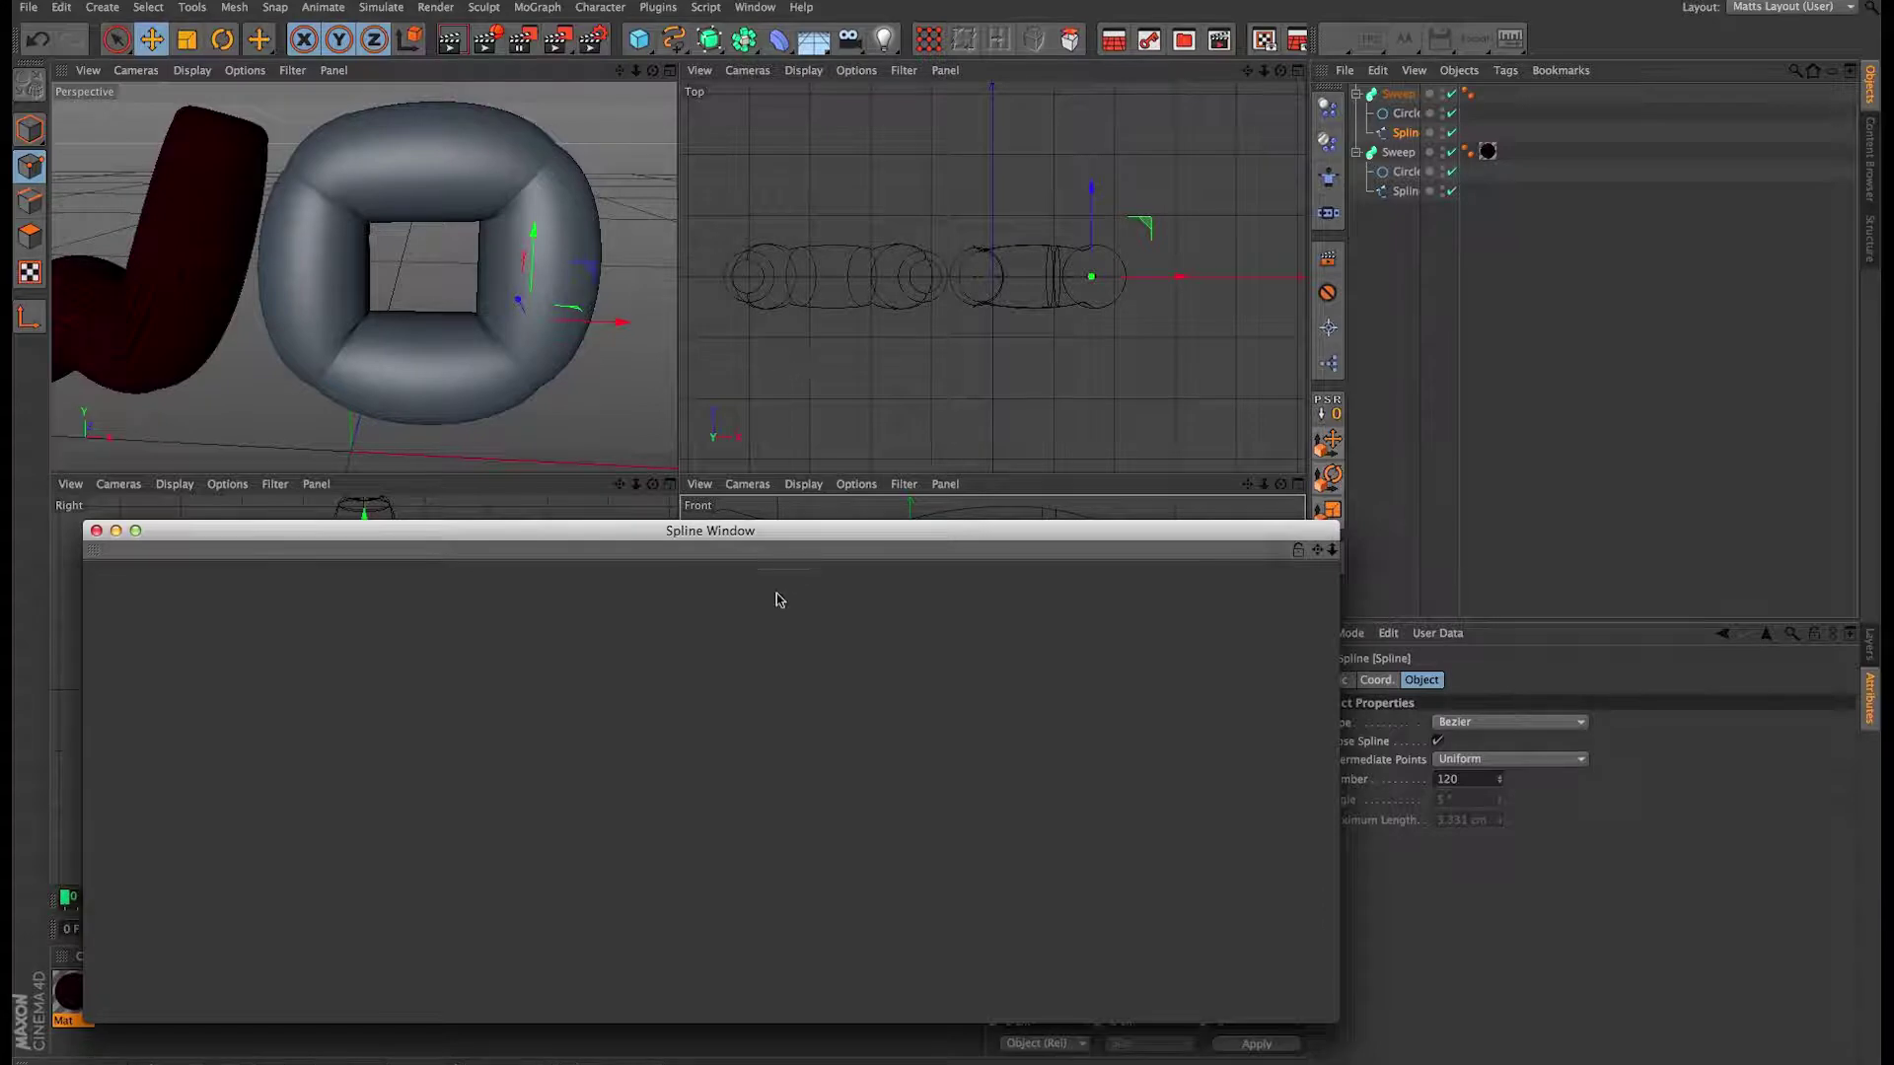
drag(795, 530, 794, 528)
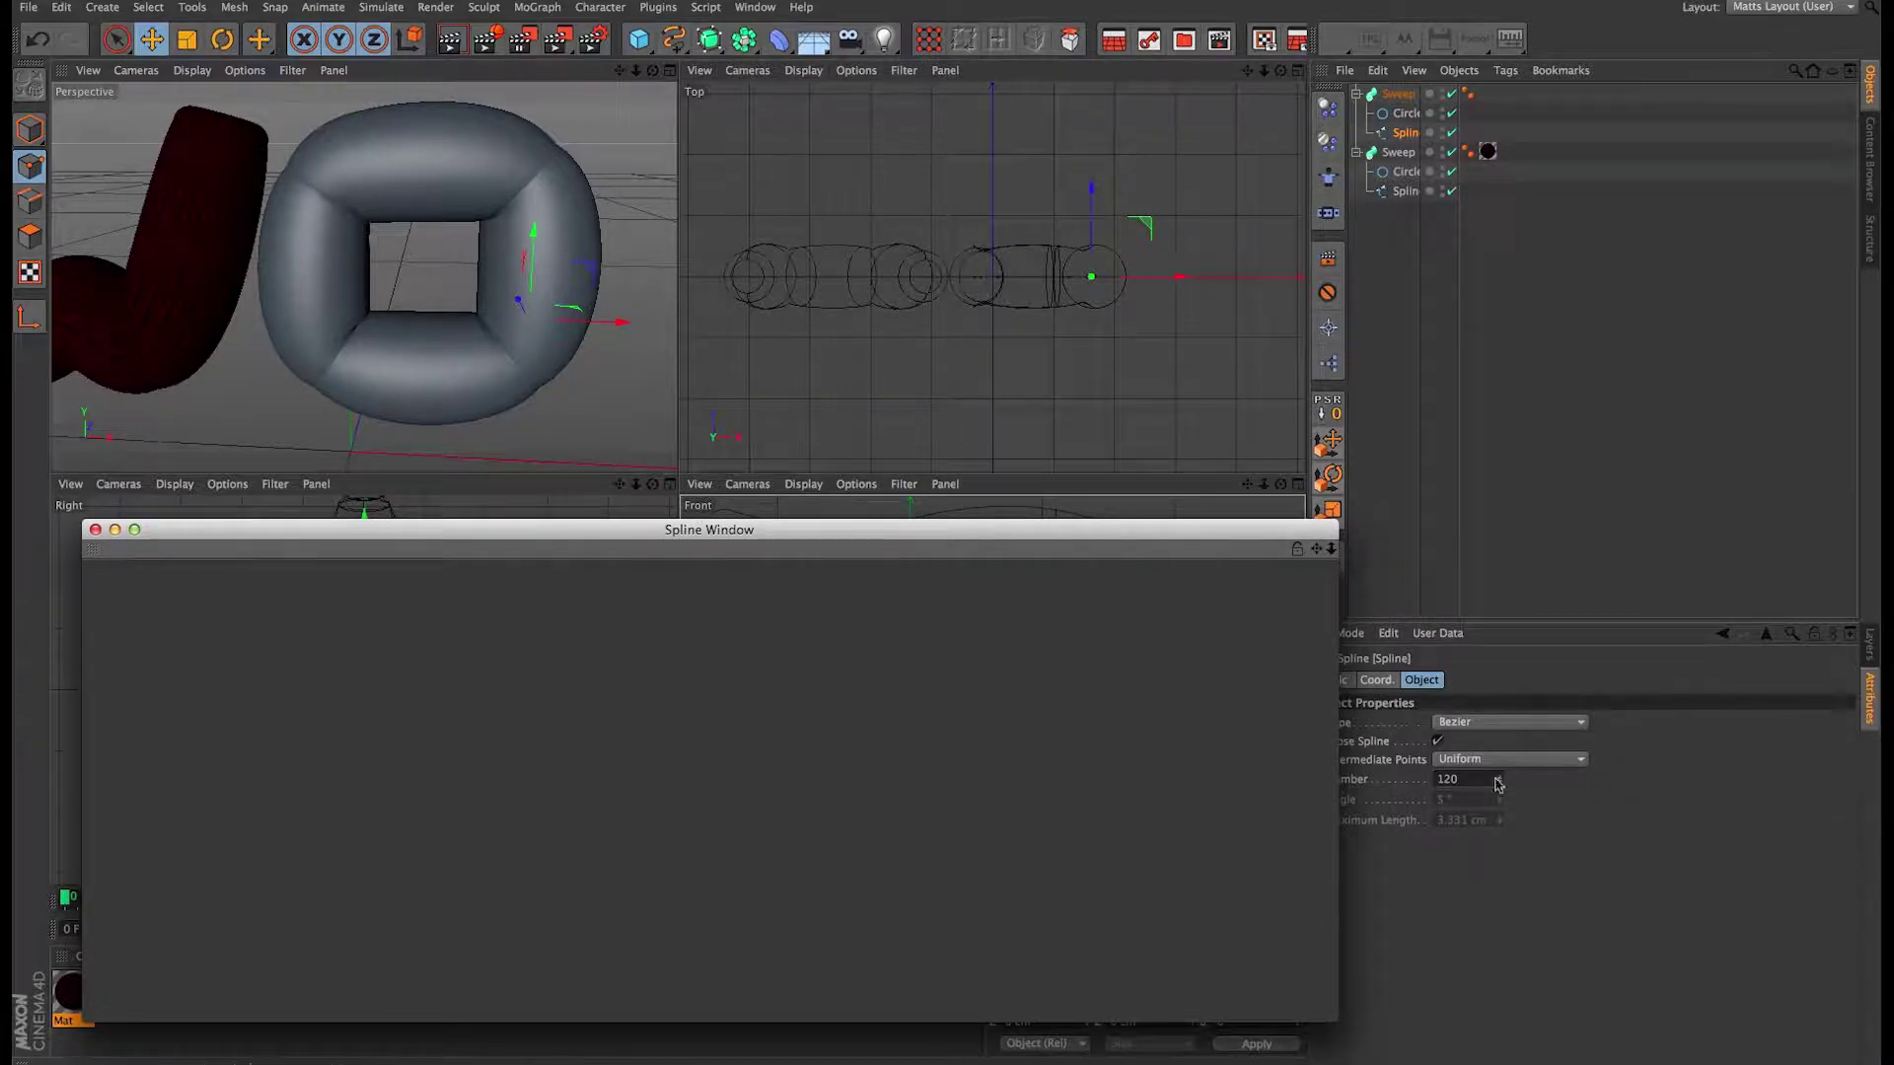
click(1500, 879)
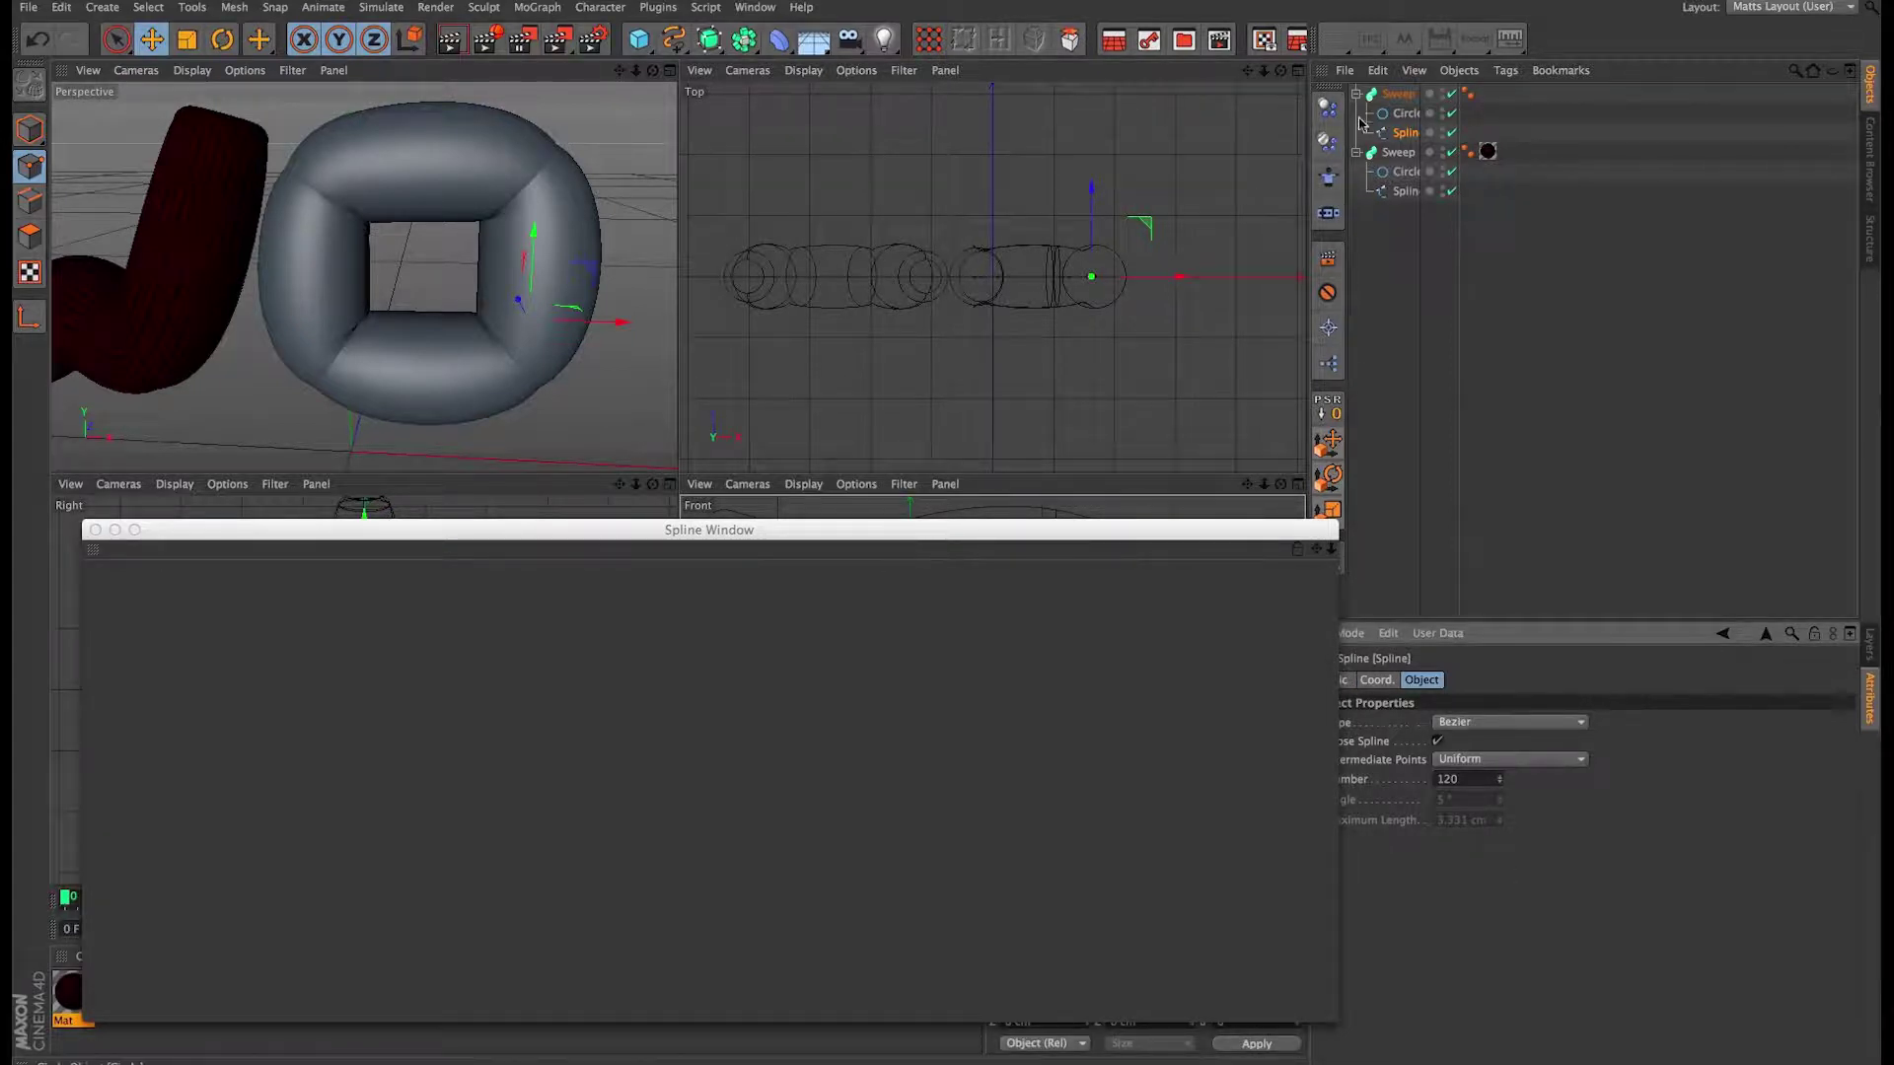
click(1391, 95)
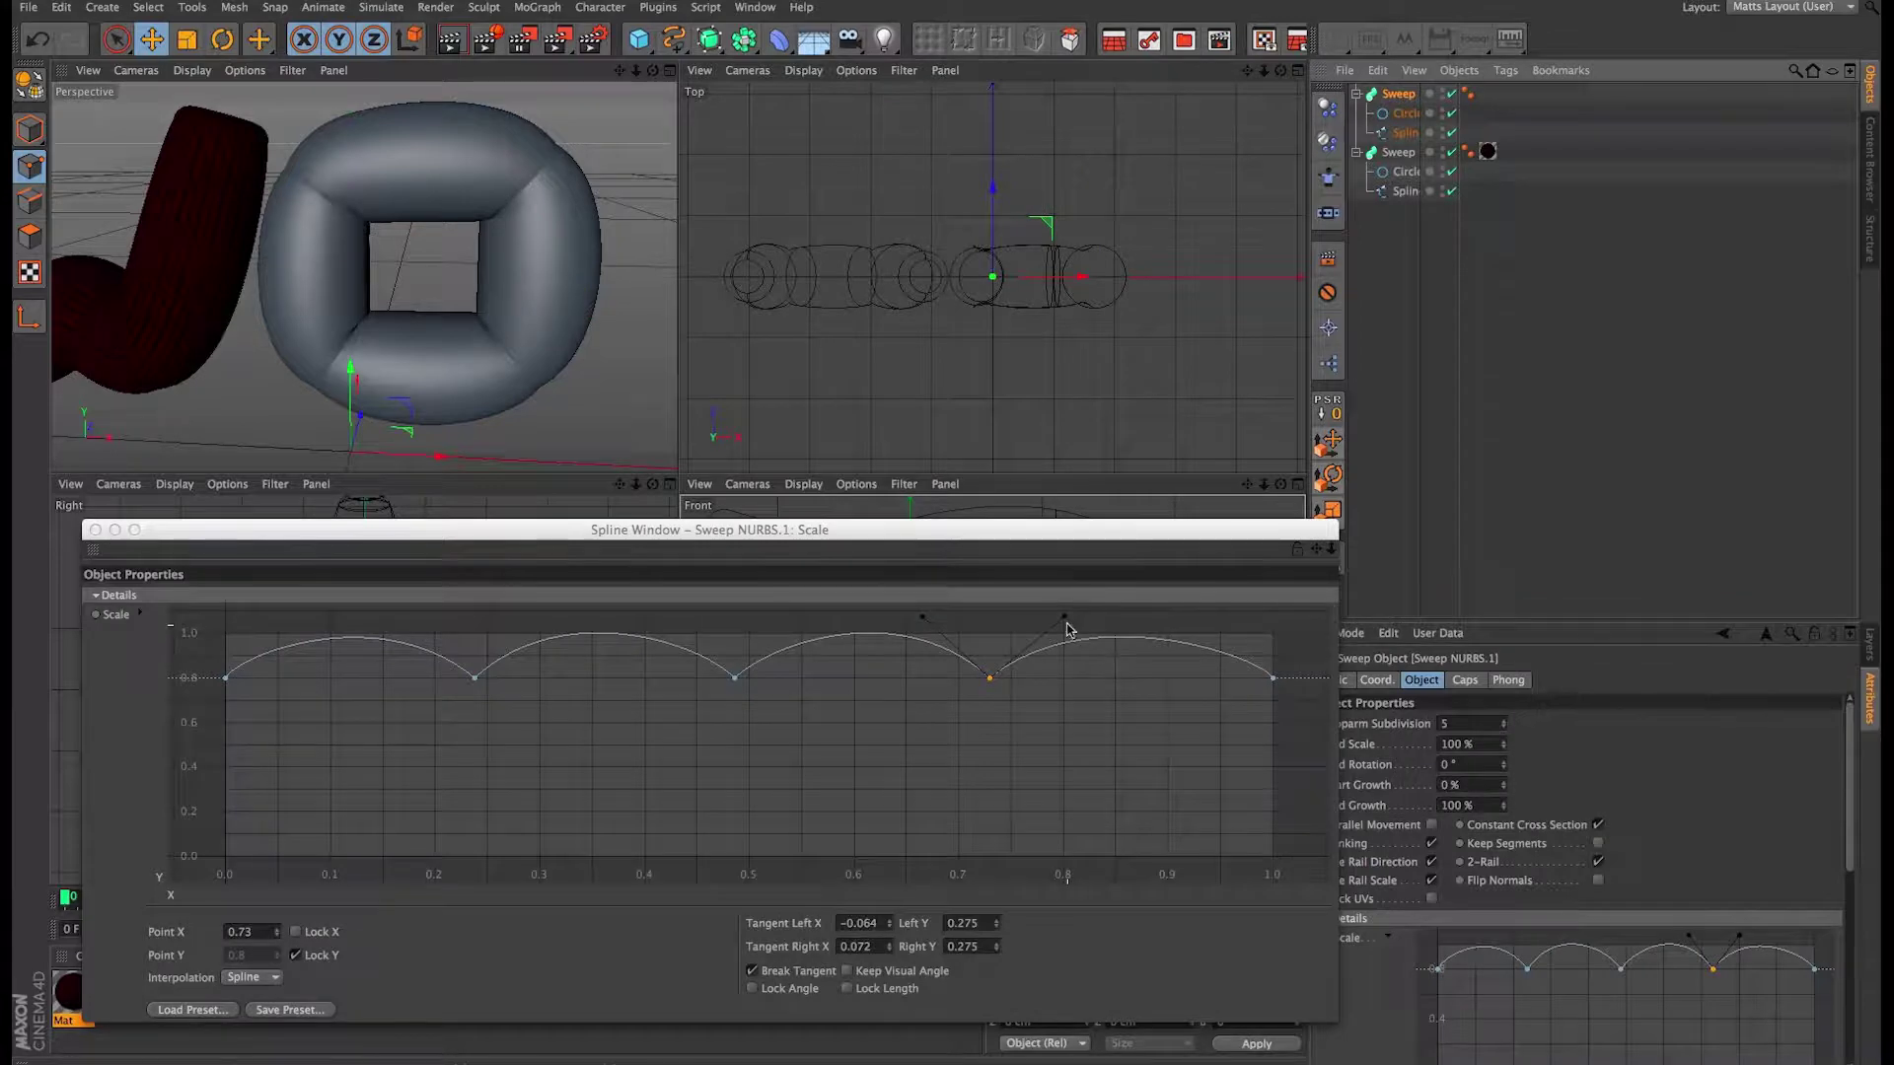
mouse_move(506, 256)
alt+mouse_down()
mouse_move(552, 326)
mouse_move(503, 276)
alt+mouse_up()
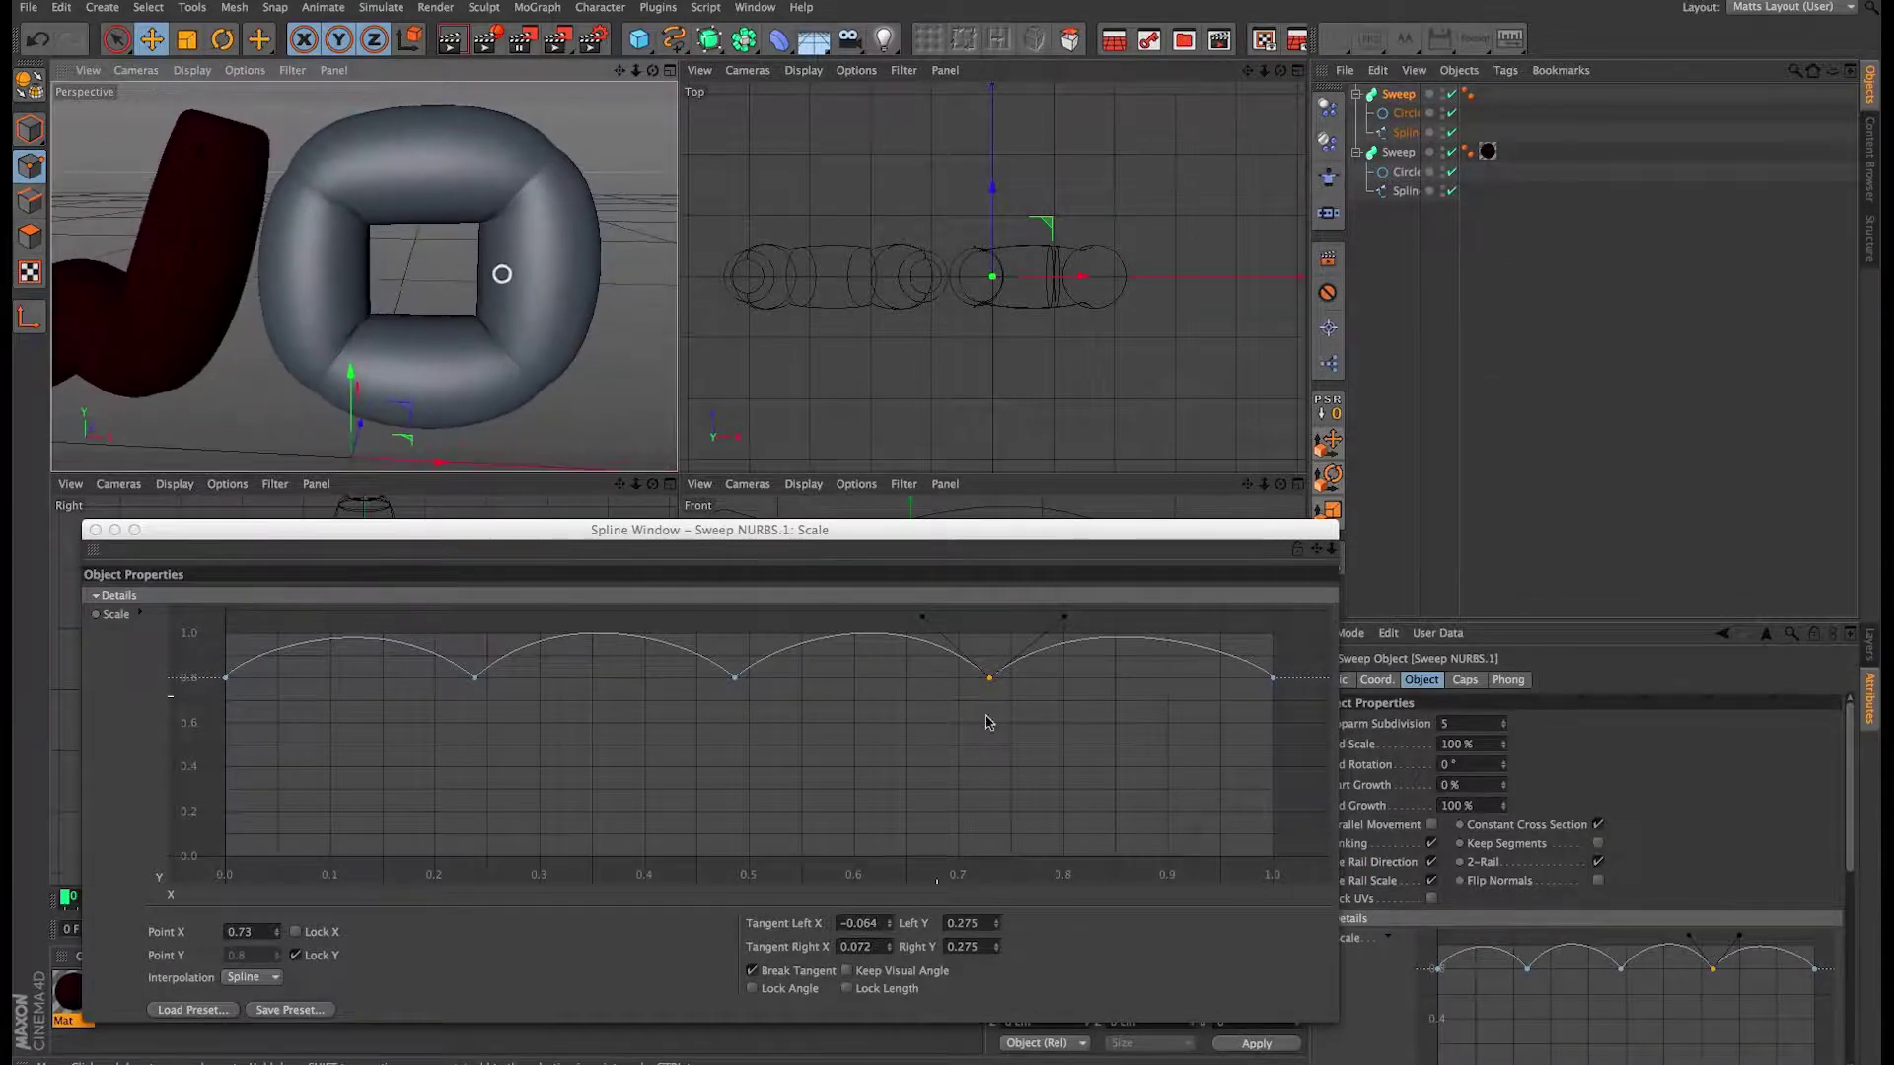
Step: Reshape the fourth pinch point's tangents to X -0.082, Y 0.21 and X 0.063, Y 0.244, and close the Spline Window
drag(989, 677, 989, 681)
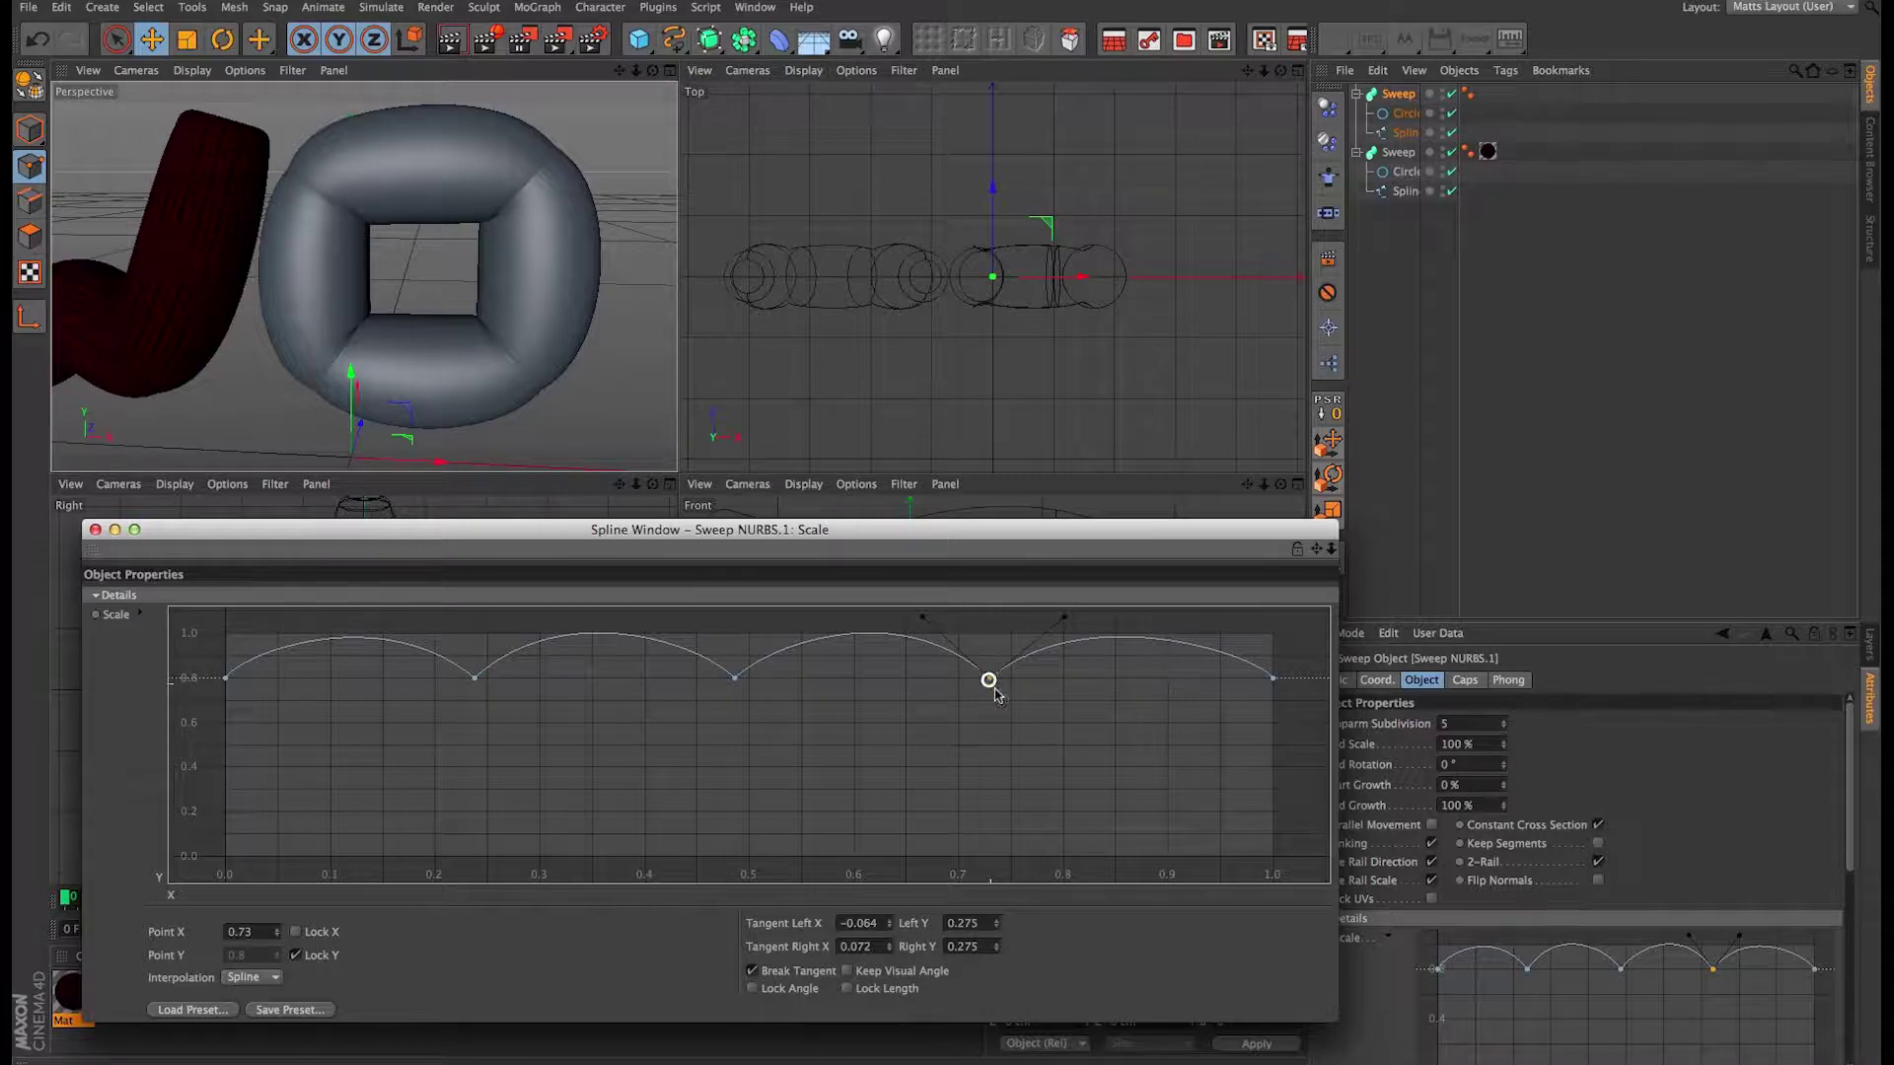
mouse_move(1069, 625)
mouse_down()
mouse_move(1049, 647)
mouse_move(1055, 624)
mouse_up()
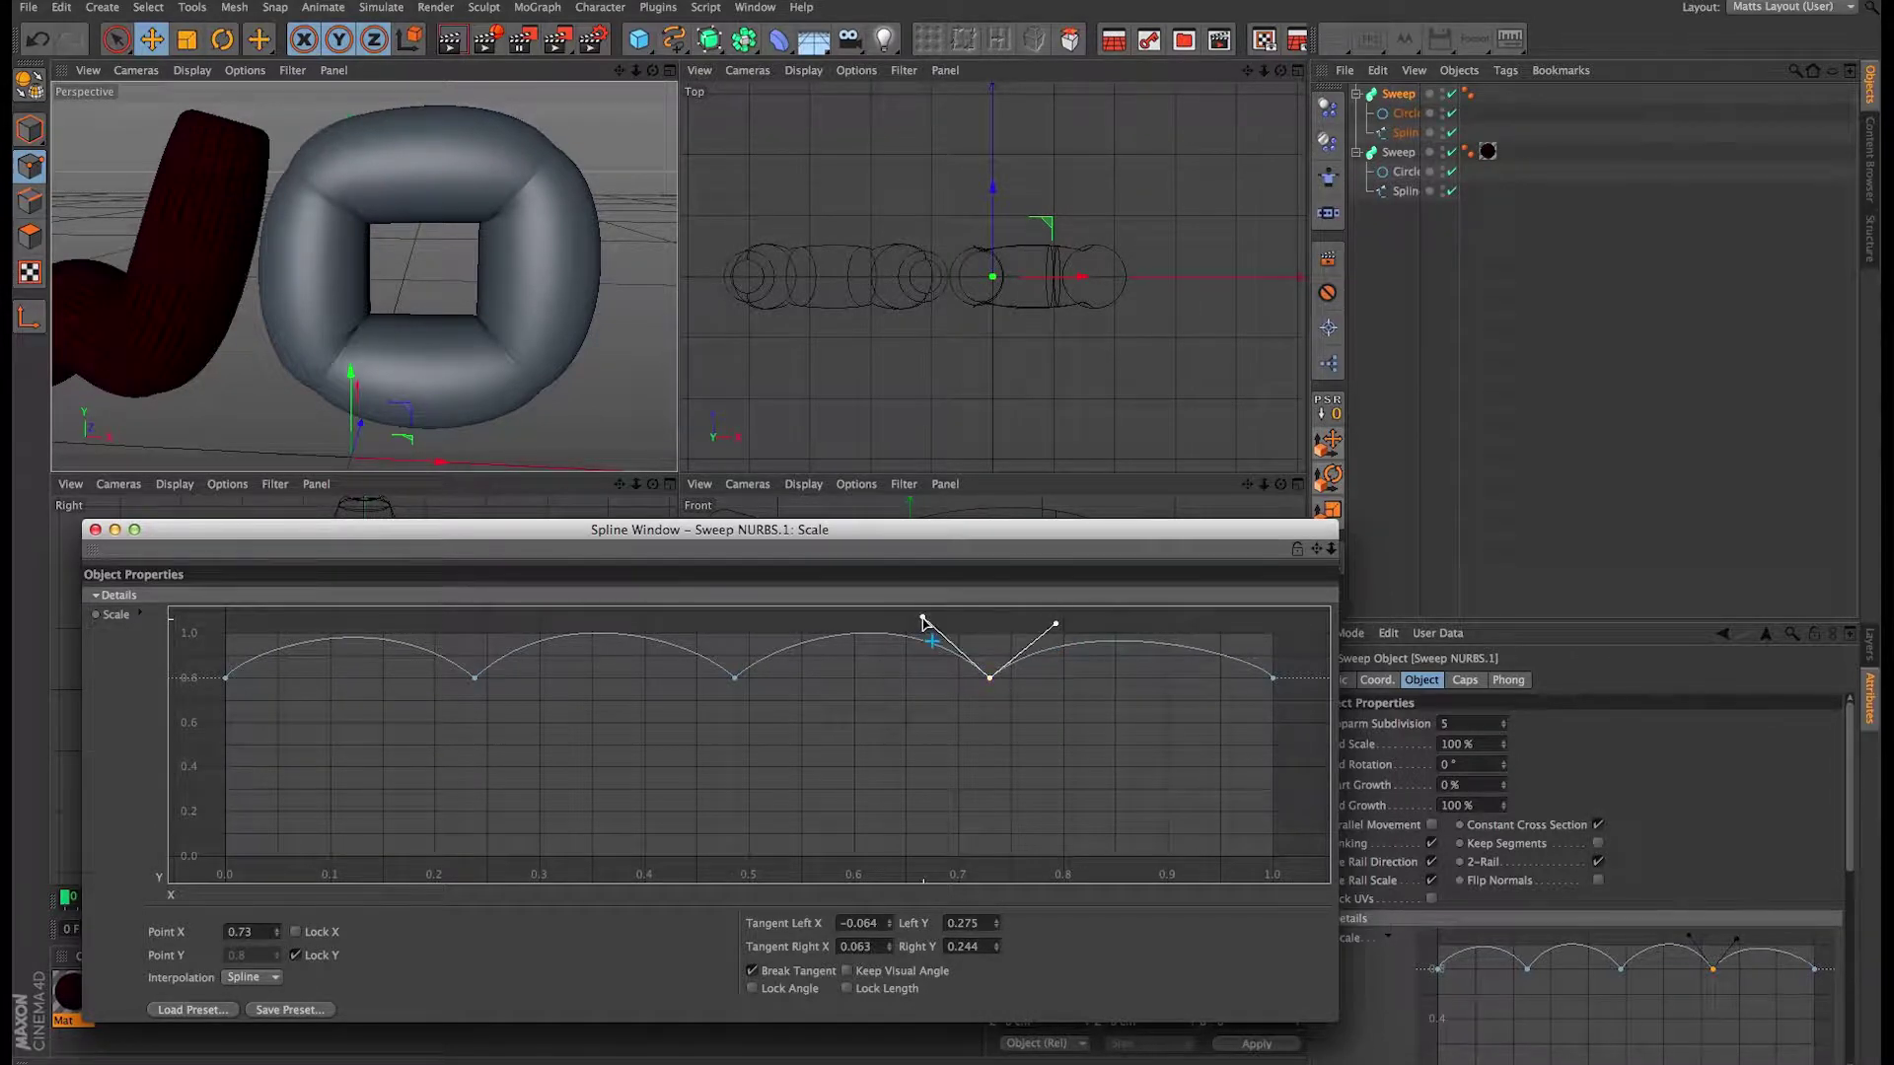
mouse_move(923, 621)
mouse_down()
mouse_move(967, 634)
mouse_move(901, 632)
mouse_up()
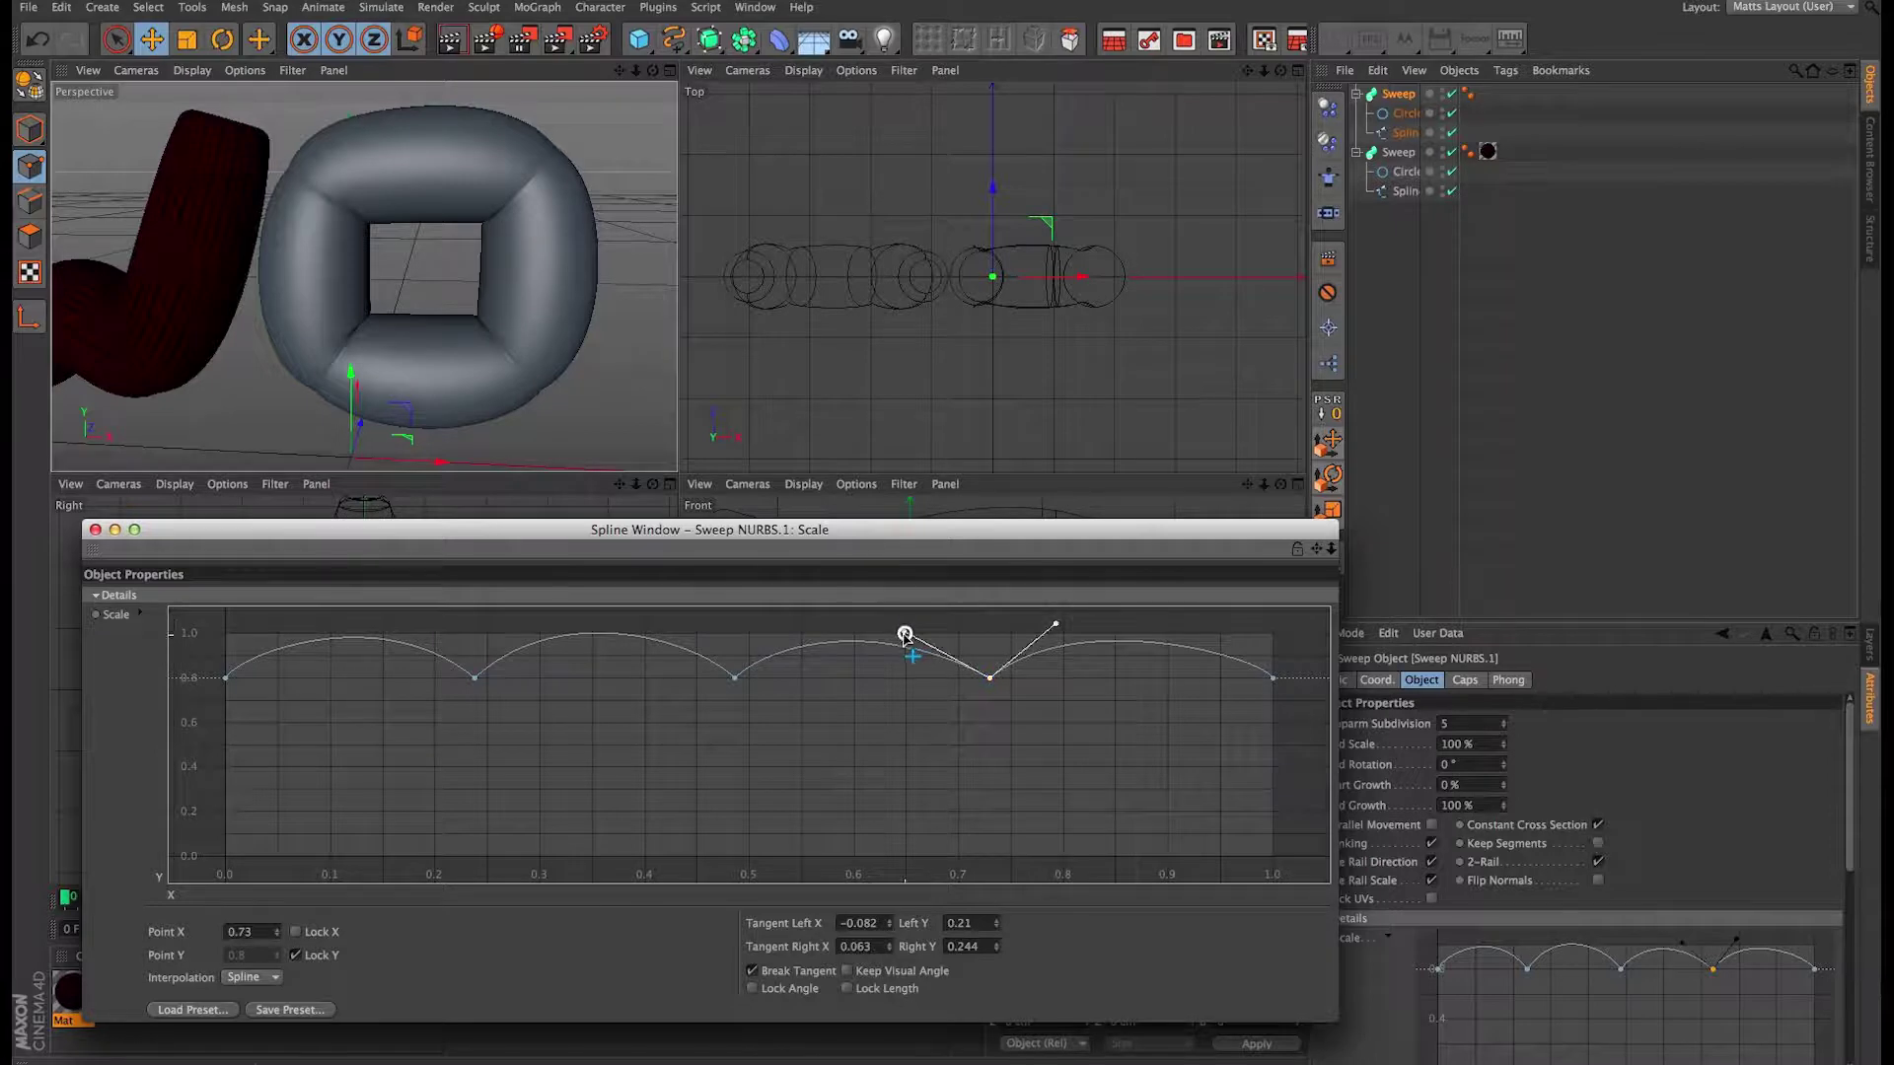
alt+drag(400, 373, 462, 350)
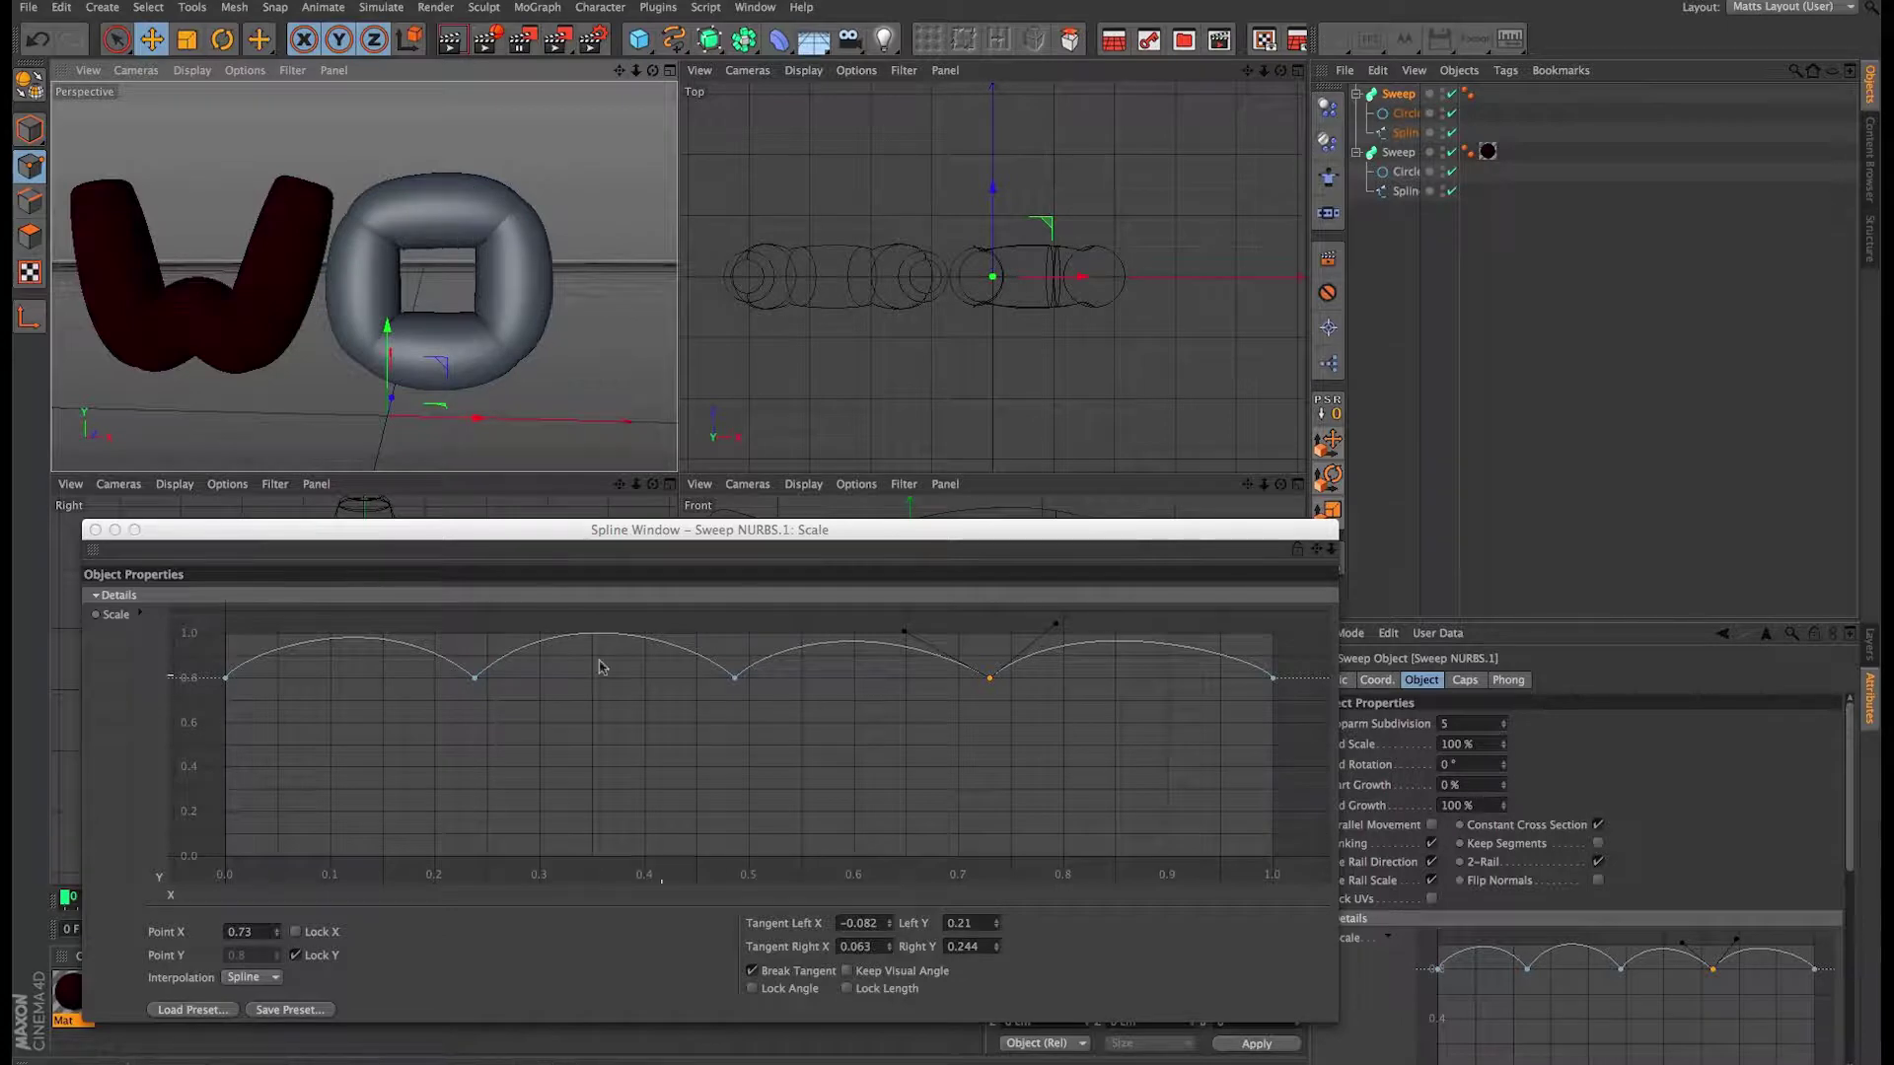
click(95, 530)
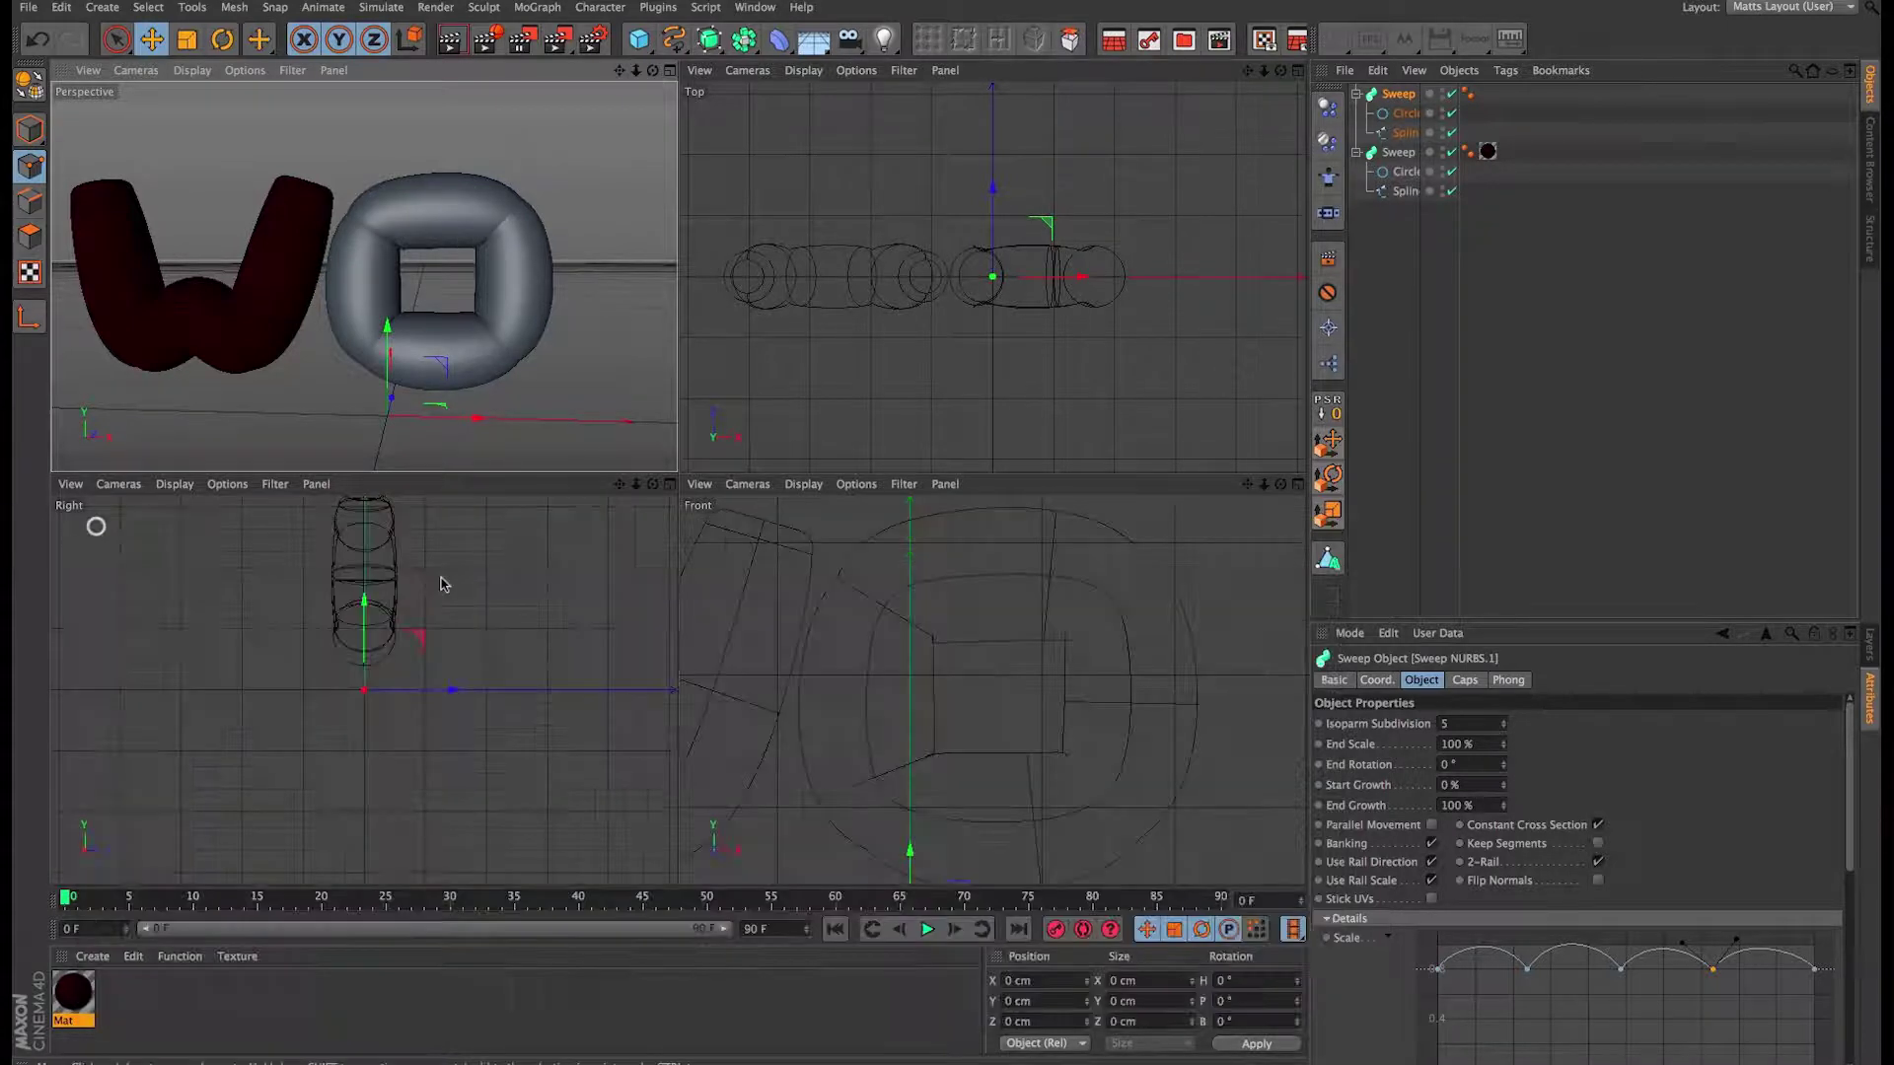
Step: Duplicate the O's complete Sweep object with its circle and spline
click(1400, 95)
key(super+c)
key(super+v)
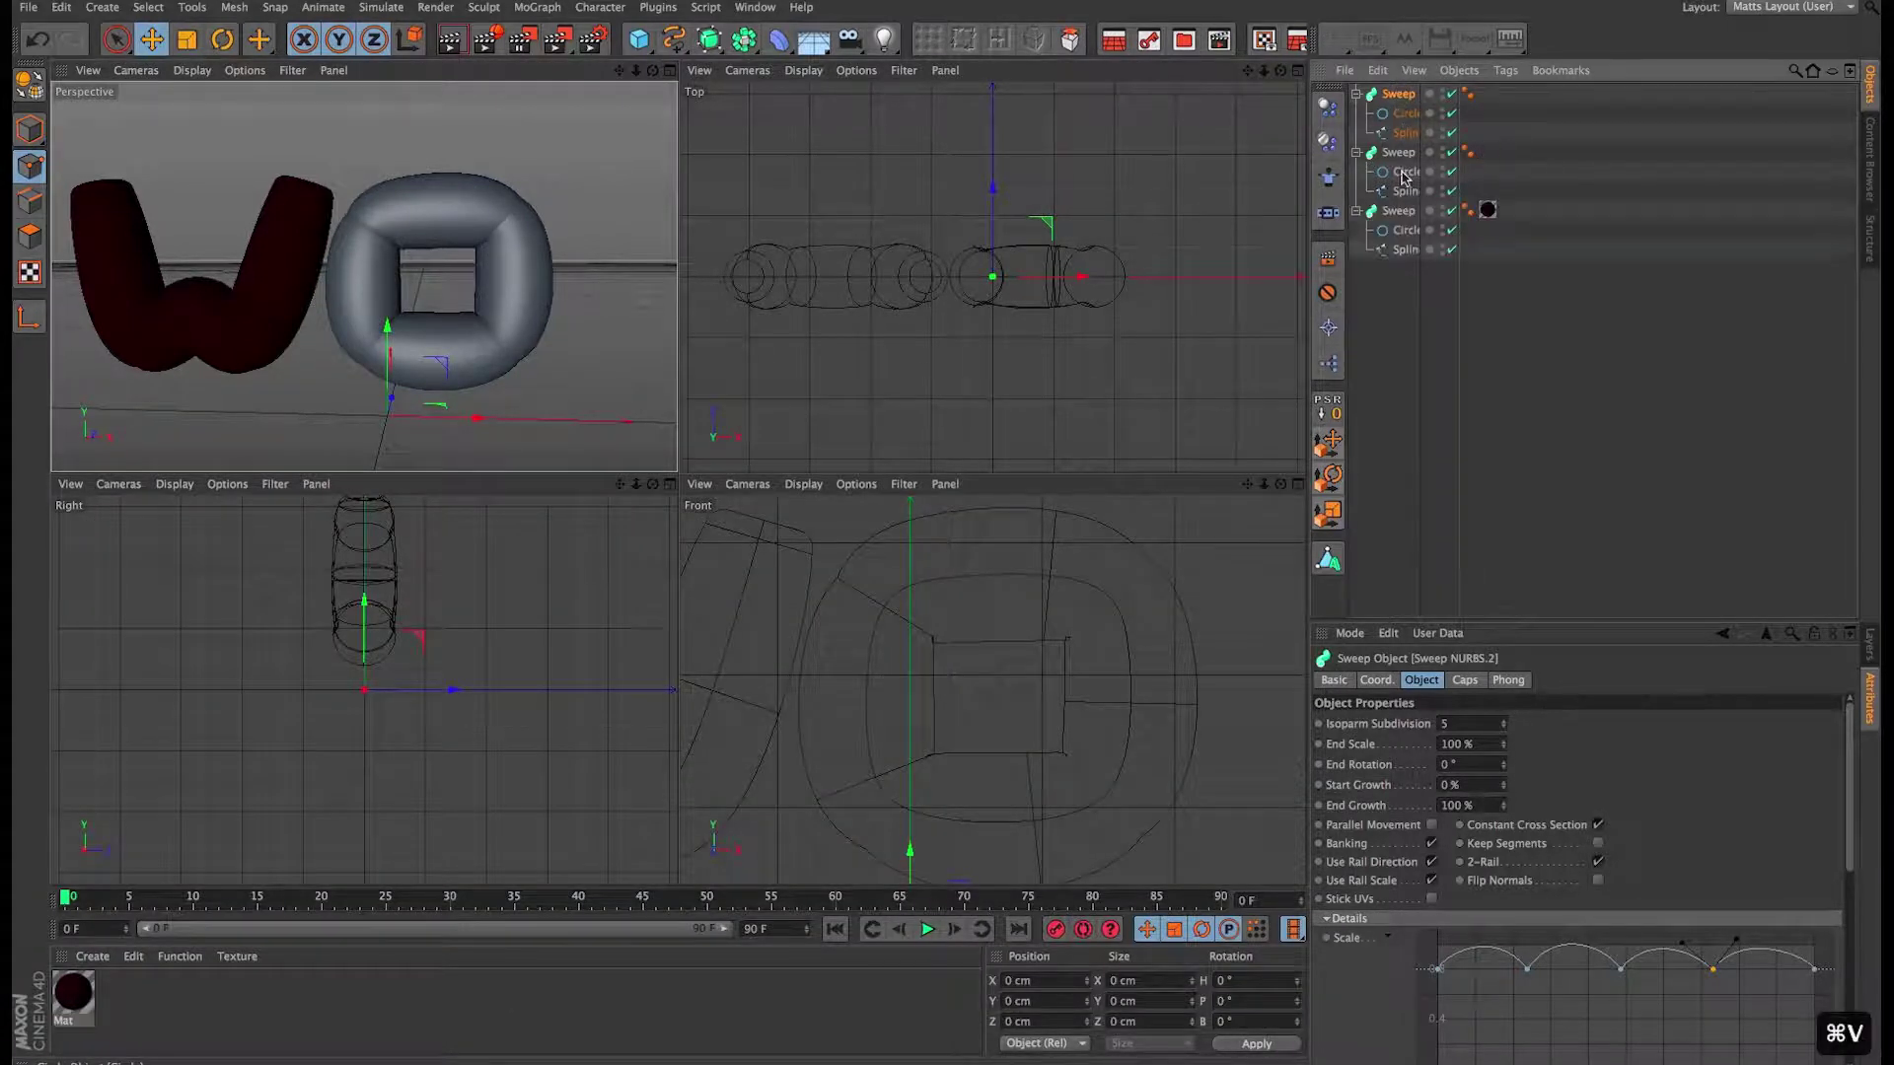
Step: Rename the W's Sweep as w, the original O's Sweep as o, and the duplicated Sweep as o2
click(1398, 211)
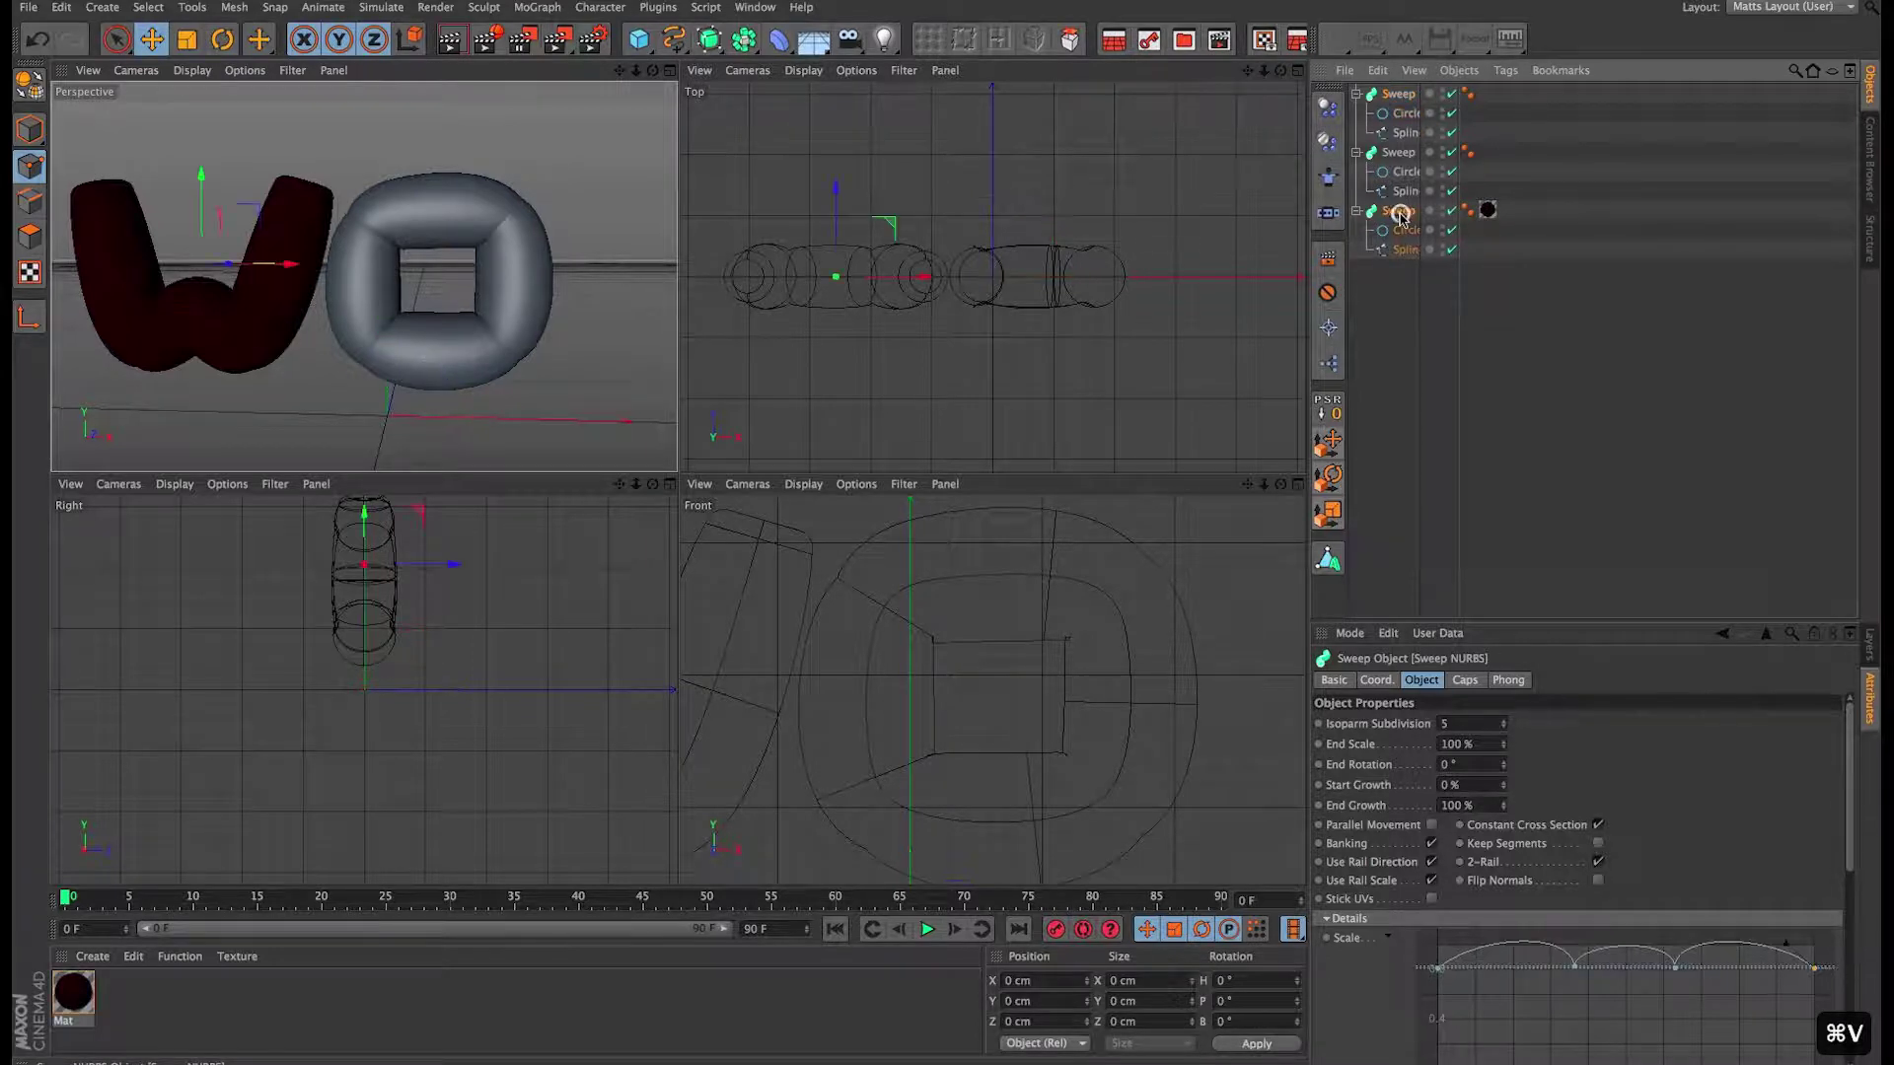
double_click(1399, 211)
text(w)
key(Return)
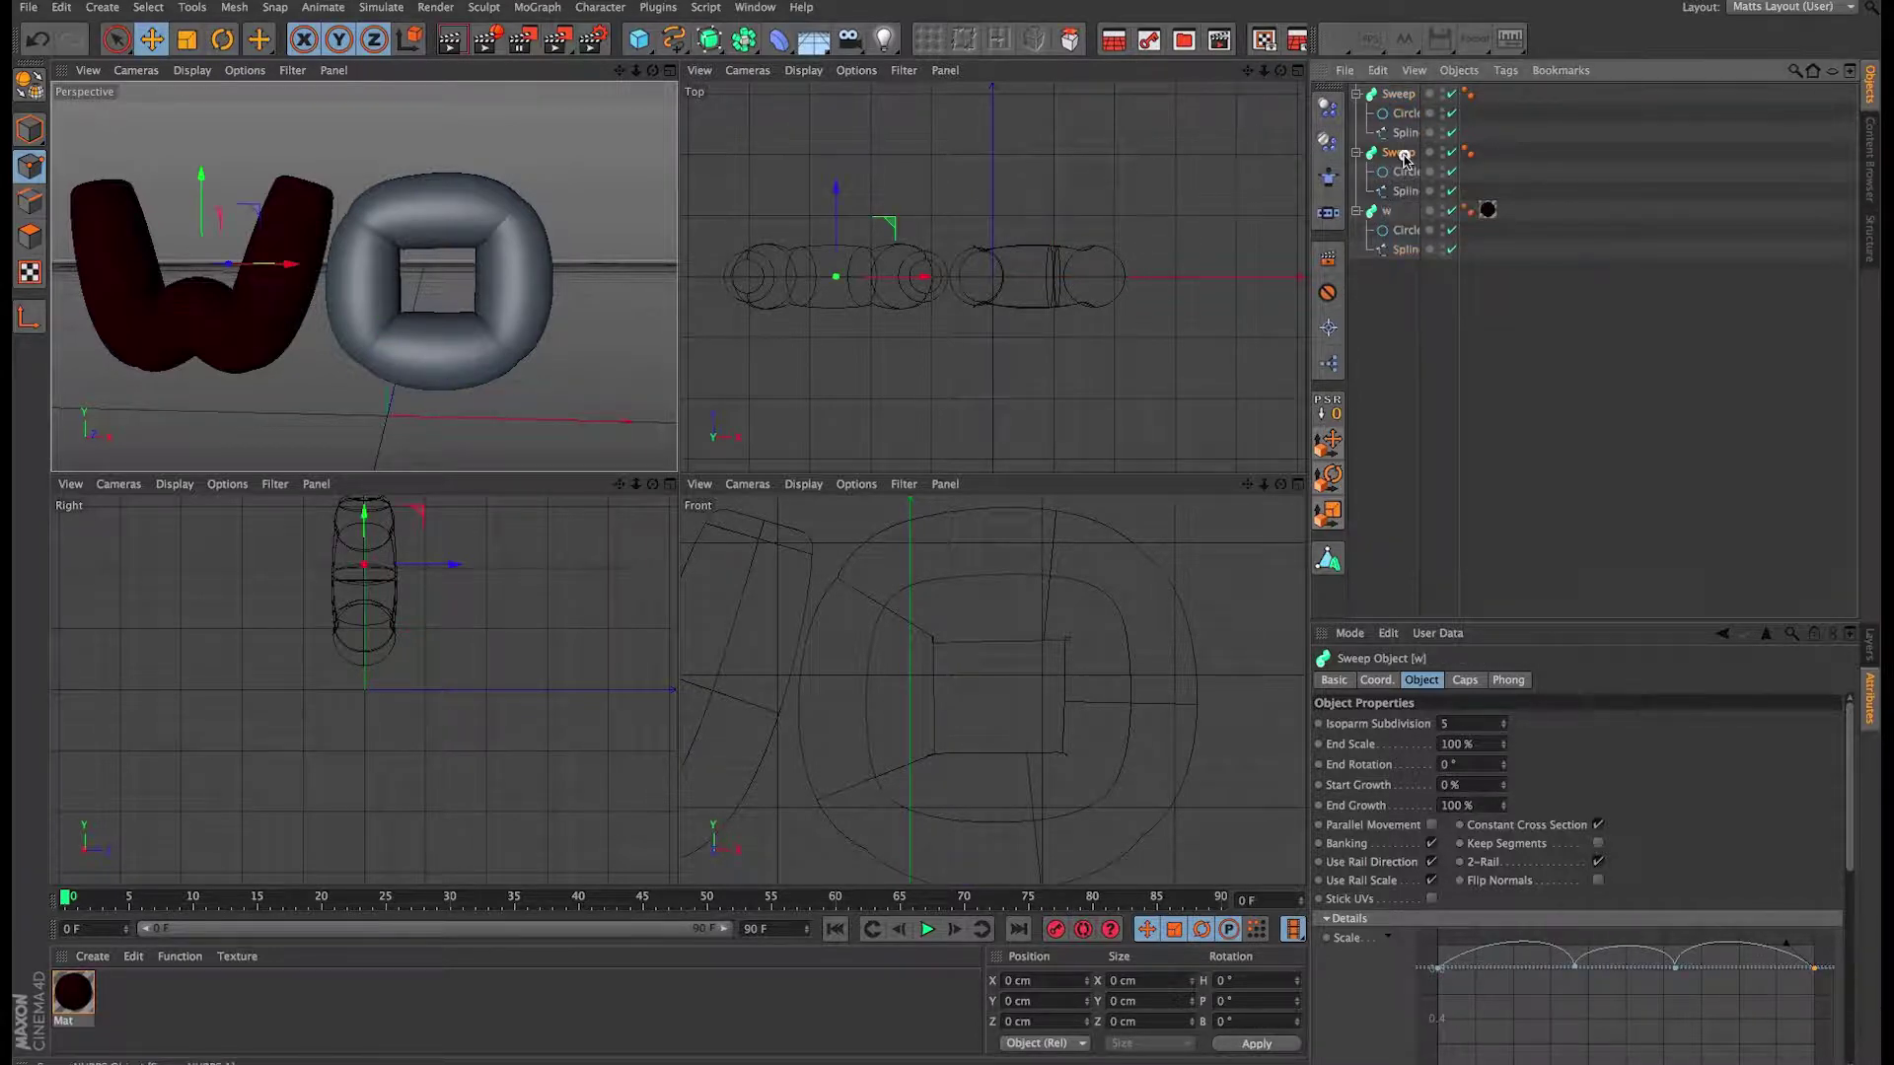
double_click(1400, 152)
text(o)
key(Return)
double_click(1398, 94)
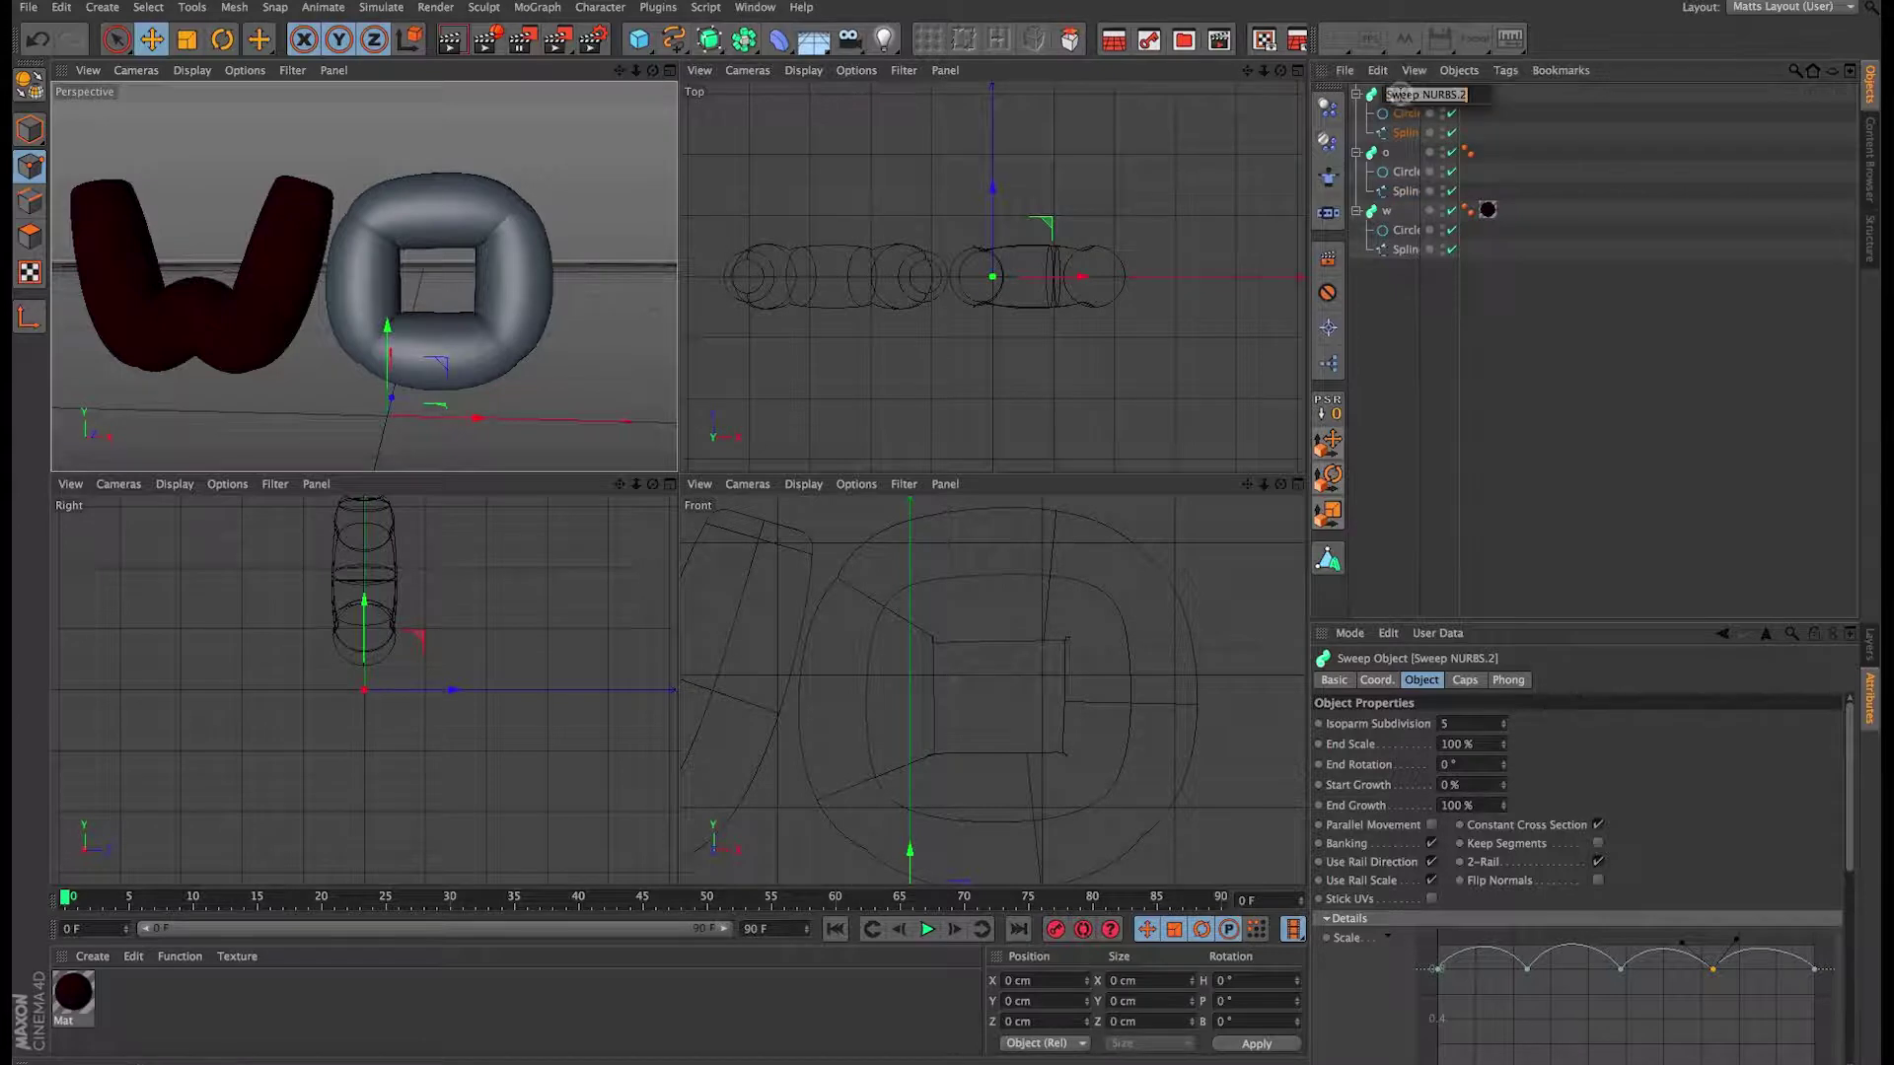
text(d)
text(2)
click(1417, 424)
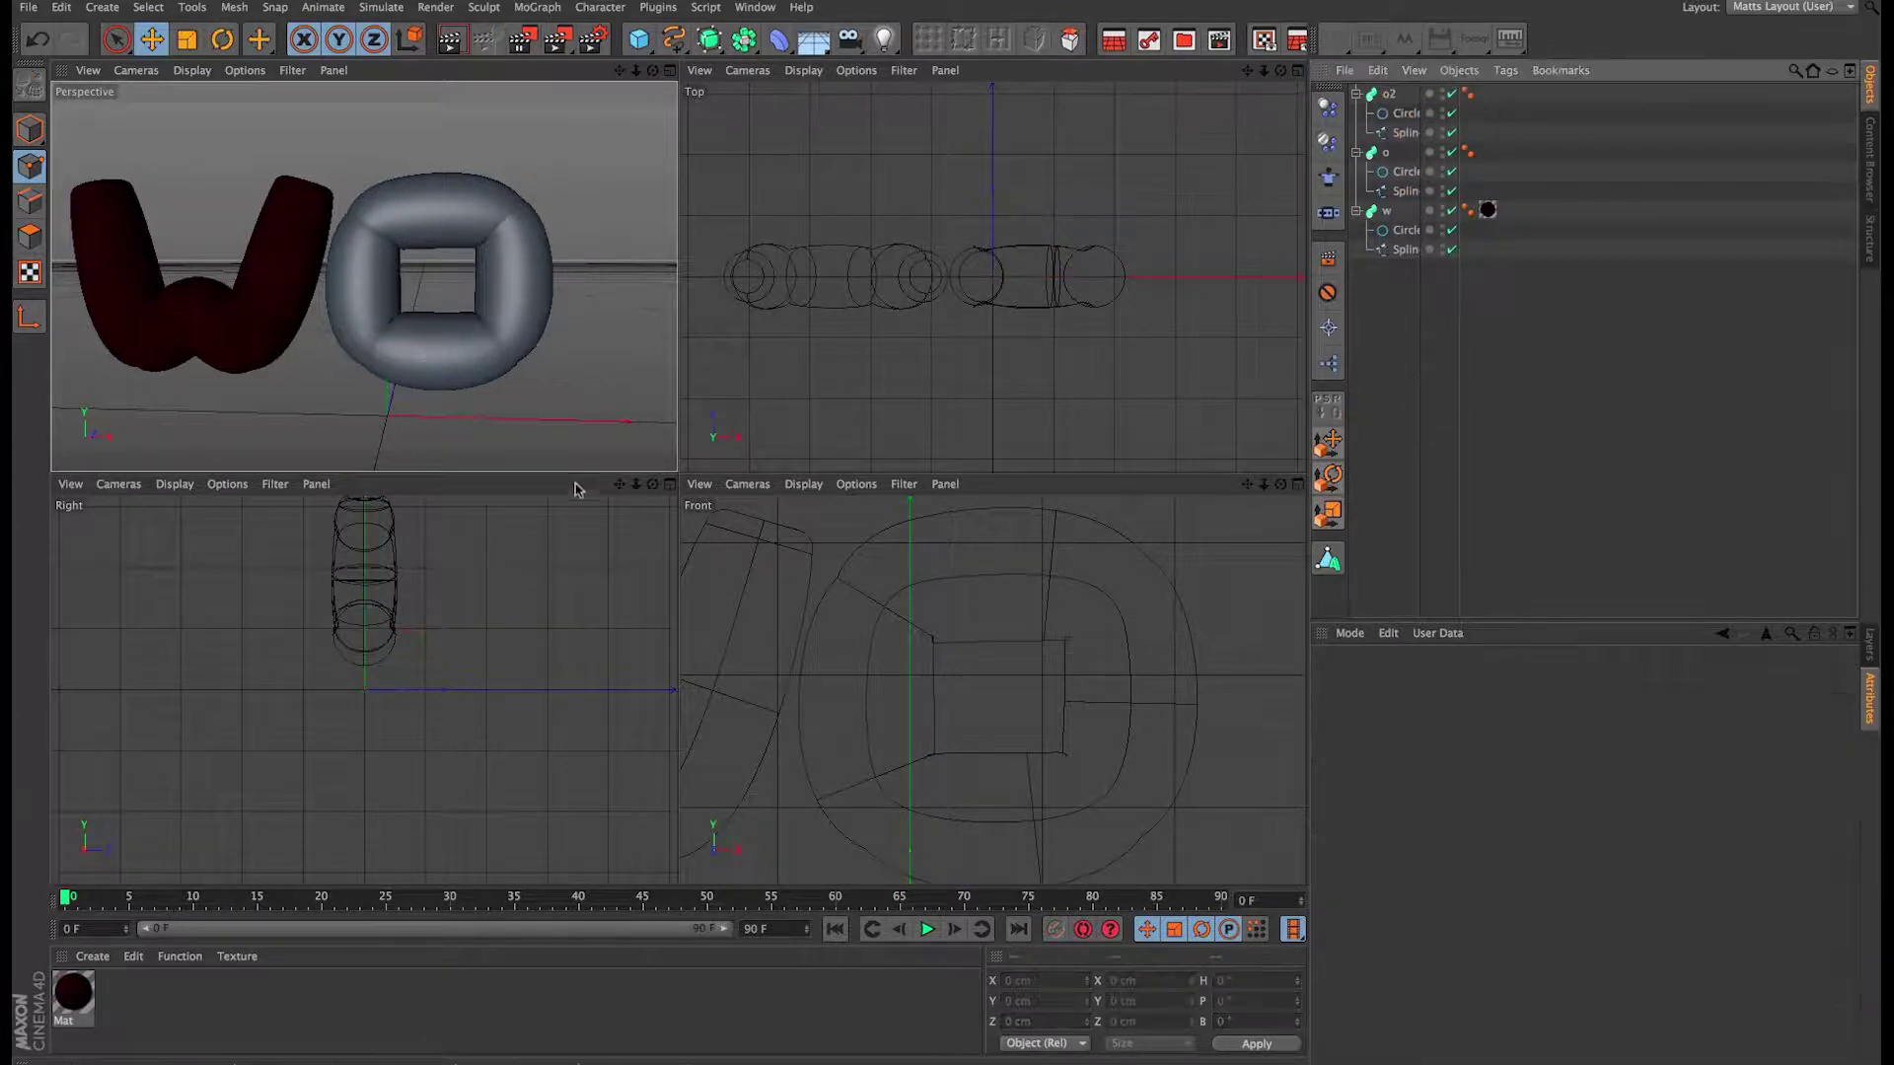
Step: Move o2 along the X axis to about 310 cm beside the first O and check the letter spacing in the Perspective view
click(1400, 96)
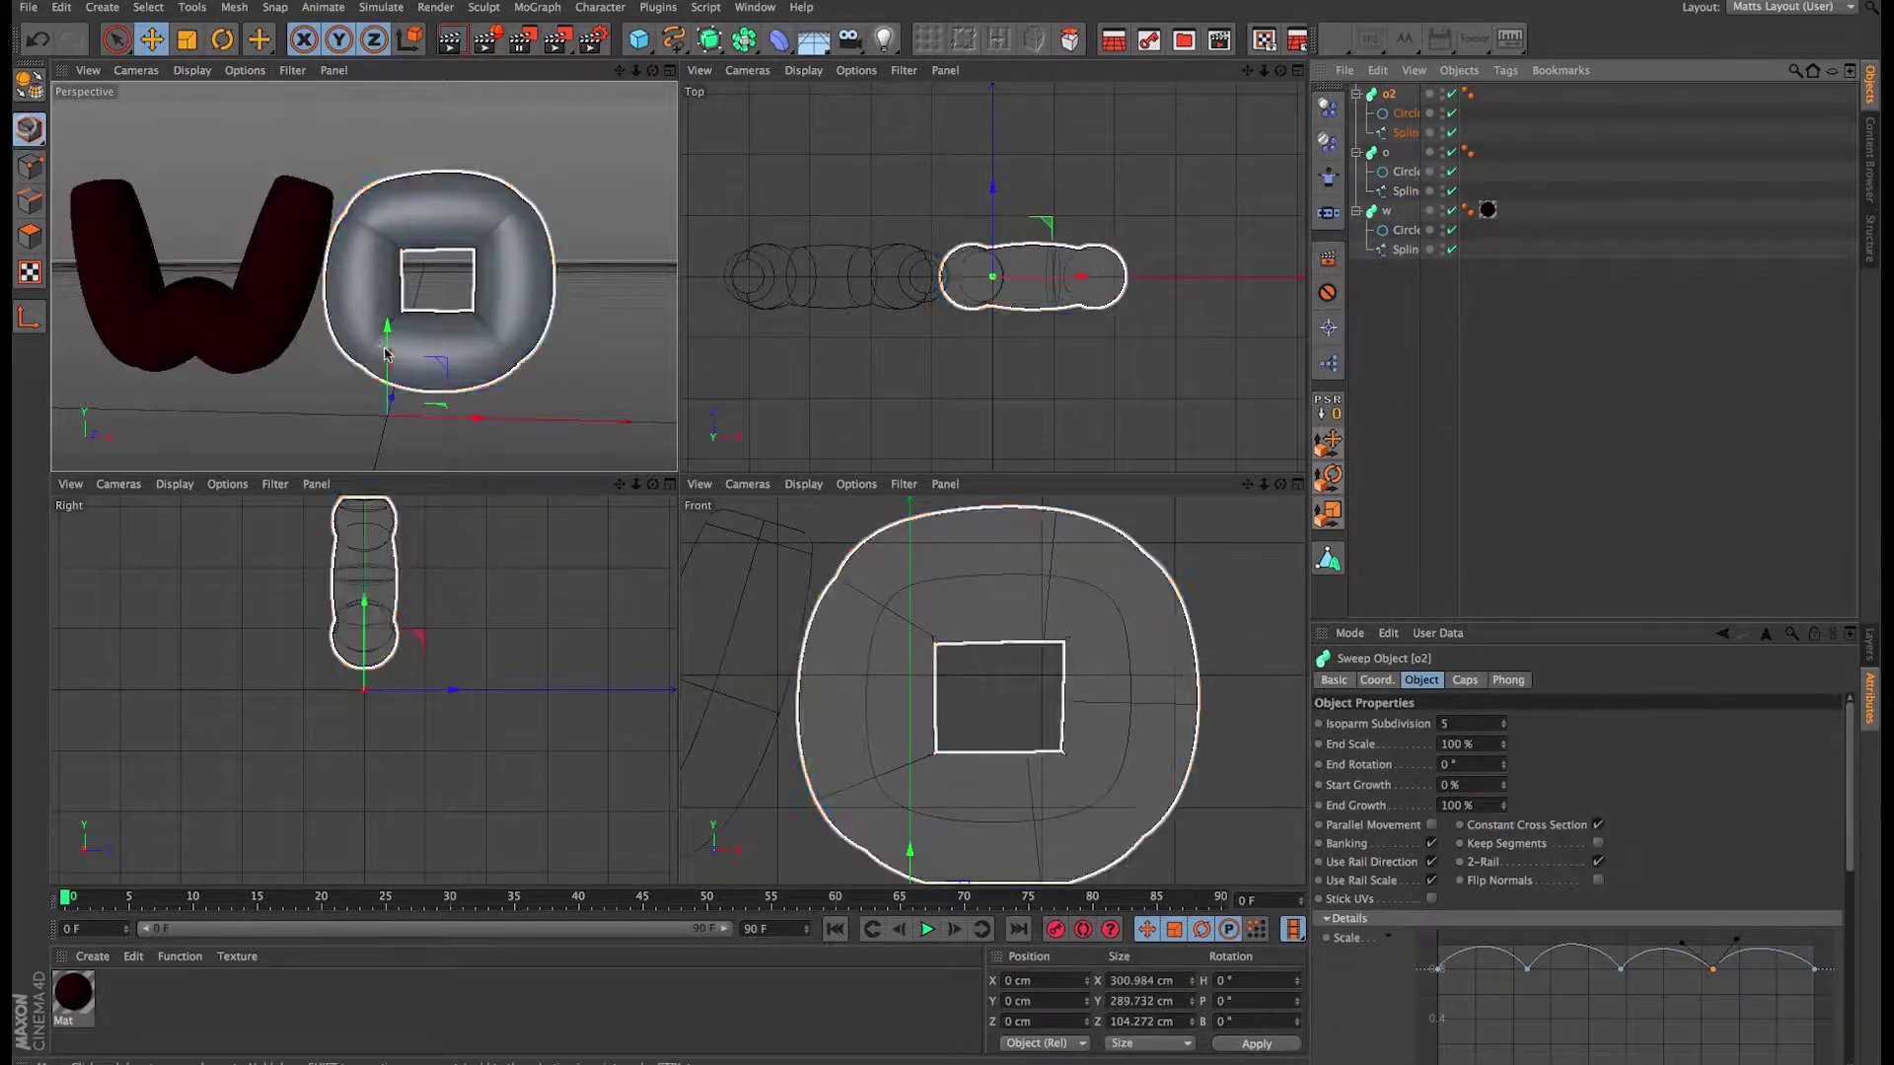
drag(474, 426, 662, 427)
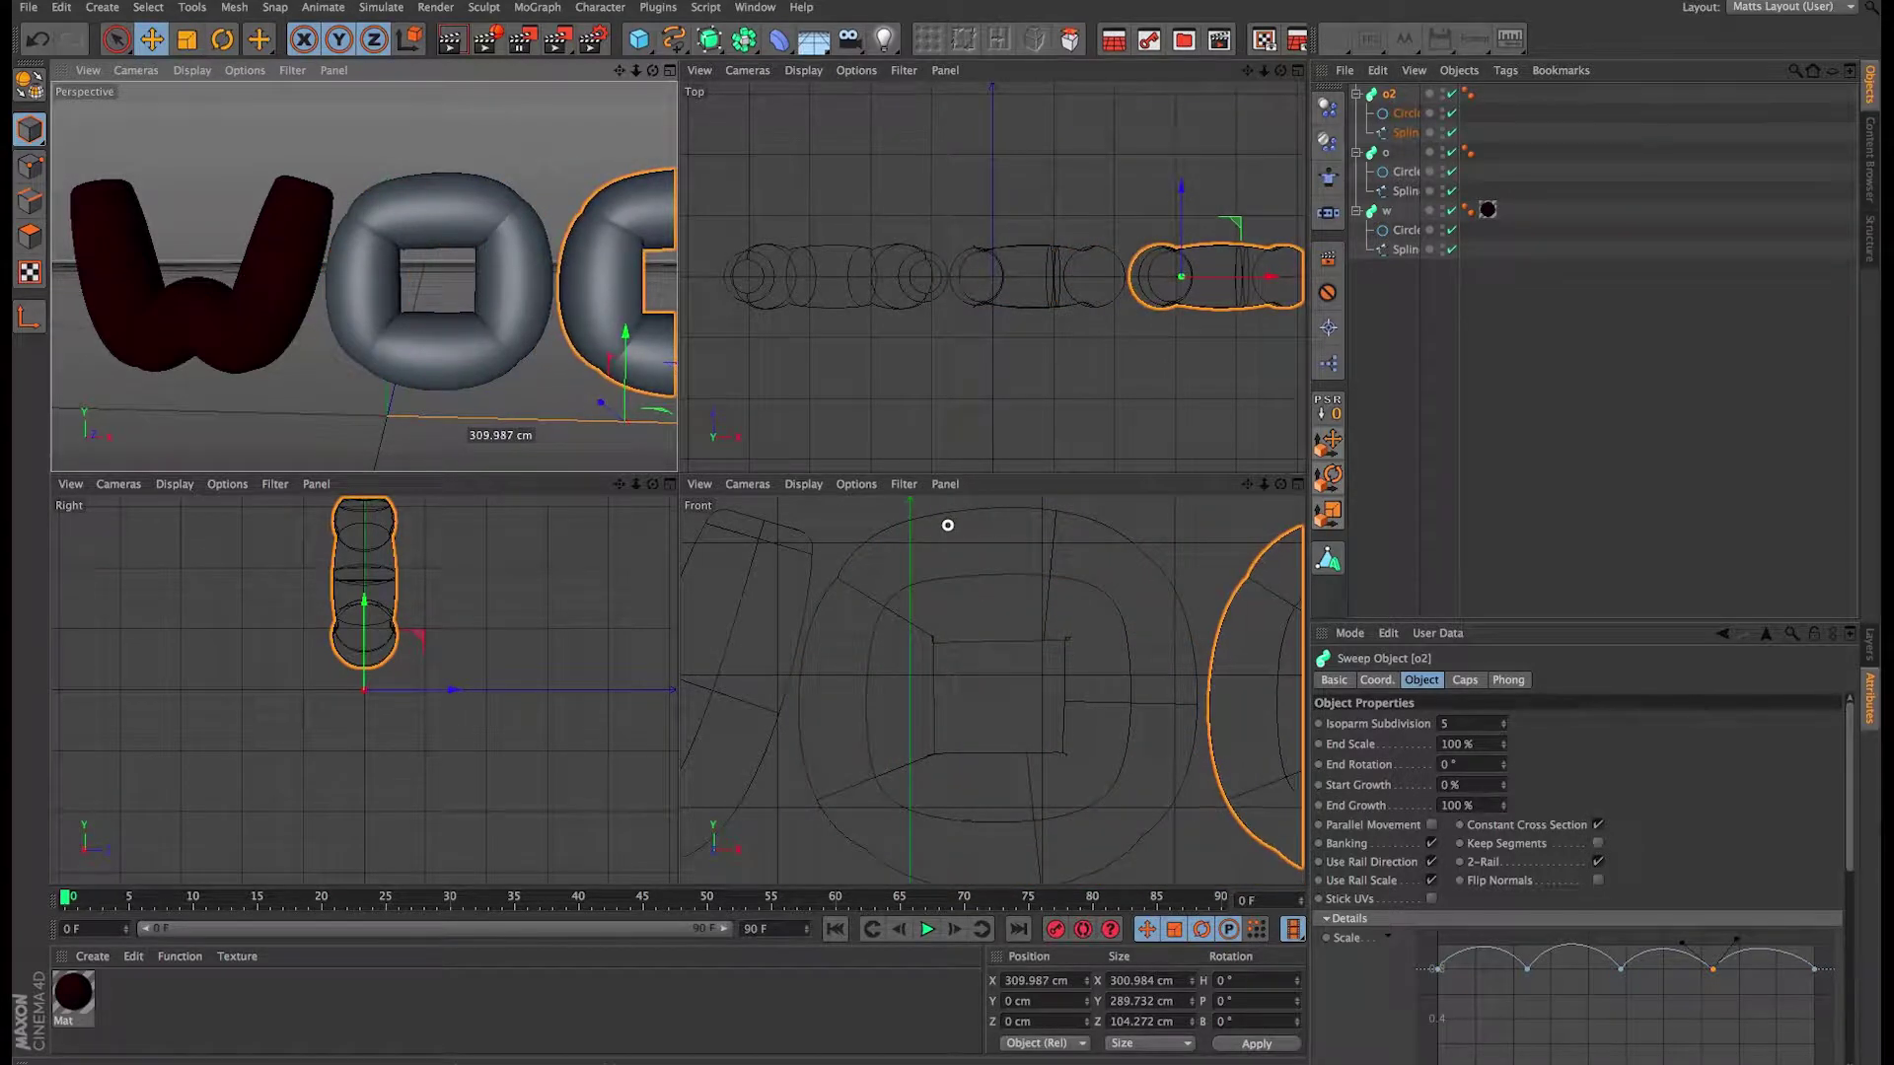
middle_click(441, 319)
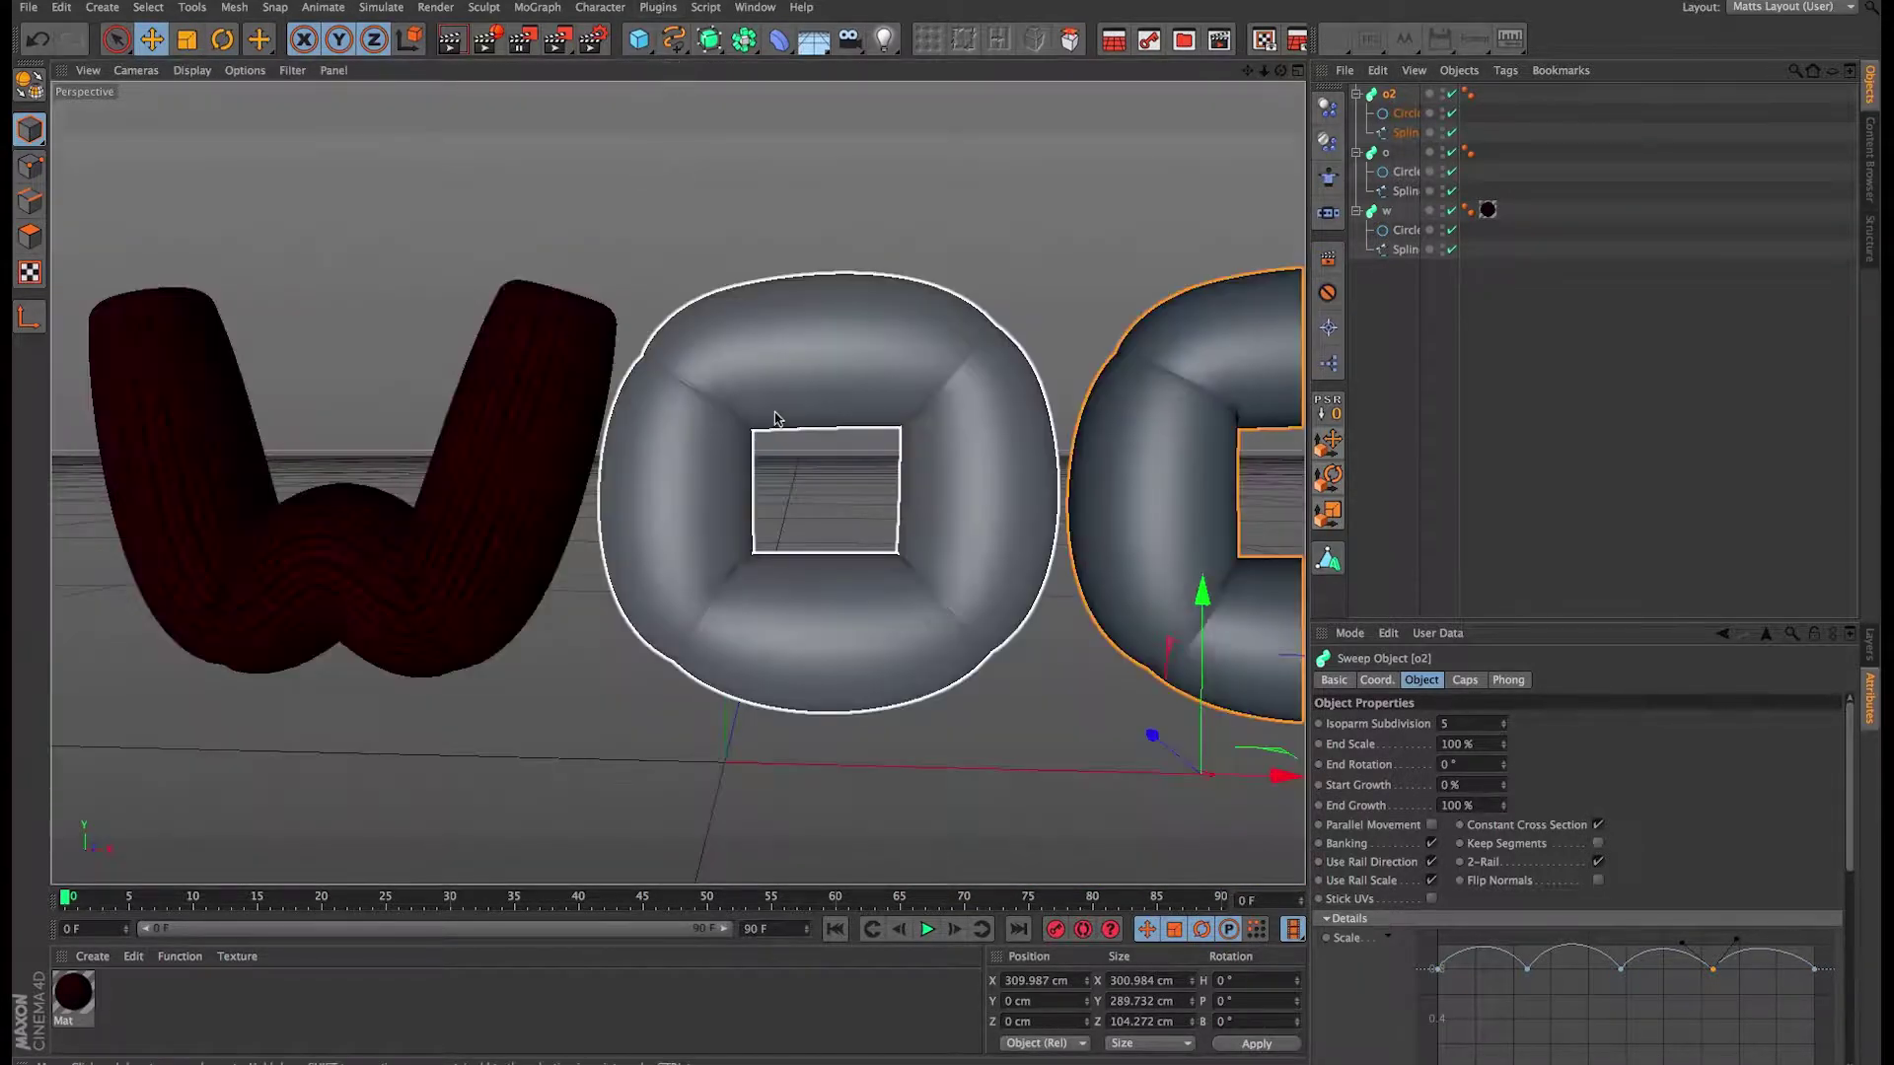
alt+middle_drag(773, 415, 417, 355)
alt+drag(417, 355, 706, 502)
Step: Draw an open three-point Cubic spline in an L shape beside the second O in the maximized Front view
click(1298, 71)
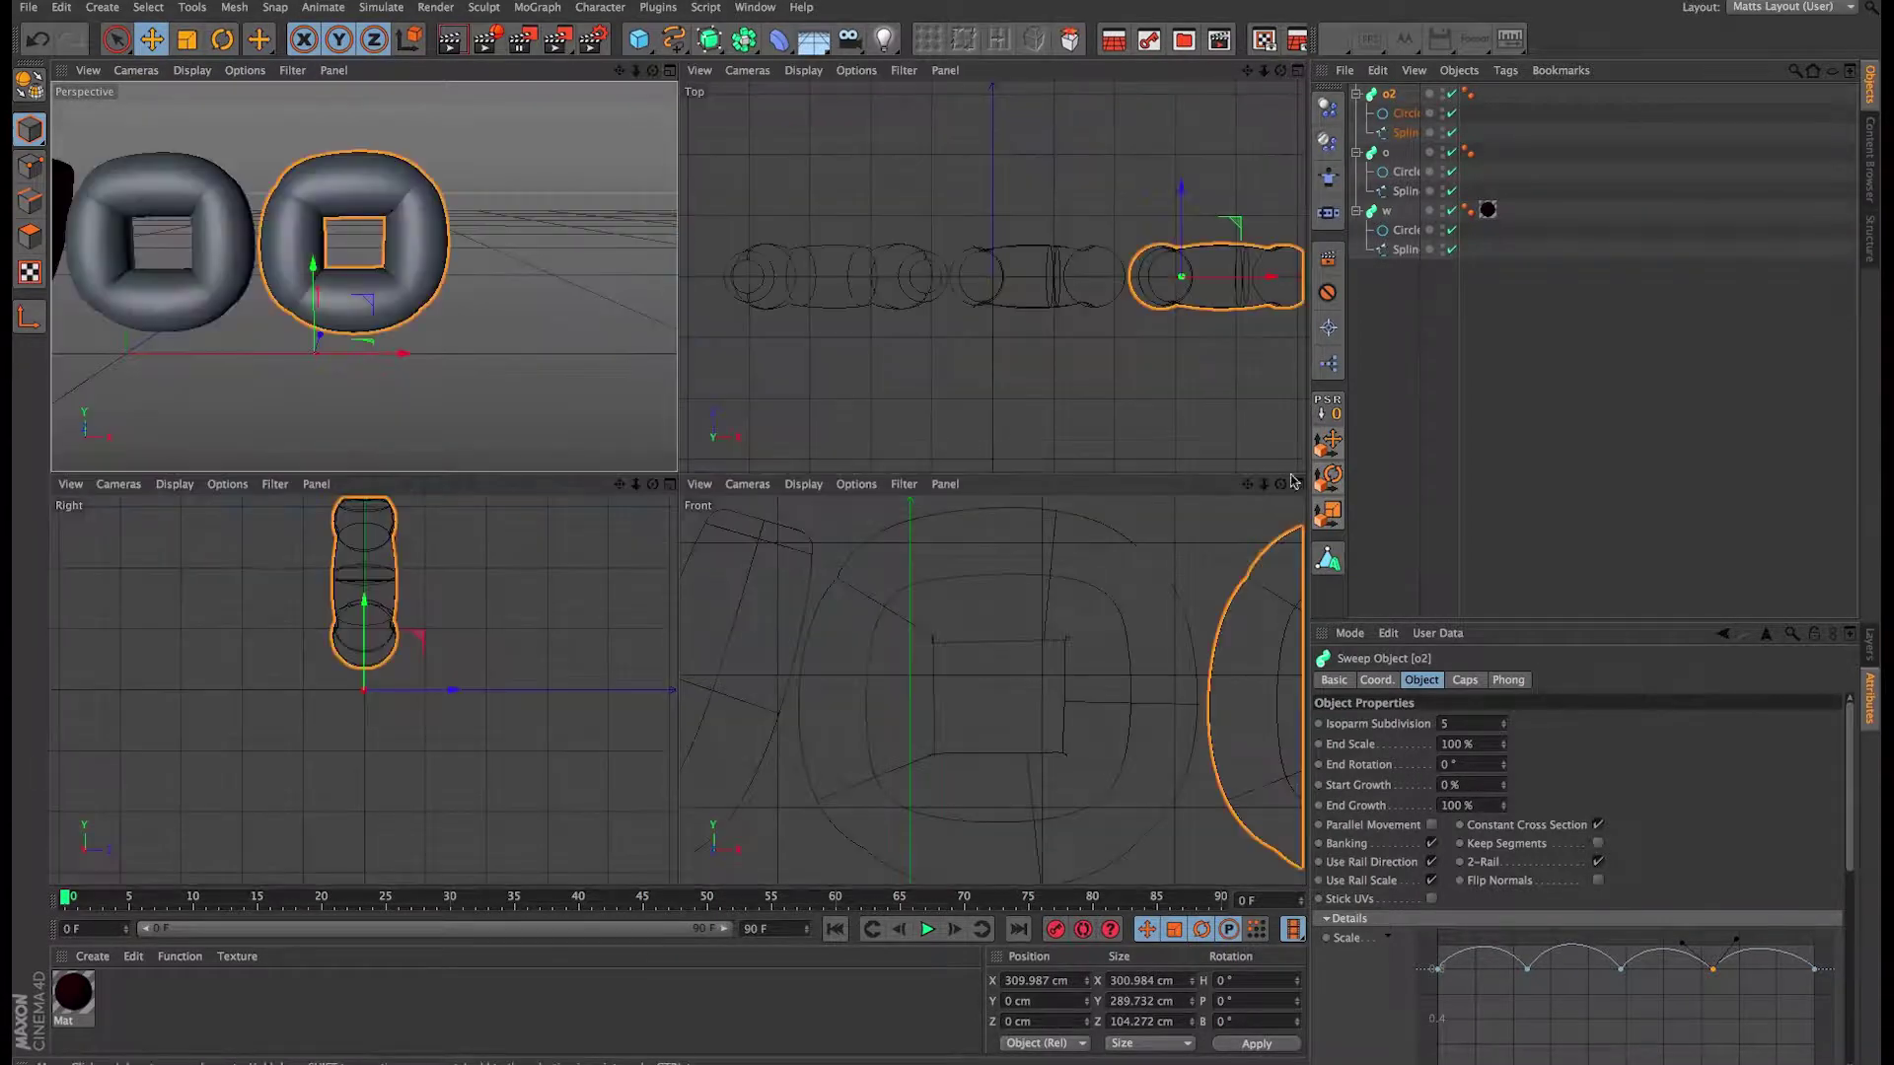
click(1298, 484)
scroll(819, 622, down, 10)
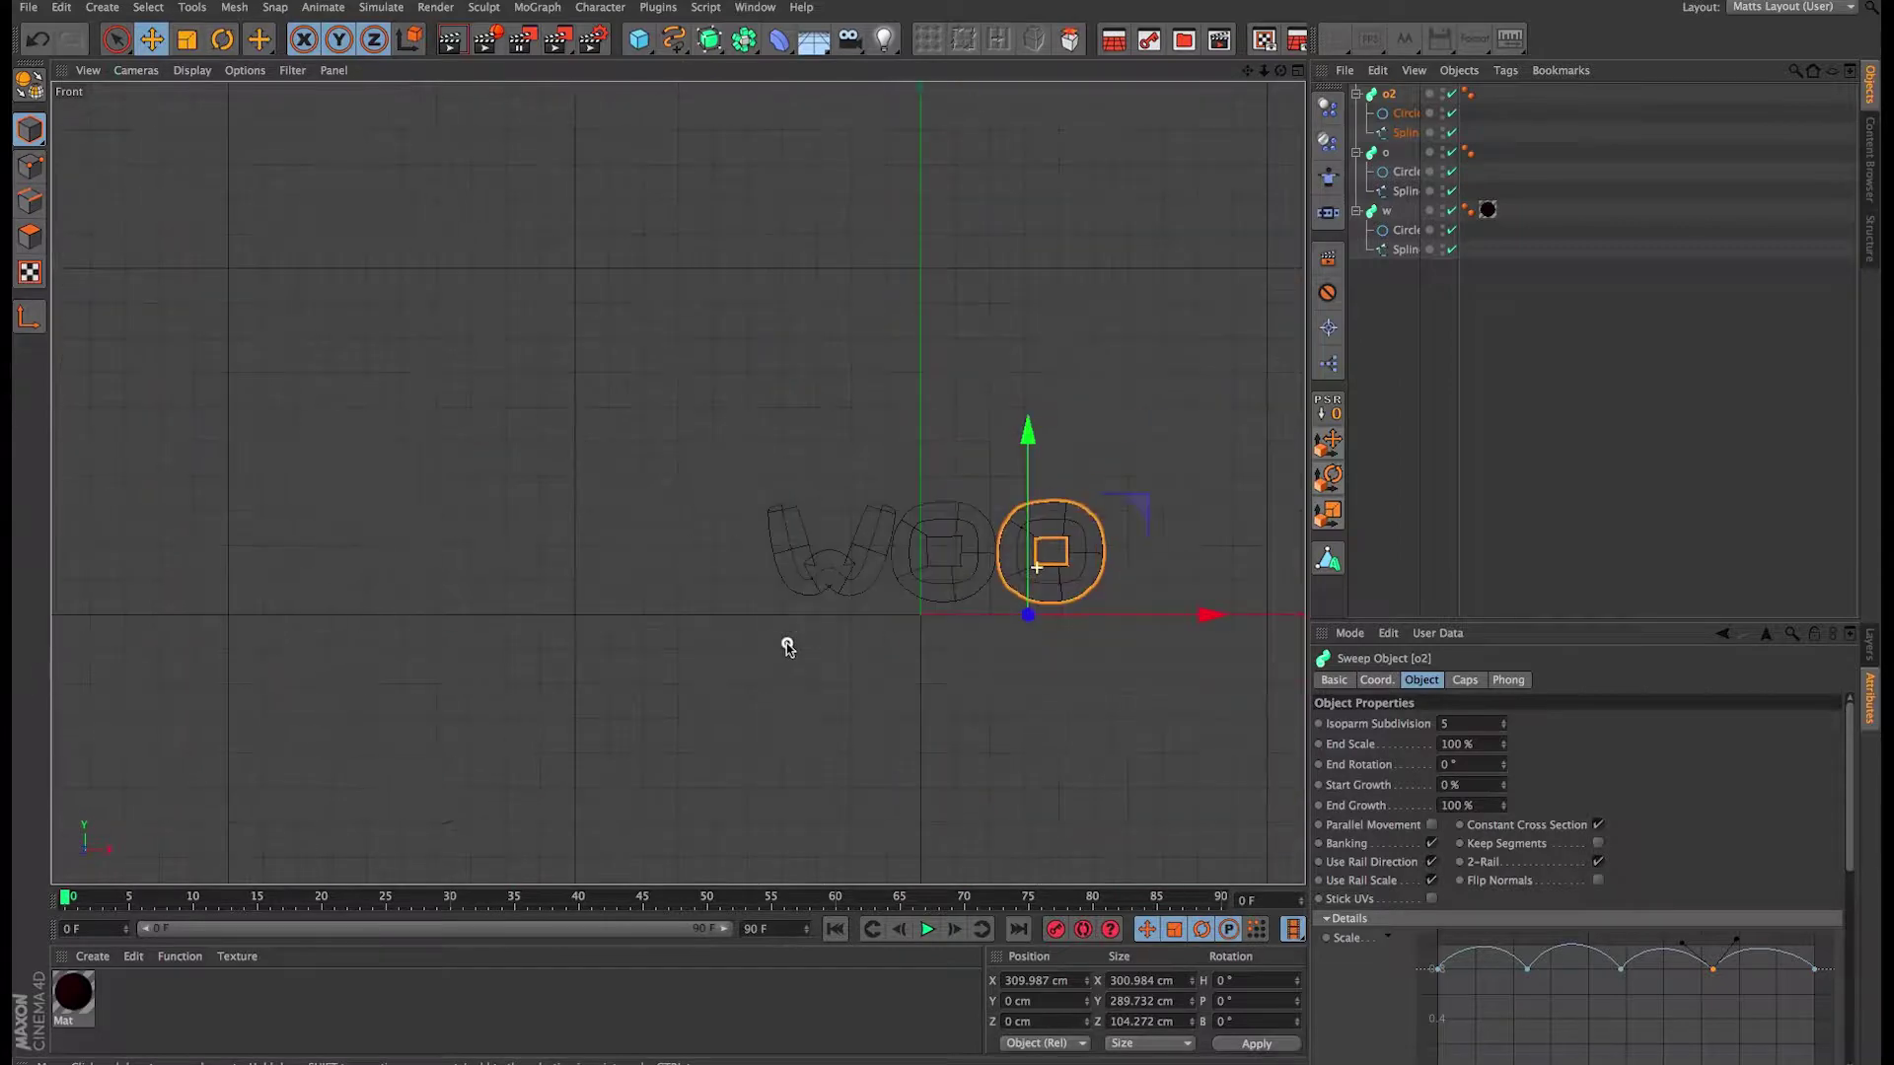
scroll(786, 646, up, 8)
alt+middle_drag(785, 588, 799, 588)
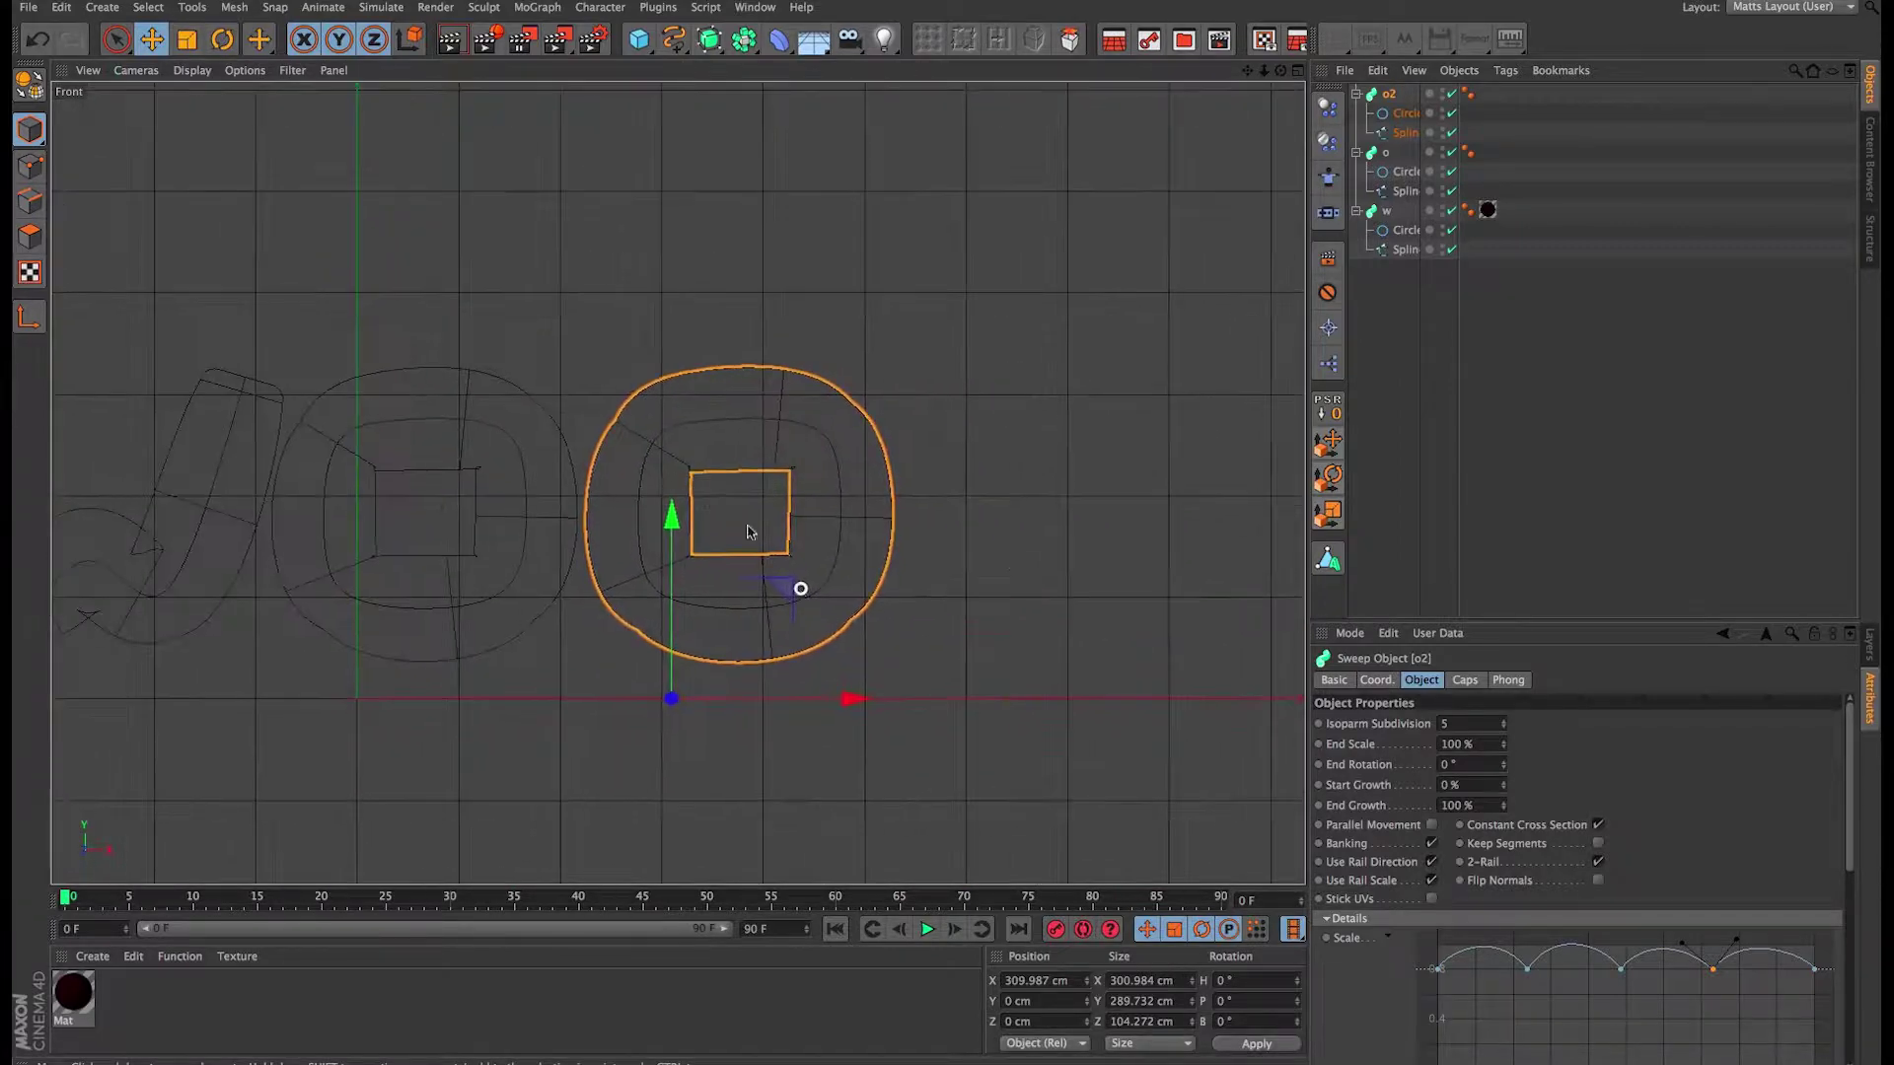
click(672, 38)
click(824, 116)
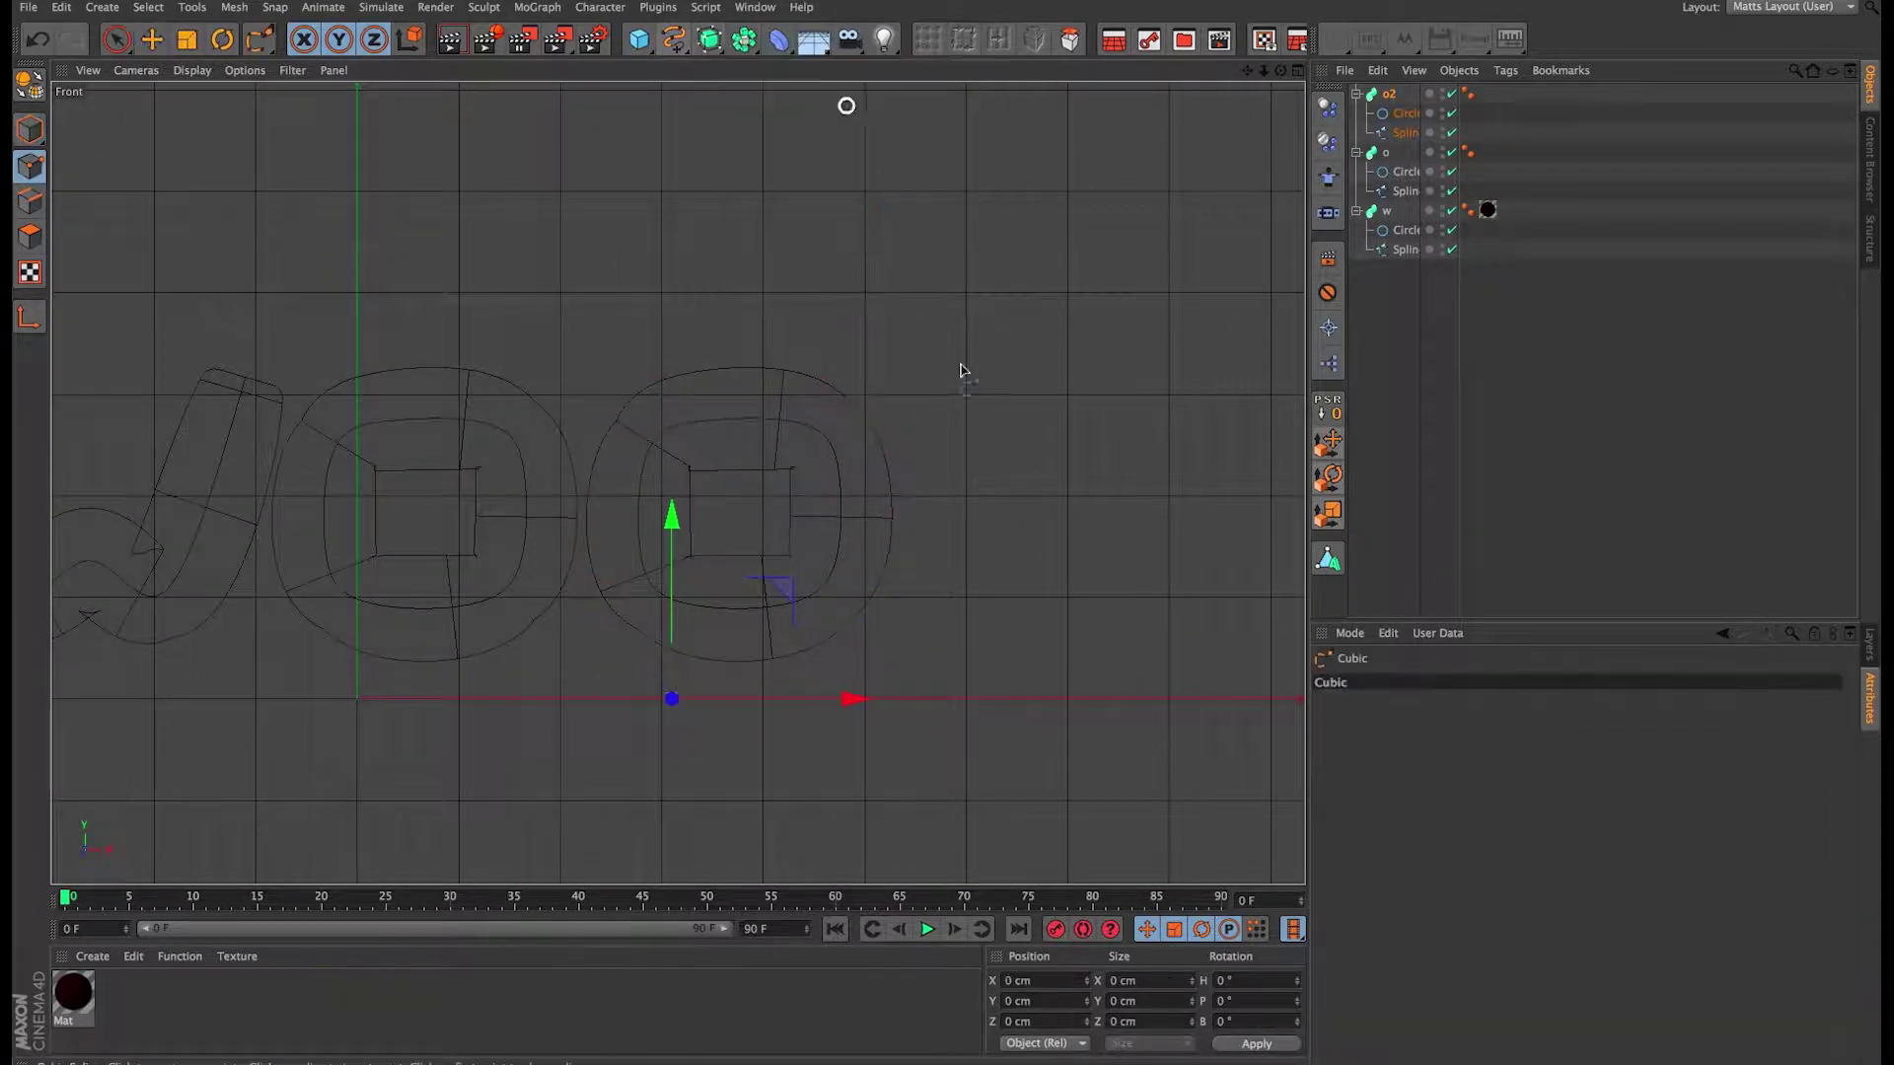
click(1066, 371)
click(965, 643)
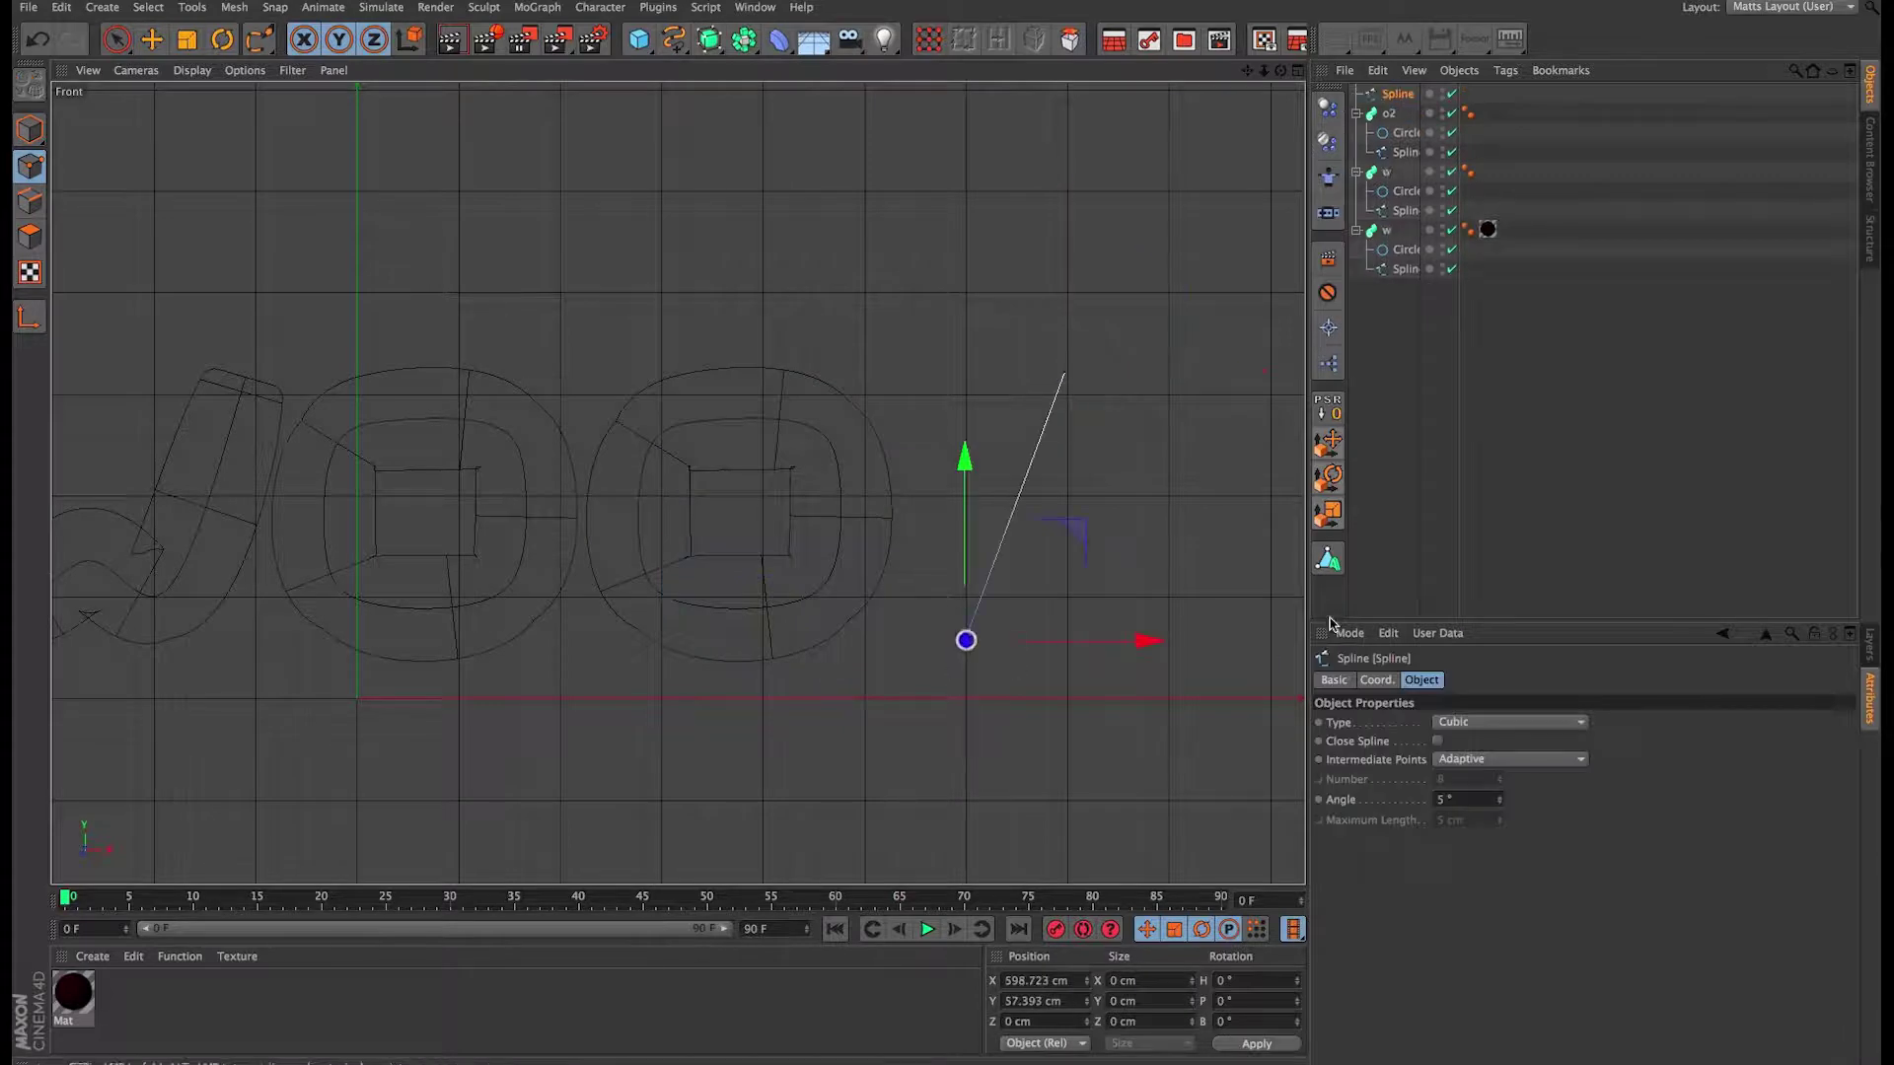
click(1270, 611)
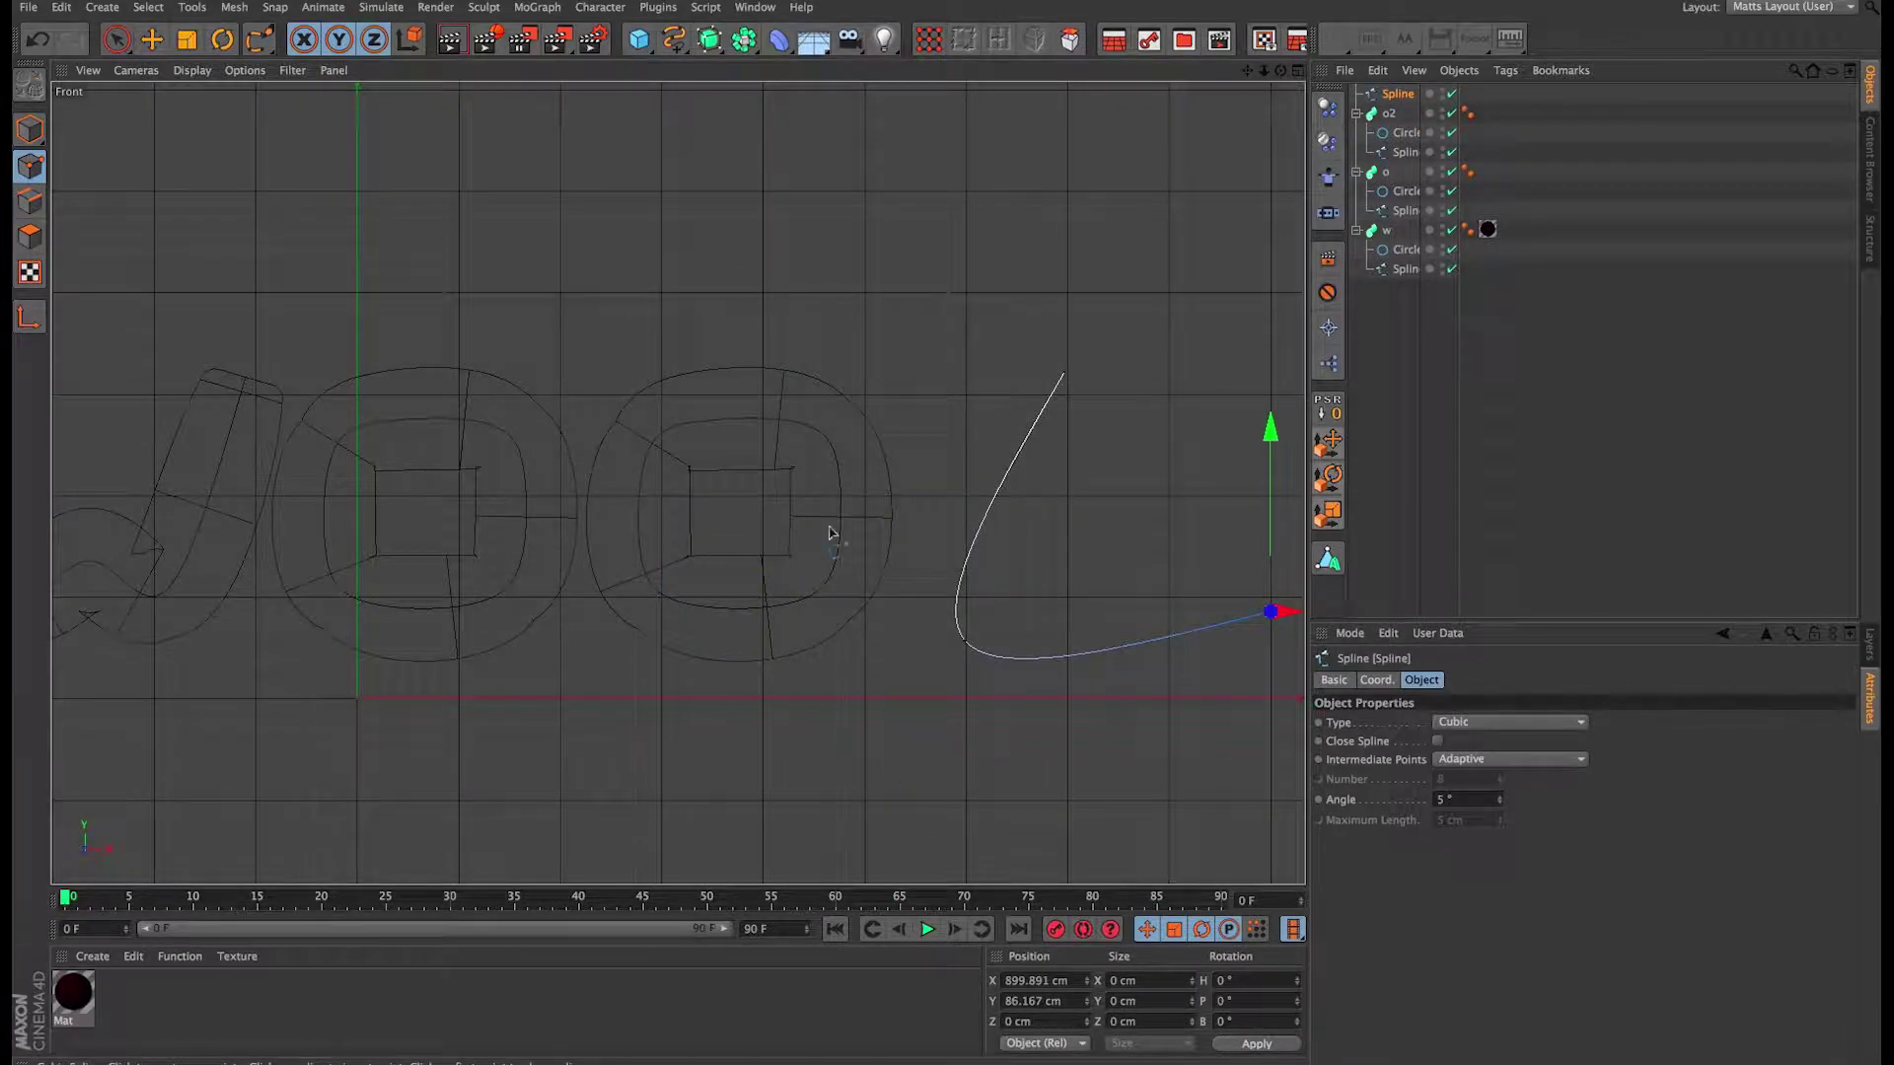
click(1412, 296)
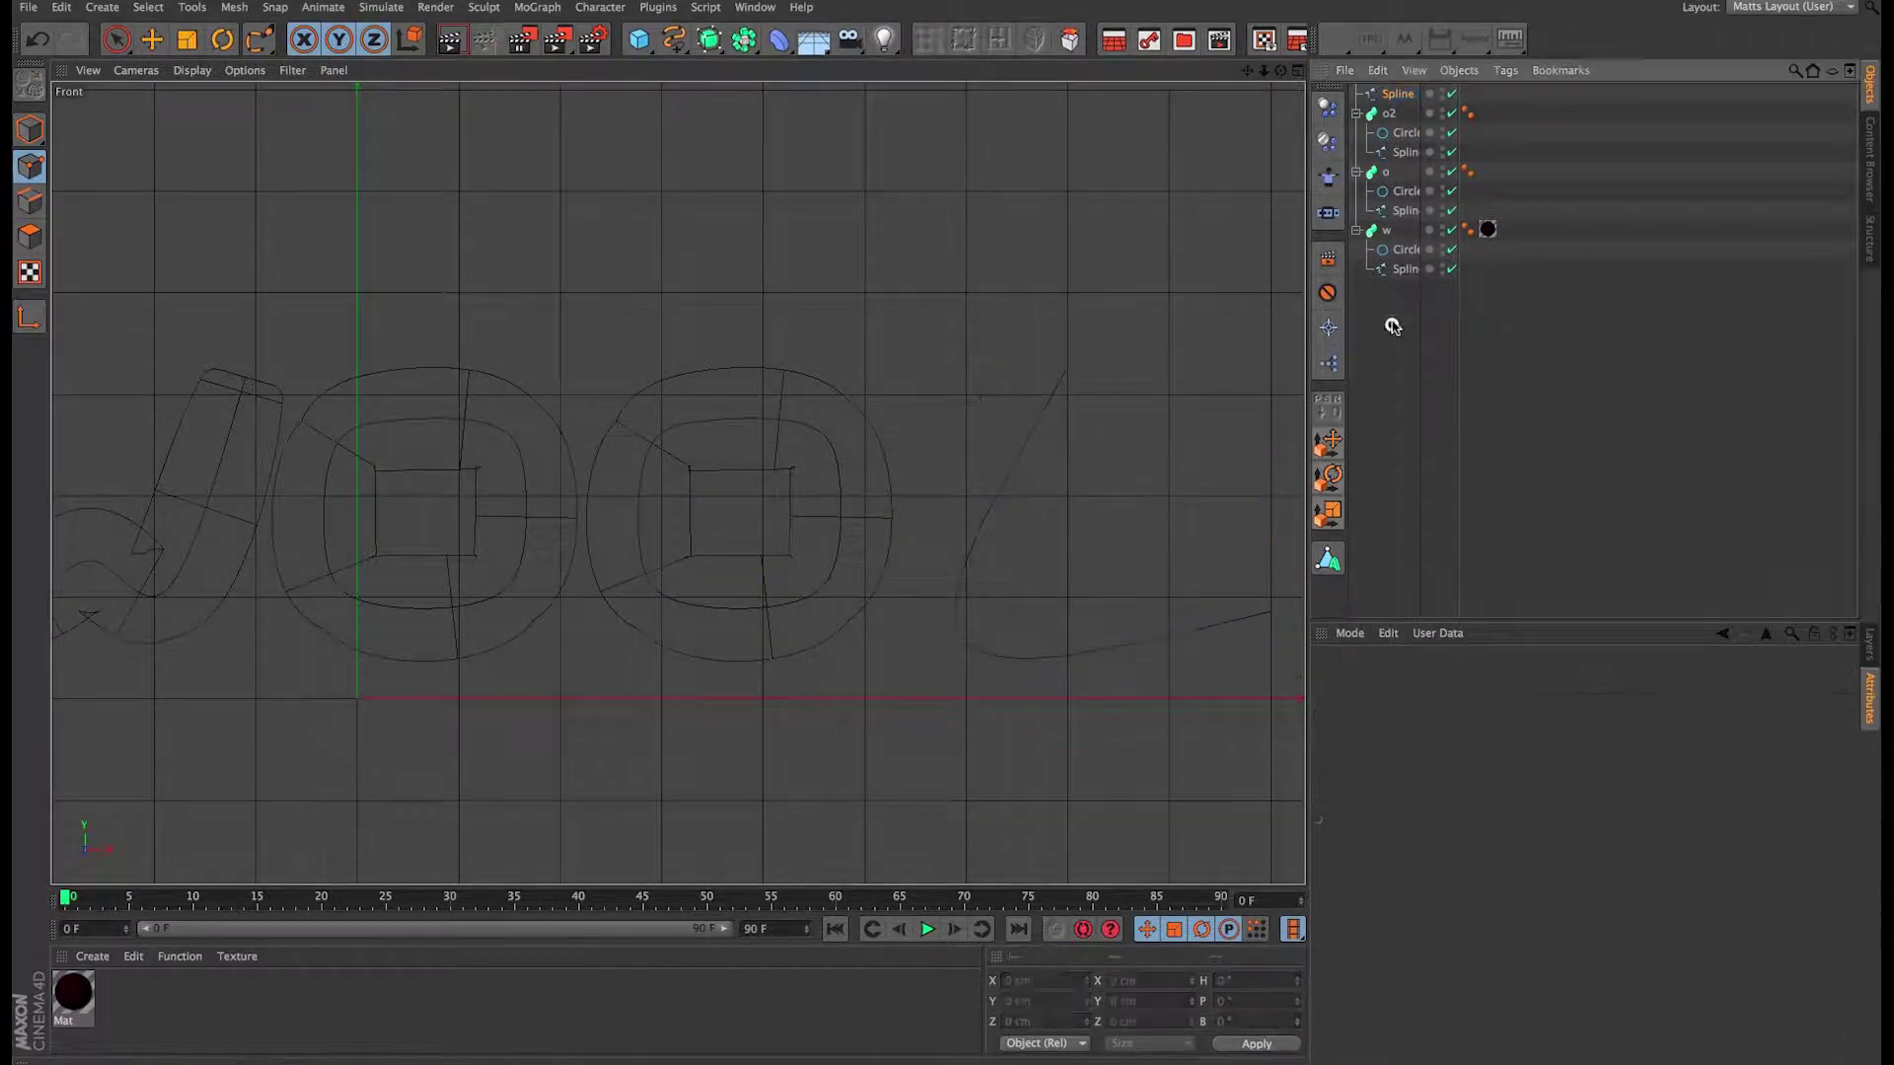
Step: Add a Sweep NURBS, nest the L-shaped spline in it, and copy o2's Circle into it as the profile
click(1396, 94)
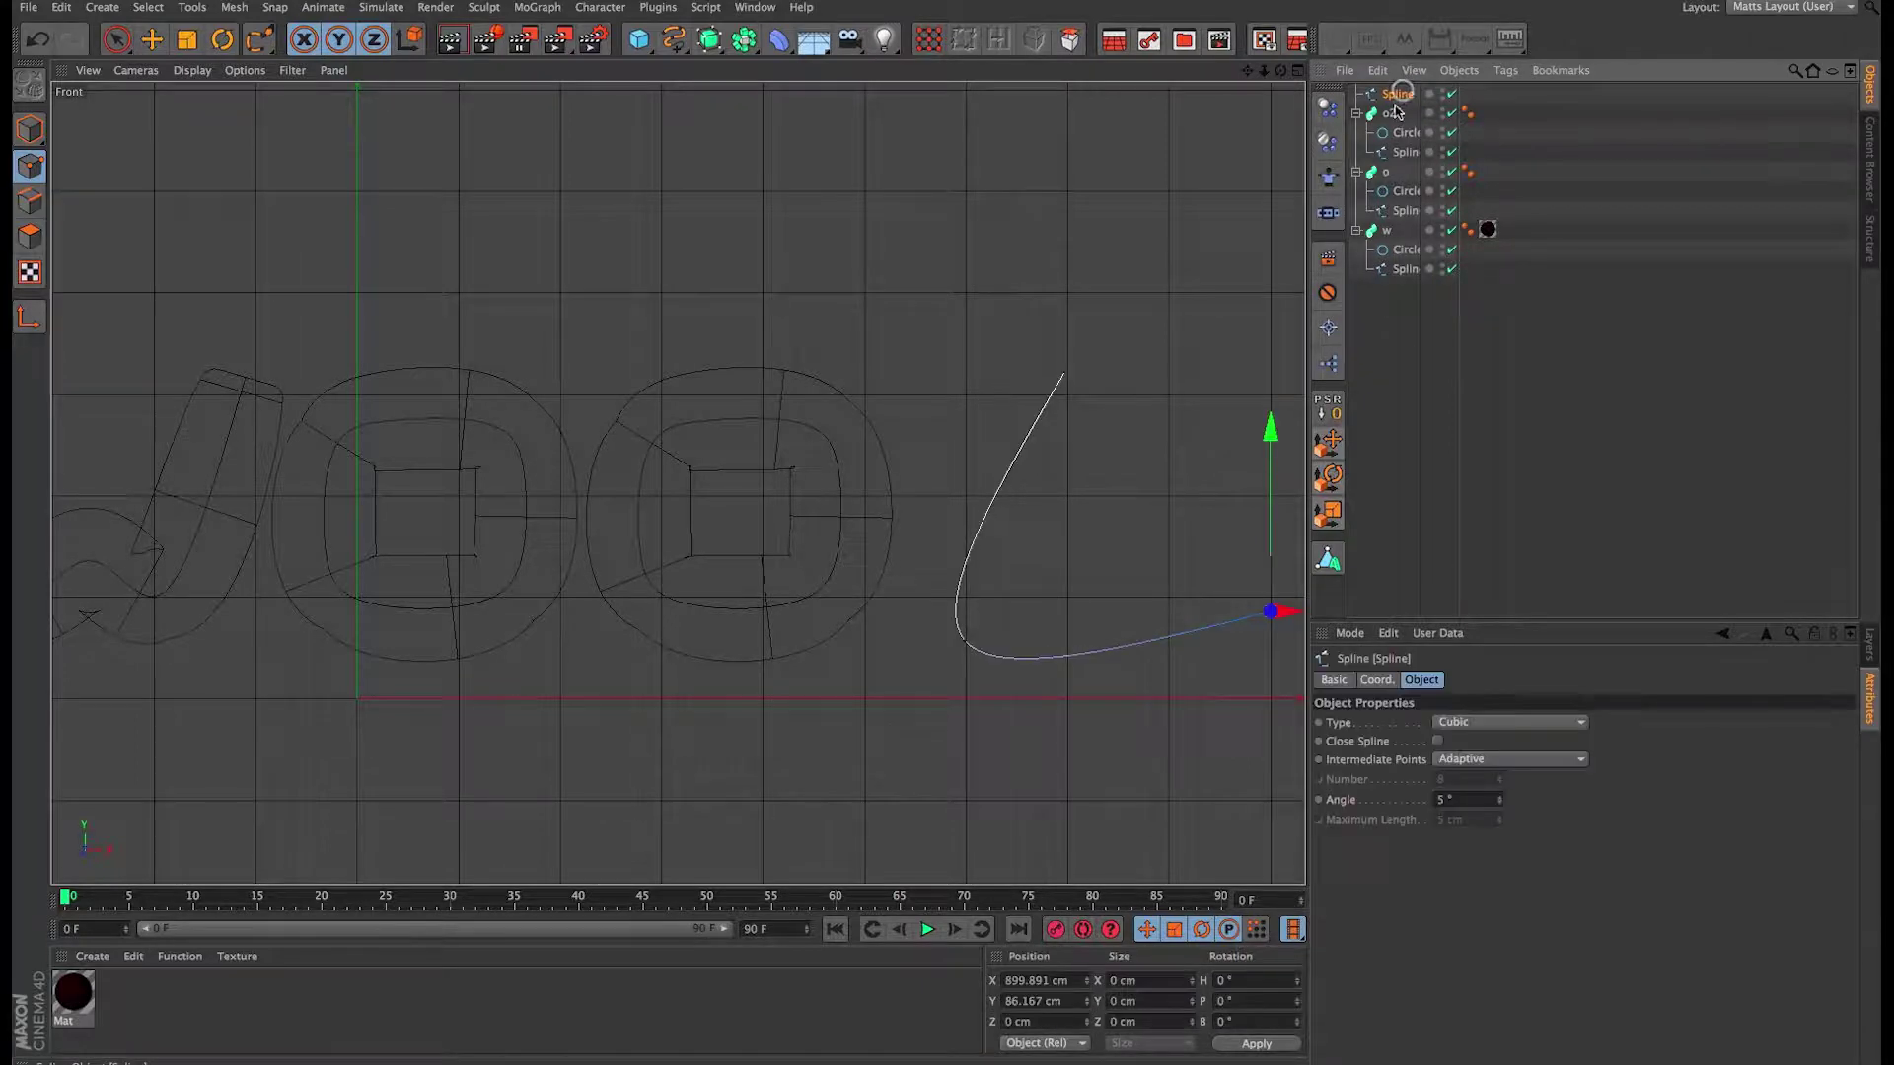
click(708, 40)
alt+click(780, 135)
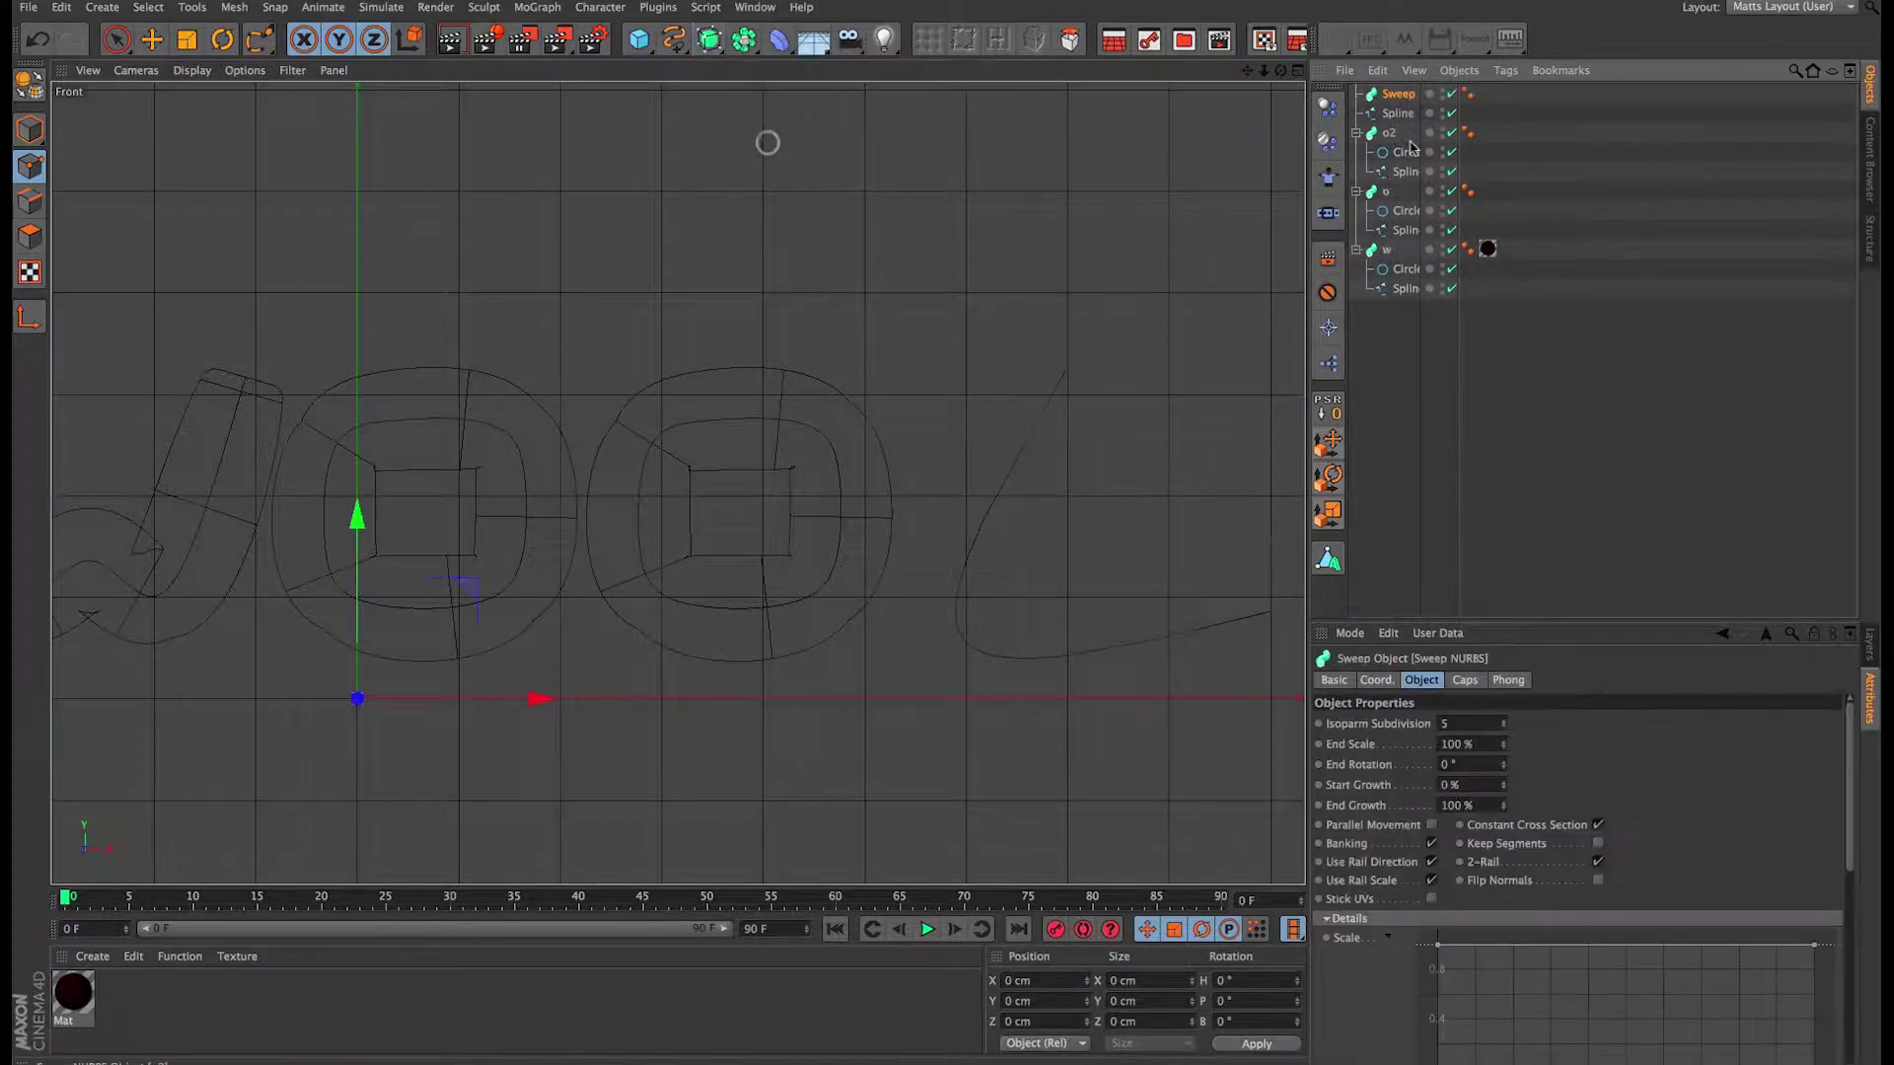
click(1399, 114)
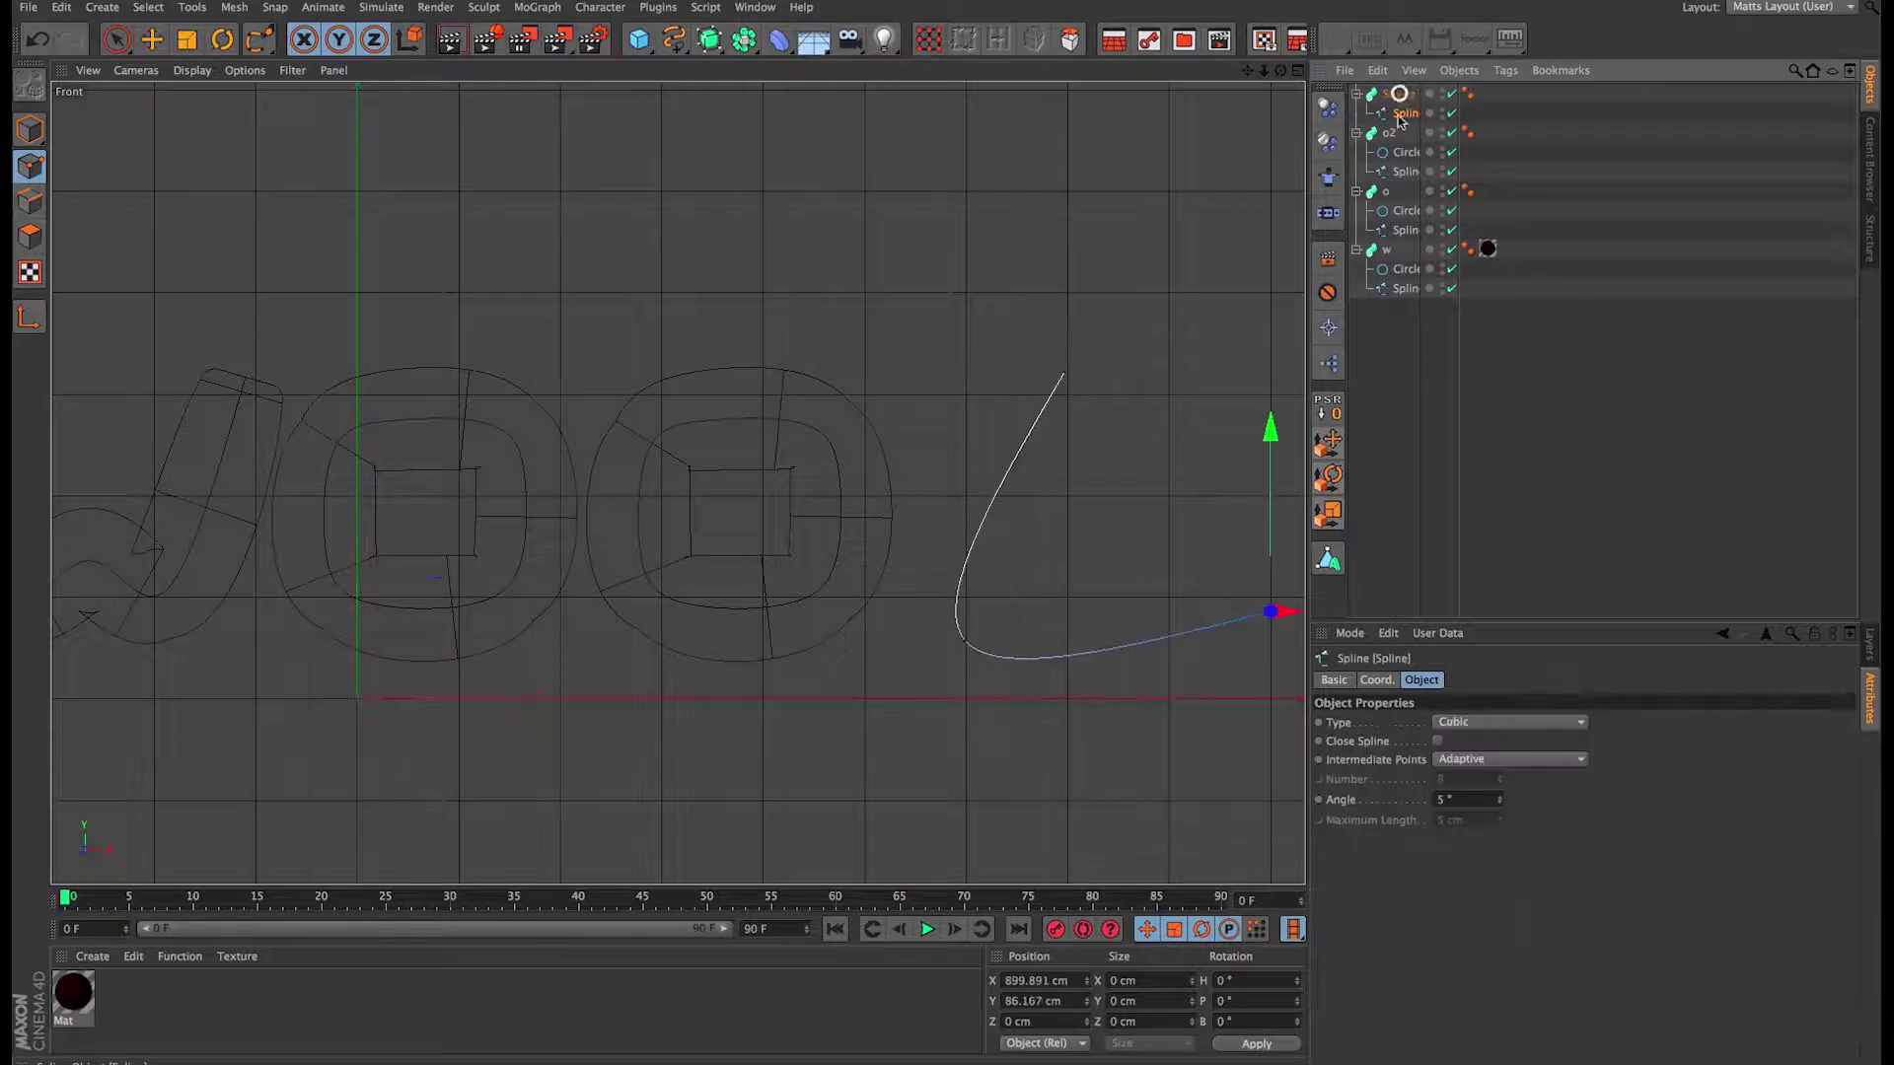
click(1403, 154)
ctrl+drag(1402, 158, 1405, 104)
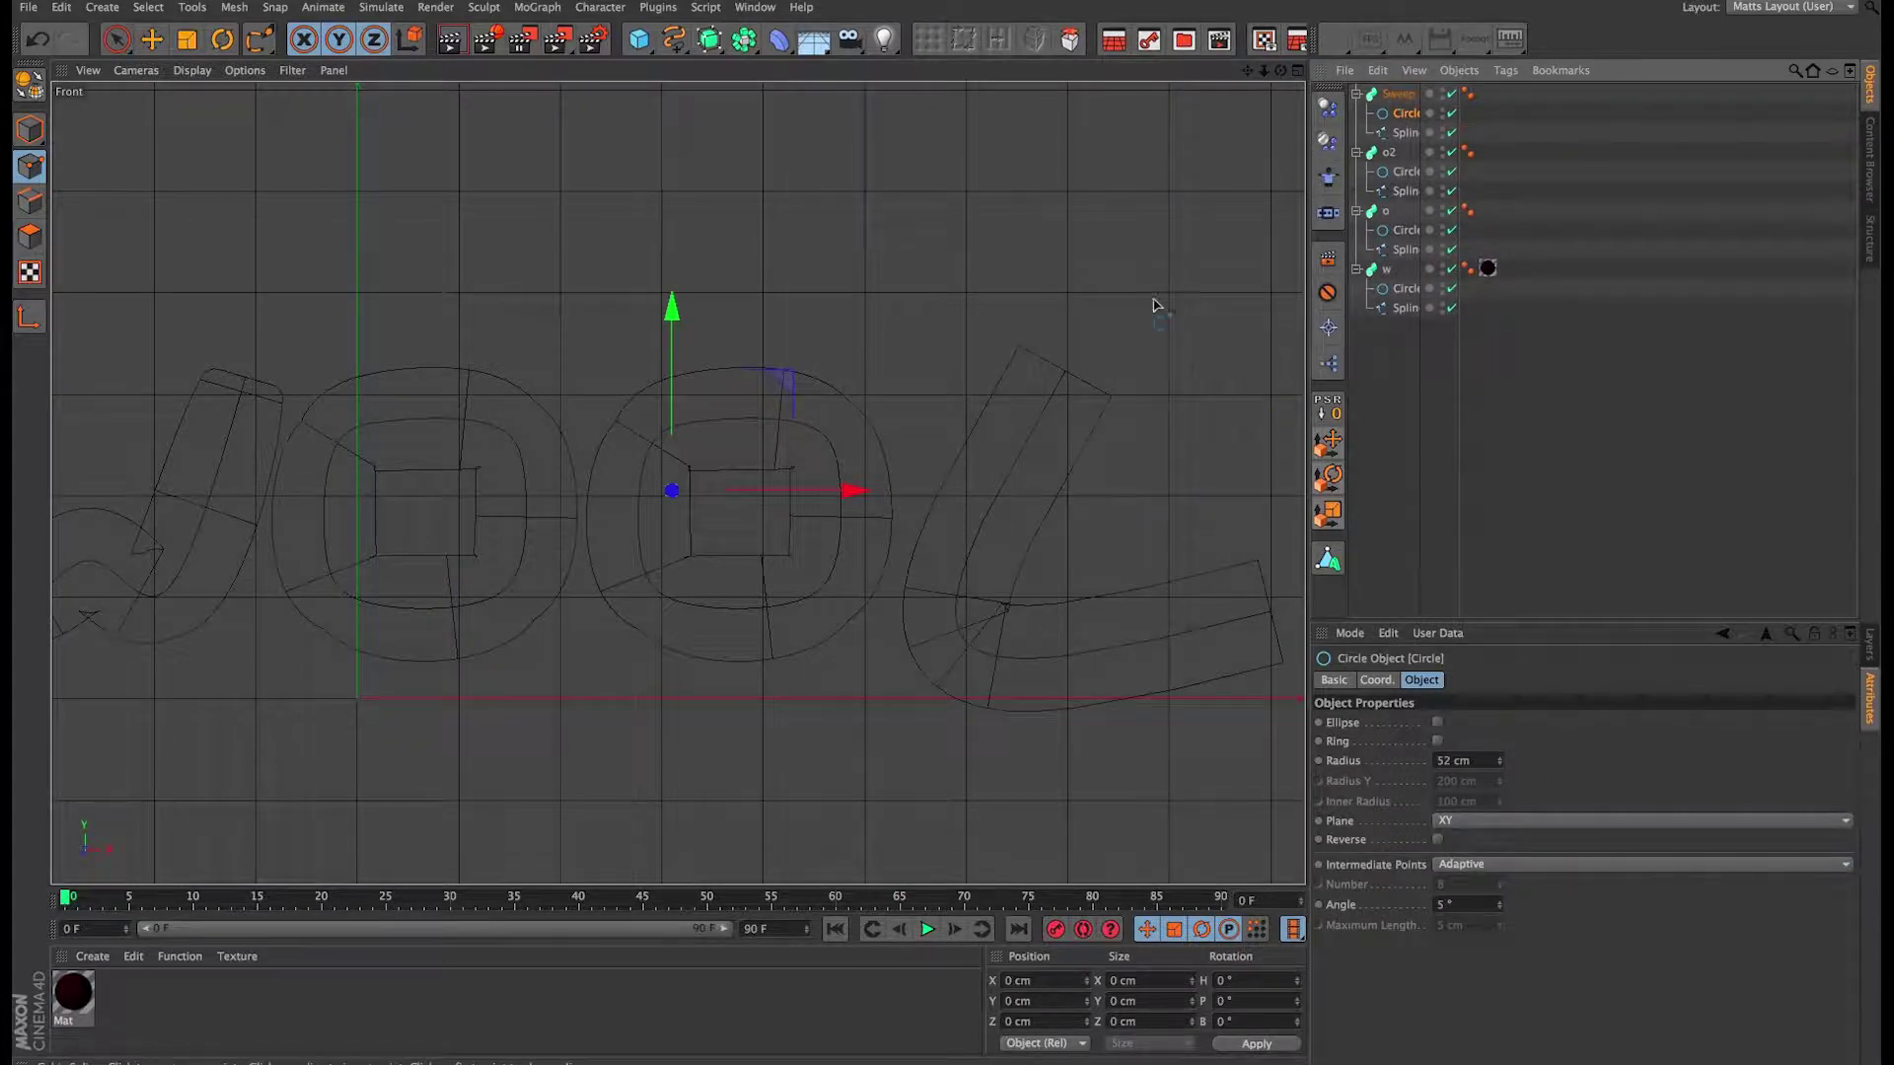
click(1371, 94)
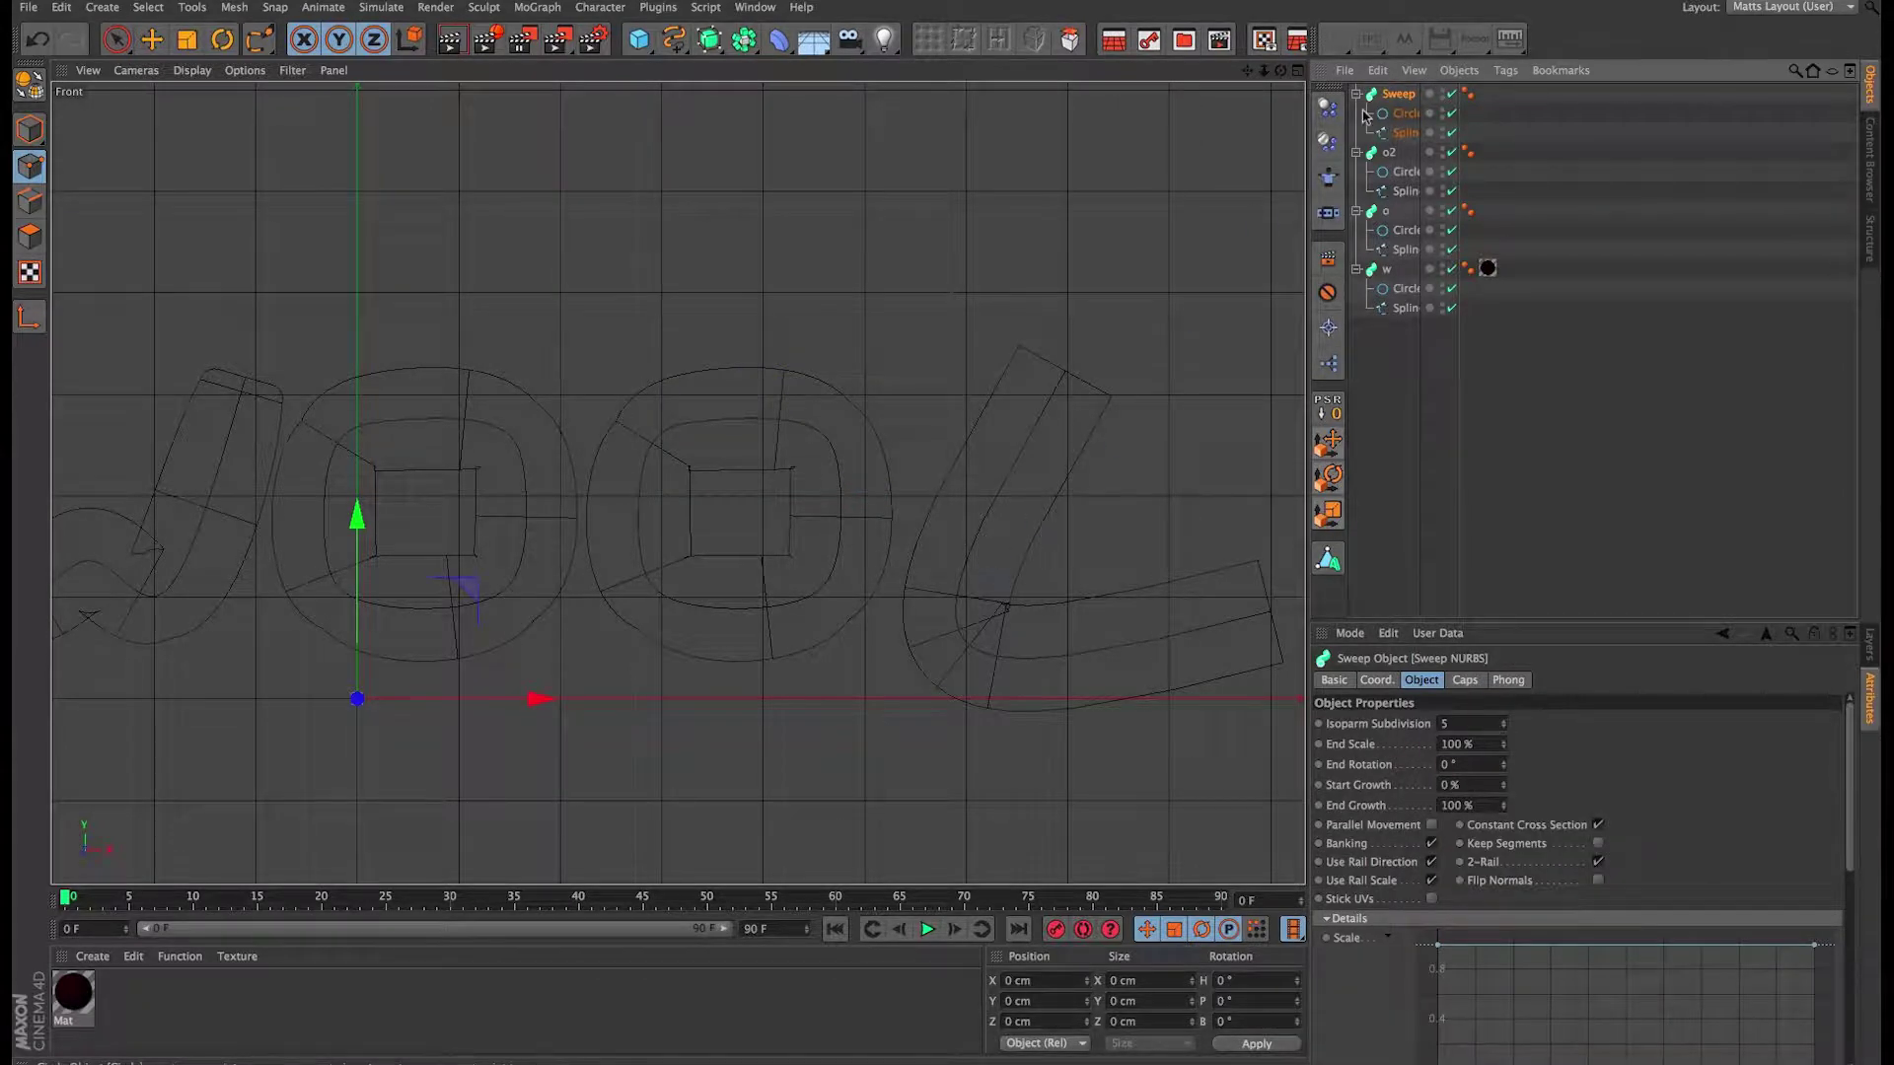
Step: Select the L's spline and move its lower end point inward to about X 863 cm, Y 102 cm, undoing any stray point edit
click(1405, 131)
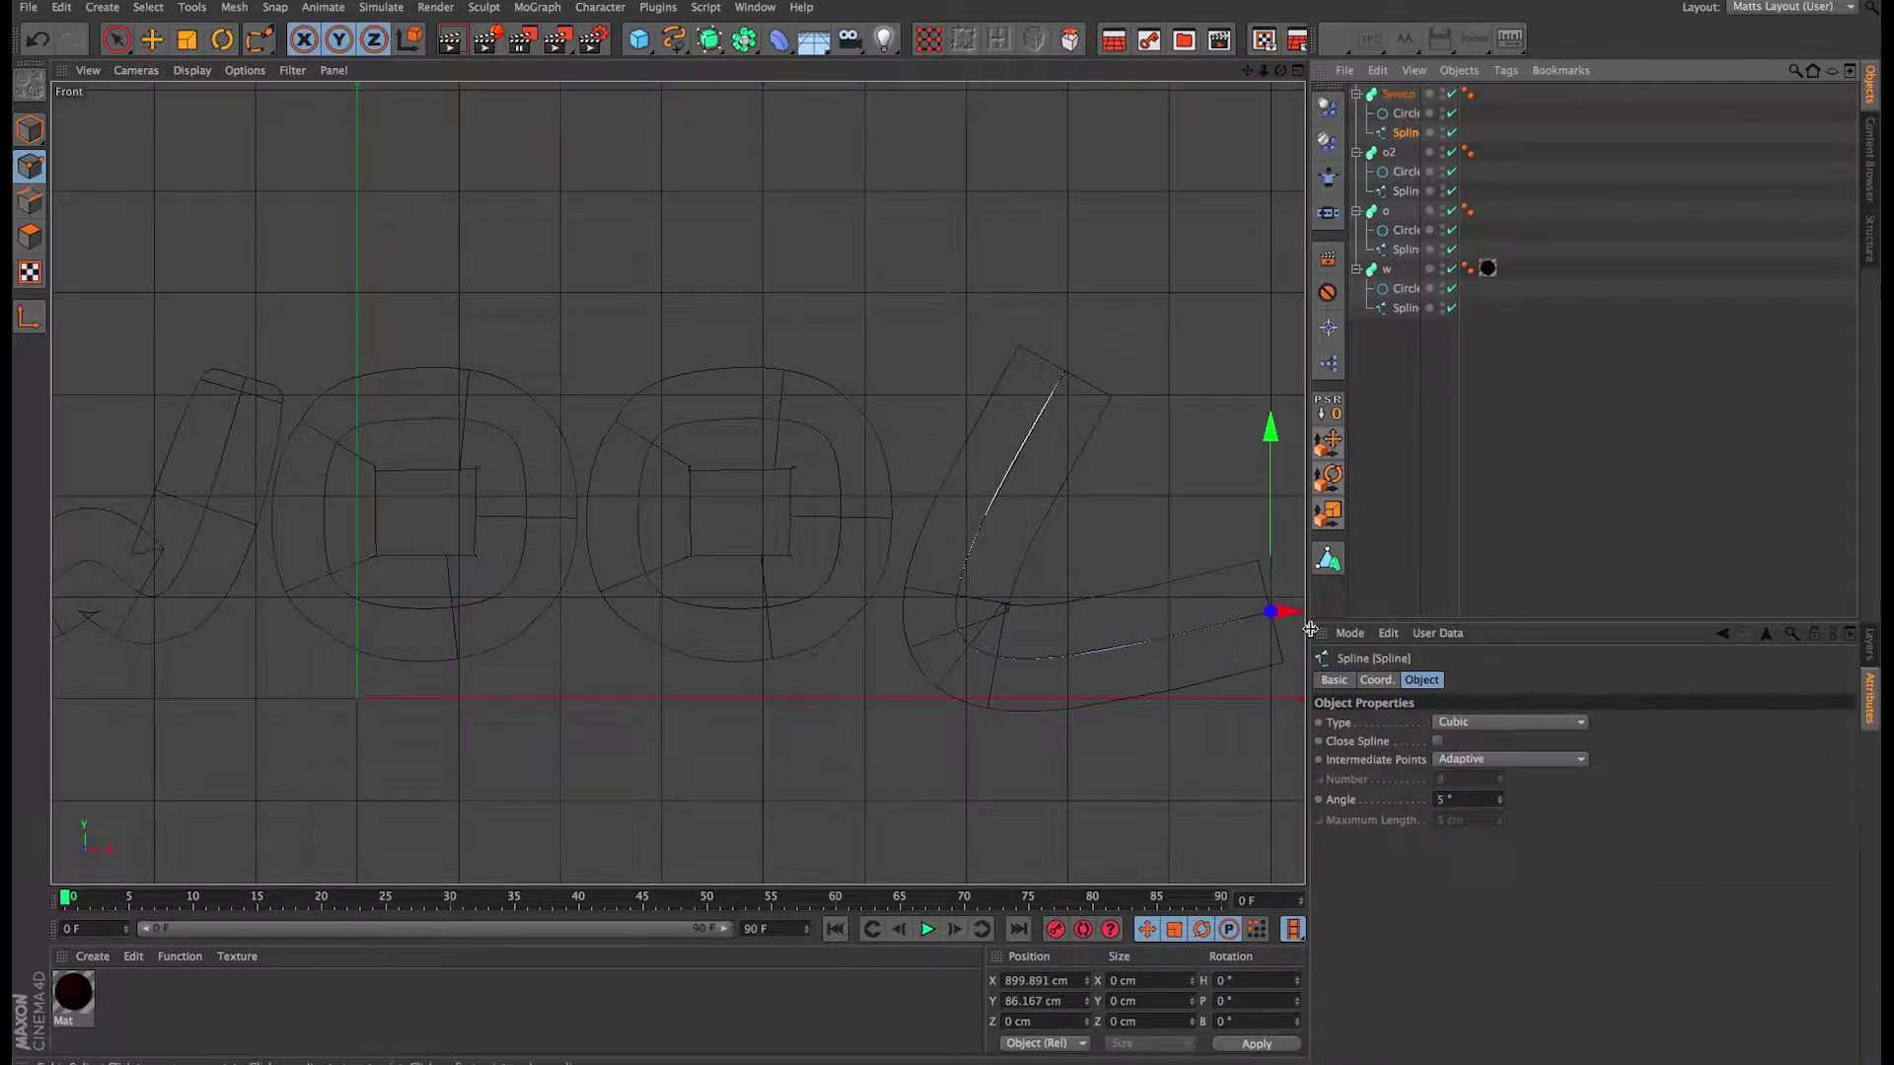
middle_drag(1035, 569, 951, 546)
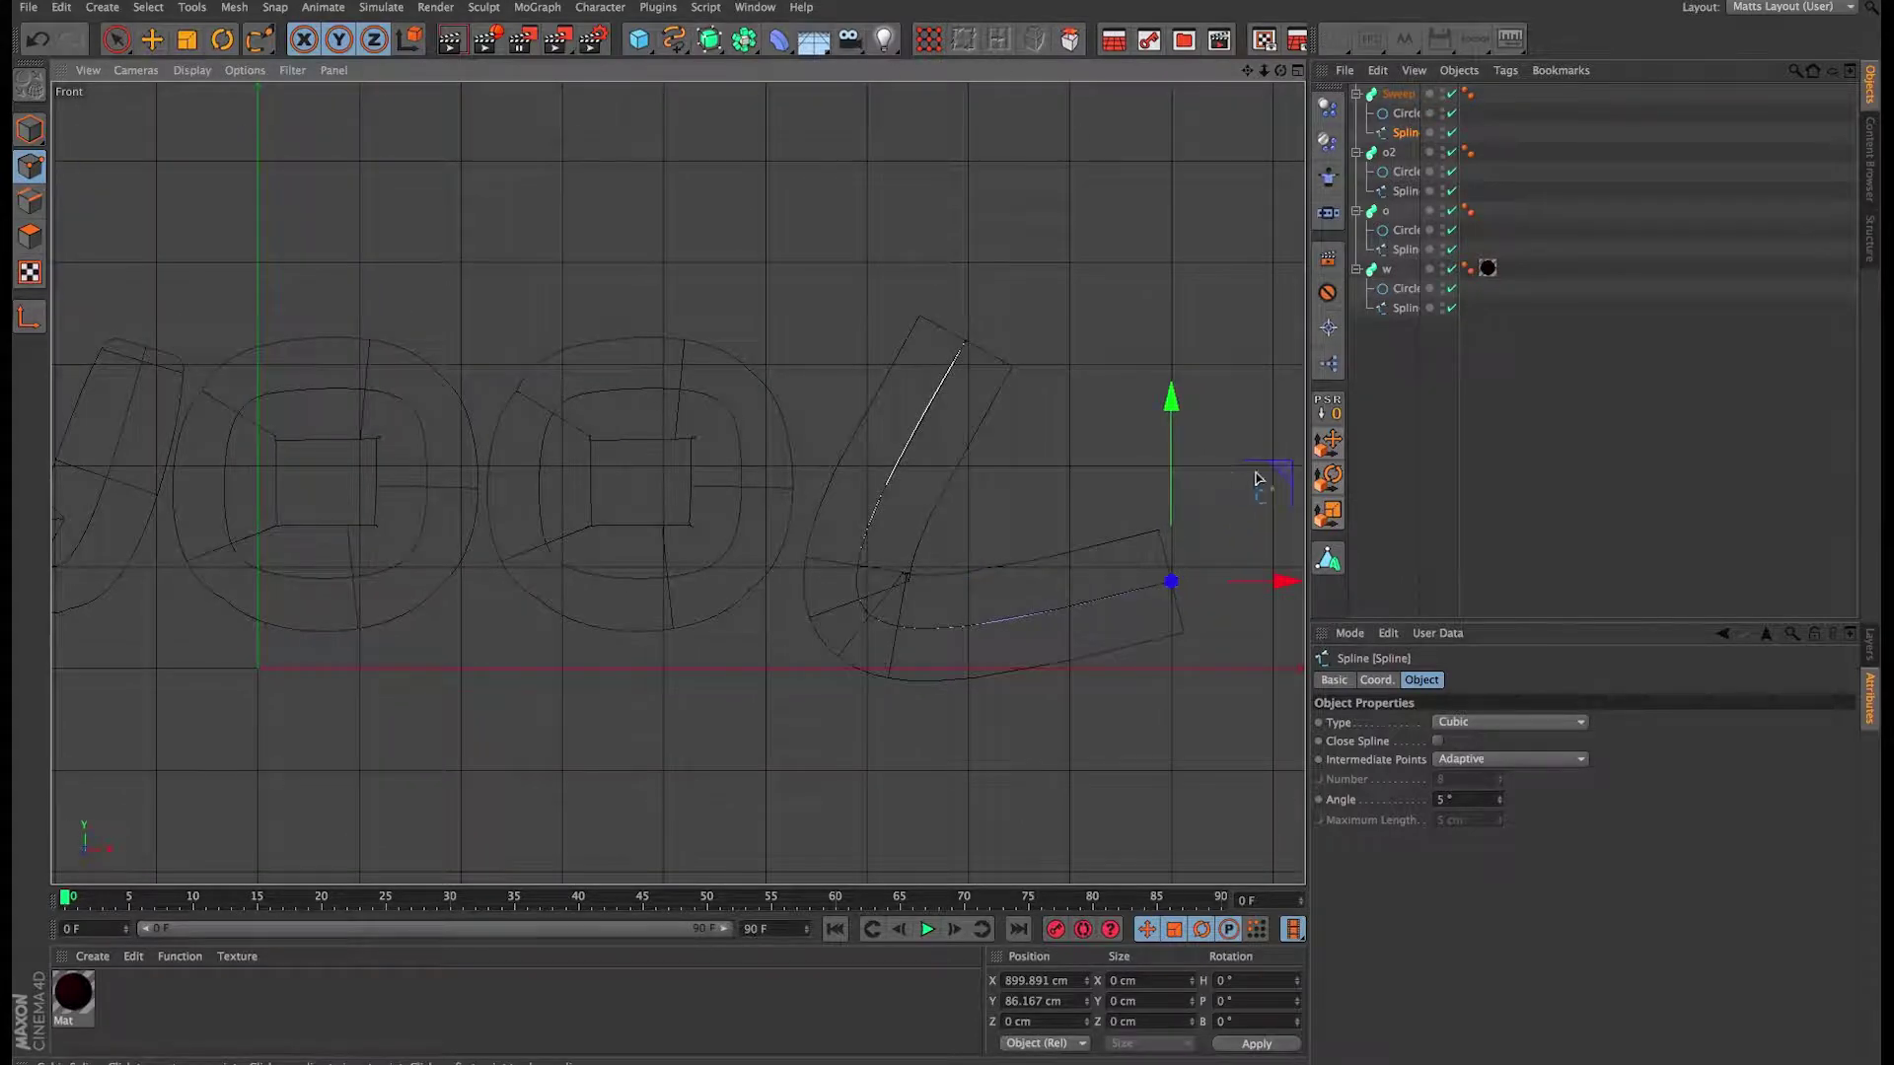
drag(1258, 476, 1234, 452)
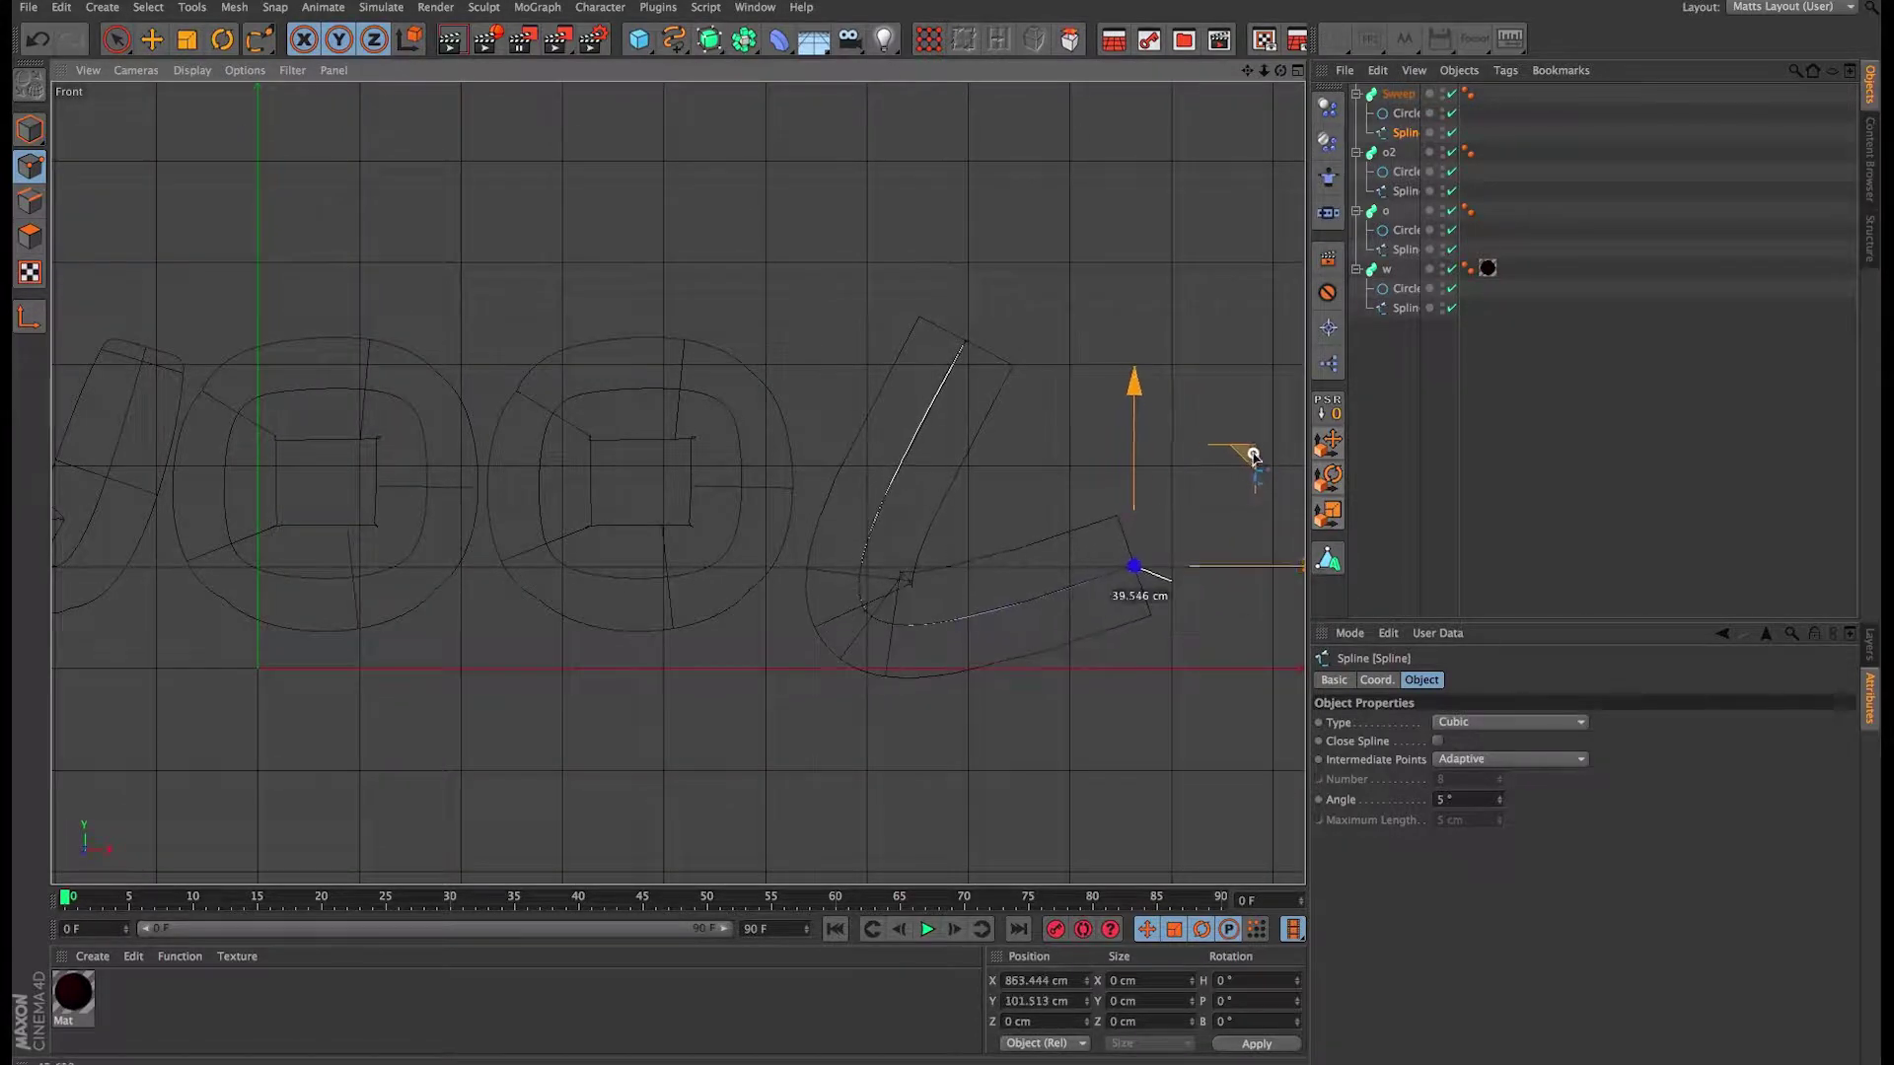
click(864, 613)
key(super+z)
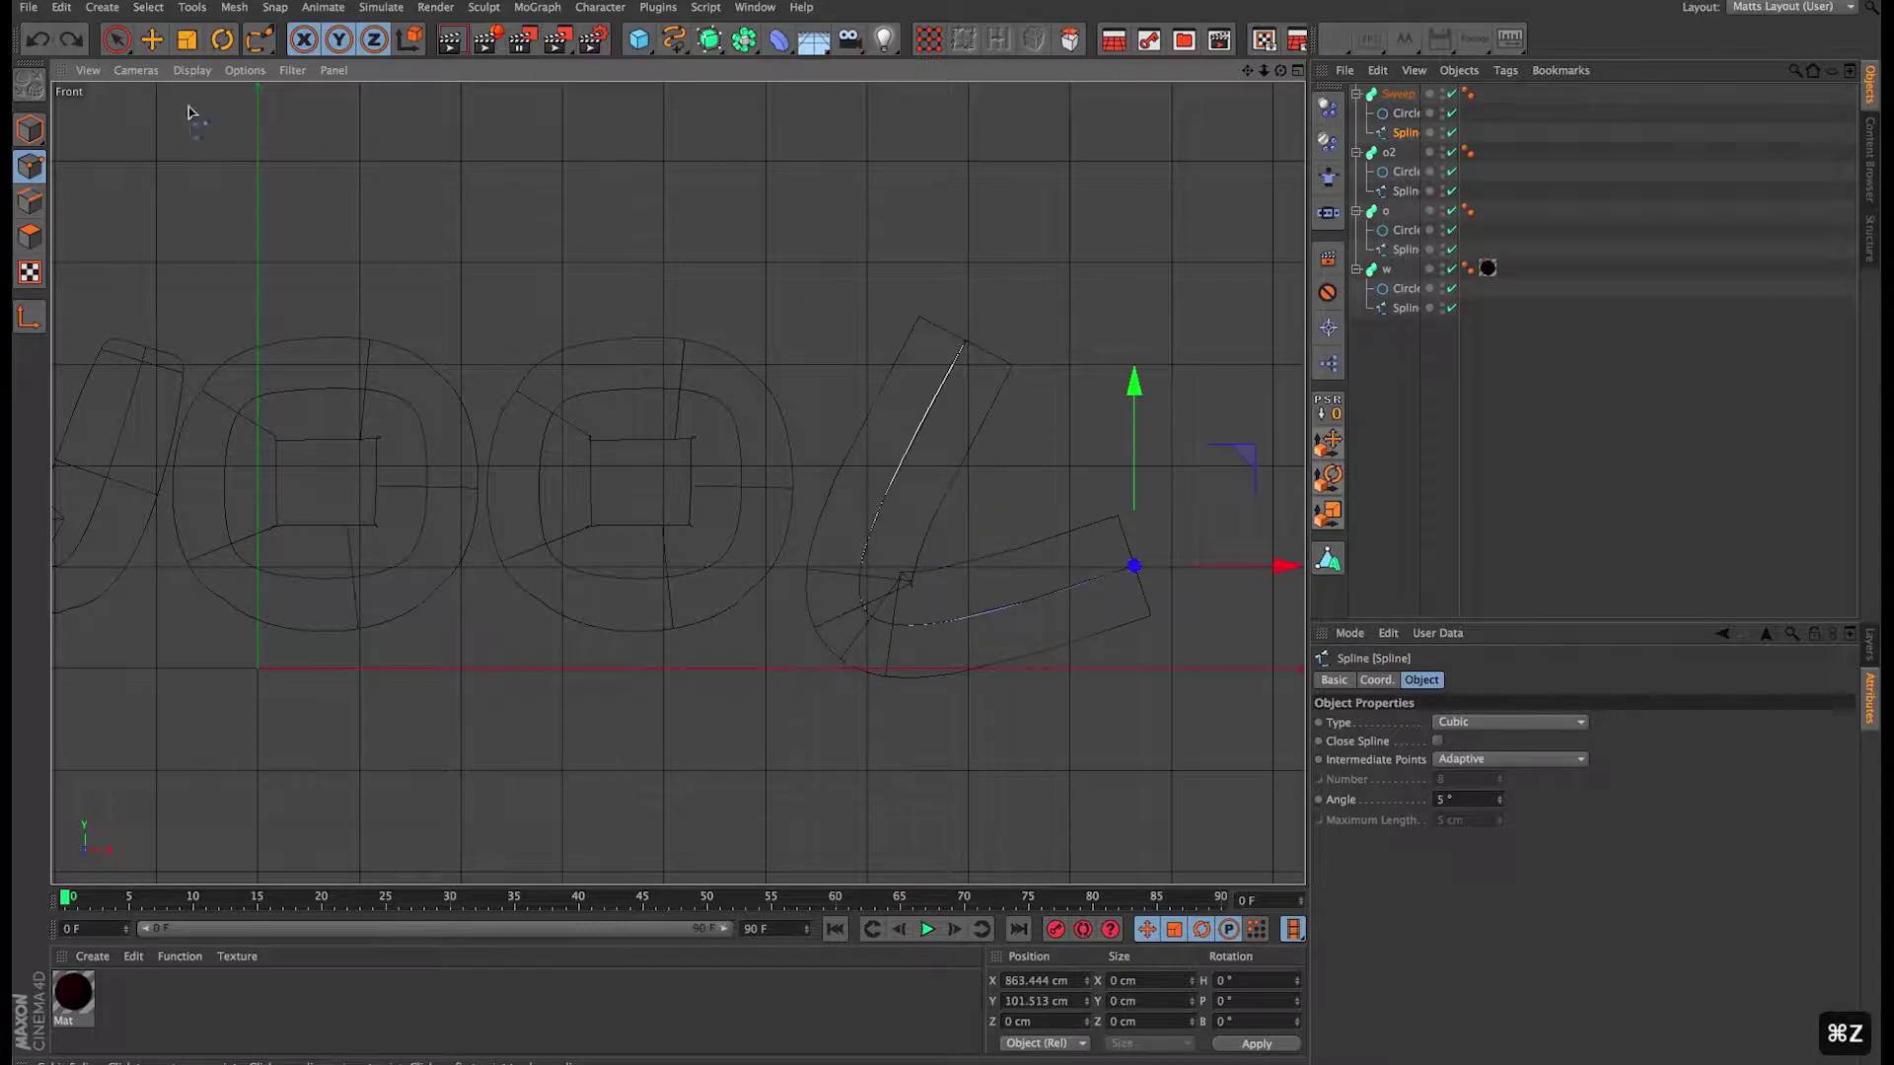
Step: Tighten the L's spline: raise the corner, move the top point to about X 672 cm, Y 312 cm and the lower end to X 820 cm, Y 107 cm
click(152, 40)
click(865, 611)
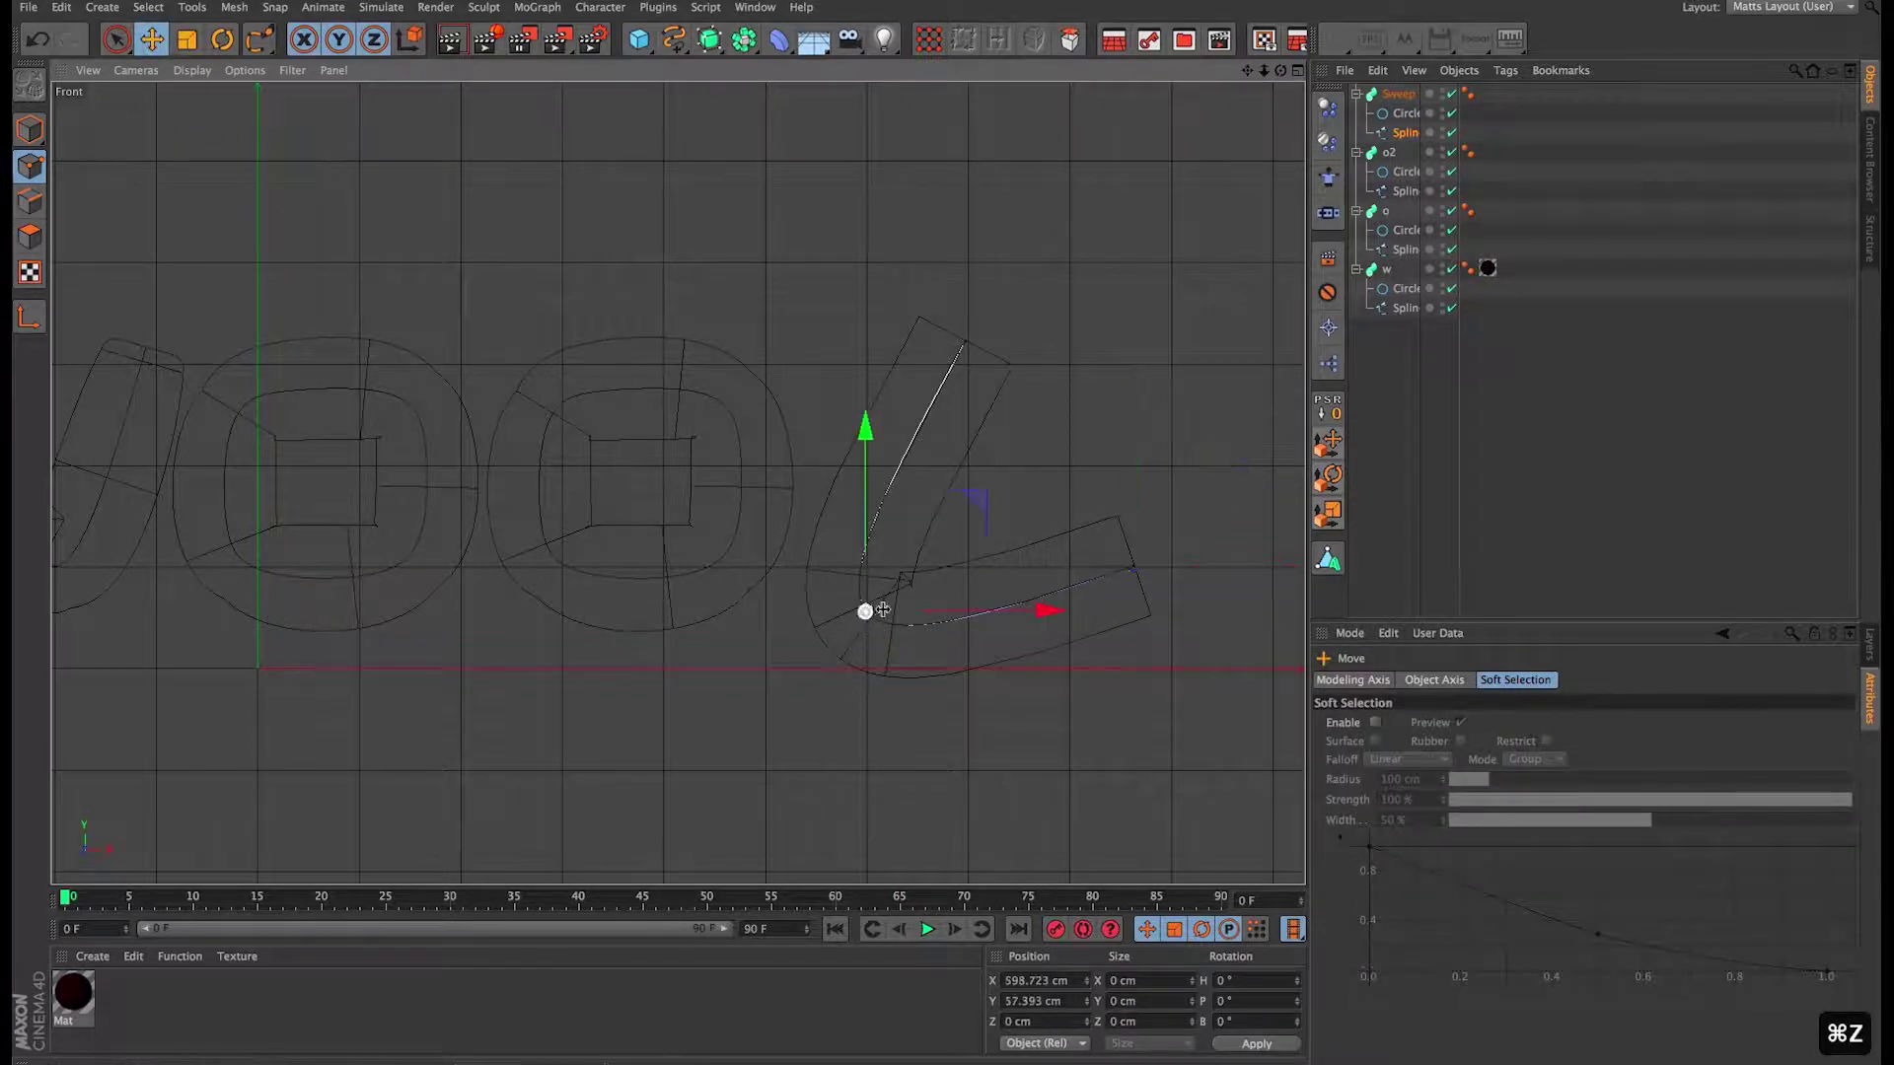
drag(972, 505, 982, 463)
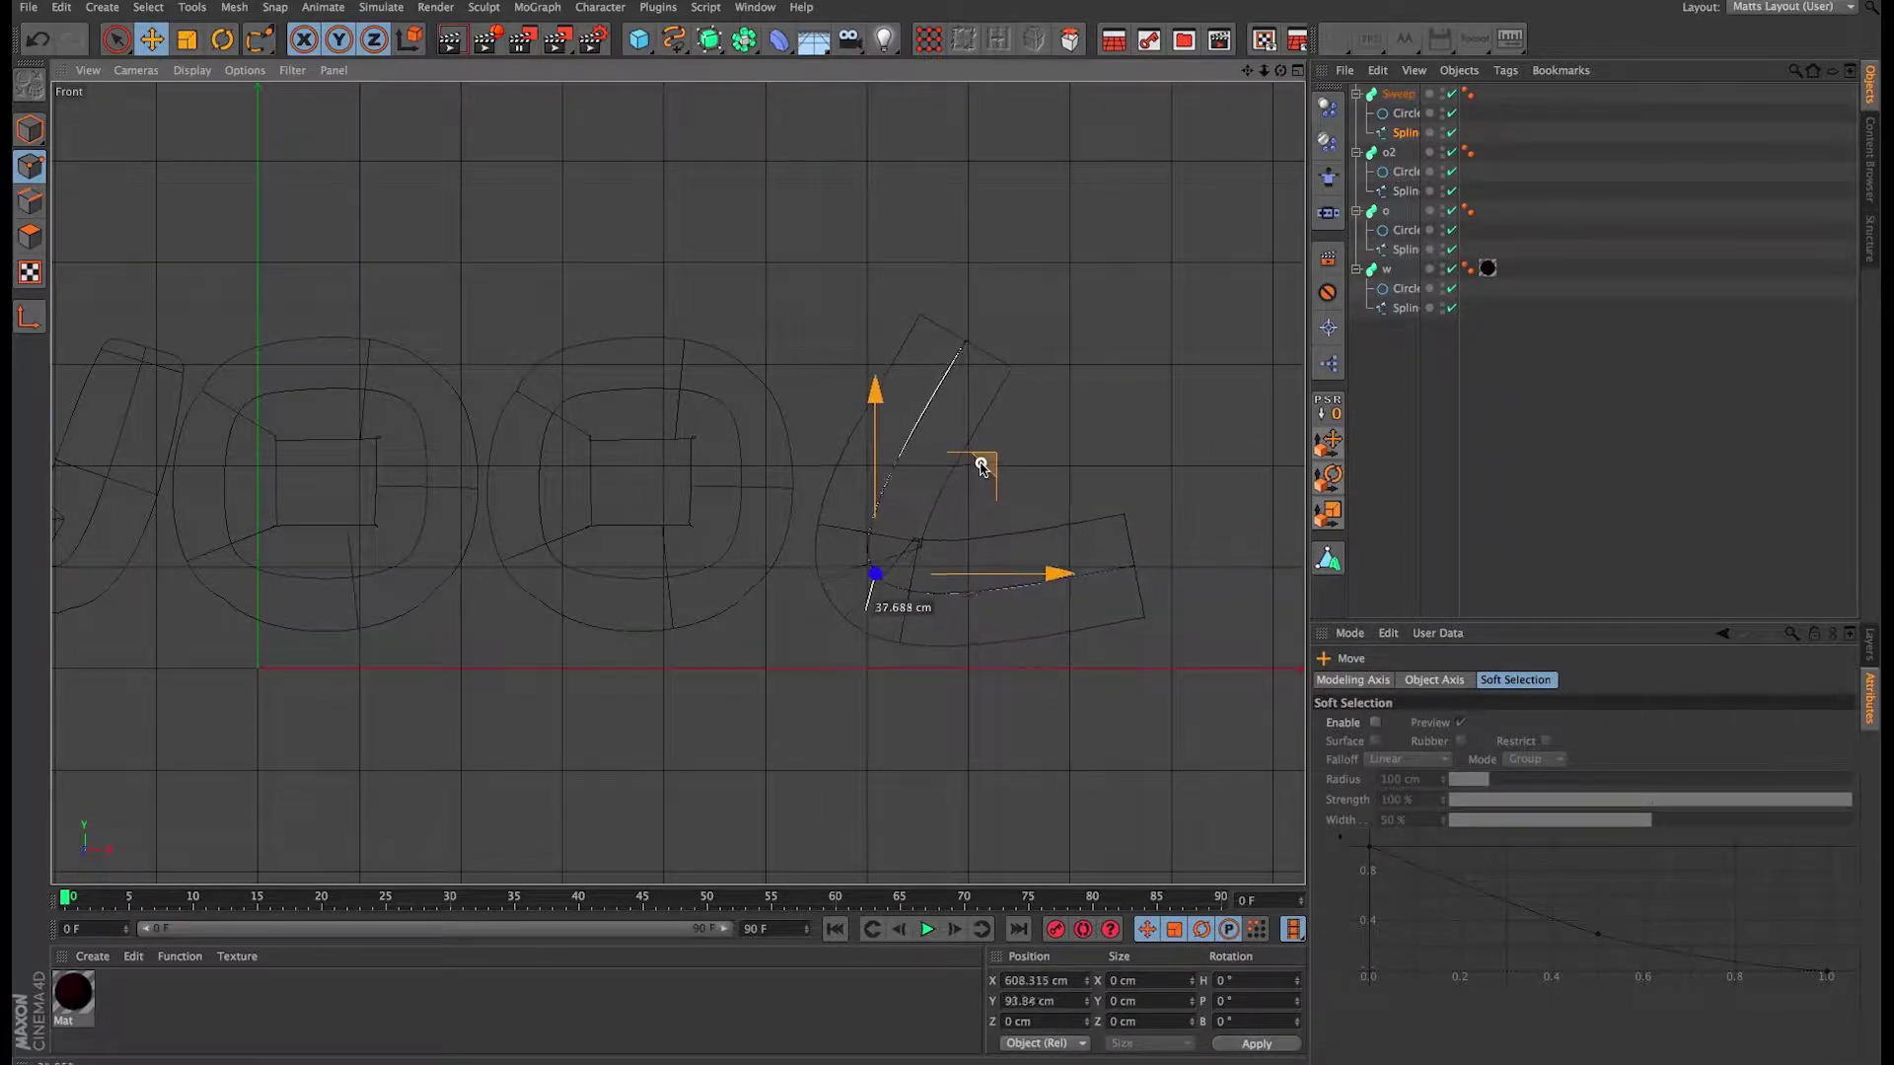
click(964, 342)
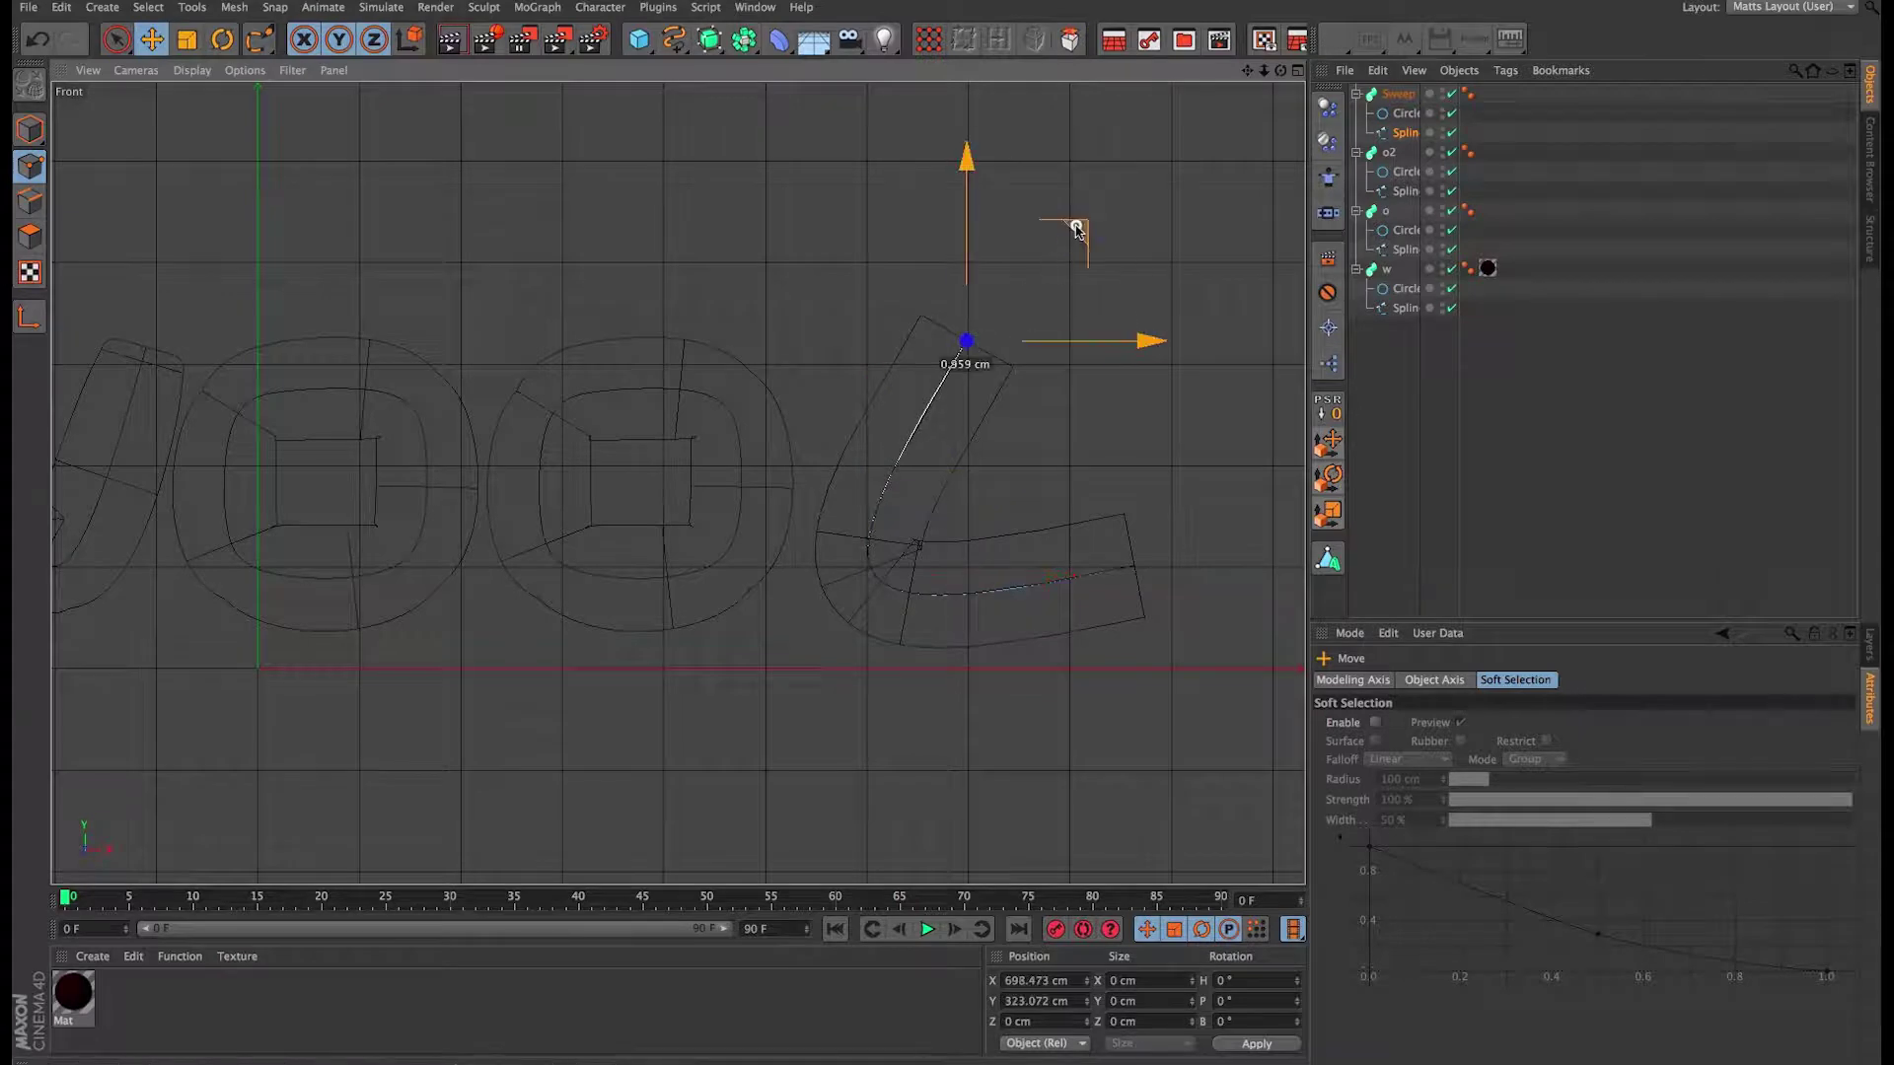
drag(1069, 227, 1050, 242)
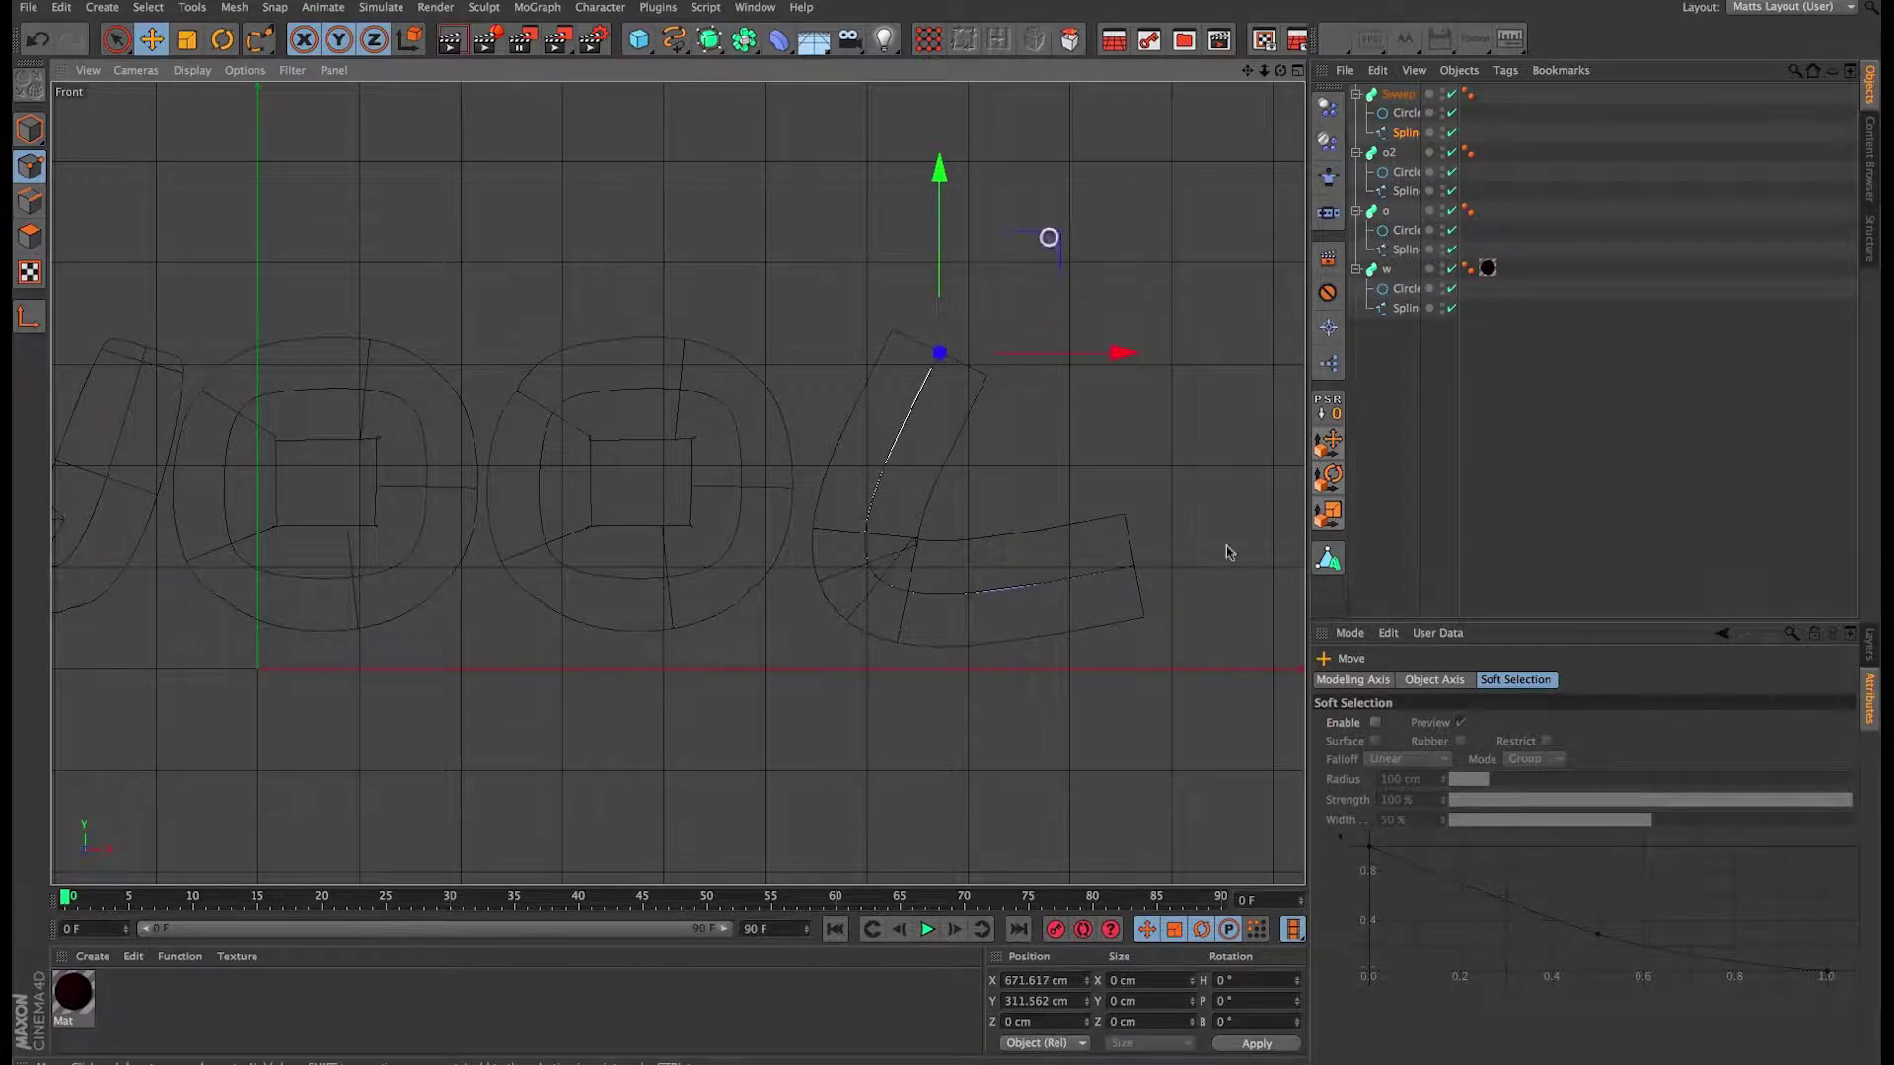
click(1134, 565)
mouse_move(1230, 479)
mouse_down()
mouse_move(1226, 449)
mouse_move(1205, 452)
mouse_up()
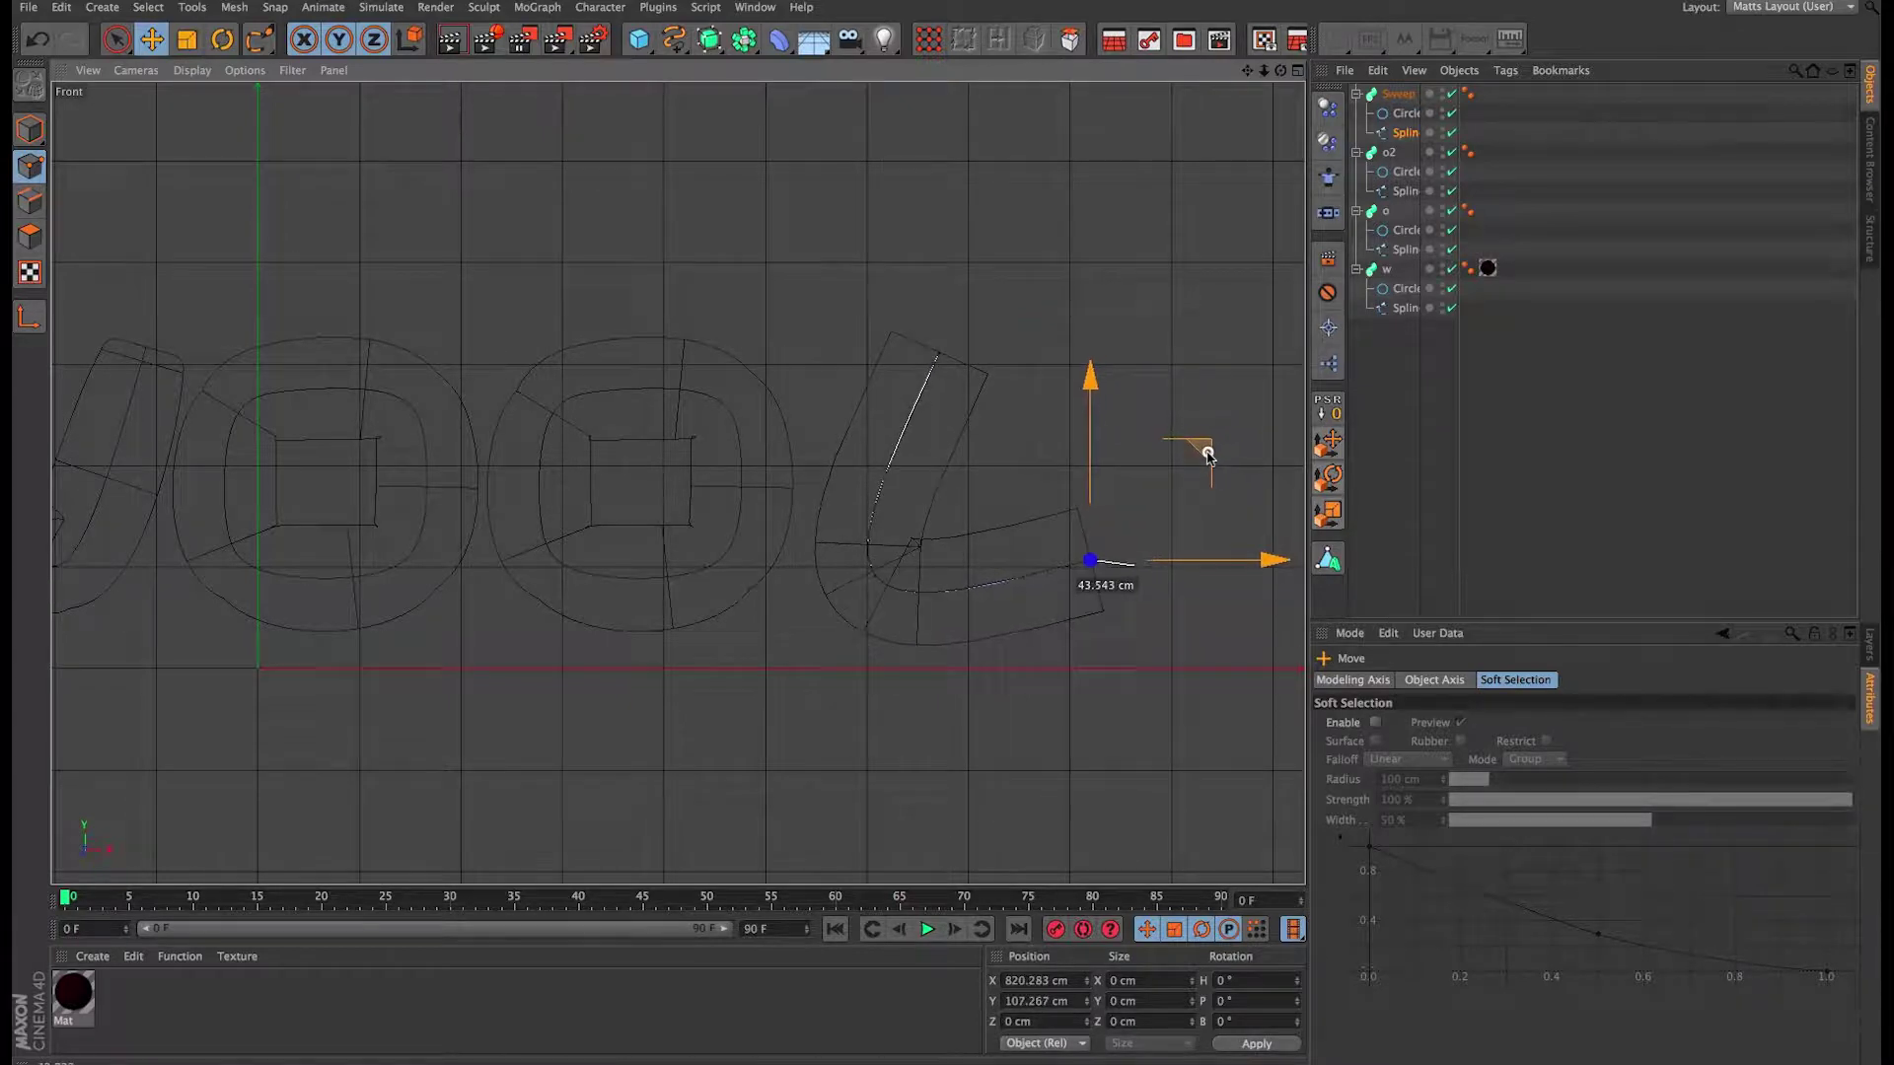
Step: Check all the letters in the maximized Perspective view and undo the accidental move of the L's end point
click(1298, 71)
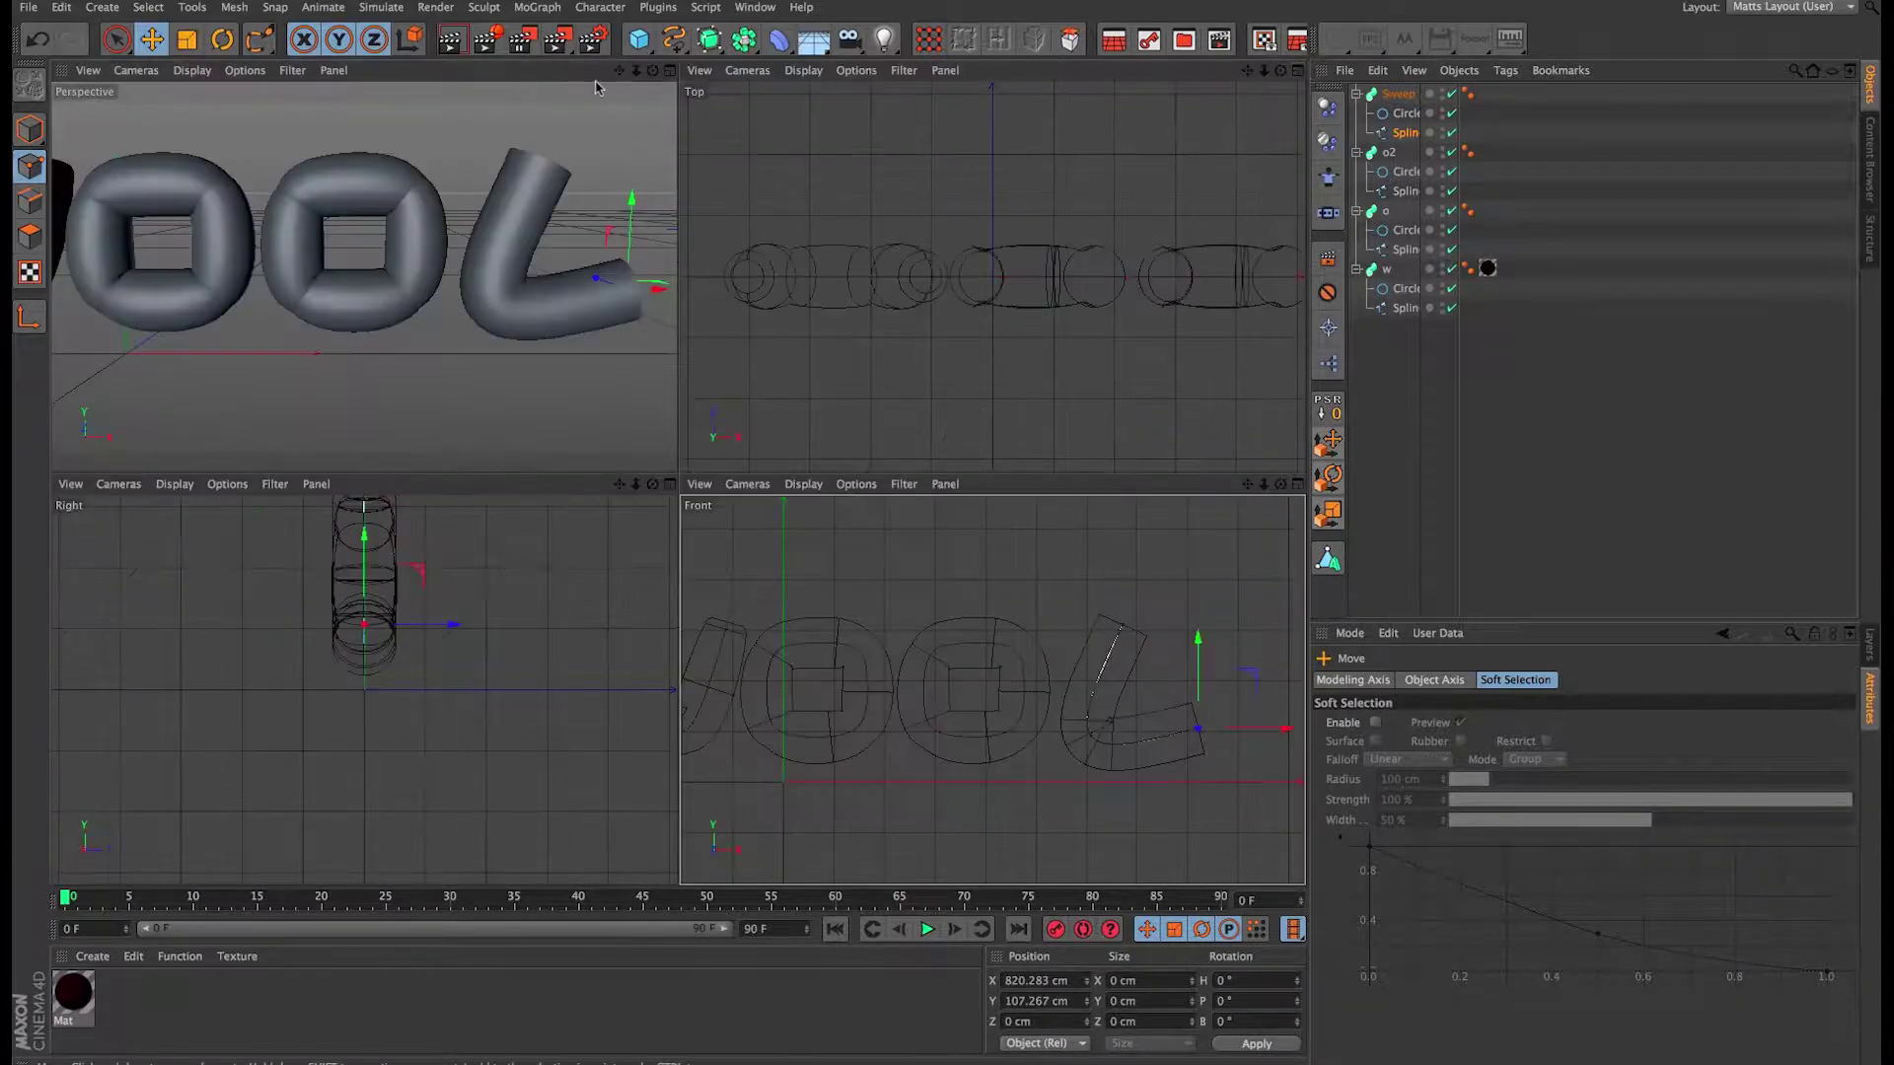
click(657, 71)
scroll(621, 414, down, 3)
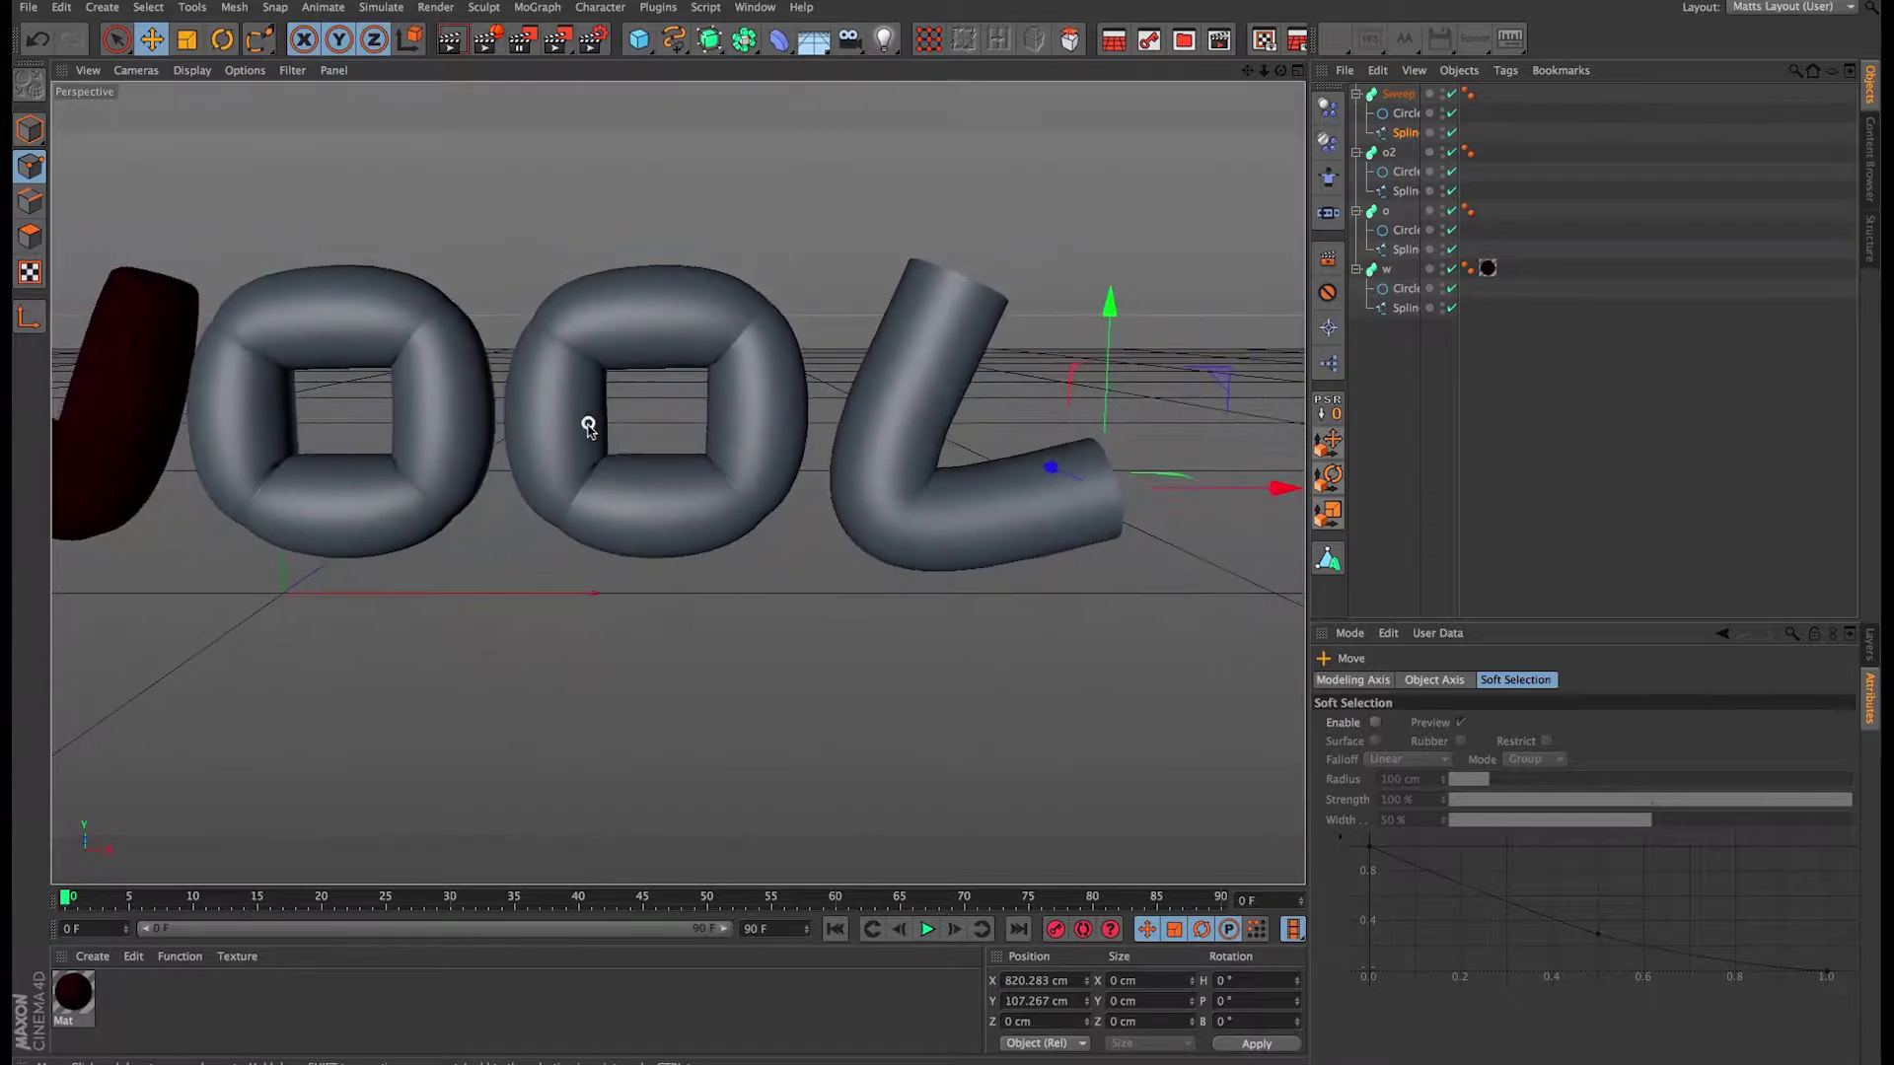
alt+middle_drag(591, 422, 740, 516)
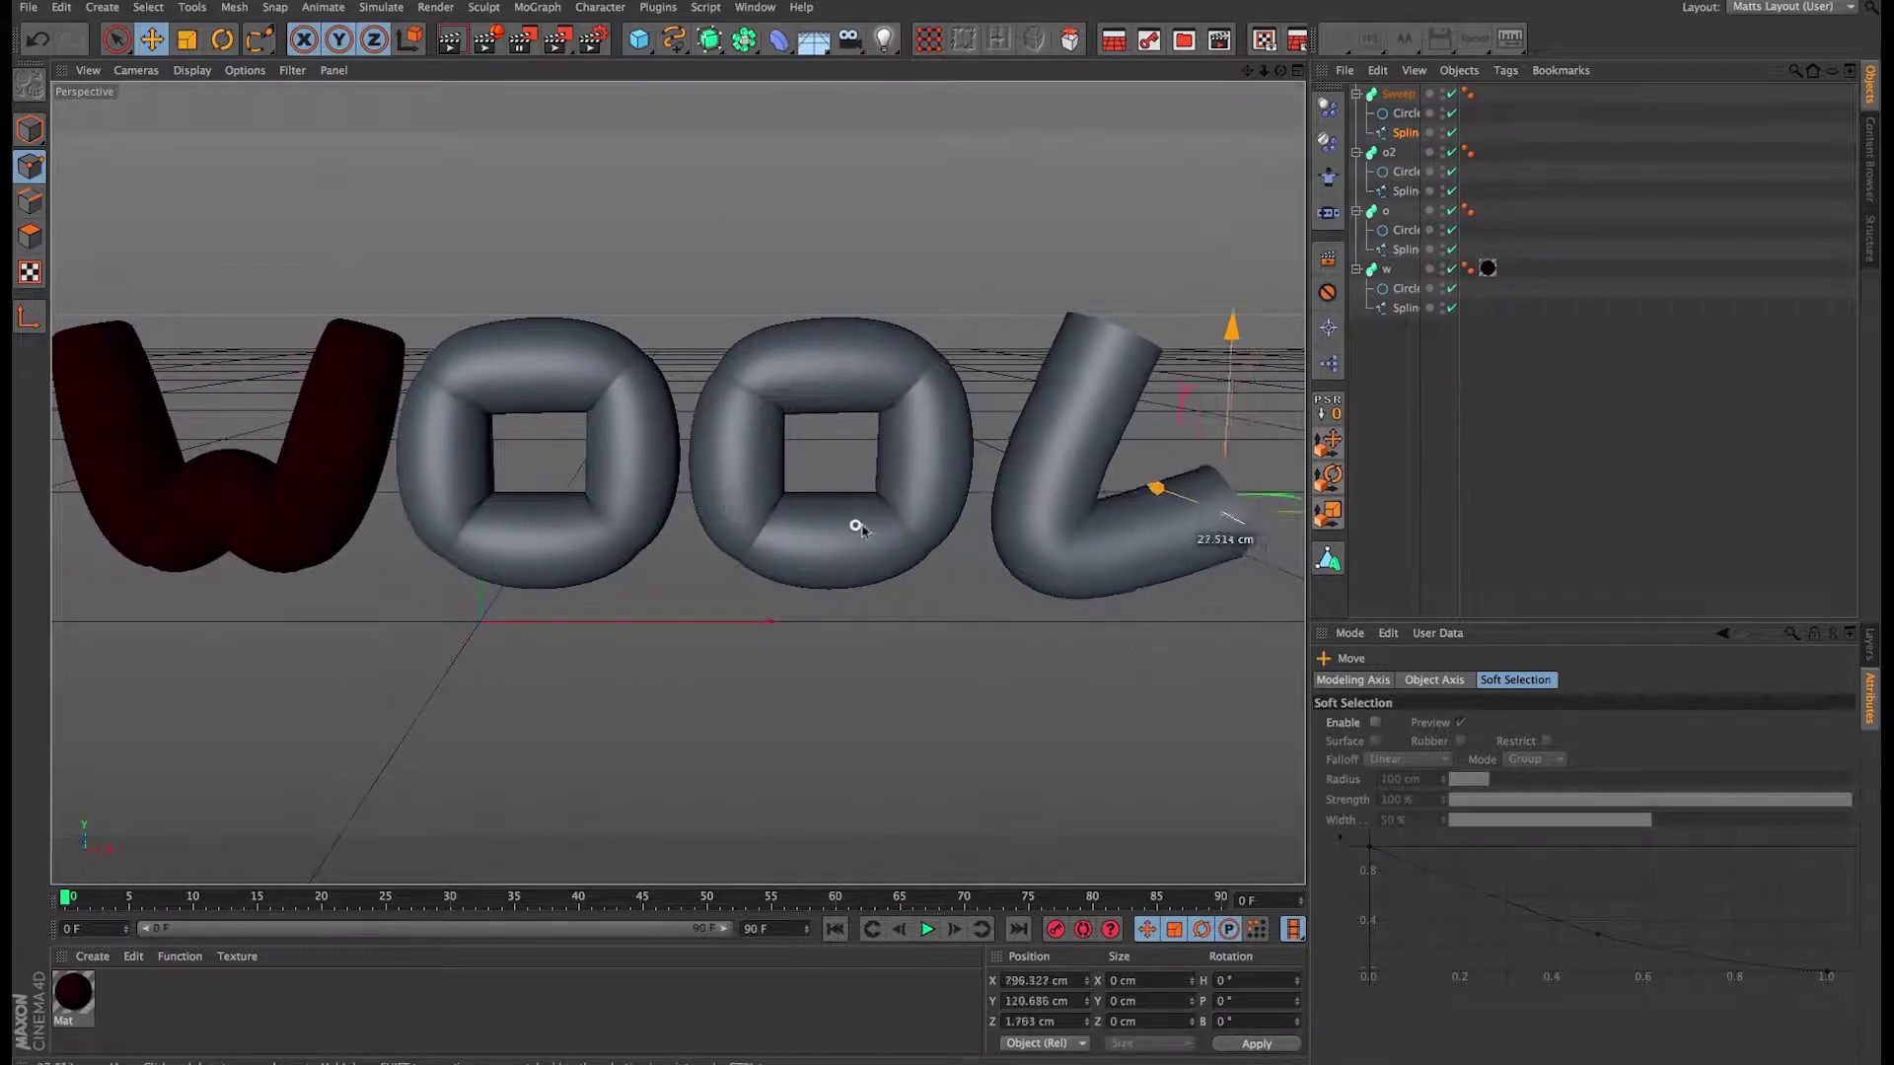
drag(856, 526, 893, 538)
key(super+z)
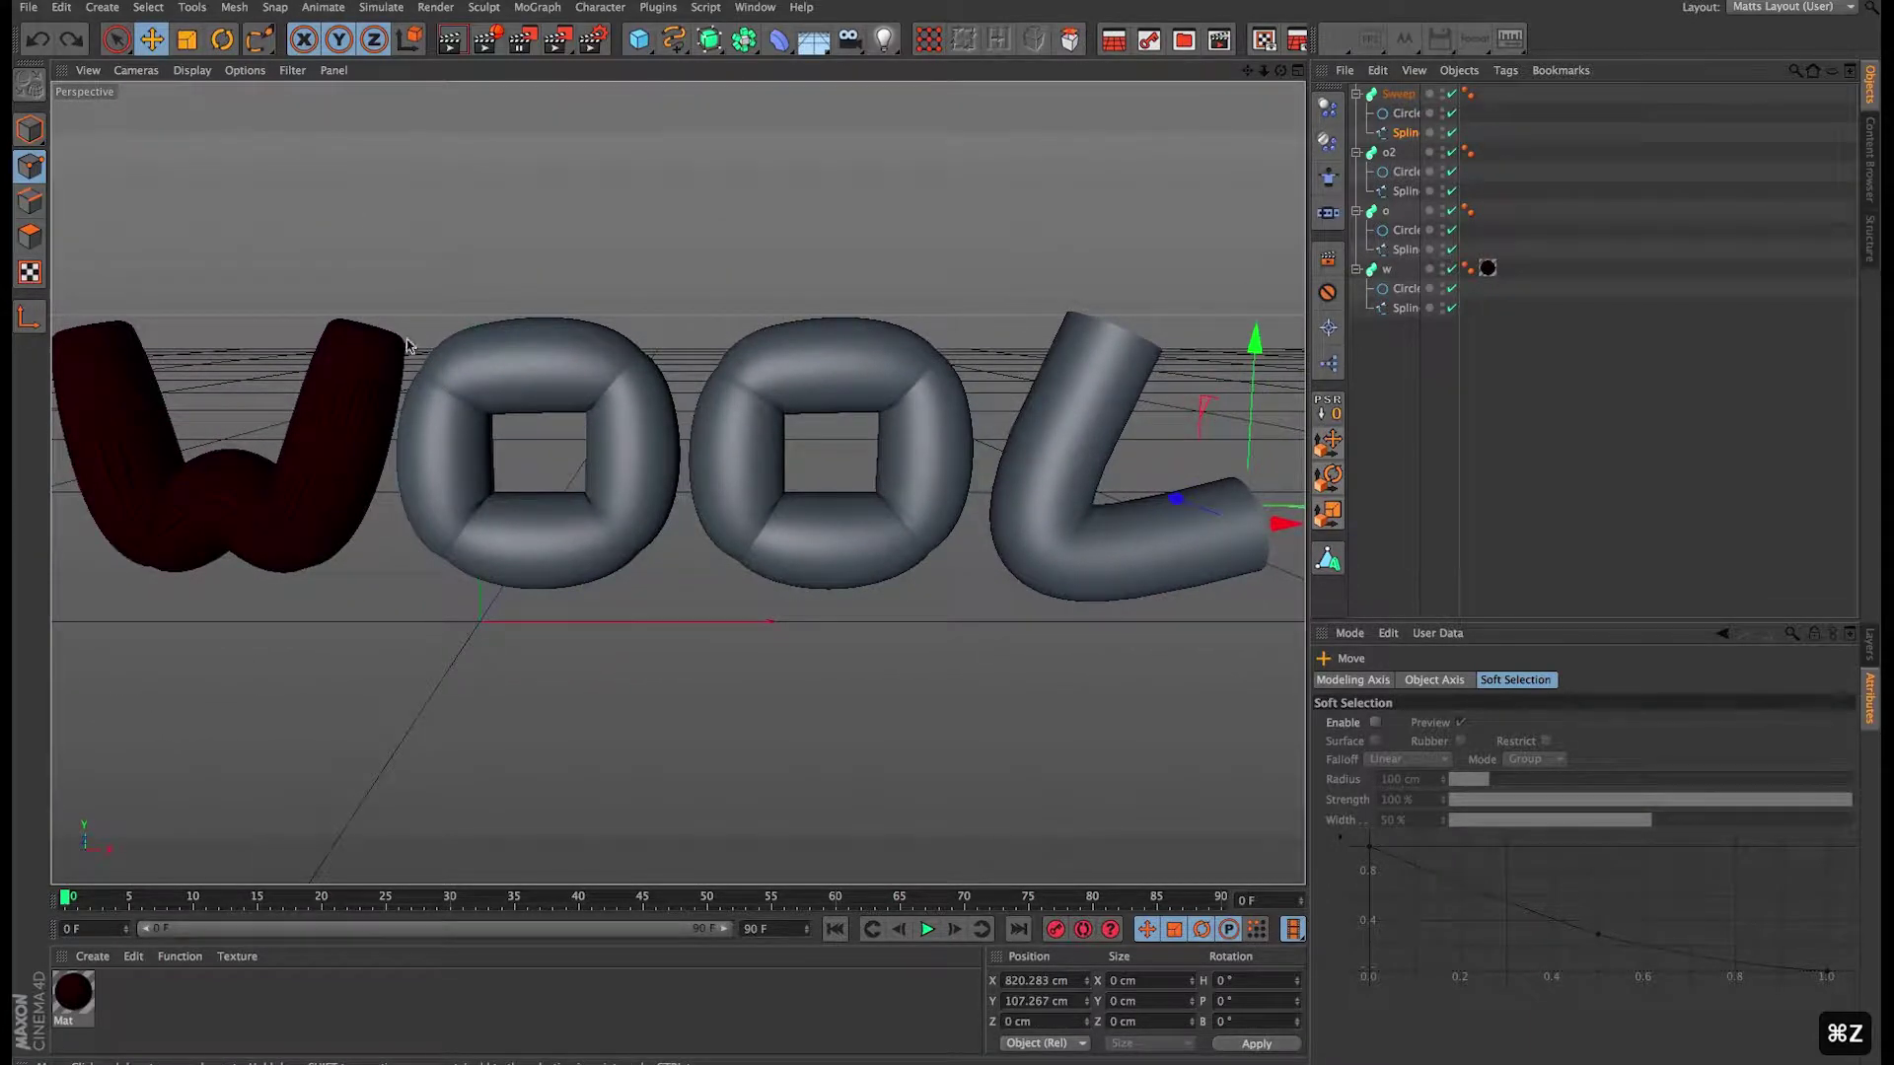
Step: Set both the Start and End caps of the L's Sweep to Fillet Cap
click(1397, 94)
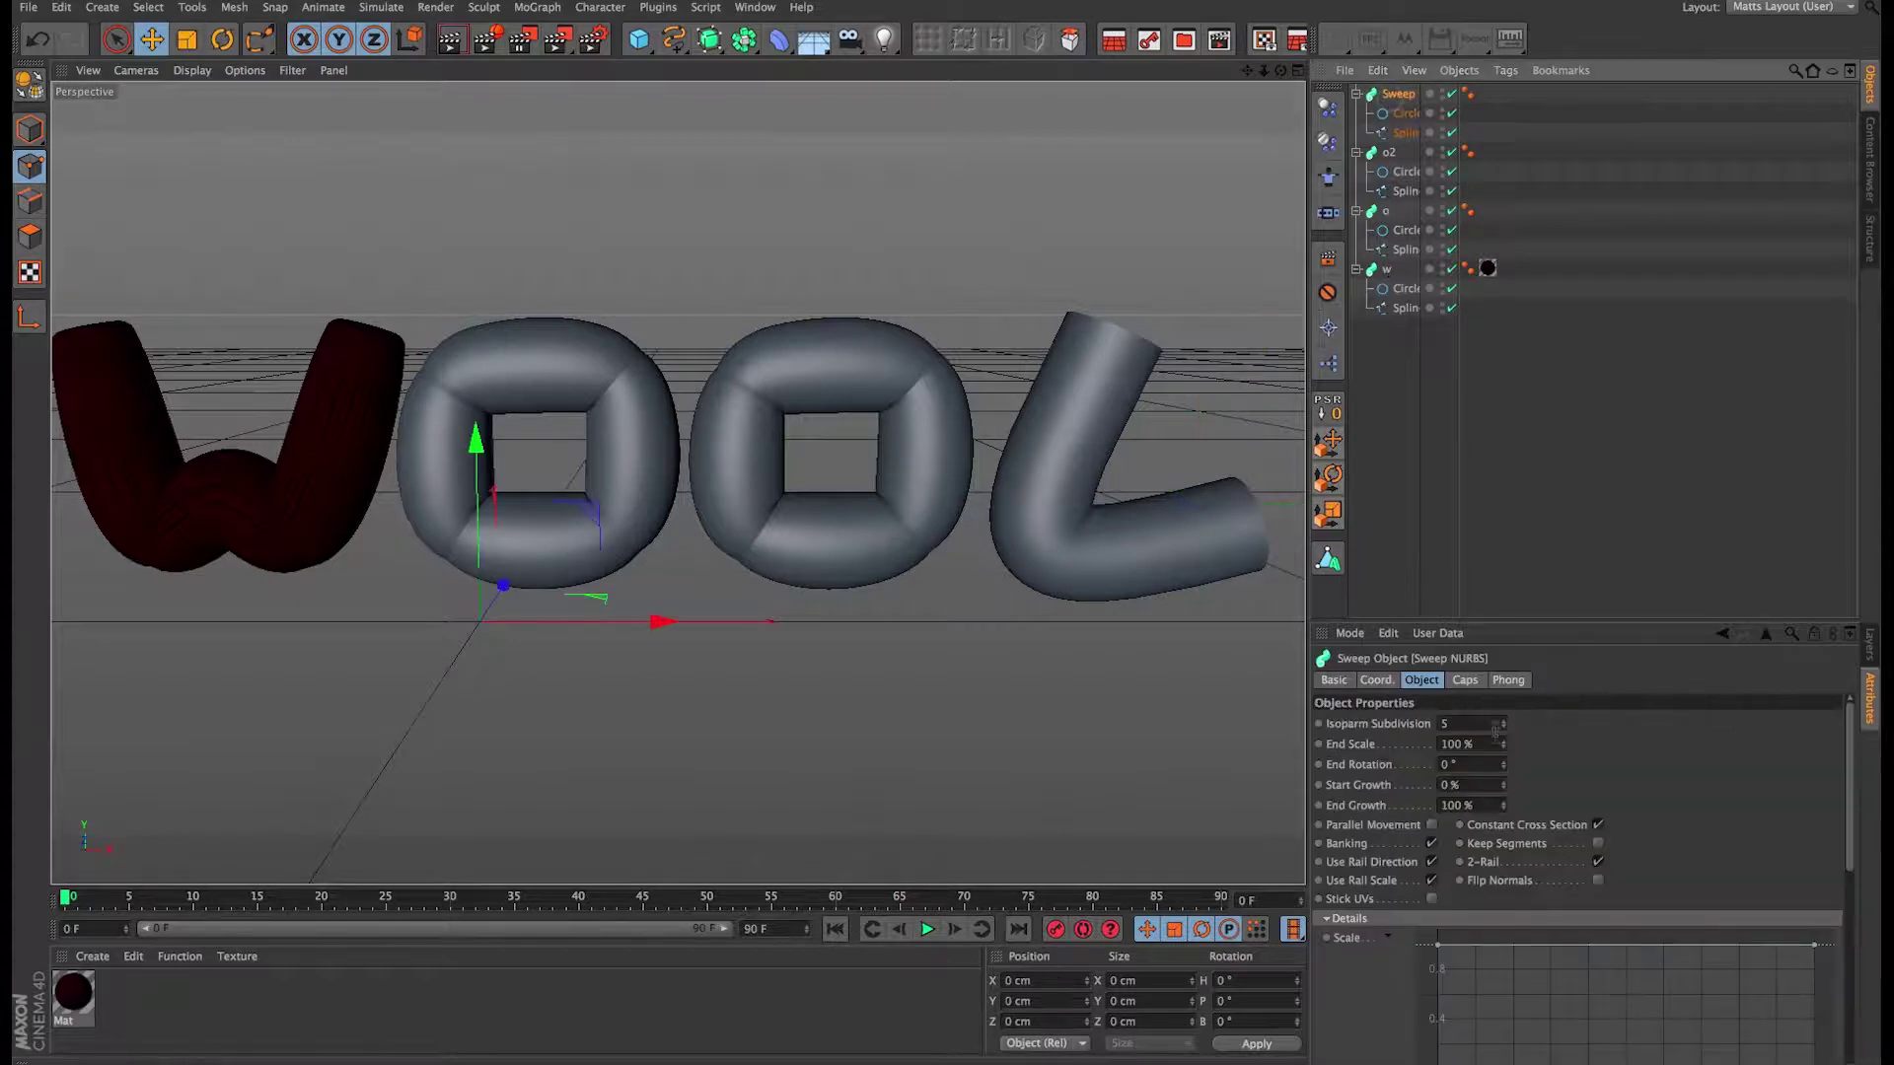
click(1465, 679)
click(1473, 723)
click(1476, 801)
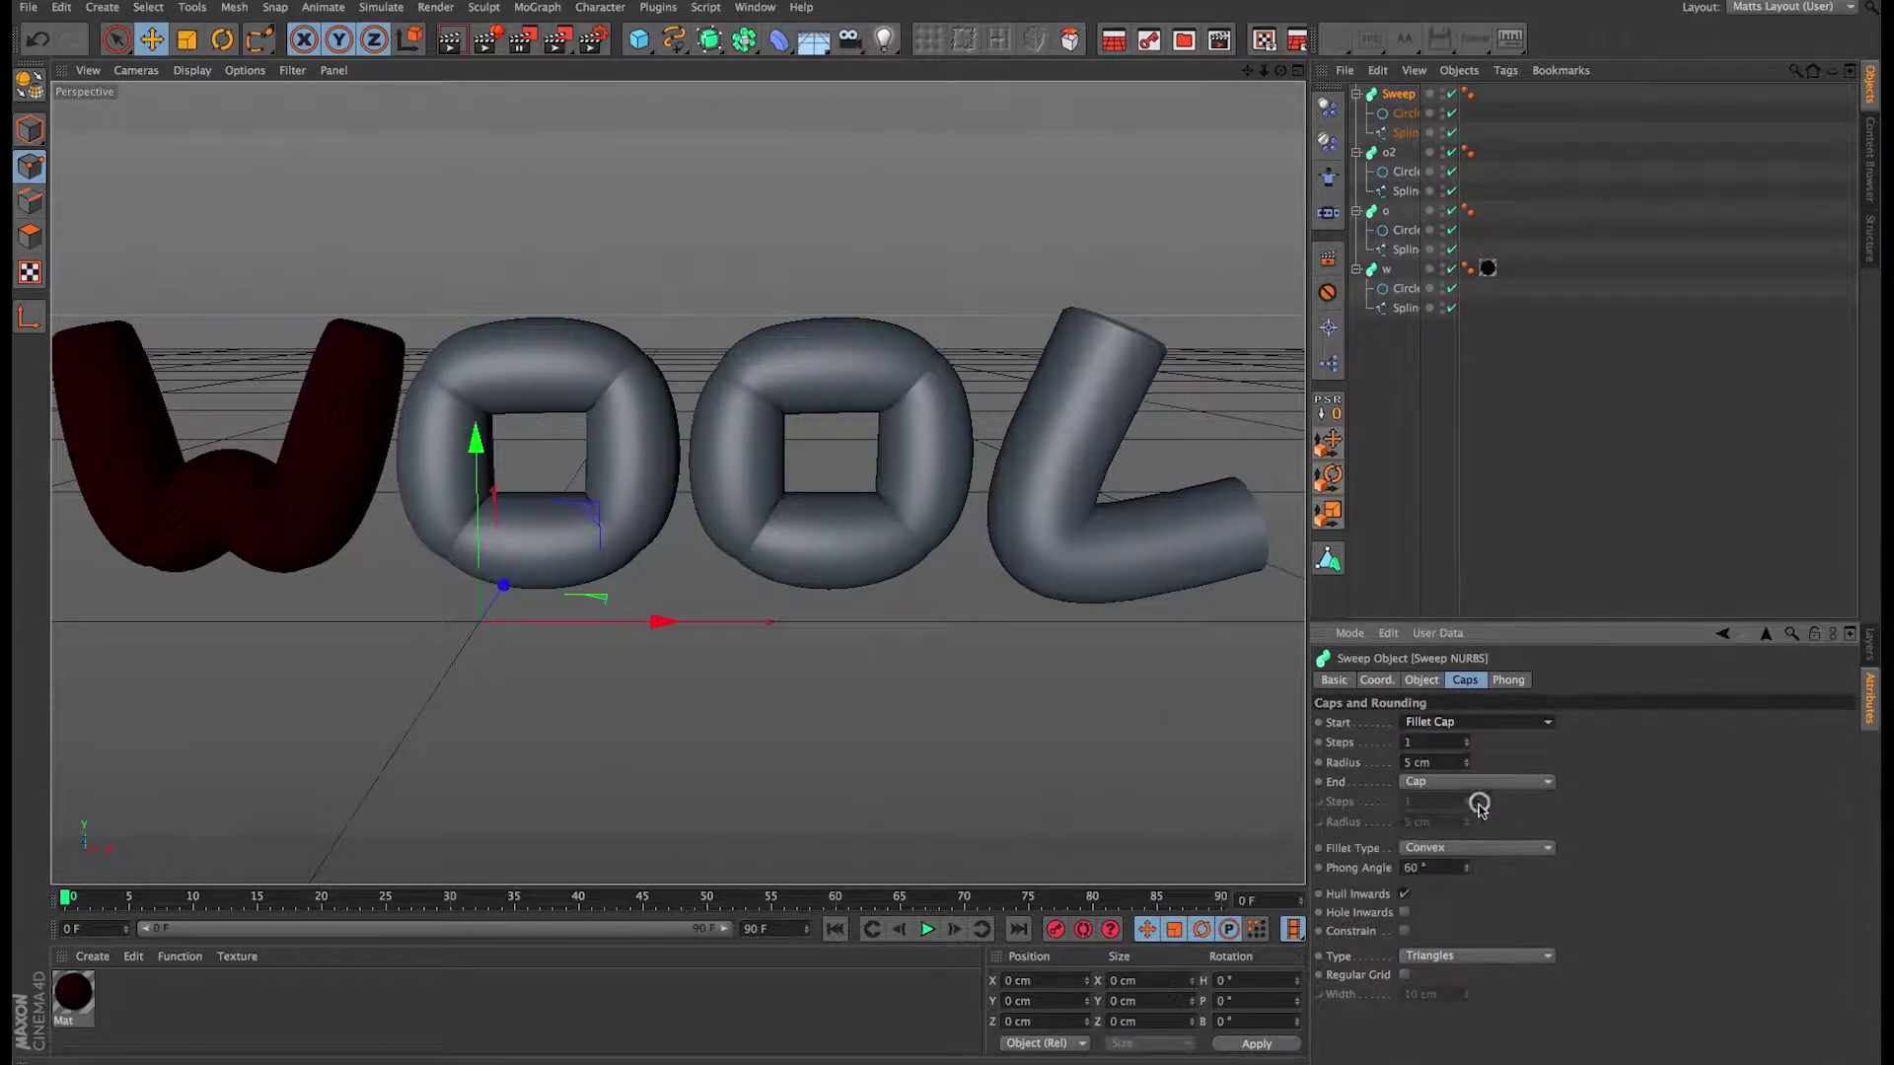
click(1476, 781)
click(1483, 859)
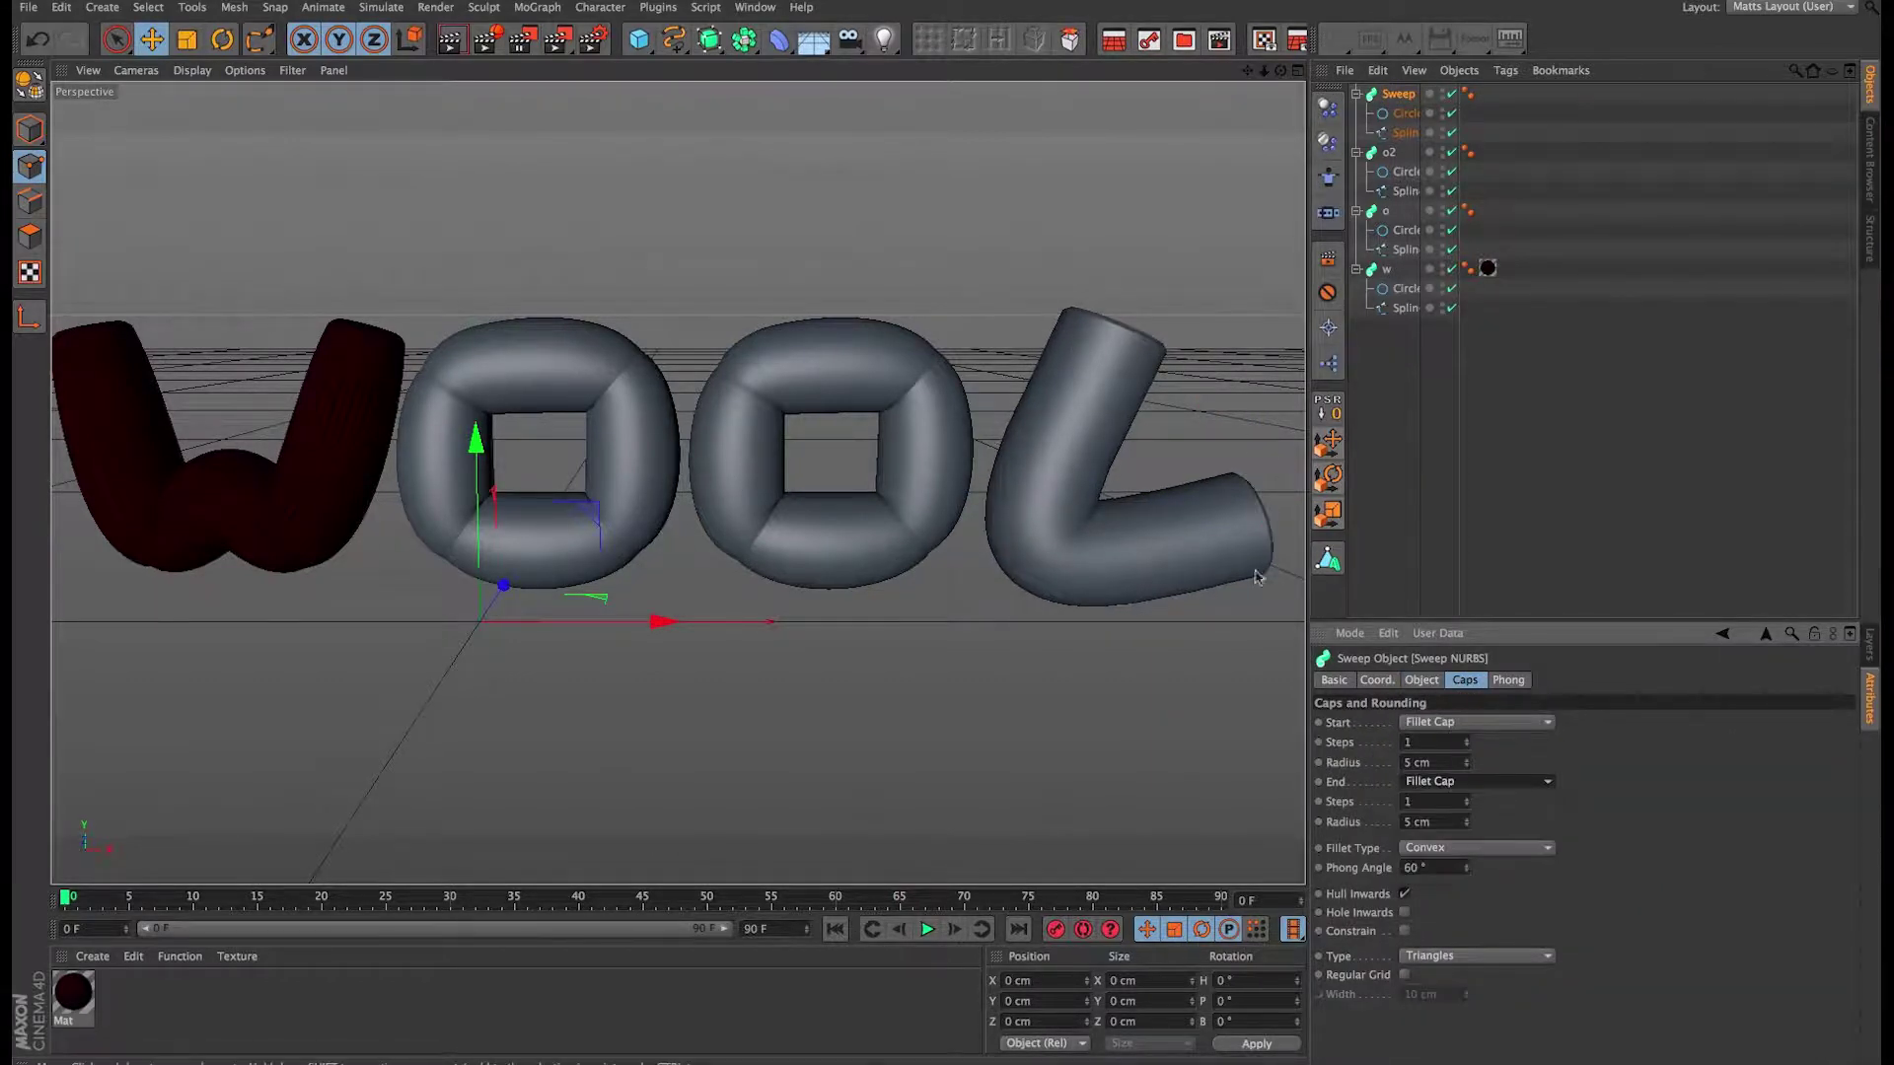
Step: Give the L's start fillet cap 10 steps and an 18 cm radius, and enable Constrain
alt+drag(1255, 577, 1036, 557)
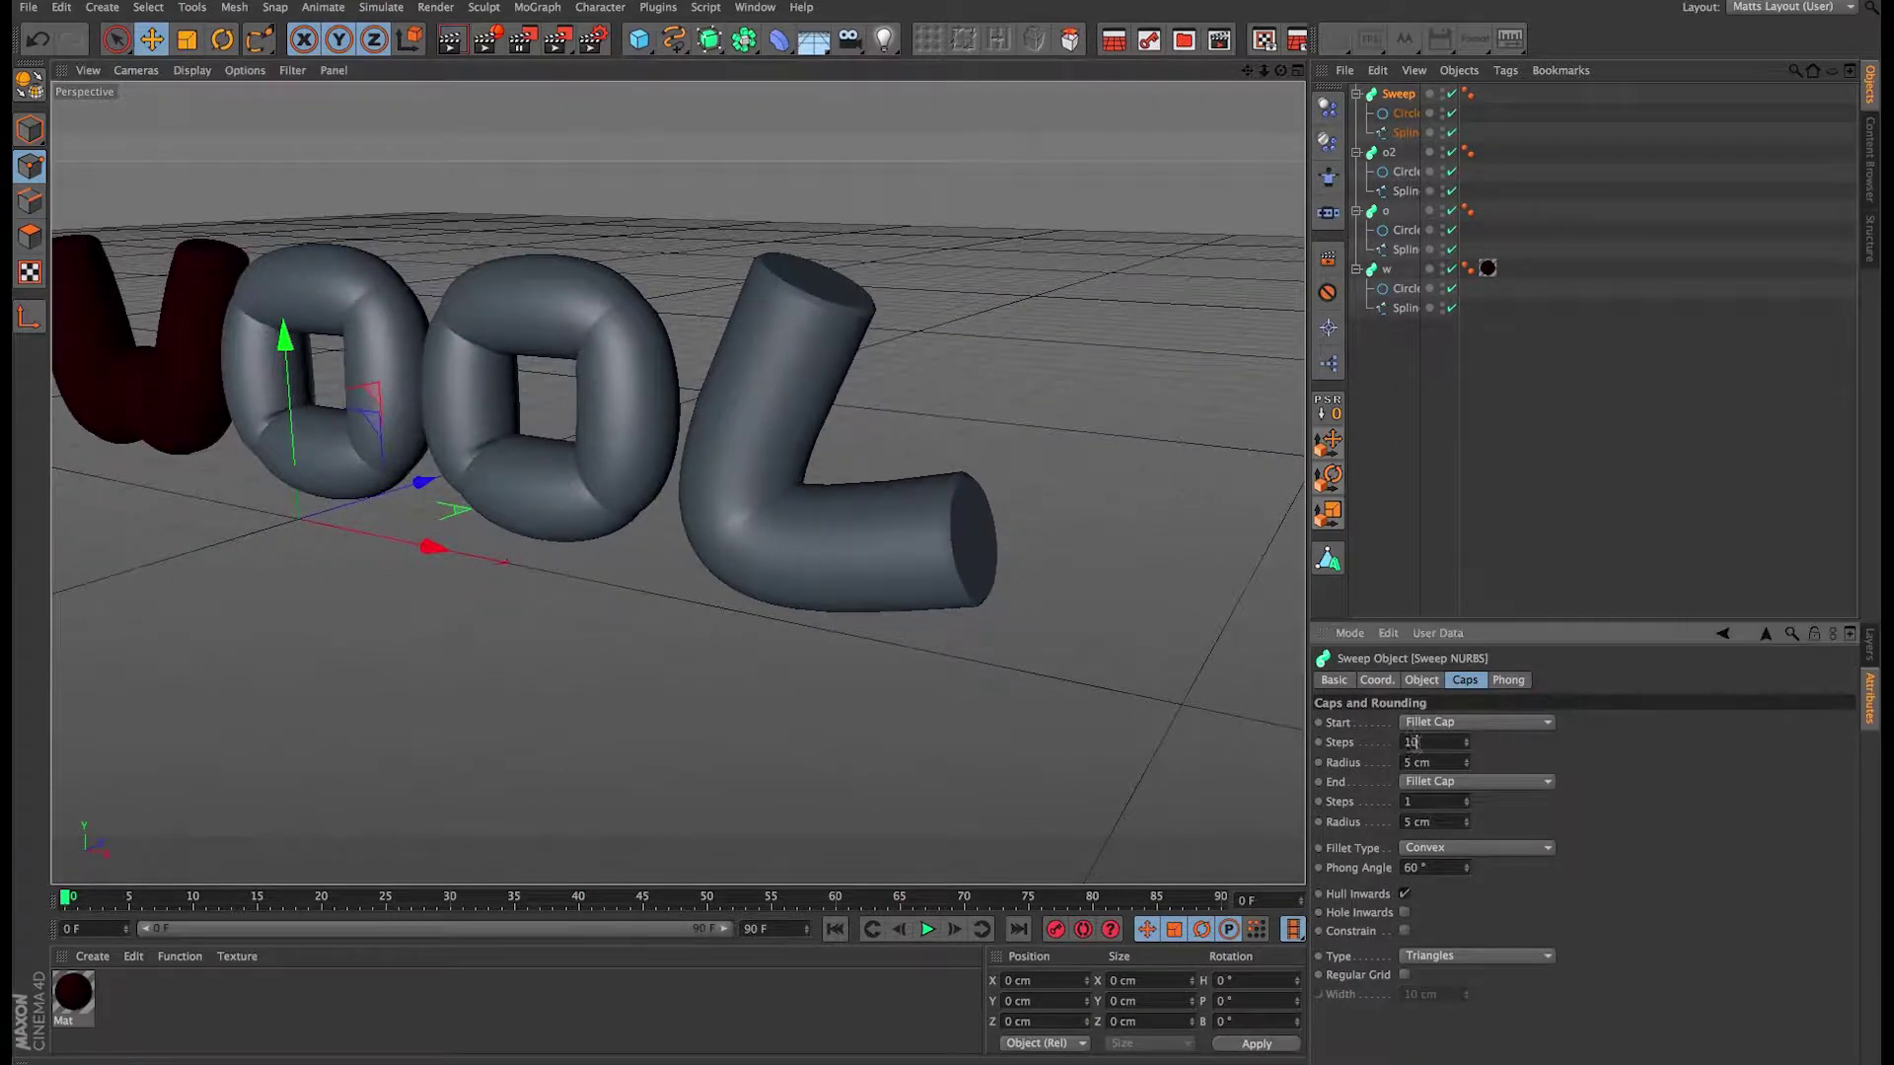
key(Tab)
text(18)
key(Return)
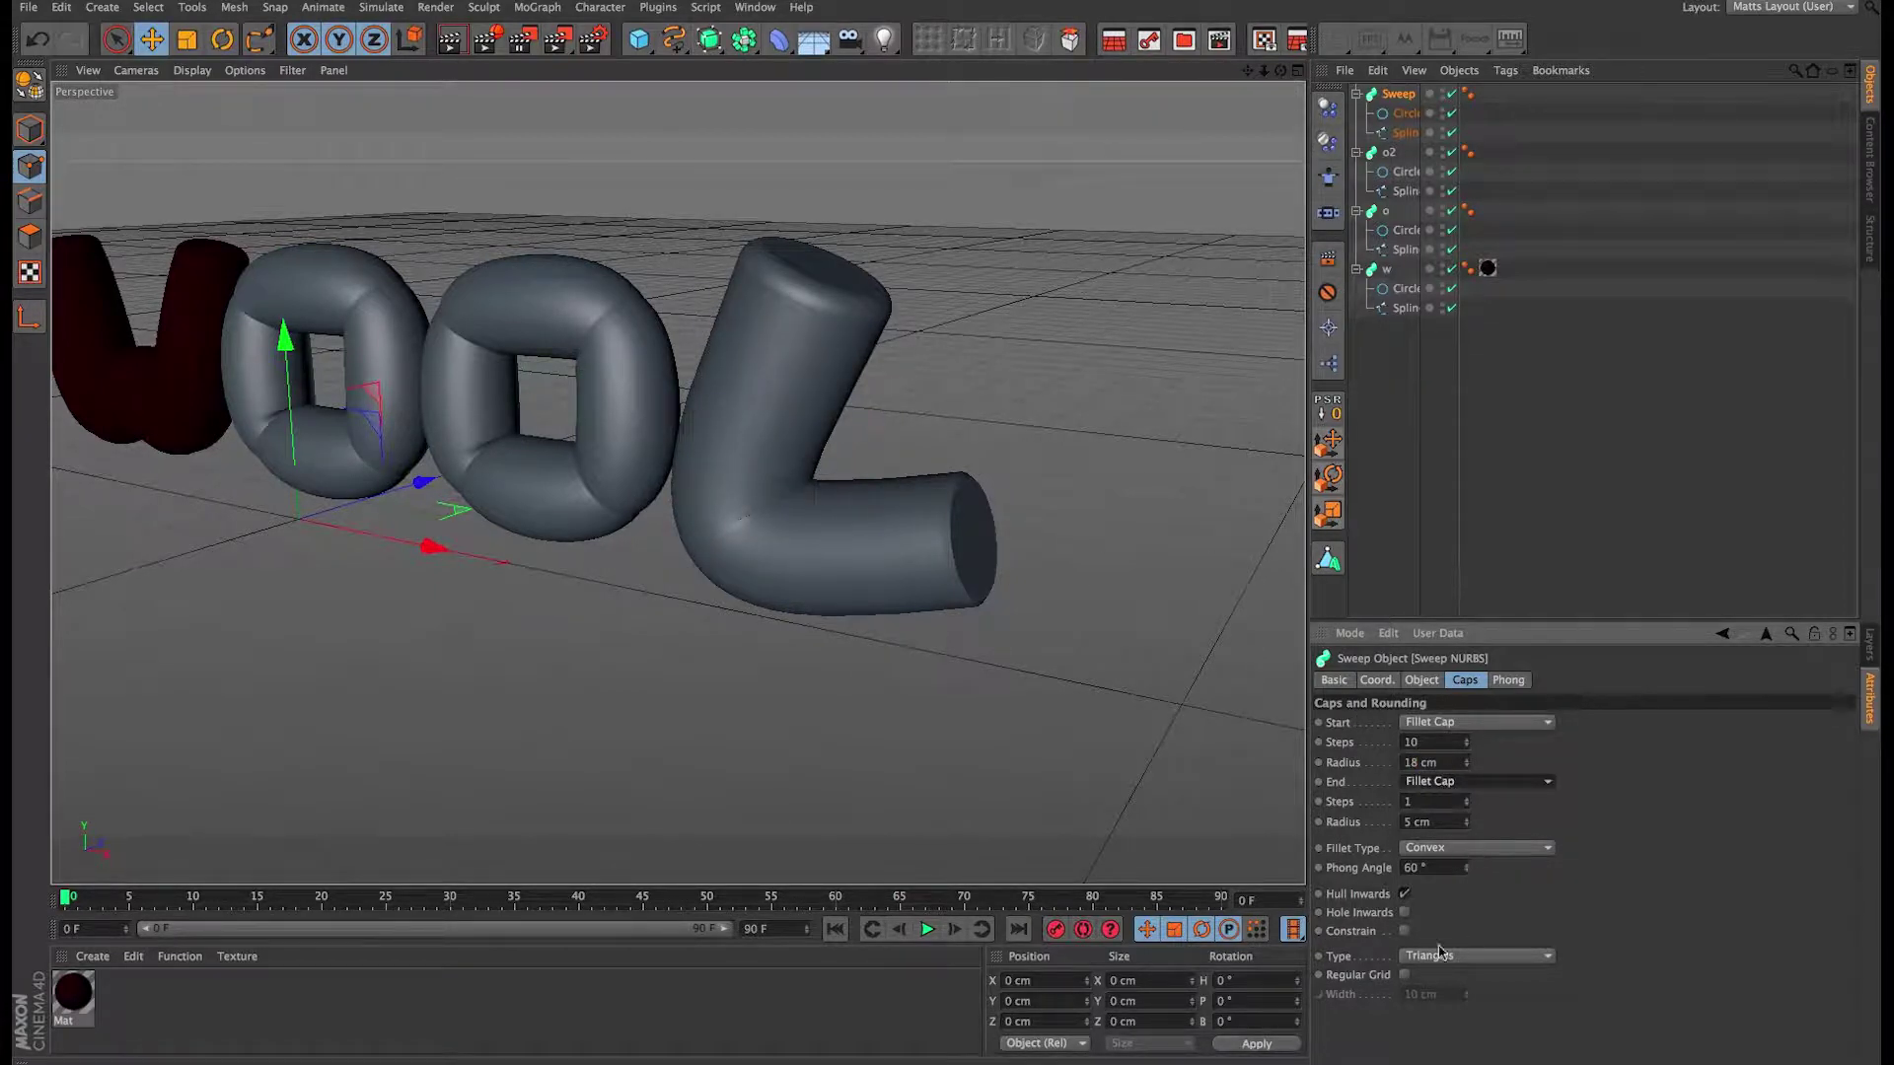
click(1405, 933)
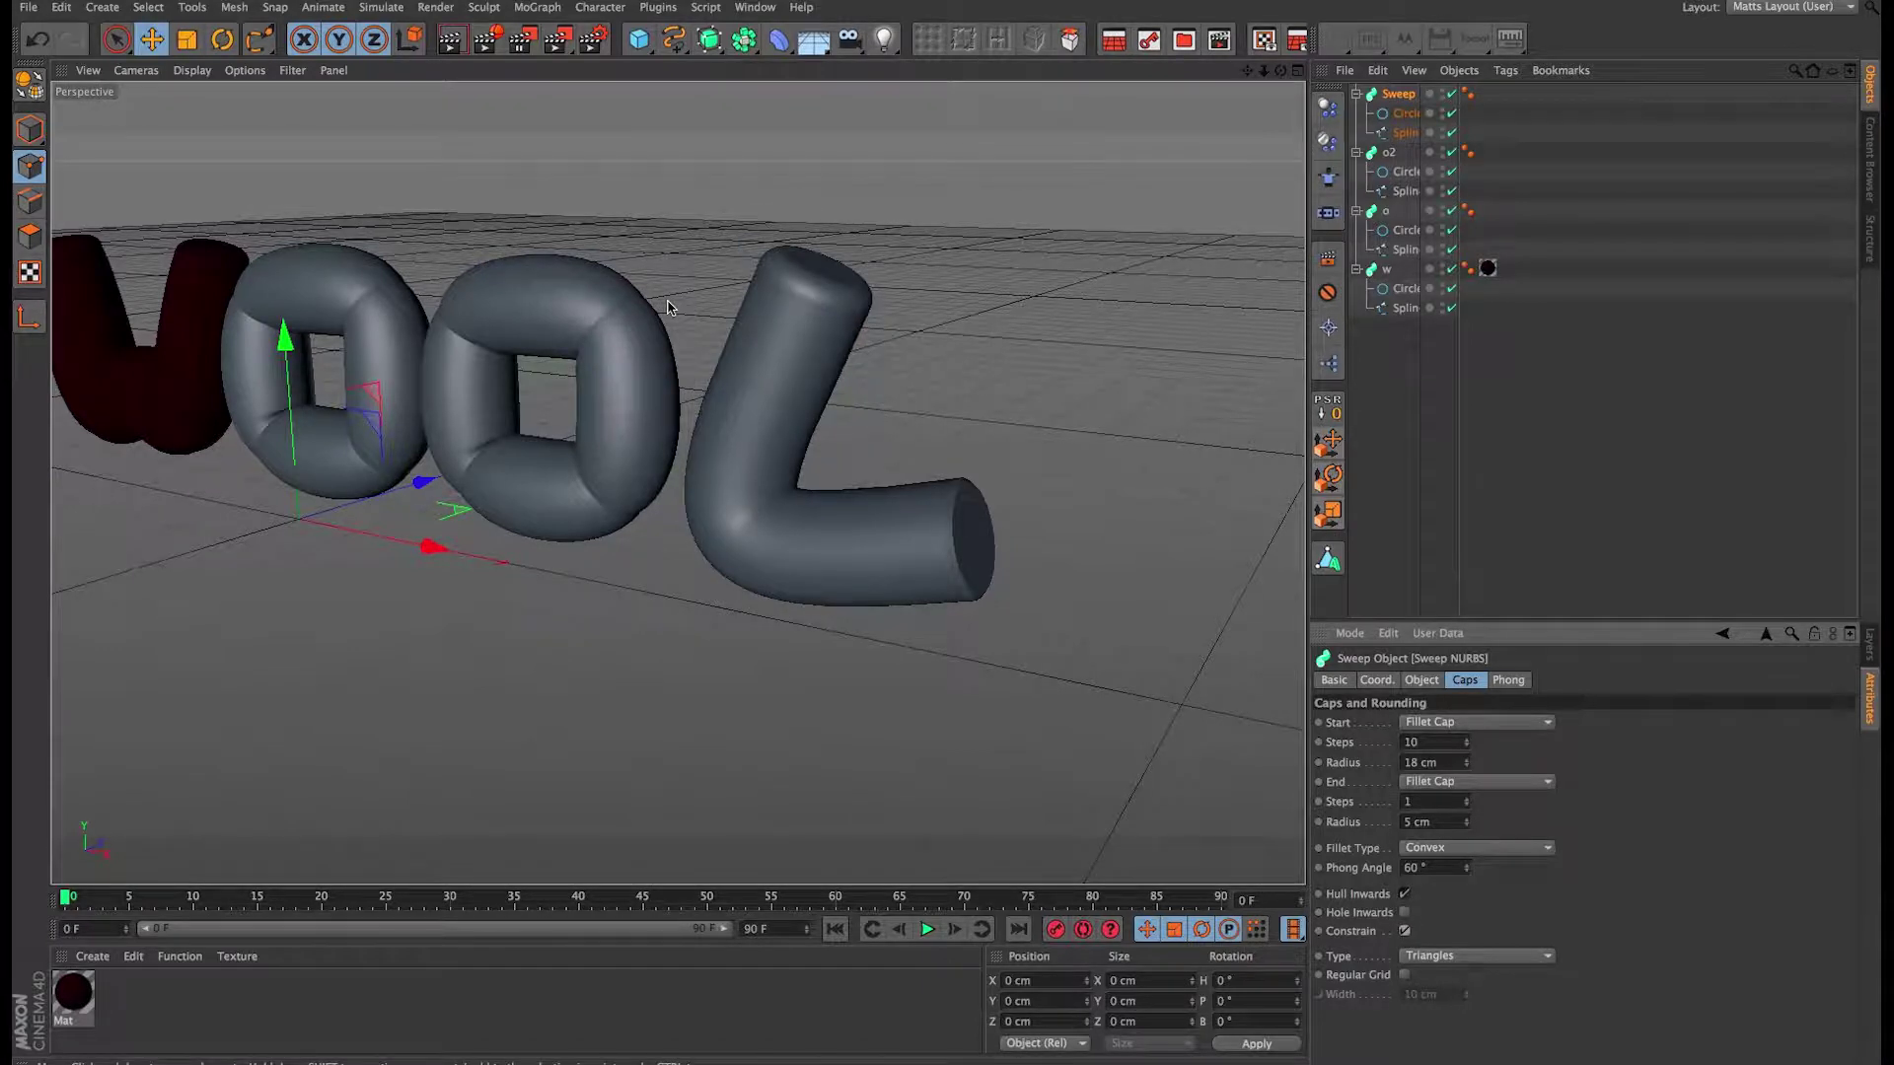
Step: Give the L's end fillet cap 10 steps and an 18 cm radius
click(1443, 801)
text(10)
key(Tab)
key(Tab)
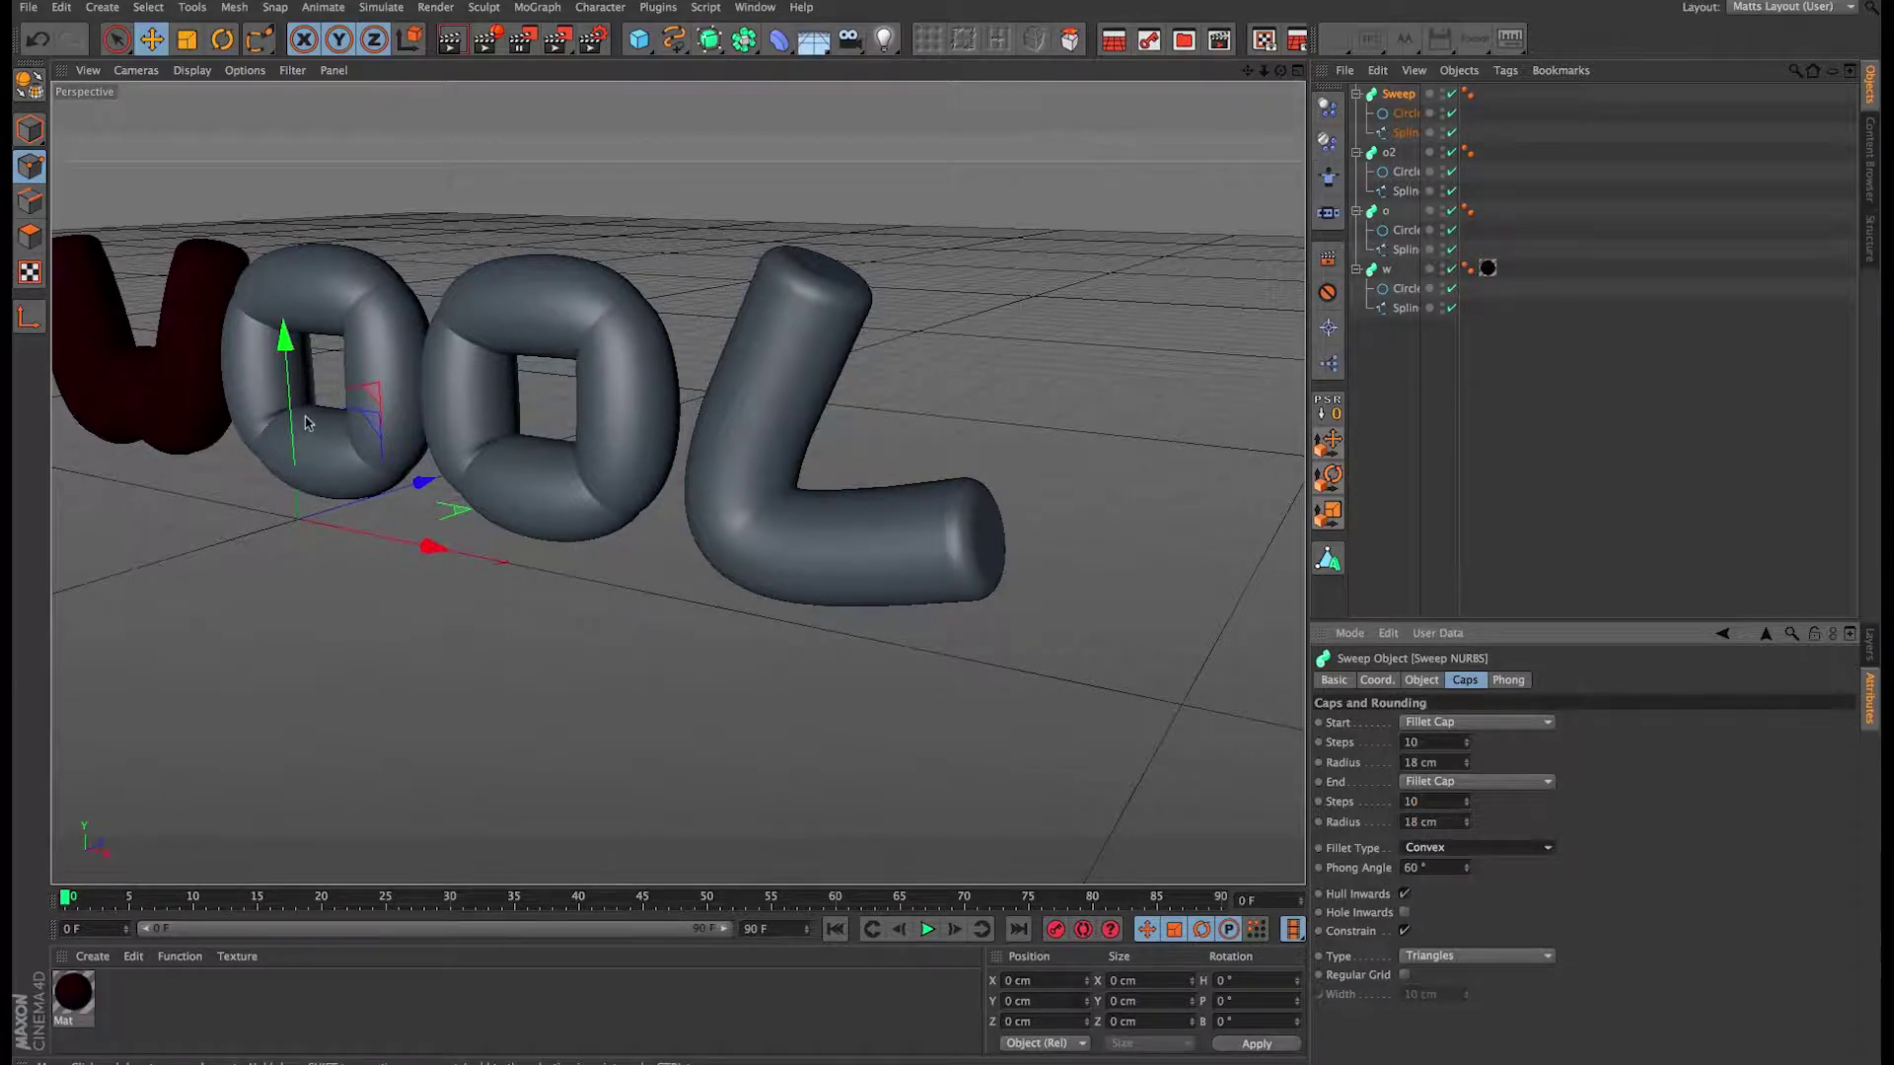
alt+drag(729, 508, 612, 562)
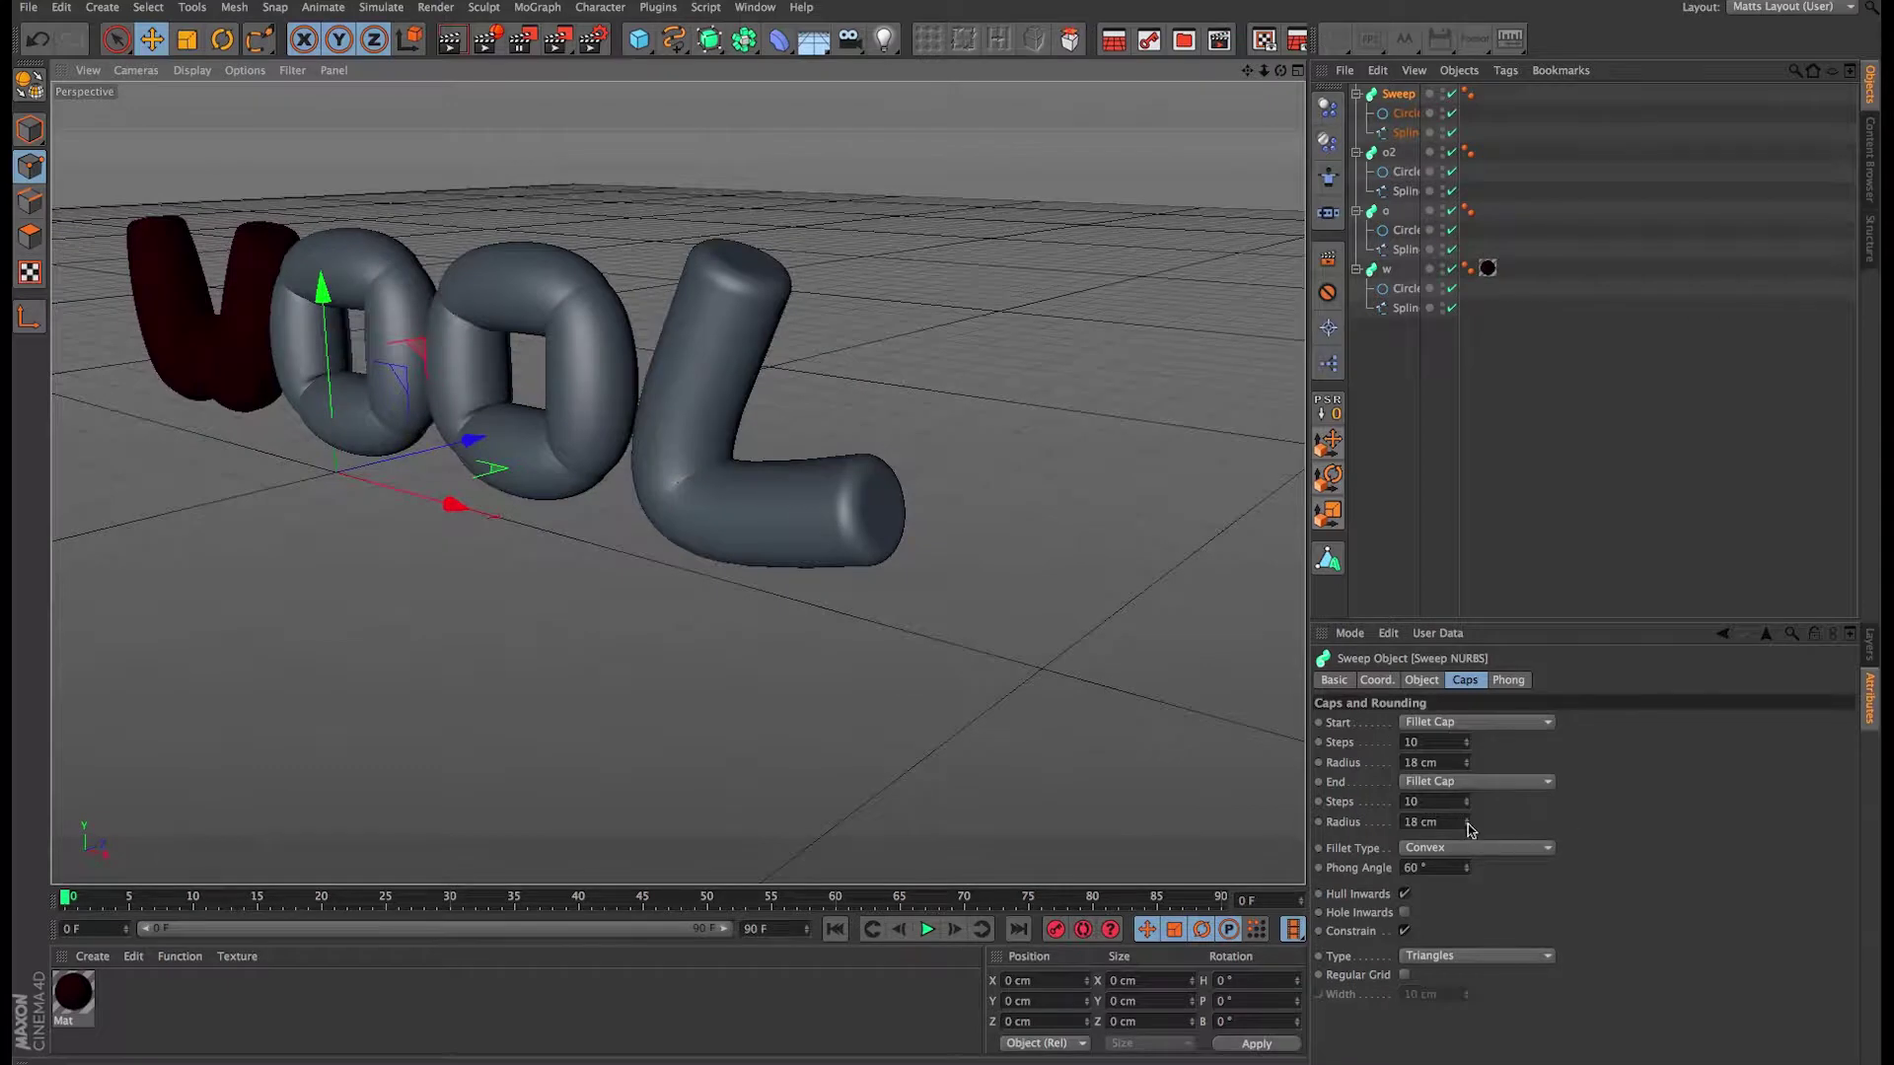
Step: Increase both the start and end cap radii of the L to 32 cm and inspect the rounded ends
drag(1468, 825, 1468, 821)
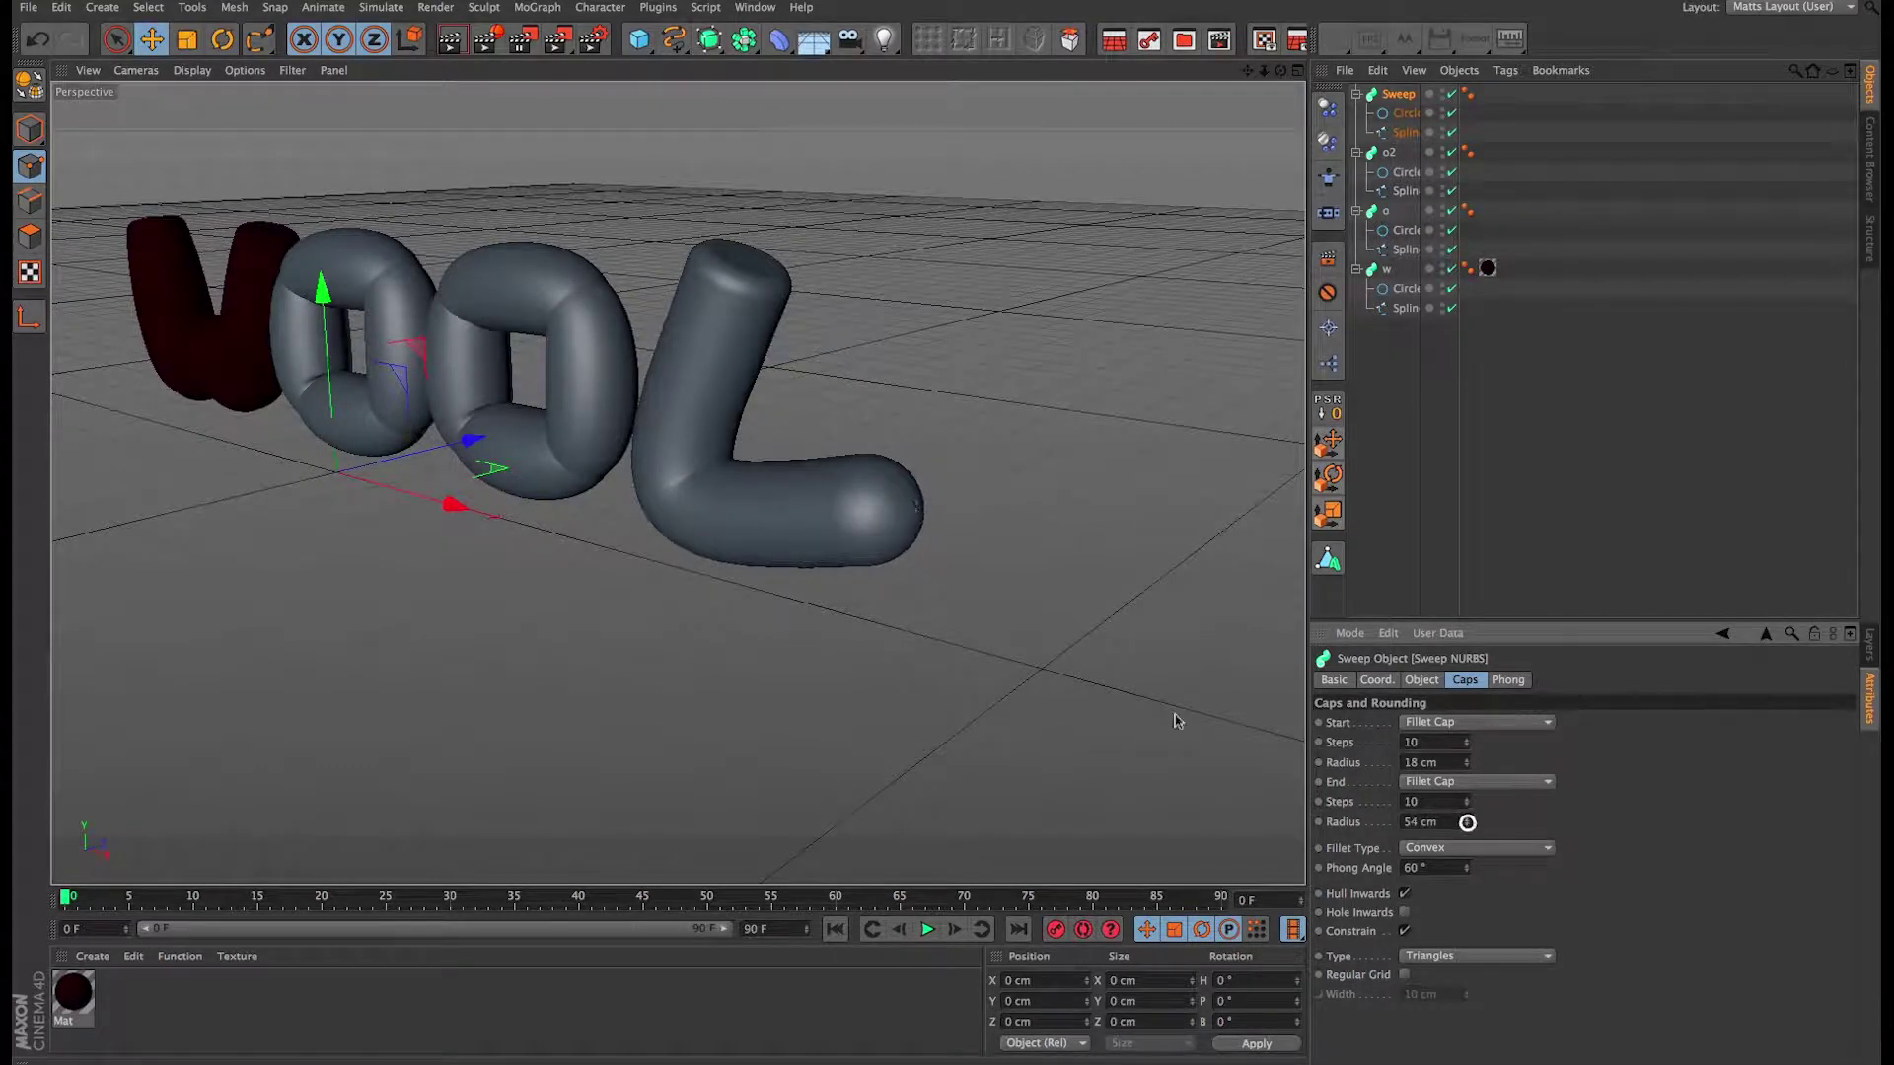
alt+drag(866, 535, 988, 569)
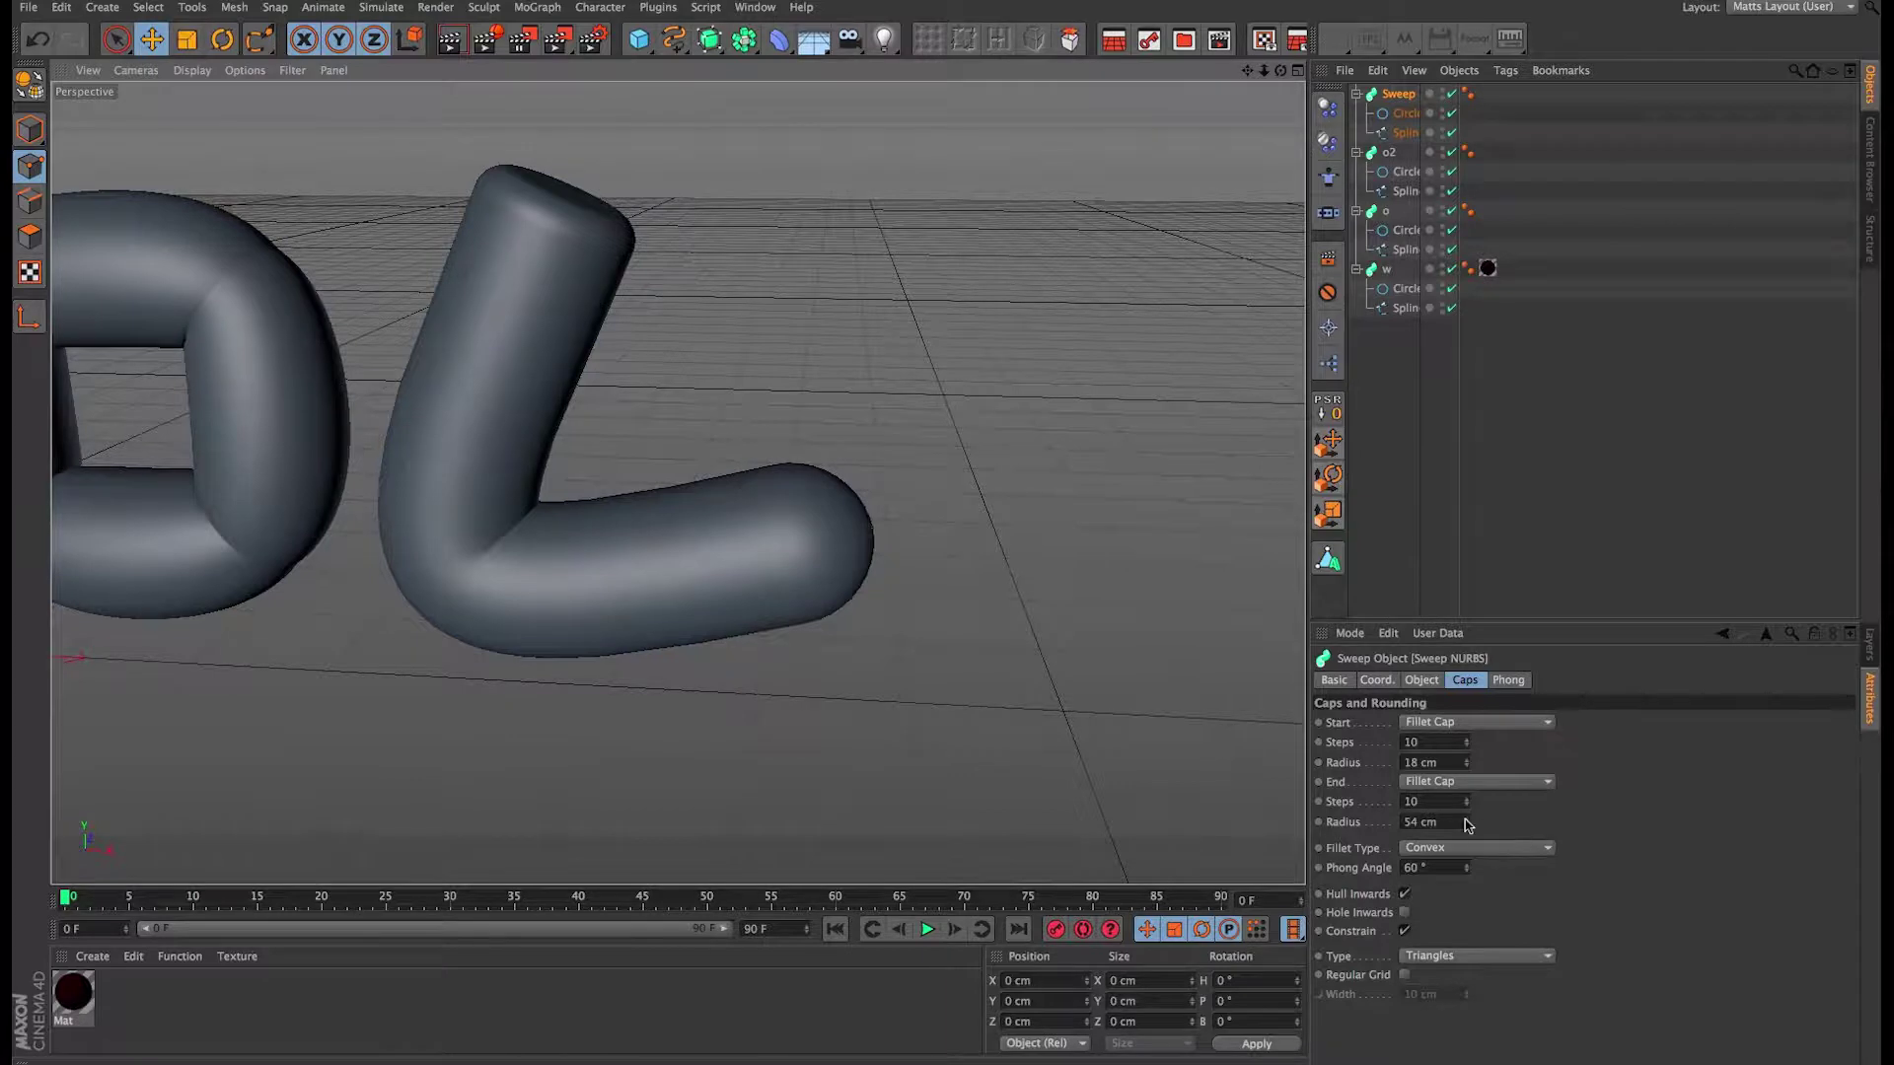
drag(1467, 824, 1467, 758)
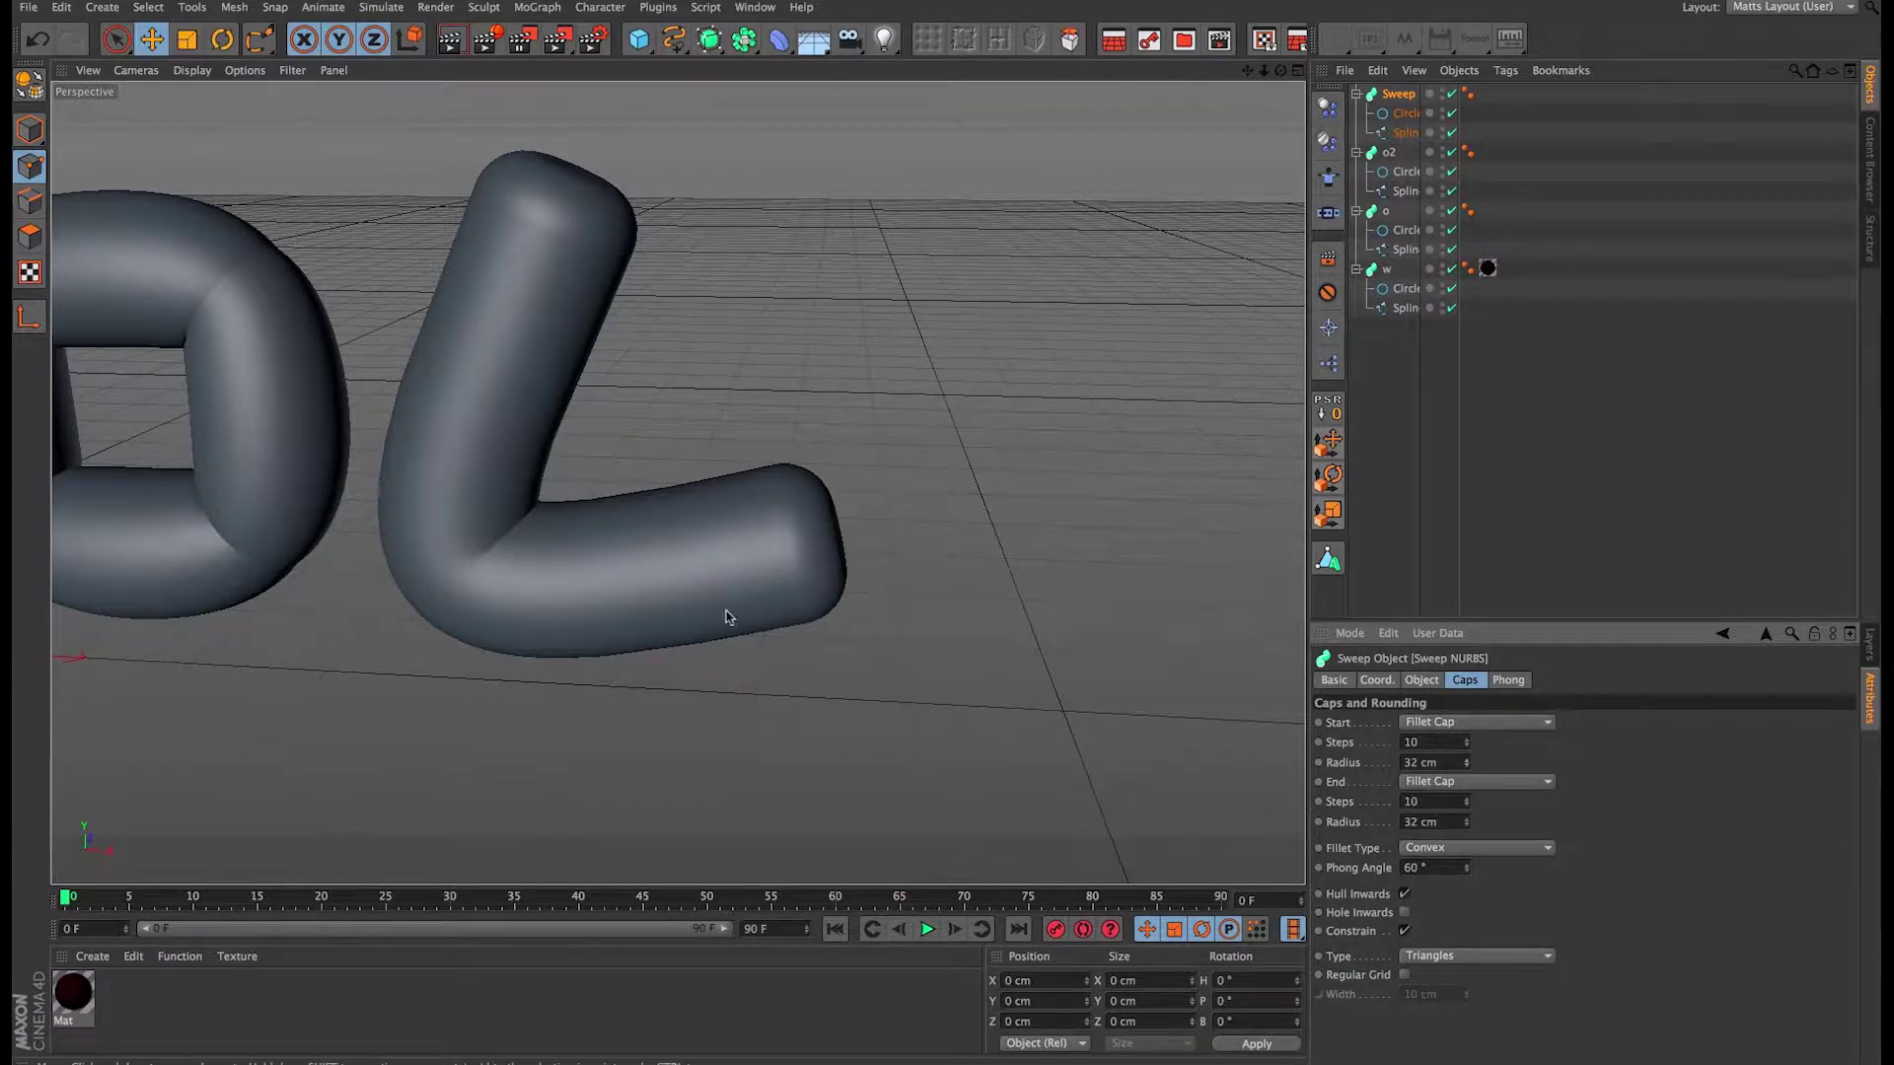
scroll(994, 562, down, 6)
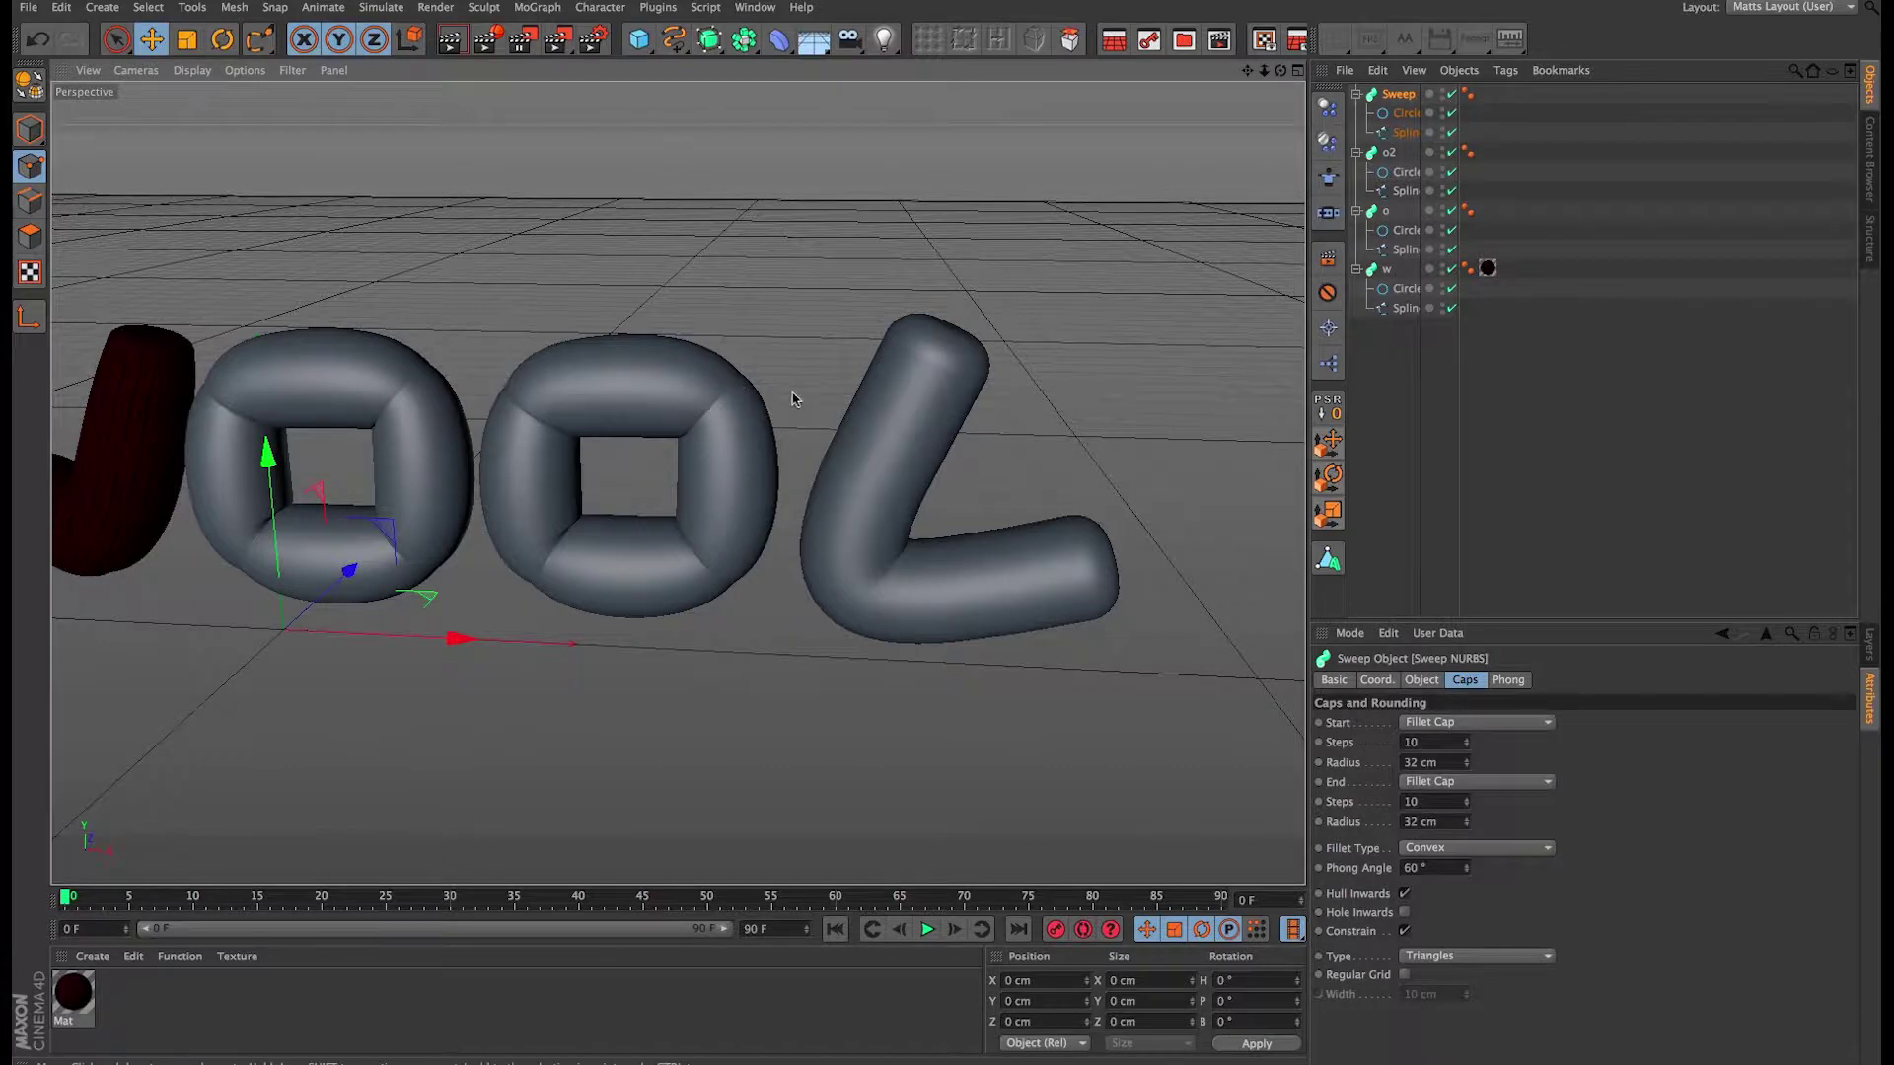
alt+drag(792, 399, 944, 334)
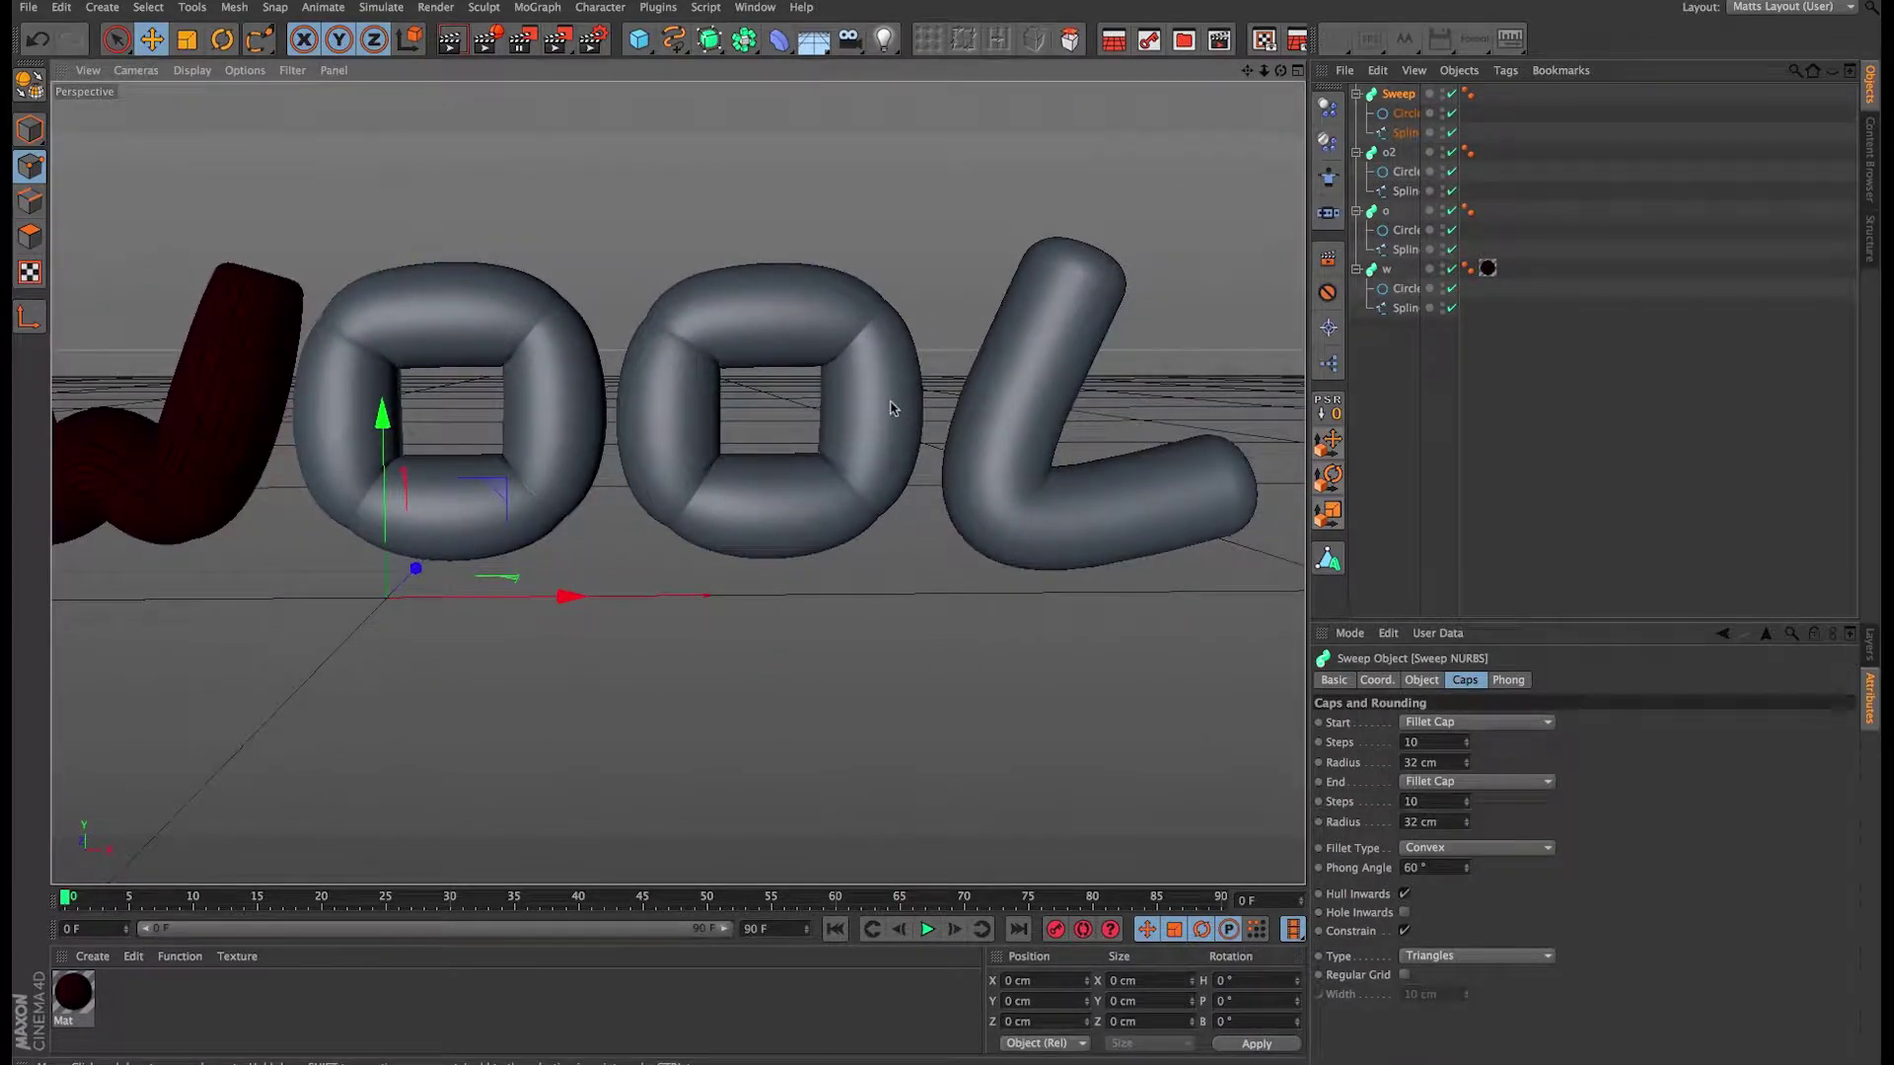
alt+middle_drag(891, 414, 765, 435)
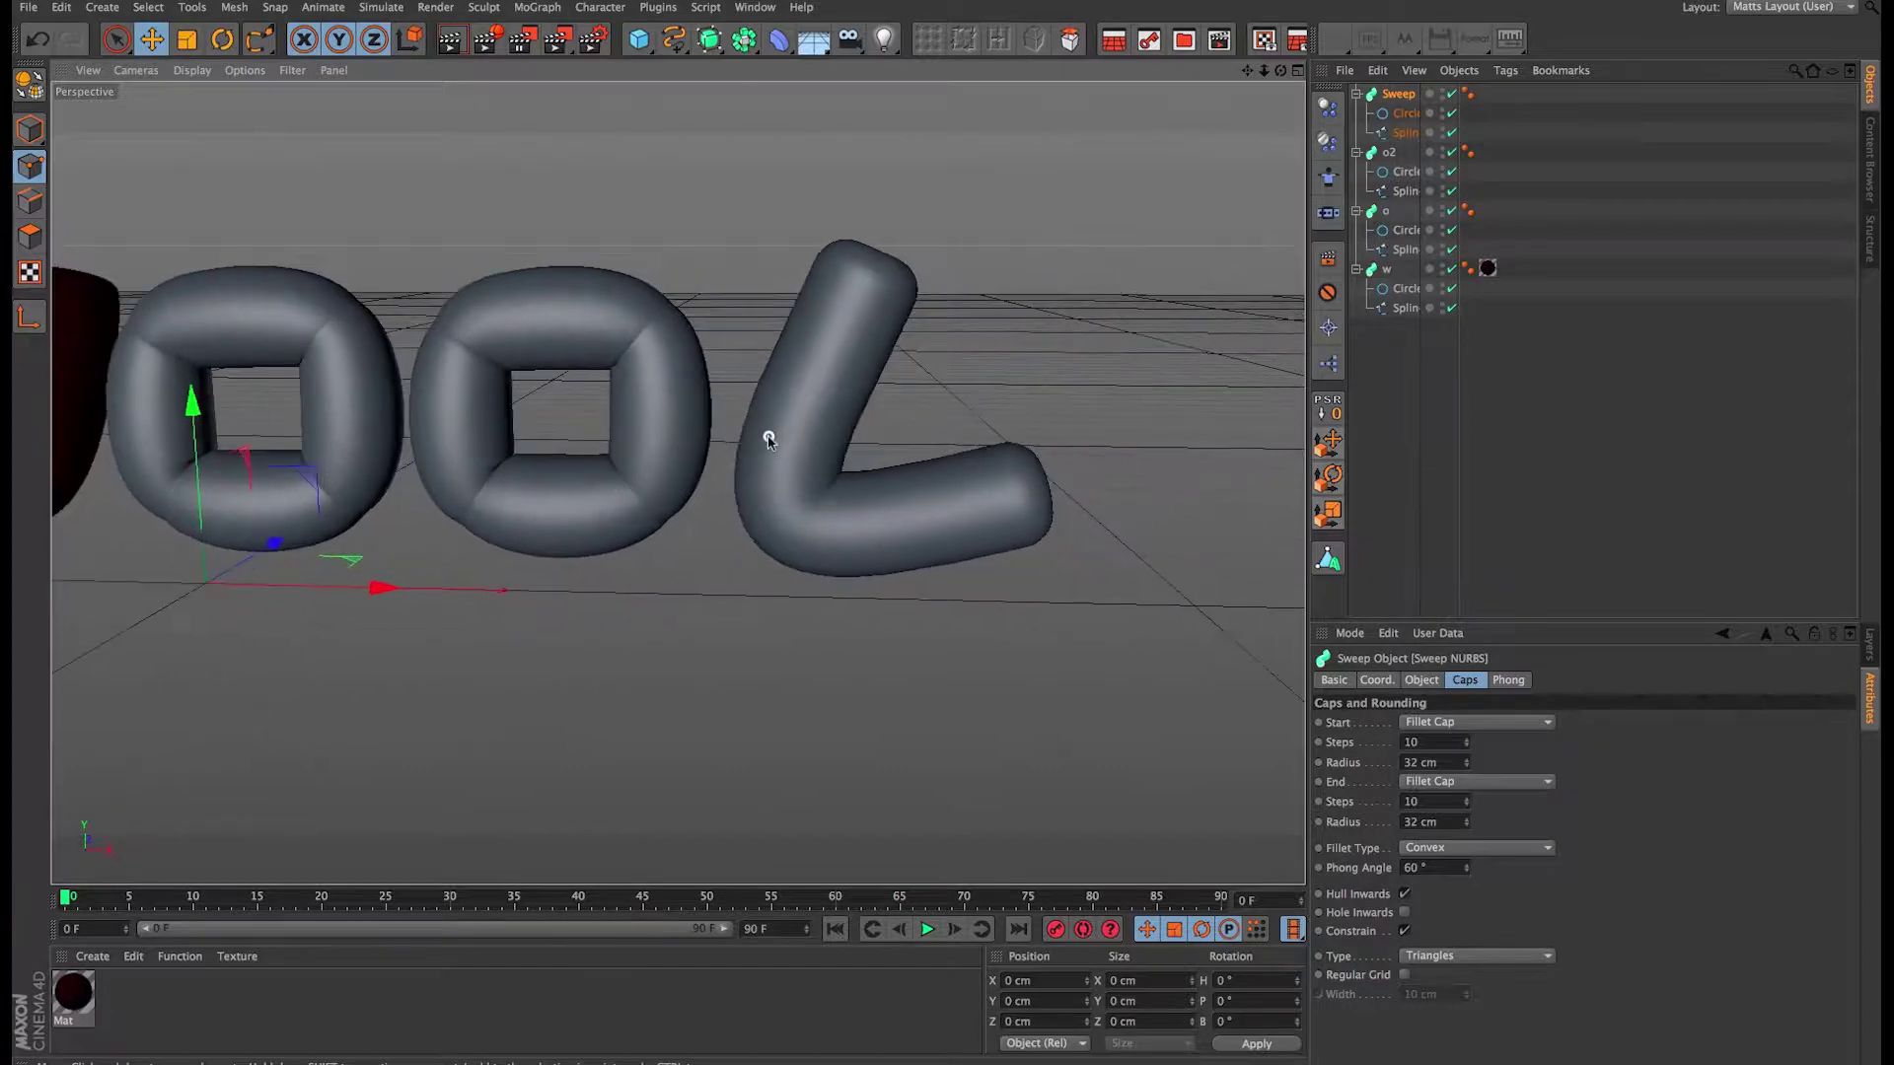
alt+right_drag(765, 435, 838, 460)
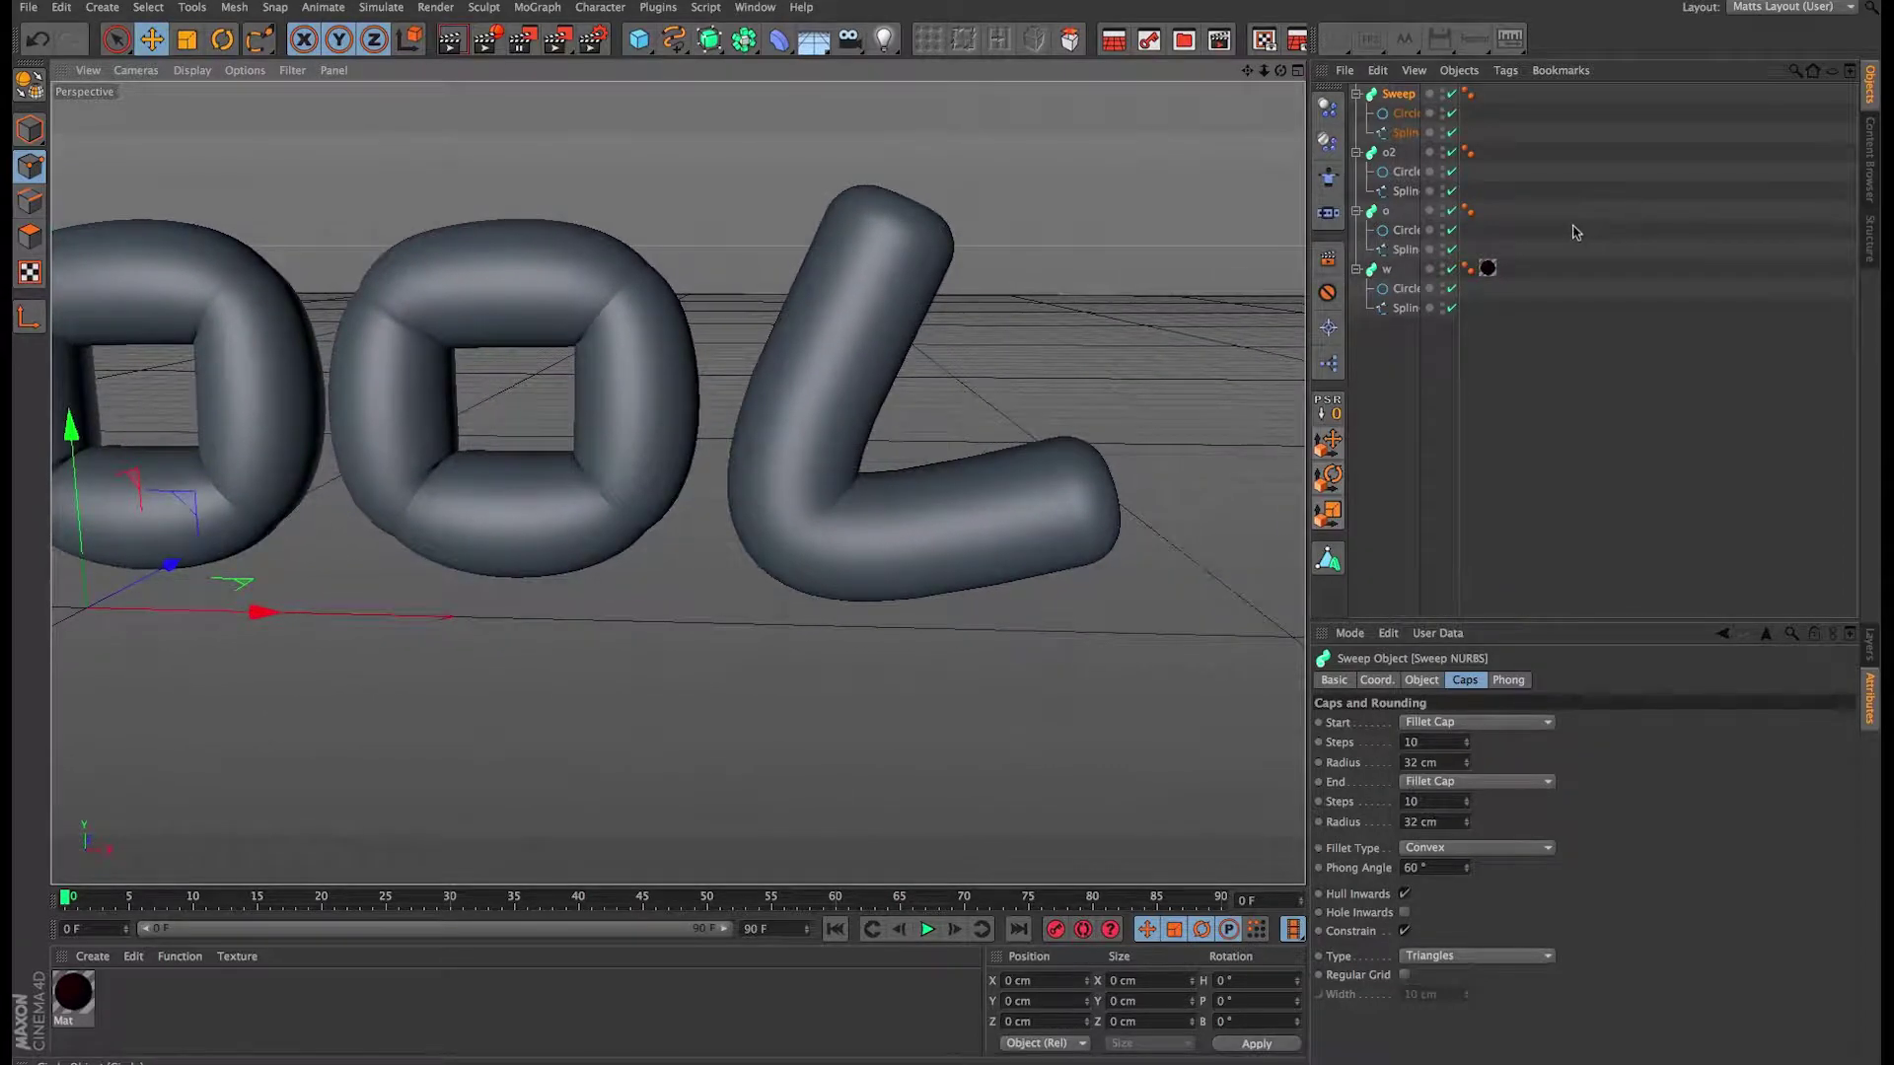
Step: Rename the L's Sweep as l
click(1399, 371)
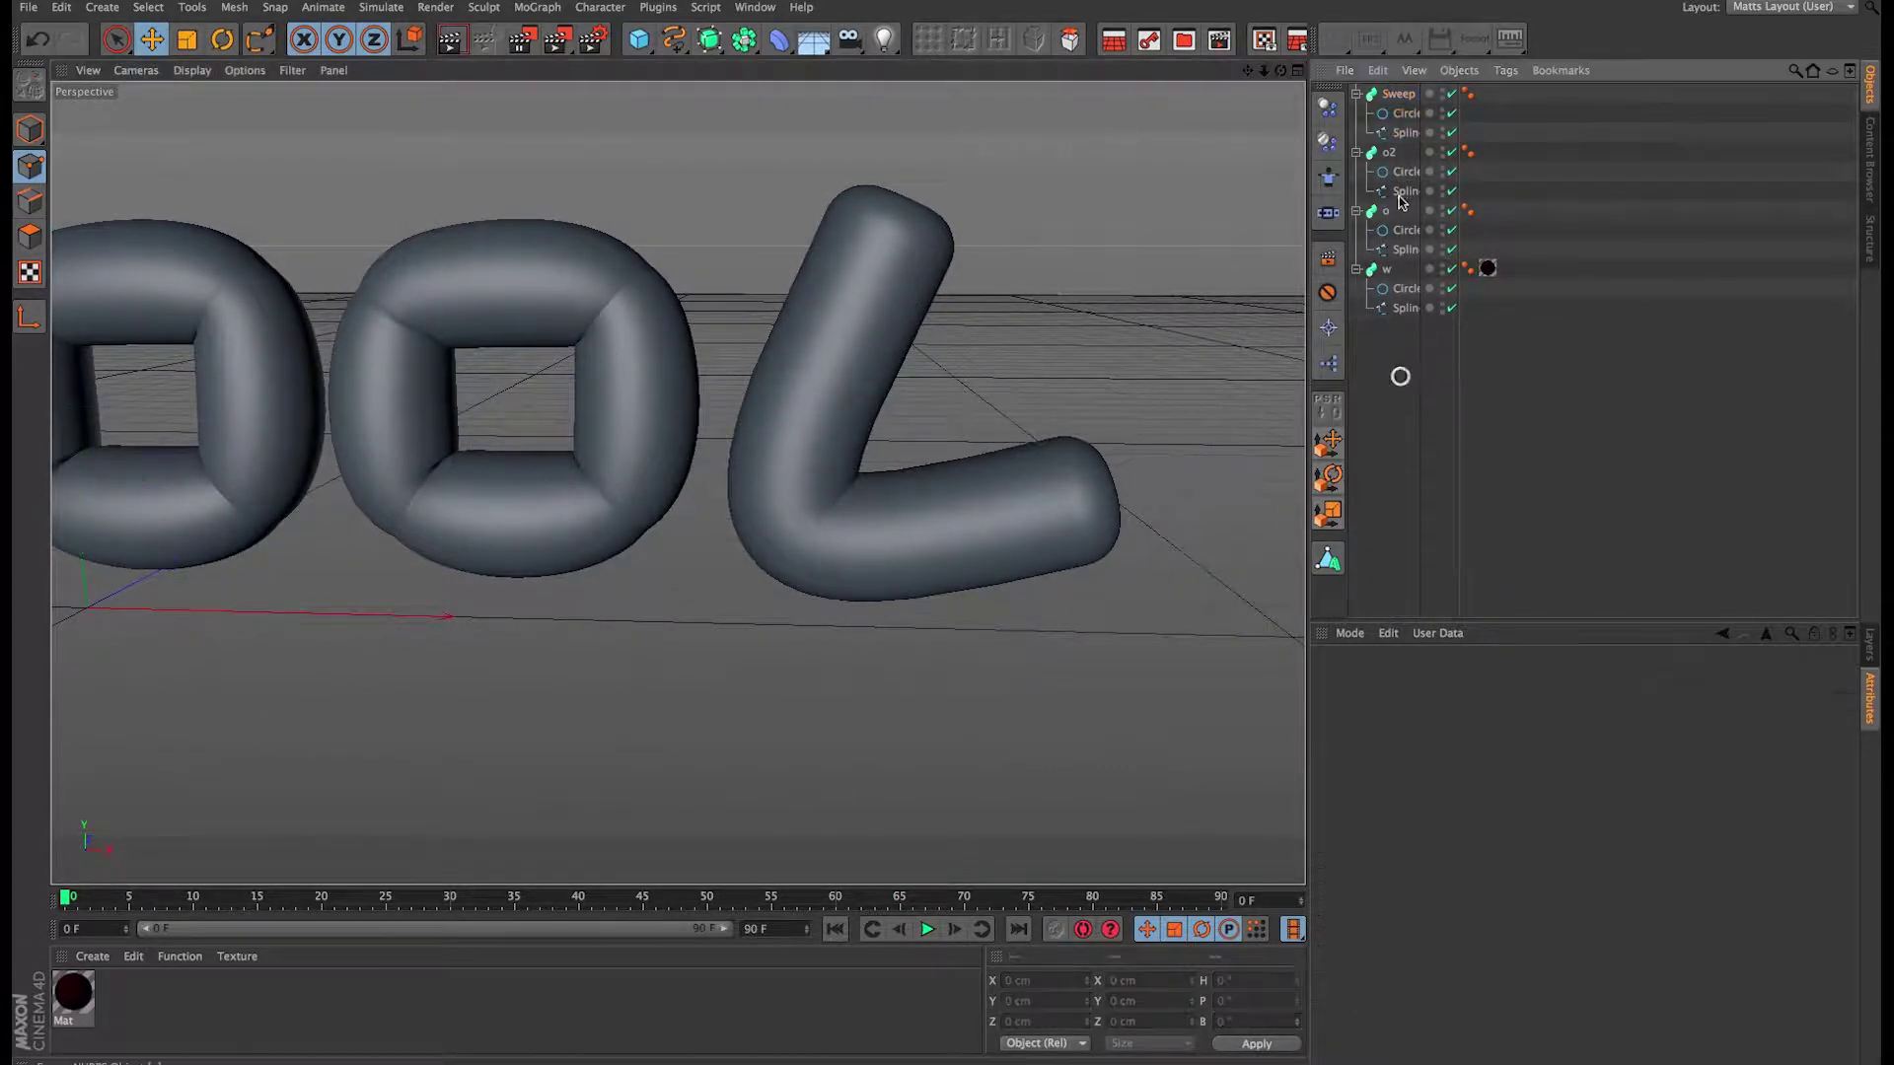
click(1396, 95)
double_click(1397, 94)
text(l)
key(Return)
Step: Open the l Sweep's Scale curve in a separate window and lower its start point to about 0.795
click(1421, 679)
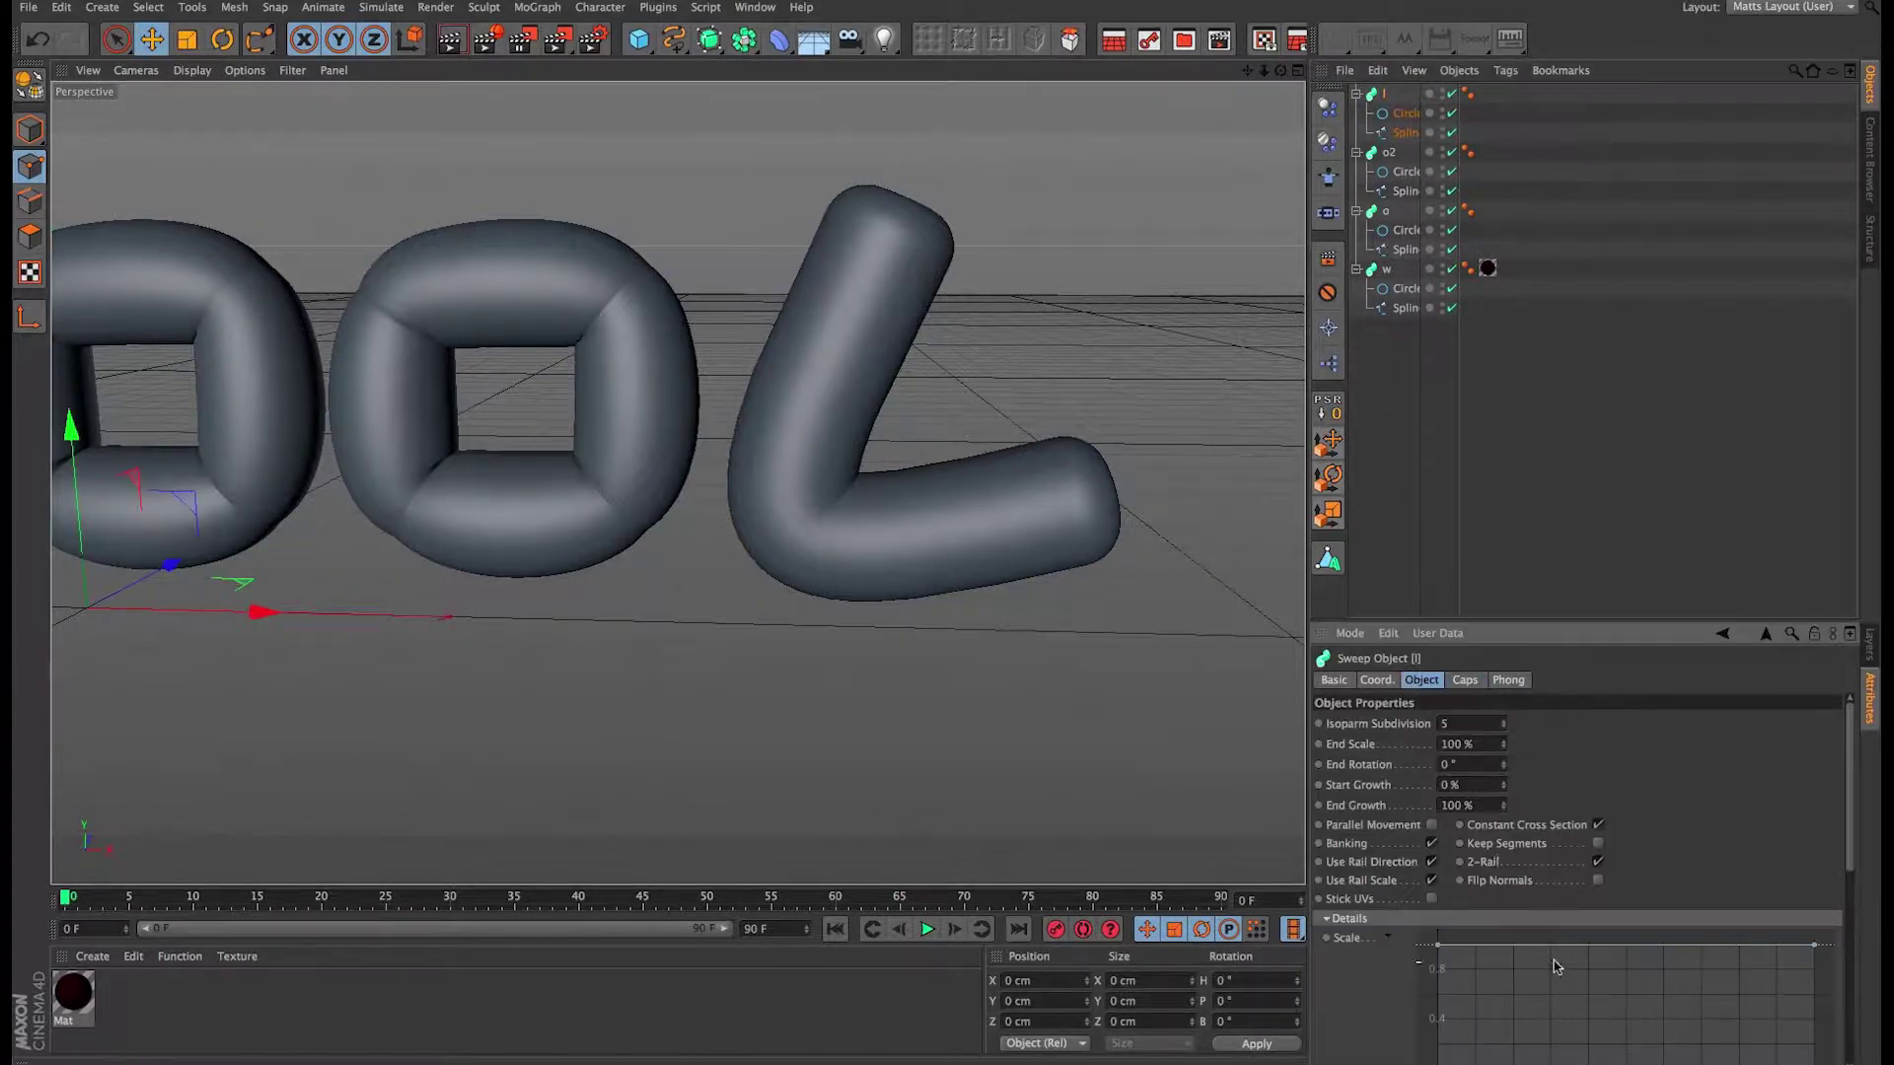
drag(1850, 789, 1854, 829)
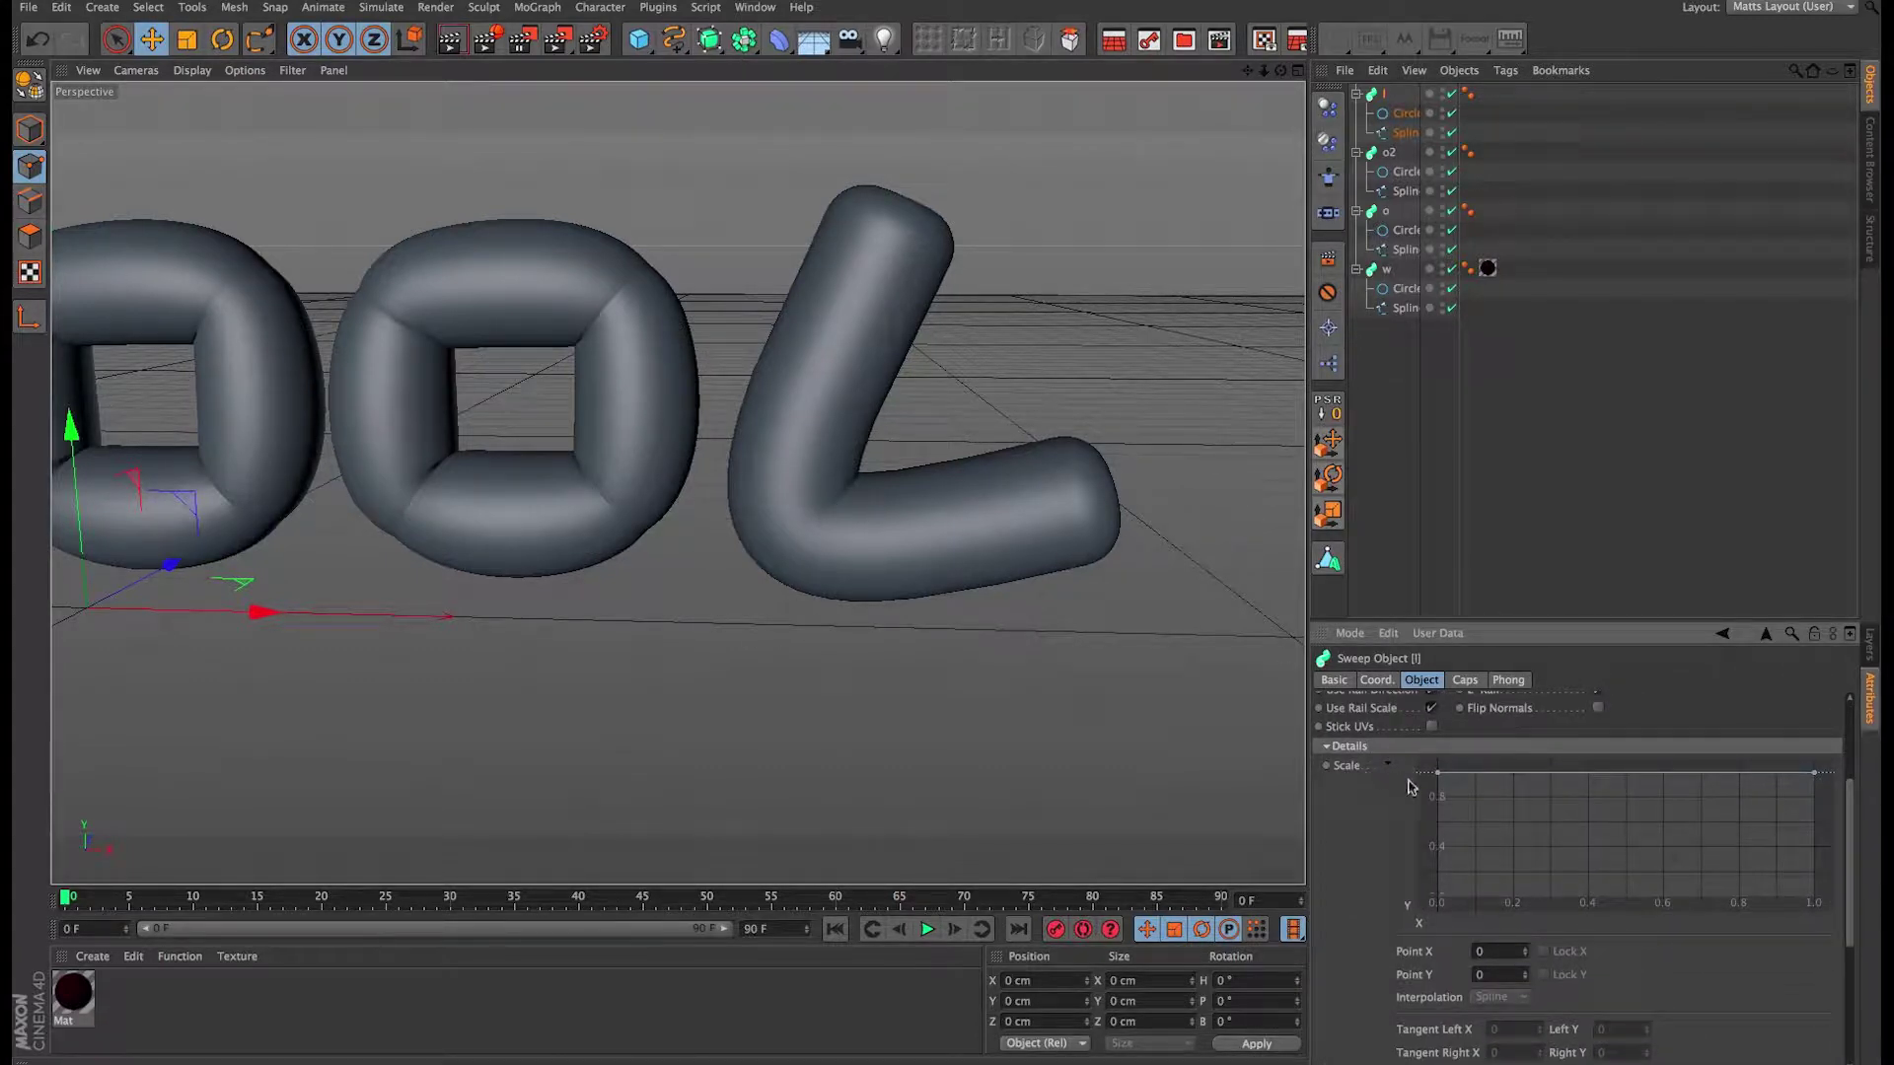
drag(1855, 888, 1855, 935)
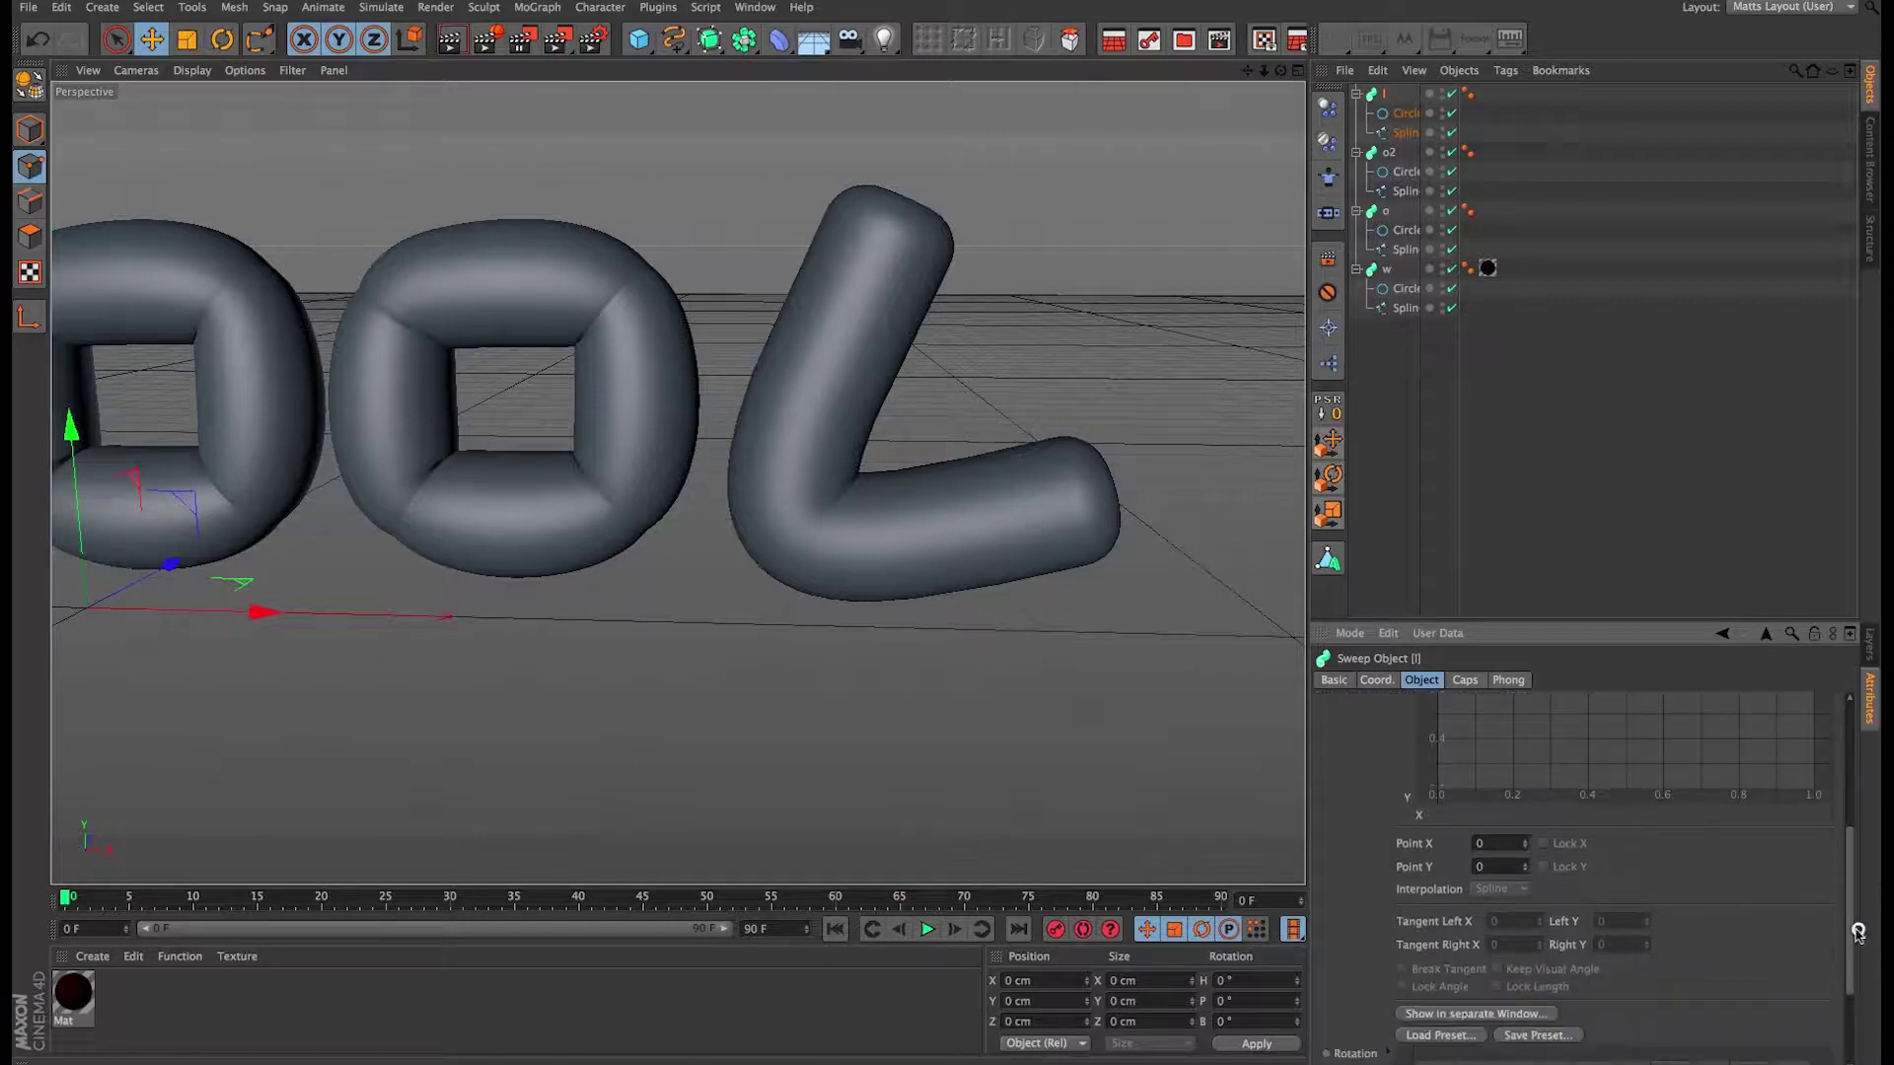
click(1501, 1013)
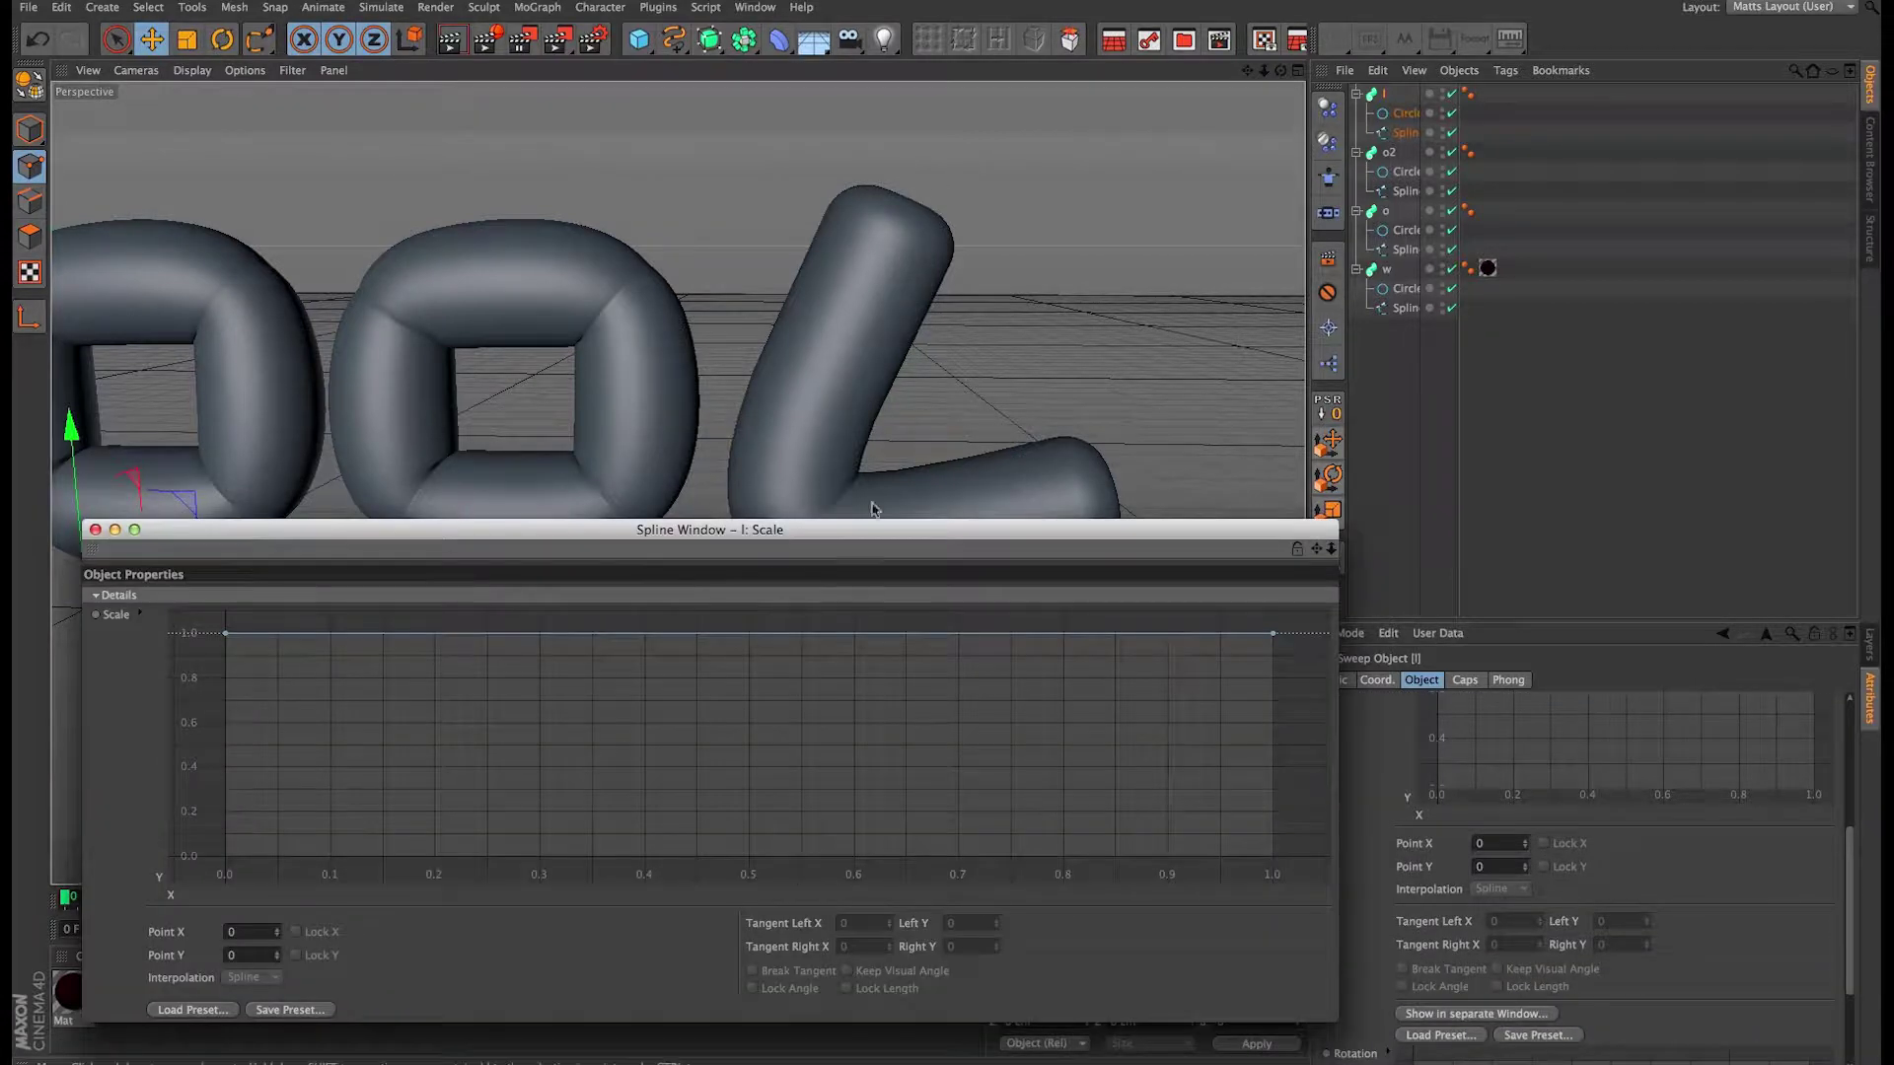
drag(849, 532, 866, 604)
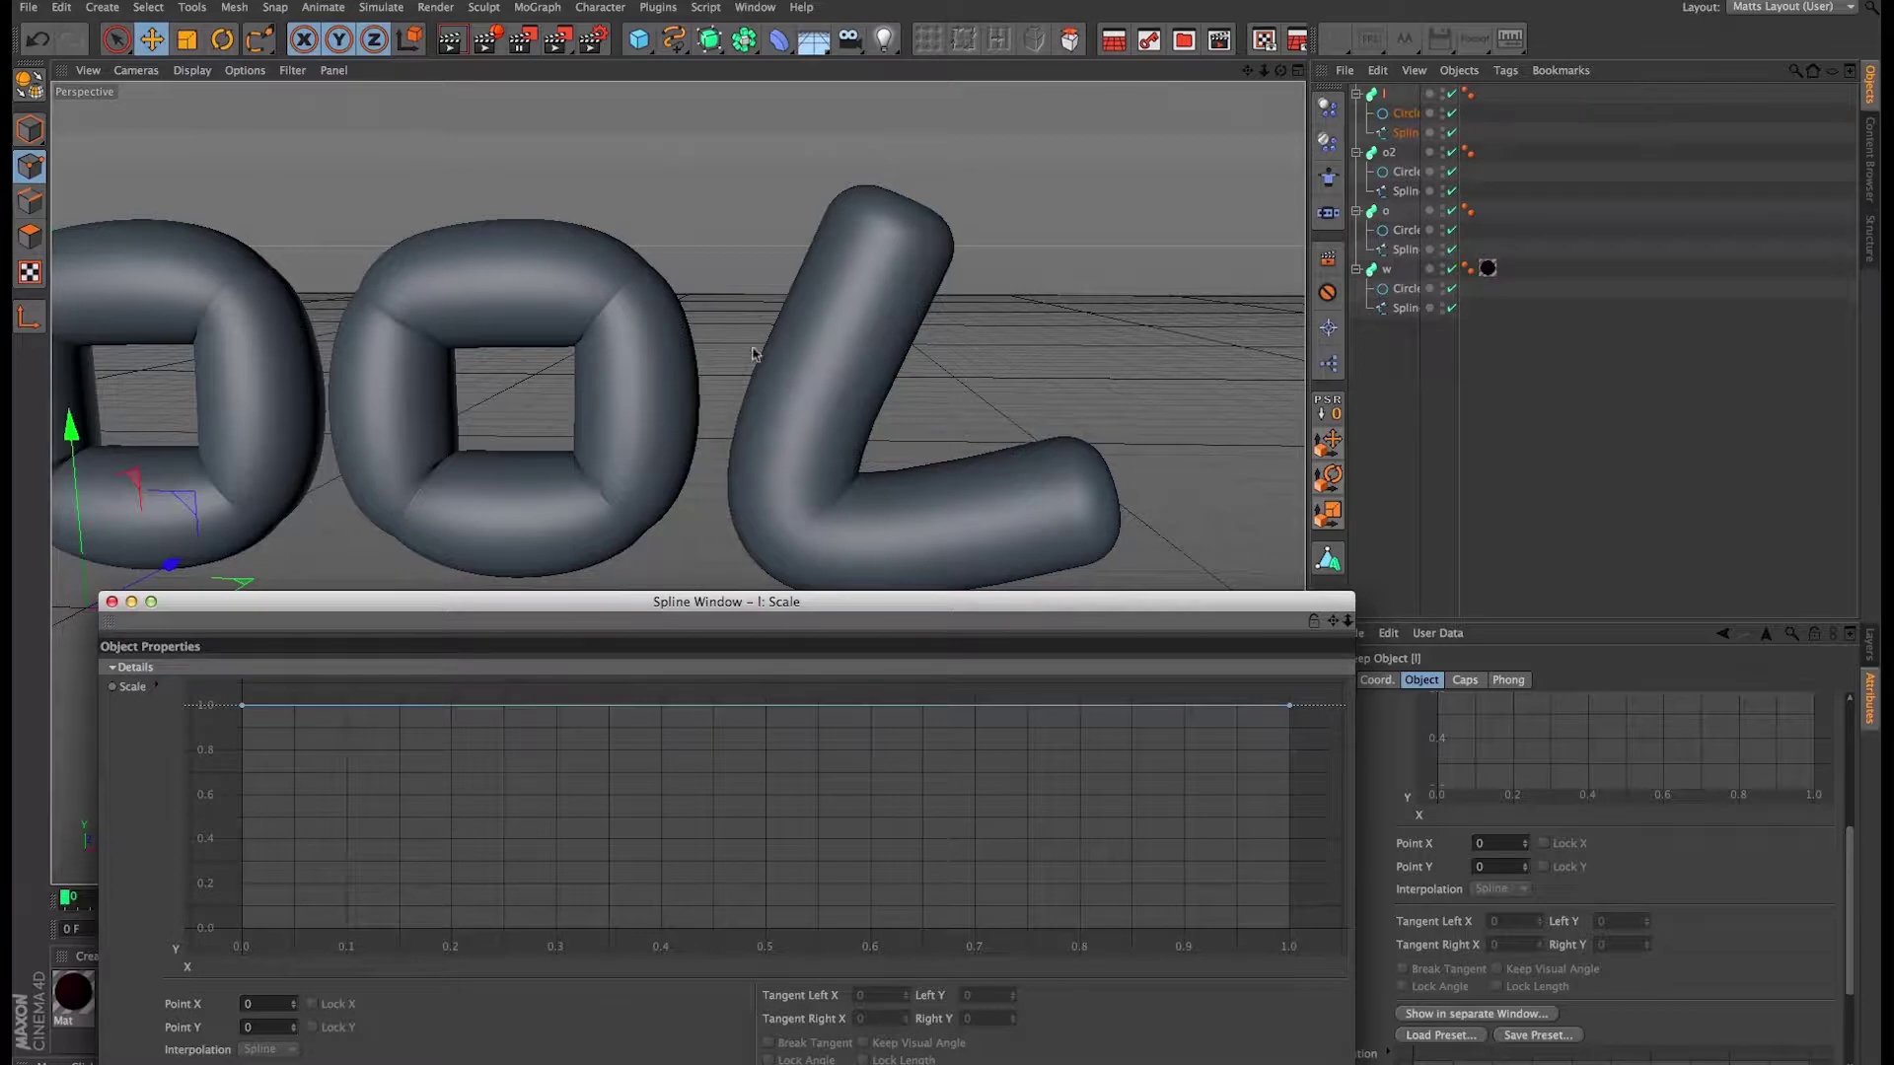
drag(239, 706, 239, 750)
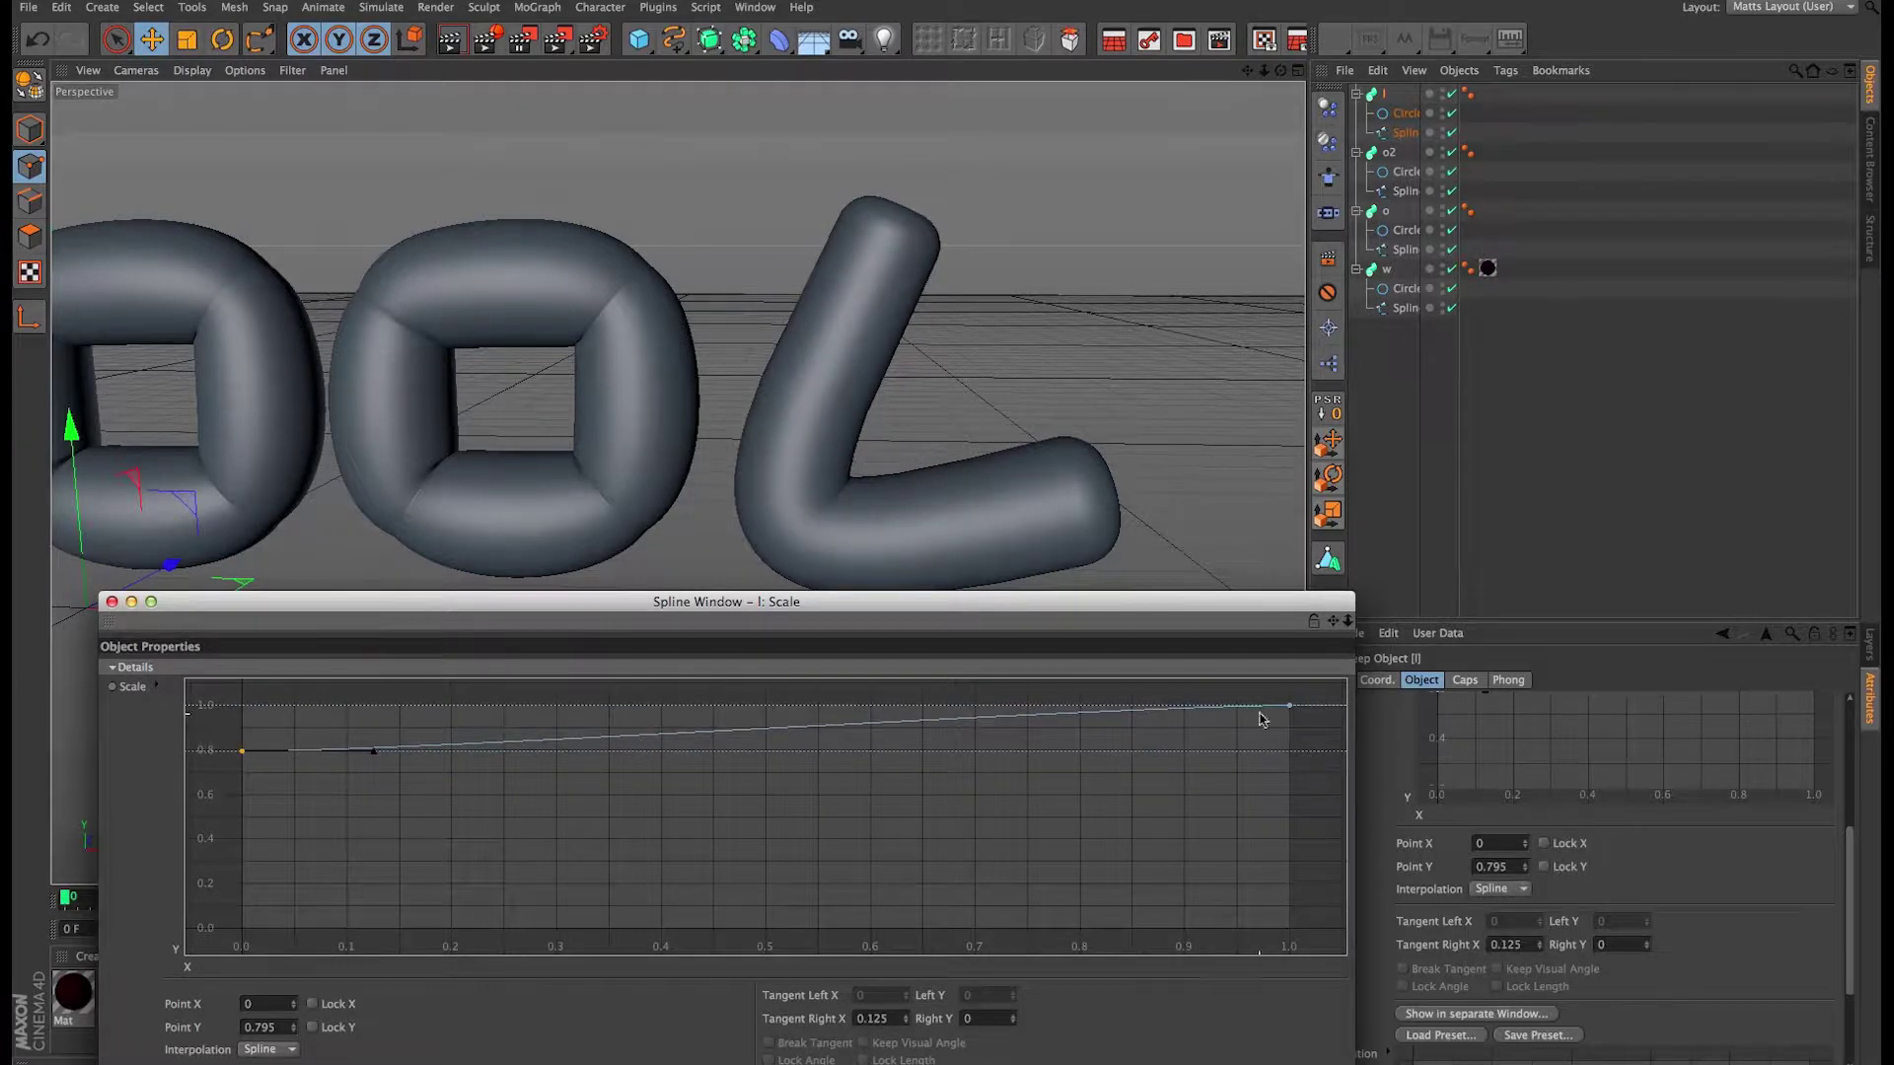
Step: Lower the end point of the l Sweep's Scale curve to about 0.795 and add a middle point at about X 0.509, Y 0.79
drag(1289, 707, 1300, 755)
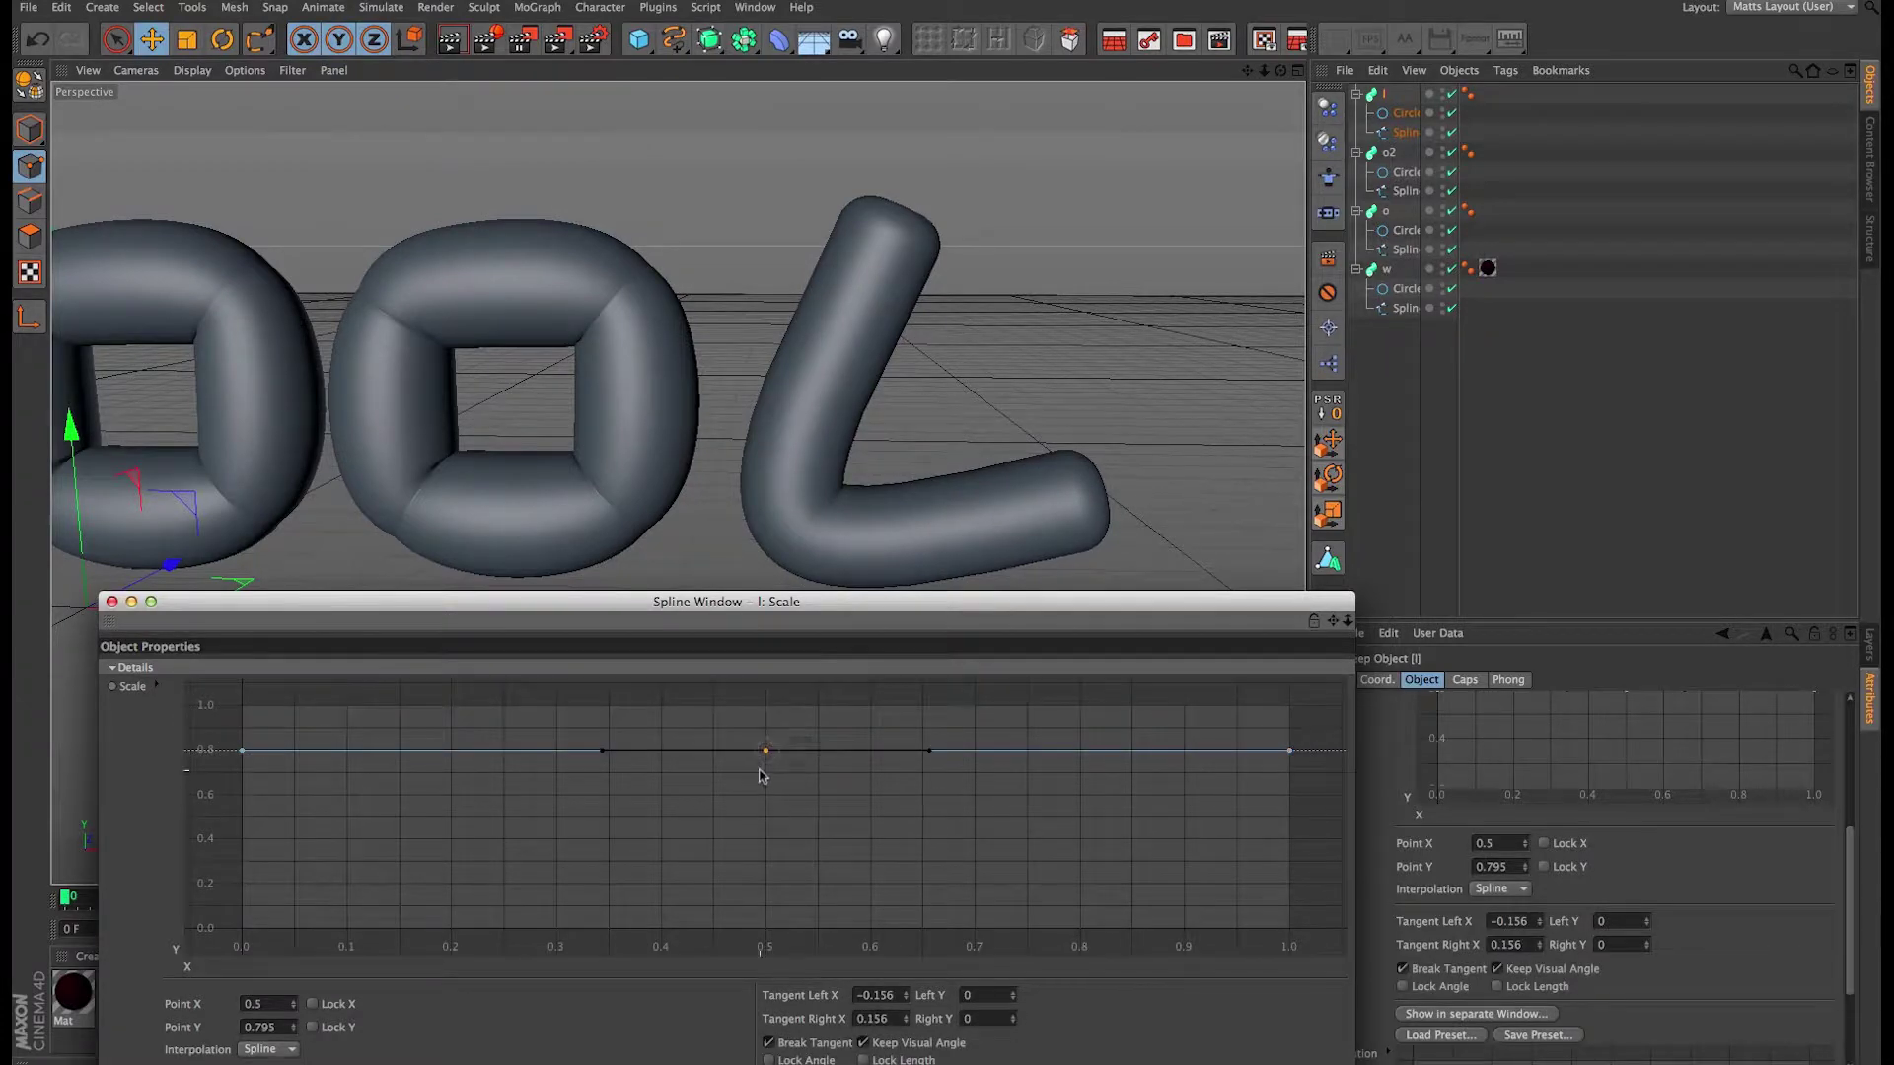
ctrl+click(768, 751)
mouse_move(768, 752)
mouse_down()
mouse_move(775, 854)
mouse_move(774, 754)
mouse_up()
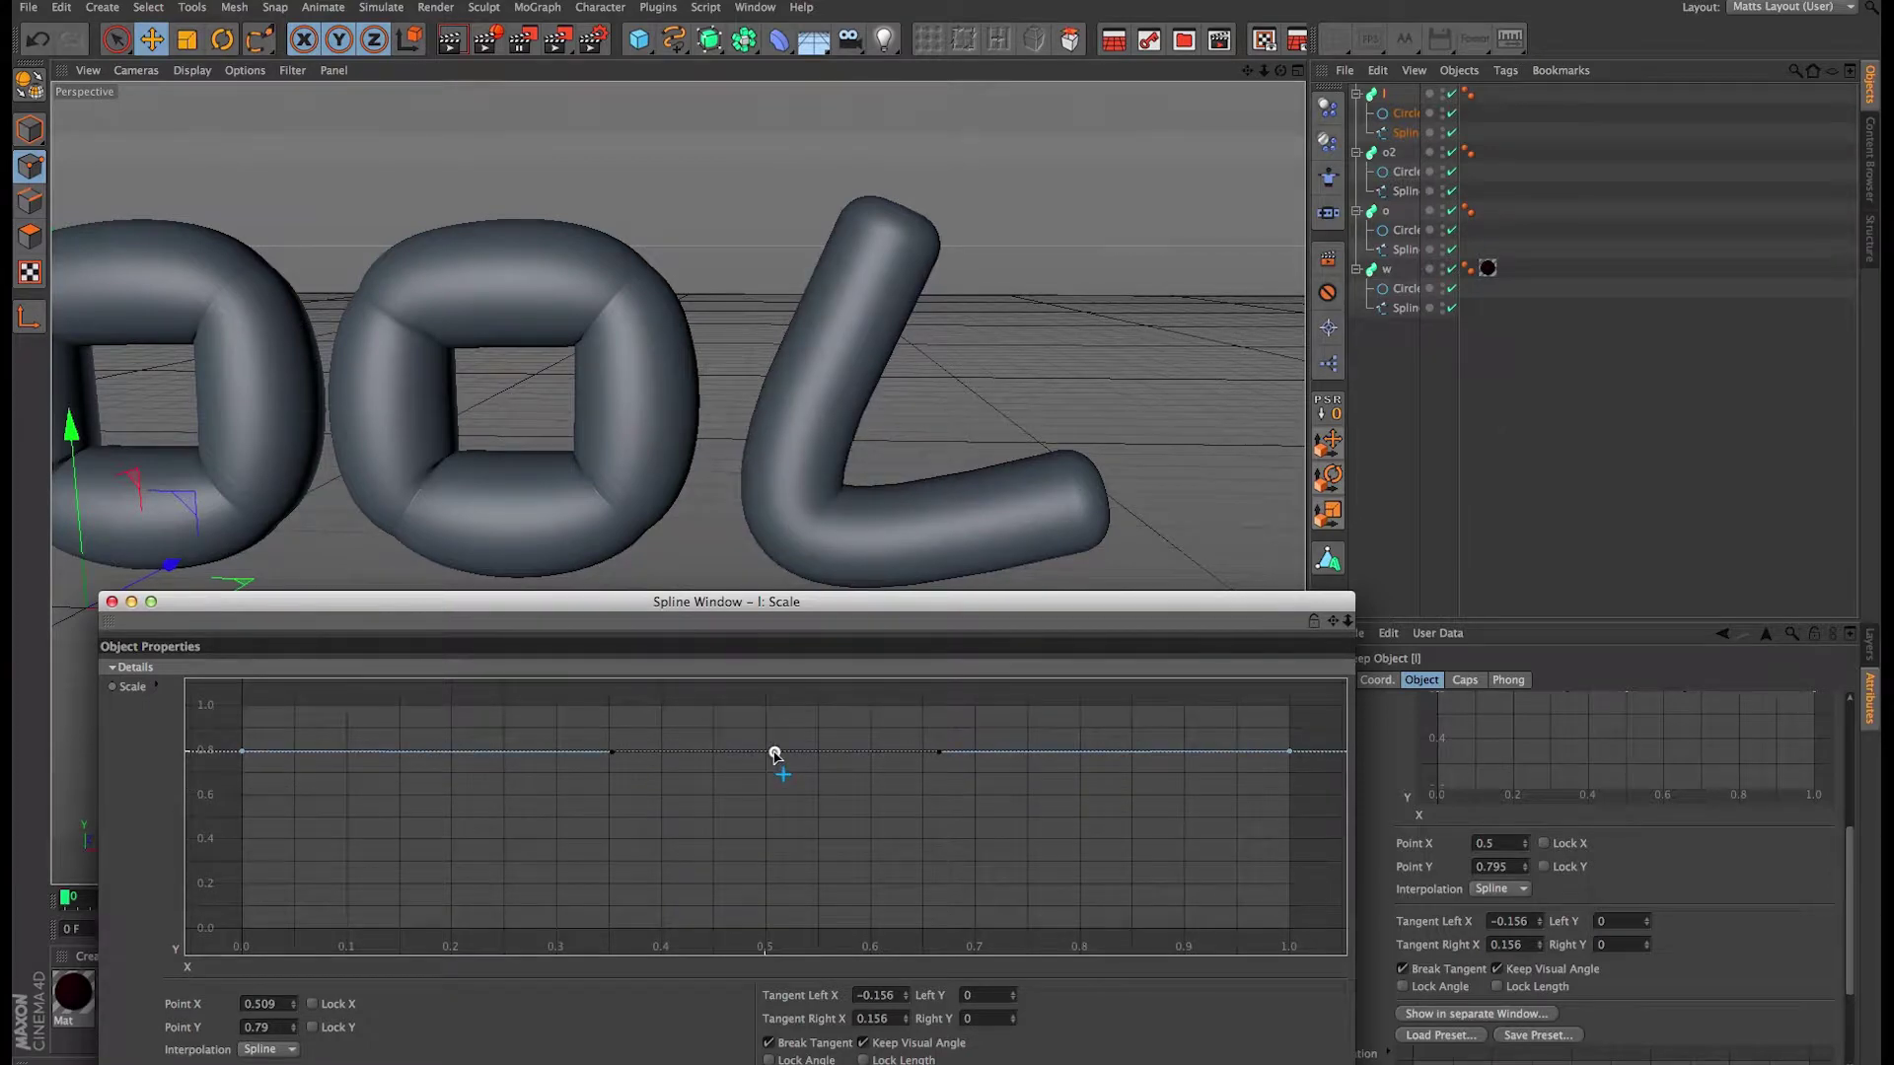
Step: Disable Keep Visual Angle for the middle point, then raise its left tangent and the start point's right tangent to bulge the curve's first half
click(886, 1044)
drag(611, 751, 591, 667)
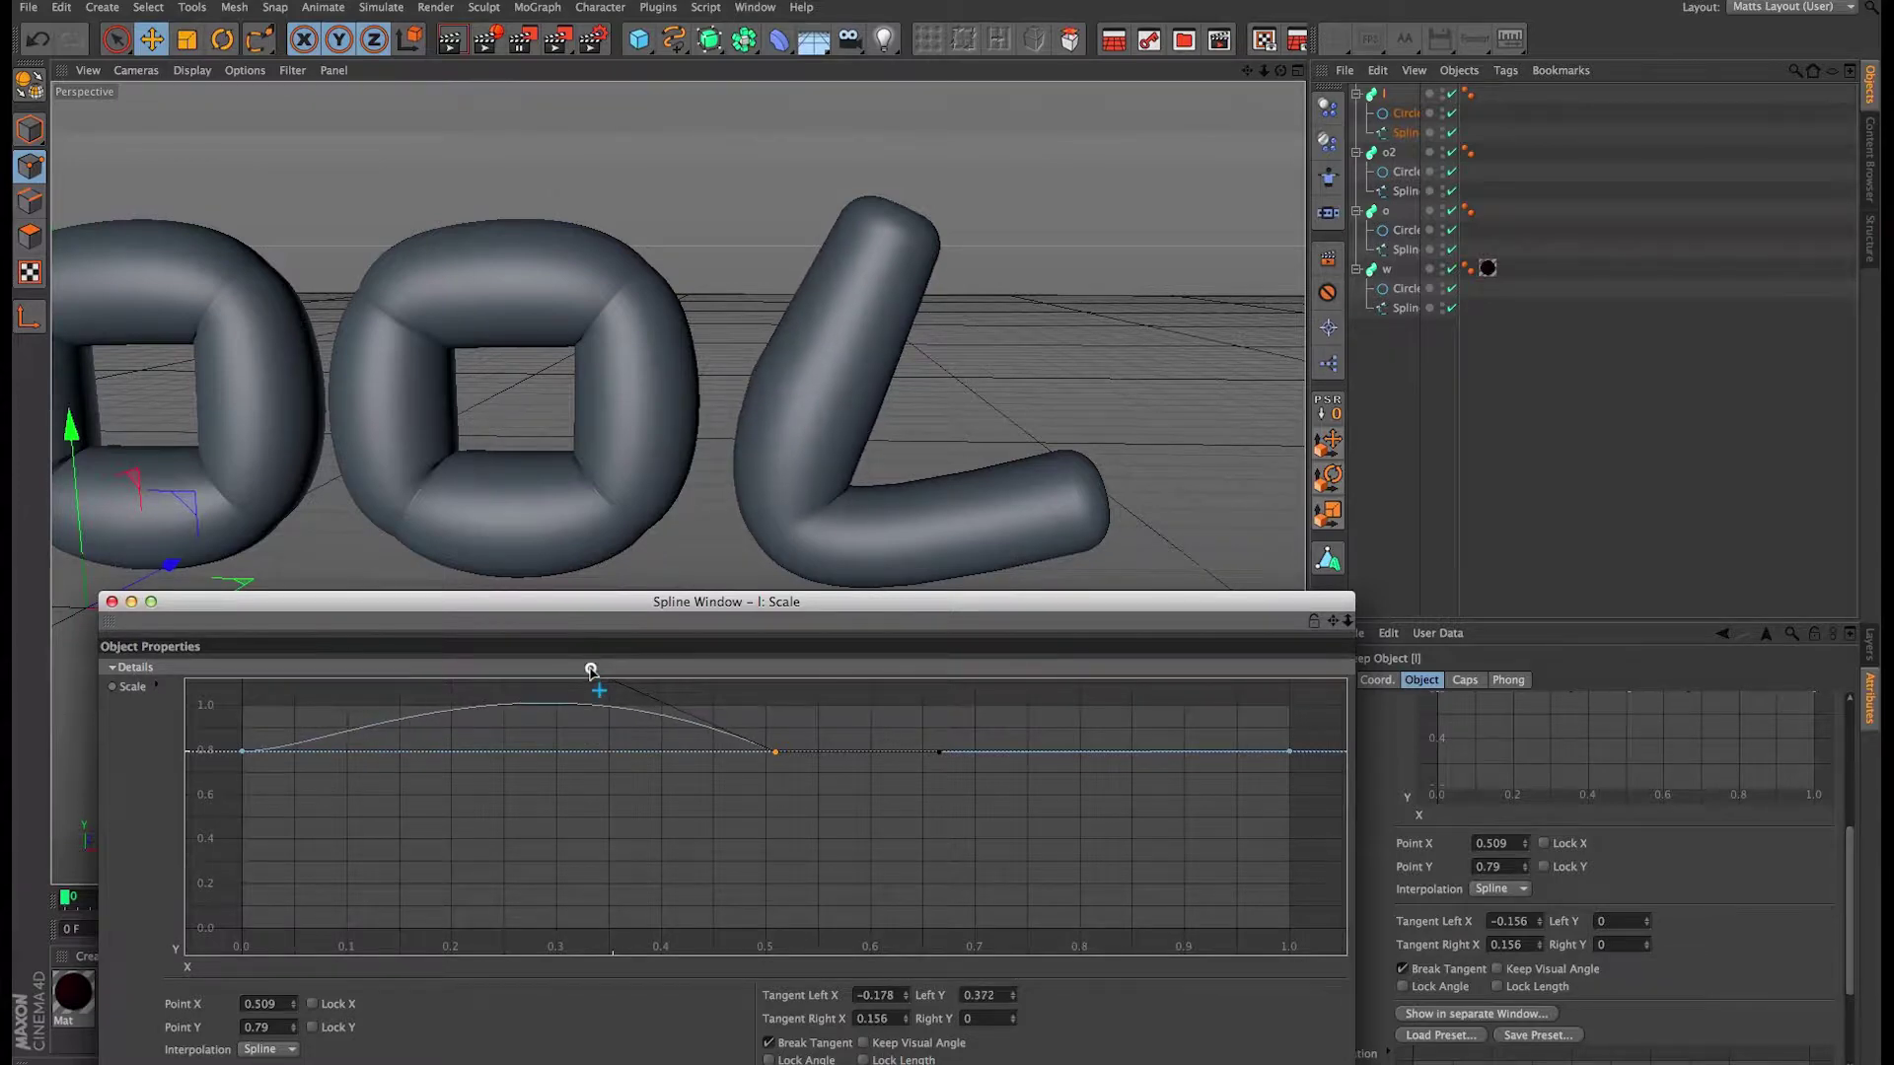
click(236, 751)
drag(305, 755, 299, 700)
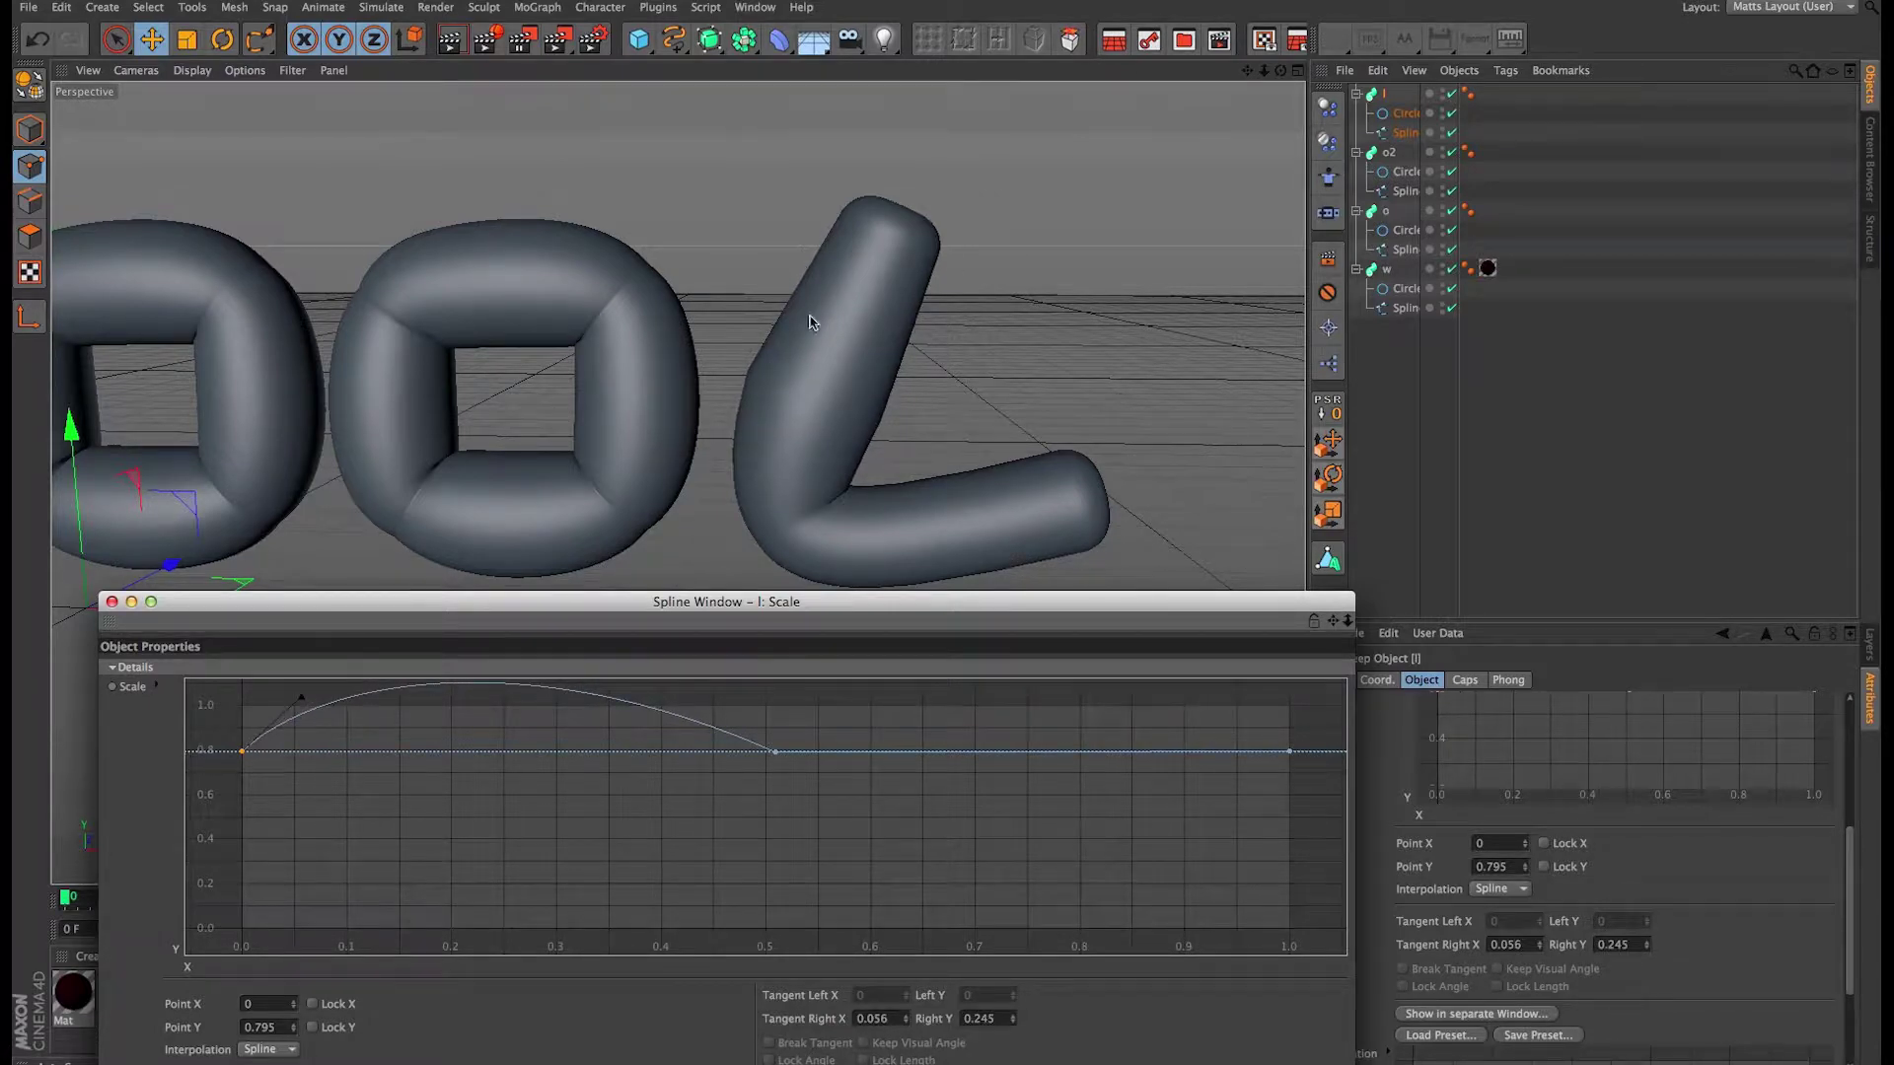
Step: Set the L's path spline to Uniform intermediate points and raise their number to about 82
click(1402, 132)
click(1509, 758)
click(1479, 817)
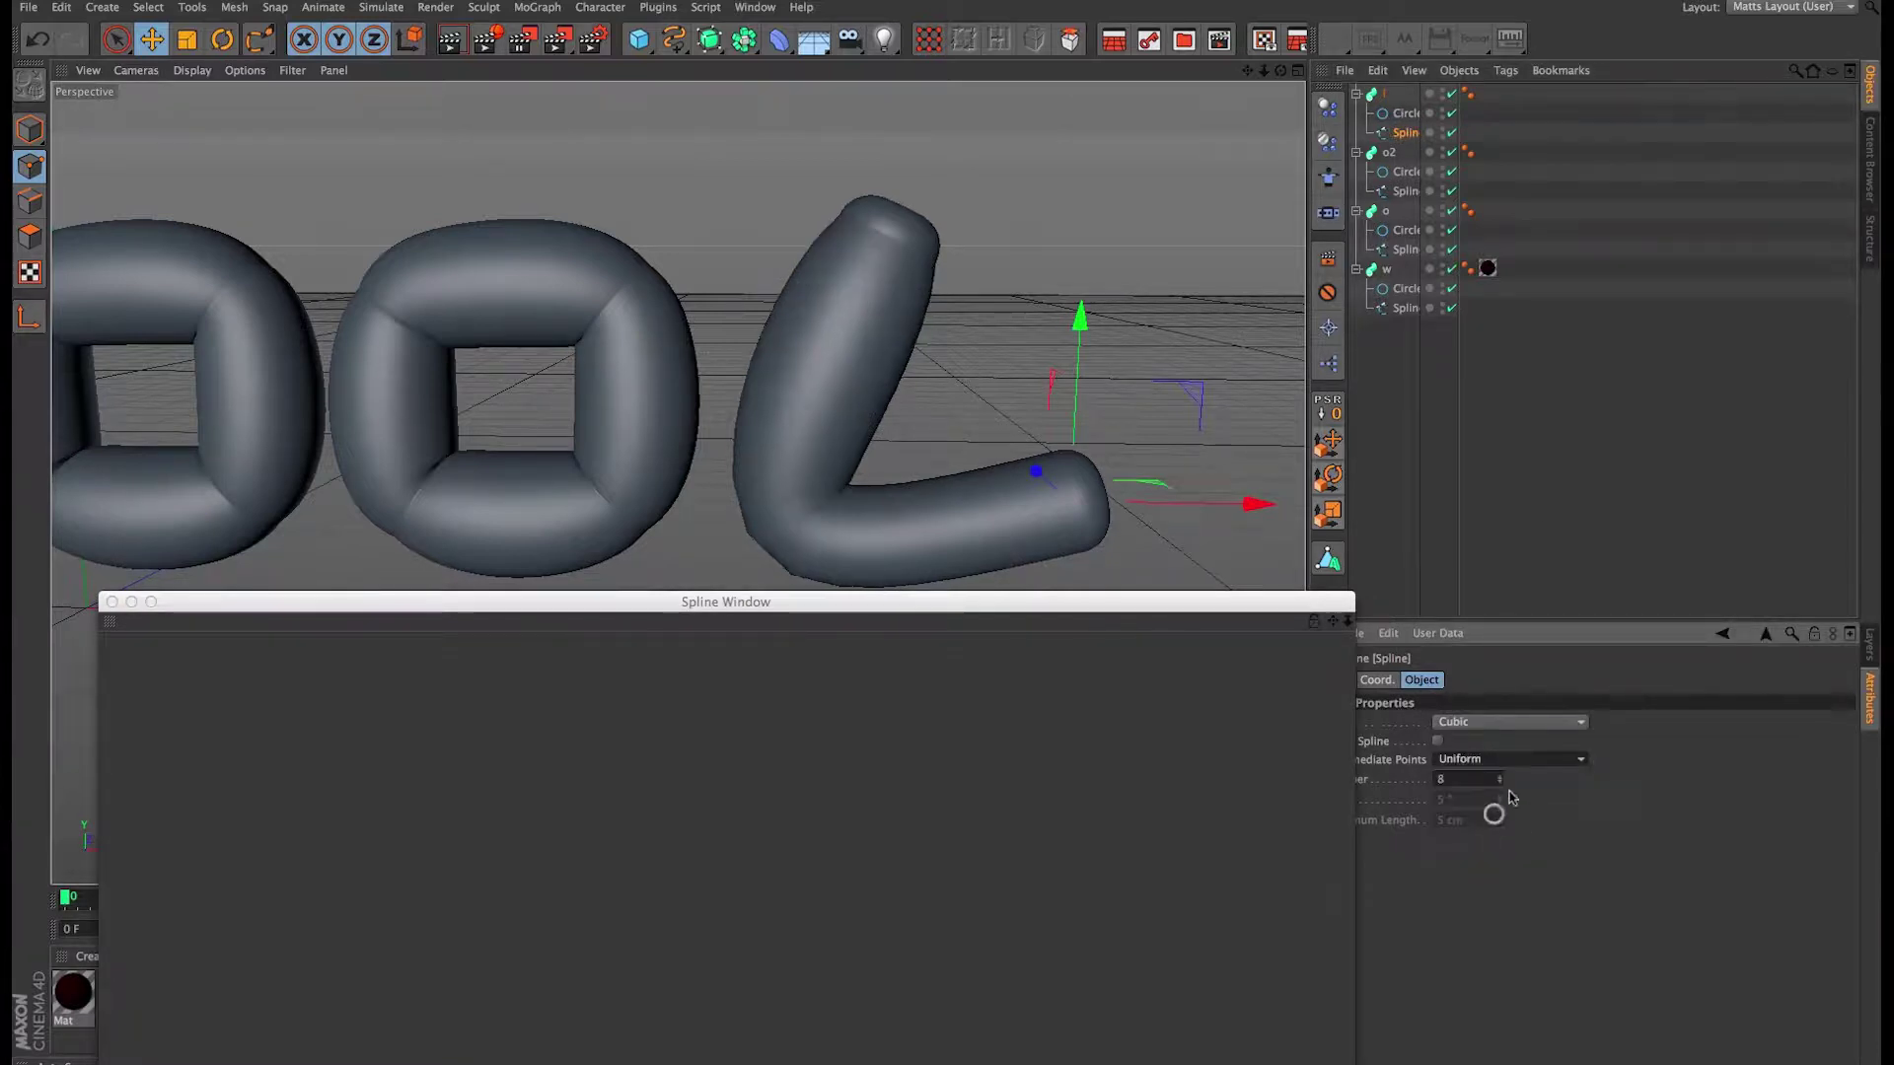
mouse_move(1499, 778)
mouse_down()
mouse_move(1450, 773)
mouse_move(1503, 775)
mouse_up()
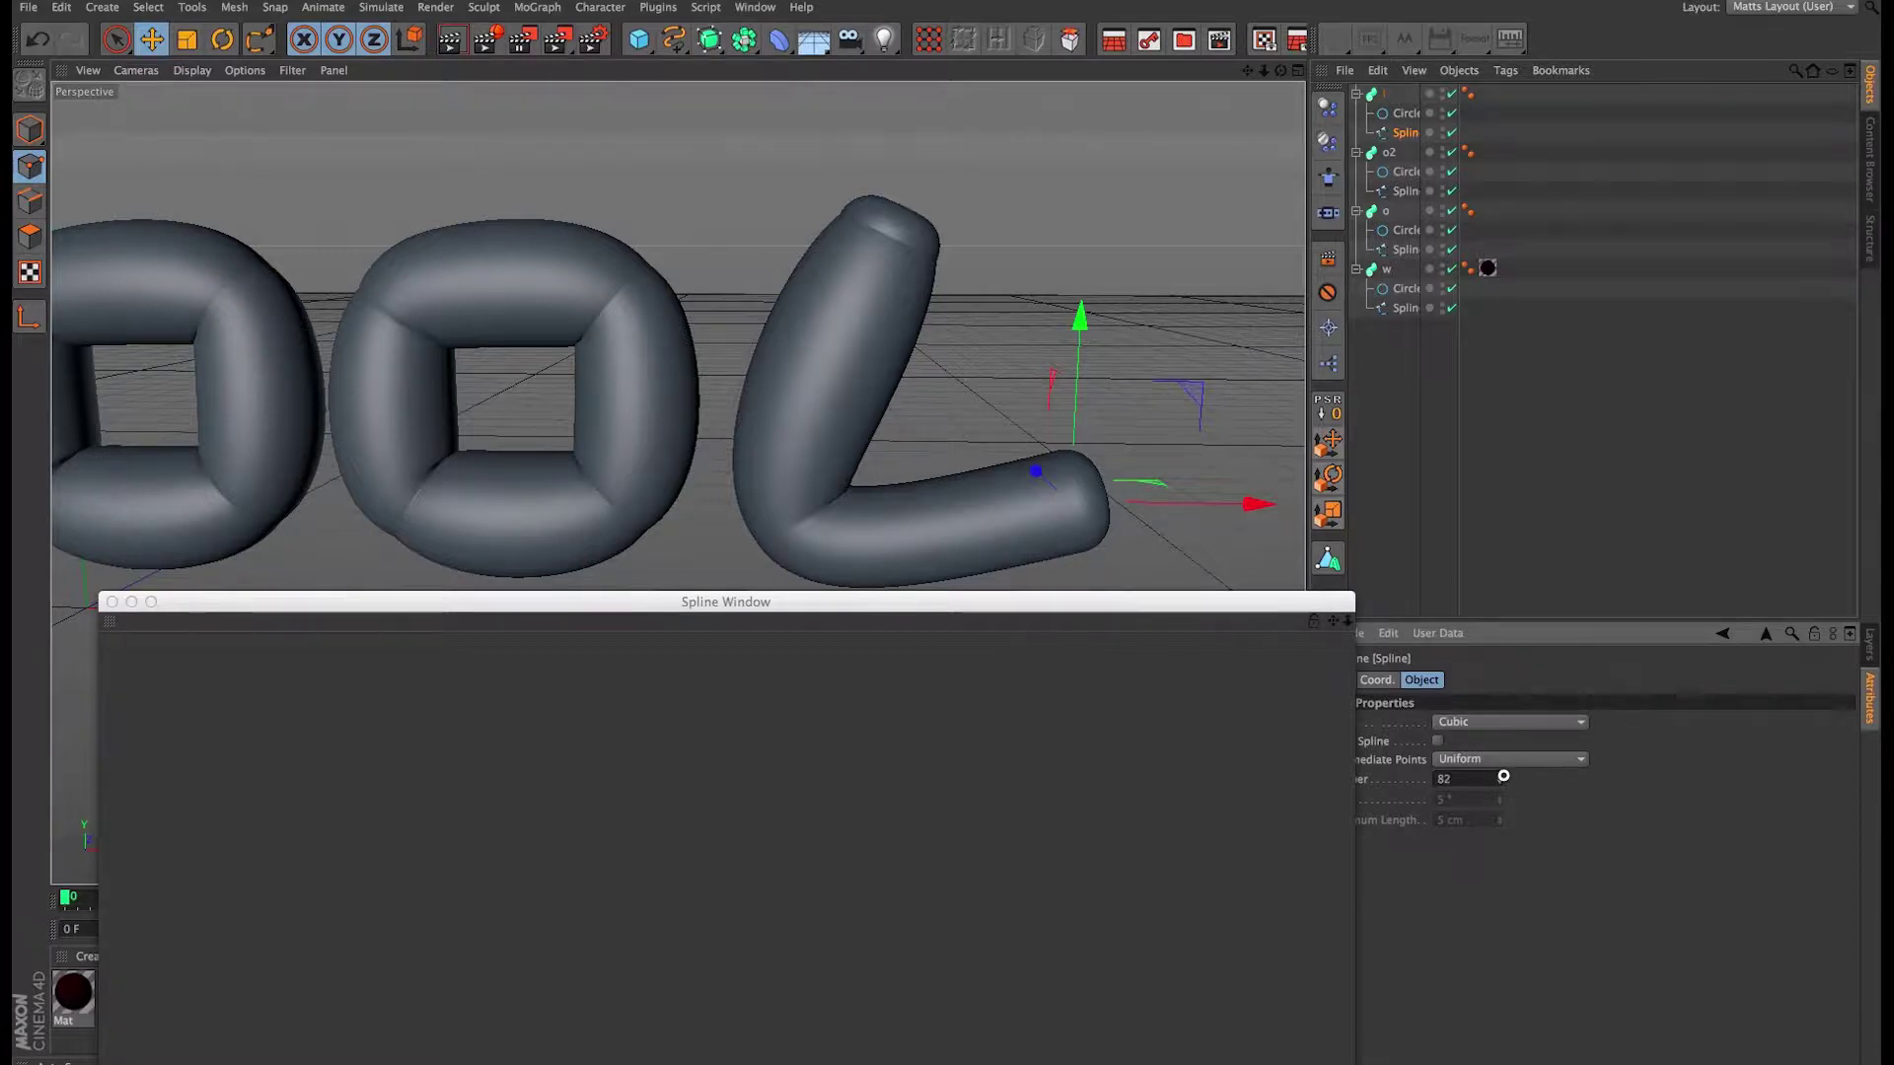
drag(1503, 776, 1500, 774)
Step: Raise the Scale curve's start point of the l Sweep to about 0.869 and flatten its right tangent to about X 0.077, Y 0.074
click(1384, 92)
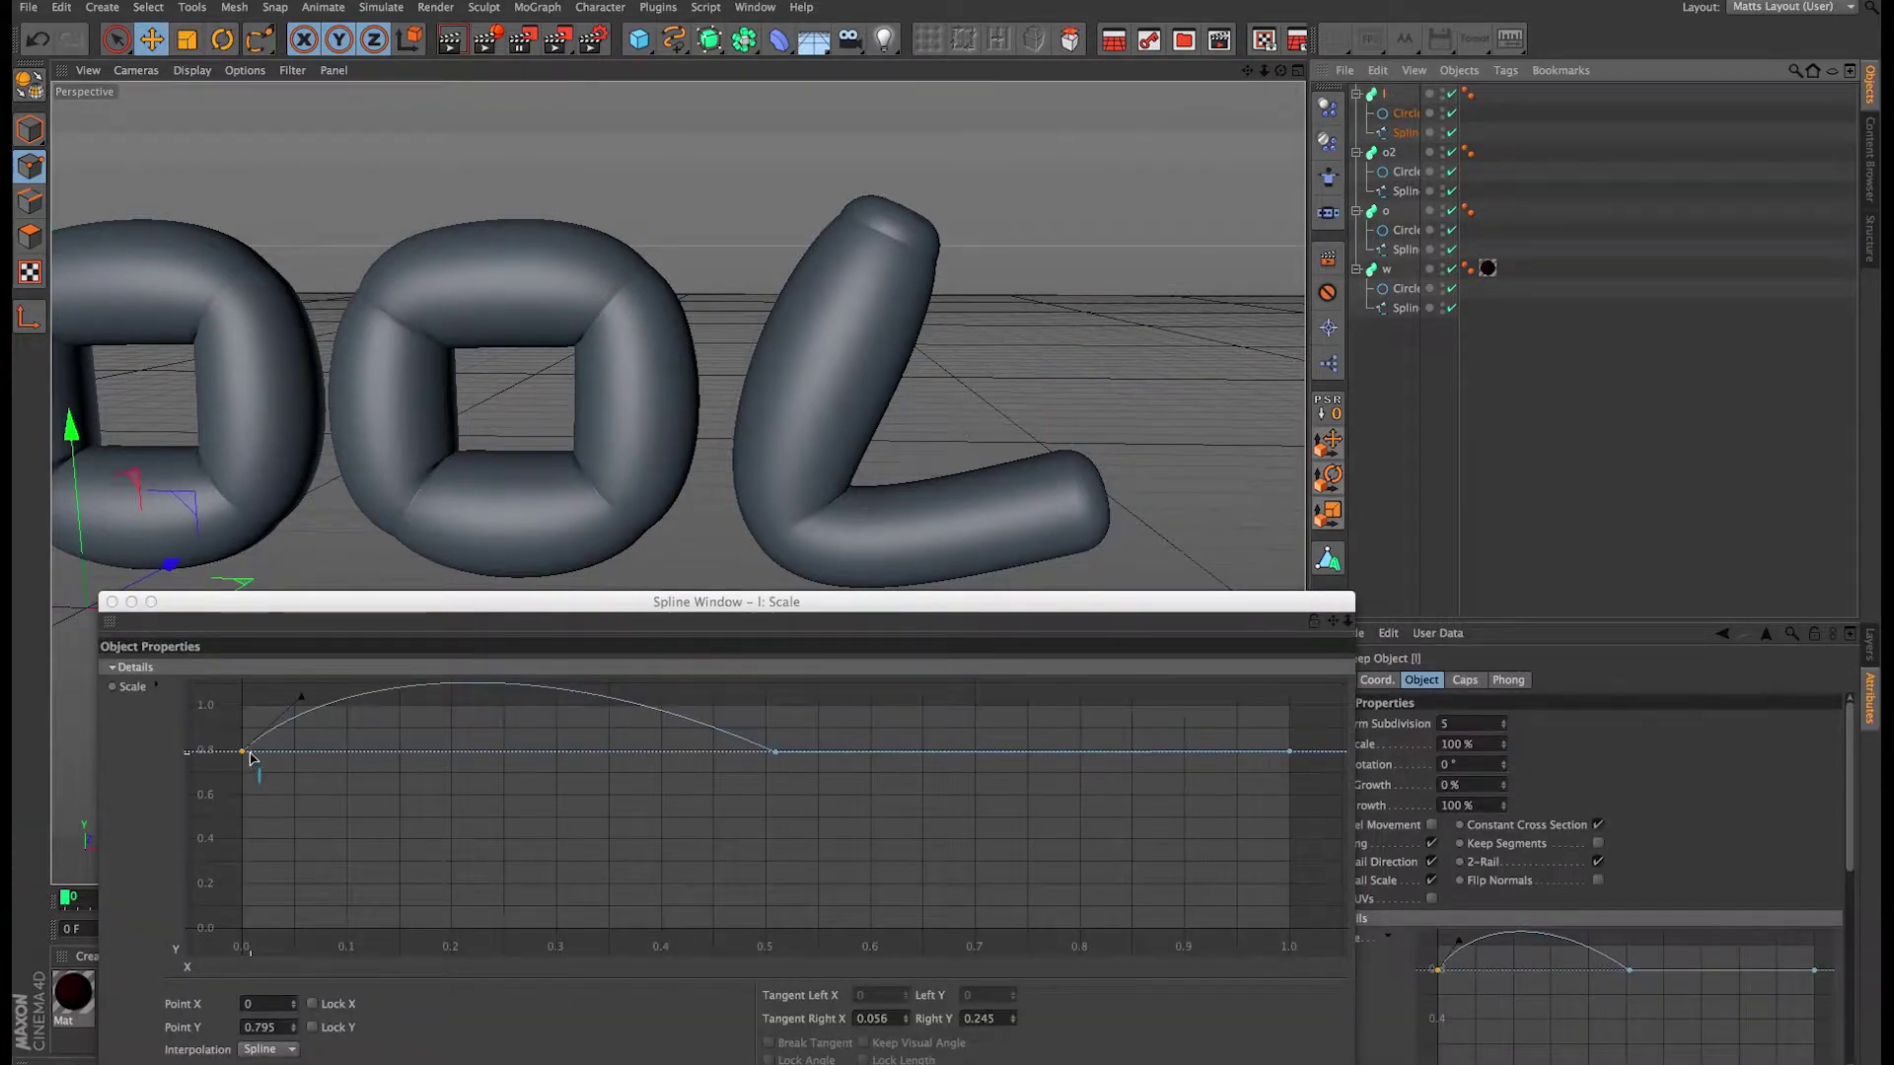
drag(249, 756, 240, 737)
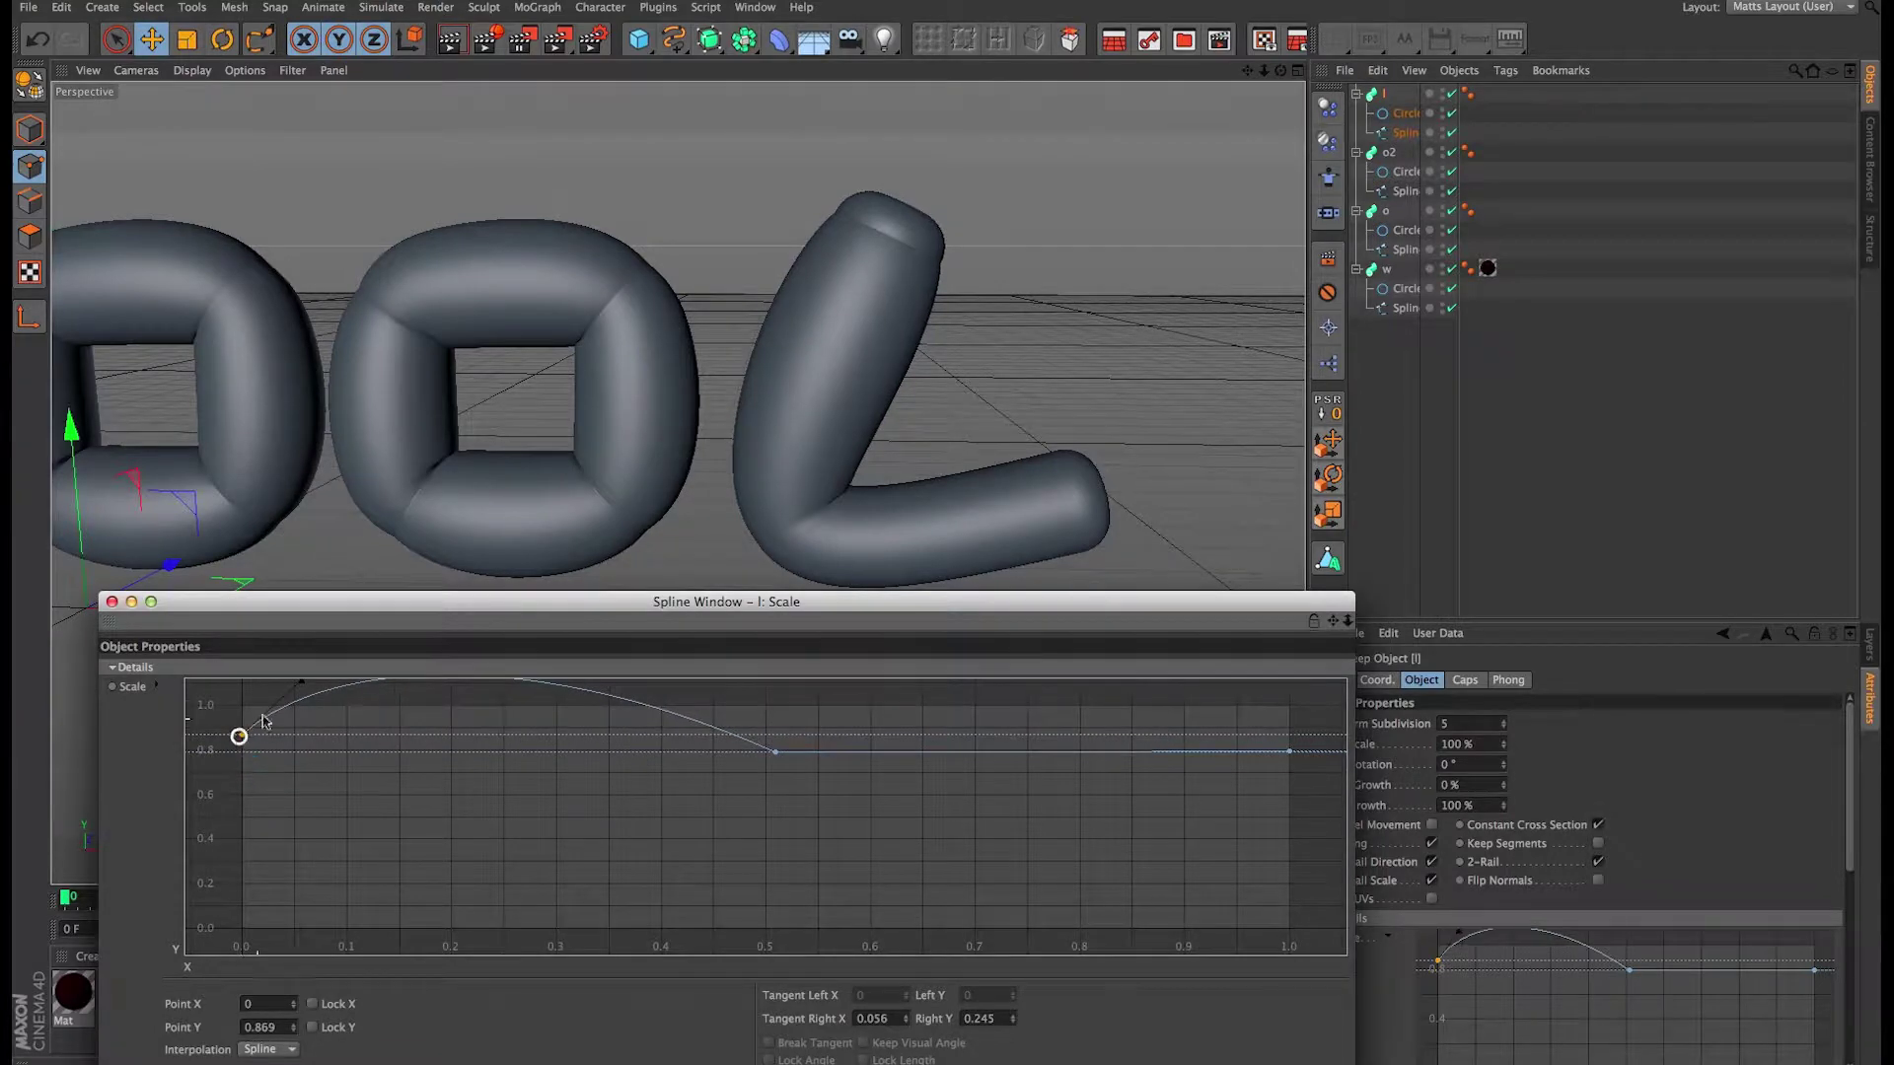
drag(301, 684, 323, 721)
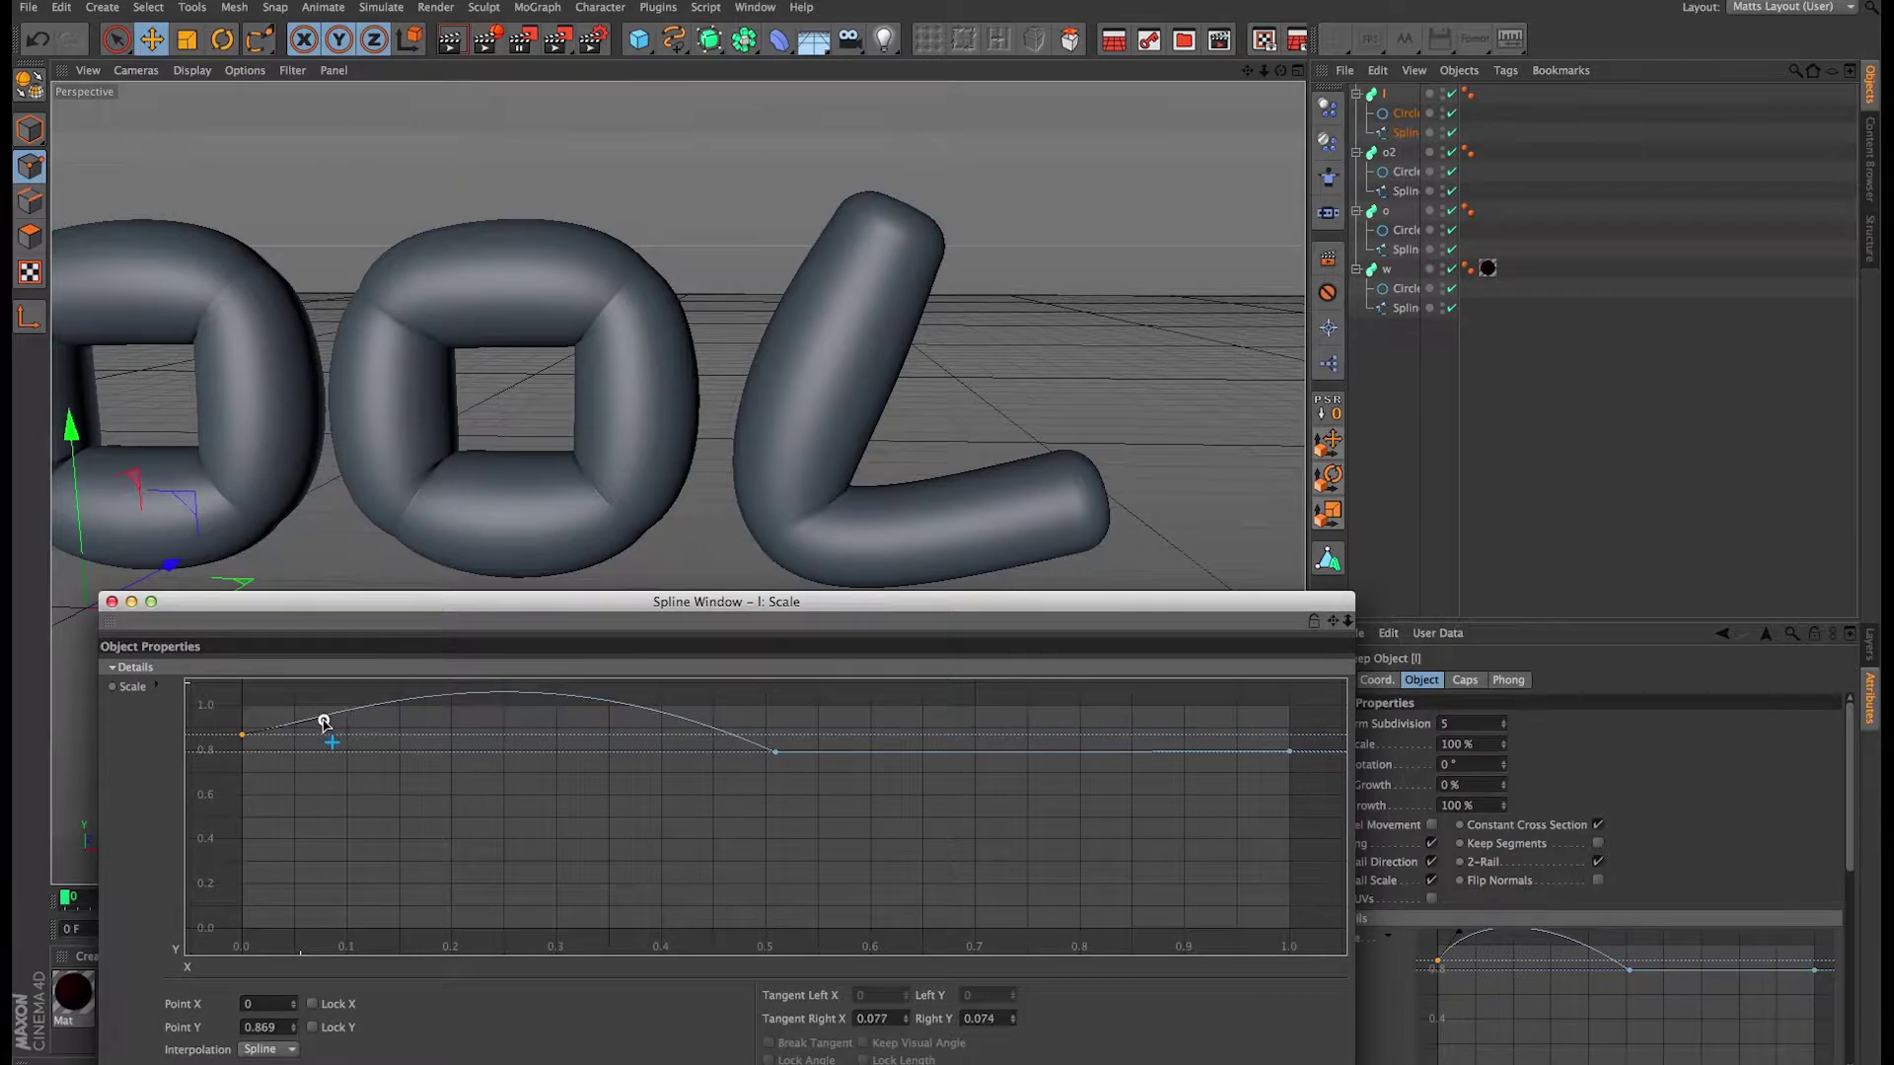
Step: Bulge the Scale curve's second half by raising the end point's left tangent and the middle point's right tangent to about X 0.099, Y 0.114
click(775, 753)
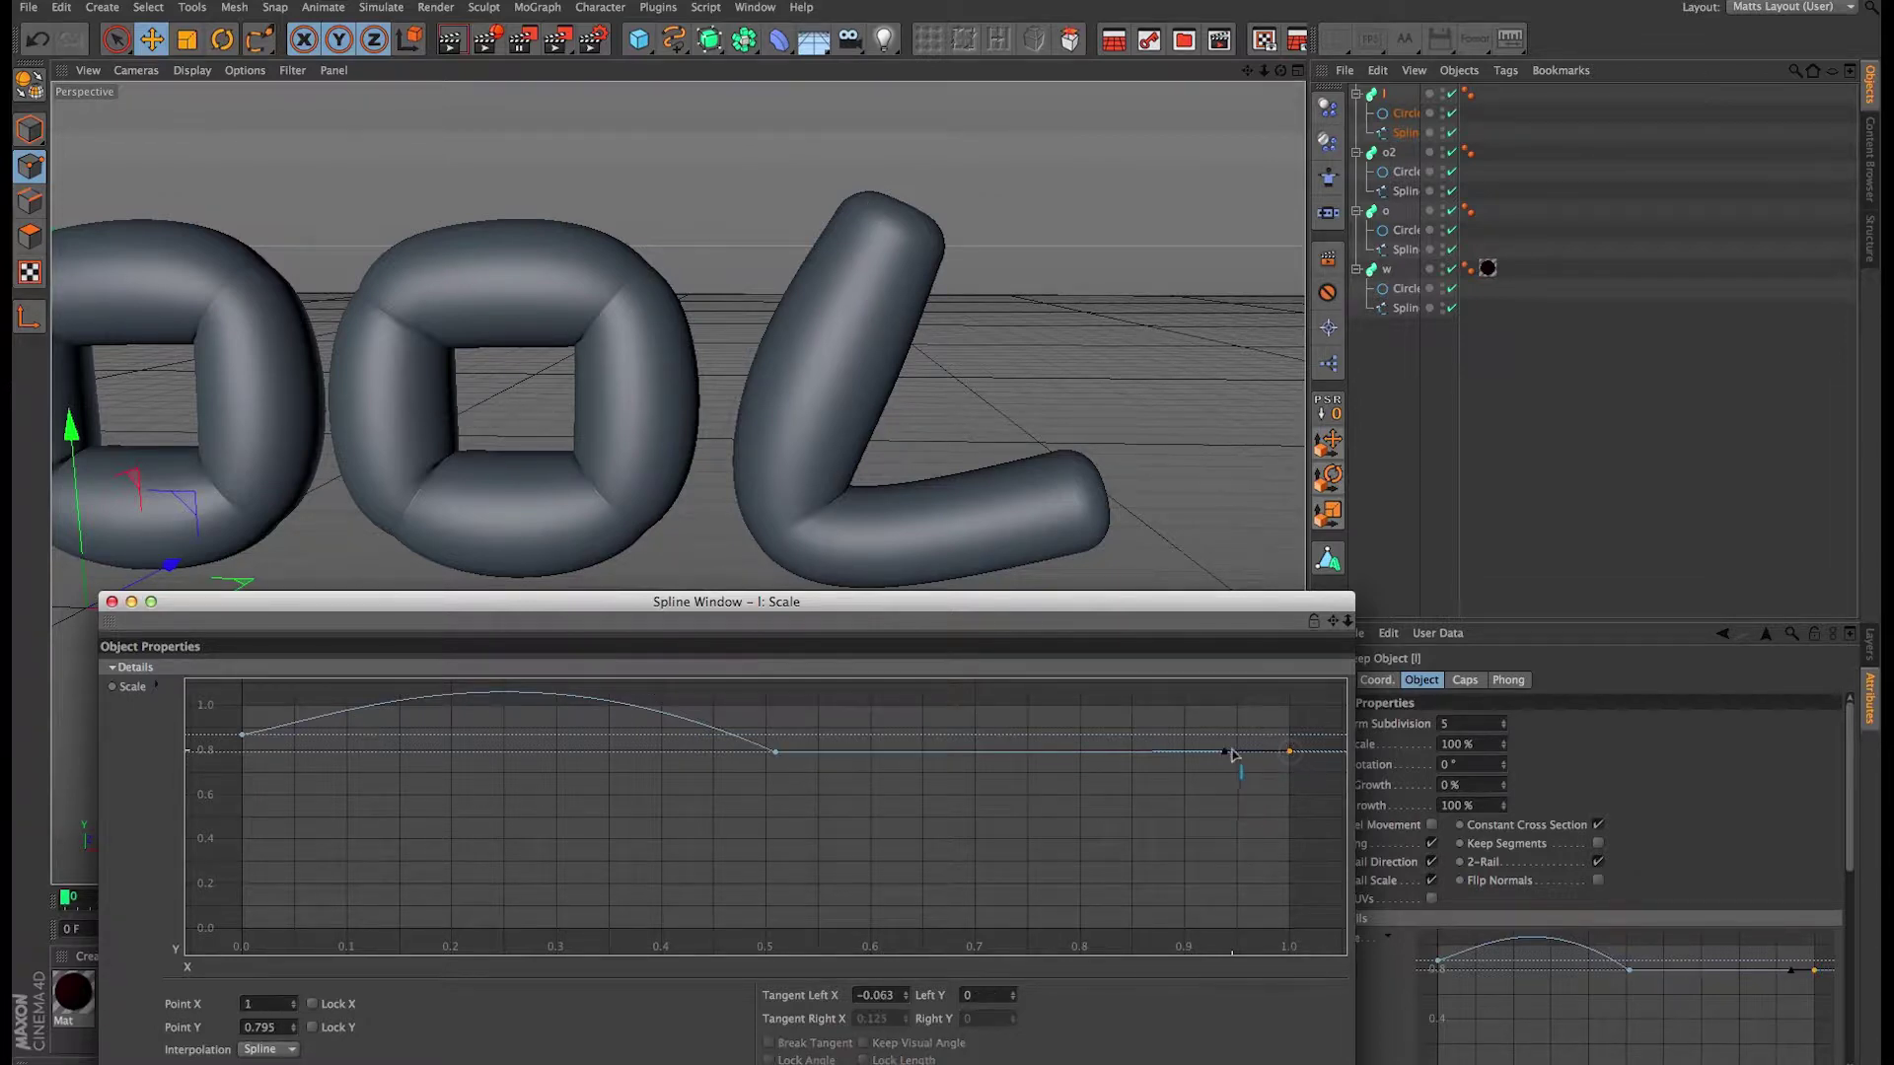
drag(1225, 752, 1069, 642)
click(777, 753)
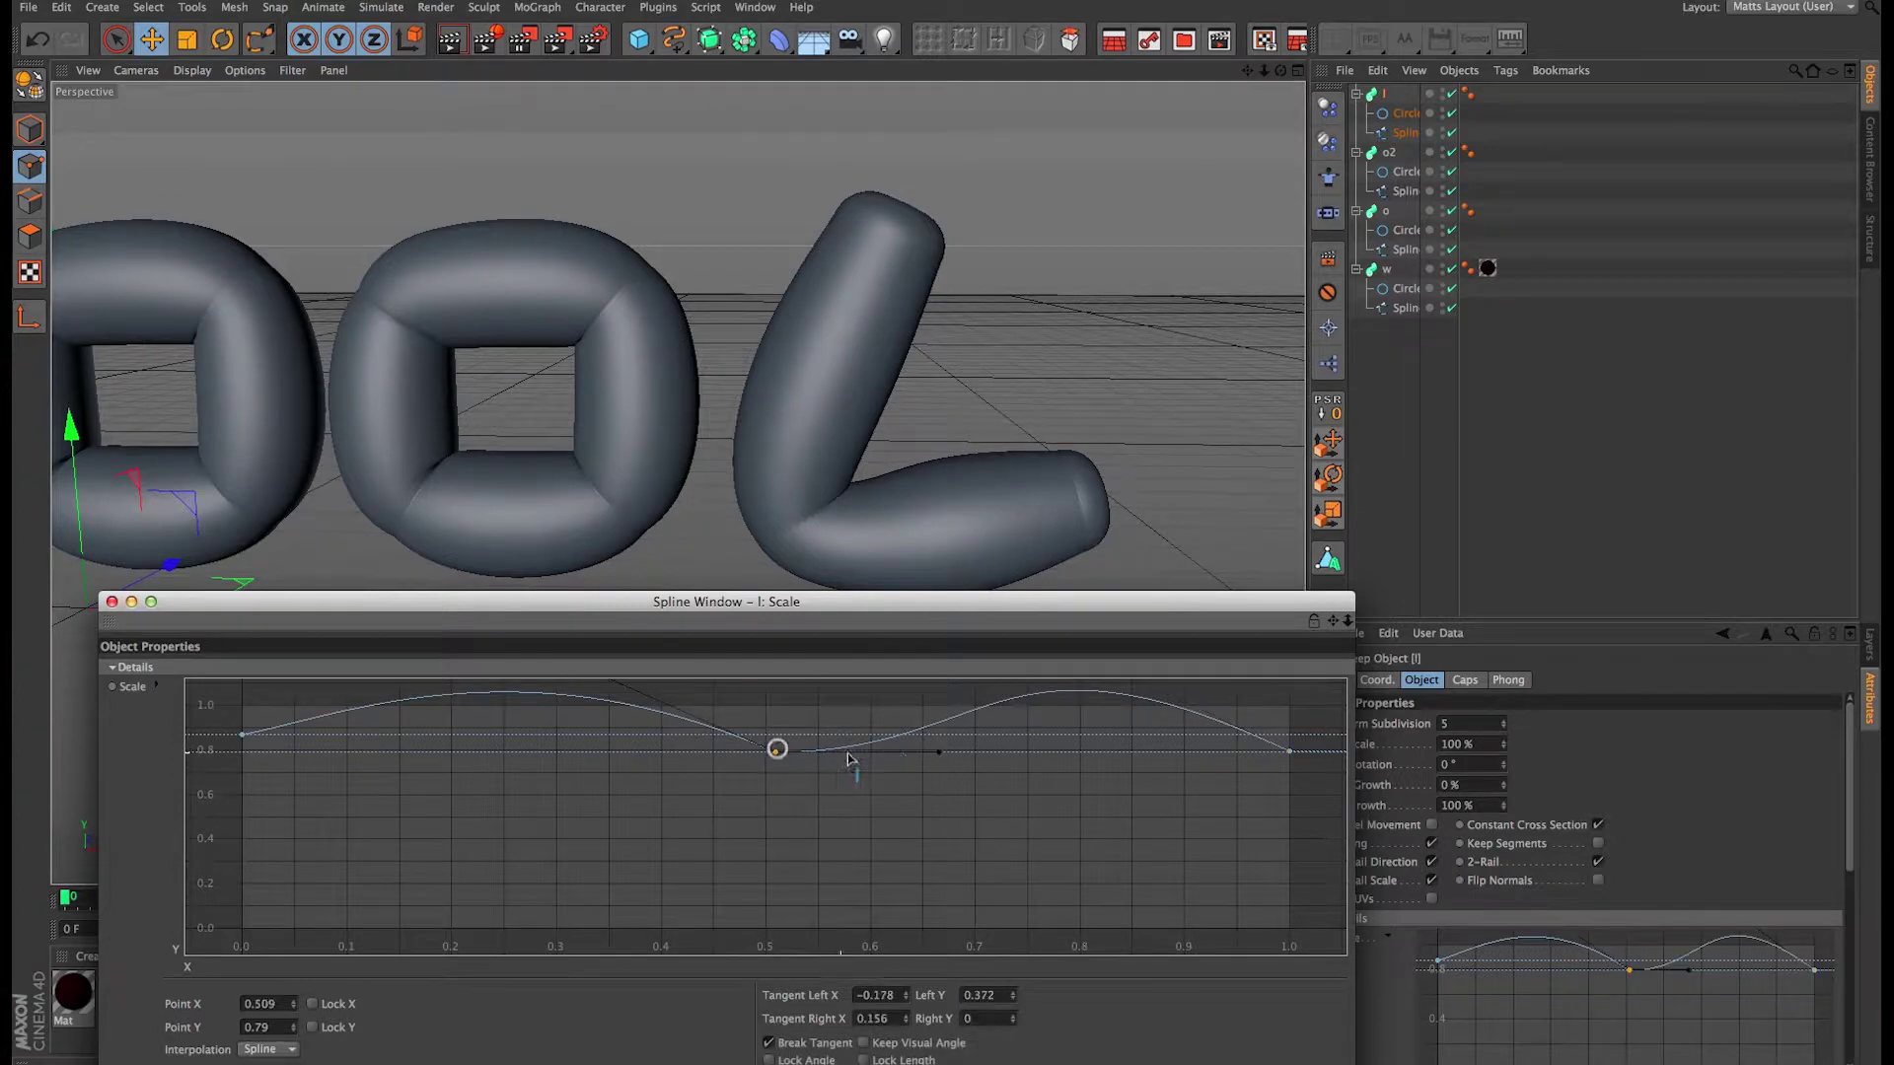
drag(944, 757, 878, 727)
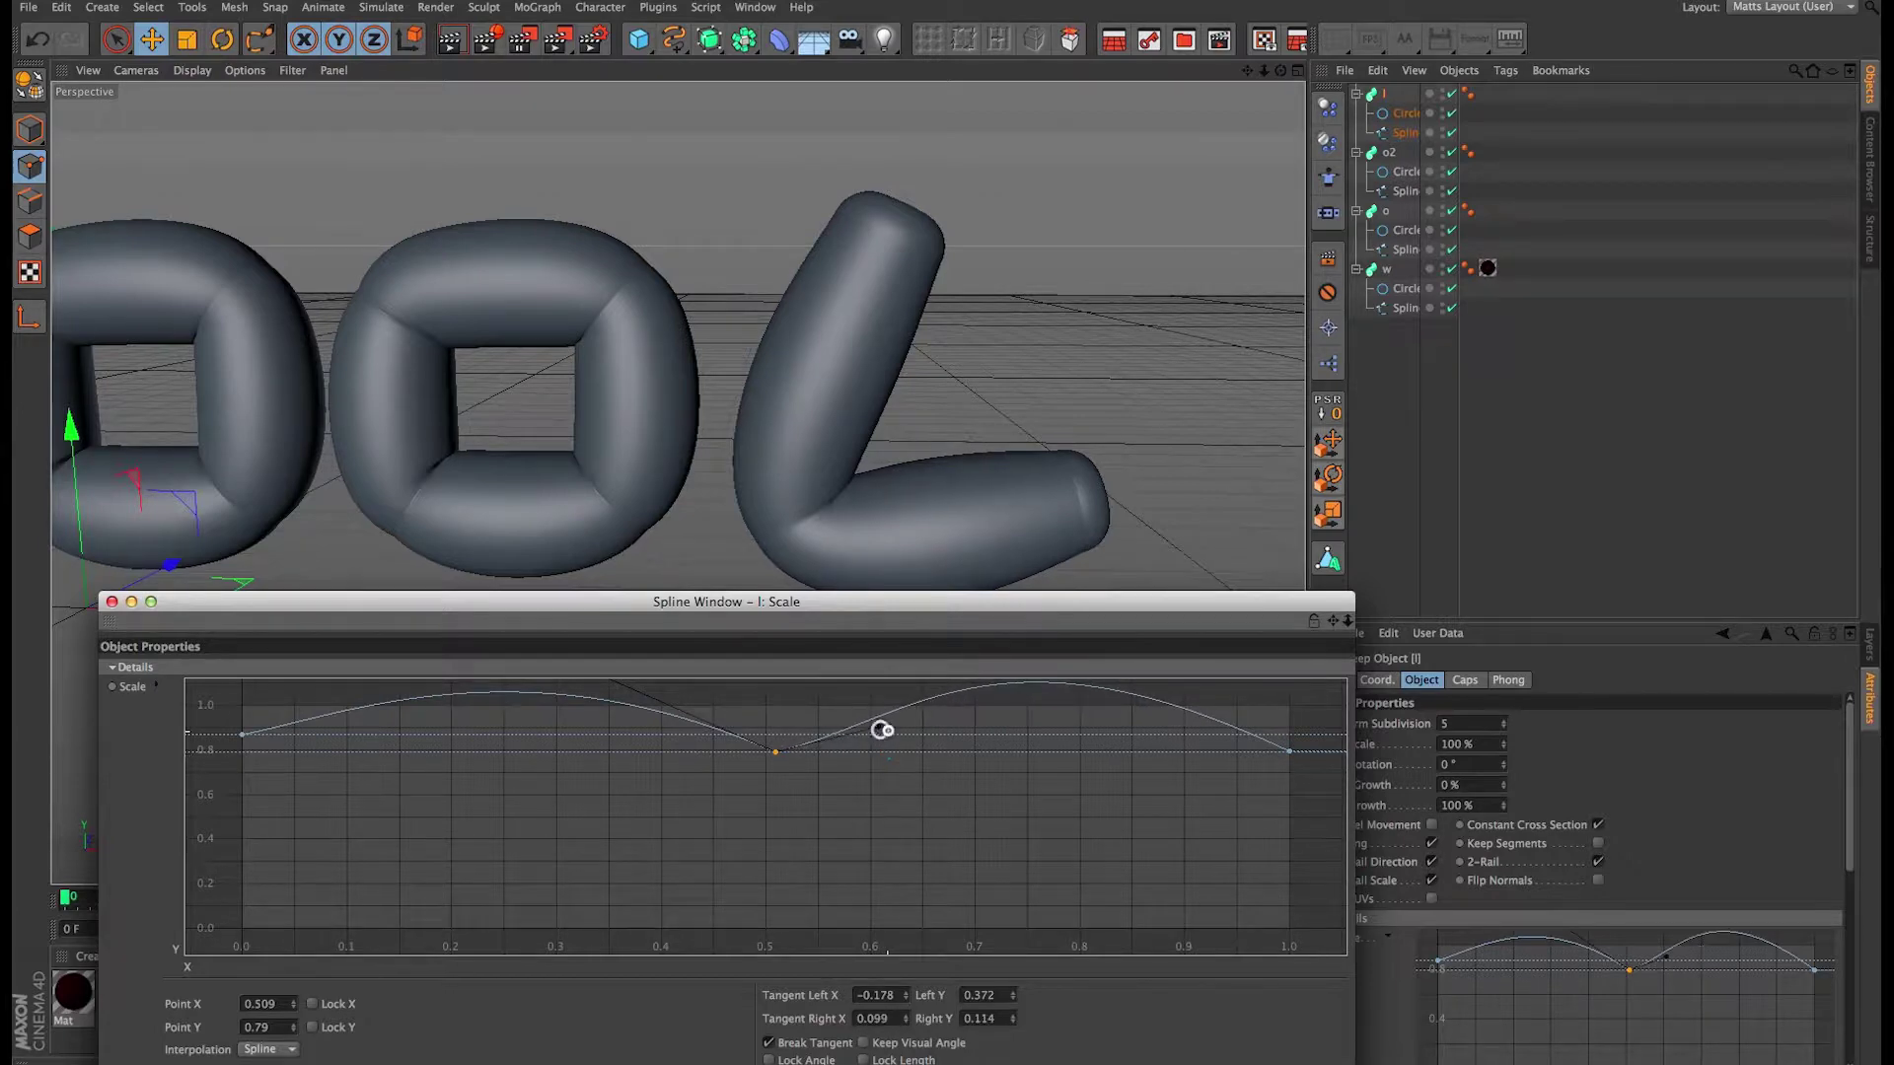
Step: Set the middle point's right tangent to about X 0.112, Y 0.375 and the end point's left tangent to about X -0.107, Y 0.148
scroll(913, 731, up, 3)
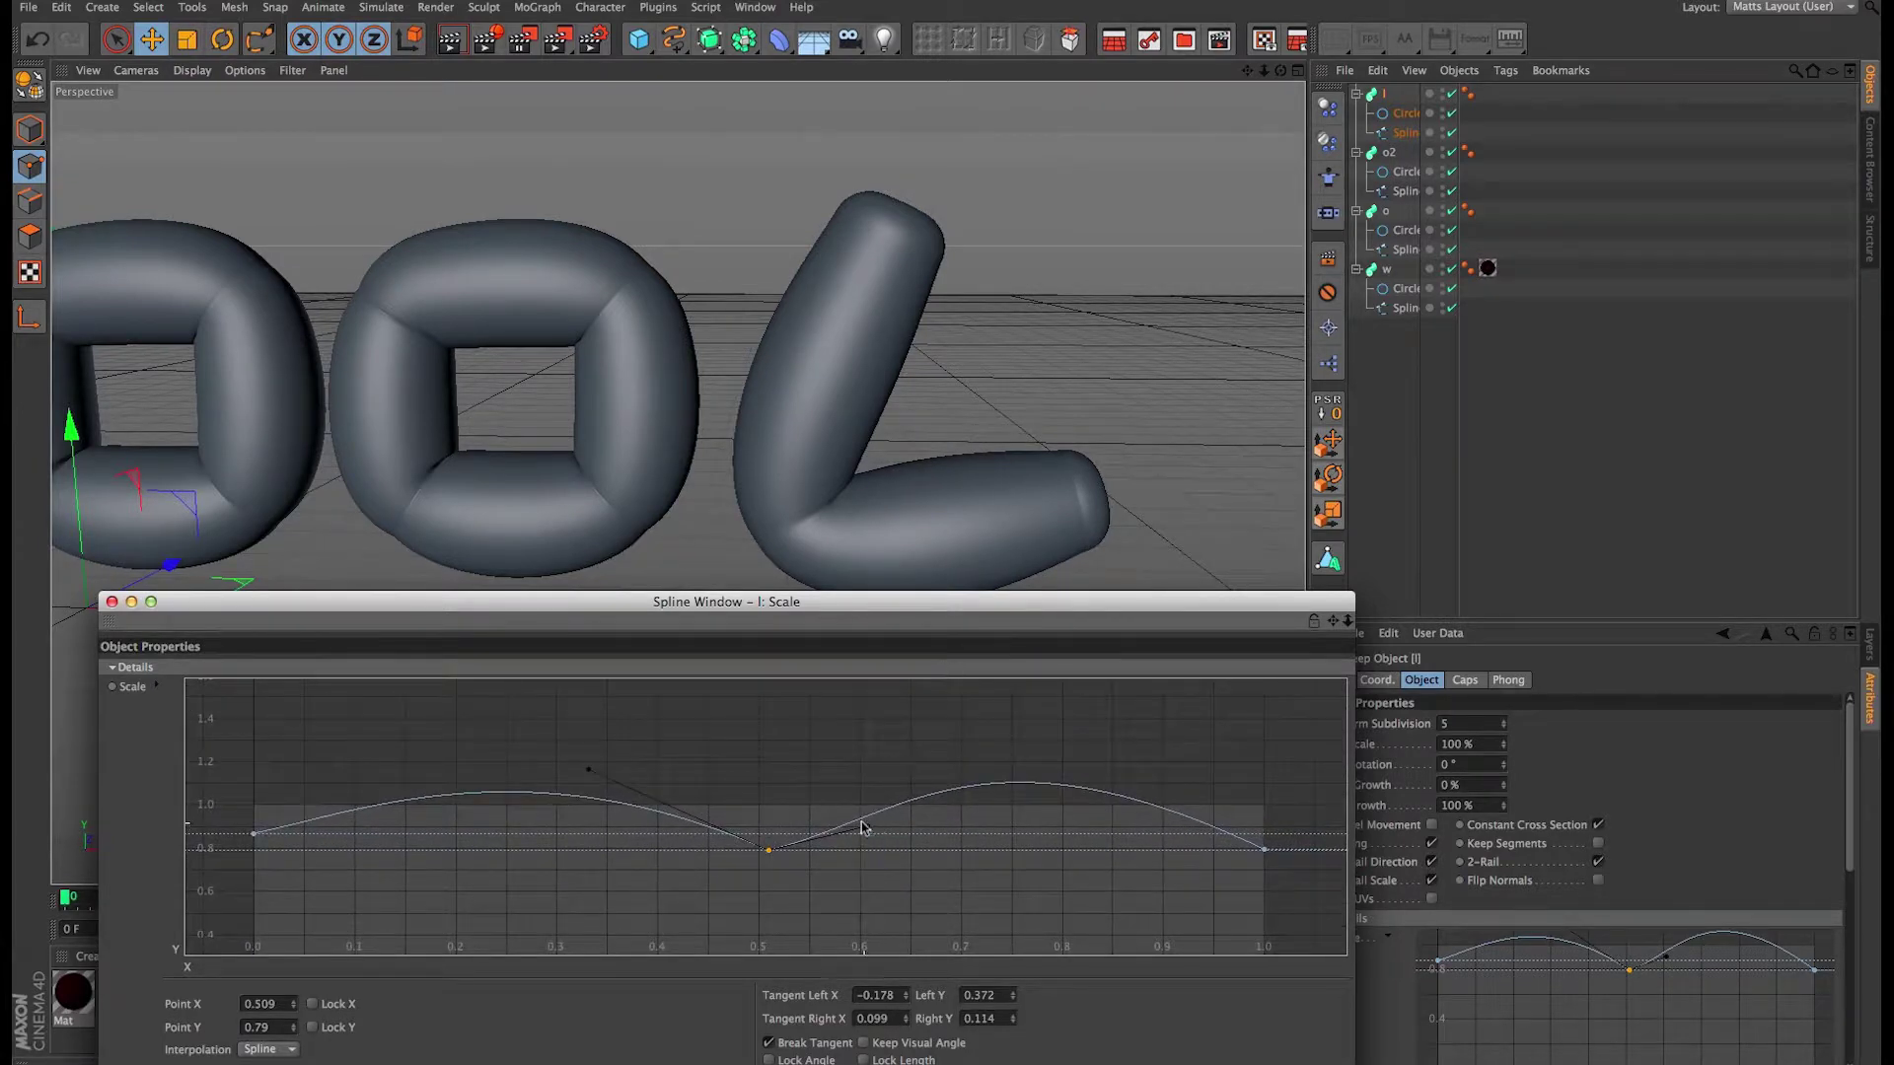
drag(861, 826, 881, 768)
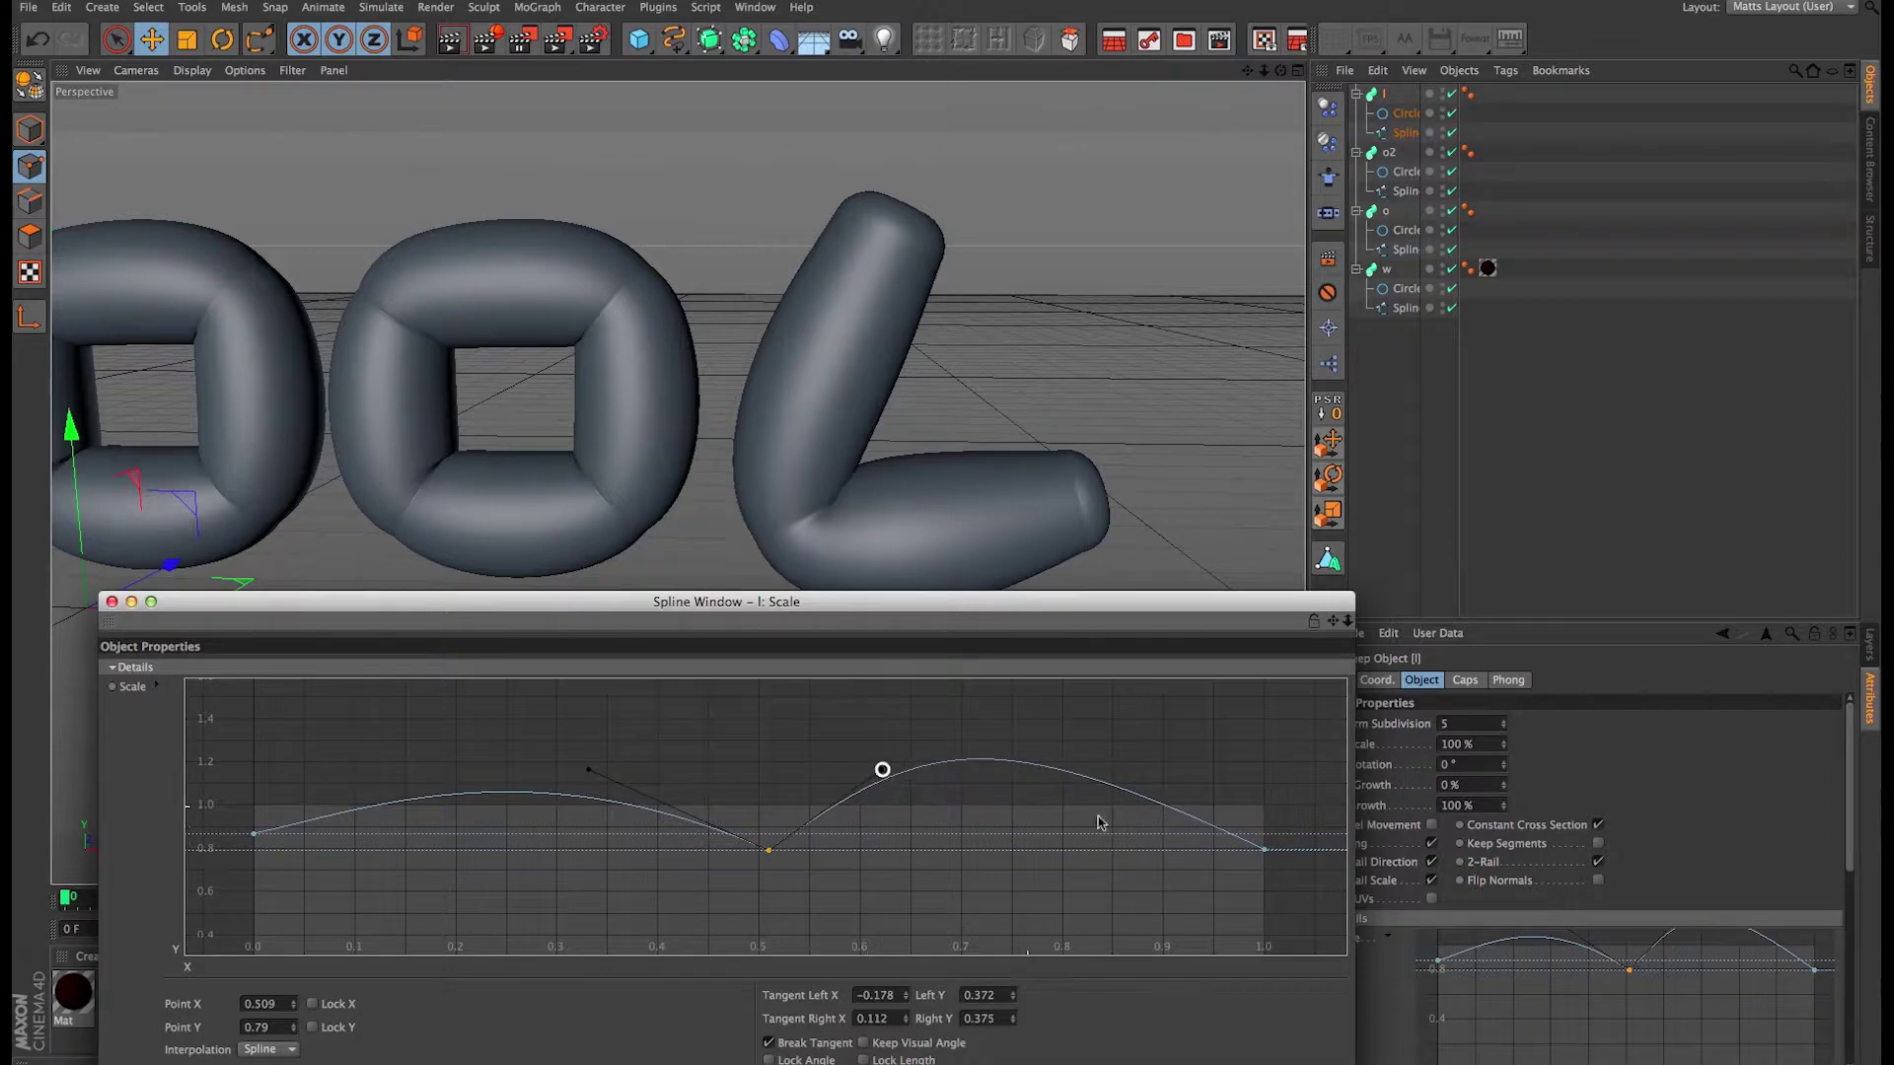
click(1265, 850)
drag(1063, 756, 1165, 823)
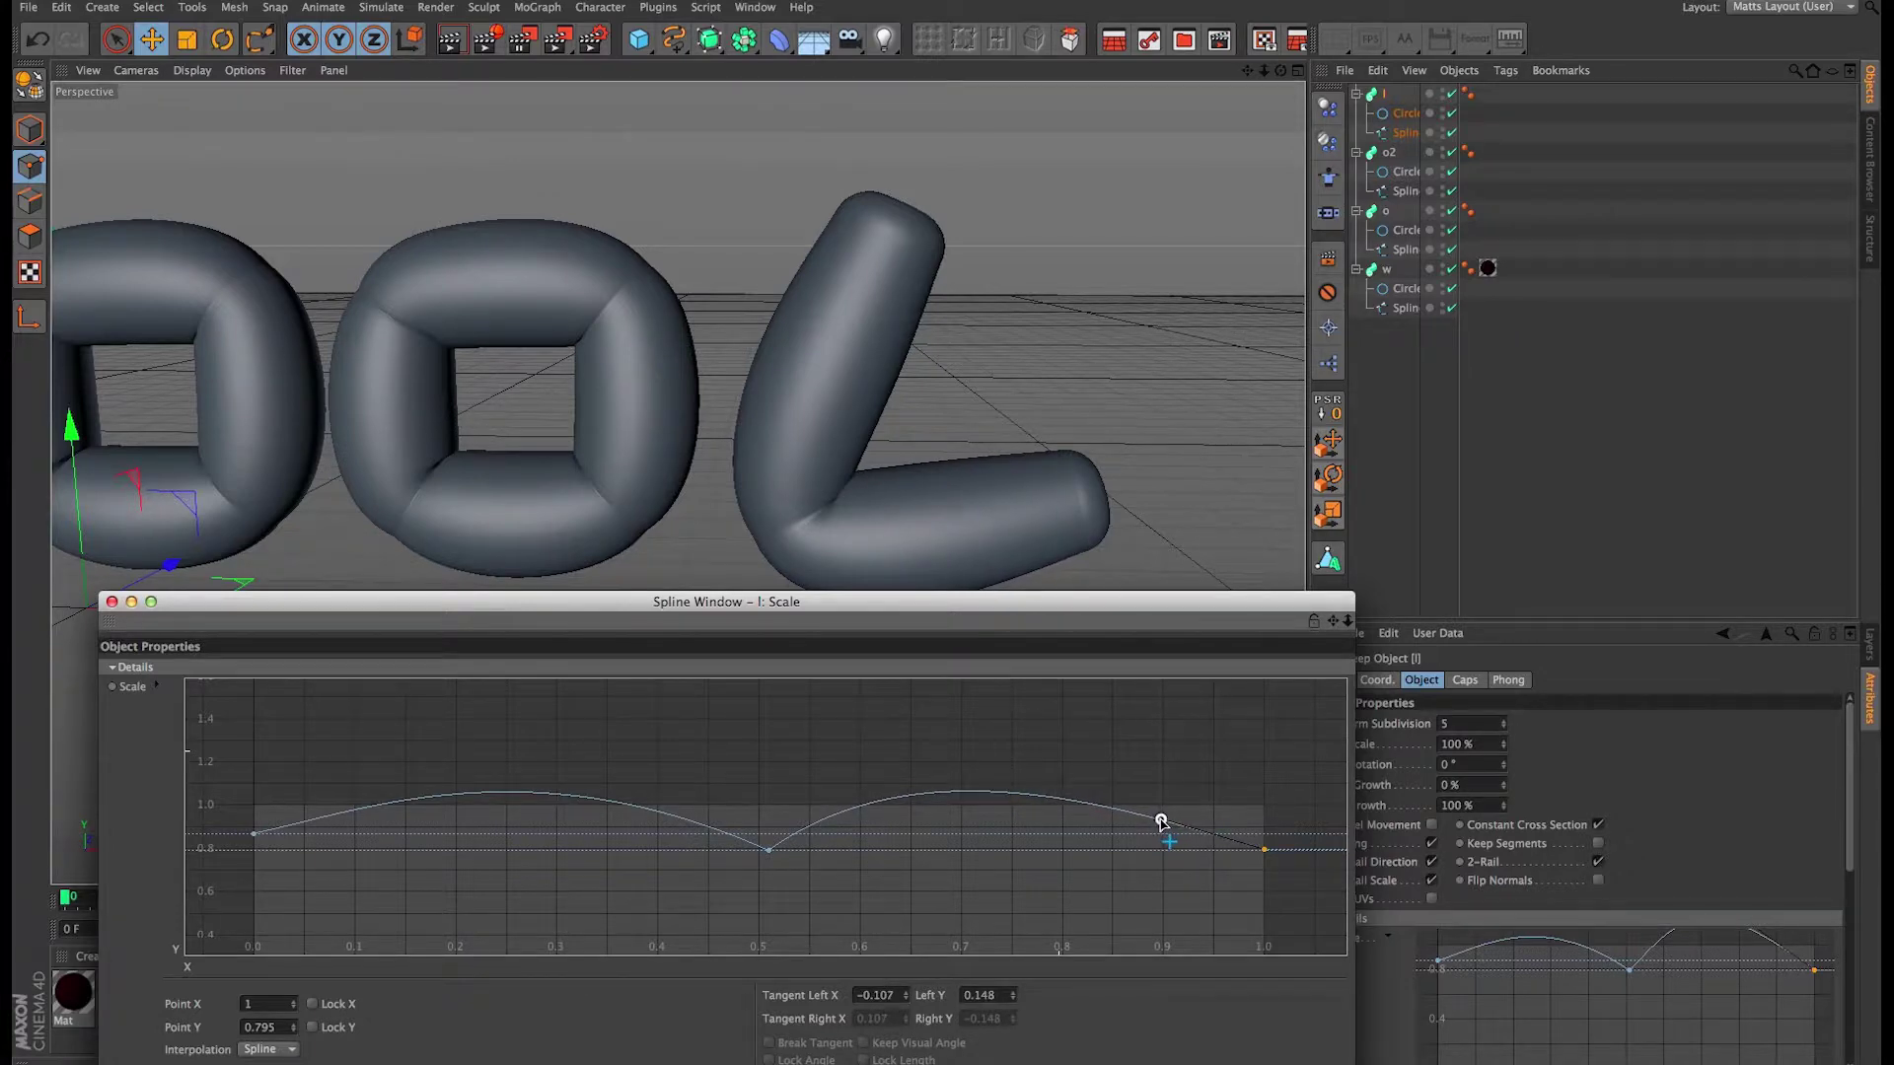
Step: Raise the middle point to about 0.849 and adjust its tangents to about X 0.214, Y 0.289 (right) and X -0.198, Y 0.318 (left)
drag(768, 852, 766, 839)
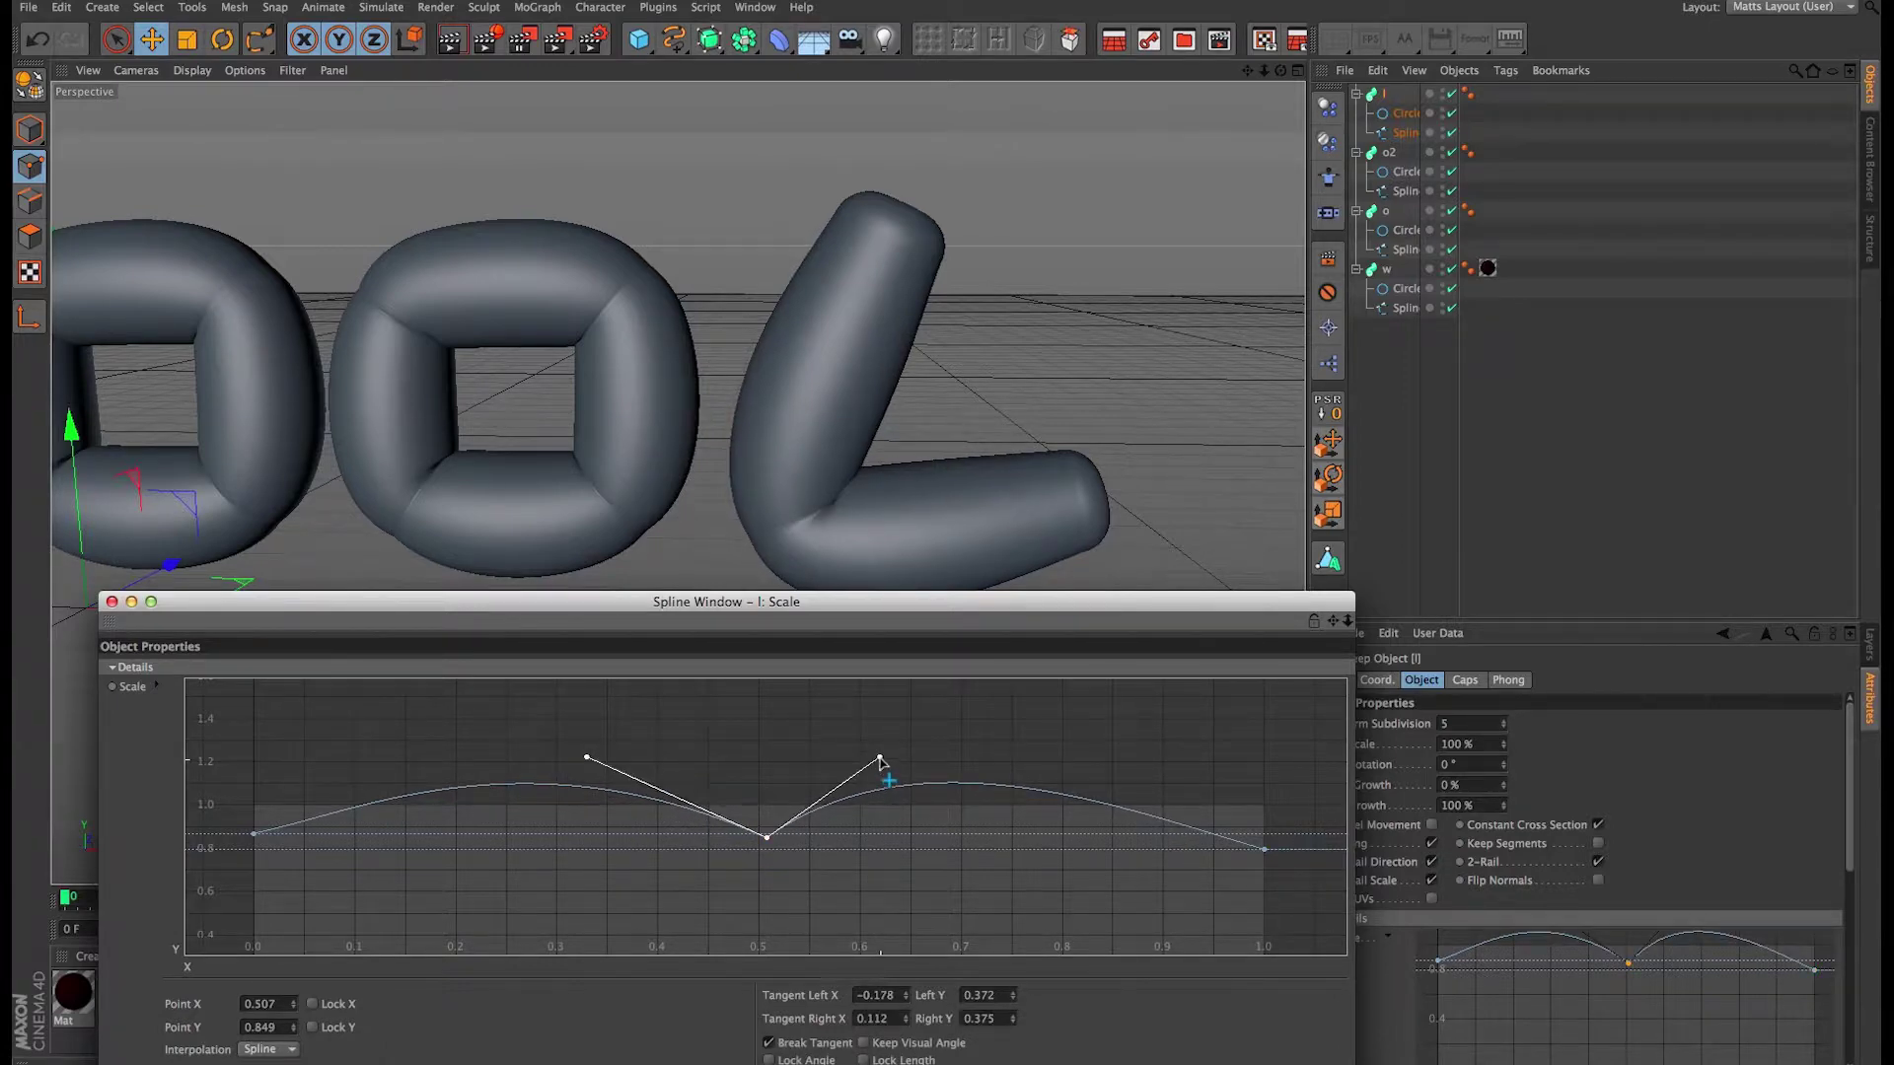
drag(880, 756, 985, 779)
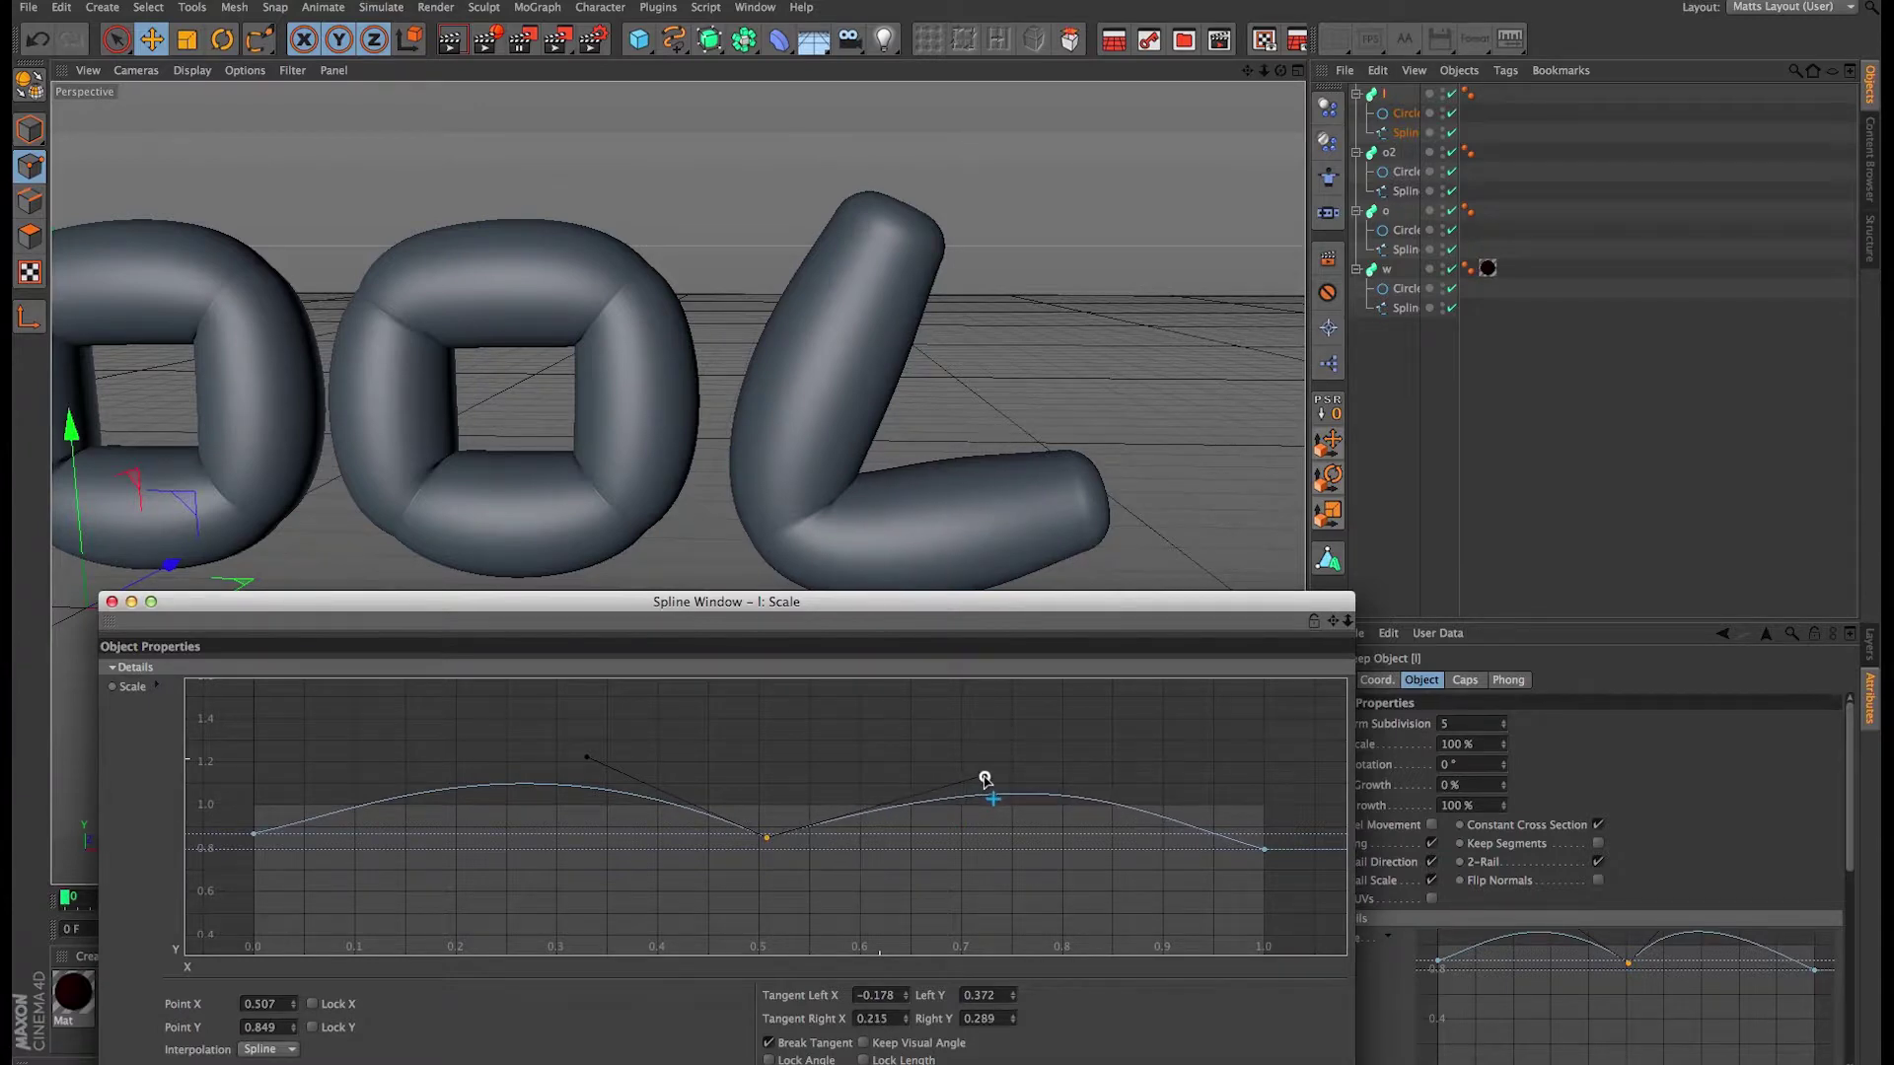
click(983, 778)
click(591, 760)
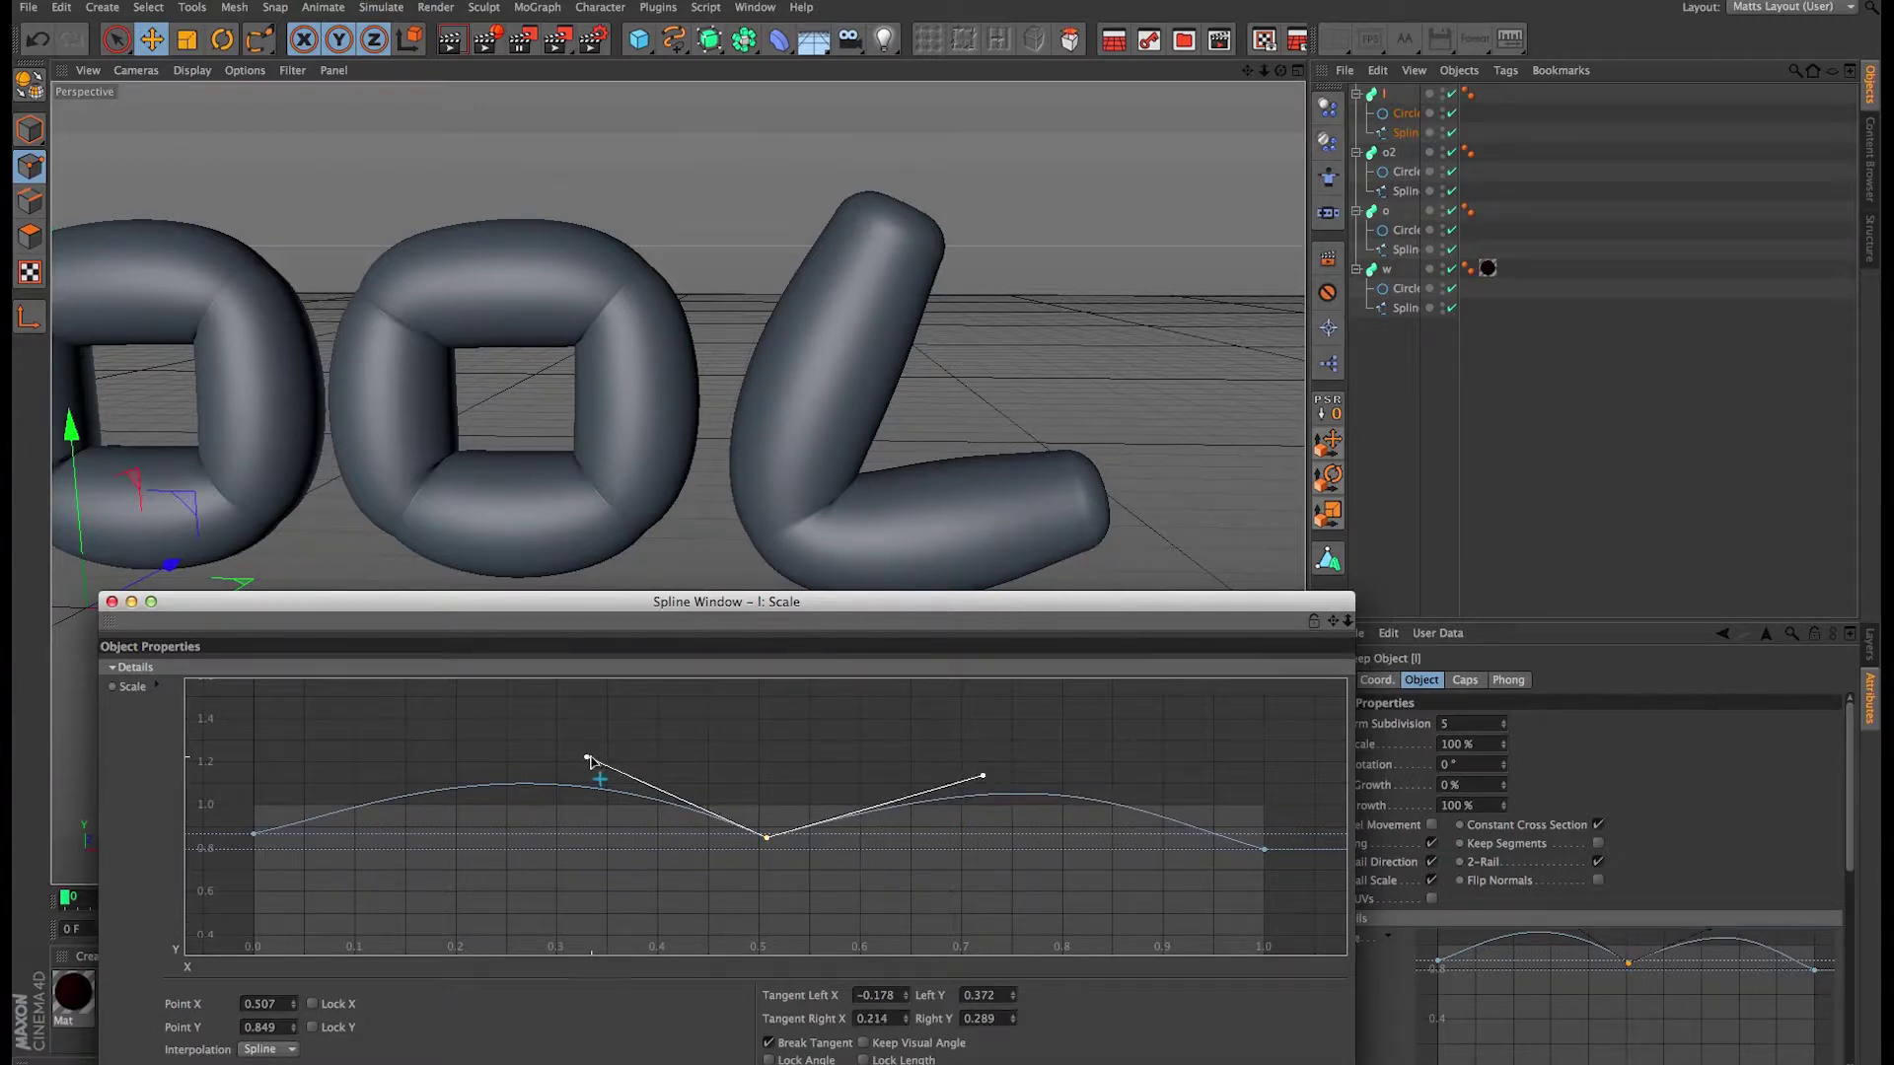
drag(592, 761, 566, 768)
alt+drag(888, 405, 1056, 455)
key(super+z)
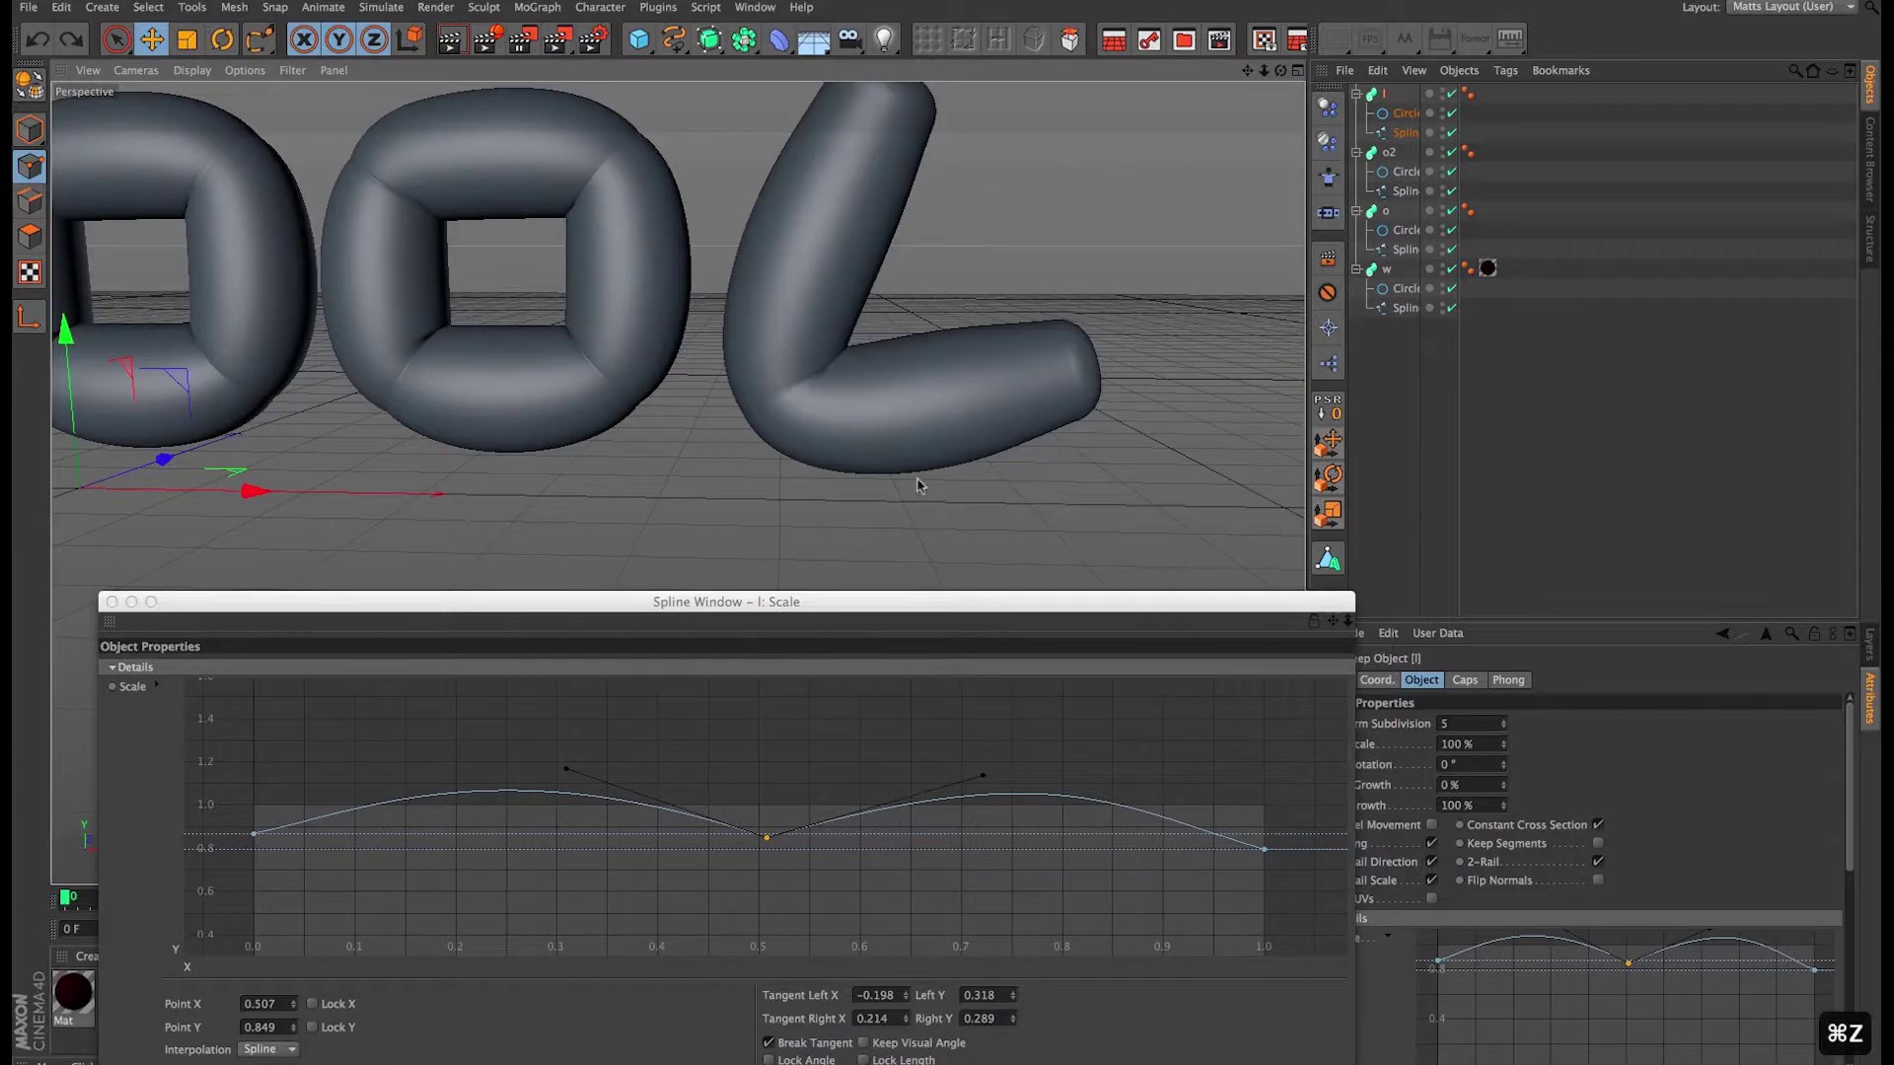
mouse_move(921, 486)
alt+mouse_down()
mouse_move(878, 388)
mouse_move(1056, 422)
mouse_move(884, 448)
mouse_move(913, 454)
alt+mouse_up()
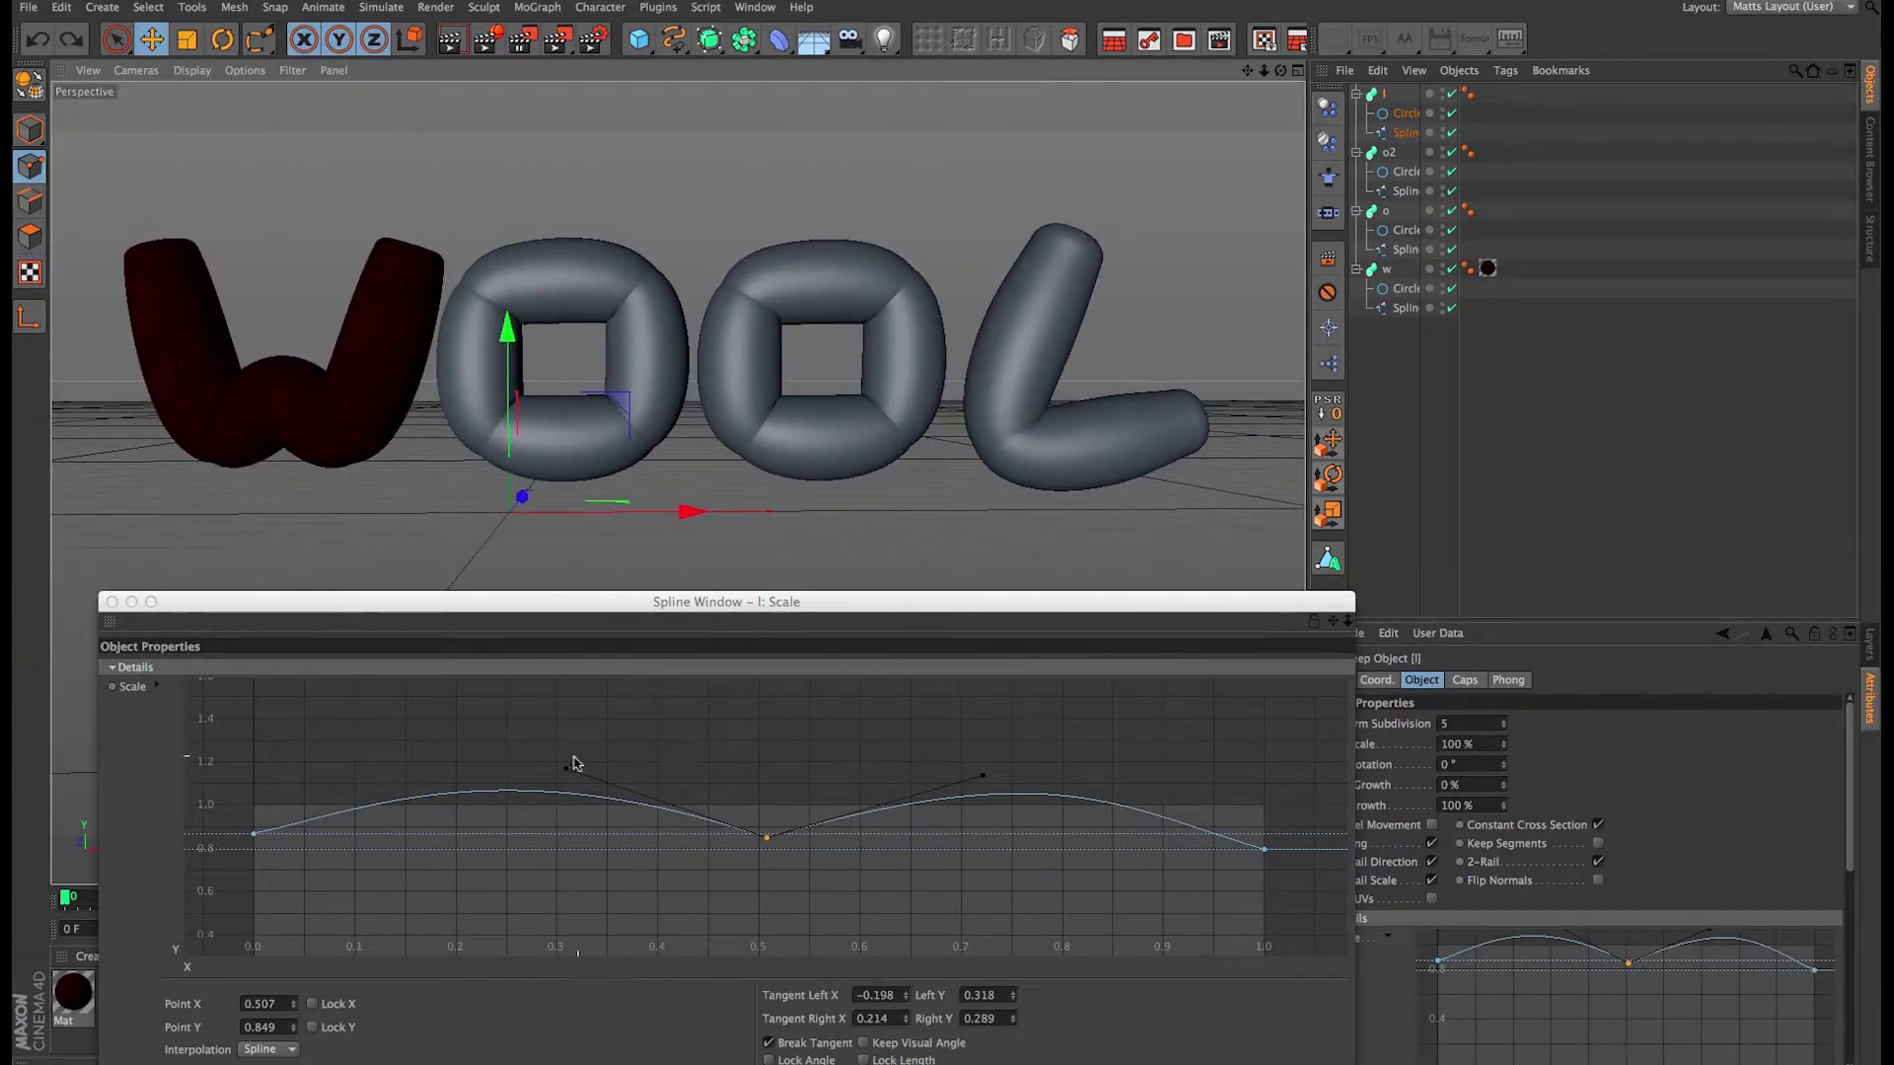
Step: Shorten the start point's tangent and the end point's left tangent, the latter to about X -0.044, Y 0.022, and close the curve window
click(253, 836)
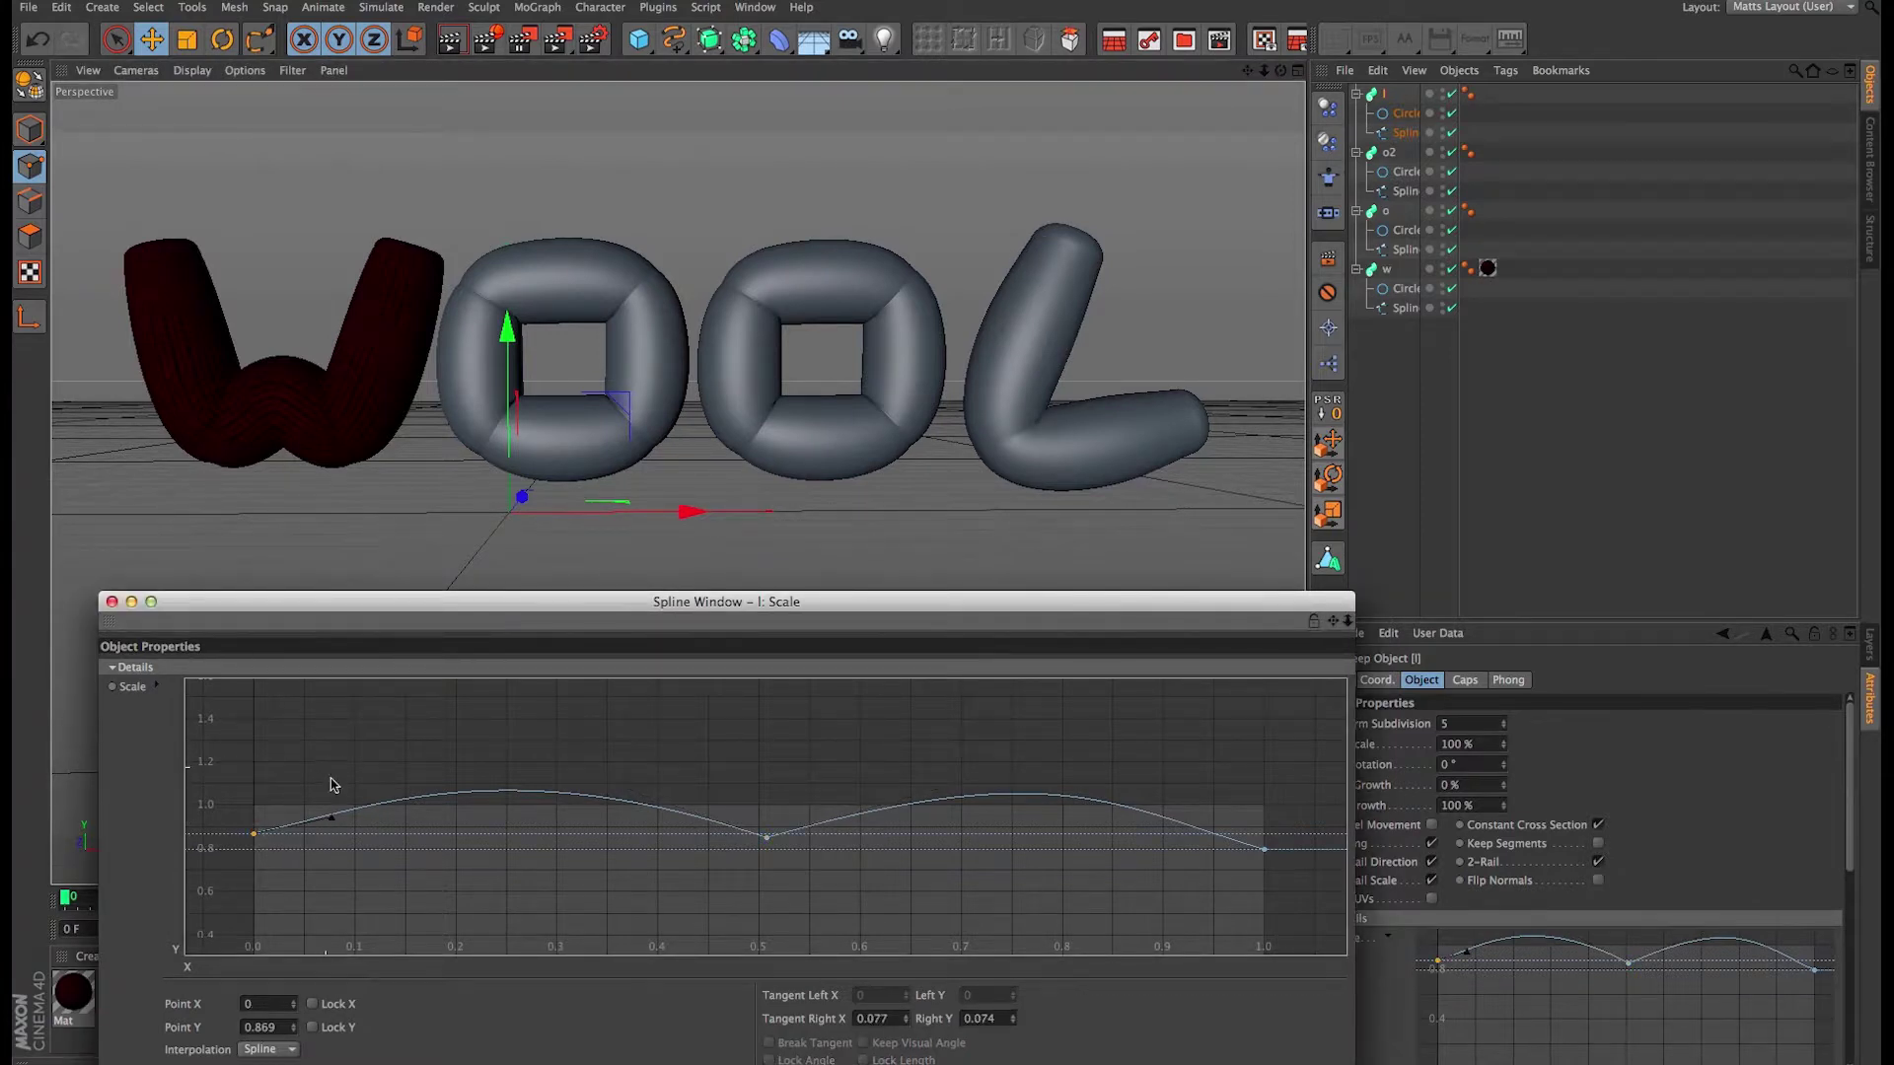
drag(330, 818, 286, 831)
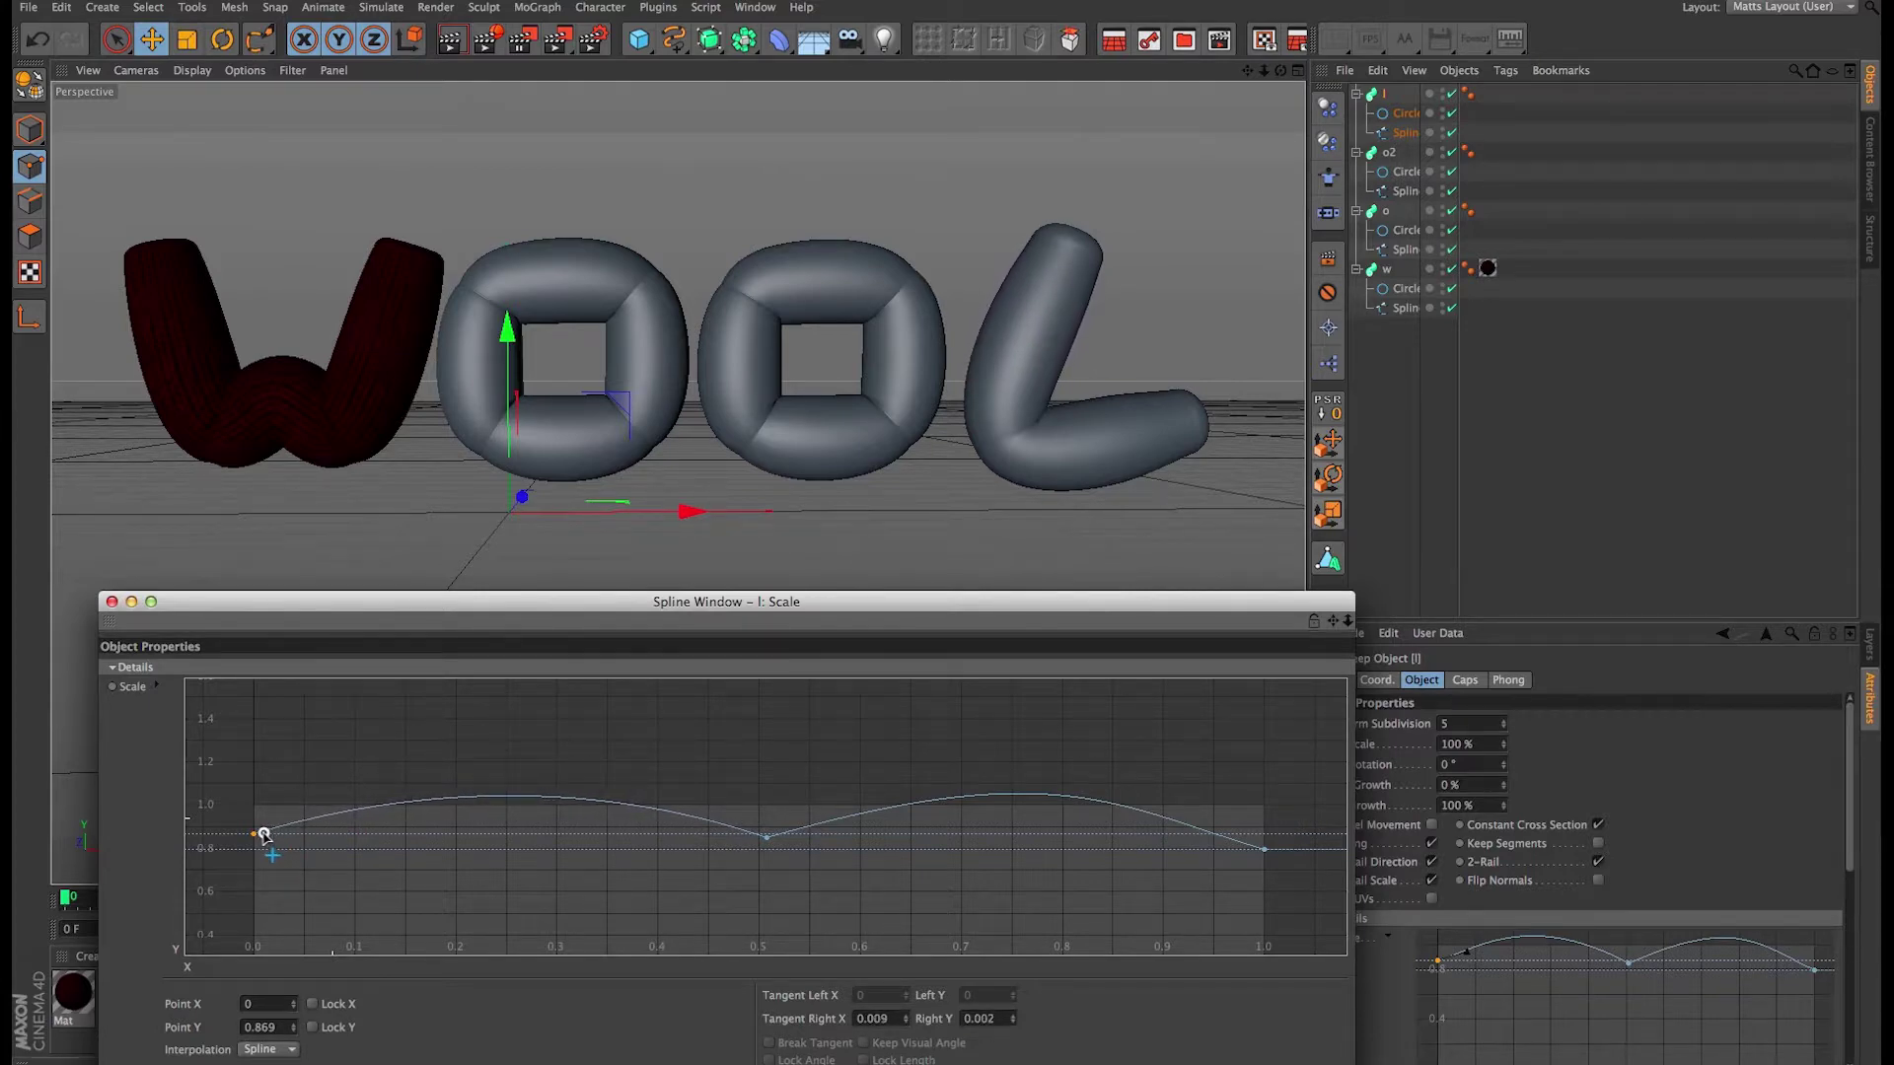
drag(255, 833, 258, 836)
click(1263, 850)
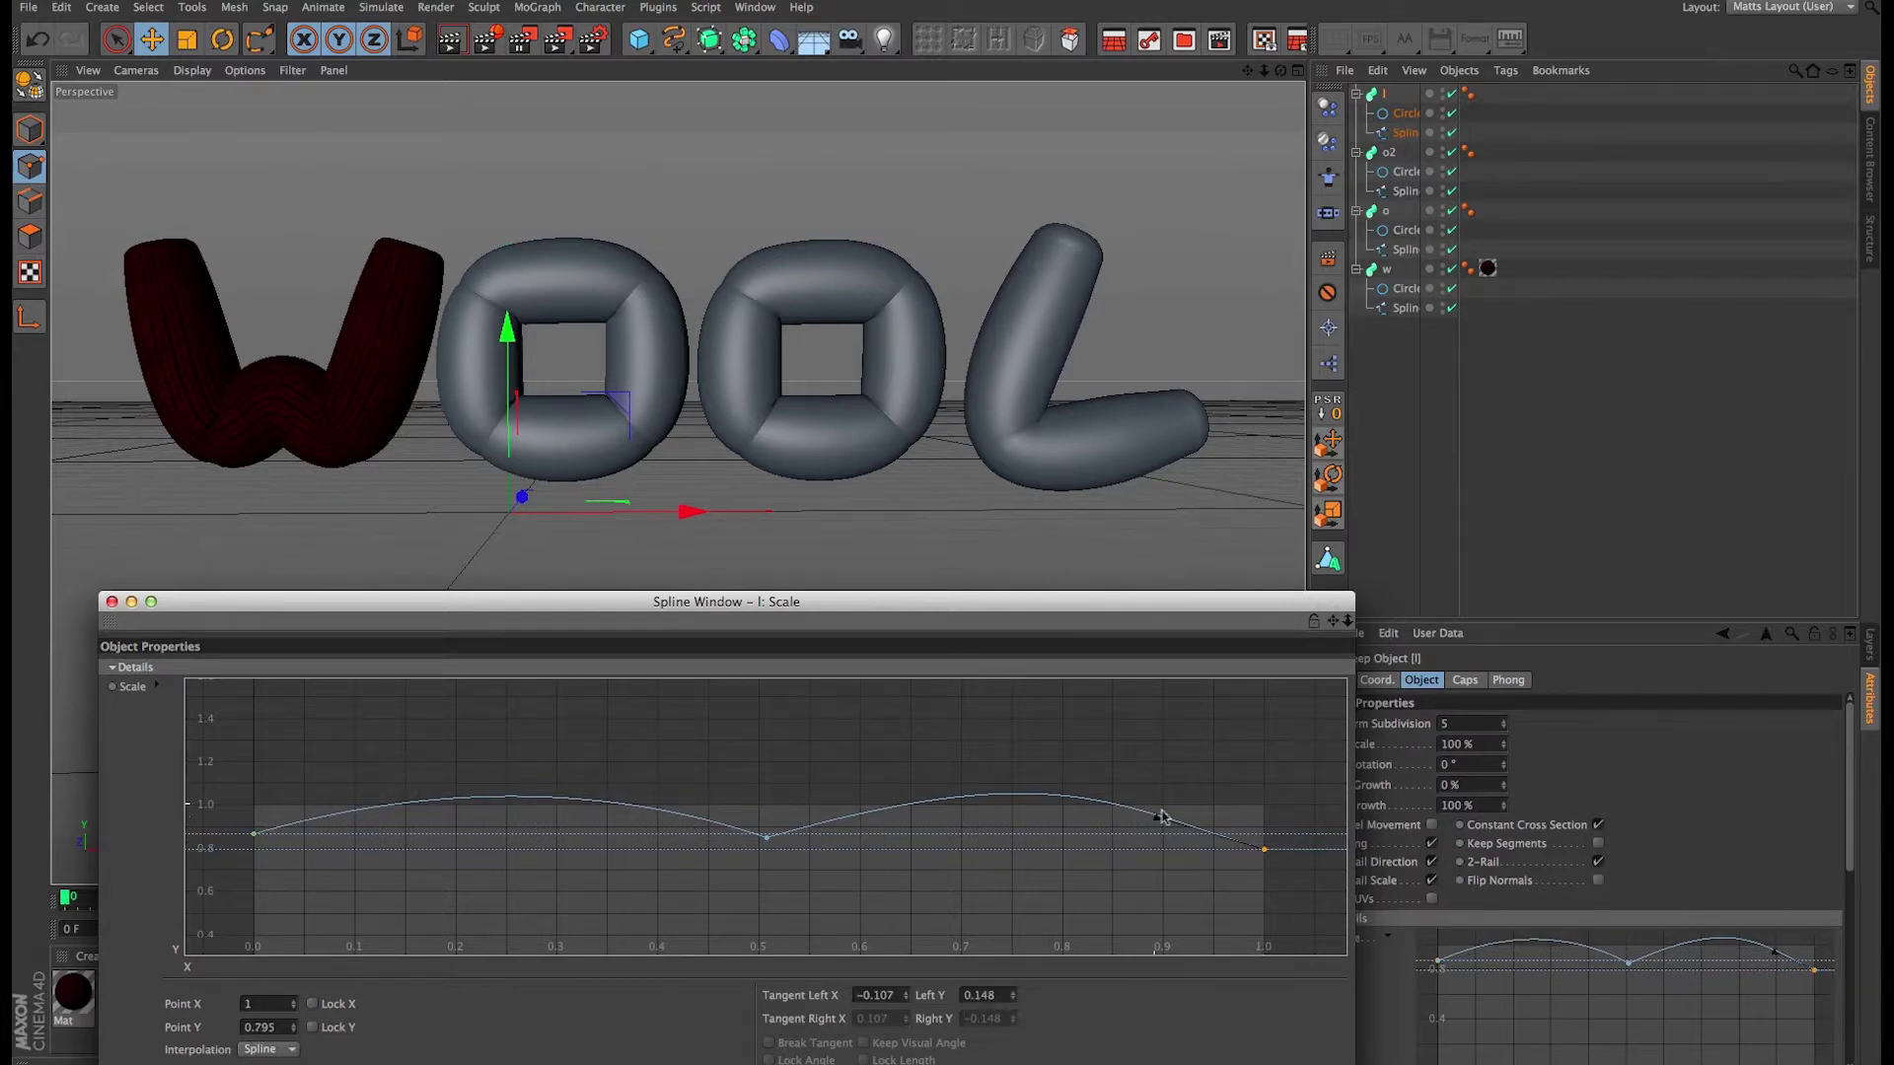
drag(1160, 816, 1221, 848)
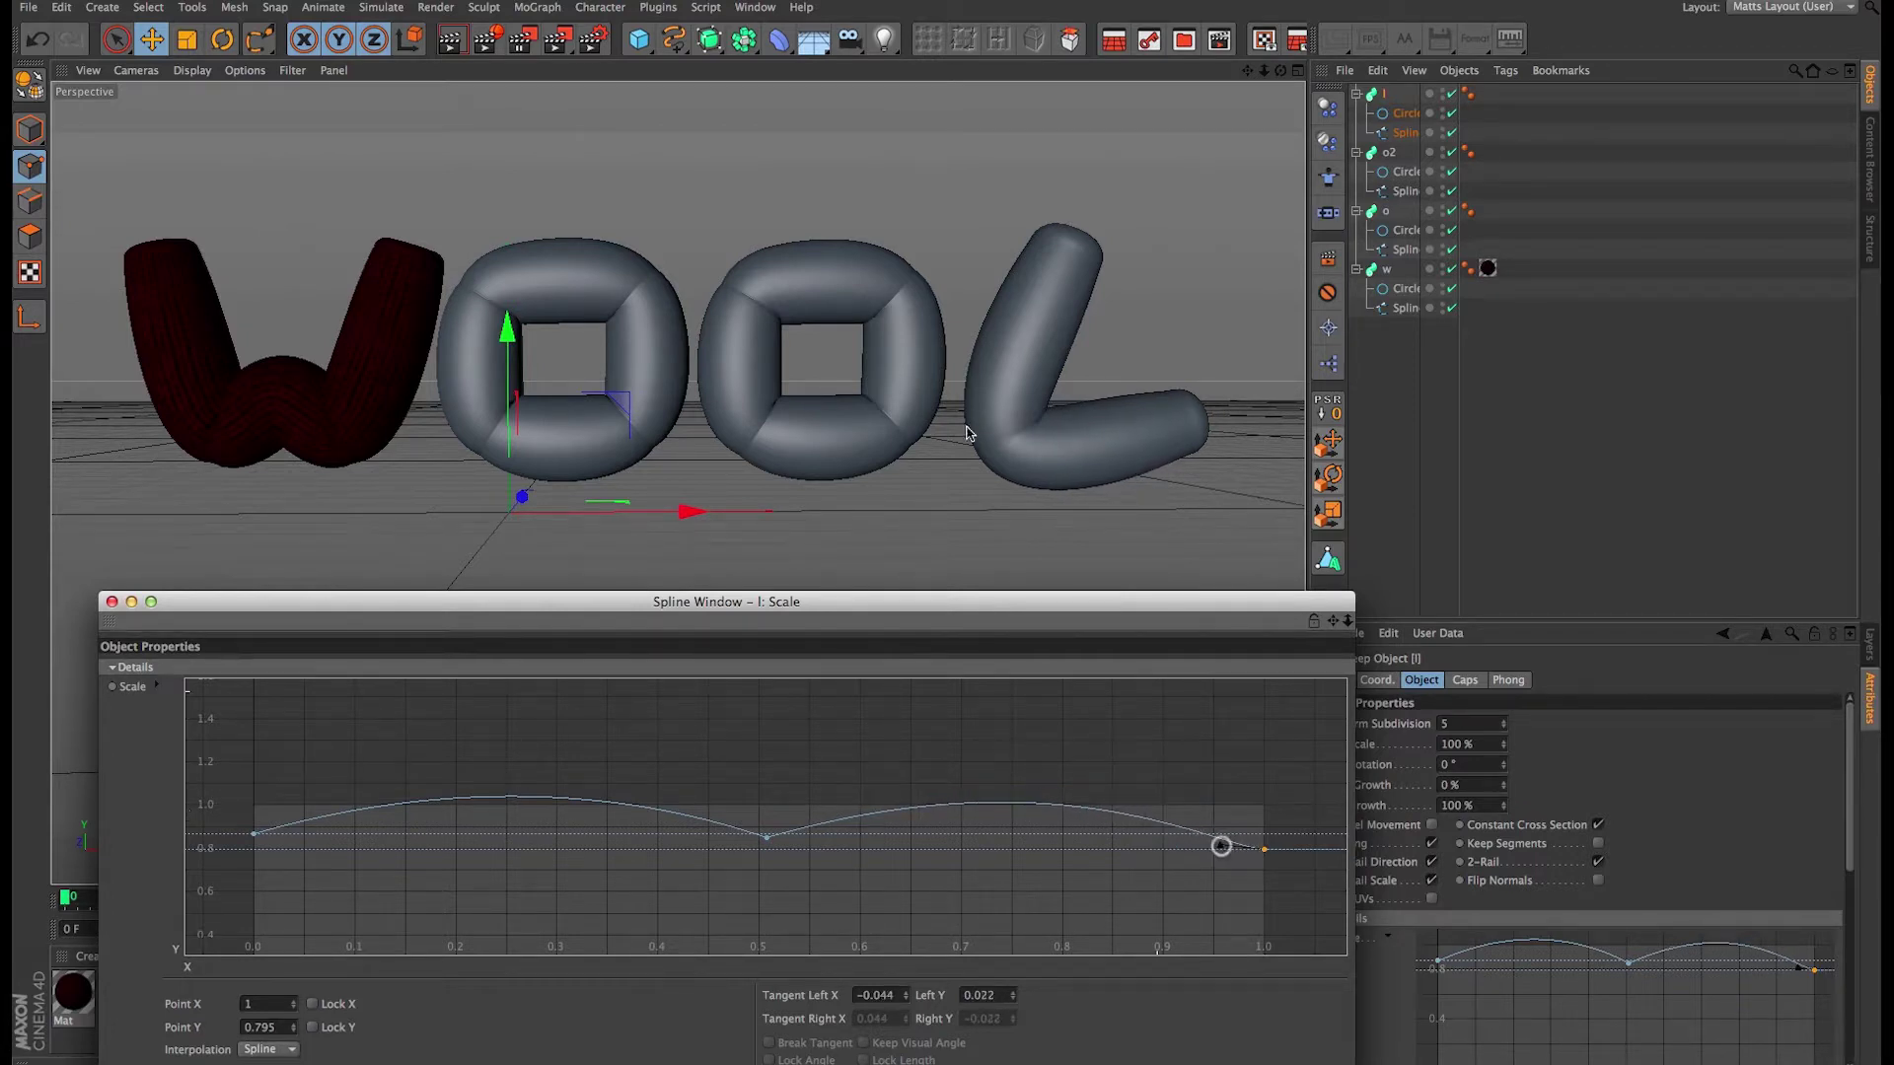
click(112, 601)
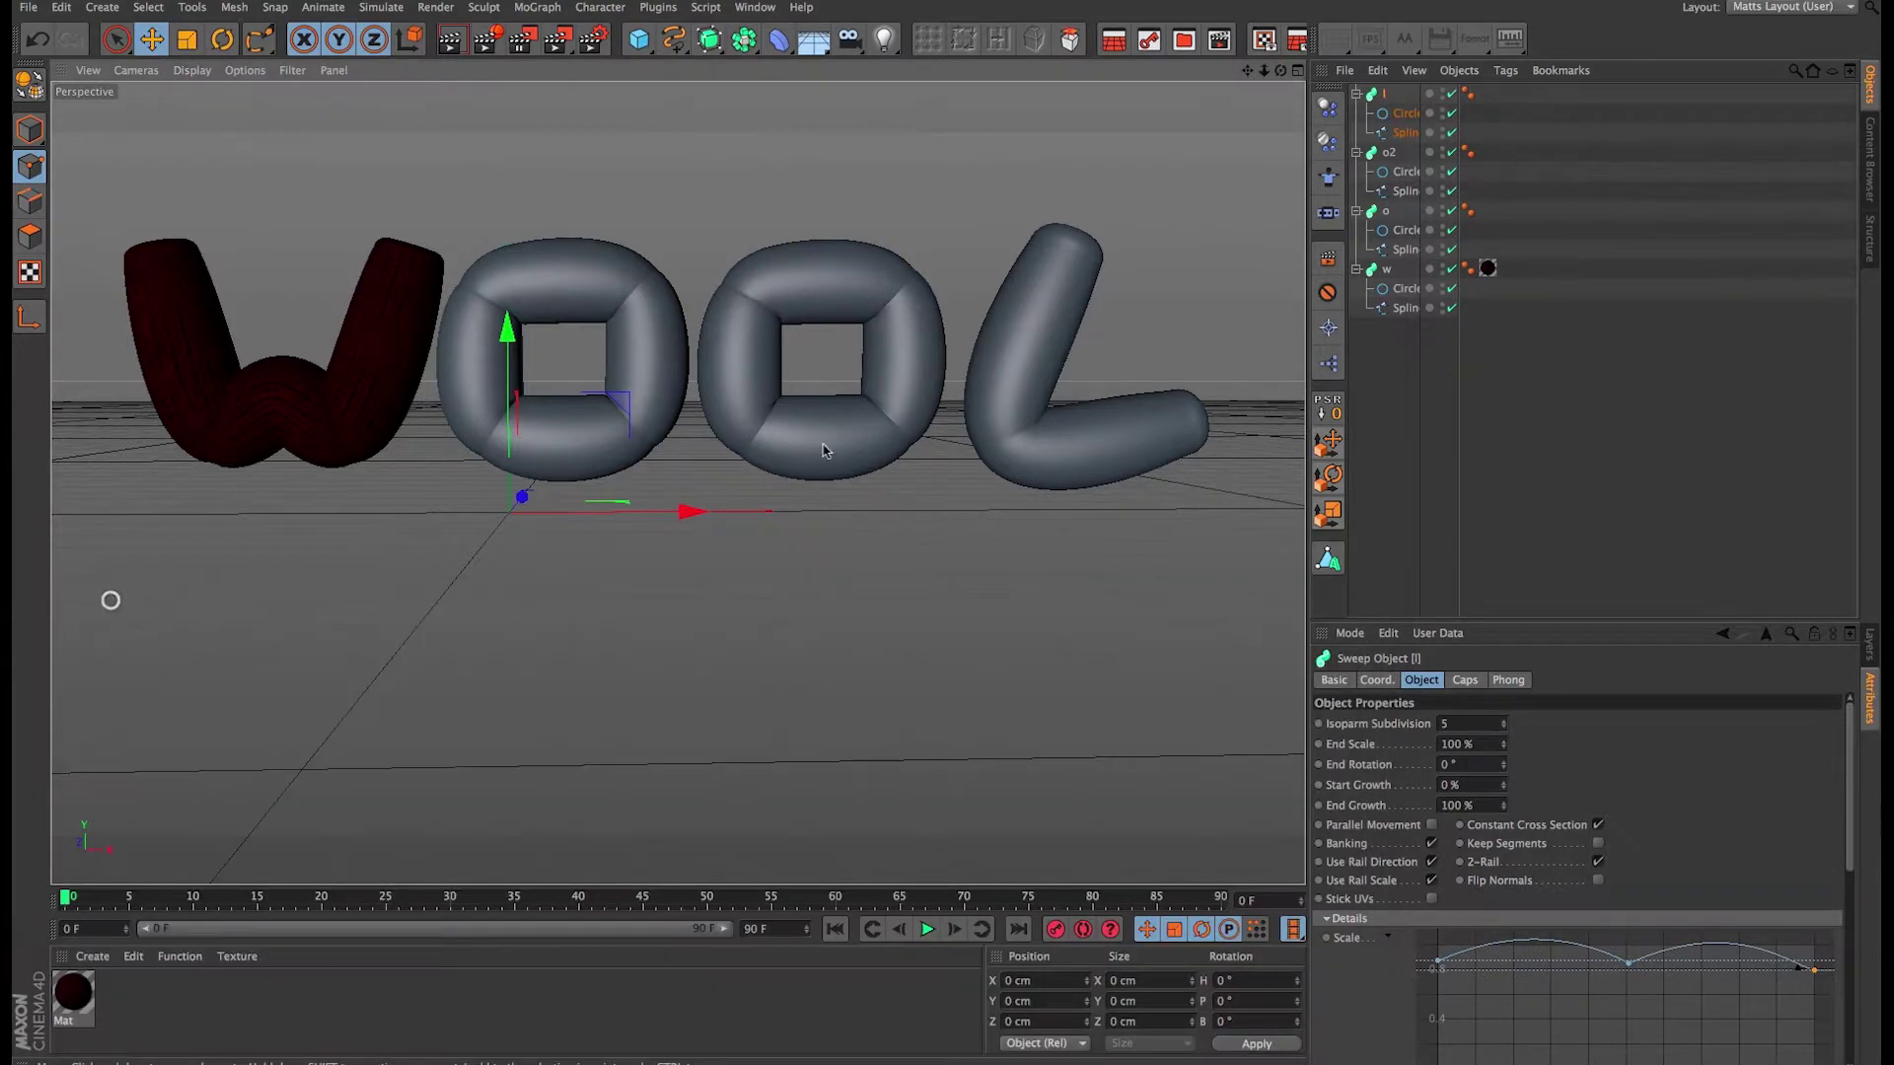
Step: In Model mode, close the gaps between letters by moving the first O to X about -13 cm and the second O to X about 273 cm
alt+middle_drag(776, 399, 852, 586)
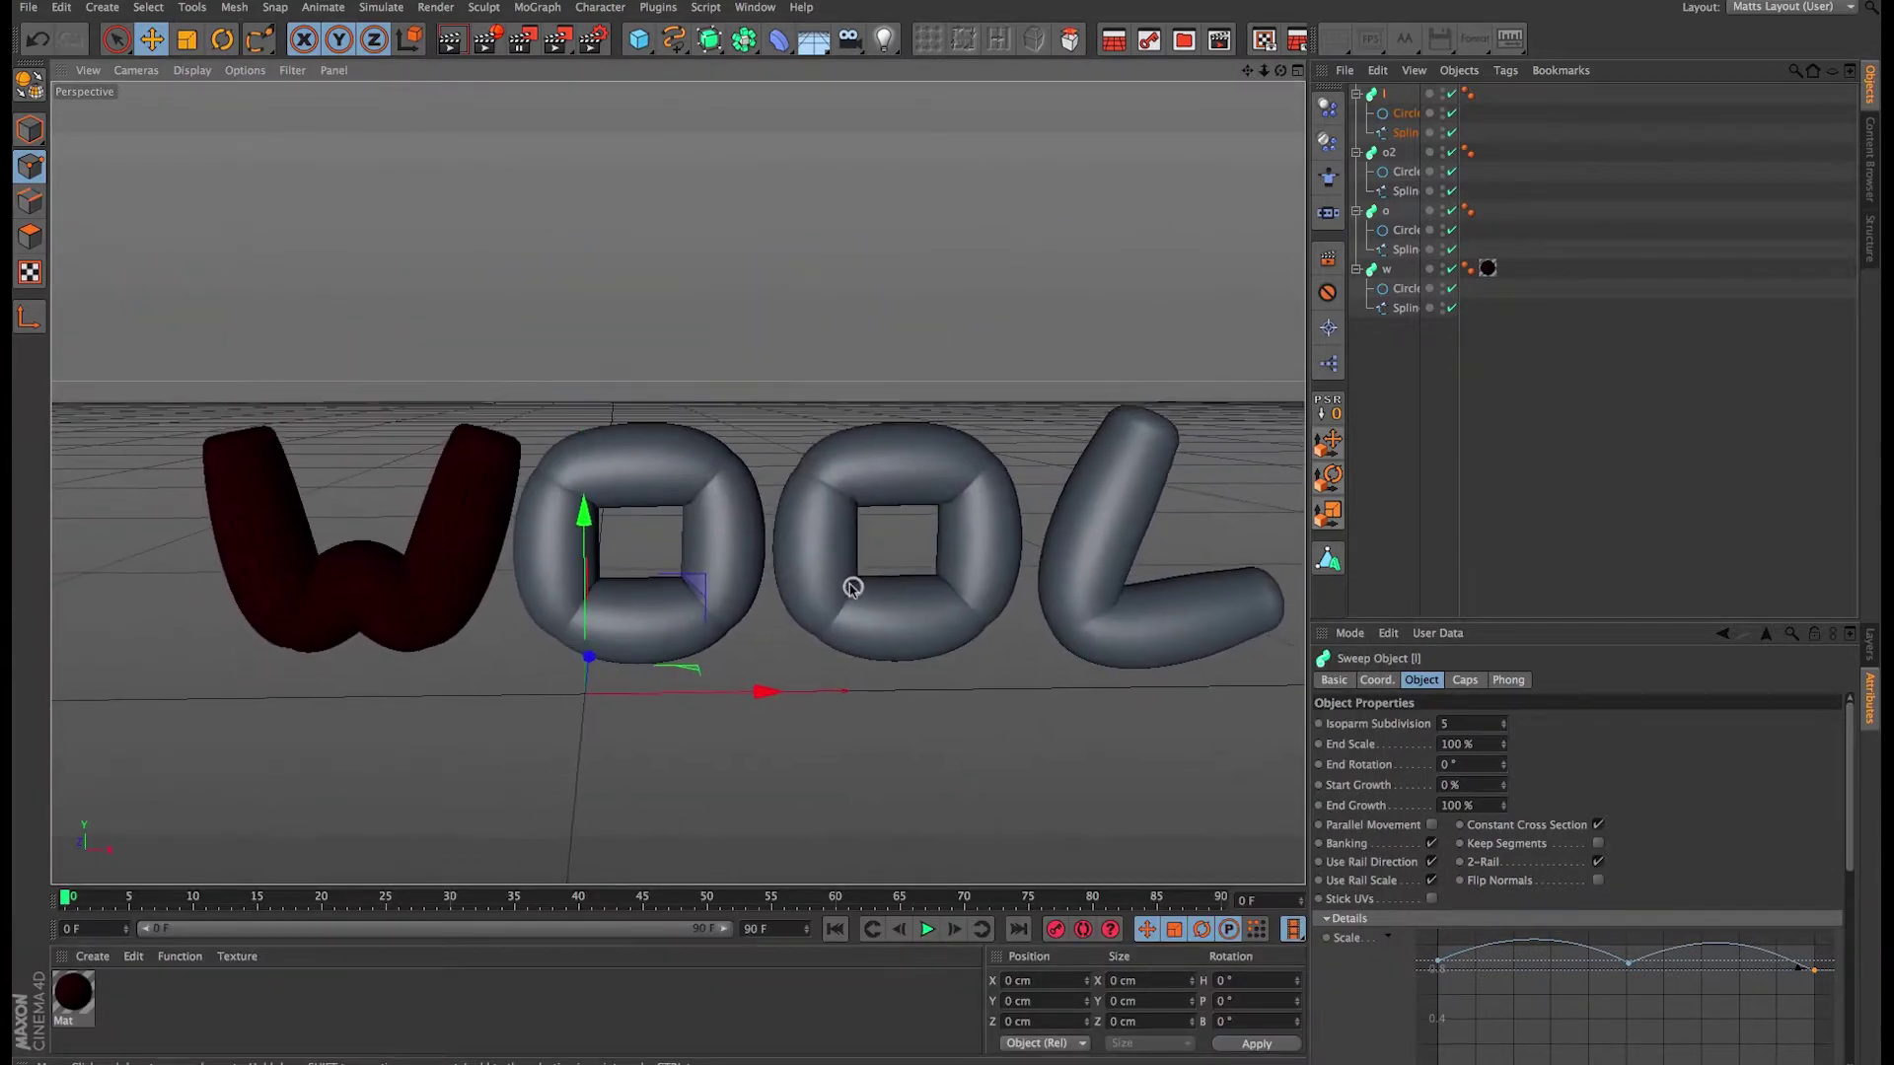
click(1506, 332)
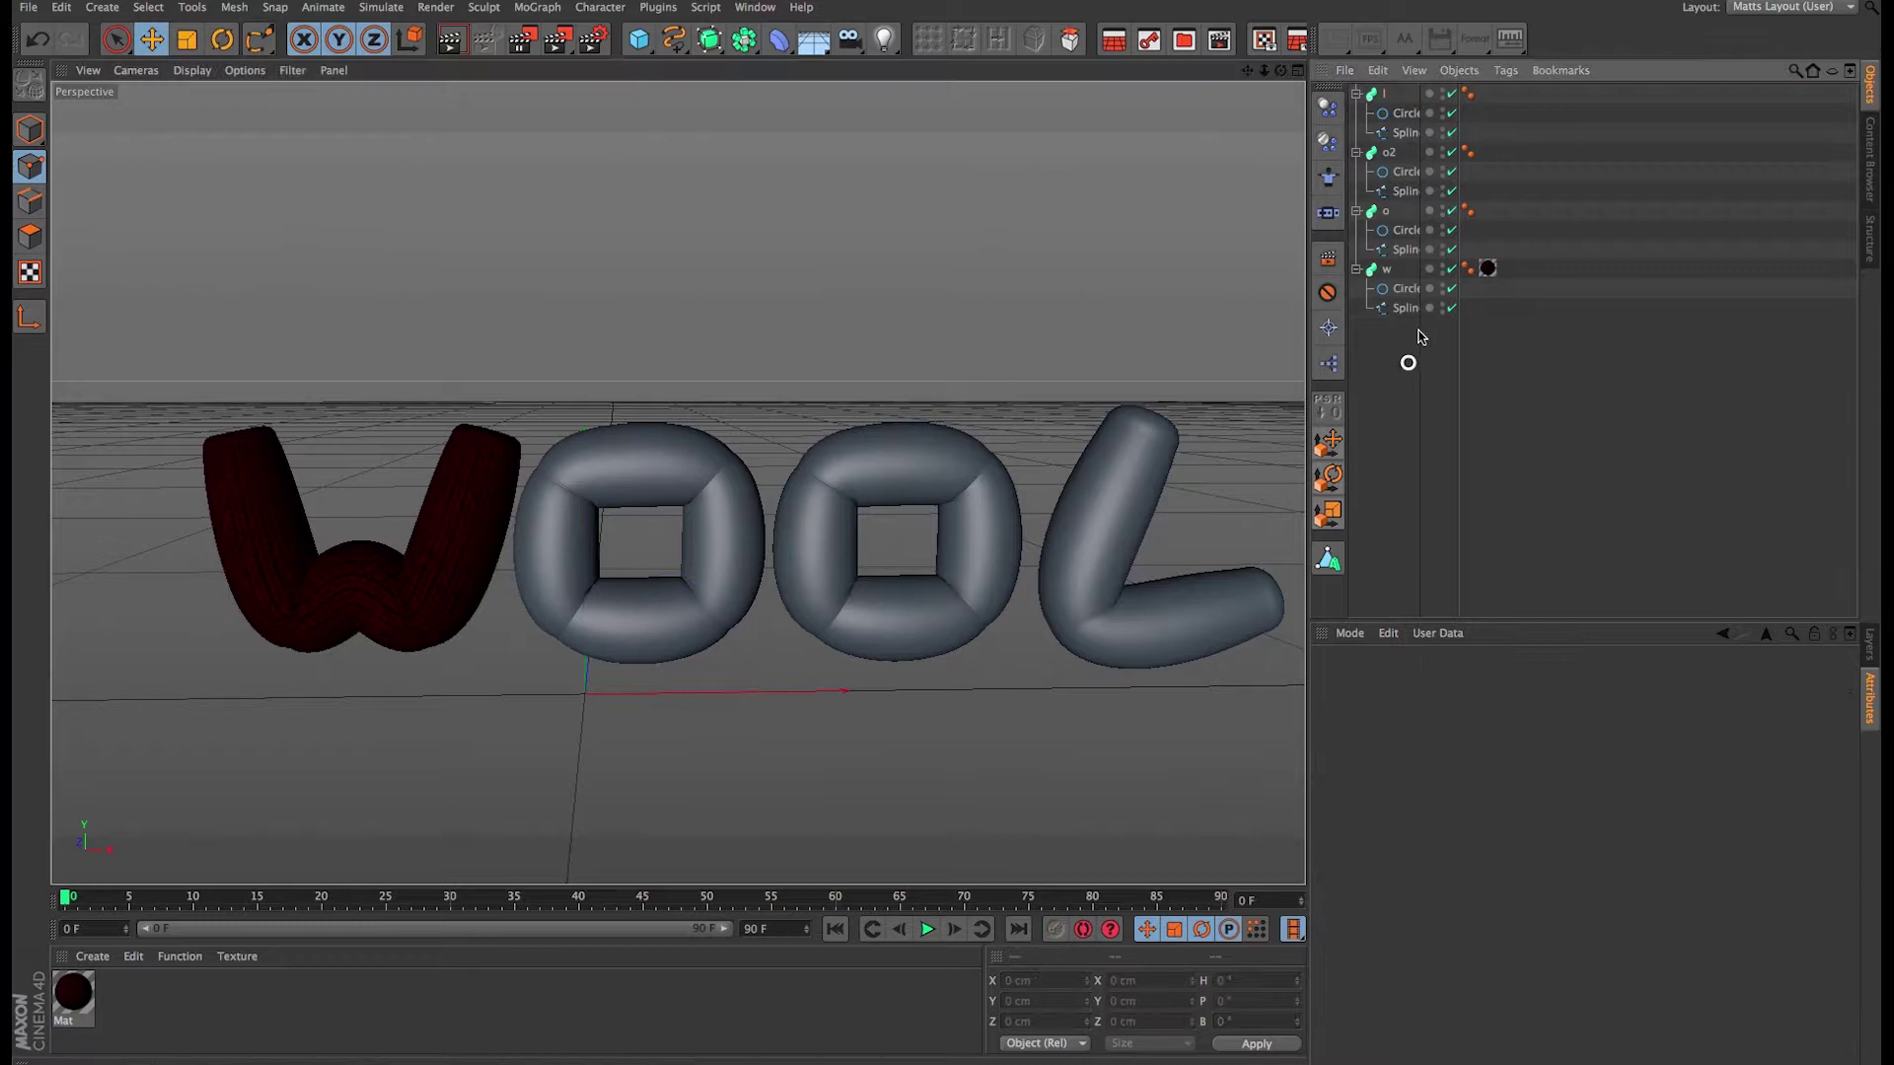
click(1388, 152)
click(24, 136)
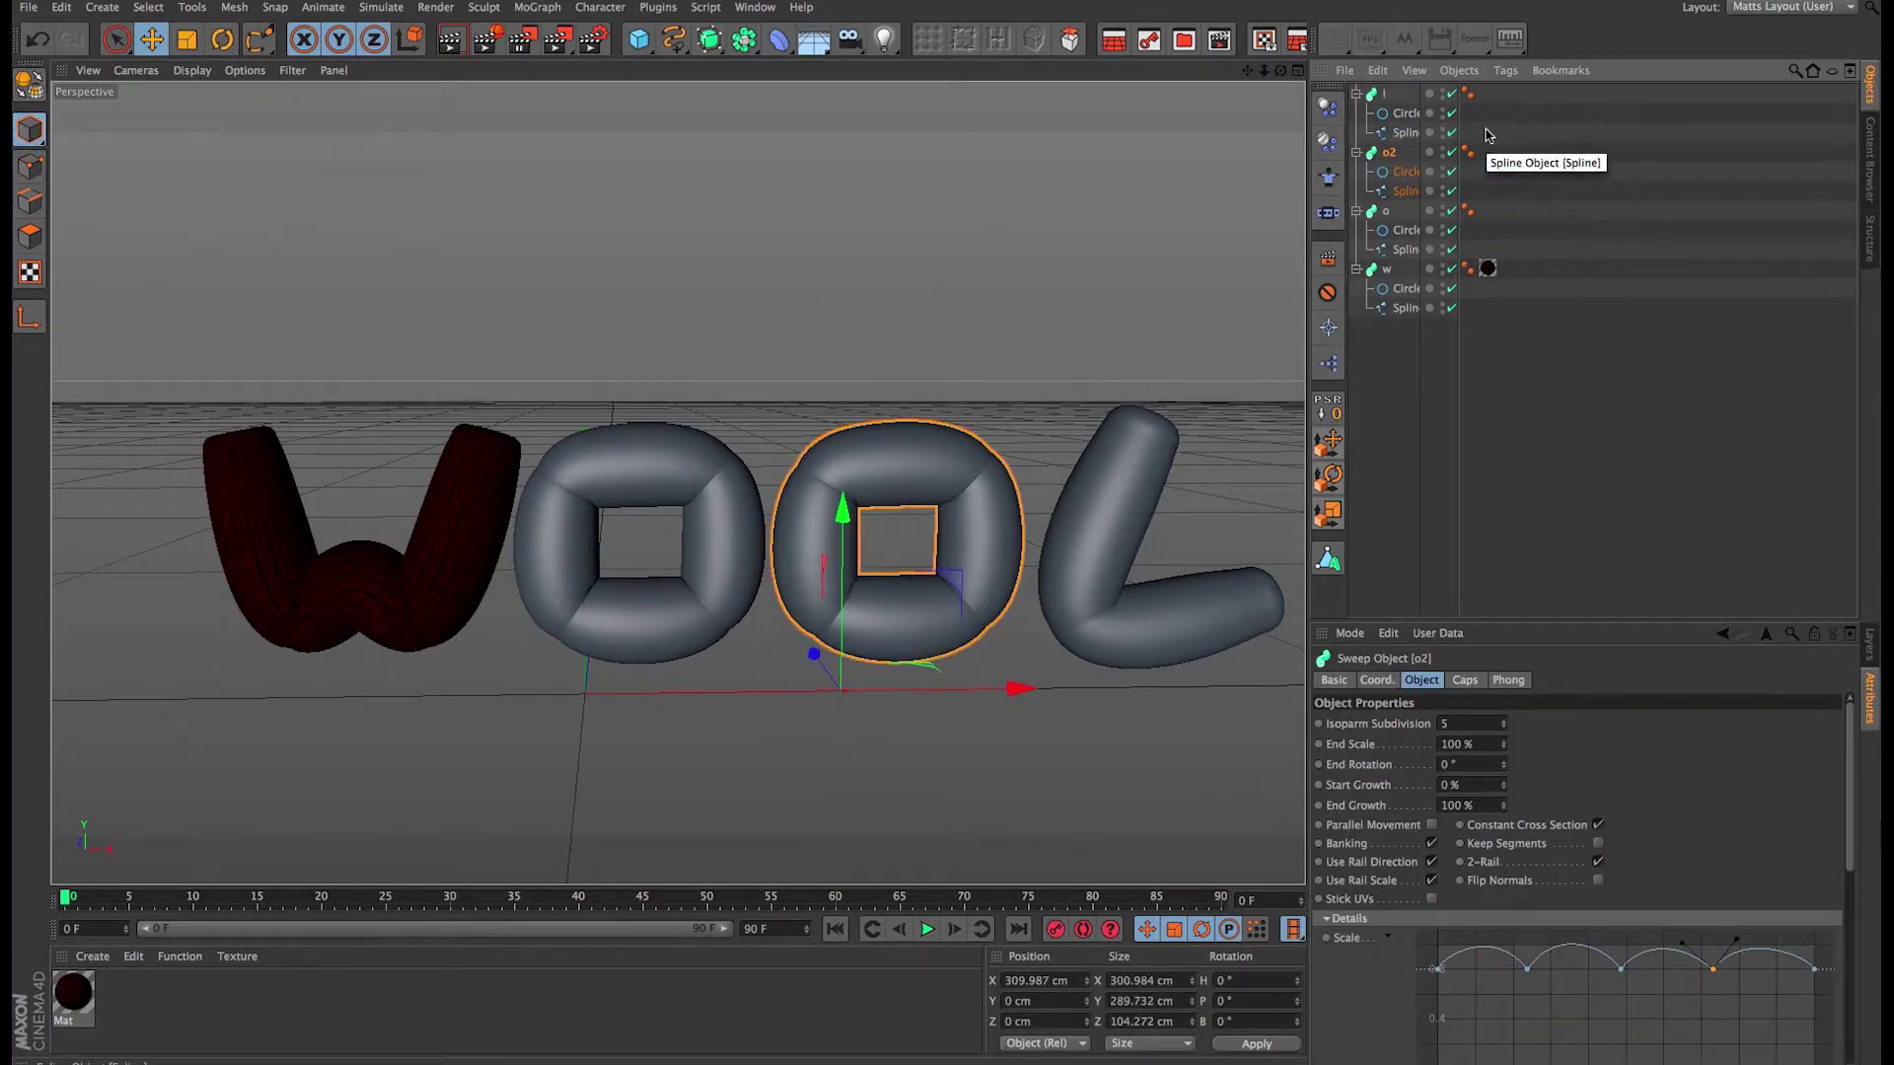
click(1385, 211)
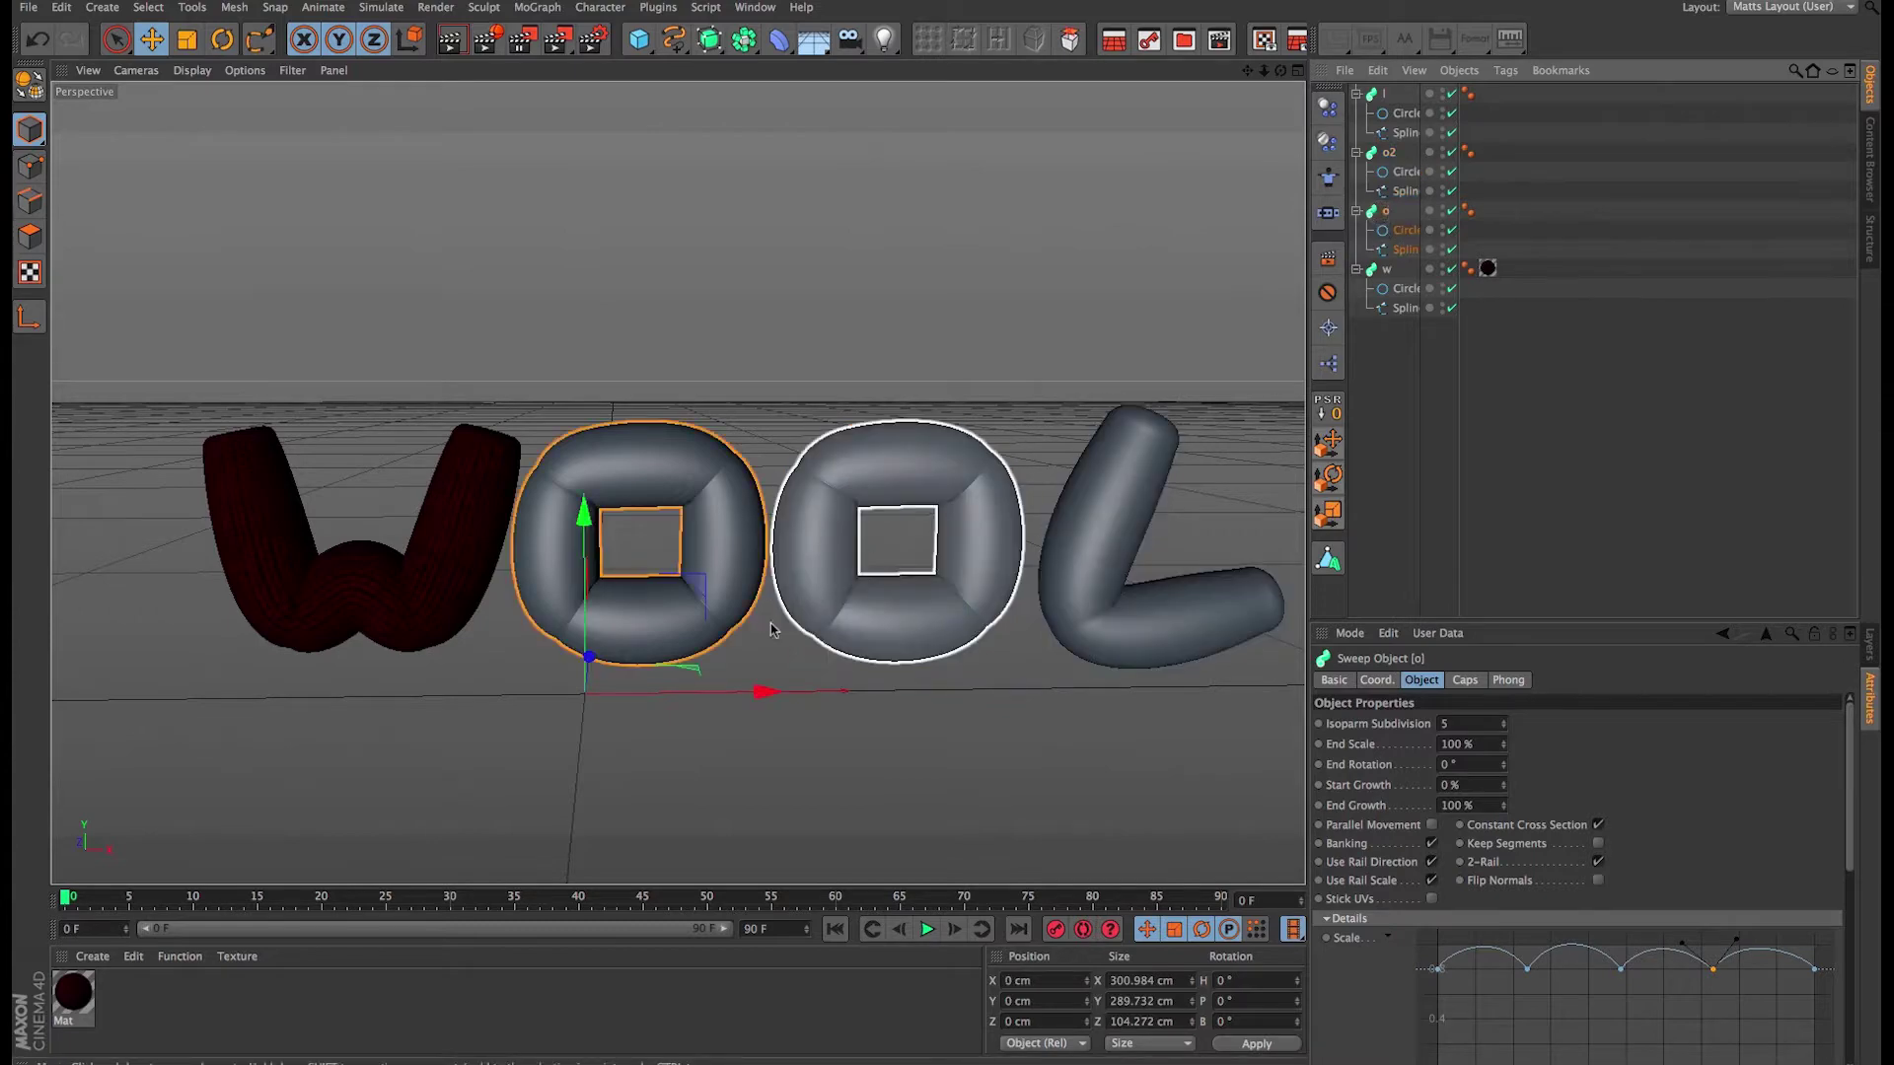
drag(758, 693, 563, 514)
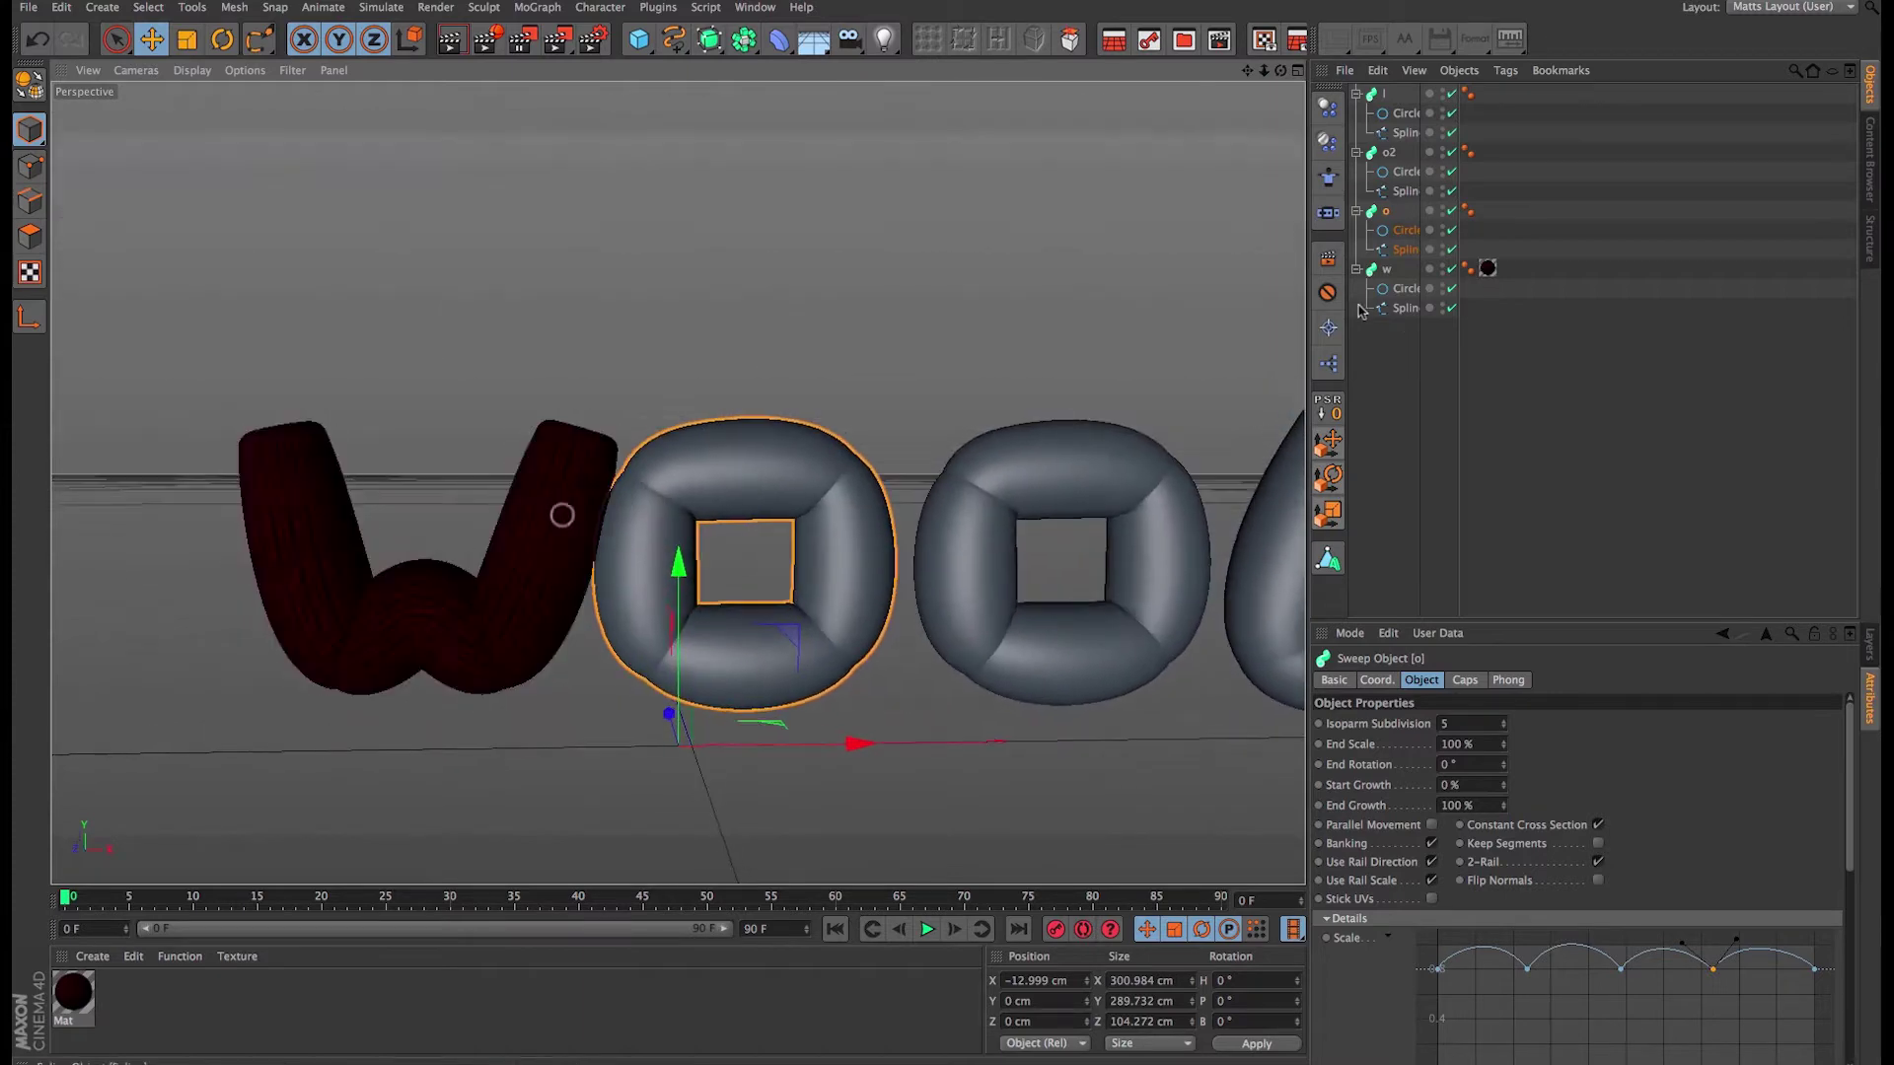
click(1391, 155)
drag(1060, 742, 794, 549)
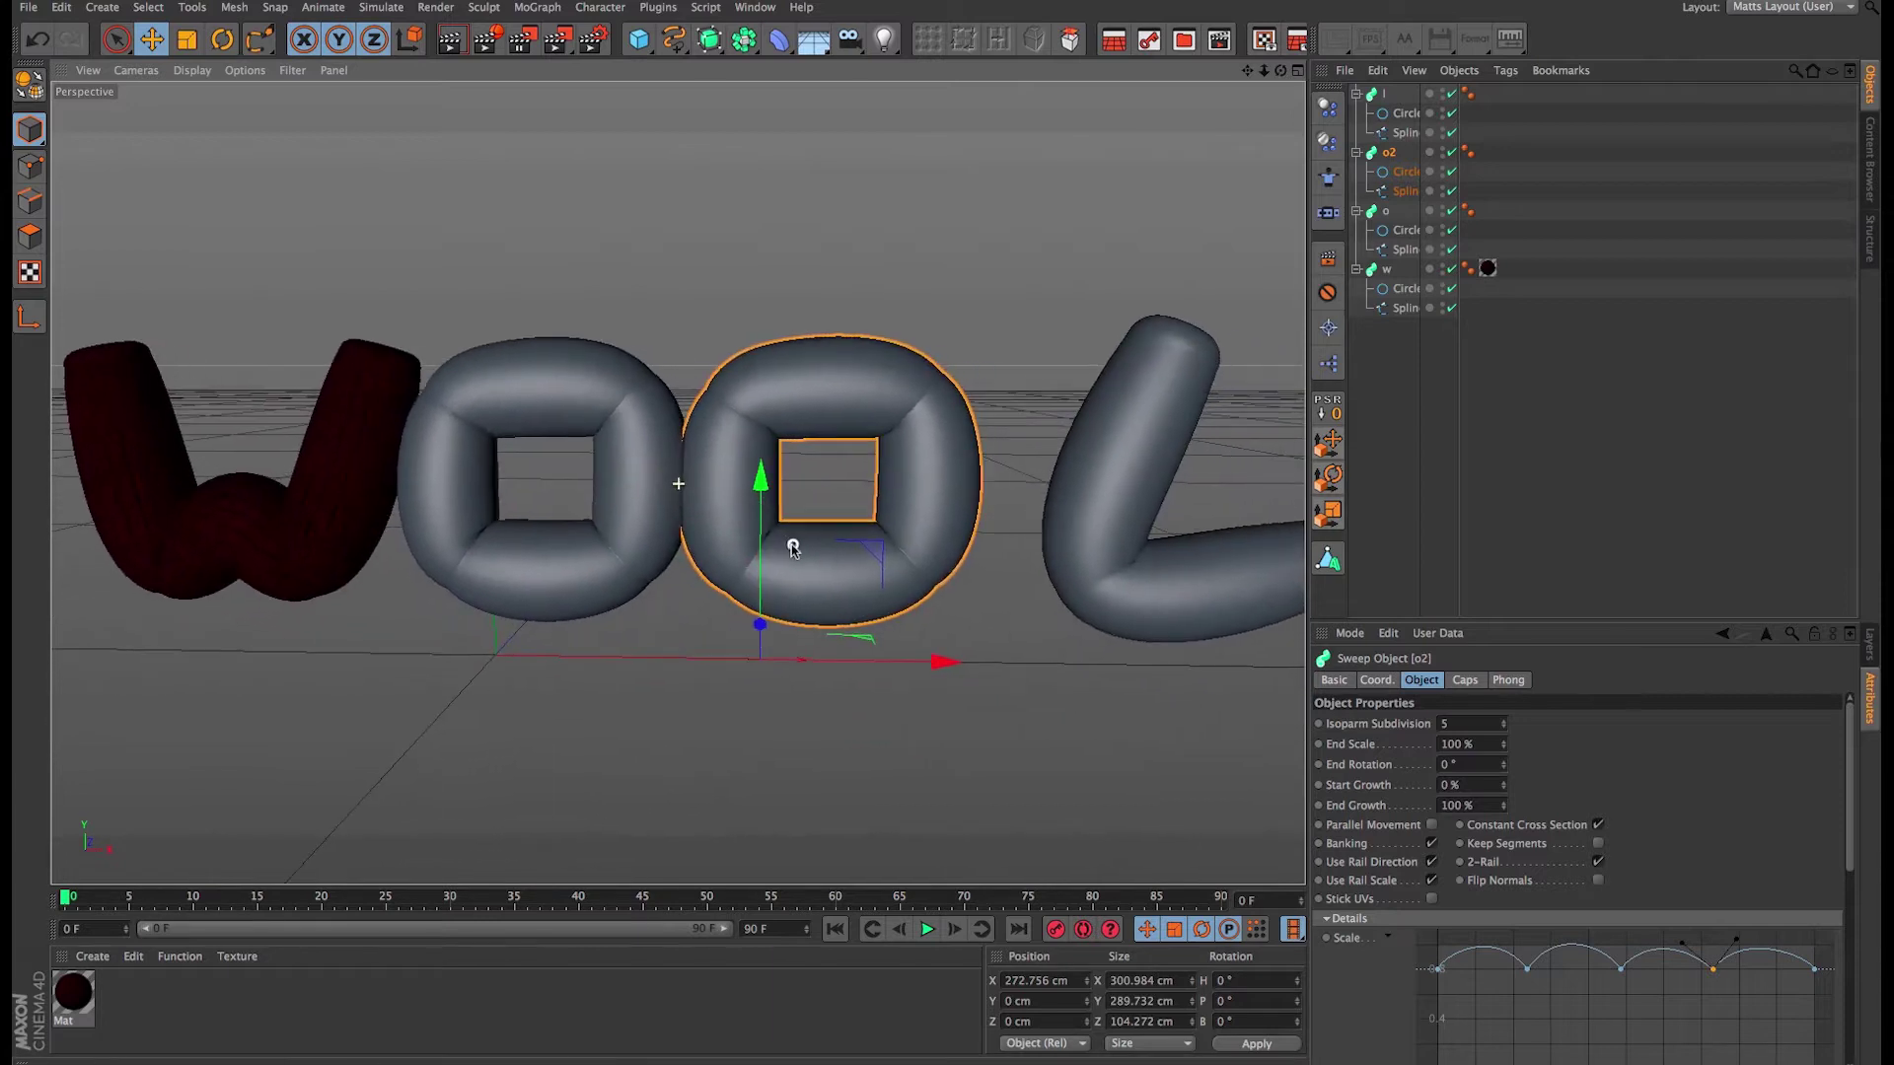
Step: Move the L along X to about -78 cm so that it sits against the second O
click(1384, 95)
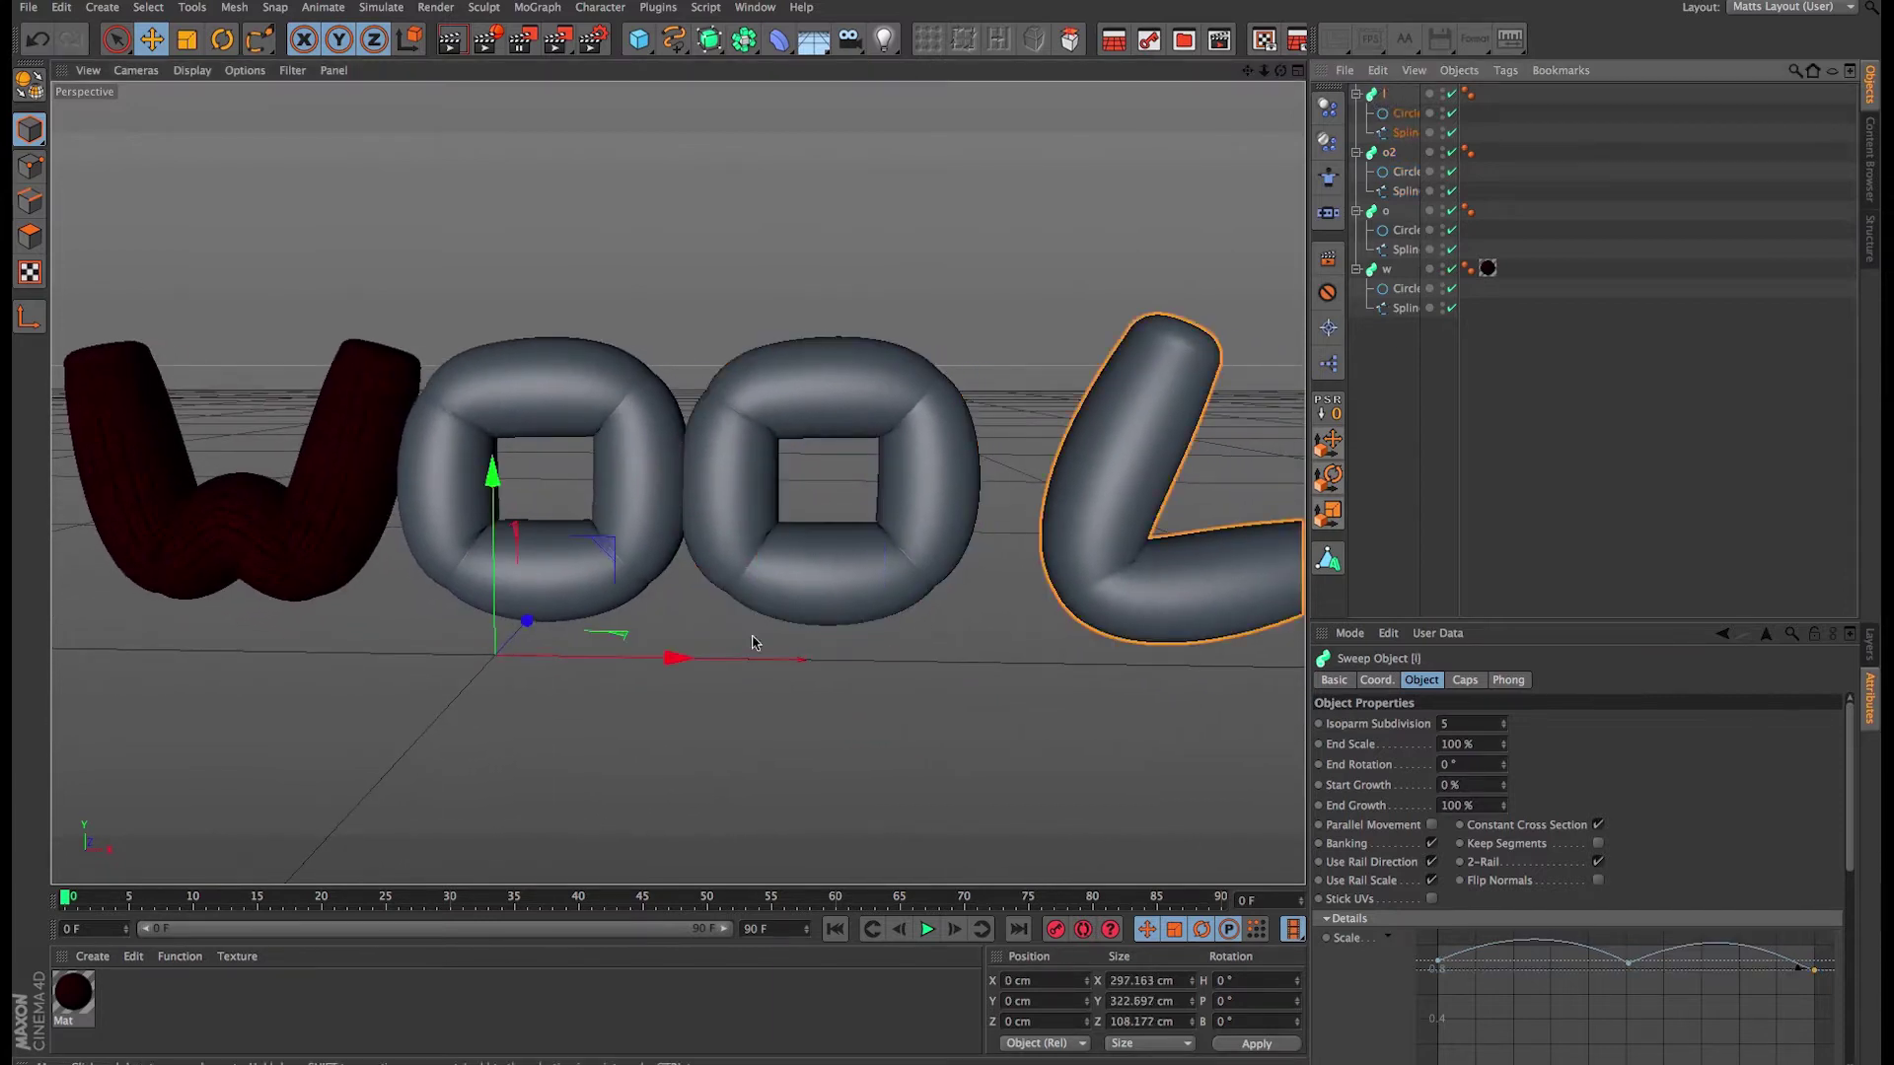
drag(676, 656, 583, 719)
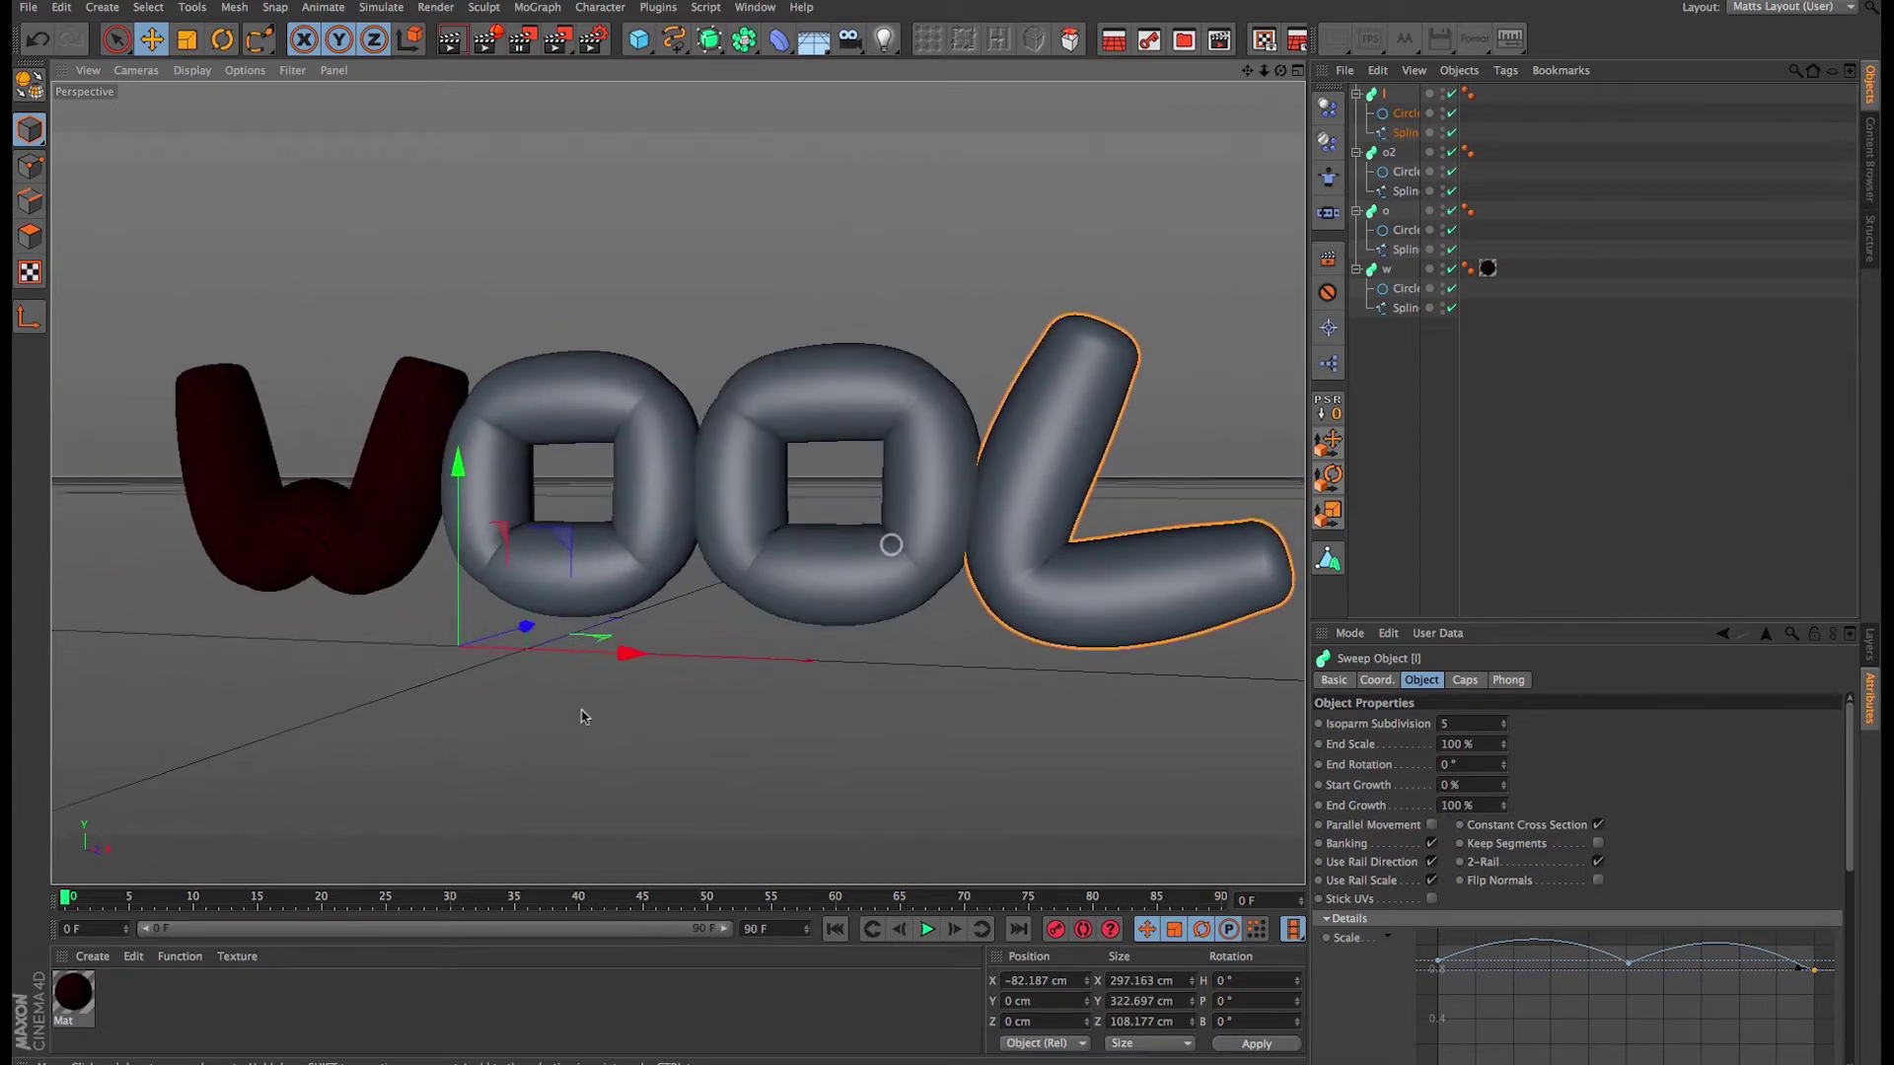
drag(623, 658, 634, 656)
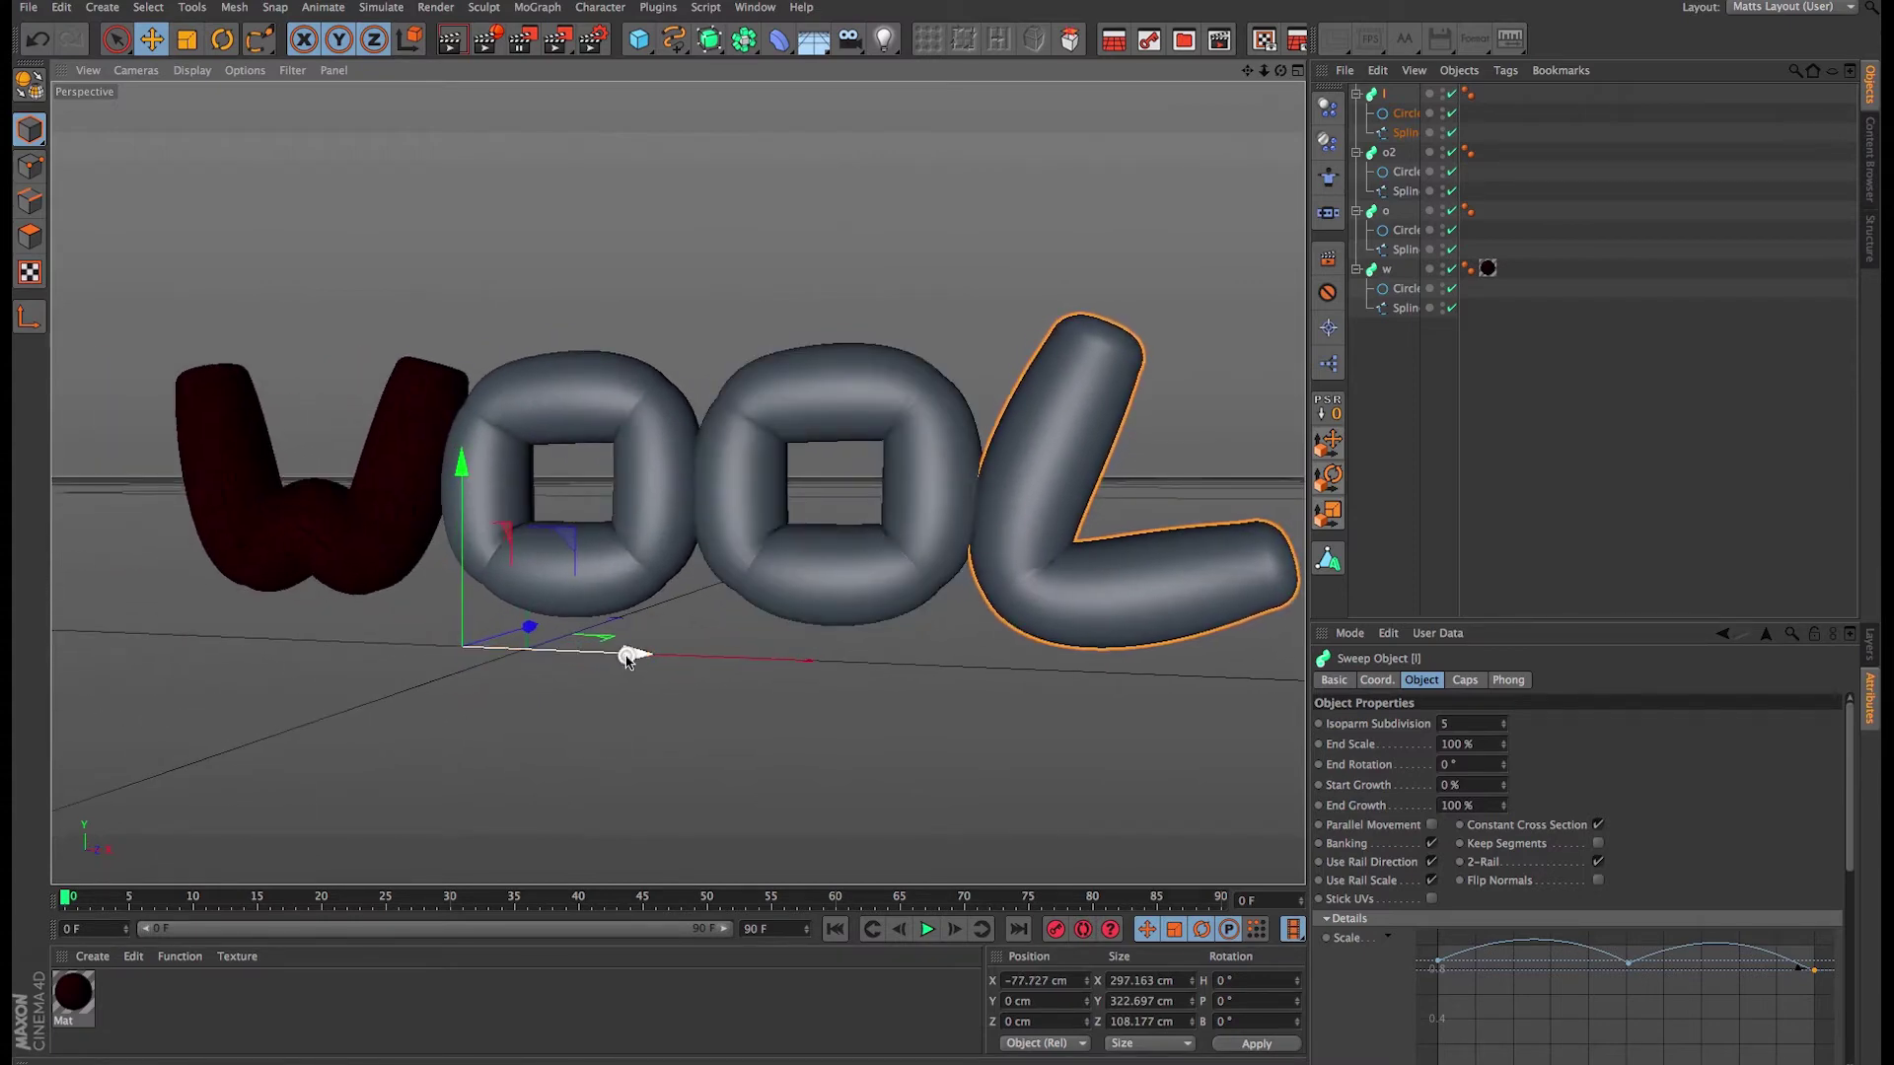
alt+drag(849, 473, 799, 449)
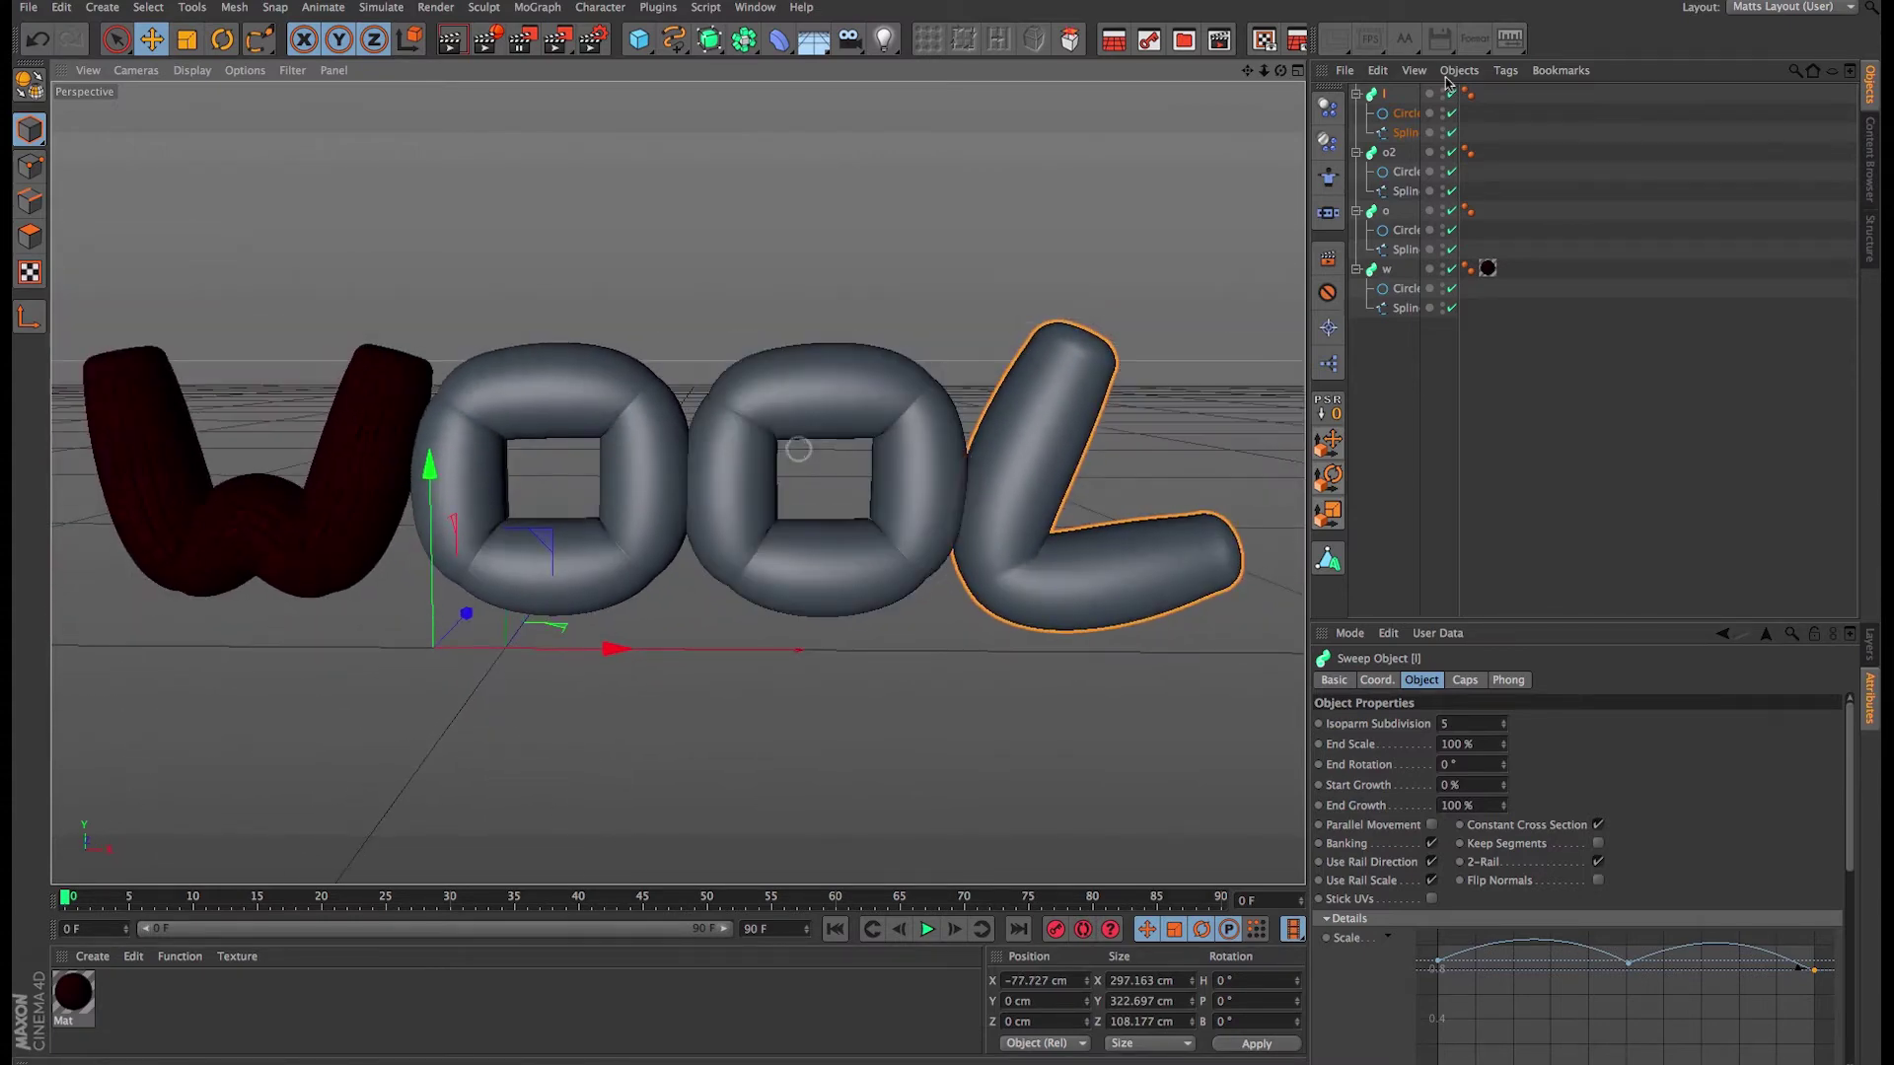
Step: Collapse the four letter hierarchies and group all the letter sweeps, l, o2, o and w, under one null
click(1356, 92)
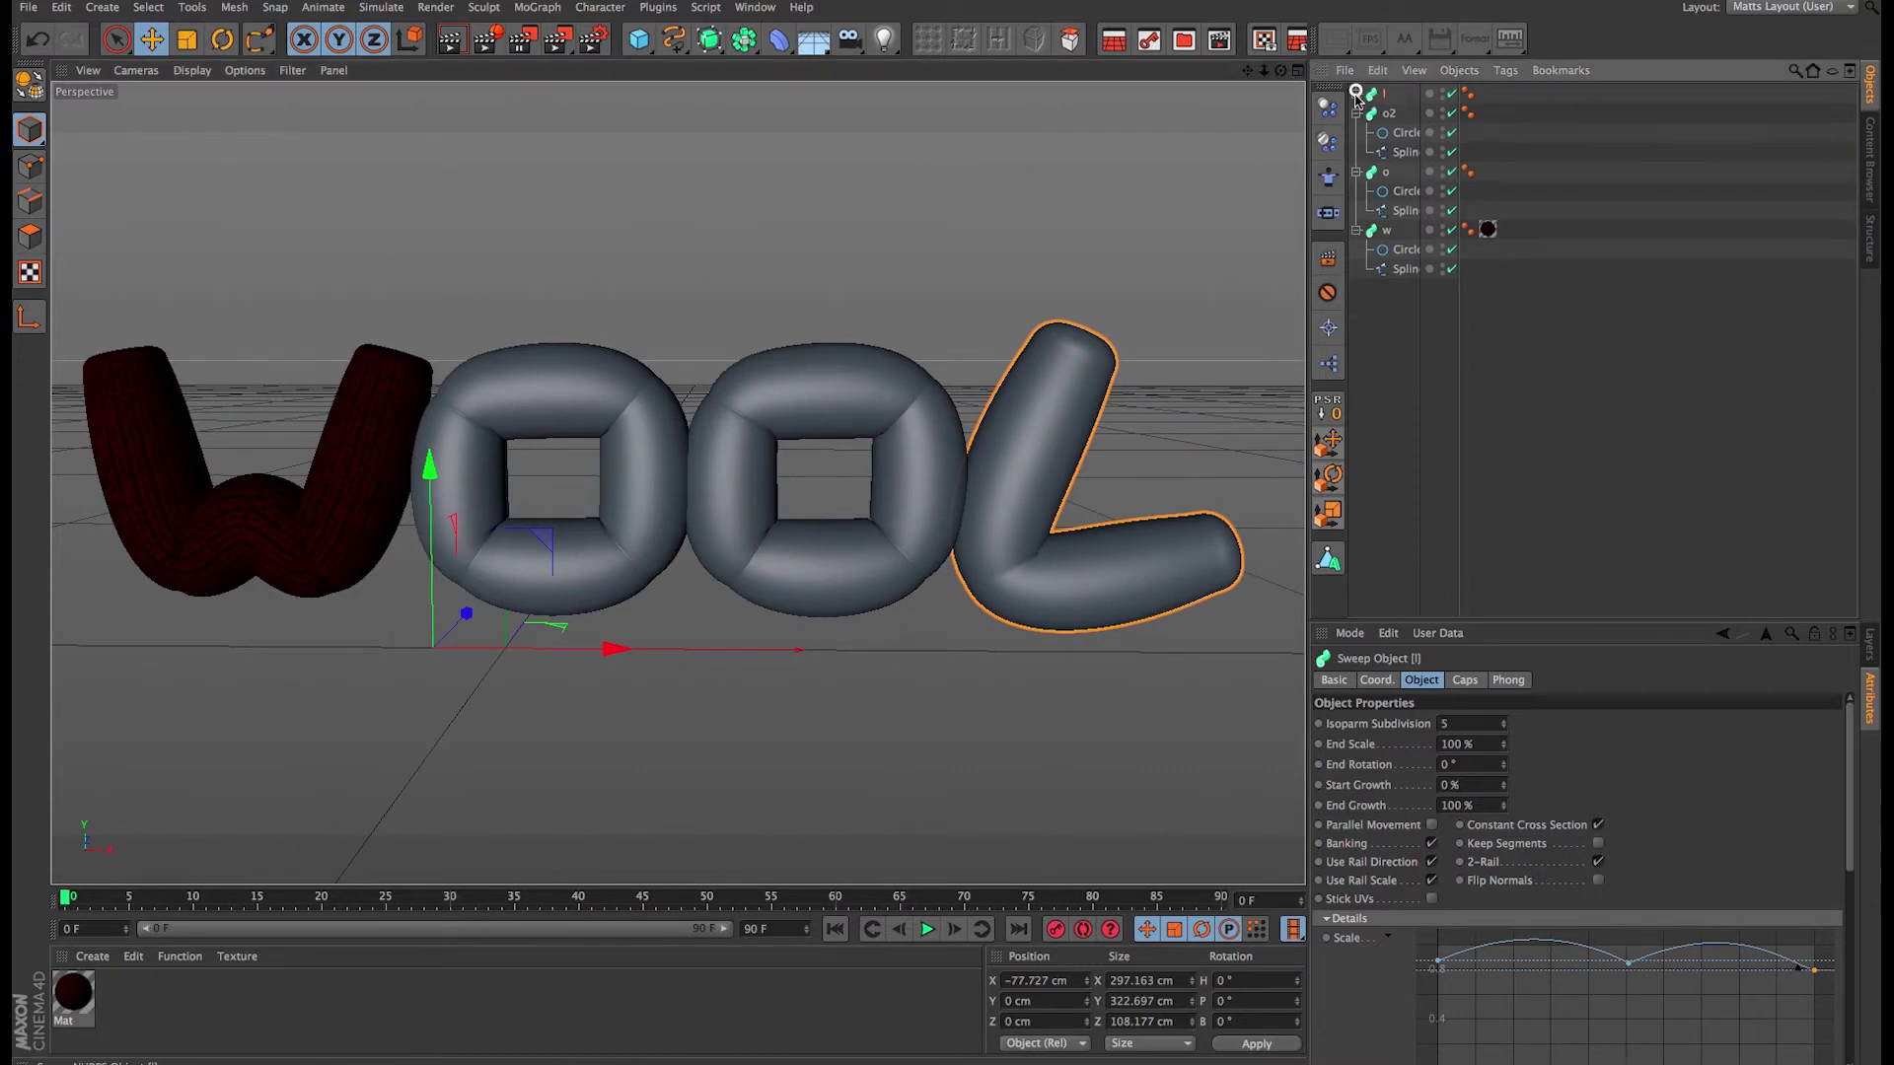
click(1356, 113)
click(1356, 132)
click(1356, 152)
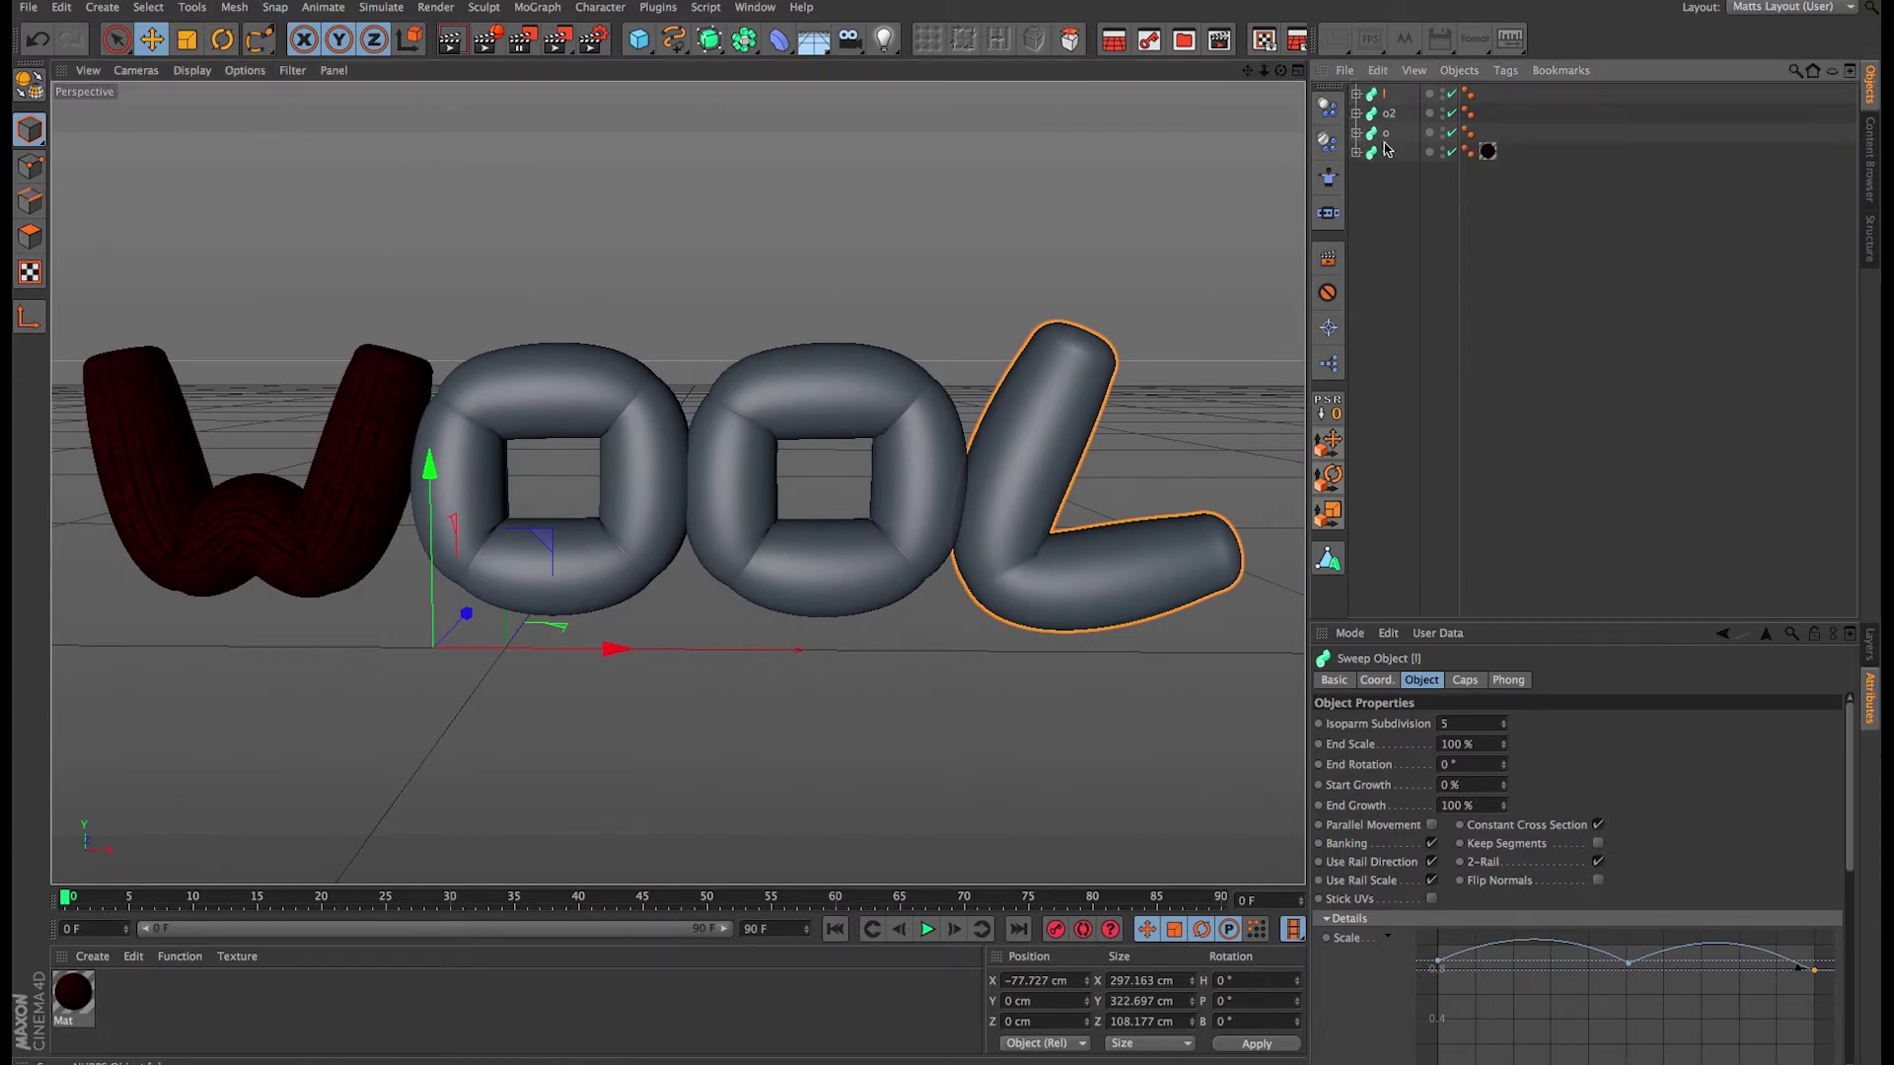
shift+click(1386, 152)
key(alt+g)
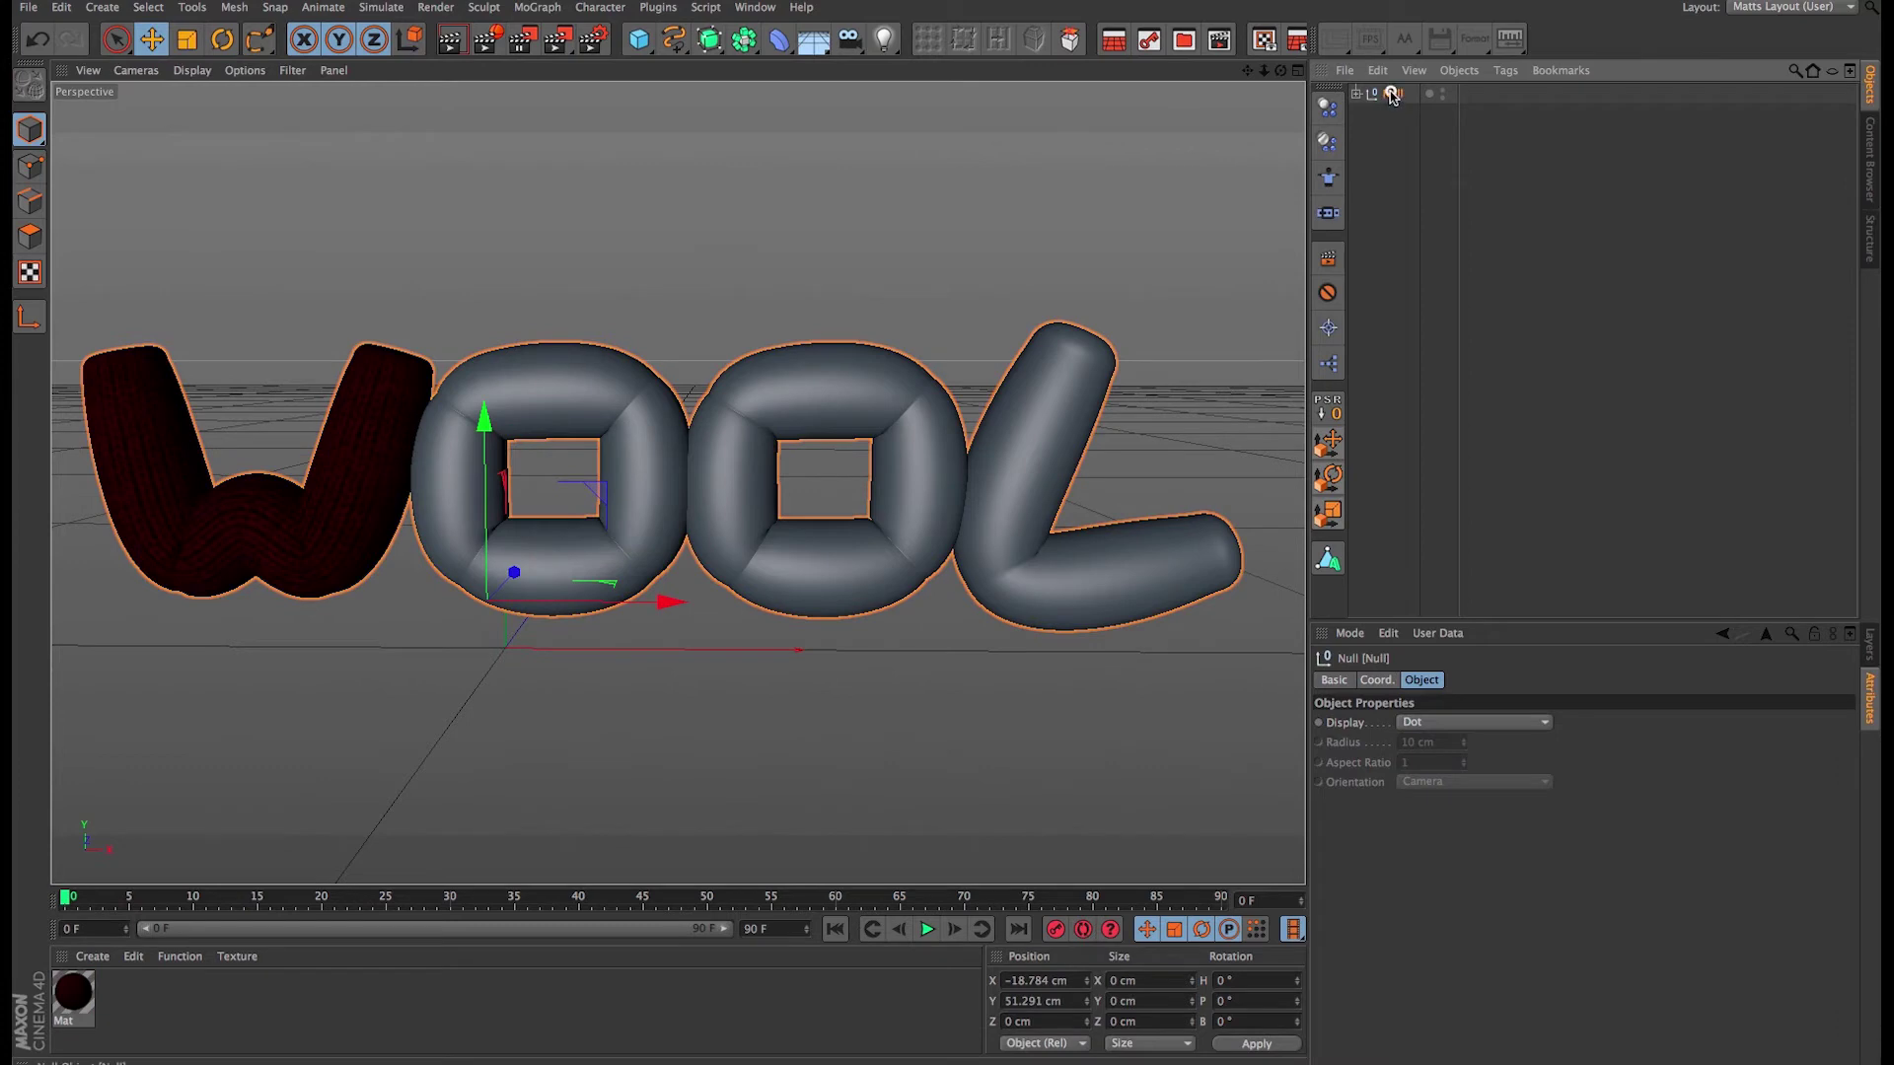
Step: Rename the null holding the letters as Text and deselect it
double_click(1392, 94)
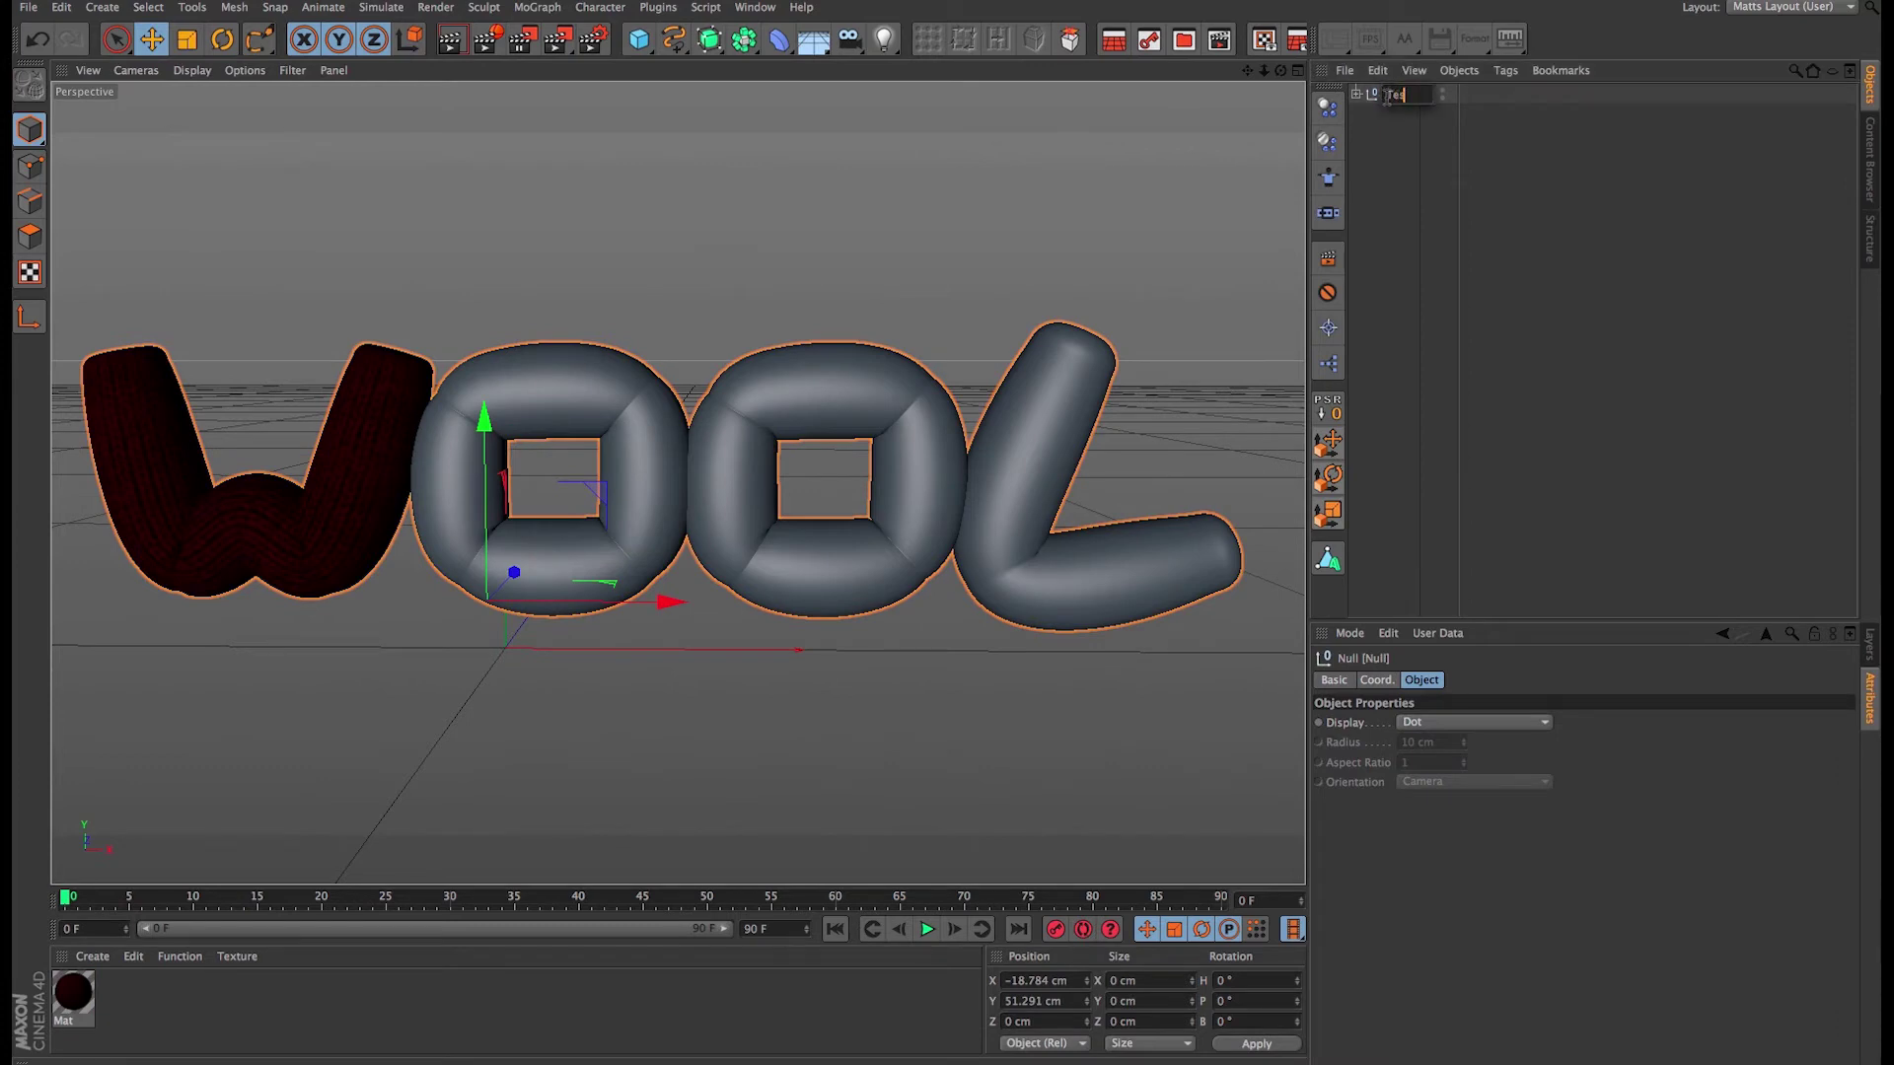
text(Text)
key(Return)
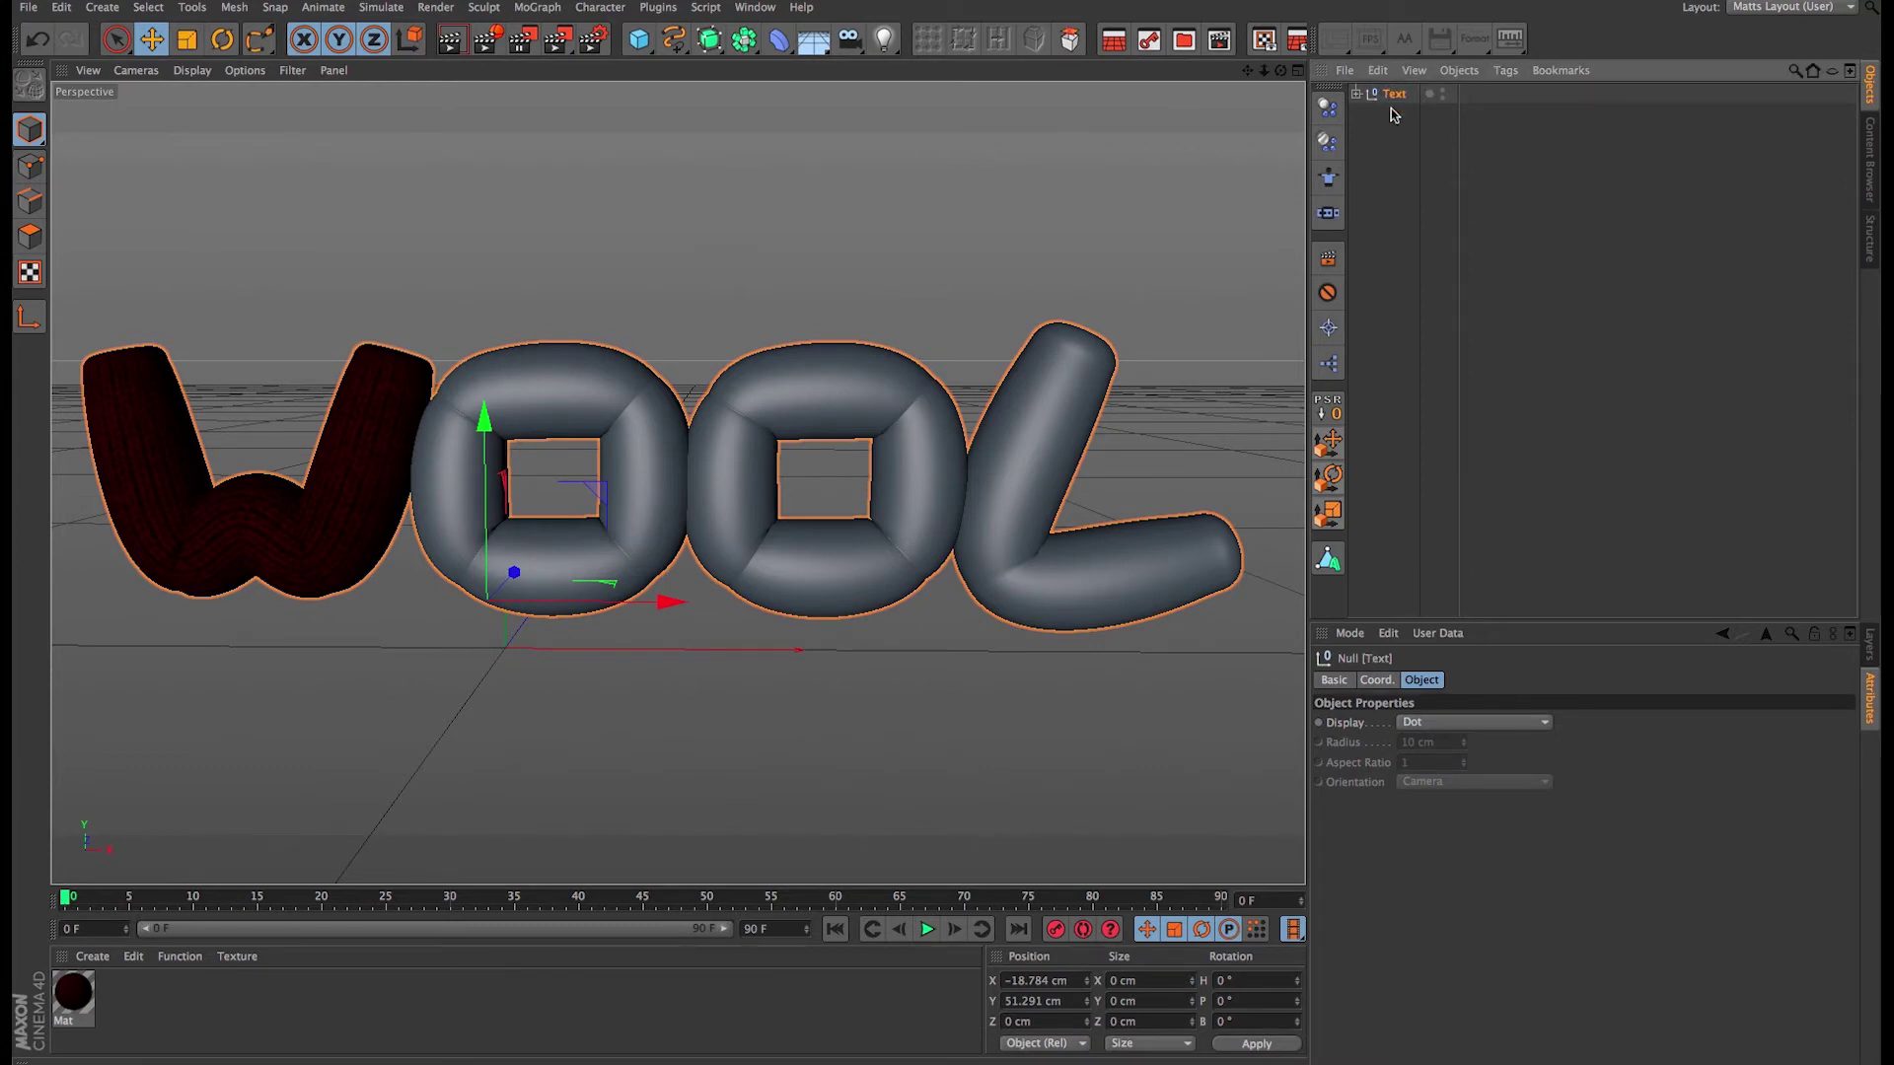
click(1371, 111)
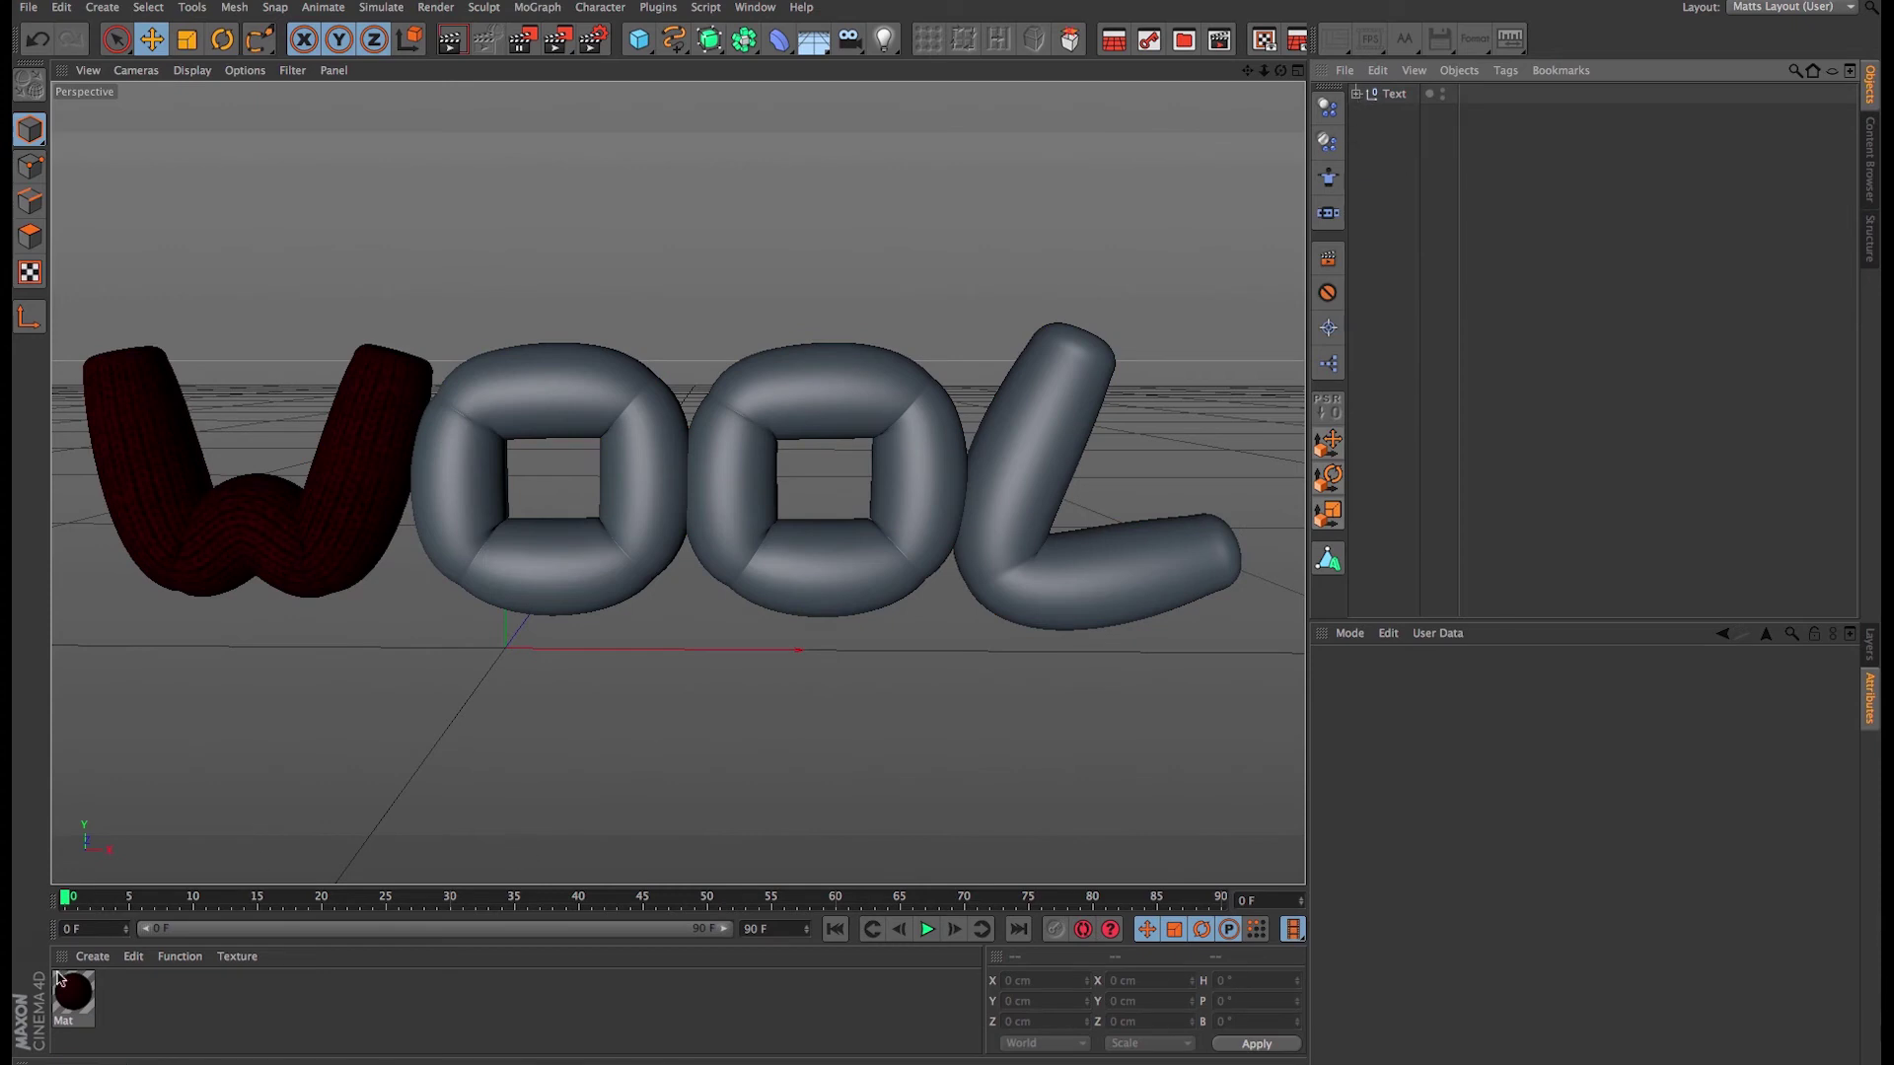